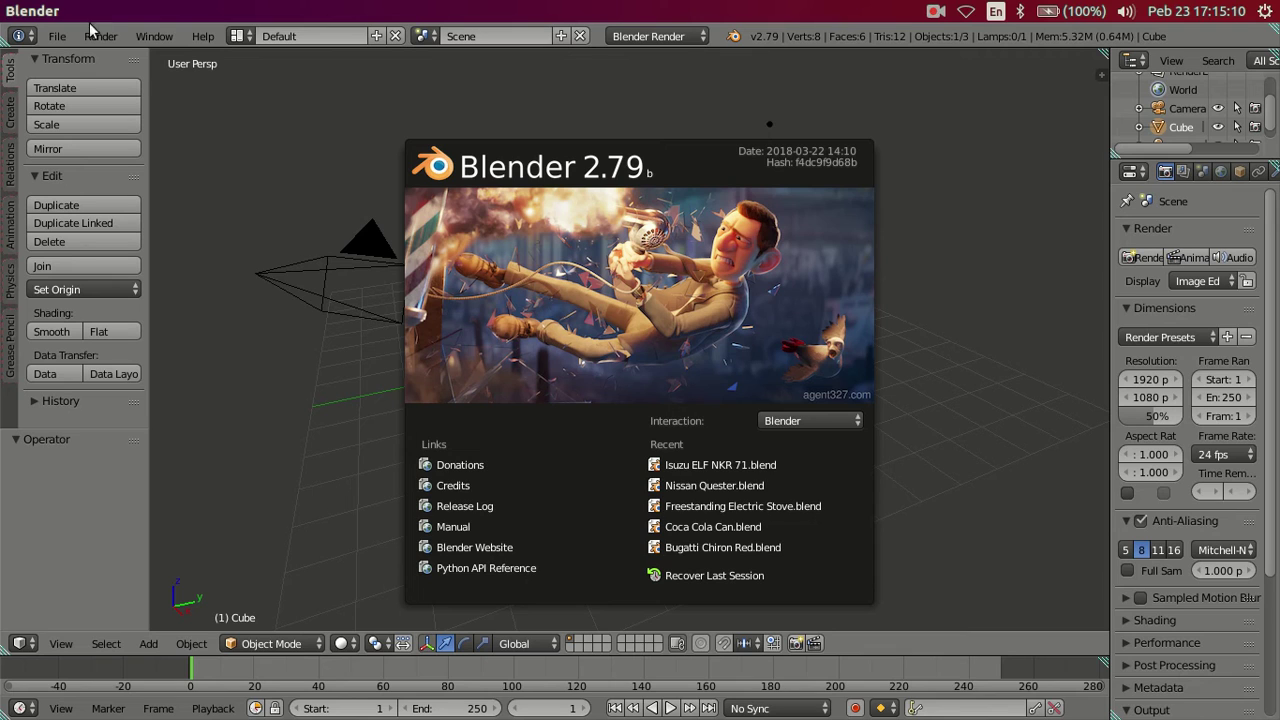
# Make Blender fullscreen, shrink the timeline, hide the tool shelf and switch to orthographic view.
pyautogui.click(160, 38)
pyautogui.click(158, 40)
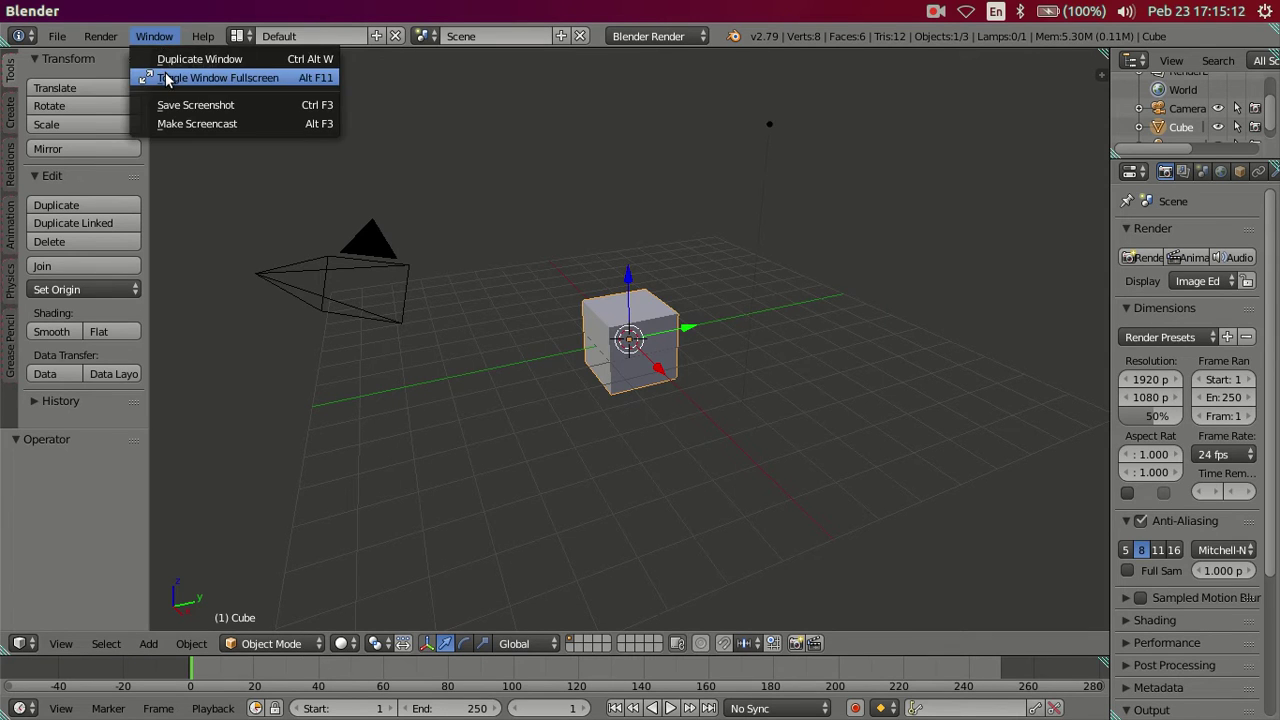
pyautogui.click(170, 78)
pyautogui.moveTo(843, 656); pyautogui.dragTo(843, 680)
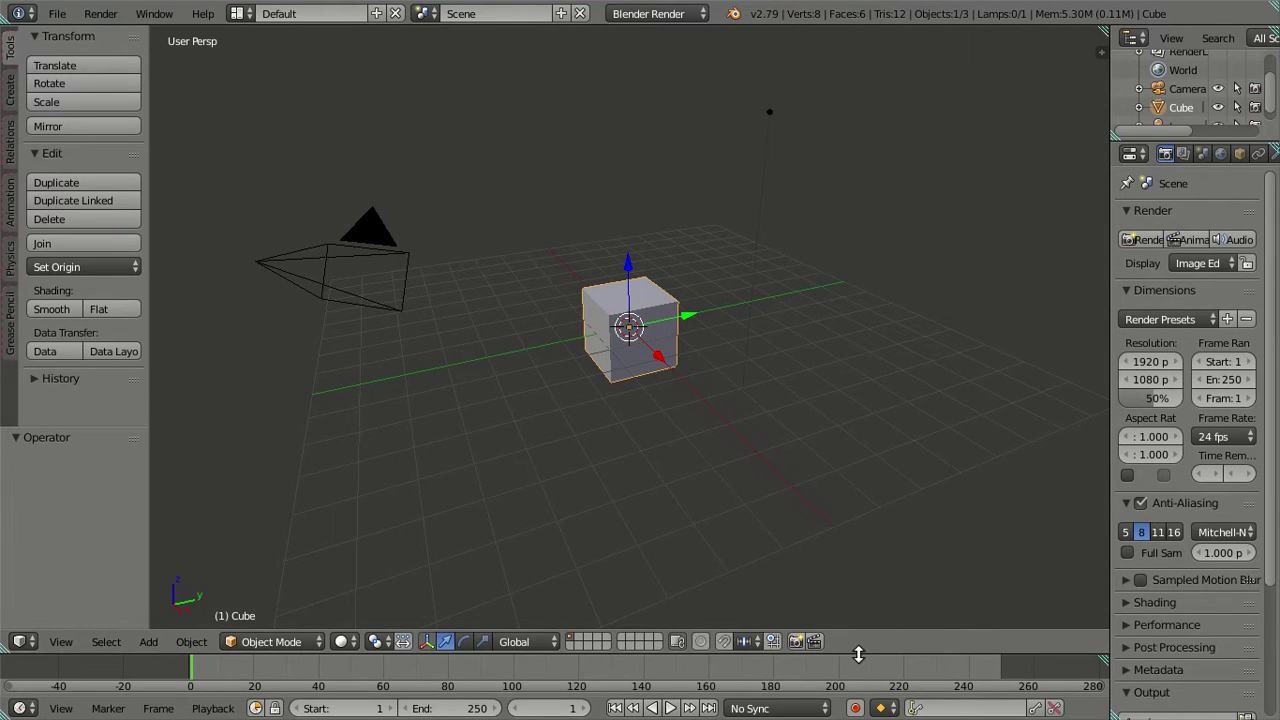
pyautogui.press('t')
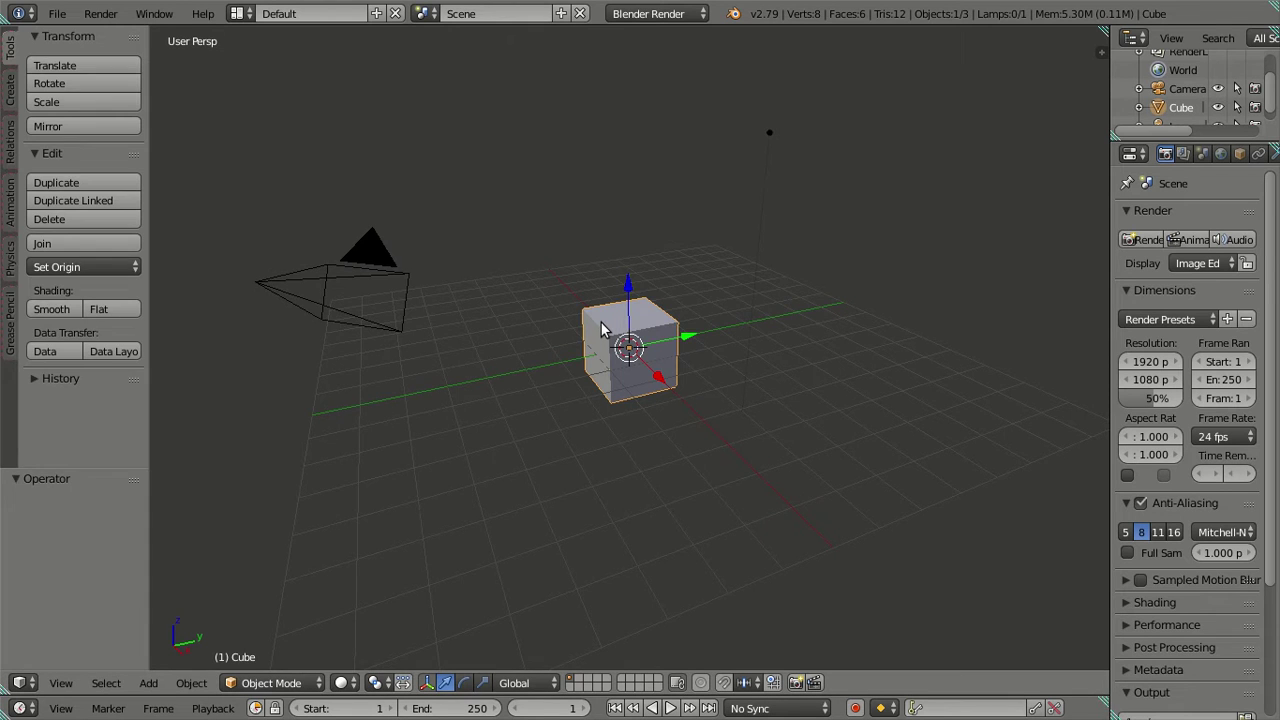
pyautogui.press('KP_5')
# Delete the lamp and the camera from the scene.
pyautogui.rightClick(657, 193)
pyautogui.press('x')
pyautogui.click(831, 218)
pyautogui.rightClick(450, 316)
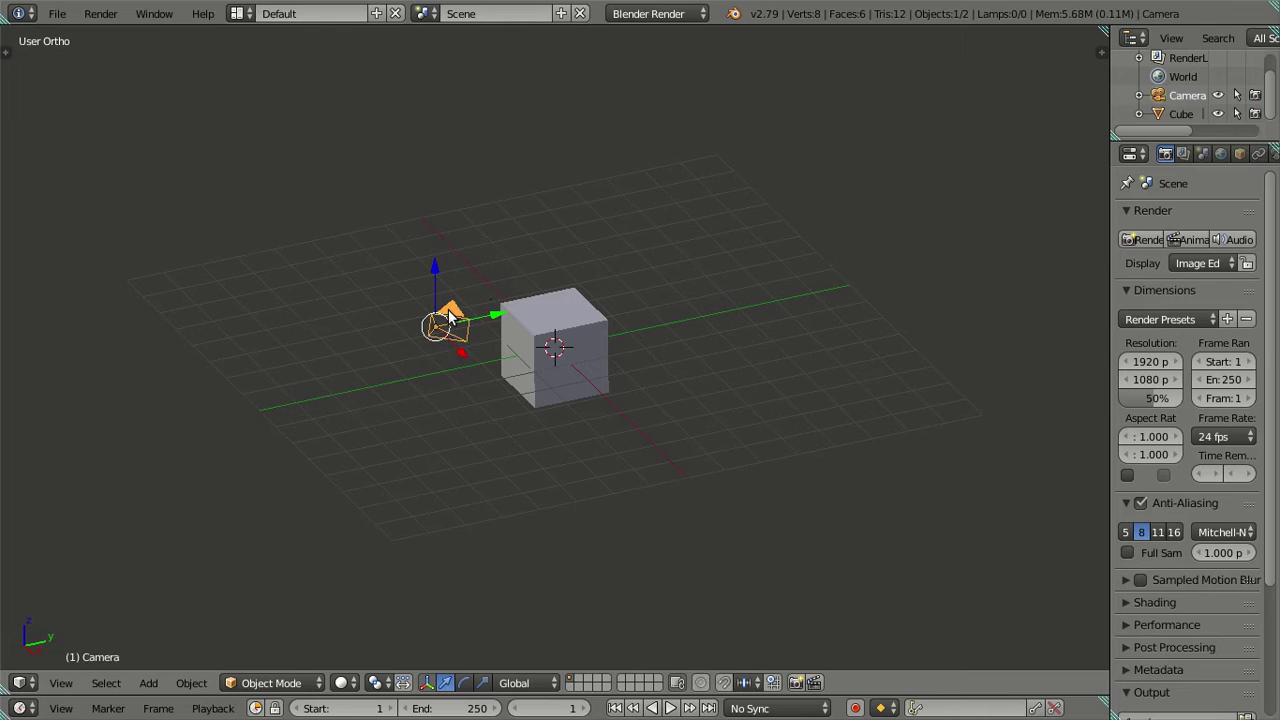
pyautogui.press('Delete')
# Switch the render engine to Cycles Render.
pyautogui.click(648, 13)
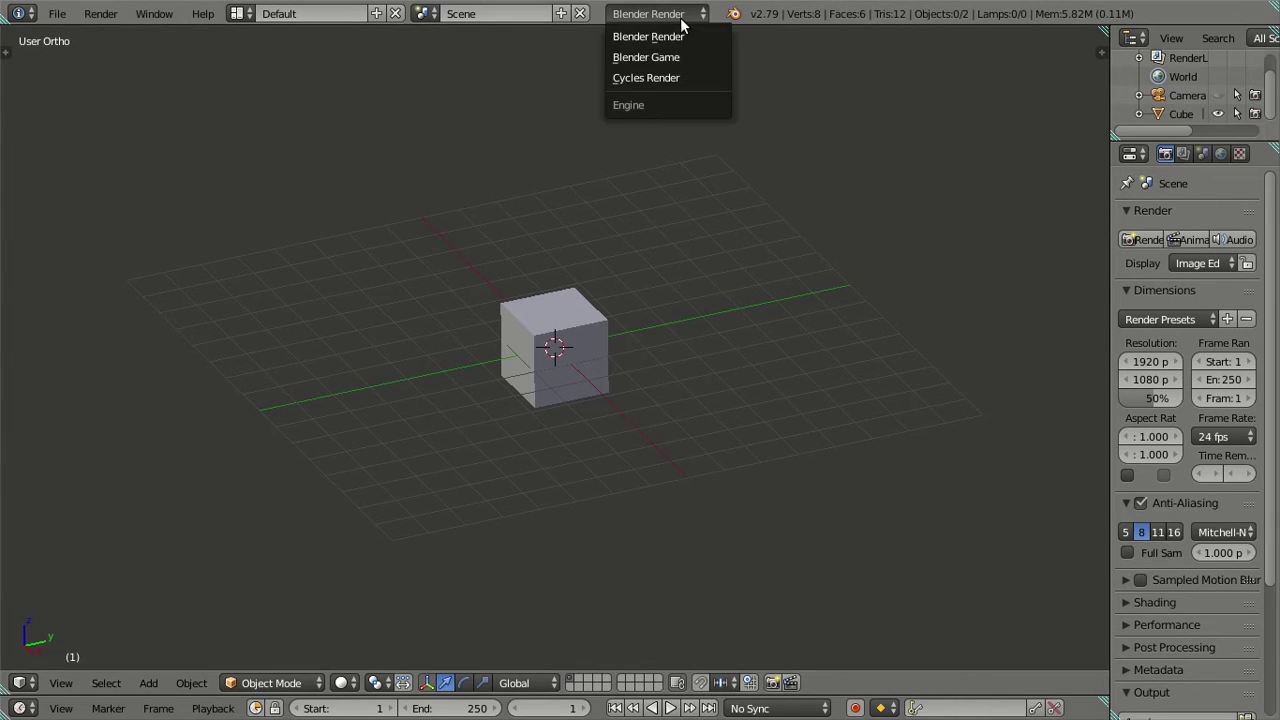
pyautogui.click(671, 78)
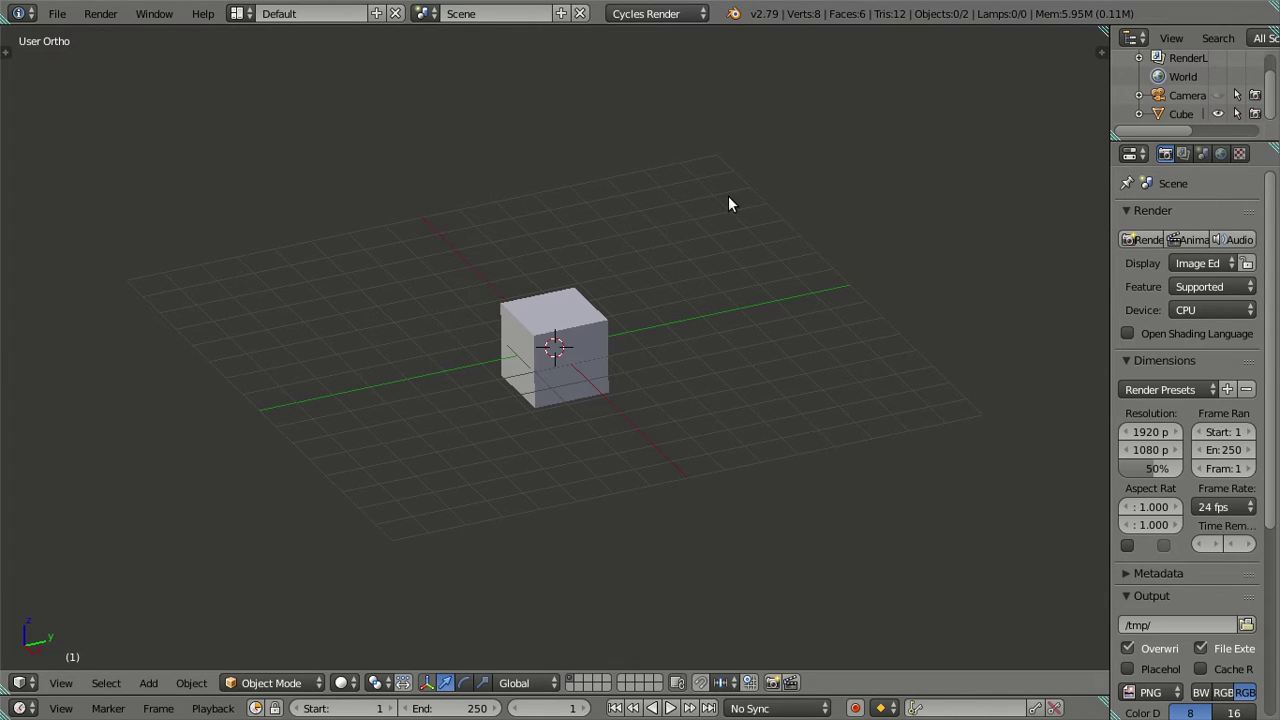
pyautogui.moveTo(729, 203); pyautogui.dragTo(651, 377, button='middle')
pyautogui.moveTo(514, 380)
pyautogui.mouseDown(button='middle')
pyautogui.moveTo(551, 434)
pyautogui.moveTo(677, 340)
pyautogui.moveTo(586, 369)
pyautogui.moveTo(646, 347)
pyautogui.moveTo(657, 417)
pyautogui.moveTo(606, 437)
pyautogui.moveTo(563, 423)
pyautogui.mouseUp(button='middle')
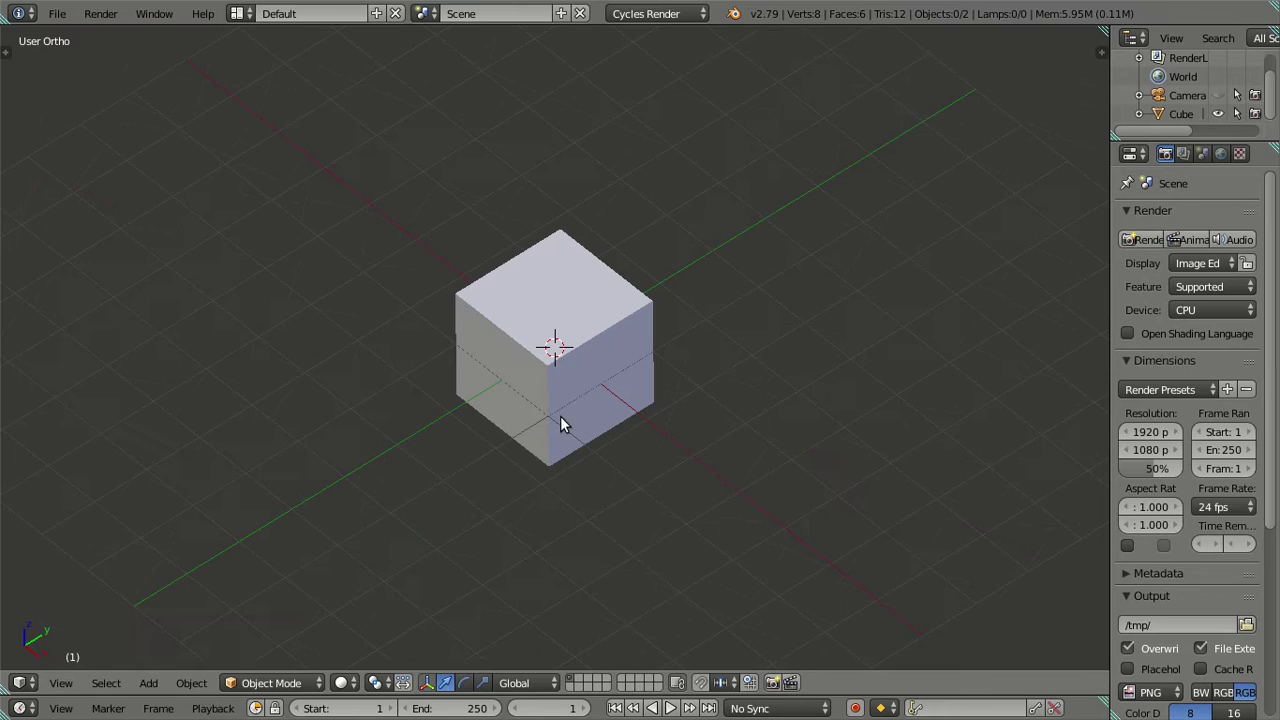
# Delete the default cube and add a plane mesh at the 3D cursor.
pyautogui.rightClick(578, 383)
pyautogui.press('x')
pyautogui.click(757, 392)
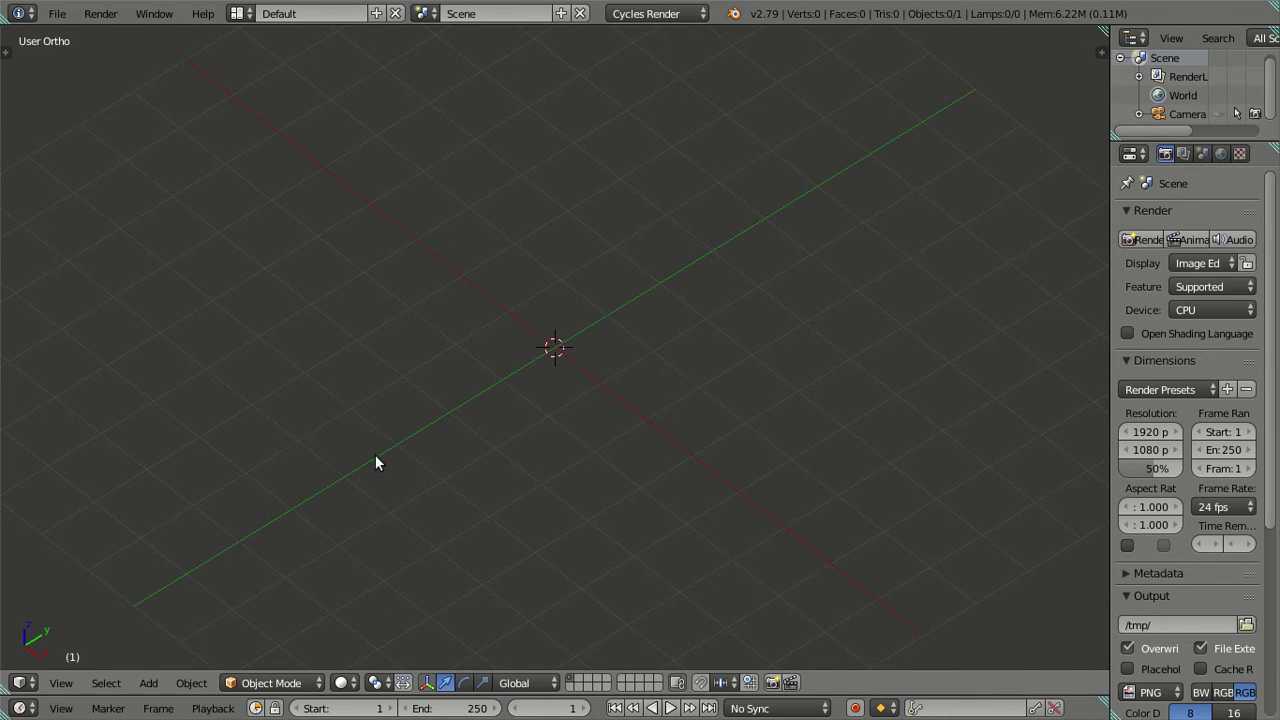
pyautogui.hotkey('shift', 'a')
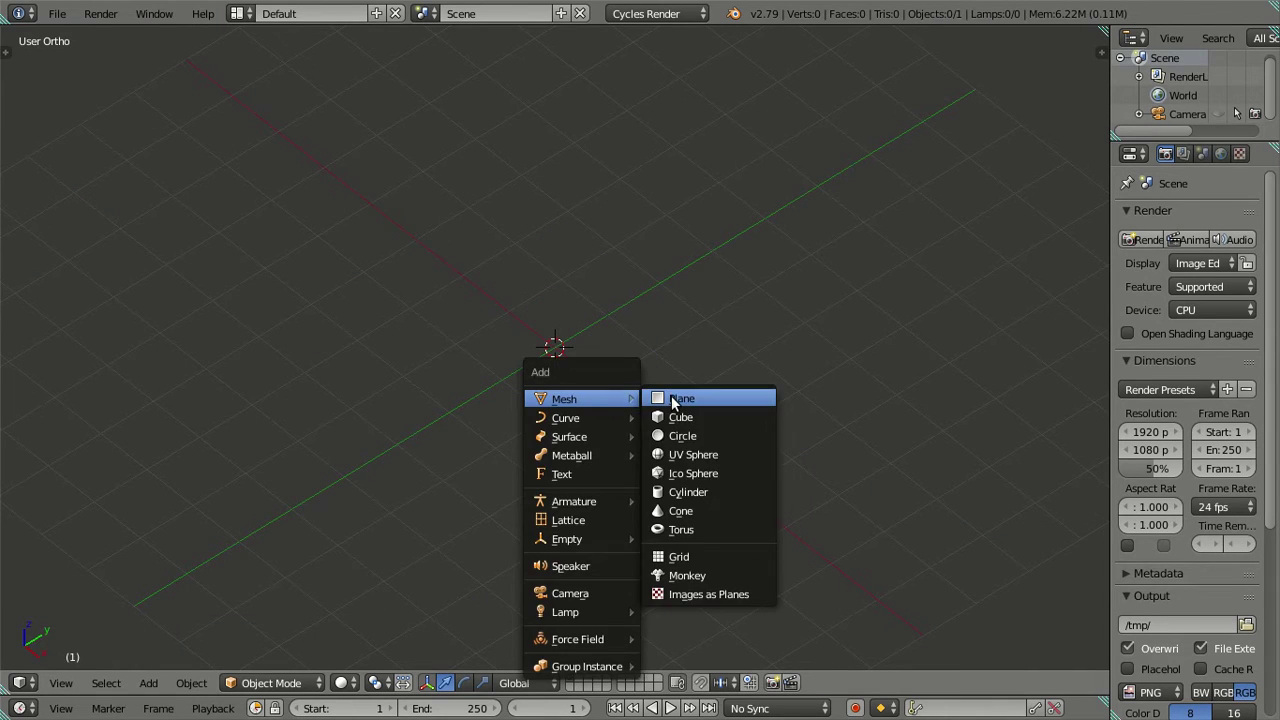
pyautogui.click(672, 398)
pyautogui.moveTo(644, 386)
pyautogui.mouseDown(button='middle')
pyautogui.moveTo(606, 400)
pyautogui.moveTo(604, 418)
pyautogui.moveTo(646, 433)
pyautogui.moveTo(729, 421)
pyautogui.mouseUp(button='middle')
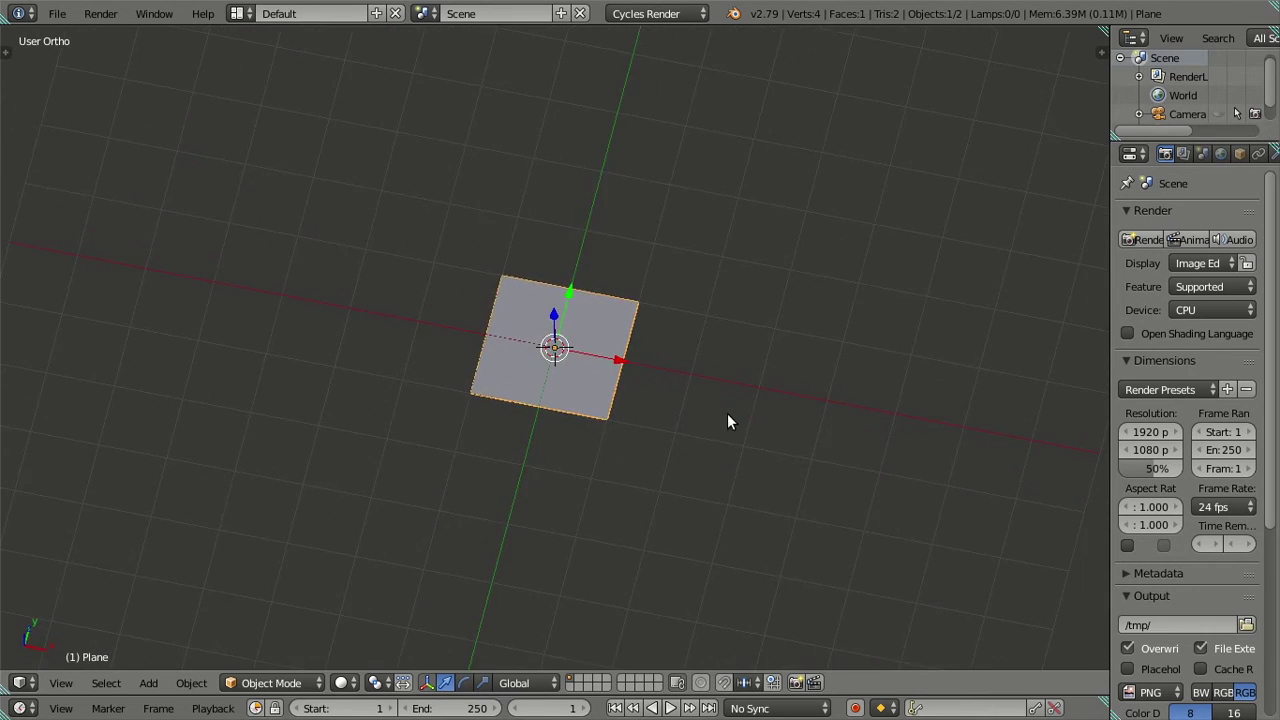
# Set the plane's scale to X 1.5 and Y 2.5, then enter Edit Mode.
pyautogui.press('n')
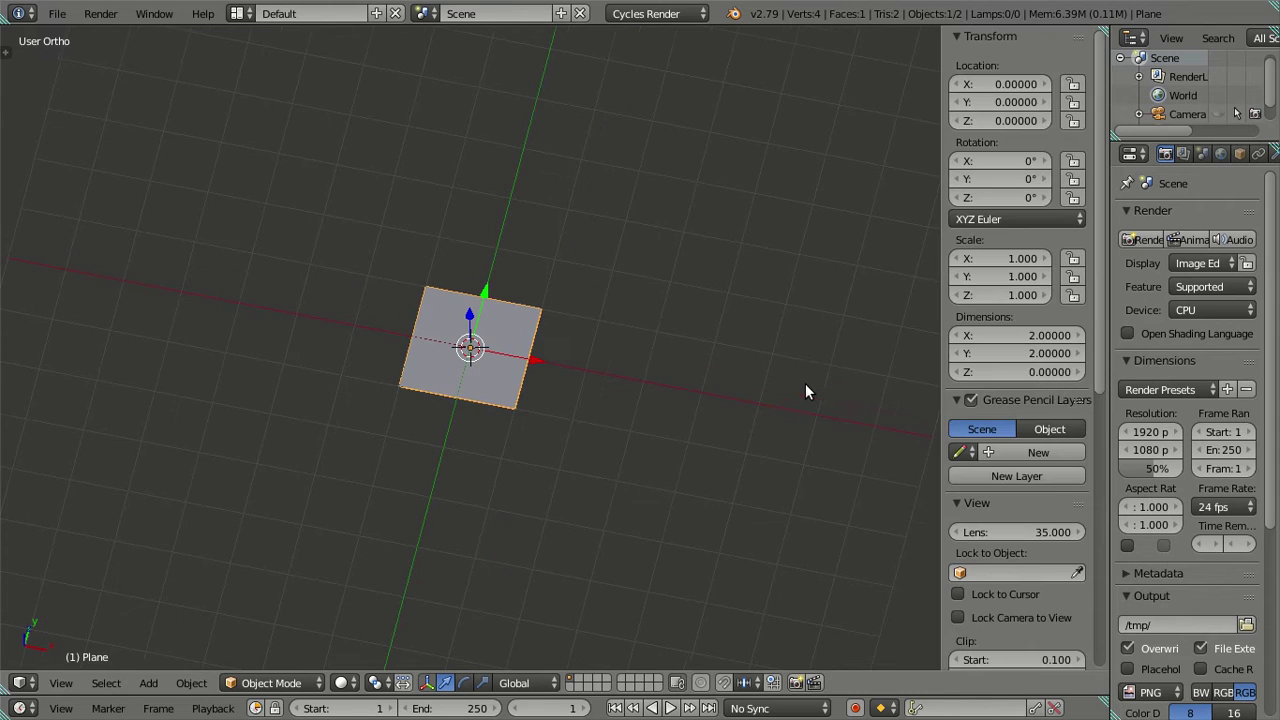
pyautogui.click(996, 258)
pyautogui.write('1.5')
pyautogui.press('Return')
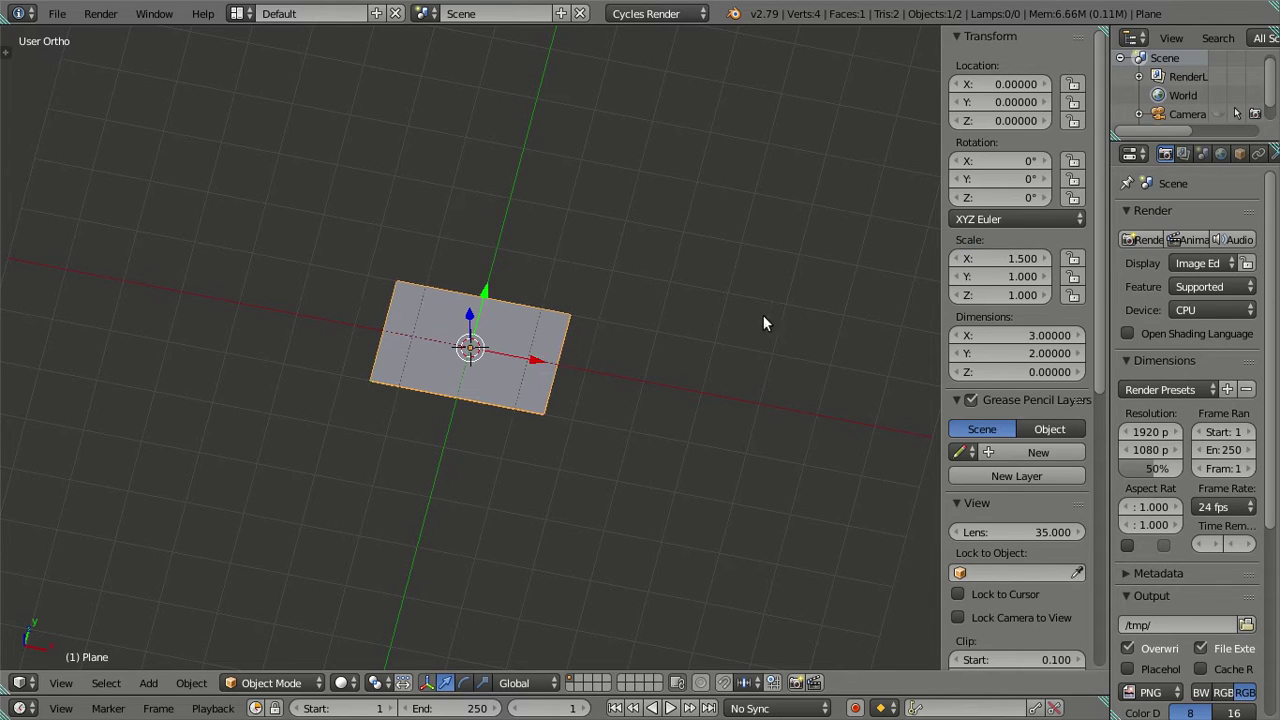
pyautogui.moveTo(714, 327)
pyautogui.mouseDown(button='middle')
pyautogui.moveTo(667, 347)
pyautogui.moveTo(625, 332)
pyautogui.mouseUp(button='middle')
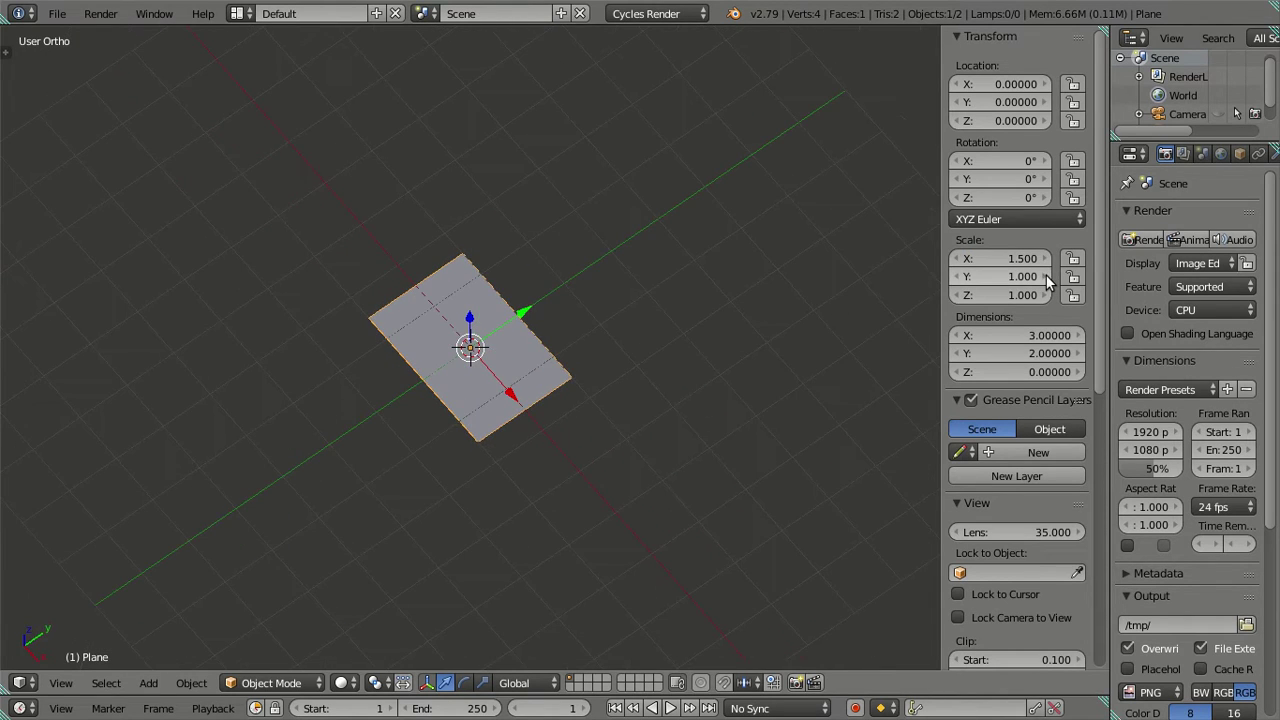
pyautogui.click(1005, 277)
pyautogui.write('2.5')
pyautogui.press('Return')
pyautogui.moveTo(489, 403)
pyautogui.mouseDown(button='middle')
pyautogui.moveTo(440, 288)
pyautogui.moveTo(560, 373)
pyautogui.moveTo(617, 357)
pyautogui.moveTo(605, 337)
pyautogui.mouseUp(button='middle')
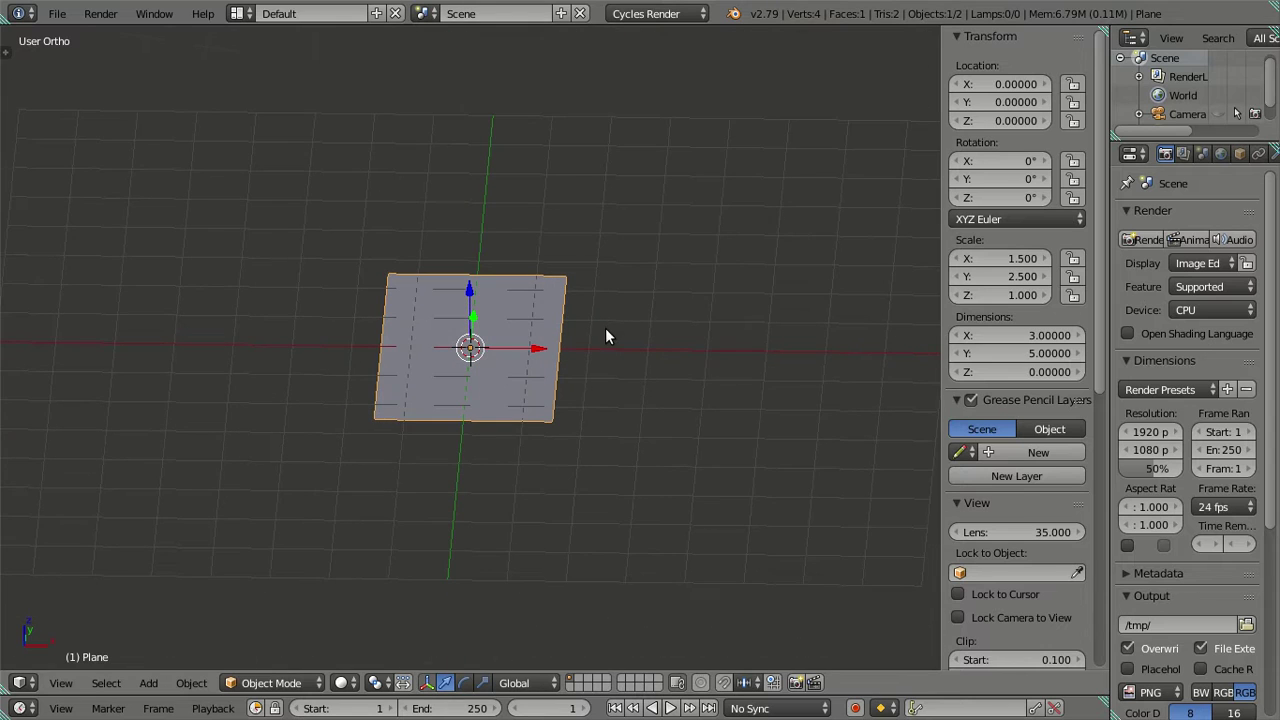
pyautogui.press('n')
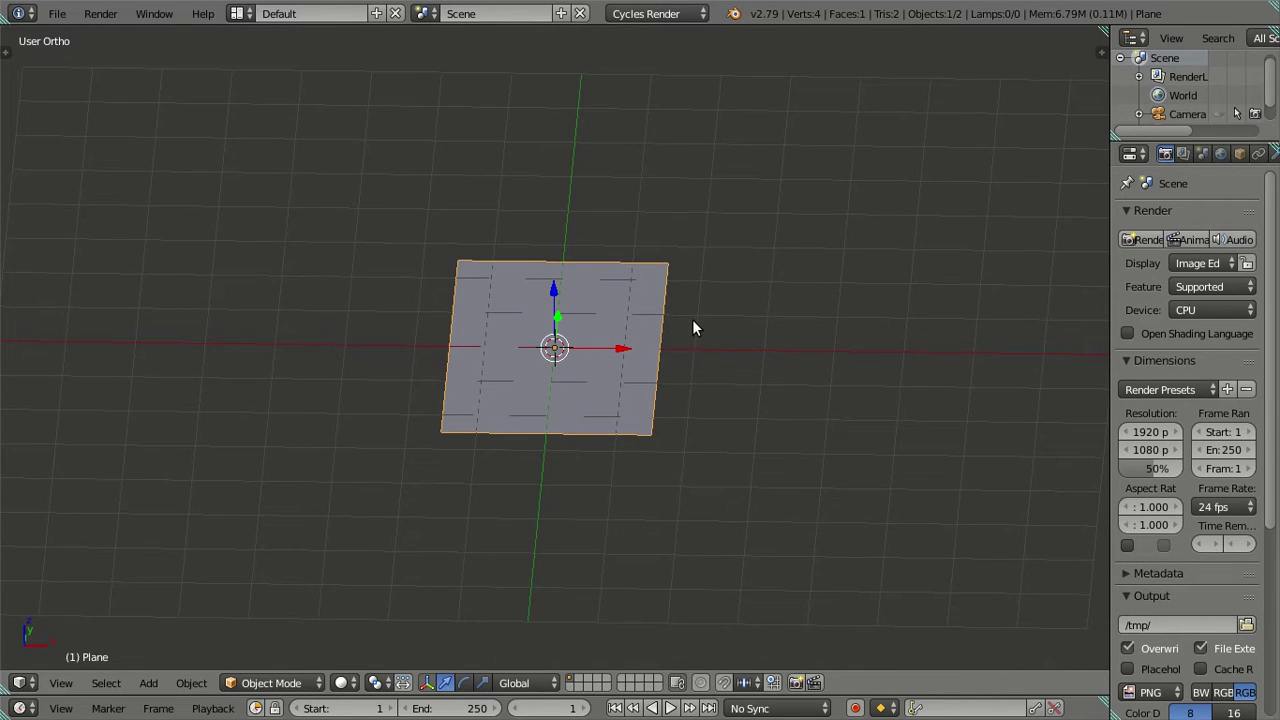
pyautogui.press('Tab')
# Switch to edge select, show the plane in wireframe and select all of it in front view.
pyautogui.hotkey('ctrl', 'Tab')
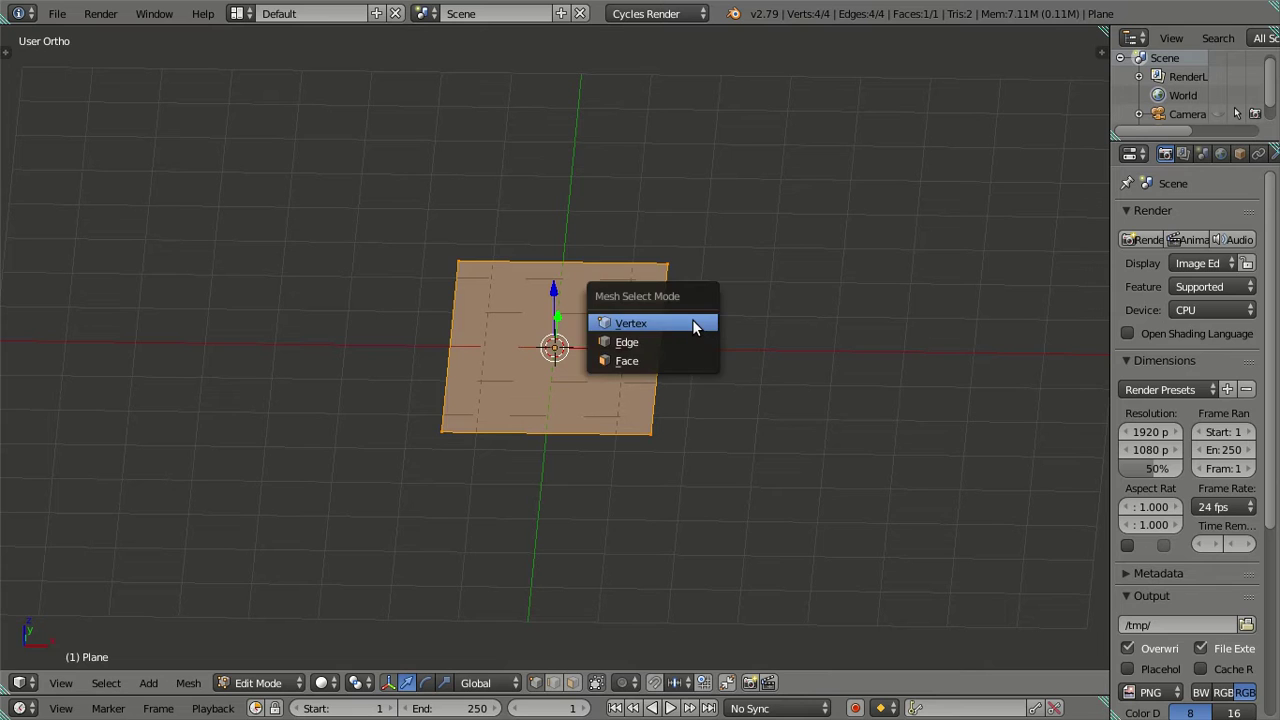
pyautogui.click(694, 337)
pyautogui.moveTo(637, 418)
pyautogui.mouseDown(button='middle')
pyautogui.moveTo(600, 412)
pyautogui.moveTo(537, 440)
pyautogui.moveTo(580, 440)
pyautogui.moveTo(657, 477)
pyautogui.moveTo(642, 475)
pyautogui.moveTo(620, 376)
pyautogui.mouseUp(button='middle')
pyautogui.press('a')
pyautogui.press('z')
pyautogui.press('z')
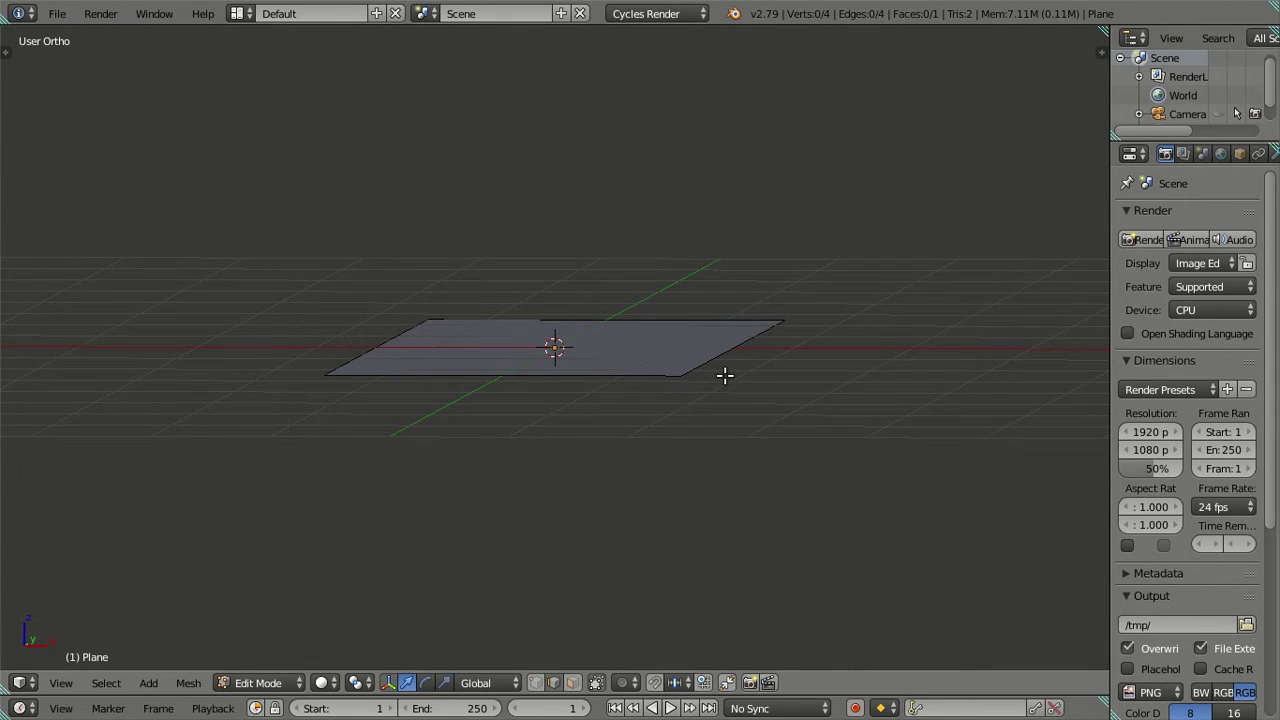
pyautogui.press('a')
pyautogui.press('KP_1')
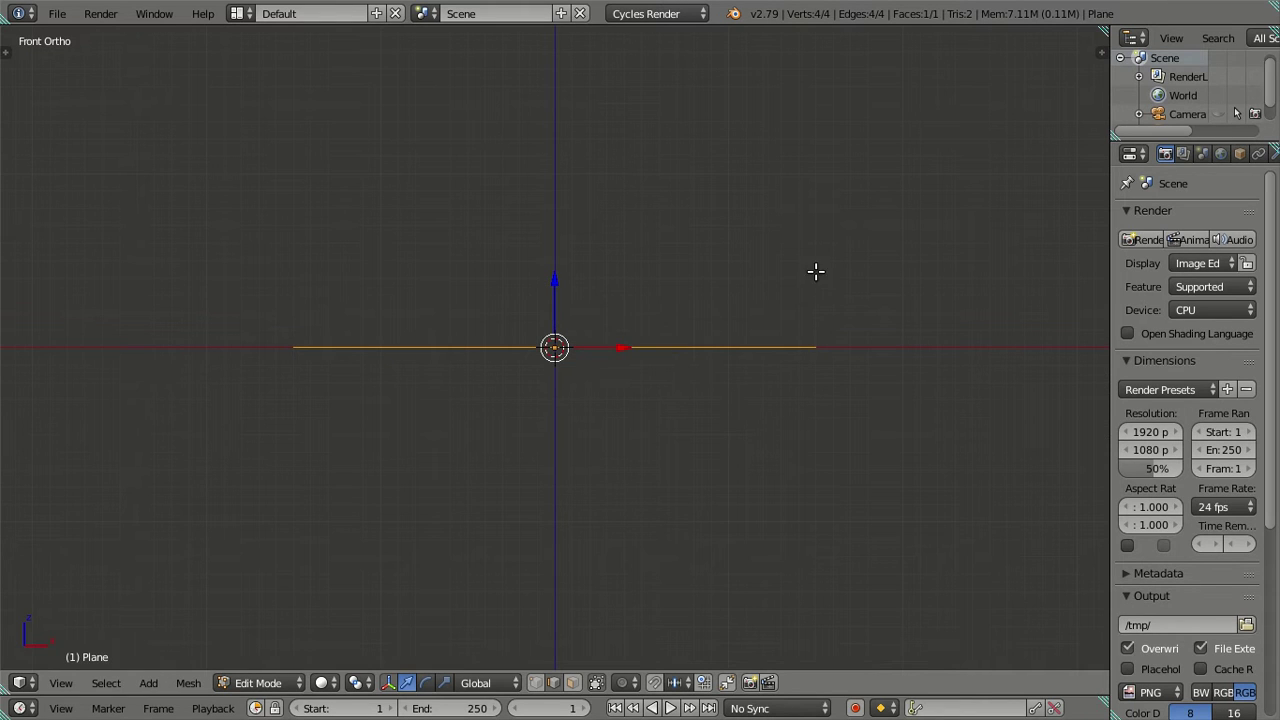
# Return to Object Mode and undo back to the default cube.
pyautogui.press('n')
pyautogui.scroll(2, 731, 356)
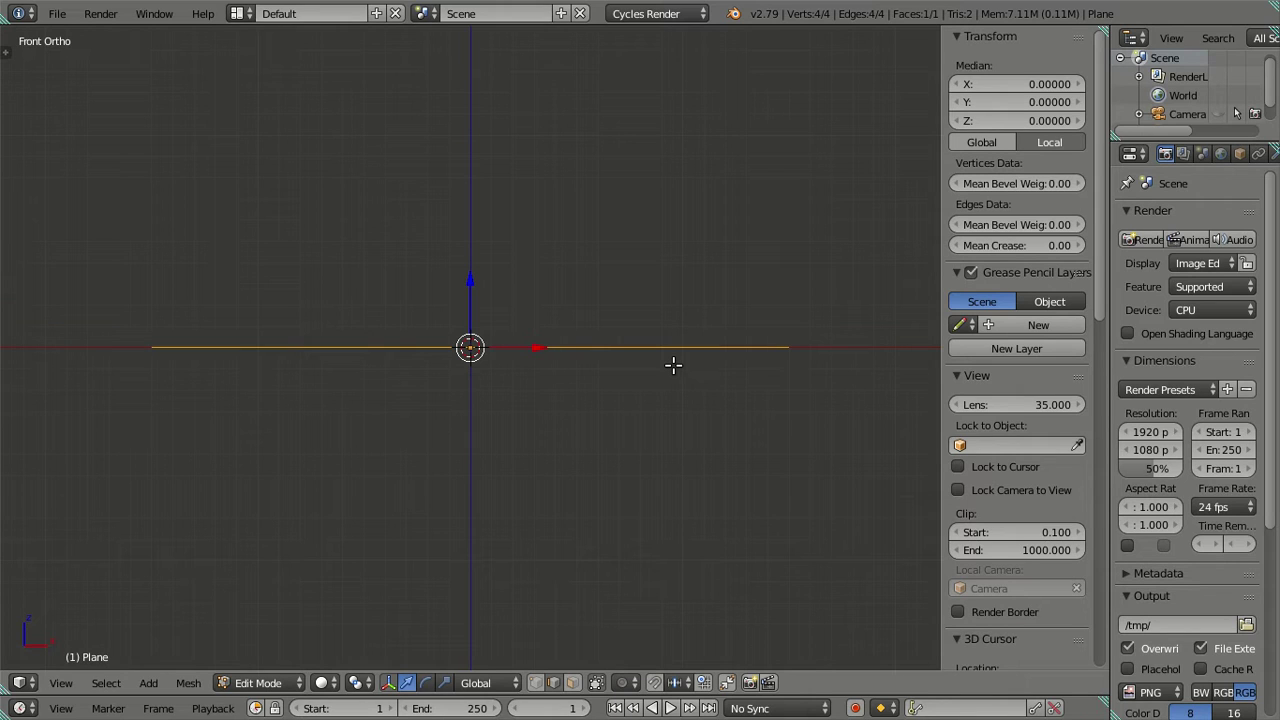
pyautogui.moveTo(673, 365); pyautogui.dragTo(643, 400, button='middle')
pyautogui.scroll(-2, 643, 400)
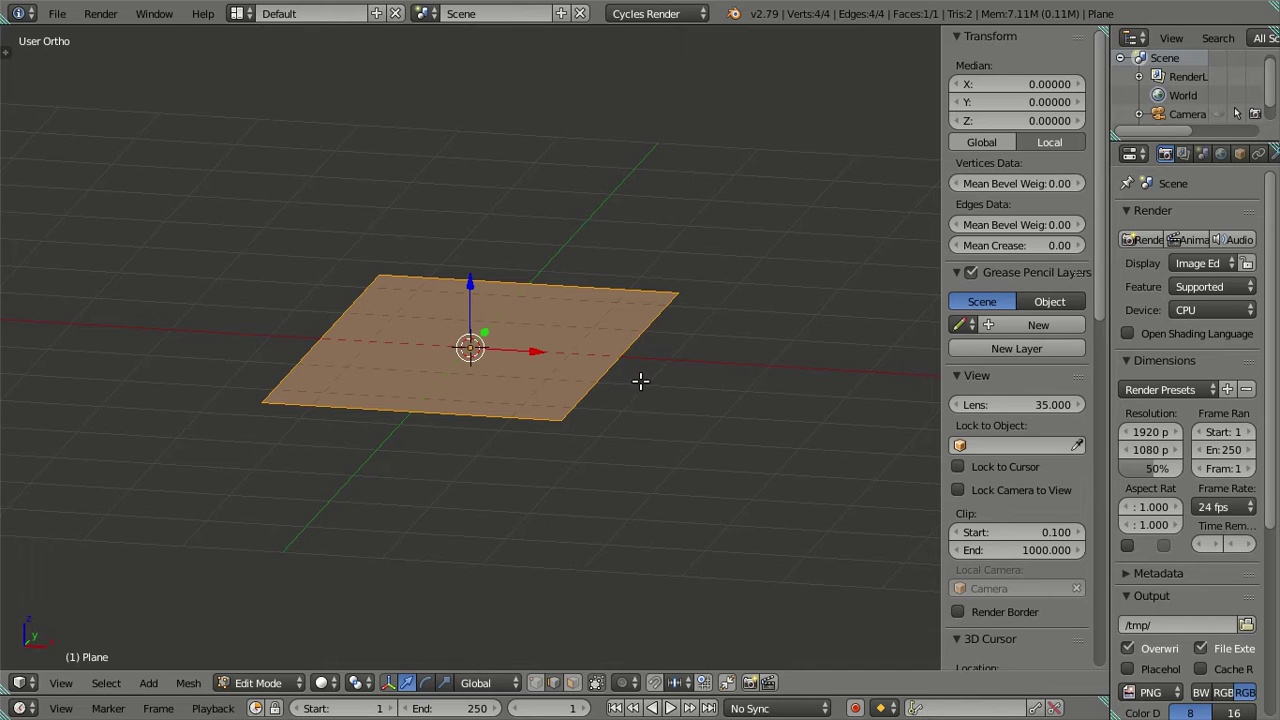
pyautogui.moveTo(640, 380)
pyautogui.mouseDown(button='middle')
pyautogui.moveTo(580, 420)
pyautogui.moveTo(627, 371)
pyautogui.mouseUp(button='middle')
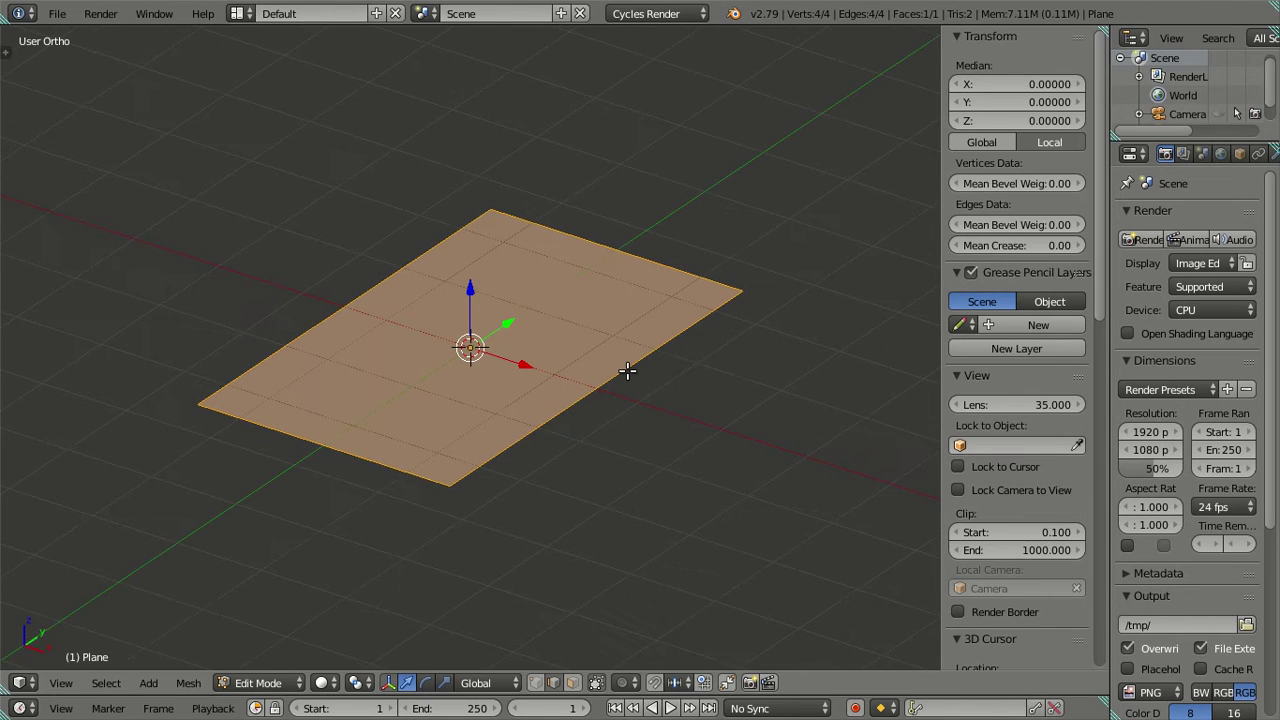
pyautogui.press('Tab')
pyautogui.scroll(-2, 677, 369)
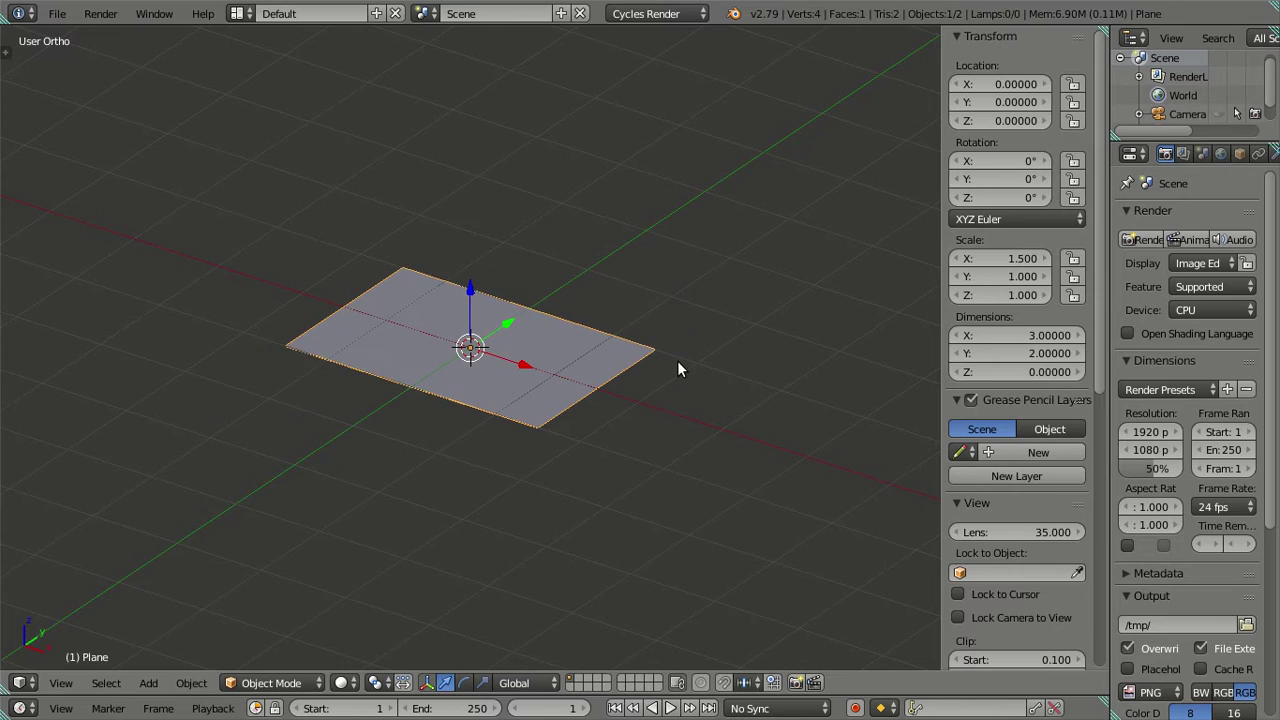
pyautogui.scroll(-1, 677, 369)
pyautogui.hotkey('ctrl', 'z')
pyautogui.hotkey('ctrl', 'z')
pyautogui.hotkey('ctrl', 'z')
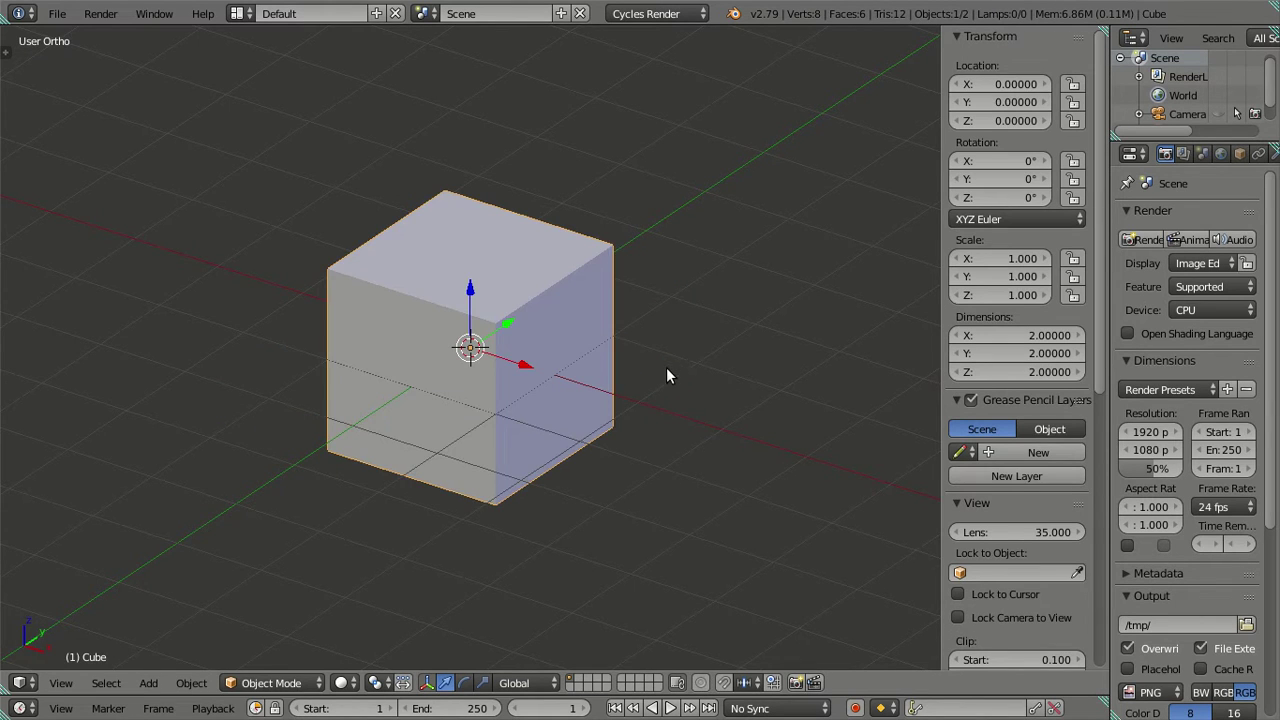
# Remove the cube's material slot and set its X and Y scale to 1.5 and 2.5.
pyautogui.click(1237, 154)
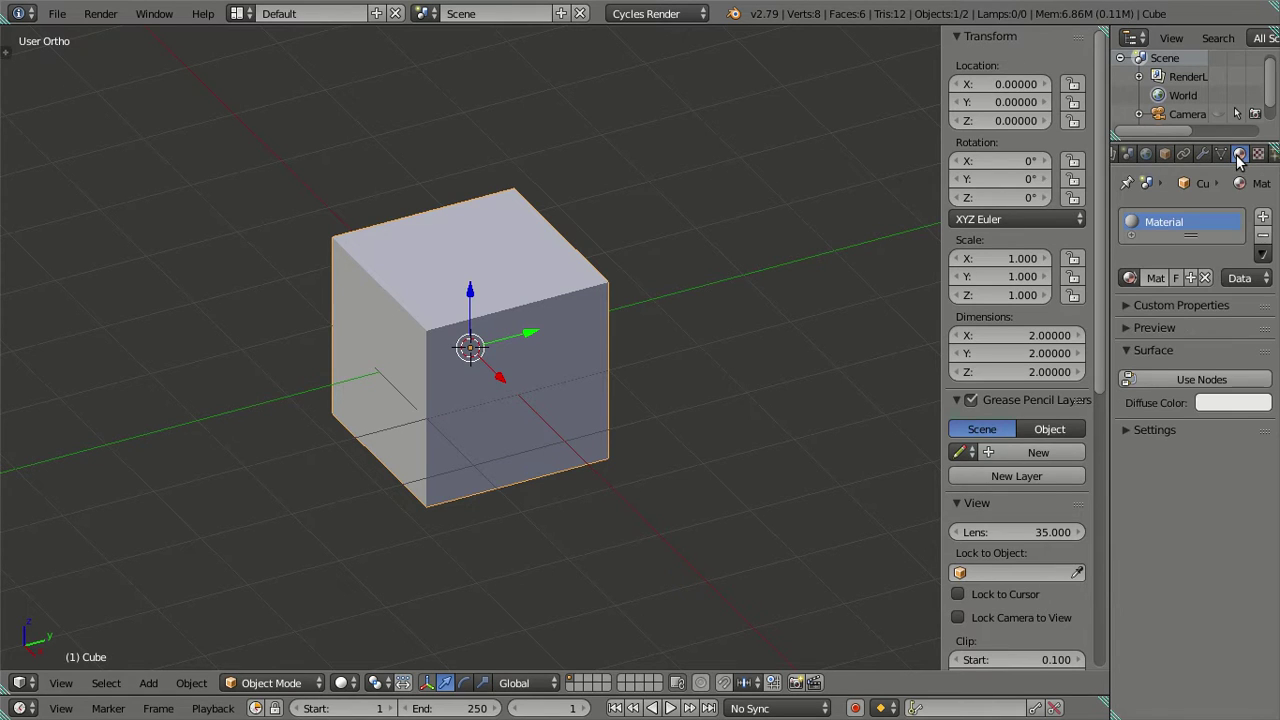
pyautogui.click(1262, 234)
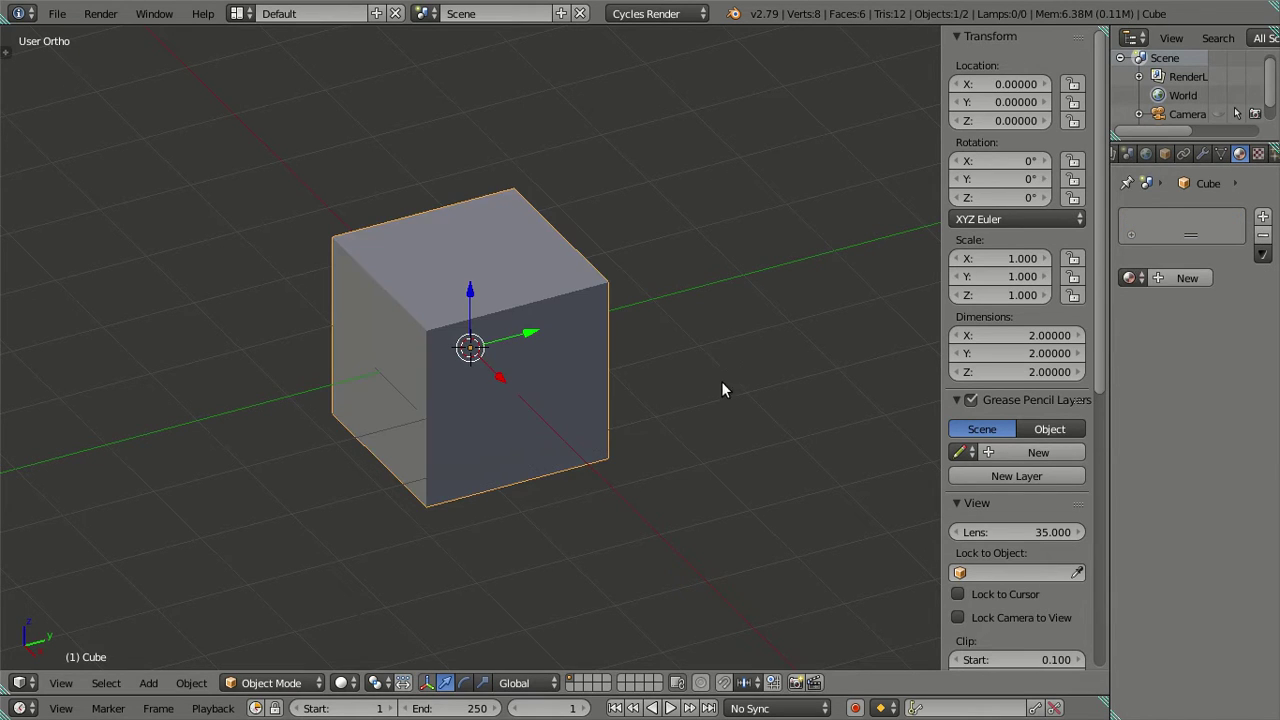
pyautogui.moveTo(721, 381); pyautogui.dragTo(767, 383, button='middle')
pyautogui.click(990, 259)
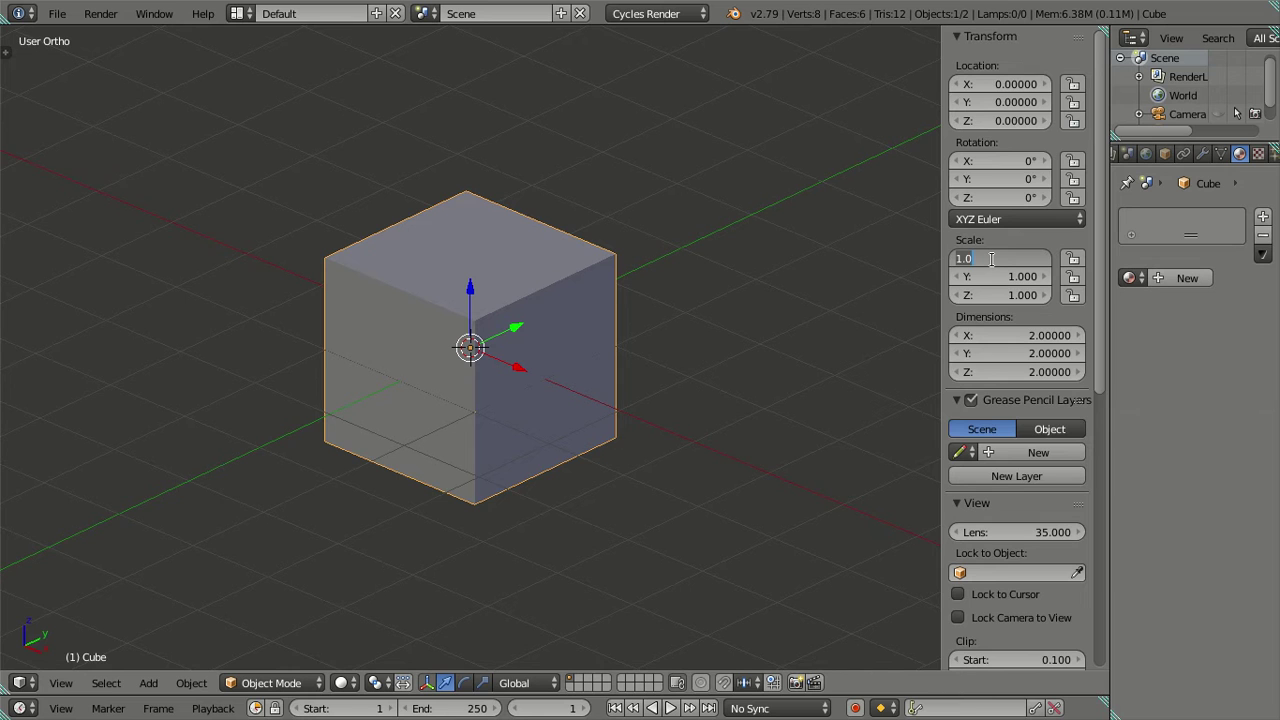
pyautogui.write('1.')
pyautogui.write('5')
pyautogui.press('Return')
pyautogui.moveTo(640, 400)
pyautogui.mouseDown(button='middle')
pyautogui.moveTo(536, 398)
pyautogui.moveTo(546, 451)
pyautogui.moveTo(580, 443)
pyautogui.mouseUp(button='middle')
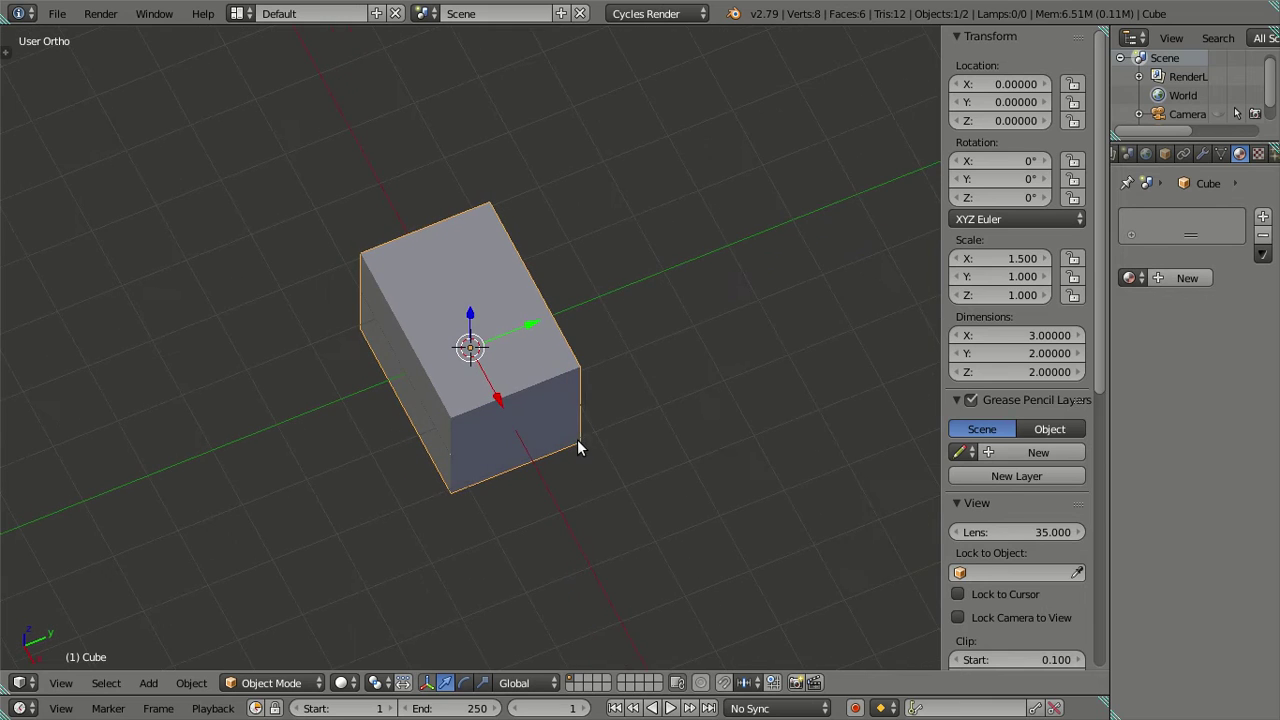
pyautogui.click(968, 277)
pyautogui.write('2')
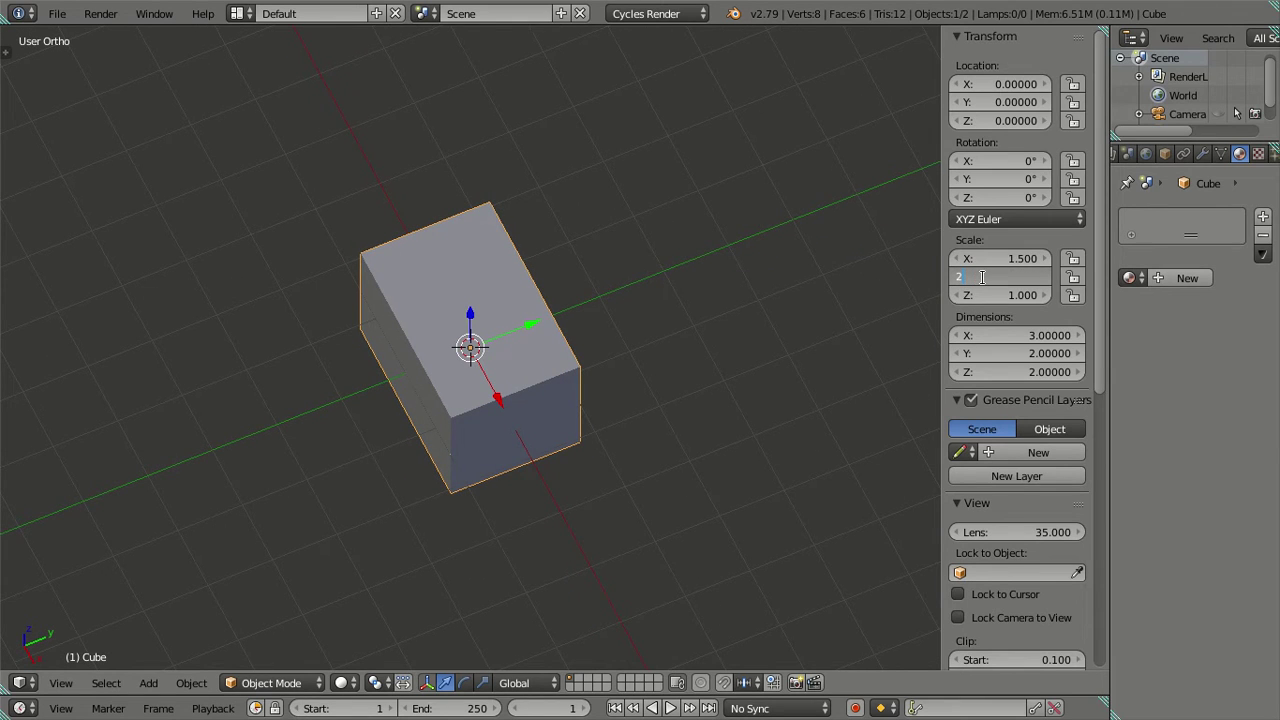
pyautogui.write('.5')
pyautogui.press('Return')
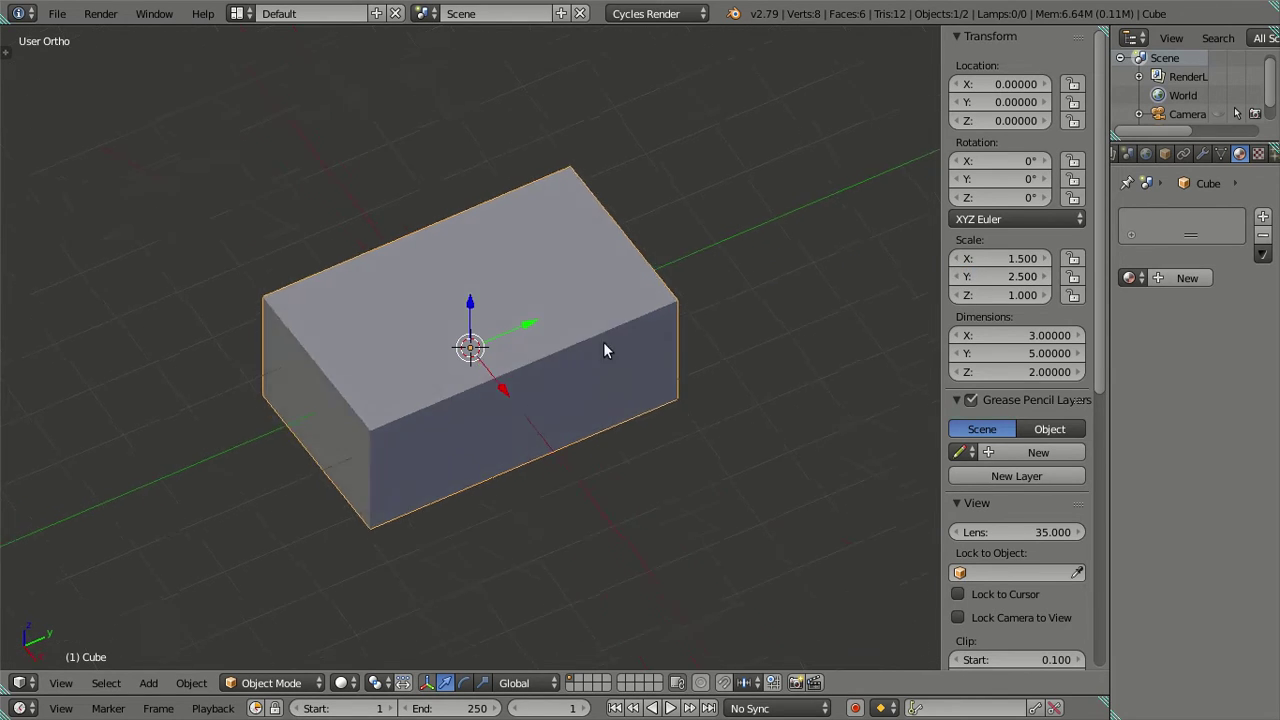
pyautogui.moveTo(628, 307); pyautogui.dragTo(634, 297, button='middle')
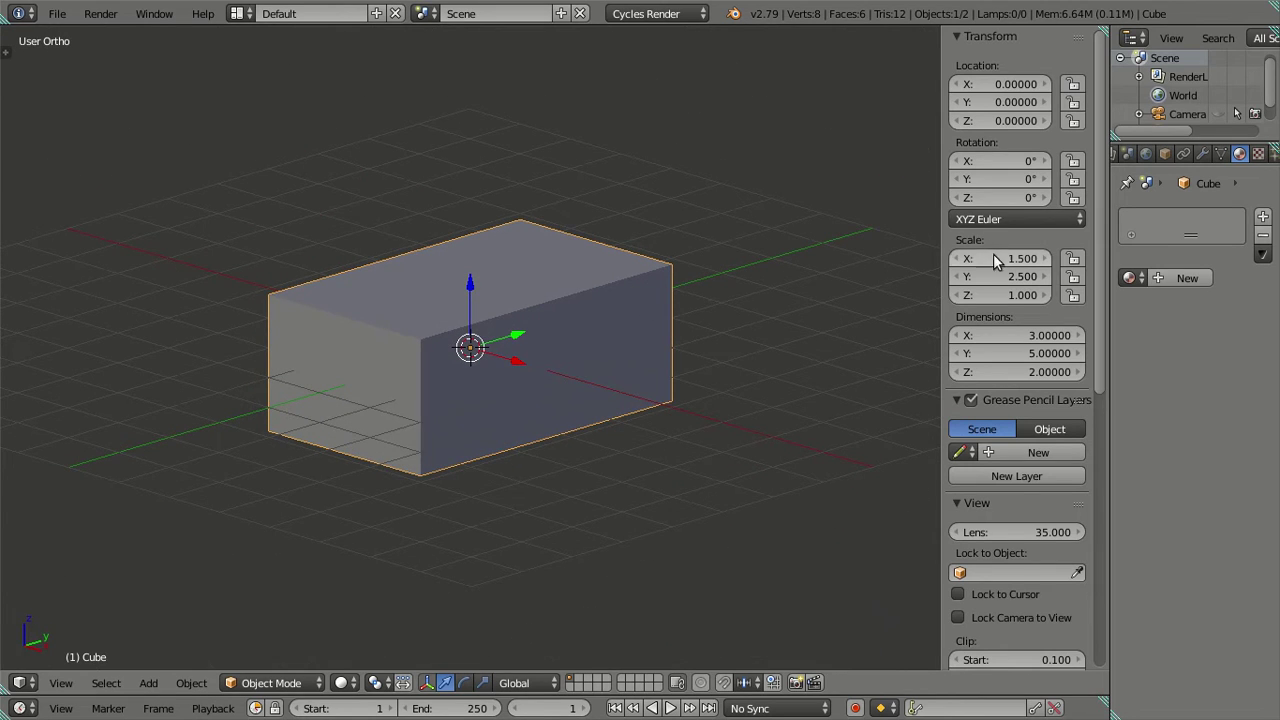
# Flatten the cube by reducing its Z scale, first to 0.2 and then further.
pyautogui.click(962, 294)
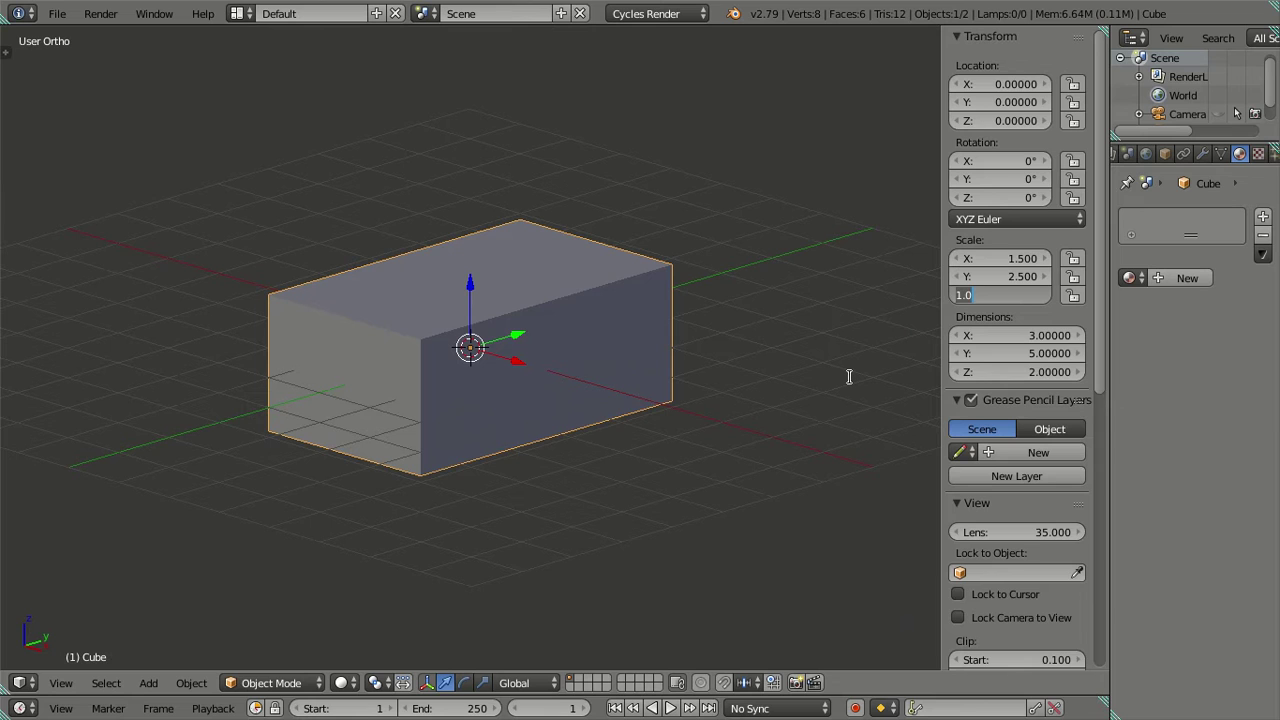
pyautogui.press('BackSpace')
pyautogui.write('0.2')
pyautogui.press('Return')
pyautogui.moveTo(631, 405)
pyautogui.mouseDown(button='middle')
pyautogui.moveTo(651, 371)
pyautogui.moveTo(586, 423)
pyautogui.moveTo(612, 434)
pyautogui.moveTo(580, 484)
pyautogui.moveTo(598, 435)
pyautogui.moveTo(642, 431)
pyautogui.moveTo(588, 434)
pyautogui.mouseUp(button='middle')
pyautogui.click(990, 296)
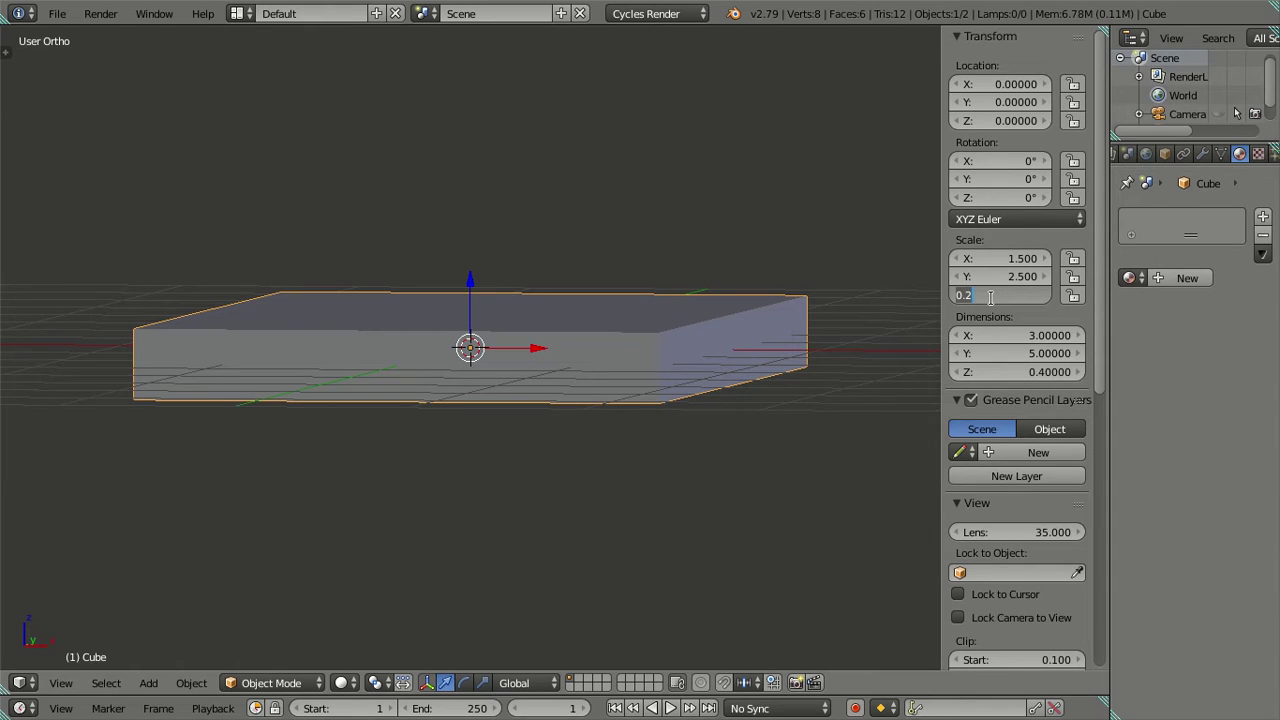
pyautogui.write('.03')
pyautogui.press('Return')
pyautogui.moveTo(605, 391)
pyautogui.mouseDown(button='middle')
pyautogui.moveTo(625, 406)
pyautogui.moveTo(556, 432)
pyautogui.moveTo(489, 418)
pyautogui.moveTo(519, 412)
pyautogui.mouseUp(button='middle')
# Set the Z scale to 0.035 for a 0.07-thick slab and enter Edit Mode.
pyautogui.press('a')
pyautogui.click(1000, 296)
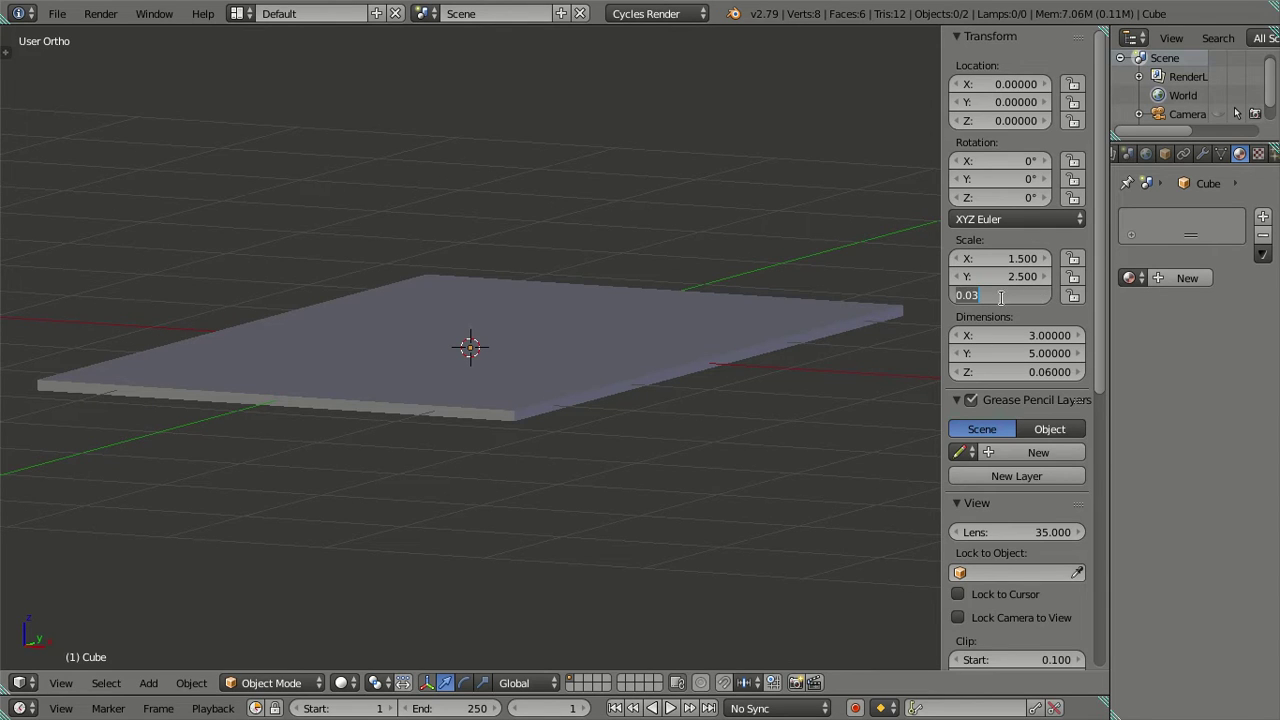
pyautogui.write('5')
pyautogui.press('Return')
pyautogui.moveTo(502, 395)
pyautogui.mouseDown(button='middle')
pyautogui.moveTo(546, 406)
pyautogui.moveTo(520, 380)
pyautogui.moveTo(560, 378)
pyautogui.moveTo(541, 430)
pyautogui.moveTo(533, 393)
pyautogui.moveTo(500, 420)
pyautogui.moveTo(508, 428)
pyautogui.mouseUp(button='middle')
pyautogui.press('Tab')
# Deselect the slab's mesh and view it from the top in wireframe.
pyautogui.hotkey('ctrl', 'Tab')
pyautogui.click(537, 409)
pyautogui.press('a')
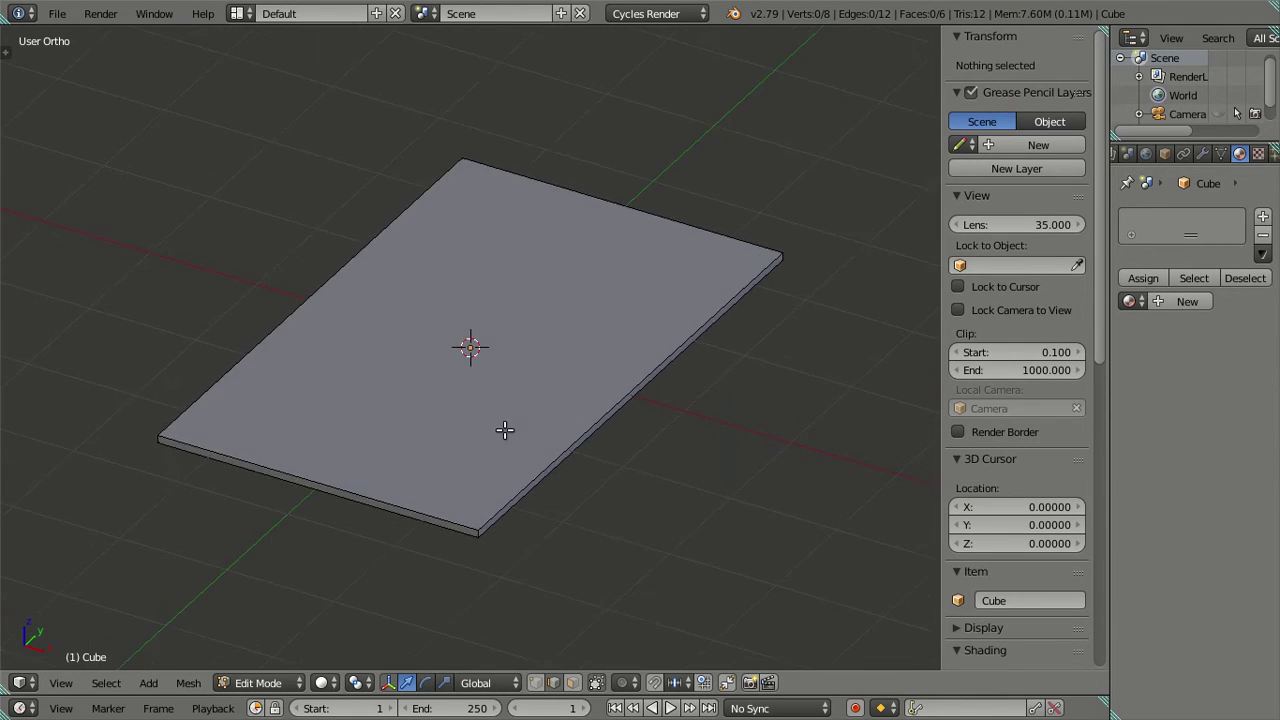
pyautogui.scroll(-2, 508, 400)
pyautogui.press('KP_7')
pyautogui.press('z')
pyautogui.scroll(2, 560, 412)
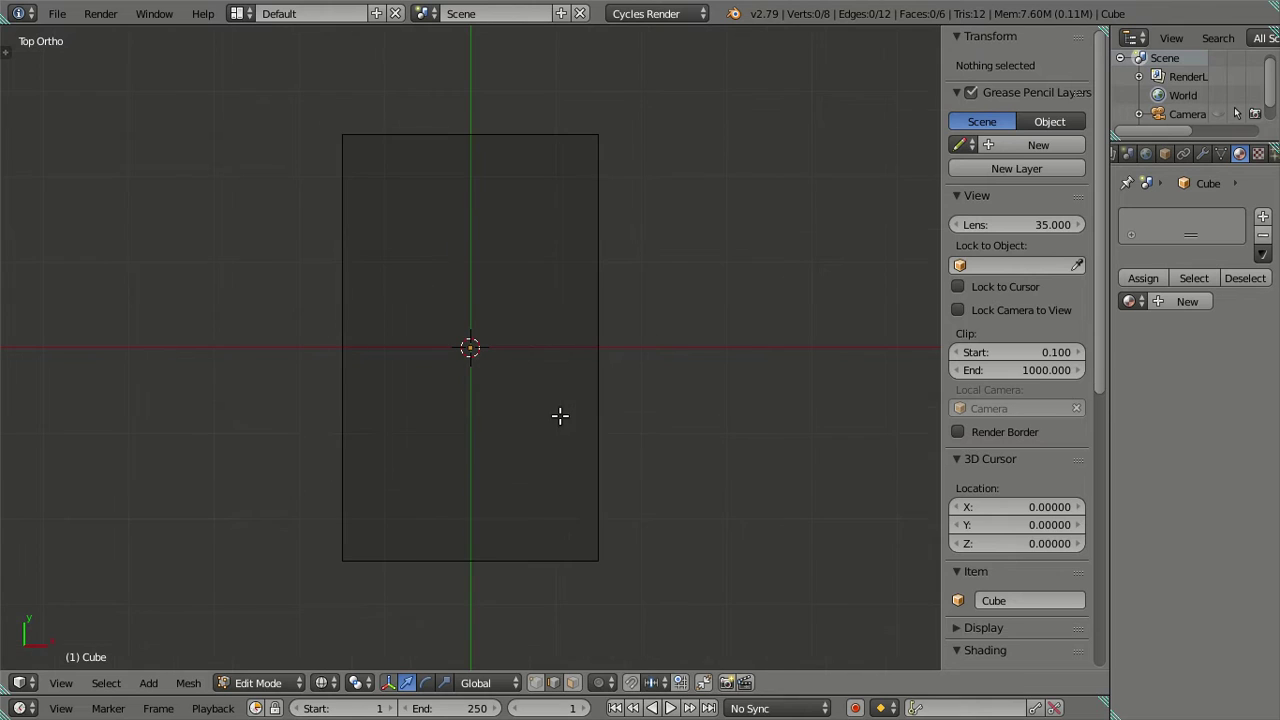
pyautogui.keyDown('shift'); pyautogui.scroll(-3, 412, 534); pyautogui.keyUp('shift')
pyautogui.scroll(3, 412, 534)
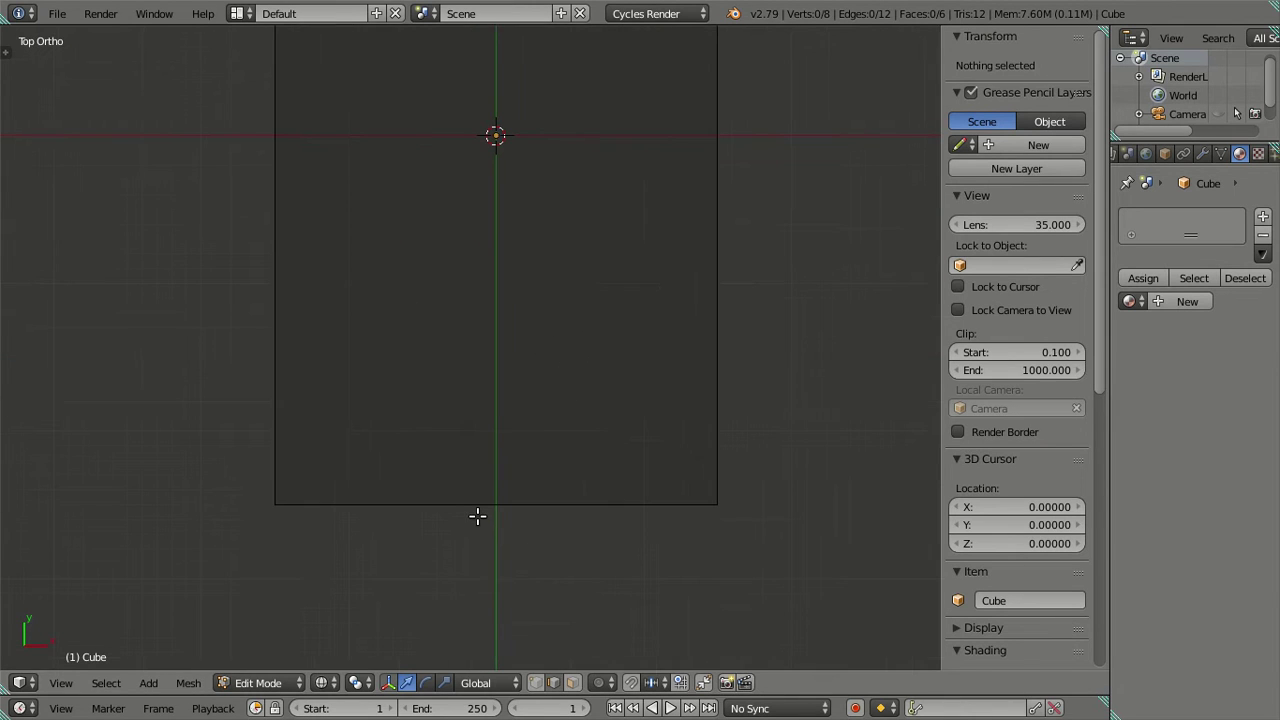
# Cut five evenly spaced lengthwise edge loops across the slab.
pyautogui.hotkey('ctrl', 'r')
pyautogui.scroll(1, 478, 515)
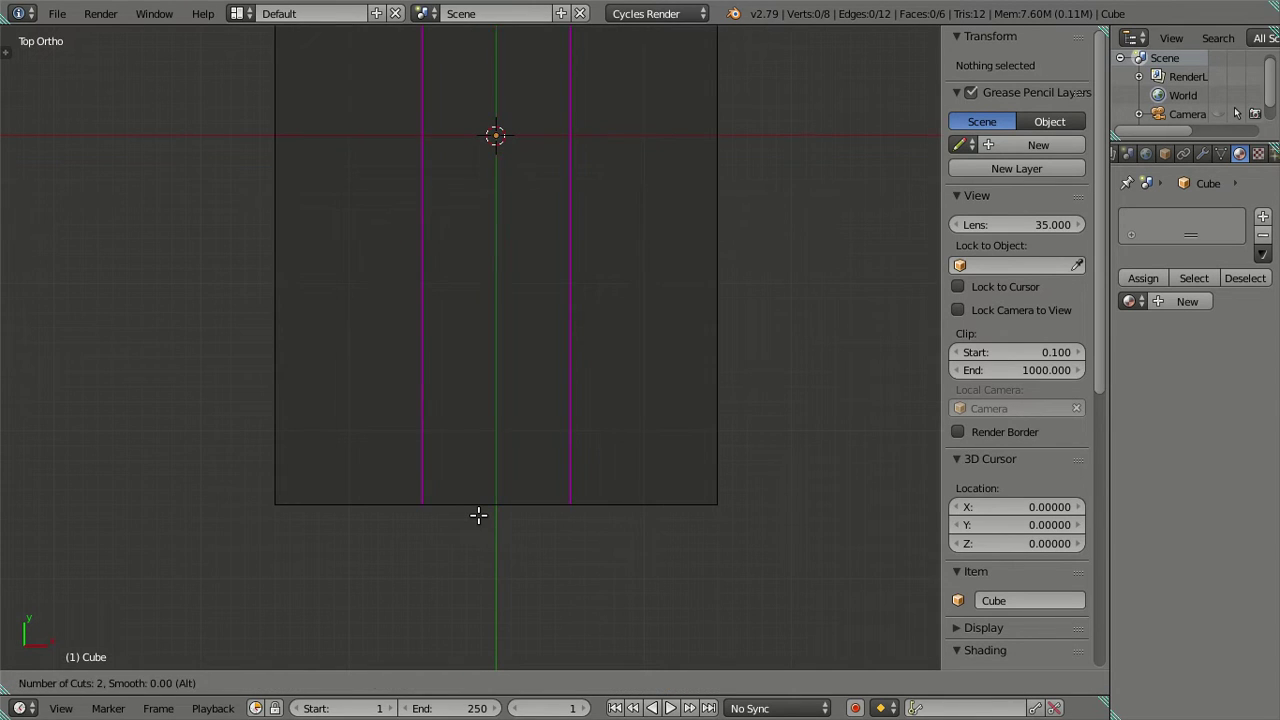
pyautogui.scroll(1, 478, 515)
pyautogui.scroll(1, 478, 515)
pyautogui.scroll(1, 478, 515)
pyautogui.click(478, 515)
pyautogui.rightClick(478, 515)
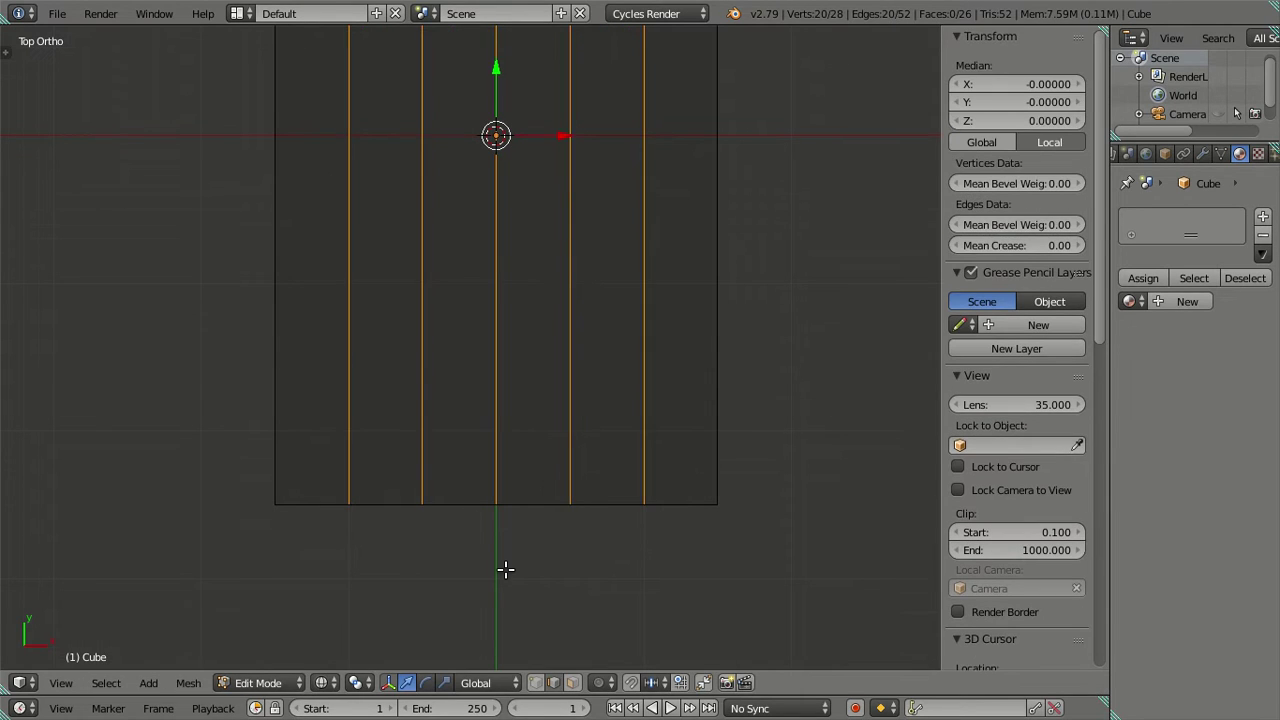
# Keep the outermost two loops and dissolve the three middle ones.
pyautogui.keyDown('alt'); pyautogui.keyDown('shift'); pyautogui.rightClick(355, 416); pyautogui.keyUp('shift'); pyautogui.keyUp('alt')
pyautogui.keyDown('alt'); pyautogui.keyDown('shift'); pyautogui.rightClick(640, 414); pyautogui.keyUp('shift'); pyautogui.keyUp('alt')
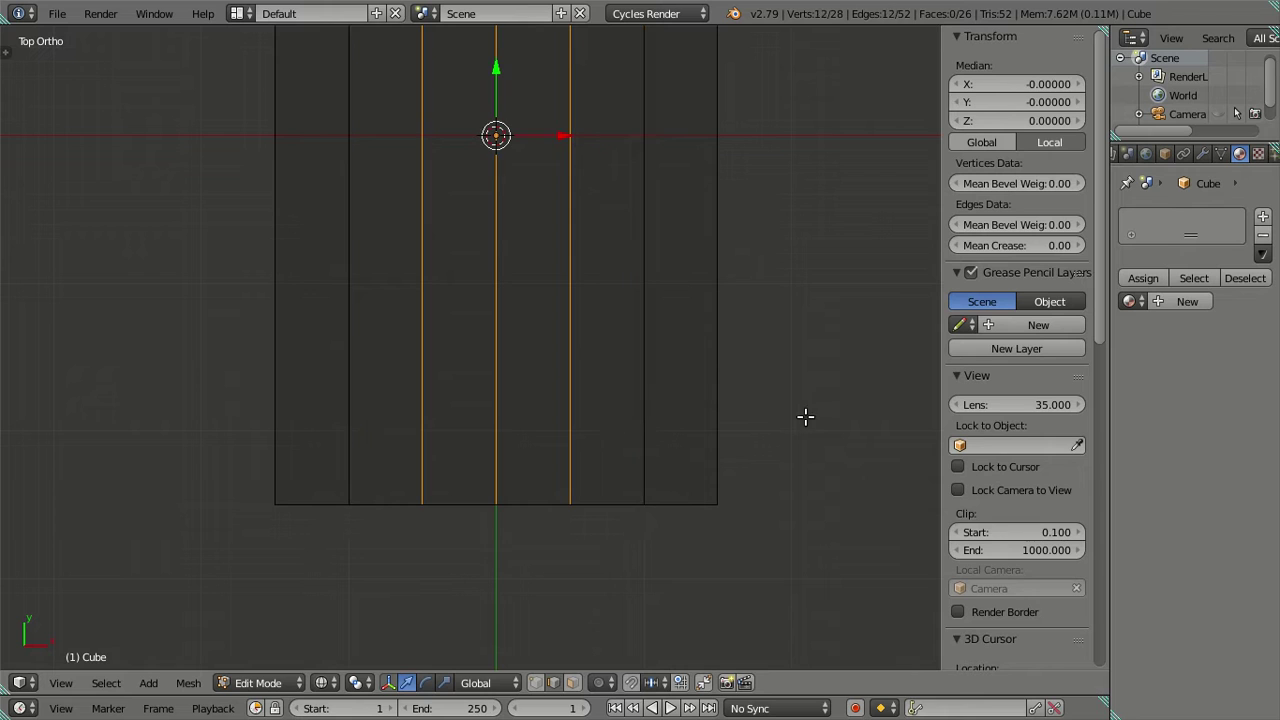
pyautogui.press('x')
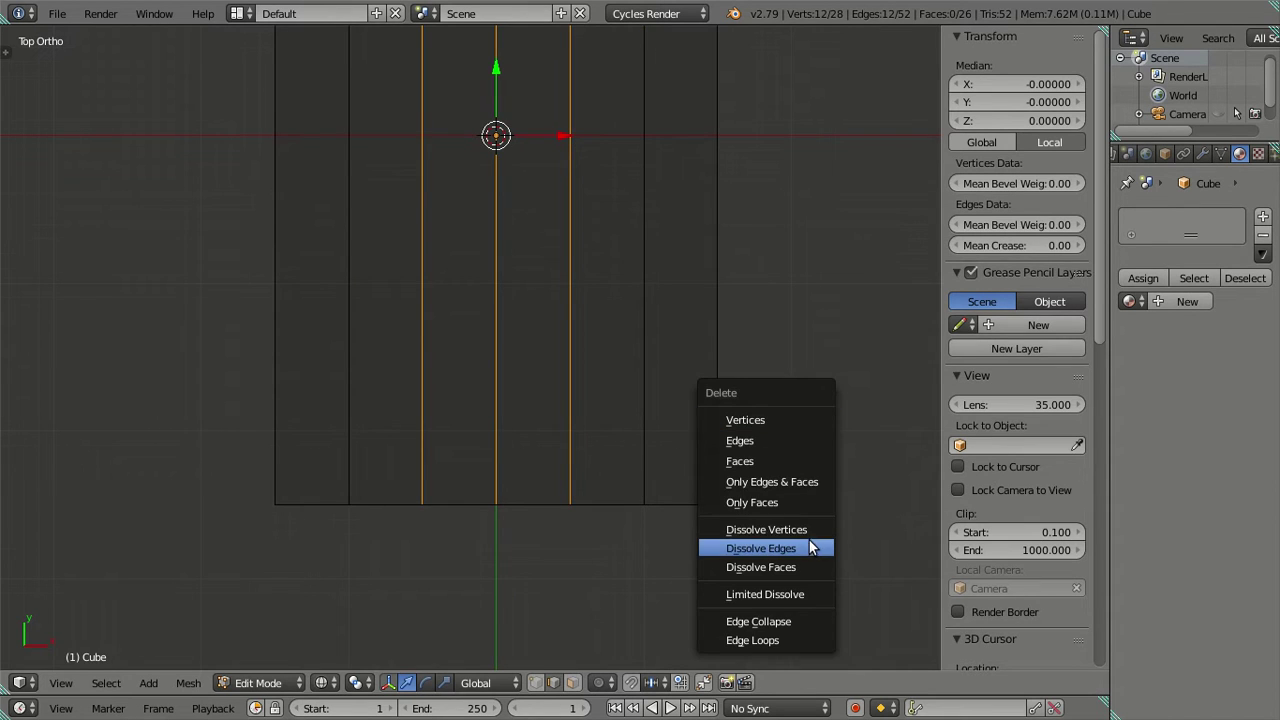
pyautogui.click(810, 548)
pyautogui.scroll(-1, 539, 469)
pyautogui.scroll(-1, 539, 469)
# Centre the slab and add a trial single crosswise loop cut through its middle.
pyautogui.keyDown('shift'); pyautogui.moveTo(531, 300); pyautogui.dragTo(517, 391, button='middle'); pyautogui.keyUp('shift')
pyautogui.scroll(-3, 520, 360)
pyautogui.keyDown('shift'); pyautogui.moveTo(523, 334); pyautogui.dragTo(531, 368, button='middle'); pyautogui.keyUp('shift')
pyautogui.scroll(1, 575, 337)
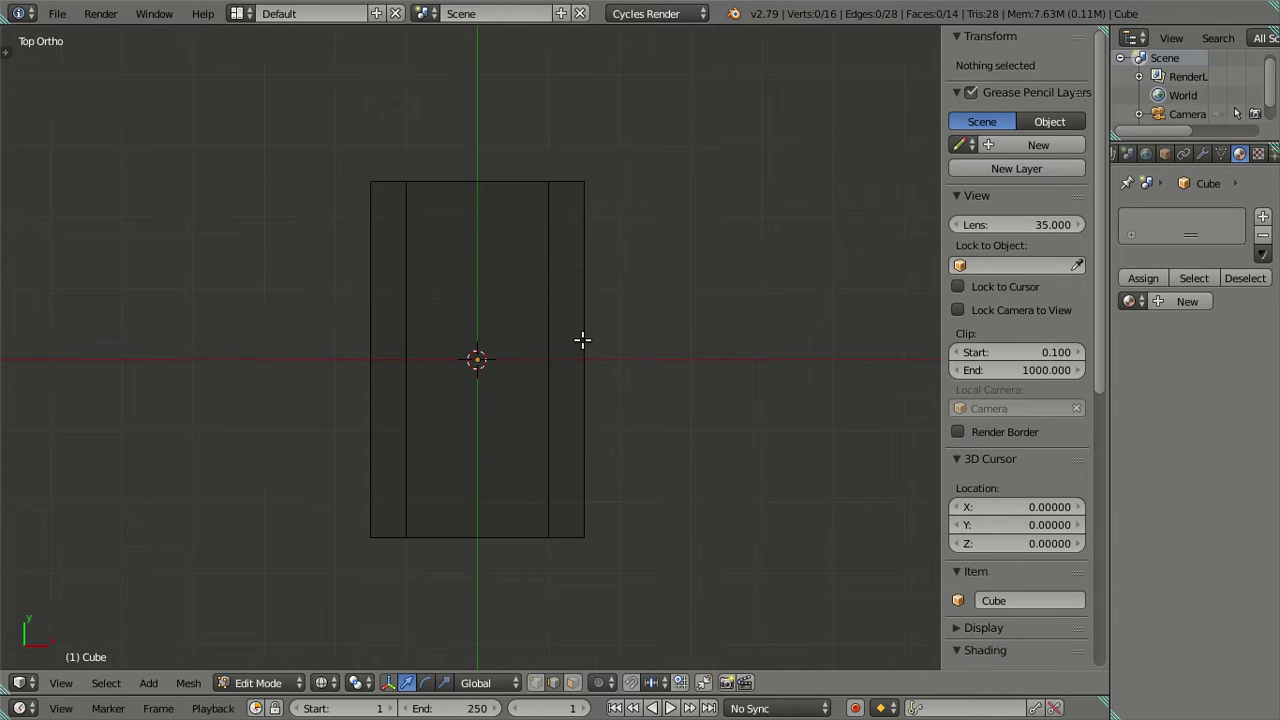
pyautogui.hotkey('ctrl', 'r')
pyautogui.scroll(1, 587, 344)
pyautogui.scroll(1, 587, 344)
pyautogui.scroll(2, 587, 344)
pyautogui.scroll(1, 587, 344)
pyautogui.scroll(2, 587, 344)
pyautogui.scroll(1, 587, 344)
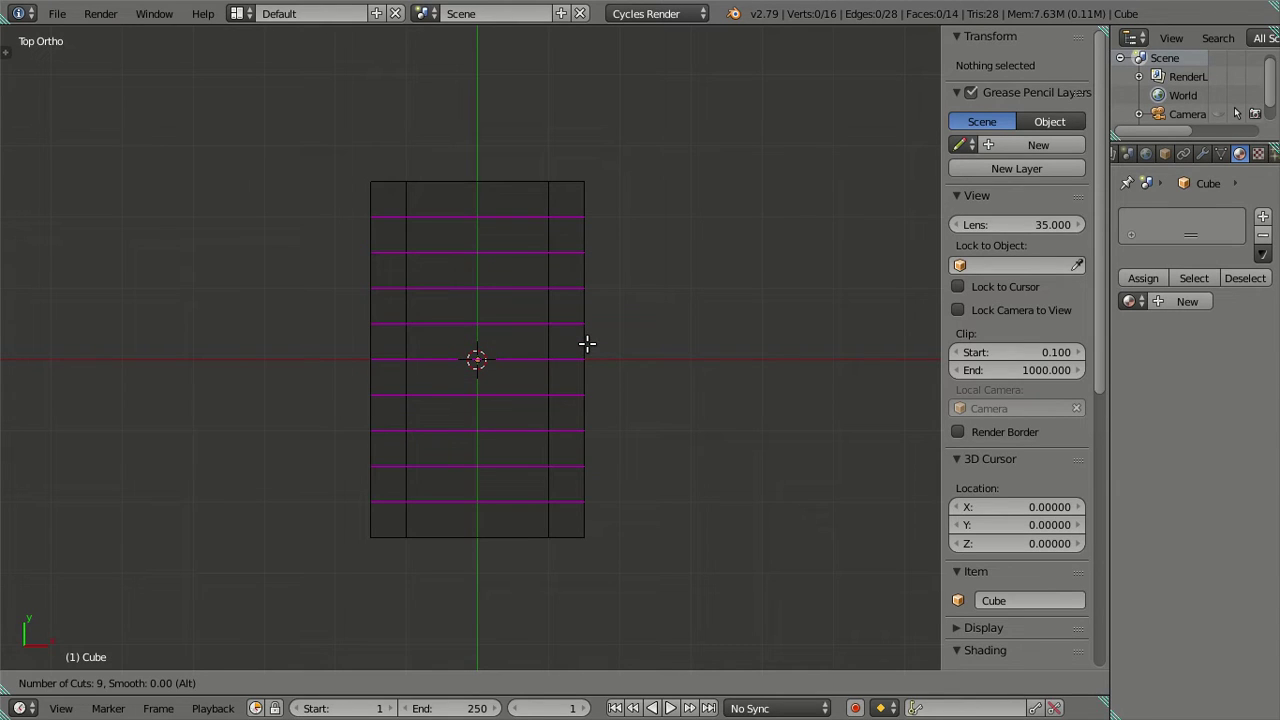
pyautogui.scroll(-2, 587, 344)
pyautogui.scroll(-4, 587, 344)
pyautogui.scroll(-2, 587, 344)
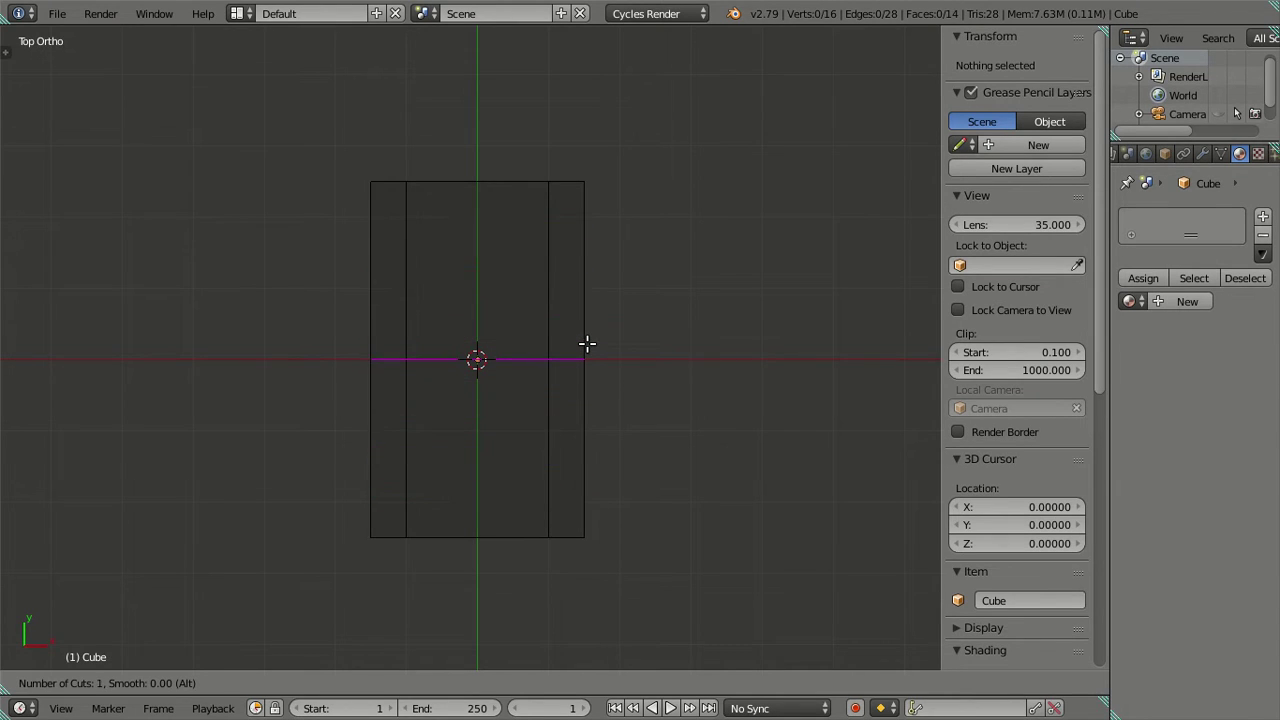
pyautogui.click(587, 344)
pyautogui.rightClick(590, 349)
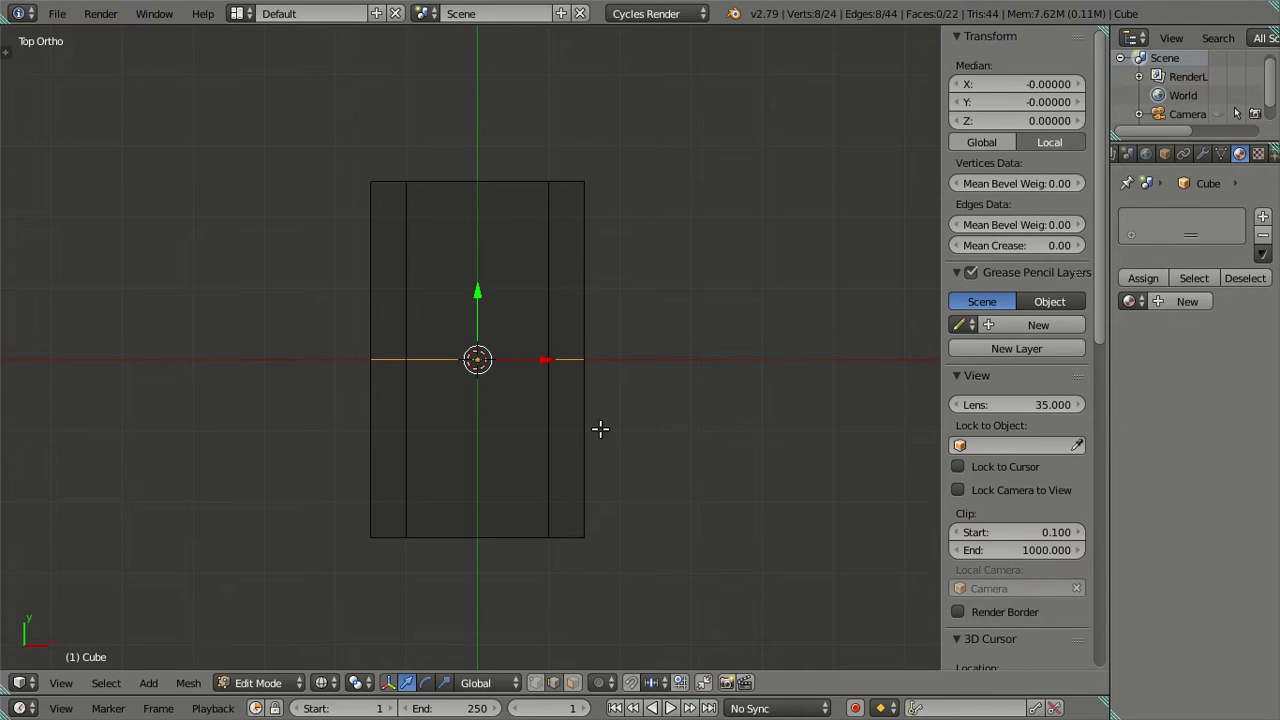
# Try four crosswise loops in the lower half, then undo them.
pyautogui.hotkey('ctrl', 'r')
pyautogui.scroll(1, 601, 430)
pyautogui.scroll(1, 601, 430)
pyautogui.scroll(1, 601, 430)
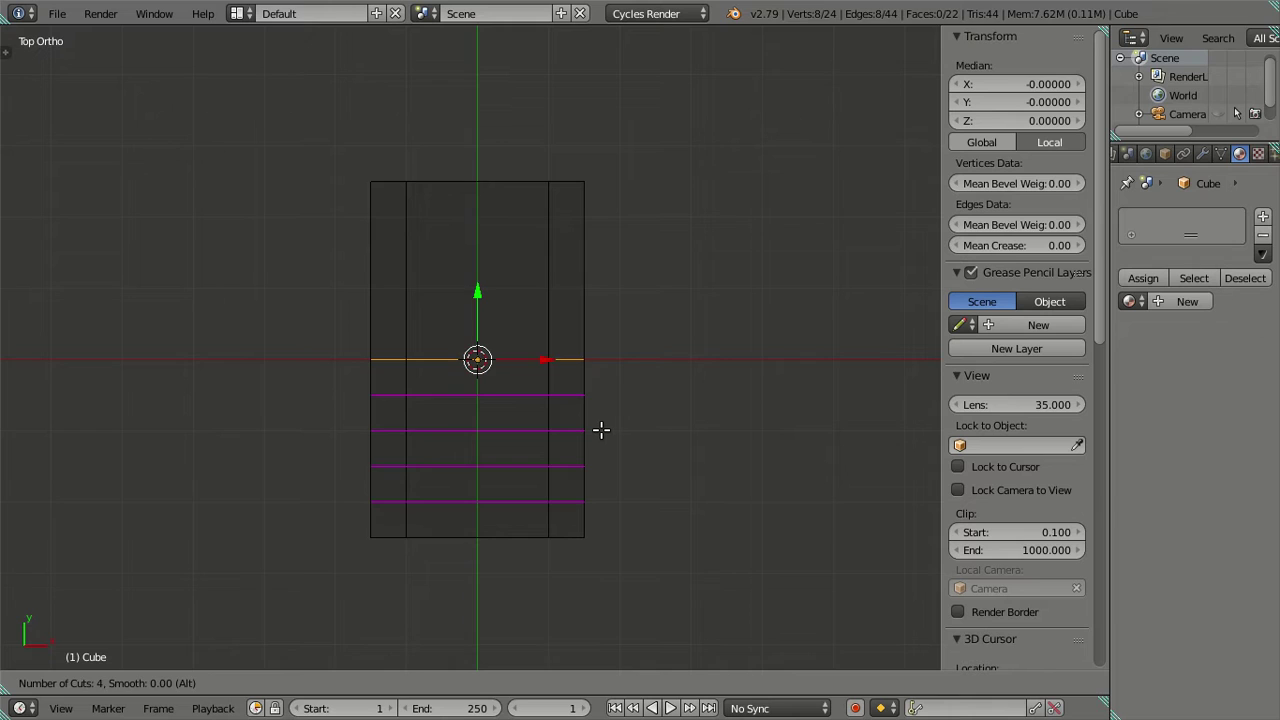
pyautogui.click(601, 430)
pyautogui.rightClick(601, 430)
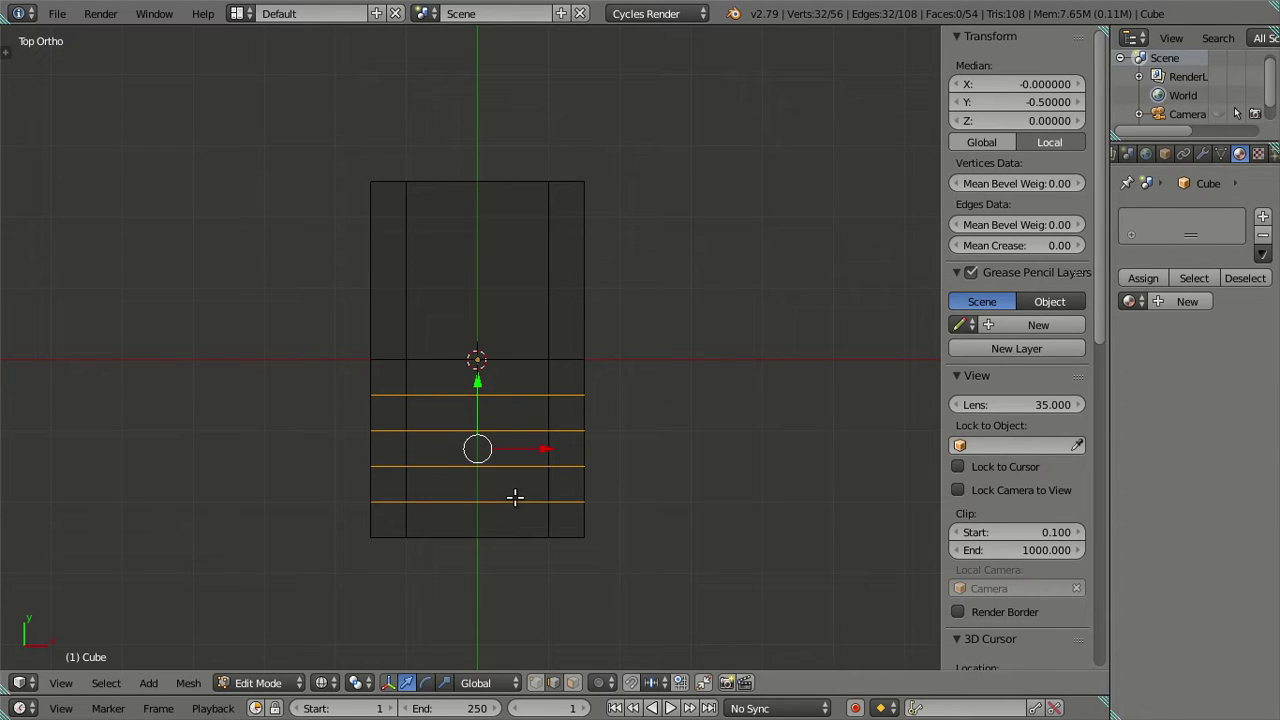
pyautogui.hotkey('ctrl', 'z')
pyautogui.hotkey('ctrl', 'z')
pyautogui.hotkey('ctrl', 'z')
pyautogui.hotkey('ctrl', 'z')
pyautogui.hotkey('ctrl', 'z')
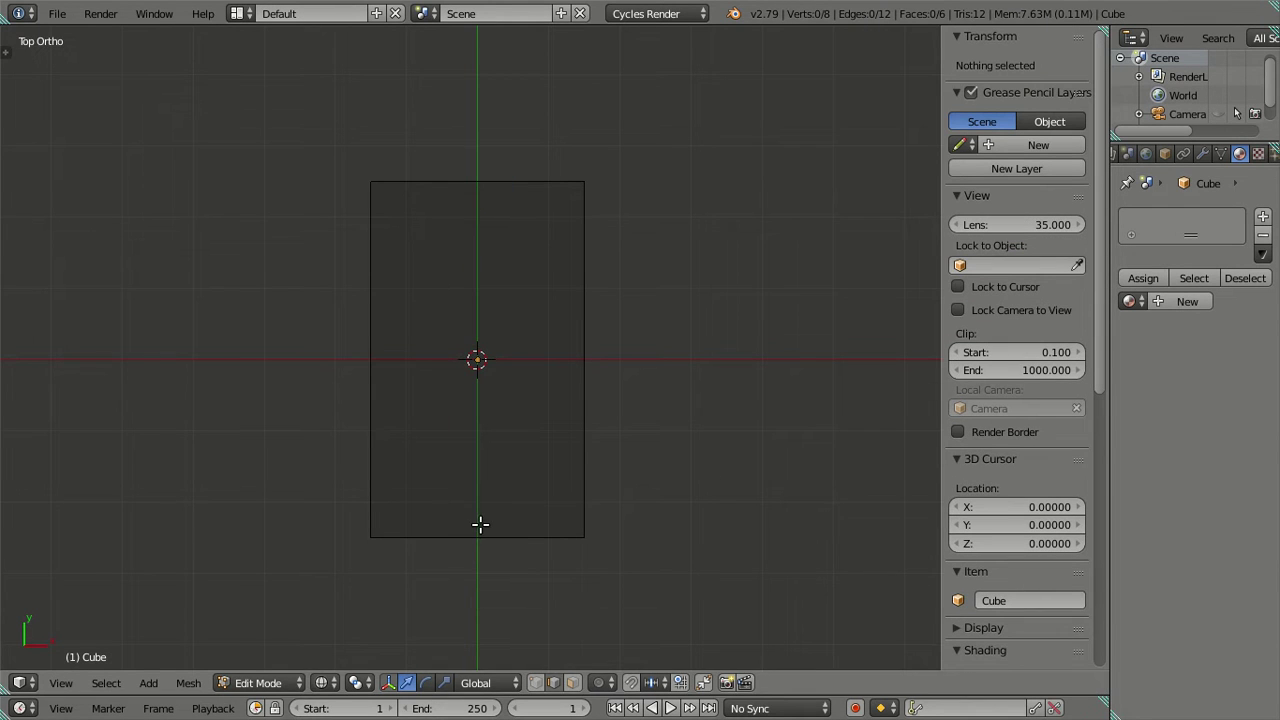
# Cut five evenly spaced lengthwise loops across the top, then inspect the six strips.
pyautogui.hotkey('ctrl', 'r')
pyautogui.scroll(1, 483, 523)
pyautogui.scroll(1, 483, 523)
pyautogui.scroll(1, 483, 523)
pyautogui.scroll(-1, 483, 523)
pyautogui.scroll(1, 483, 523)
pyautogui.scroll(1, 483, 523)
pyautogui.click(483, 523)
pyautogui.rightClick(484, 522)
pyautogui.keyDown('shift'); pyautogui.moveTo(486, 520); pyautogui.dragTo(491, 437, button='middle'); pyautogui.keyUp('shift')
pyautogui.scroll(3, 409, 523)
pyautogui.scroll(1, 410, 516)
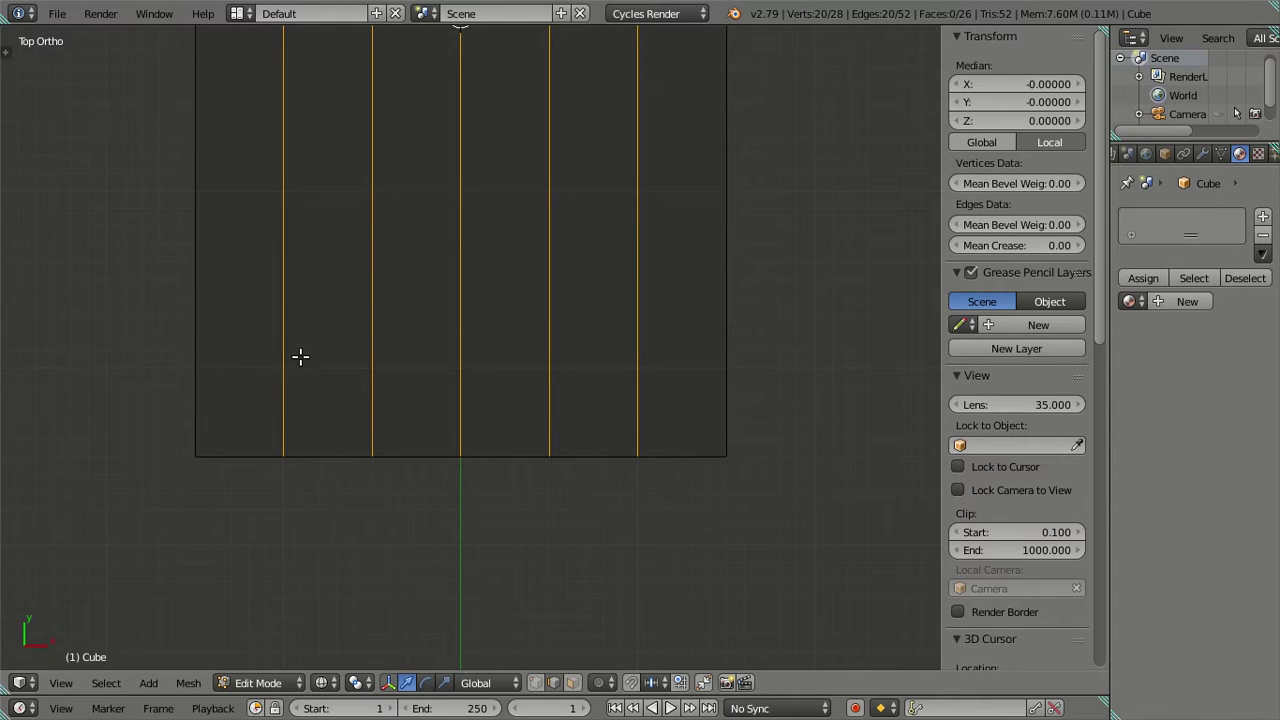
pyautogui.scroll(3, 714, 446)
pyautogui.scroll(1, 546, 369)
pyautogui.scroll(2, 558, 466)
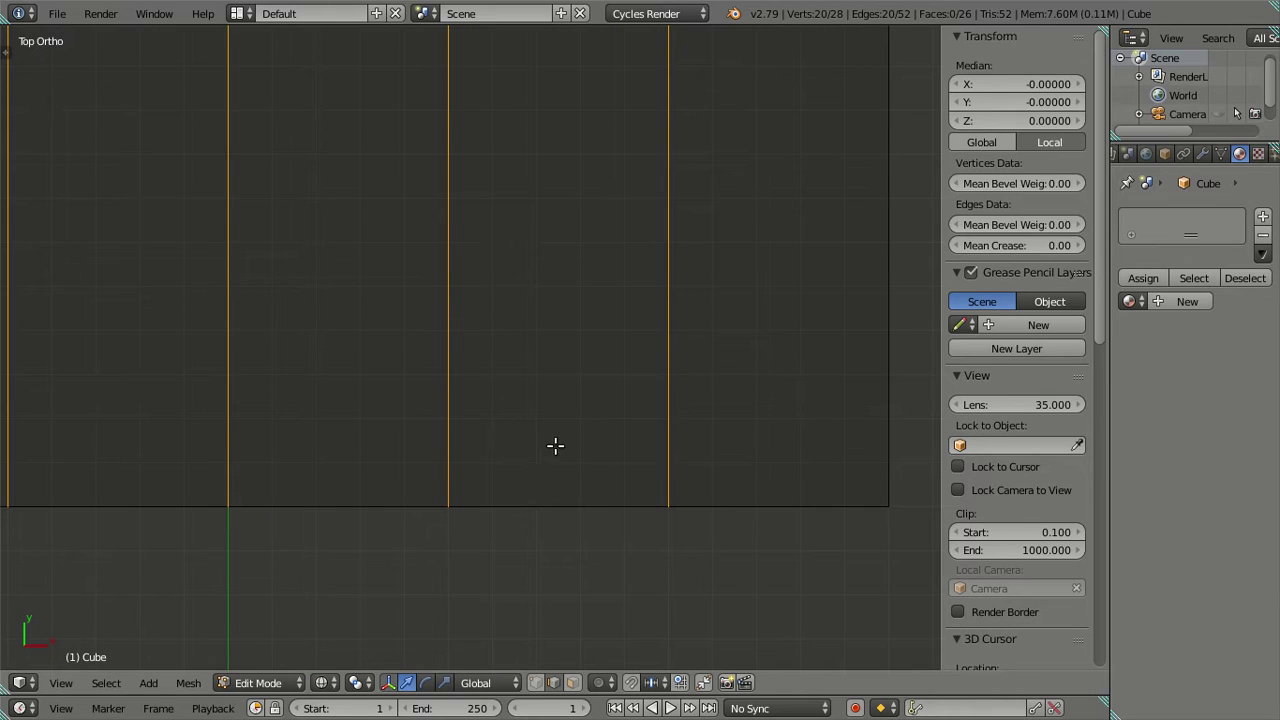
pyautogui.scroll(-3, 575, 447)
pyautogui.scroll(-4, 530, 368)
pyautogui.scroll(-4, 520, 377)
pyautogui.scroll(-1, 526, 378)
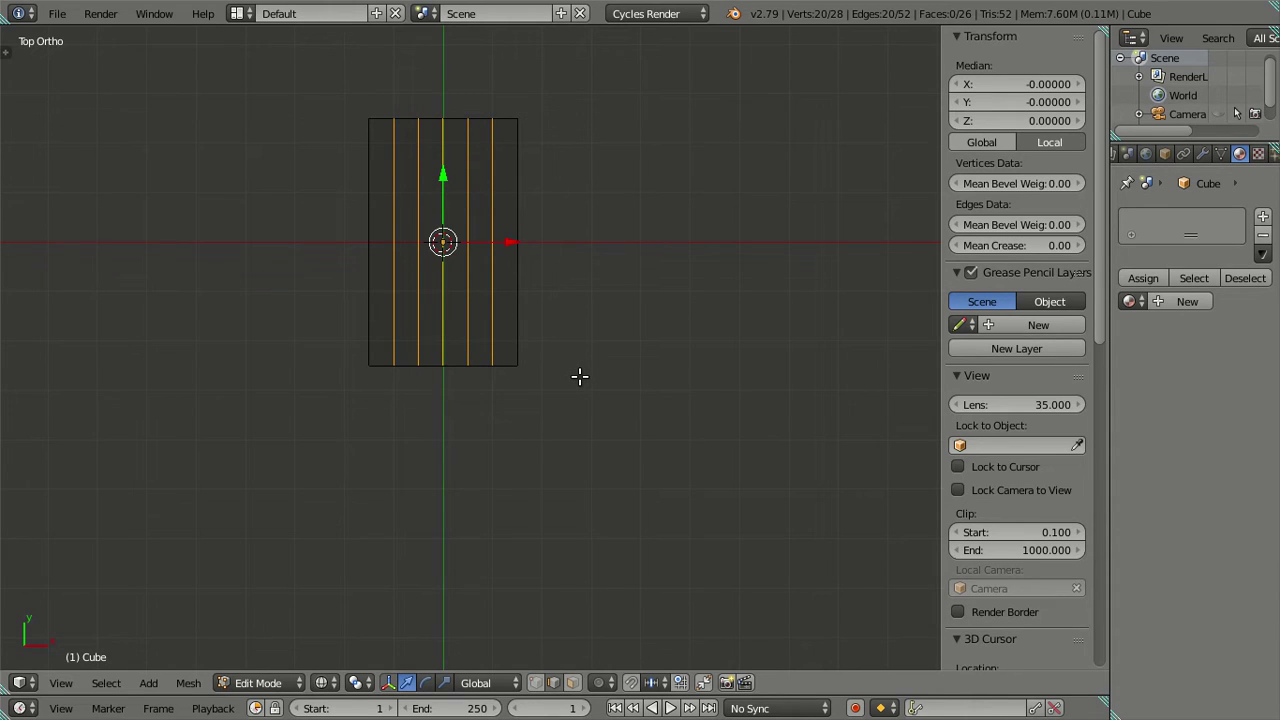
pyautogui.scroll(7, 556, 365)
pyautogui.scroll(2, 551, 374)
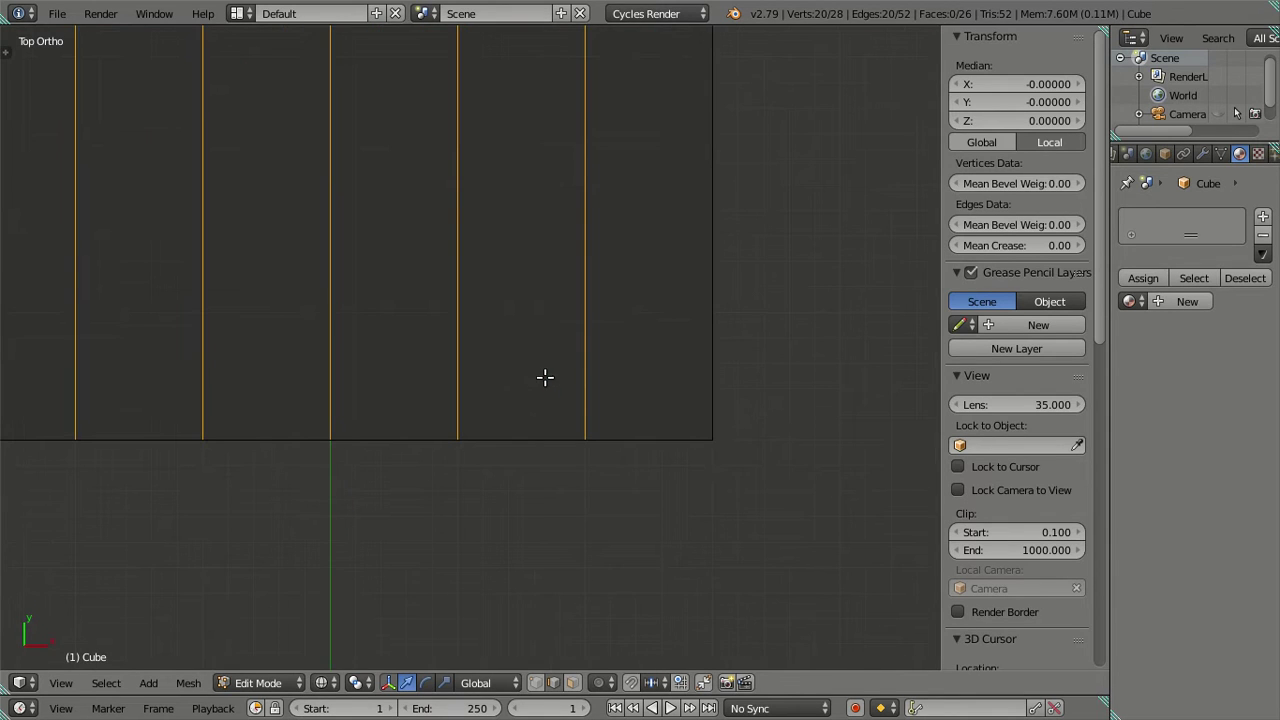
pyautogui.scroll(-2, 546, 274)
pyautogui.moveTo(523, 309)
pyautogui.mouseDown(button='middle')
pyautogui.moveTo(531, 120)
pyautogui.moveTo(536, 228)
pyautogui.mouseUp(button='middle')
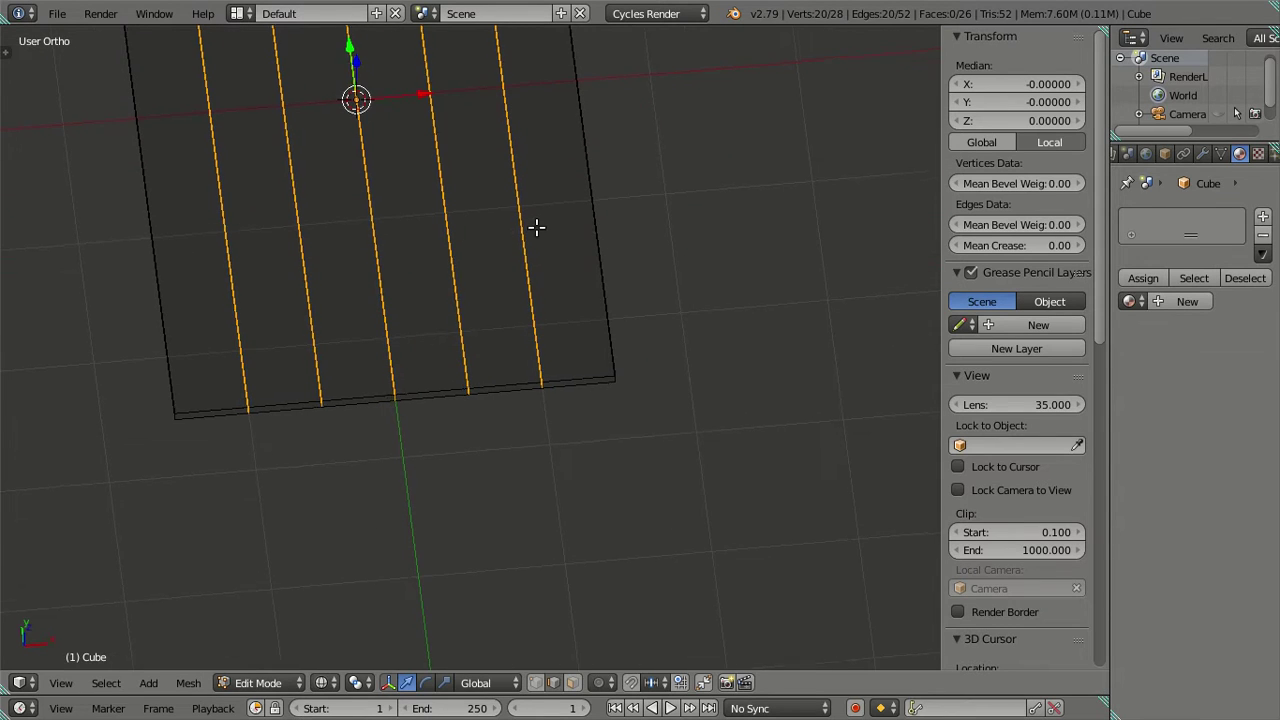
# Select one lengthwise edge loop and dissolve it.
pyautogui.press('a')
pyautogui.keyDown('alt'); pyautogui.rightClick(380, 306); pyautogui.keyUp('alt')
pyautogui.press('x')
pyautogui.click(543, 314)
# From top view, cut a narrow pair of lengthwise loops near each long side.
pyautogui.moveTo(508, 334)
pyautogui.mouseDown(button='middle')
pyautogui.moveTo(430, 397)
pyautogui.moveTo(449, 377)
pyautogui.mouseUp(button='middle')
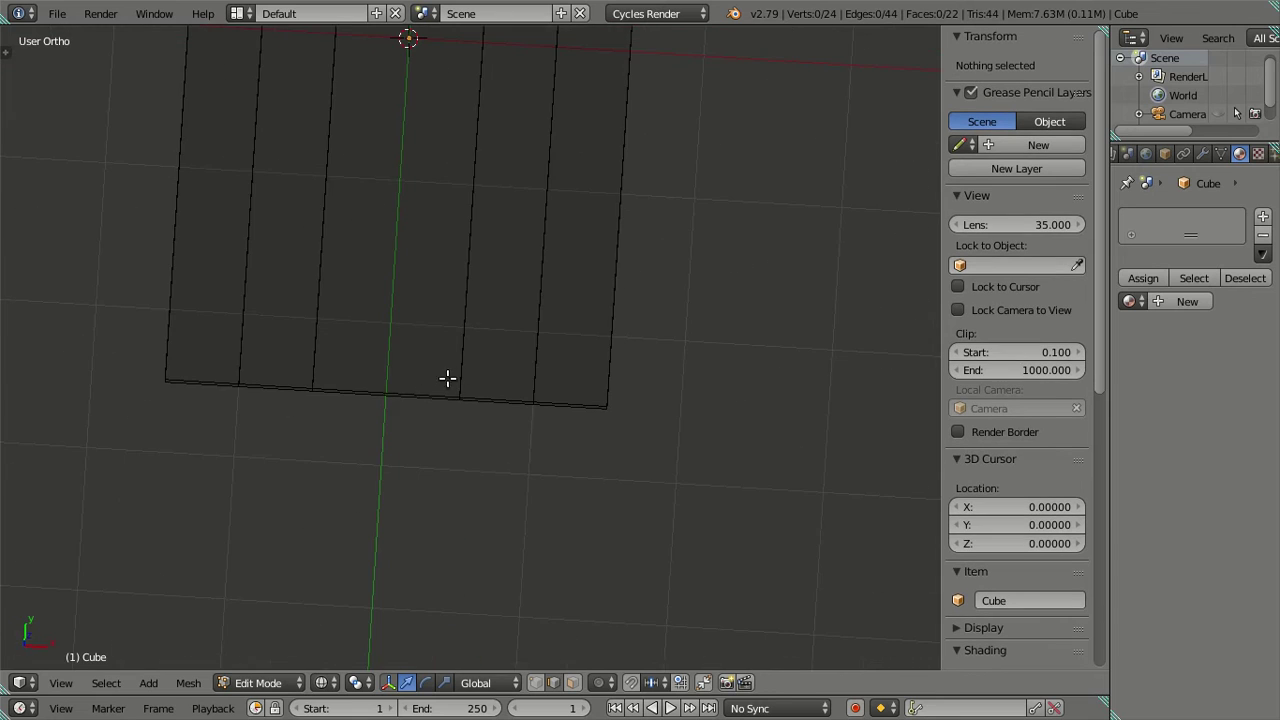
pyautogui.press('KP_7')
pyautogui.scroll(3, 500, 464)
pyautogui.keyDown('shift'); pyautogui.moveTo(557, 457); pyautogui.dragTo(531, 362, button='middle'); pyautogui.keyUp('shift')
pyautogui.scroll(3, 531, 370)
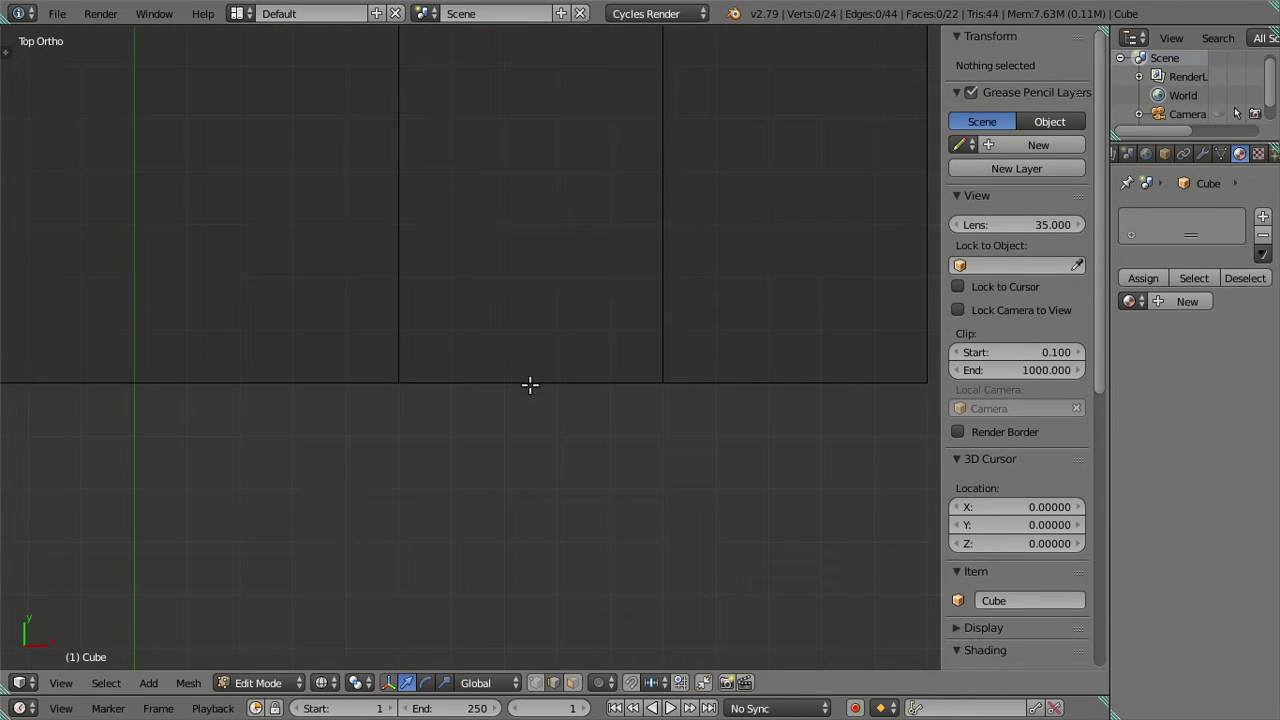
pyautogui.hotkey('ctrl', 'r')
pyautogui.scroll(1, 537, 386)
pyautogui.scroll(1, 539, 390)
pyautogui.scroll(1, 541, 395)
pyautogui.scroll(-2, 541, 395)
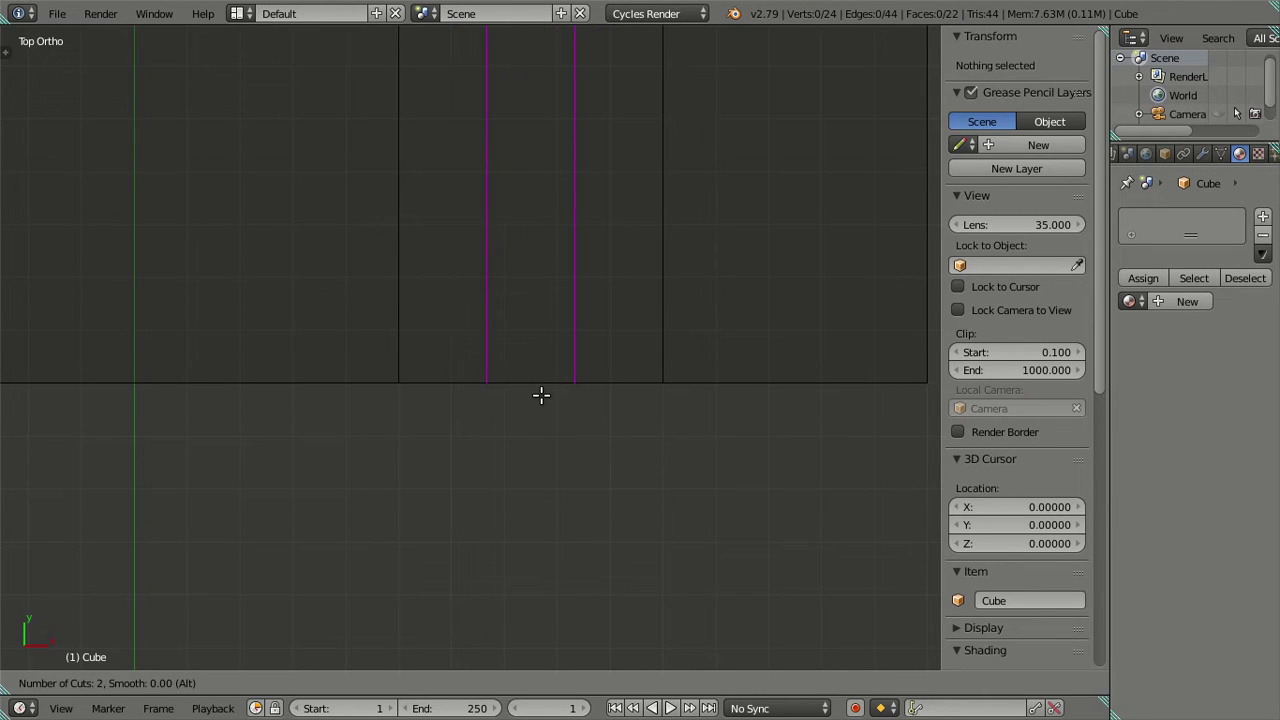
pyautogui.click(541, 395)
pyautogui.rightClick(540, 432)
pyautogui.moveTo(540, 434)
pyautogui.mouseDown(button='middle')
pyautogui.moveTo(526, 391)
pyautogui.moveTo(531, 303)
pyautogui.moveTo(583, 294)
pyautogui.moveTo(617, 337)
pyautogui.moveTo(577, 437)
pyautogui.moveTo(625, 346)
pyautogui.moveTo(610, 354)
pyautogui.mouseUp(button='middle')
pyautogui.hotkey('ctrl', 'r')
pyautogui.click(437, 390)
pyautogui.rightClick(437, 390)
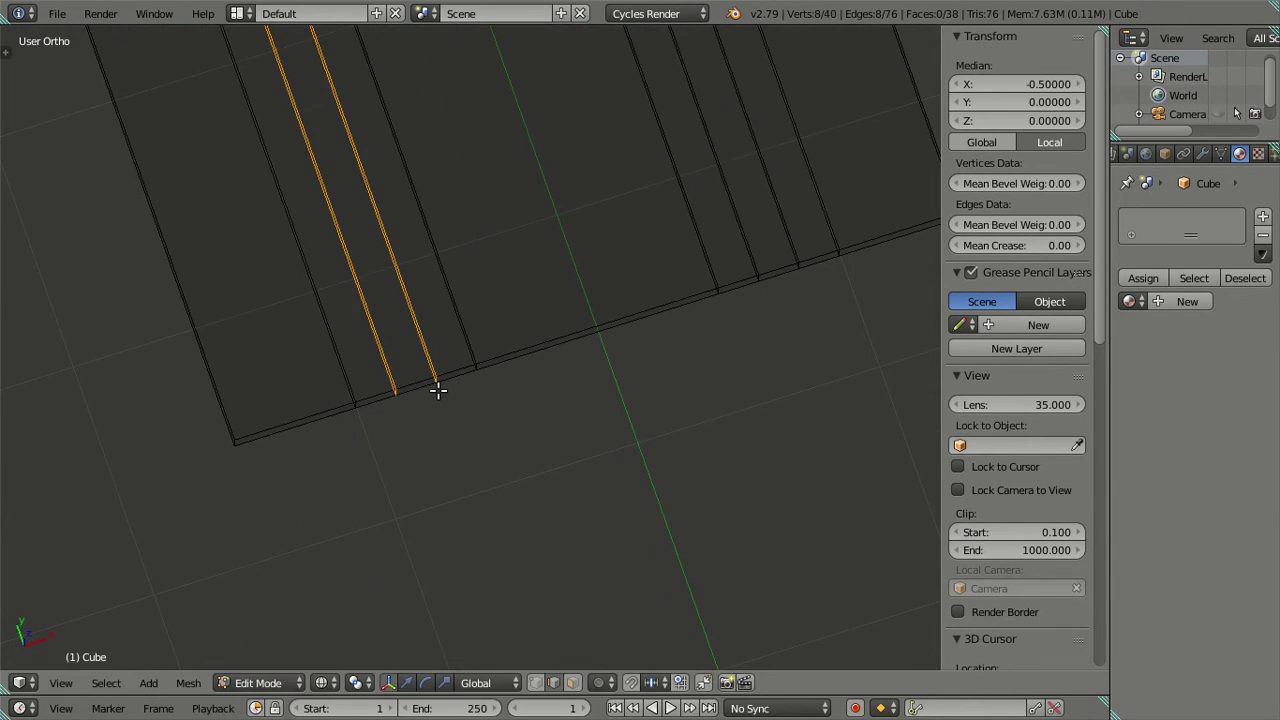
# Select the four leftover lengthwise loops and dissolve them.
pyautogui.press('a')
pyautogui.keyDown('alt'); pyautogui.rightClick(468, 302); pyautogui.keyUp('alt')
pyautogui.keyDown('alt'); pyautogui.keyDown('shift'); pyautogui.rightClick(340, 357); pyautogui.keyUp('shift'); pyautogui.keyUp('alt')
pyautogui.keyDown('alt'); pyautogui.keyDown('shift'); pyautogui.rightClick(712, 234); pyautogui.keyUp('shift'); pyautogui.keyUp('alt')
pyautogui.keyDown('alt'); pyautogui.keyDown('shift'); pyautogui.rightClick(838, 226); pyautogui.keyUp('shift'); pyautogui.keyUp('alt')
pyautogui.press('x')
pyautogui.click(841, 252)
# Add one crosswise loop cut through the centre of the top.
pyautogui.moveTo(634, 349); pyautogui.dragTo(629, 243, button='middle')
pyautogui.scroll(-3, 632, 358)
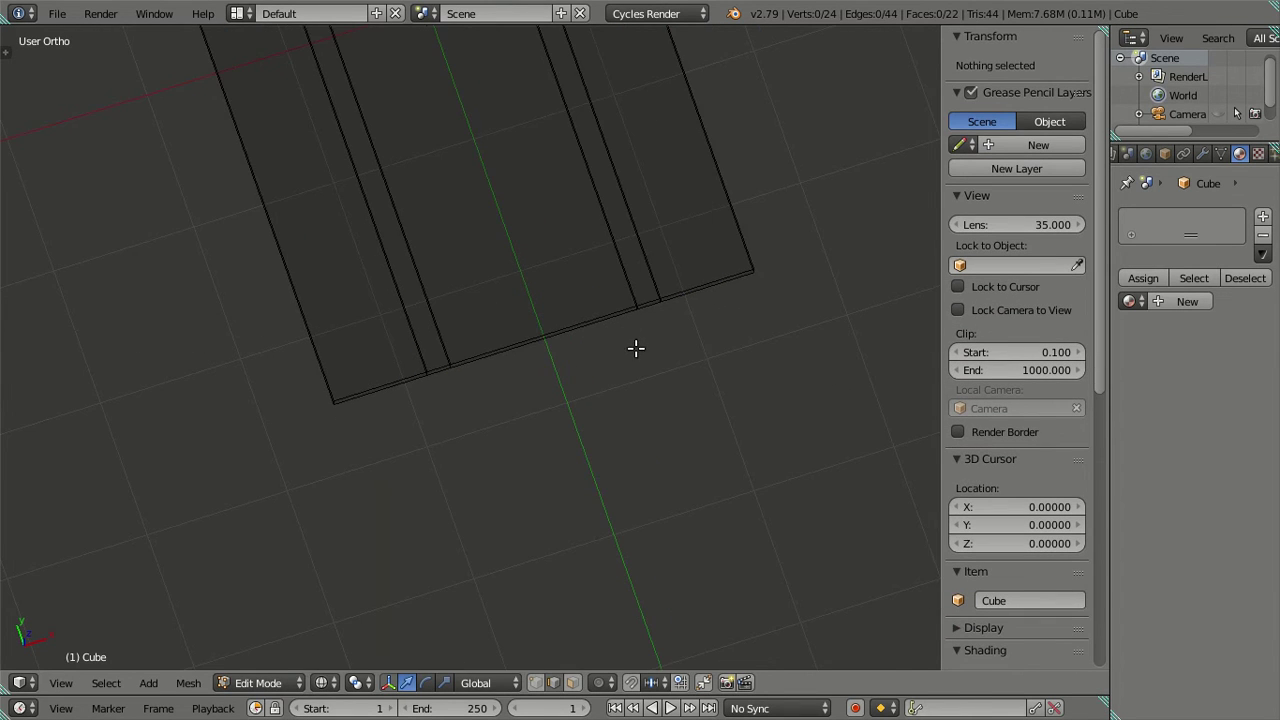
pyautogui.scroll(-2, 600, 395)
pyautogui.press('KP_7')
pyautogui.scroll(5, 597, 391)
pyautogui.keyDown('shift'); pyautogui.moveTo(526, 434); pyautogui.dragTo(493, 189, button='middle'); pyautogui.keyUp('shift')
pyautogui.scroll(-4, 551, 230)
pyautogui.scroll(2, 551, 234)
pyautogui.keyDown('shift'); pyautogui.moveTo(551, 234); pyautogui.dragTo(532, 422, button='middle'); pyautogui.keyUp('shift')
pyautogui.hotkey('ctrl', 'r')
pyautogui.click(580, 380)
pyautogui.rightClick(600, 491)
pyautogui.press('a')
pyautogui.keyDown('shift'); pyautogui.moveTo(600, 491); pyautogui.dragTo(591, 346, button='middle'); pyautogui.keyUp('shift')
pyautogui.scroll(2, 593, 350)
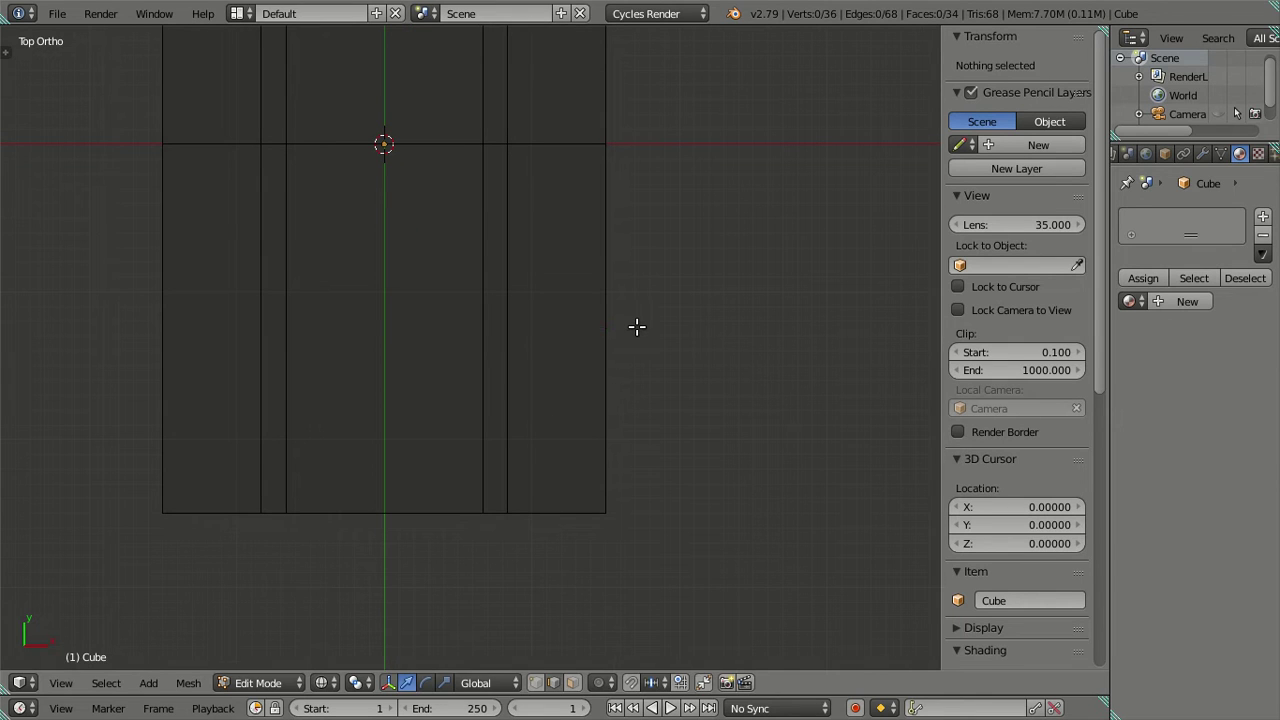
# Cut four crosswise loops near one end and dissolve two, leaving a narrow pair.
pyautogui.hotkey('ctrl', 'r')
pyautogui.scroll(1, 637, 326)
pyautogui.scroll(1, 637, 326)
pyautogui.scroll(1, 637, 326)
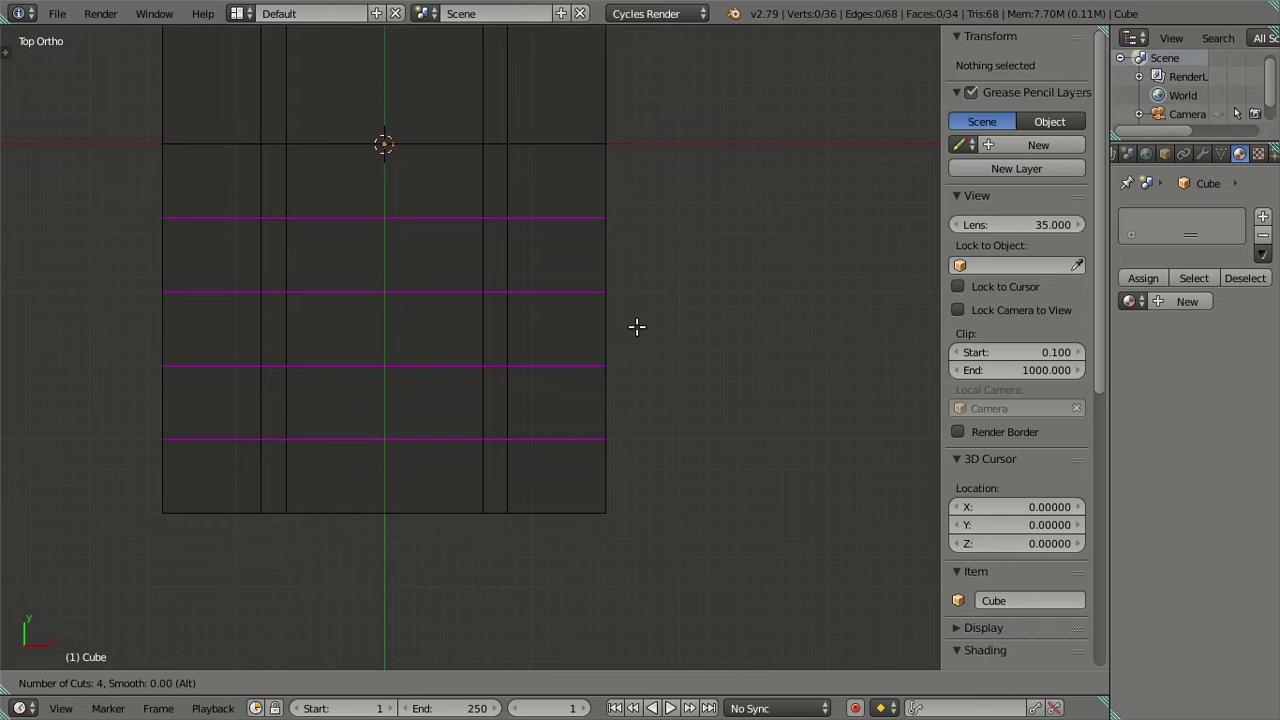
pyautogui.click(637, 326)
pyautogui.keyDown('alt'); pyautogui.keyDown('shift'); pyautogui.rightClick(562, 365); pyautogui.keyUp('shift'); pyautogui.keyUp('alt')
pyautogui.keyDown('alt'); pyautogui.keyDown('shift'); pyautogui.rightClick(558, 440); pyautogui.keyUp('shift'); pyautogui.keyUp('alt')
pyautogui.press('x')
pyautogui.click(661, 412)
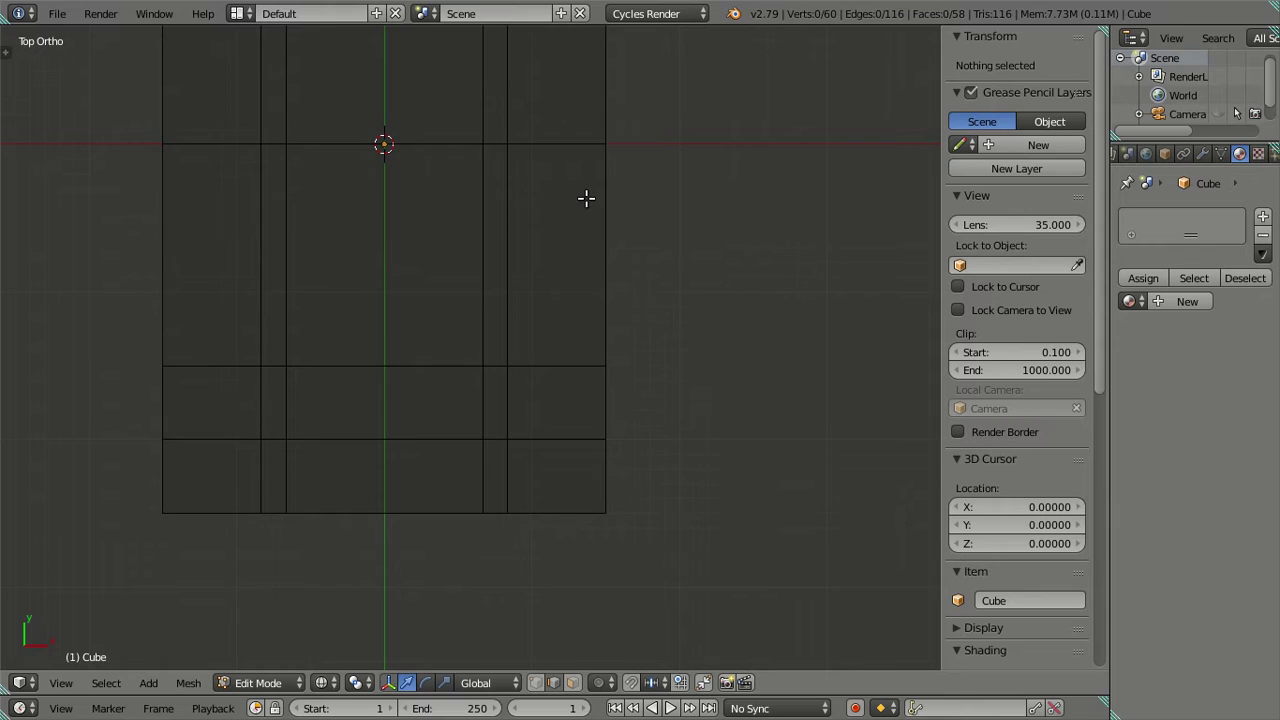
# At the other end, cut four crosswise loops and dissolve two, leaving a pair.
pyautogui.moveTo(586, 198)
pyautogui.keyDown('shift'); pyautogui.mouseDown(button='middle')
pyautogui.moveTo(568, 460)
pyautogui.moveTo(576, 543)
pyautogui.mouseUp(button='middle'); pyautogui.keyUp('shift')
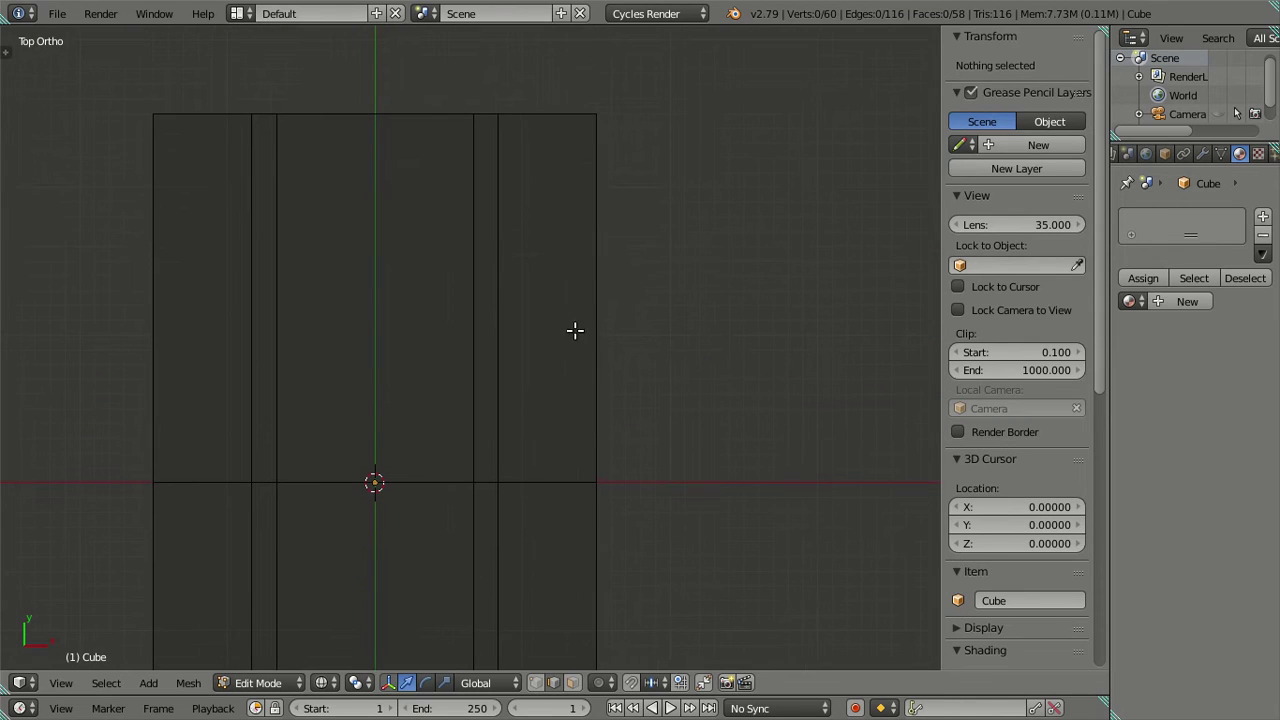
pyautogui.hotkey('ctrl', 'r')
pyautogui.scroll(3, 589, 303)
pyautogui.click(589, 303)
pyautogui.keyDown('alt'); pyautogui.keyDown('shift'); pyautogui.rightClick(571, 262); pyautogui.keyUp('shift'); pyautogui.keyUp('alt')
pyautogui.keyDown('alt'); pyautogui.keyDown('shift'); pyautogui.rightClick(547, 196); pyautogui.keyUp('shift'); pyautogui.keyUp('alt')
pyautogui.press('x')
pyautogui.click(671, 270)
# Add two more two-loop crosswise cuts along the top.
pyautogui.scroll(-4, 589, 391)
pyautogui.keyDown('shift'); pyautogui.moveTo(589, 391); pyautogui.dragTo(560, 231, button='middle'); pyautogui.keyUp('shift')
pyautogui.scroll(4, 483, 269)
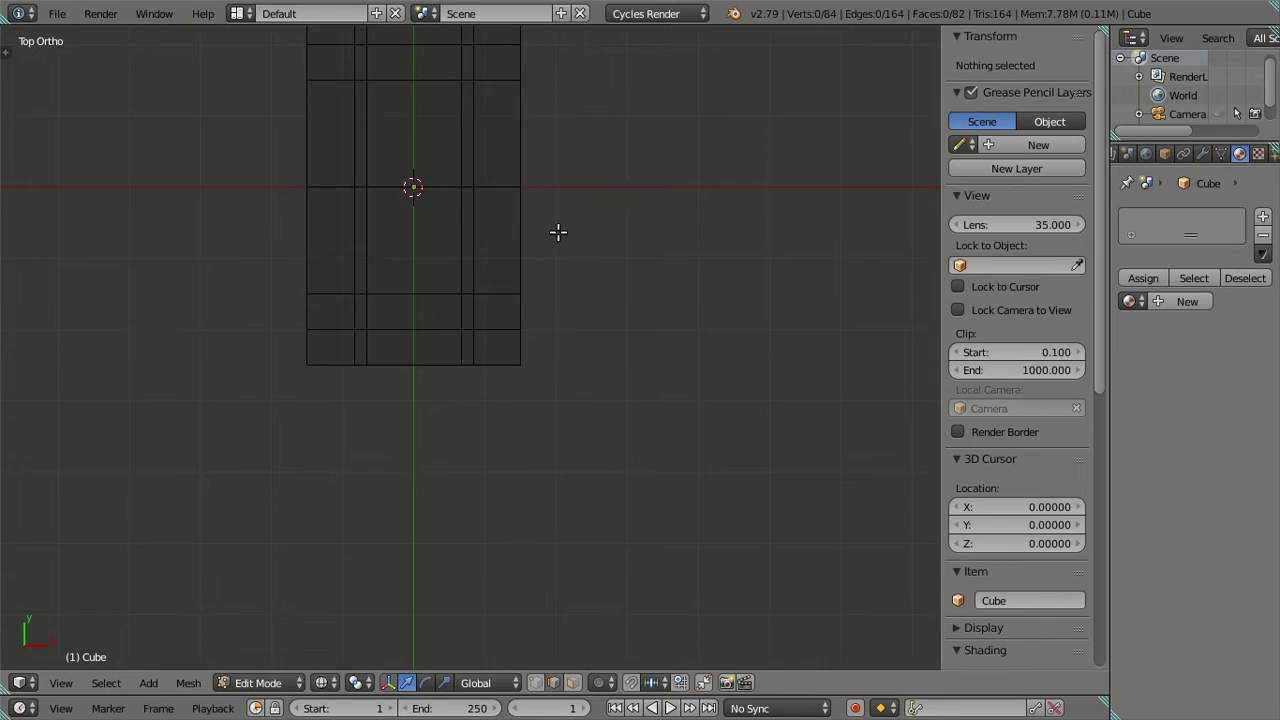
pyautogui.hotkey('ctrl', 'r')
pyautogui.scroll(1, 485, 265)
pyautogui.click(491, 260)
pyautogui.scroll(-3, 491, 260)
pyautogui.scroll(2, 523, 302)
pyautogui.scroll(1, 500, 318)
pyautogui.hotkey('ctrl', 'r')
pyautogui.scroll(1, 503, 291)
pyautogui.click(503, 291)
# Select the two unwanted crosswise loops and dissolve them.
pyautogui.press('a')
pyautogui.keyDown('alt'); pyautogui.rightClick(453, 270); pyautogui.keyUp('alt')
pyautogui.scroll(-2, 449, 343)
pyautogui.keyDown('shift'); pyautogui.moveTo(463, 371); pyautogui.dragTo(477, 257, button='middle'); pyautogui.keyUp('shift')
pyautogui.scroll(3, 467, 263)
pyautogui.keyDown('alt'); pyautogui.keyDown('shift'); pyautogui.rightClick(447, 315); pyautogui.keyUp('shift'); pyautogui.keyUp('alt')
pyautogui.press('x')
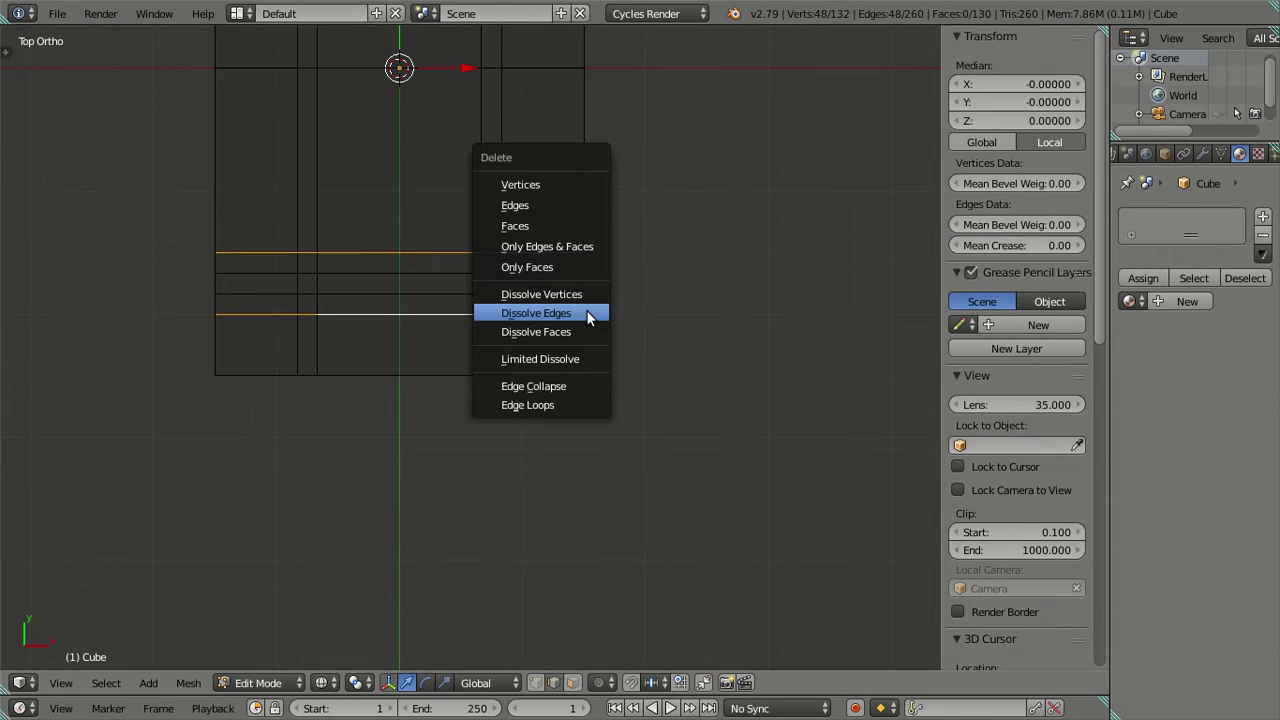
pyautogui.click(586, 309)
pyautogui.scroll(-4, 563, 334)
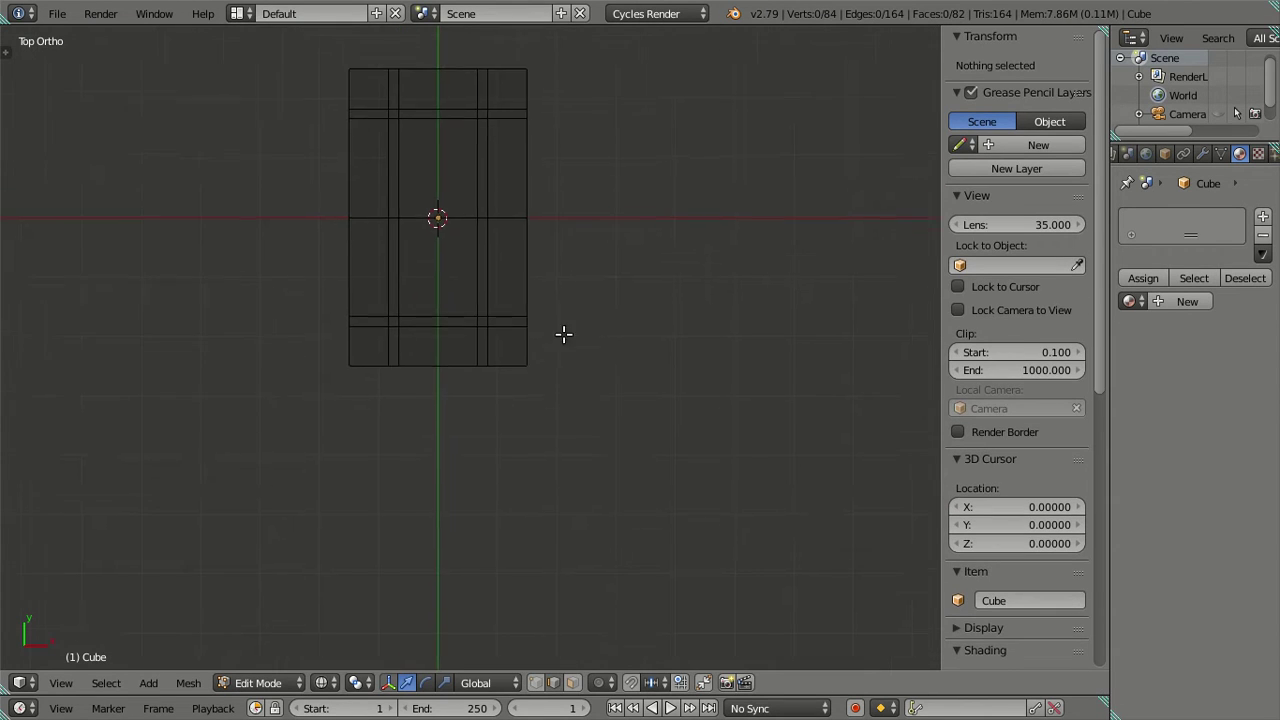
pyautogui.moveTo(563, 334)
pyautogui.keyDown('shift'); pyautogui.mouseDown(button='middle')
pyautogui.moveTo(583, 461)
pyautogui.moveTo(500, 417)
pyautogui.moveTo(480, 346)
pyautogui.moveTo(497, 306)
pyautogui.mouseUp(button='middle'); pyautogui.keyUp('shift')
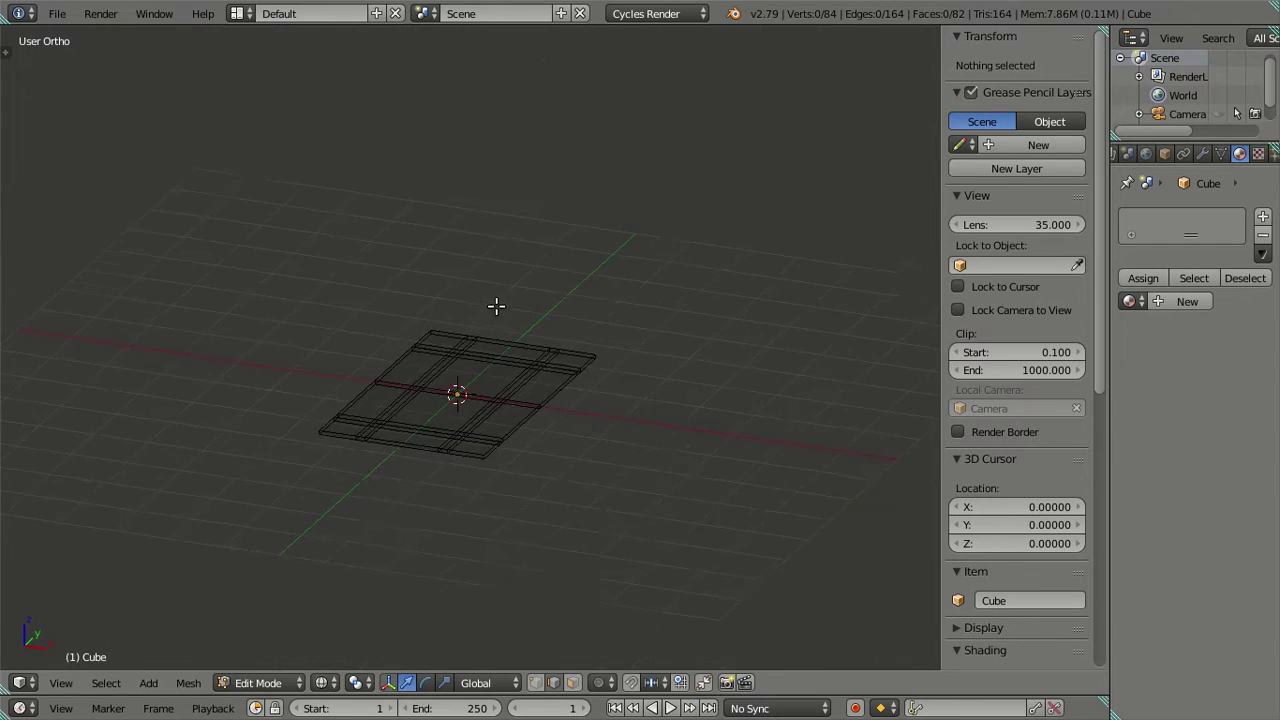
# Return to solid shading, look down on the top, and switch to face selection.
pyautogui.press('z')
pyautogui.moveTo(503, 471)
pyautogui.mouseDown(button='middle')
pyautogui.moveTo(551, 480)
pyautogui.moveTo(531, 286)
pyautogui.moveTo(552, 226)
pyautogui.mouseUp(button='middle')
pyautogui.scroll(2, 540, 232)
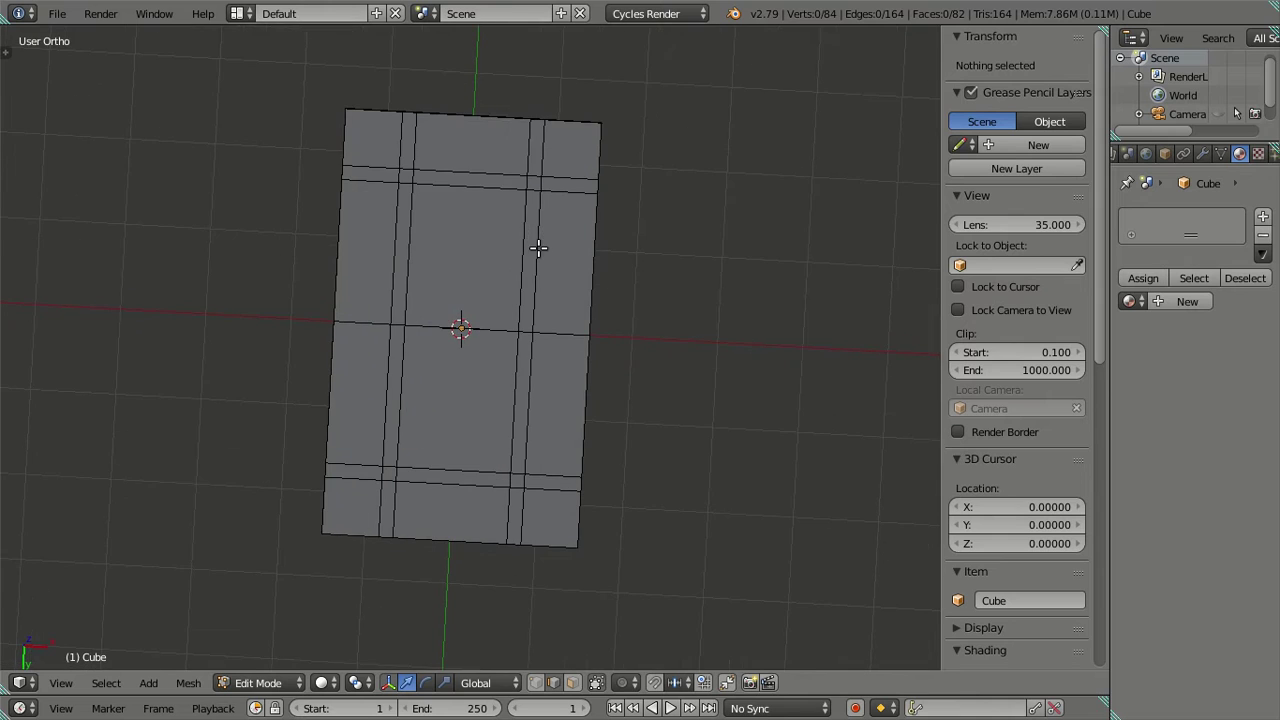
pyautogui.click(568, 682)
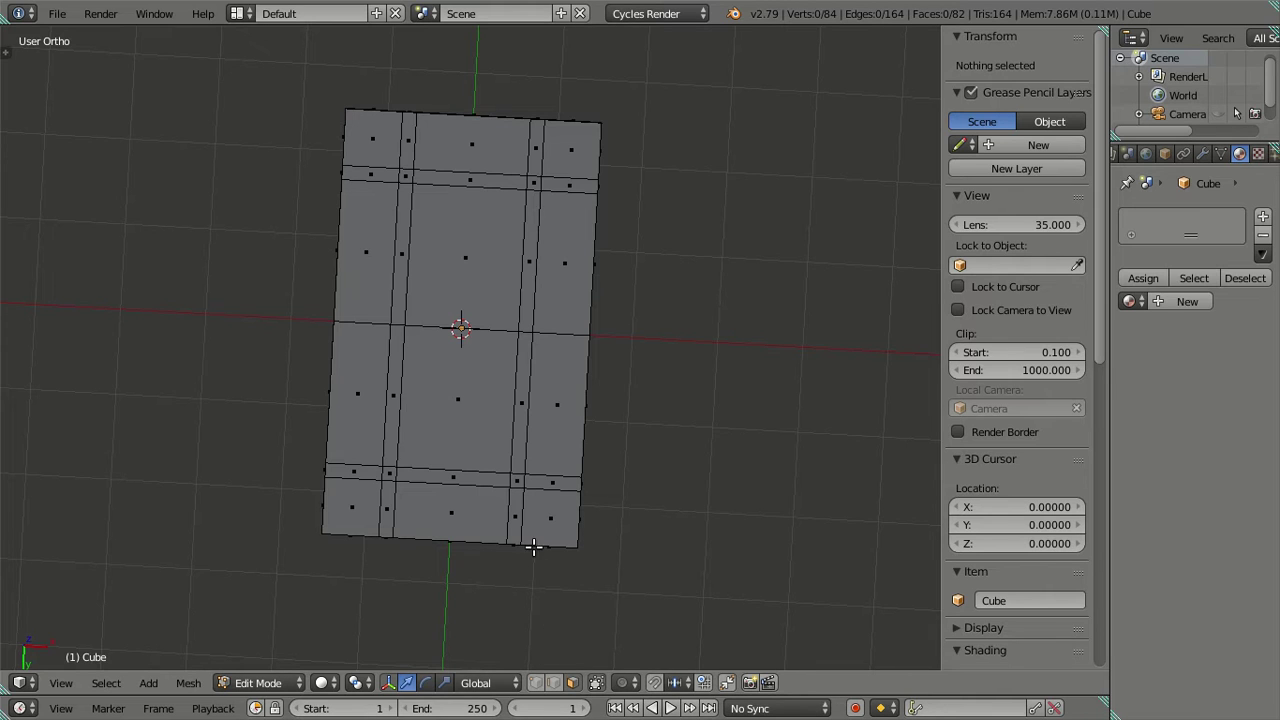
# Select the four corner square faces and duplicate them in place.
pyautogui.click(515, 479)
pyautogui.keyDown('shift'); pyautogui.click(390, 470); pyautogui.keyUp('shift')
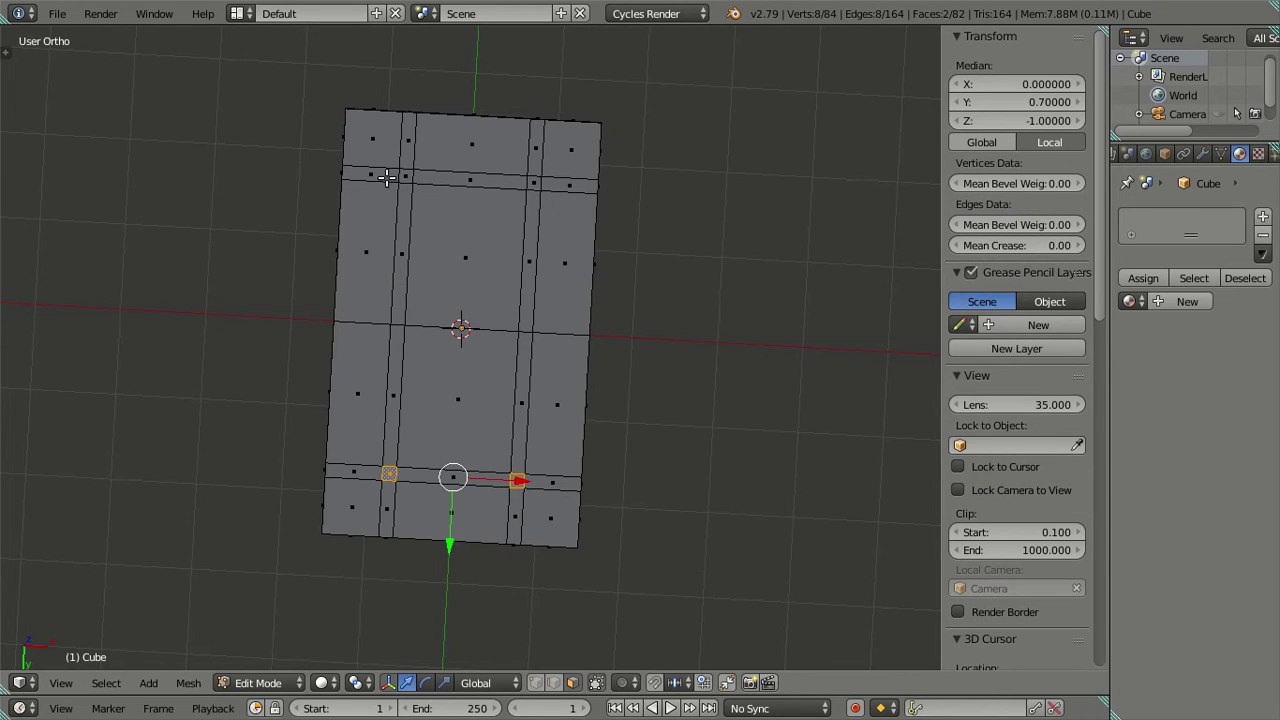
pyautogui.keyDown('shift'); pyautogui.click(401, 176); pyautogui.keyUp('shift')
pyautogui.keyDown('shift'); pyautogui.click(533, 183); pyautogui.keyUp('shift')
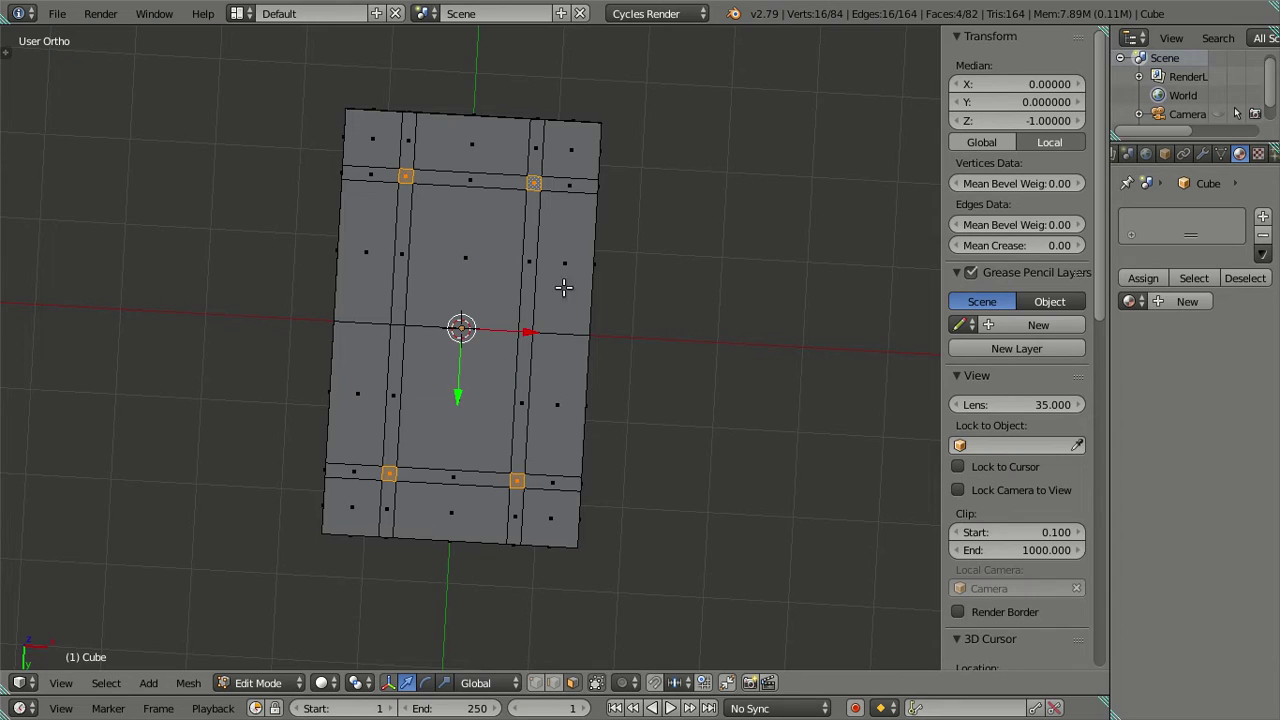
pyautogui.hotkey('shift', 'd')
pyautogui.rightClick(663, 331)
# From the front view, extrude the four corner squares and drag them down into legs.
pyautogui.press('KP_1')
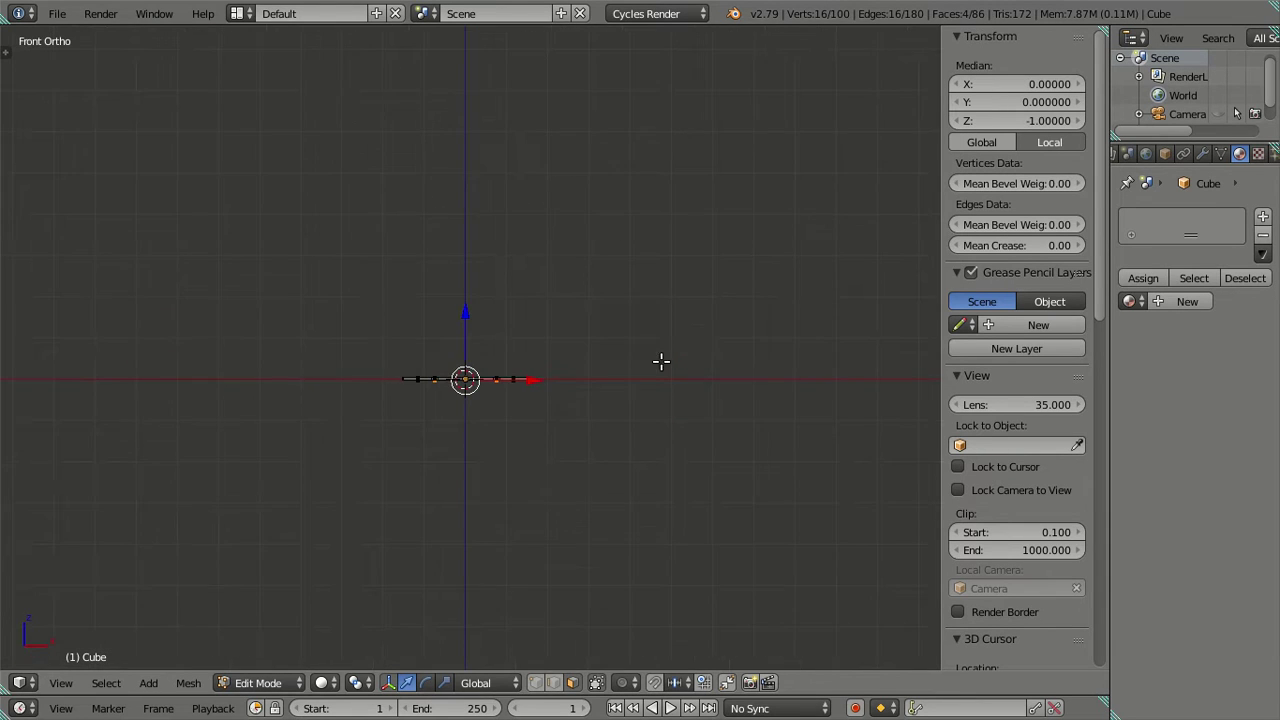
pyautogui.scroll(3, 594, 259)
pyautogui.keyDown('shift'); pyautogui.moveTo(571, 280); pyautogui.dragTo(586, 386, button='middle'); pyautogui.keyUp('shift')
pyautogui.scroll(3, 586, 386)
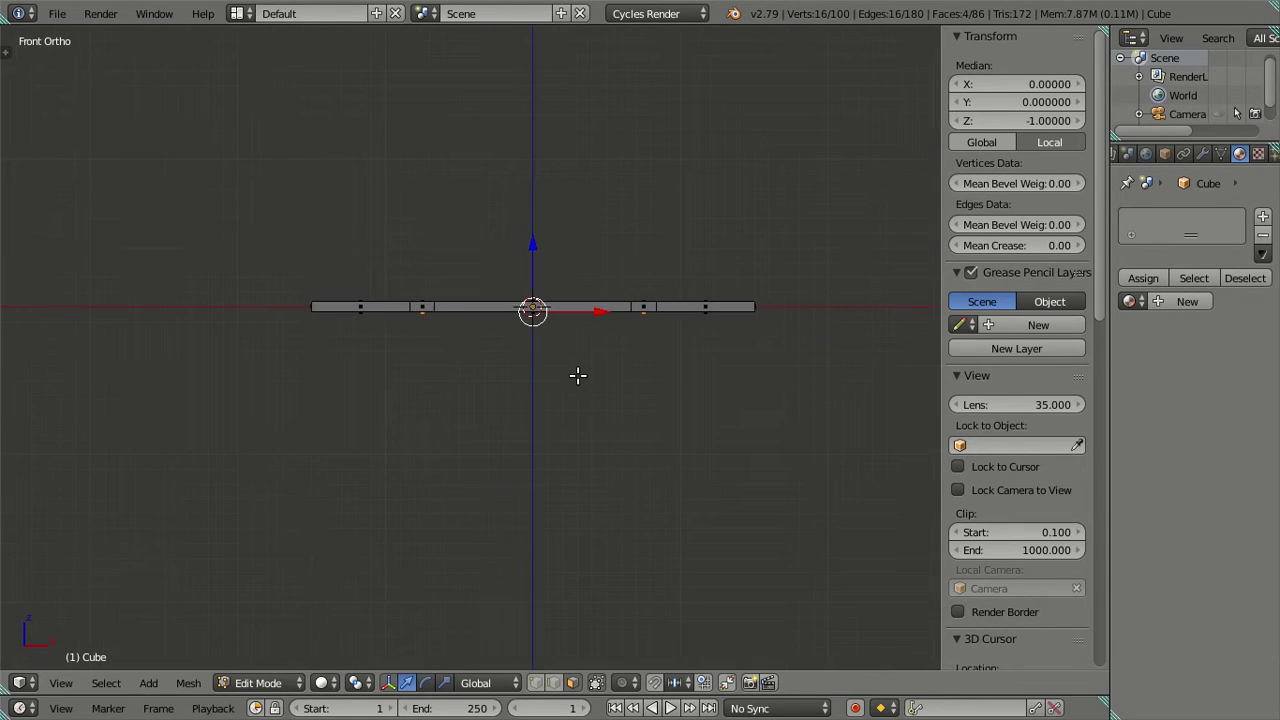
pyautogui.press('e')
pyautogui.rightClick(572, 572)
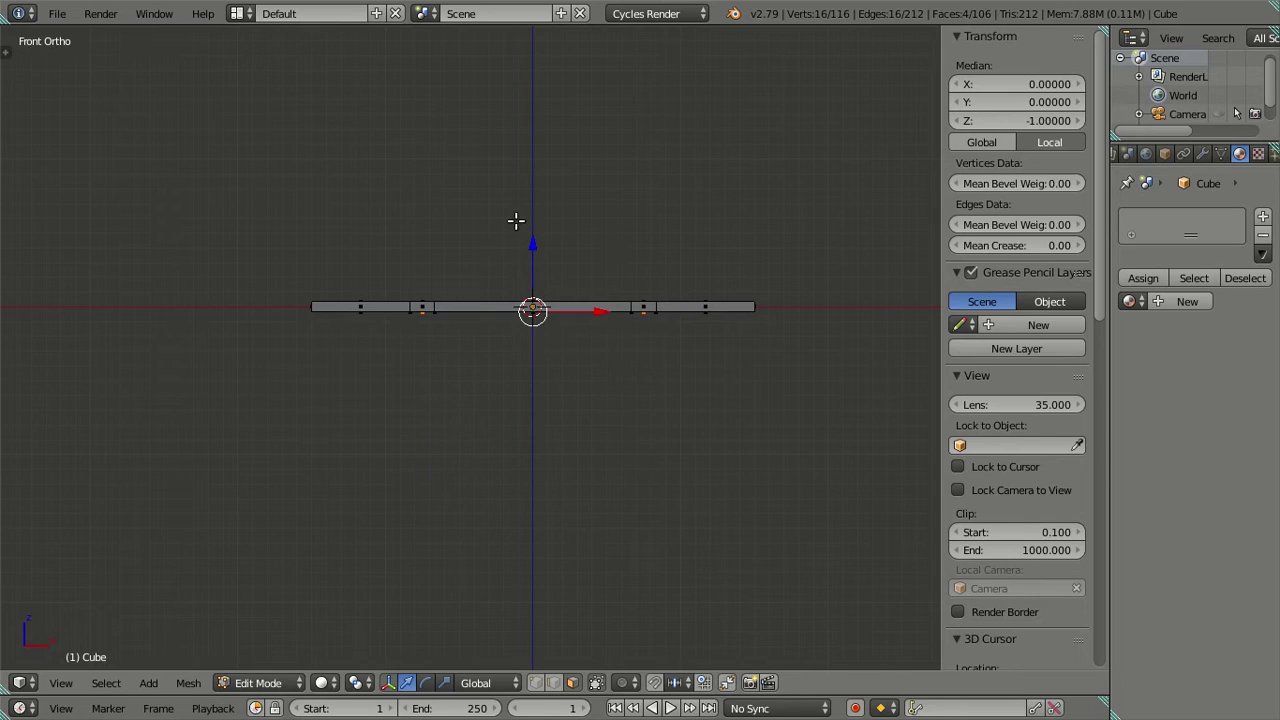
pyautogui.click(544, 249)
pyautogui.moveTo(542, 246); pyautogui.dragTo(550, 500)
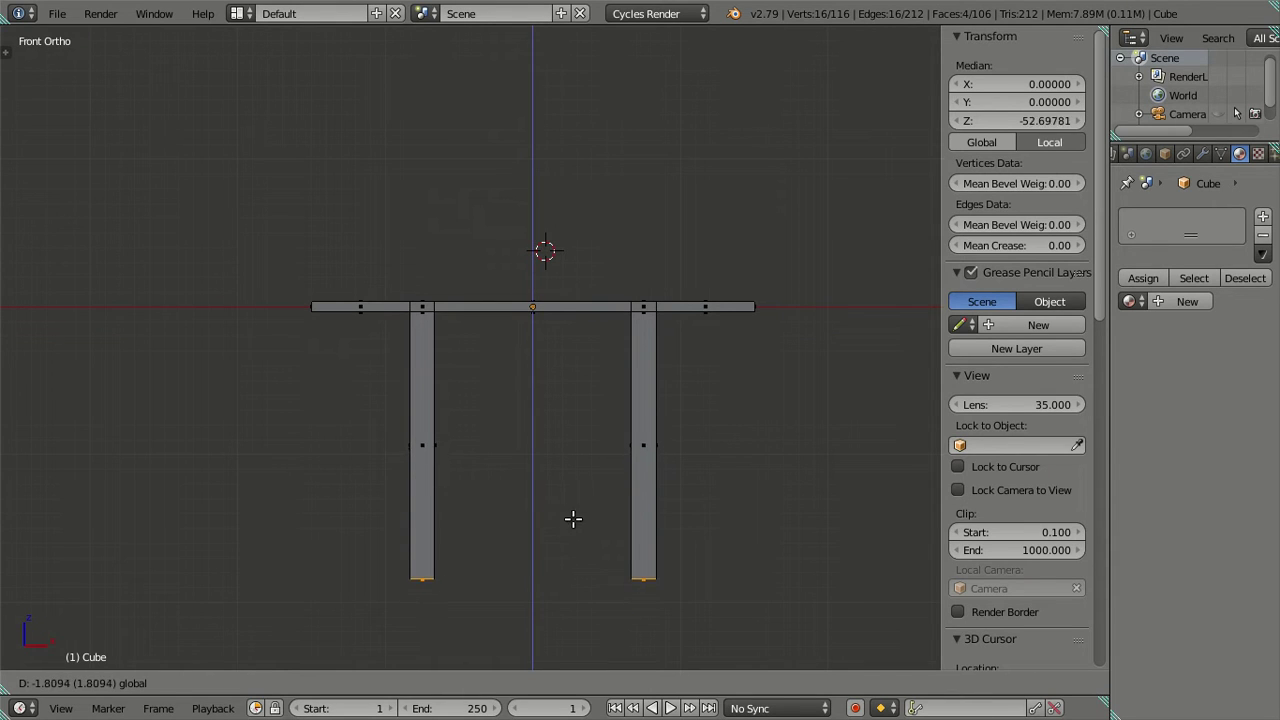
pyautogui.click(580, 527)
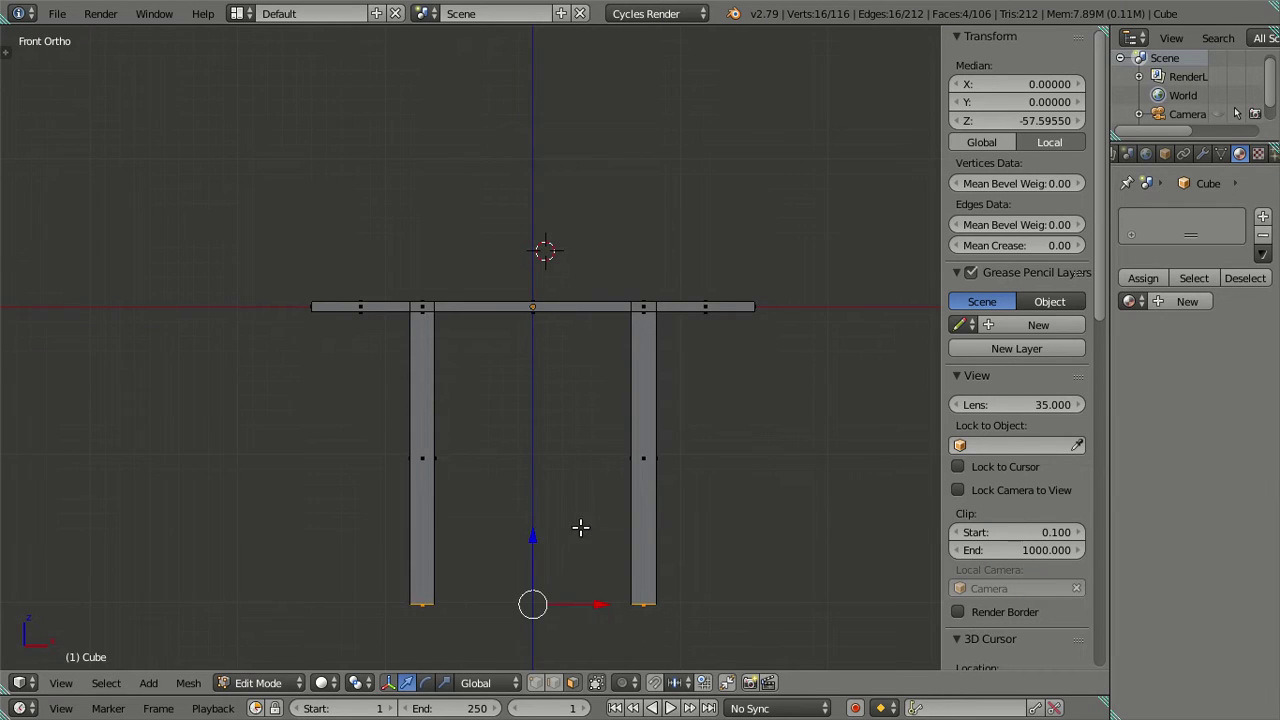
# Move the leg bottoms along Z and set their Median Z to exactly -57.
pyautogui.keyDown('shift'); pyautogui.moveTo(580, 527); pyautogui.dragTo(491, 363, button='middle'); pyautogui.keyUp('shift')
pyautogui.scroll(4, 487, 400)
pyautogui.keyDown('shift'); pyautogui.moveTo(668, 426); pyautogui.dragTo(570, 366, button='middle'); pyautogui.keyUp('shift')
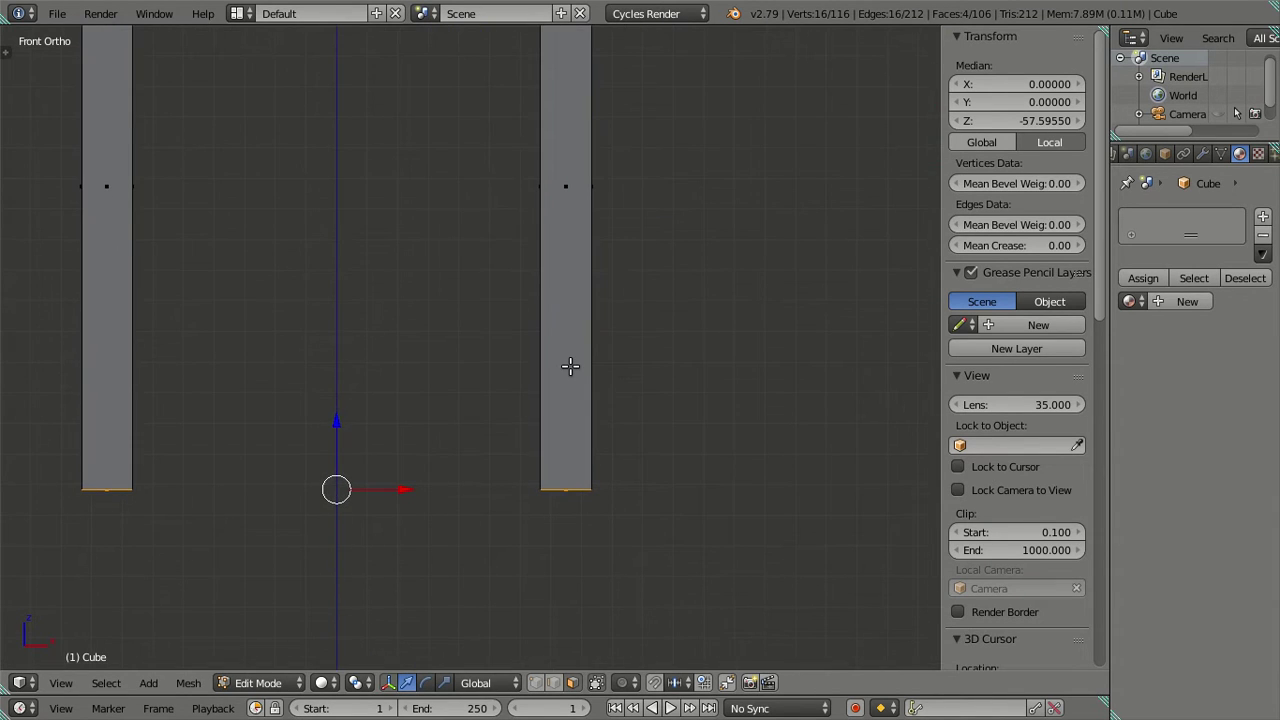
pyautogui.scroll(2, 583, 351)
pyautogui.scroll(1, 583, 351)
pyautogui.keyDown('shift'); pyautogui.moveTo(743, 514); pyautogui.dragTo(578, 493, button='middle'); pyautogui.keyUp('shift')
pyautogui.scroll(3, 578, 493)
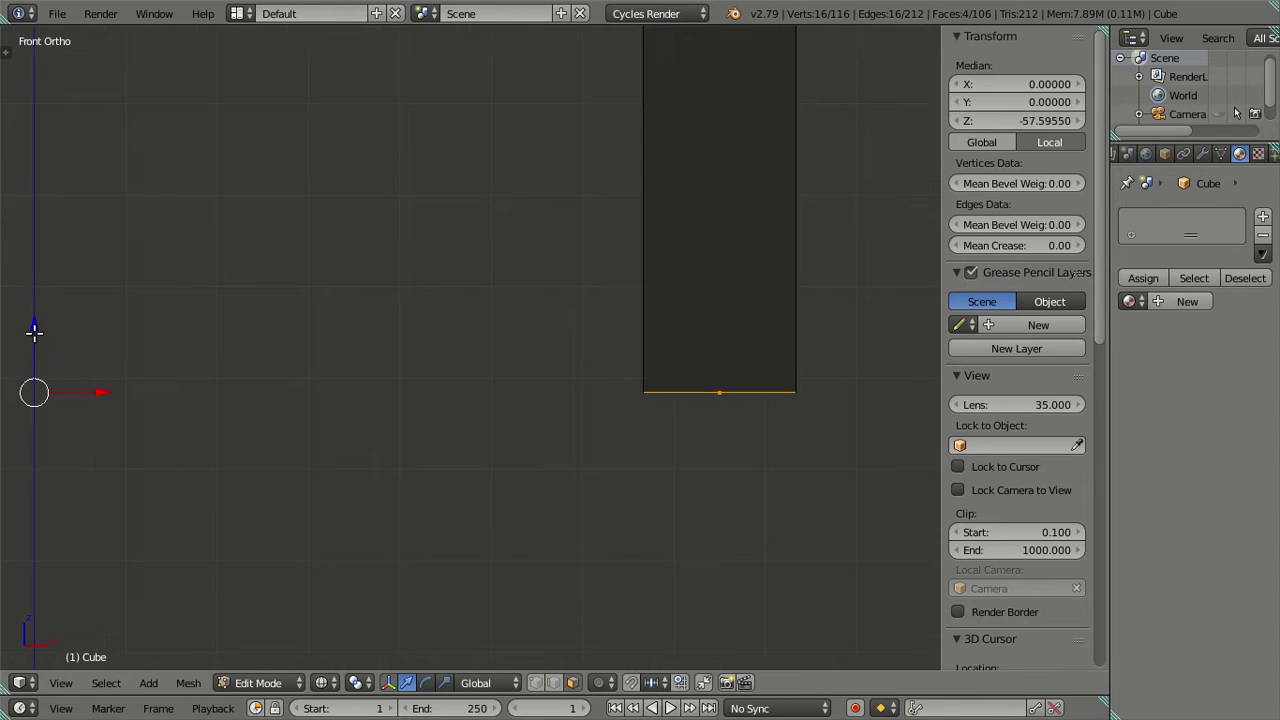
pyautogui.press('g')
pyautogui.press('z')
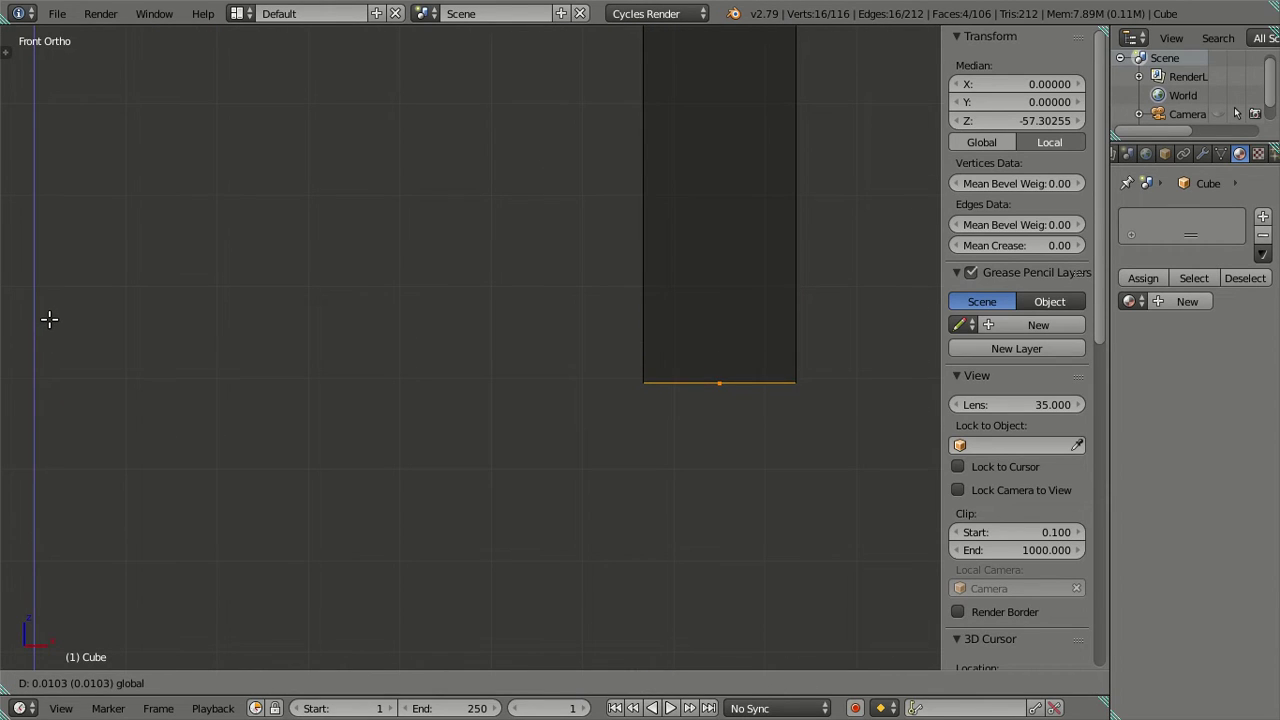
pyautogui.click(54, 316)
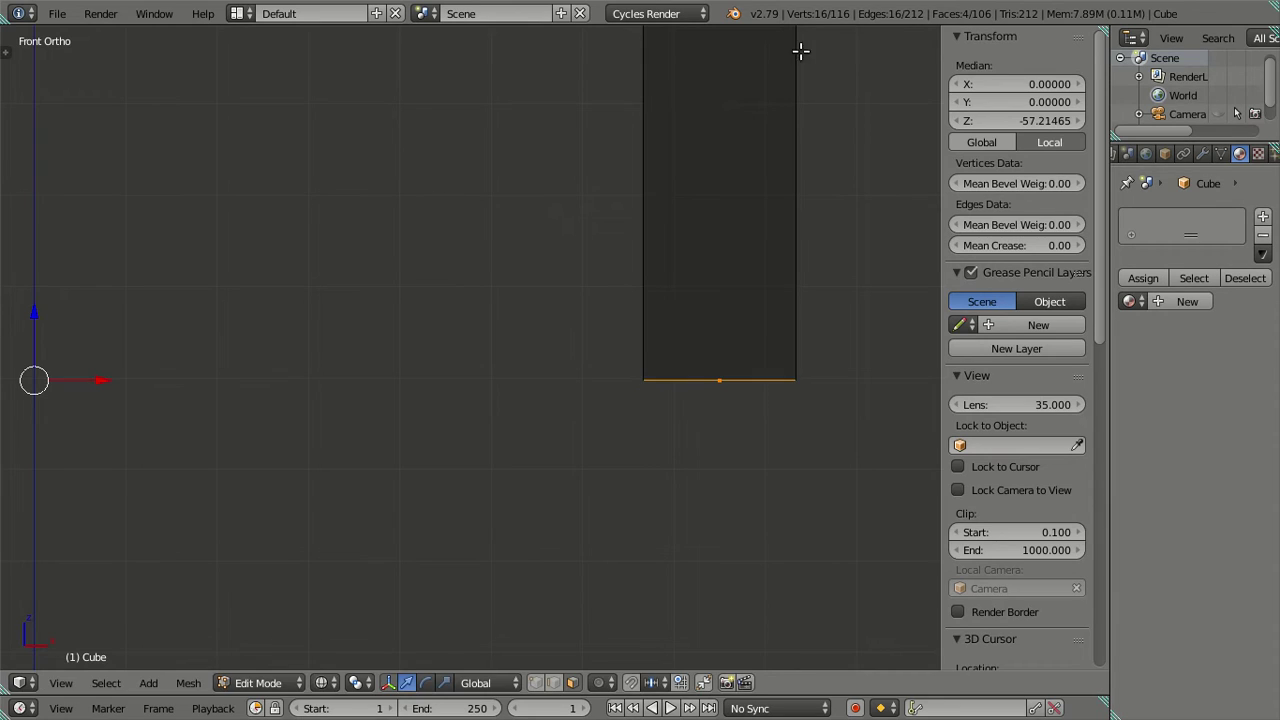
pyautogui.click(990, 121)
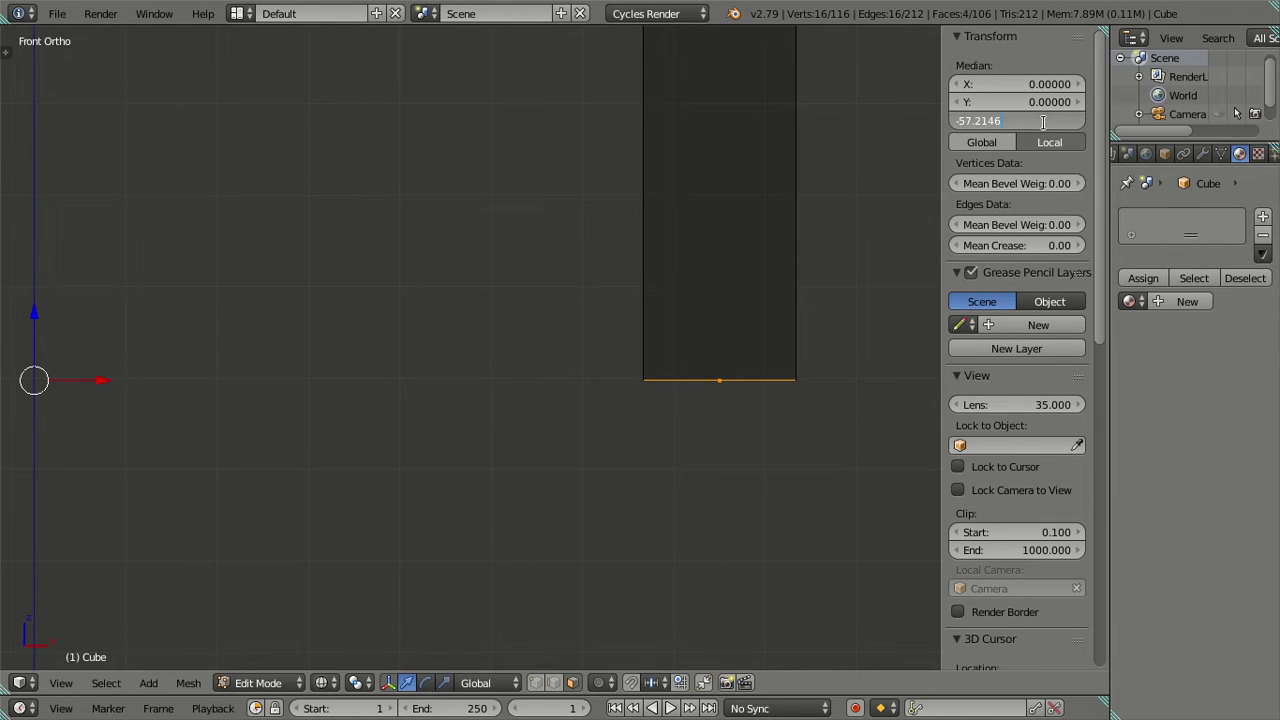
pyautogui.write('-57')
pyautogui.press('Return')
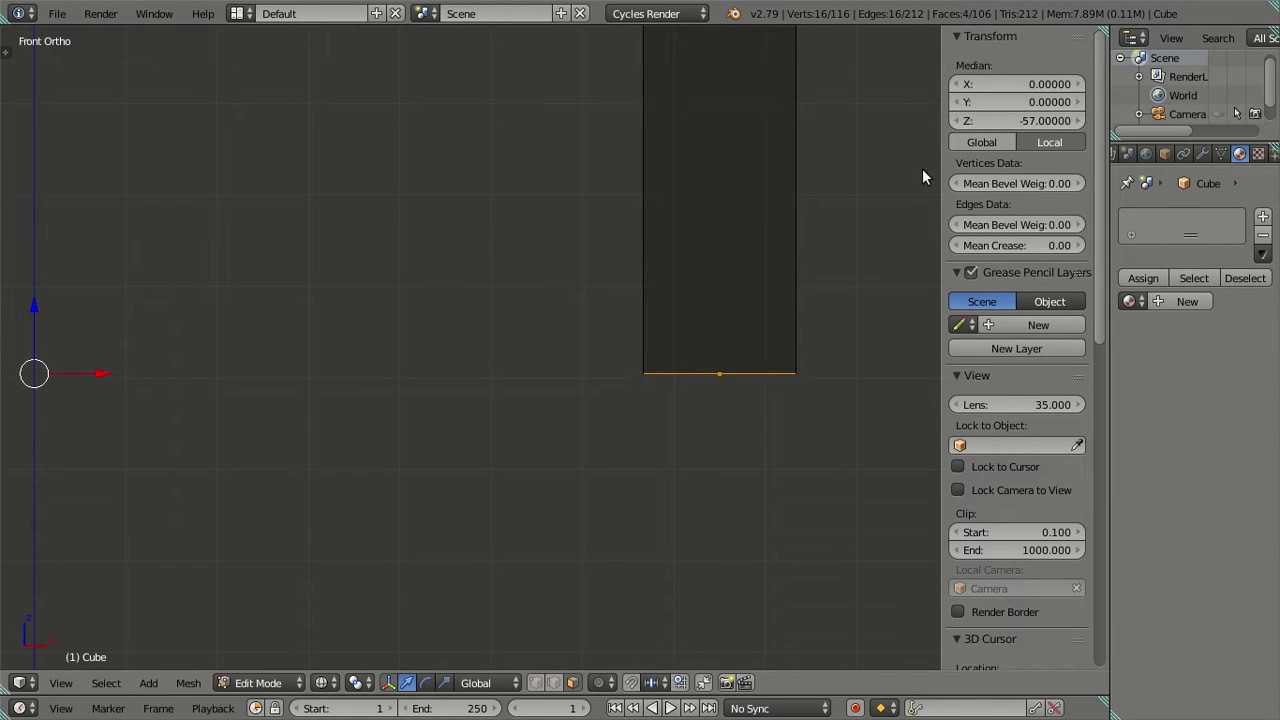
pyautogui.scroll(6, 706, 394)
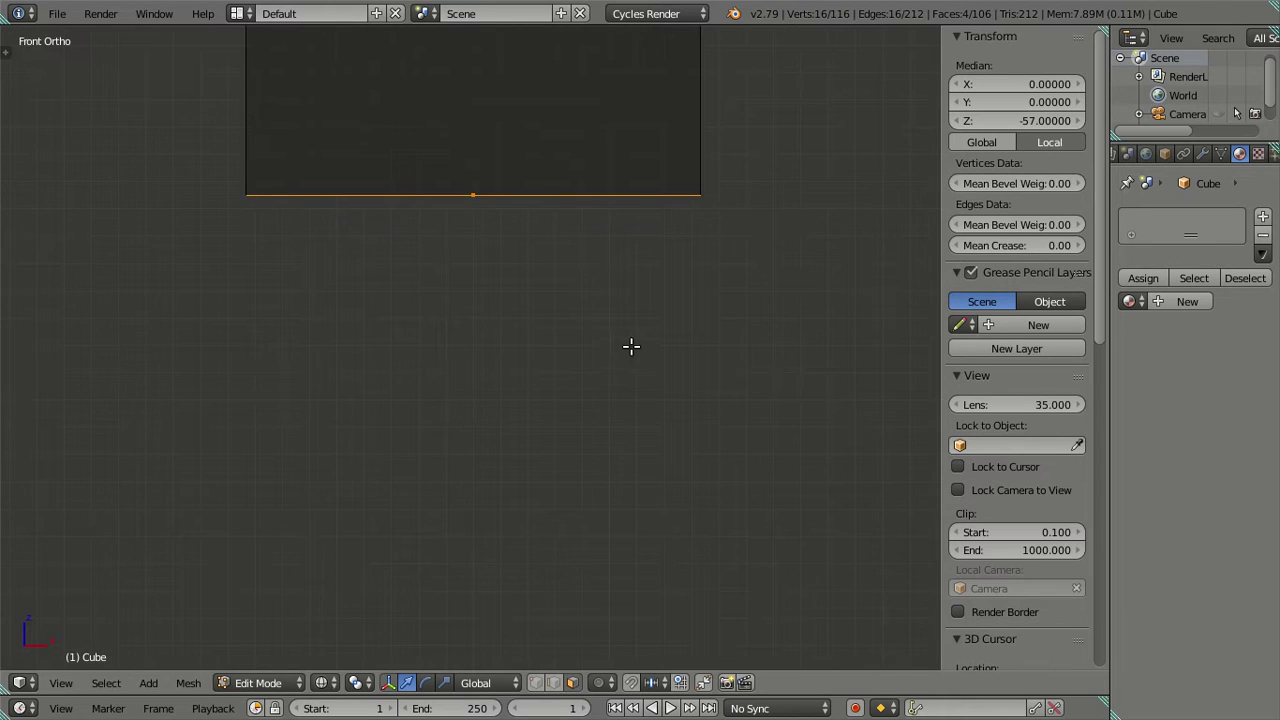
pyautogui.scroll(-2, 630, 295)
pyautogui.scroll(-2, 614, 280)
pyautogui.scroll(-2, 600, 274)
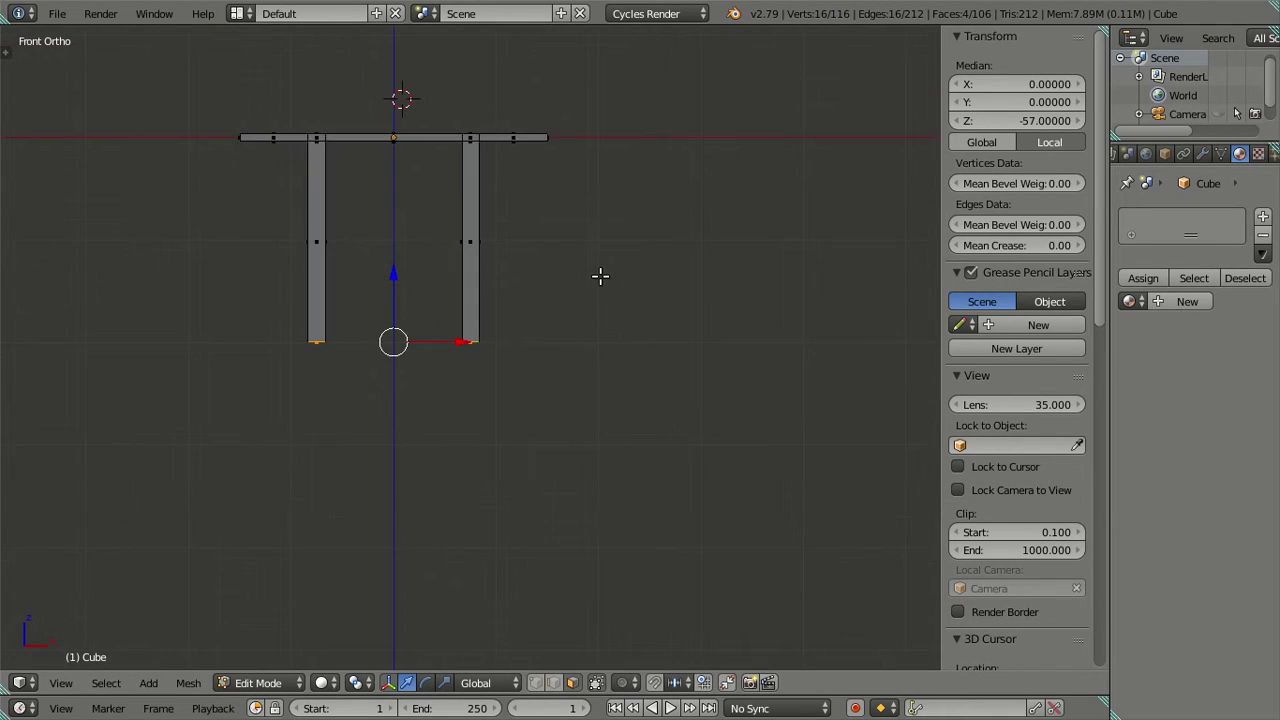
# Leave Edit Mode and snap the 3D cursor to the selected table.
pyautogui.press('Tab')
pyautogui.scroll(-2, 600, 250)
pyautogui.hotkey('shift', 'a')
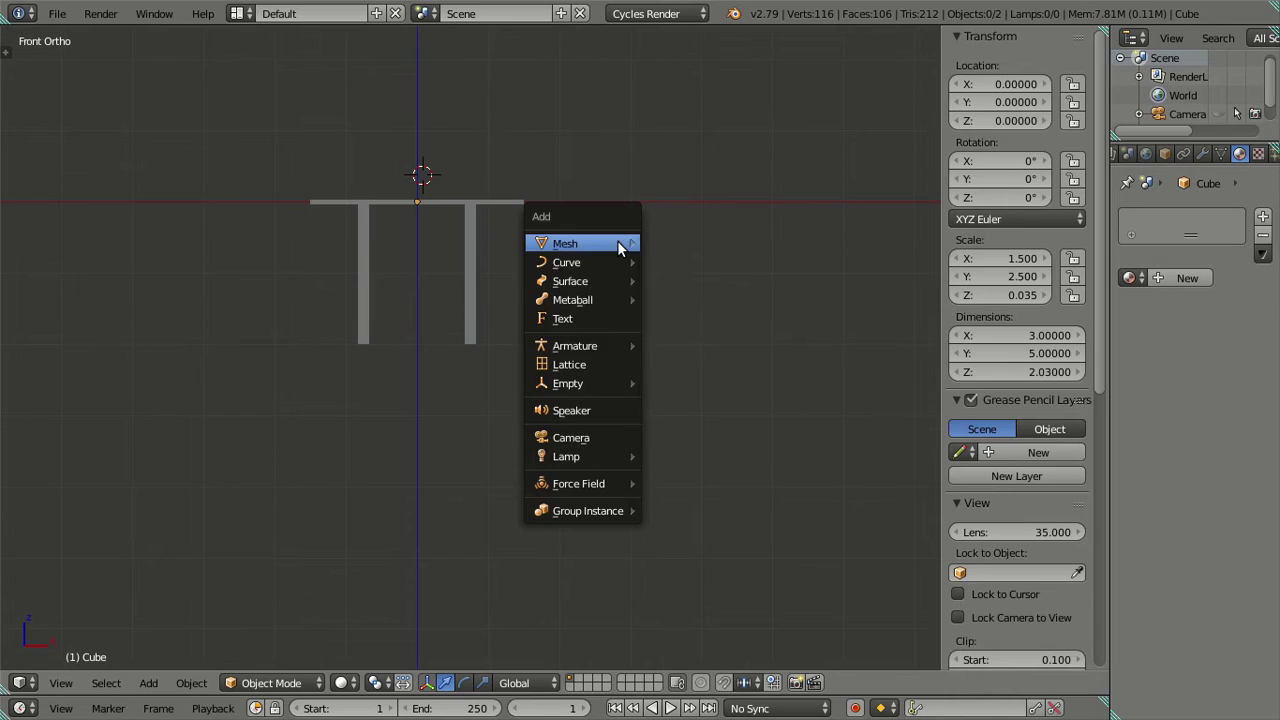
pyautogui.hotkey('shift', 's')
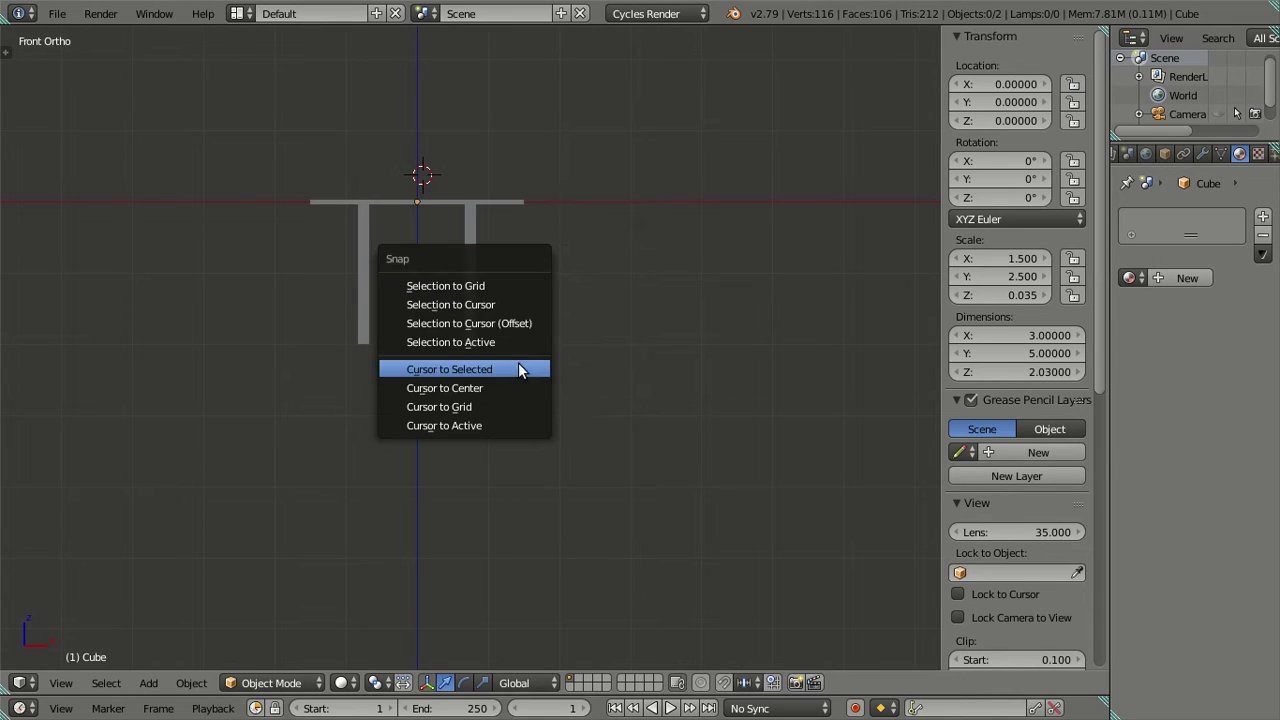
pyautogui.click(515, 373)
# Add a cube at the cursor, scale it by 2, and switch to wireframe.
pyautogui.hotkey('shift', 'a')
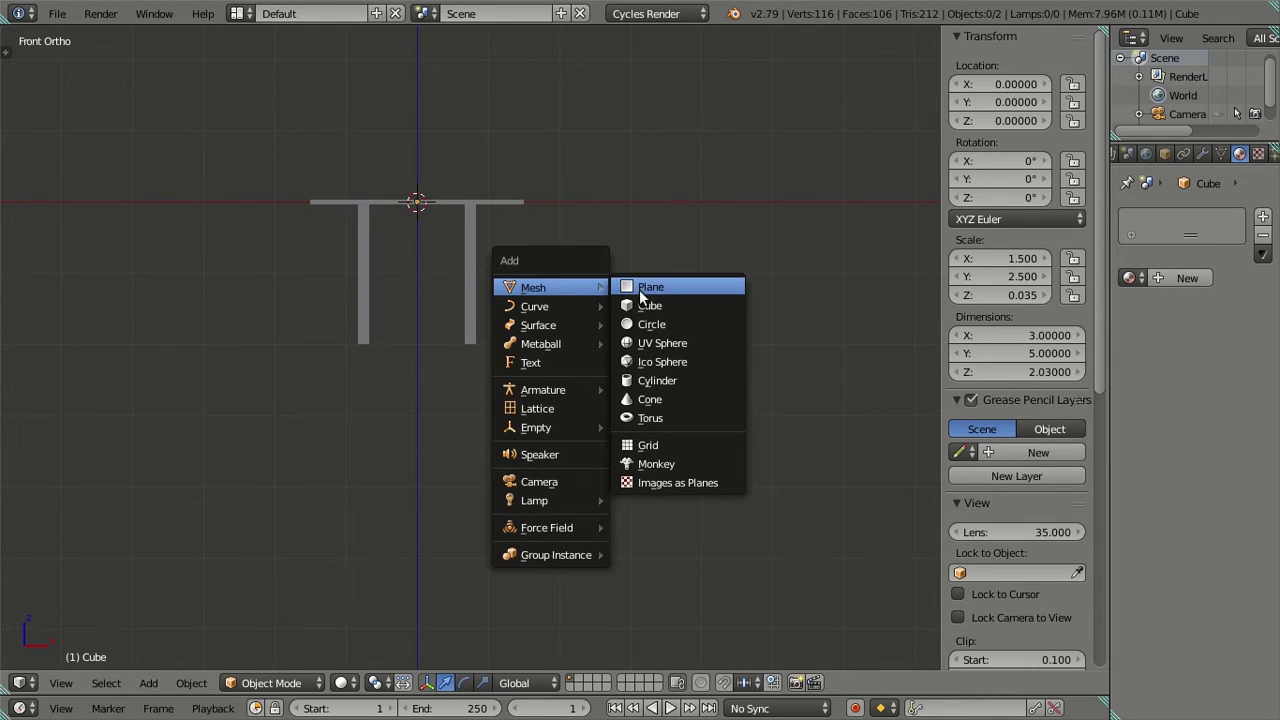
pyautogui.click(655, 305)
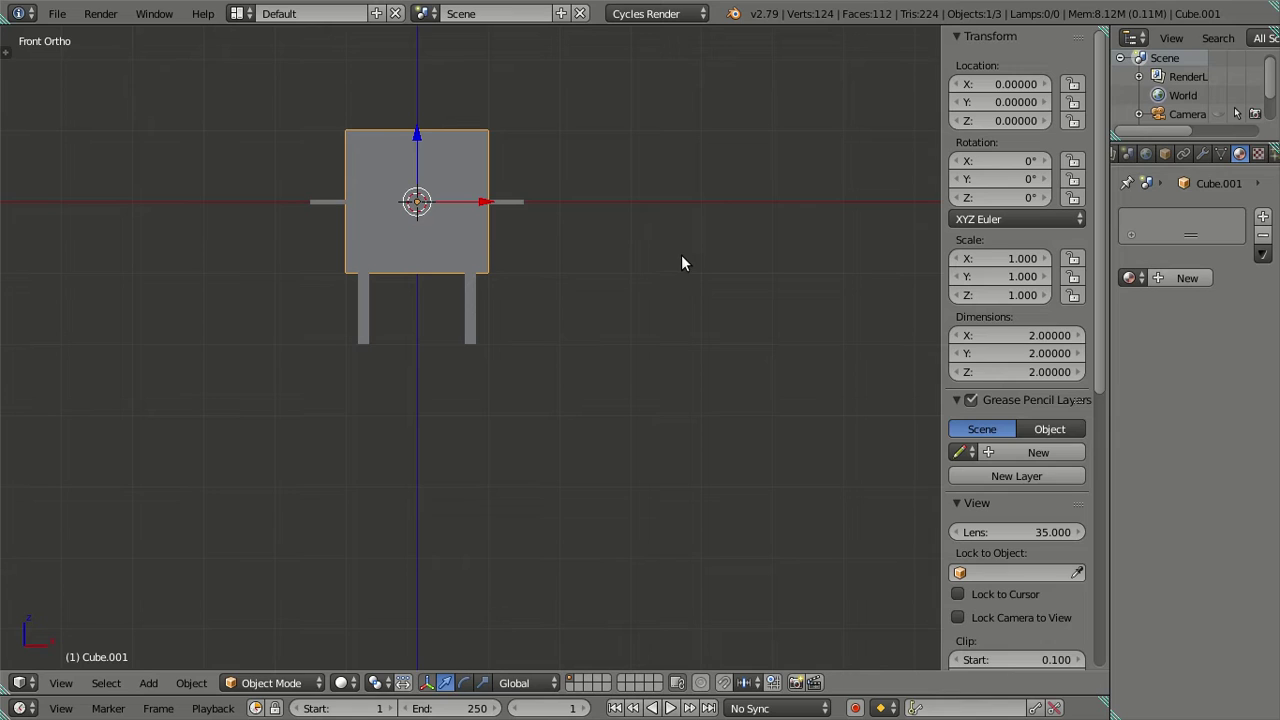
pyautogui.write('s2')
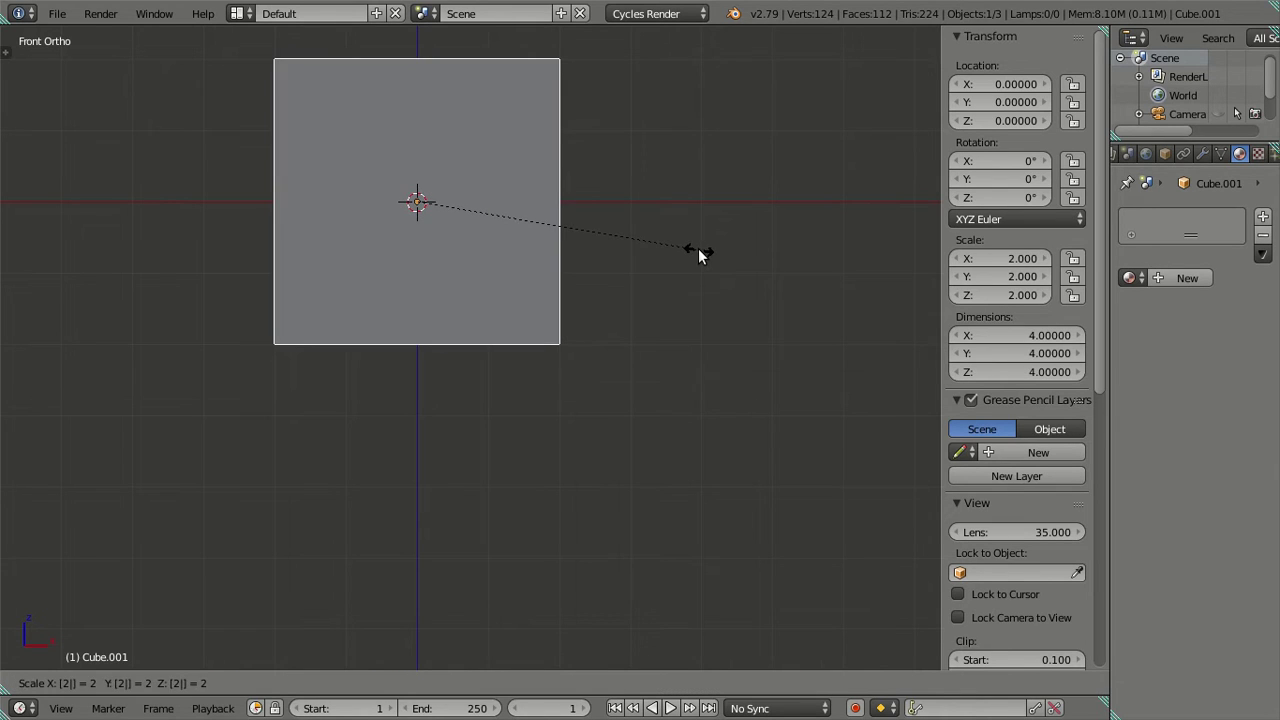
pyautogui.press('Return')
pyautogui.press('z')
pyautogui.scroll(4, 575, 291)
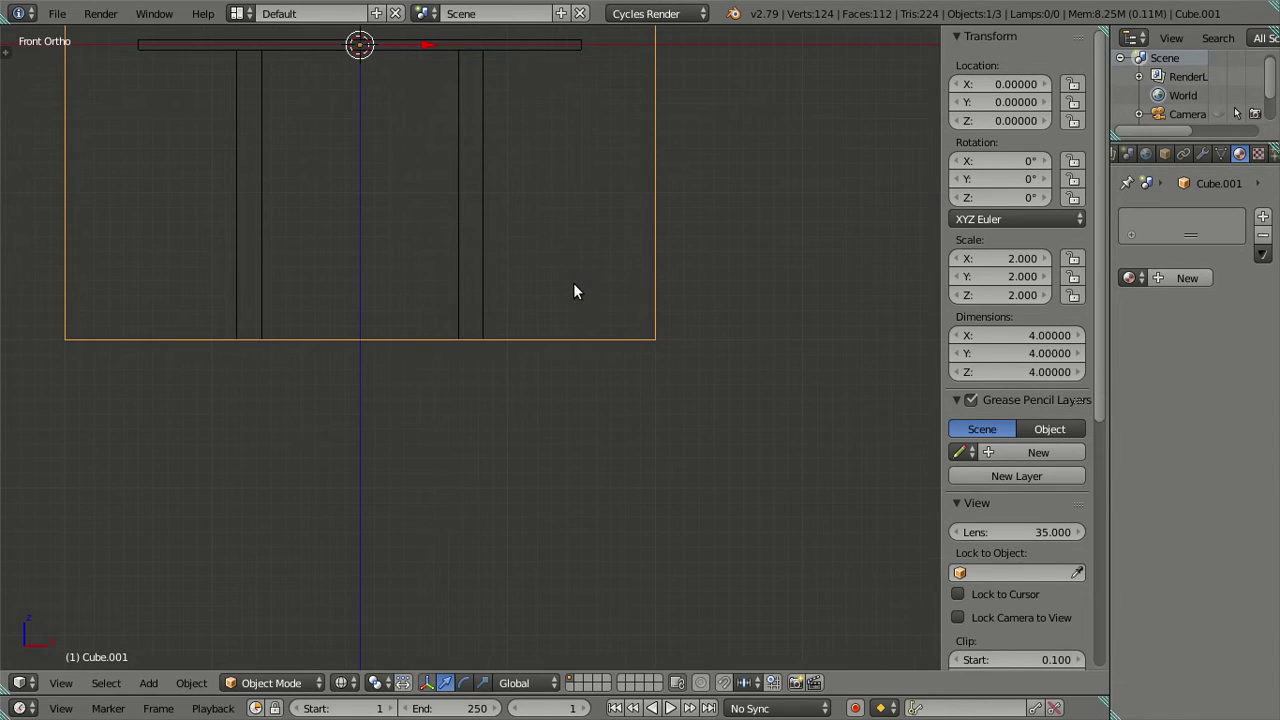
# Select the cube's bottom face and snap the 3D cursor to its centre at Z -2.
pyautogui.press('Tab')
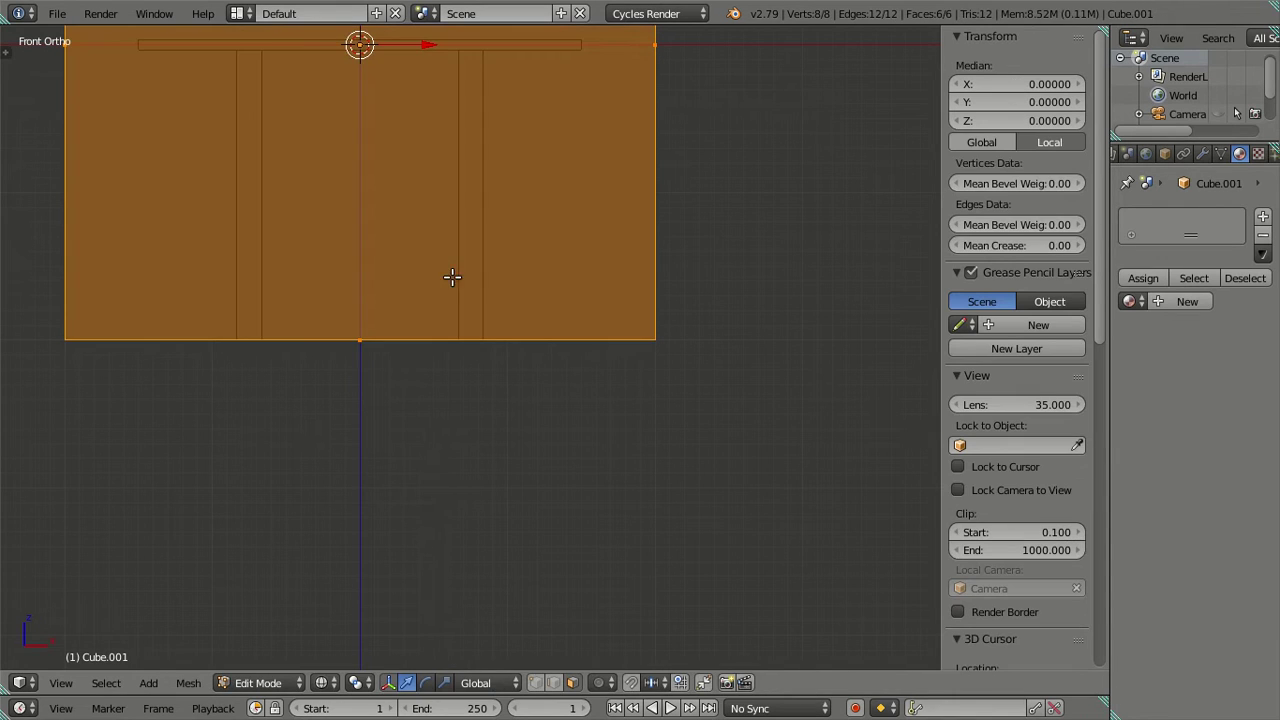
pyautogui.moveTo(495, 318)
pyautogui.mouseDown(button='middle')
pyautogui.moveTo(477, 258)
pyautogui.moveTo(508, 234)
pyautogui.mouseUp(button='middle')
pyautogui.press('a')
pyautogui.rightClick(434, 306)
pyautogui.press('z')
pyautogui.scroll(-3, 460, 290)
pyautogui.hotkey('shift', 's')
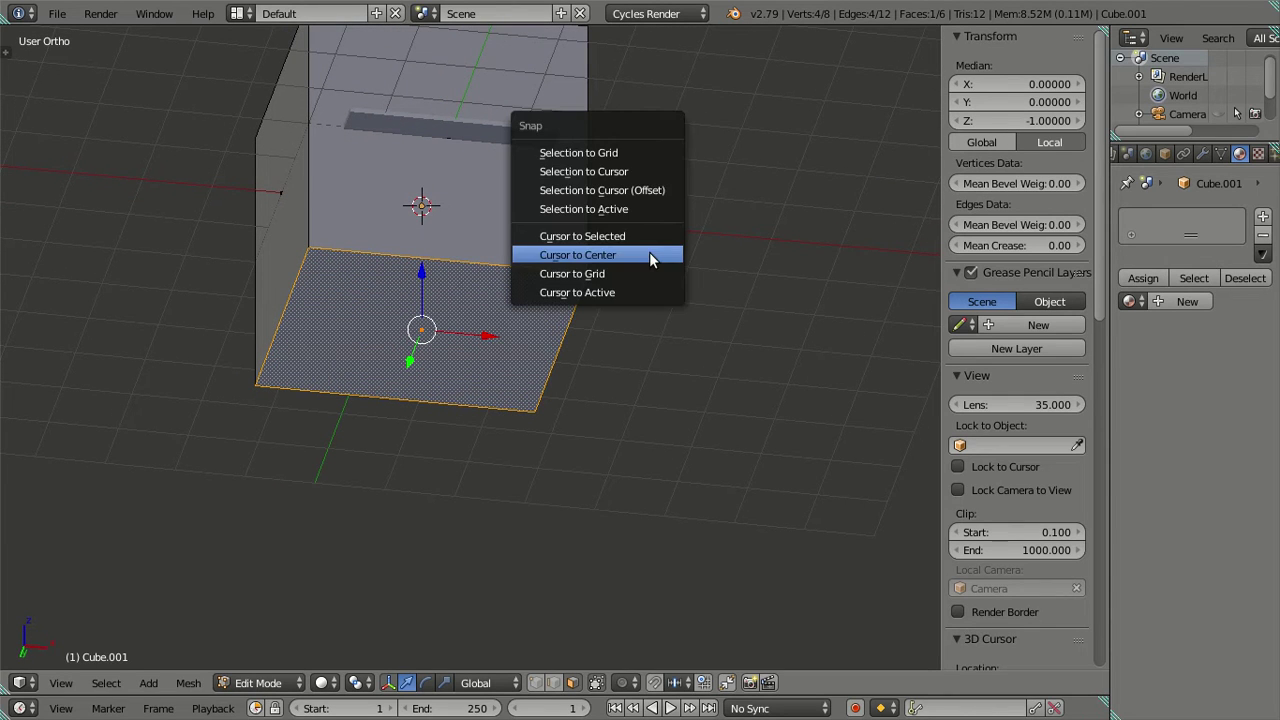
pyautogui.click(647, 236)
pyautogui.press('a')
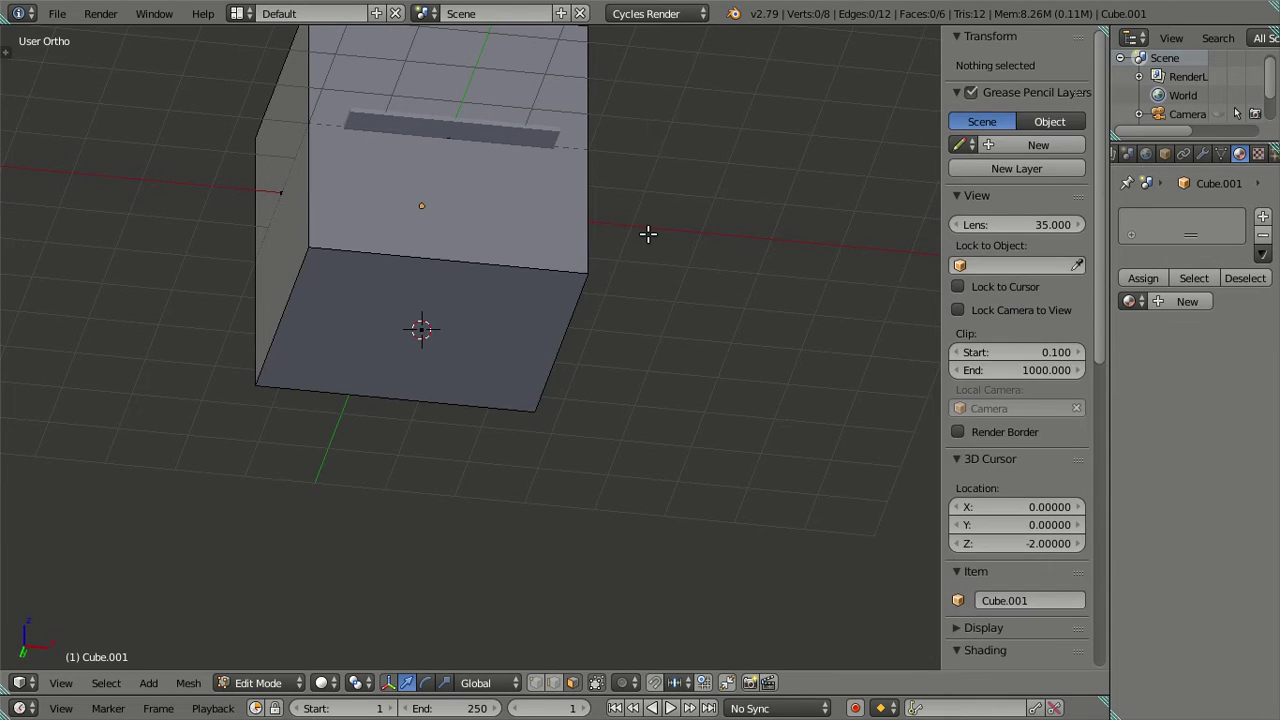
pyautogui.press('Tab')
# Delete the helper cube and snap the table's selection to the 3D cursor with offset.
pyautogui.press('x')
pyautogui.click(647, 236)
pyautogui.rightClick(460, 254)
pyautogui.press('Tab')
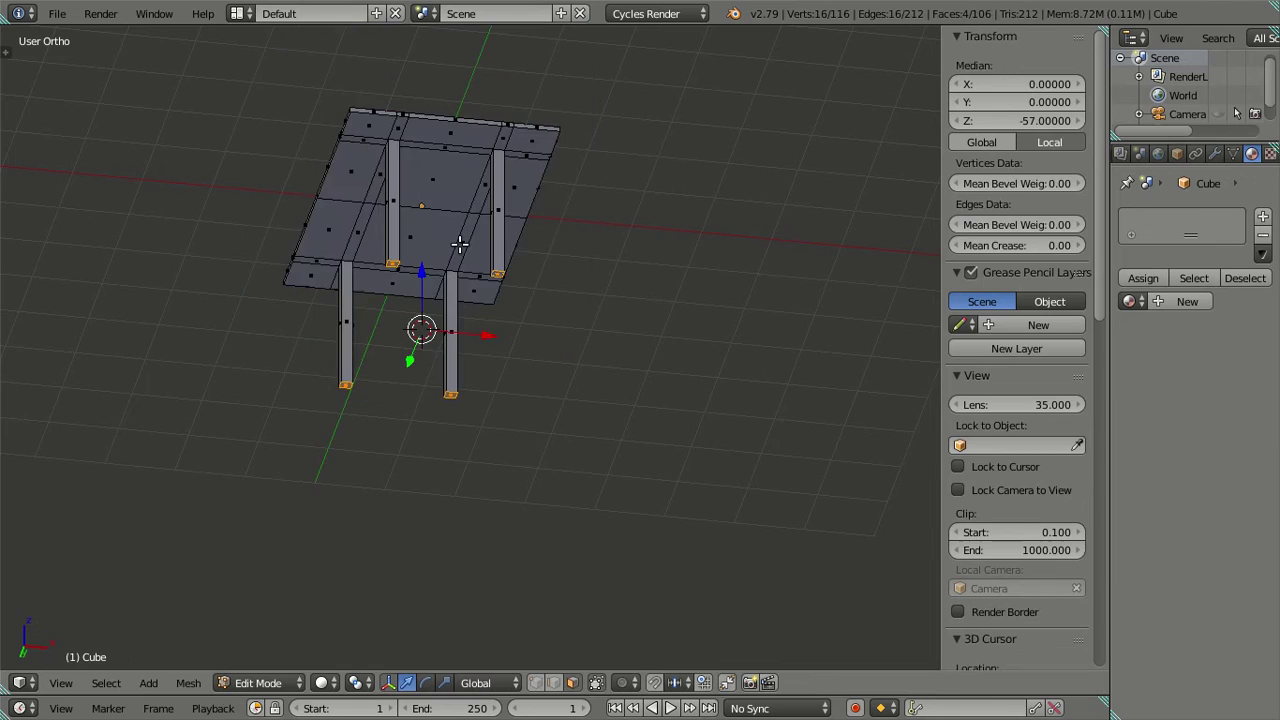
pyautogui.scroll(3, 459, 243)
pyautogui.hotkey('shift', 's')
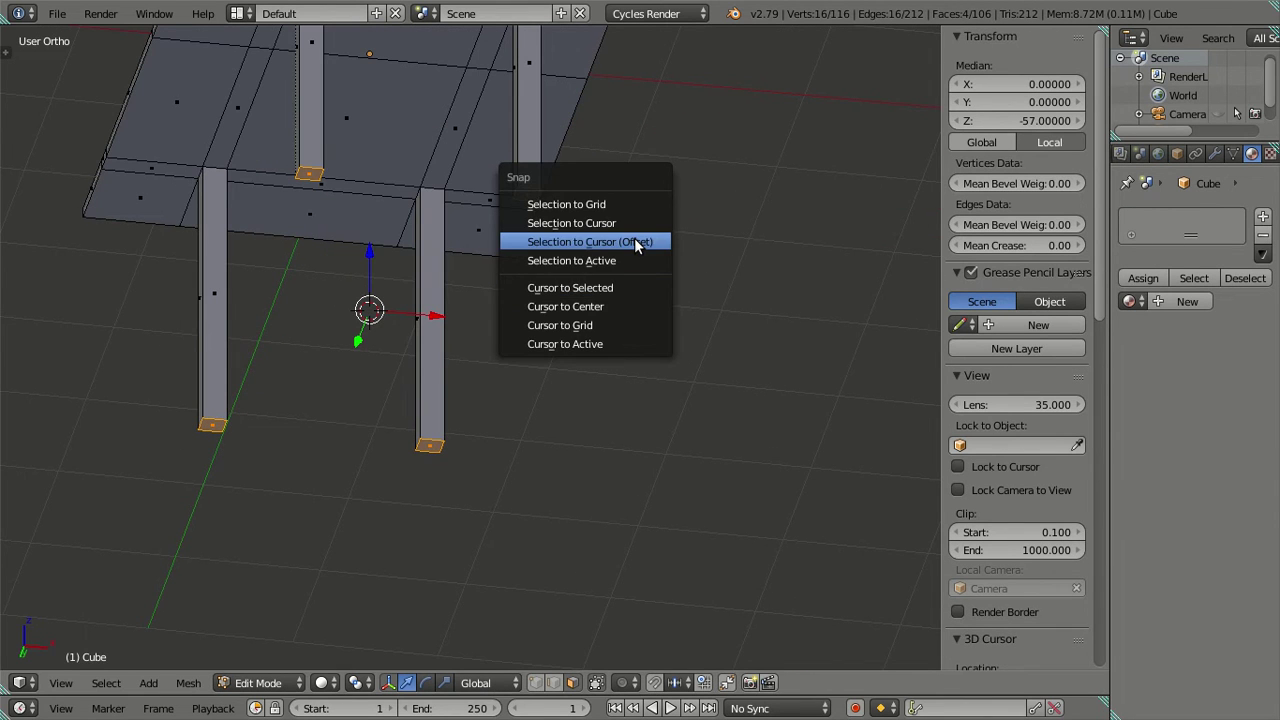
pyautogui.click(636, 237)
pyautogui.moveTo(576, 254)
pyautogui.mouseDown(button='middle')
pyautogui.moveTo(540, 309)
pyautogui.moveTo(554, 319)
pyautogui.moveTo(449, 274)
pyautogui.moveTo(329, 323)
pyautogui.moveTo(334, 257)
pyautogui.moveTo(369, 177)
pyautogui.moveTo(444, 124)
pyautogui.moveTo(471, 243)
pyautogui.moveTo(553, 328)
pyautogui.moveTo(580, 329)
pyautogui.moveTo(563, 394)
pyautogui.moveTo(500, 177)
pyautogui.mouseUp(button='middle')
pyautogui.scroll(-2, 540, 309)
pyautogui.press('a')
# Undo back to the plain flat slab top and deselect it in Edit Mode.
pyautogui.hotkey('ctrl', 'z')
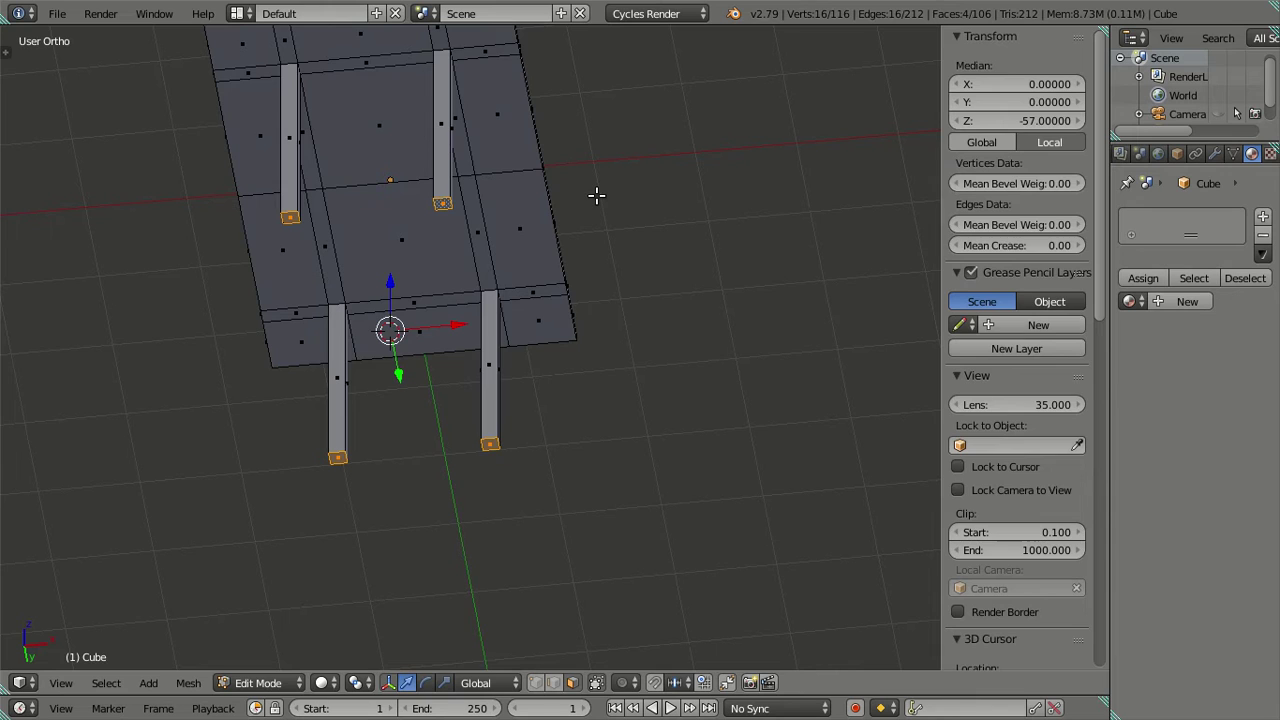
pyautogui.press('Tab')
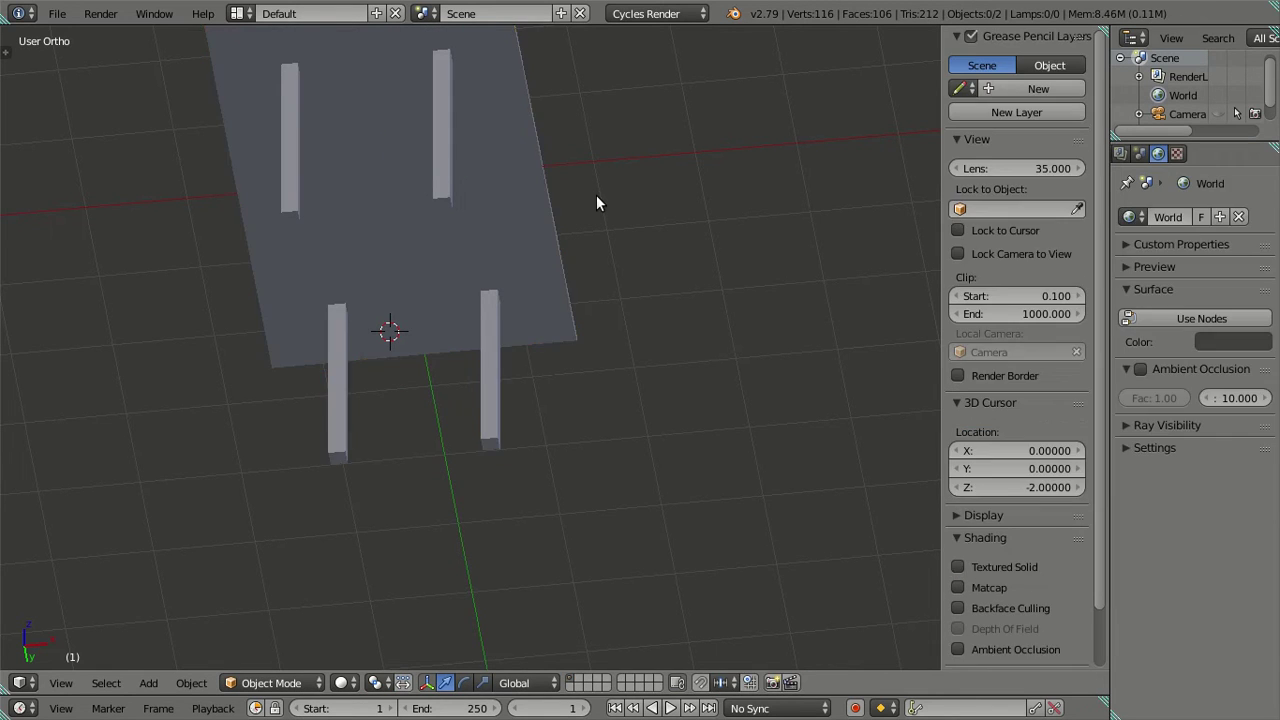
pyautogui.hotkey('ctrl', 'z')
pyautogui.hotkey('ctrl', 'z')
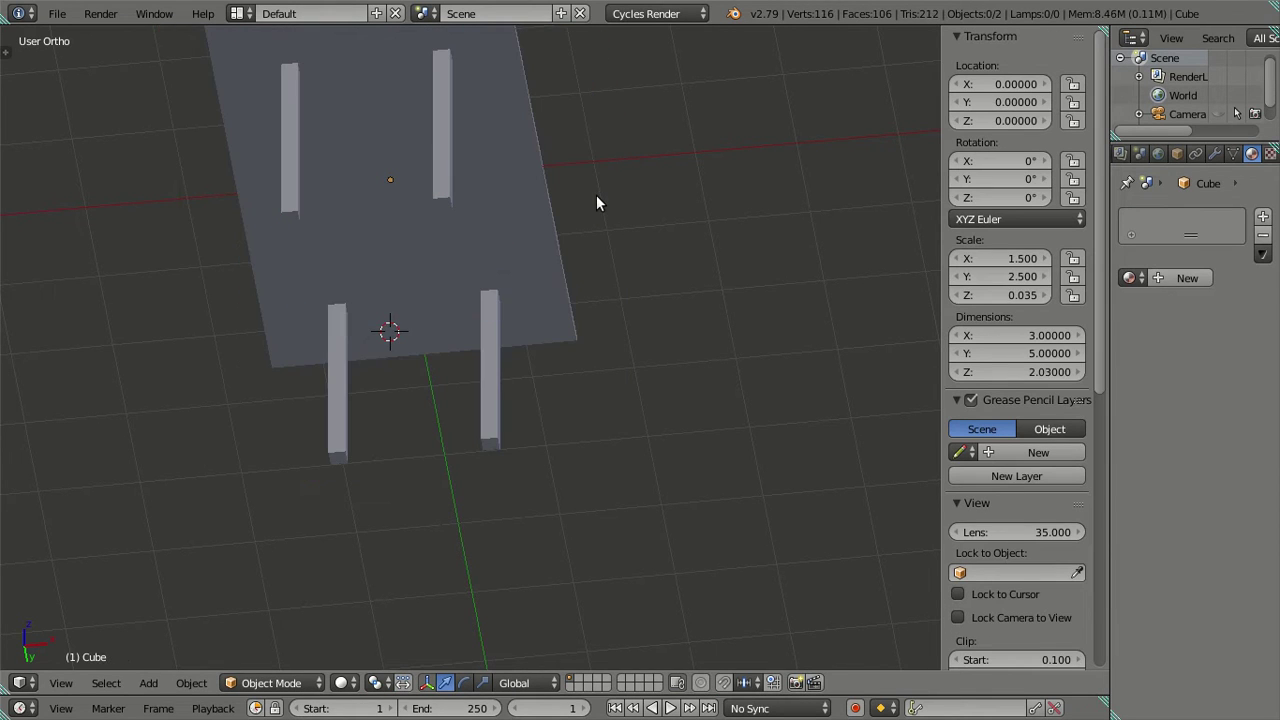
pyautogui.hotkey('ctrl', 'z')
pyautogui.press('Tab')
pyautogui.press('a')
pyautogui.moveTo(577, 200)
pyautogui.mouseDown(button='middle')
pyautogui.moveTo(548, 402)
pyautogui.moveTo(509, 291)
pyautogui.moveTo(517, 403)
pyautogui.moveTo(334, 286)
pyautogui.mouseUp(button='middle')
# View the slab from above in wireframe and switch to edge selection mode.
pyautogui.press('KP_7')
pyautogui.press('z')
pyautogui.scroll(3, 420, 286)
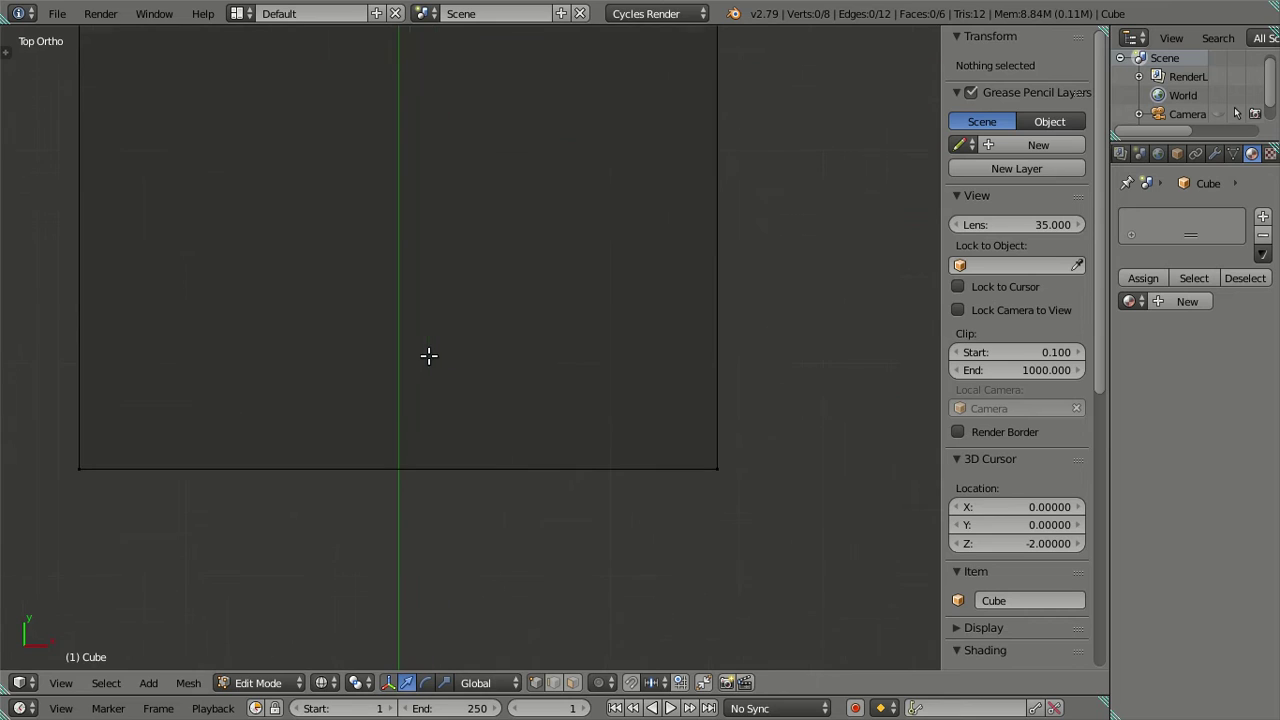
pyautogui.hotkey('ctrl', 'r')
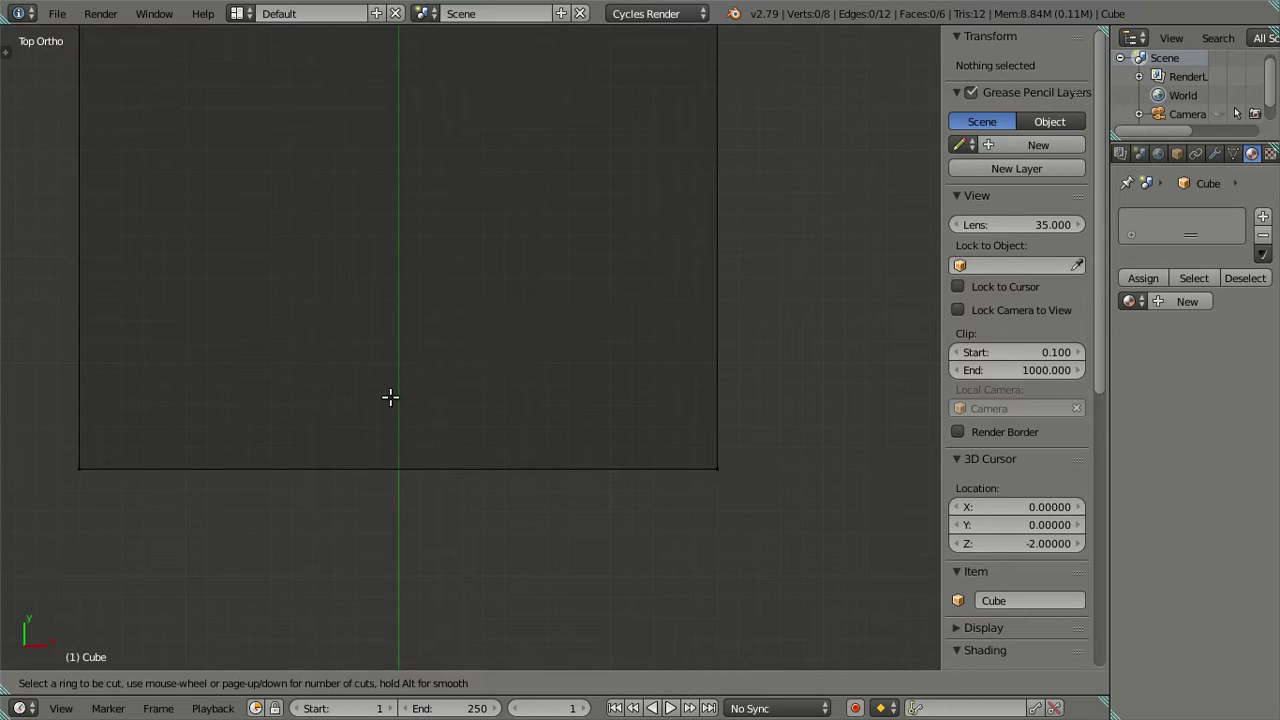
pyautogui.press('Escape')
pyautogui.hotkey('ctrl', 'Tab')
pyautogui.click(405, 502)
# Add five evenly spaced loop cuts across the slab, then dissolve the surplus loops.
pyautogui.scroll(2, 405, 465)
pyautogui.scroll(1, 405, 465)
pyautogui.click(405, 465)
pyautogui.rightClick(405, 465)
pyautogui.scroll(-2, 483, 388)
pyautogui.keyDown('alt'); pyautogui.keyDown('shift'); pyautogui.rightClick(564, 322); pyautogui.keyUp('shift'); pyautogui.keyUp('alt')
pyautogui.press('x')
pyautogui.click(651, 355)
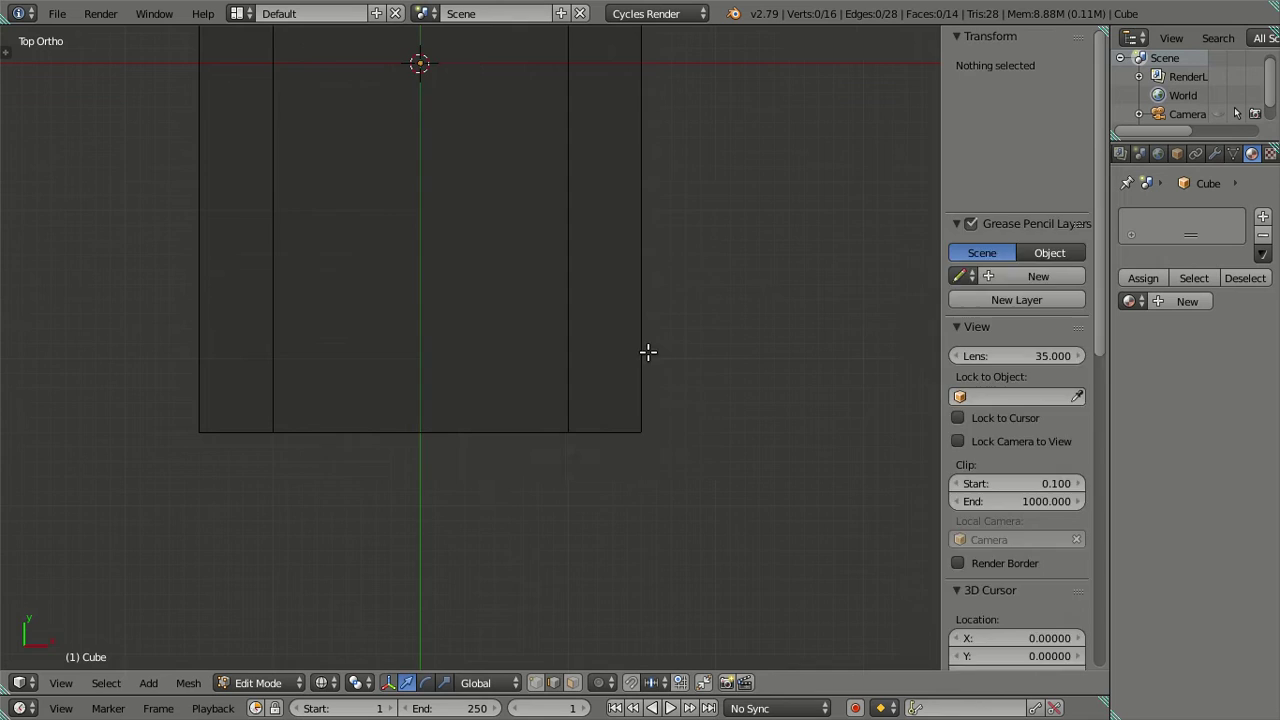
pyautogui.press('Home')
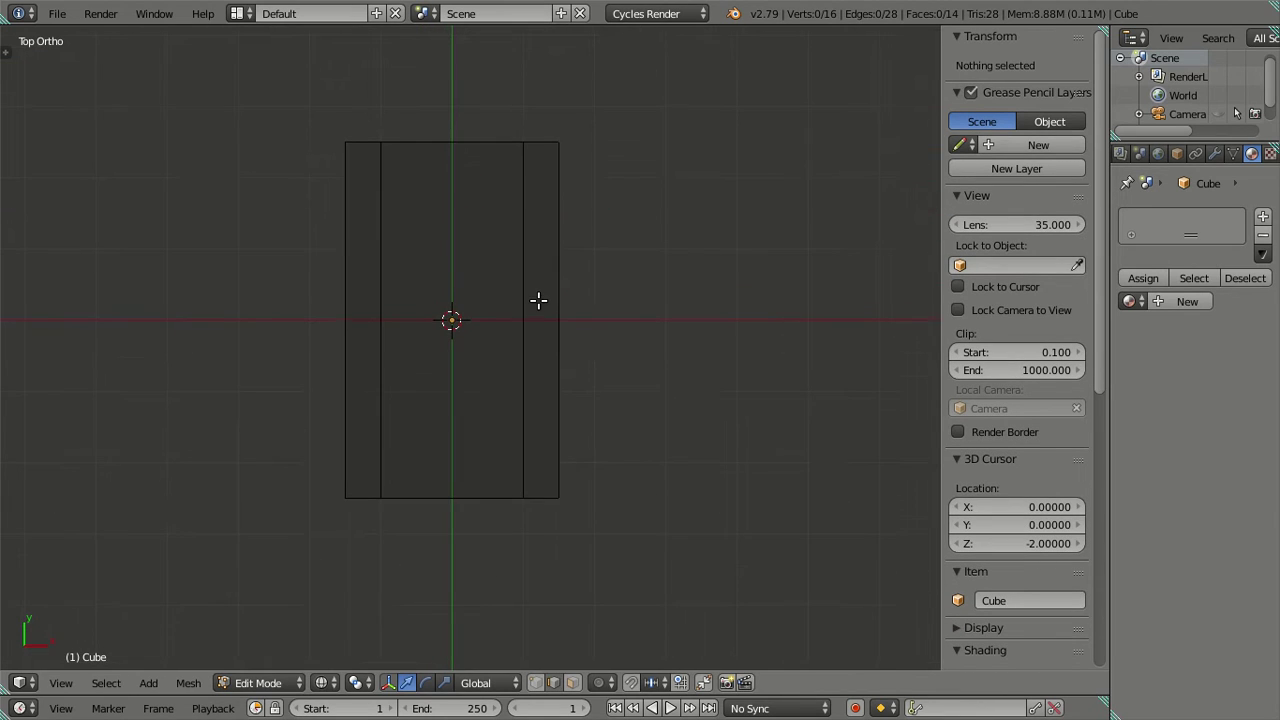
pyautogui.scroll(1, 538, 301)
# Cut a single centred edge loop through the middle of the slab.
pyautogui.hotkey('ctrl', 'r')
pyautogui.click(543, 310)
pyautogui.rightClick(543, 310)
pyautogui.press('a')
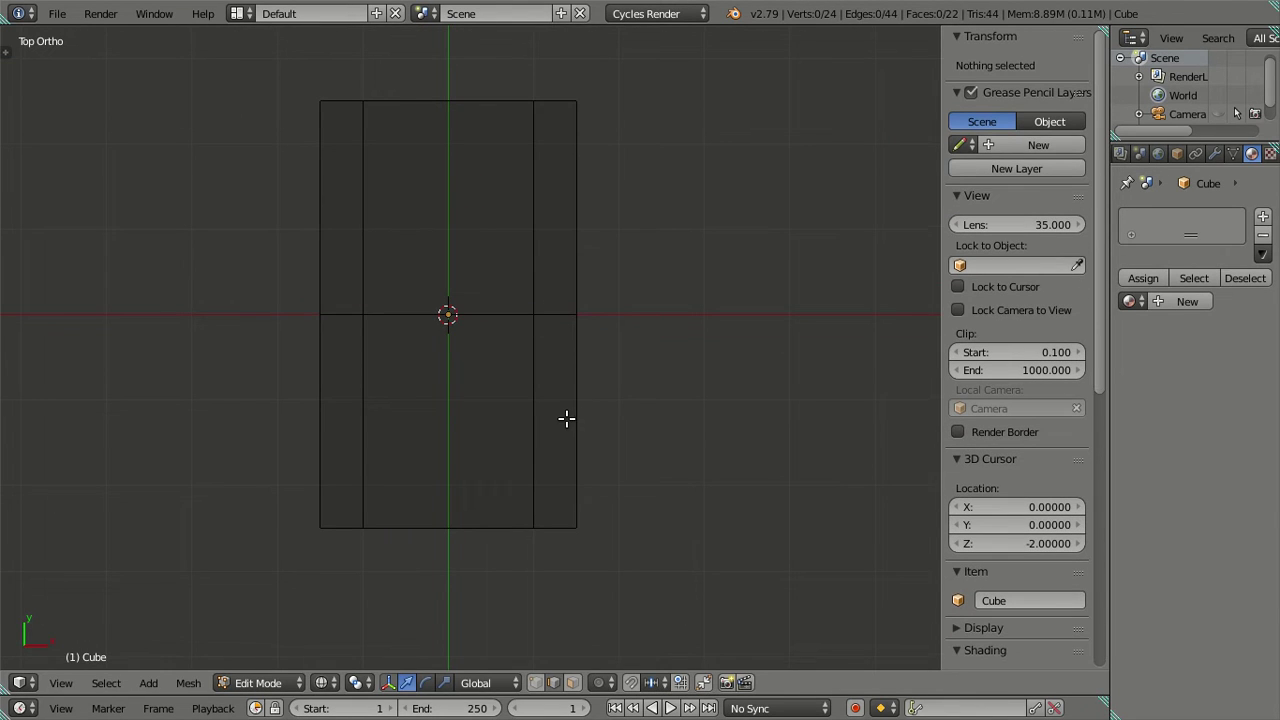
pyautogui.scroll(2, 585, 407)
# Add three evenly spaced loop cuts across the top and dissolve them.
pyautogui.hotkey('ctrl', 'r')
pyautogui.scroll(1, 600, 414)
pyautogui.scroll(1, 600, 414)
pyautogui.click(598, 416)
pyautogui.rightClick(594, 418)
pyautogui.press('x')
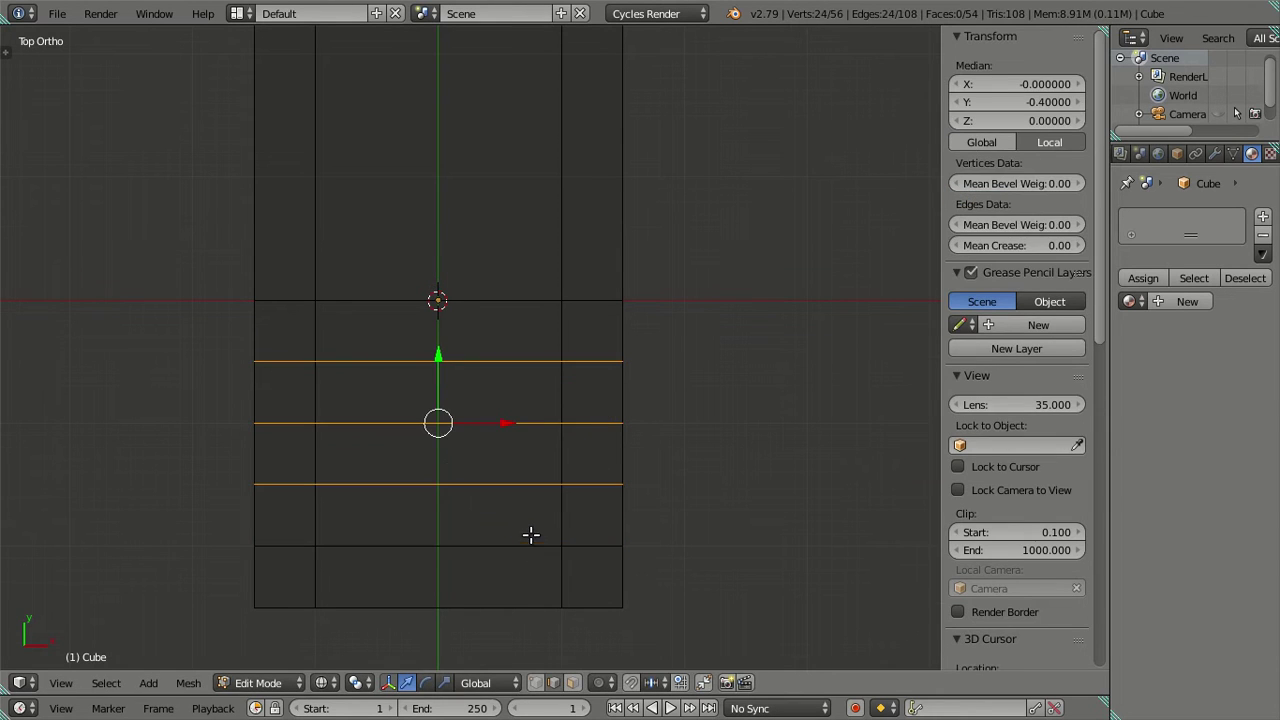
pyautogui.click(677, 483)
pyautogui.keyDown('shift'); pyautogui.moveTo(569, 177); pyautogui.dragTo(577, 366, button='middle'); pyautogui.keyUp('shift')
# Add a four-cut trial loop, dissolve it, and dissolve the bottom edge loop.
pyautogui.hotkey('ctrl', 'r')
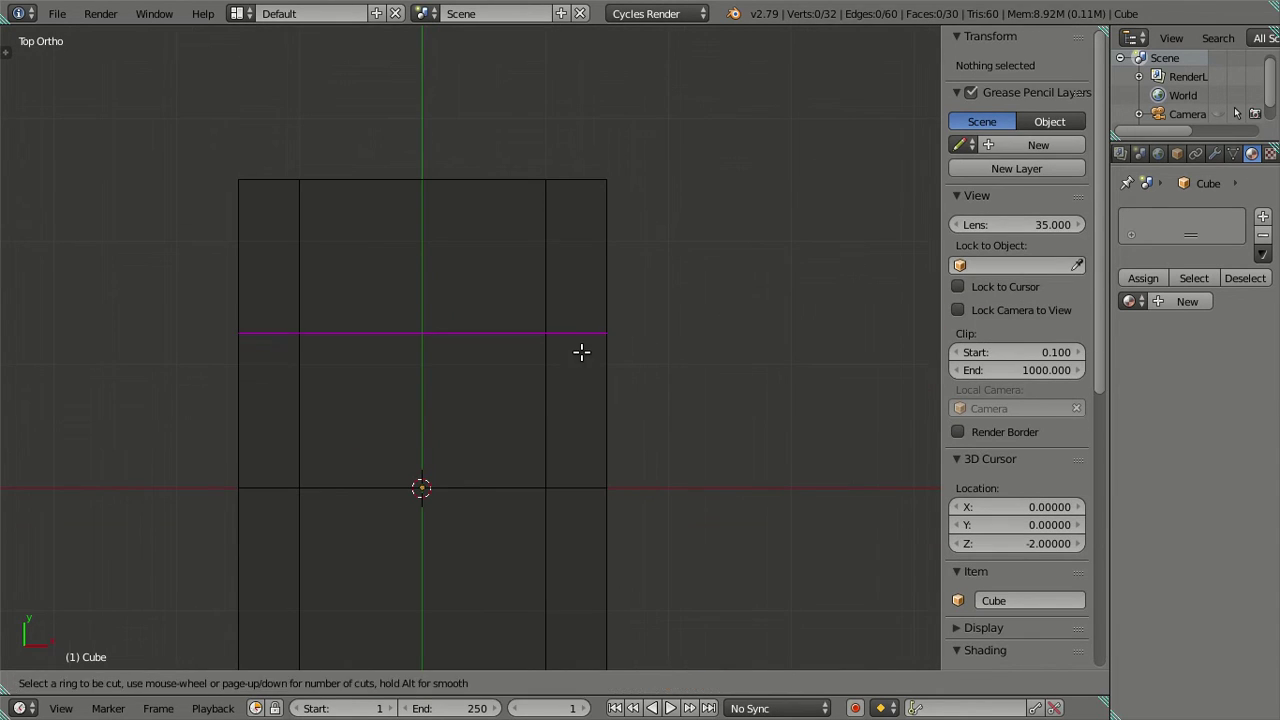
pyautogui.scroll(3, 580, 351)
pyautogui.click(580, 351)
pyautogui.rightClick(581, 352)
pyautogui.hotkey('ctrl', 'space')
pyautogui.press('x')
pyautogui.click(583, 294)
pyautogui.rightClick(450, 489)
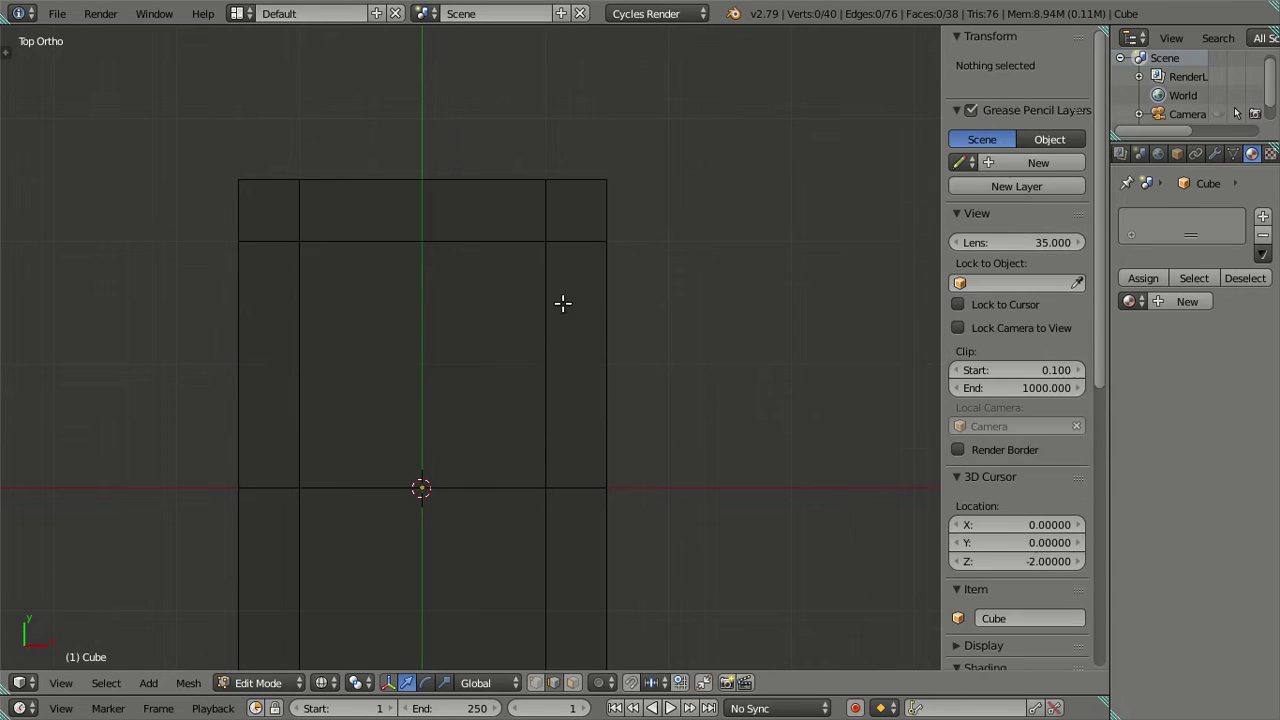
pyautogui.press('x')
pyautogui.click(563, 471)
pyautogui.scroll(-1, 520, 483)
pyautogui.scroll(-1, 523, 483)
pyautogui.keyDown('shift'); pyautogui.moveTo(523, 483); pyautogui.dragTo(523, 320, button='middle'); pyautogui.keyUp('shift')
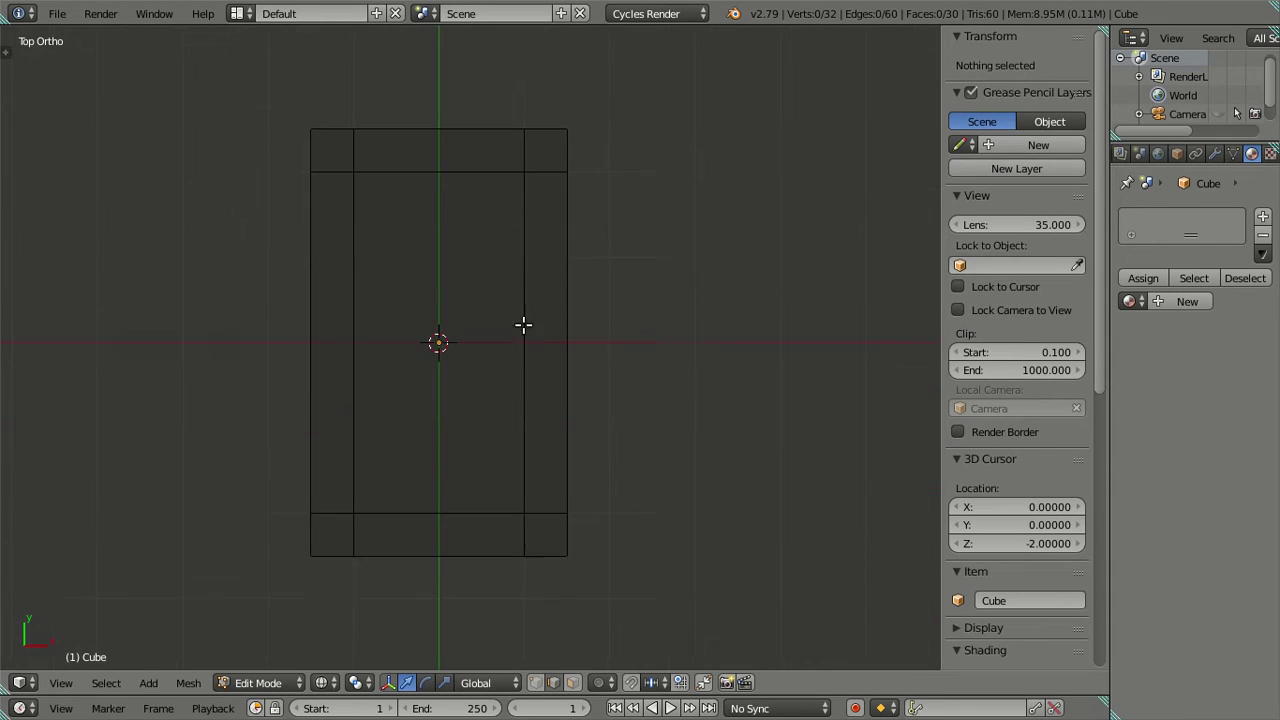
# Cut a crosswise edge loop through the centre of the top and deselect.
pyautogui.hotkey('ctrl', 'r')
pyautogui.click(563, 284)
pyautogui.rightClick(566, 284)
pyautogui.press('a')
pyautogui.keyDown('shift'); pyautogui.moveTo(583, 480); pyautogui.dragTo(584, 357, button='middle'); pyautogui.keyUp('shift')
pyautogui.scroll(3, 583, 357)
pyautogui.scroll(4, 583, 357)
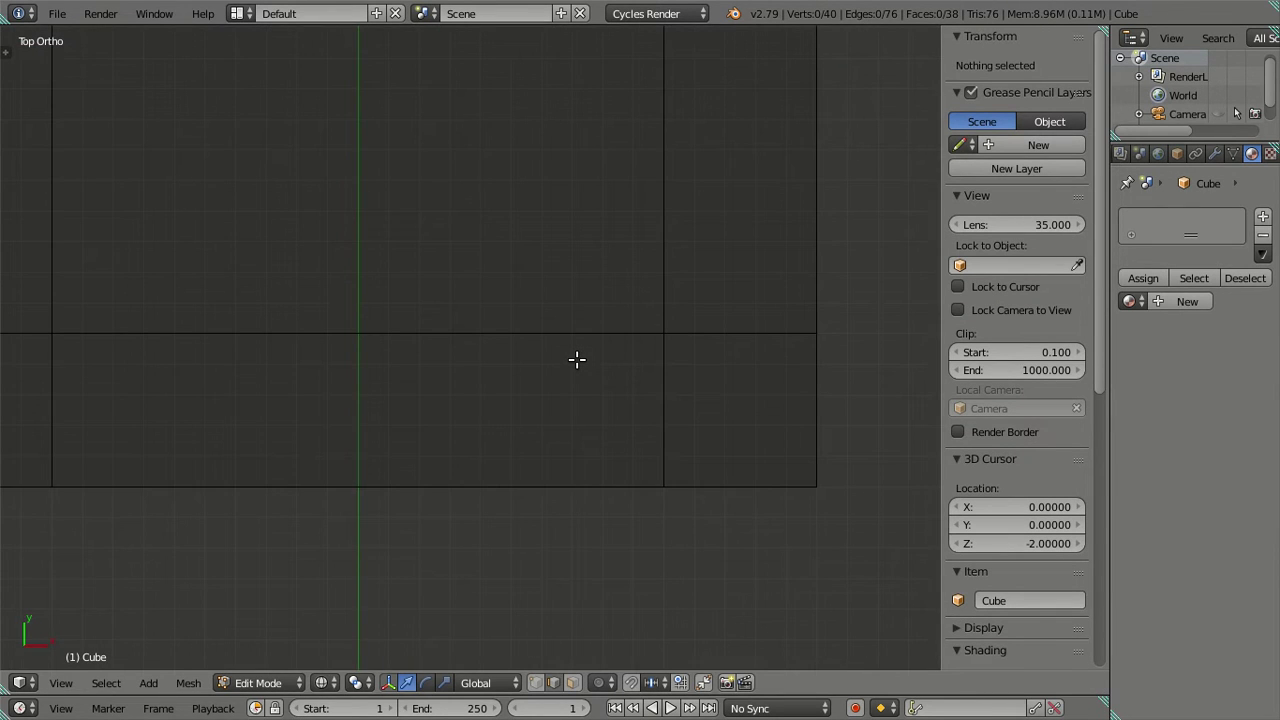
# Preview a three-cut lengthwise loop cut across the top.
pyautogui.hotkey('ctrl', 'r')
pyautogui.scroll(1, 384, 349)
pyautogui.scroll(1, 384, 349)
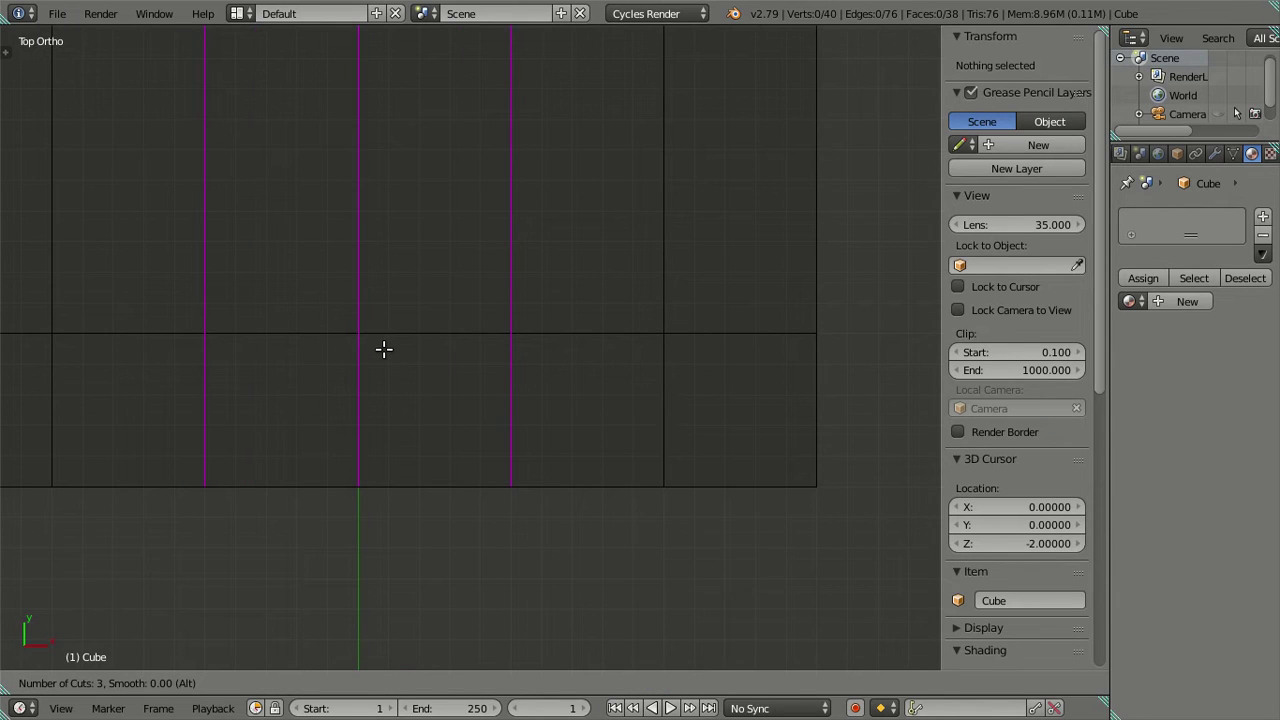
# Commit three lengthwise loop cuts and dissolve the middle one, keeping the quarter-mark loops.
pyautogui.click(384, 349)
pyautogui.rightClick(384, 349)
pyautogui.keyDown('alt'); pyautogui.keyDown('shift'); pyautogui.rightClick(511, 263); pyautogui.keyUp('shift'); pyautogui.keyUp('alt')
pyautogui.keyDown('alt'); pyautogui.keyDown('shift'); pyautogui.rightClick(194, 282); pyautogui.keyUp('shift'); pyautogui.keyUp('alt')
pyautogui.press('x')
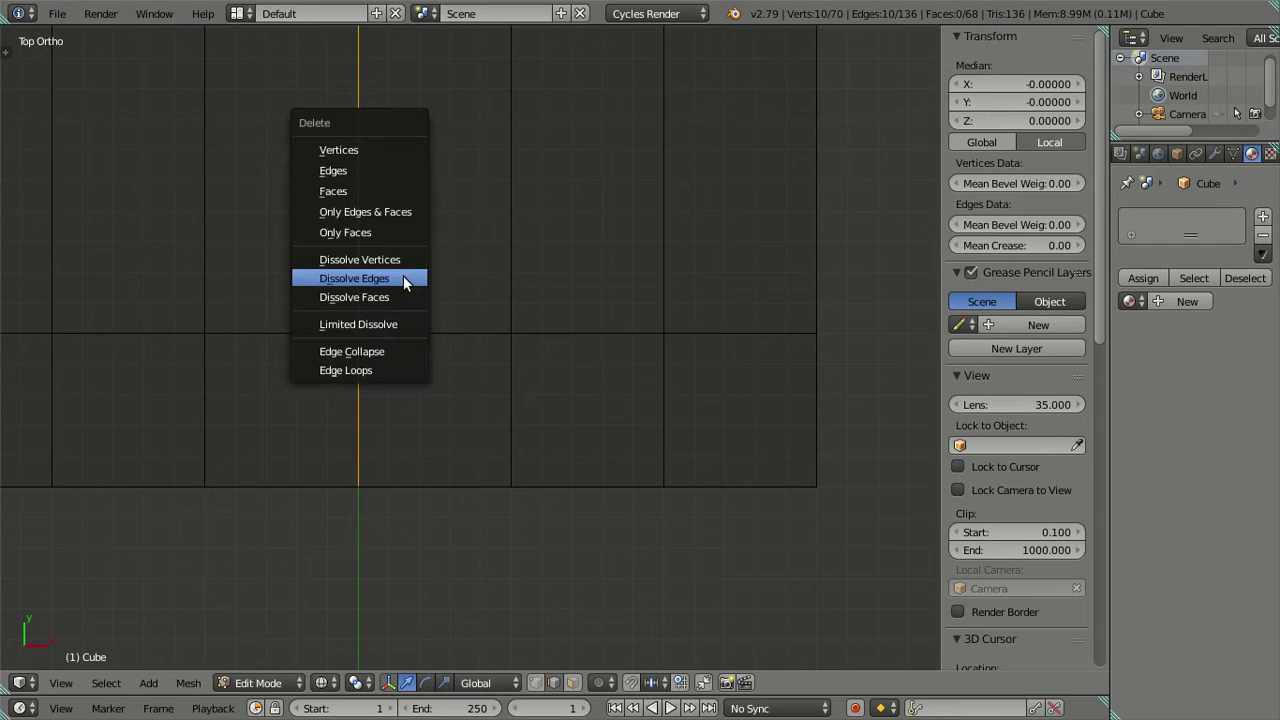
pyautogui.click(405, 277)
pyautogui.keyDown('shift'); pyautogui.moveTo(514, 331); pyautogui.dragTo(389, 289, button='middle'); pyautogui.keyUp('shift')
pyautogui.scroll(2, 409, 380)
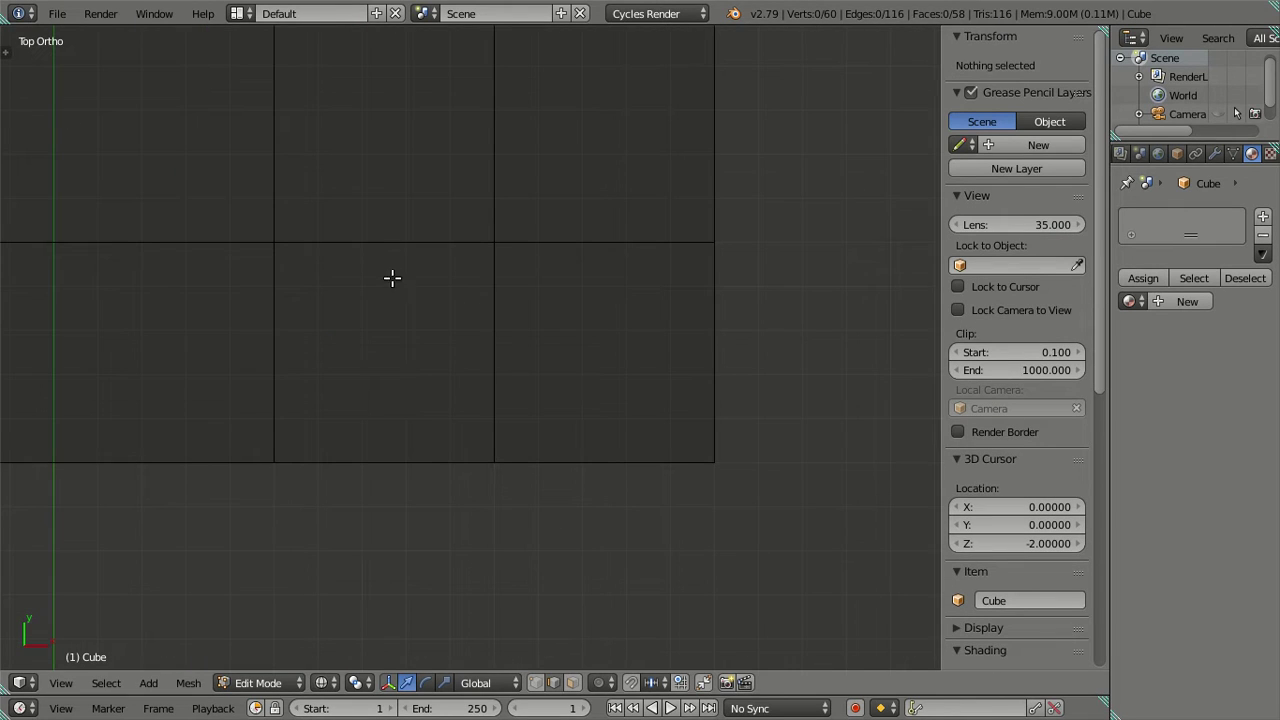
# Add a four-cut lengthwise trial loop cut across the top.
pyautogui.hotkey('ctrl', 'r')
pyautogui.scroll(1, 381, 255)
pyautogui.scroll(1, 381, 255)
pyautogui.scroll(1, 381, 255)
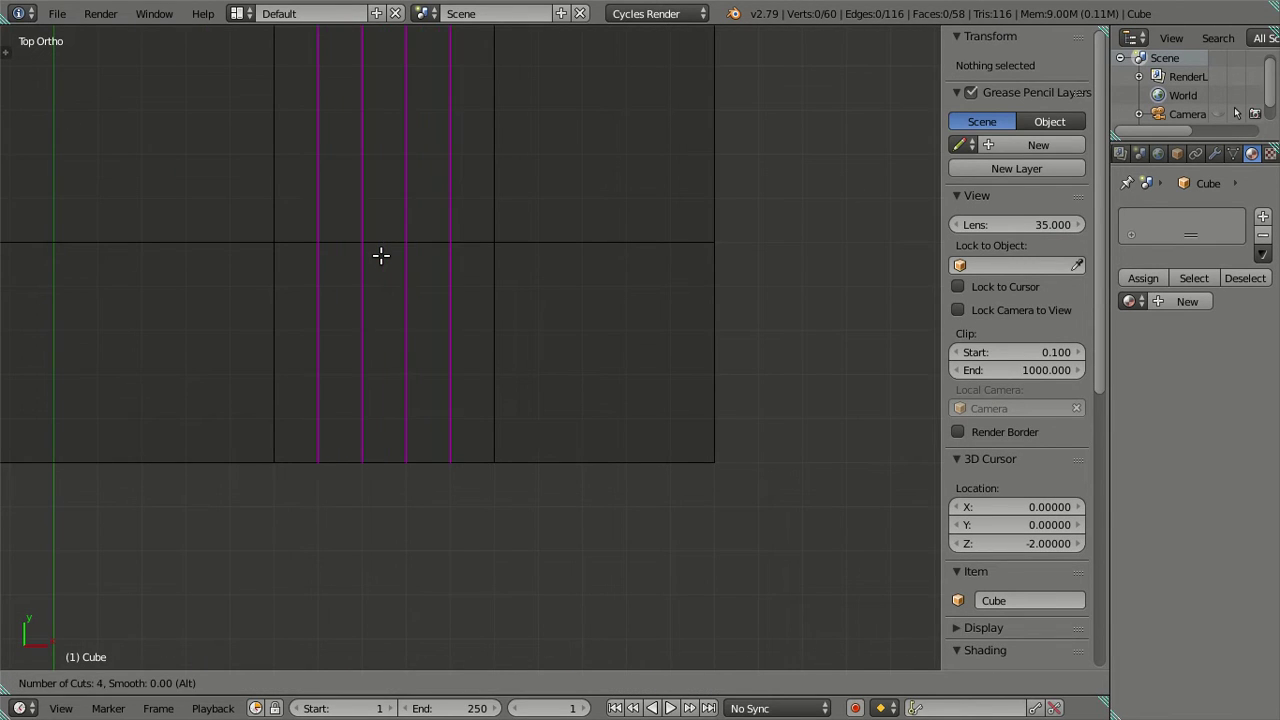
pyautogui.click(381, 255)
pyautogui.rightClick(381, 255)
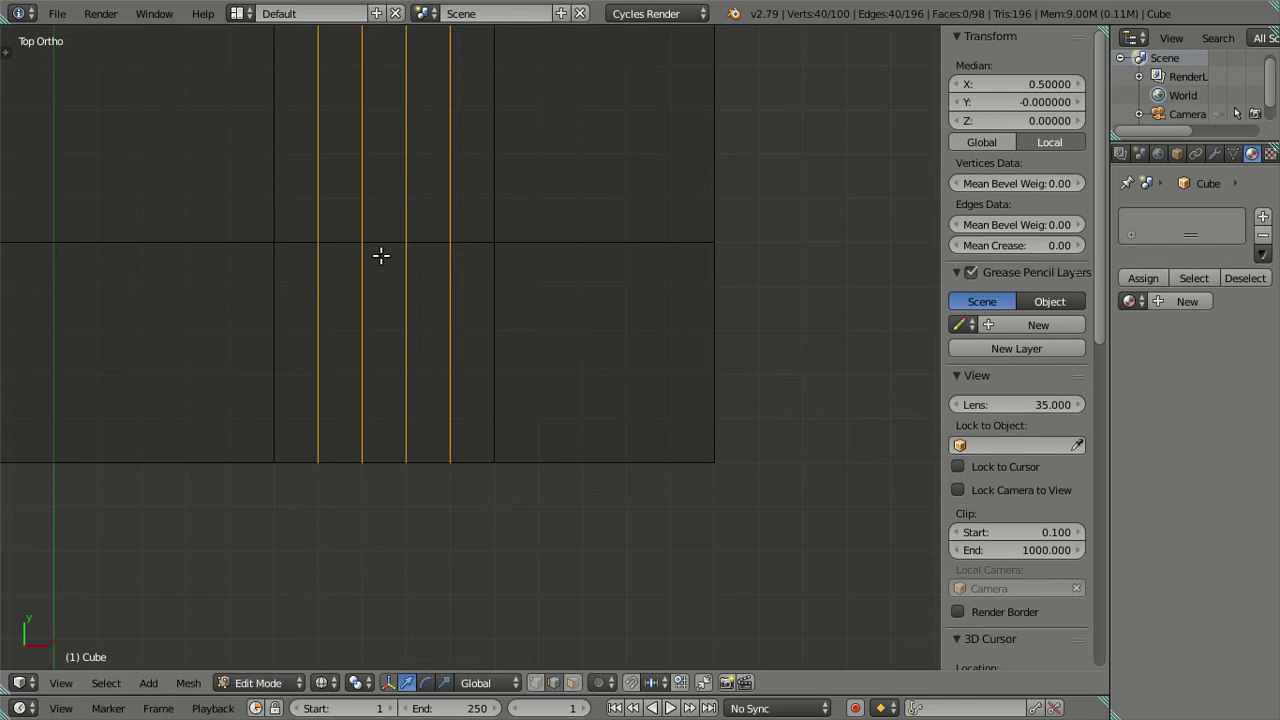
pyautogui.moveTo(381, 255)
pyautogui.mouseDown(button='middle')
pyautogui.moveTo(457, 374)
pyautogui.moveTo(428, 263)
pyautogui.mouseUp(button='middle')
pyautogui.keyDown('shift'); pyautogui.moveTo(443, 197); pyautogui.dragTo(451, 468, button='middle'); pyautogui.keyUp('shift')
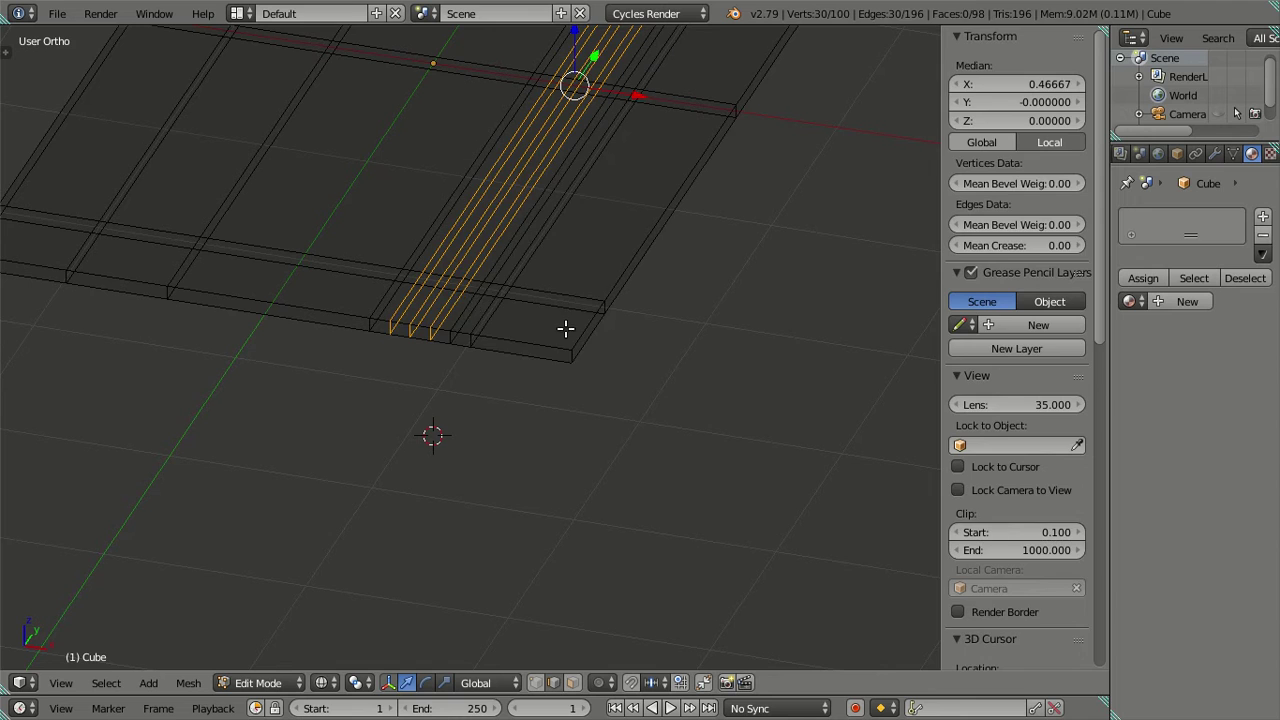
# Undo and dissolve the trial loops, then view the top straight from above.
pyautogui.hotkey('ctrl', 'z')
pyautogui.hotkey('ctrl', 'z')
pyautogui.press('x')
pyautogui.click(574, 294)
pyautogui.moveTo(574, 294)
pyautogui.mouseDown(button='middle')
pyautogui.moveTo(383, 369)
pyautogui.moveTo(422, 377)
pyautogui.mouseUp(button='middle')
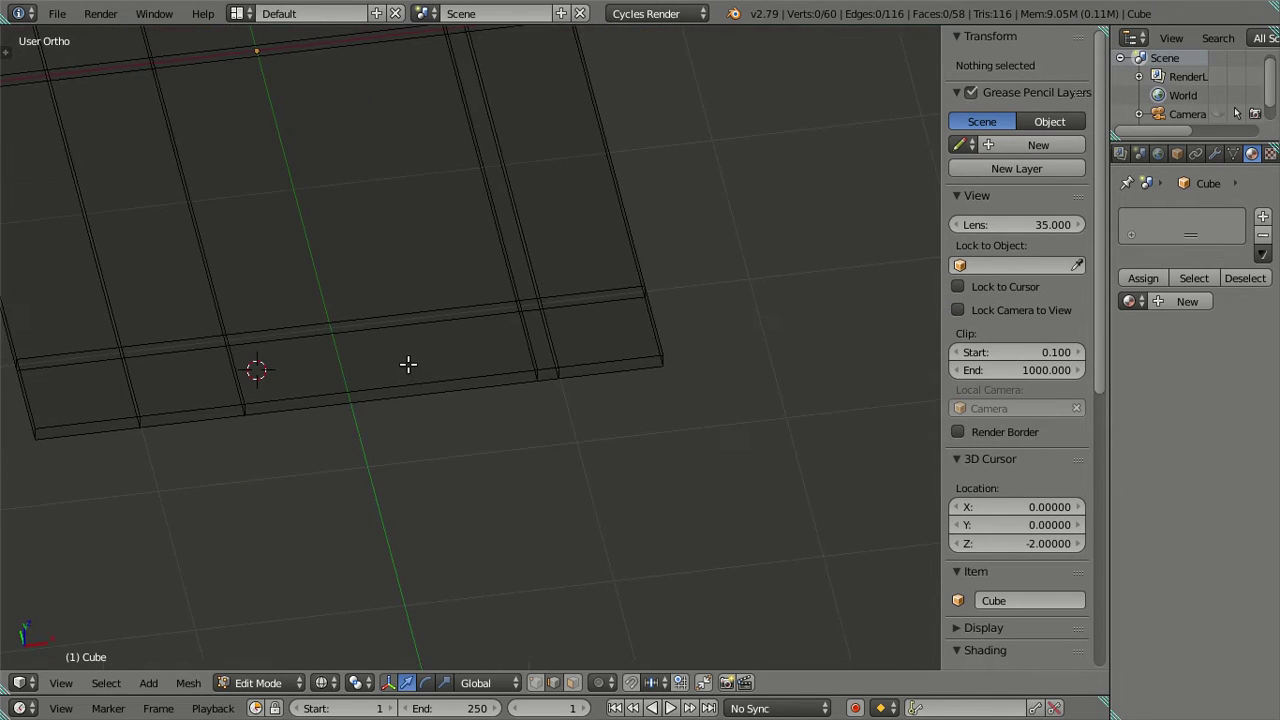
pyautogui.press('KP_7')
pyautogui.keyDown('shift'); pyautogui.moveTo(234, 420); pyautogui.dragTo(547, 312, button='middle'); pyautogui.keyUp('shift')
pyautogui.scroll(3, 468, 312)
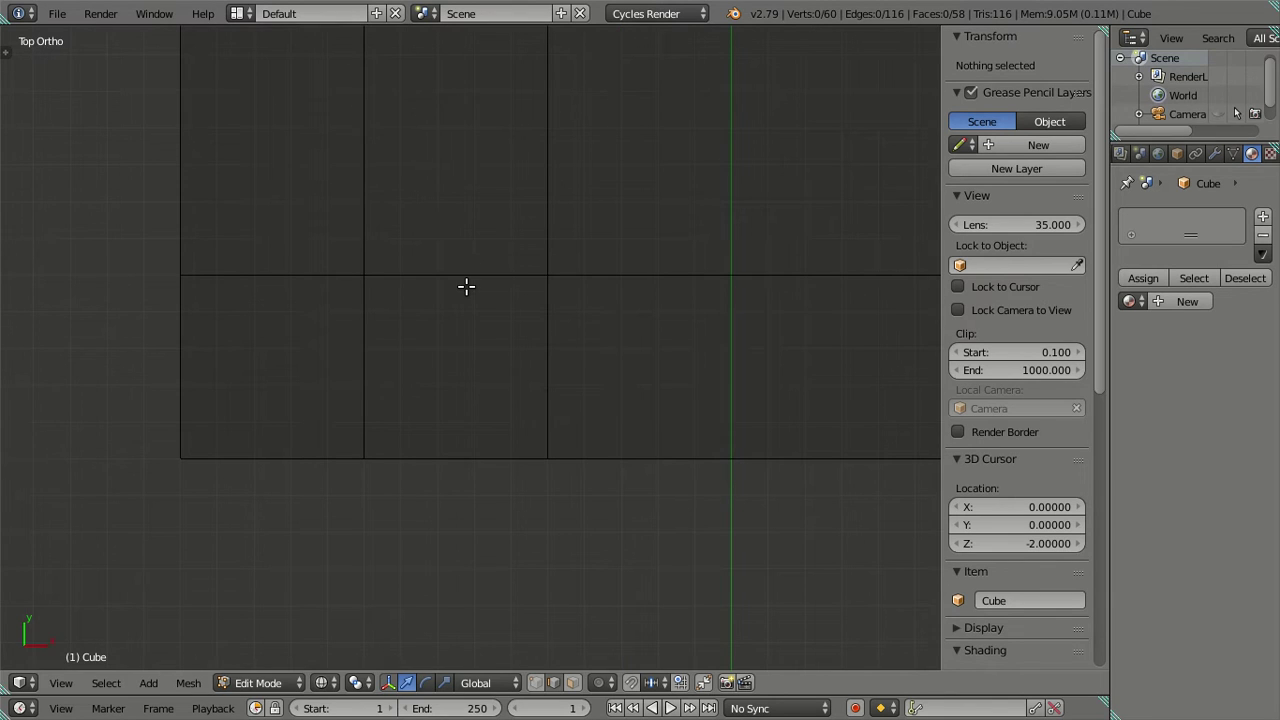
# Multi-cut edge loops across the top, then dissolve all but one new loop.
pyautogui.hotkey('ctrl', 'r')
pyautogui.scroll(2, 466, 287)
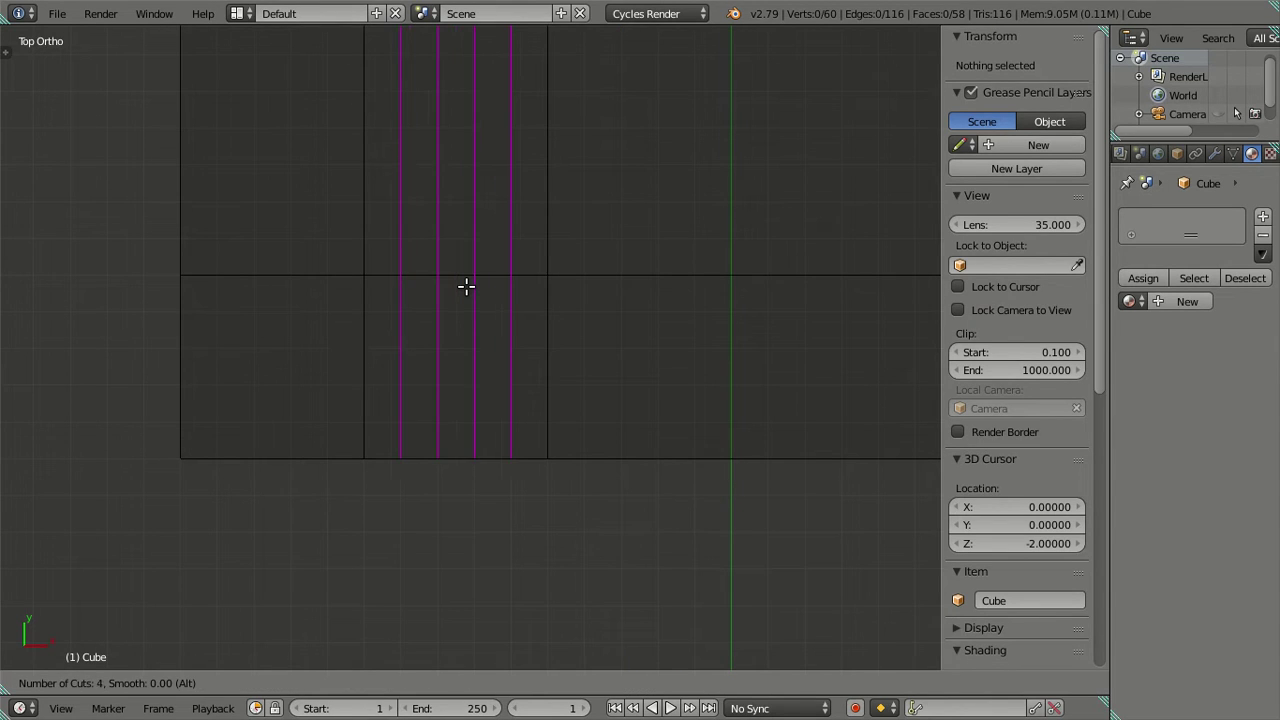
pyautogui.click(466, 287)
pyautogui.rightClick(466, 287)
pyautogui.keyDown('alt'); pyautogui.keyDown('shift'); pyautogui.rightClick(401, 234); pyautogui.keyUp('shift'); pyautogui.keyUp('alt')
pyautogui.press('x')
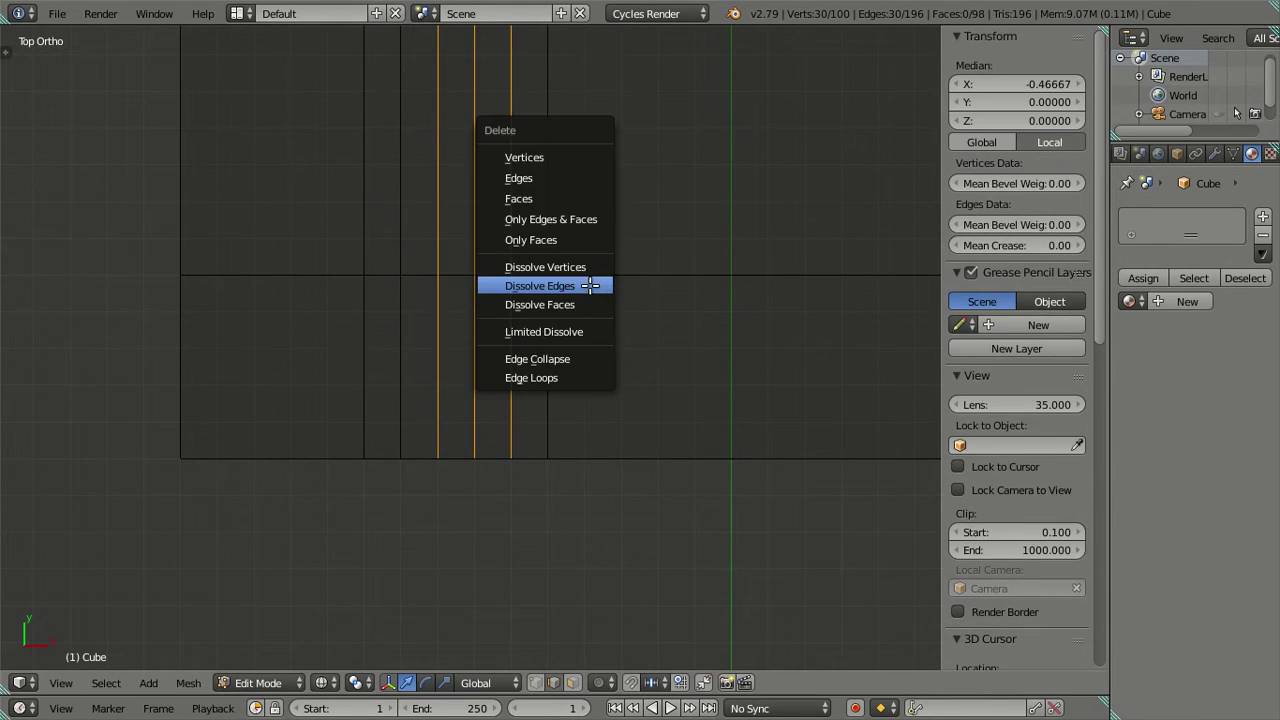
pyautogui.click(590, 286)
pyautogui.scroll(-4, 543, 326)
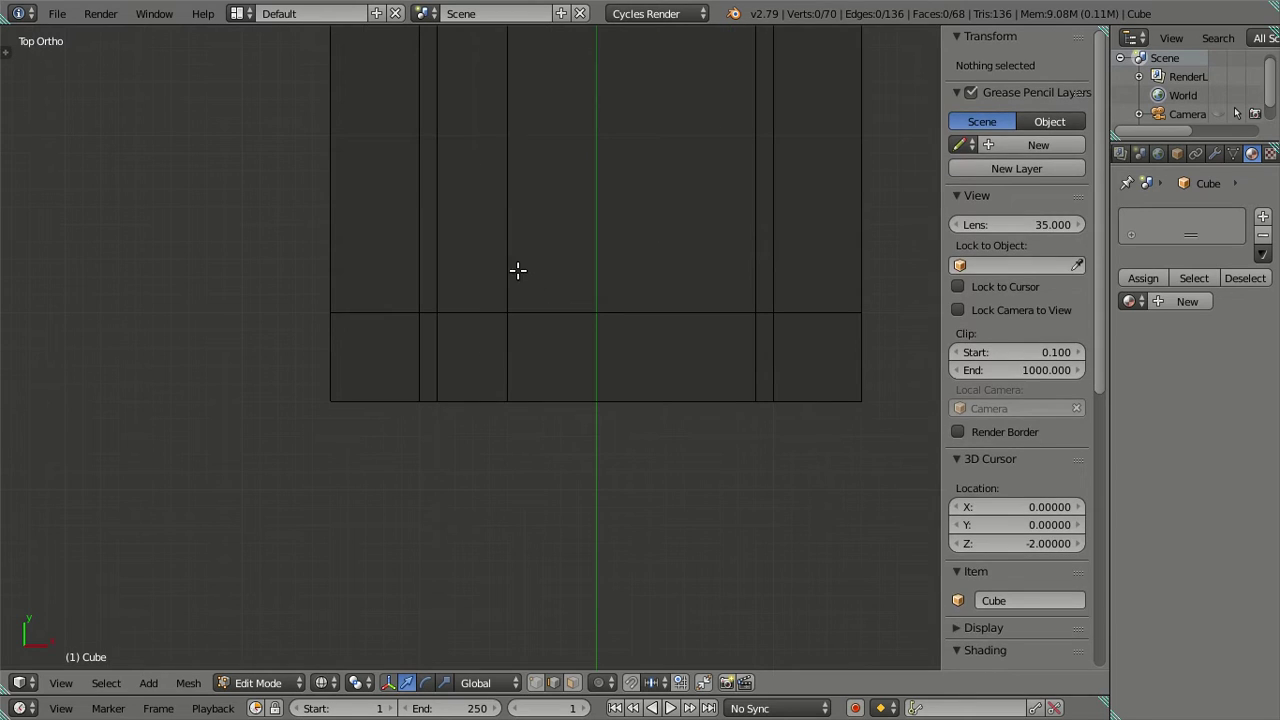
pyautogui.keyDown('alt'); pyautogui.rightClick(517, 270); pyautogui.keyUp('alt')
pyautogui.press('x')
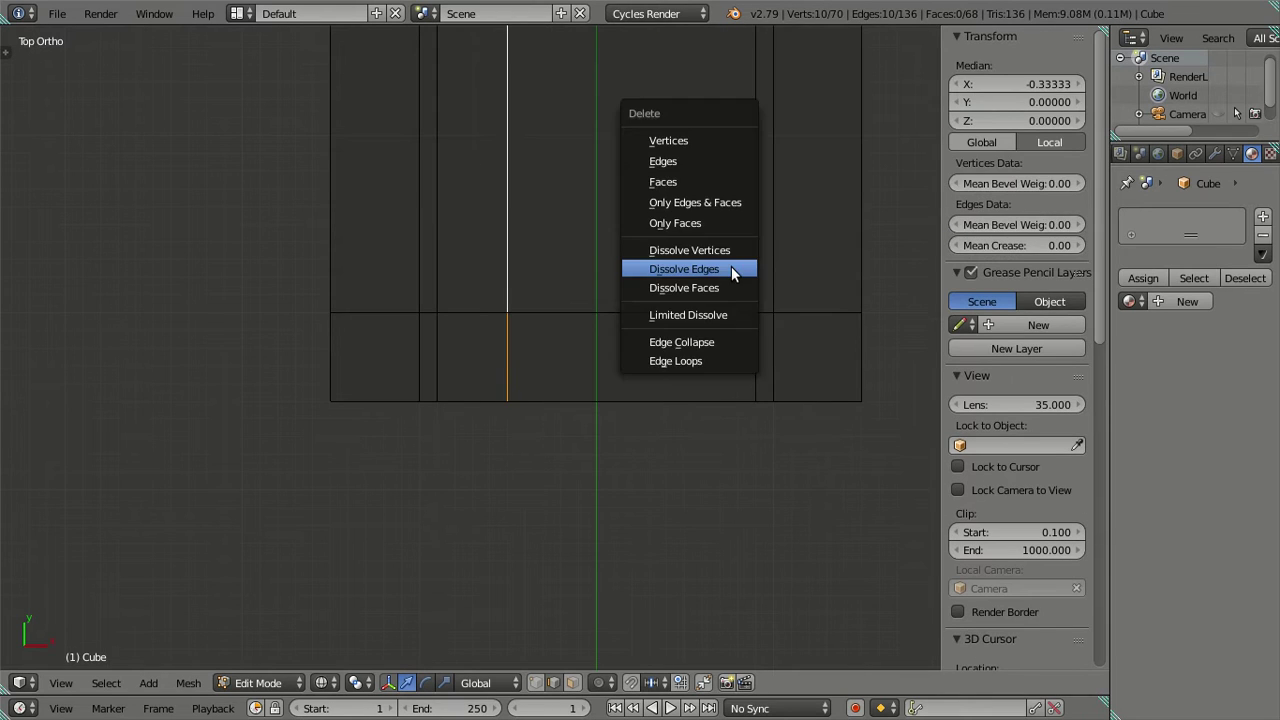
pyautogui.click(734, 266)
# Cut three evenly spaced crosswise loops and dissolve the unwanted ones.
pyautogui.scroll(-2, 666, 314)
pyautogui.scroll(-3, 662, 313)
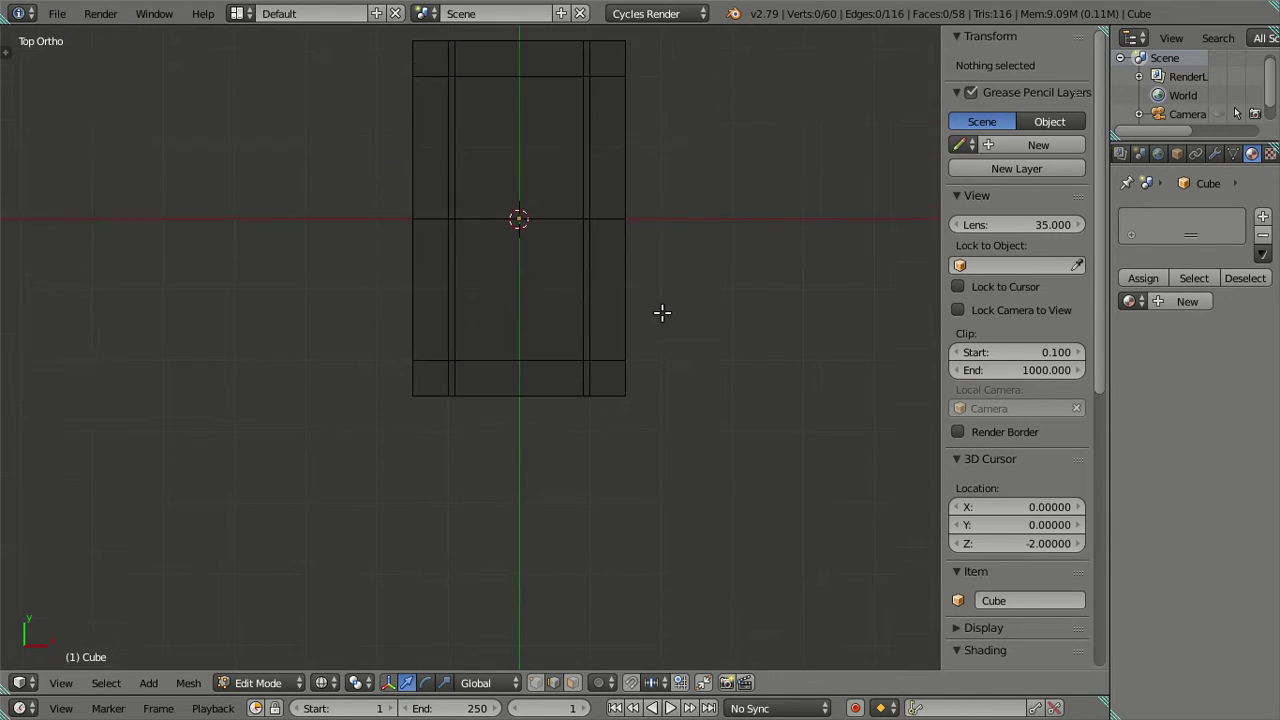
pyautogui.moveTo(662, 313)
pyautogui.keyDown('shift'); pyautogui.mouseDown(button='middle')
pyautogui.moveTo(634, 374)
pyautogui.moveTo(523, 271)
pyautogui.mouseUp(button='middle'); pyautogui.keyUp('shift')
pyautogui.scroll(2, 622, 385)
pyautogui.scroll(3, 563, 275)
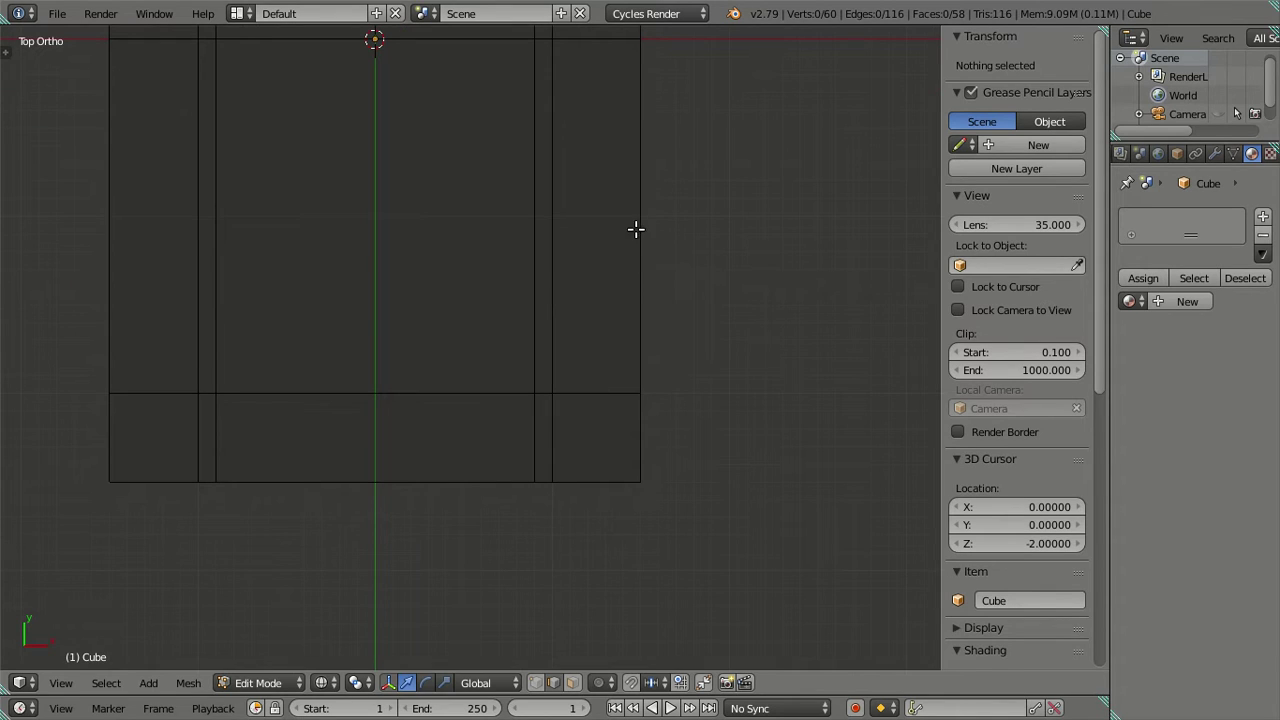
pyautogui.hotkey('ctrl', 'r')
pyautogui.scroll(1, 650, 276)
pyautogui.scroll(1, 652, 276)
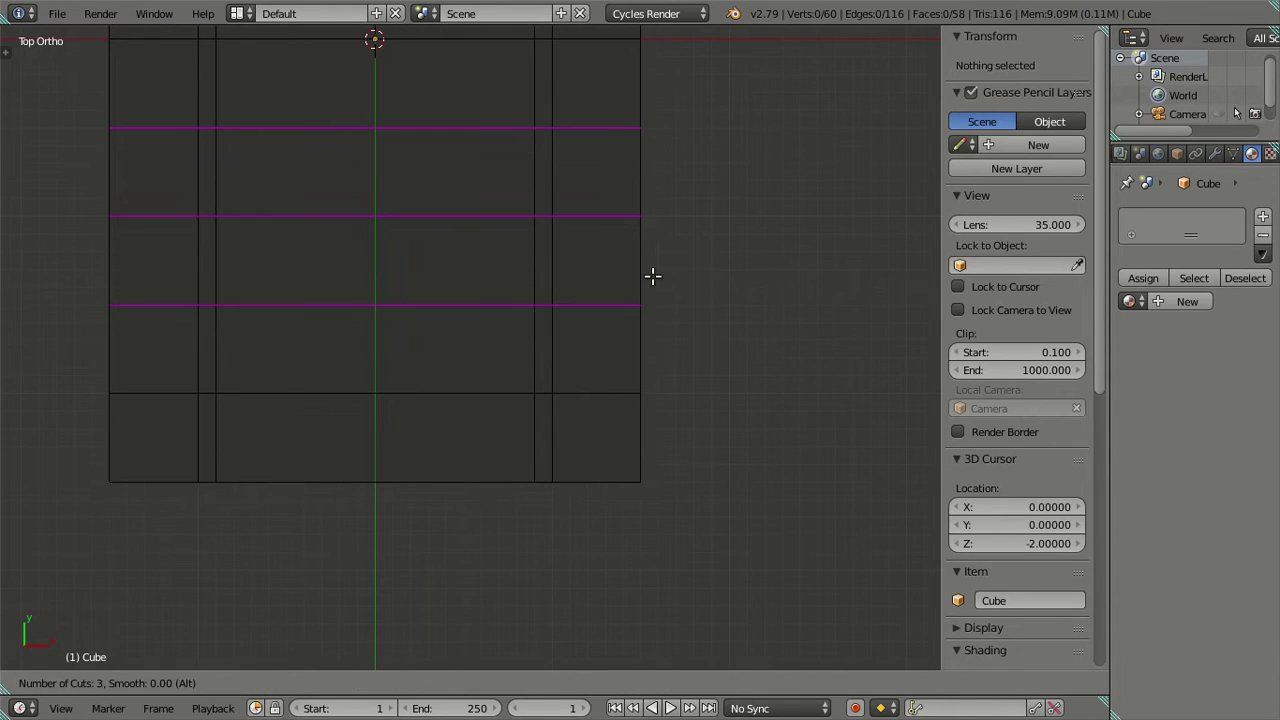
pyautogui.click(652, 276)
pyautogui.rightClick(483, 309)
pyautogui.press('x')
pyautogui.click(590, 305)
pyautogui.scroll(4, 560, 360)
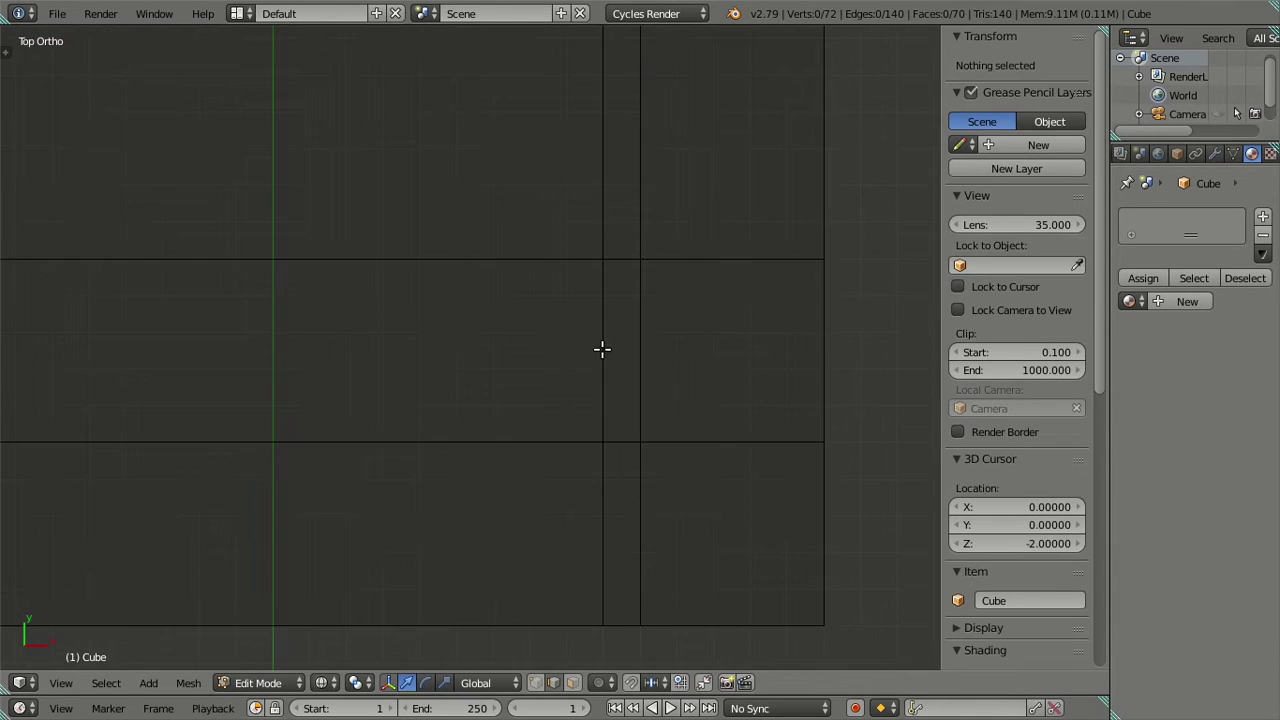
# Make four crosswise loop cuts one spacing higher, then dissolve the four temporary loops.
pyautogui.hotkey('ctrl', 'r')
pyautogui.scroll(1, 636, 342)
pyautogui.scroll(2, 637, 341)
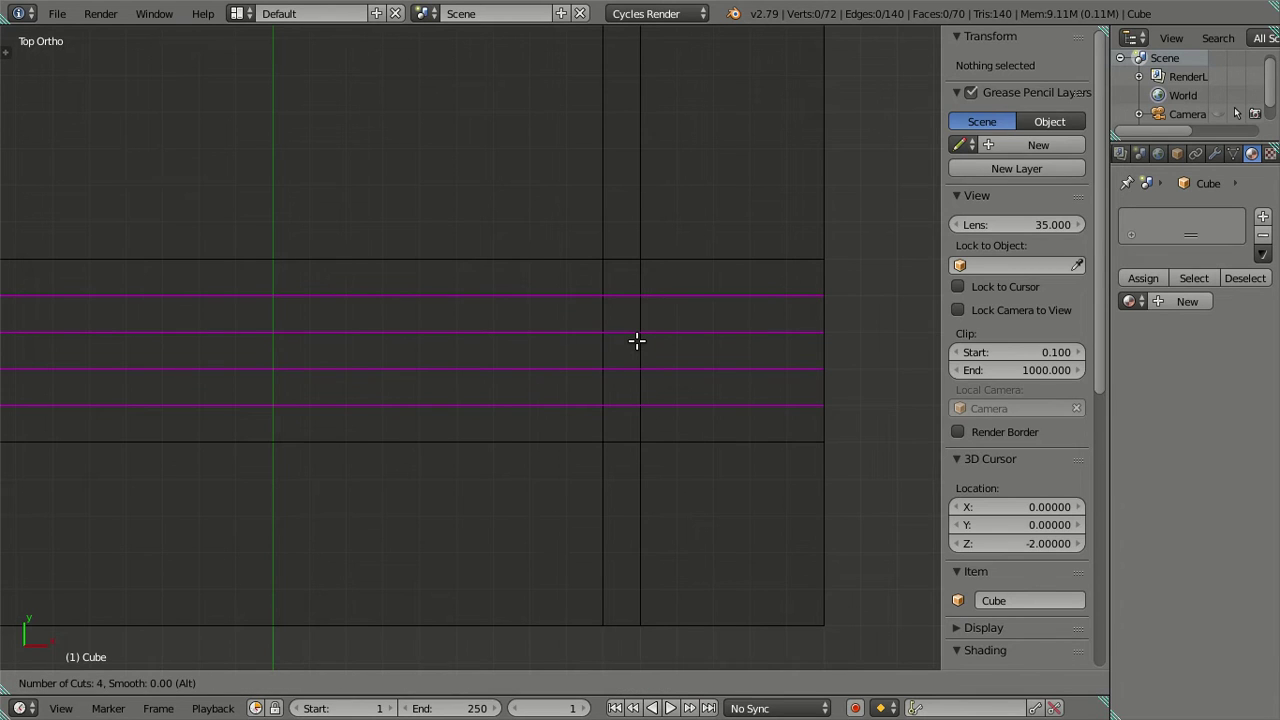
pyautogui.click(637, 341)
pyautogui.click(563, 257)
pyautogui.press('x')
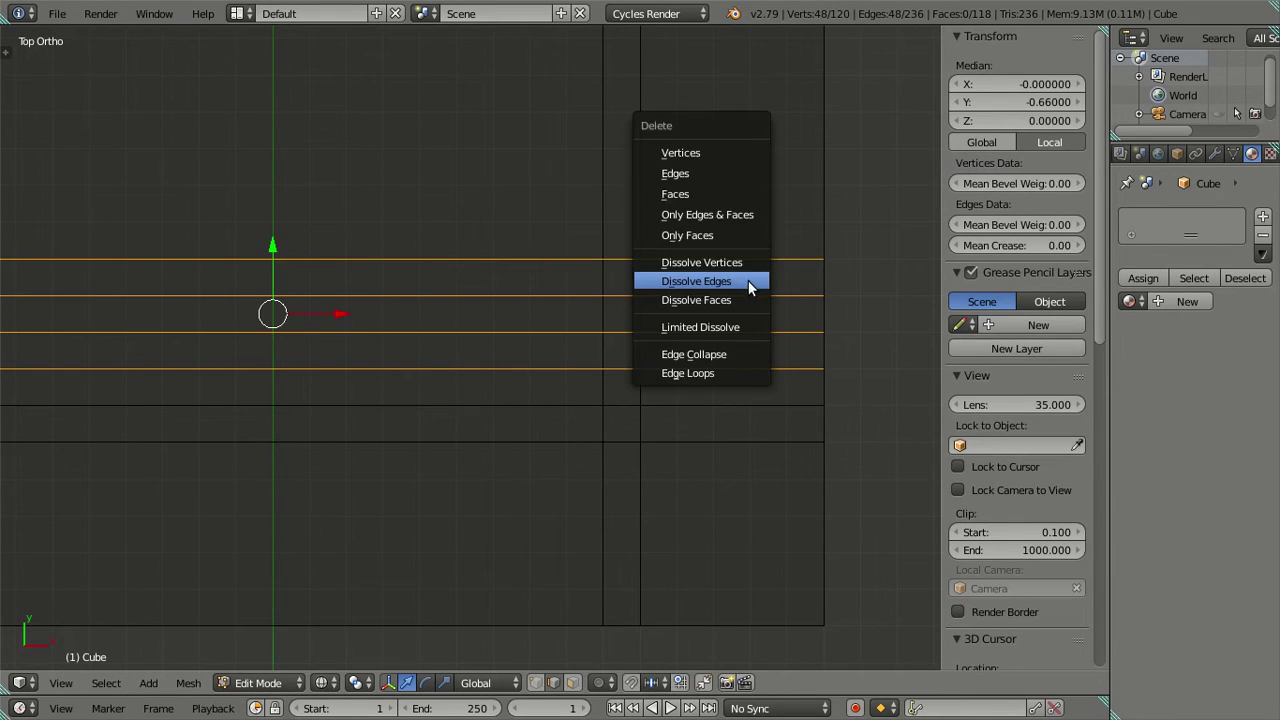
pyautogui.click(748, 287)
pyautogui.scroll(-3, 629, 280)
pyautogui.scroll(-2, 594, 217)
# Cut three crosswise loops near a short end, keeping one and dissolving the rest.
pyautogui.keyDown('shift'); pyautogui.moveTo(594, 217); pyautogui.dragTo(537, 471, button='middle'); pyautogui.keyUp('shift')
pyautogui.scroll(3, 514, 374)
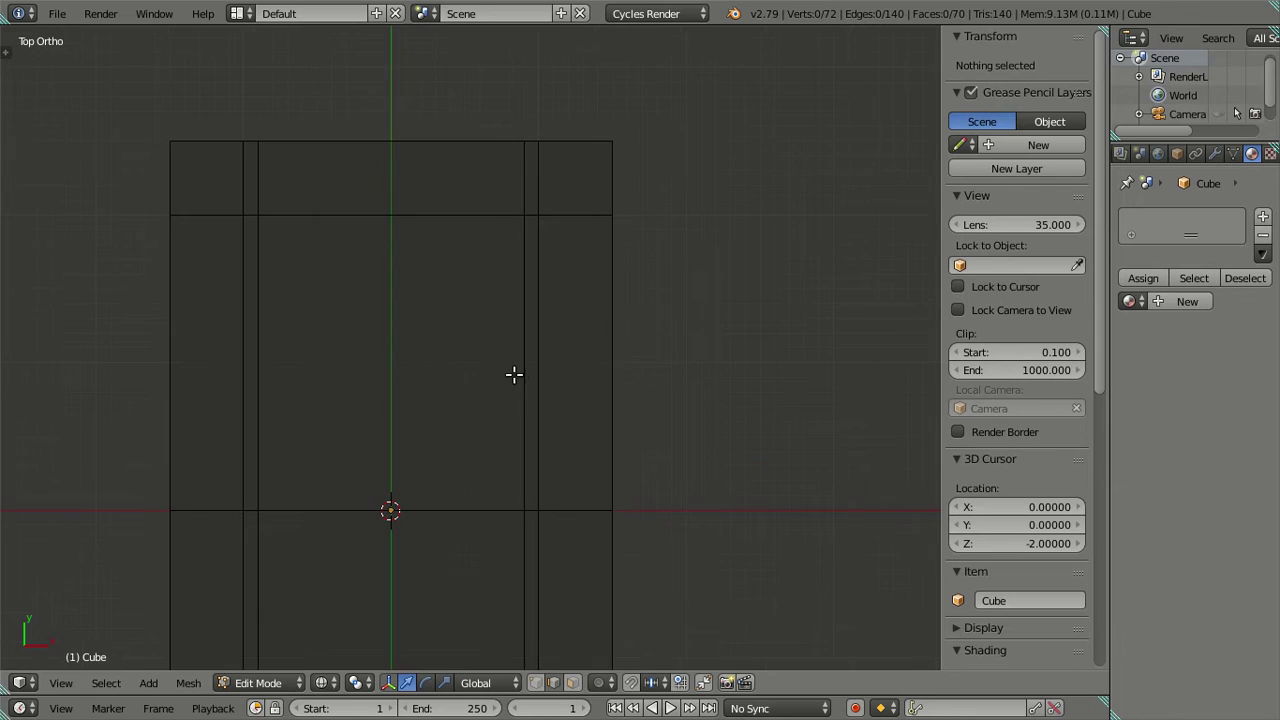
pyautogui.scroll(2, 571, 353)
pyautogui.hotkey('ctrl', 'r')
pyautogui.scroll(1, 643, 371)
pyautogui.scroll(1, 643, 371)
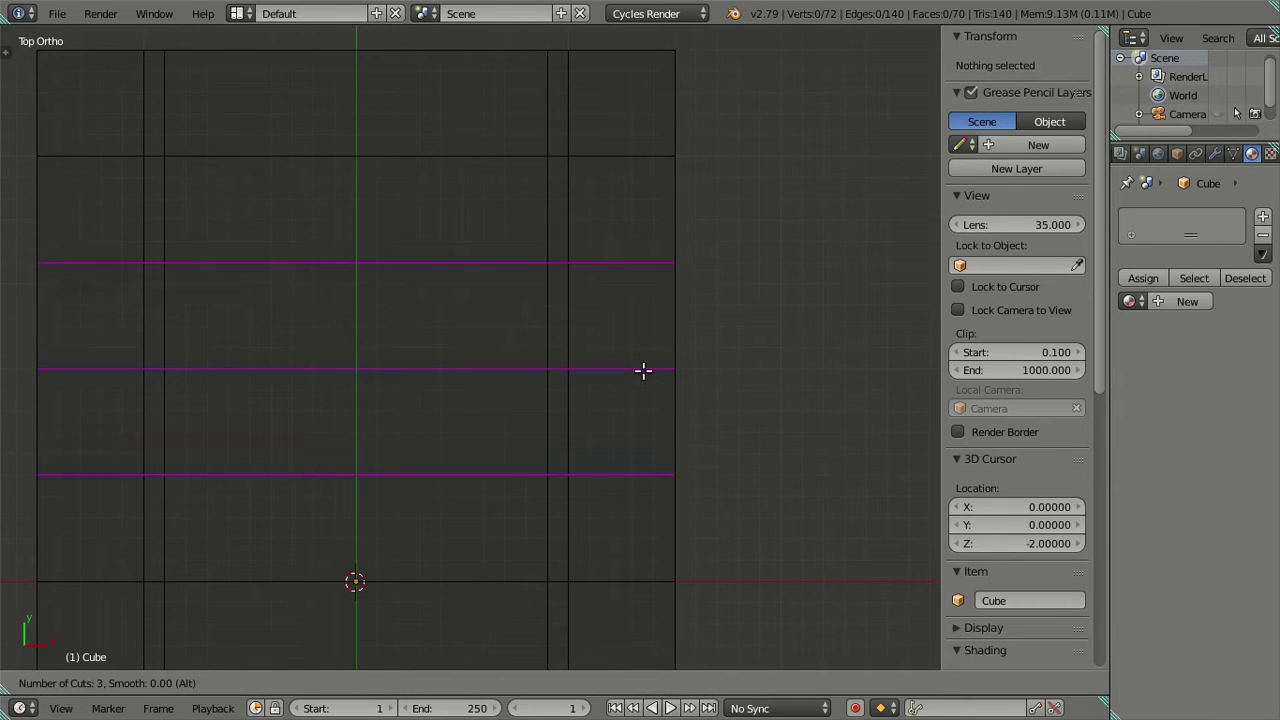
pyautogui.rightClick(643, 371)
pyautogui.scroll(-2, 643, 371)
pyautogui.scroll(-2, 635, 382)
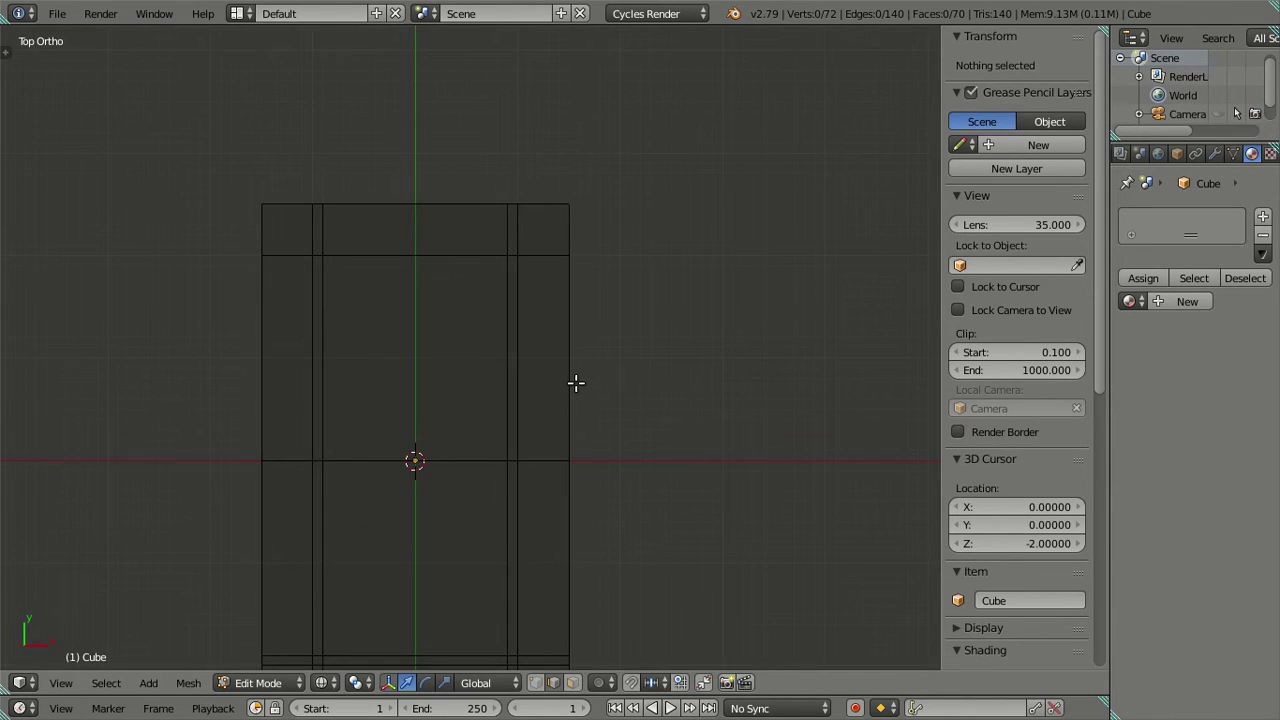
pyautogui.hotkey('ctrl', 'r')
pyautogui.scroll(1, 576, 382)
pyautogui.scroll(1, 576, 382)
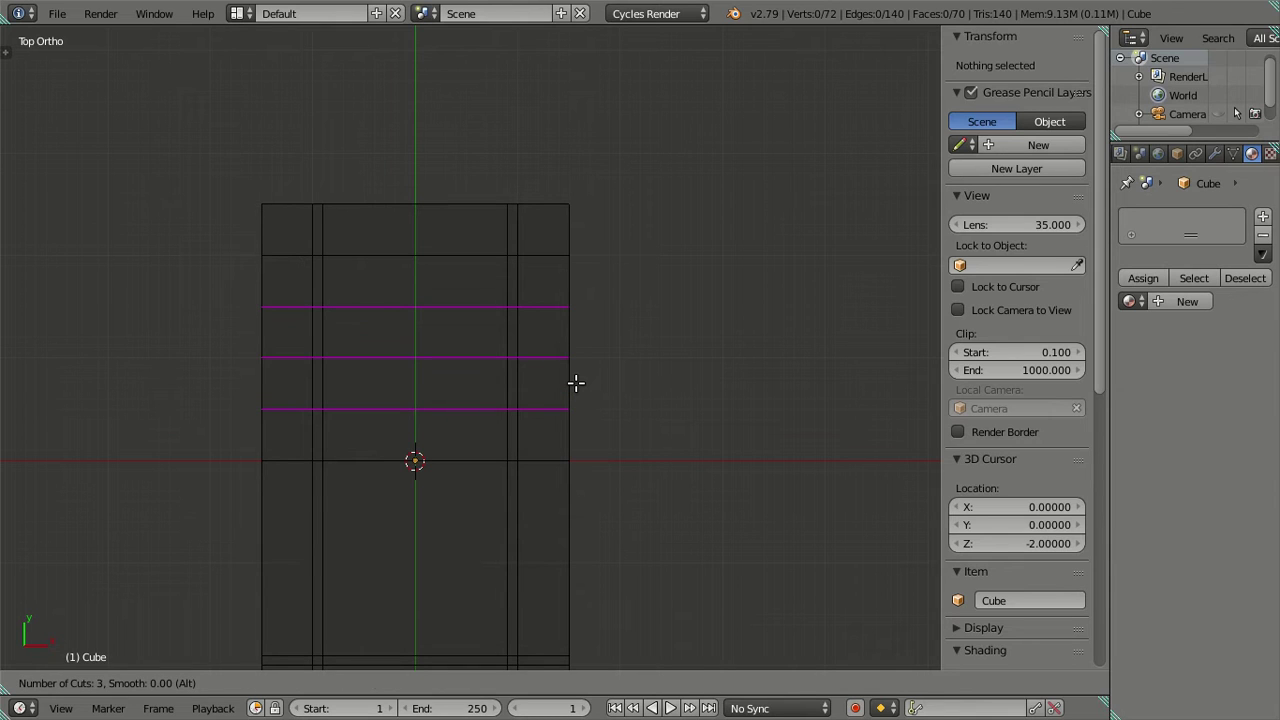
pyautogui.click(576, 382)
pyautogui.rightClick(551, 354)
pyautogui.scroll(3, 551, 354)
pyautogui.keyDown('alt'); pyautogui.keyDown('shift'); pyautogui.rightClick(477, 269); pyautogui.keyUp('shift'); pyautogui.keyUp('alt')
pyautogui.press('x')
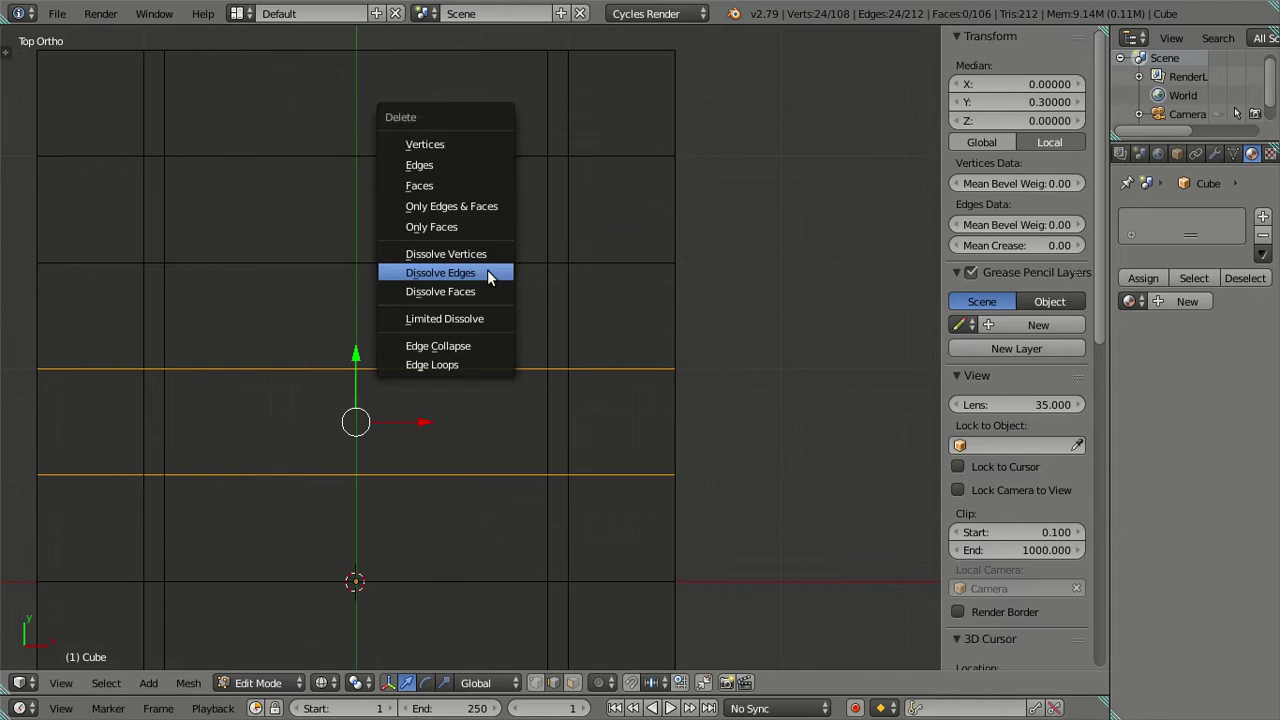
pyautogui.click(470, 271)
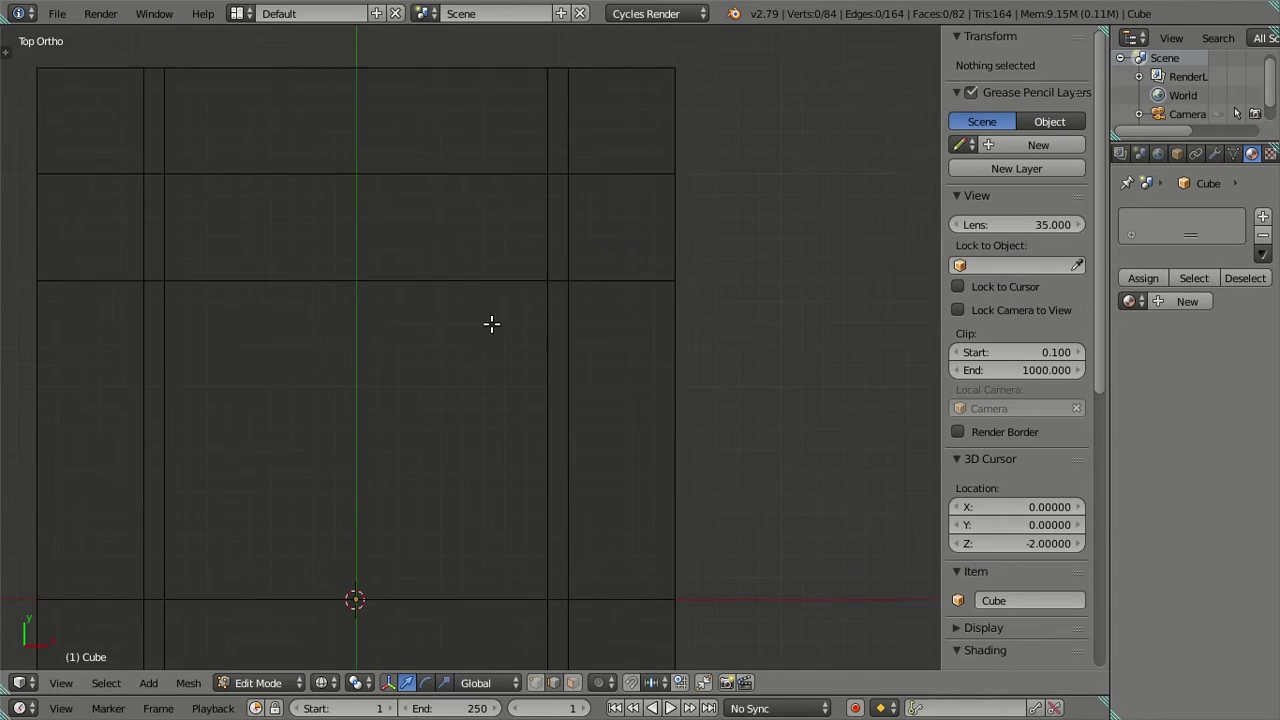
pyautogui.scroll(4, 491, 323)
# Cut another crosswise loop set, then dissolve it and the two leftover crosswise loops.
pyautogui.hotkey('ctrl', 'r')
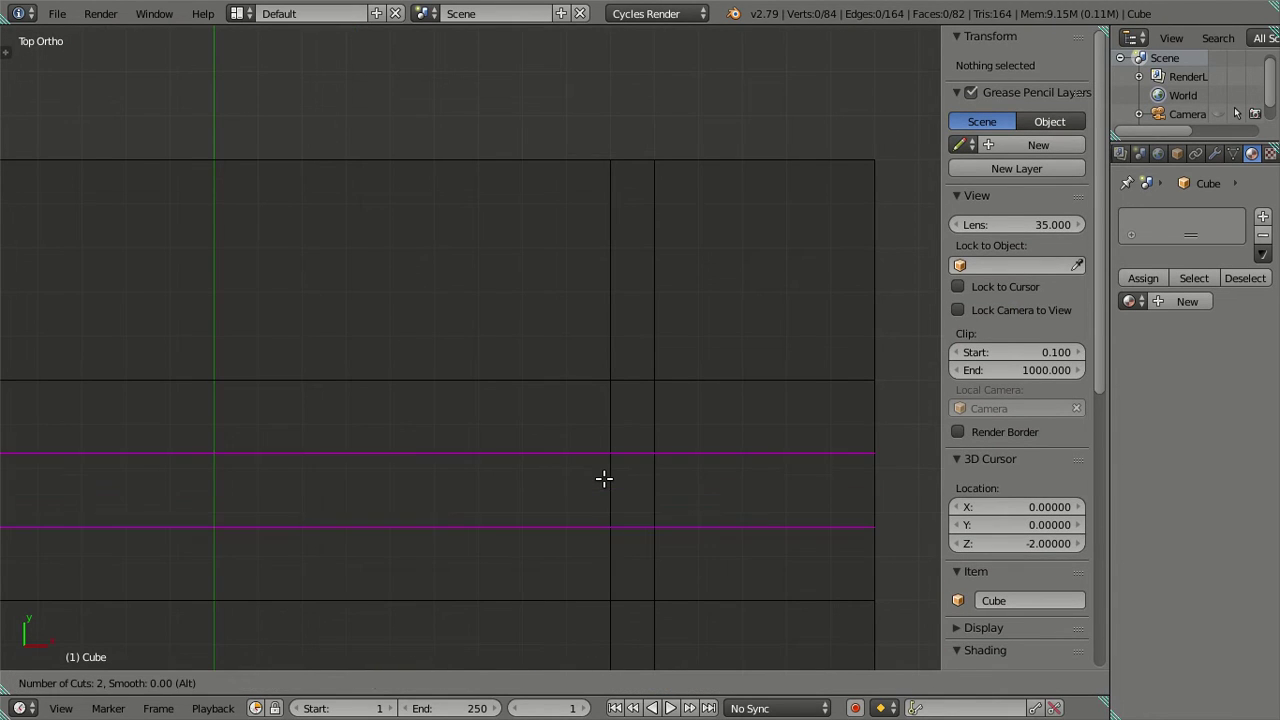
pyautogui.click(603, 478)
pyautogui.press('x')
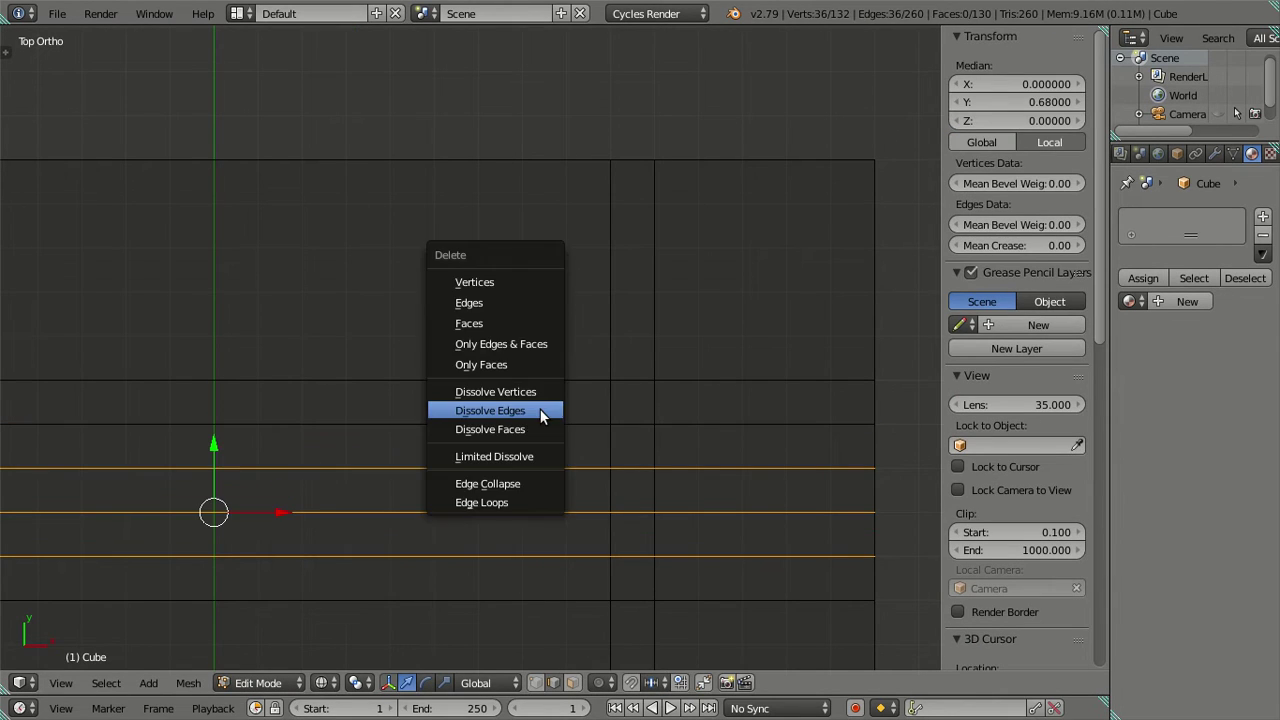
pyautogui.click(544, 410)
pyautogui.scroll(-5, 533, 443)
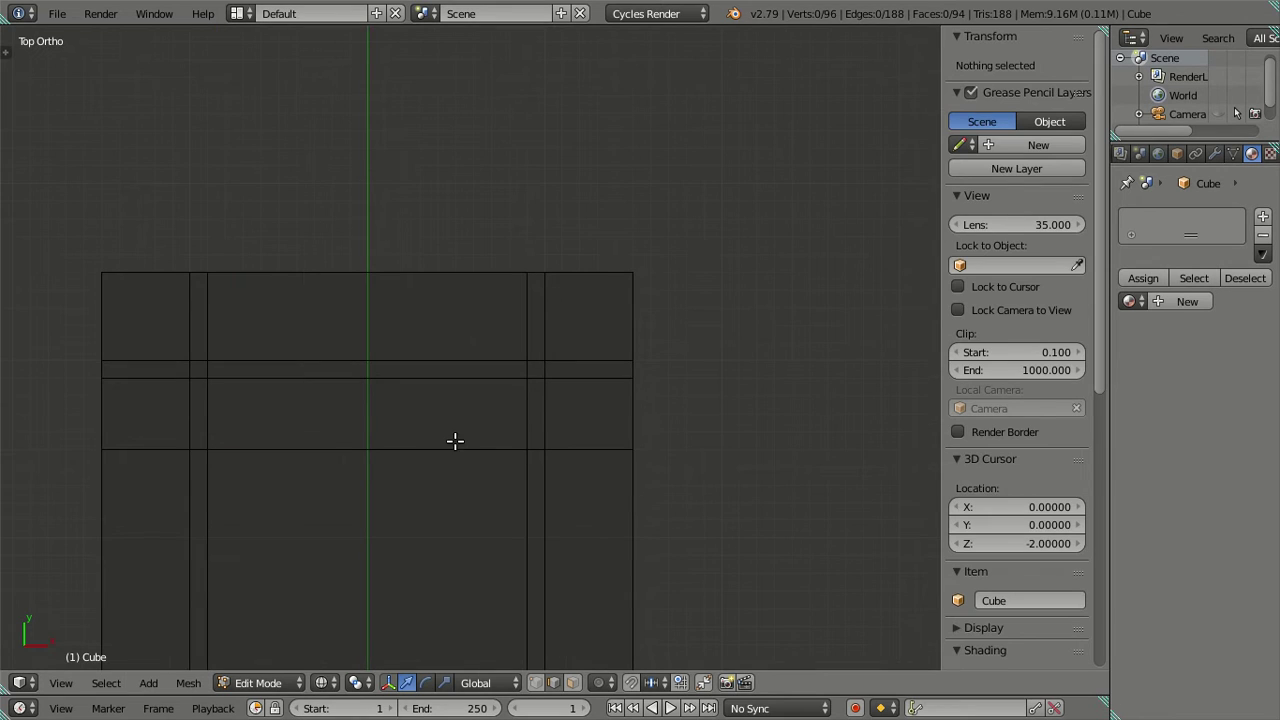
pyautogui.keyDown('alt'); pyautogui.rightClick(455, 441); pyautogui.keyUp('alt')
pyautogui.scroll(-5, 455, 441)
pyautogui.keyDown('alt'); pyautogui.keyDown('shift'); pyautogui.rightClick(455, 465); pyautogui.keyUp('shift'); pyautogui.keyUp('alt')
pyautogui.press('x')
pyautogui.click(470, 488)
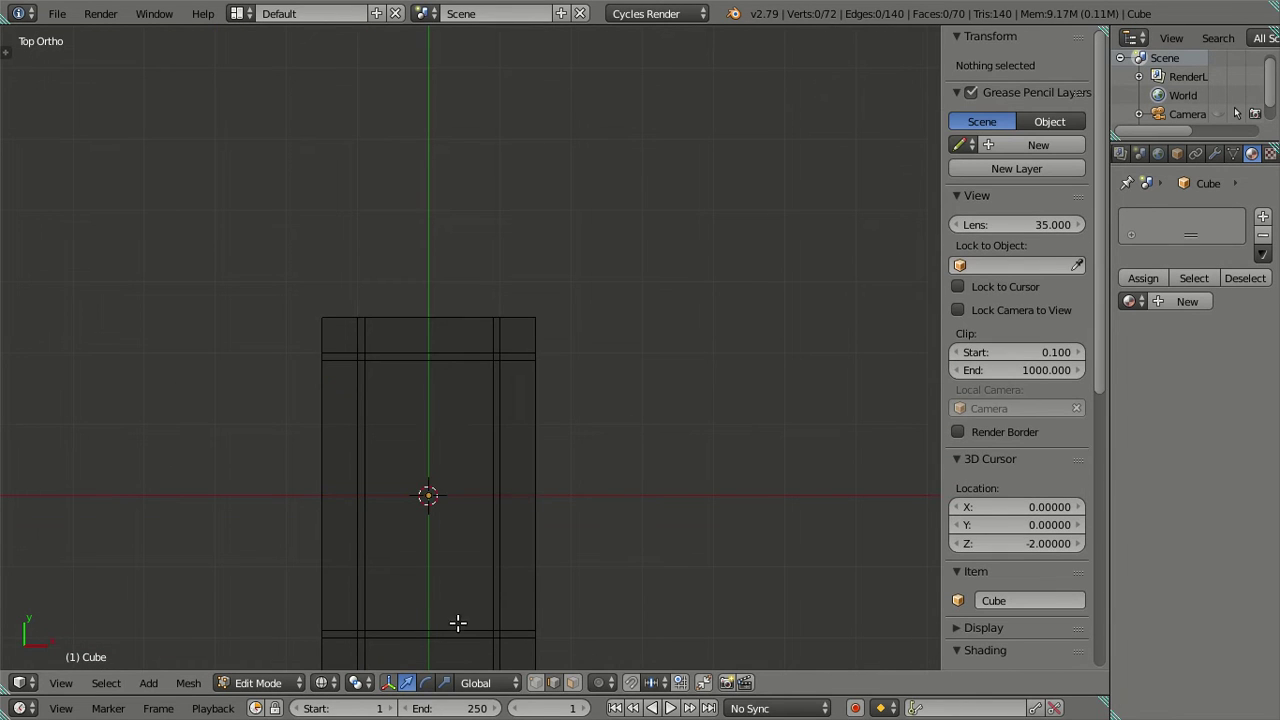
# Switch to solid shading and select the four inner corner squares of the top.
pyautogui.moveTo(457, 623); pyautogui.dragTo(437, 486, button='middle')
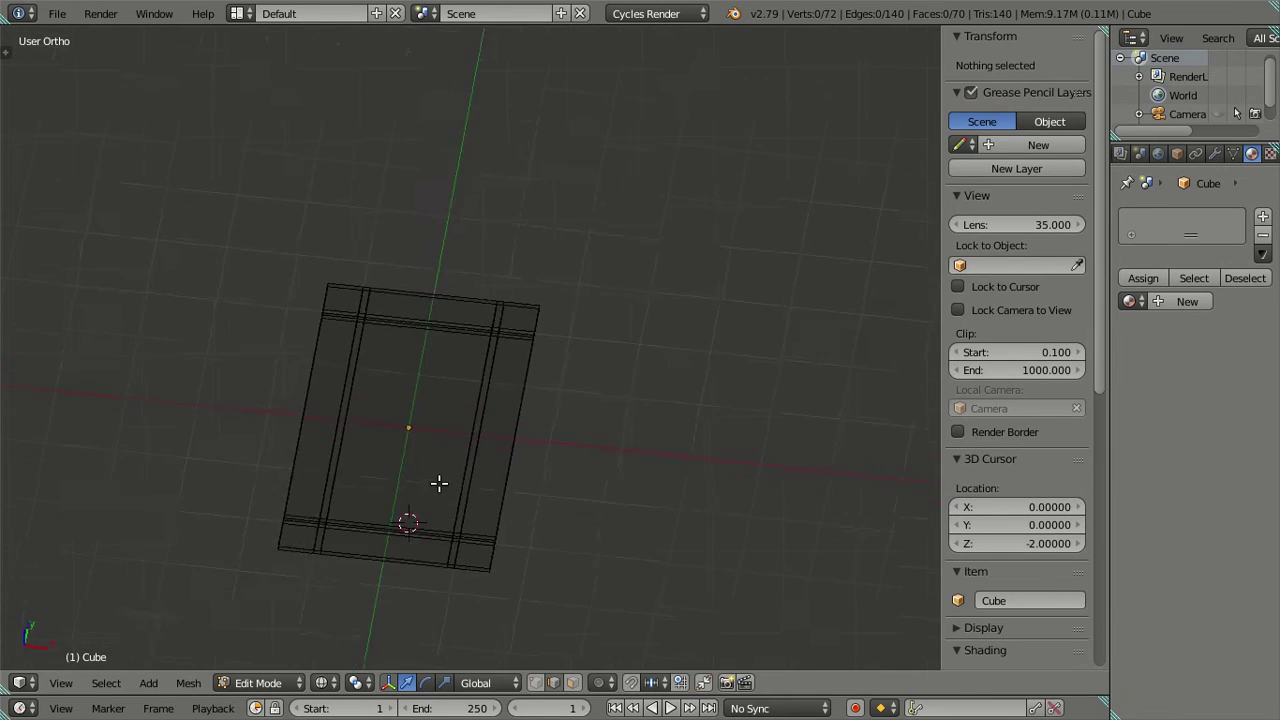
pyautogui.press('z')
pyautogui.scroll(4, 449, 434)
pyautogui.scroll(3, 466, 431)
pyautogui.moveTo(566, 310); pyautogui.dragTo(566, 318, button='middle')
pyautogui.moveTo(600, 409)
pyautogui.mouseDown(button='middle')
pyautogui.moveTo(557, 360)
pyautogui.moveTo(503, 363)
pyautogui.moveTo(543, 400)
pyautogui.moveTo(528, 323)
pyautogui.moveTo(550, 404)
pyautogui.mouseUp(button='middle')
pyautogui.scroll(-4, 557, 350)
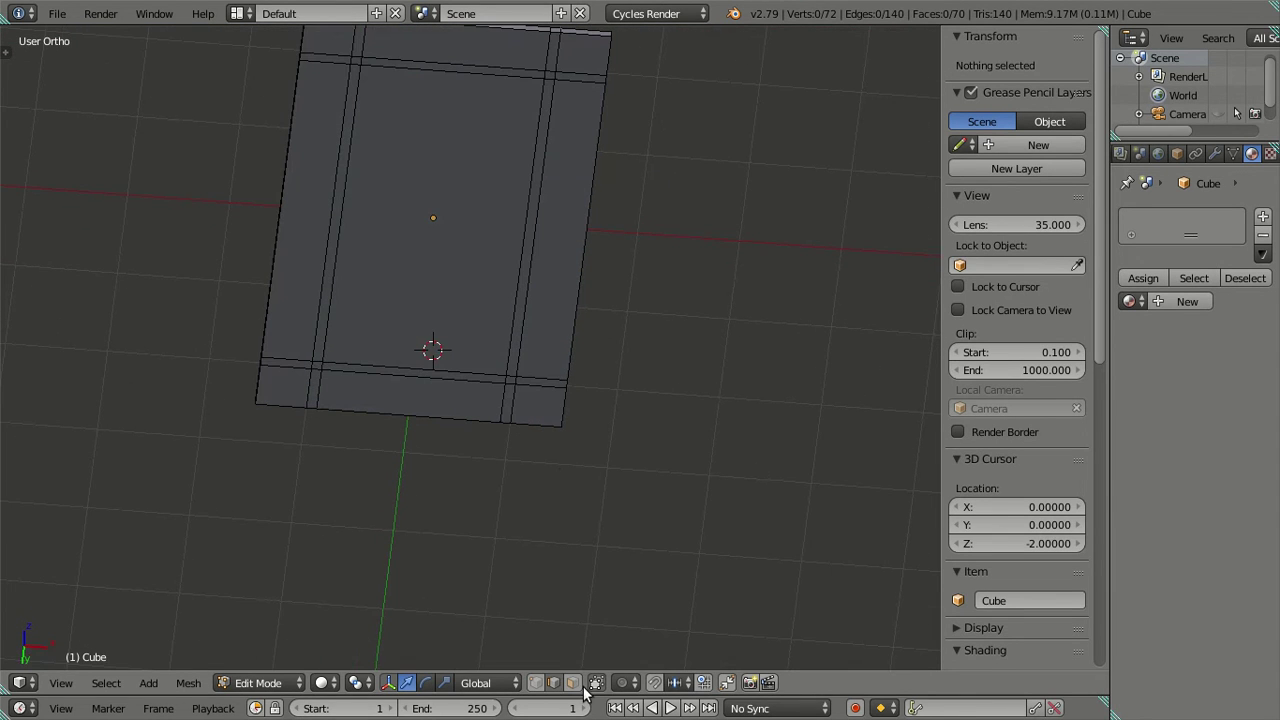
pyautogui.rightClick(511, 378)
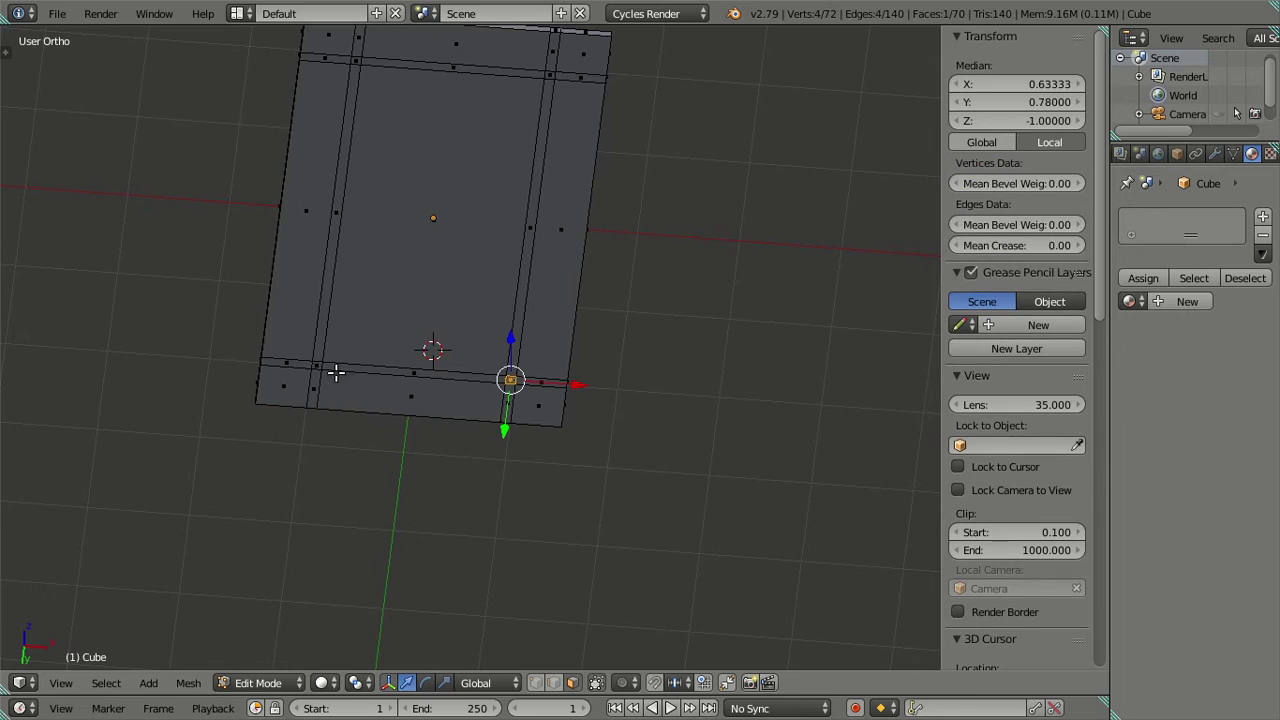
pyautogui.keyDown('shift'); pyautogui.rightClick(314, 363); pyautogui.keyUp('shift')
pyautogui.moveTo(314, 363); pyautogui.dragTo(357, 293, button='middle')
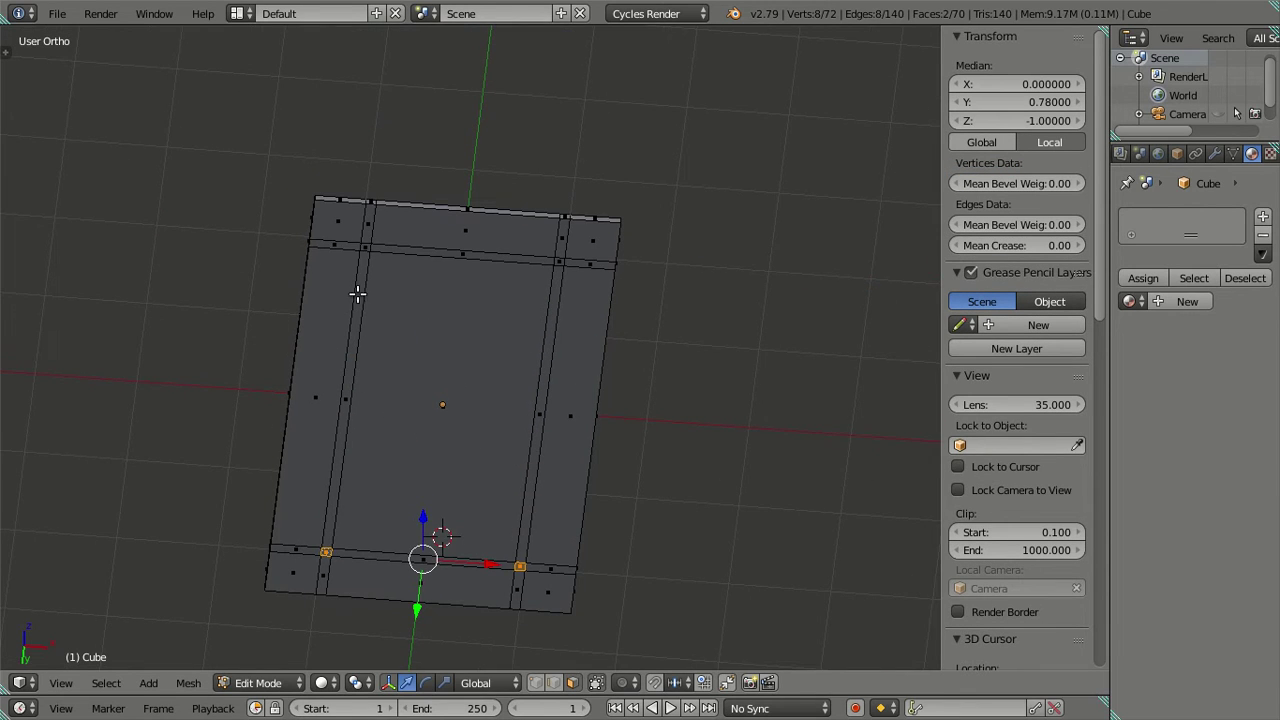
pyautogui.keyDown('shift'); pyautogui.rightClick(366, 247); pyautogui.keyUp('shift')
pyautogui.keyDown('shift'); pyautogui.rightClick(558, 262); pyautogui.keyUp('shift')
# Extrude the four corner squares and snap them down to the 3D cursor as legs.
pyautogui.press('e')
pyautogui.rightClick(707, 398)
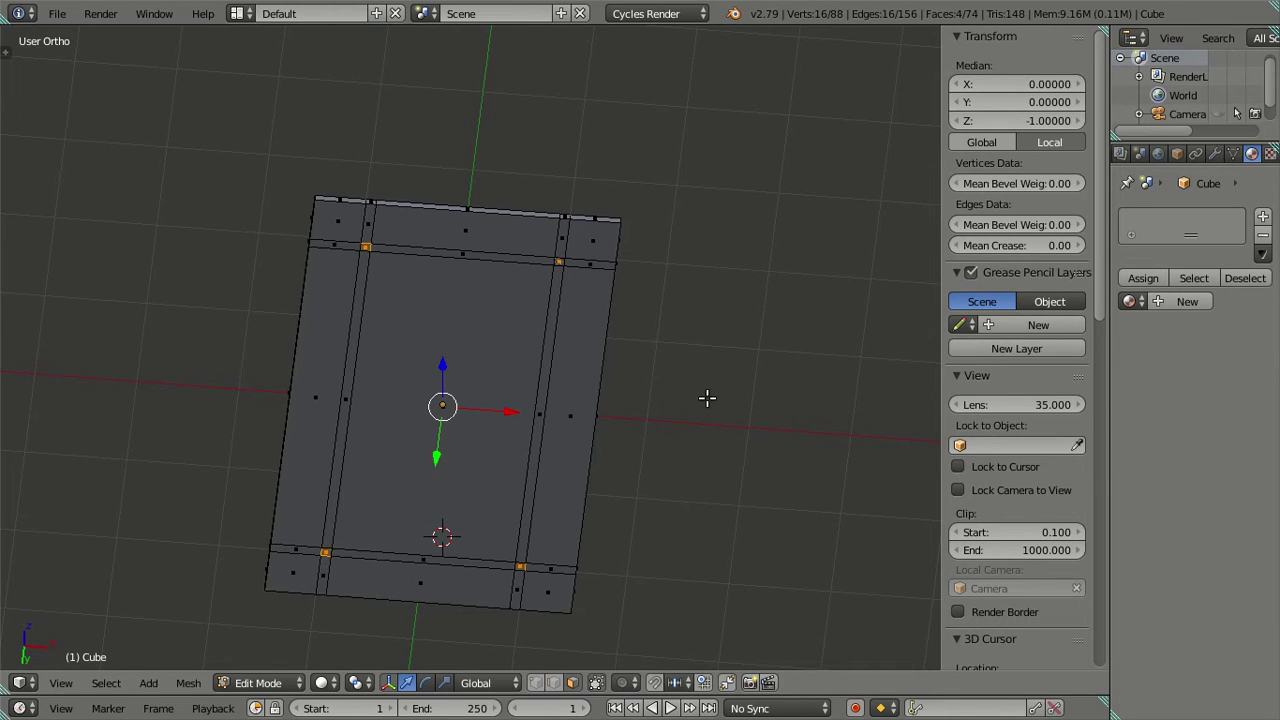
pyautogui.press('e')
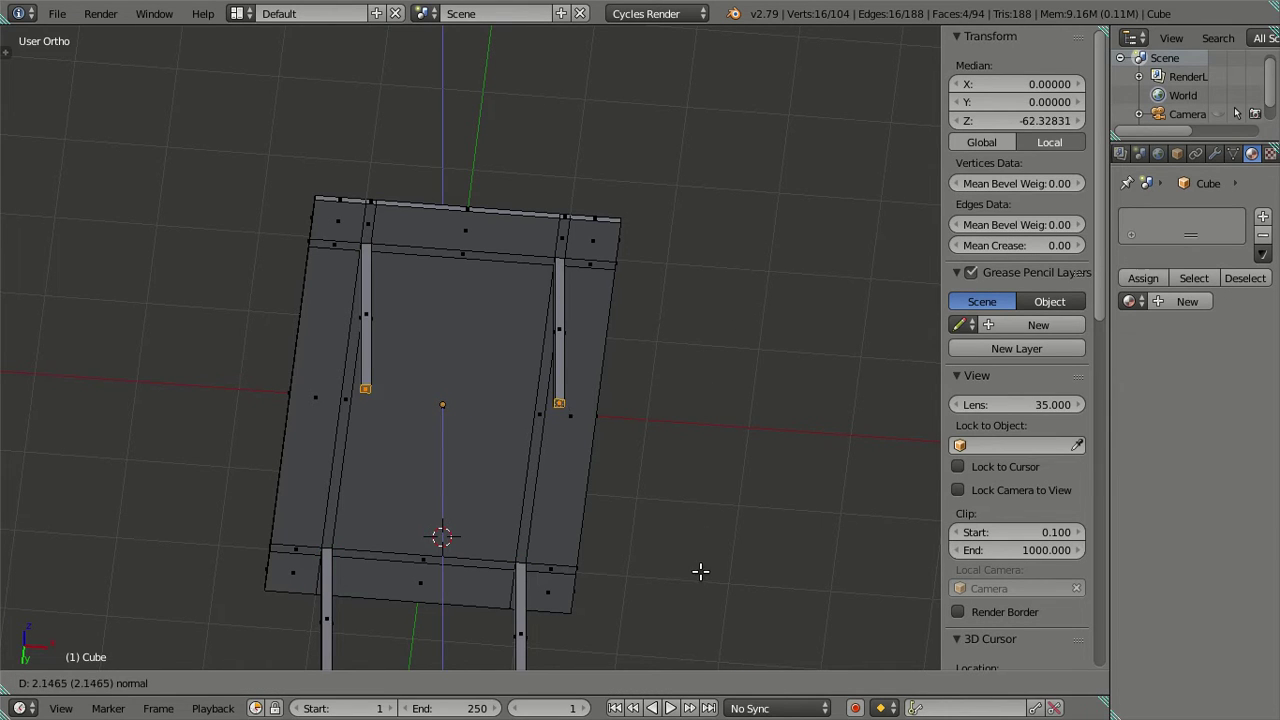
pyautogui.rightClick(700, 571)
pyautogui.hotkey('shift', 's')
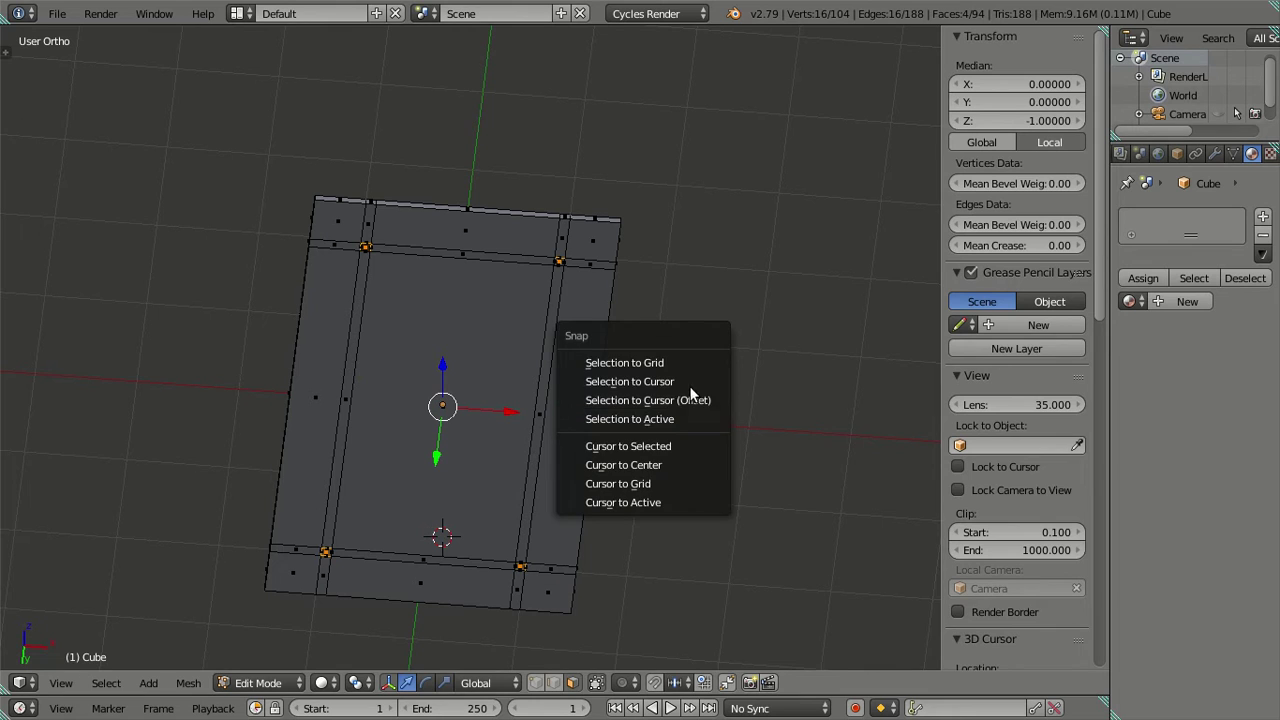
pyautogui.click(690, 400)
# Check the legs in front view, deselect all and switch to wireframe display.
pyautogui.moveTo(634, 420)
pyautogui.mouseDown(button='middle')
pyautogui.moveTo(504, 509)
pyautogui.moveTo(534, 349)
pyautogui.mouseUp(button='middle')
pyautogui.press('KP_1')
pyautogui.scroll(5, 523, 380)
pyautogui.scroll(5, 523, 383)
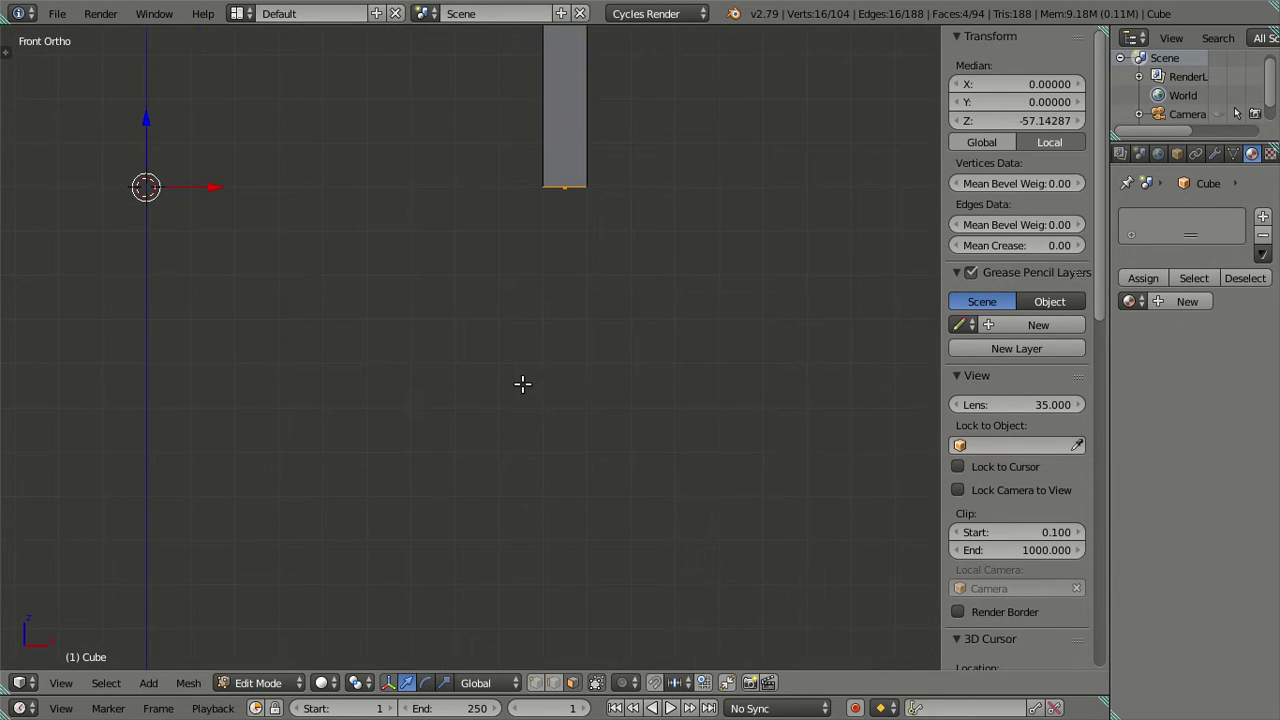
pyautogui.press('a')
pyautogui.scroll(-5, 517, 380)
pyautogui.press('z')
pyautogui.scroll(-3, 517, 363)
pyautogui.moveTo(517, 363)
pyautogui.mouseDown(button='middle')
pyautogui.moveTo(406, 266)
pyautogui.moveTo(516, 652)
pyautogui.mouseUp(button='middle')
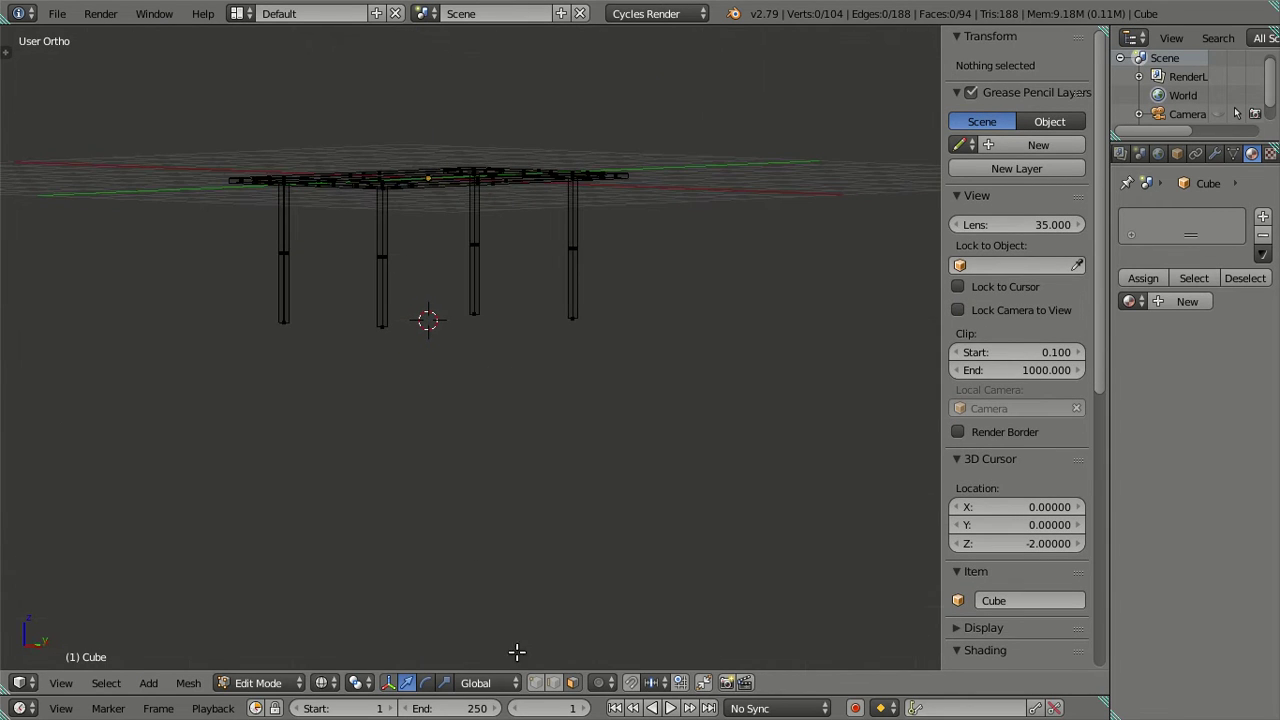
# In solid front view, add a centred horizontal loop to the right and left legs.
pyautogui.press('z')
pyautogui.moveTo(486, 409)
pyautogui.mouseDown(button='middle')
pyautogui.moveTo(443, 392)
pyautogui.moveTo(552, 420)
pyautogui.moveTo(669, 409)
pyautogui.moveTo(700, 386)
pyautogui.moveTo(666, 426)
pyautogui.mouseUp(button='middle')
pyautogui.press('KP_1')
pyautogui.scroll(1, 553, 440)
pyautogui.scroll(4, 545, 400)
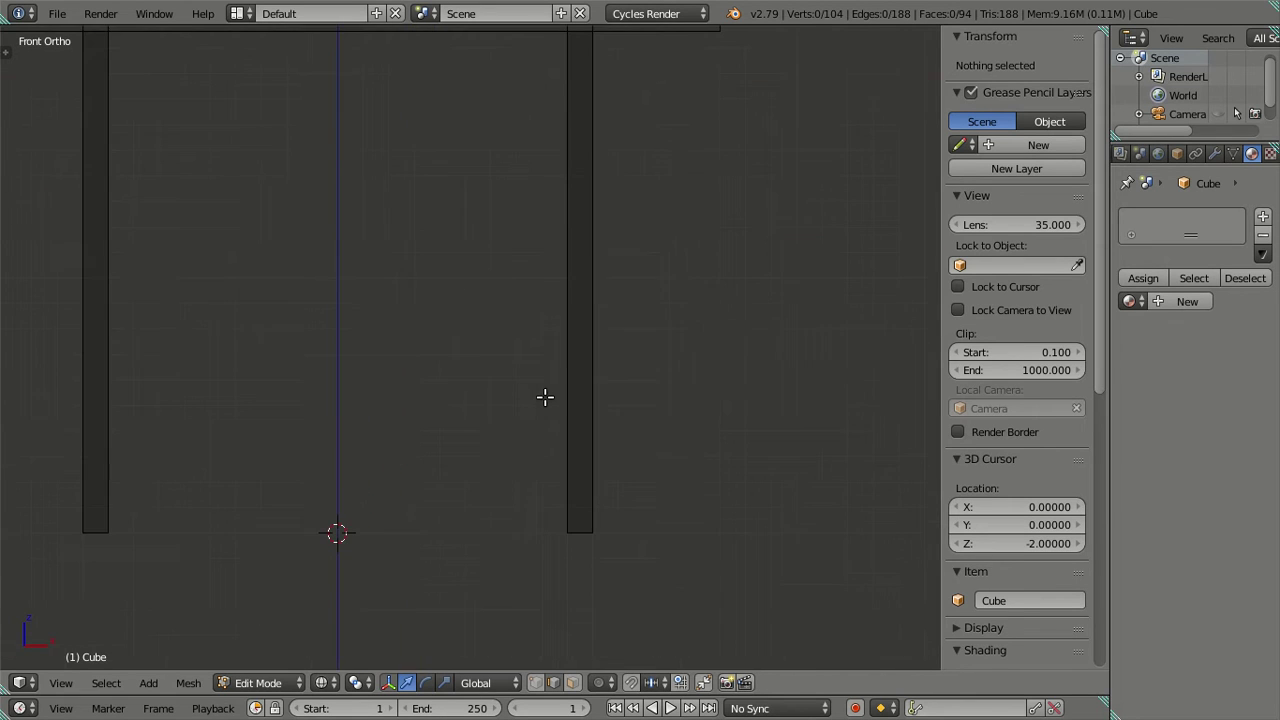
pyautogui.scroll(-4, 566, 372)
pyautogui.keyDown('shift'); pyautogui.moveTo(566, 371); pyautogui.dragTo(511, 391, button='middle'); pyautogui.keyUp('shift')
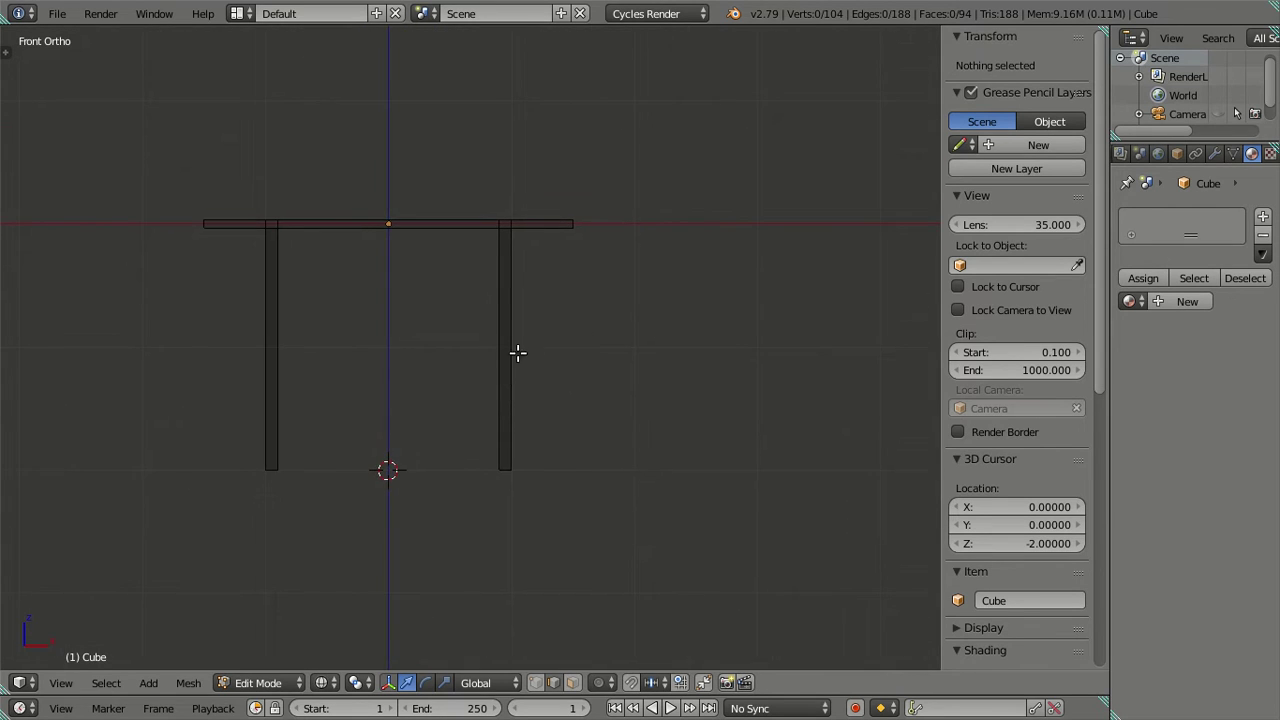
pyautogui.hotkey('ctrl', 'r')
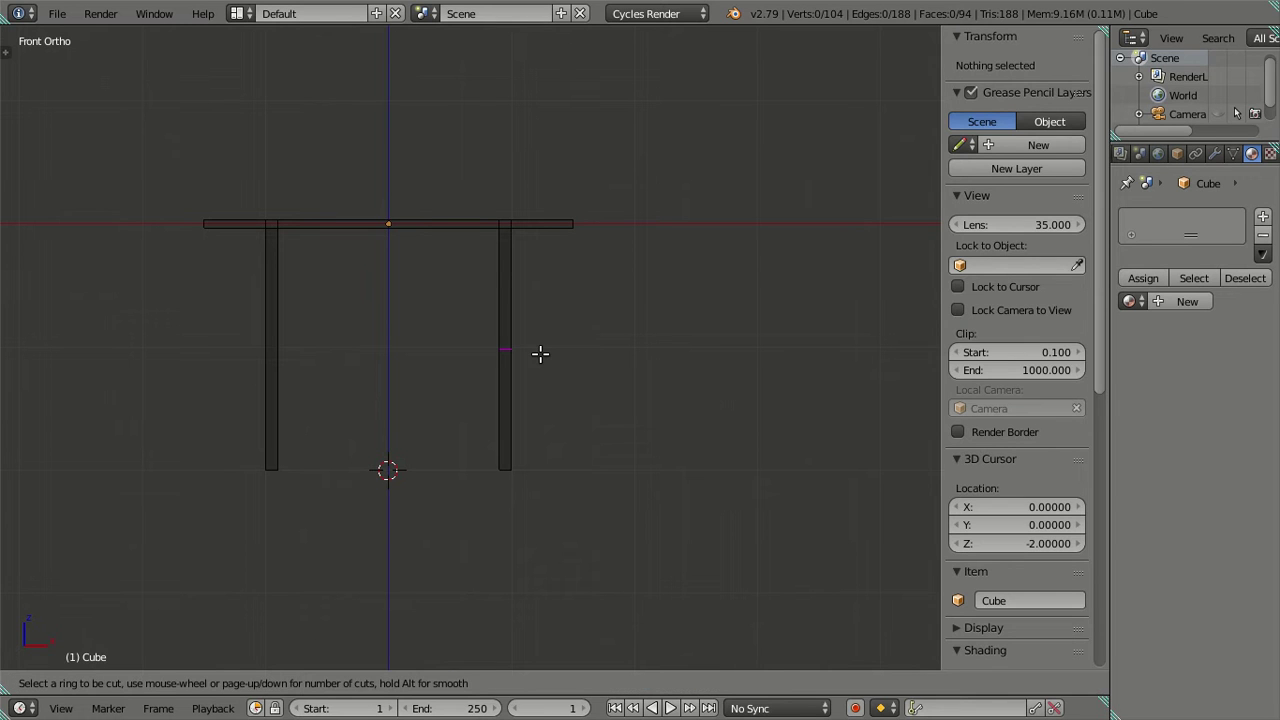
pyautogui.click(546, 357)
pyautogui.rightClick(546, 357)
pyautogui.hotkey('ctrl', 'r')
pyautogui.click(383, 349)
pyautogui.rightClick(383, 349)
# Add centred loops to the remaining left and middle-right legs, then deselect everything.
pyautogui.moveTo(580, 451); pyautogui.dragTo(550, 445, button='middle')
pyautogui.hotkey('ctrl', 'r')
pyautogui.click(233, 343)
pyautogui.rightClick(233, 343)
pyautogui.hotkey('ctrl', 'r')
pyautogui.click(468, 358)
pyautogui.rightClick(468, 358)
pyautogui.press('KP_1')
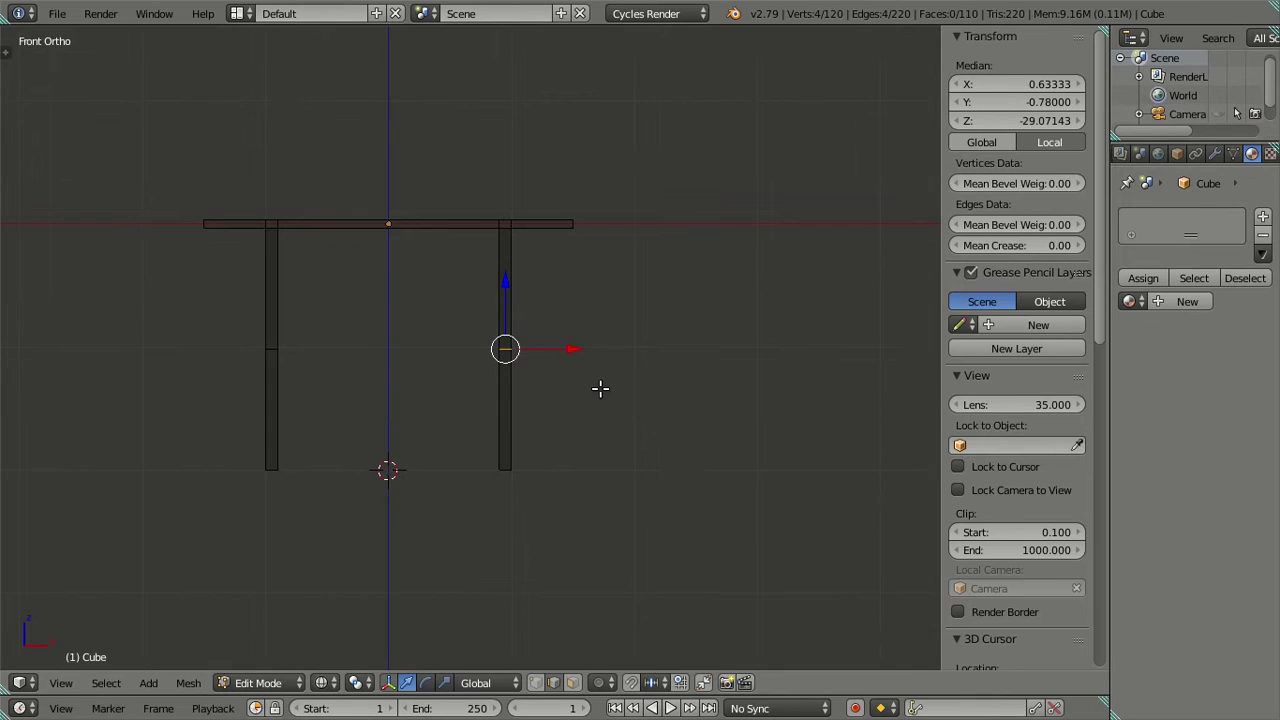
pyautogui.scroll(2, 560, 395)
pyautogui.press('a')
# Cut a pair of evenly spaced loops into the right and left legs.
pyautogui.hotkey('ctrl', 'r')
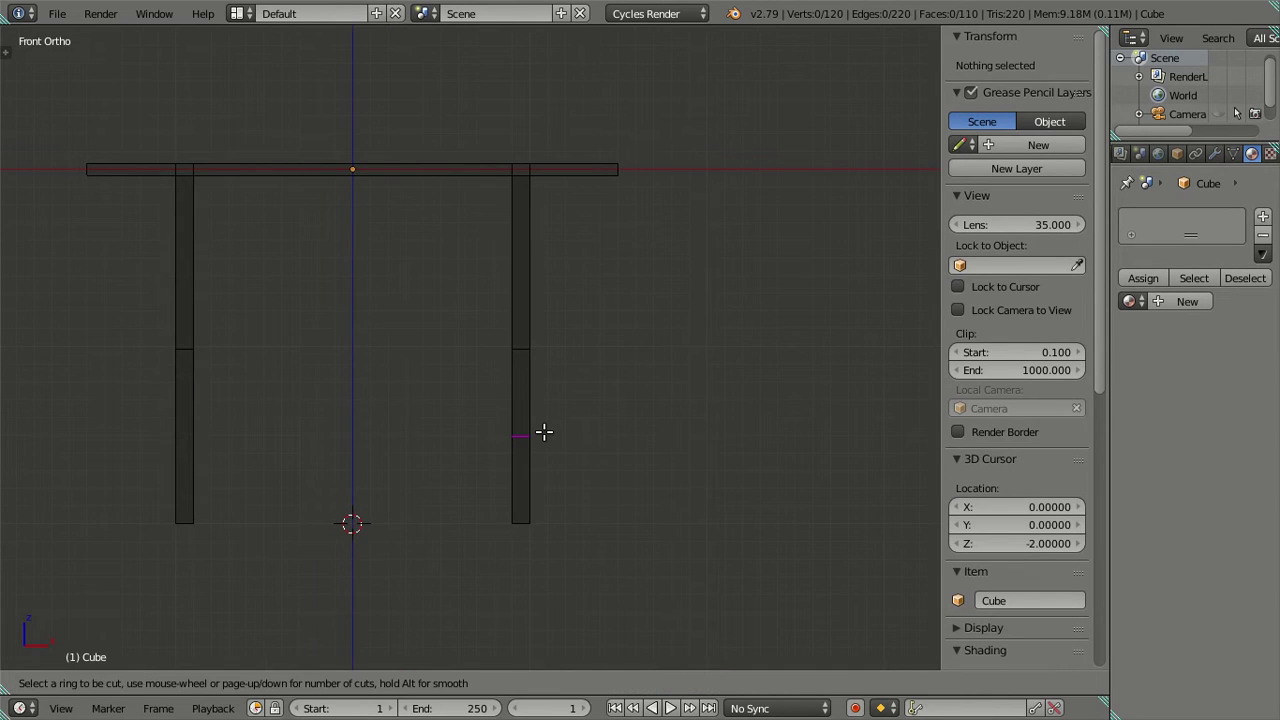
pyautogui.scroll(1, 543, 431)
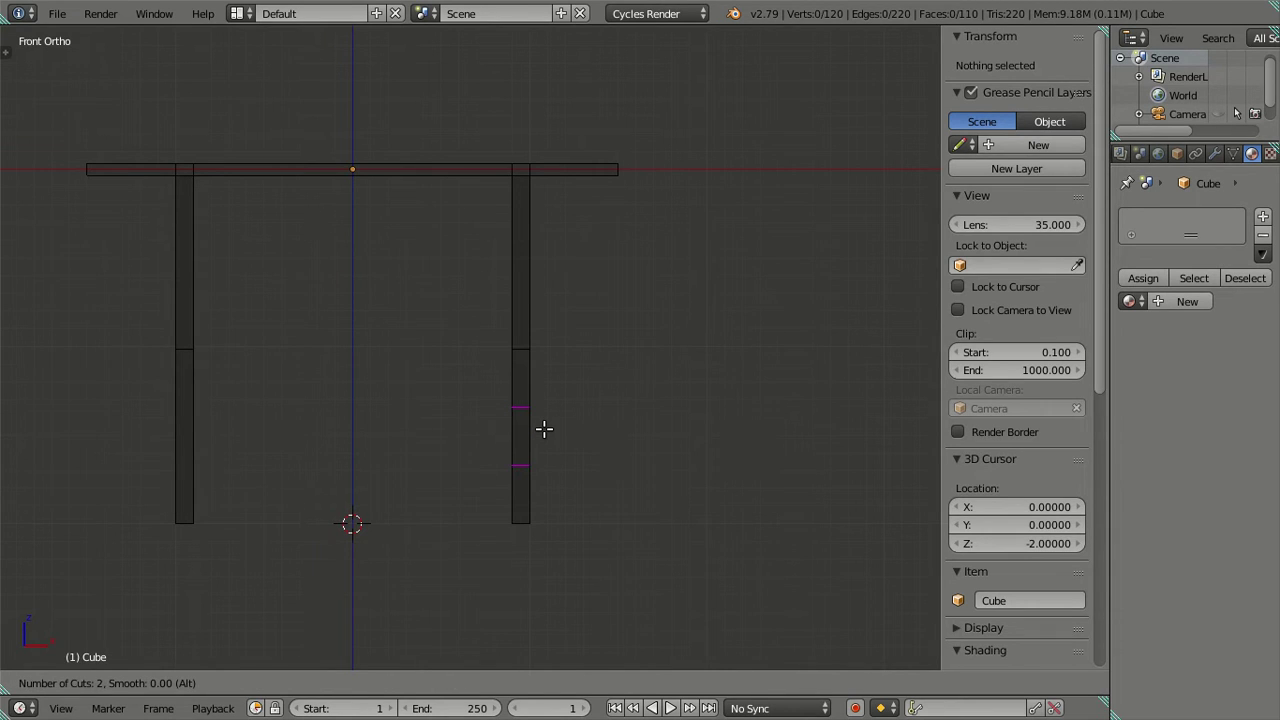
pyautogui.click(543, 429)
pyautogui.rightClick(543, 429)
pyautogui.hotkey('ctrl', 'r')
pyautogui.click(208, 440)
pyautogui.rightClick(208, 440)
pyautogui.moveTo(209, 440)
pyautogui.mouseDown(button='middle')
pyautogui.moveTo(431, 466)
pyautogui.moveTo(399, 457)
pyautogui.mouseUp(button='middle')
# Add one more centred loop to the left and middle legs, returning to front view.
pyautogui.hotkey('ctrl', 'r')
pyautogui.rightClick(130, 421)
pyautogui.hotkey('ctrl', 'r')
pyautogui.click(130, 421)
pyautogui.rightClick(130, 421)
pyautogui.hotkey('ctrl', 'r')
pyautogui.click(420, 404)
pyautogui.rightClick(430, 404)
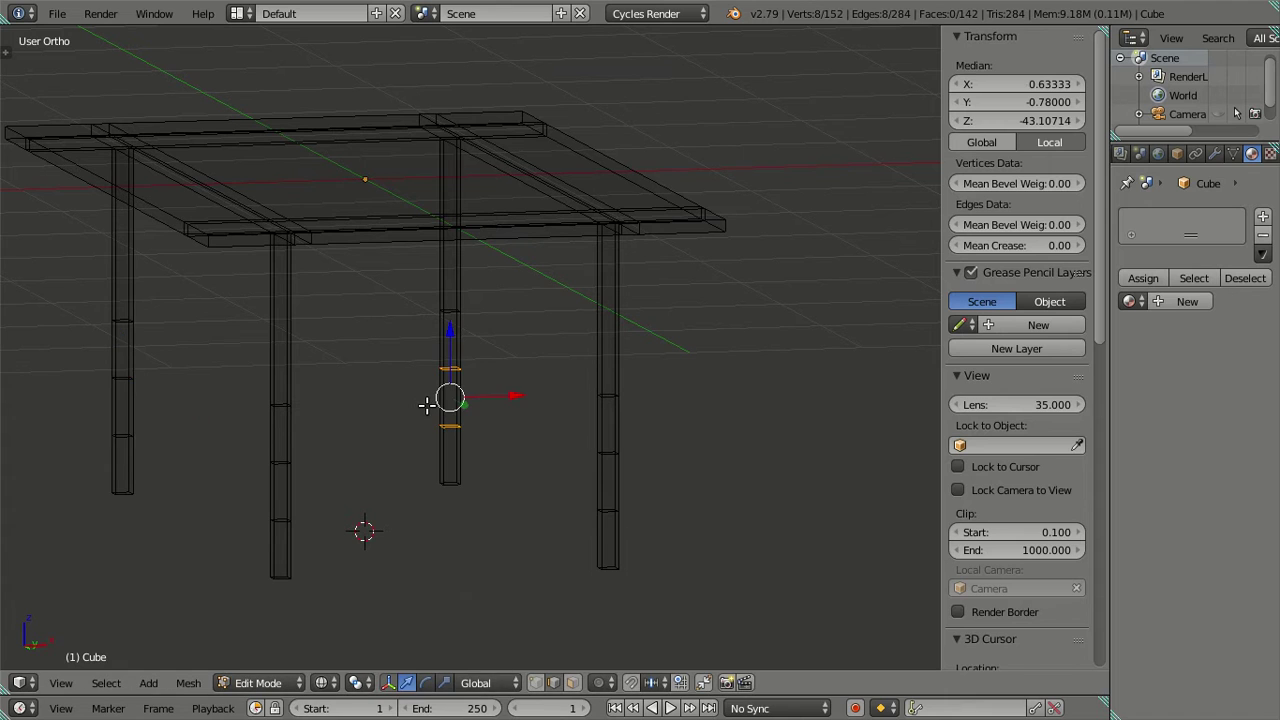
pyautogui.press('KP_1')
pyautogui.scroll(2, 567, 449)
# Deselect everything and zoom in around the legs to inspect their loop cuts.
pyautogui.press('a')
pyautogui.keyDown('shift'); pyautogui.moveTo(560, 491); pyautogui.dragTo(528, 354, button='middle'); pyautogui.keyUp('shift')
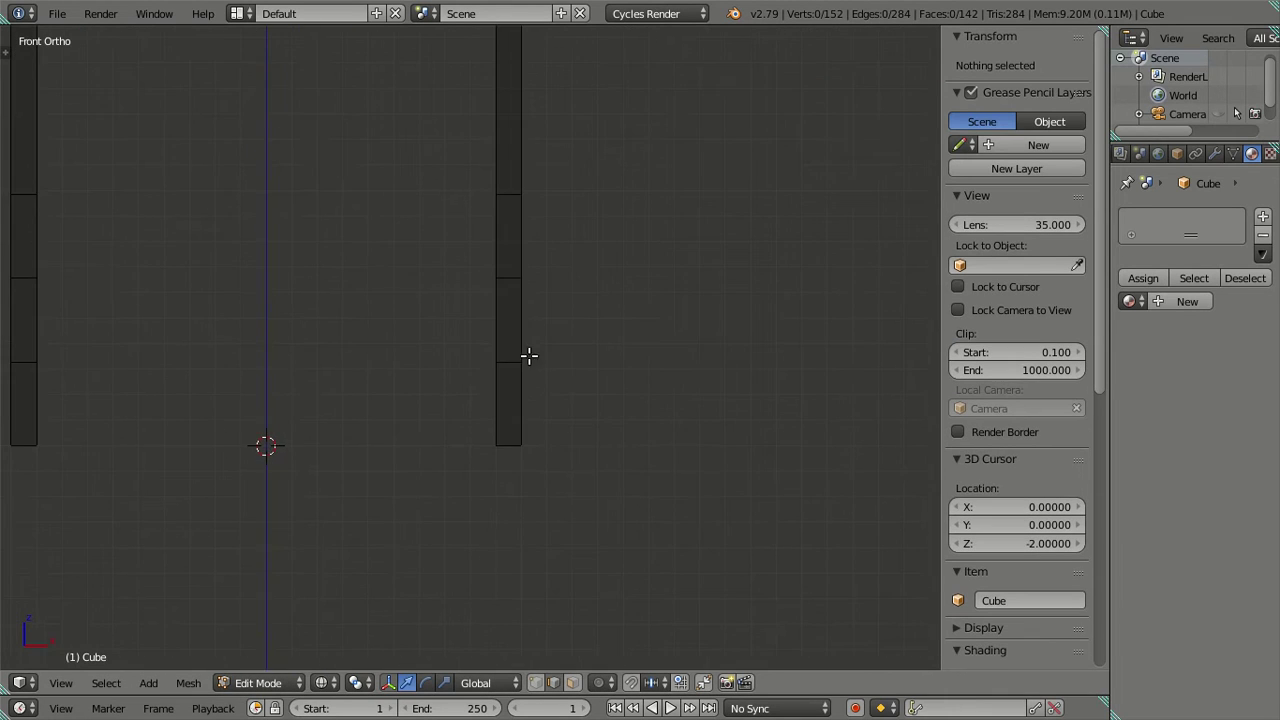
pyautogui.scroll(1, 531, 366)
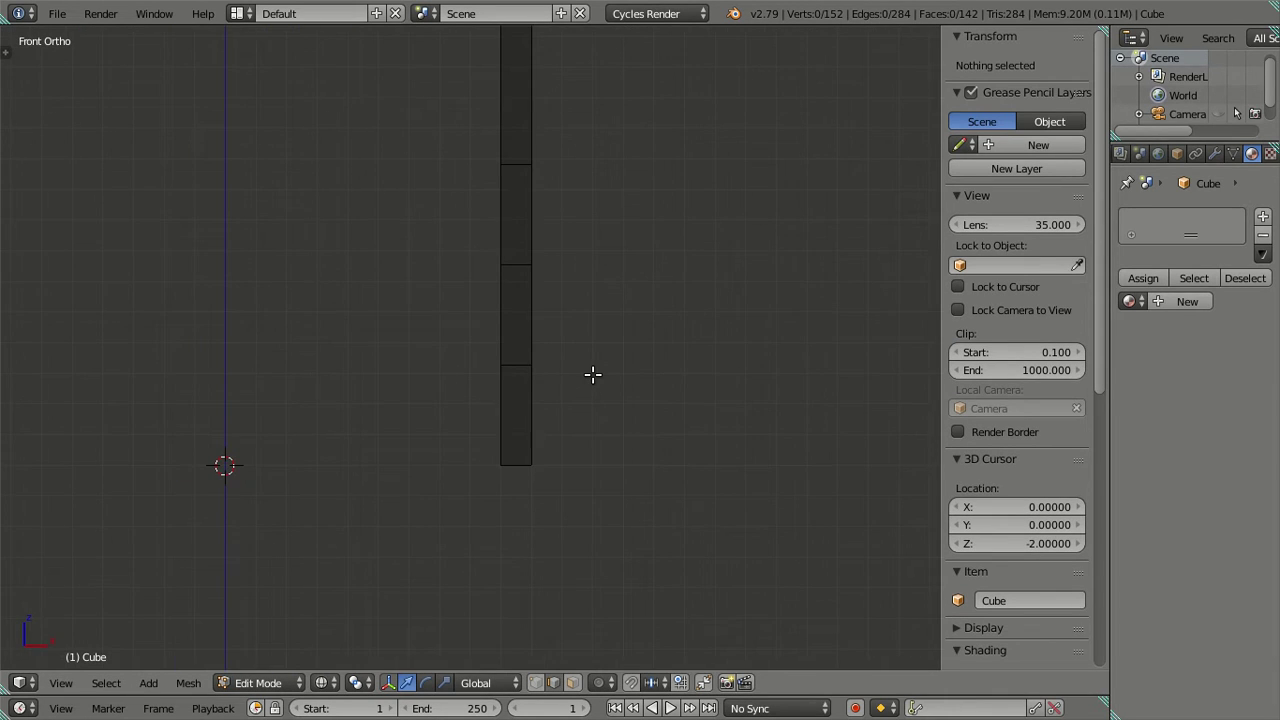
pyautogui.scroll(1, 593, 374)
pyautogui.scroll(-4, 593, 374)
pyautogui.scroll(-4, 593, 374)
pyautogui.scroll(4, 593, 374)
pyautogui.scroll(5, 594, 376)
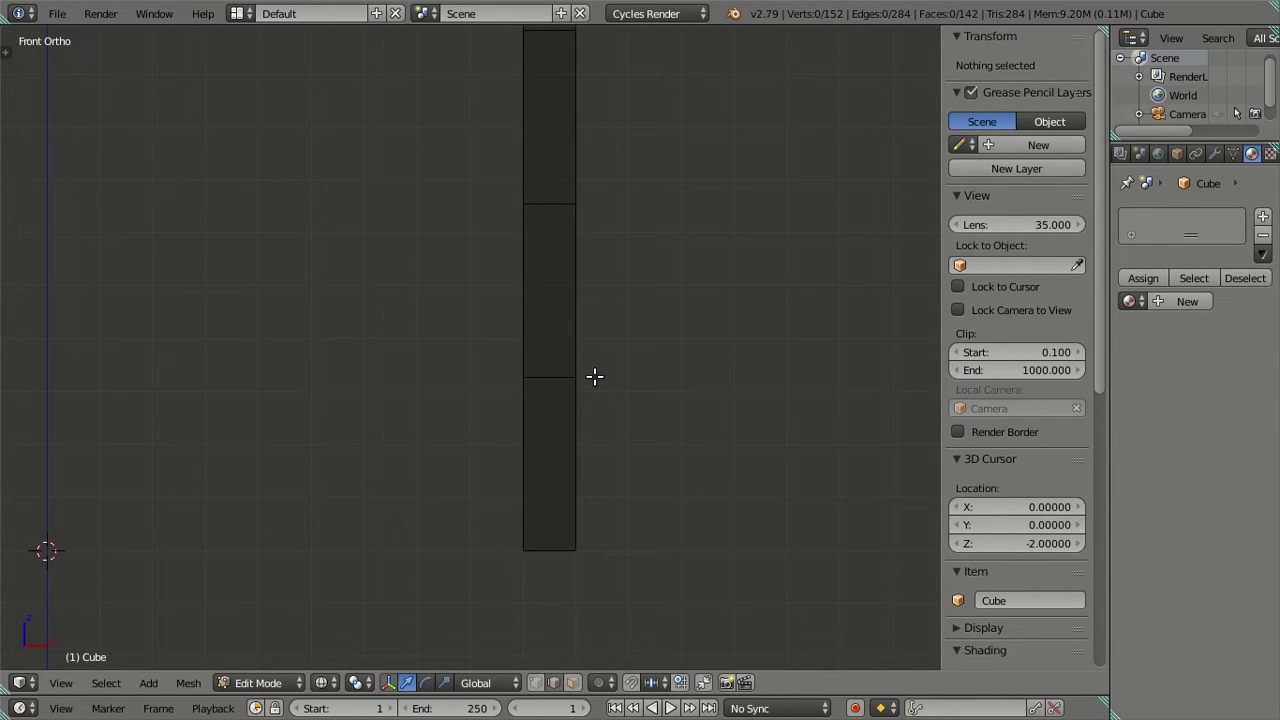
pyautogui.press('Home')
pyautogui.scroll(3, 594, 376)
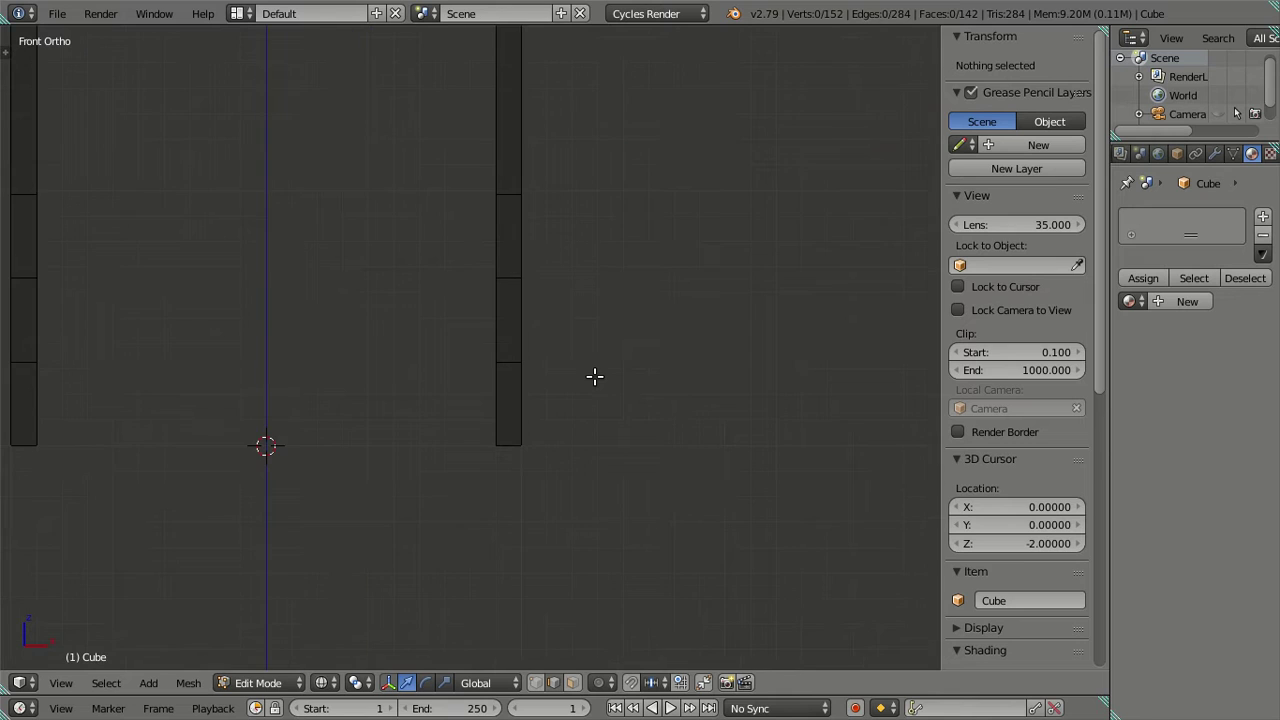
pyautogui.press('Home')
pyautogui.scroll(2, 517, 406)
pyautogui.scroll(4, 505, 372)
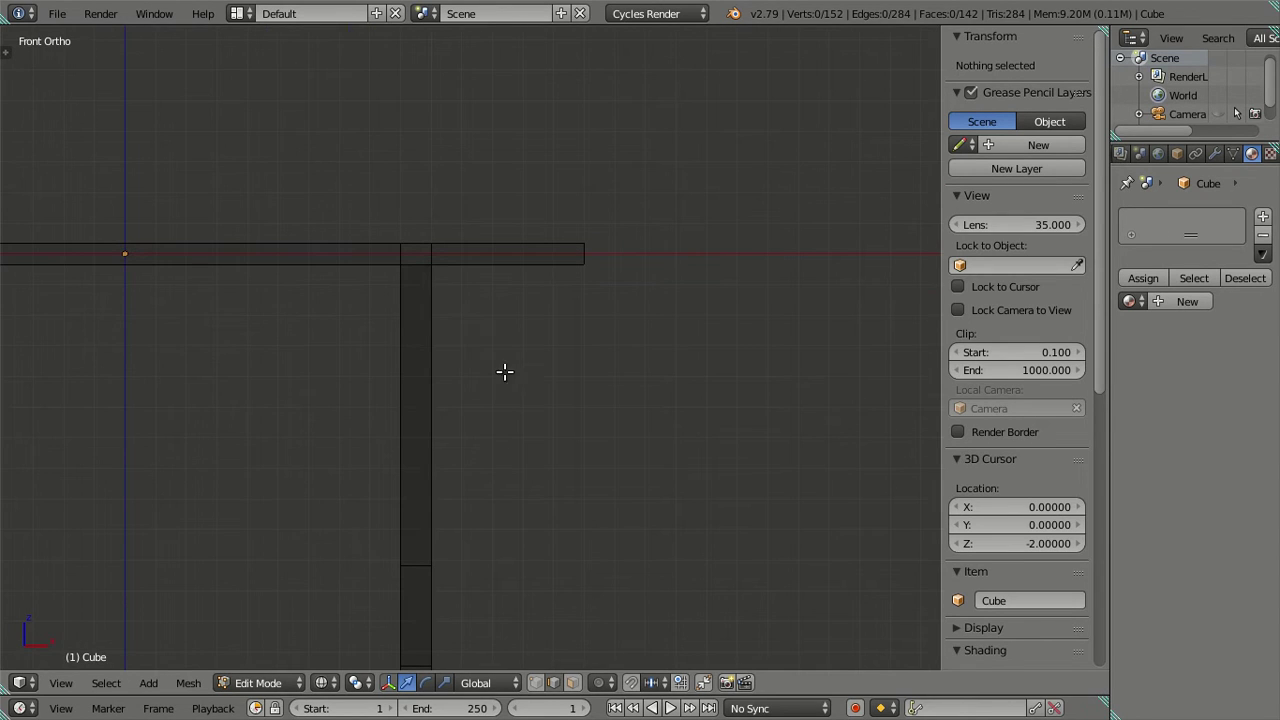
pyautogui.scroll(-3, 437, 300)
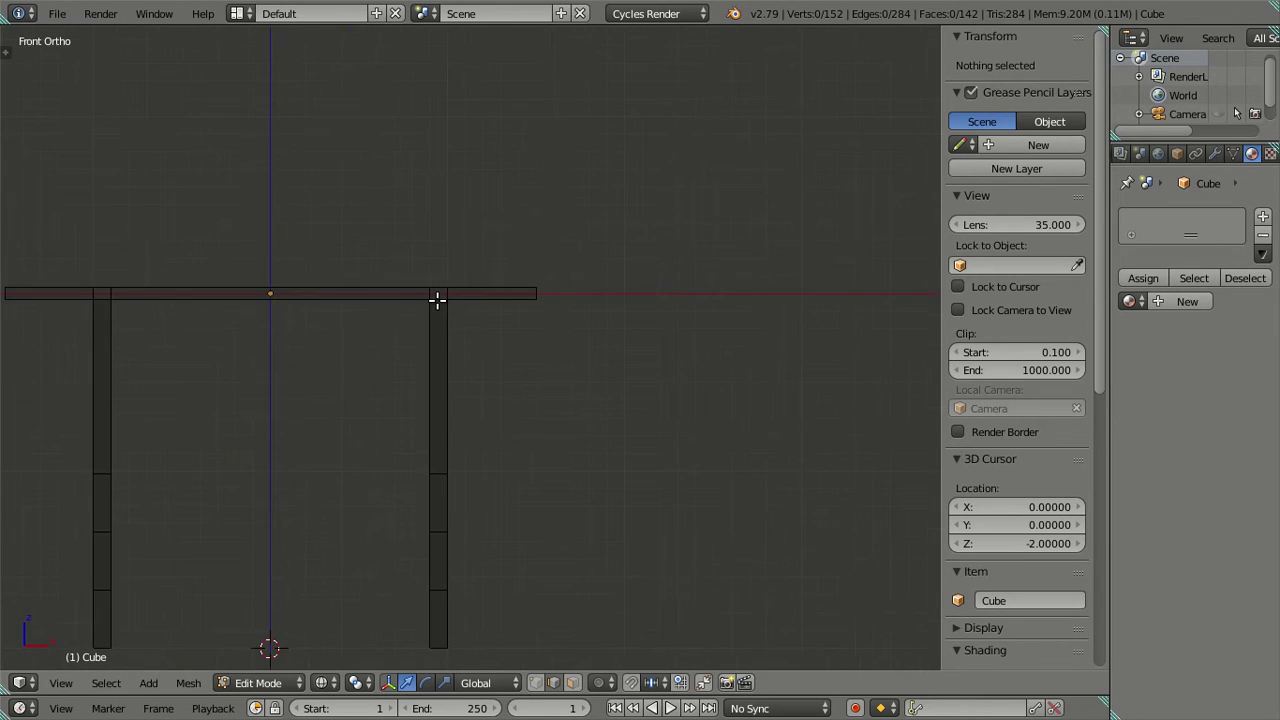
pyautogui.scroll(3, 459, 315)
pyautogui.keyDown('shift'); pyautogui.moveTo(451, 271); pyautogui.dragTo(536, 407, button='middle'); pyautogui.keyUp('shift')
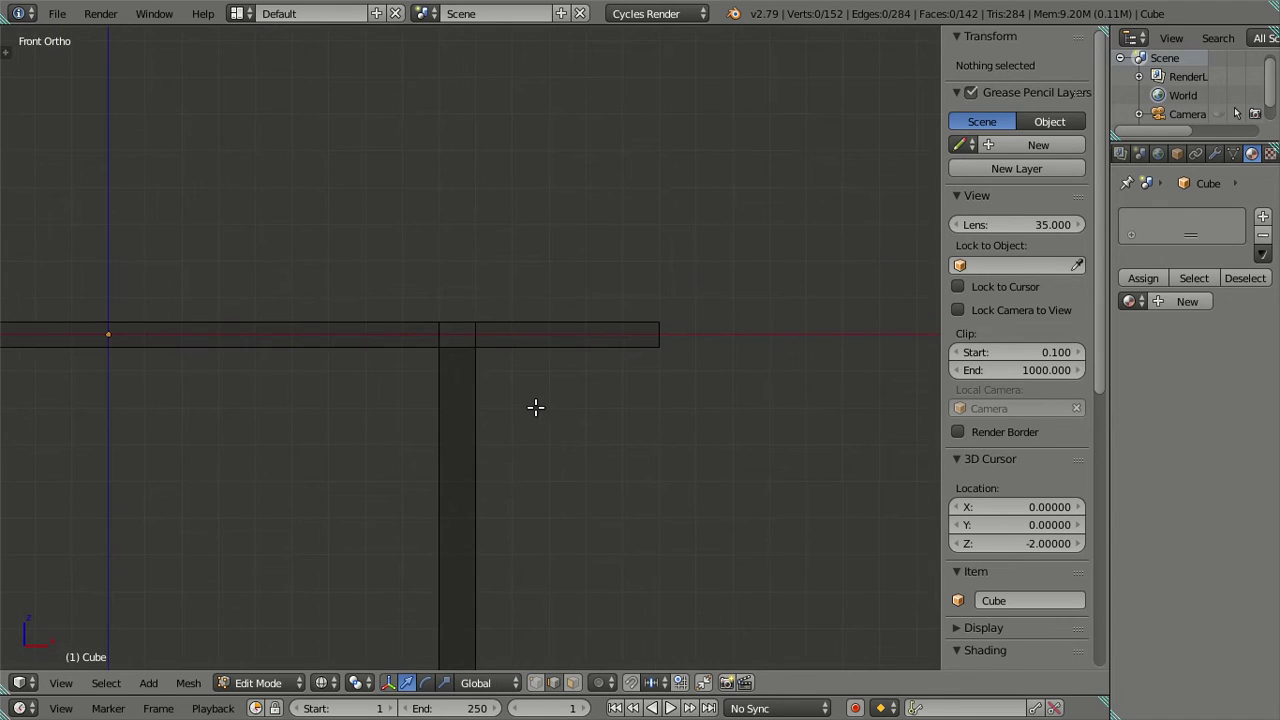
pyautogui.scroll(1, 526, 405)
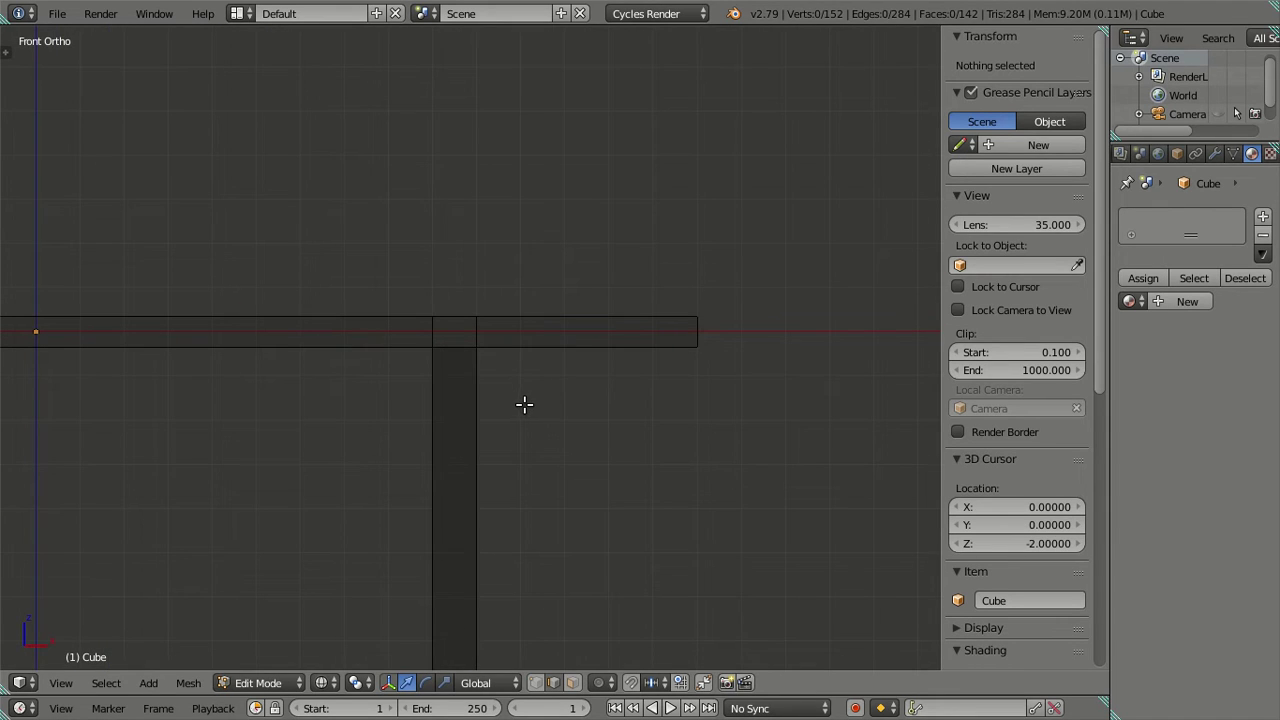
pyautogui.scroll(-4, 524, 404)
pyautogui.moveTo(523, 436)
pyautogui.mouseDown(button='middle')
pyautogui.moveTo(474, 423)
pyautogui.moveTo(484, 395)
pyautogui.moveTo(522, 421)
pyautogui.moveTo(469, 431)
pyautogui.moveTo(480, 426)
pyautogui.mouseUp(button='middle')
# In solid front view, undo the leg loop cuts until the mesh is back to 104 vertices.
pyautogui.press('z')
pyautogui.press('KP_1')
pyautogui.scroll(-4, 481, 425)
pyautogui.keyDown('shift'); pyautogui.scroll(-5, 509, 280); pyautogui.keyUp('shift')
pyautogui.scroll(4, 500, 294)
pyautogui.scroll(-4, 469, 216)
pyautogui.scroll(-2, 469, 216)
pyautogui.hotkey('ctrl', 'z')
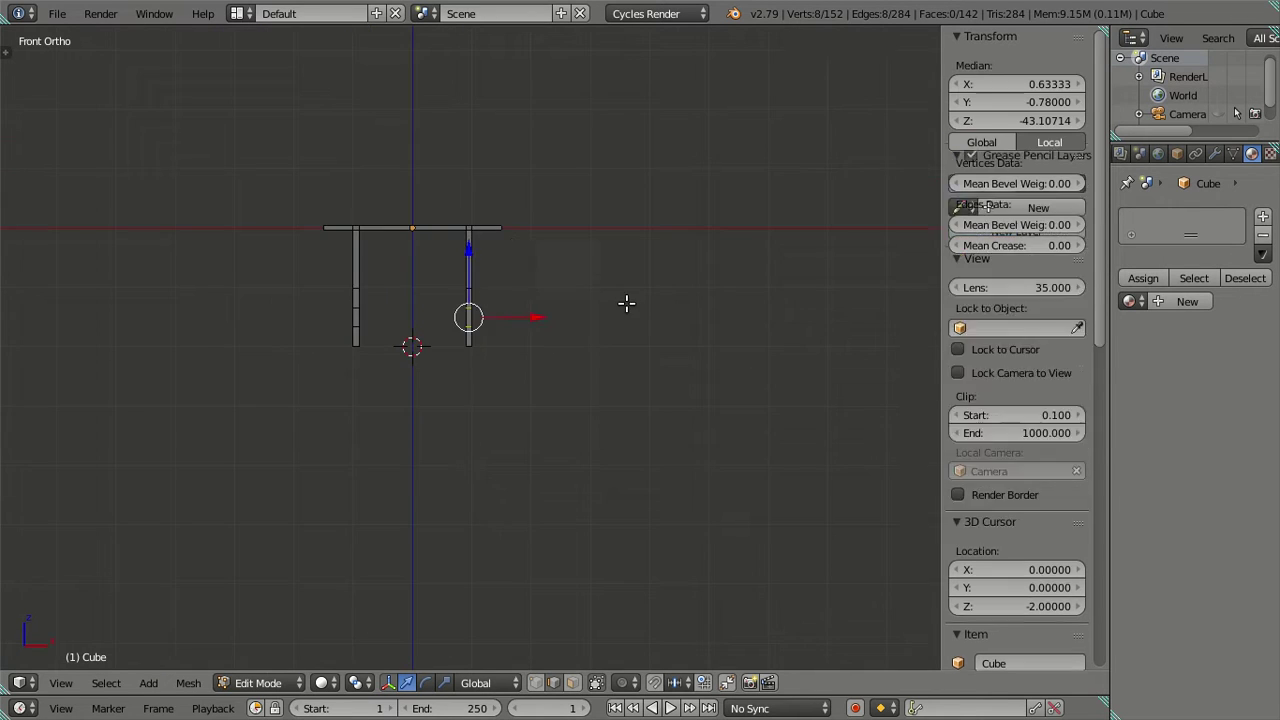
pyautogui.moveTo(626, 303); pyautogui.dragTo(552, 280, button='middle')
pyautogui.hotkey('ctrl', 'z')
pyautogui.hotkey('ctrl', 'z')
pyautogui.hotkey('ctrl', 'z')
pyautogui.hotkey('ctrl', 'z')
pyautogui.hotkey('ctrl', 'z')
pyautogui.moveTo(409, 260)
pyautogui.keyDown('shift'); pyautogui.mouseDown(button='middle')
pyautogui.moveTo(411, 366)
pyautogui.moveTo(443, 329)
pyautogui.moveTo(476, 348)
pyautogui.moveTo(476, 373)
pyautogui.moveTo(440, 320)
pyautogui.moveTo(431, 338)
pyautogui.moveTo(400, 338)
pyautogui.moveTo(446, 357)
pyautogui.moveTo(430, 369)
pyautogui.mouseUp(button='middle'); pyautogui.keyUp('shift')
pyautogui.scroll(2, 400, 337)
pyautogui.rightClick(445, 301)
pyautogui.press('l')
pyautogui.press('x')
pyautogui.click(451, 306)
pyautogui.moveTo(451, 306)
pyautogui.mouseDown(button='middle')
pyautogui.moveTo(468, 355)
pyautogui.moveTo(526, 369)
pyautogui.moveTo(511, 360)
pyautogui.mouseUp(button='middle')
pyautogui.press('KP_1')
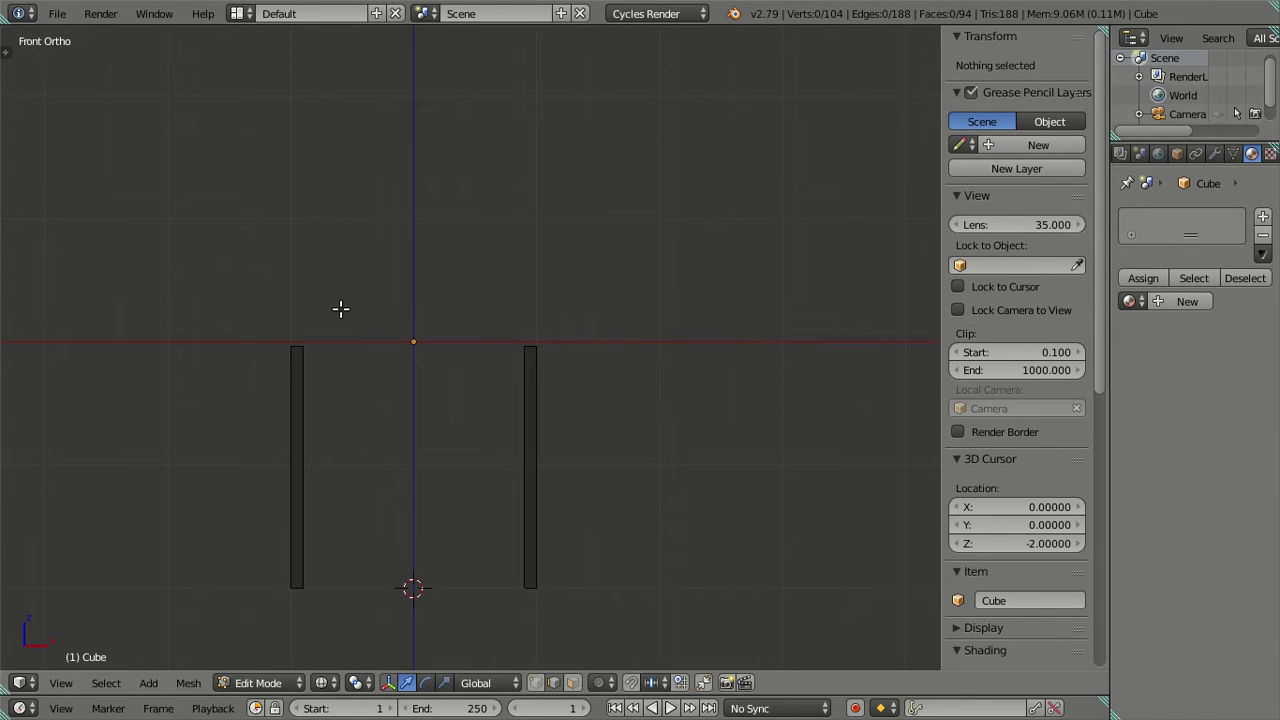
pyautogui.moveTo(252, 290); pyautogui.dragTo(574, 374)
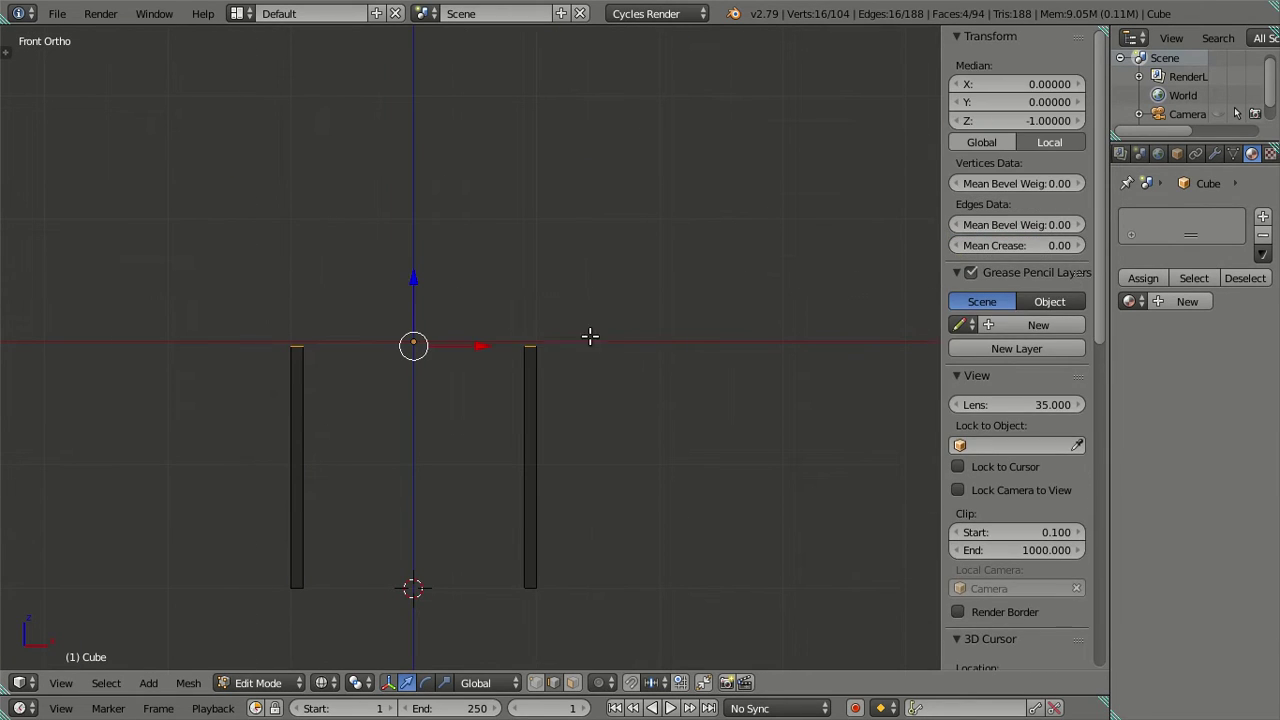
pyautogui.scroll(1, 590, 336)
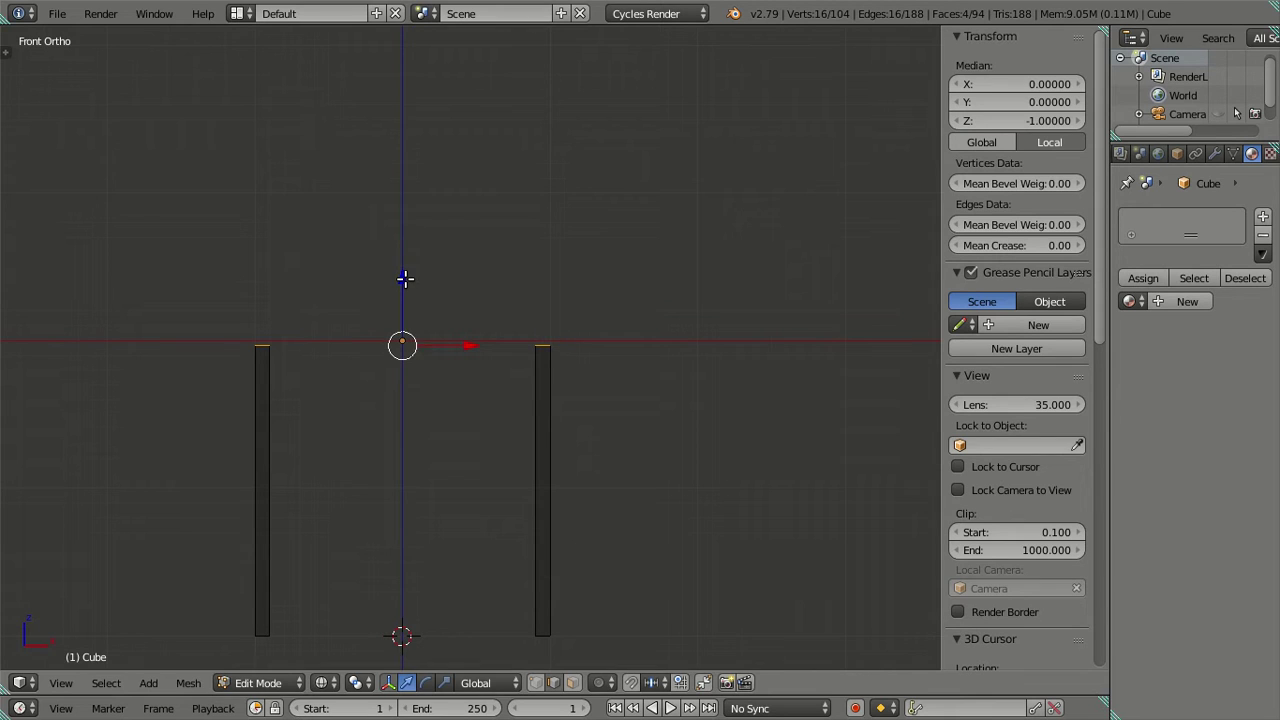
pyautogui.press('g')
pyautogui.press('z')
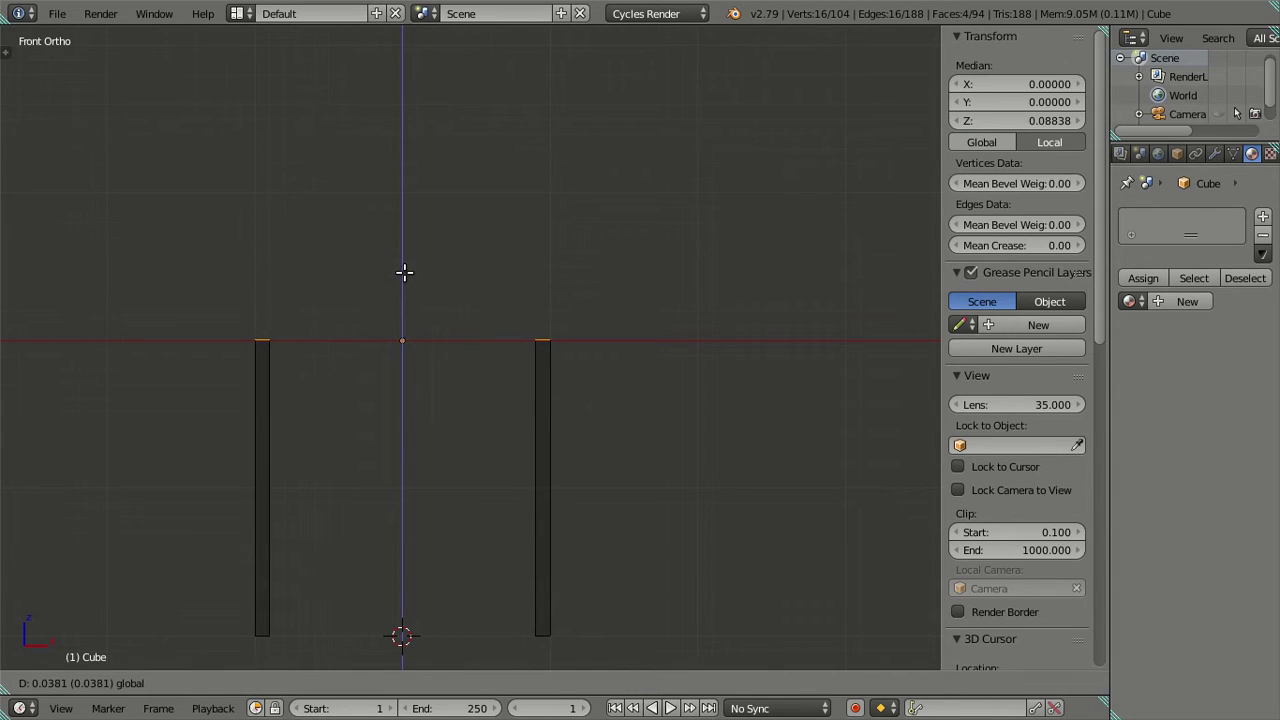
pyautogui.rightClick(404, 272)
pyautogui.scroll(4, 655, 348)
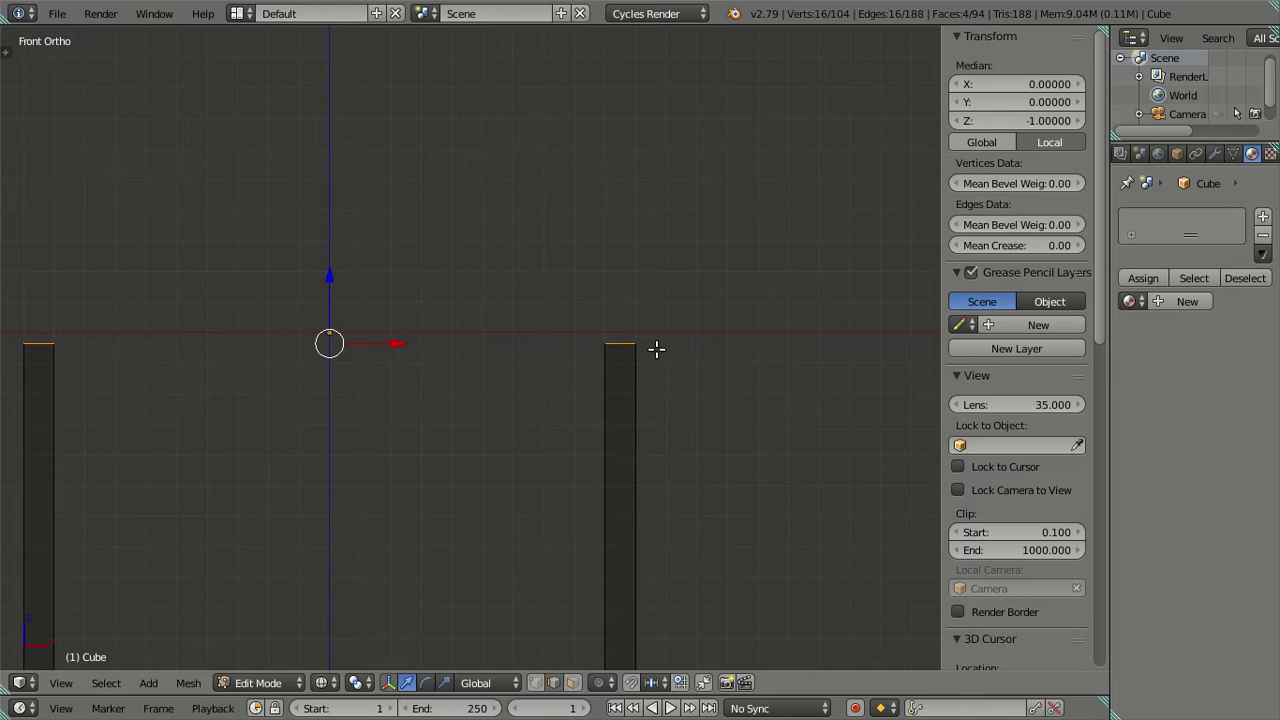
pyautogui.hotkey('alt', 'h')
pyautogui.scroll(2, 766, 343)
pyautogui.keyDown('shift'); pyautogui.moveTo(766, 343); pyautogui.dragTo(529, 391, button='middle'); pyautogui.keyUp('shift')
pyautogui.press('a')
pyautogui.hotkey('ctrl', 'r')
# Add a centred horizontal loop cut through the slab, then remove it again.
pyautogui.click(598, 389)
pyautogui.rightClick(598, 389)
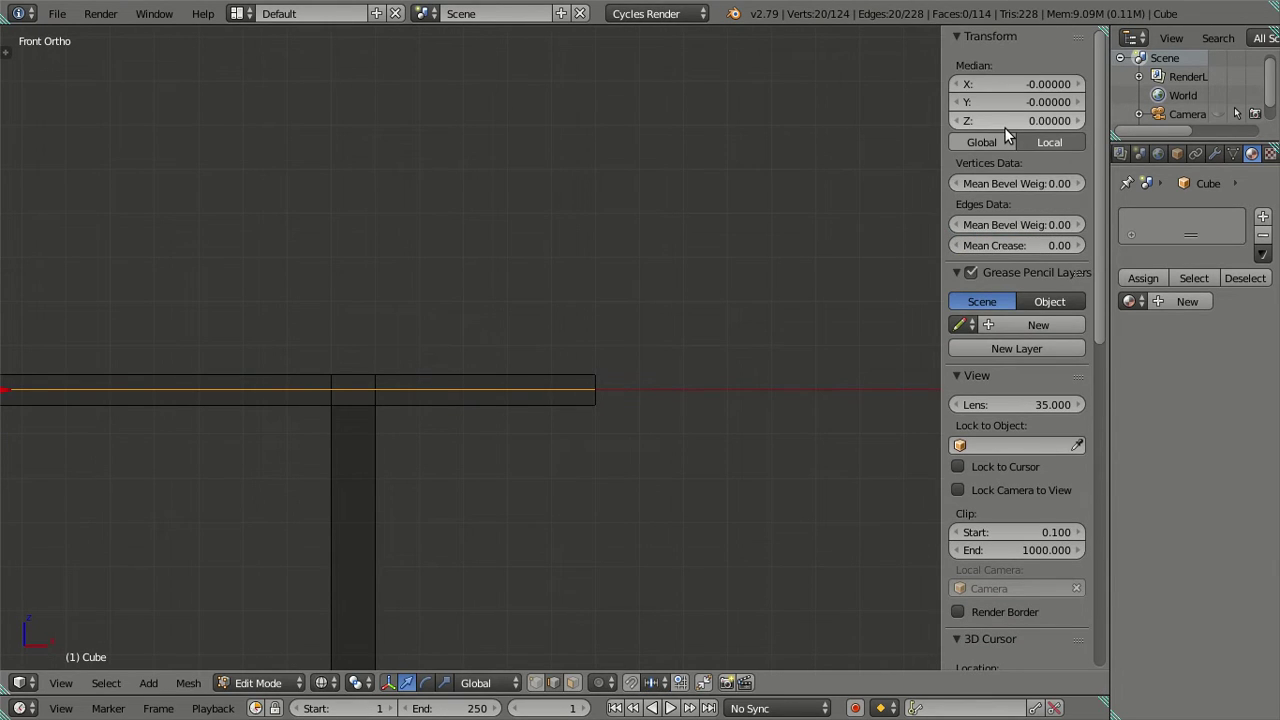
pyautogui.scroll(-3, 510, 238)
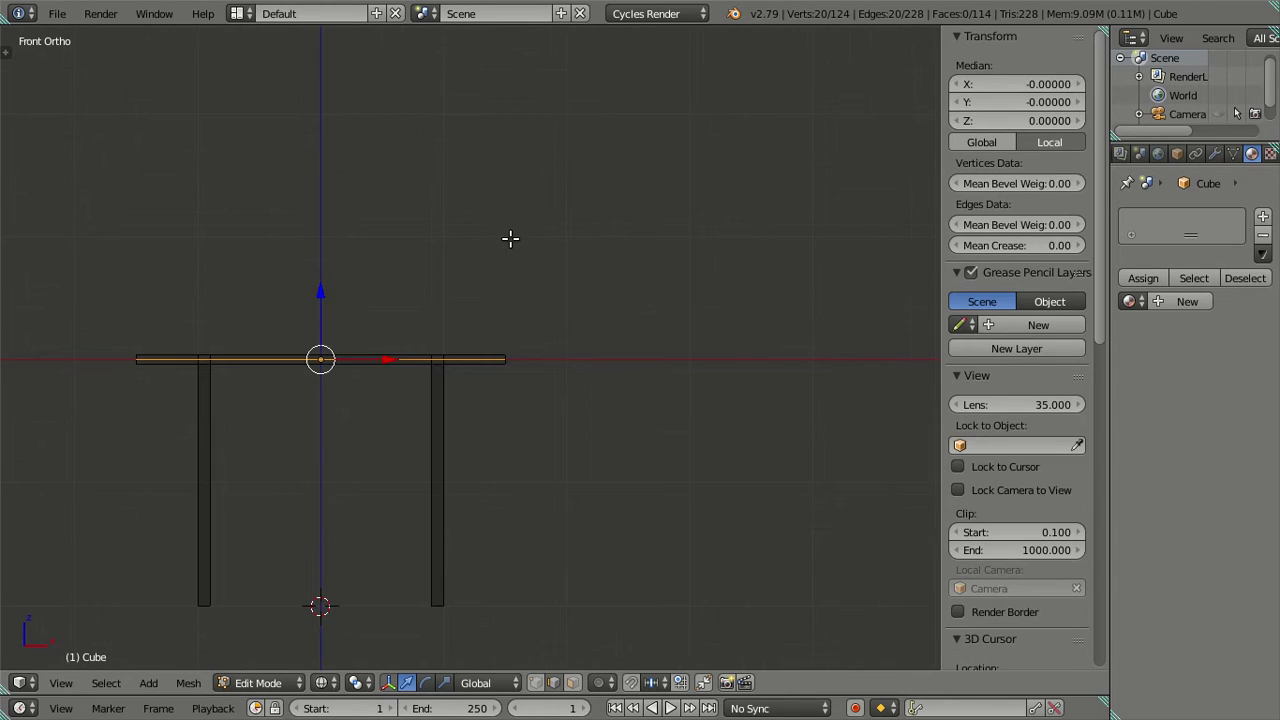
pyautogui.press('x')
# Set the selected leg tops' Median Z to 0 in the N panel.
pyautogui.click(510, 238)
pyautogui.click(1027, 120)
pyautogui.press('Return')
pyautogui.scroll(3, 490, 354)
# Select the table top and its top edge, try raising it vertically, then cancel.
pyautogui.press('a')
pyautogui.press('l')
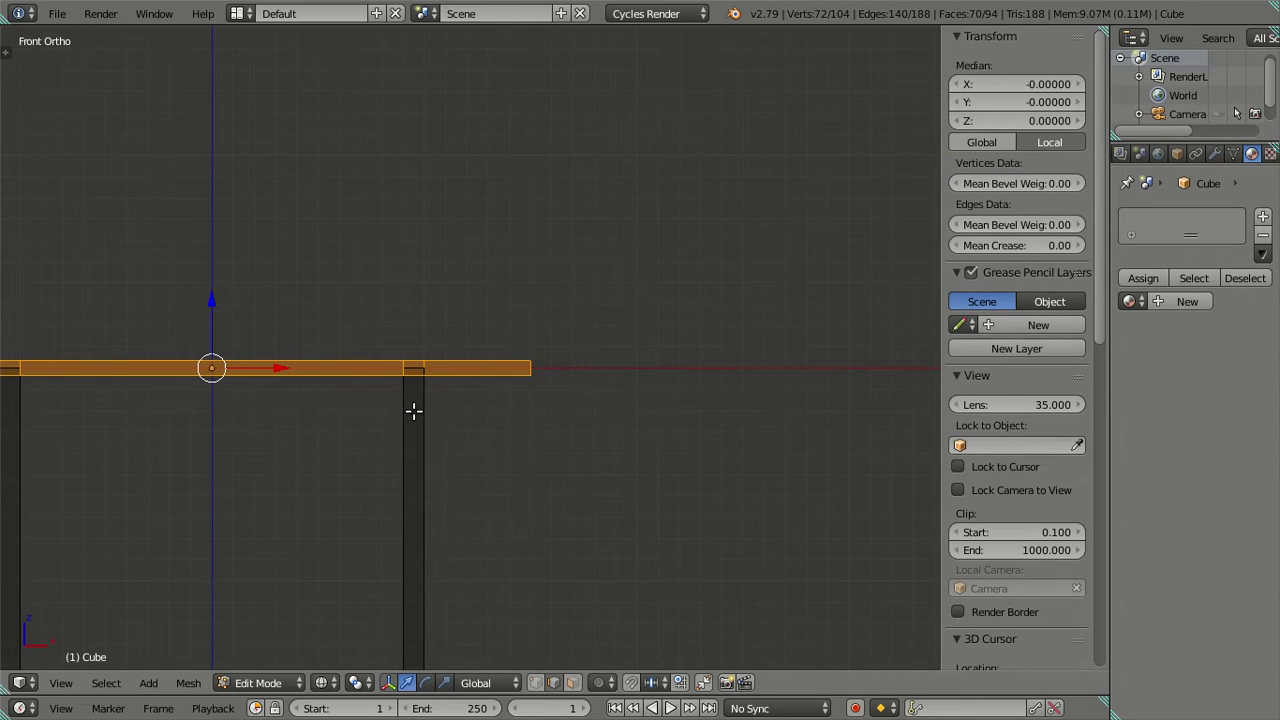
pyautogui.keyDown('shift'); pyautogui.moveTo(414, 405); pyautogui.dragTo(497, 360, button='middle'); pyautogui.keyUp('shift')
pyautogui.scroll(2, 493, 364)
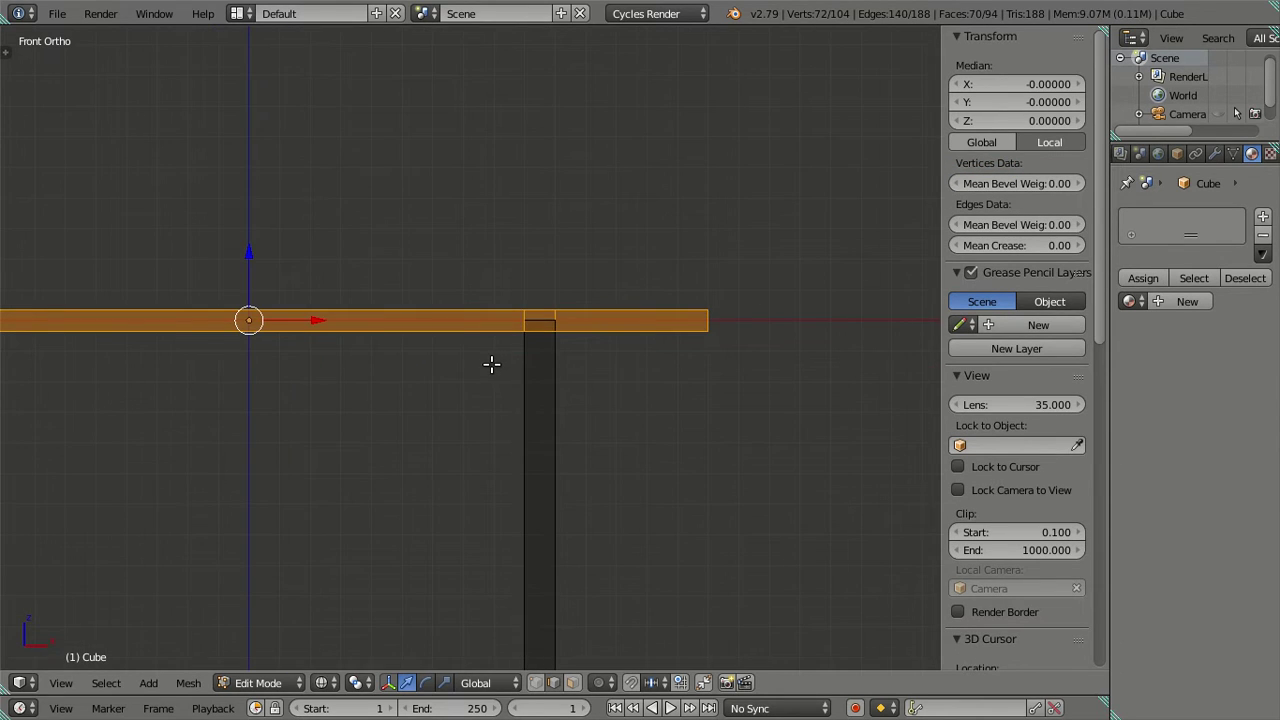
pyautogui.scroll(2, 491, 364)
pyautogui.scroll(1, 491, 364)
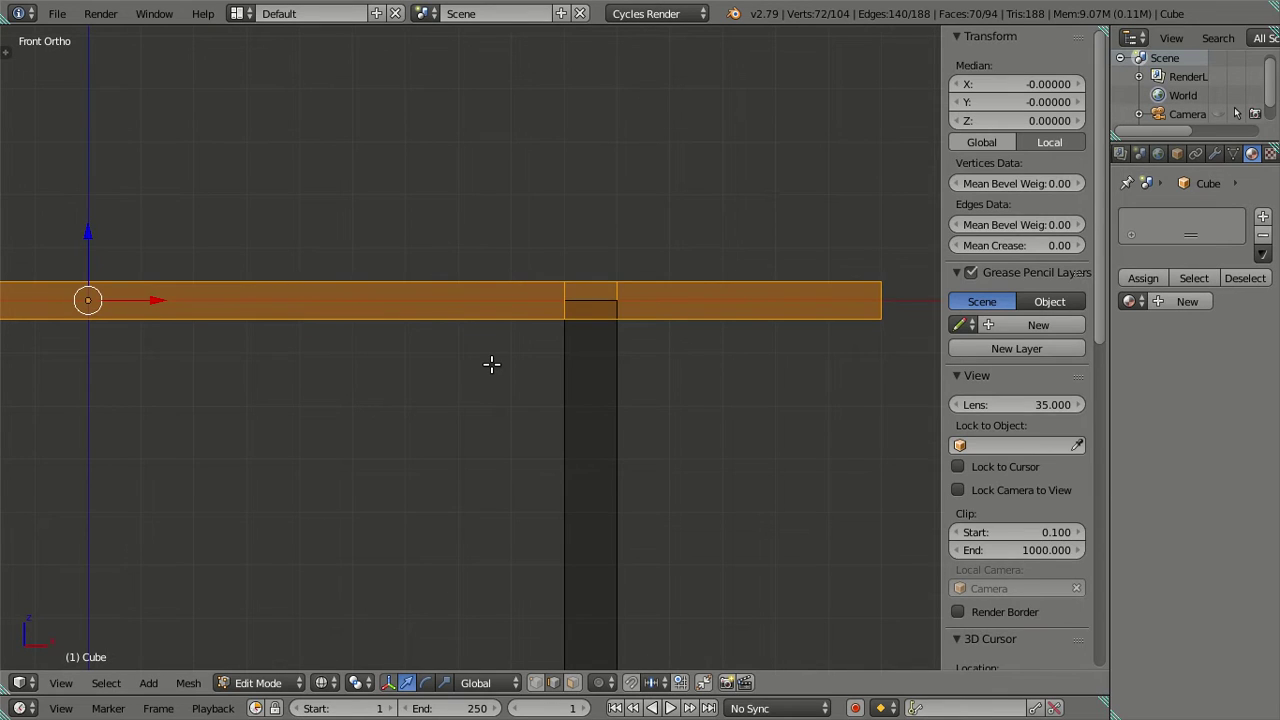
pyautogui.rightClick(420, 279)
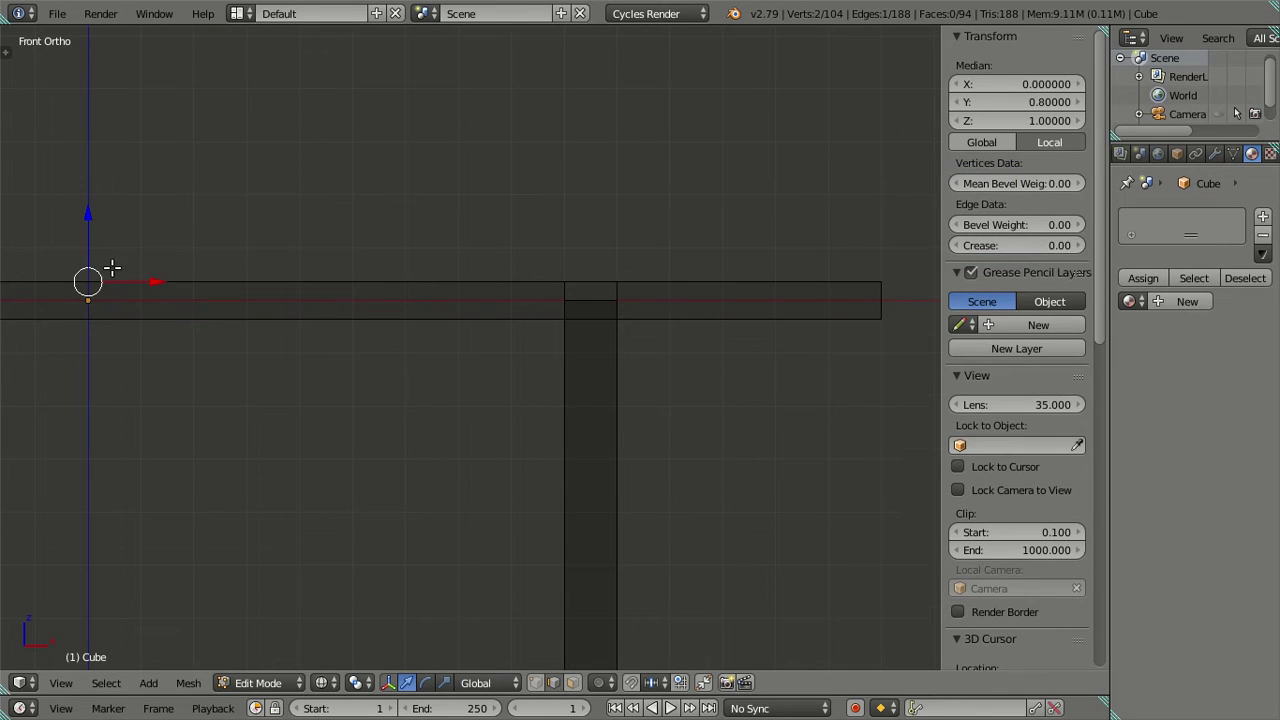
pyautogui.moveTo(90, 210); pyautogui.dragTo(91, 178)
pyautogui.rightClick(92, 181)
pyautogui.scroll(-3, 620, 253)
# Deselect all and view the table at an angle in solid shading.
pyautogui.press('a')
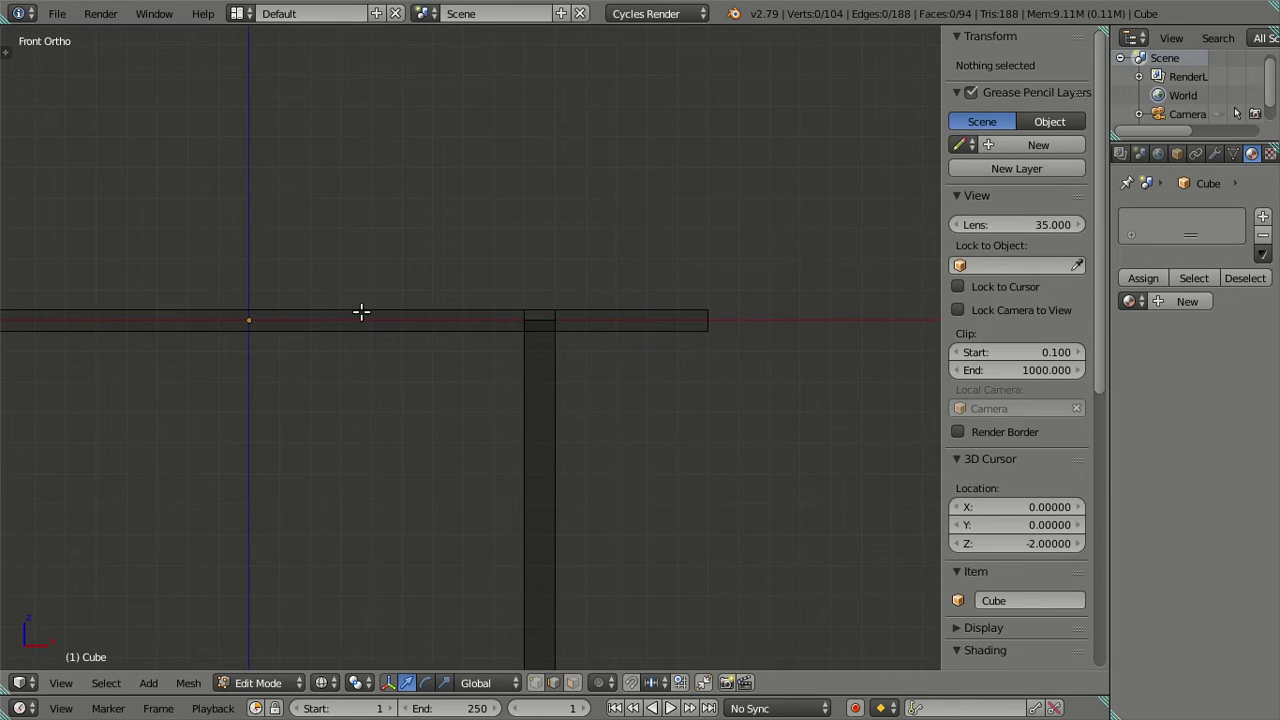
pyautogui.moveTo(313, 300)
pyautogui.mouseDown(button='middle')
pyautogui.moveTo(309, 320)
pyautogui.moveTo(314, 306)
pyautogui.moveTo(329, 331)
pyautogui.mouseUp(button='middle')
pyautogui.press('z')
pyautogui.scroll(-4, 330, 318)
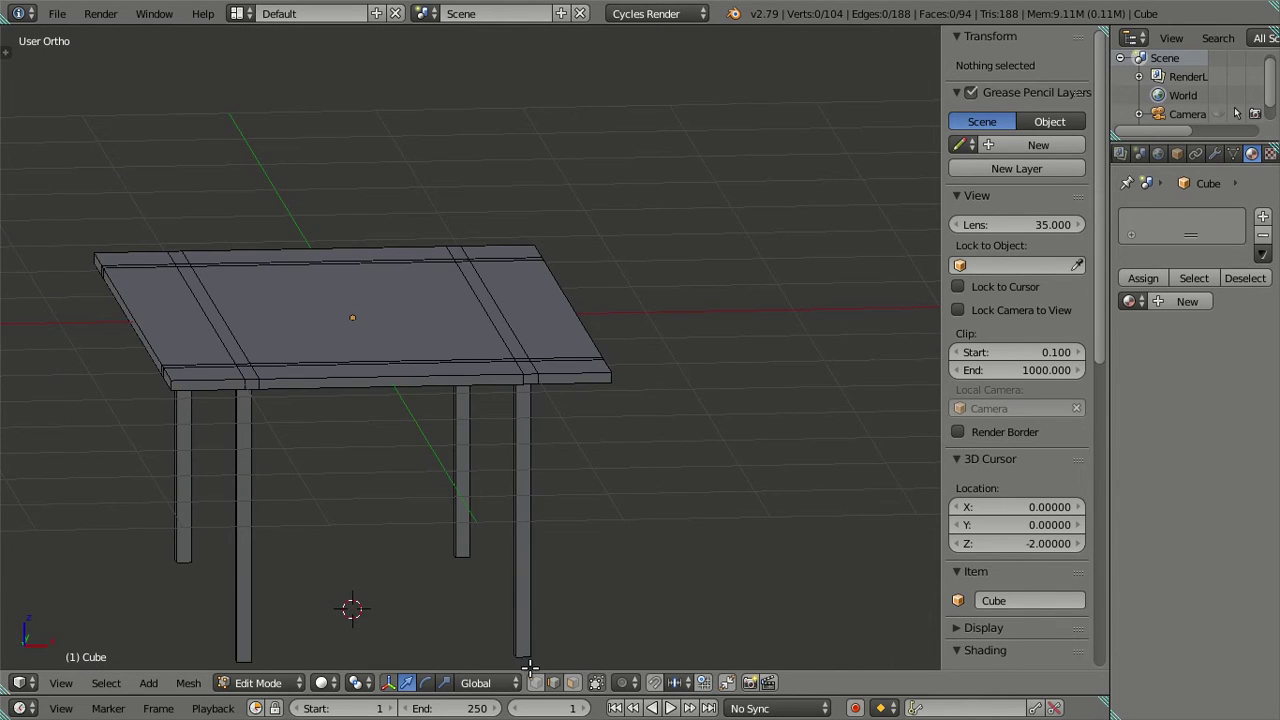
# In face select mode, snap the 3D cursor to the tabletop's centre face.
pyautogui.click(572, 682)
pyautogui.rightClick(378, 310)
pyautogui.hotkey('shift', 's')
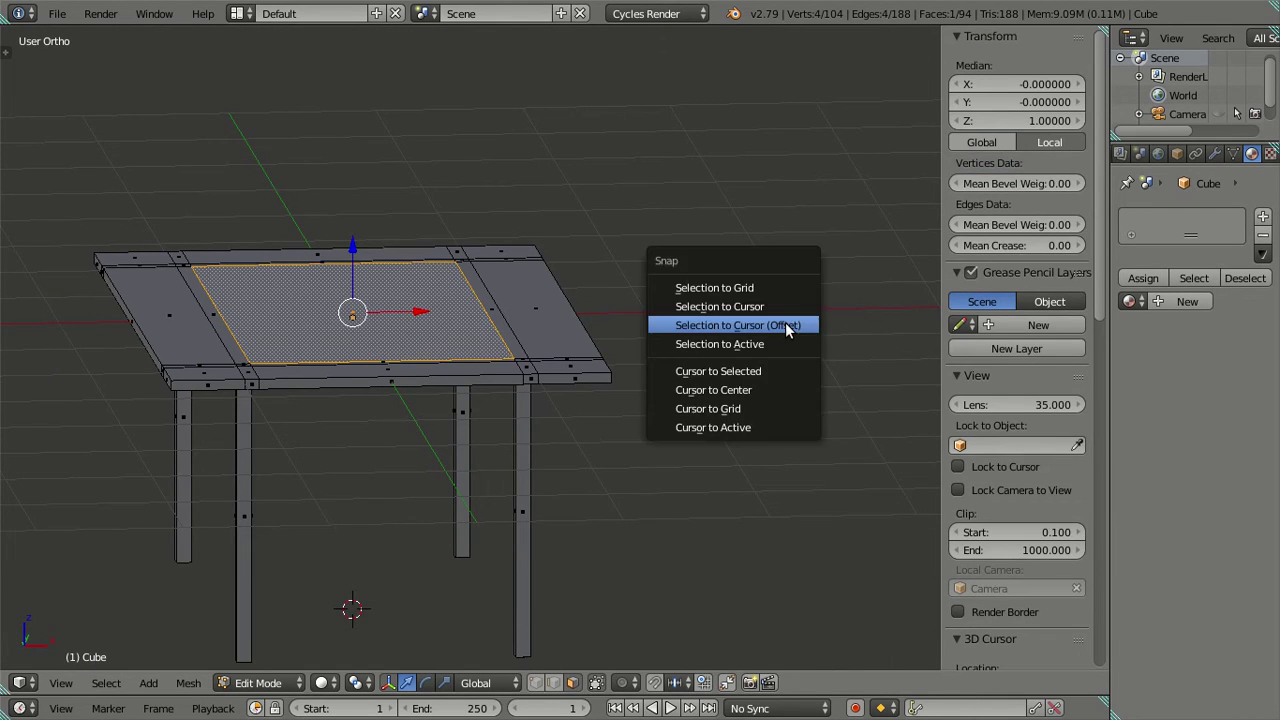
pyautogui.click(752, 372)
# Select the whole tabletop and move it onto the legs with Selection to Cursor (Offset).
pyautogui.press('a')
pyautogui.moveTo(752, 372)
pyautogui.mouseDown(button='middle')
pyautogui.moveTo(649, 361)
pyautogui.moveTo(526, 318)
pyautogui.mouseUp(button='middle')
pyautogui.rightClick(513, 315)
pyautogui.hotkey('ctrl', 'l')
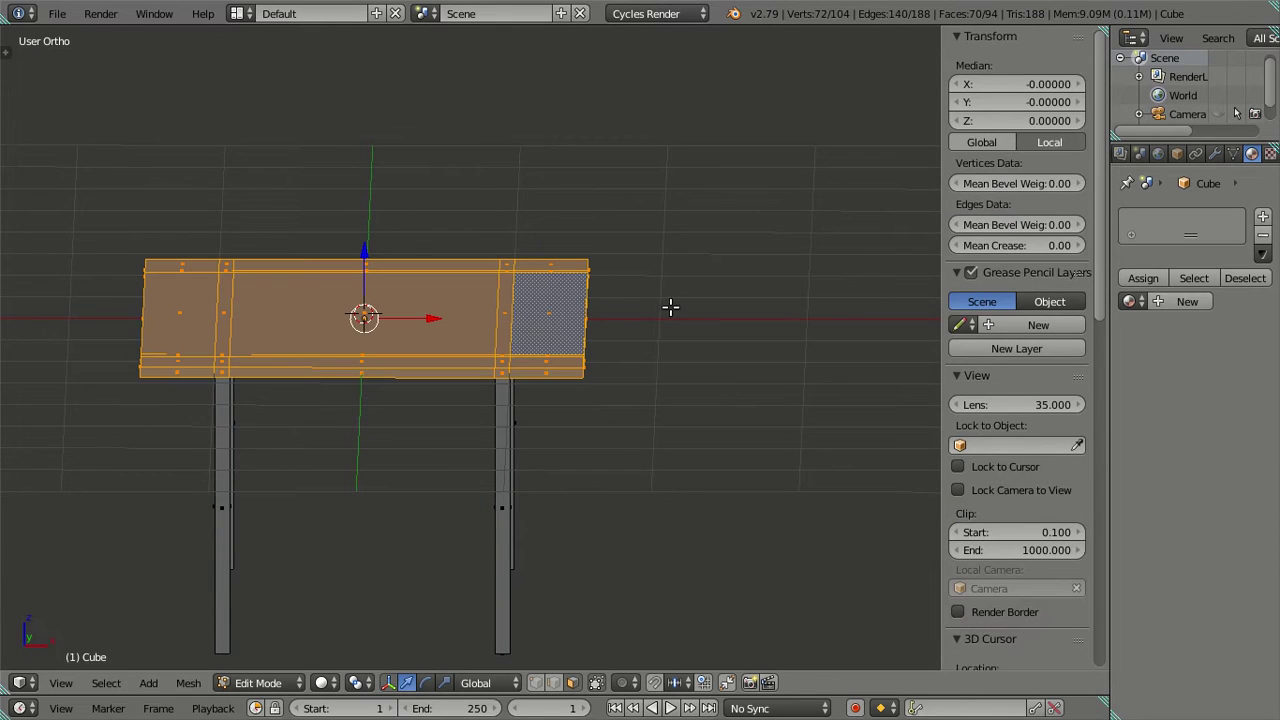
pyautogui.press('KP_1')
pyautogui.scroll(4, 615, 312)
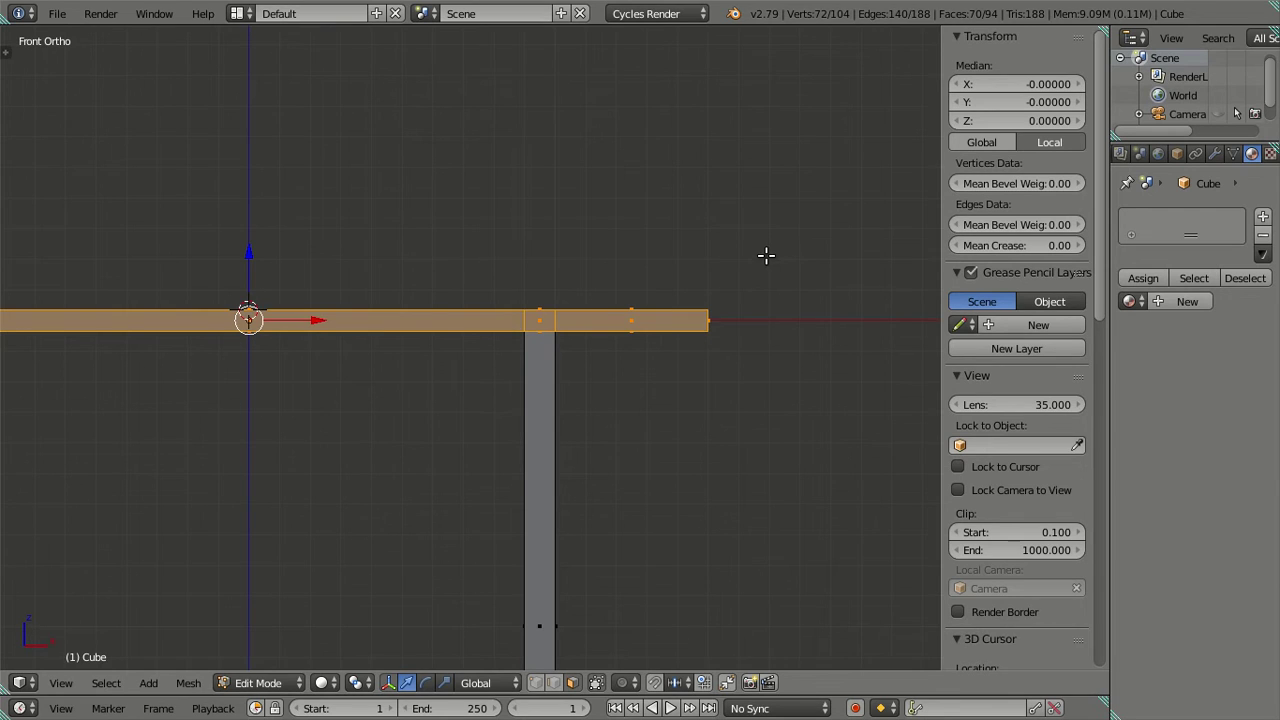
pyautogui.hotkey('shift', 's')
pyautogui.click(775, 215)
# Deselect all and check the raised tabletop in front orthographic solid view.
pyautogui.moveTo(483, 404)
pyautogui.mouseDown(button='middle')
pyautogui.moveTo(466, 383)
pyautogui.moveTo(496, 386)
pyautogui.mouseUp(button='middle')
pyautogui.press('a')
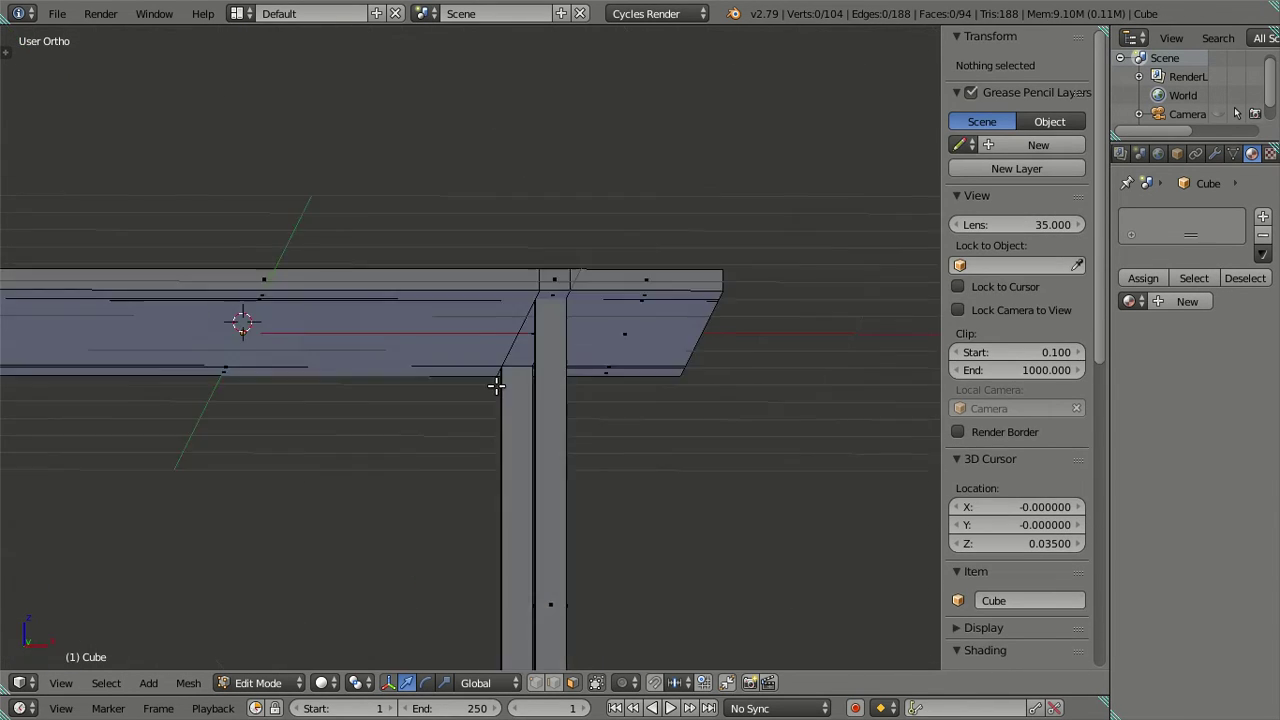
pyautogui.press('KP_1')
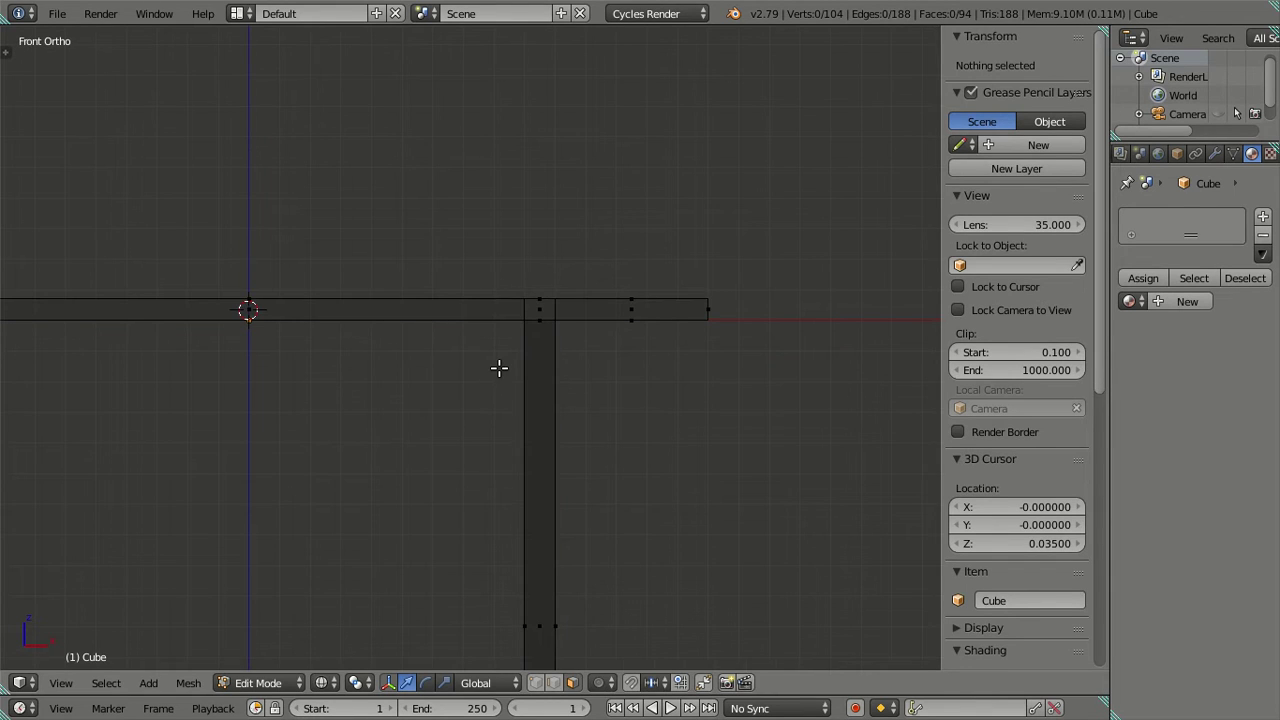
pyautogui.scroll(-5, 499, 368)
pyautogui.press('z')
pyautogui.scroll(2, 495, 410)
pyautogui.scroll(-2, 525, 404)
pyautogui.scroll(8, 500, 330)
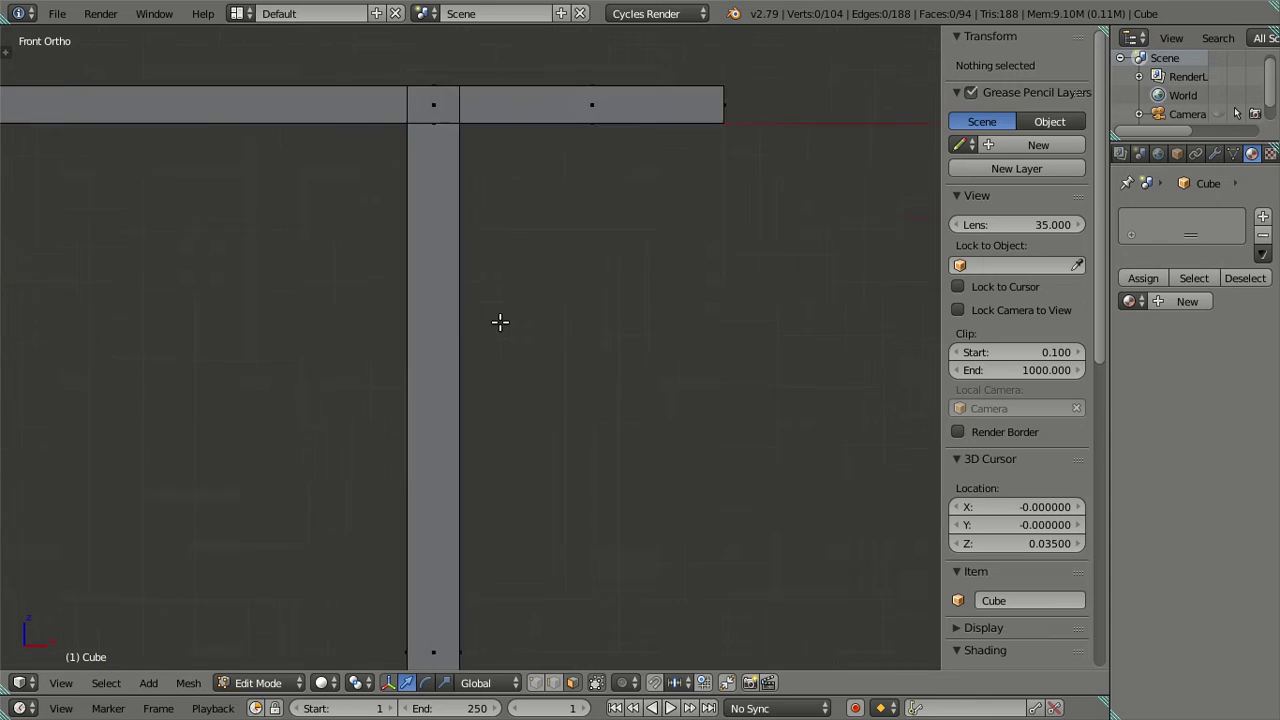
# Check the whole table at an angle in solid shading and in Object Mode.
pyautogui.press('z')
pyautogui.scroll(-4, 491, 295)
pyautogui.scroll(-3, 491, 300)
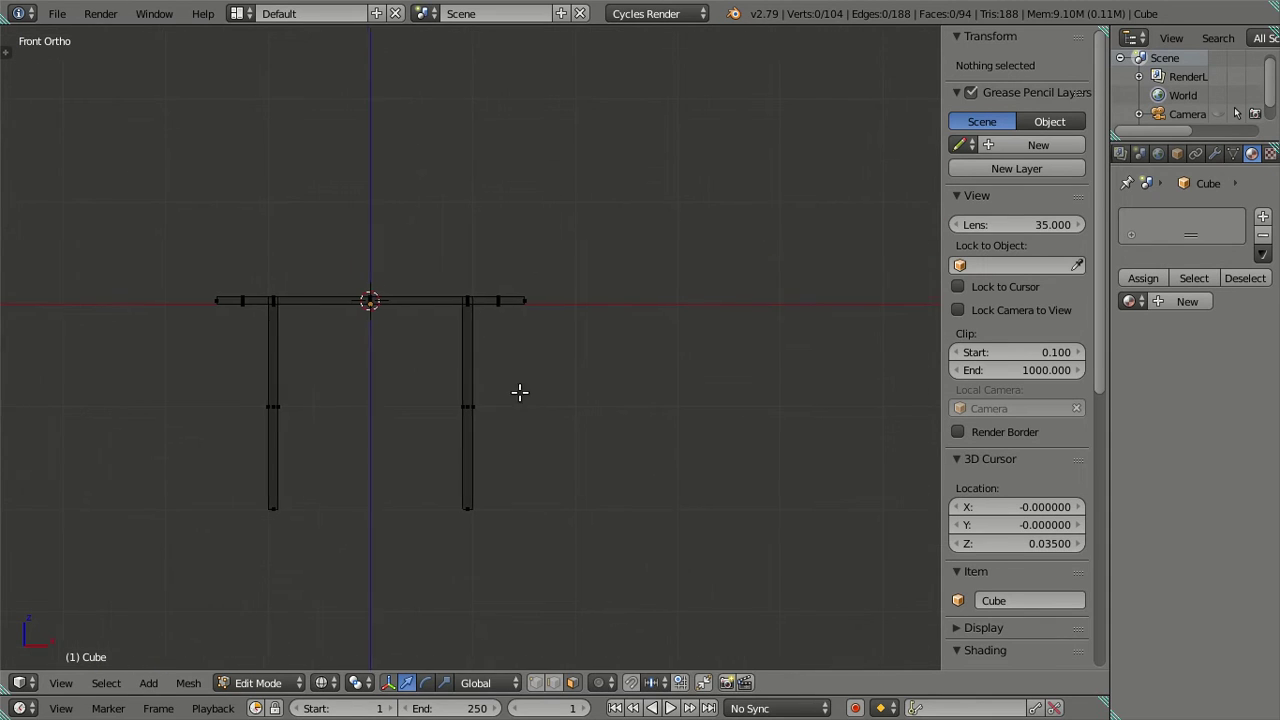
pyautogui.moveTo(526, 360); pyautogui.dragTo(489, 391, button='middle')
pyautogui.press('z')
pyautogui.press('Tab')
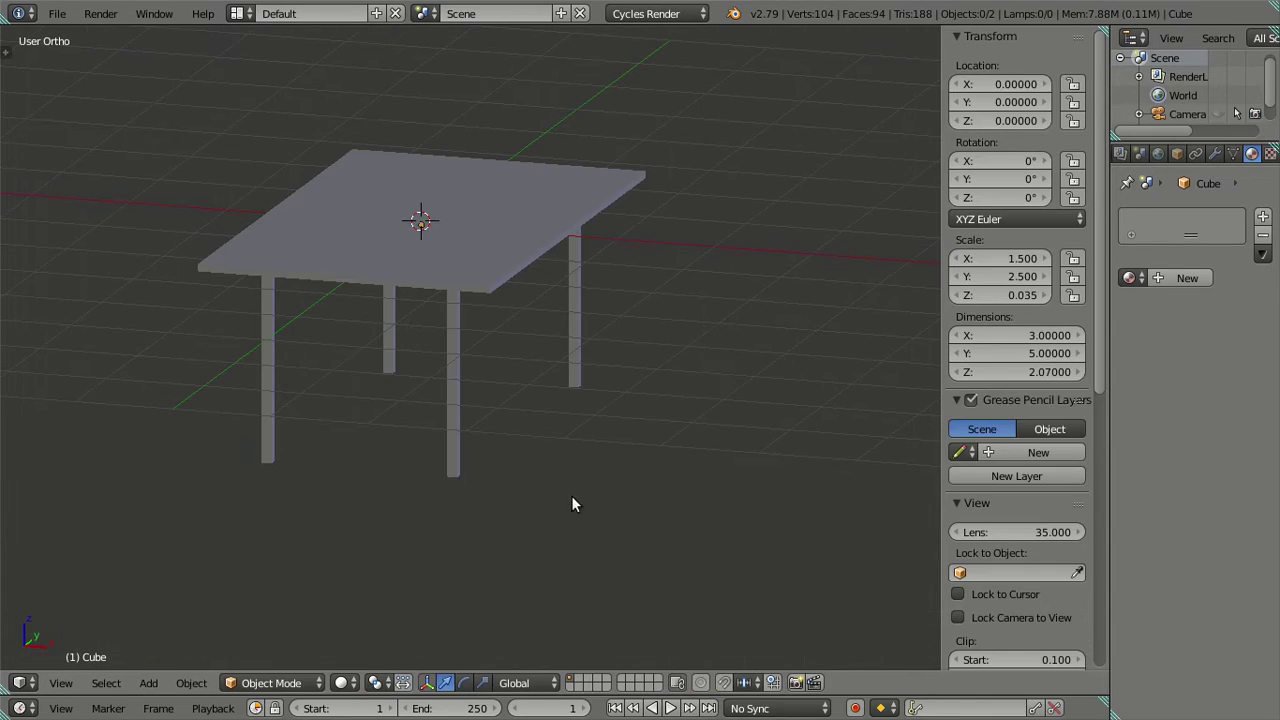
pyautogui.press('Tab')
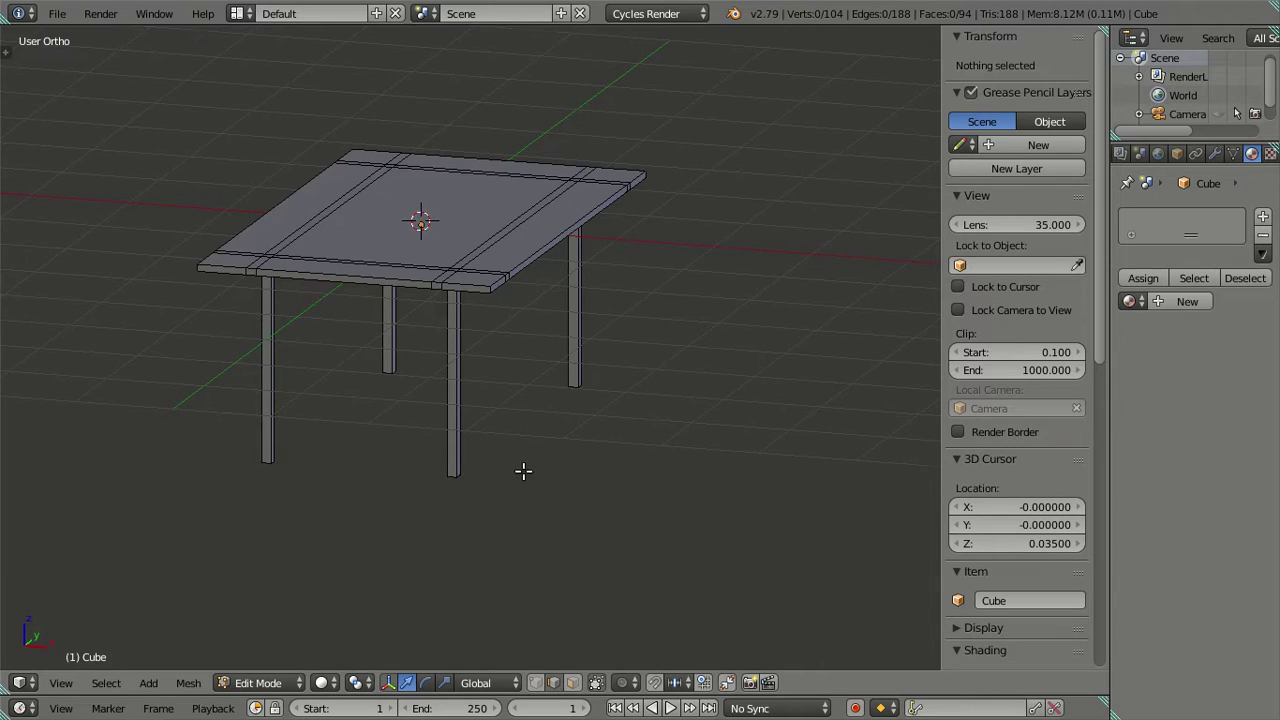
# Add a centred loop cut down the middle of the table.
pyautogui.moveTo(523, 471); pyautogui.dragTo(537, 437, button='middle')
pyautogui.scroll(2, 514, 403)
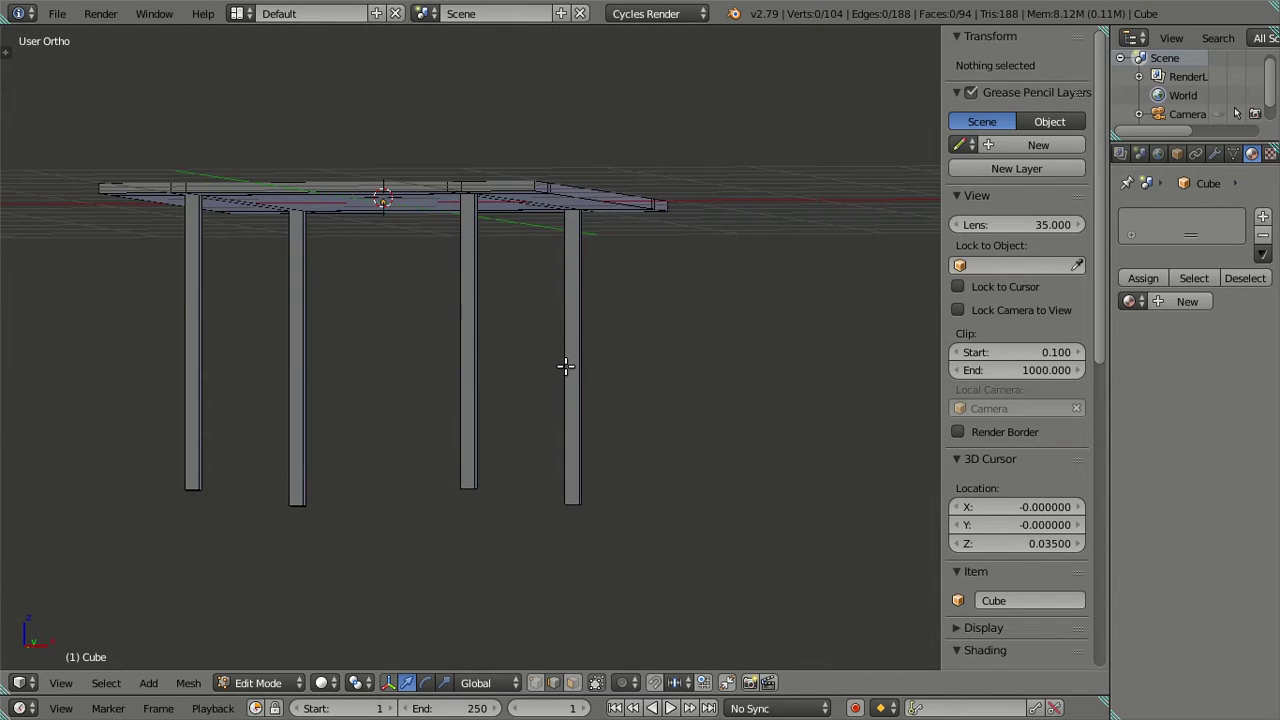
pyautogui.press('KP_1')
pyautogui.scroll(3, 570, 366)
pyautogui.moveTo(474, 338)
pyautogui.mouseDown(button='middle')
pyautogui.moveTo(434, 323)
pyautogui.moveTo(434, 349)
pyautogui.moveTo(397, 278)
pyautogui.moveTo(414, 344)
pyautogui.mouseUp(button='middle')
pyautogui.hotkey('ctrl', 'r')
pyautogui.click(416, 371)
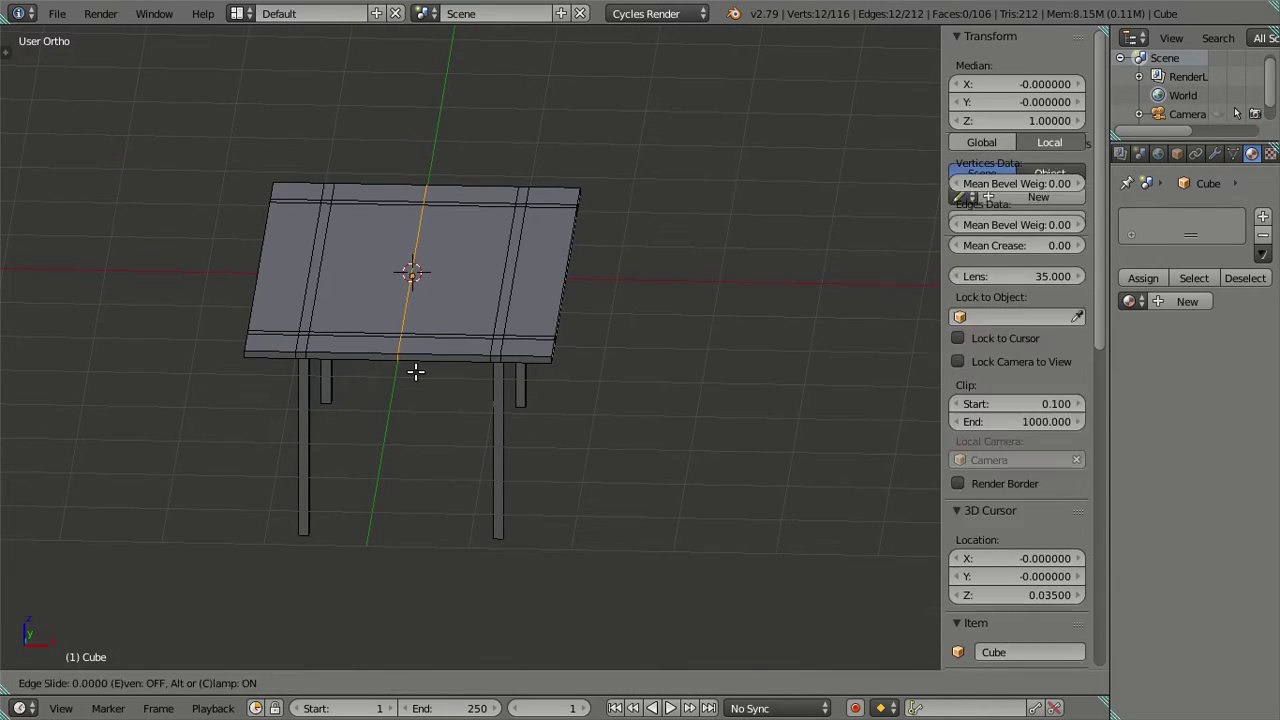
pyautogui.rightClick(416, 371)
# Rip along the centre loop, select the left half plus both left legs, and delete their faces.
pyautogui.press('v')
pyautogui.rightClick(470, 308)
pyautogui.press('l')
pyautogui.press('l')
pyautogui.press('l')
pyautogui.press('c')
pyautogui.press('Escape')
pyautogui.press('x')
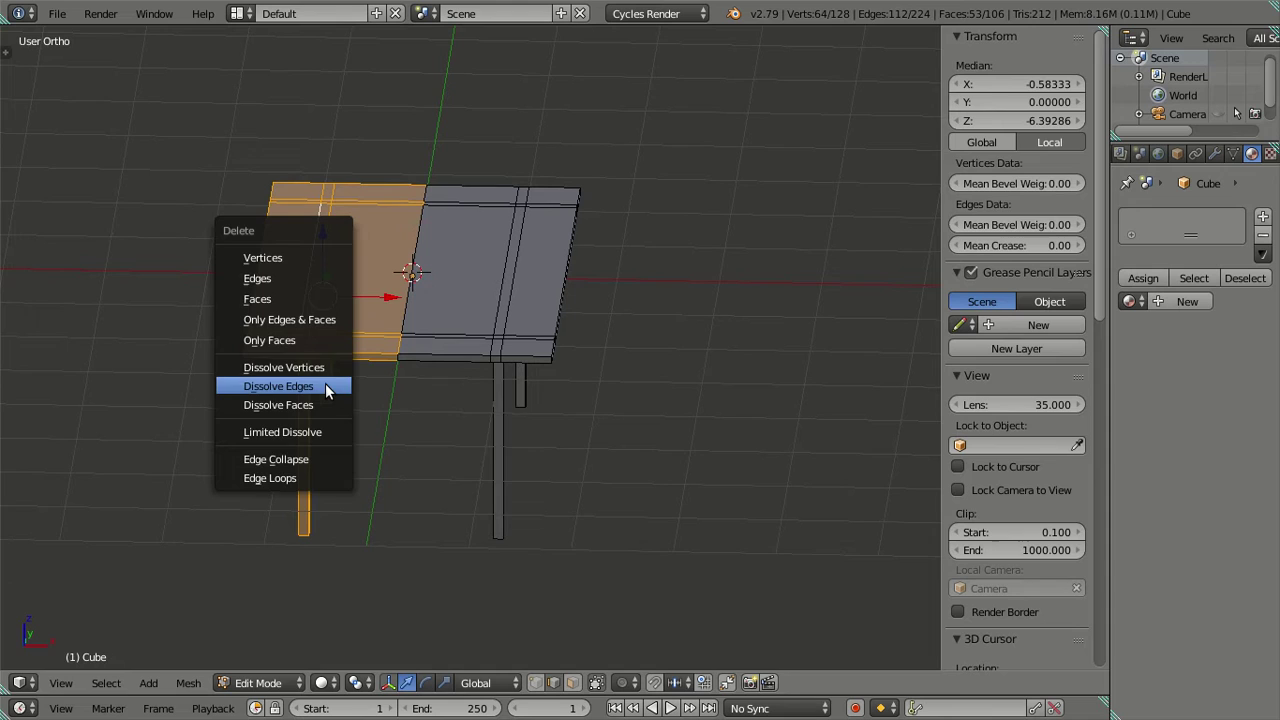
pyautogui.click(257, 299)
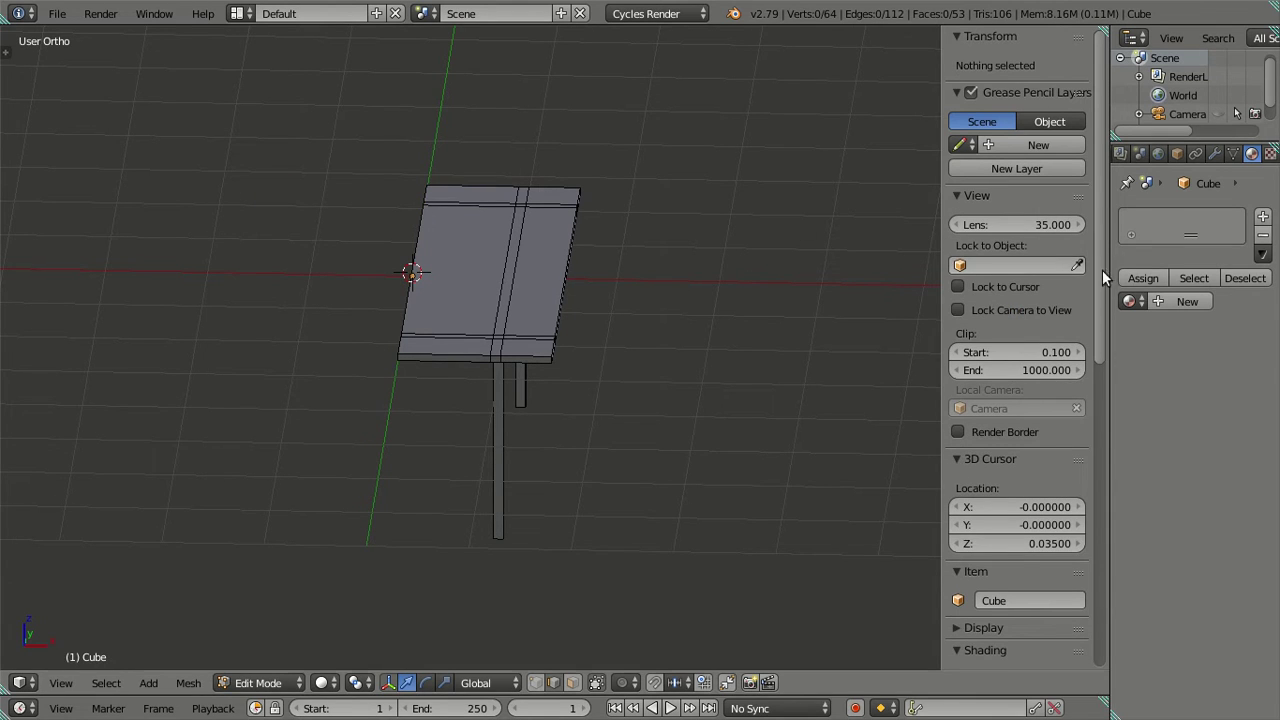
# Add a Mirror modifier to restore the left half, then inspect the whole table from several angles.
pyautogui.click(1214, 153)
pyautogui.click(1145, 216)
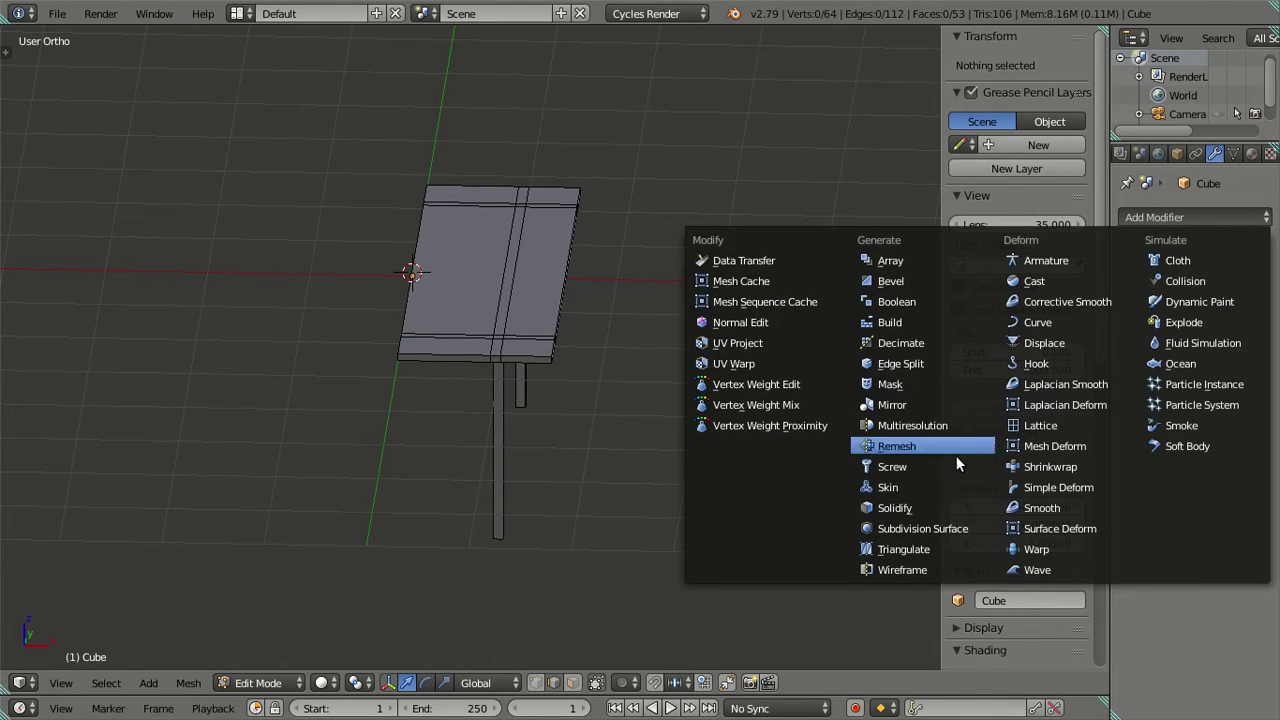
pyautogui.click(923, 405)
pyautogui.moveTo(588, 358); pyautogui.dragTo(504, 341, button='middle')
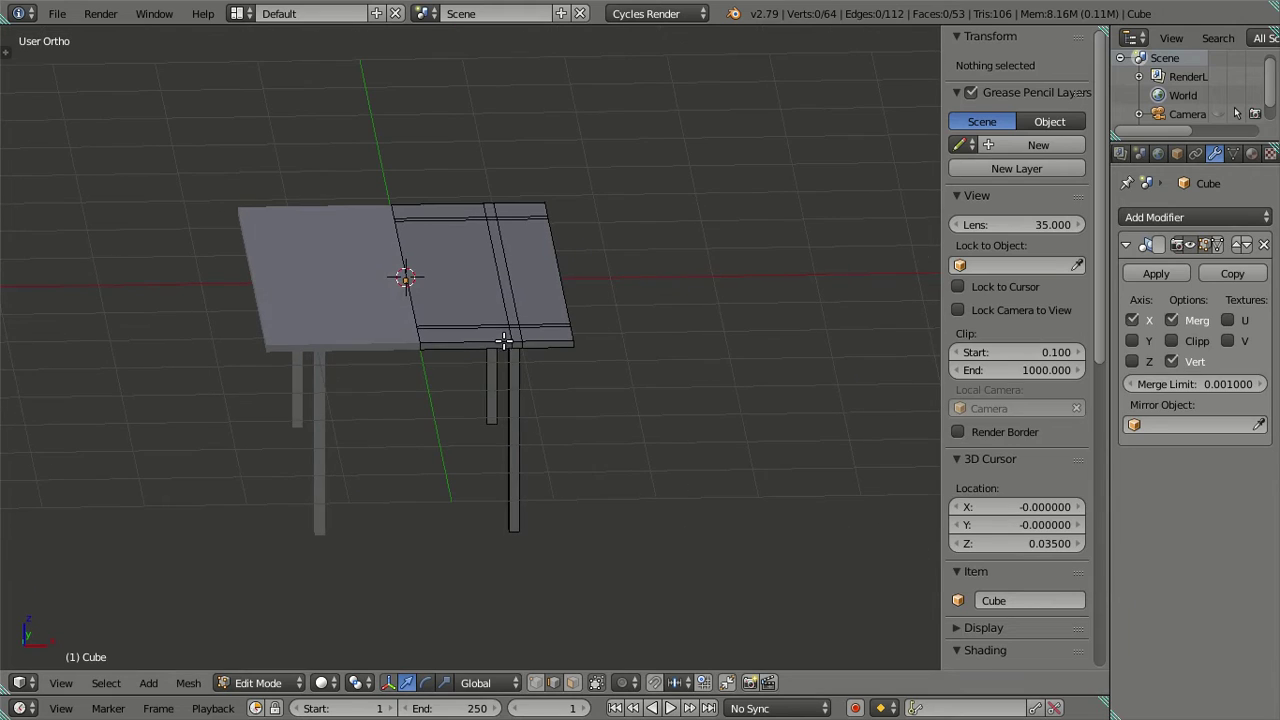
pyautogui.moveTo(680, 369); pyautogui.dragTo(654, 340, button='middle')
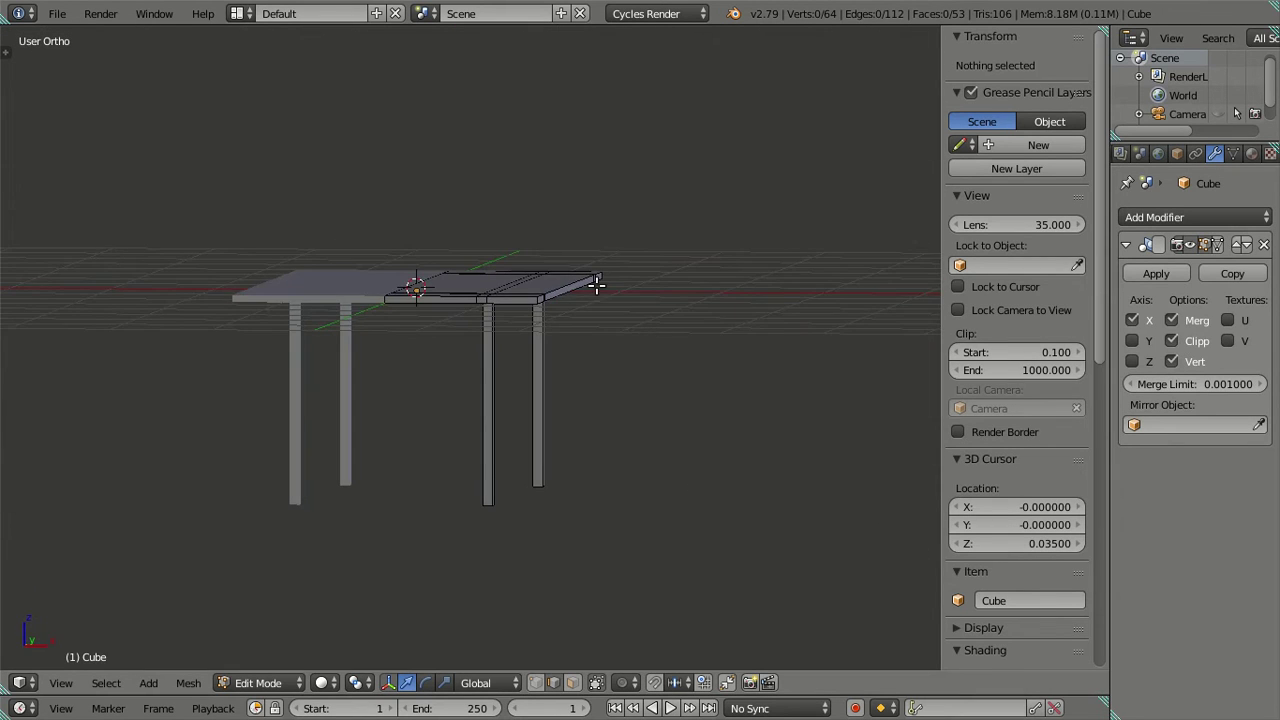
pyautogui.press('KP_1')
pyautogui.scroll(4, 484, 398)
pyautogui.moveTo(580, 399)
pyautogui.mouseDown(button='middle')
pyautogui.moveTo(526, 397)
pyautogui.moveTo(460, 434)
pyautogui.moveTo(426, 428)
pyautogui.moveTo(417, 408)
pyautogui.mouseUp(button='middle')
pyautogui.scroll(-2, 526, 397)
pyautogui.press('KP_3')
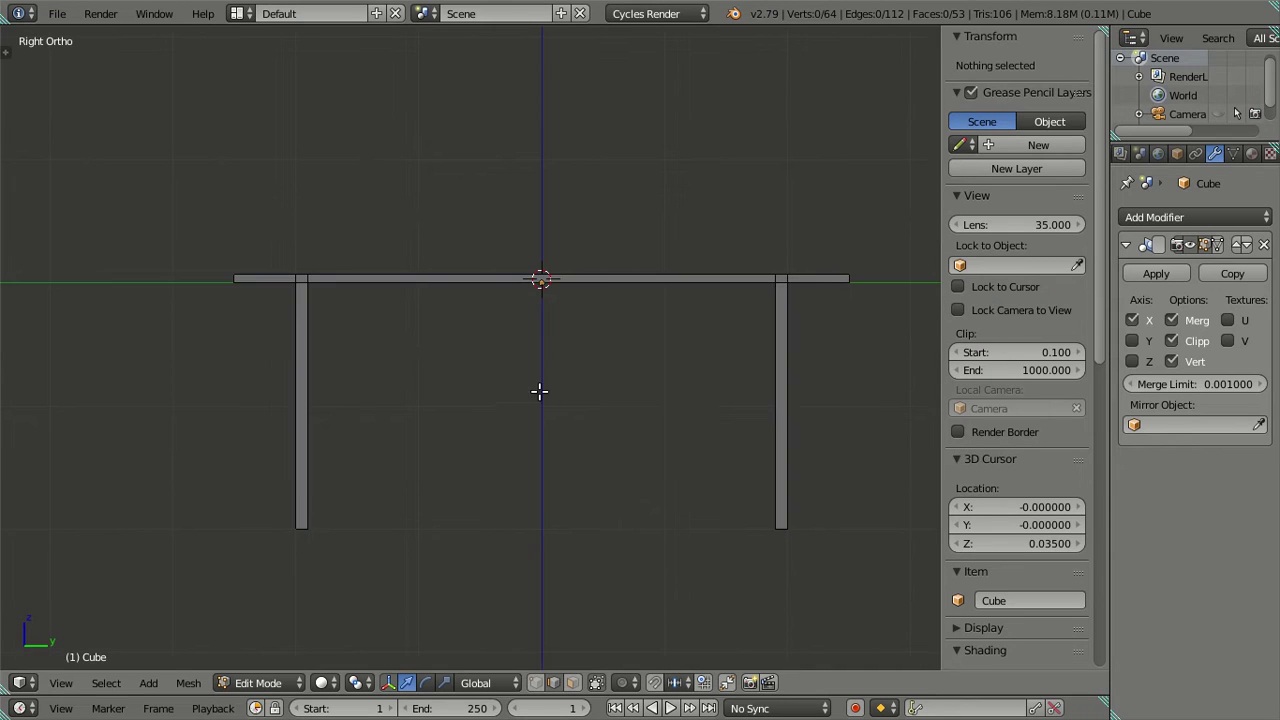
pyautogui.press('z')
pyautogui.keyDown('shift'); pyautogui.moveTo(769, 390); pyautogui.dragTo(641, 381, button='middle'); pyautogui.keyUp('shift')
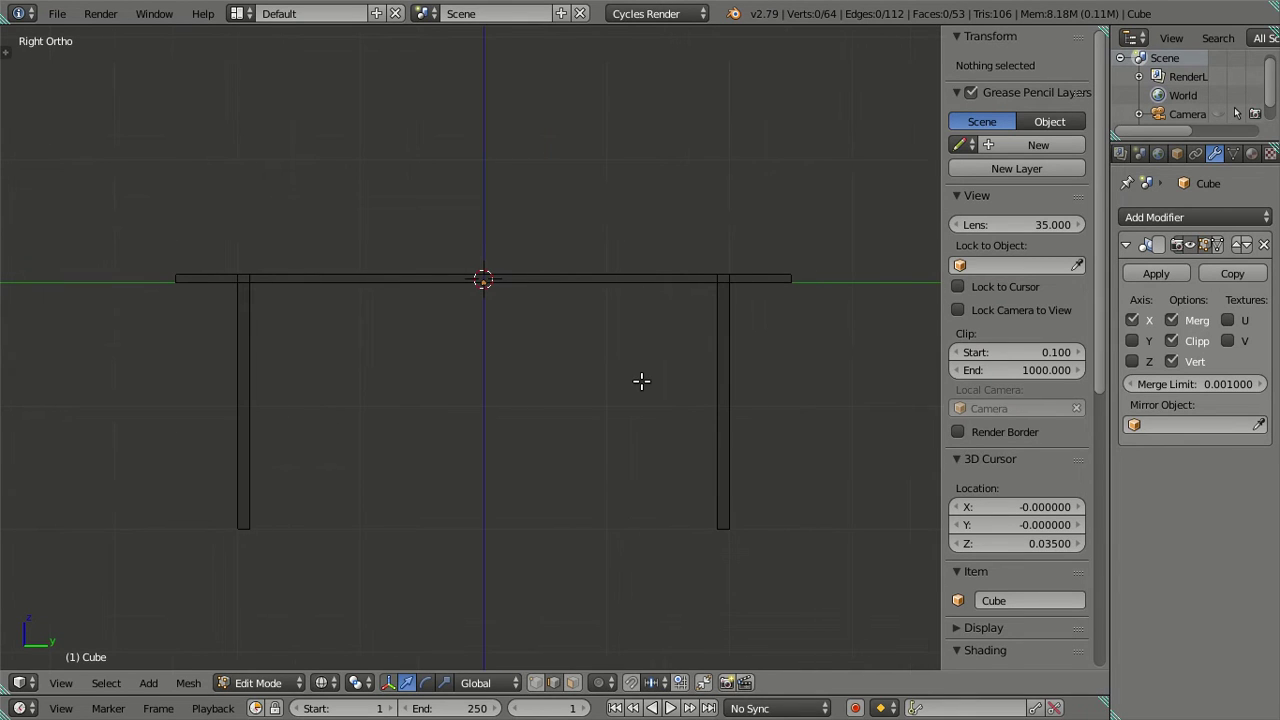
pyautogui.hotkey('ctrl', 'r')
pyautogui.click(730, 391)
pyautogui.rightClick(730, 391)
pyautogui.hotkey('ctrl', 'r')
pyautogui.click(294, 406)
pyautogui.rightClick(294, 406)
pyautogui.keyDown('ctrl'); pyautogui.scroll(-1, 566, 437); pyautogui.keyUp('ctrl')
pyautogui.keyDown('ctrl'); pyautogui.scroll(-3, 557, 460); pyautogui.keyUp('ctrl')
pyautogui.keyDown('shift'); pyautogui.scroll(-1, 557, 460); pyautogui.keyUp('shift')
pyautogui.scroll(2, 580, 442)
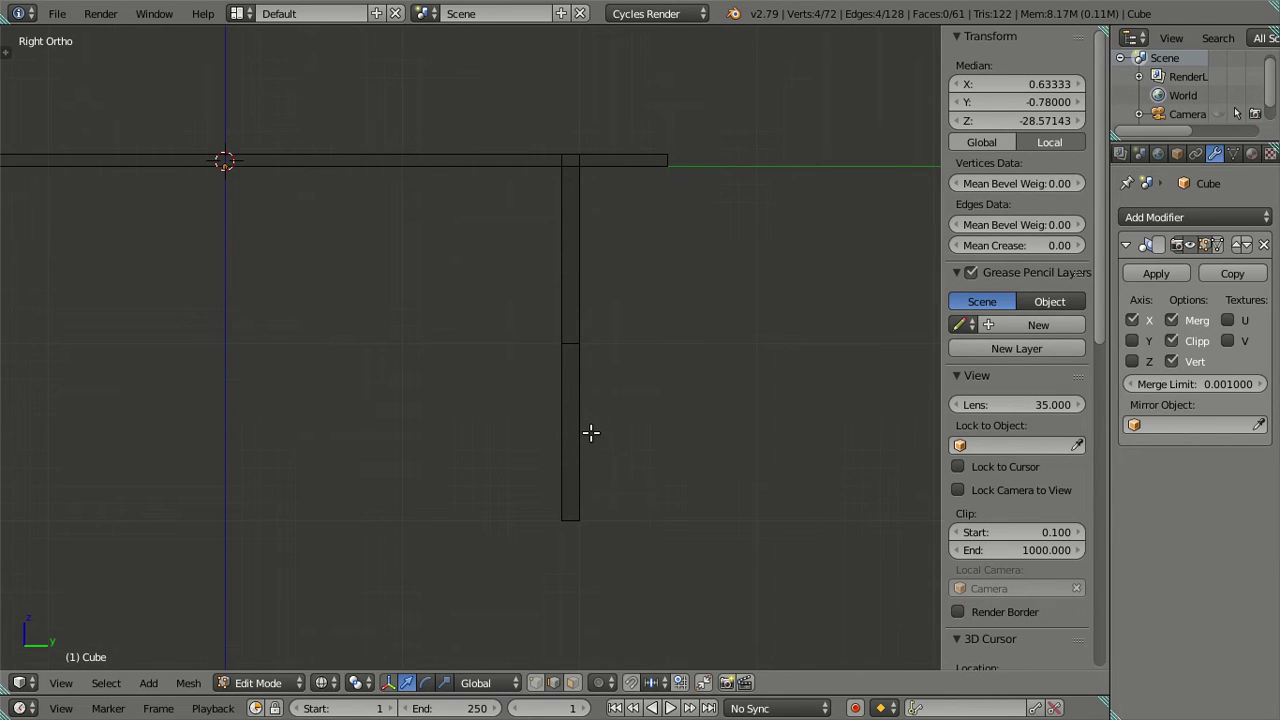
pyautogui.hotkey('ctrl', 'r')
pyautogui.scroll(1, 591, 432)
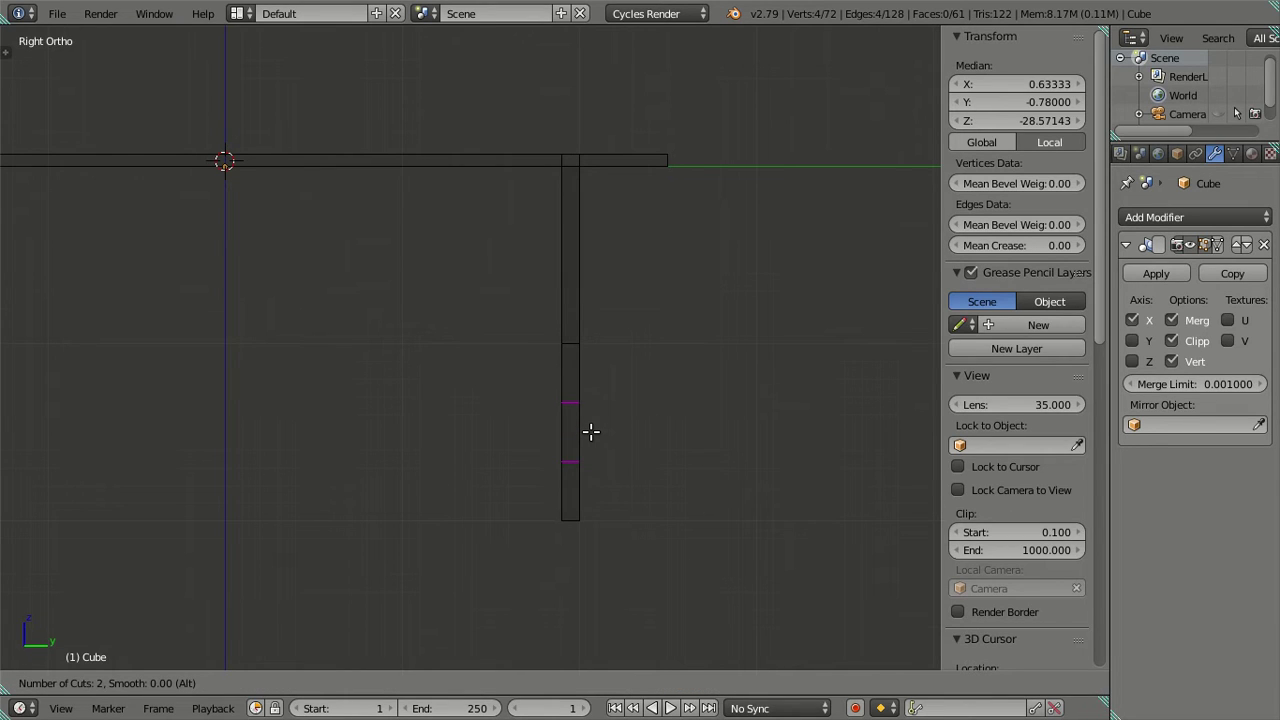
pyautogui.click(591, 432)
pyautogui.rightClick(591, 432)
pyautogui.scroll(-4, 357, 446)
pyautogui.keyDown('ctrl'); pyautogui.scroll(2, 389, 462); pyautogui.keyUp('ctrl')
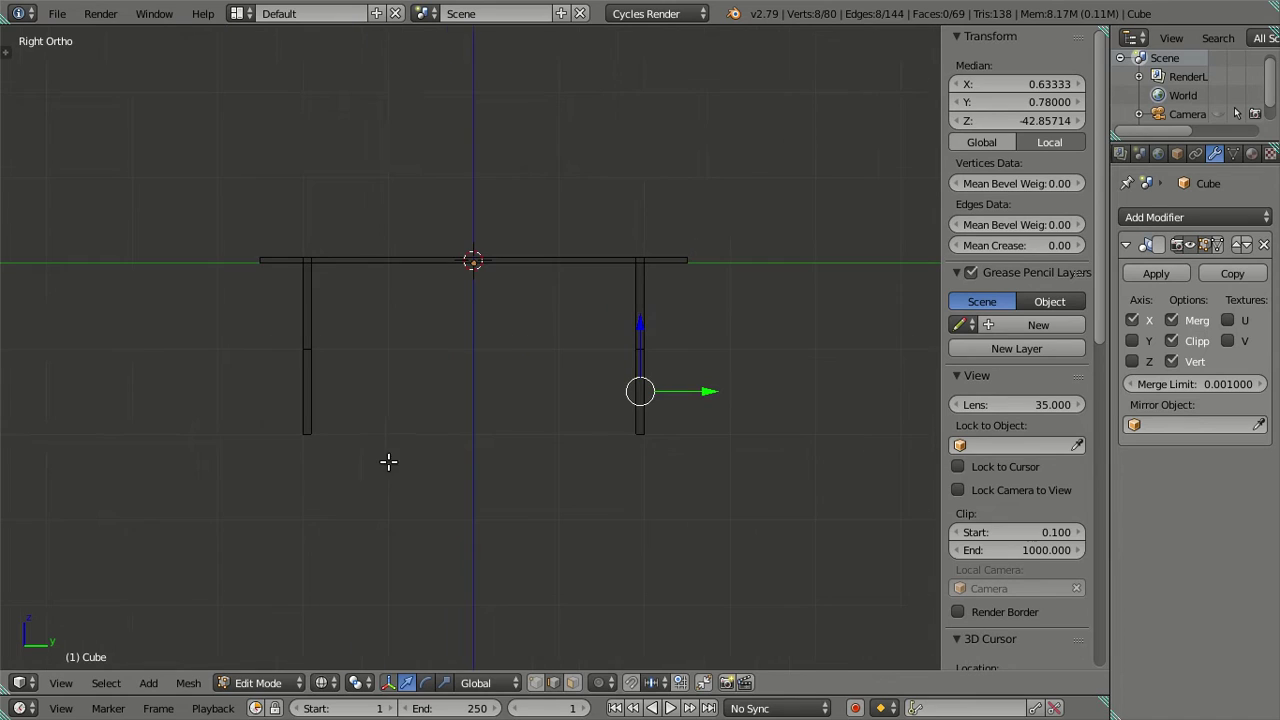
pyautogui.hotkey('ctrl', 'r')
pyautogui.click(314, 387)
pyautogui.rightClick(314, 387)
pyautogui.scroll(4, 461, 422)
pyautogui.scroll(4, 420, 418)
pyautogui.moveTo(363, 414)
pyautogui.keyDown('shift'); pyautogui.mouseDown(button='middle')
pyautogui.moveTo(586, 283)
pyautogui.moveTo(601, 372)
pyautogui.mouseUp(button='middle'); pyautogui.keyUp('shift')
pyautogui.scroll(3, 576, 278)
pyautogui.scroll(-1, 575, 271)
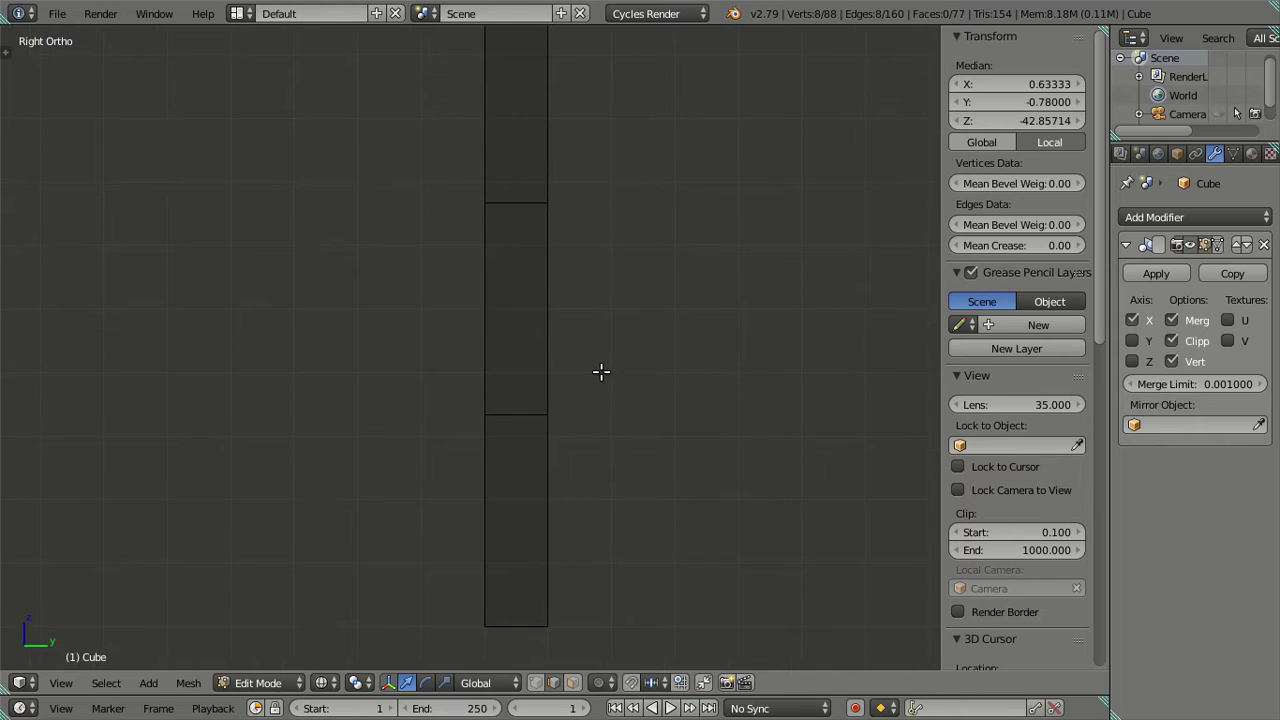
pyautogui.scroll(-7, 601, 362)
pyautogui.hotkey('ctrl', 'z')
pyautogui.hotkey('ctrl', 'z')
pyautogui.hotkey('ctrl', 'z')
pyautogui.scroll(-4, 600, 343)
pyautogui.hotkey('ctrl', 'z')
pyautogui.scroll(5, 600, 343)
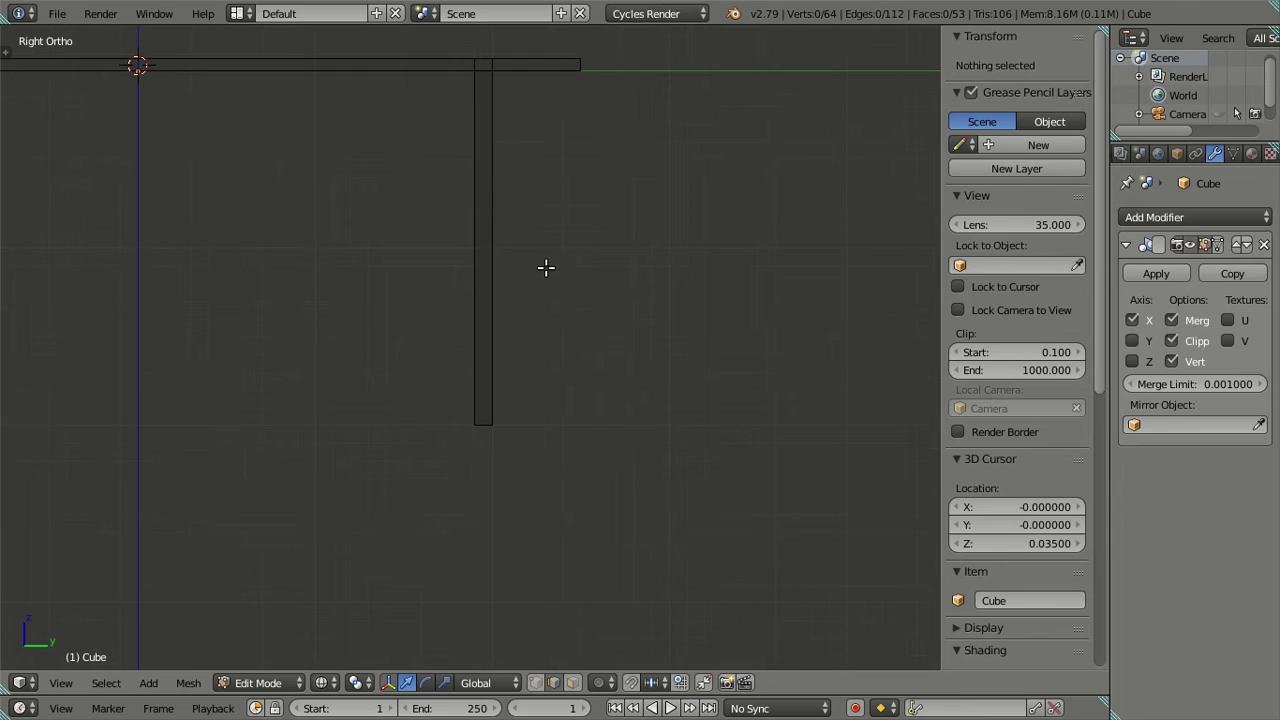
pyautogui.hotkey('ctrl', 'r')
pyautogui.scroll(1, 524, 264)
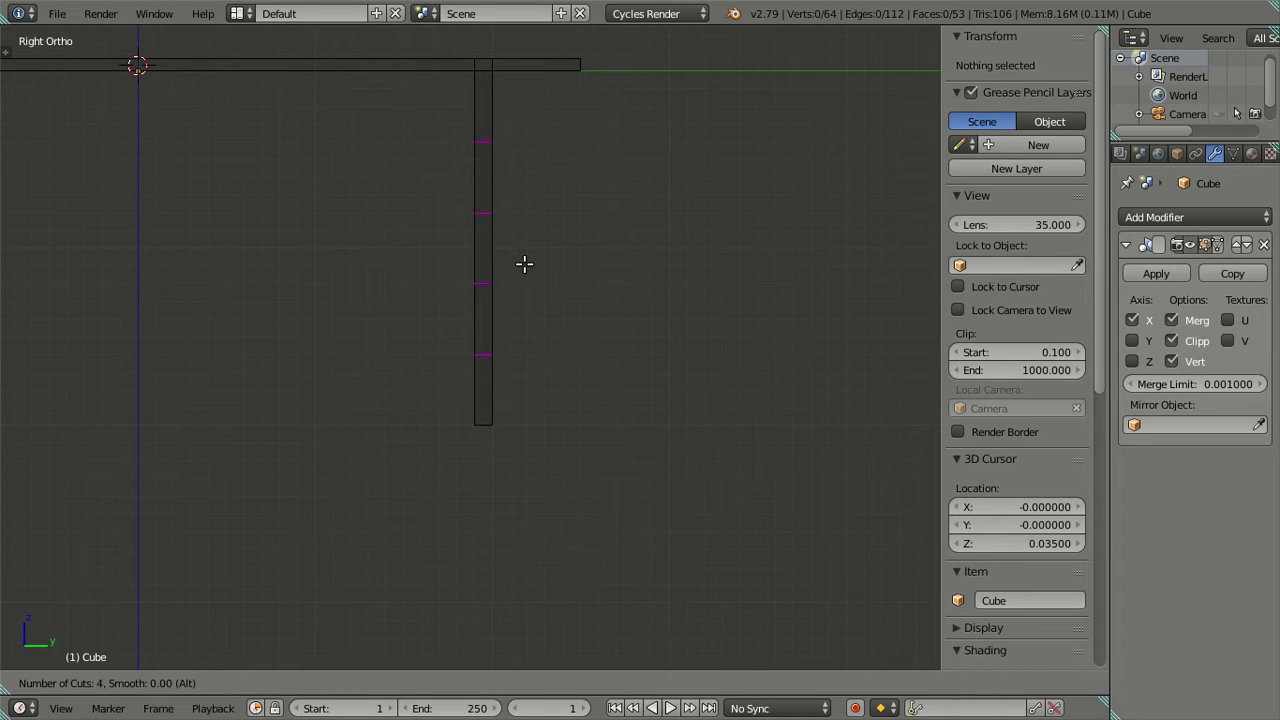
# Commit four evenly spaced loop cuts across the first table leg.
pyautogui.click(524, 261)
pyautogui.rightClick(524, 261)
pyautogui.scroll(2, 523, 270)
pyautogui.scroll(2, 522, 275)
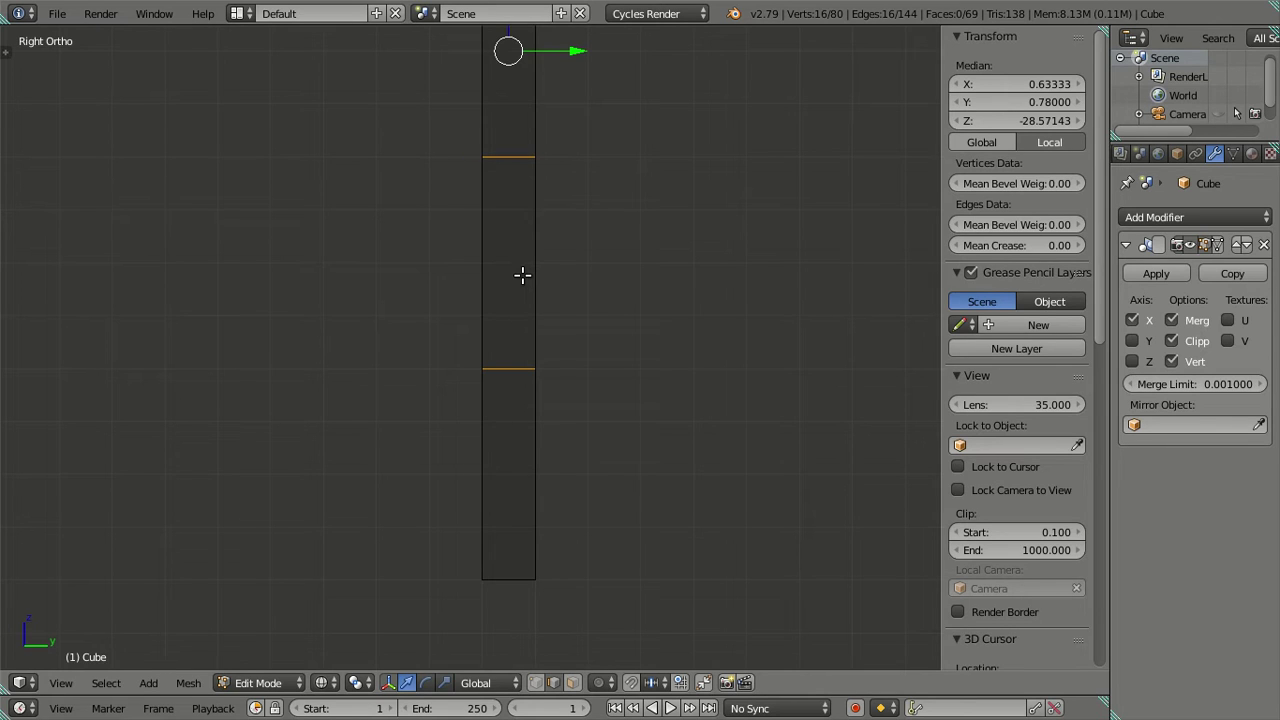
pyautogui.scroll(-3, 505, 241)
# Dissolve the extra new edge loops on that leg, keeping the two deselected loops.
pyautogui.keyDown('shift'); pyautogui.rightClick(501, 232); pyautogui.keyUp('shift')
pyautogui.keyDown('alt'); pyautogui.keyDown('shift'); pyautogui.rightClick(510, 344); pyautogui.keyUp('shift'); pyautogui.keyUp('alt')
pyautogui.moveTo(514, 357); pyautogui.dragTo(563, 369, button='middle')
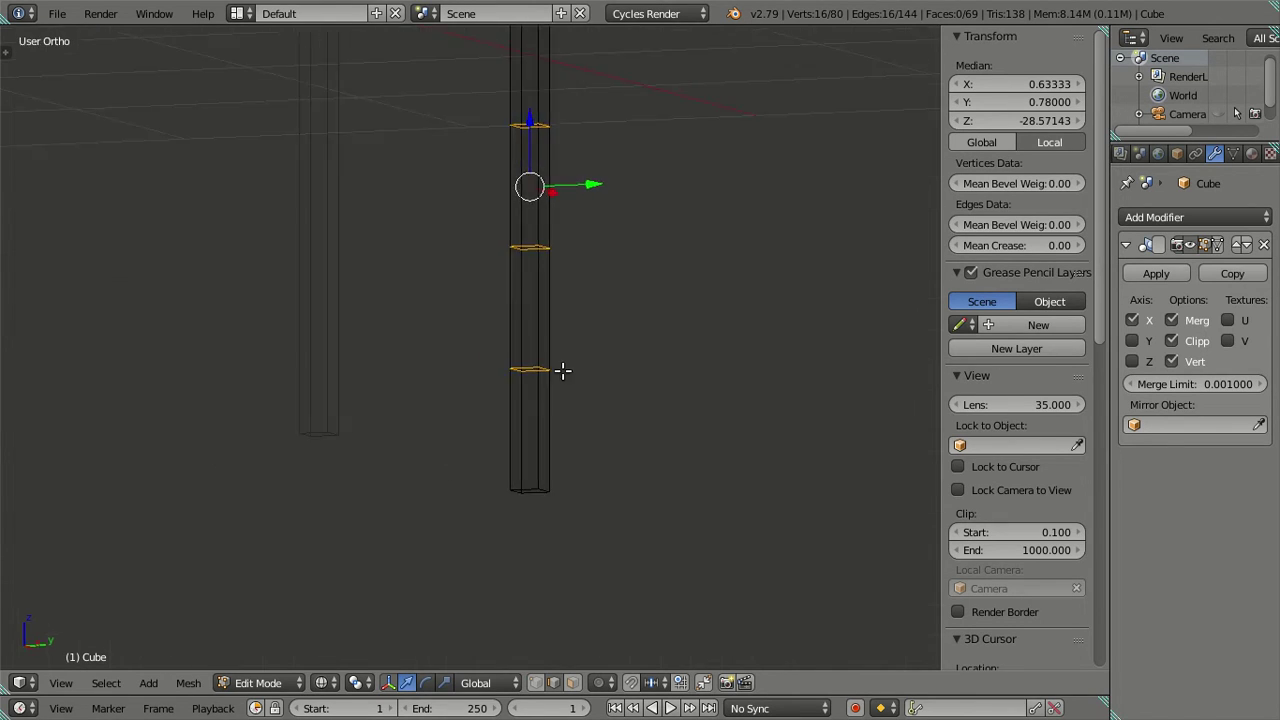
pyautogui.keyDown('alt'); pyautogui.keyDown('shift'); pyautogui.rightClick(531, 244); pyautogui.keyUp('shift'); pyautogui.keyUp('alt')
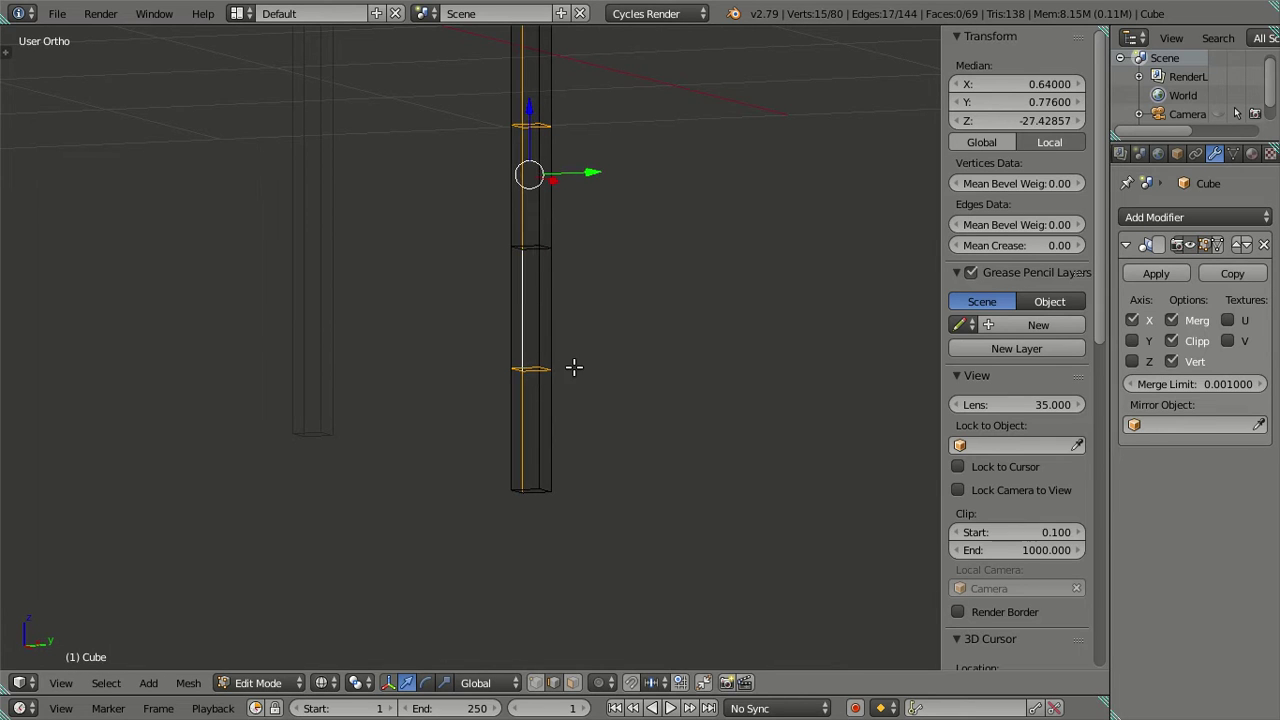
pyautogui.keyDown('alt'); pyautogui.keyDown('shift'); pyautogui.rightClick(536, 371); pyautogui.keyUp('shift'); pyautogui.keyUp('alt')
pyautogui.press('x')
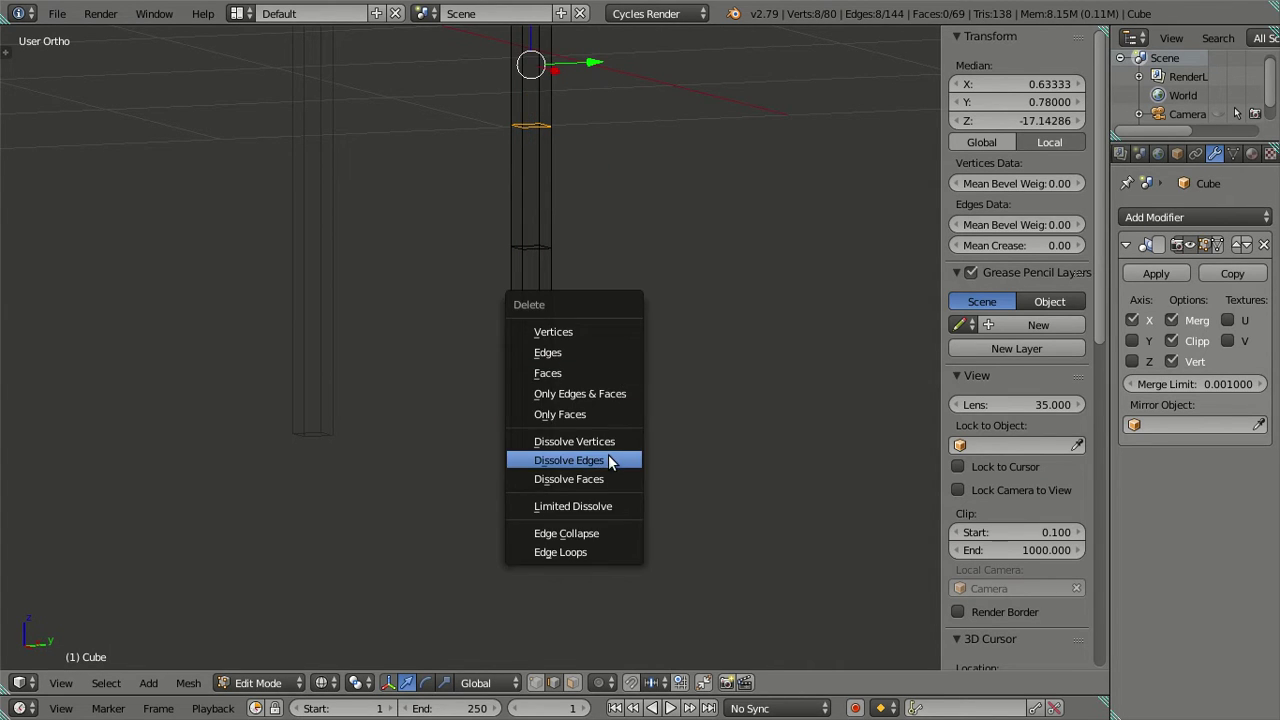
pyautogui.click(611, 457)
pyautogui.scroll(-5, 386, 360)
pyautogui.moveTo(386, 360)
pyautogui.mouseDown(button='middle')
pyautogui.moveTo(267, 364)
pyautogui.moveTo(502, 367)
pyautogui.mouseUp(button='middle')
# Add five evenly spaced loop cuts to another leg and dissolve all but the lowest.
pyautogui.hotkey('ctrl', 'r')
pyautogui.scroll(4, 420, 345)
pyautogui.click(420, 345)
pyautogui.rightClick(420, 345)
pyautogui.scroll(5, 423, 337)
pyautogui.scroll(2, 411, 391)
pyautogui.keyDown('alt'); pyautogui.keyDown('shift'); pyautogui.rightClick(304, 390); pyautogui.keyUp('shift'); pyautogui.keyUp('alt')
pyautogui.press('x')
pyautogui.click(360, 531)
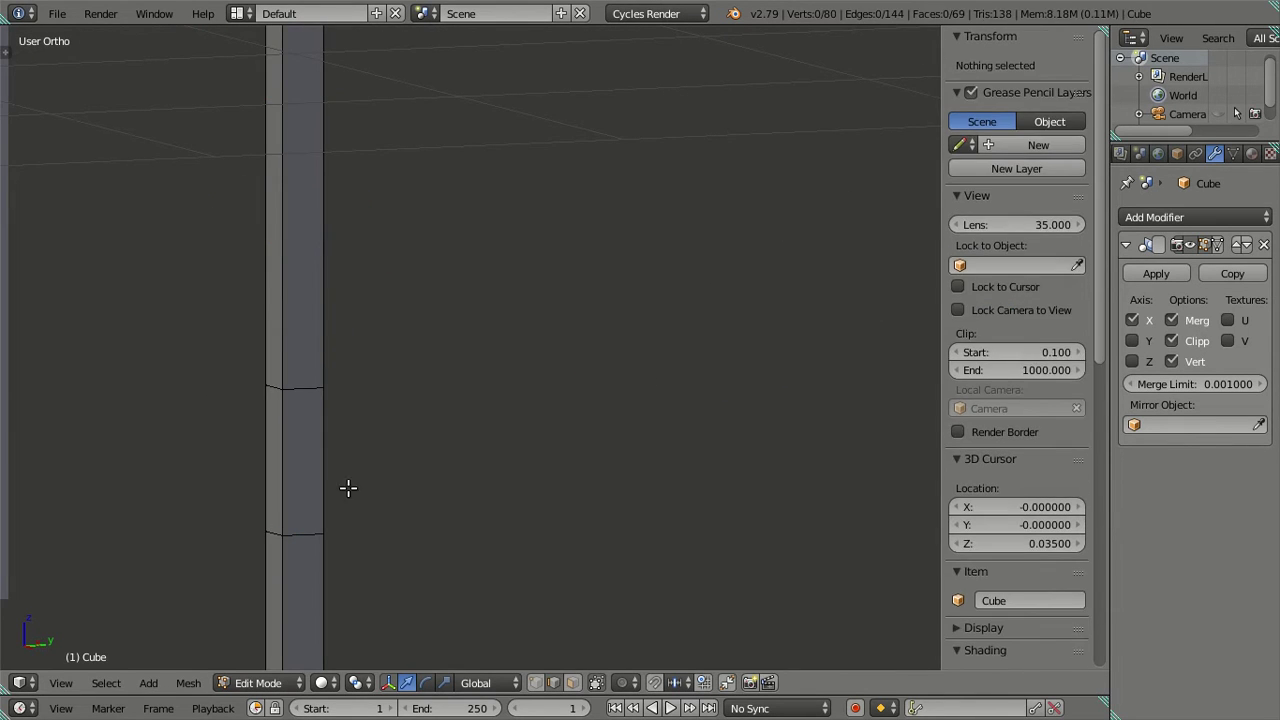
# In right side wireframe view, add three evenly spaced loop cuts to a leg.
pyautogui.press('Home')
pyautogui.press('KP_3')
pyautogui.keyDown('shift'); pyautogui.moveTo(811, 400); pyautogui.dragTo(309, 437, button='middle'); pyautogui.keyUp('shift')
pyautogui.scroll(5, 582, 482)
pyautogui.press('z')
pyautogui.scroll(2, 554, 339)
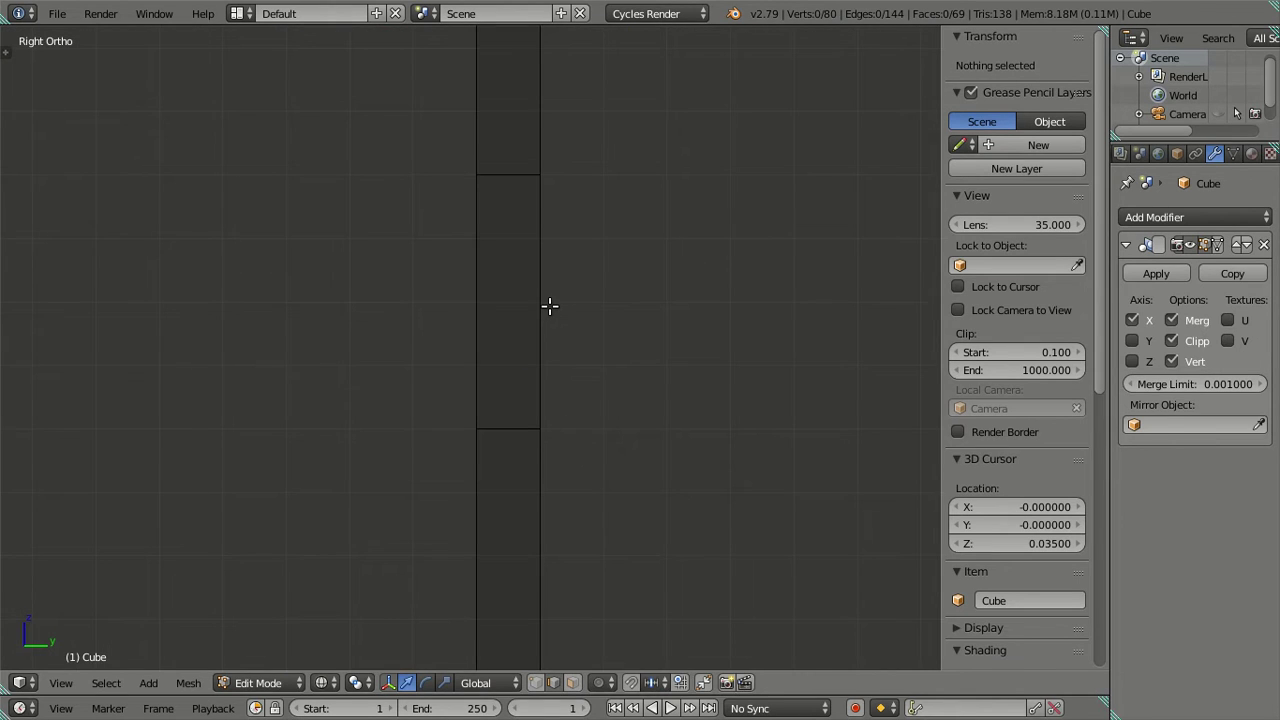
pyautogui.hotkey('ctrl', 'r')
pyautogui.scroll(1, 549, 306)
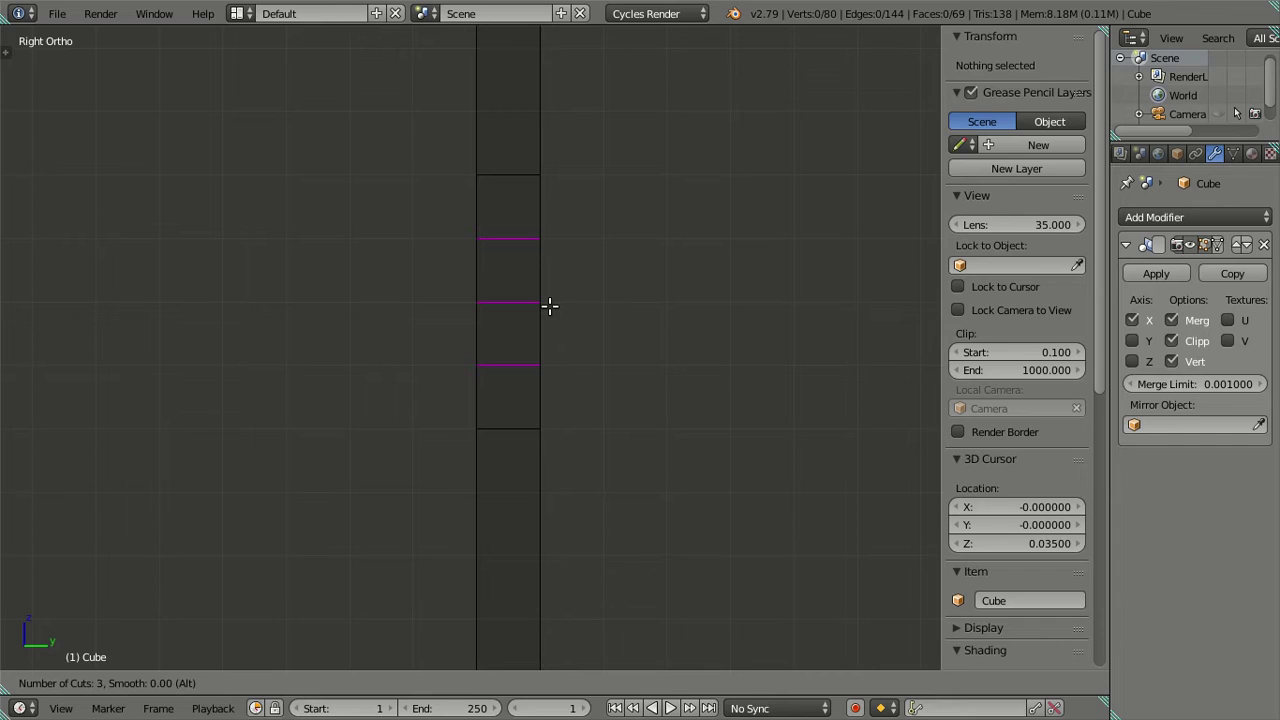
pyautogui.click(549, 306)
pyautogui.rightClick(549, 306)
# Remove the extra new edge loops on that leg, keeping the bottom loop.
pyautogui.moveTo(549, 306); pyautogui.dragTo(586, 337, button='middle')
pyautogui.press('z')
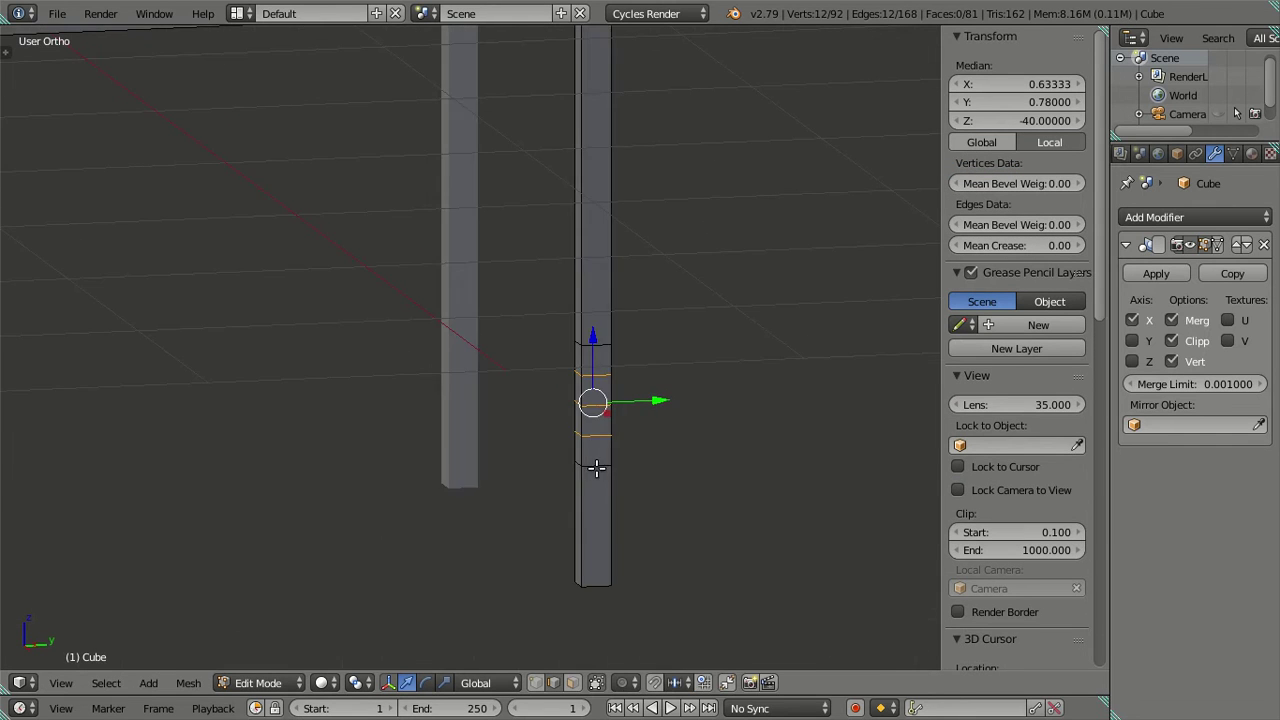
pyautogui.scroll(2, 596, 469)
pyautogui.keyDown('alt'); pyautogui.keyDown('shift'); pyautogui.rightClick(660, 340); pyautogui.keyUp('shift'); pyautogui.keyUp('alt')
pyautogui.keyDown('alt'); pyautogui.keyDown('shift'); pyautogui.rightClick(641, 473); pyautogui.keyUp('shift'); pyautogui.keyUp('alt')
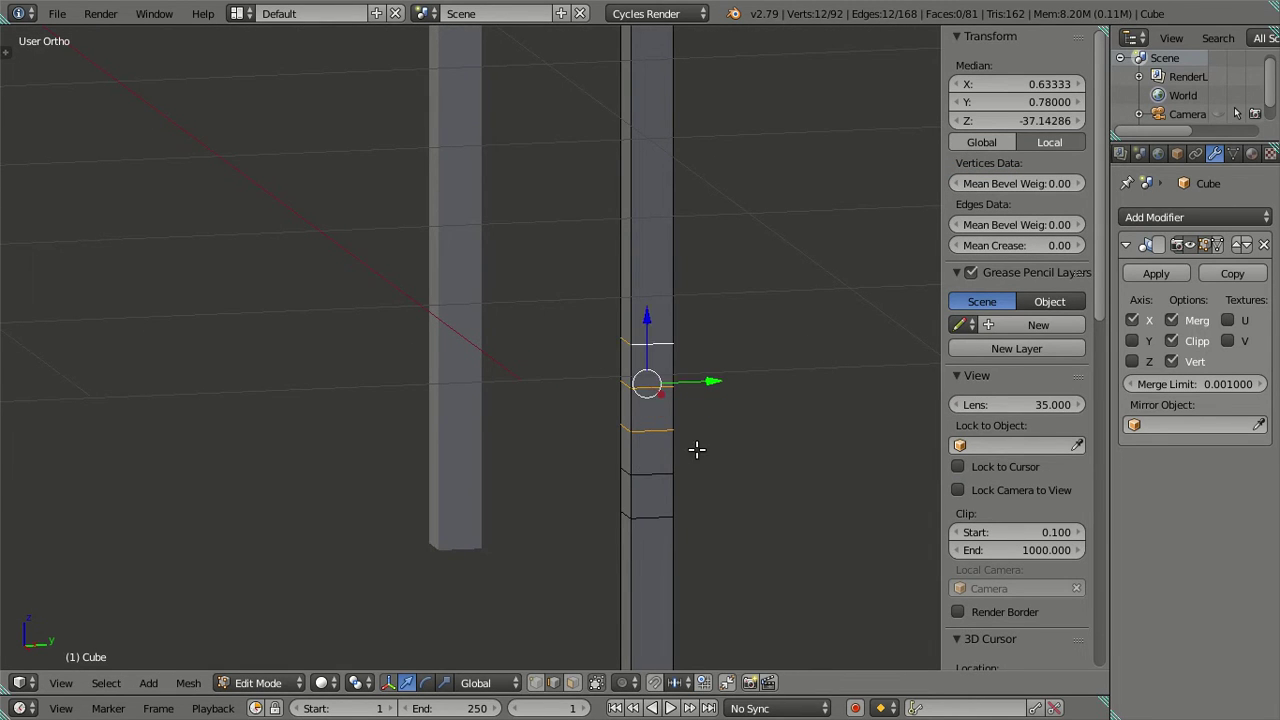
pyautogui.press('x')
pyautogui.click(697, 448)
pyautogui.scroll(-4, 417, 446)
# Set the right leg's lower loop Median Z in the N-panel and paste it onto the left leg's loop.
pyautogui.moveTo(417, 446); pyautogui.dragTo(766, 354, button='middle')
pyautogui.scroll(4, 481, 391)
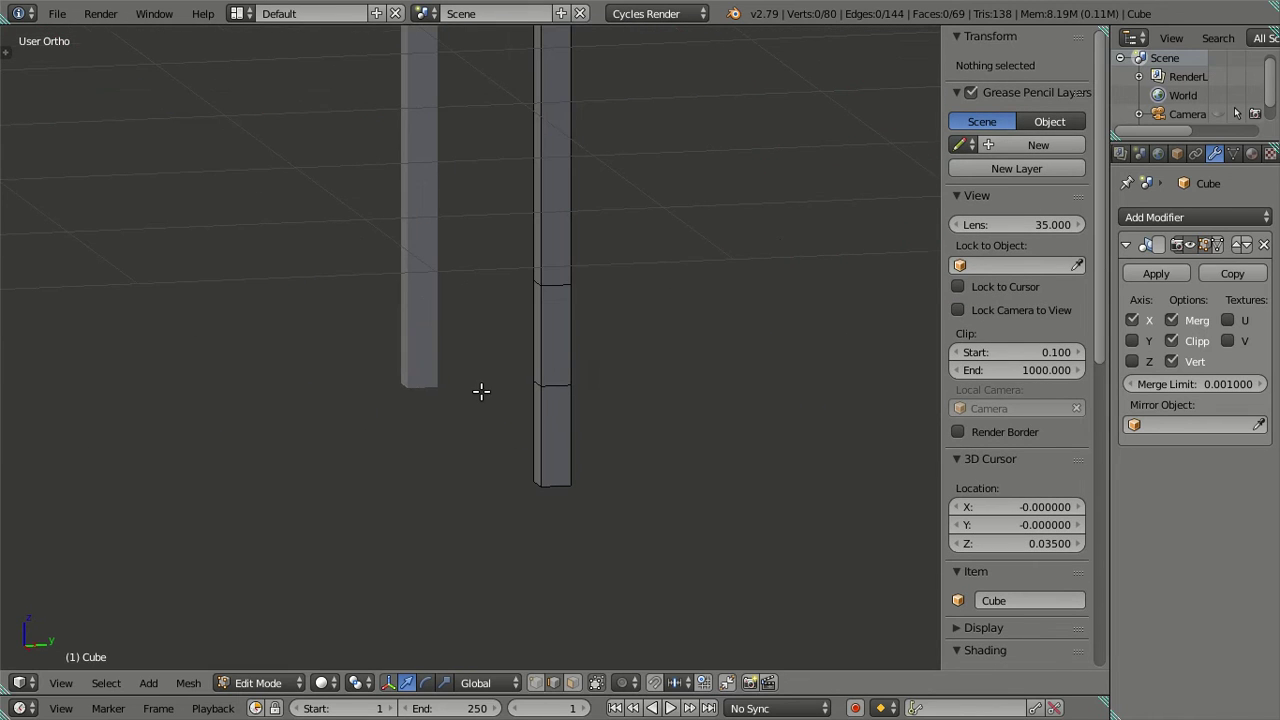
pyautogui.press('KP_3')
pyautogui.scroll(1, 340, 263)
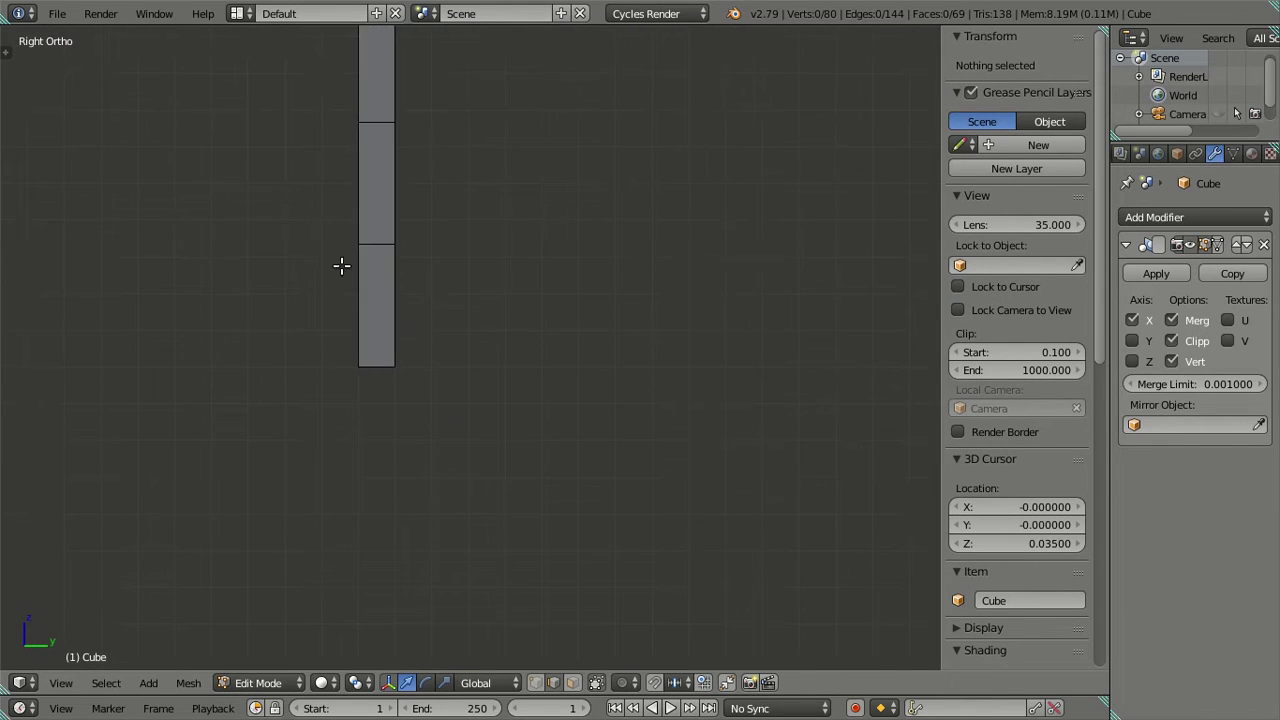
pyautogui.keyDown('shift'); pyautogui.moveTo(340, 263); pyautogui.dragTo(431, 406, button='middle'); pyautogui.keyUp('shift')
pyautogui.scroll(2, 454, 390)
pyautogui.press('z')
pyautogui.scroll(-1, 502, 379)
pyautogui.scroll(-2, 502, 379)
pyautogui.moveTo(515, 374)
pyautogui.keyDown('shift'); pyautogui.mouseDown(button='middle')
pyautogui.moveTo(221, 400)
pyautogui.moveTo(250, 371)
pyautogui.moveTo(226, 373)
pyautogui.mouseUp(button='middle'); pyautogui.keyUp('shift')
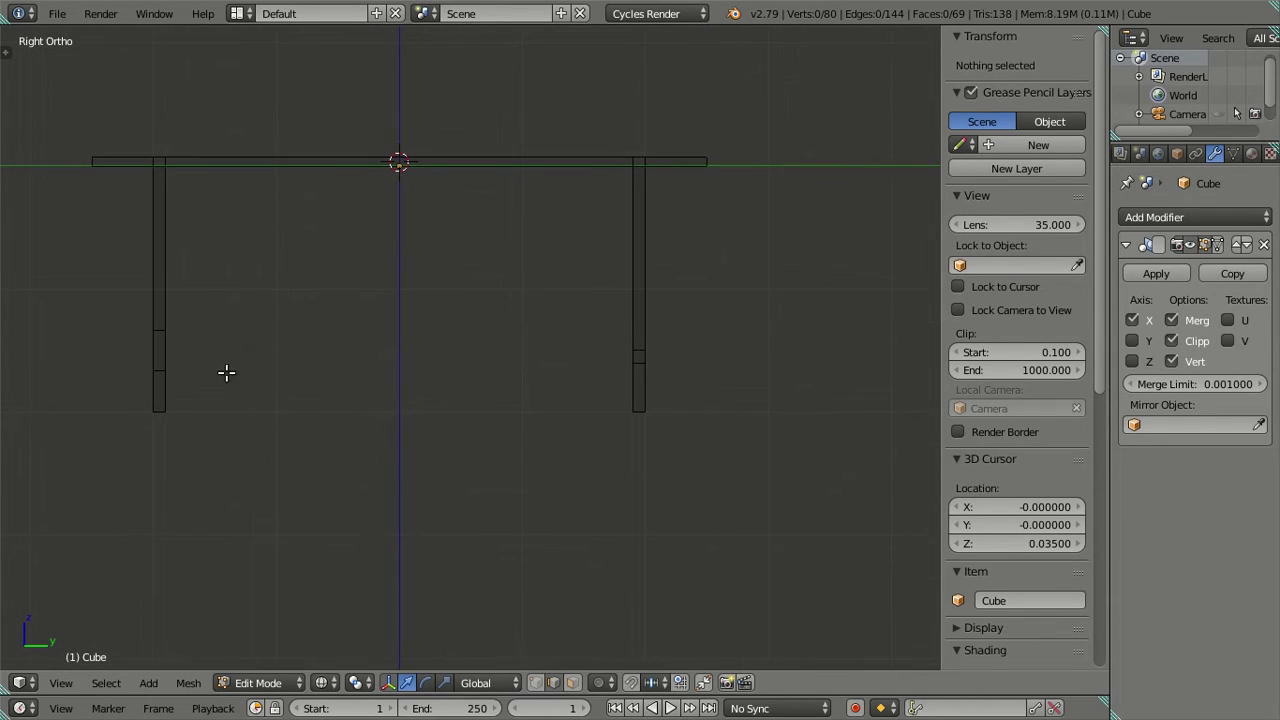
pyautogui.press('z')
pyautogui.scroll(2, 636, 373)
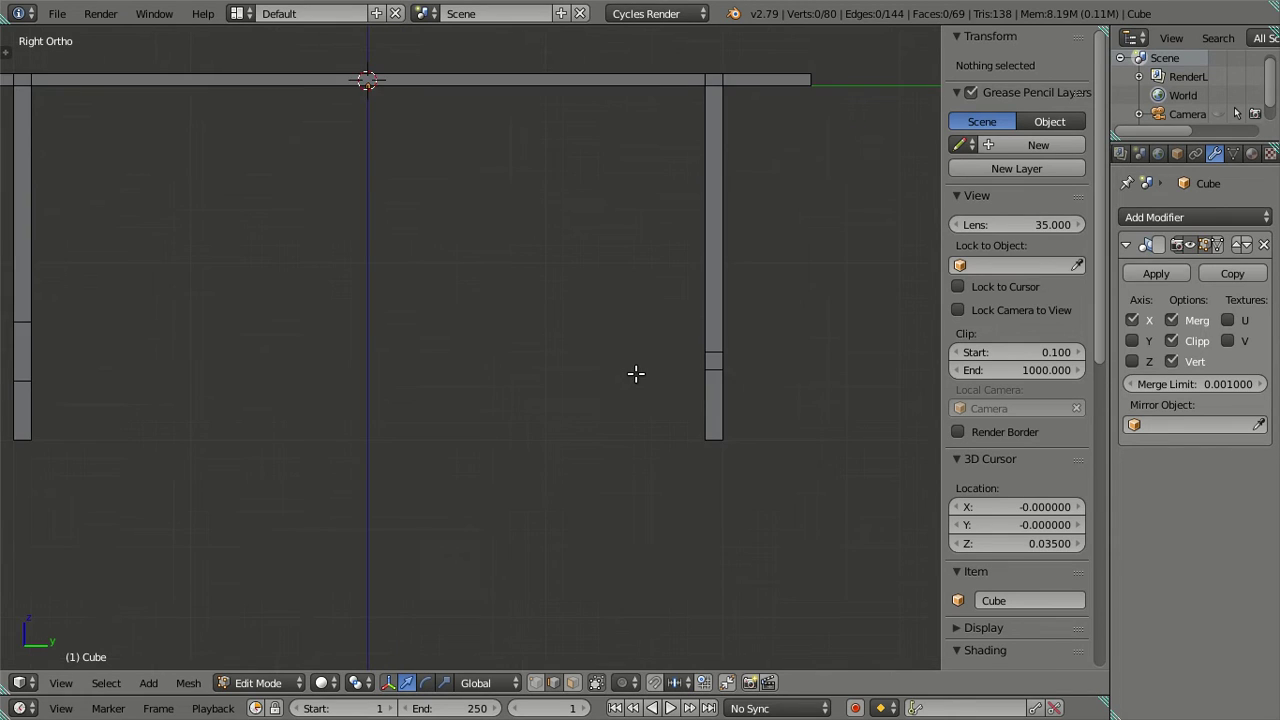
pyautogui.keyDown('shift'); pyautogui.moveTo(636, 373); pyautogui.dragTo(766, 374, button='middle'); pyautogui.keyUp('shift')
pyautogui.rightClick(833, 368)
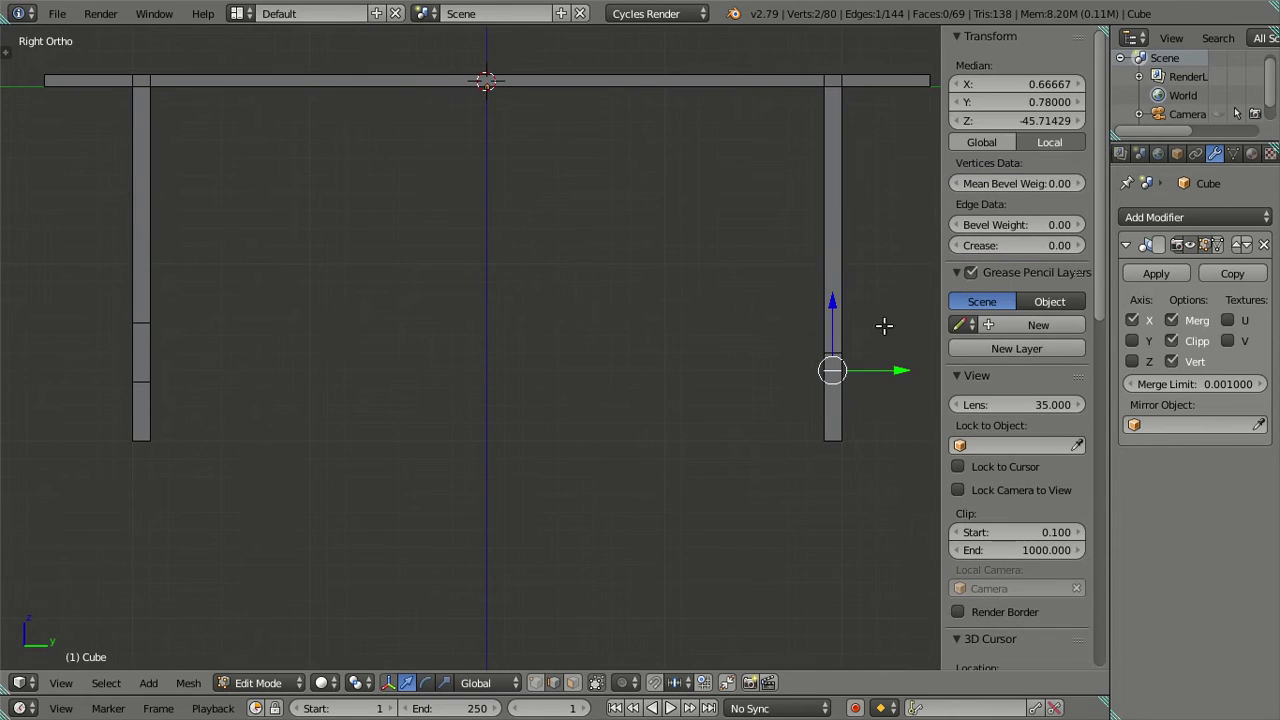
pyautogui.click(1018, 120)
pyautogui.press('Return')
pyautogui.press('a')
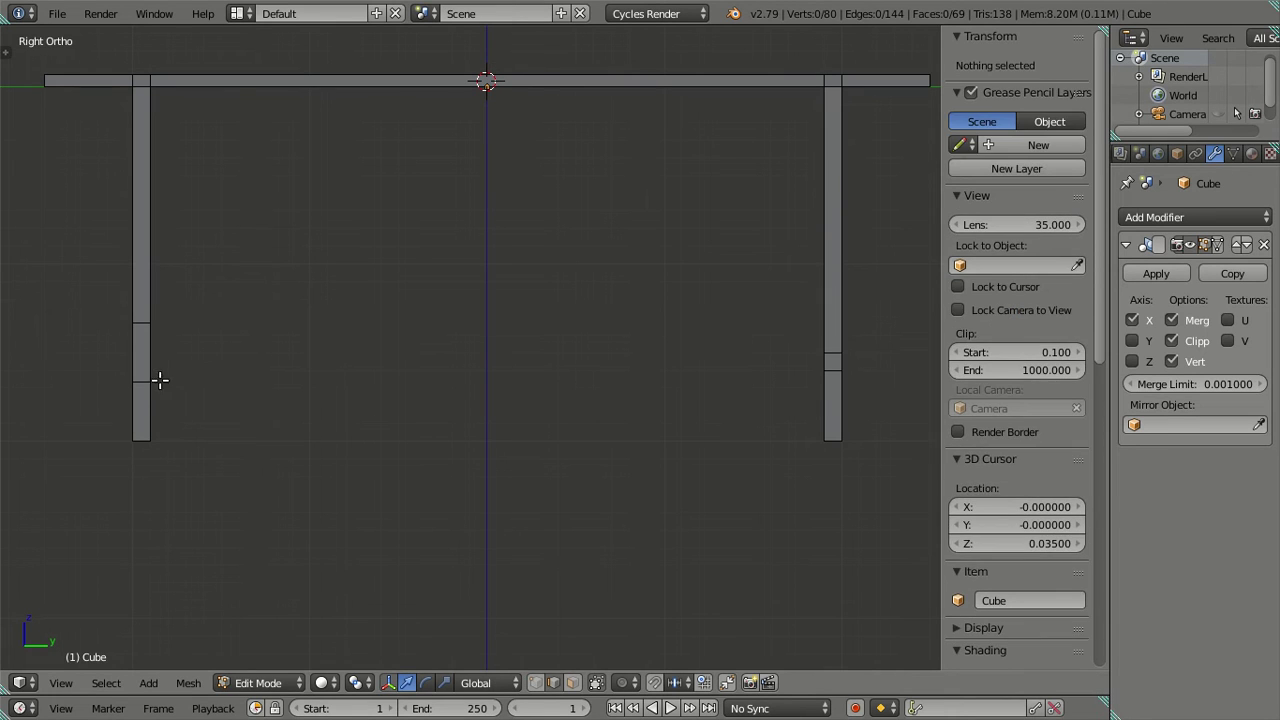
pyautogui.rightClick(139, 378)
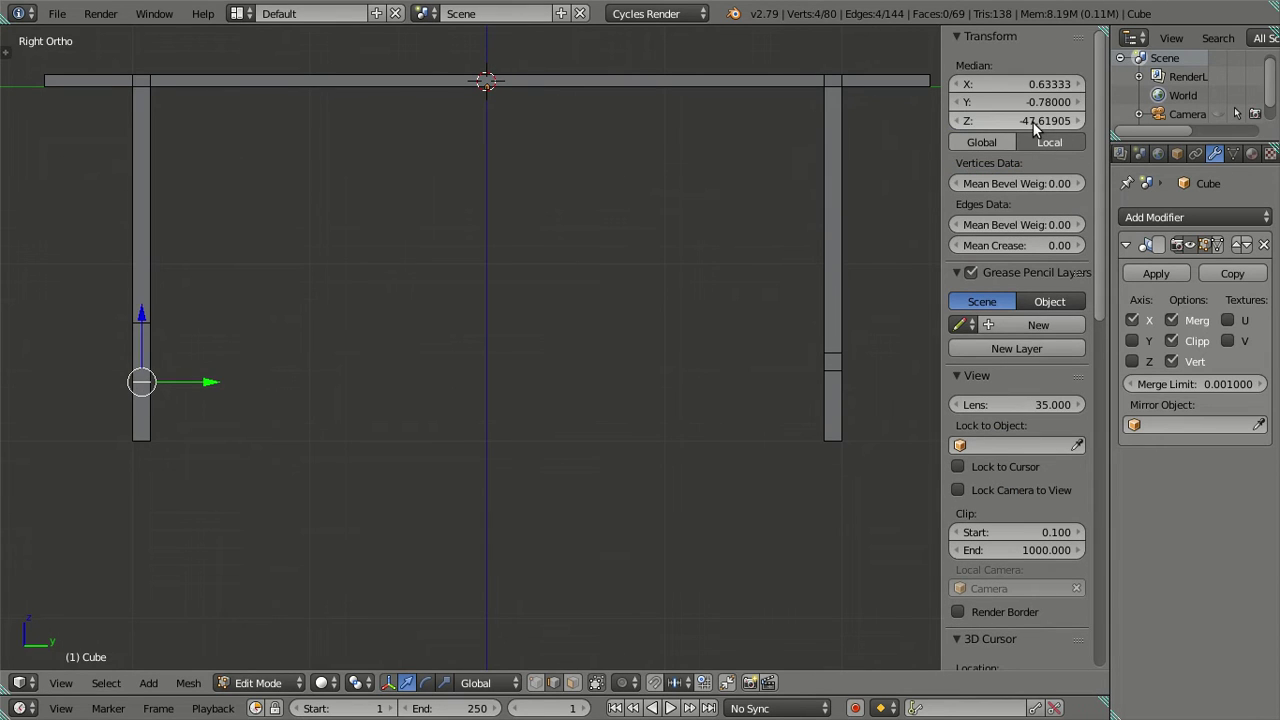
pyautogui.write('-45.71430')
# Give the upper loops on the right and left legs the same Median Z height.
pyautogui.press('a')
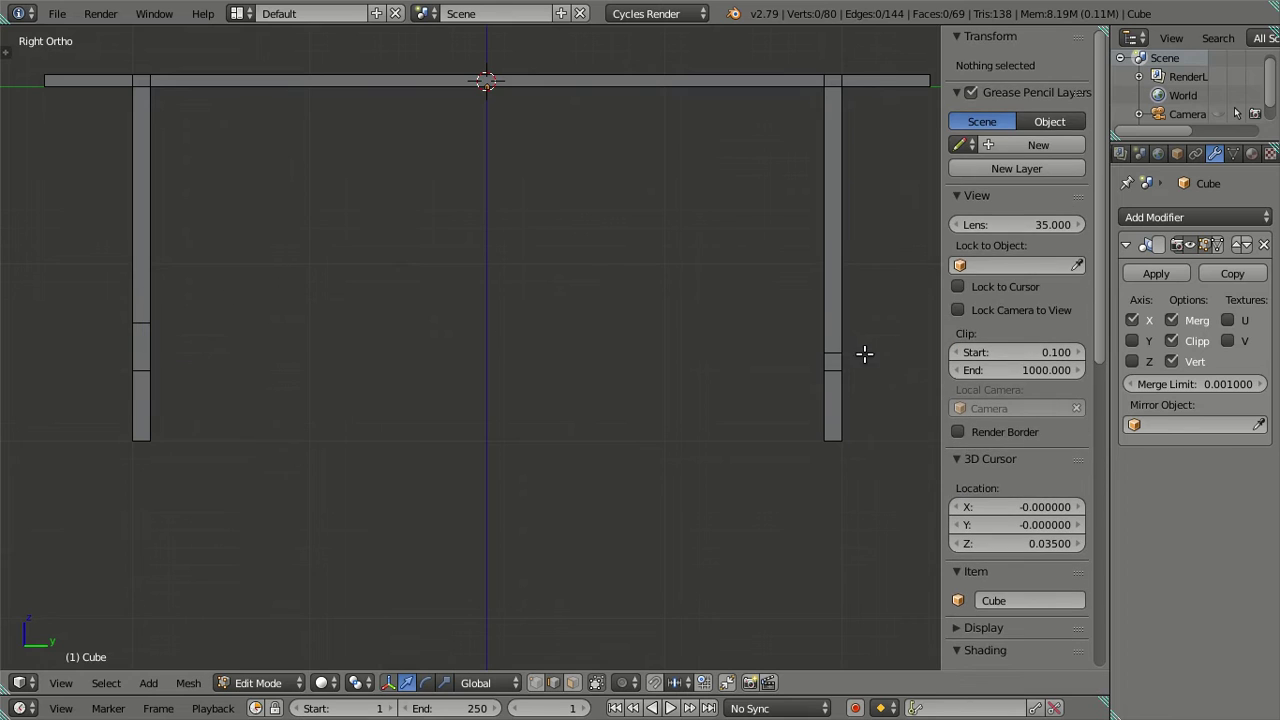
pyautogui.rightClick(830, 349)
pyautogui.click(991, 118)
pyautogui.press('Return')
pyautogui.press('a')
pyautogui.rightClick(140, 321)
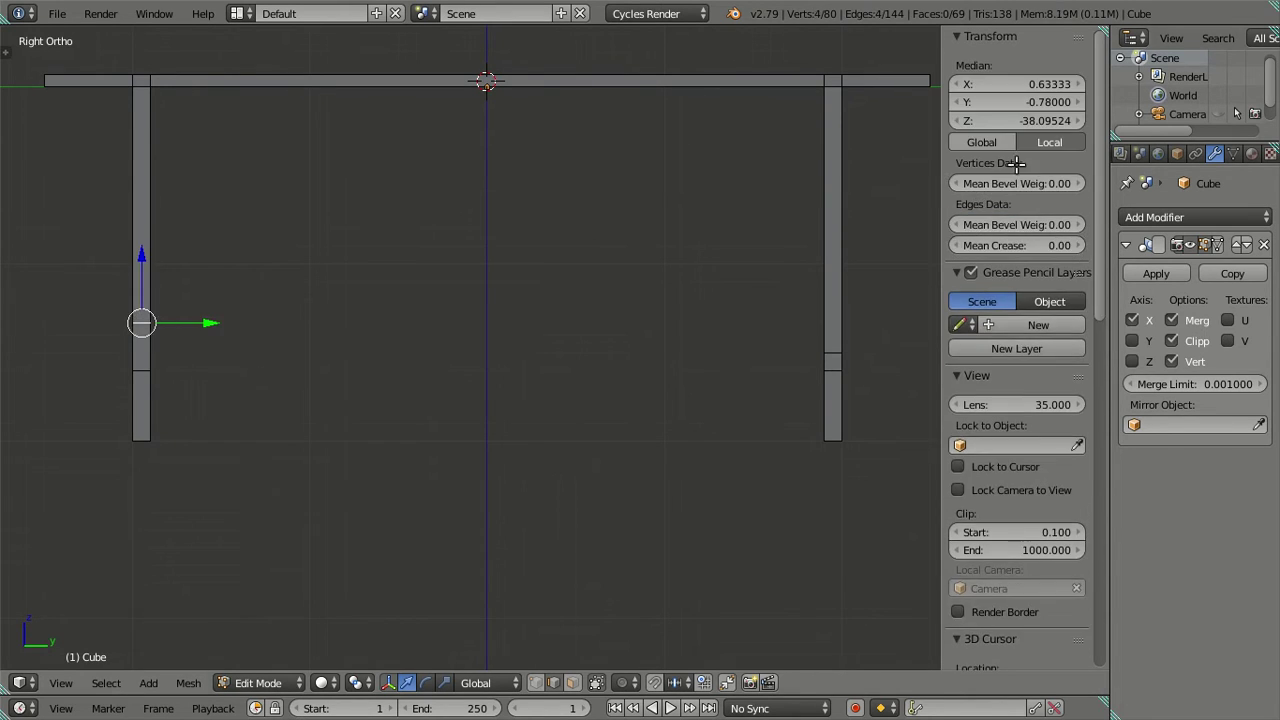
pyautogui.moveTo(1017, 120); pyautogui.dragTo(1020, 120)
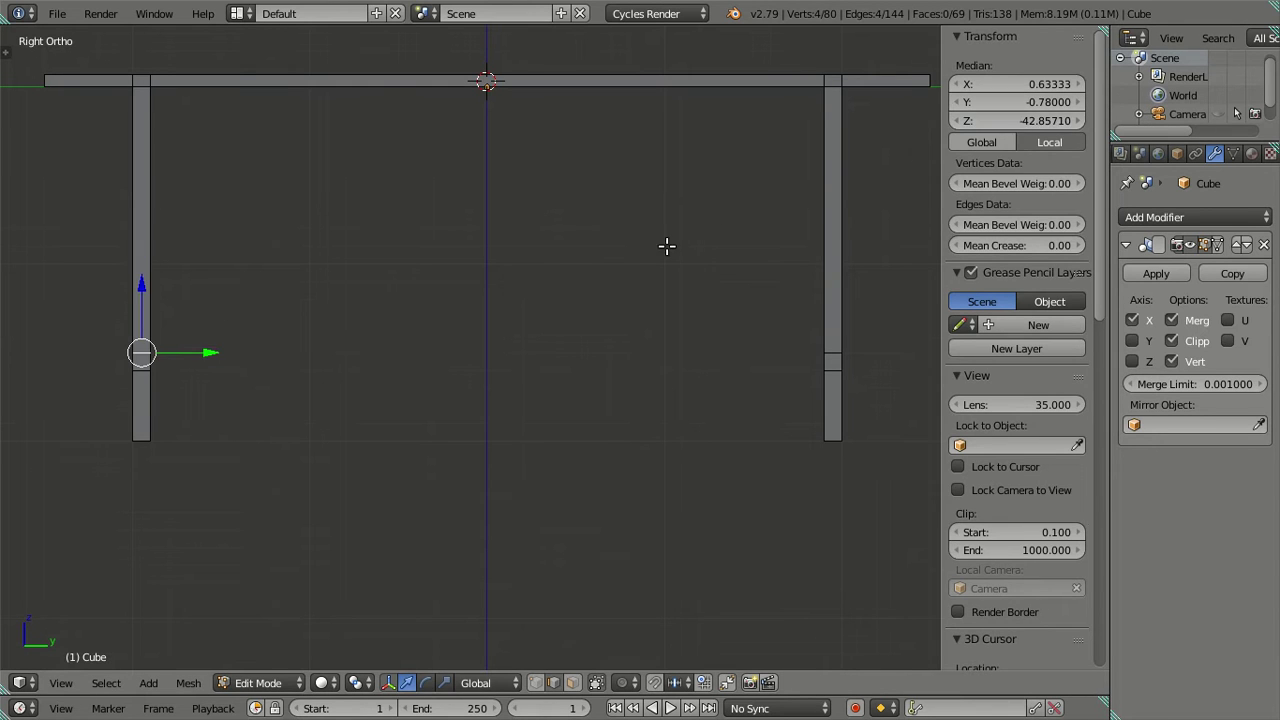
pyautogui.press('a')
pyautogui.moveTo(500, 286)
pyautogui.mouseDown(button='middle')
pyautogui.moveTo(537, 306)
pyautogui.moveTo(486, 303)
pyautogui.moveTo(668, 319)
pyautogui.moveTo(383, 329)
pyautogui.moveTo(497, 357)
pyautogui.moveTo(534, 329)
pyautogui.moveTo(514, 331)
pyautogui.moveTo(526, 366)
pyautogui.moveTo(480, 357)
pyautogui.moveTo(494, 314)
pyautogui.moveTo(471, 306)
pyautogui.moveTo(485, 311)
pyautogui.moveTo(491, 297)
pyautogui.moveTo(495, 319)
pyautogui.moveTo(494, 303)
pyautogui.moveTo(549, 320)
pyautogui.moveTo(509, 314)
pyautogui.moveTo(494, 329)
pyautogui.mouseUp(button='middle')
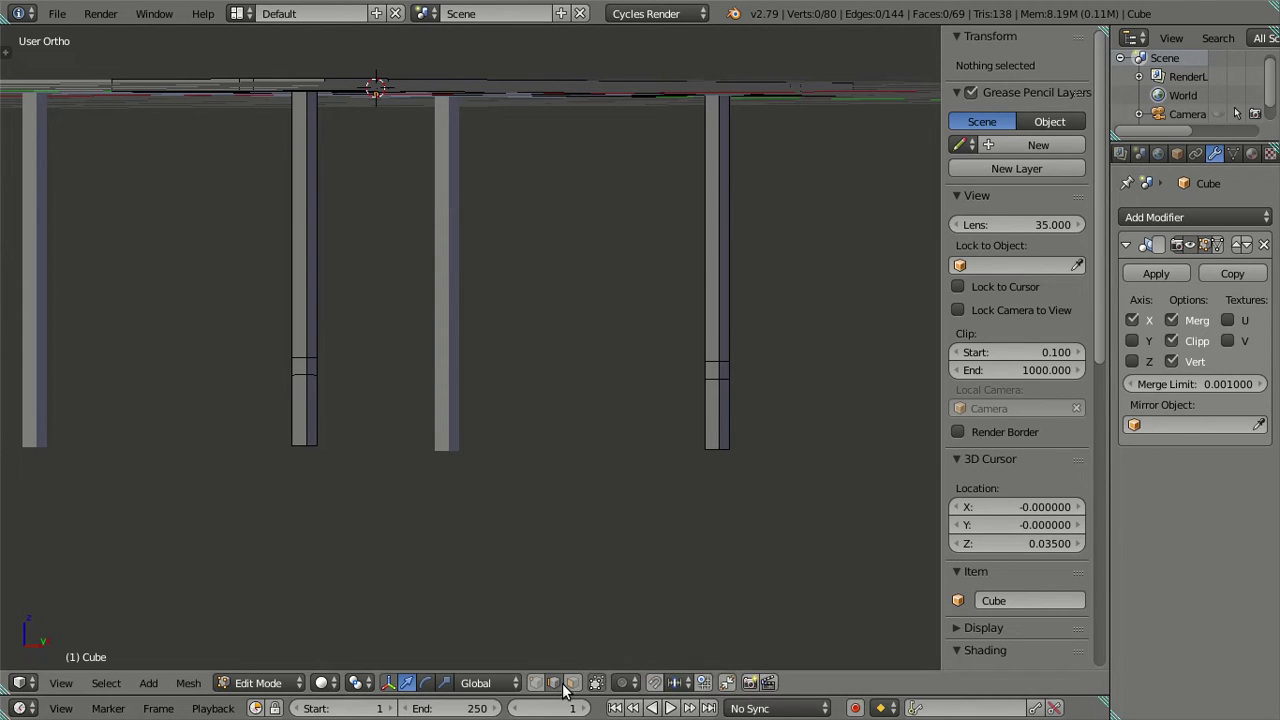
pyautogui.scroll(-2, 565, 562)
pyautogui.moveTo(565, 562)
pyautogui.mouseDown(button='middle')
pyautogui.moveTo(591, 543)
pyautogui.moveTo(518, 553)
pyautogui.moveTo(585, 528)
pyautogui.moveTo(578, 549)
pyautogui.mouseUp(button='middle')
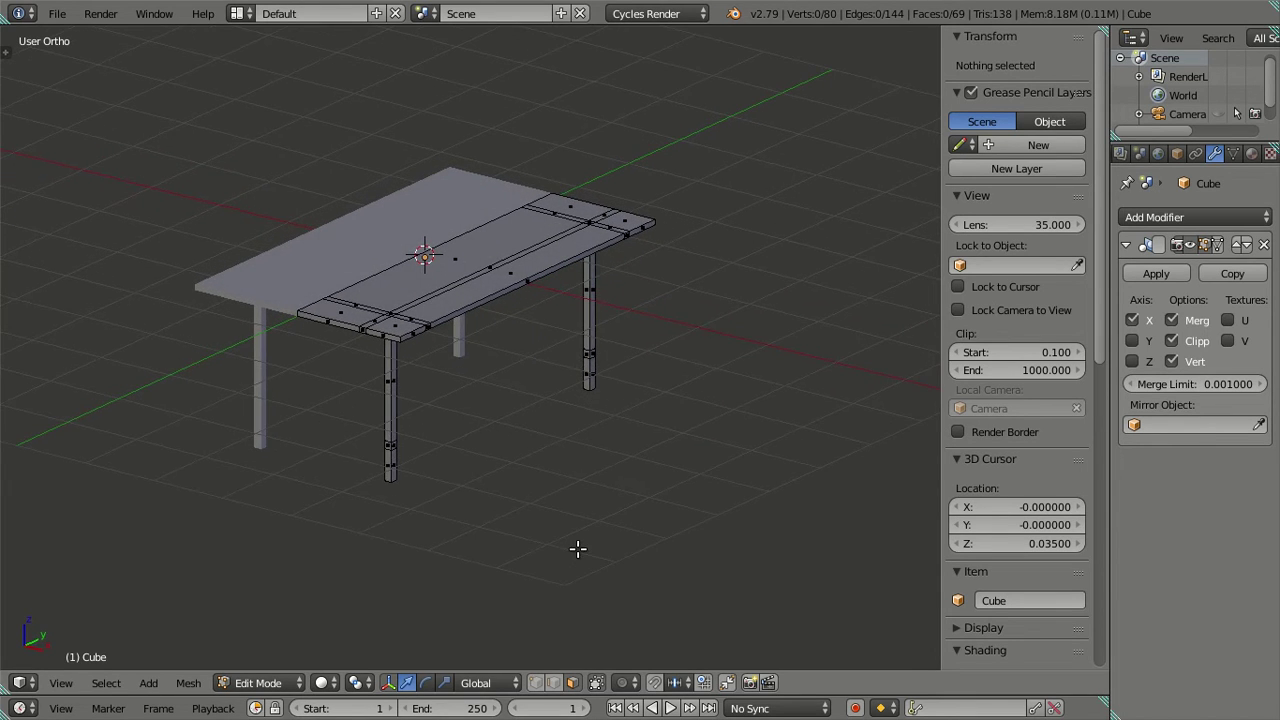
pyautogui.scroll(2, 578, 549)
pyautogui.scroll(2, 534, 543)
pyautogui.moveTo(491, 520)
pyautogui.mouseDown(button='middle')
pyautogui.moveTo(651, 514)
pyautogui.moveTo(486, 484)
pyautogui.mouseUp(button='middle')
# Select the inner side faces of two table legs.
pyautogui.scroll(2, 432, 483)
pyautogui.scroll(3, 432, 483)
pyautogui.keyDown('alt'); pyautogui.click(636, 485); pyautogui.keyUp('alt')
pyautogui.scroll(-3, 586, 491)
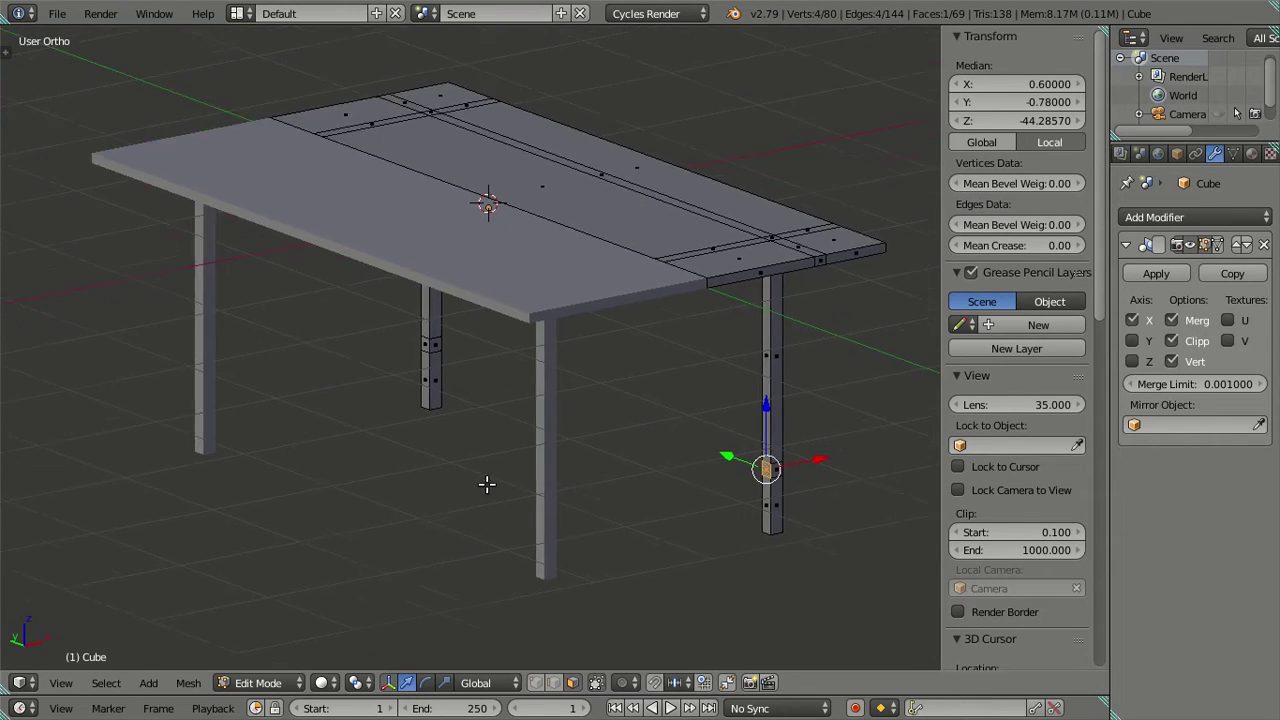
pyautogui.scroll(3, 486, 484)
pyautogui.keyDown('alt'); pyautogui.keyDown('shift'); pyautogui.click(477, 358); pyautogui.keyUp('shift'); pyautogui.keyUp('alt')
pyautogui.scroll(-2, 477, 358)
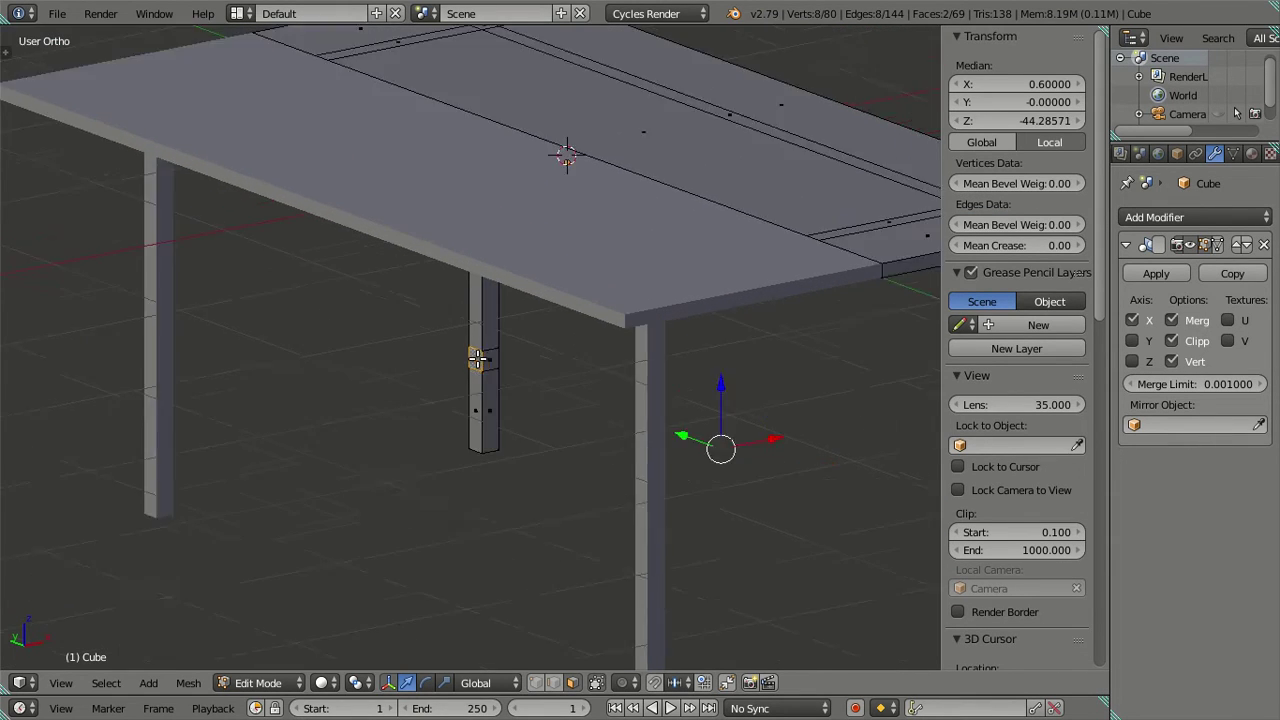
pyautogui.scroll(-2, 567, 395)
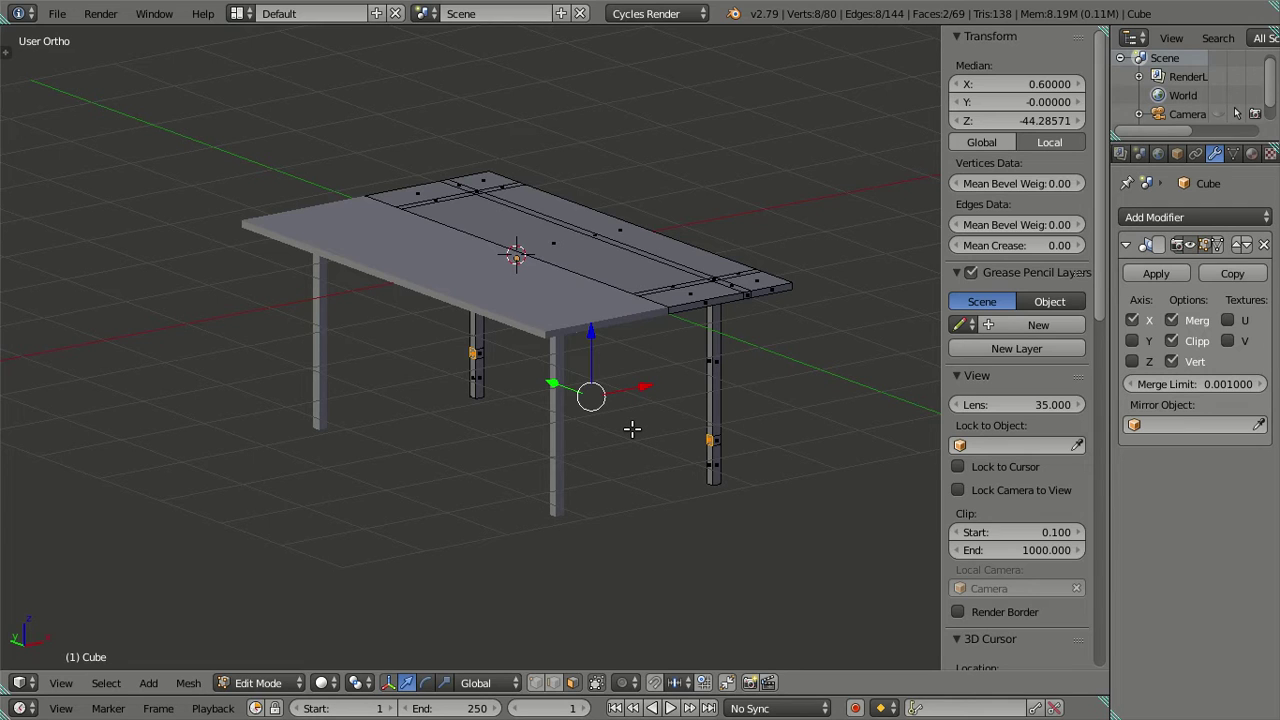
pyautogui.keyDown('shift'); pyautogui.moveTo(632, 428); pyautogui.dragTo(491, 428, button='middle'); pyautogui.keyUp('shift')
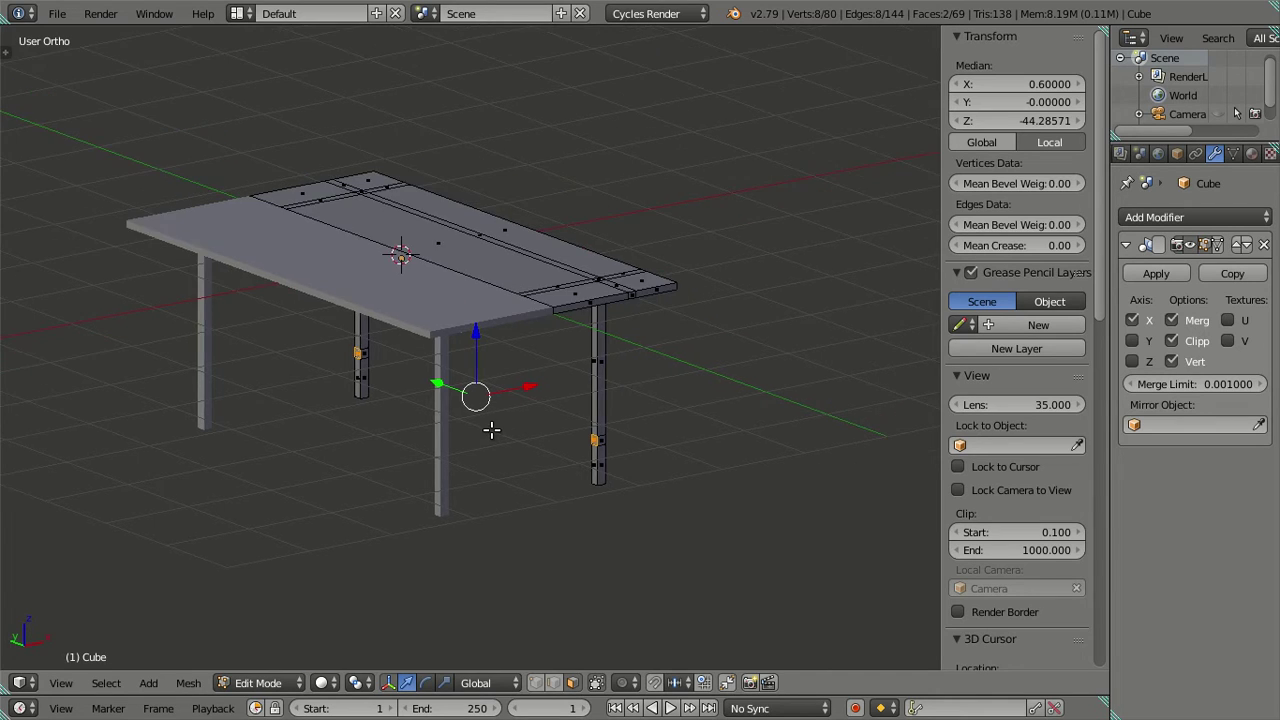
pyautogui.scroll(2, 491, 428)
pyautogui.moveTo(505, 397); pyautogui.dragTo(515, 398, button='middle')
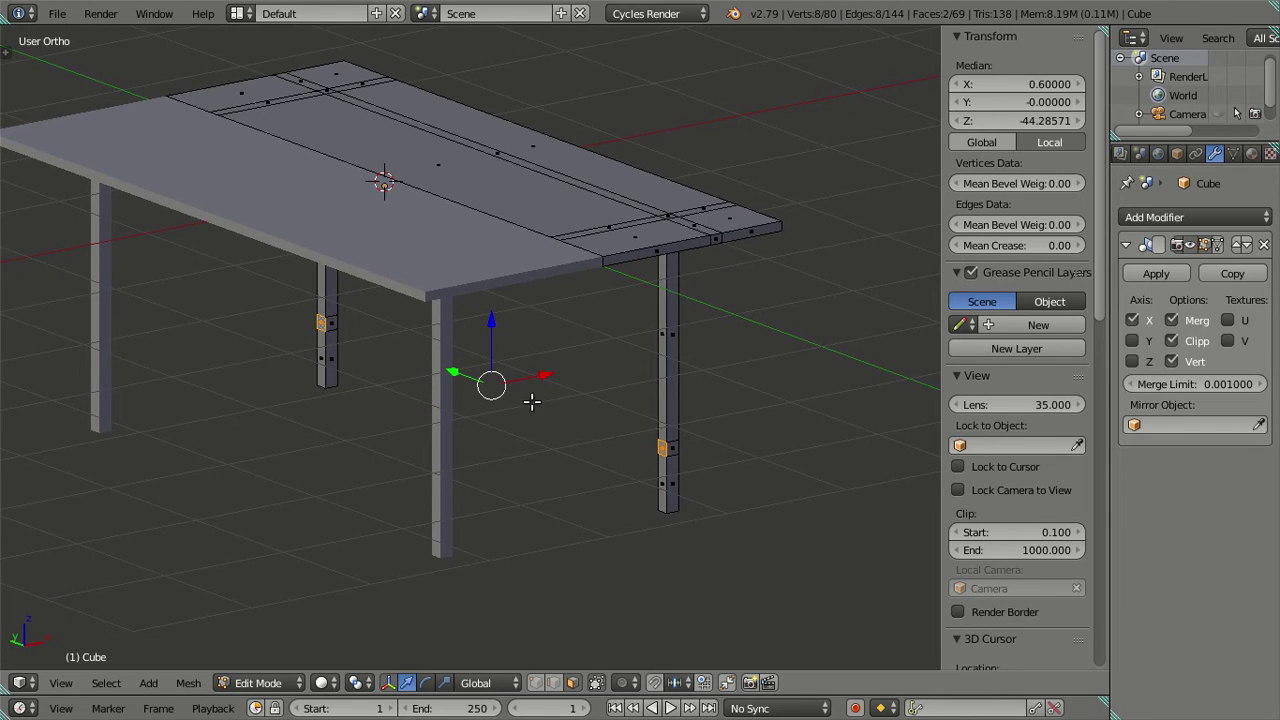
# Extrude the selected faces into bars and delete their end-cap faces.
pyautogui.press('e')
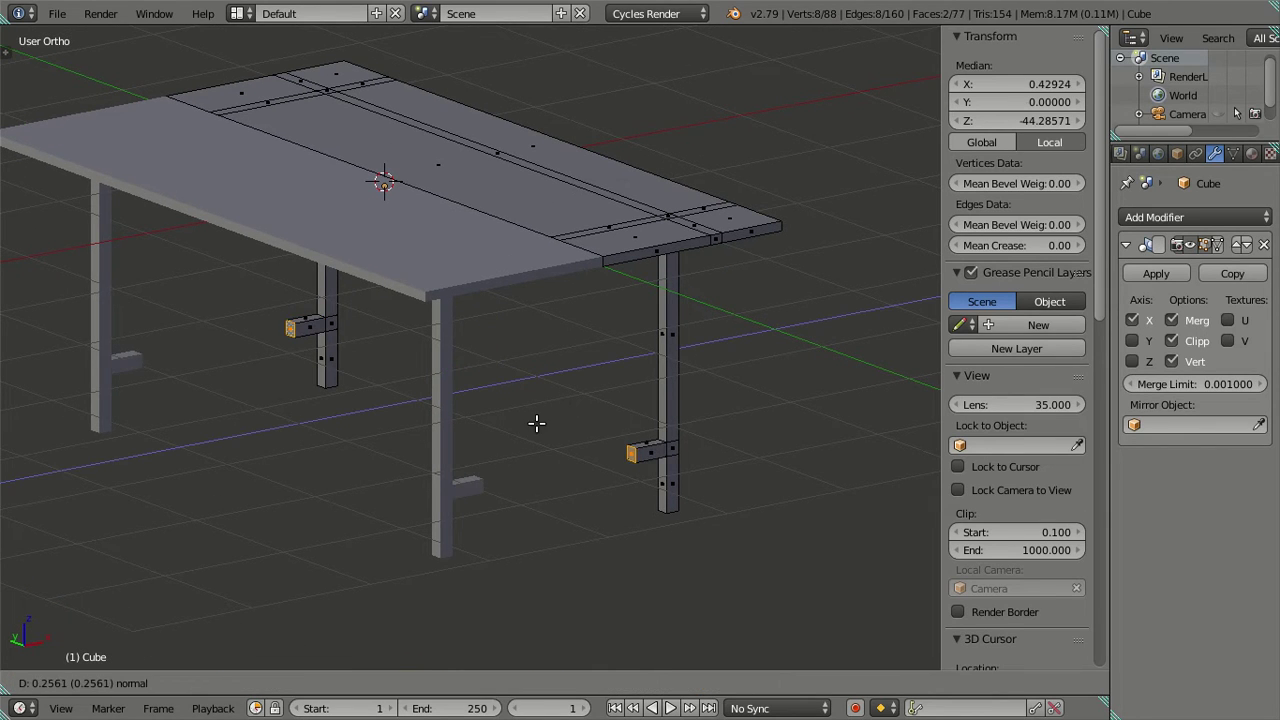
pyautogui.click(497, 459)
pyautogui.press('x')
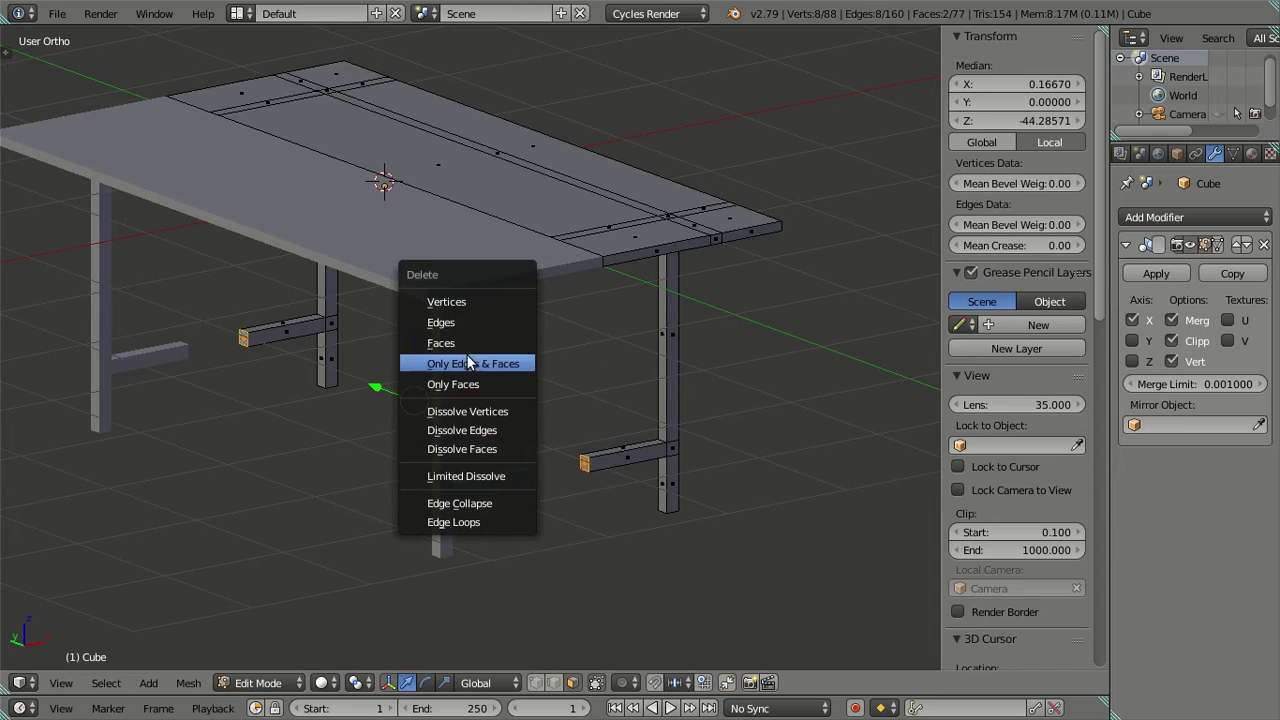
pyautogui.click(512, 342)
# Lengthen both bars by moving their open ends along the X axis.
pyautogui.scroll(3, 562, 520)
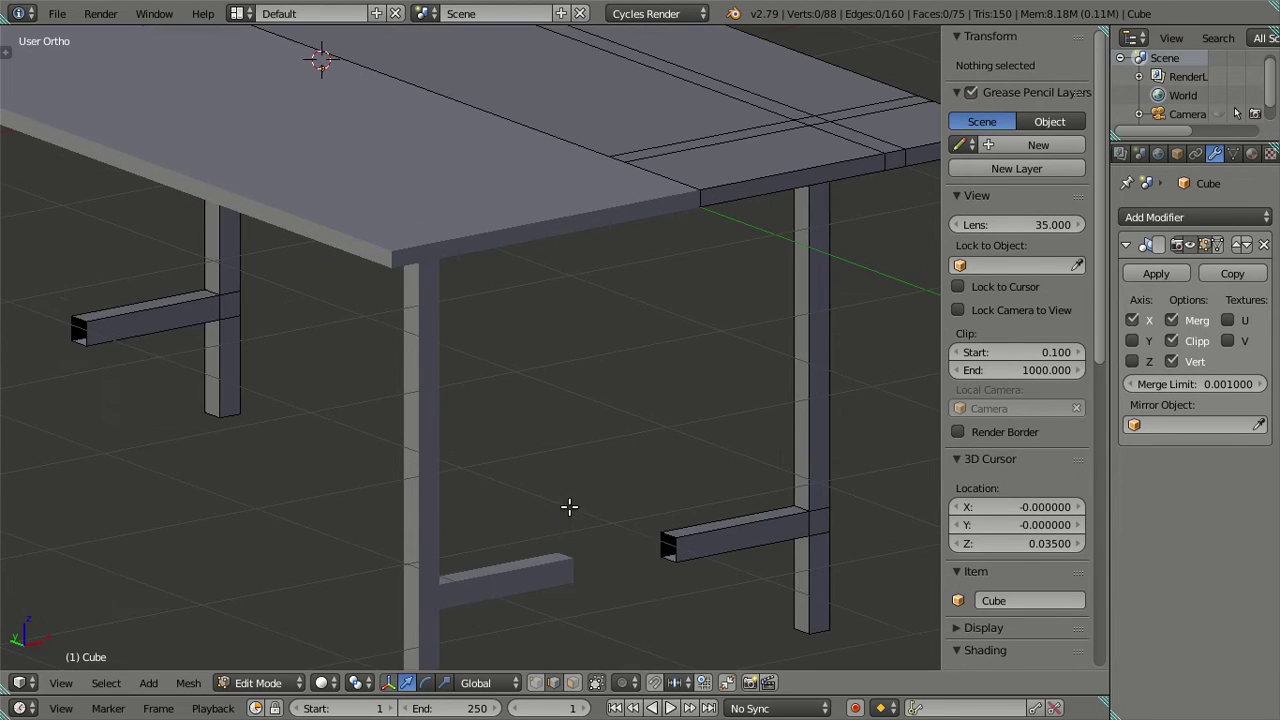
pyautogui.keyDown('alt'); pyautogui.rightClick(672, 546); pyautogui.keyUp('alt')
pyautogui.keyDown('alt'); pyautogui.keyDown('shift'); pyautogui.rightClick(90, 332); pyautogui.keyUp('shift'); pyautogui.keyUp('alt')
pyautogui.scroll(-3, 90, 335)
pyautogui.scroll(-1, 286, 354)
pyautogui.press('g')
pyautogui.press('x')
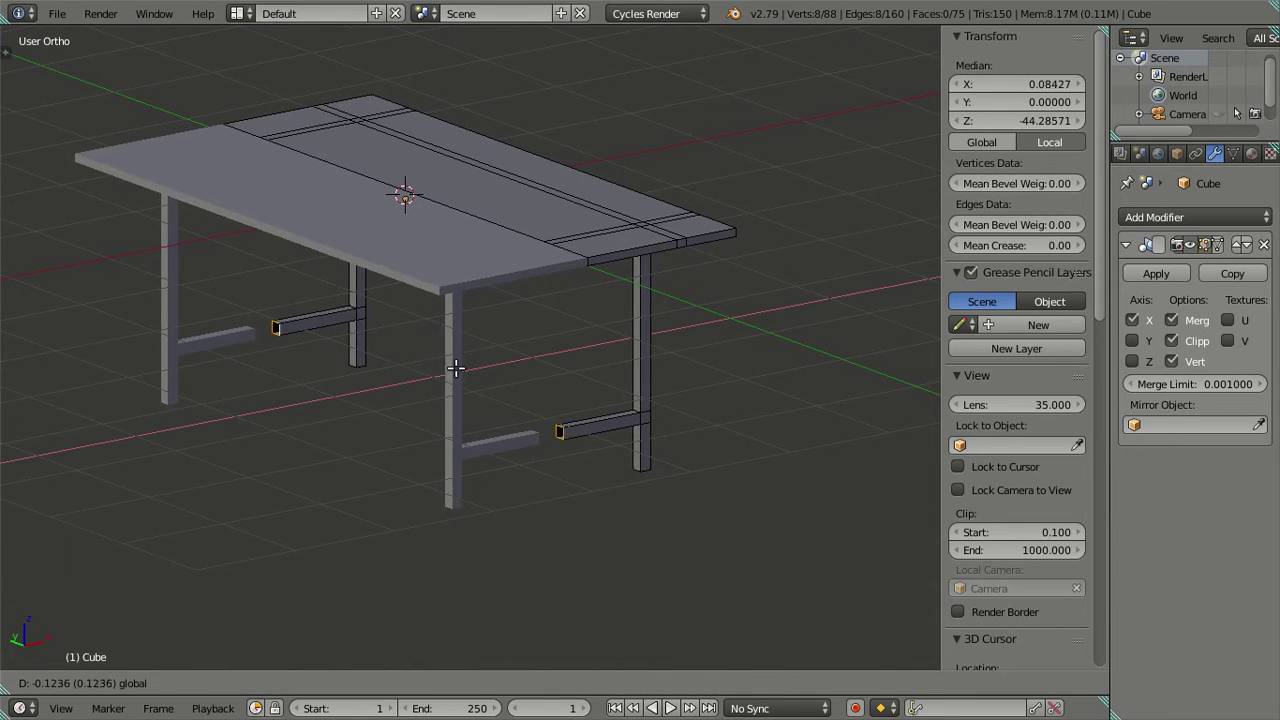
pyautogui.click(374, 386)
pyautogui.press('a')
pyautogui.moveTo(600, 409)
pyautogui.mouseDown(button='middle')
pyautogui.moveTo(469, 399)
pyautogui.moveTo(414, 423)
pyautogui.moveTo(391, 380)
pyautogui.moveTo(314, 371)
pyautogui.moveTo(331, 403)
pyautogui.moveTo(577, 406)
pyautogui.mouseUp(button='middle')
# In front wireframe view, add eight evenly spaced loop cuts across the upper stretcher bar.
pyautogui.press('KP_1')
pyautogui.scroll(4, 445, 444)
pyautogui.press('z')
pyautogui.scroll(2, 445, 444)
pyautogui.scroll(2, 577, 406)
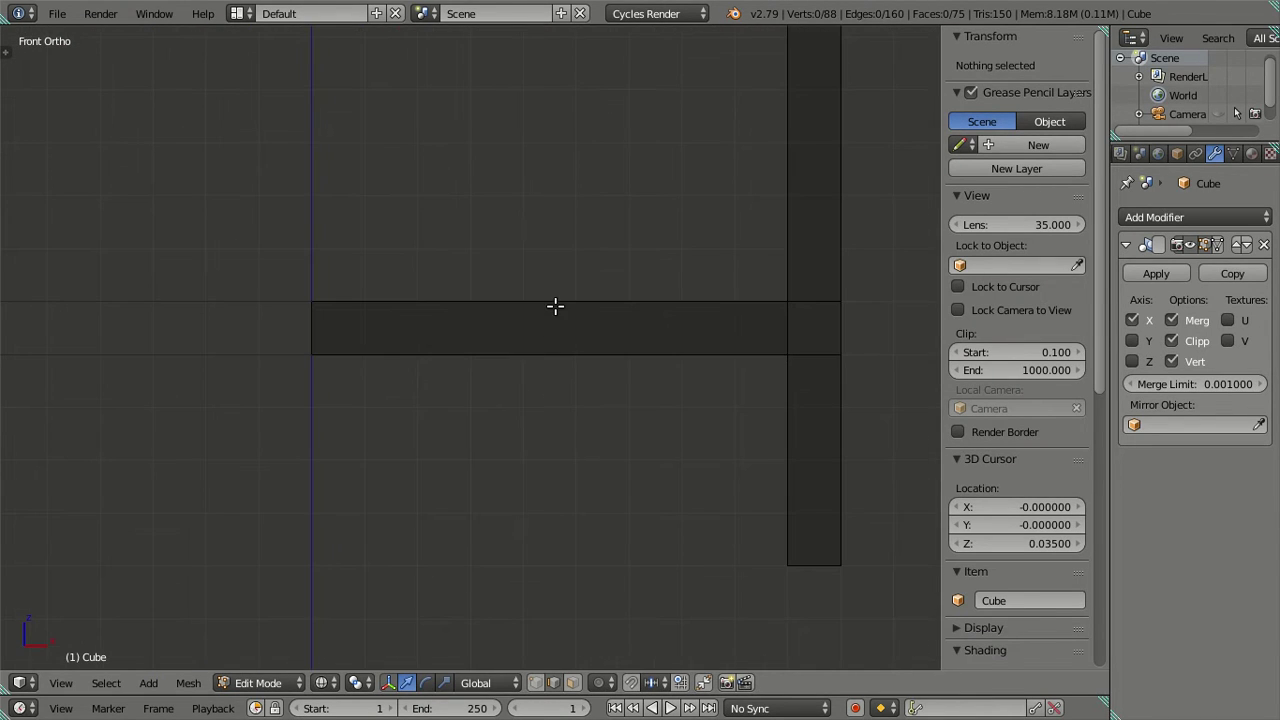
pyautogui.hotkey('ctrl', 'r')
pyautogui.scroll(1, 555, 306)
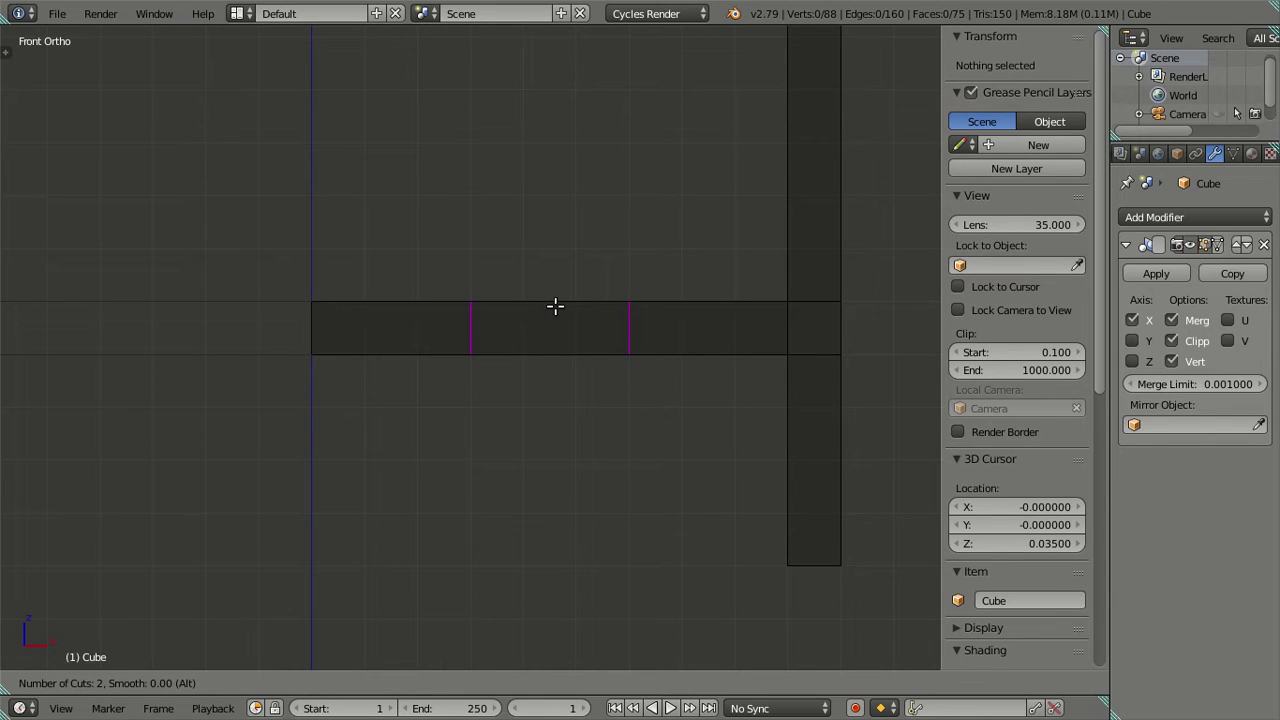
pyautogui.scroll(1, 555, 306)
pyautogui.scroll(1, 555, 306)
pyautogui.scroll(1, 555, 306)
pyautogui.scroll(2, 555, 306)
pyautogui.scroll(1, 555, 306)
pyautogui.click(555, 306)
pyautogui.rightClick(555, 306)
# Deselect two adjacent cut loops and dissolve the other six.
pyautogui.moveTo(595, 333); pyautogui.dragTo(597, 355, button='middle')
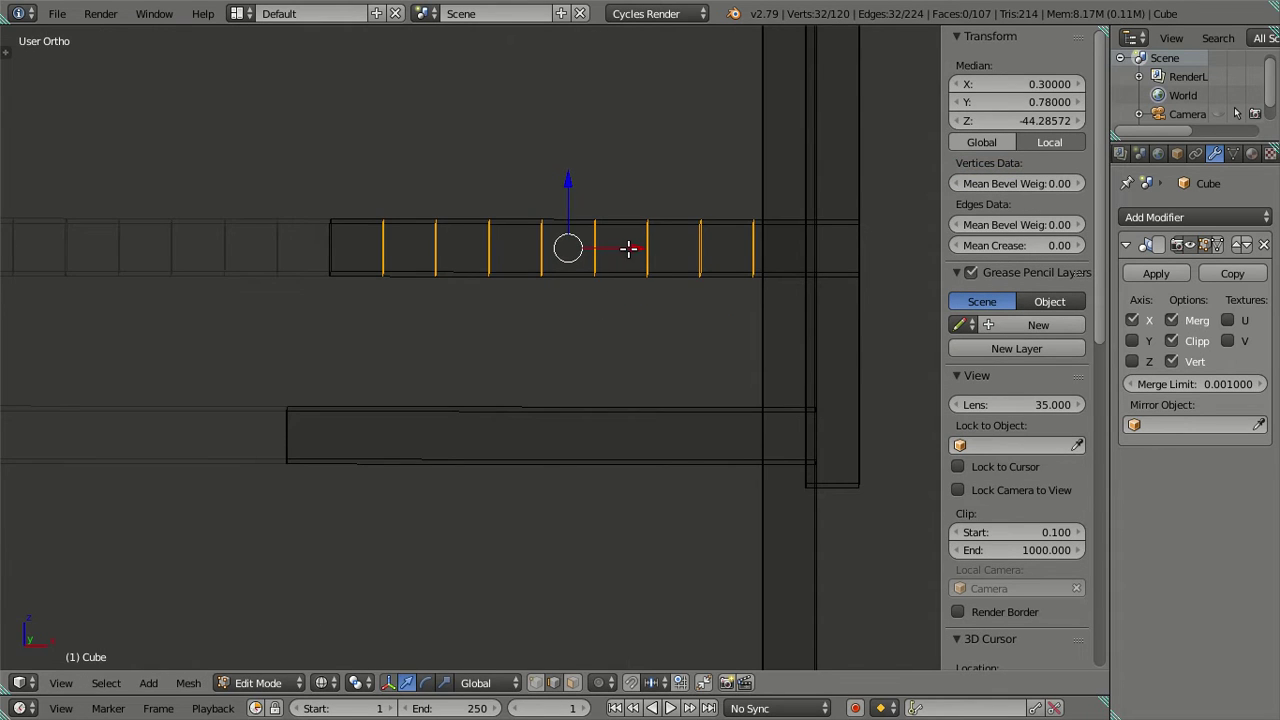
pyautogui.press('KP_1')
pyautogui.keyDown('alt'); pyautogui.keyDown('shift'); pyautogui.rightClick(629, 328); pyautogui.keyUp('shift'); pyautogui.keyUp('alt')
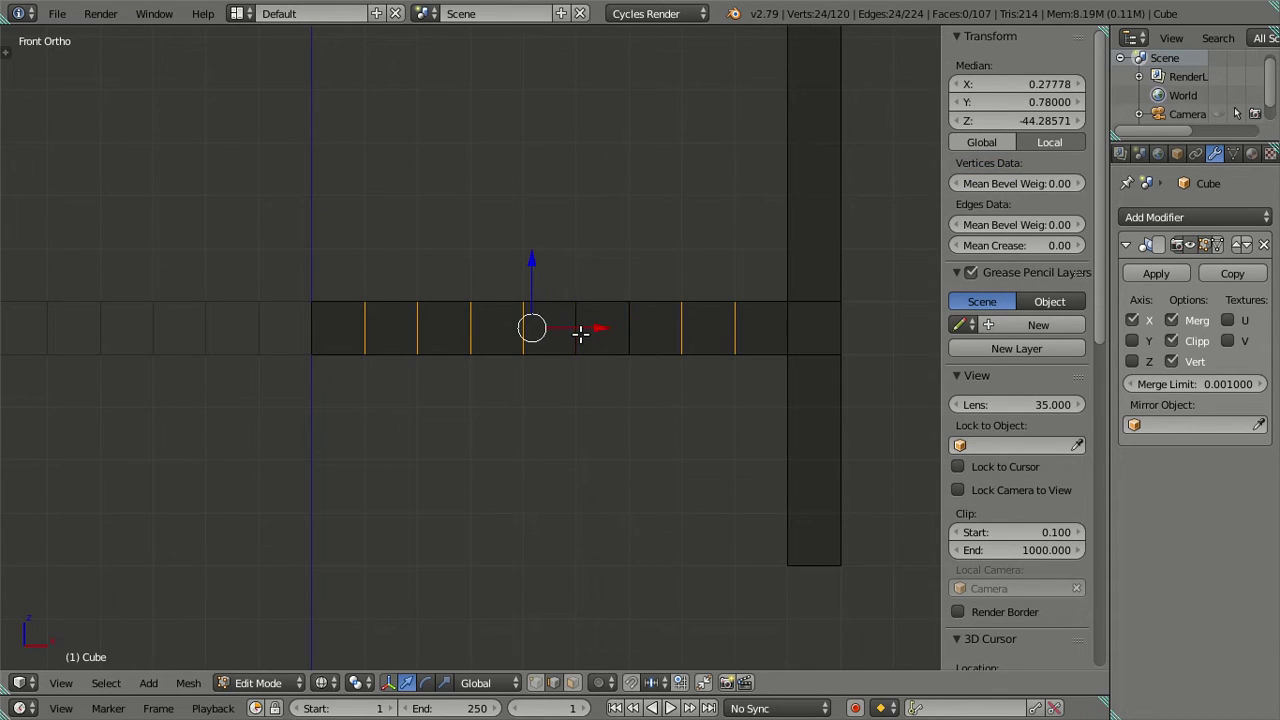
pyautogui.keyDown('alt'); pyautogui.keyDown('shift'); pyautogui.rightClick(578, 334); pyautogui.keyUp('shift'); pyautogui.keyUp('alt')
pyautogui.press('x')
pyautogui.click(684, 465)
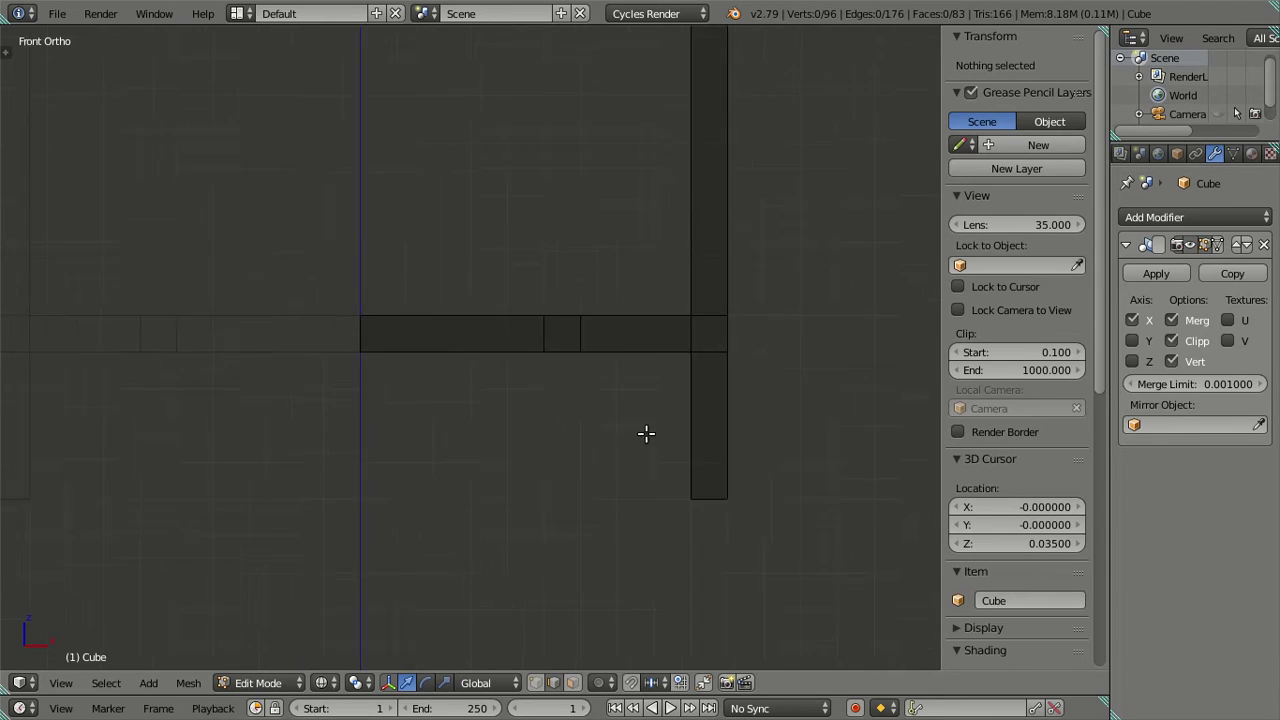
pyautogui.moveTo(646, 434); pyautogui.dragTo(599, 401, button='middle')
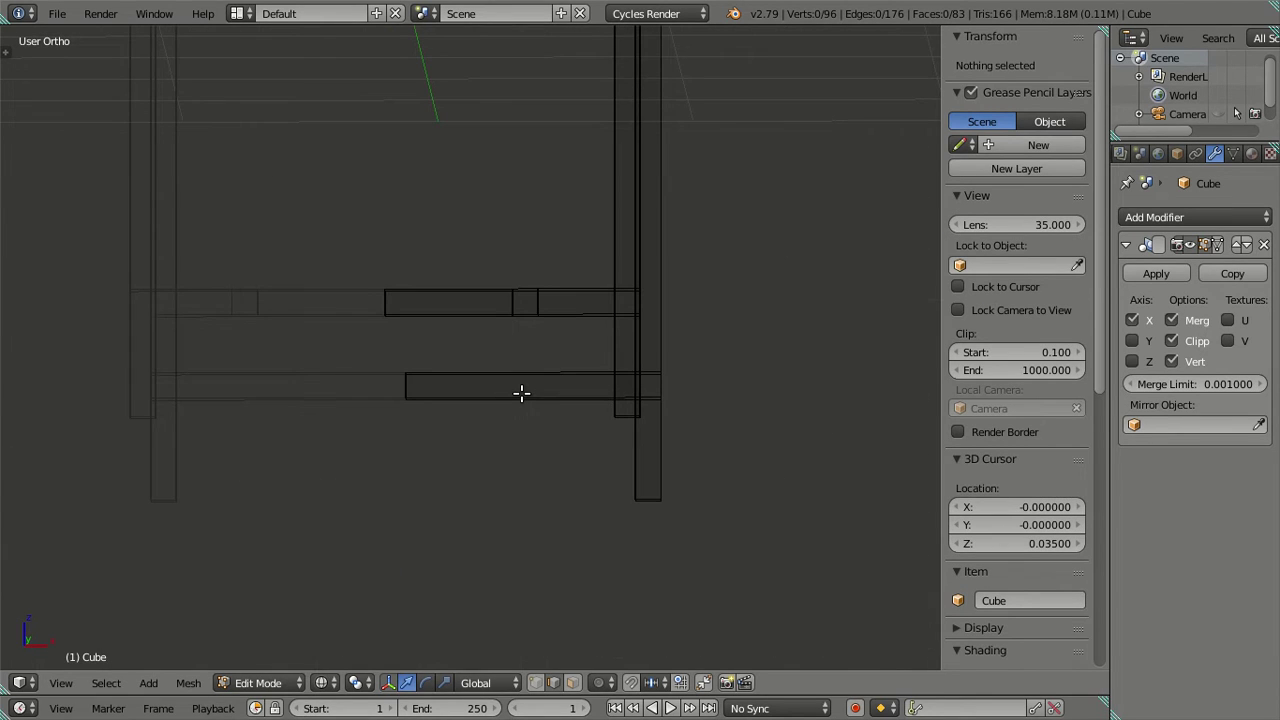
# Add evenly spaced loop cuts along the lower stretcher bar.
pyautogui.hotkey('ctrl', 'r')
pyautogui.scroll(7, 521, 387)
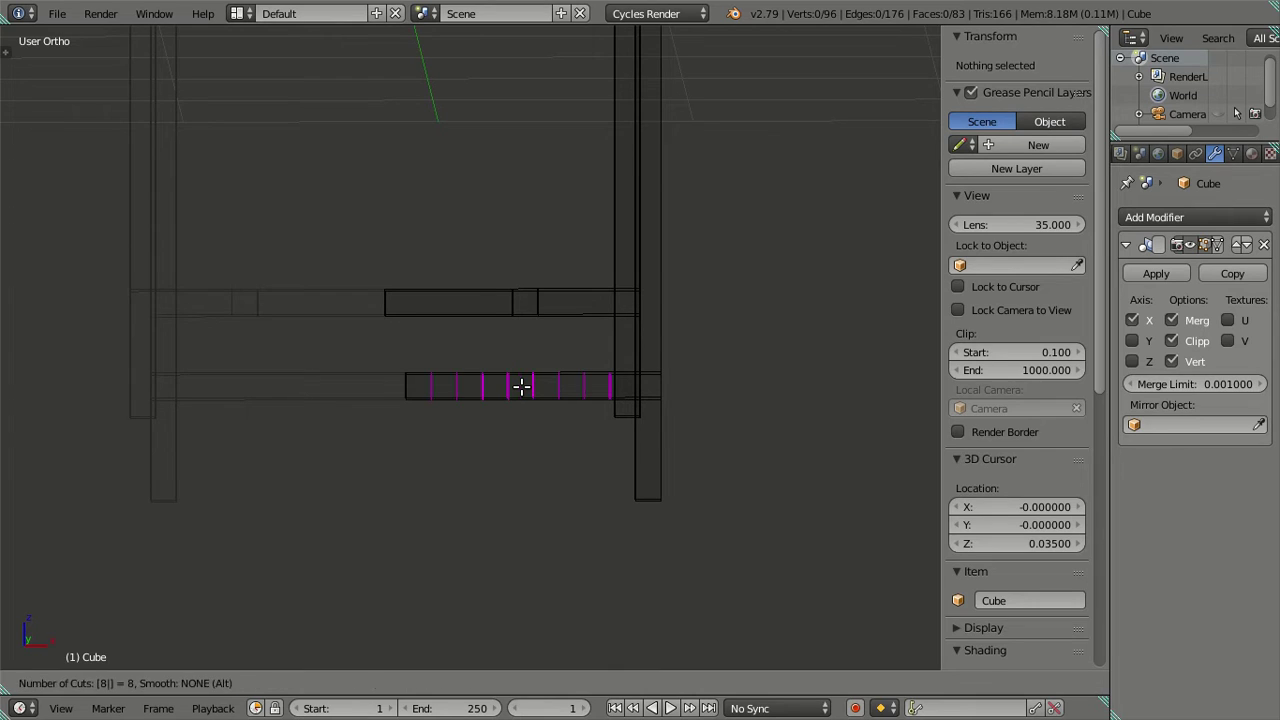
pyautogui.click(521, 387)
pyautogui.rightClick(565, 423)
pyautogui.press('KP_1')
pyautogui.scroll(3, 551, 371)
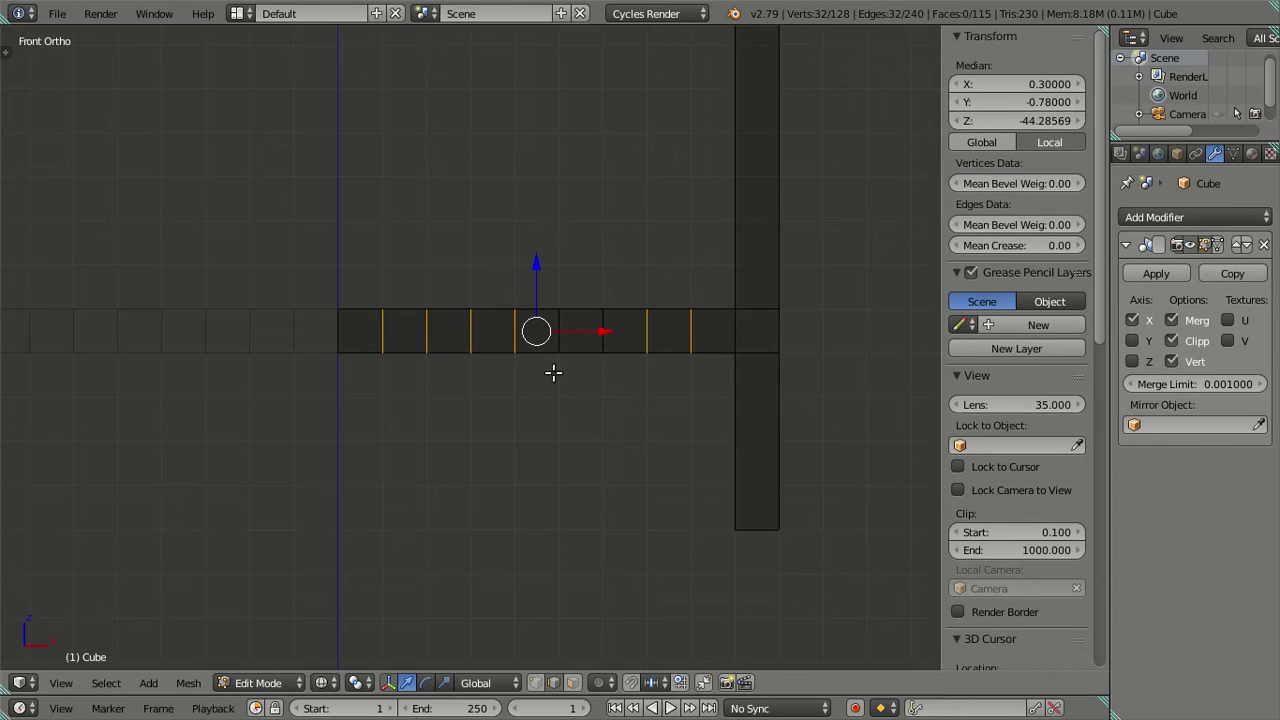
pyautogui.scroll(2, 566, 357)
pyautogui.moveTo(607, 344); pyautogui.dragTo(609, 344, button='middle')
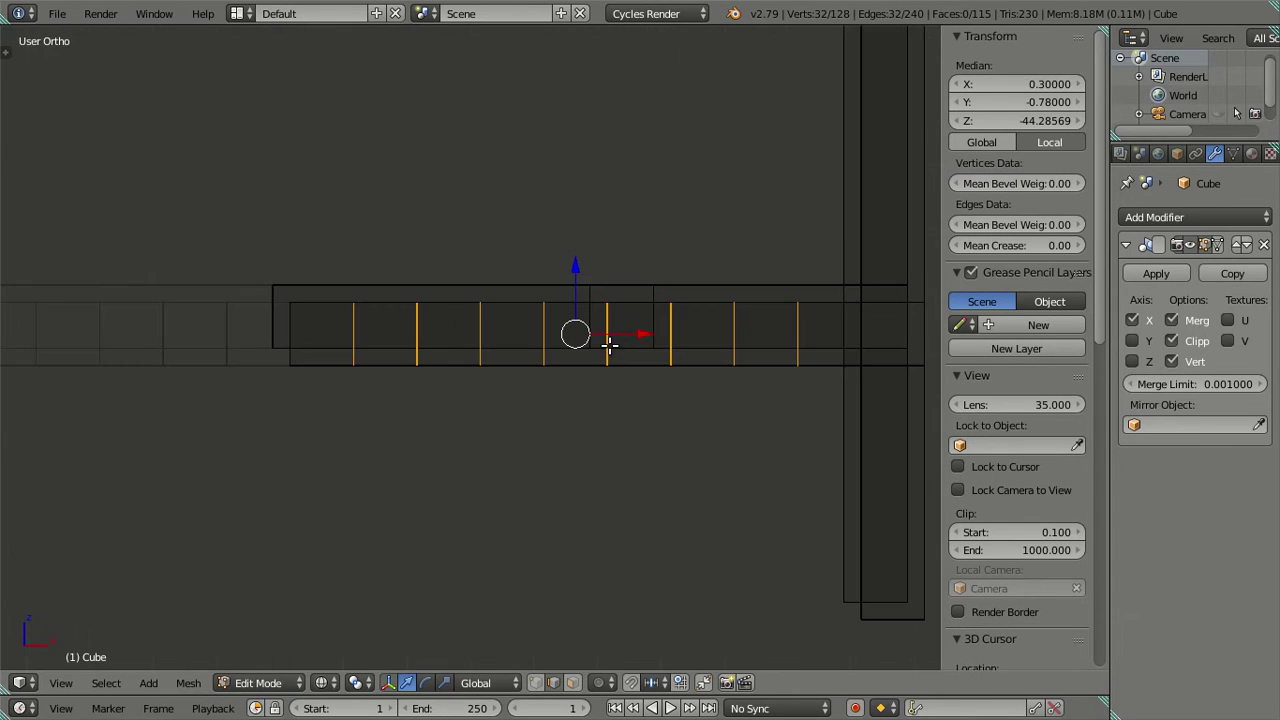
# Dissolve the extra edge loops on the lower bar, leaving a narrow pair.
pyautogui.press('KP_1')
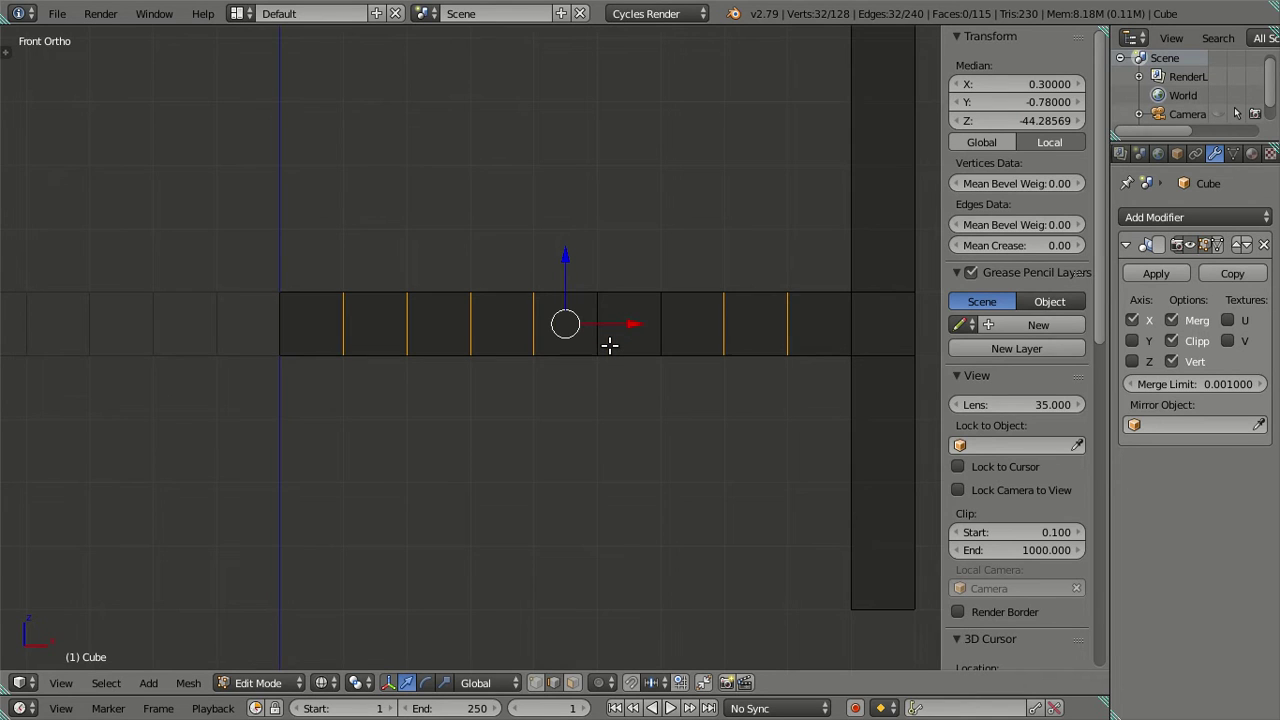
pyautogui.press('KP_8')
pyautogui.press('Home')
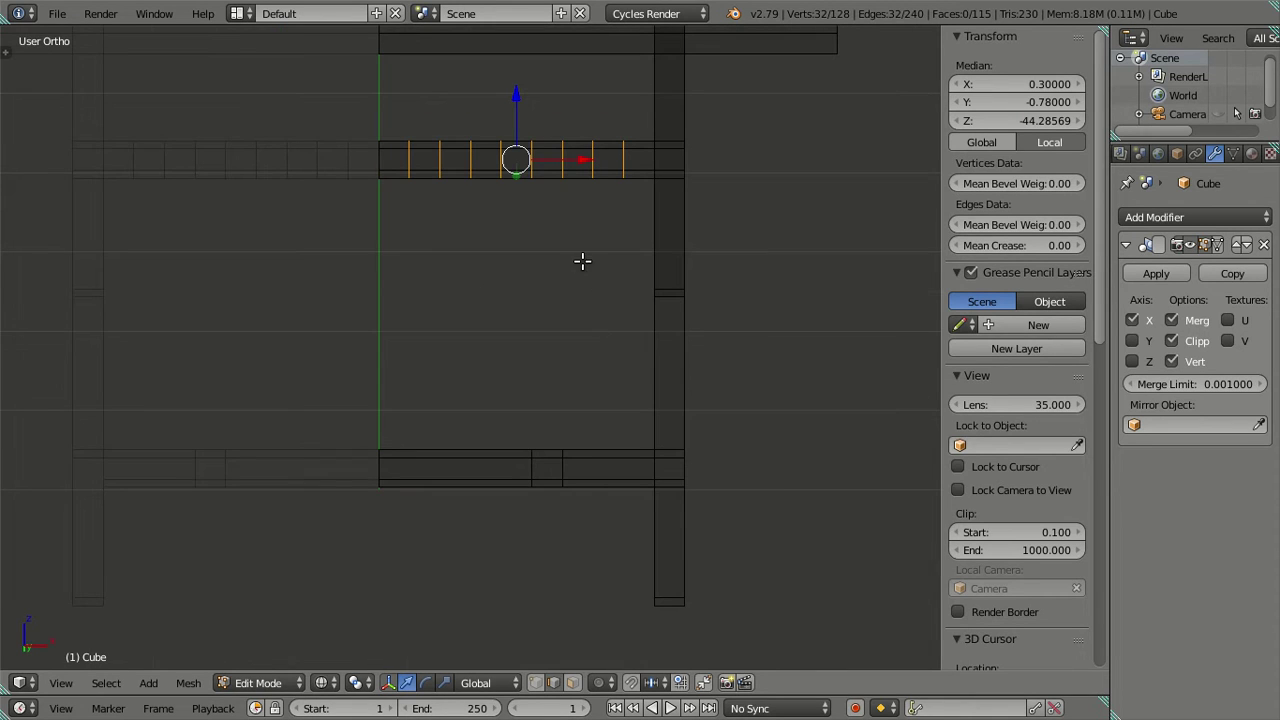
pyautogui.moveTo(565, 186)
pyautogui.keyDown('shift'); pyautogui.mouseDown(button='middle')
pyautogui.moveTo(562, 338)
pyautogui.moveTo(668, 343)
pyautogui.mouseUp(button='middle'); pyautogui.keyUp('shift')
pyautogui.scroll(5, 570, 350)
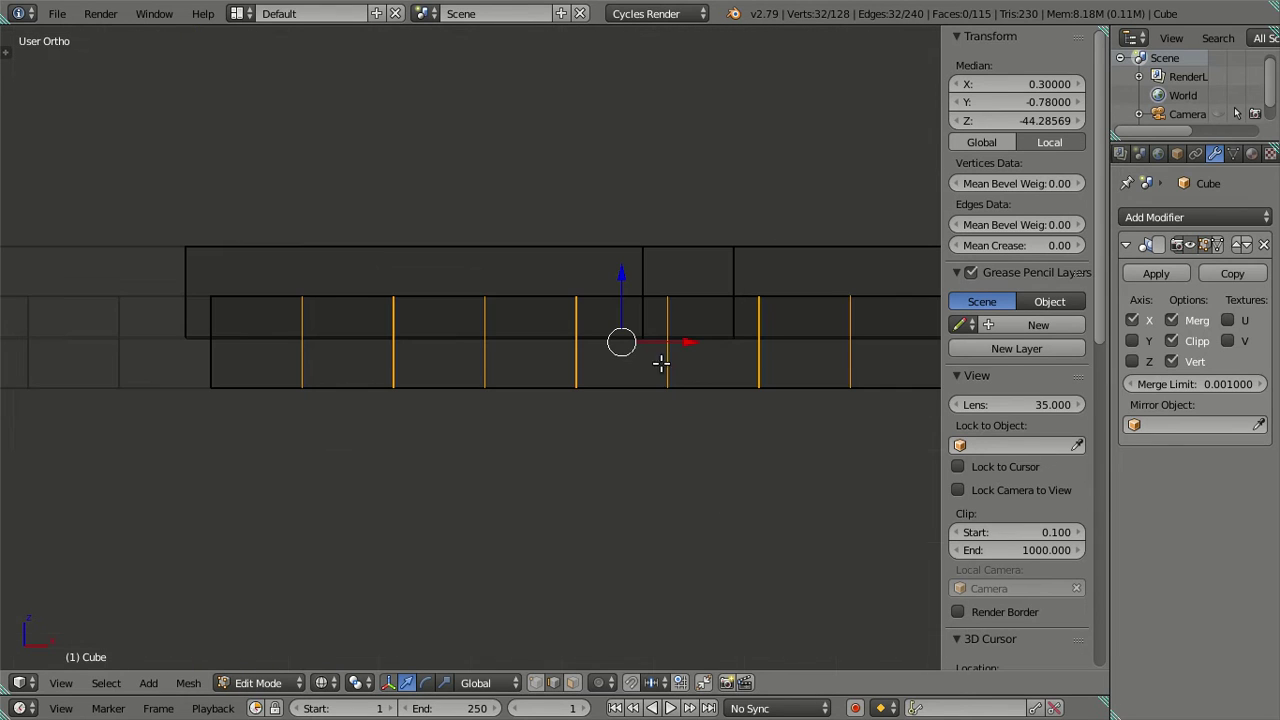
pyautogui.scroll(-5, 720, 395)
pyautogui.press('z')
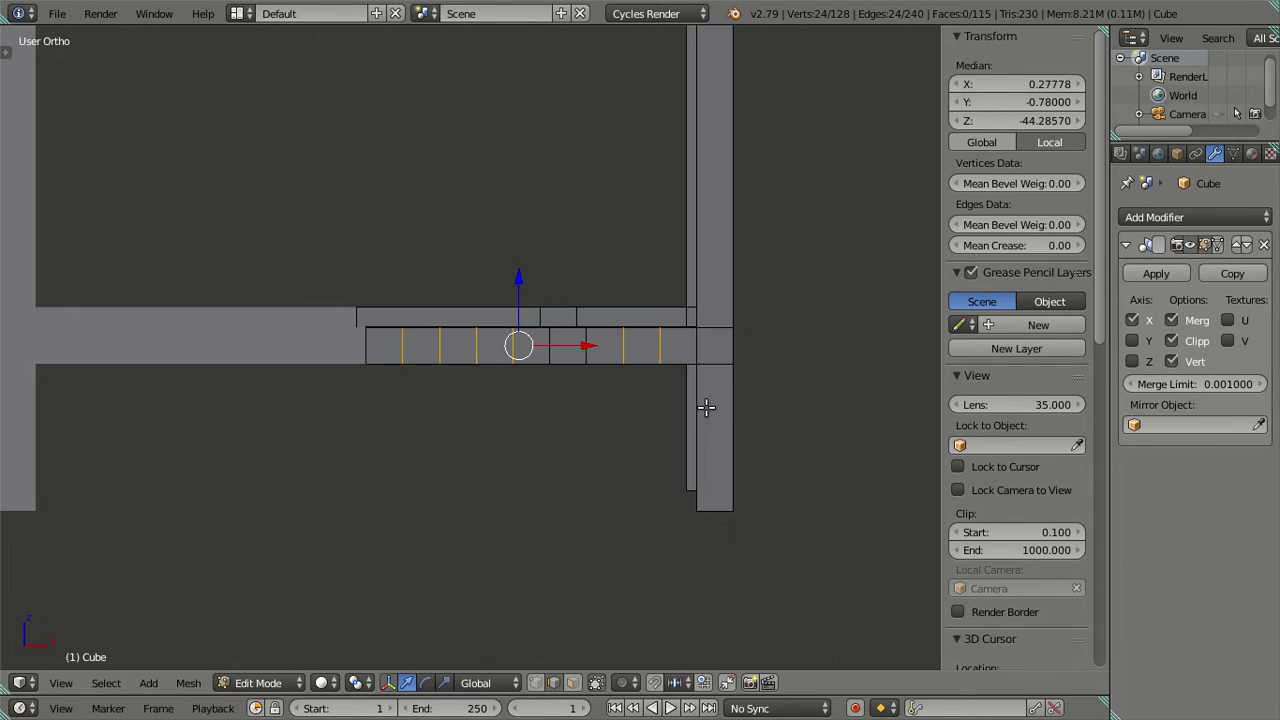
pyautogui.moveTo(608, 460); pyautogui.dragTo(594, 454, button='middle')
pyautogui.press('x')
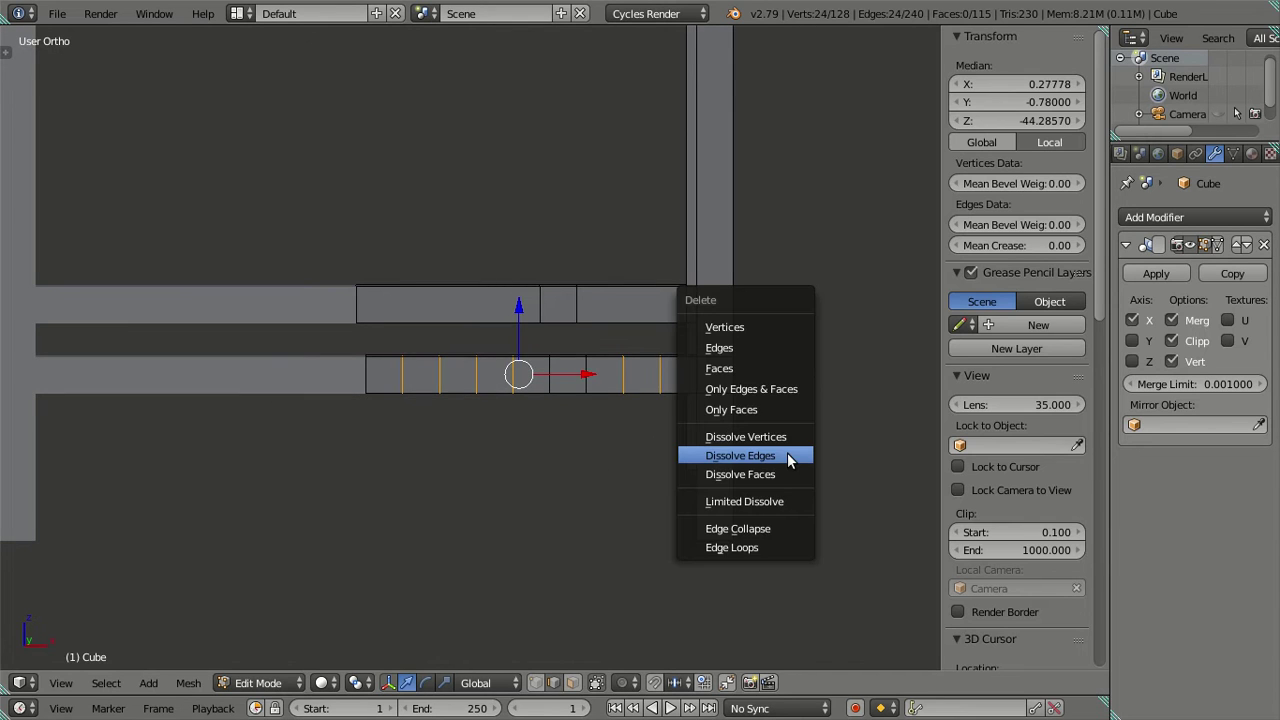
pyautogui.click(790, 460)
# Inspect the table corner and legs from the front and an angled orbit.
pyautogui.press('KP_1')
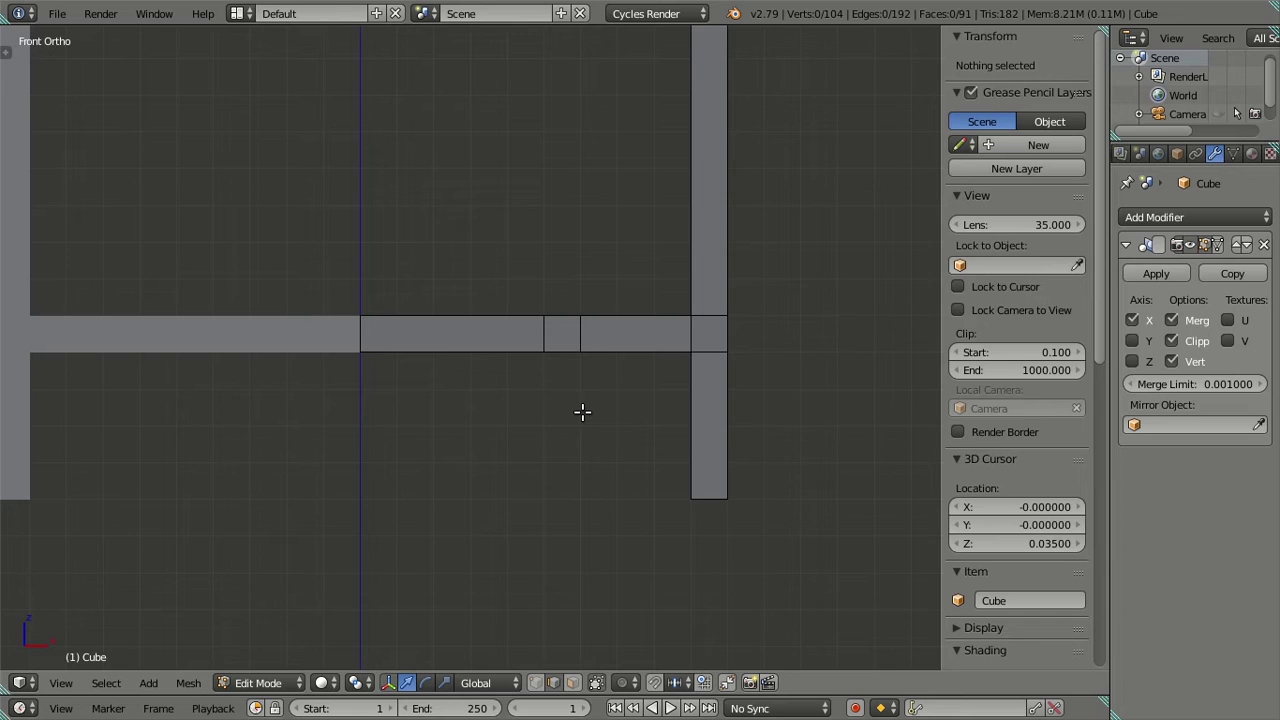
pyautogui.moveTo(646, 317)
pyautogui.mouseDown(button='middle')
pyautogui.moveTo(511, 349)
pyautogui.moveTo(606, 360)
pyautogui.moveTo(549, 367)
pyautogui.mouseUp(button='middle')
pyautogui.scroll(-4, 500, 372)
pyautogui.moveTo(457, 380); pyautogui.dragTo(696, 381, button='middle')
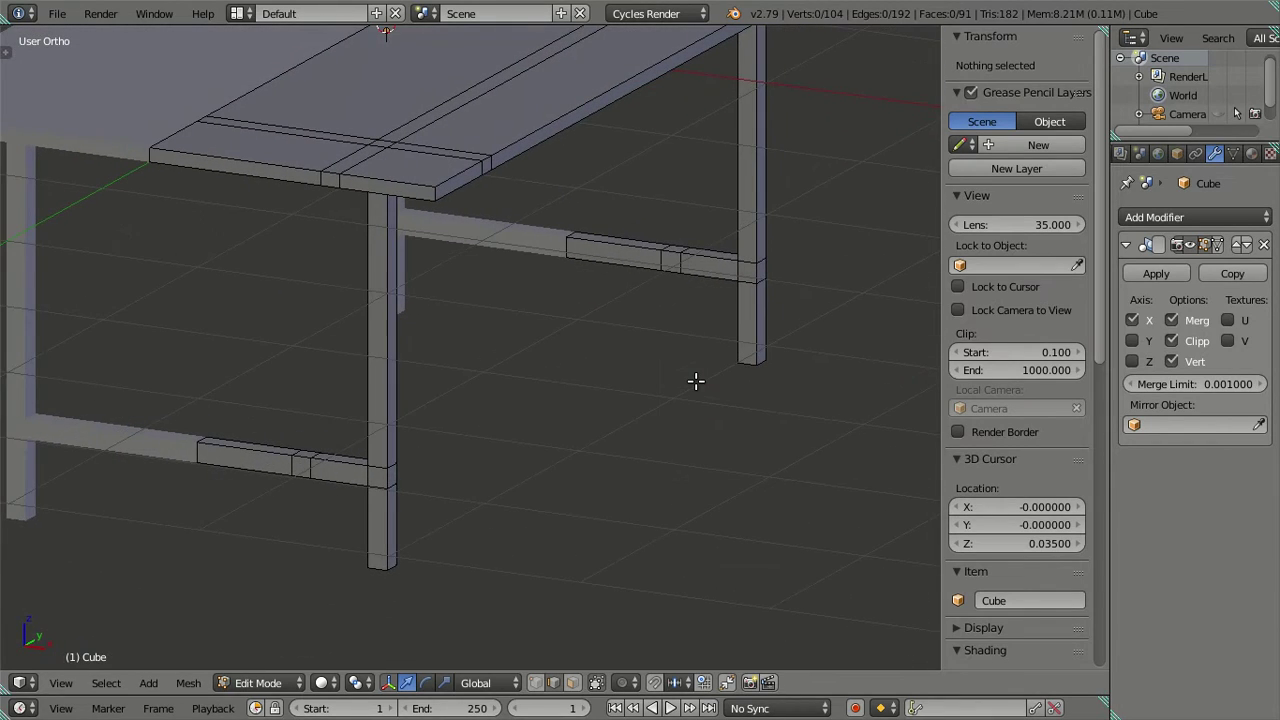
# In vertex mode, select the inner end faces of both lower stretchers.
pyautogui.click(537, 682)
pyautogui.keyDown('alt'); pyautogui.rightClick(668, 266); pyautogui.keyUp('alt')
pyautogui.moveTo(668, 266)
pyautogui.mouseDown(button='middle')
pyautogui.moveTo(577, 340)
pyautogui.moveTo(446, 329)
pyautogui.mouseUp(button='middle')
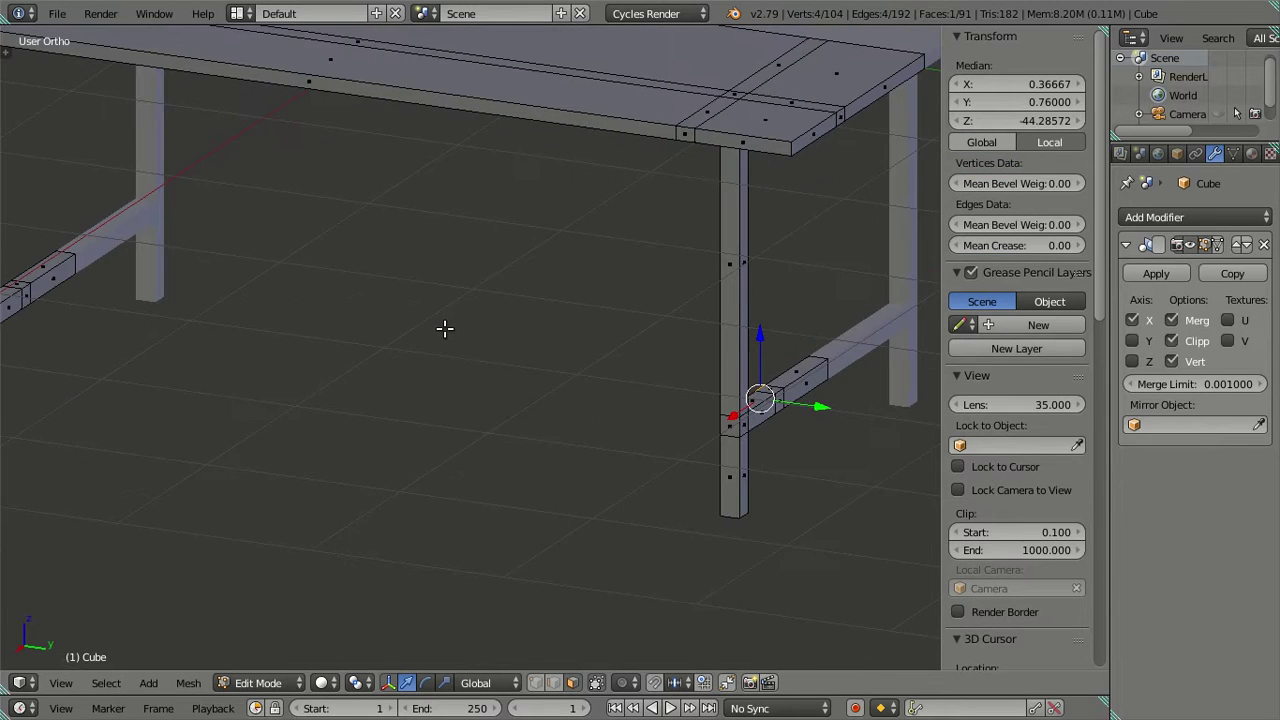
pyautogui.moveTo(214, 334); pyautogui.dragTo(268, 322, button='middle')
pyautogui.keyDown('alt'); pyautogui.keyDown('shift'); pyautogui.rightClick(272, 296); pyautogui.keyUp('shift'); pyautogui.keyUp('alt')
pyautogui.press('Home')
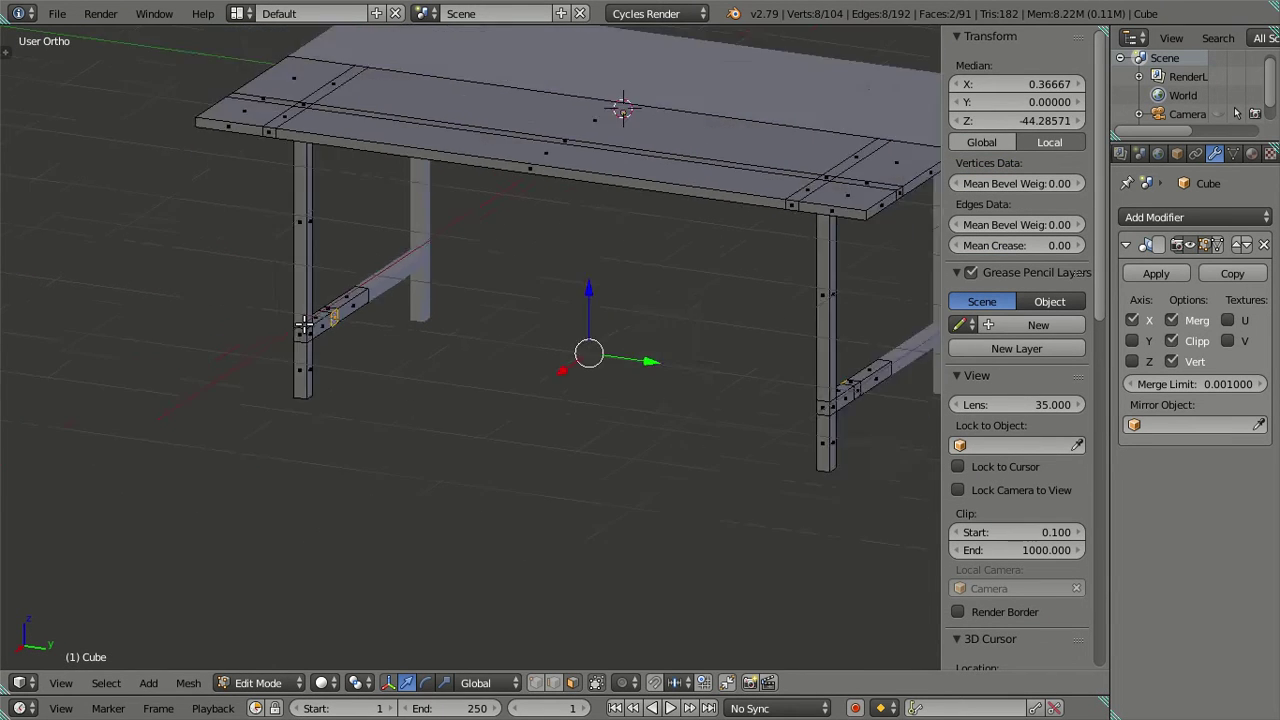
# Extrude both ends and scale them along Y toward the middle, leaving a small gap.
pyautogui.press('e')
pyautogui.rightClick(746, 434)
pyautogui.press('s')
pyautogui.press('y')
pyautogui.click(545, 394)
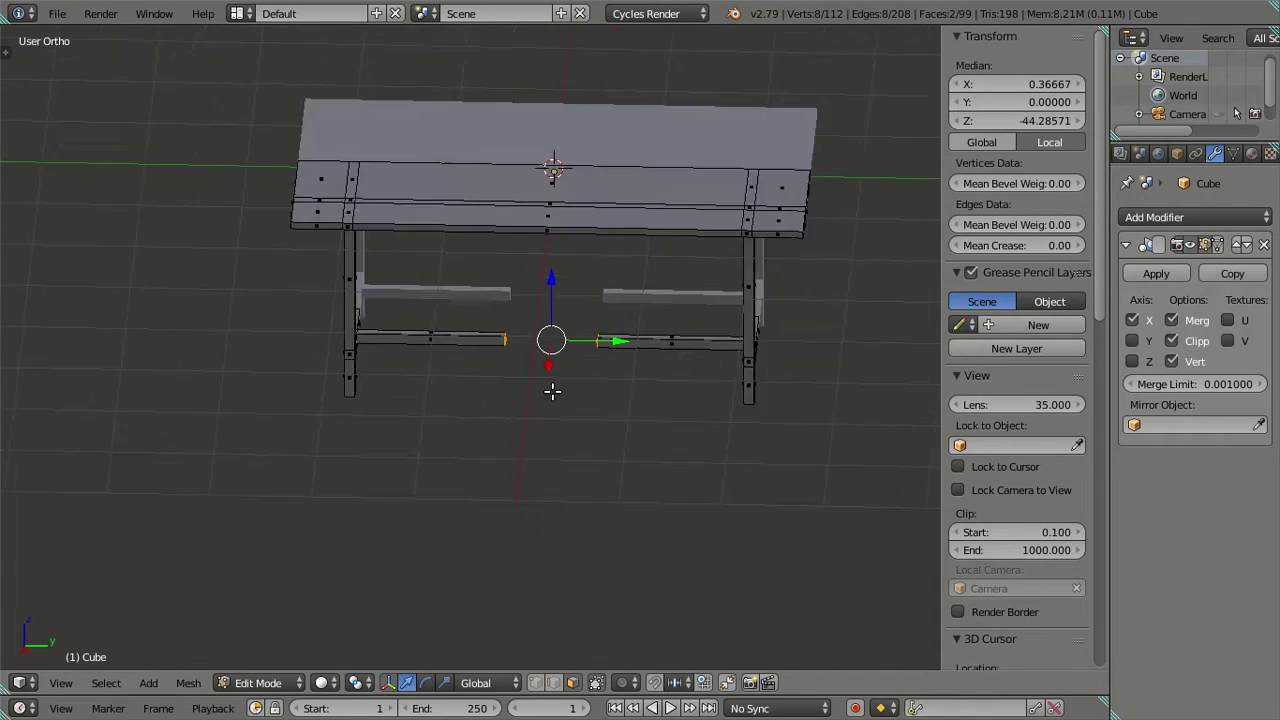
pyautogui.moveTo(548, 392); pyautogui.dragTo(530, 400, button='middle')
pyautogui.scroll(4, 537, 419)
pyautogui.scroll(1, 537, 419)
pyautogui.scroll(2, 508, 434)
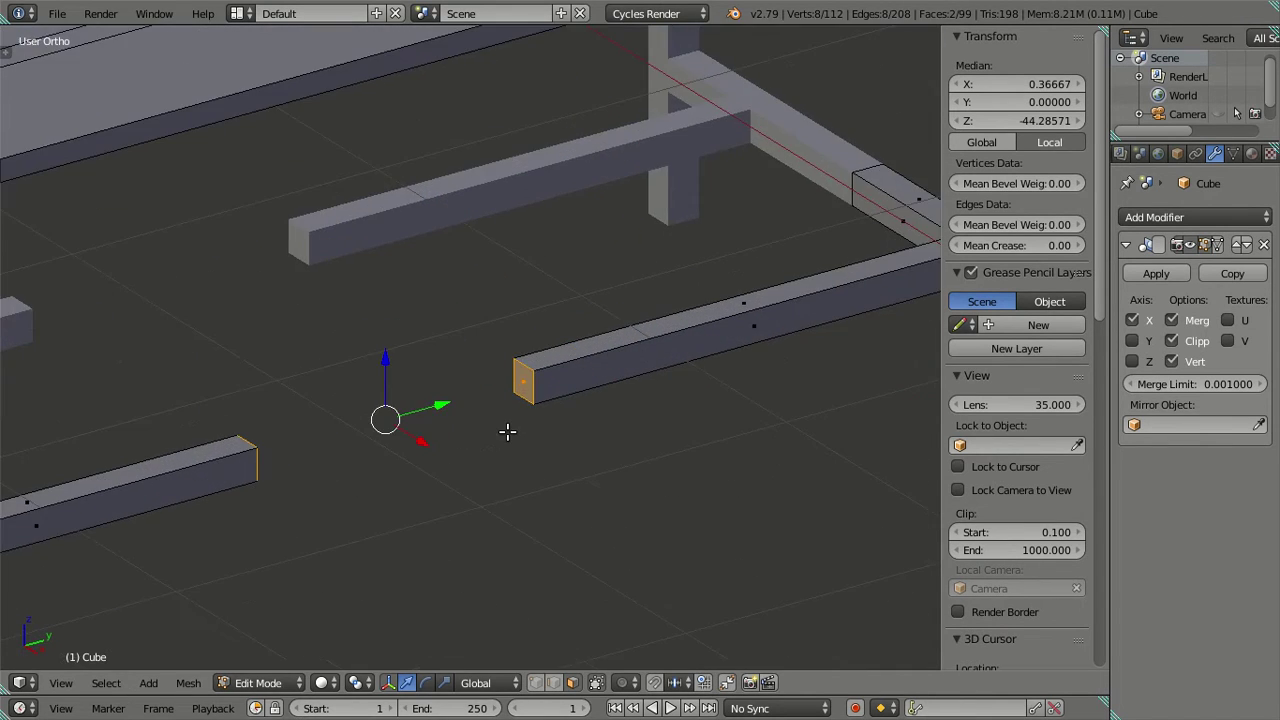
pyautogui.scroll(1, 586, 410)
pyautogui.moveTo(684, 421); pyautogui.dragTo(648, 429, button='middle')
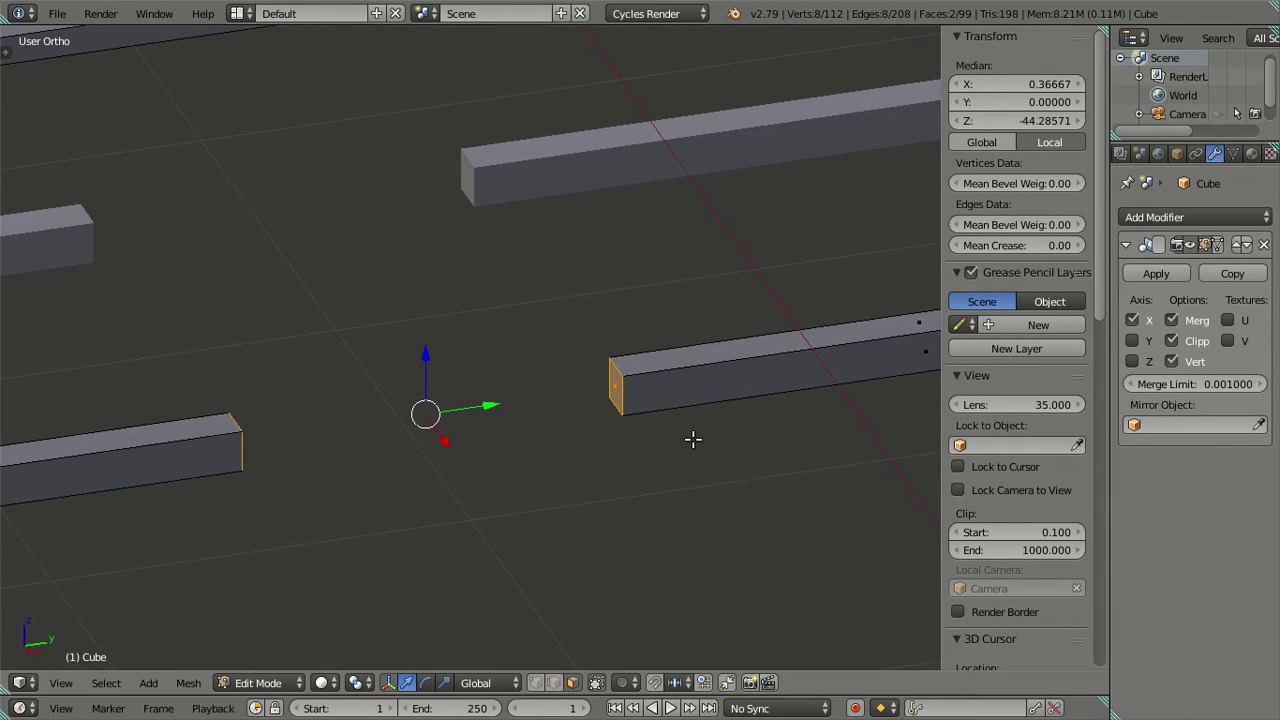
# Delete the facing end faces of both beams and fill the first face bridging the gap.
pyautogui.press('x')
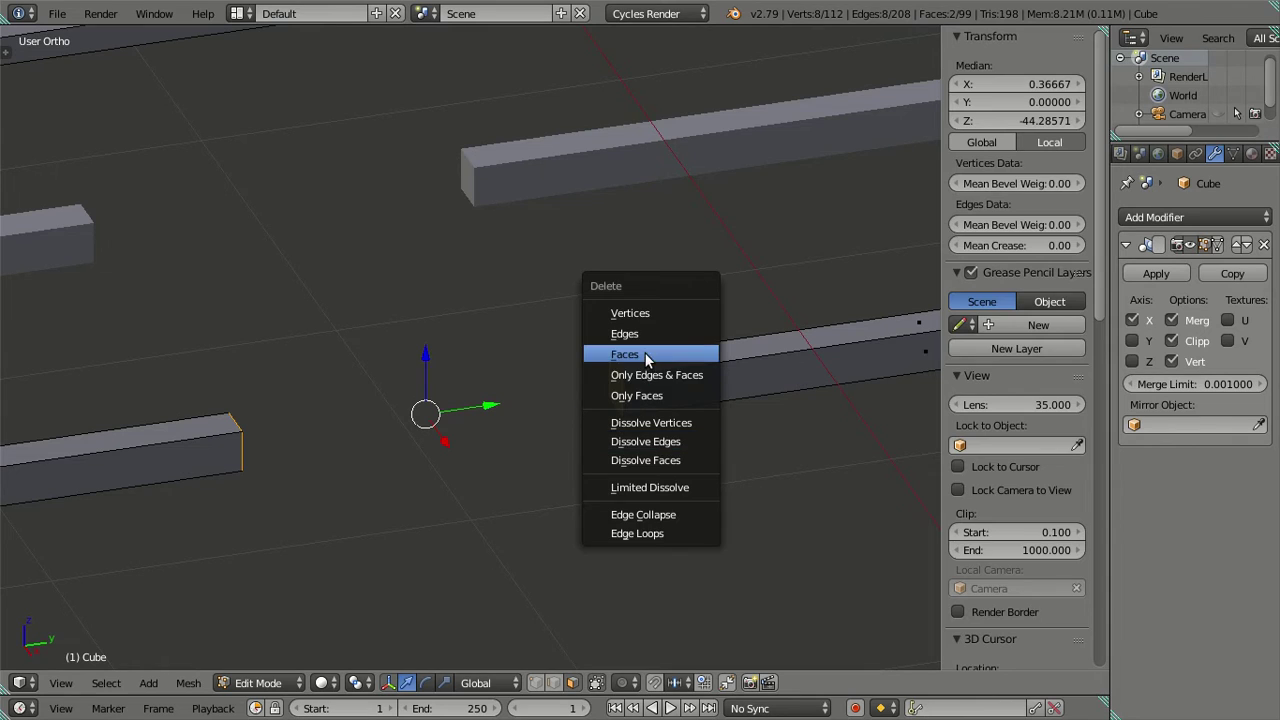
pyautogui.click(660, 357)
pyautogui.press('z')
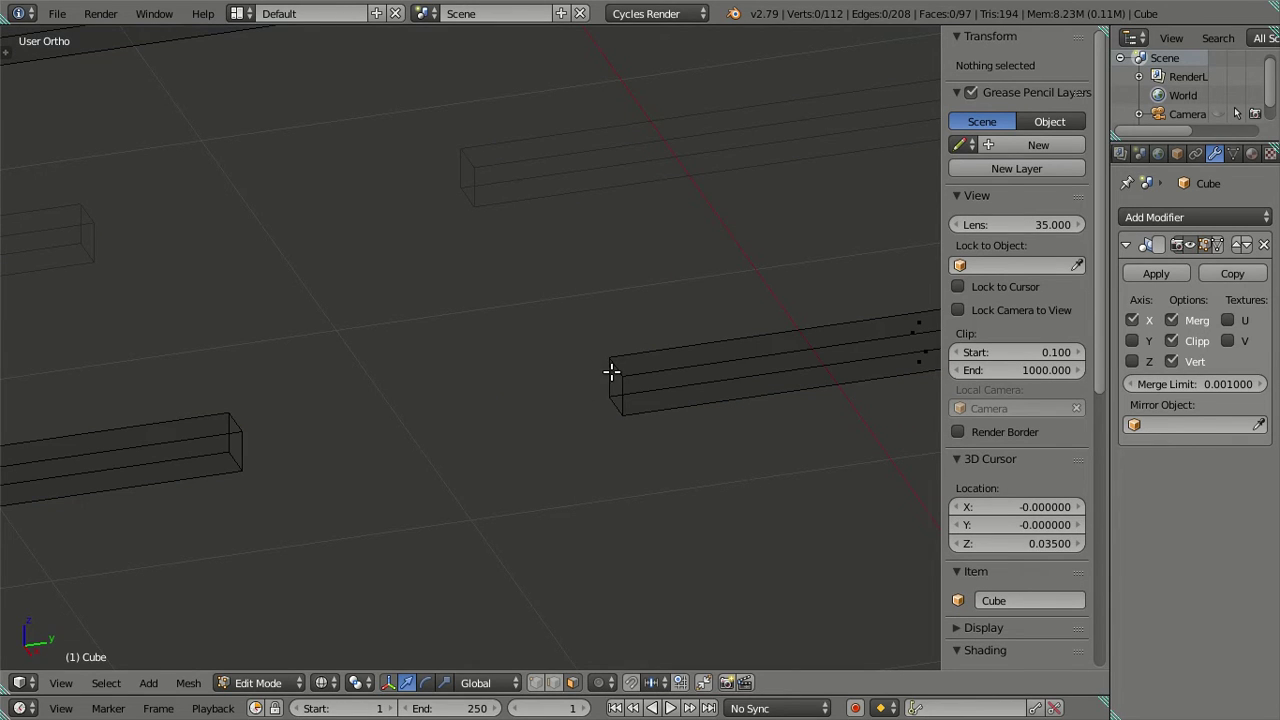
pyautogui.click(554, 682)
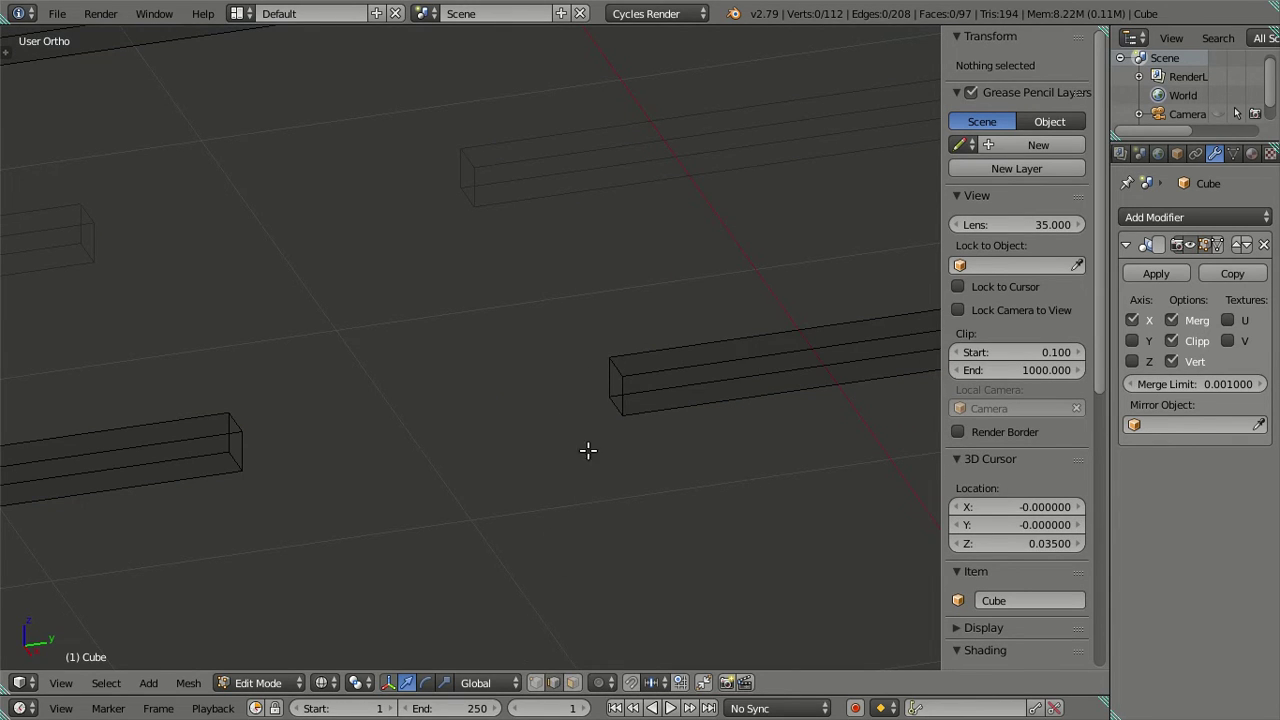
pyautogui.rightClick(598, 393)
pyautogui.keyDown('shift'); pyautogui.rightClick(227, 441); pyautogui.keyUp('shift')
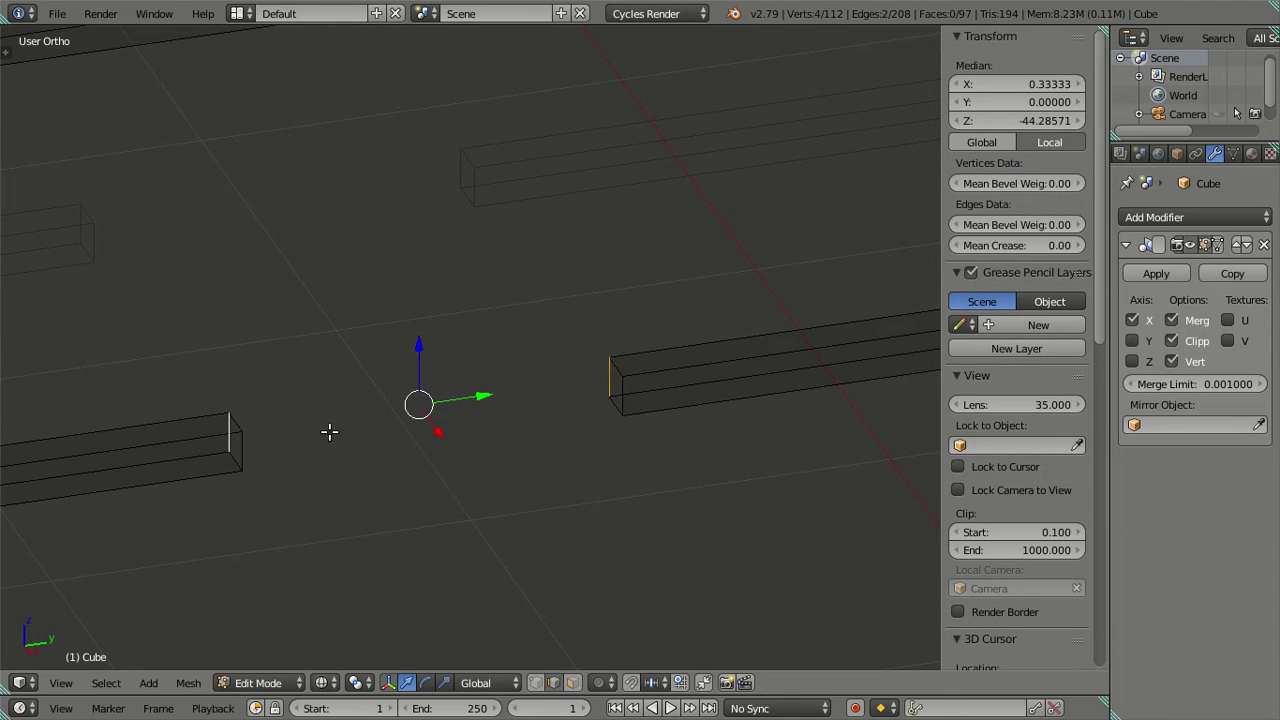
pyautogui.press('f')
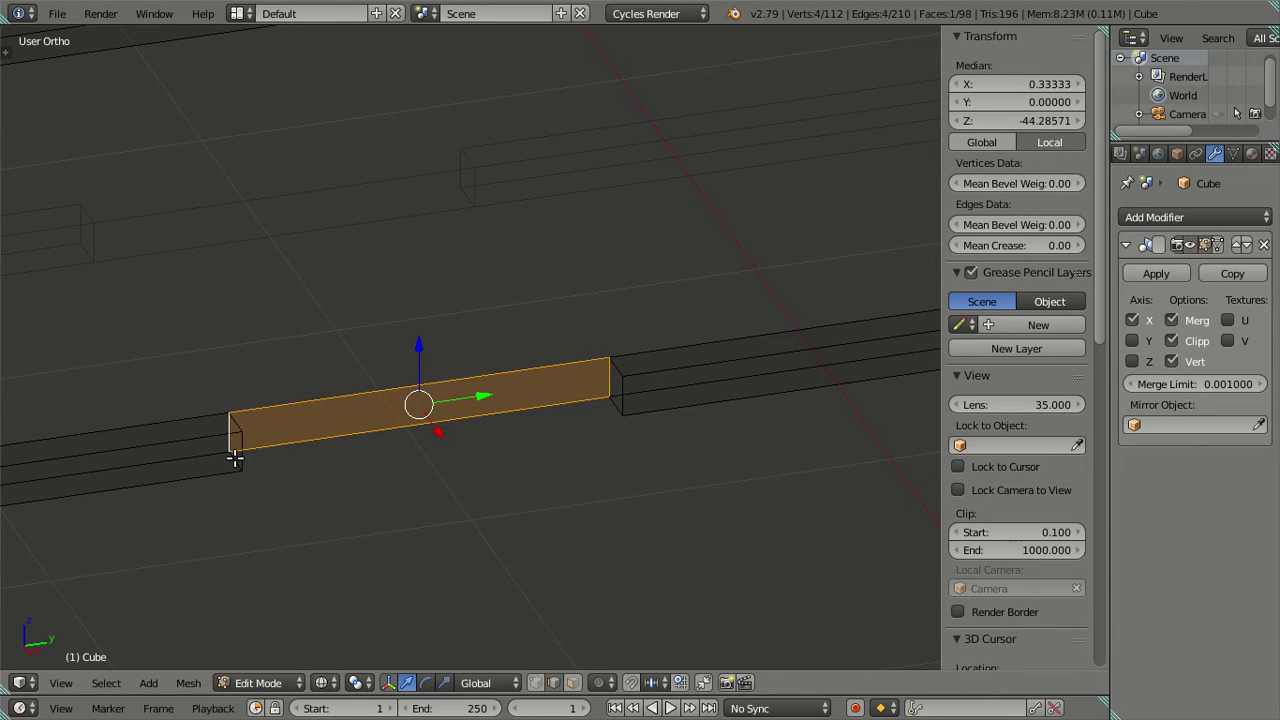
# Fill the bottom, side and remaining faces across the gap between the beam ends.
pyautogui.rightClick(612, 418)
pyautogui.keyDown('shift'); pyautogui.rightClick(614, 408); pyautogui.keyUp('shift')
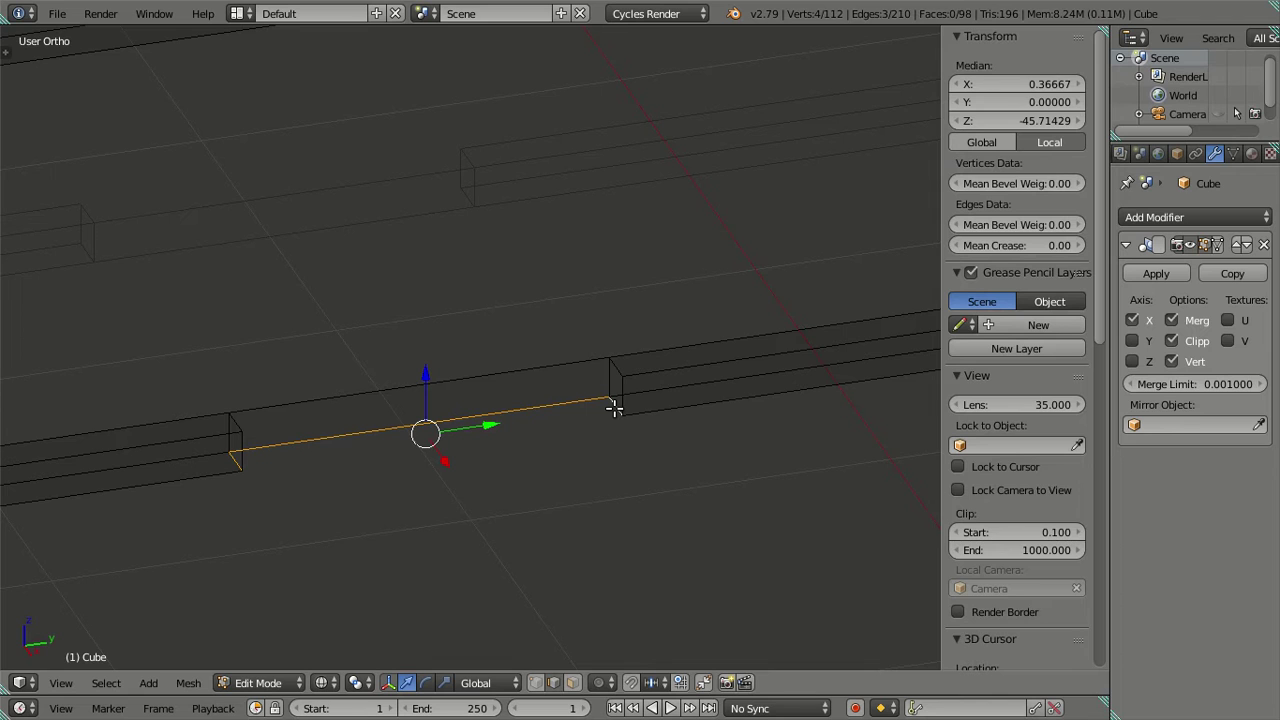
pyautogui.press('f')
pyautogui.rightClick(620, 398)
pyautogui.press('z')
pyautogui.rightClick(620, 400)
pyautogui.keyDown('shift'); pyautogui.rightClick(237, 450); pyautogui.keyUp('shift')
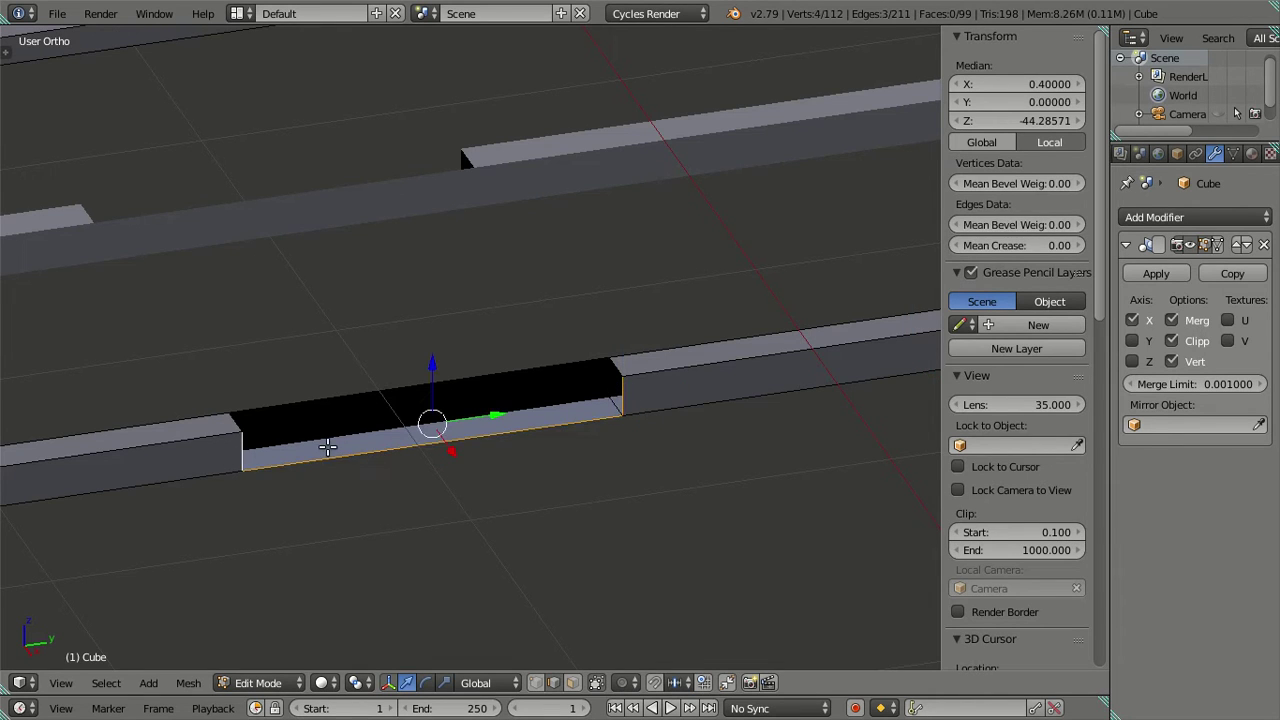
pyautogui.press('f')
pyautogui.rightClick(235, 420)
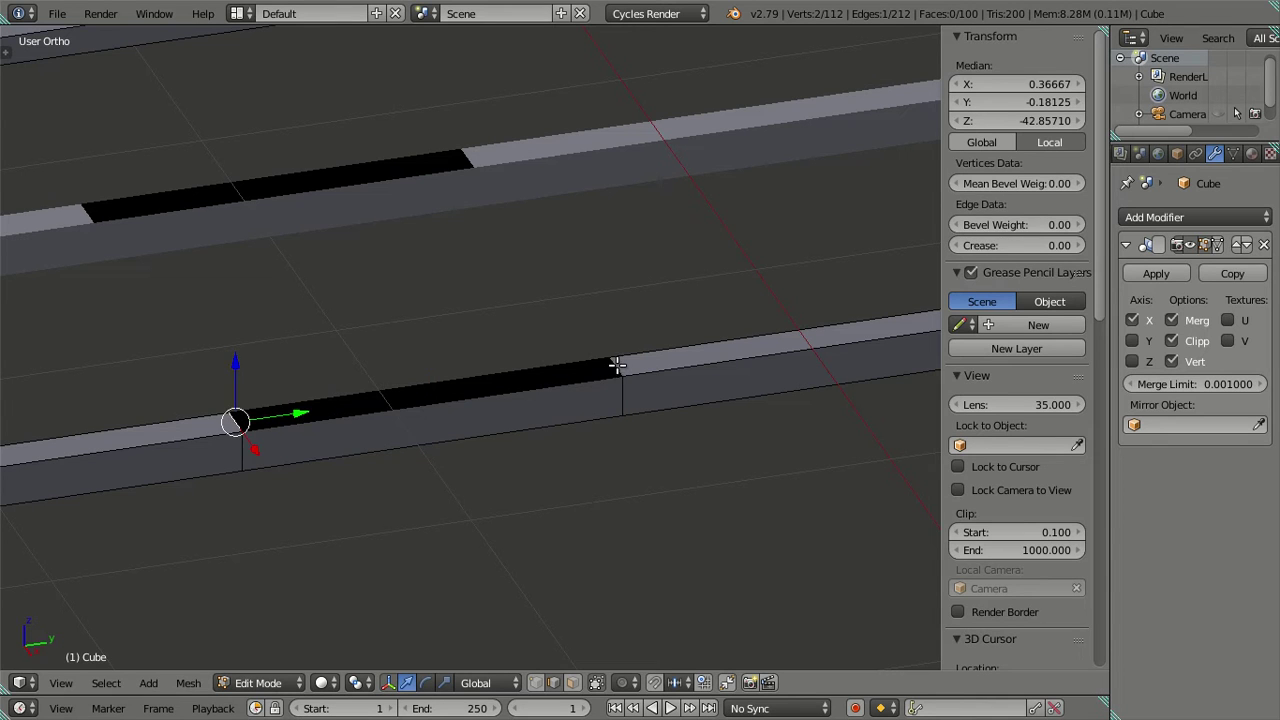
pyautogui.keyDown('shift'); pyautogui.rightClick(617, 365); pyautogui.keyUp('shift')
pyautogui.press('f')
# Dissolve the seam edge loops so the stretcher becomes one continuous bar.
pyautogui.press('a')
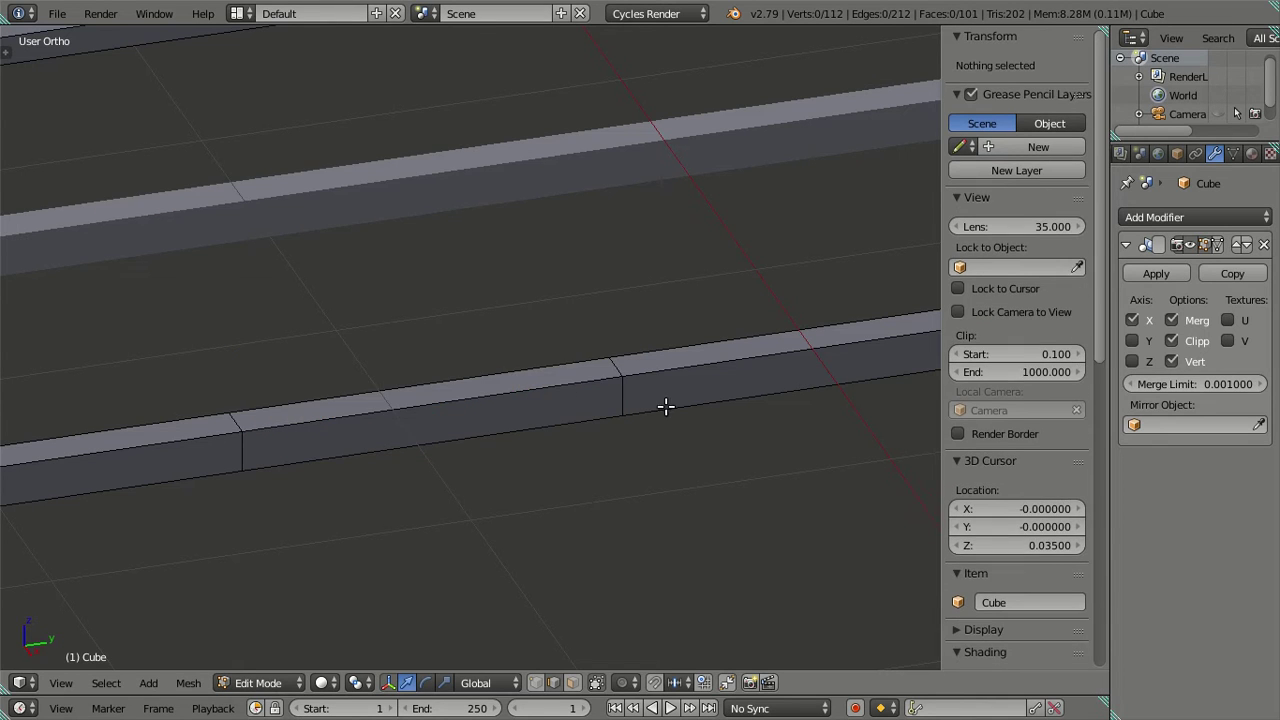
pyautogui.press('z')
pyautogui.press('z')
pyautogui.rightClick(620, 390)
pyautogui.keyDown('shift'); pyautogui.rightClick(241, 450); pyautogui.keyUp('shift')
pyautogui.press('a')
pyautogui.keyDown('alt'); pyautogui.rightClick(395, 440); pyautogui.keyUp('alt')
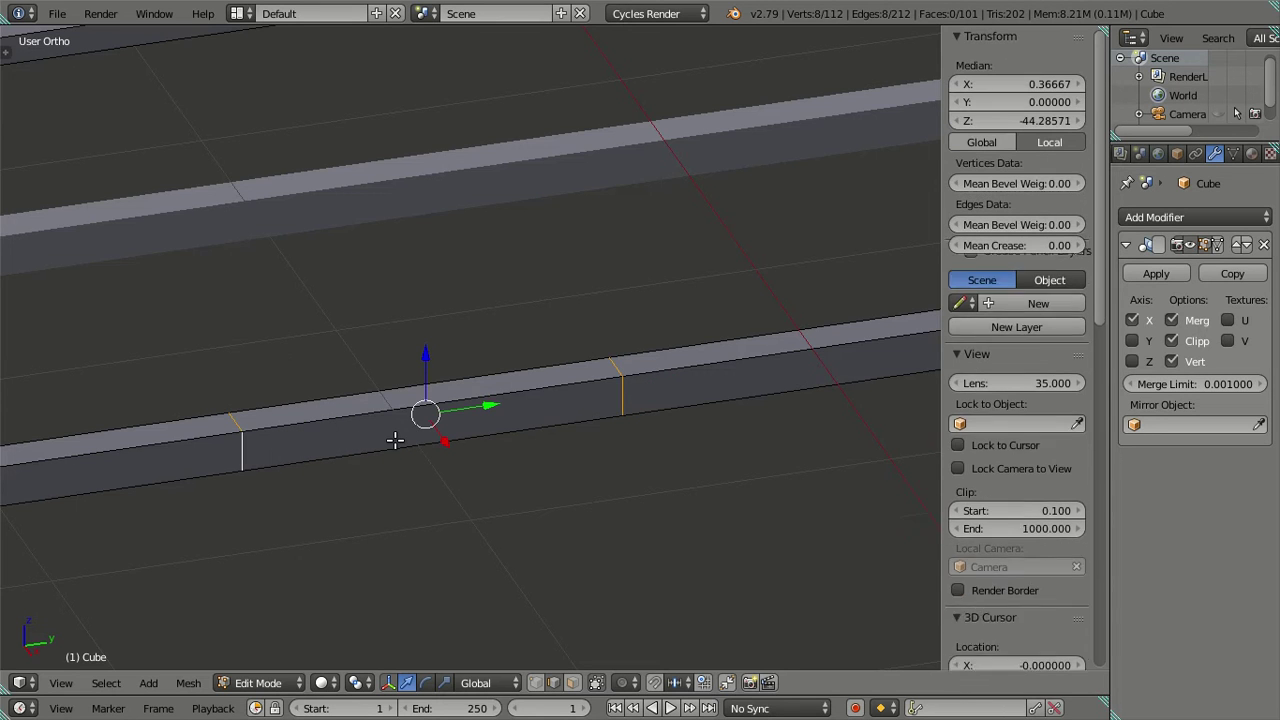
pyautogui.press('x')
pyautogui.click(360, 532)
# From the right view, add a loop cut at the centre of the stretcher.
pyautogui.scroll(-5, 531, 426)
pyautogui.moveTo(549, 371)
pyautogui.mouseDown(button='middle')
pyautogui.moveTo(423, 389)
pyautogui.moveTo(419, 313)
pyautogui.mouseUp(button='middle')
pyautogui.press('z')
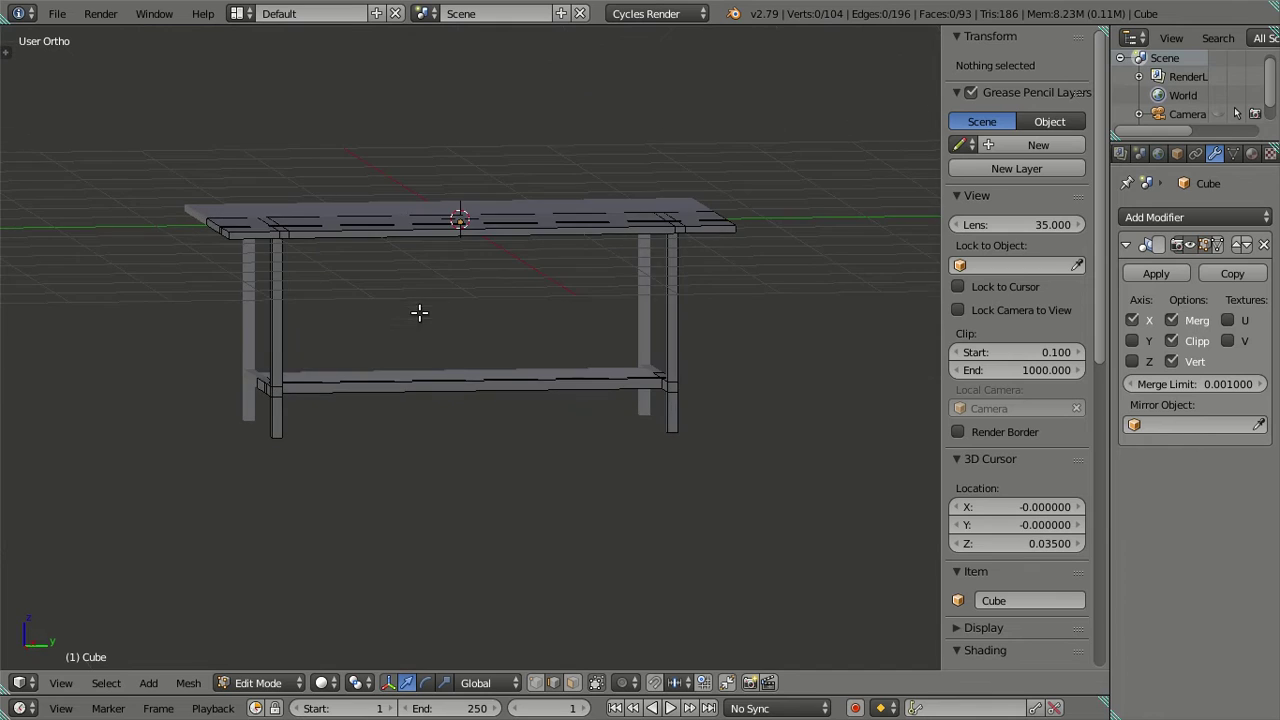
pyautogui.press('KP_3')
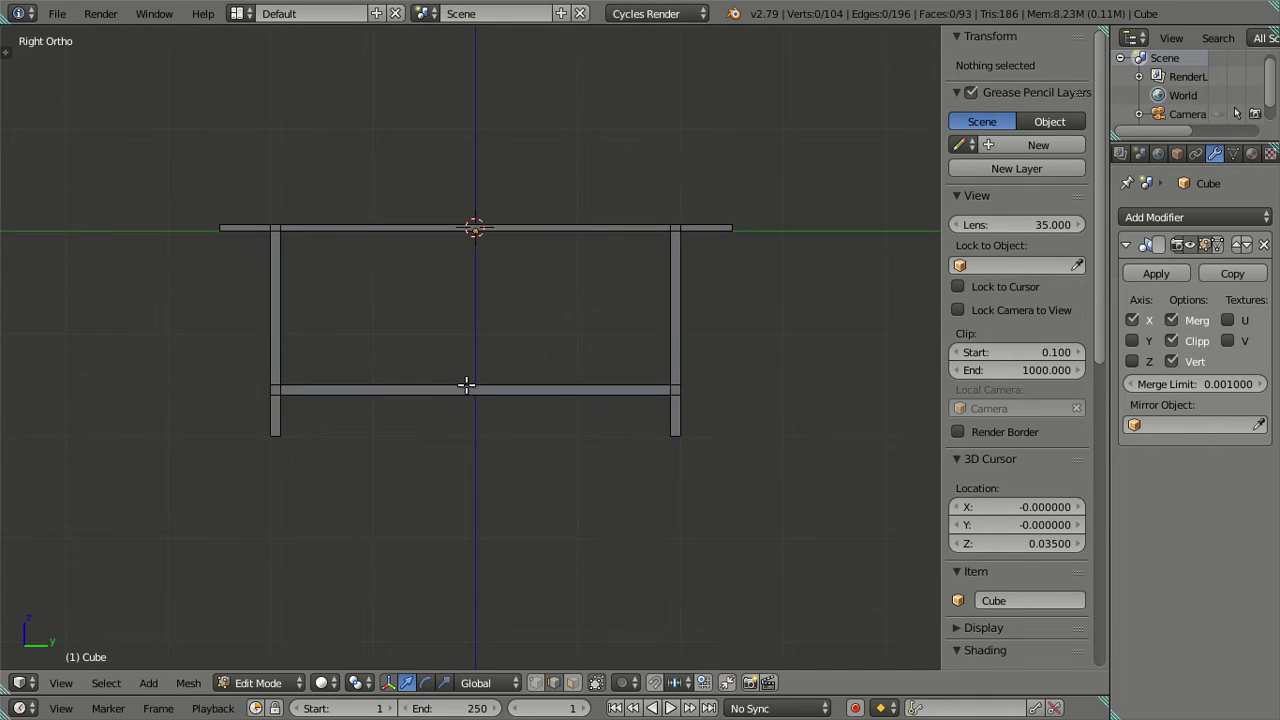
pyautogui.scroll(2, 482, 416)
pyautogui.hotkey('ctrl', 'r')
pyautogui.click(495, 422)
pyautogui.rightClick(500, 423)
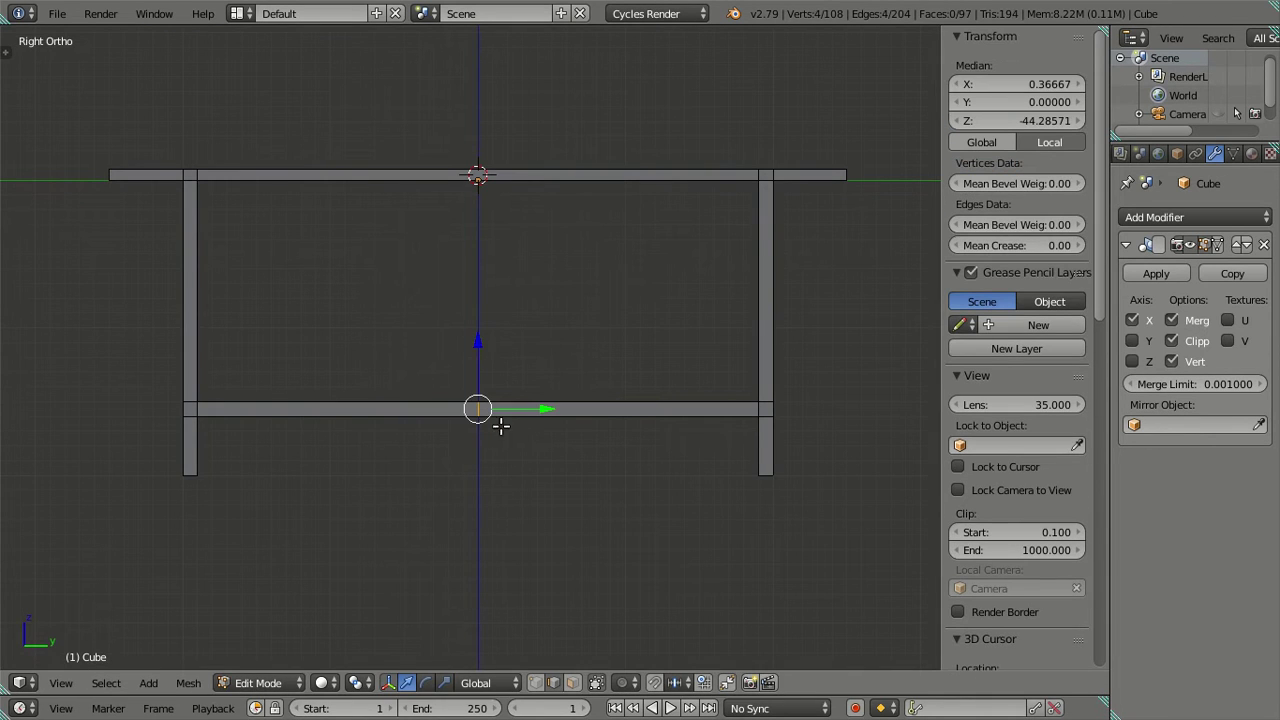
# Inspect the table from top and angled views, then undo the centre loop cut.
pyautogui.moveTo(569, 420)
pyautogui.mouseDown(button='middle')
pyautogui.moveTo(569, 468)
pyautogui.moveTo(583, 483)
pyautogui.mouseUp(button='middle')
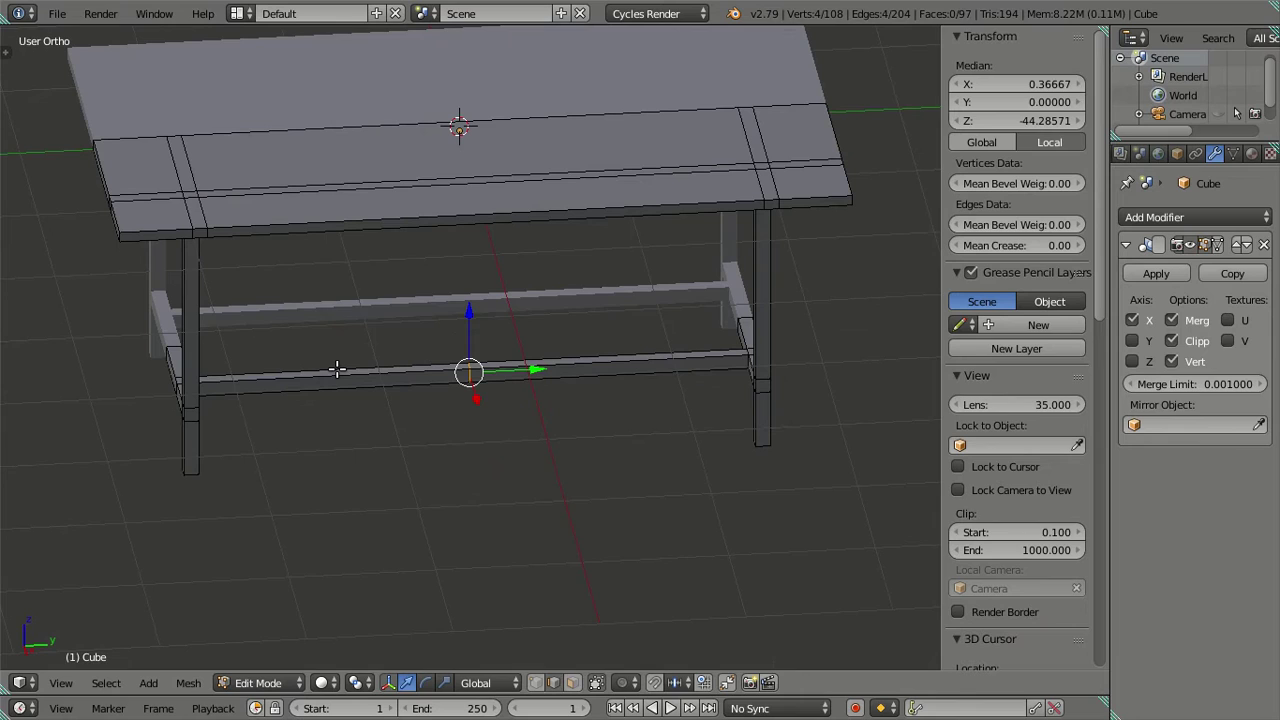
pyautogui.moveTo(438, 402)
pyautogui.mouseDown(button='middle')
pyautogui.moveTo(459, 459)
pyautogui.moveTo(460, 560)
pyautogui.moveTo(460, 394)
pyautogui.mouseUp(button='middle')
pyautogui.press('KP_7')
pyautogui.press('z')
pyautogui.scroll(1, 476, 371)
pyautogui.scroll(1, 476, 371)
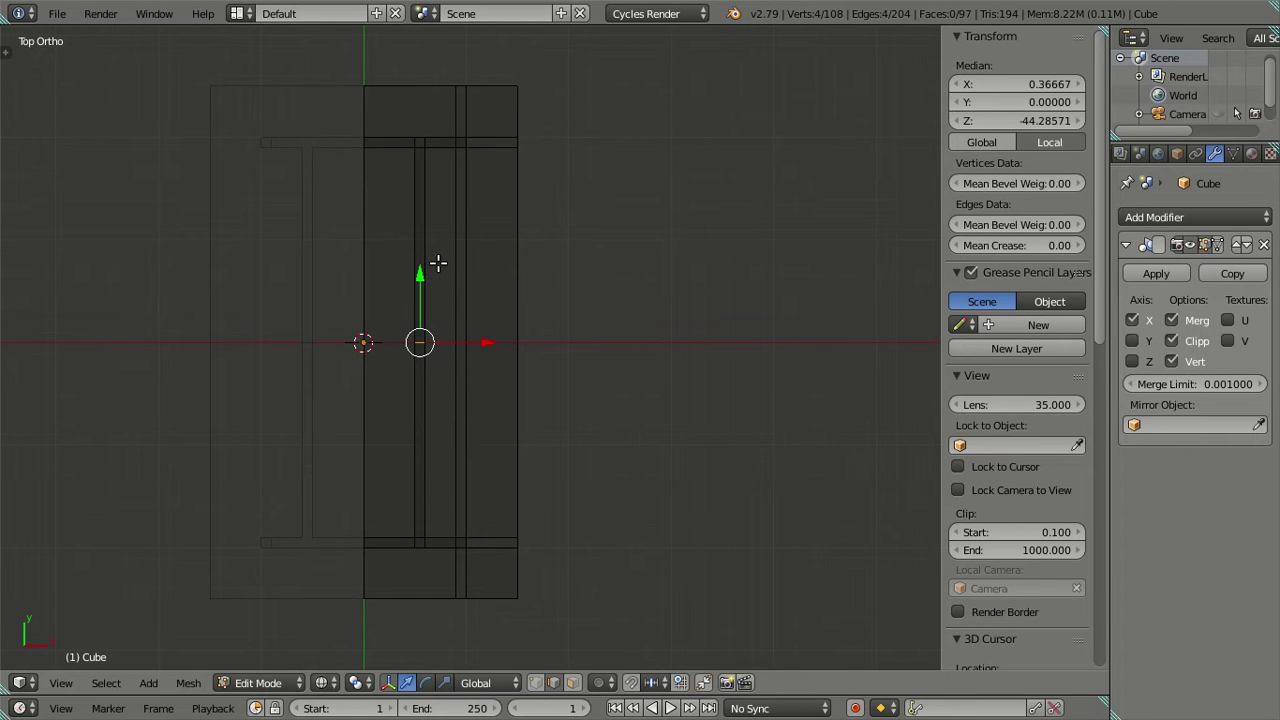
pyautogui.moveTo(640, 377)
pyautogui.mouseDown(button='middle')
pyautogui.moveTo(420, 206)
pyautogui.moveTo(489, 331)
pyautogui.moveTo(547, 358)
pyautogui.moveTo(517, 317)
pyautogui.moveTo(546, 349)
pyautogui.moveTo(541, 458)
pyautogui.mouseUp(button='middle')
pyautogui.scroll(2, 546, 349)
pyautogui.press('z')
pyautogui.hotkey('ctrl', 'z')
# In right-side wireframe view, start a multi-loop cut along the centre stretcher, previewing eight cuts.
pyautogui.press('KP_3')
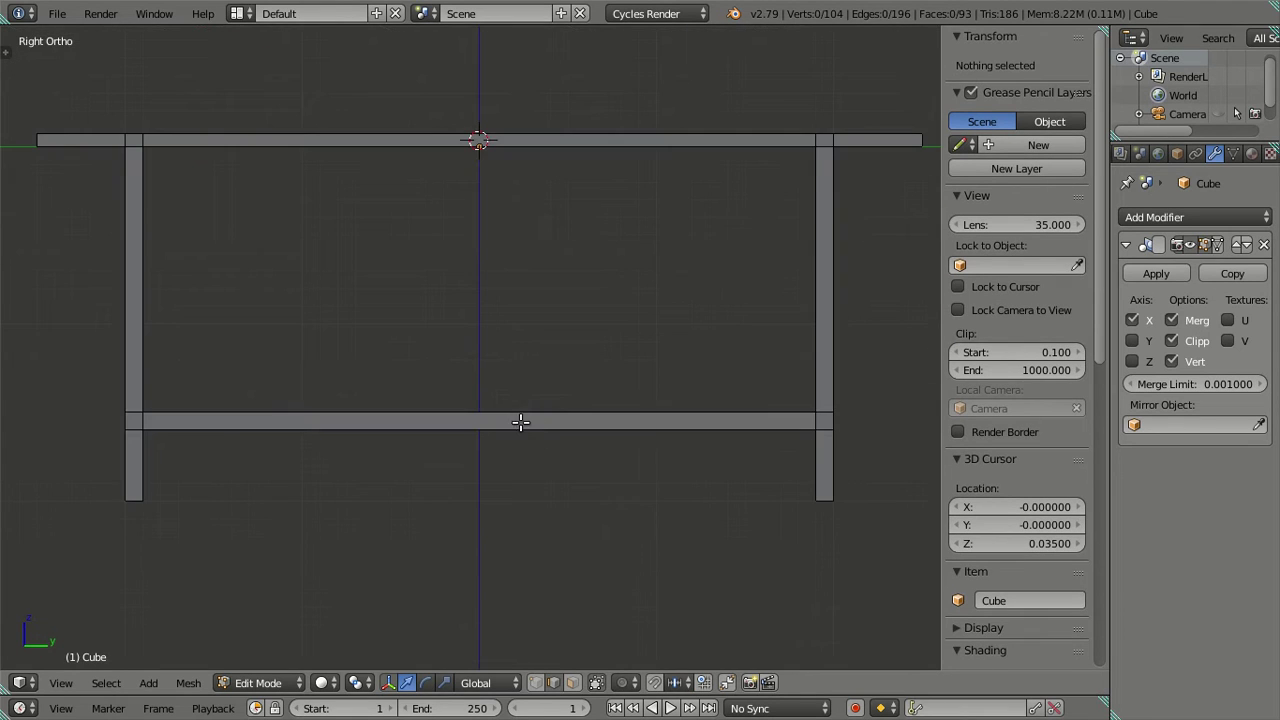
pyautogui.press('z')
pyautogui.scroll(1, 518, 429)
pyautogui.hotkey('ctrl', 'r')
pyautogui.scroll(1, 522, 430)
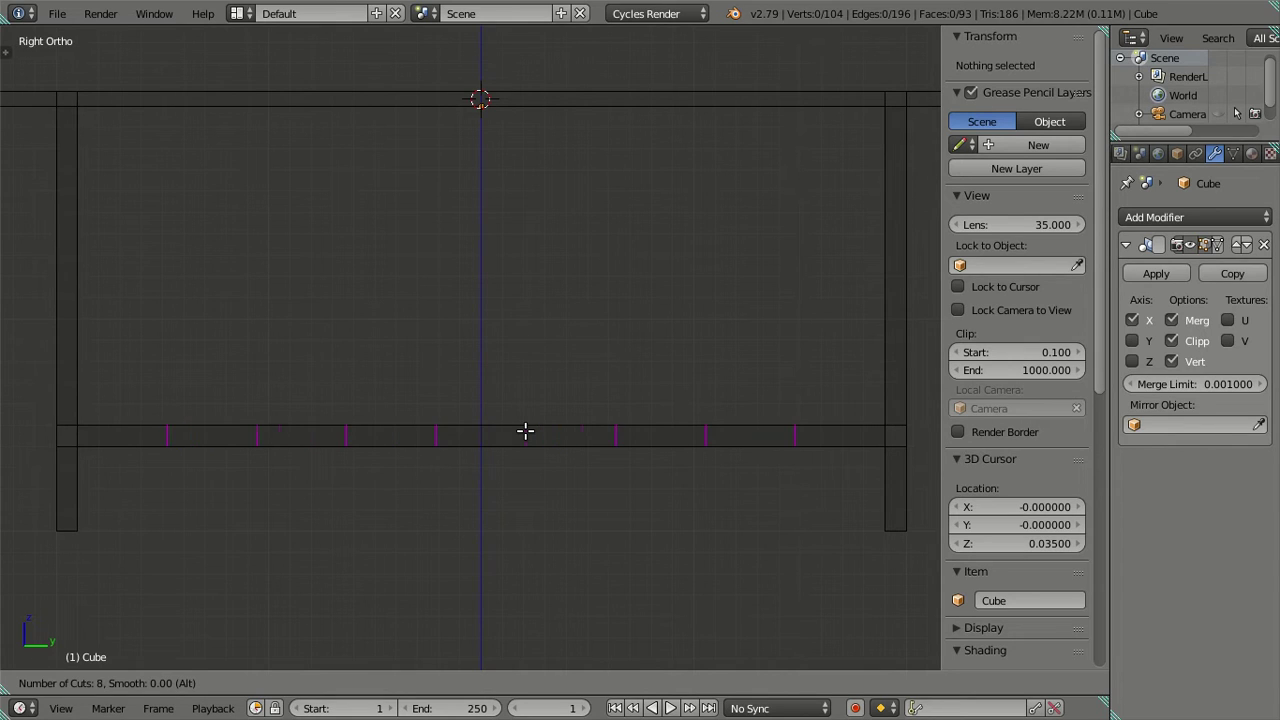
# Raise the loop cut count along the centre stretcher and commit the cuts.
pyautogui.scroll(3, 525, 431)
pyautogui.scroll(3, 525, 431)
pyautogui.scroll(3, 525, 431)
pyautogui.scroll(2, 525, 431)
pyautogui.scroll(1, 525, 431)
pyautogui.scroll(1, 525, 431)
pyautogui.click(526, 431)
# Pan and orbit to inspect the newly cut stretcher across the whole table.
pyautogui.keyDown('shift'); pyautogui.moveTo(528, 434); pyautogui.dragTo(346, 437, button='middle'); pyautogui.keyUp('shift')
pyautogui.scroll(5, 346, 437)
pyautogui.keyDown('shift'); pyautogui.moveTo(249, 459); pyautogui.dragTo(477, 371, button='middle'); pyautogui.keyUp('shift')
pyautogui.scroll(5, 411, 460)
pyautogui.scroll(-10, 410, 444)
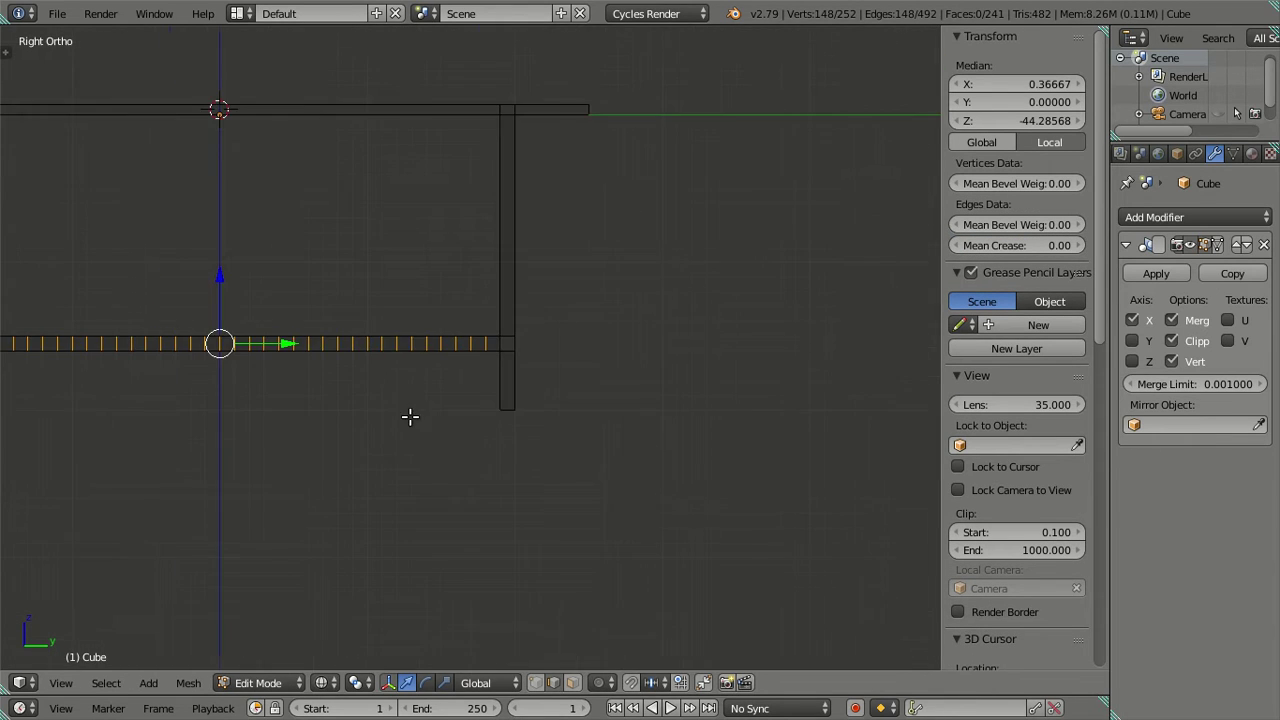
pyautogui.keyDown('shift'); pyautogui.moveTo(389, 384); pyautogui.dragTo(622, 384, button='middle'); pyautogui.keyUp('shift')
pyautogui.moveTo(467, 374)
pyautogui.mouseDown(button='middle')
pyautogui.moveTo(477, 418)
pyautogui.moveTo(466, 349)
pyautogui.mouseUp(button='middle')
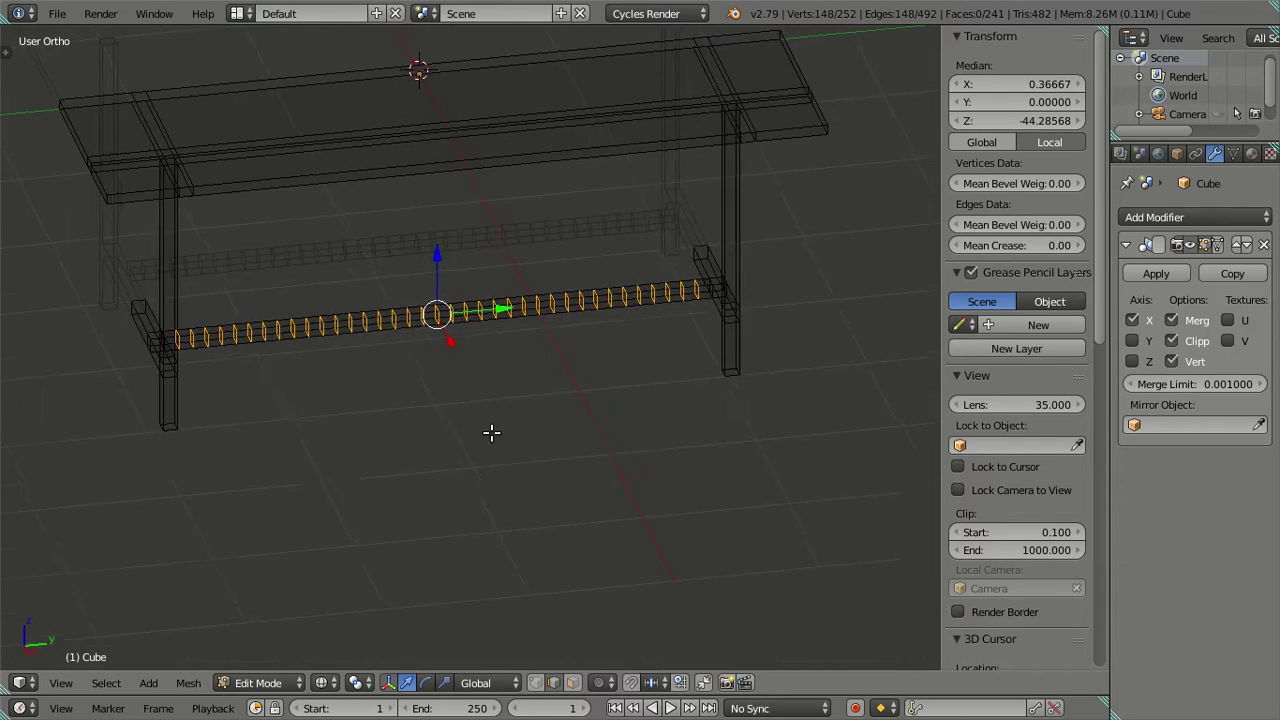
# Examine the stretcher's edge loops from the right side and an angled solid view.
pyautogui.press('KP_3')
pyautogui.scroll(3, 526, 383)
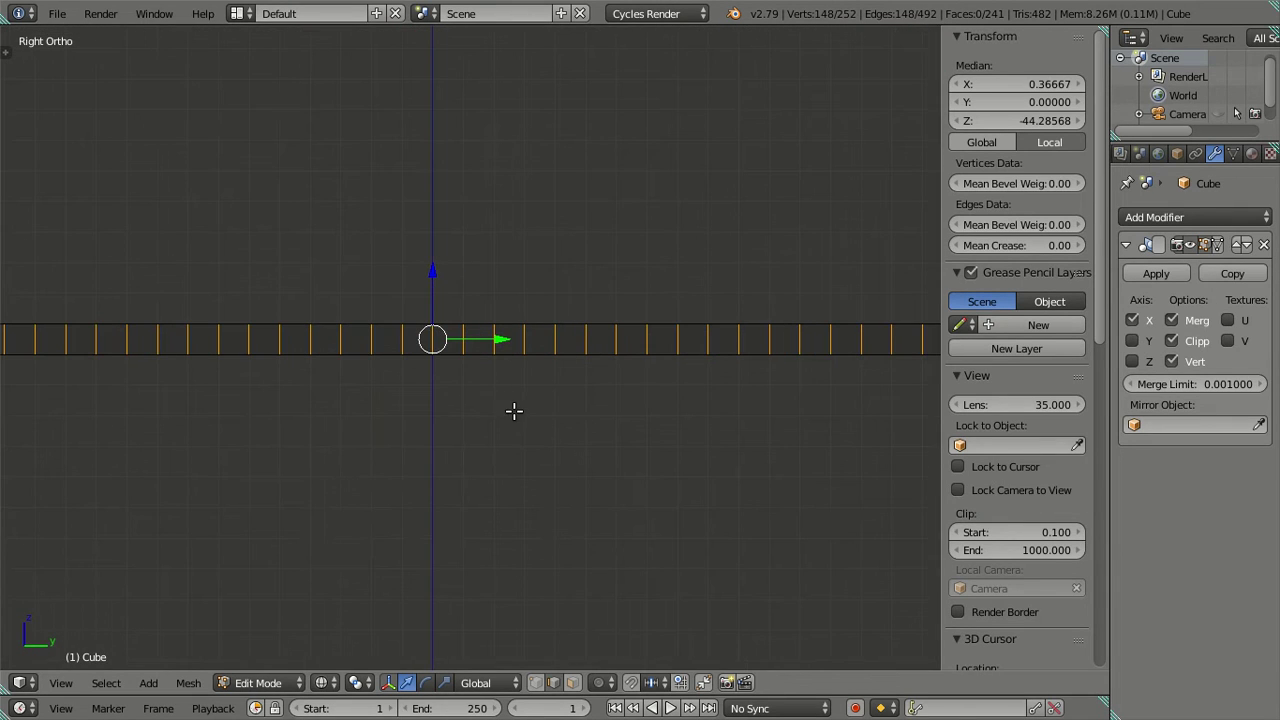
pyautogui.scroll(-4, 513, 385)
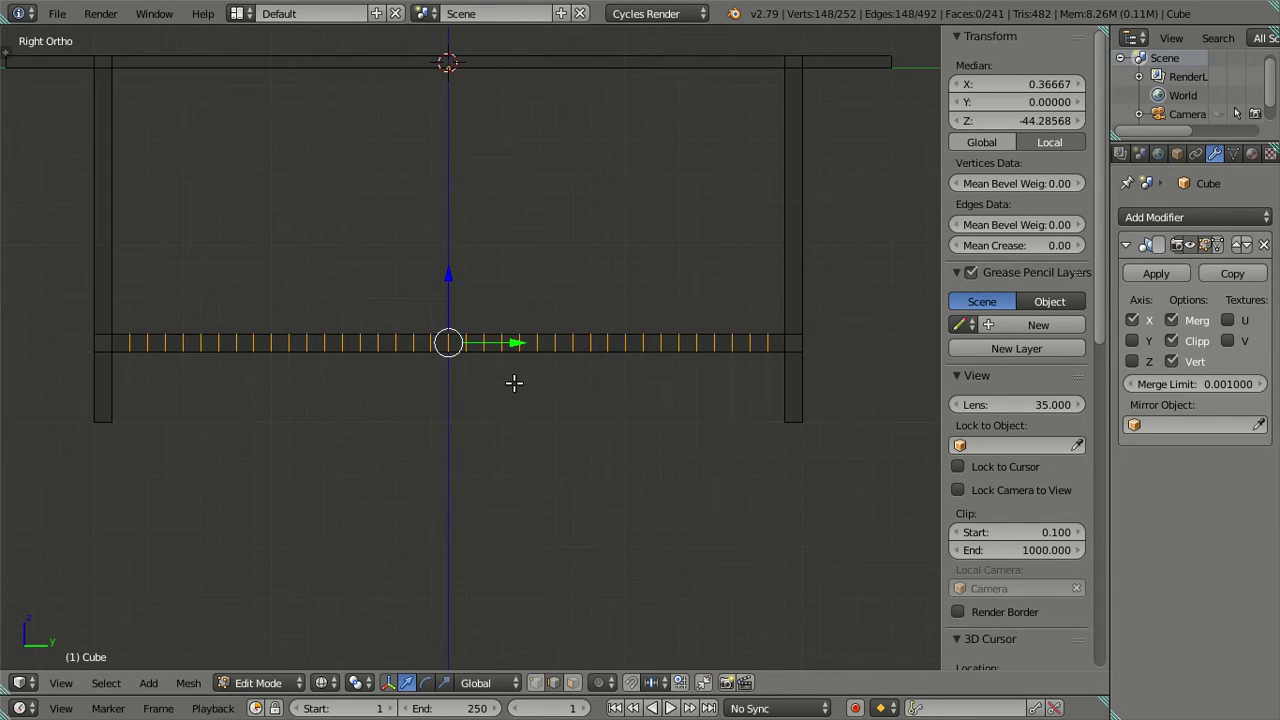
pyautogui.scroll(1, 585, 383)
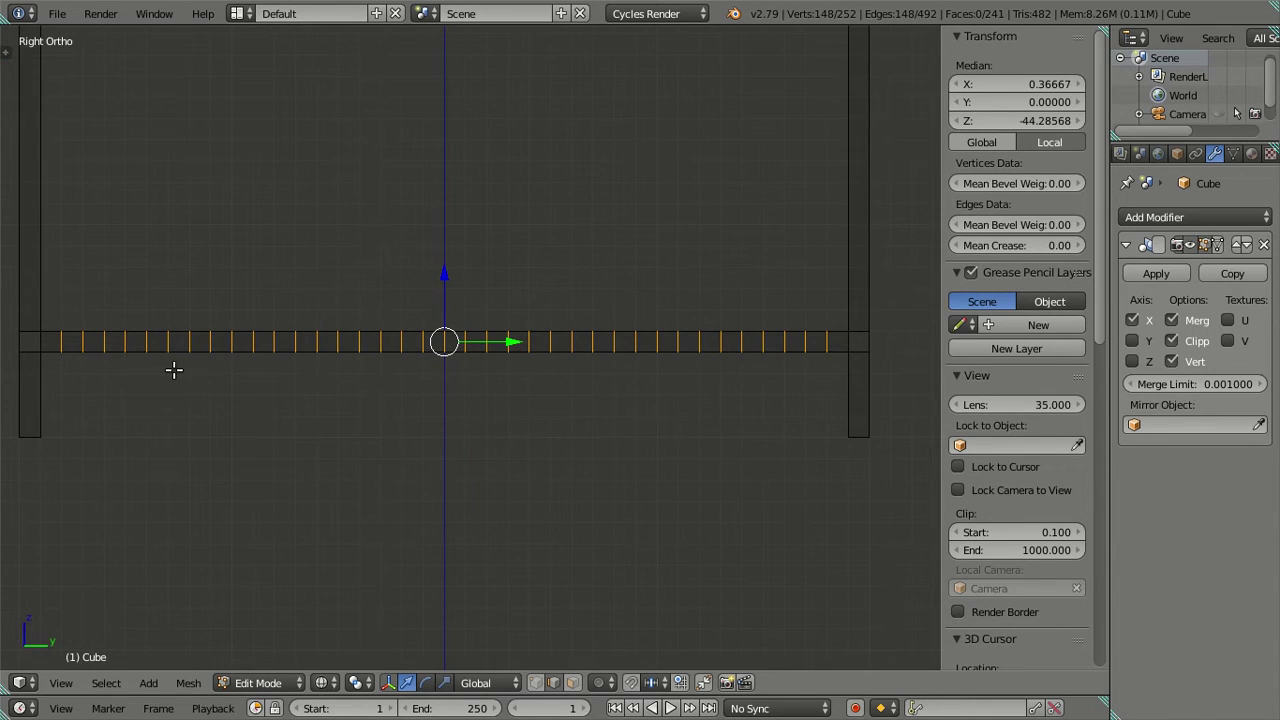
pyautogui.scroll(3, 700, 420)
pyautogui.keyDown('ctrl'); pyautogui.scroll(-3, 650, 440); pyautogui.keyUp('ctrl')
pyautogui.keyDown('ctrl'); pyautogui.scroll(-3, 600, 410); pyautogui.keyUp('ctrl')
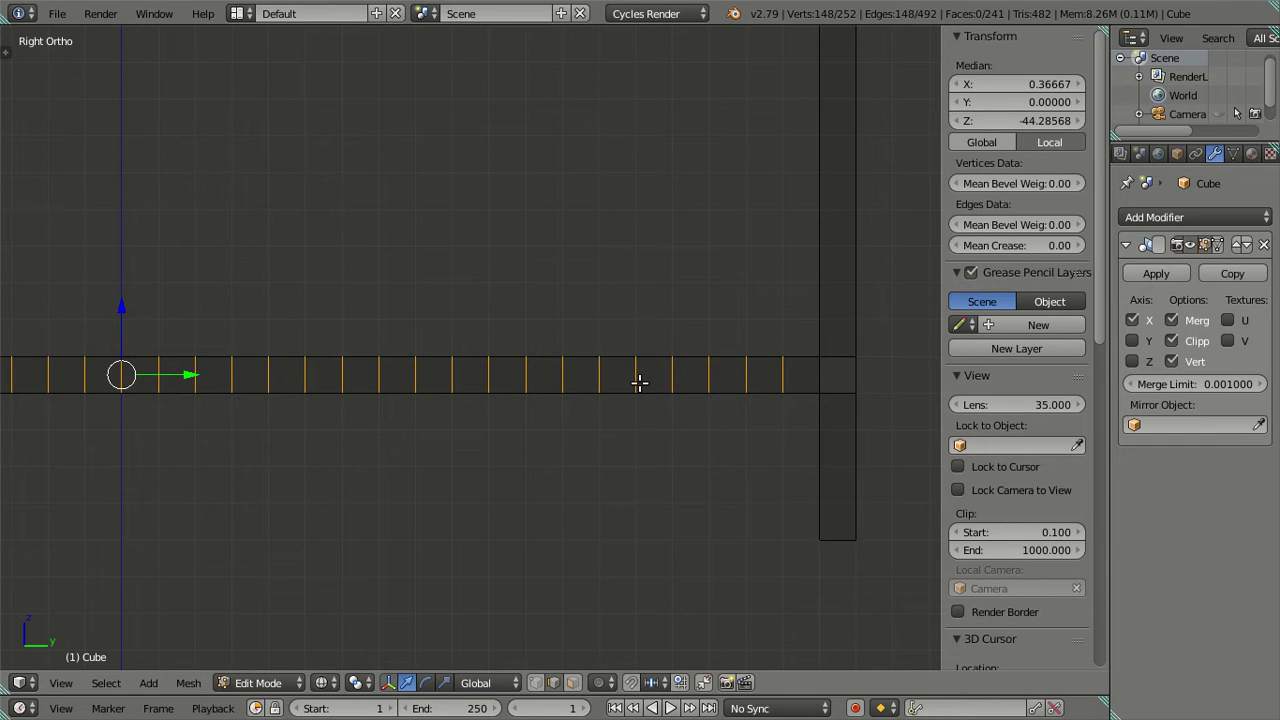
pyautogui.moveTo(640, 383)
pyautogui.mouseDown(button='middle')
pyautogui.moveTo(708, 430)
pyautogui.moveTo(594, 425)
pyautogui.mouseUp(button='middle')
pyautogui.press('z')
pyautogui.scroll(-3, 708, 430)
pyautogui.scroll(-3, 594, 426)
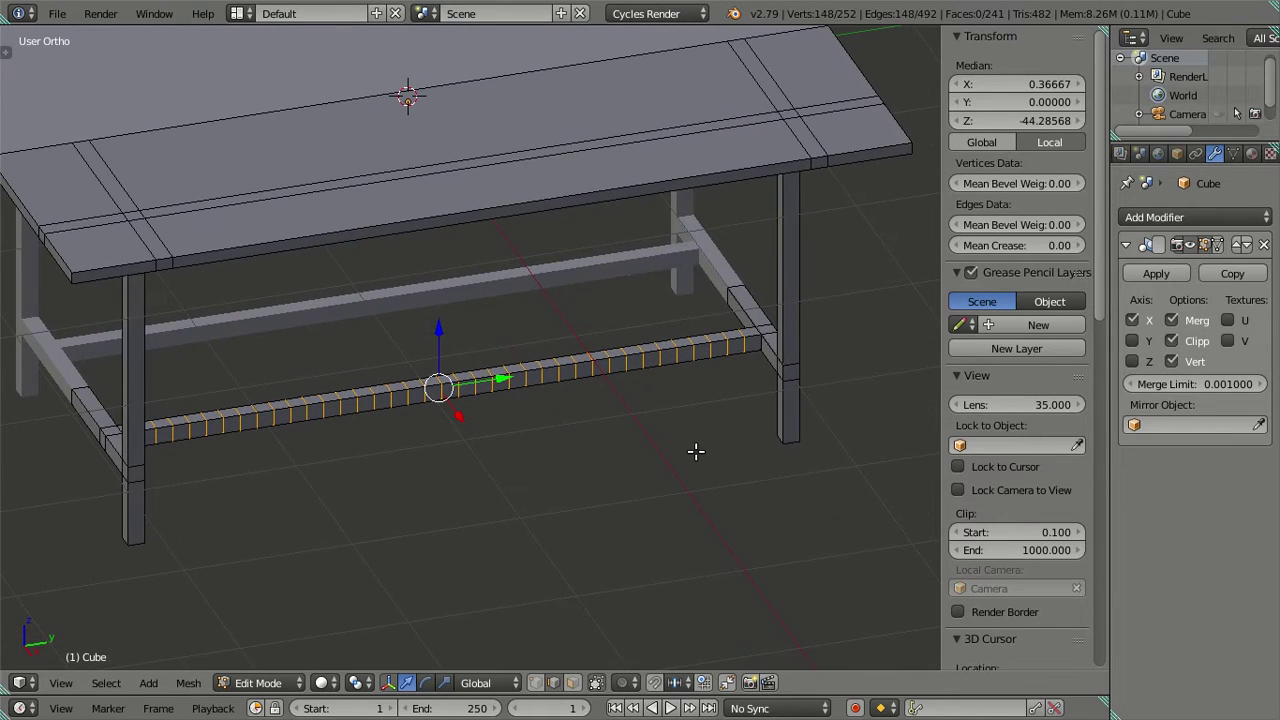
# In Right Ortho view, slide a selected edge loop onto its neighbour to merge them.
pyautogui.press('KP_3')
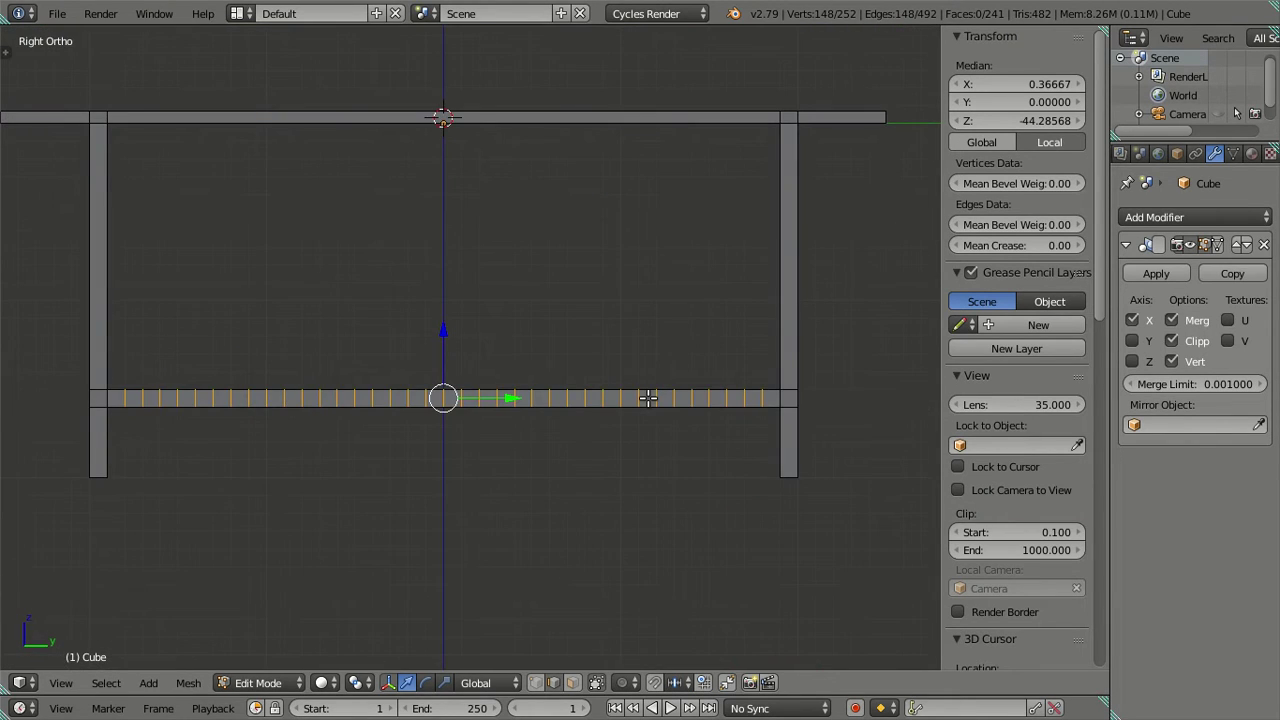
pyautogui.scroll(2, 648, 398)
pyautogui.keyDown('shift'); pyautogui.moveTo(648, 398); pyautogui.dragTo(589, 380, button='middle'); pyautogui.keyUp('shift')
pyautogui.scroll(-4, 590, 382)
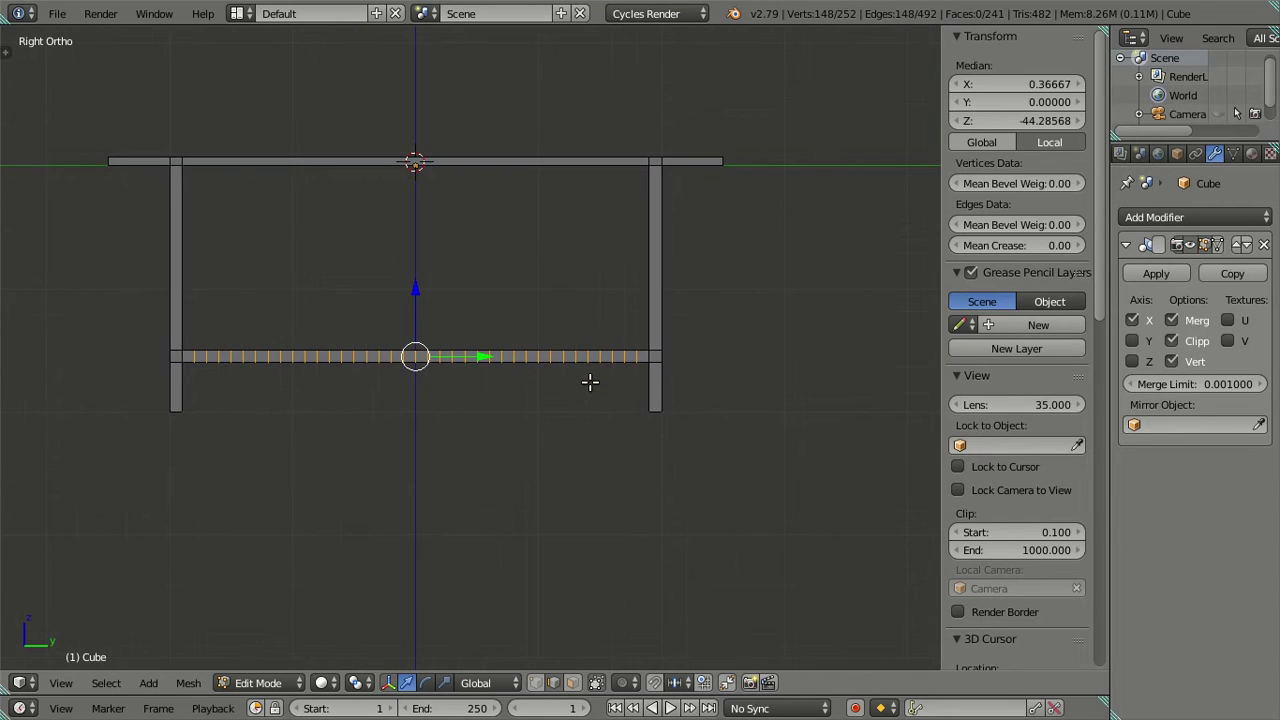
pyautogui.scroll(1, 590, 382)
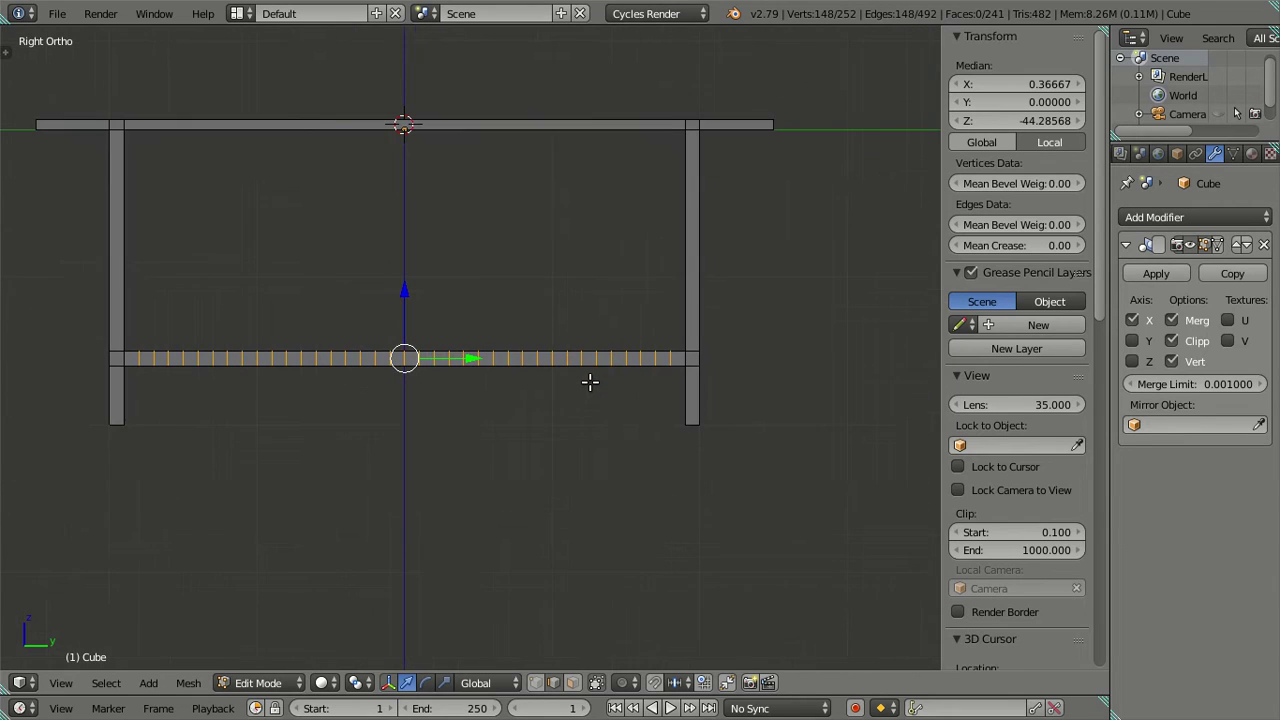
pyautogui.press('g')
pyautogui.click(536, 358)
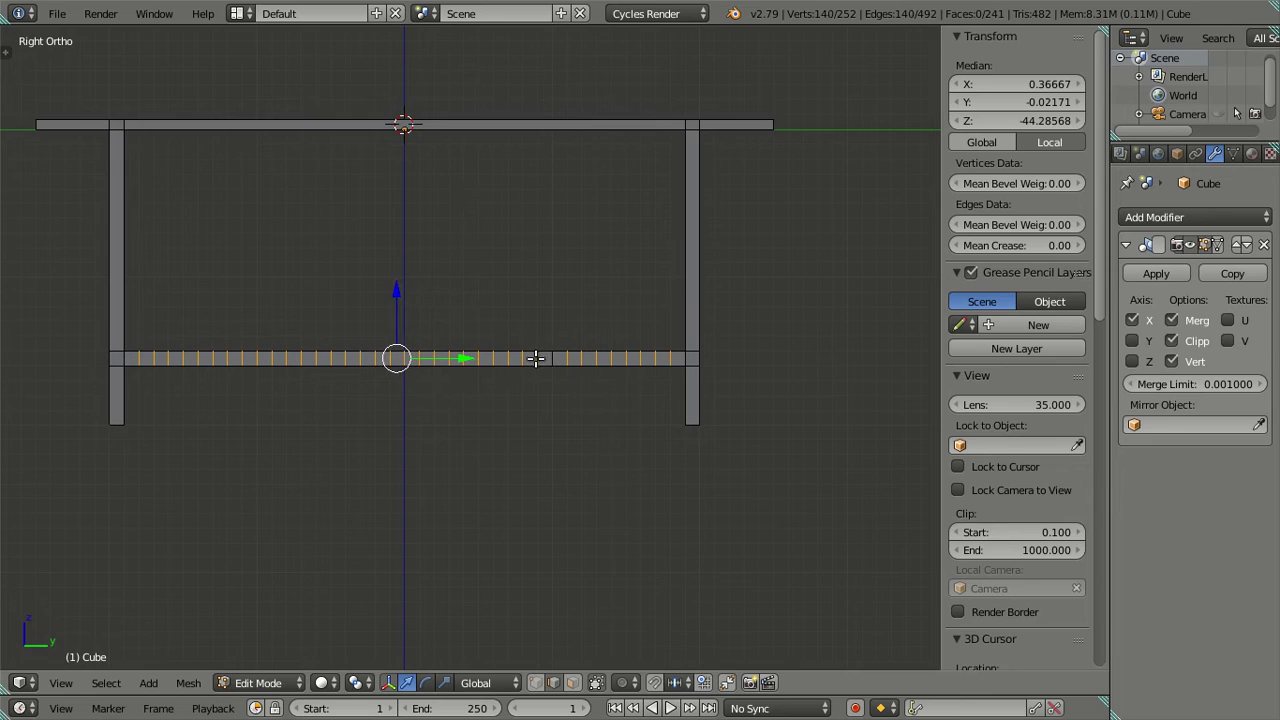
# Merge further edge loops onto their neighbours, including one at the centre line.
pyautogui.keyDown('shift'); pyautogui.moveTo(401, 422); pyautogui.dragTo(586, 424, button='middle'); pyautogui.keyUp('shift')
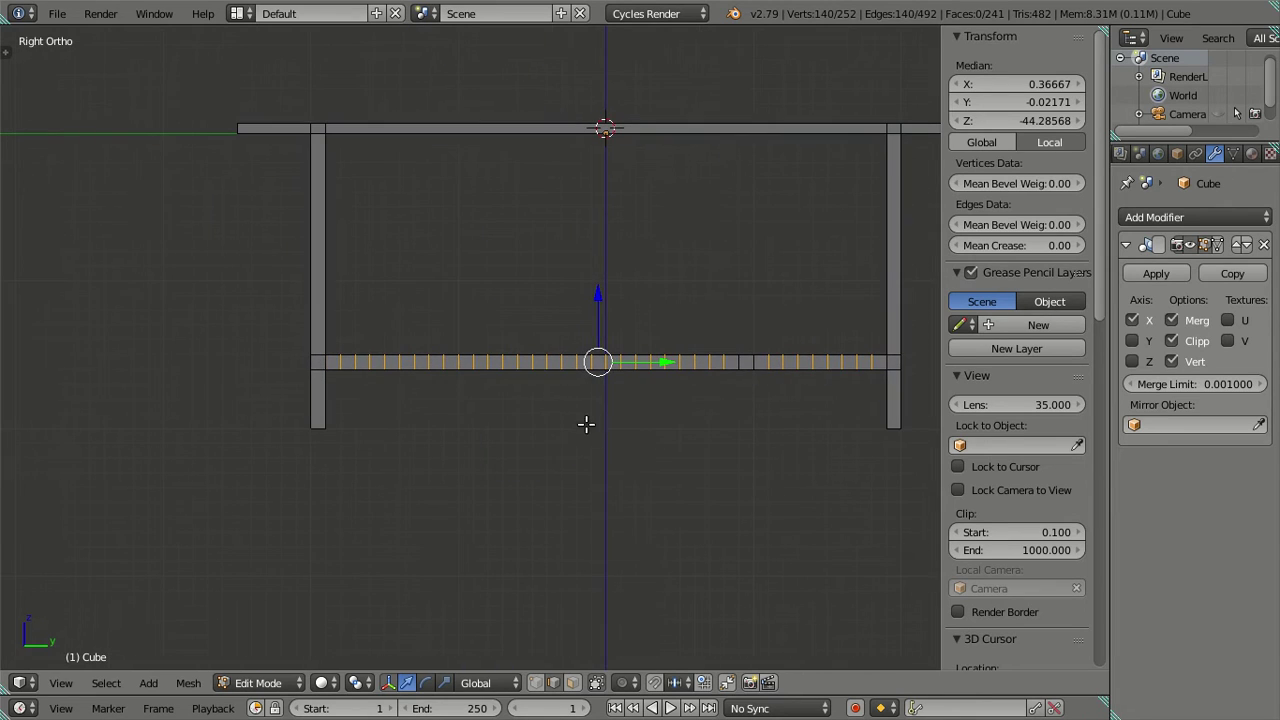
pyautogui.press('g')
pyautogui.click(470, 362)
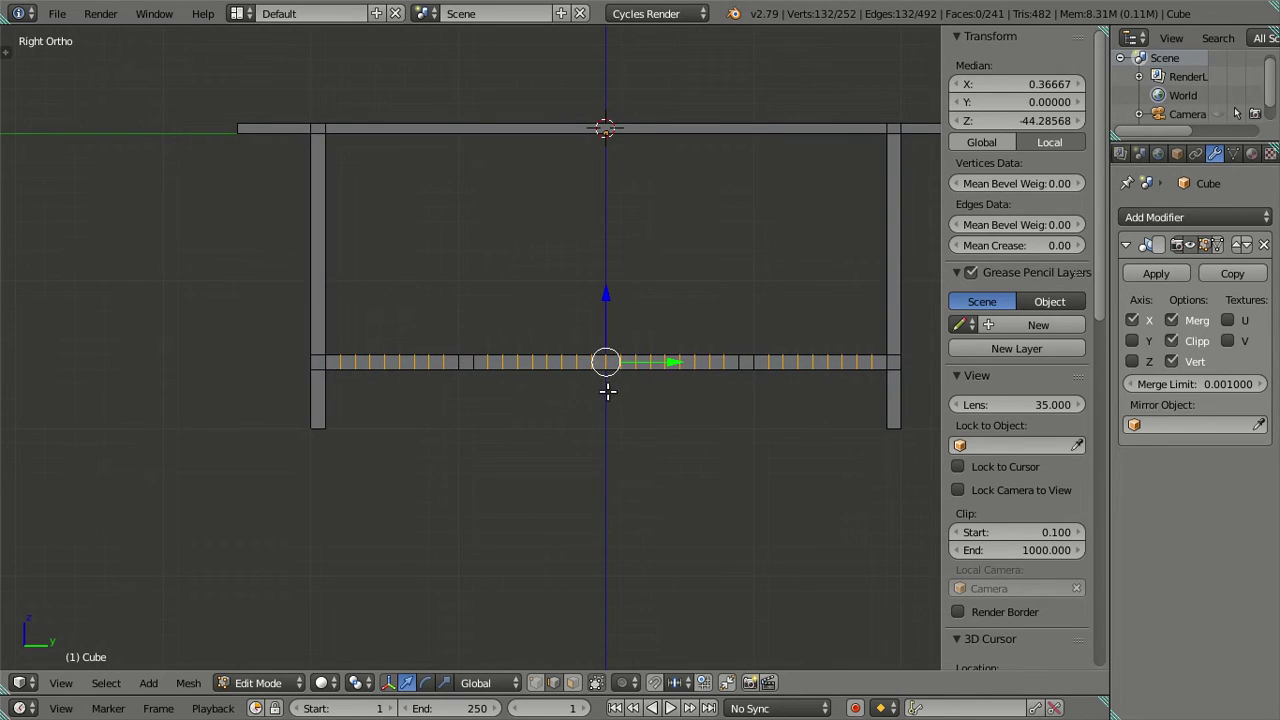
pyautogui.keyDown('shift'); pyautogui.moveTo(608, 392); pyautogui.dragTo(569, 396, button='middle'); pyautogui.keyUp('shift')
pyautogui.scroll(2, 569, 396)
pyautogui.moveTo(612, 380); pyautogui.dragTo(636, 374)
pyautogui.scroll(-3, 643, 409)
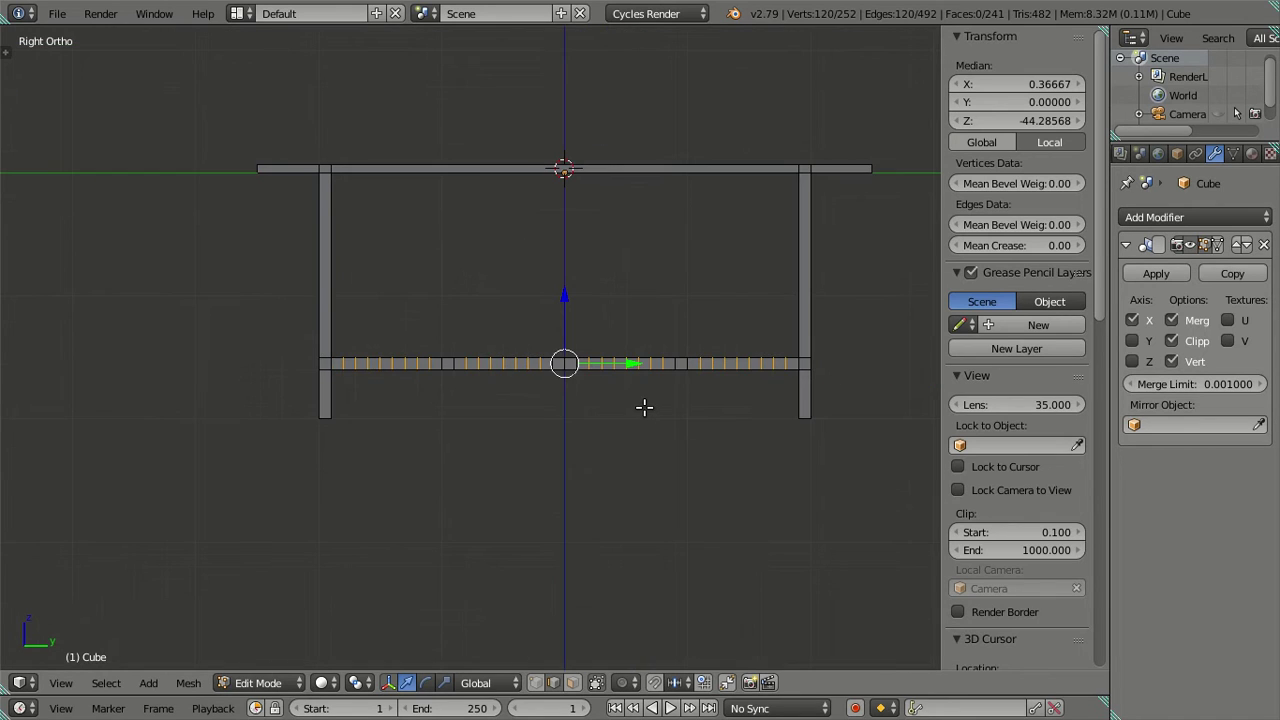
# Check the merged stretcher loops in wireframe and solid from angled views.
pyautogui.press('z')
pyautogui.moveTo(673, 400)
pyautogui.mouseDown(button='middle')
pyautogui.moveTo(663, 443)
pyautogui.moveTo(694, 477)
pyautogui.mouseUp(button='middle')
pyautogui.press('z')
pyautogui.moveTo(616, 441)
pyautogui.mouseDown(button='middle')
pyautogui.moveTo(623, 520)
pyautogui.moveTo(674, 411)
pyautogui.moveTo(576, 414)
pyautogui.moveTo(574, 426)
pyautogui.moveTo(689, 423)
pyautogui.moveTo(574, 431)
pyautogui.moveTo(575, 418)
pyautogui.moveTo(600, 420)
pyautogui.moveTo(591, 391)
pyautogui.moveTo(626, 429)
pyautogui.mouseUp(button='middle')
# Dissolve the extra edge loops on the stretcher and frame it in right side view.
pyautogui.press('x')
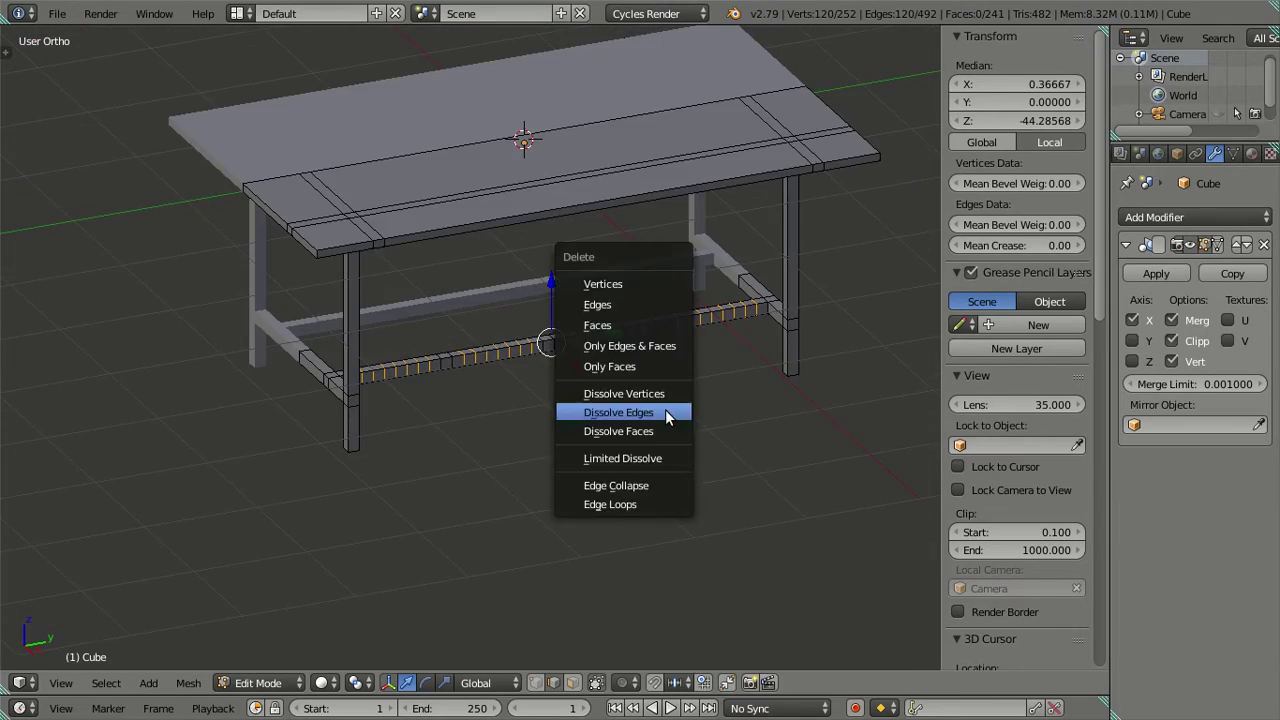
pyautogui.click(665, 409)
pyautogui.moveTo(611, 371); pyautogui.dragTo(551, 366, button='middle')
pyautogui.scroll(5, 626, 378)
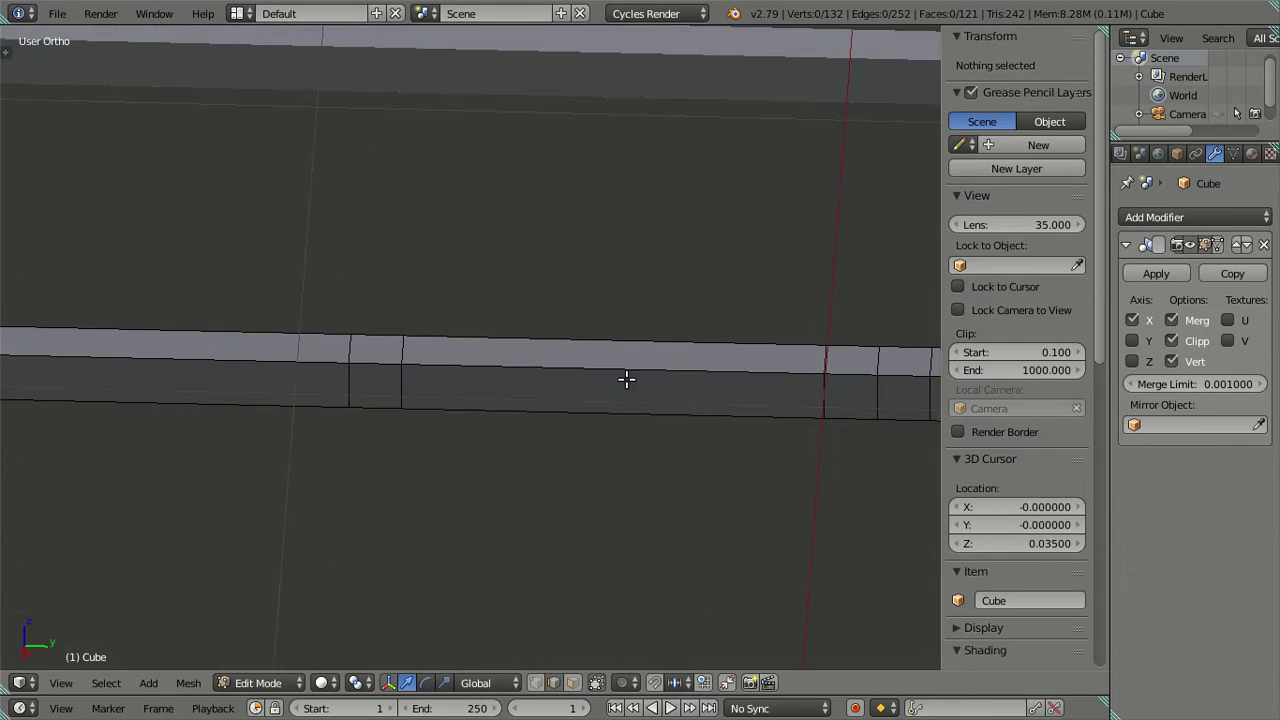
pyautogui.moveTo(626, 378); pyautogui.dragTo(517, 423, button='middle')
pyautogui.press('KP_3')
pyautogui.scroll(3, 583, 429)
pyautogui.scroll(1, 679, 438)
pyautogui.keyDown('shift'); pyautogui.moveTo(679, 438); pyautogui.dragTo(448, 403, button='middle'); pyautogui.keyUp('shift')
# Add two centred loop cuts on the stretcher band and dissolve the centre loop between them.
pyautogui.hotkey('ctrl', 'r')
pyautogui.click(467, 407)
pyautogui.hotkey('ctrl', 'r')
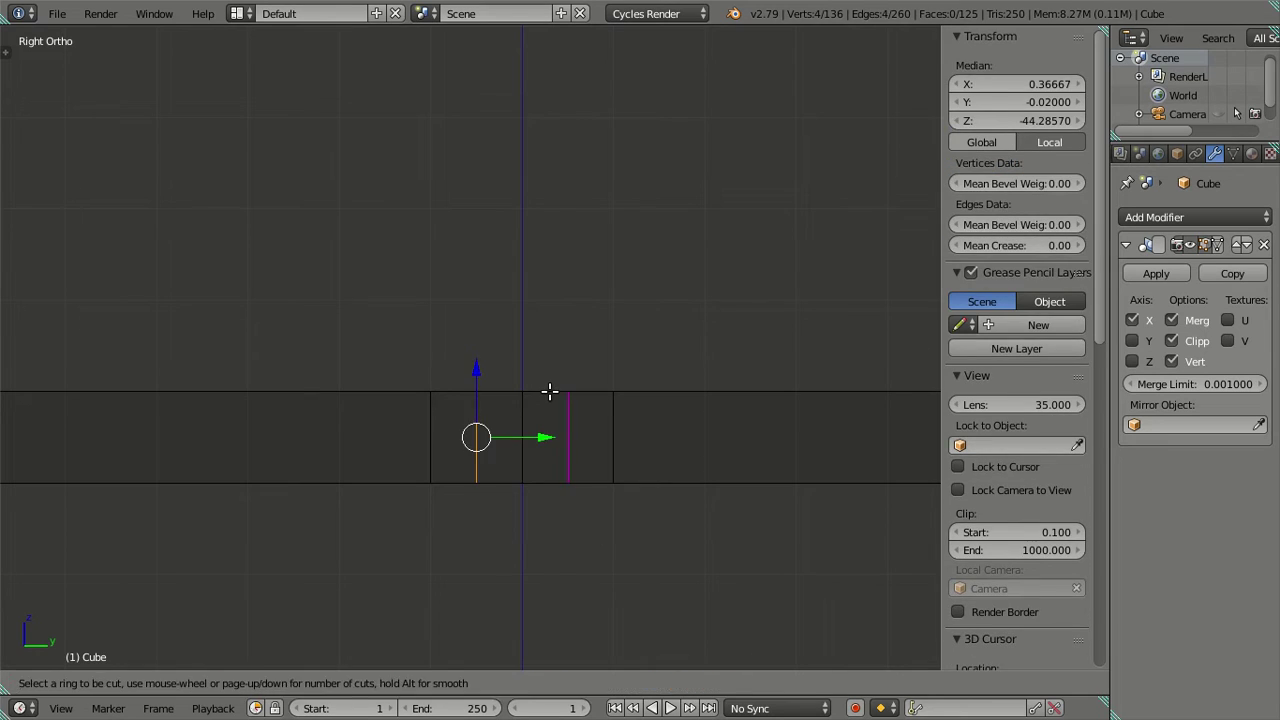
pyautogui.click(545, 415)
pyautogui.keyDown('alt'); pyautogui.rightClick(522, 424); pyautogui.keyUp('alt')
pyautogui.press('x')
pyautogui.click(600, 443)
# In face select mode, select three faces on the stretcher's side.
pyautogui.scroll(-5, 383, 380)
pyautogui.moveTo(383, 380); pyautogui.dragTo(654, 417, button='middle')
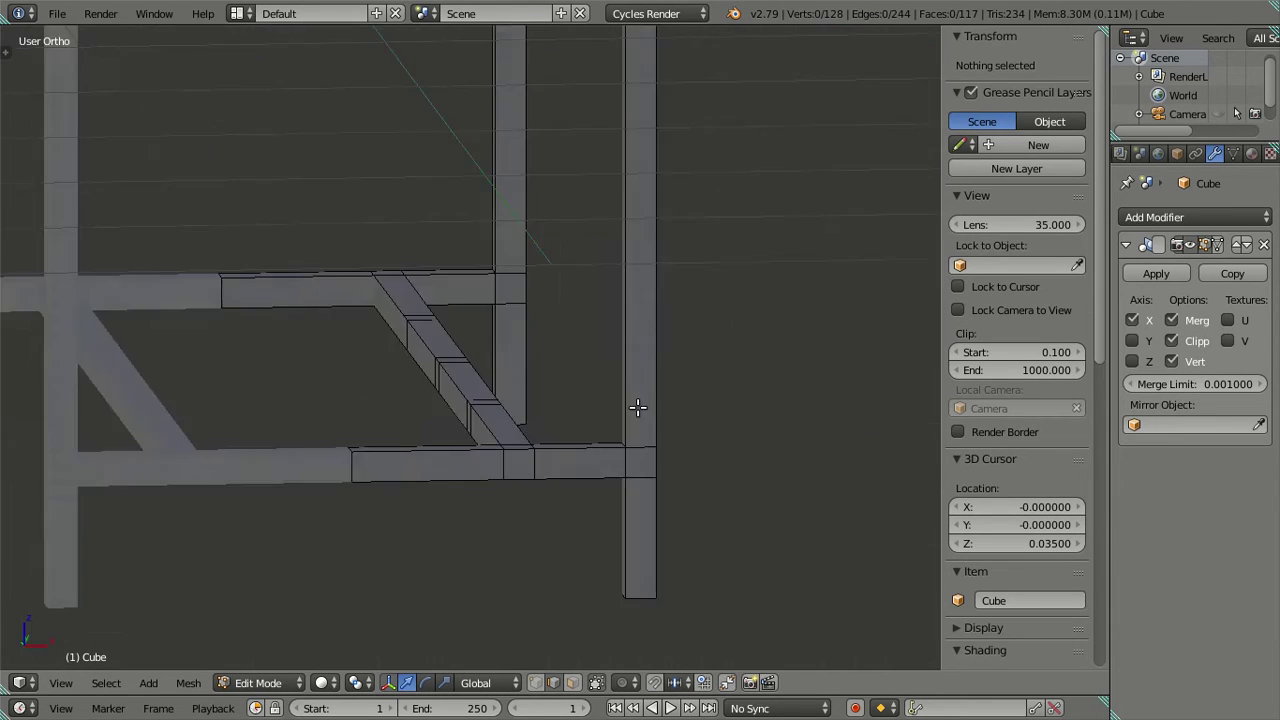
pyautogui.scroll(-3, 637, 407)
pyautogui.click(575, 683)
pyautogui.scroll(3, 551, 434)
pyautogui.click(565, 437)
pyautogui.keyDown('shift'); pyautogui.click(428, 383); pyautogui.keyUp('shift')
pyautogui.moveTo(428, 383); pyautogui.dragTo(526, 380, button='middle')
pyautogui.keyDown('shift'); pyautogui.click(241, 343); pyautogui.keyUp('shift')
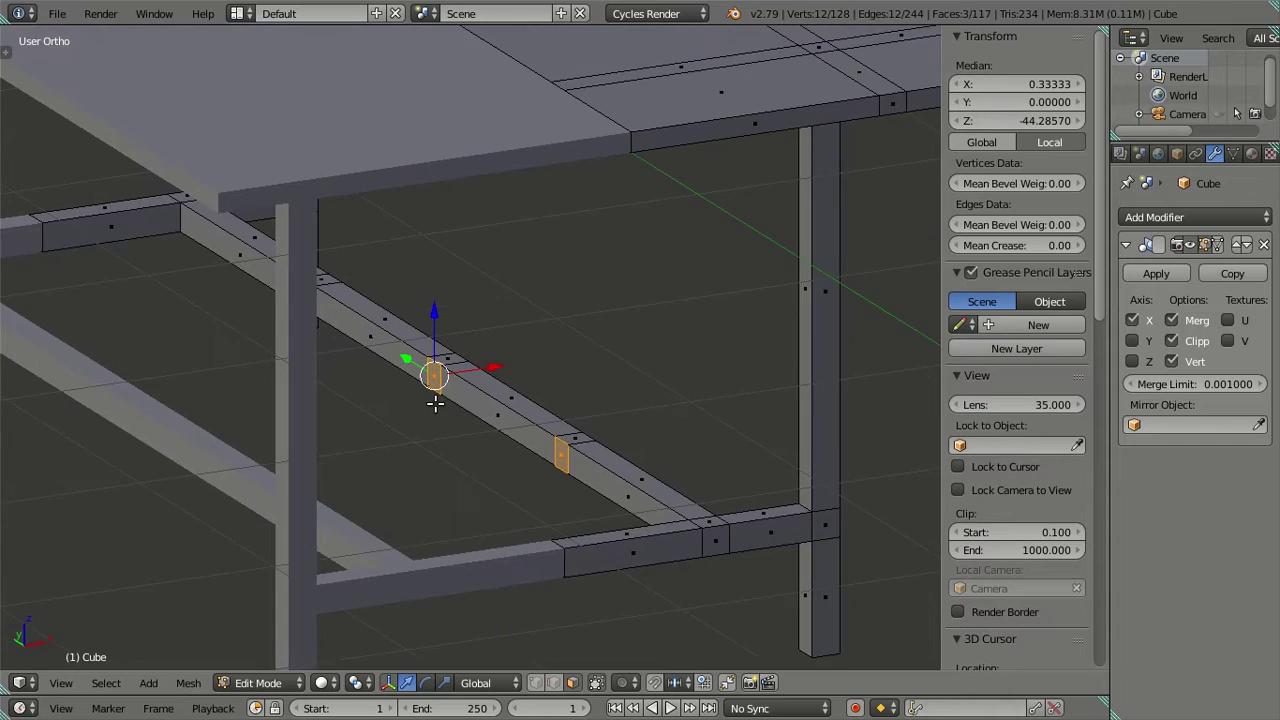
pyautogui.press('r')
pyautogui.press('Escape')
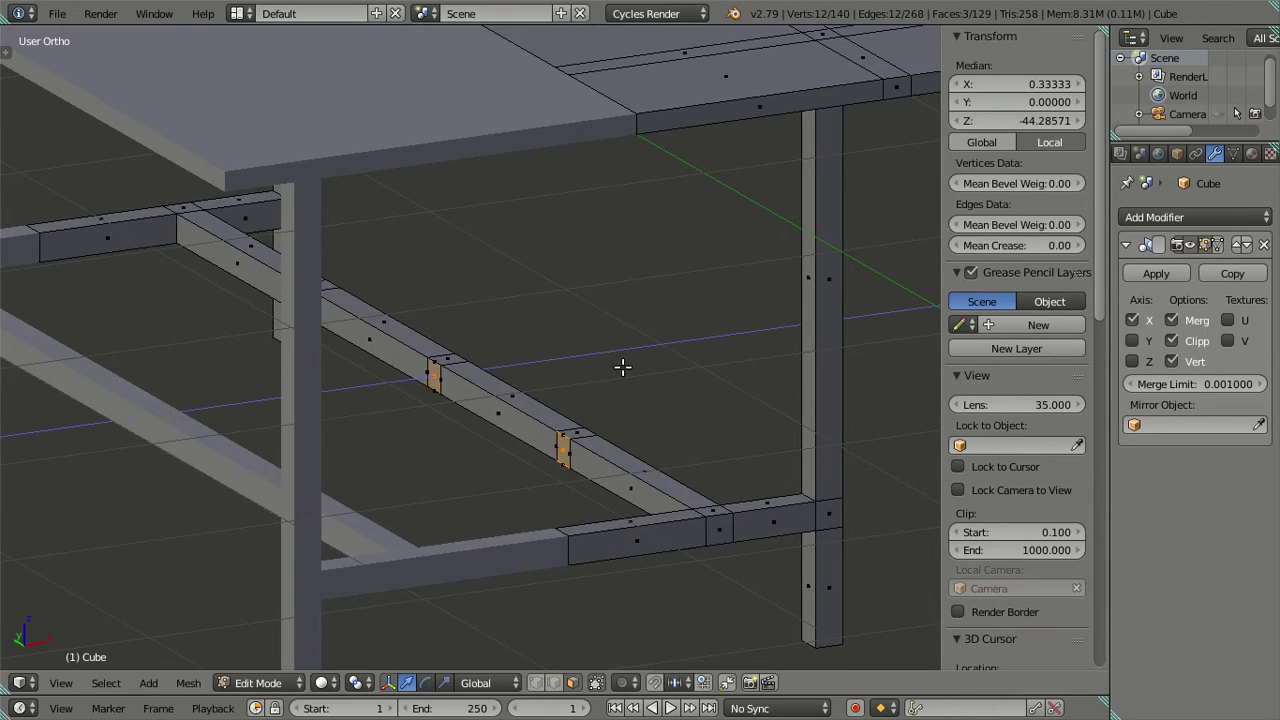
# Extrude the three faces outward as slats and delete their end faces.
pyautogui.press('e')
pyautogui.click(585, 371)
pyautogui.press('x')
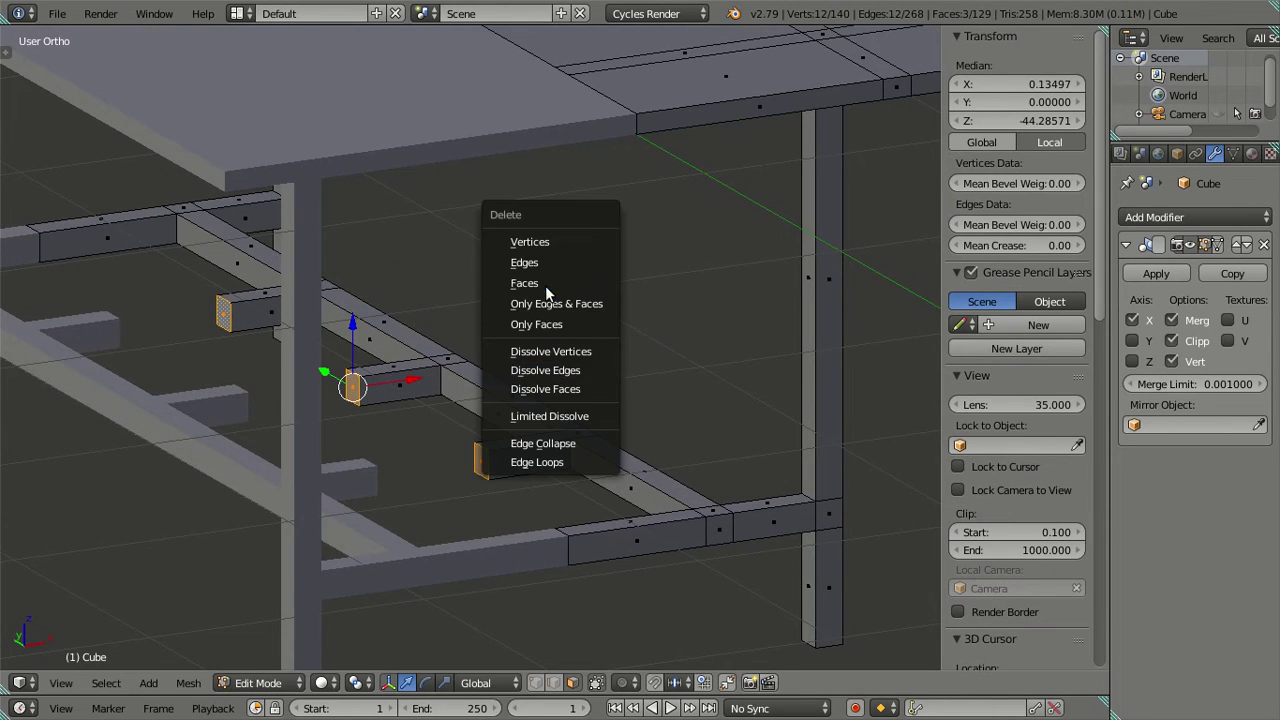
pyautogui.click(545, 285)
# Select the three open slat end loops and move them onto the mirror centre line at X=0.
pyautogui.hotkey('ctrl', 'Tab')
pyautogui.click(428, 355)
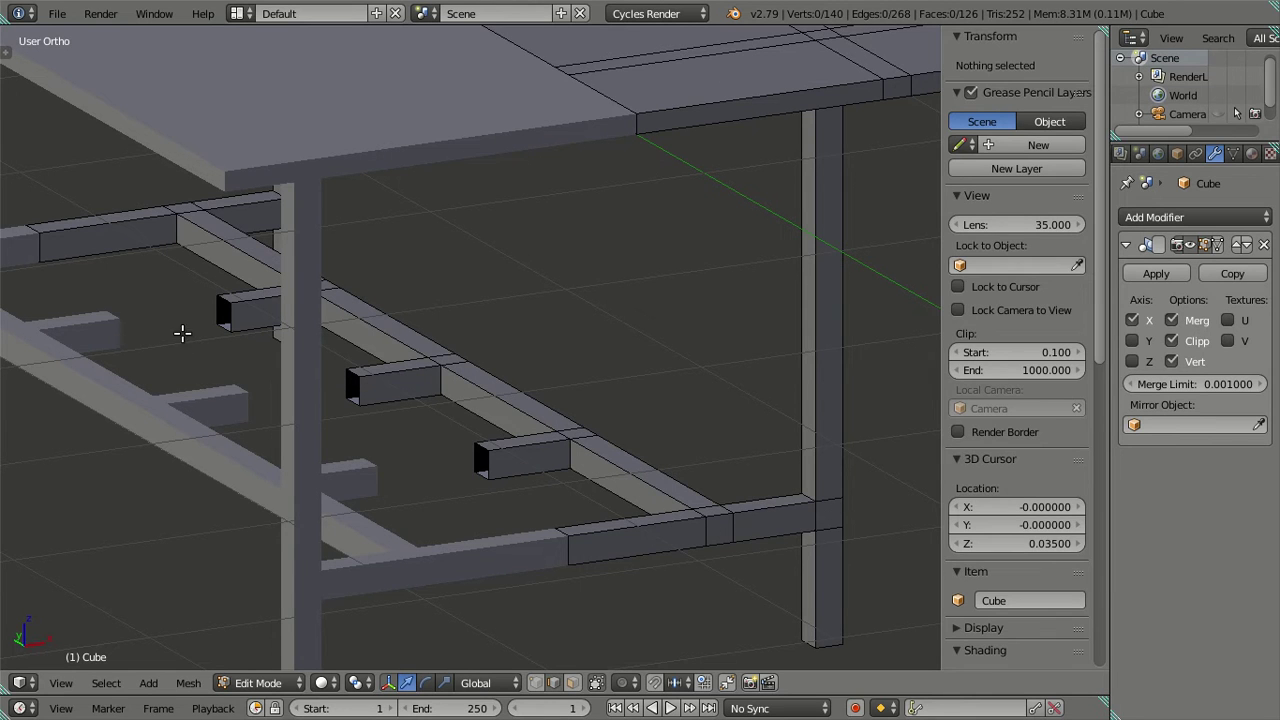
pyautogui.keyDown('alt'); pyautogui.click(204, 313); pyautogui.keyUp('alt')
pyautogui.keyDown('alt'); pyautogui.keyDown('shift'); pyautogui.click(340, 383); pyautogui.keyUp('shift'); pyautogui.keyUp('alt')
pyautogui.keyDown('alt'); pyautogui.keyDown('shift'); pyautogui.click(472, 458); pyautogui.keyUp('shift'); pyautogui.keyUp('alt')
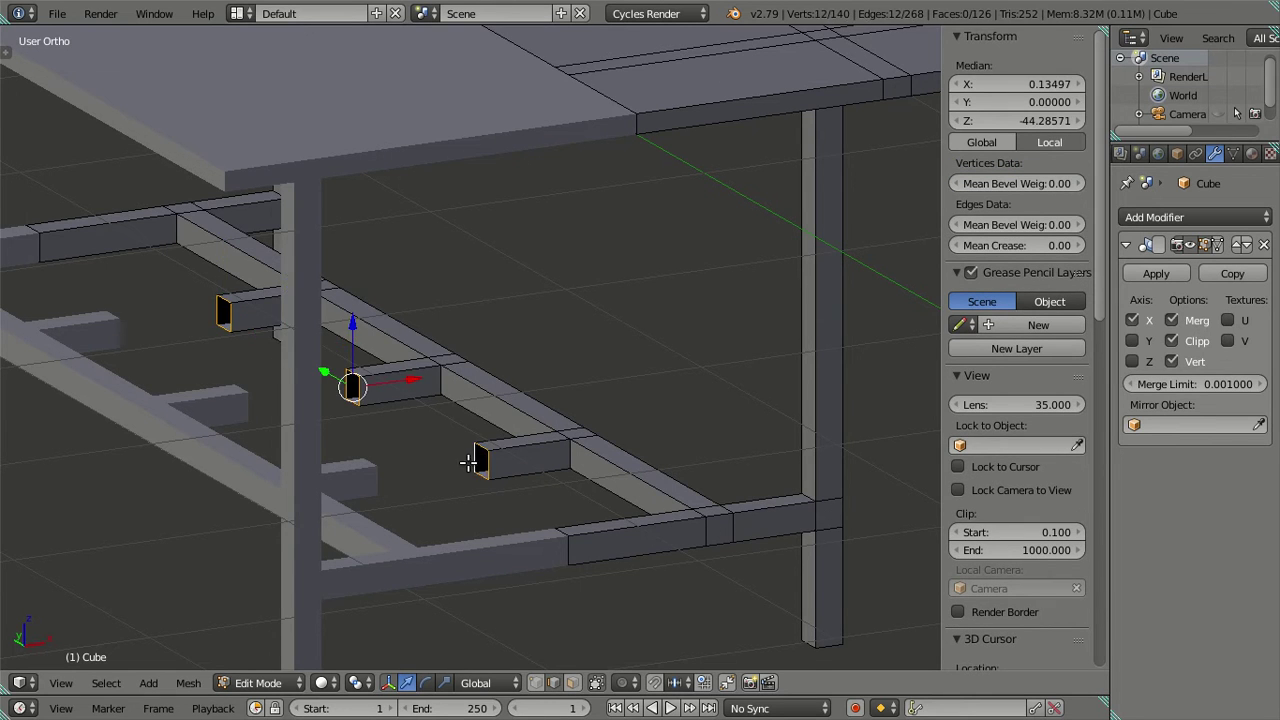
pyautogui.moveTo(471, 457); pyautogui.dragTo(420, 377, button='middle')
pyautogui.scroll(-3, 251, 374)
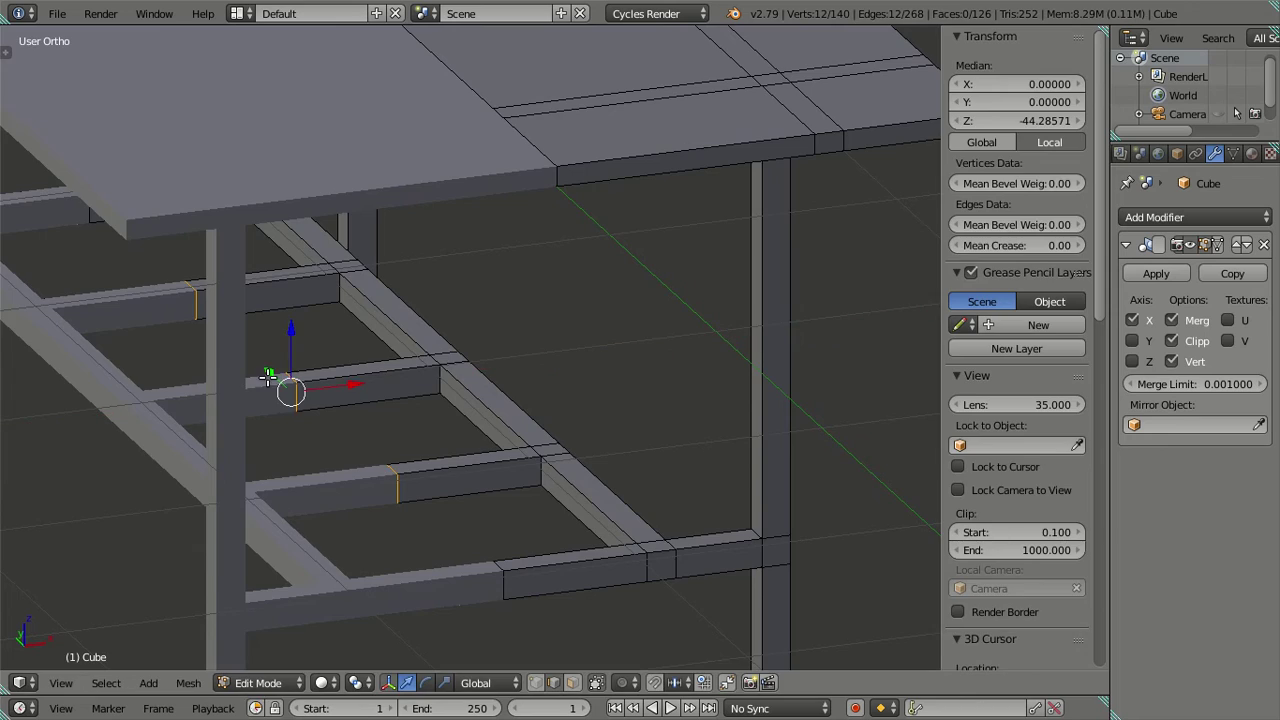
pyautogui.press('a')
pyautogui.moveTo(286, 380); pyautogui.dragTo(443, 386, button='middle')
pyautogui.scroll(-3, 443, 386)
# Return to Object Mode and view the table from near top-down.
pyautogui.press('Tab')
pyautogui.moveTo(410, 330)
pyautogui.mouseDown(button='middle')
pyautogui.moveTo(681, 350)
pyautogui.moveTo(626, 271)
pyautogui.moveTo(563, 289)
pyautogui.mouseUp(button='middle')
pyautogui.scroll(4, 461, 274)
pyautogui.moveTo(462, 268)
pyautogui.mouseDown(button='middle')
pyautogui.moveTo(451, 223)
pyautogui.moveTo(469, 136)
pyautogui.moveTo(595, 152)
pyautogui.moveTo(564, 118)
pyautogui.moveTo(523, 163)
pyautogui.moveTo(497, 297)
pyautogui.moveTo(483, 283)
pyautogui.moveTo(502, 277)
pyautogui.moveTo(487, 270)
pyautogui.moveTo(445, 306)
pyautogui.moveTo(469, 289)
pyautogui.moveTo(696, 326)
pyautogui.moveTo(534, 309)
pyautogui.moveTo(526, 283)
pyautogui.moveTo(480, 287)
pyautogui.moveTo(1129, 301)
pyautogui.mouseUp(button='middle')
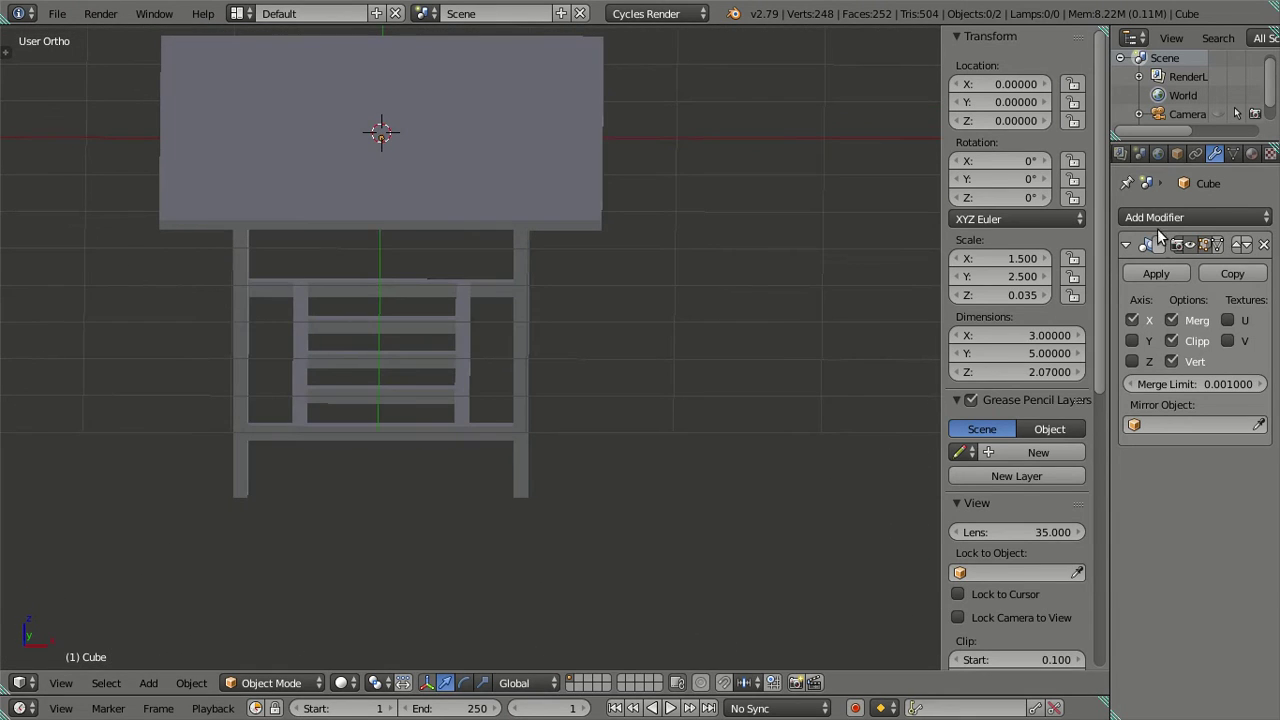
pyautogui.click(1155, 220)
pyautogui.click(1160, 218)
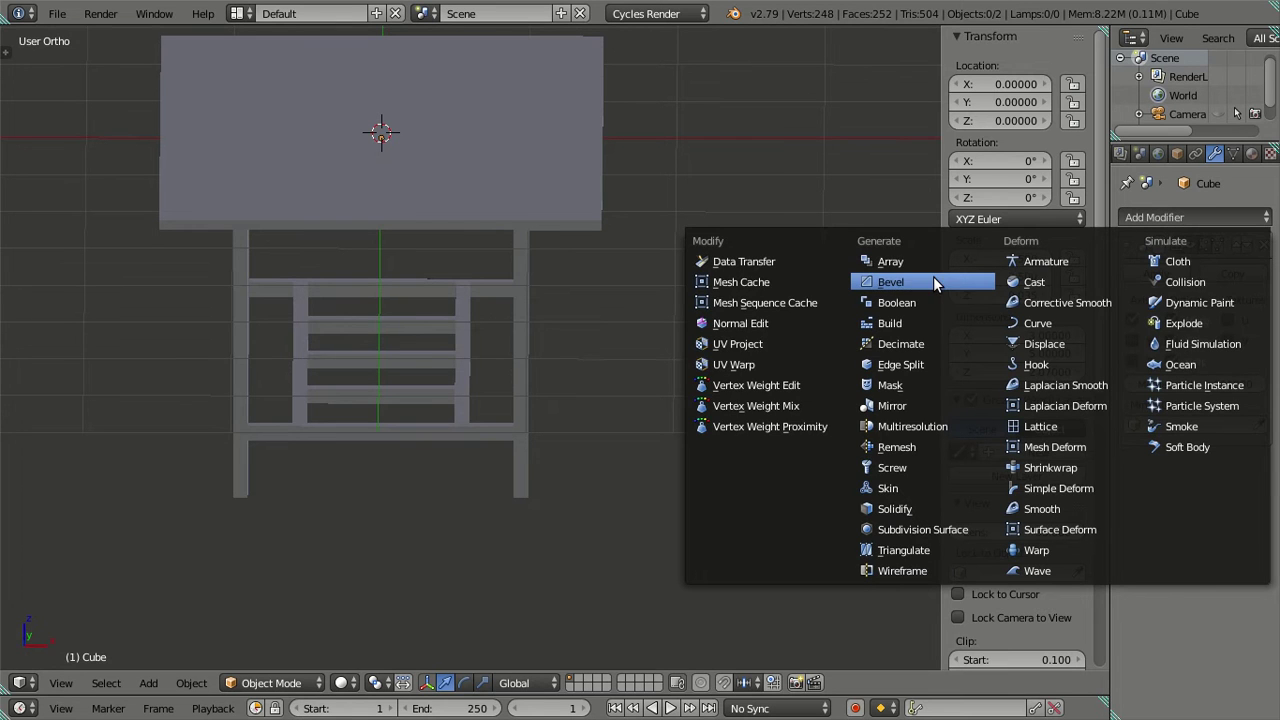
pyautogui.click(933, 281)
pyautogui.moveTo(669, 267)
pyautogui.mouseDown(button='middle')
pyautogui.moveTo(623, 284)
pyautogui.moveTo(514, 277)
pyautogui.moveTo(571, 283)
pyautogui.moveTo(551, 274)
pyautogui.moveTo(548, 210)
pyautogui.moveTo(571, 180)
pyautogui.moveTo(700, 200)
pyautogui.moveTo(637, 200)
pyautogui.moveTo(650, 205)
pyautogui.mouseUp(button='middle')
pyautogui.scroll(4, 569, 281)
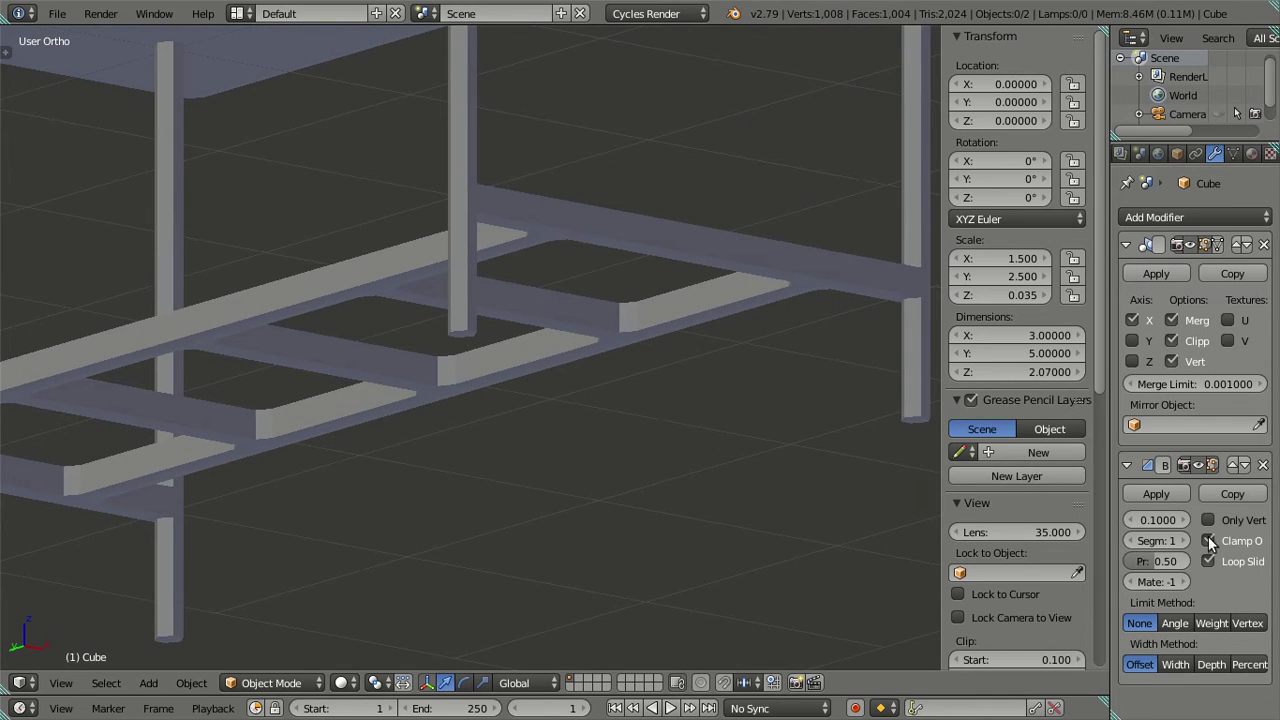
pyautogui.click(1263, 466)
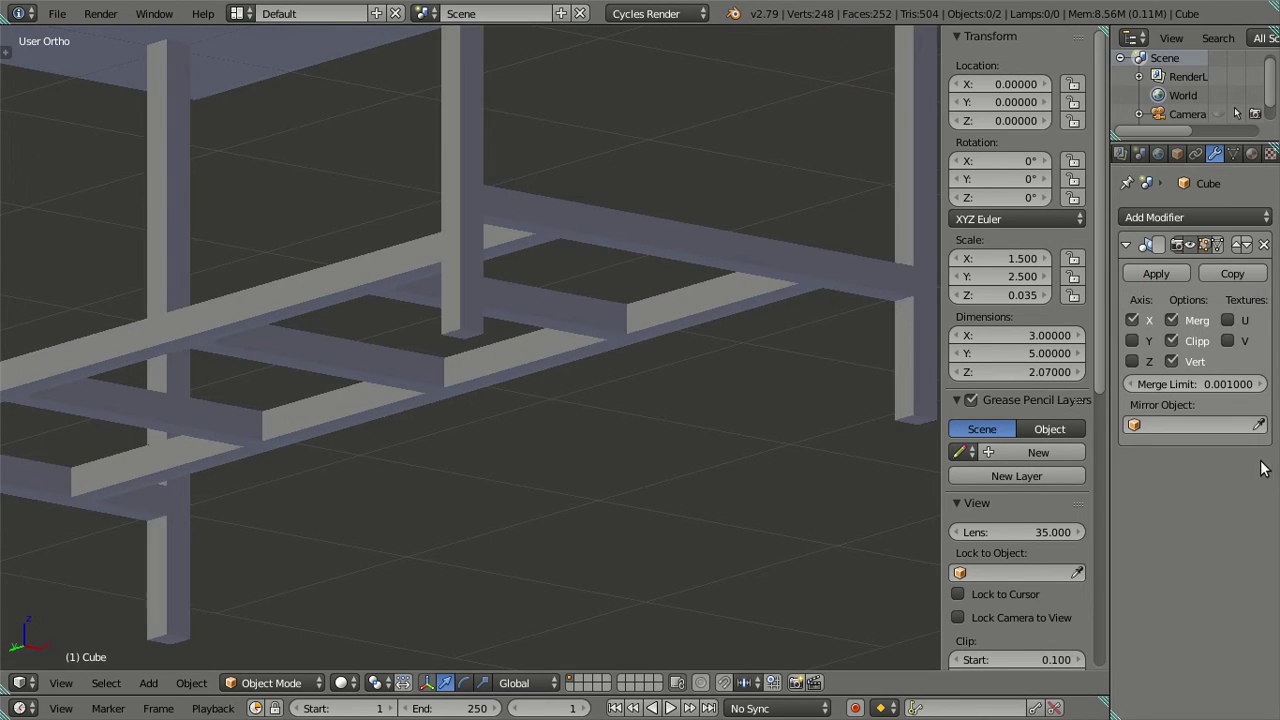
pyautogui.scroll(-3, 579, 321)
pyautogui.moveTo(579, 321)
pyautogui.mouseDown(button='middle')
pyautogui.moveTo(592, 330)
pyautogui.moveTo(556, 319)
pyautogui.moveTo(631, 277)
pyautogui.moveTo(583, 320)
pyautogui.moveTo(491, 286)
pyautogui.moveTo(535, 267)
pyautogui.moveTo(514, 323)
pyautogui.moveTo(544, 362)
pyautogui.moveTo(666, 260)
pyautogui.moveTo(606, 337)
pyautogui.moveTo(459, 313)
pyautogui.moveTo(463, 352)
pyautogui.moveTo(460, 235)
pyautogui.mouseUp(button='middle')
pyautogui.scroll(-2, 656, 264)
pyautogui.scroll(2, 646, 269)
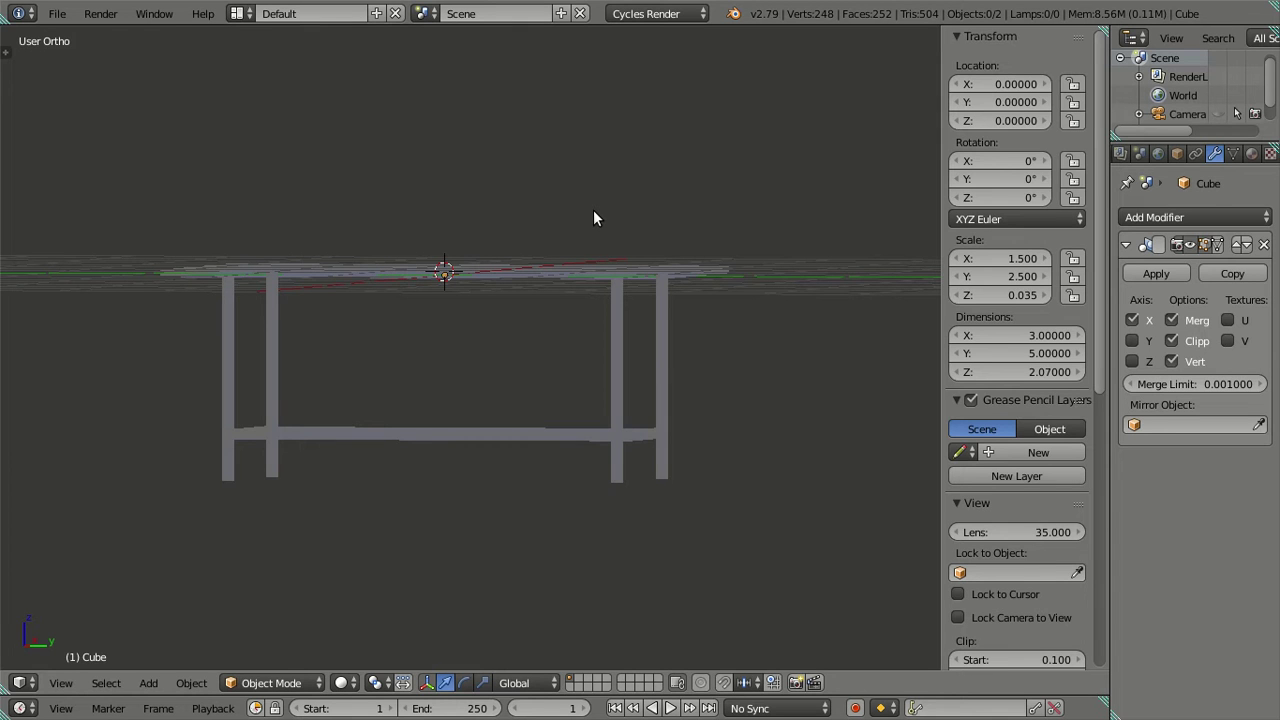
pyautogui.moveTo(595, 212); pyautogui.dragTo(617, 284, button='middle')
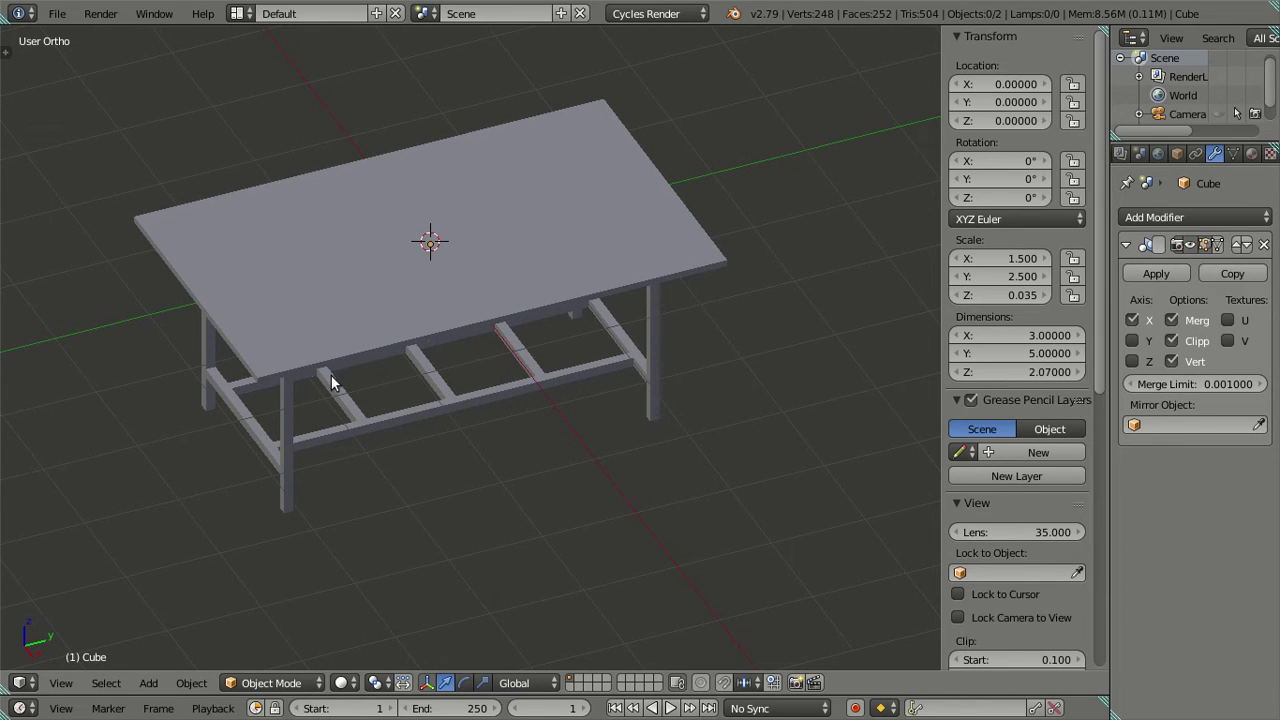
pyautogui.moveTo(372, 340)
pyautogui.mouseDown(button='middle')
pyautogui.moveTo(388, 289)
pyautogui.moveTo(369, 247)
pyautogui.moveTo(391, 228)
pyautogui.moveTo(434, 277)
pyautogui.moveTo(369, 294)
pyautogui.moveTo(357, 260)
pyautogui.moveTo(366, 338)
pyautogui.moveTo(329, 306)
pyautogui.moveTo(329, 283)
pyautogui.moveTo(338, 347)
pyautogui.moveTo(364, 374)
pyautogui.moveTo(610, 365)
pyautogui.moveTo(609, 334)
pyautogui.moveTo(640, 297)
pyautogui.moveTo(661, 165)
pyautogui.moveTo(674, 303)
pyautogui.moveTo(473, 335)
pyautogui.moveTo(460, 283)
pyautogui.moveTo(543, 300)
pyautogui.moveTo(558, 316)
pyautogui.mouseUp(button='middle')
# In Edit Mode, select the linked tabletop piece and frame it in front view.
pyautogui.press('Tab')
pyautogui.scroll(3, 538, 371)
pyautogui.moveTo(531, 369); pyautogui.dragTo(554, 309, button='middle')
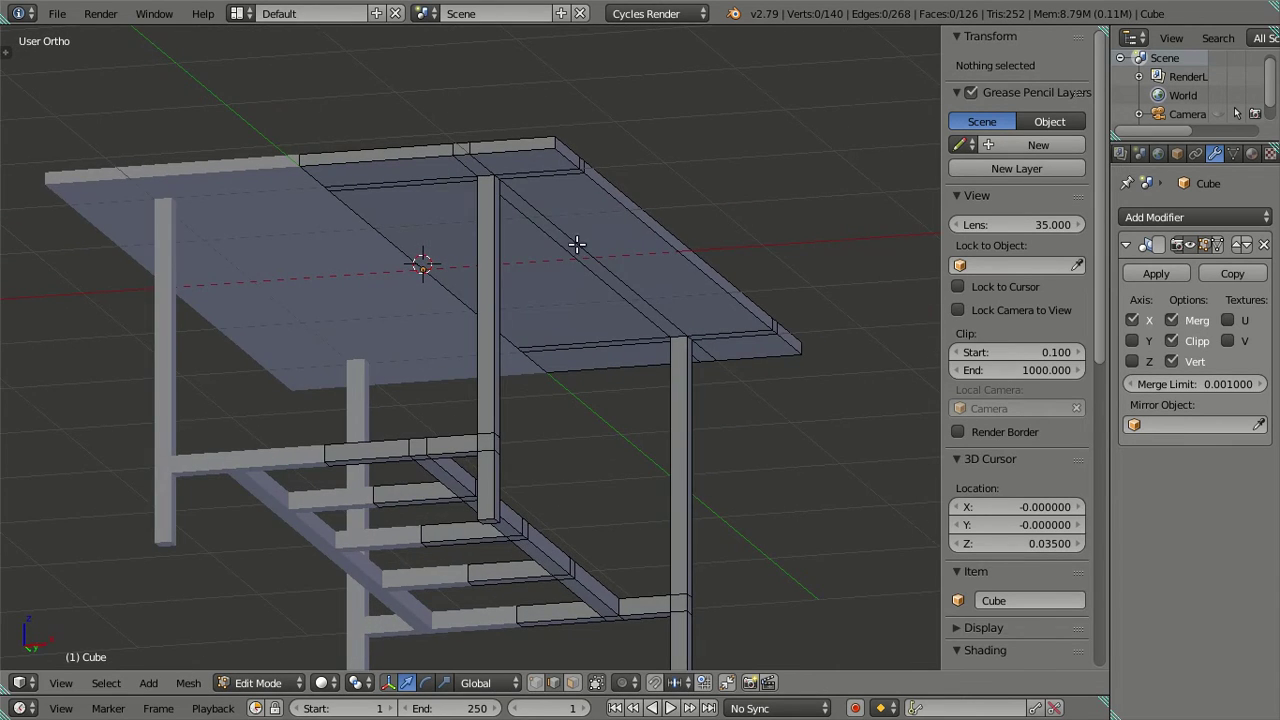
pyautogui.rightClick(588, 222)
pyautogui.hotkey('ctrl', 'l')
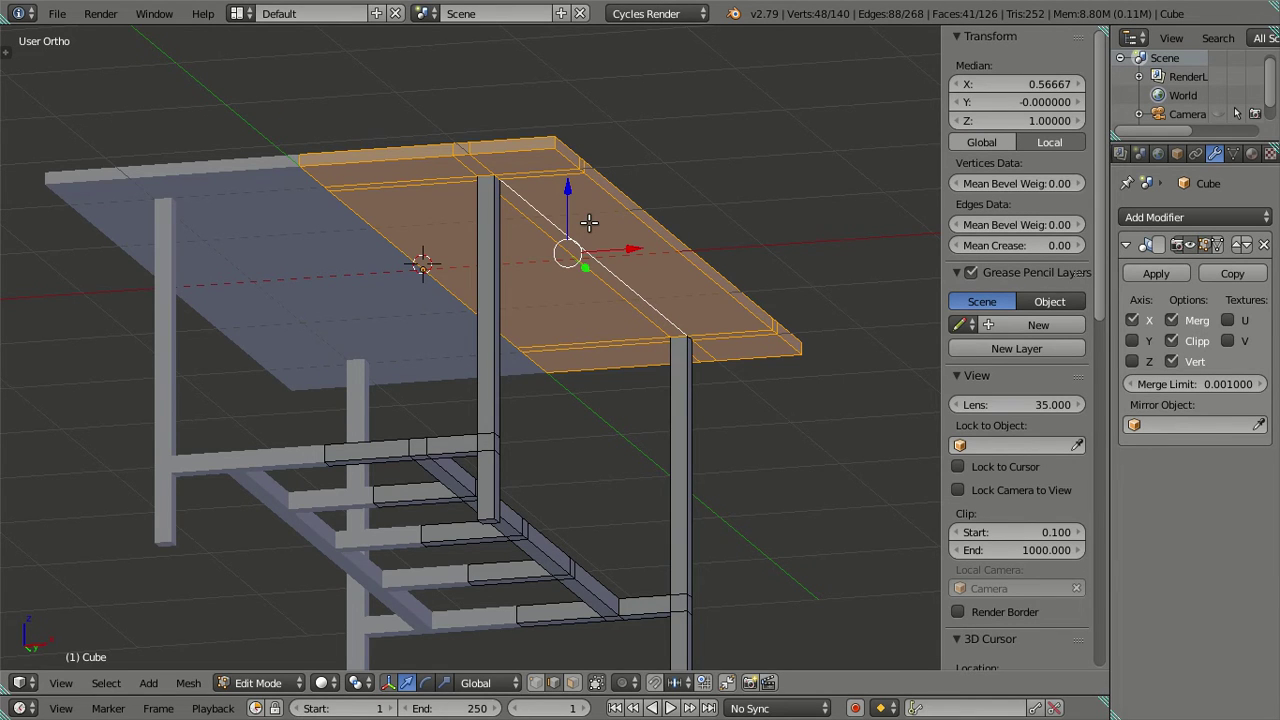
pyautogui.press('KP_1')
pyautogui.press('a')
pyautogui.scroll(2, 686, 243)
pyautogui.keyDown('shift'); pyautogui.moveTo(686, 243); pyautogui.dragTo(512, 352, button='middle'); pyautogui.keyUp('shift')
pyautogui.scroll(4, 520, 350)
pyautogui.scroll(1, 571, 340)
pyautogui.scroll(4, 565, 355)
pyautogui.scroll(1, 566, 380)
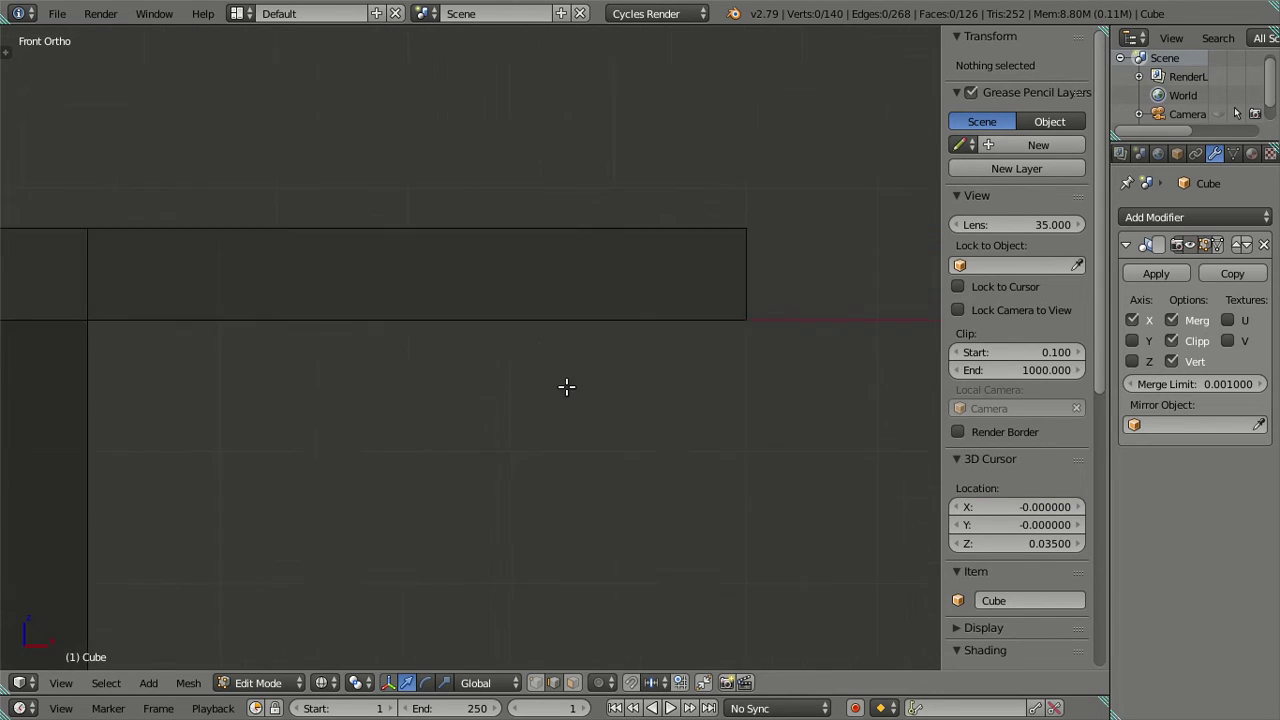
pyautogui.scroll(3, 545, 388)
pyautogui.scroll(-3, 594, 383)
pyautogui.scroll(4, 610, 376)
pyautogui.scroll(2, 640, 360)
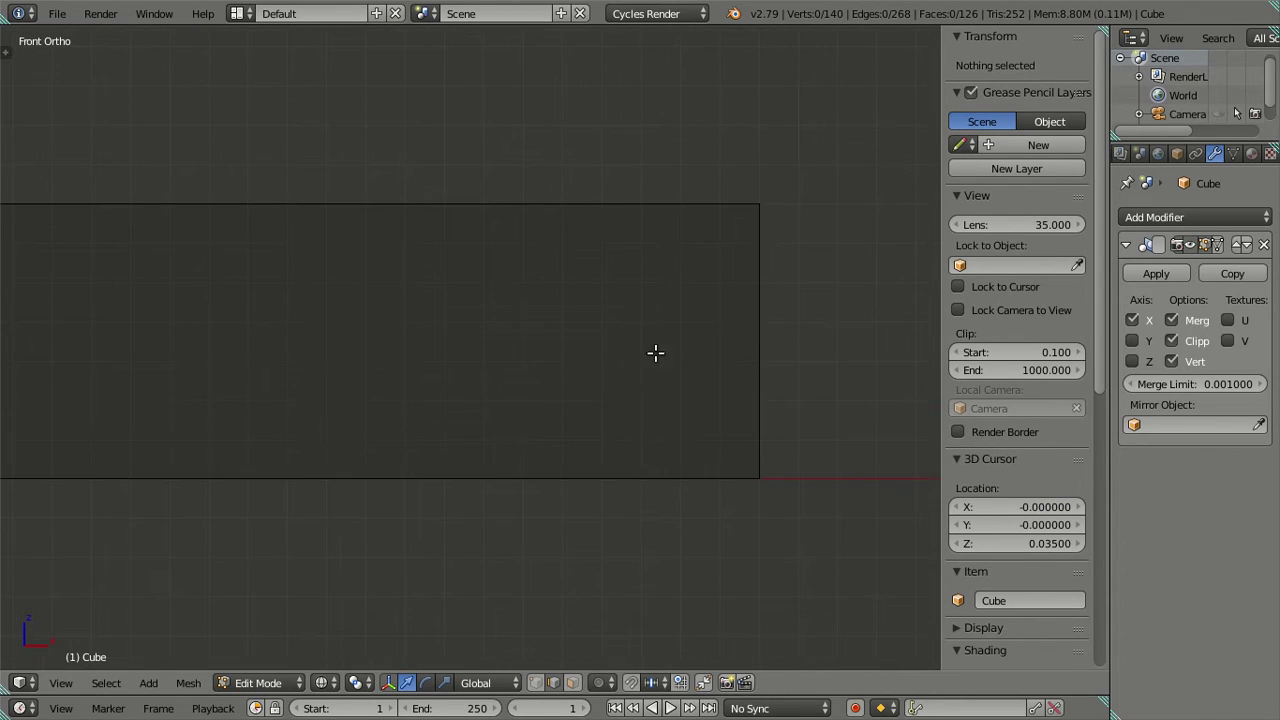
pyautogui.keyDown('shift'); pyautogui.moveTo(760, 345); pyautogui.dragTo(714, 336, button='middle'); pyautogui.keyUp('shift')
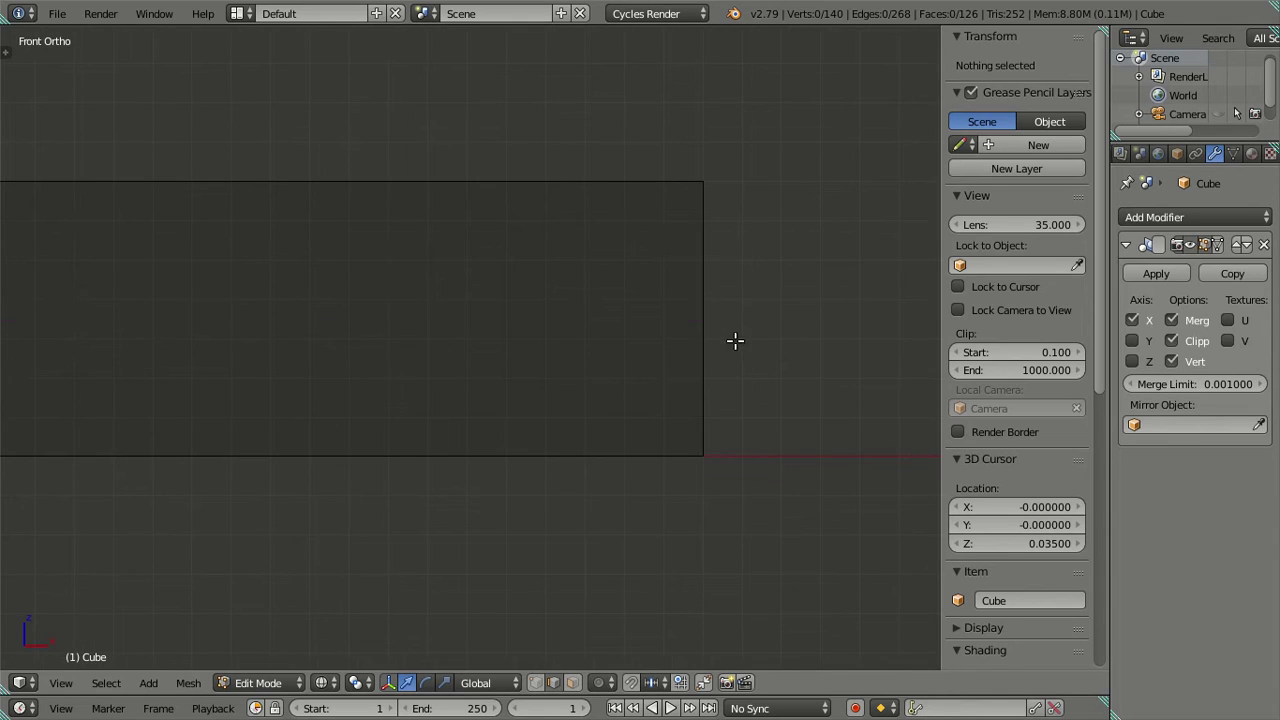
# Cut six evenly spaced edge loops along the tabletop's length, keeping them unslid.
pyautogui.hotkey('ctrl', 'r')
pyautogui.scroll(1, 750, 342)
pyautogui.scroll(2, 757, 343)
pyautogui.scroll(1, 757, 343)
pyautogui.scroll(1, 760, 343)
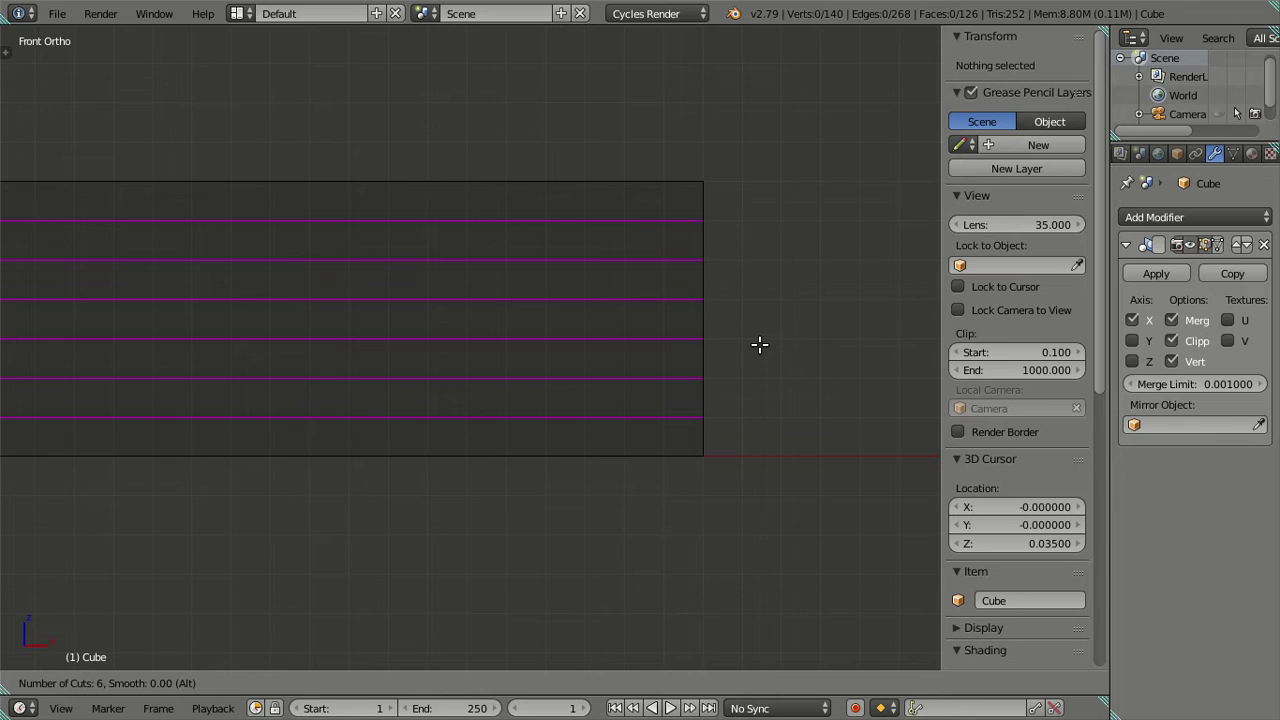
pyautogui.click(760, 343)
pyautogui.rightClick(760, 343)
pyautogui.keyDown('alt'); pyautogui.keyDown('shift'); pyautogui.click(675, 415); pyautogui.keyUp('shift'); pyautogui.keyUp('alt')
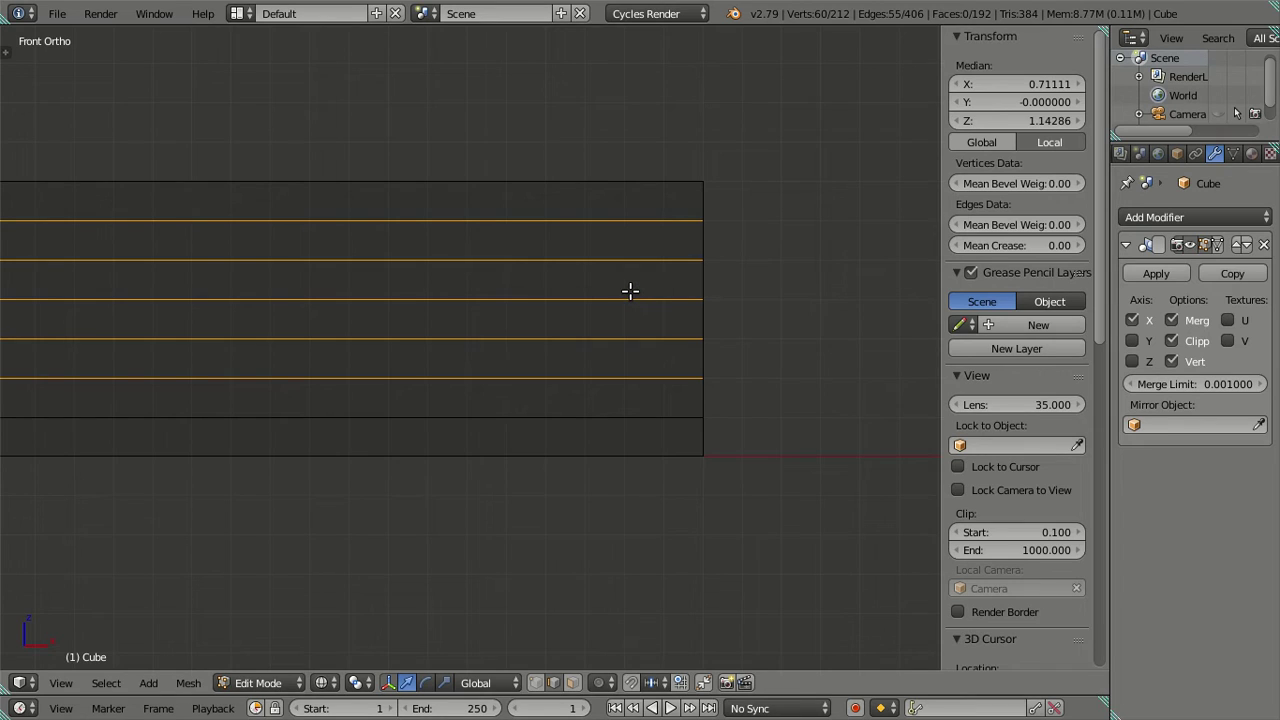
# Keep one edge loop and dissolve the other surplus horizontal loops on the tabletop.
pyautogui.keyDown('alt'); pyautogui.keyDown('shift'); pyautogui.rightClick(646, 262); pyautogui.keyUp('shift'); pyautogui.keyUp('alt')
pyautogui.press('x')
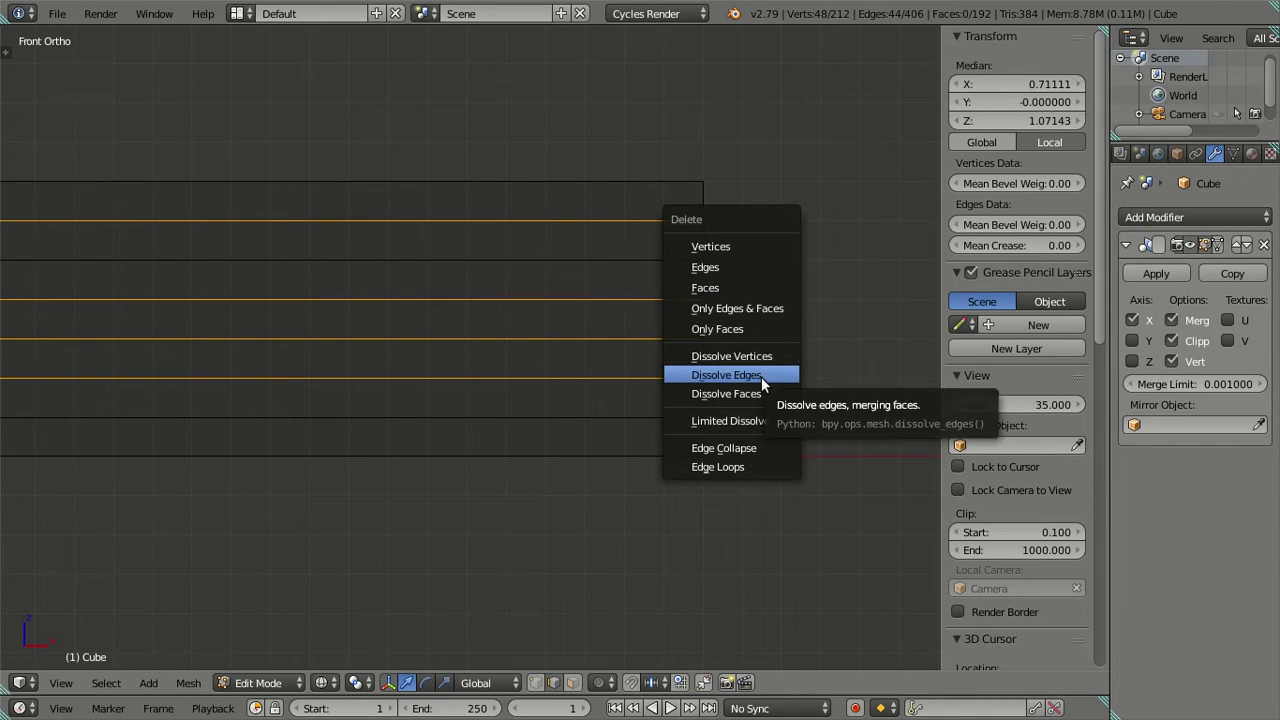
pyautogui.click(761, 377)
pyautogui.scroll(-5, 334, 306)
pyautogui.scroll(-5, 334, 308)
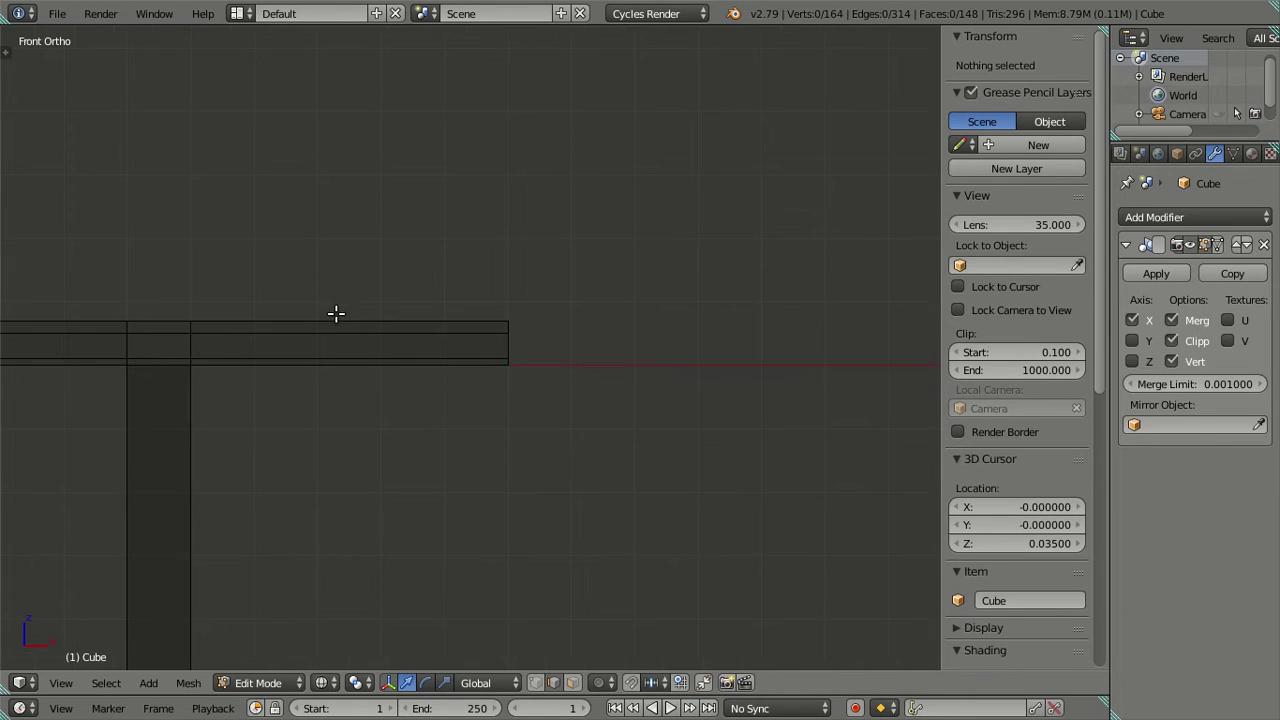
pyautogui.keyDown('shift'); pyautogui.moveTo(334, 311); pyautogui.dragTo(443, 322, button='middle'); pyautogui.keyUp('shift')
pyautogui.scroll(-2, 443, 322)
pyautogui.scroll(3, 435, 316)
pyautogui.scroll(3, 435, 316)
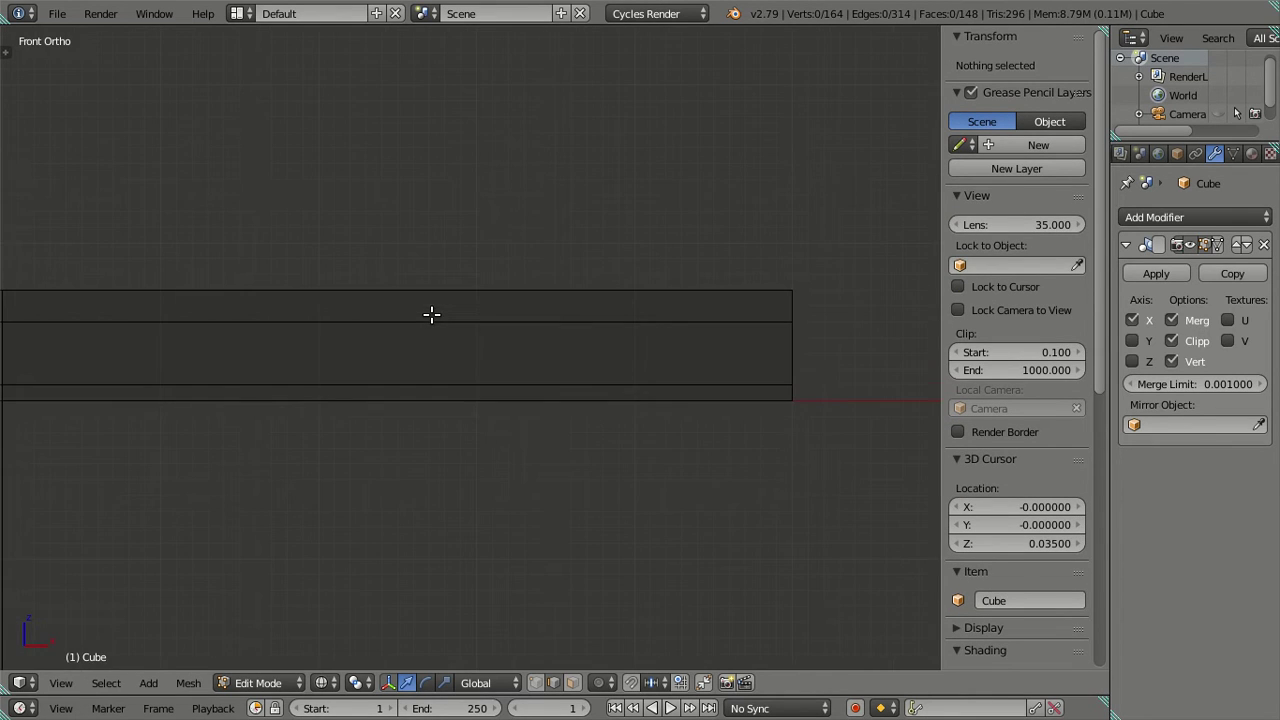
pyautogui.scroll(1, 539, 315)
pyautogui.keyDown('ctrl'); pyautogui.scroll(3, 560, 315); pyautogui.keyUp('ctrl')
pyautogui.keyDown('shift'); pyautogui.moveTo(577, 314); pyautogui.dragTo(554, 301, button='middle'); pyautogui.keyUp('shift')
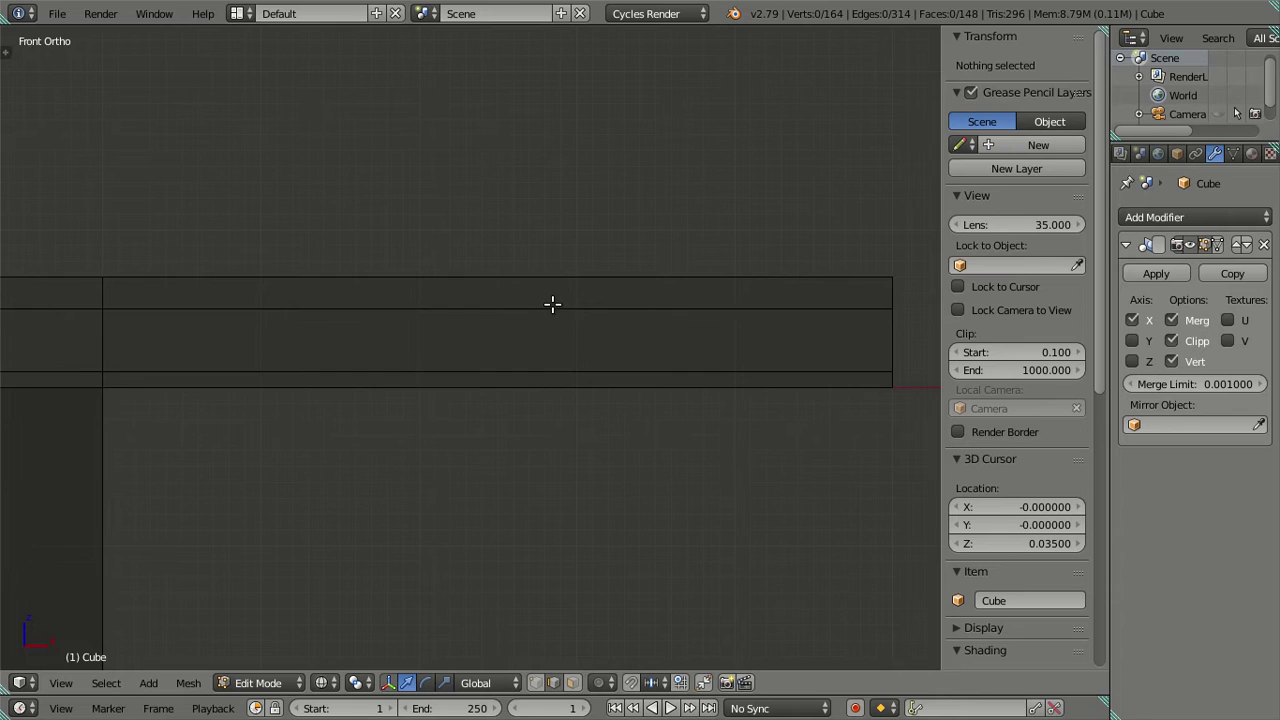
# Add four evenly spaced loop cuts across the top, then dissolve them again.
pyautogui.hotkey('ctrl', 'r')
pyautogui.scroll(2, 554, 306)
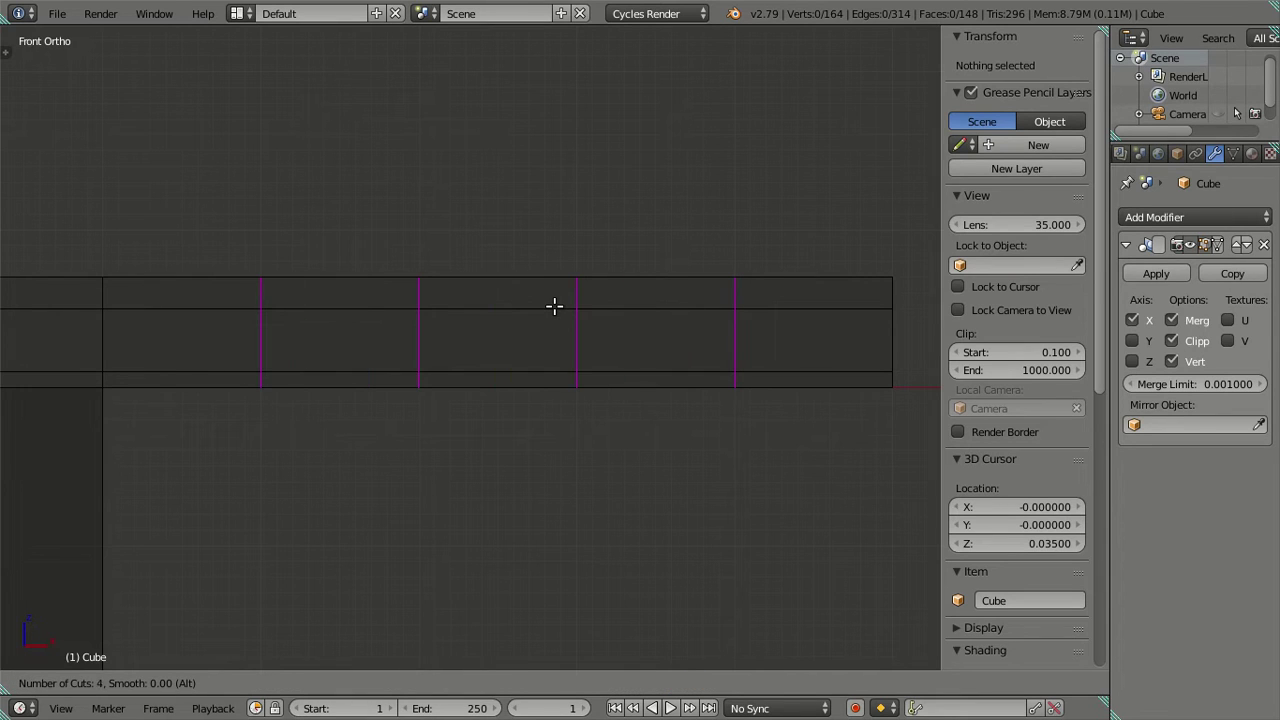
pyautogui.click(554, 306)
pyautogui.rightClick(554, 306)
pyautogui.press('x')
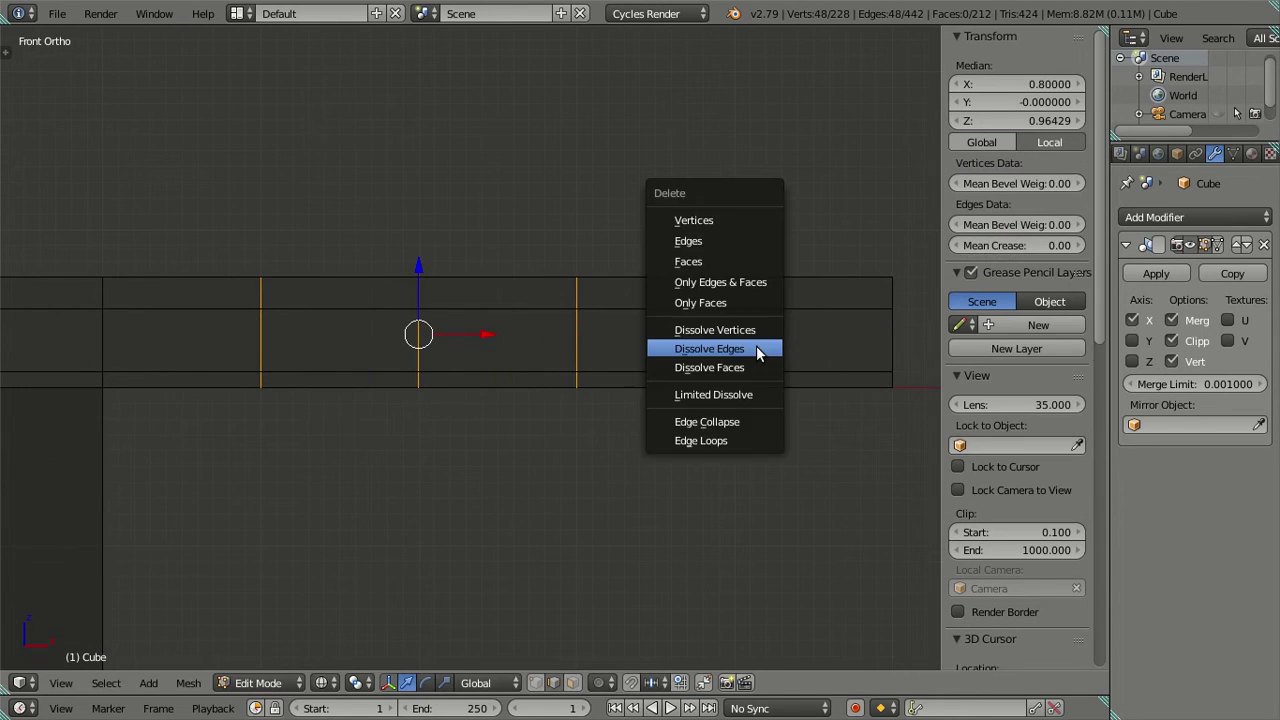
pyautogui.click(745, 351)
# Add nine evenly spaced loop cuts across the tabletop with Ctrl+R.
pyautogui.keyDown('shift'); pyautogui.moveTo(754, 343); pyautogui.dragTo(420, 320, button='middle'); pyautogui.keyUp('shift')
pyautogui.scroll(4, 420, 320)
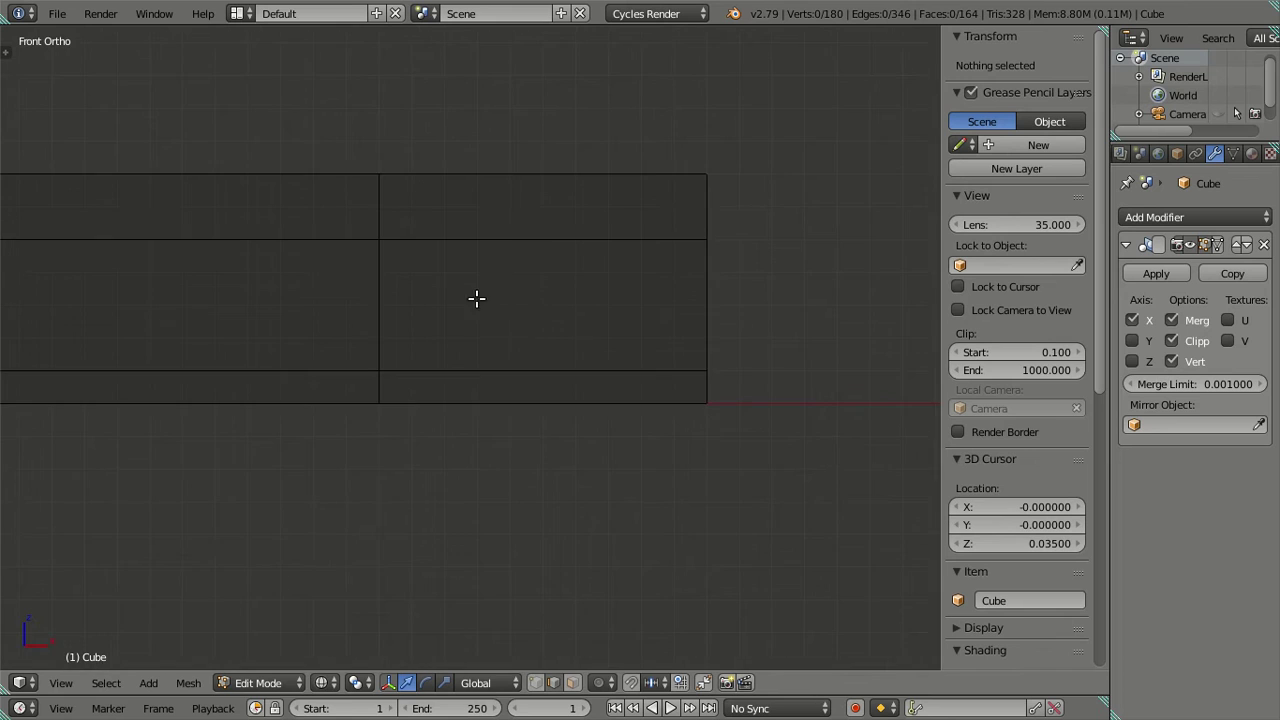
pyautogui.scroll(1, 477, 298)
pyautogui.scroll(1, 488, 306)
pyautogui.hotkey('ctrl', 'r')
pyautogui.scroll(3, 523, 308)
pyautogui.scroll(2, 523, 308)
pyautogui.scroll(2, 523, 308)
pyautogui.scroll(1, 523, 308)
pyautogui.scroll(-1, 523, 308)
pyautogui.scroll(-1, 523, 308)
pyautogui.scroll(1, 523, 308)
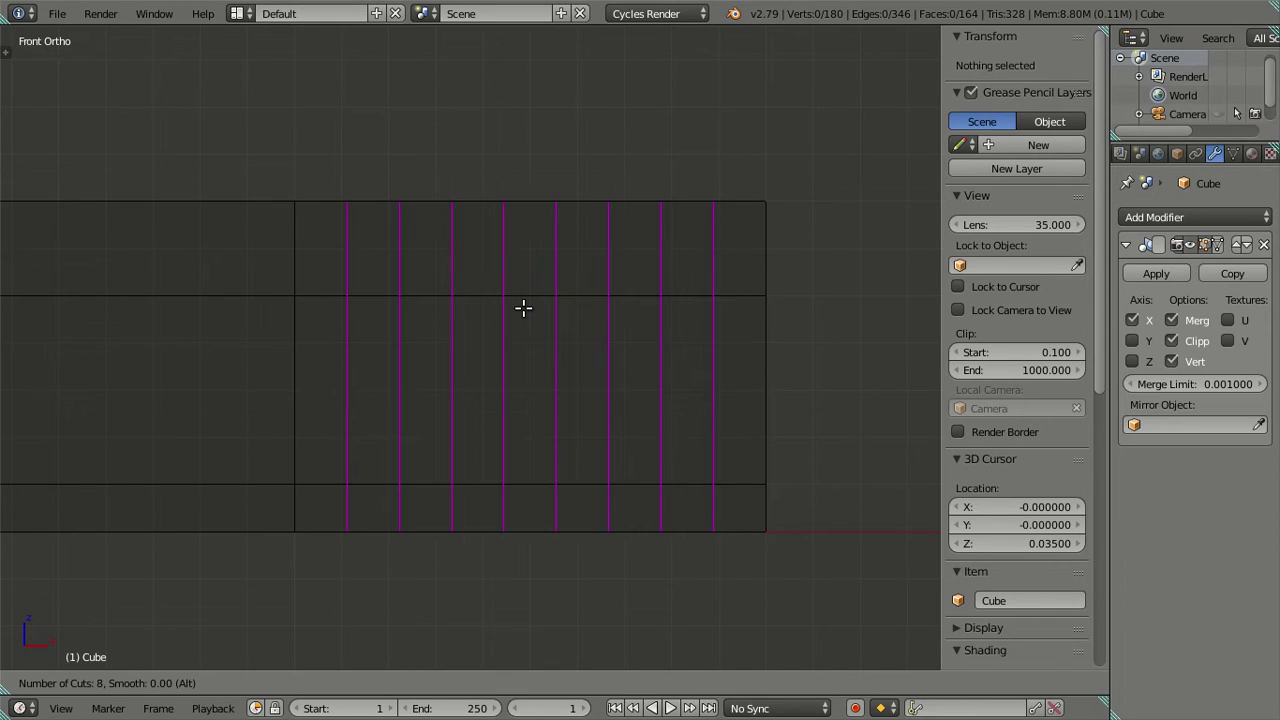
pyautogui.scroll(1, 523, 308)
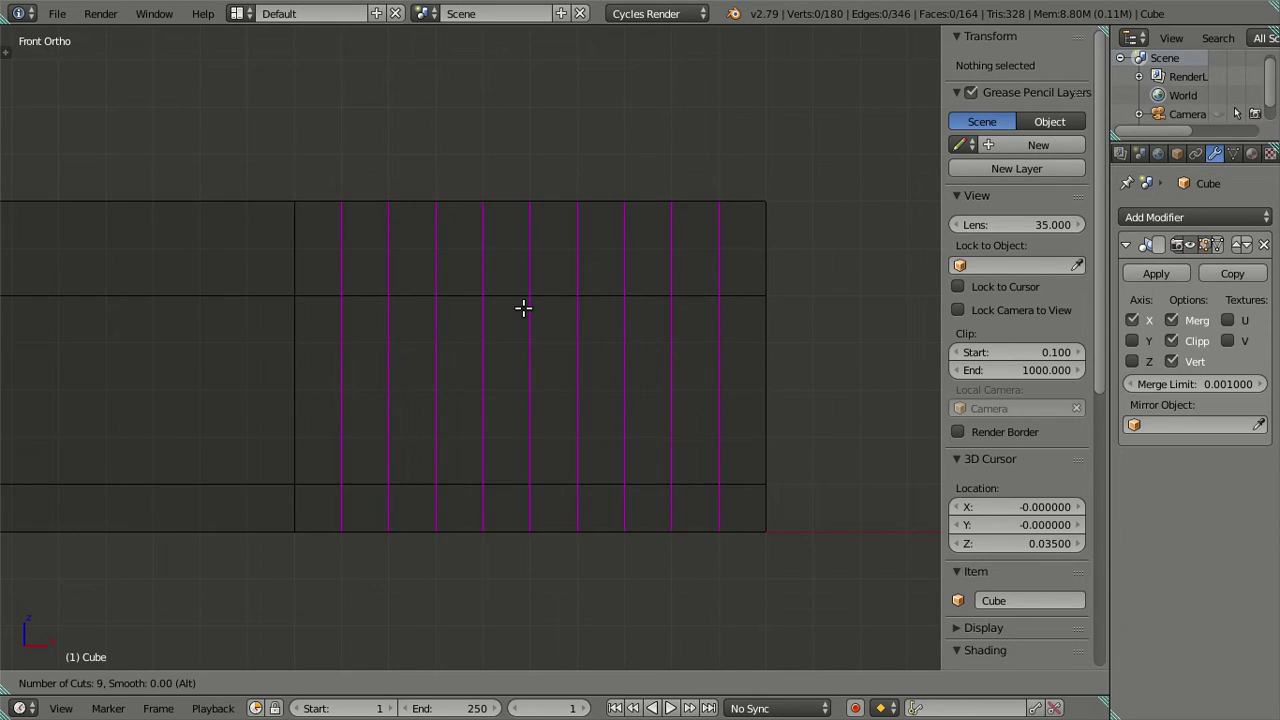
pyautogui.click(523, 308)
pyautogui.rightClick(527, 308)
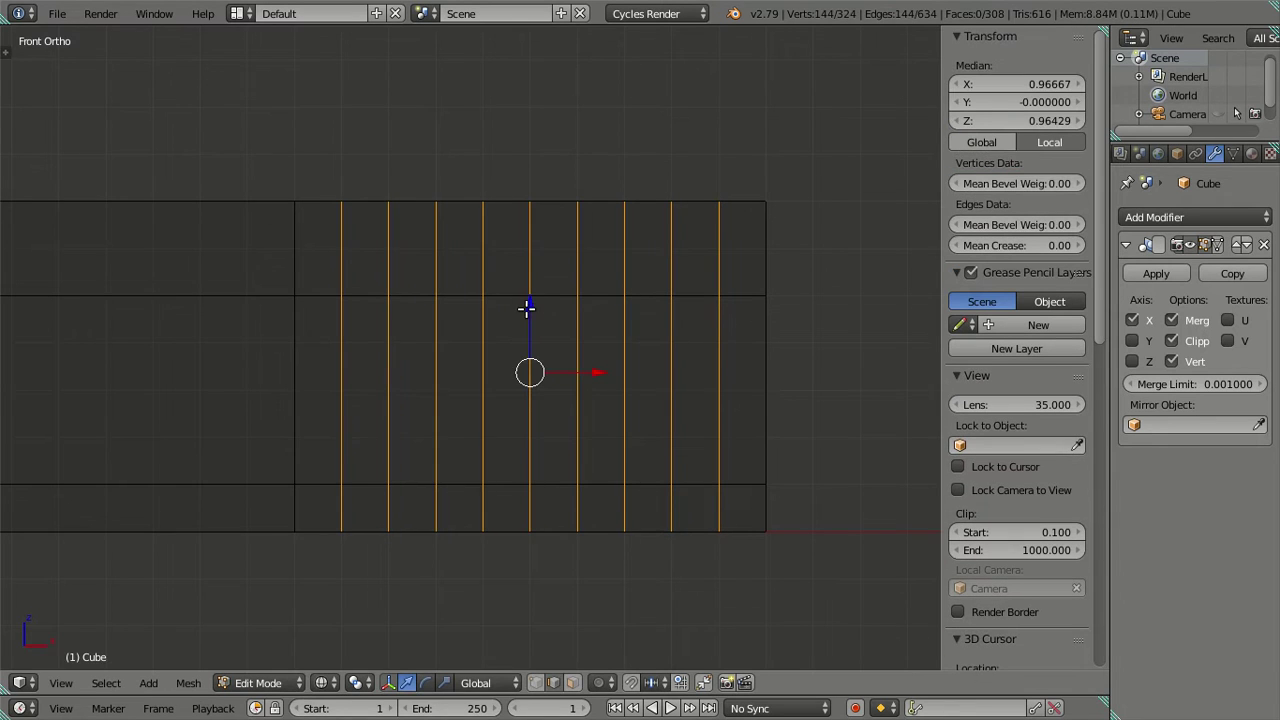
# Keep one vertical loop and dissolve all the other selected edge loops.
pyautogui.keyDown('alt'); pyautogui.keyDown('shift'); pyautogui.rightClick(672, 343); pyautogui.keyUp('shift'); pyautogui.keyUp('alt')
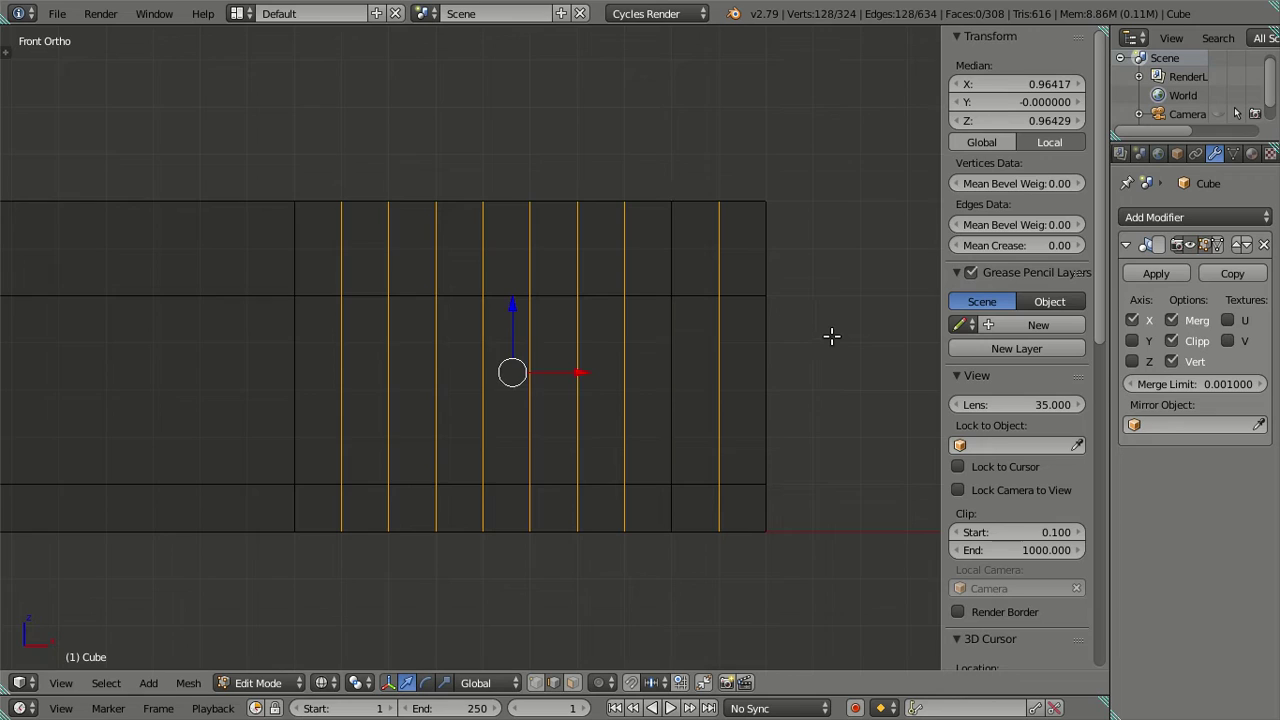
pyautogui.hotkey('ctrl', 'z')
pyautogui.keyDown('alt'); pyautogui.keyDown('shift'); pyautogui.rightClick(628, 354); pyautogui.keyUp('shift'); pyautogui.keyUp('alt')
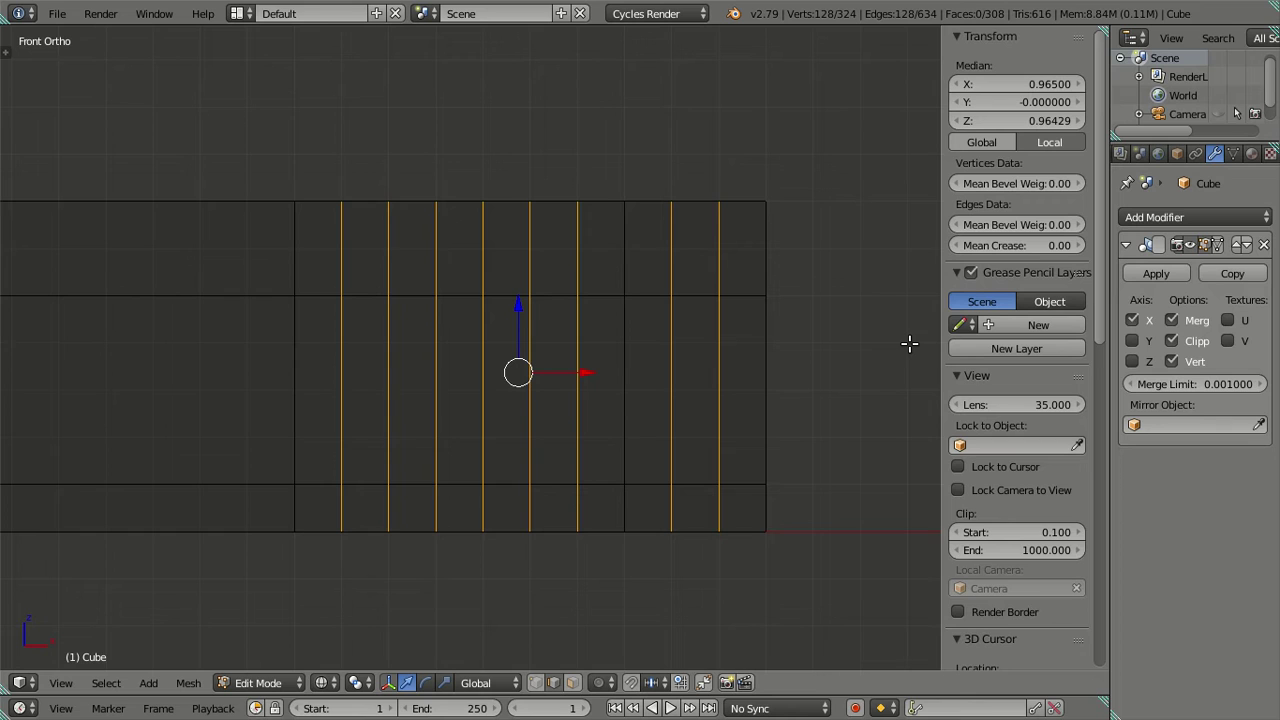
pyautogui.press('x')
pyautogui.click(909, 344)
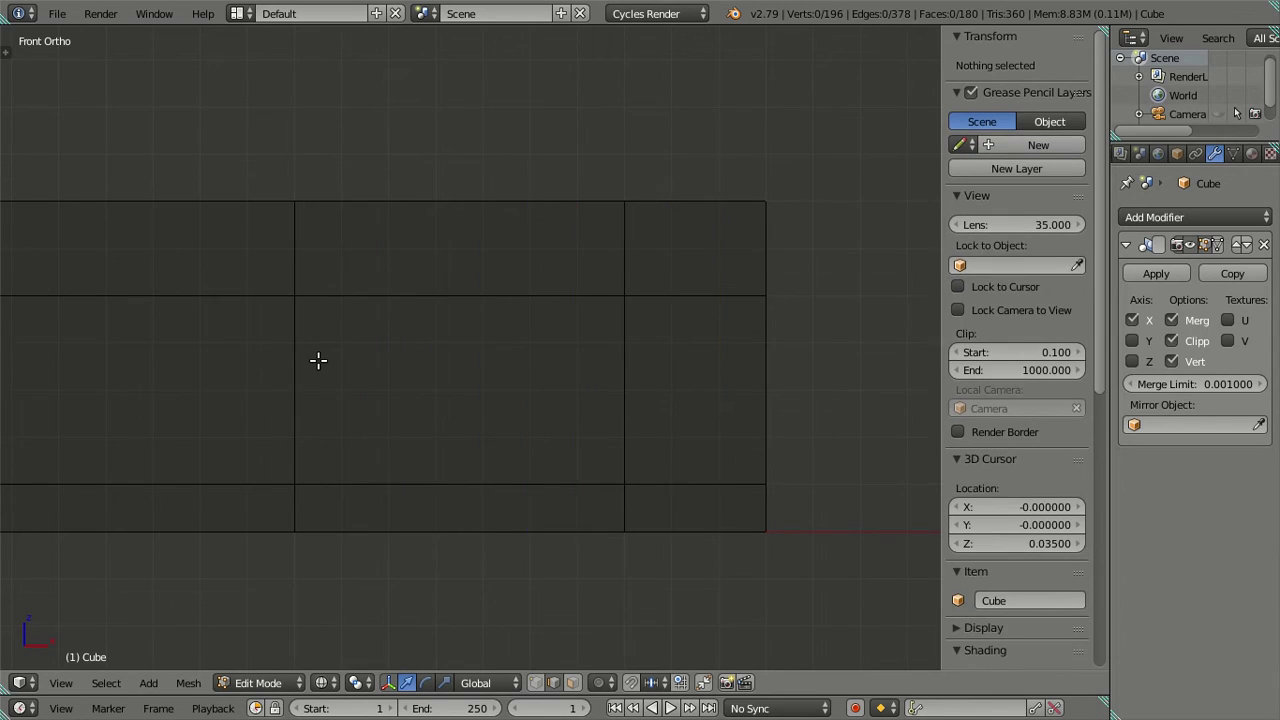
# In Right side view, cut four loops across the slab, keep one, and dissolve the other three.
pyautogui.scroll(-4, 316, 355)
pyautogui.scroll(-4, 306, 349)
pyautogui.scroll(-4, 306, 349)
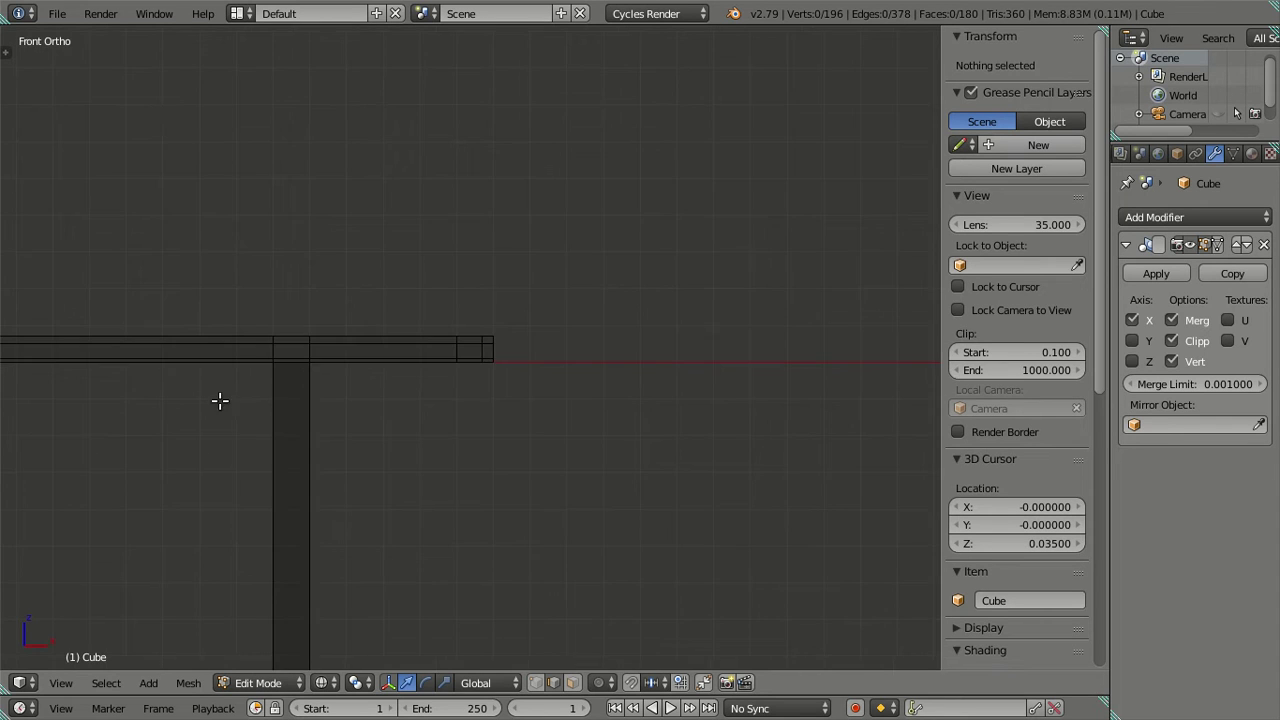
pyautogui.keyDown('shift'); pyautogui.moveTo(217, 400); pyautogui.dragTo(665, 401, button='middle'); pyautogui.keyUp('shift')
pyautogui.keyDown('shift'); pyautogui.scroll(-2, 443, 351); pyautogui.keyUp('shift')
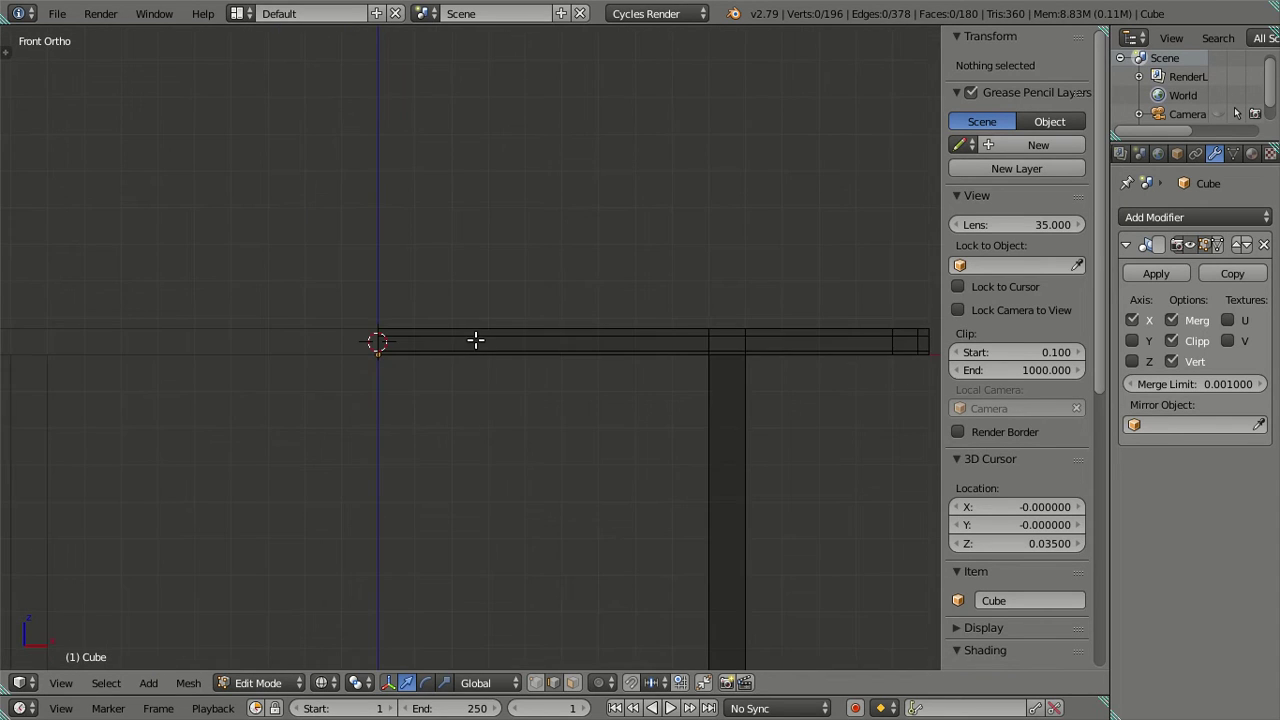
pyautogui.keyDown('shift'); pyautogui.moveTo(475, 341); pyautogui.dragTo(394, 334, button='middle'); pyautogui.keyUp('shift')
pyautogui.scroll(-3, 392, 341)
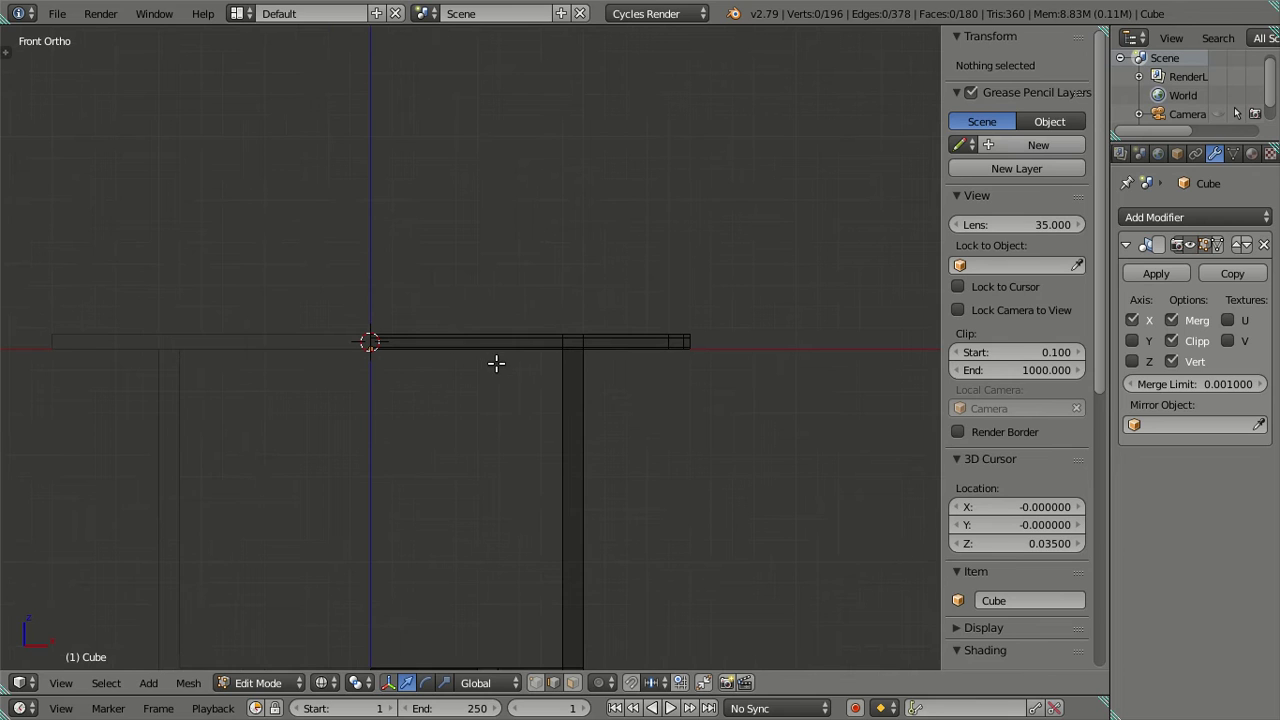
pyautogui.press('KP_3')
pyautogui.keyDown('shift'); pyautogui.moveTo(400, 369); pyautogui.dragTo(686, 334, button='middle'); pyautogui.keyUp('shift')
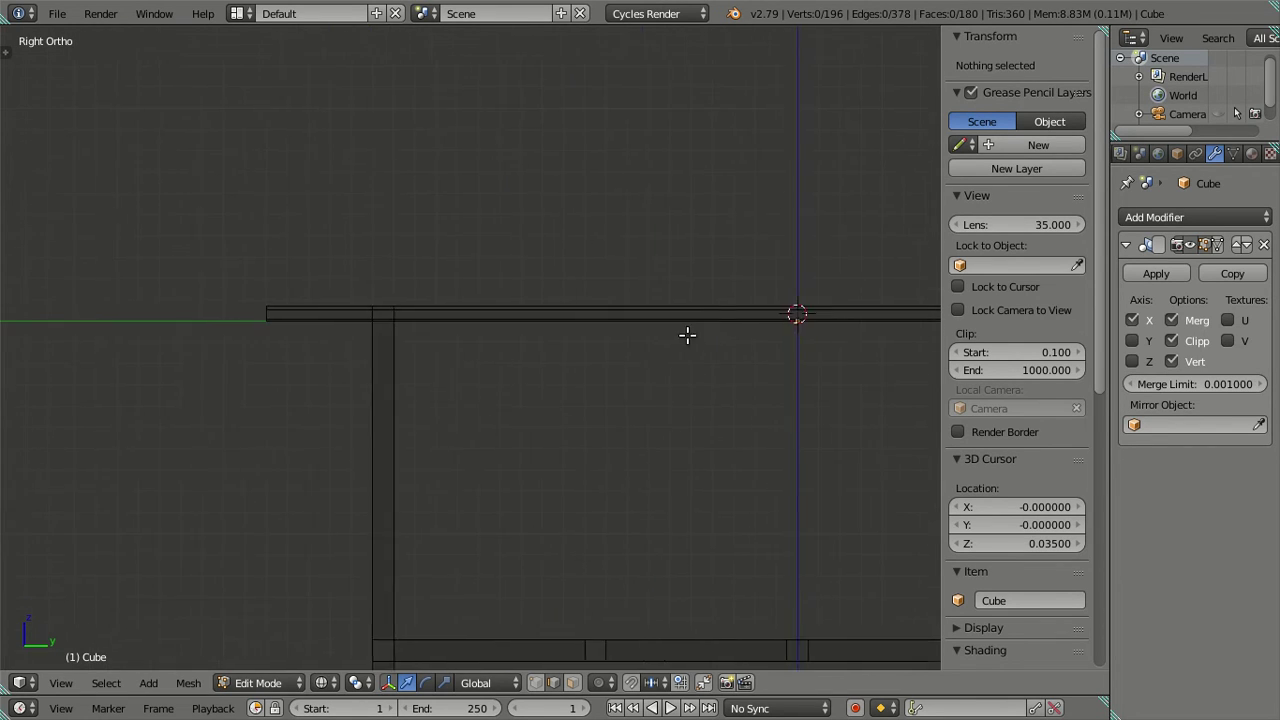
pyautogui.moveTo(431, 329)
pyautogui.keyDown('shift'); pyautogui.mouseDown(button='middle')
pyautogui.moveTo(334, 307)
pyautogui.moveTo(468, 360)
pyautogui.mouseUp(button='middle'); pyautogui.keyUp('shift')
pyautogui.scroll(8, 466, 361)
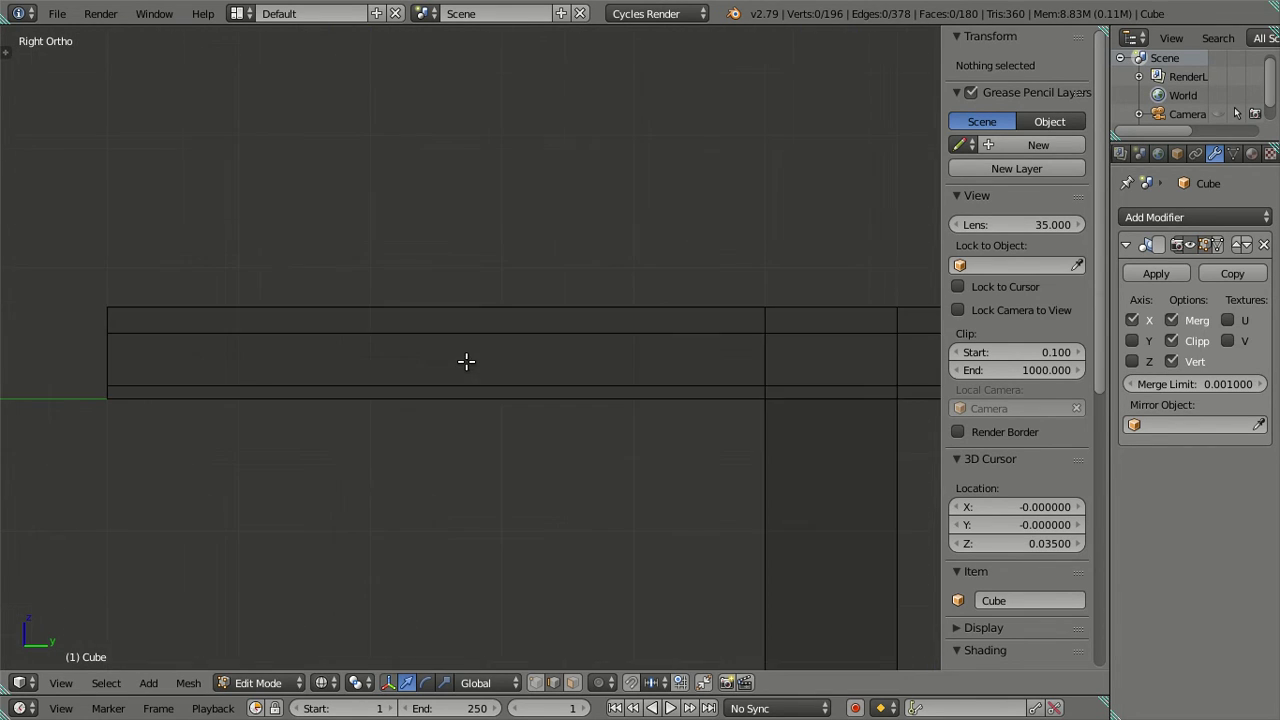
pyautogui.hotkey('ctrl', 'r')
pyautogui.scroll(1, 459, 319)
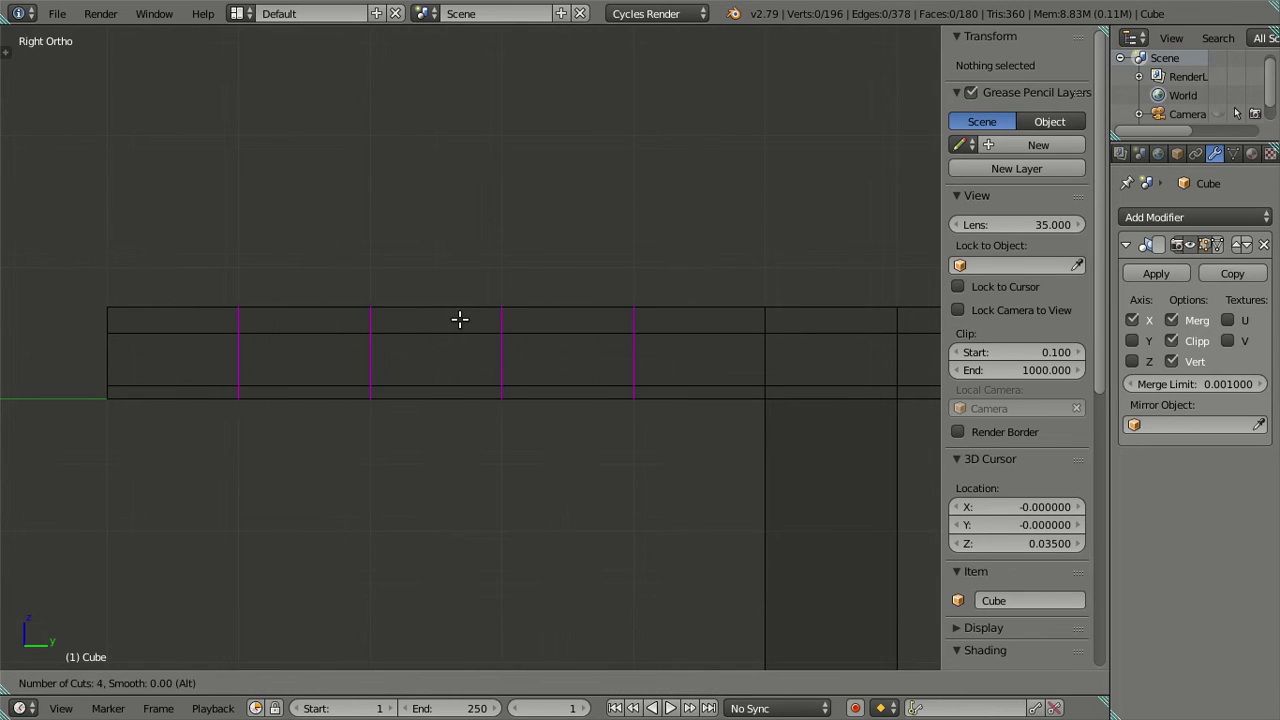
pyautogui.click(459, 319)
pyautogui.rightClick(459, 319)
pyautogui.keyDown('alt'); pyautogui.keyDown('shift'); pyautogui.rightClick(234, 354); pyautogui.keyUp('shift'); pyautogui.keyUp('alt')
pyautogui.press('x')
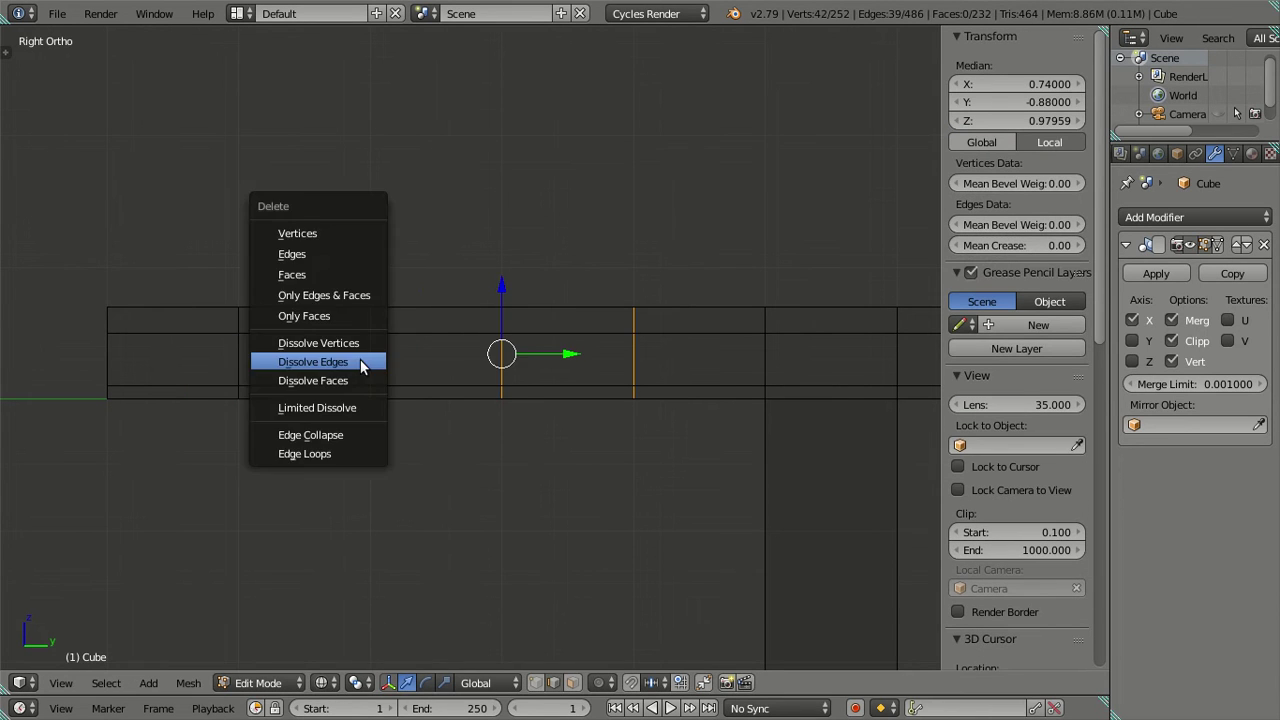
pyautogui.click(358, 362)
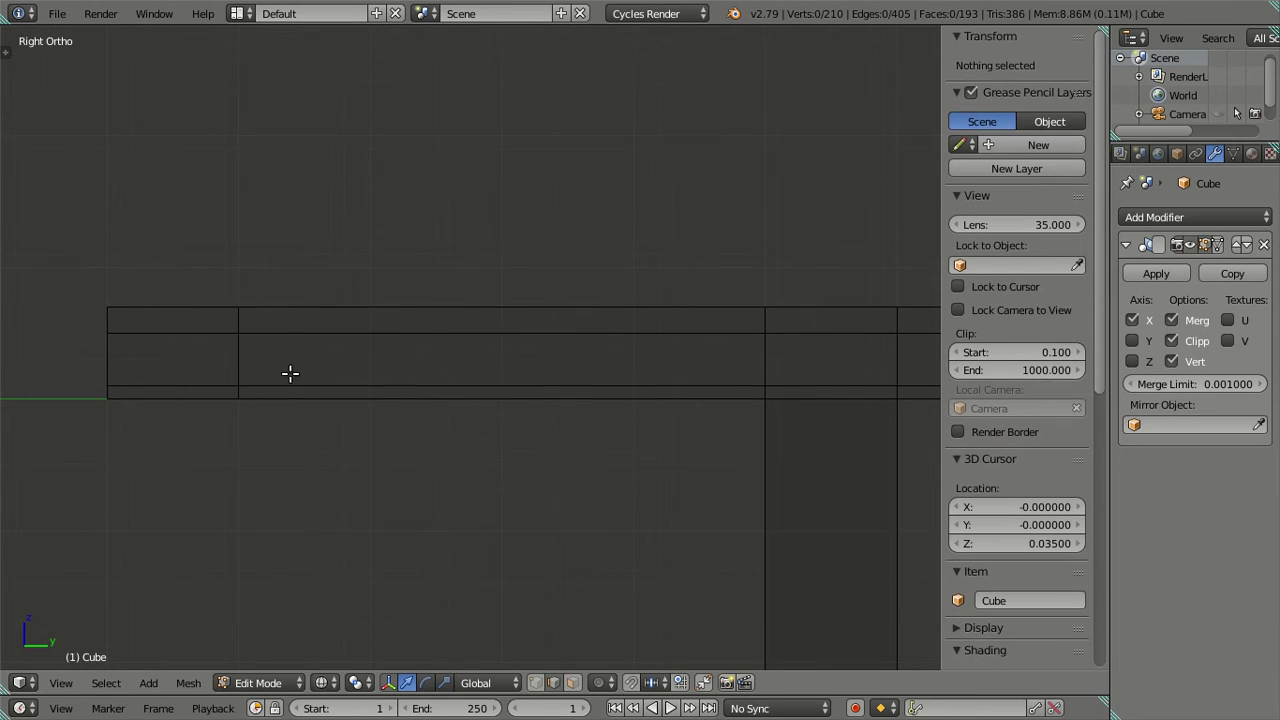
# Add nine evenly spaced loop cuts across the slab, then dissolve those nine loops.
pyautogui.keyDown('shift'); pyautogui.moveTo(290, 373); pyautogui.dragTo(551, 357, button='middle'); pyautogui.keyUp('shift')
pyautogui.scroll(5, 551, 357)
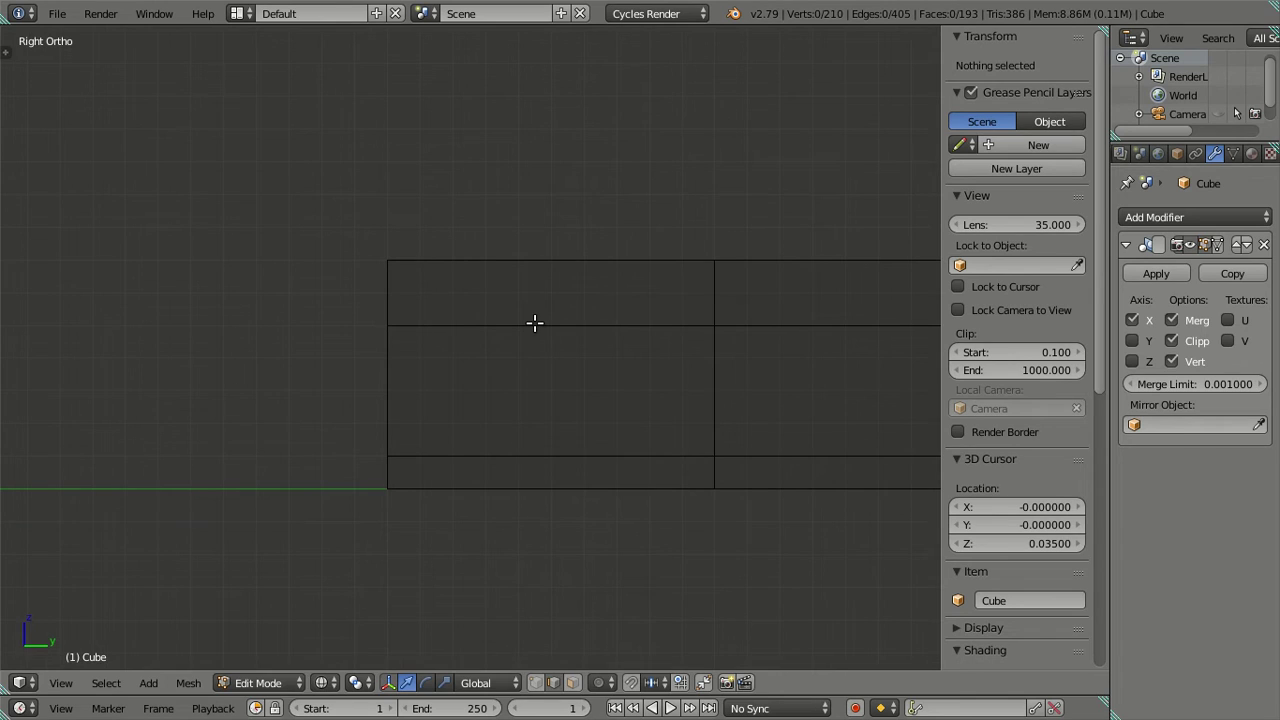
pyautogui.hotkey('ctrl', 'r')
pyautogui.click(535, 322)
pyautogui.scroll(3, 531, 322)
pyautogui.scroll(-3, 500, 351)
pyautogui.scroll(-2, 586, 363)
pyautogui.press('KP_1')
pyautogui.scroll(-3, 593, 361)
pyautogui.scroll(-1, 650, 370)
pyautogui.keyDown('shift'); pyautogui.moveTo(714, 380); pyautogui.dragTo(351, 397, button='middle'); pyautogui.keyUp('shift')
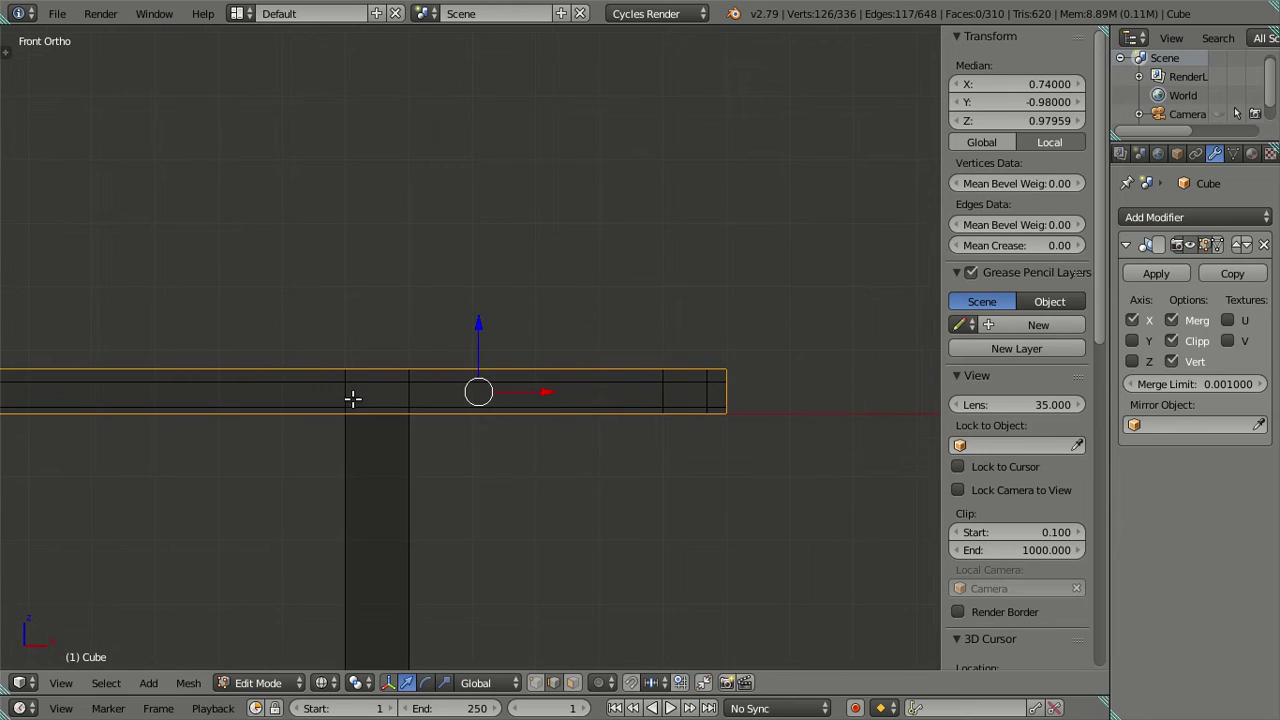
pyautogui.keyDown('ctrl'); pyautogui.scroll(-2, 480, 390); pyautogui.keyUp('ctrl')
pyautogui.scroll(3, 590, 375)
pyautogui.scroll(4, 570, 366)
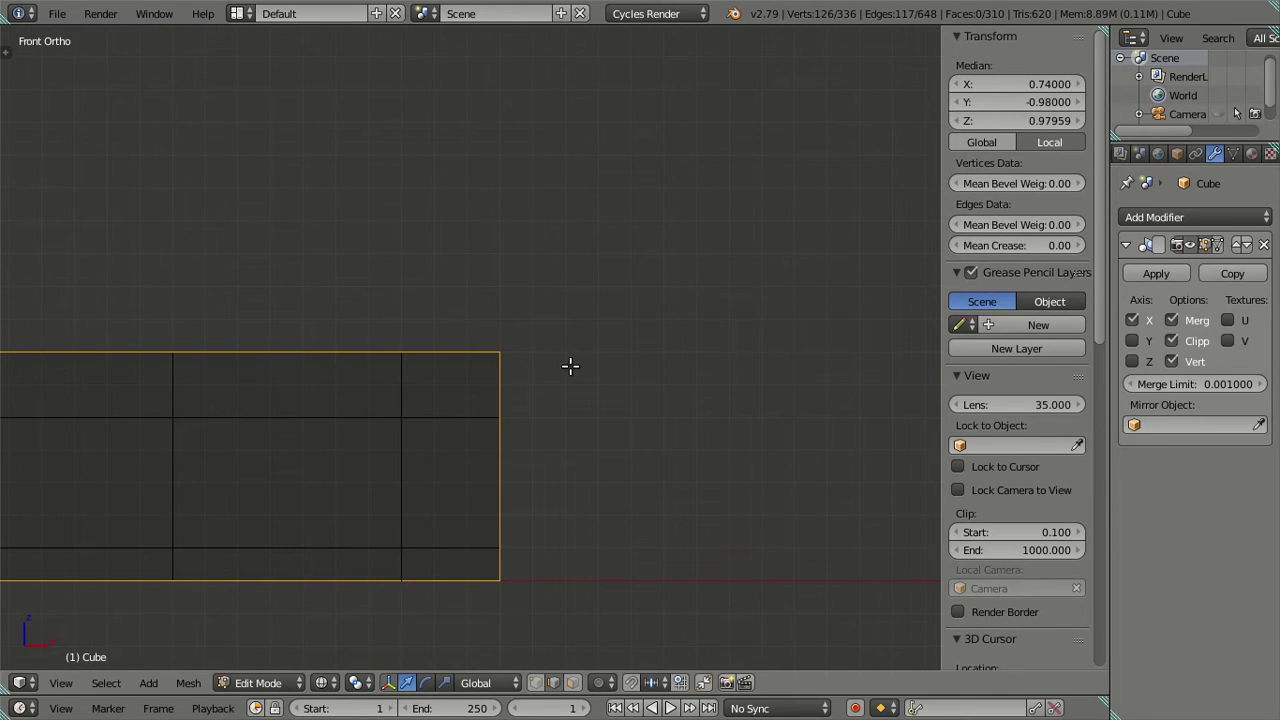
pyautogui.press('KP_3')
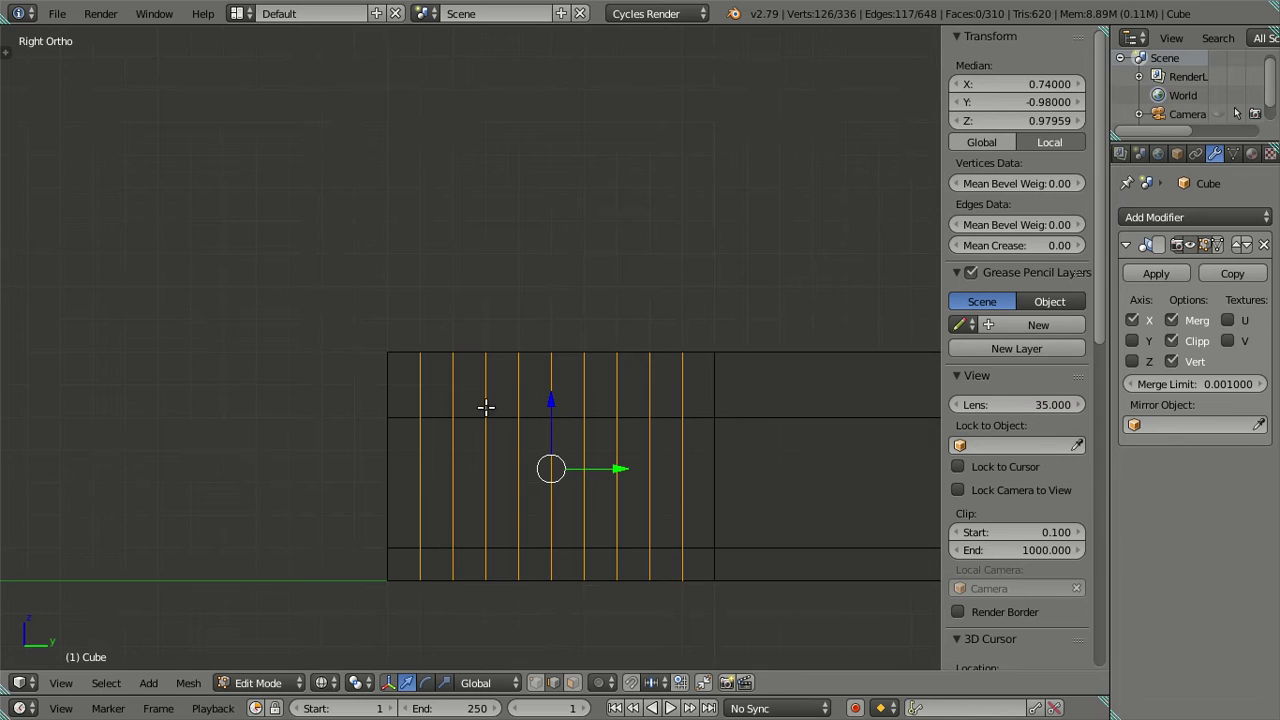
pyautogui.press('x')
pyautogui.click(659, 426)
# Cut four loops on the slab, keep the rightmost one, and dissolve the rest.
pyautogui.scroll(-6, 621, 417)
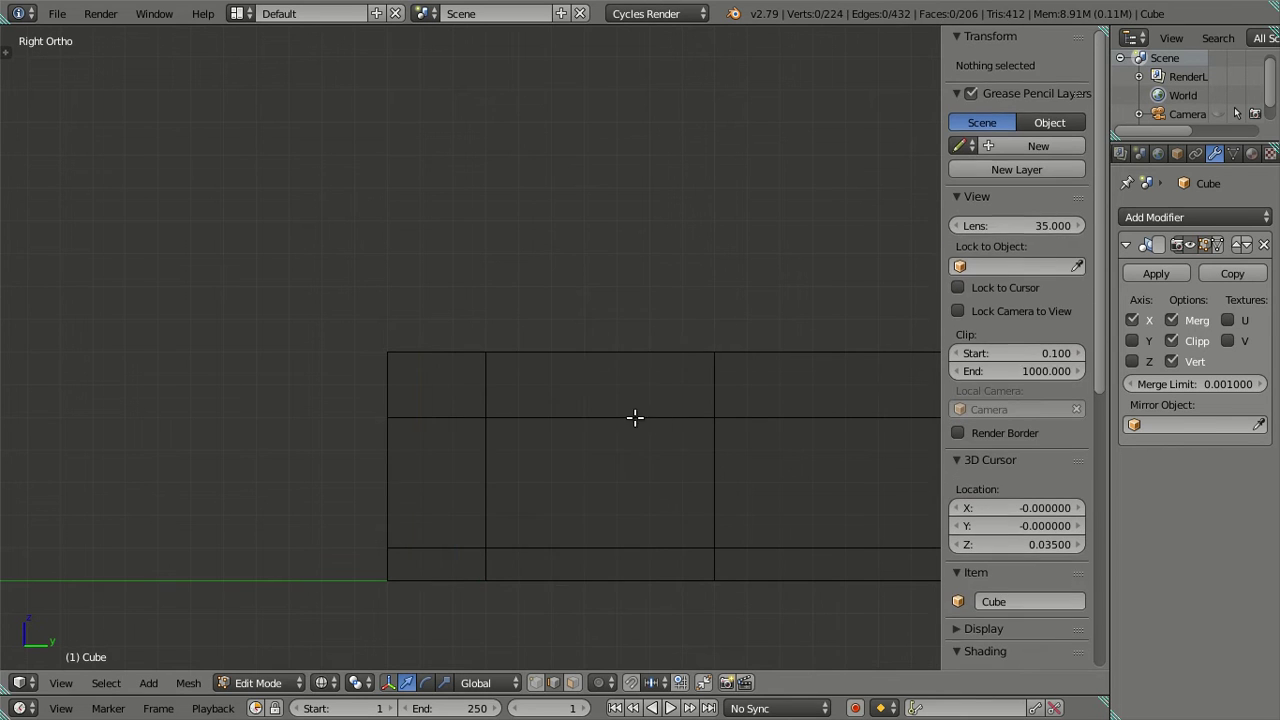
pyautogui.moveTo(621, 417)
pyautogui.keyDown('shift'); pyautogui.mouseDown(button='middle')
pyautogui.moveTo(634, 414)
pyautogui.moveTo(178, 424)
pyautogui.mouseUp(button='middle'); pyautogui.keyUp('shift')
pyautogui.scroll(5, 474, 397)
pyautogui.scroll(4, 503, 429)
pyautogui.keyDown('shift'); pyautogui.moveTo(503, 429); pyautogui.dragTo(283, 313, button='middle'); pyautogui.keyUp('shift')
pyautogui.scroll(4, 283, 313)
pyautogui.hotkey('ctrl', 'r')
pyautogui.scroll(2, 345, 314)
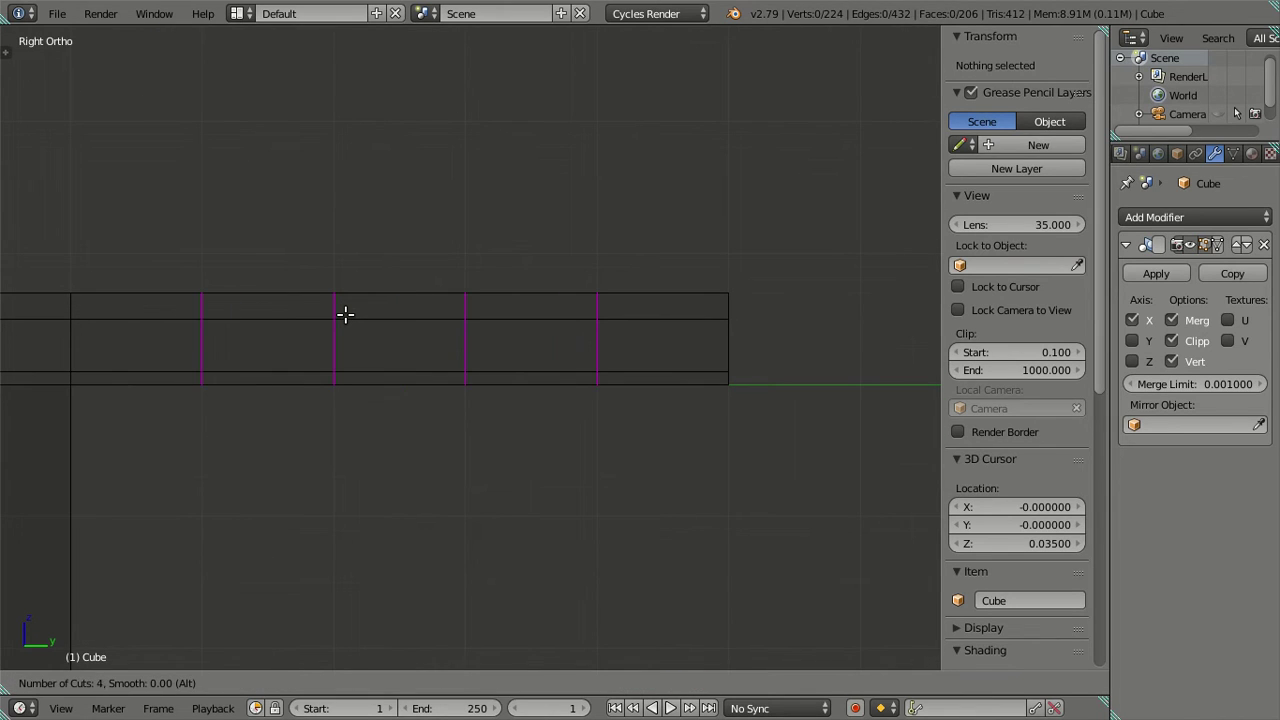
pyautogui.click(345, 314)
pyautogui.rightClick(345, 314)
pyautogui.keyDown('shift'); pyautogui.rightClick(590, 343); pyautogui.keyUp('shift')
pyautogui.press('x')
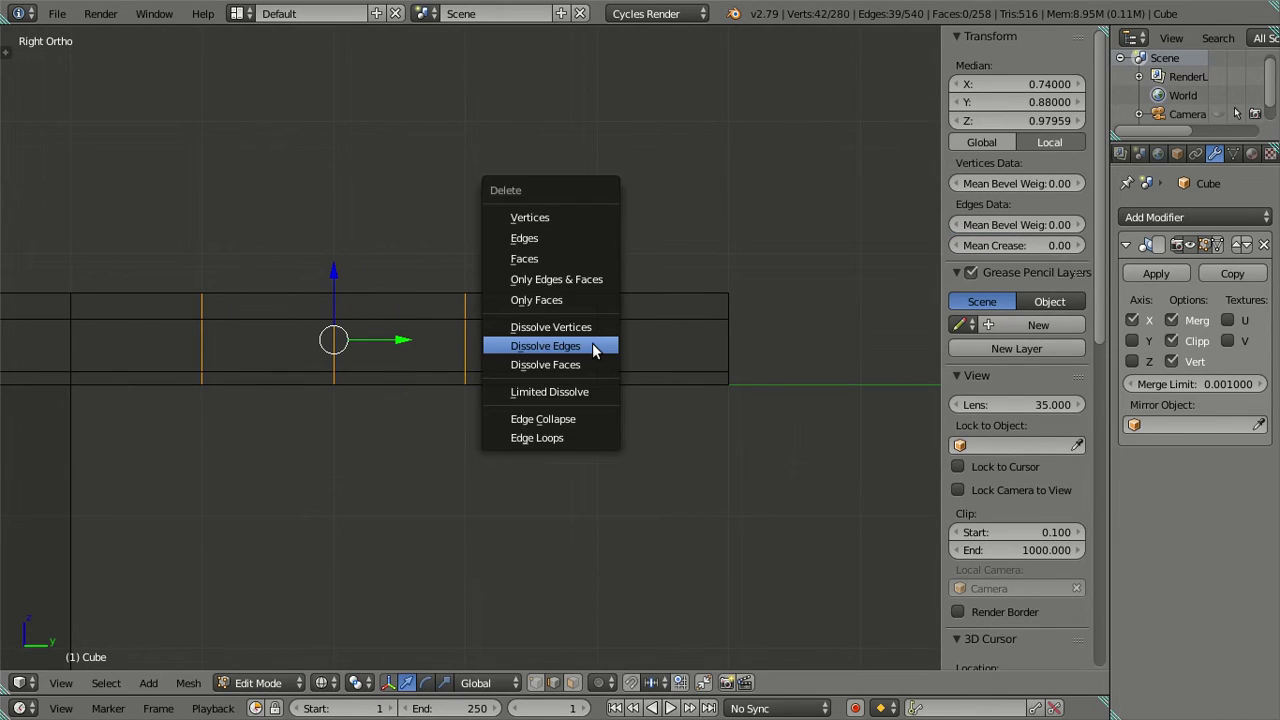
pyautogui.click(593, 346)
# Add nine more loop cuts and dissolve them, then orbit to an angled overview of the table.
pyautogui.scroll(2, 480, 351)
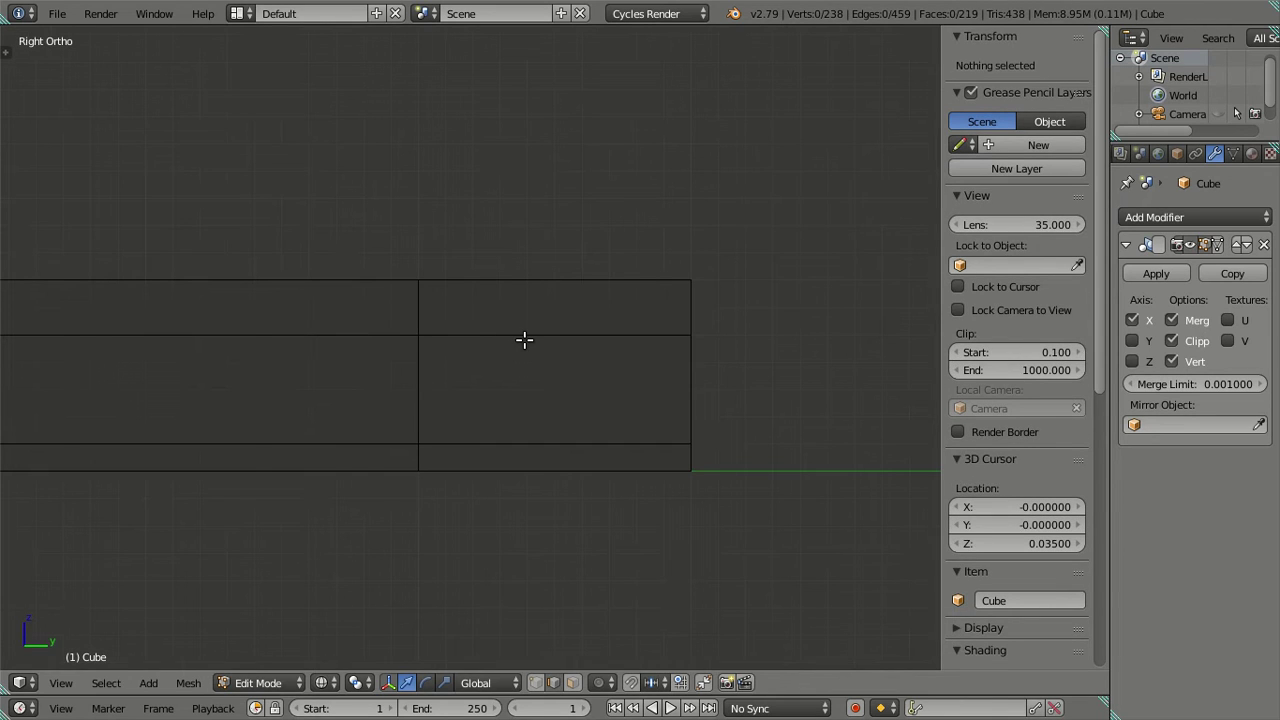
pyautogui.hotkey('ctrl', 'r')
pyautogui.scroll(8, 524, 340)
pyautogui.click(524, 340)
pyautogui.rightClick(524, 340)
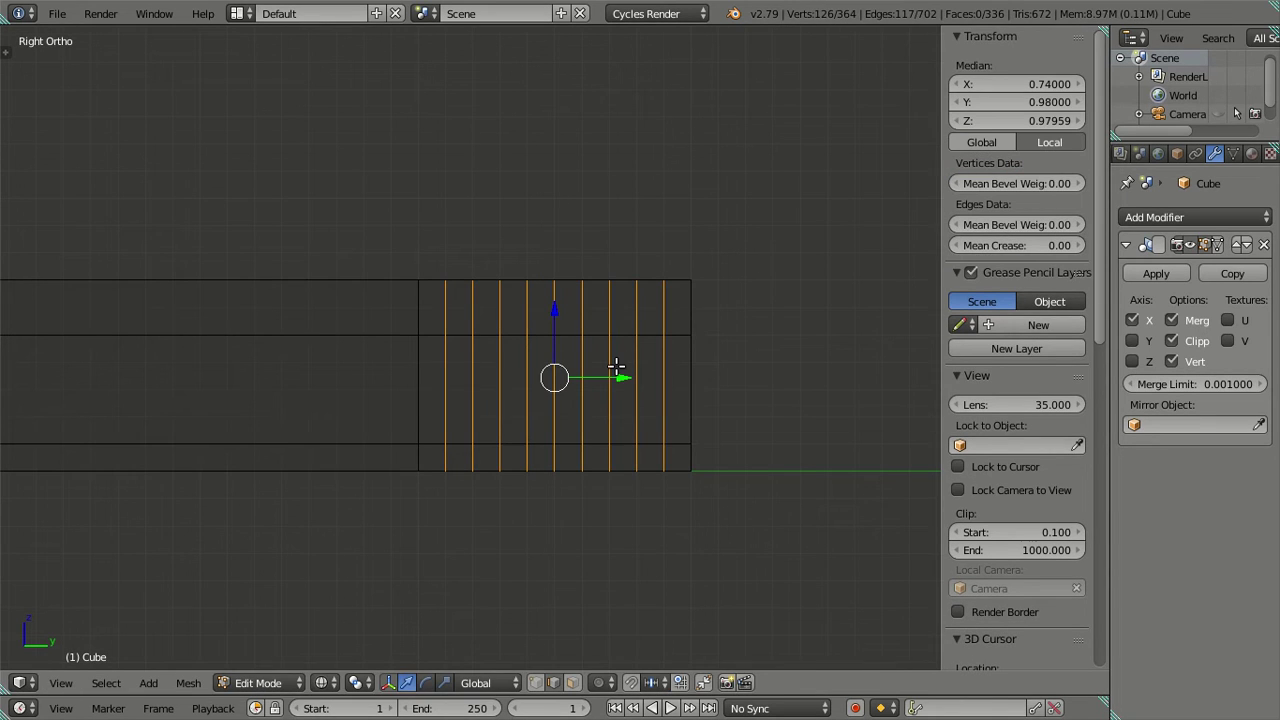
pyautogui.press('x')
pyautogui.click(750, 366)
pyautogui.scroll(-4, 531, 400)
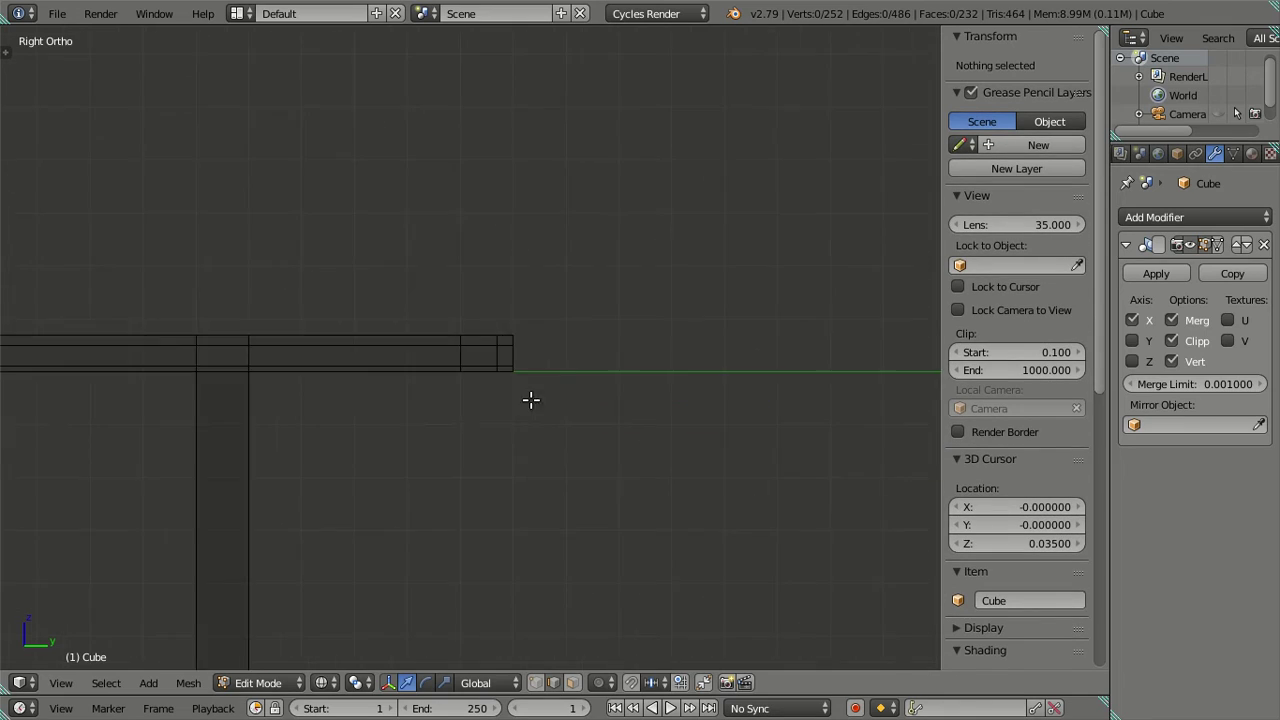
pyautogui.moveTo(531, 400)
pyautogui.mouseDown(button='middle')
pyautogui.moveTo(446, 371)
pyautogui.moveTo(486, 446)
pyautogui.moveTo(551, 506)
pyautogui.moveTo(575, 562)
pyautogui.moveTo(643, 406)
pyautogui.moveTo(643, 437)
pyautogui.moveTo(686, 400)
pyautogui.moveTo(491, 494)
pyautogui.moveTo(474, 431)
pyautogui.moveTo(545, 478)
pyautogui.moveTo(534, 474)
pyautogui.moveTo(534, 491)
pyautogui.moveTo(503, 463)
pyautogui.moveTo(484, 513)
pyautogui.moveTo(423, 331)
pyautogui.moveTo(423, 289)
pyautogui.moveTo(414, 309)
pyautogui.moveTo(457, 363)
pyautogui.moveTo(553, 340)
pyautogui.moveTo(515, 345)
pyautogui.moveTo(580, 349)
pyautogui.moveTo(512, 355)
pyautogui.mouseUp(button='middle')
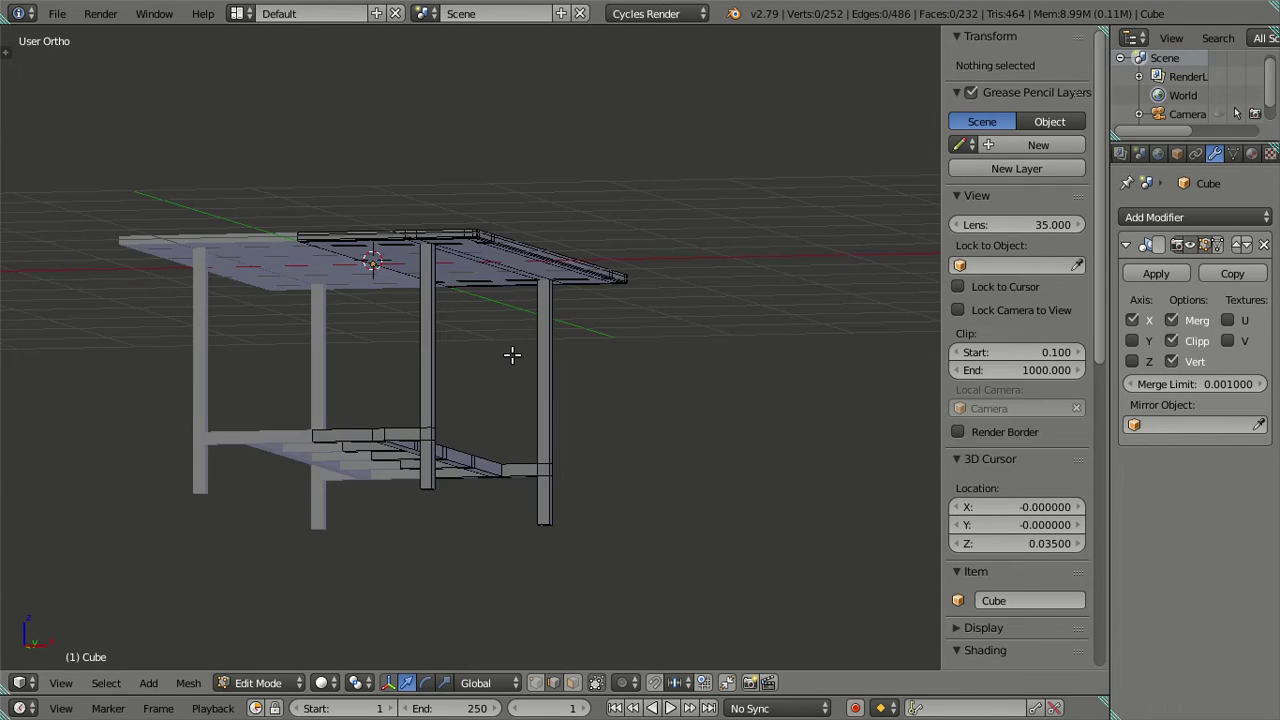
# In front view, cut fourteen evenly spaced loops around the table leg.
pyautogui.scroll(3, 425, 320)
pyautogui.keyDown('shift'); pyautogui.moveTo(421, 306); pyautogui.dragTo(461, 371, button='middle'); pyautogui.keyUp('shift')
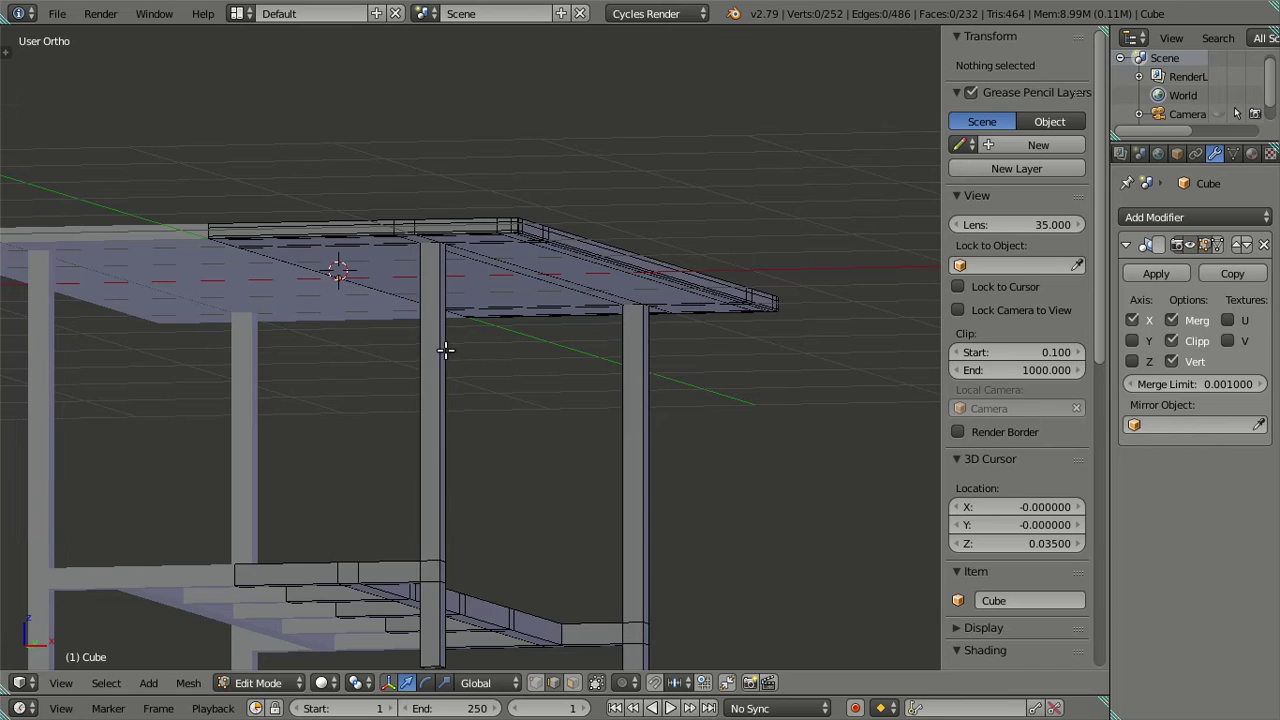
pyautogui.press('KP_1')
pyautogui.keyDown('shift'); pyautogui.moveTo(631, 389); pyautogui.dragTo(306, 334, button='middle'); pyautogui.keyUp('shift')
pyautogui.scroll(5, 510, 350)
pyautogui.scroll(2, 308, 333)
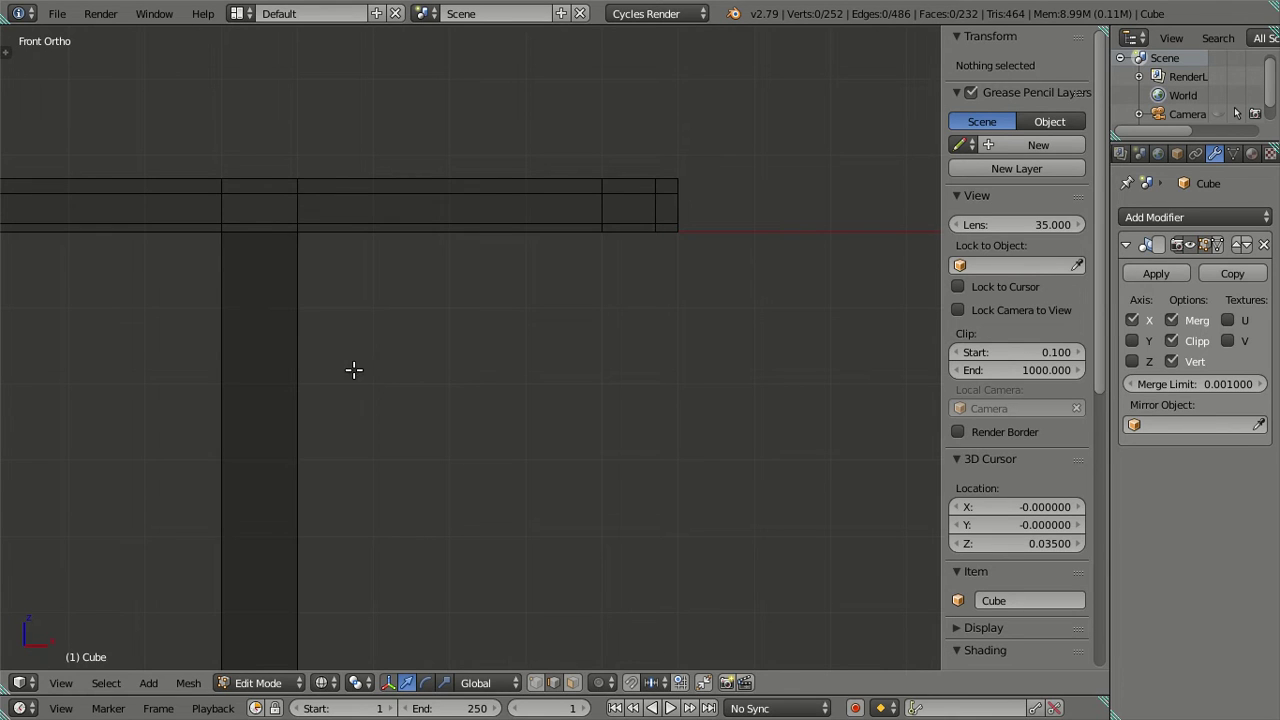
pyautogui.scroll(-8, 358, 357)
pyautogui.moveTo(417, 431)
pyautogui.keyDown('shift'); pyautogui.mouseDown(button='middle')
pyautogui.moveTo(460, 446)
pyautogui.moveTo(514, 253)
pyautogui.mouseUp(button='middle'); pyautogui.keyUp('shift')
pyautogui.scroll(4, 455, 448)
pyautogui.scroll(4, 491, 449)
pyautogui.keyDown('shift'); pyautogui.moveTo(491, 449); pyautogui.dragTo(535, 332, button='middle'); pyautogui.keyUp('shift')
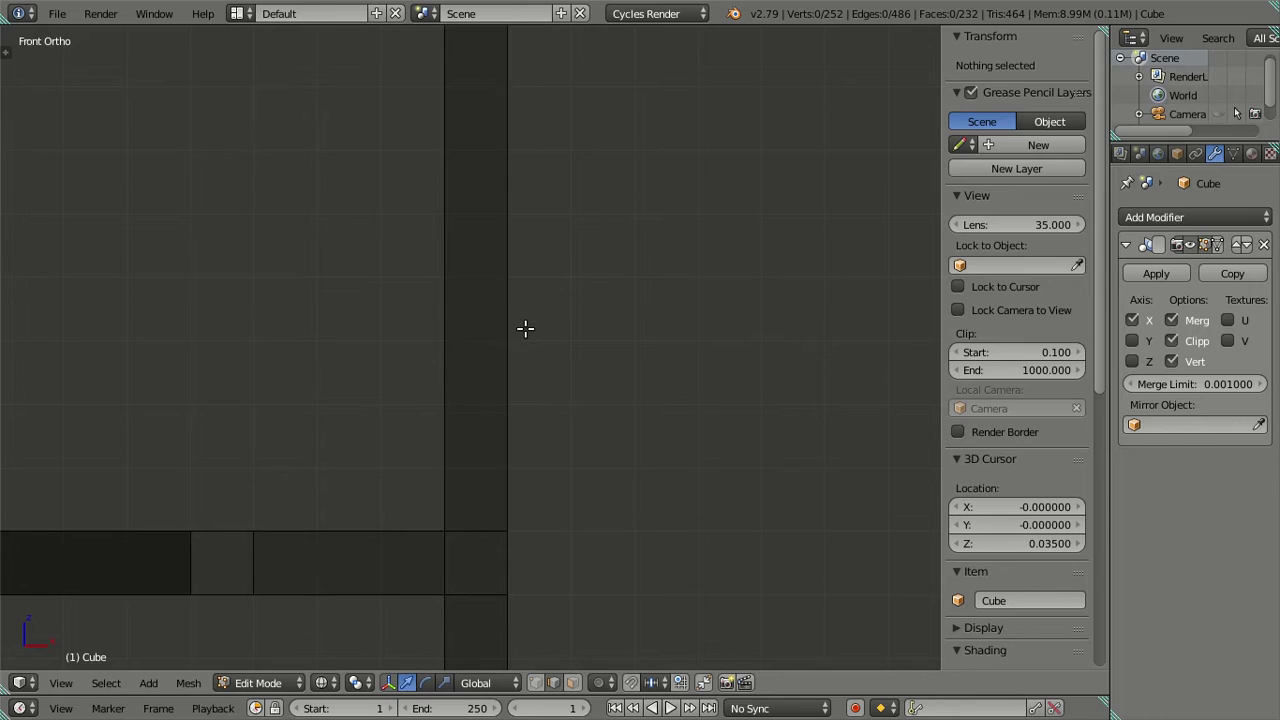
pyautogui.hotkey('ctrl', 'r')
pyautogui.scroll(2, 545, 332)
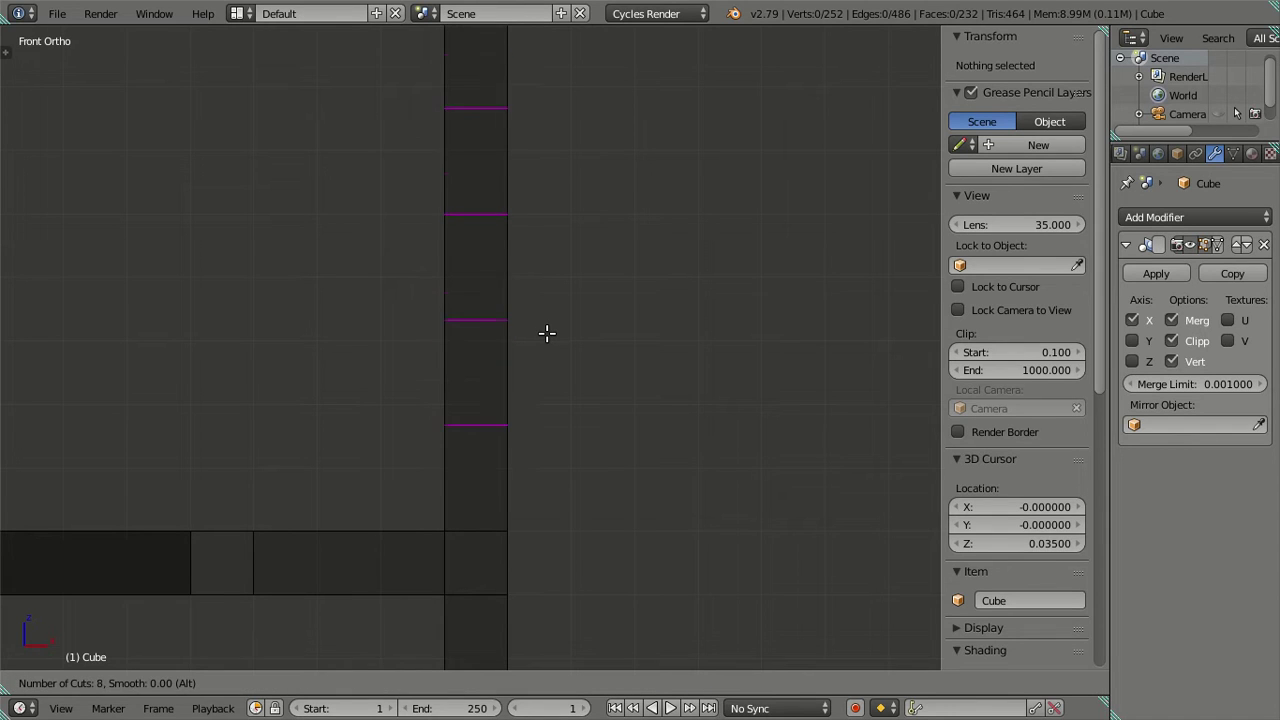
pyautogui.scroll(2, 547, 333)
pyautogui.scroll(2, 547, 333)
pyautogui.scroll(1, 547, 333)
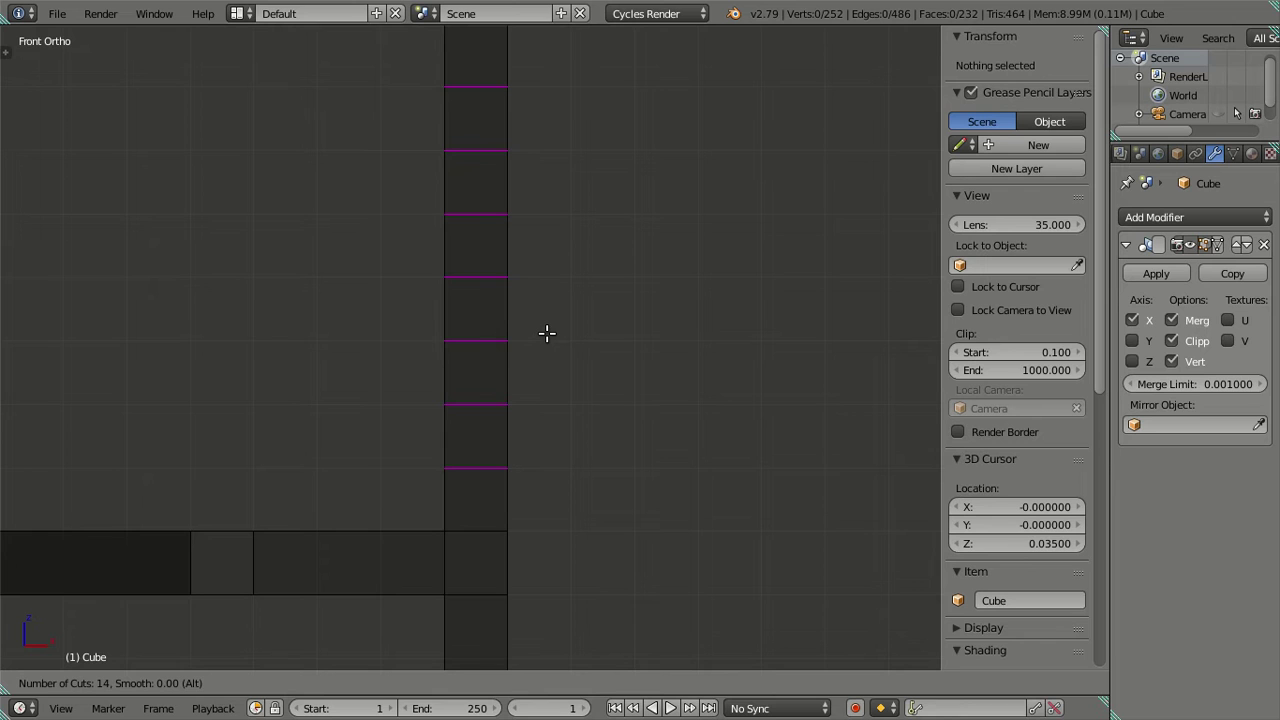
pyautogui.click(547, 333)
pyautogui.rightClick(547, 333)
# Keep the chosen leg loop and dissolve the remaining cut loops.
pyautogui.keyDown('alt'); pyautogui.keyDown('shift'); pyautogui.rightClick(486, 466); pyautogui.keyUp('shift'); pyautogui.keyUp('alt')
pyautogui.scroll(-6, 486, 463)
pyautogui.scroll(-5, 486, 420)
pyautogui.scroll(5, 500, 294)
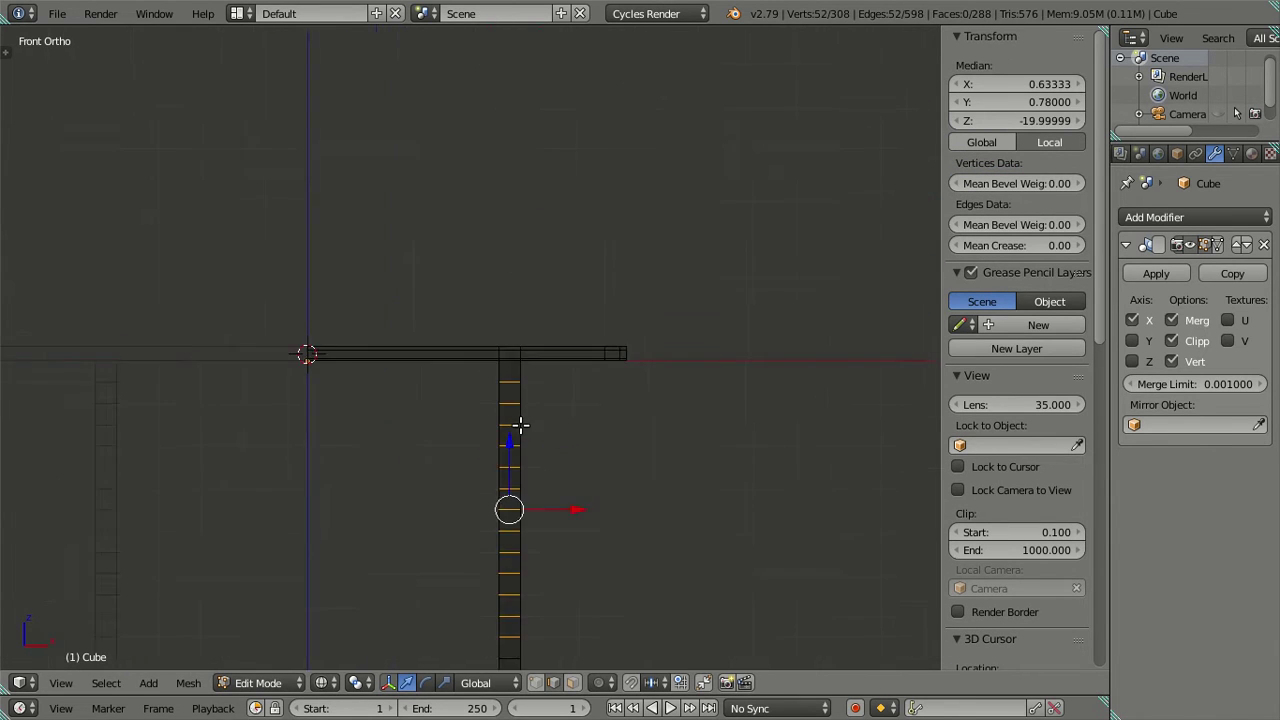
pyautogui.scroll(4, 520, 425)
pyautogui.press('x')
pyautogui.click(670, 432)
# Cut fourteen more loops along the leg, keep the top one, and dissolve the rest.
pyautogui.moveTo(609, 437)
pyautogui.mouseDown(button='middle')
pyautogui.moveTo(609, 477)
pyautogui.moveTo(551, 466)
pyautogui.moveTo(704, 450)
pyautogui.mouseUp(button='middle')
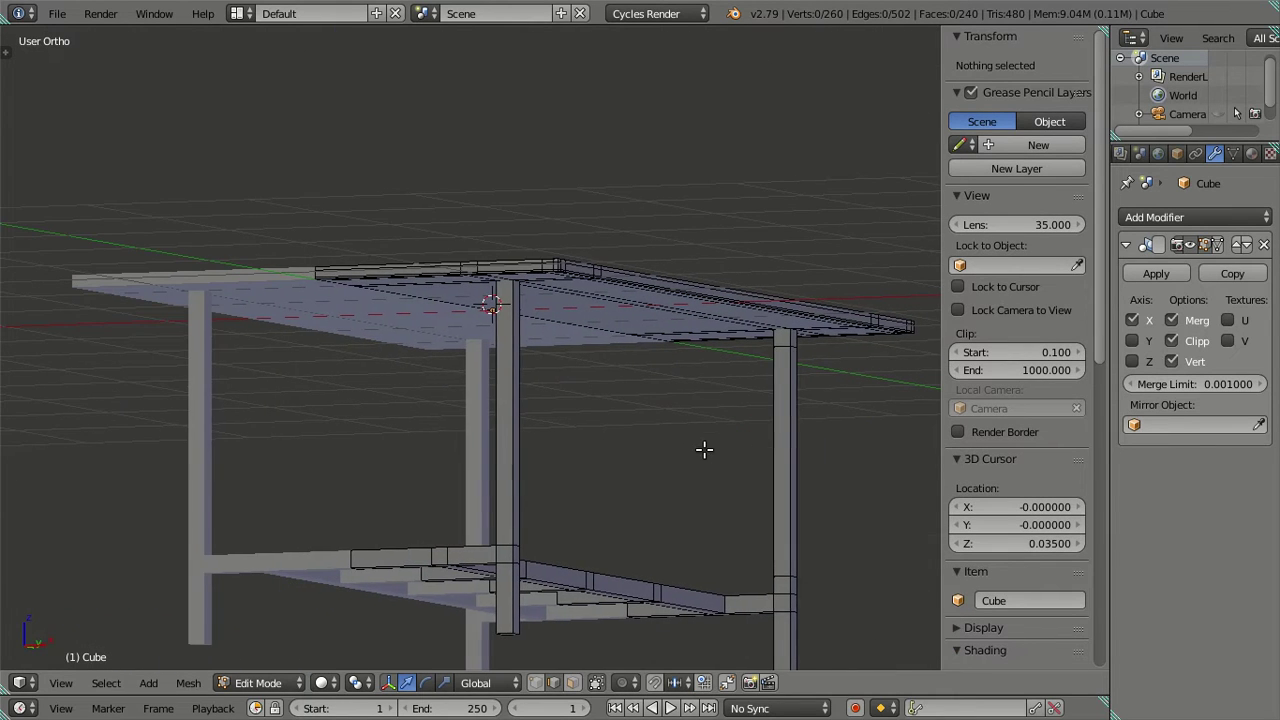
pyautogui.hotkey('ctrl', 'r')
pyautogui.scroll(13, 511, 408)
pyautogui.click(511, 408)
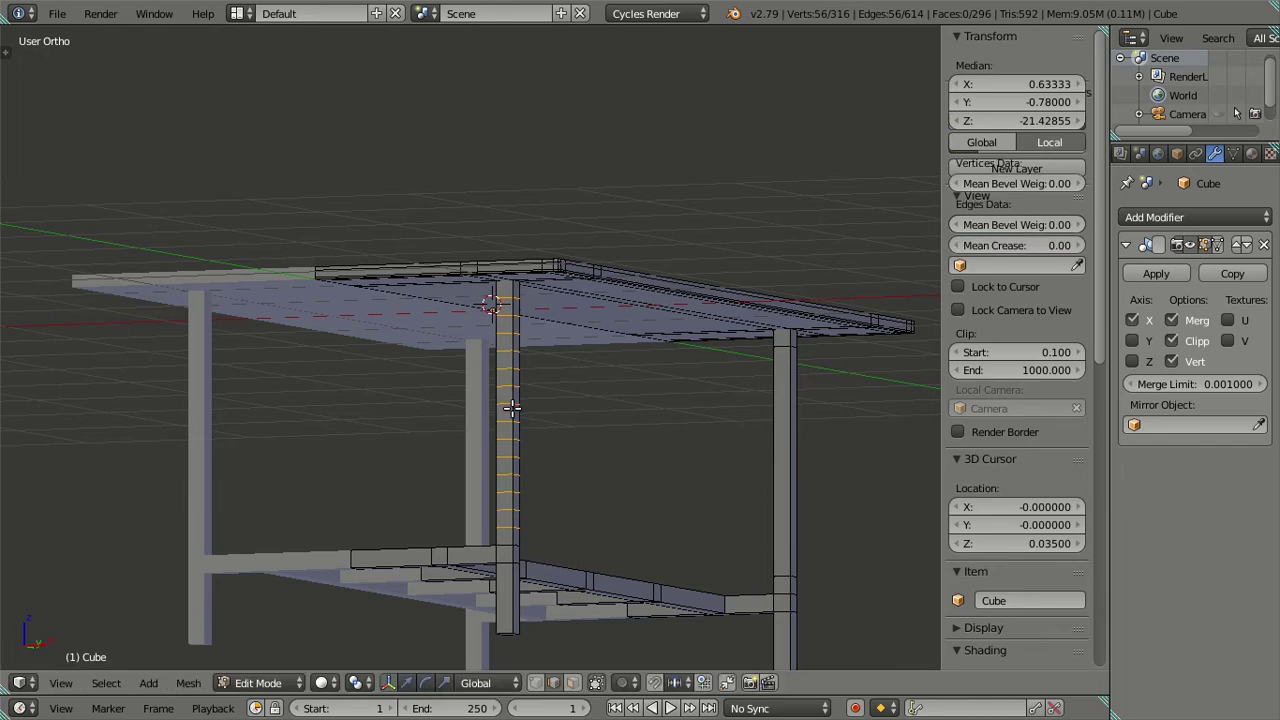
pyautogui.keyDown('alt'); pyautogui.keyDown('shift'); pyautogui.rightClick(498, 296); pyautogui.keyUp('shift'); pyautogui.keyUp('alt')
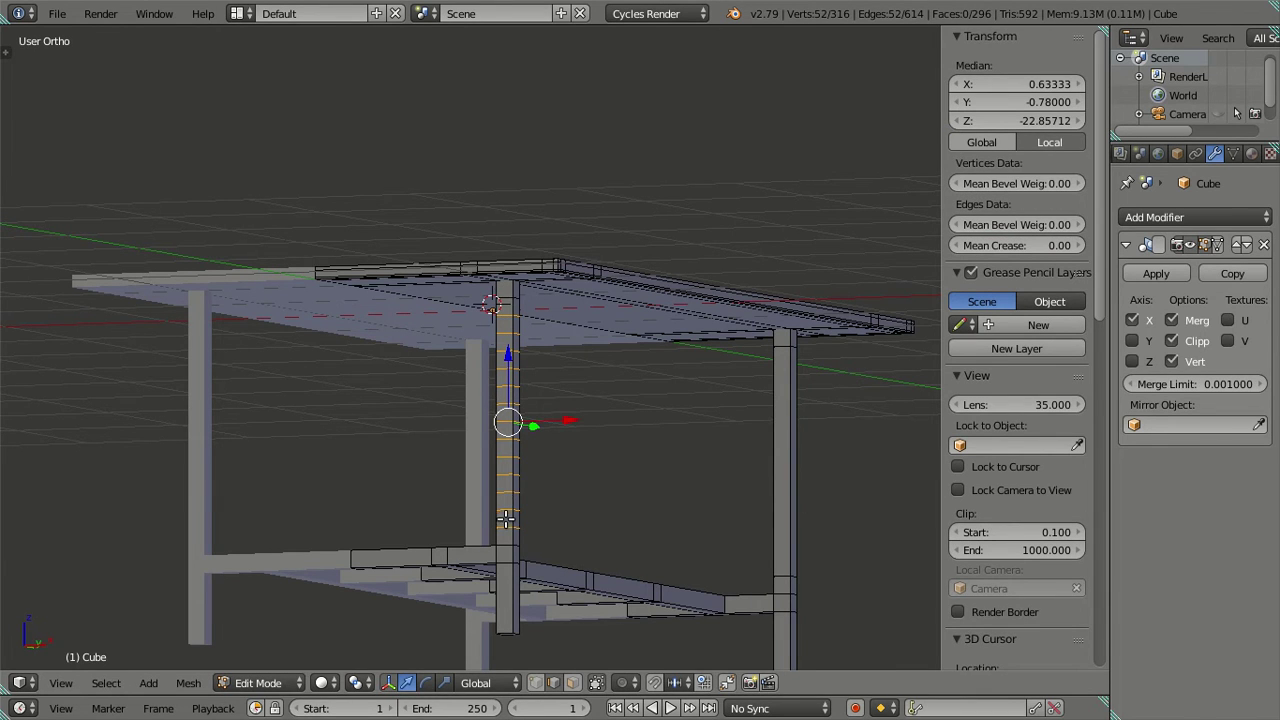
pyautogui.press('x')
pyautogui.click(576, 514)
pyautogui.press('KP_1')
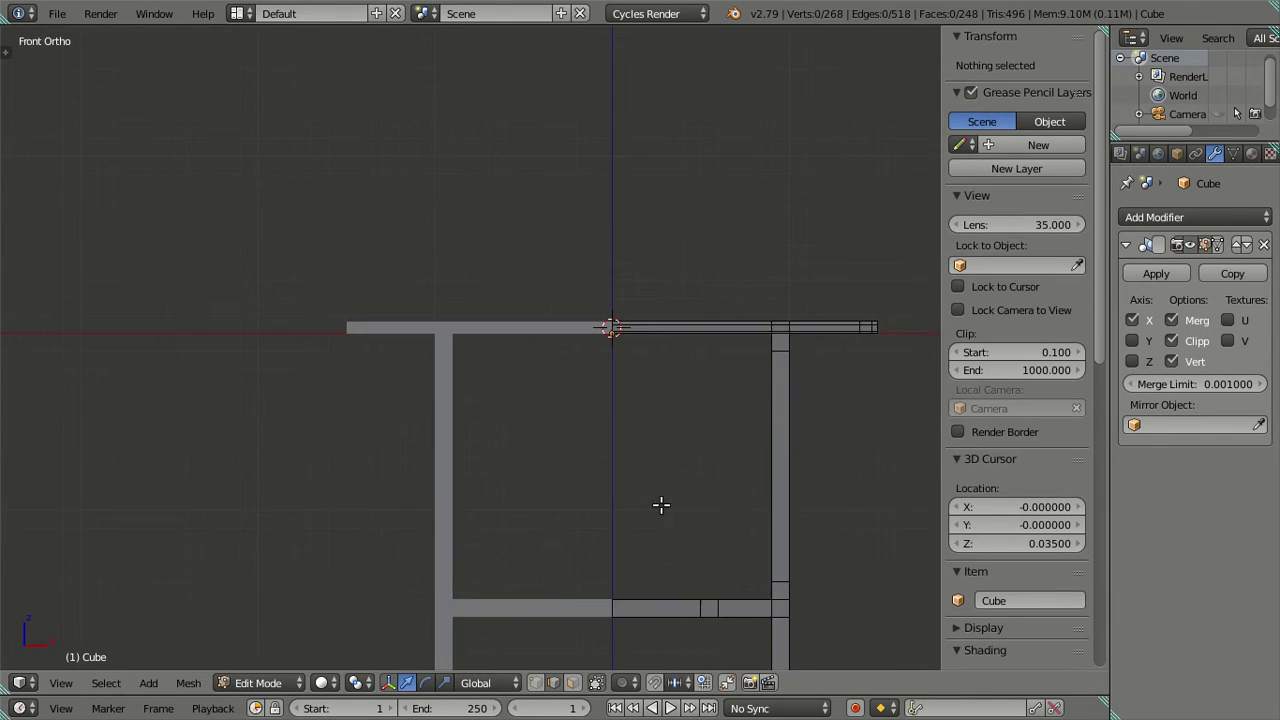
# In wireframe, add three evenly spaced loop cuts on the vertical leg near the shelf bar.
pyautogui.press('z')
pyautogui.keyDown('shift'); pyautogui.moveTo(760, 509); pyautogui.dragTo(511, 317, button='middle'); pyautogui.keyUp('shift')
pyautogui.scroll(7, 523, 511)
pyautogui.keyDown('shift'); pyautogui.moveTo(523, 511); pyautogui.dragTo(404, 294, button='middle'); pyautogui.keyUp('shift')
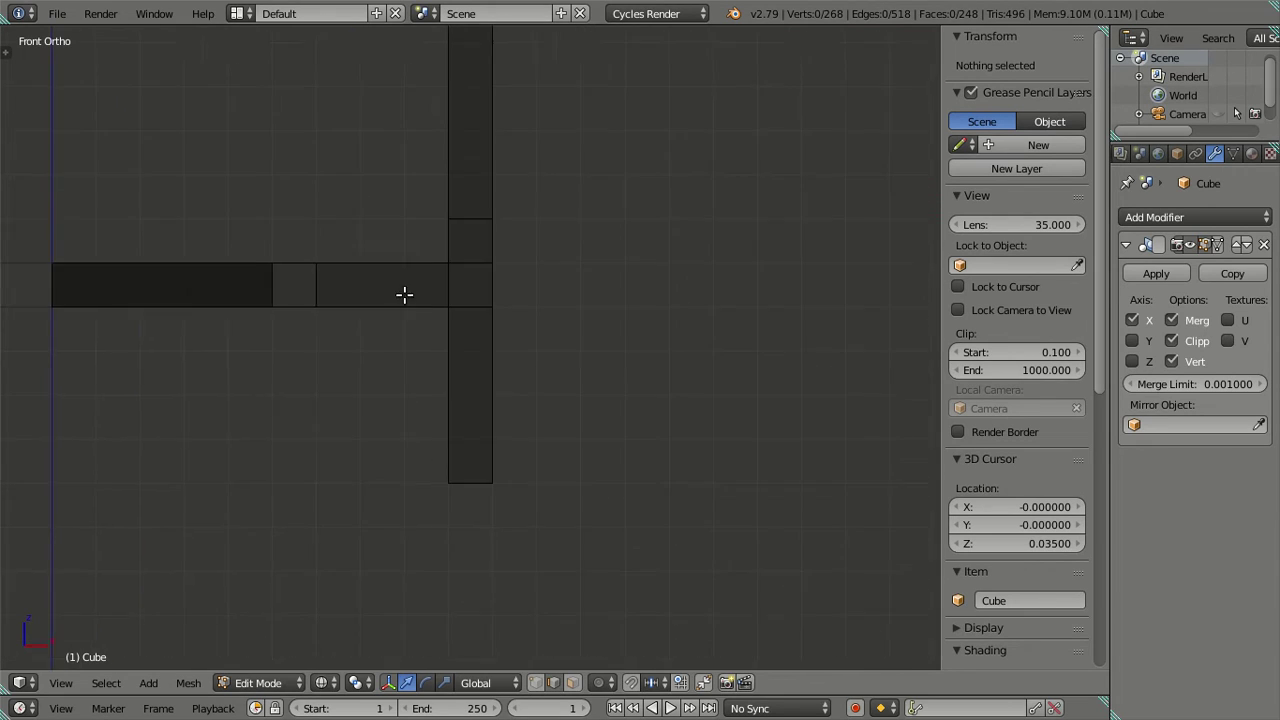
pyautogui.scroll(4, 404, 294)
pyautogui.keyDown('shift'); pyautogui.moveTo(491, 437); pyautogui.dragTo(474, 357, button='middle'); pyautogui.keyUp('shift')
pyautogui.hotkey('ctrl', 'r')
pyautogui.scroll(1, 500, 353)
pyautogui.click(500, 353)
pyautogui.rightClick(514, 363)
# Keep the two outer leg loops and dissolve the middle one.
pyautogui.keyDown('alt'); pyautogui.keyDown('shift'); pyautogui.rightClick(466, 449); pyautogui.keyUp('shift'); pyautogui.keyUp('alt')
pyautogui.keyDown('alt'); pyautogui.keyDown('shift'); pyautogui.rightClick(454, 254); pyautogui.keyUp('shift'); pyautogui.keyUp('alt')
pyautogui.press('x')
pyautogui.click(665, 316)
pyautogui.scroll(-4, 494, 349)
pyautogui.moveTo(494, 349)
pyautogui.mouseDown(button='middle')
pyautogui.moveTo(497, 374)
pyautogui.moveTo(281, 397)
pyautogui.mouseUp(button='middle')
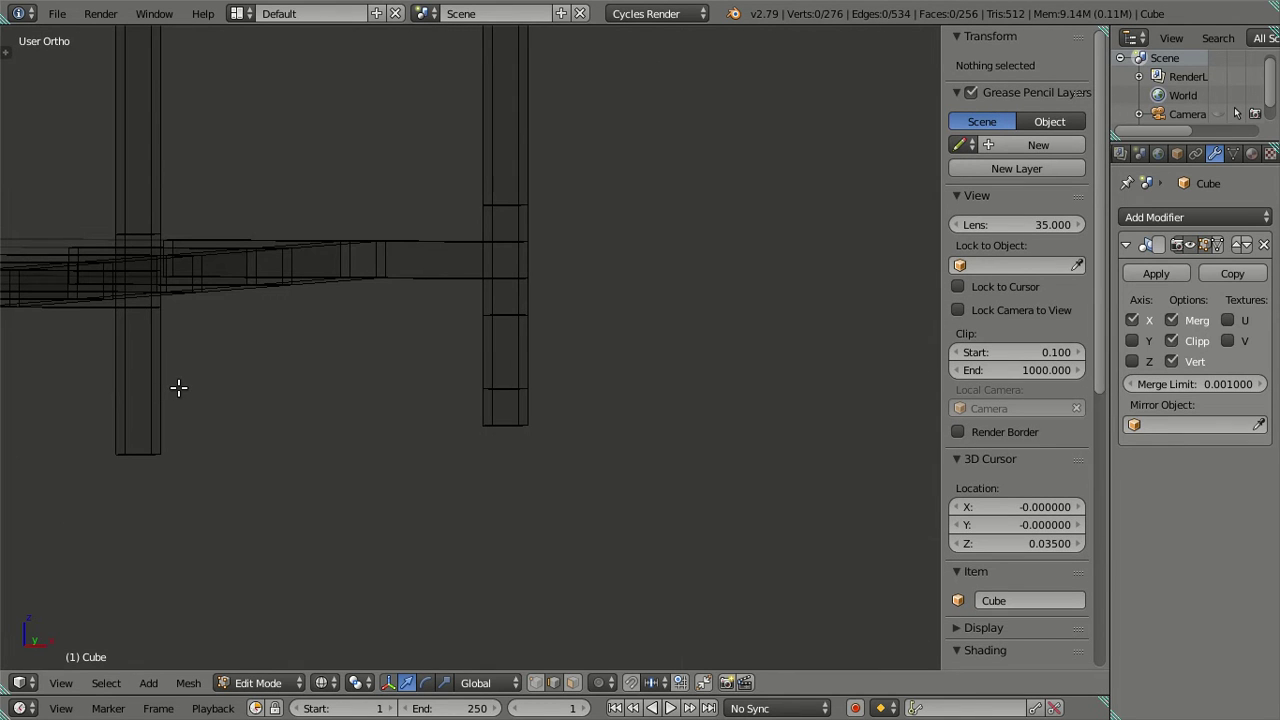
pyautogui.hotkey('ctrl', 'z')
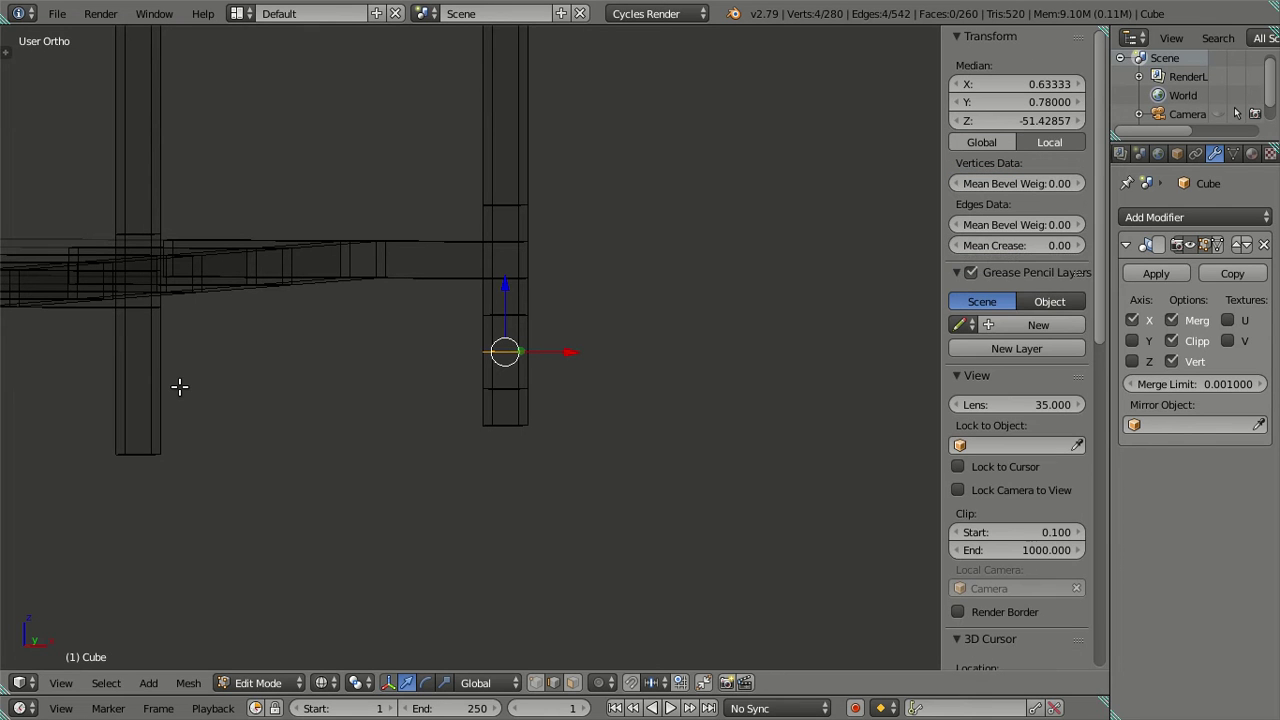
pyautogui.press('x')
pyautogui.click(178, 311)
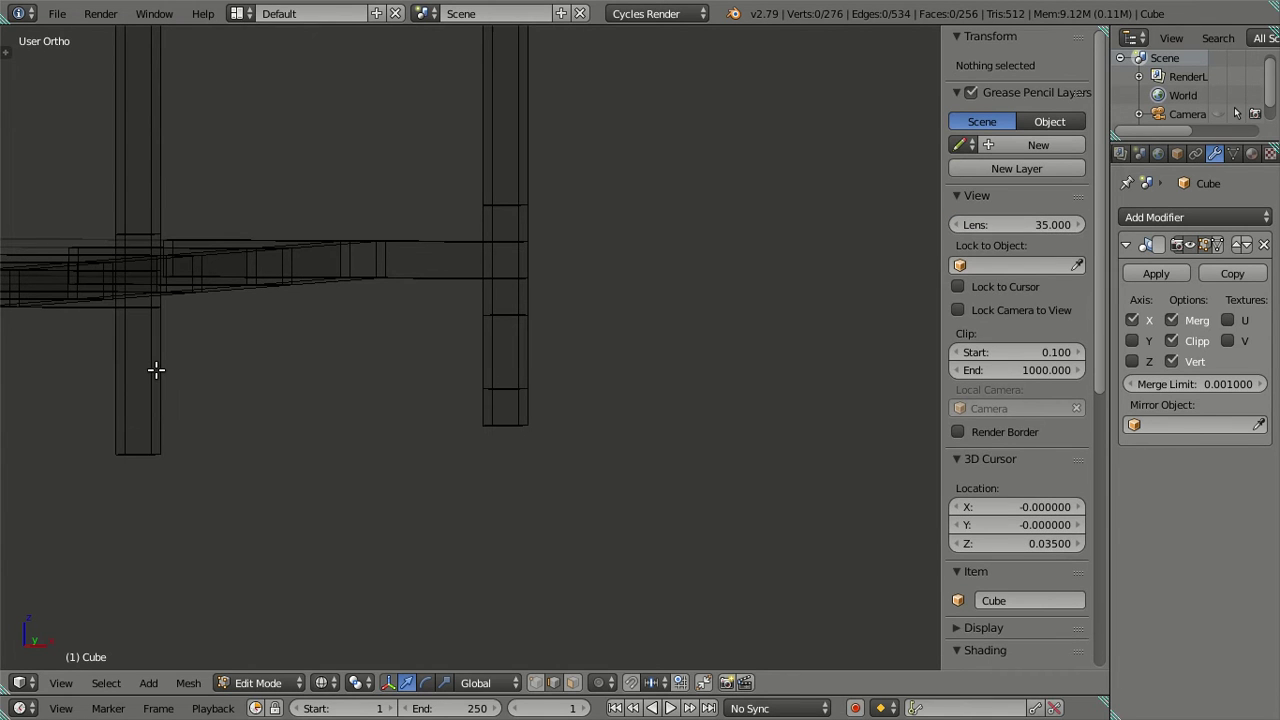
# Add an edge loop across the left pillar, then dissolve it again.
pyautogui.hotkey('ctrl', 'r')
pyautogui.click(151, 371)
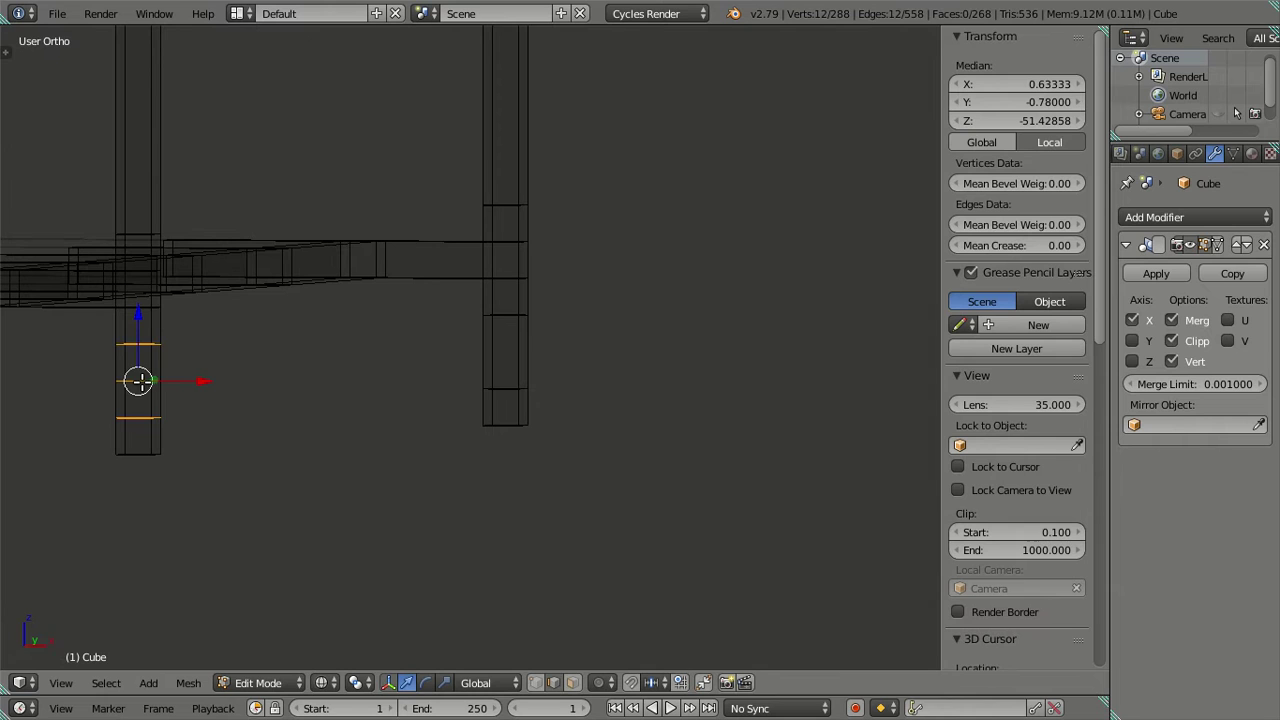
pyautogui.hotkey('ctrl', 'z')
pyautogui.hotkey('ctrl', 'shift', 'z')
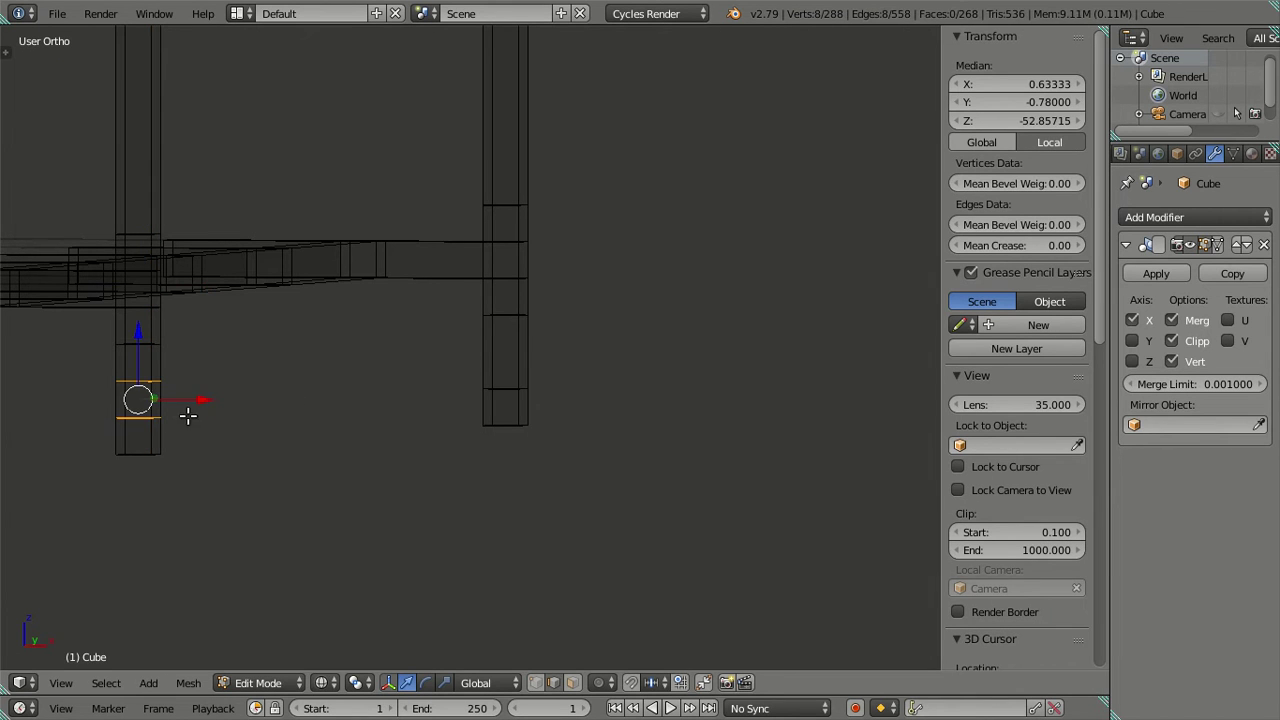
pyautogui.press('x')
pyautogui.click(271, 409)
pyautogui.moveTo(274, 406)
pyautogui.mouseDown(button='middle')
pyautogui.moveTo(423, 383)
pyautogui.moveTo(477, 413)
pyautogui.mouseUp(button='middle')
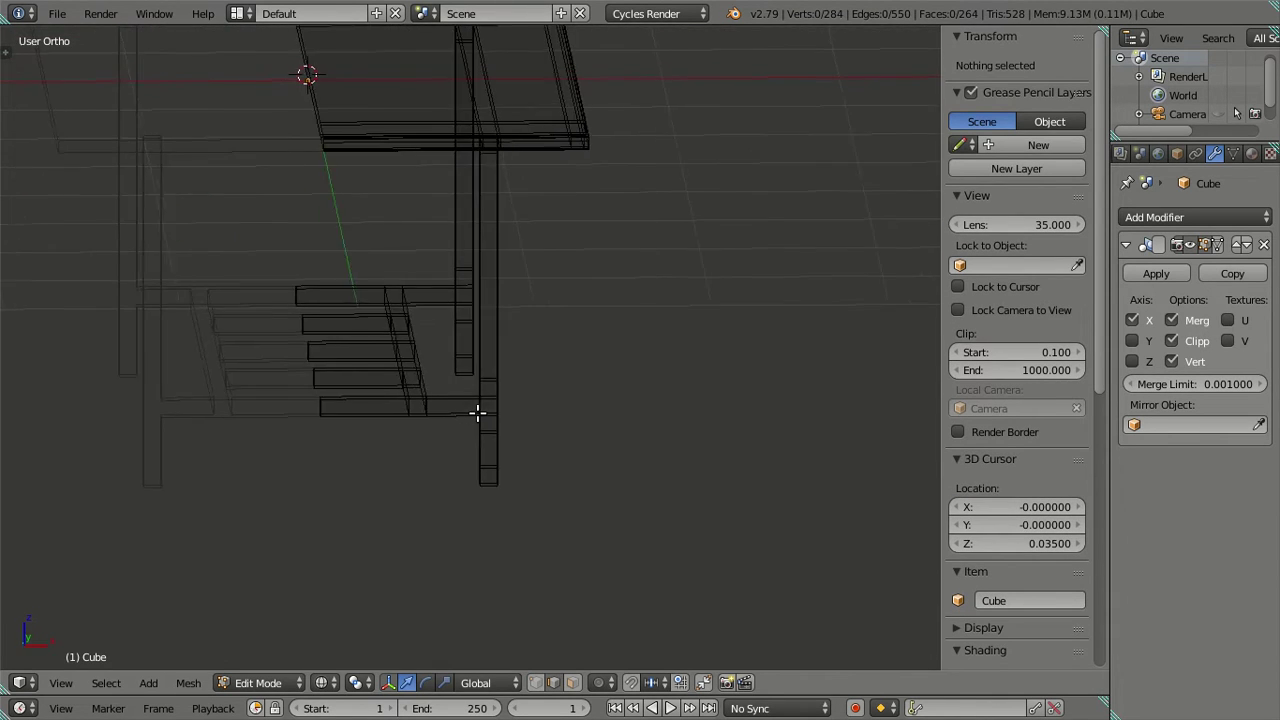
# From the front view, add two evenly spaced loop cuts across the shelf bar.
pyautogui.press('KP_1')
pyautogui.scroll(3, 470, 408)
pyautogui.scroll(1, 450, 390)
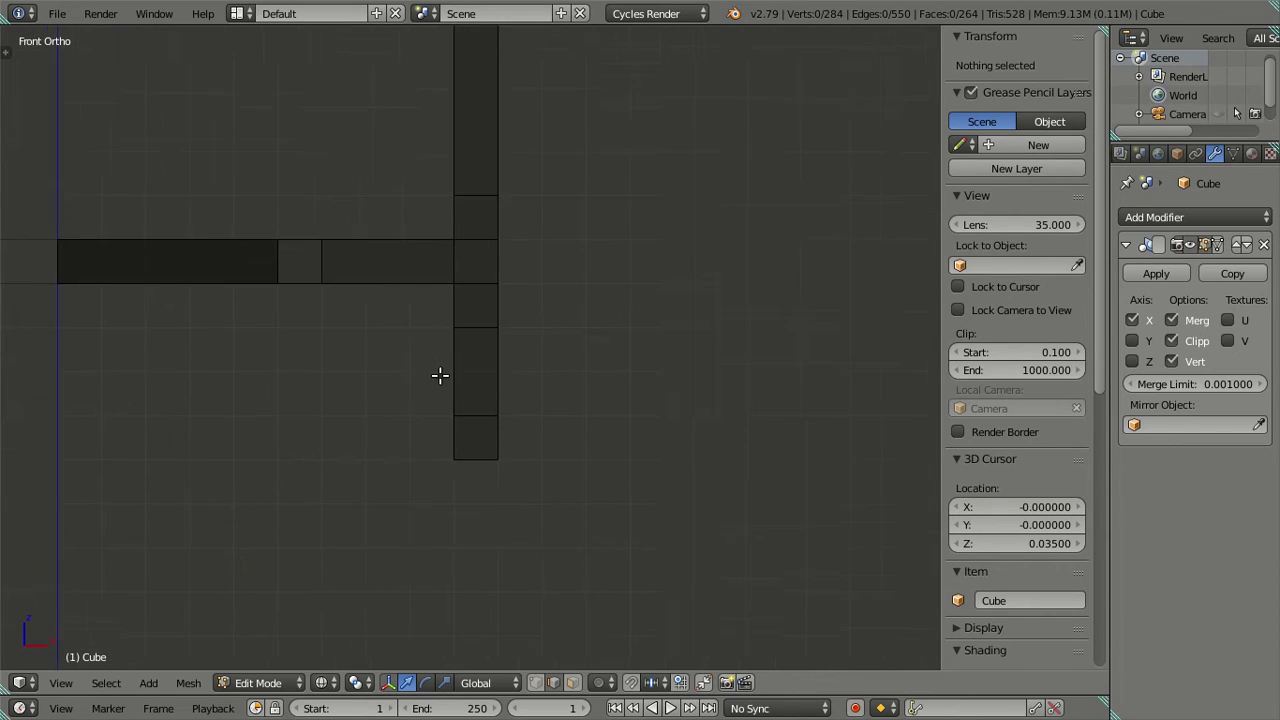
pyautogui.scroll(2, 456, 361)
pyautogui.hotkey('ctrl', 'r')
pyautogui.scroll(1, 454, 306)
pyautogui.click(454, 306)
pyautogui.rightClick(454, 306)
pyautogui.moveTo(454, 306); pyautogui.dragTo(454, 343, button='middle')
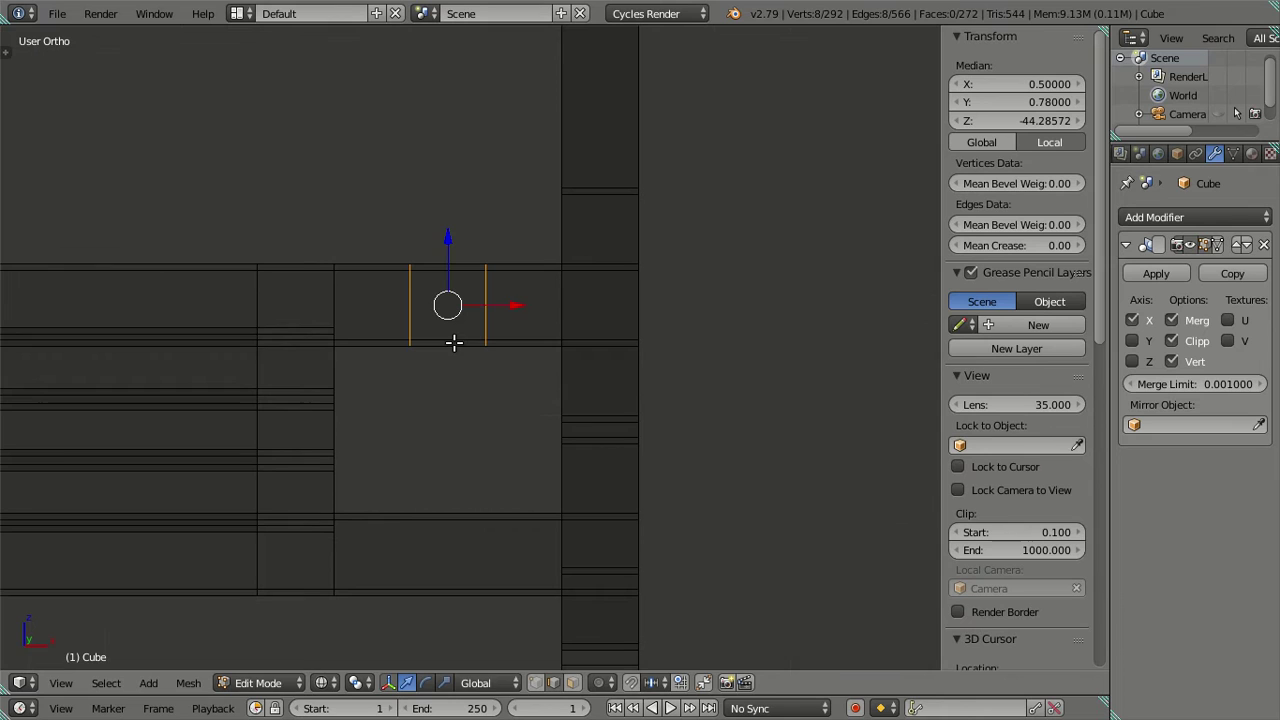
# Add a two-cut loop on the lower bar, leaving the loops unslid.
pyautogui.hotkey('ctrl', 'r')
pyautogui.click(445, 527)
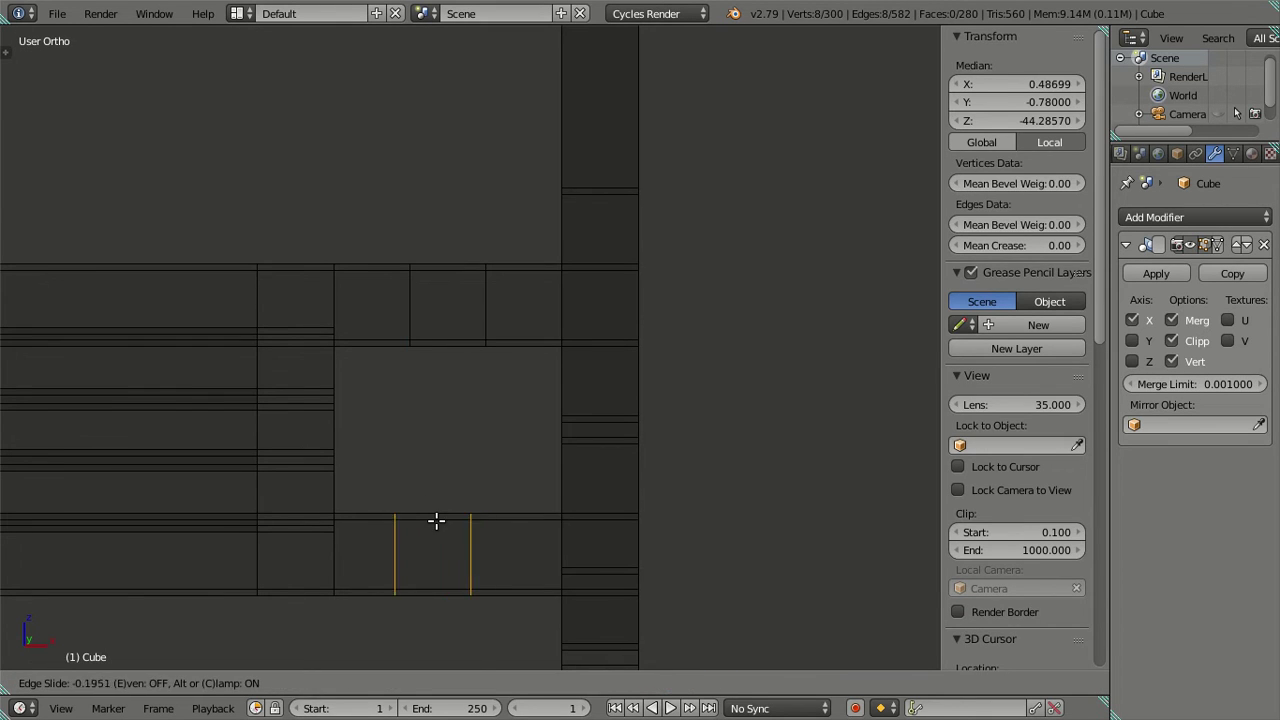
pyautogui.rightClick(436, 520)
pyautogui.press('a')
# Add four evenly spaced loop cuts across the shelf bar.
pyautogui.press('KP_1')
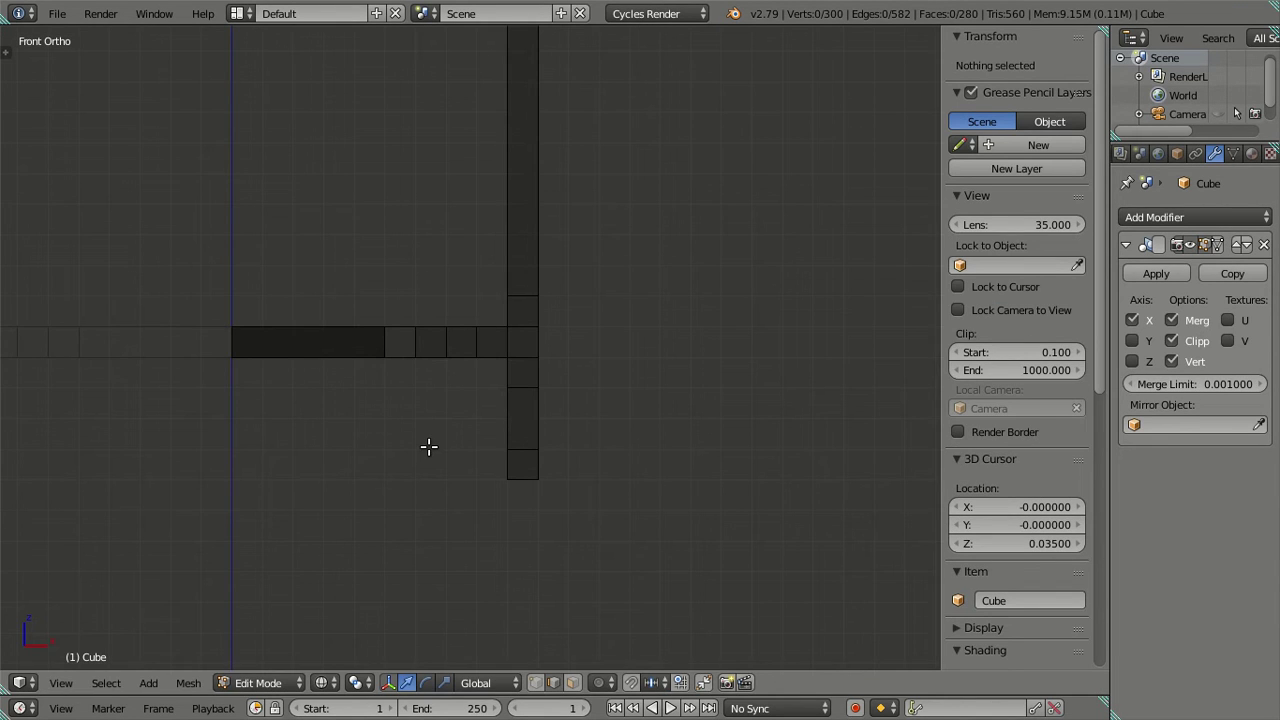
pyautogui.scroll(2, 430, 371)
pyautogui.scroll(2, 654, 369)
pyautogui.scroll(1, 627, 354)
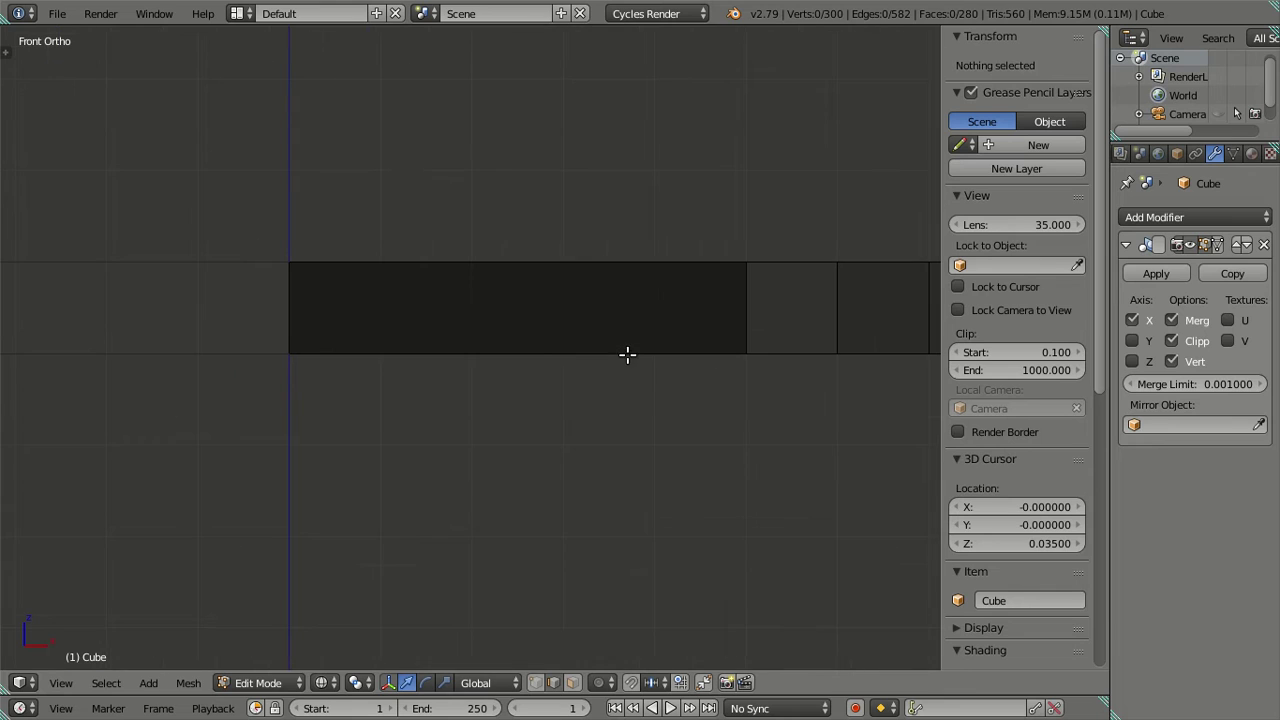
pyautogui.keyDown('shift'); pyautogui.moveTo(572, 310); pyautogui.dragTo(475, 325, button='middle'); pyautogui.keyUp('shift')
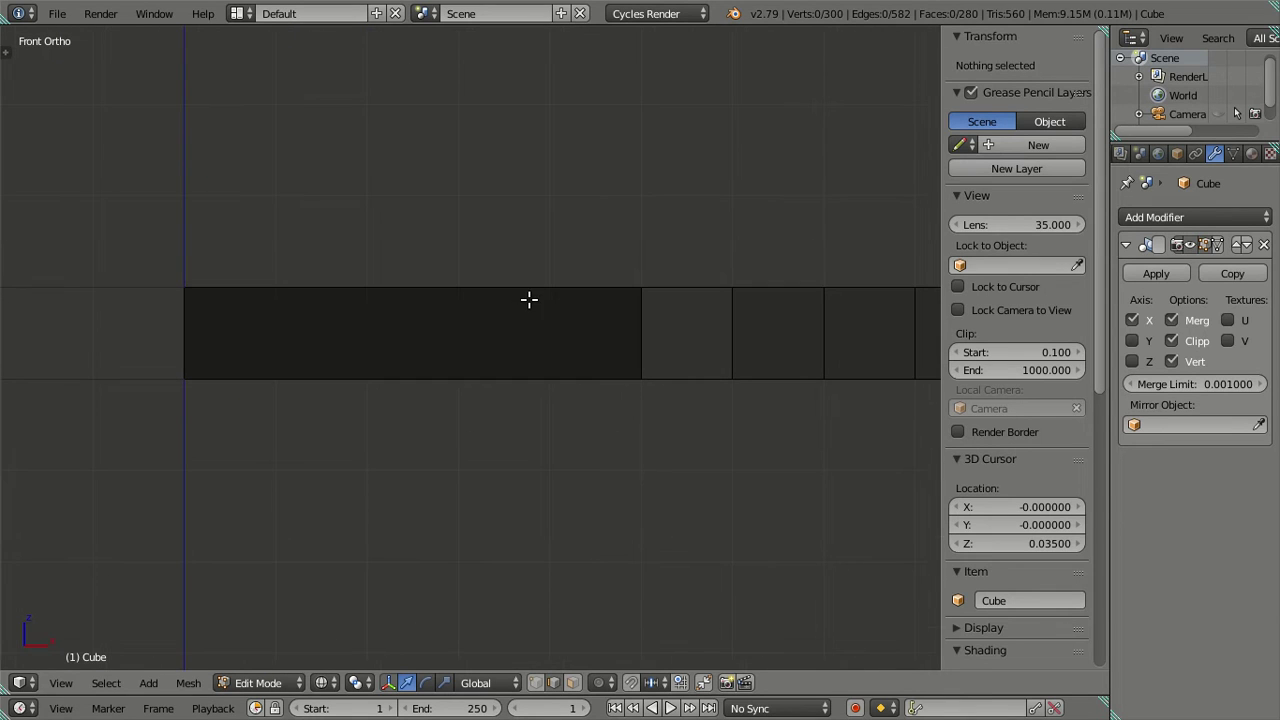
pyautogui.hotkey('ctrl', 'r')
pyautogui.scroll(1, 455, 277)
pyautogui.scroll(1, 455, 277)
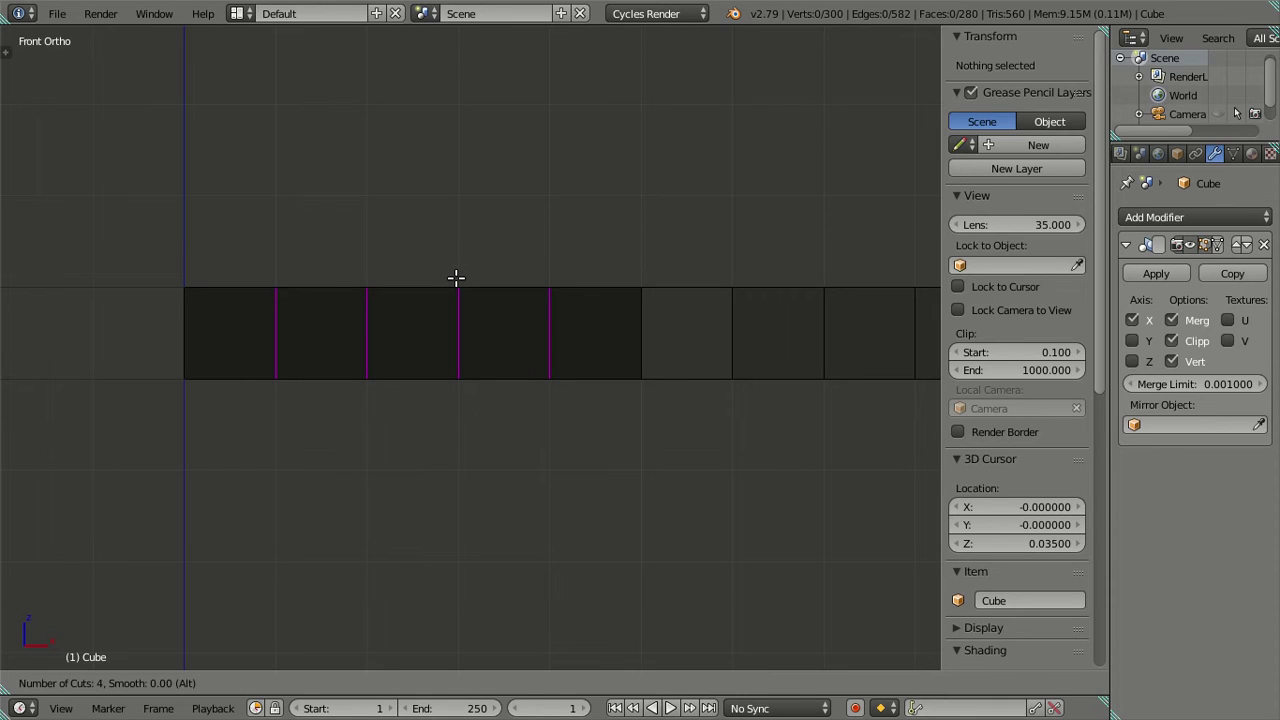
pyautogui.click(455, 277)
pyautogui.rightClick(455, 277)
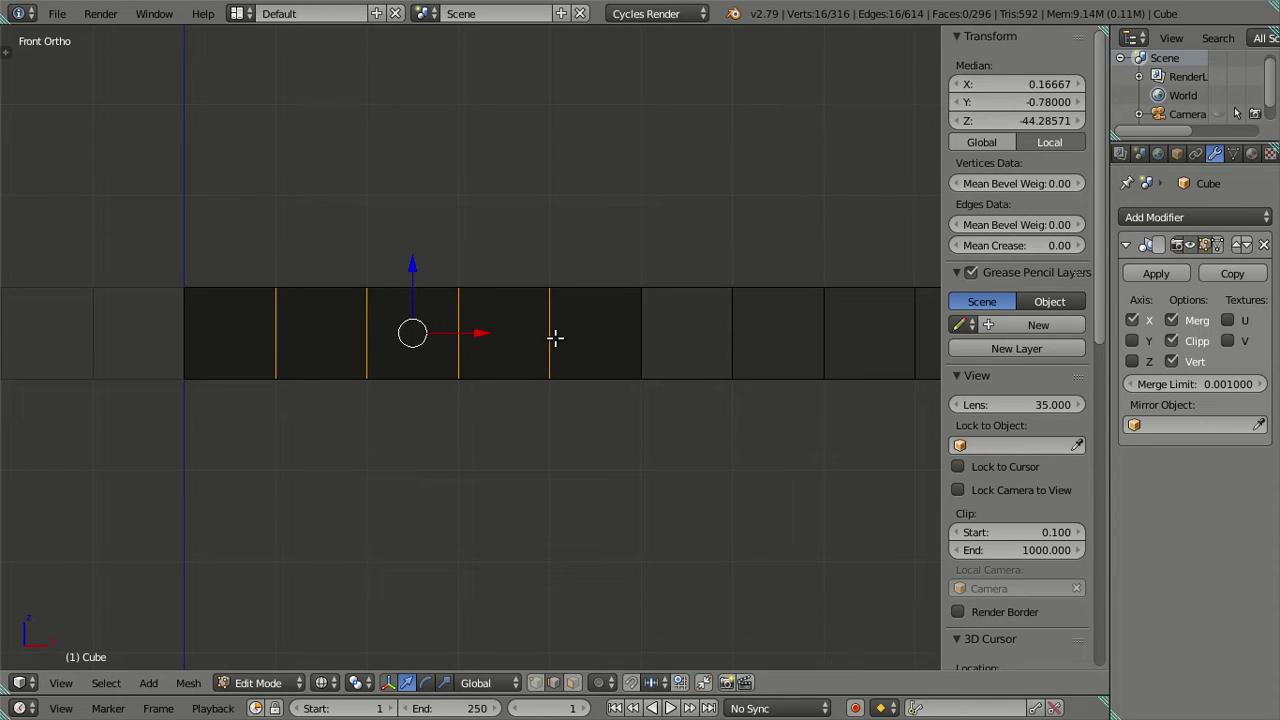
# Dissolve the surplus bar loops and return to solid shading.
pyautogui.press('x')
pyautogui.click(568, 347)
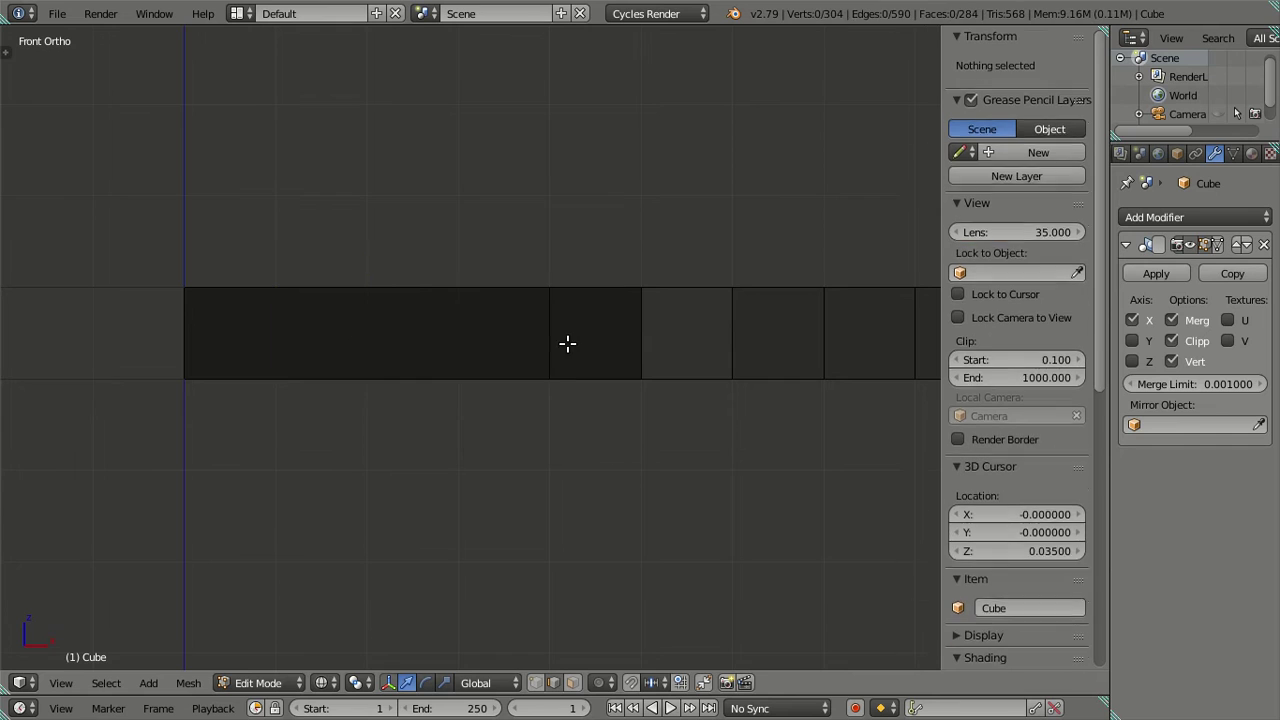
pyautogui.scroll(-5, 532, 347)
pyautogui.moveTo(532, 347)
pyautogui.mouseDown(button='middle')
pyautogui.moveTo(534, 443)
pyautogui.moveTo(517, 400)
pyautogui.moveTo(468, 373)
pyautogui.mouseUp(button='middle')
pyautogui.press('z')
pyautogui.hotkey('ctrl', 'r')
# Add evenly spaced loop cuts across the shelf slats and upper plank.
pyautogui.click(466, 385)
pyautogui.rightClick(466, 385)
pyautogui.hotkey('ctrl', 'r')
pyautogui.click(456, 346)
pyautogui.hotkey('ctrl', 'r')
pyautogui.click(444, 304)
pyautogui.rightClick(444, 304)
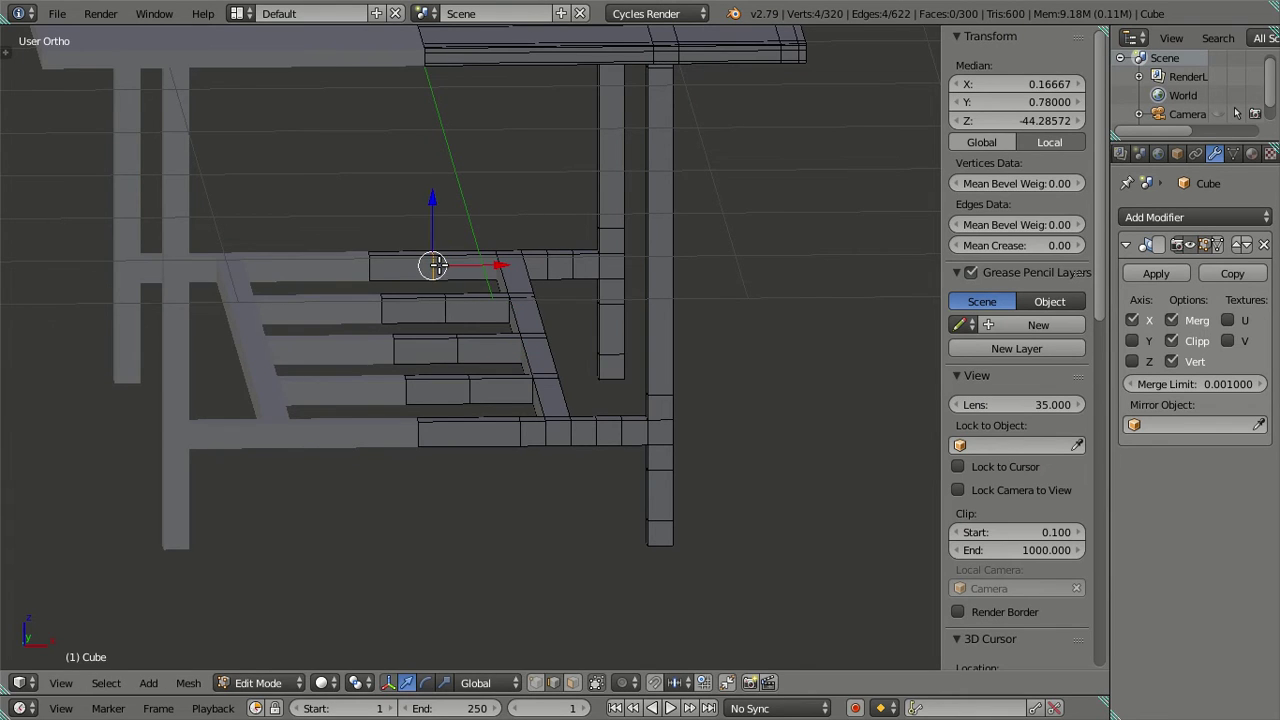
pyautogui.scroll(2, 514, 443)
# Select the new loops on the lower, middle and top planks to inspect them, then deselect all.
pyautogui.rightClick(540, 471)
pyautogui.click(995, 79)
pyautogui.click(882, 214)
pyautogui.press('a')
pyautogui.keyDown('alt'); pyautogui.rightClick(466, 403); pyautogui.keyUp('alt')
pyautogui.keyDown('alt'); pyautogui.keyDown('shift'); pyautogui.rightClick(455, 355); pyautogui.keyUp('shift'); pyautogui.keyUp('alt')
pyautogui.keyDown('alt'); pyautogui.keyDown('shift'); pyautogui.rightClick(415, 242); pyautogui.keyUp('shift'); pyautogui.keyUp('alt')
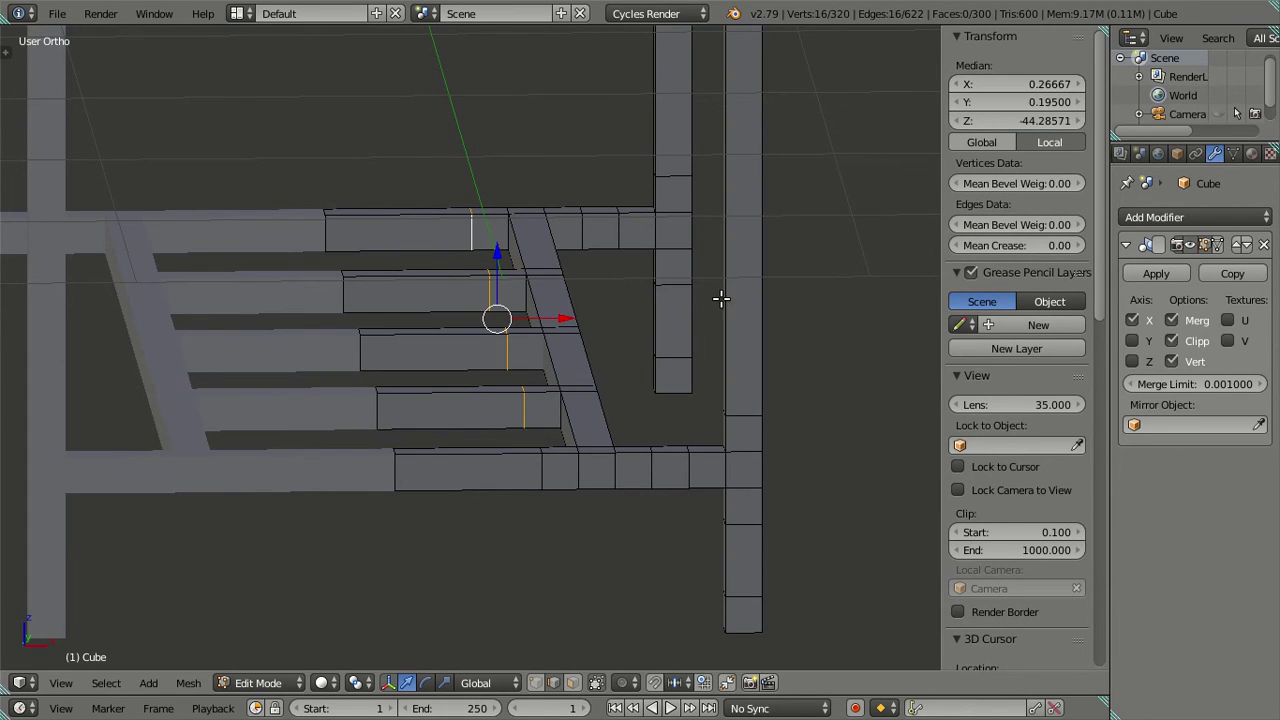
pyautogui.press('a')
# In the Right view, preview an eight-cut loop along the shelf rail.
pyautogui.scroll(-3, 629, 371)
pyautogui.scroll(-2, 594, 354)
pyautogui.scroll(3, 411, 404)
pyautogui.moveTo(411, 404)
pyautogui.mouseDown(button='middle')
pyautogui.moveTo(400, 414)
pyautogui.moveTo(486, 420)
pyautogui.moveTo(526, 400)
pyautogui.moveTo(546, 373)
pyautogui.moveTo(537, 331)
pyautogui.moveTo(563, 331)
pyautogui.moveTo(508, 309)
pyautogui.moveTo(479, 318)
pyautogui.moveTo(534, 397)
pyautogui.moveTo(434, 506)
pyautogui.moveTo(680, 374)
pyautogui.moveTo(634, 417)
pyautogui.moveTo(626, 457)
pyautogui.moveTo(591, 277)
pyautogui.moveTo(594, 300)
pyautogui.mouseUp(button='middle')
pyautogui.press('KP_3')
pyautogui.scroll(5, 620, 335)
pyautogui.keyDown('shift'); pyautogui.moveTo(649, 347); pyautogui.dragTo(223, 314, button='middle'); pyautogui.keyUp('shift')
pyautogui.scroll(2, 482, 389)
pyautogui.hotkey('ctrl', 'r')
pyautogui.scroll(1, 549, 347)
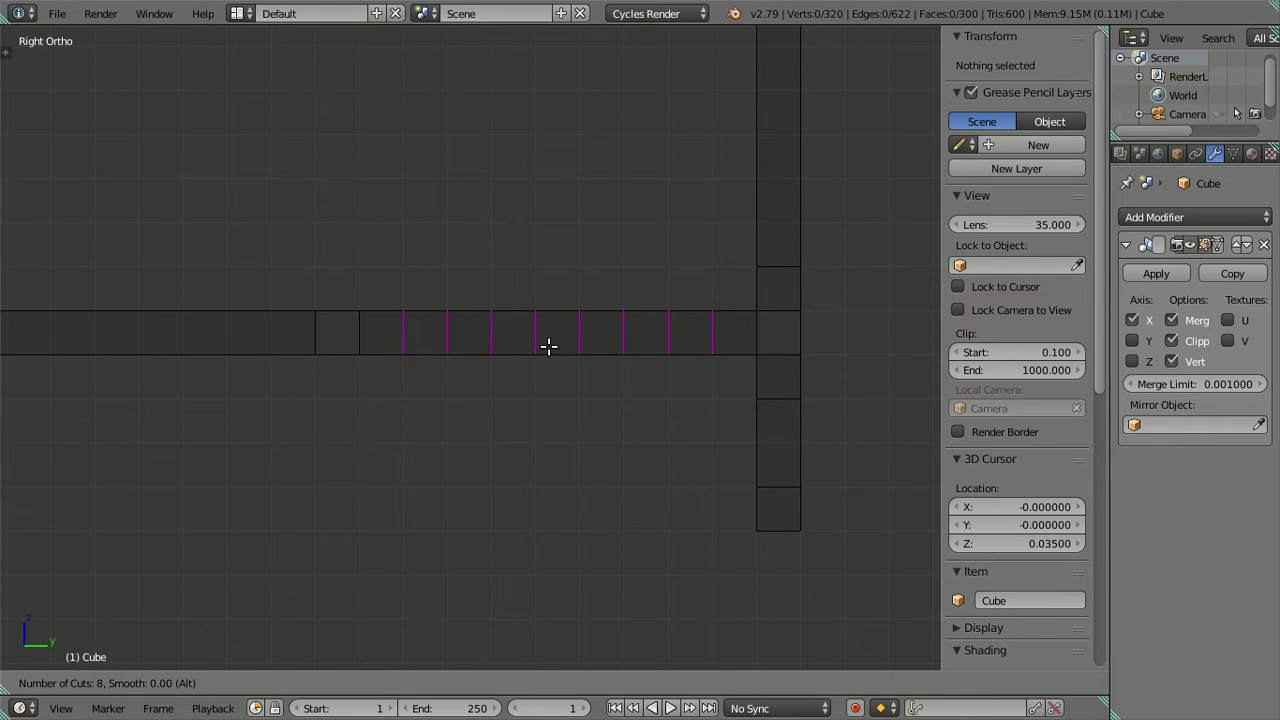
# Commit the eight rail loop cuts, then dissolve them.
pyautogui.click(549, 347)
pyautogui.press('x')
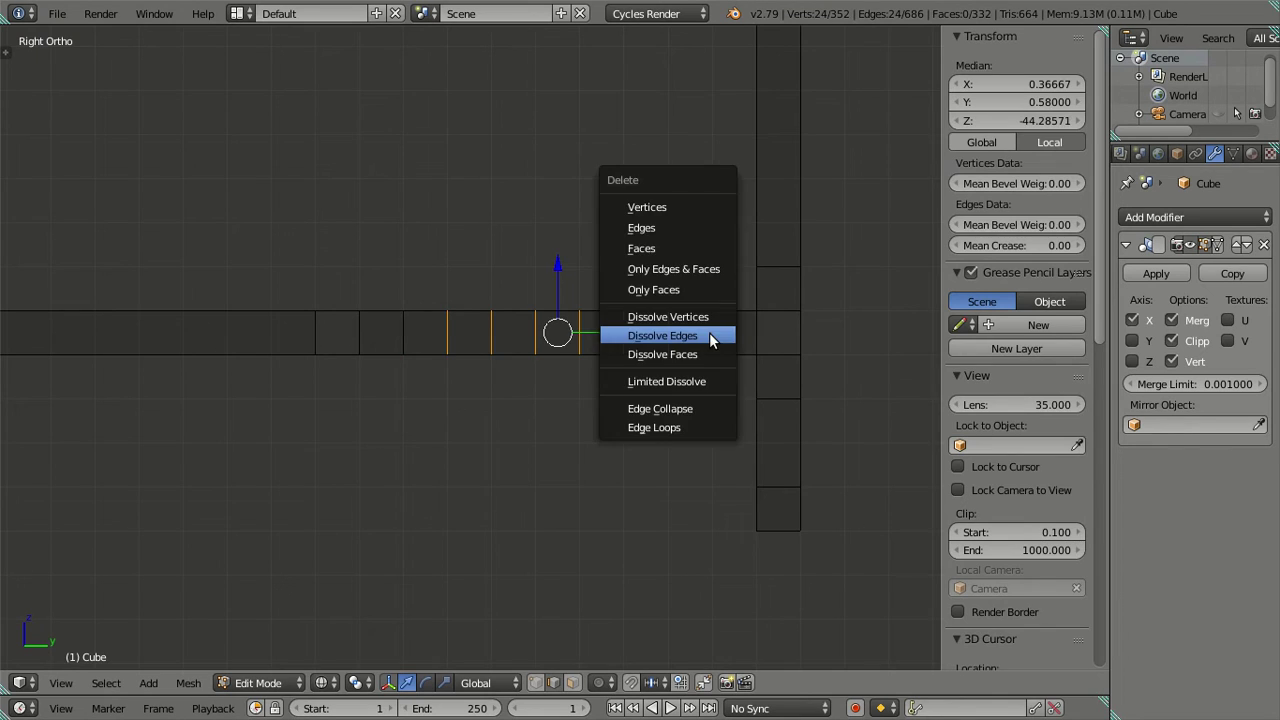
pyautogui.click(713, 340)
pyautogui.scroll(-5, 411, 420)
pyautogui.moveTo(411, 420)
pyautogui.keyDown('shift'); pyautogui.mouseDown(button='middle')
pyautogui.moveTo(543, 386)
pyautogui.moveTo(676, 390)
pyautogui.mouseUp(button='middle'); pyautogui.keyUp('shift')
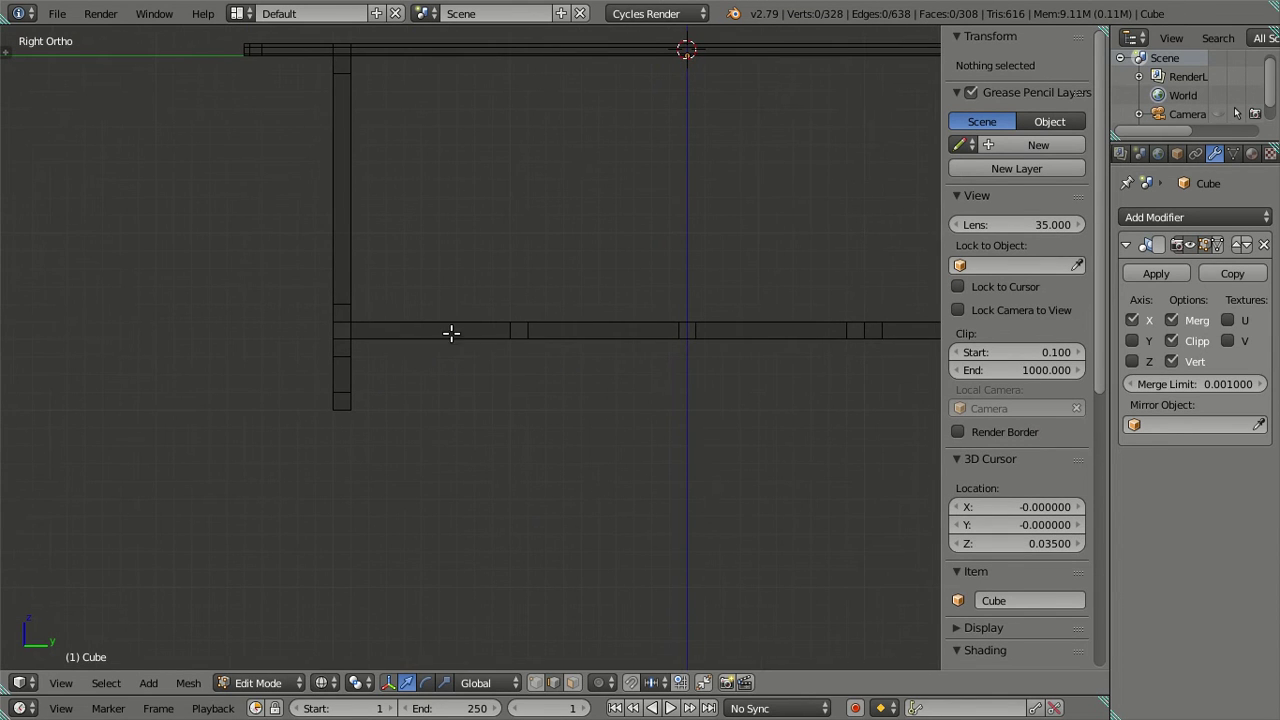
# Cut eight even loops on the beam, keep the rightmost, and dissolve the others.
pyautogui.hotkey('ctrl', 'r')
pyautogui.click(421, 332)
pyautogui.rightClick(425, 332)
pyautogui.scroll(5, 428, 360)
pyautogui.scroll(3, 500, 330)
pyautogui.keyDown('alt'); pyautogui.keyDown('shift'); pyautogui.rightClick(556, 285); pyautogui.keyUp('shift'); pyautogui.keyUp('alt')
pyautogui.keyDown('shift'); pyautogui.moveTo(309, 363); pyautogui.dragTo(600, 385, button='middle'); pyautogui.keyUp('shift')
pyautogui.press('x')
pyautogui.click(560, 330)
pyautogui.scroll(-7, 511, 346)
pyautogui.keyDown('shift'); pyautogui.moveTo(789, 406); pyautogui.dragTo(587, 373, button='middle'); pyautogui.keyUp('shift')
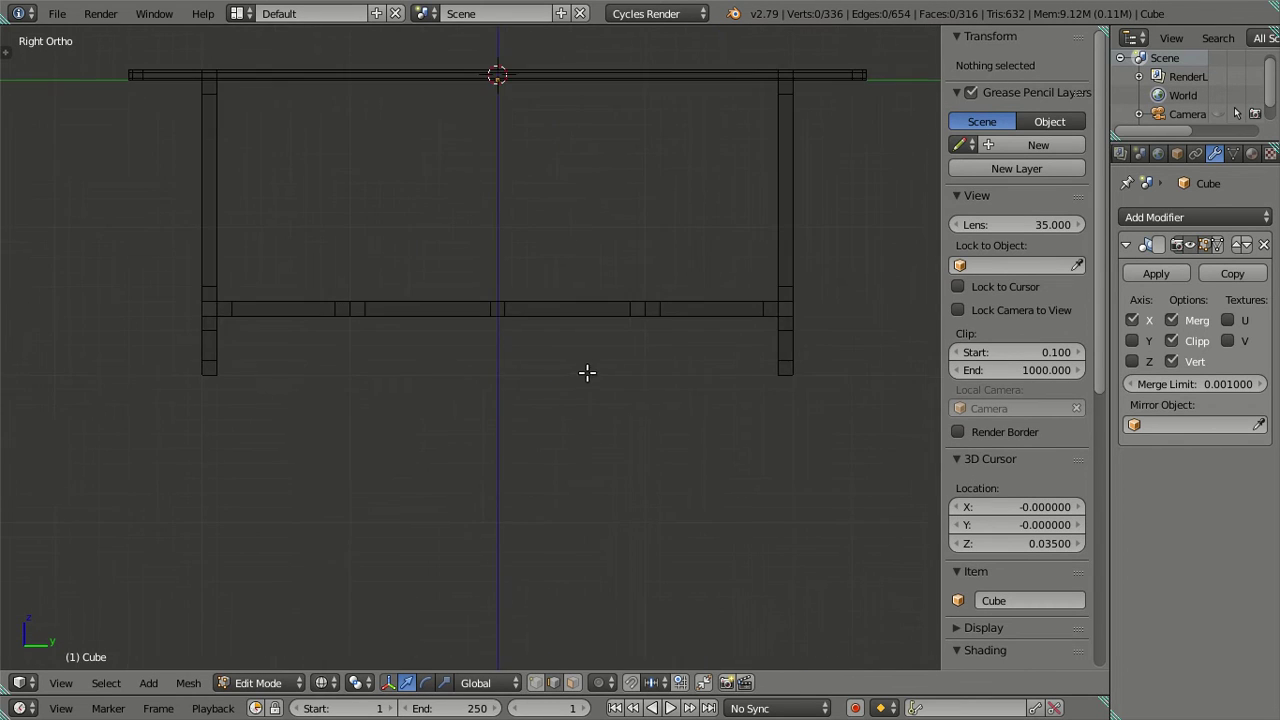
# Add sixteen loop cuts along the beam.
pyautogui.scroll(4, 587, 373)
pyautogui.scroll(4, 714, 337)
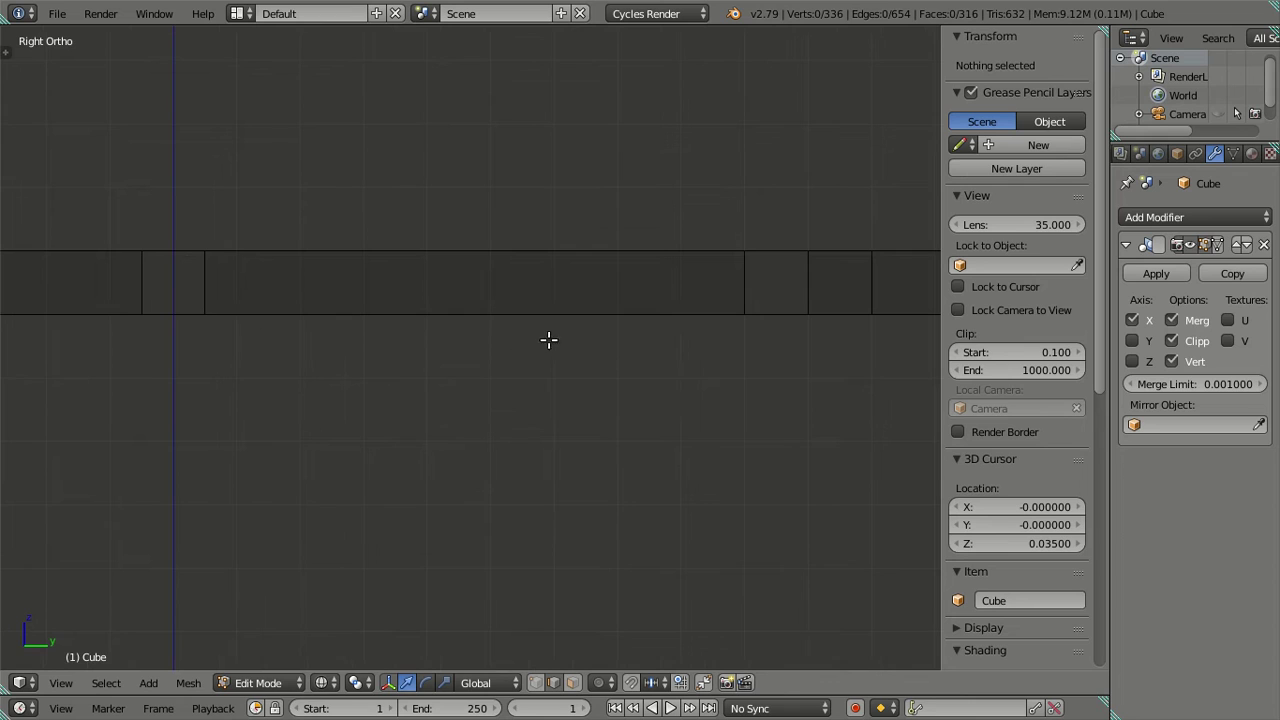
pyautogui.scroll(1, 570, 350)
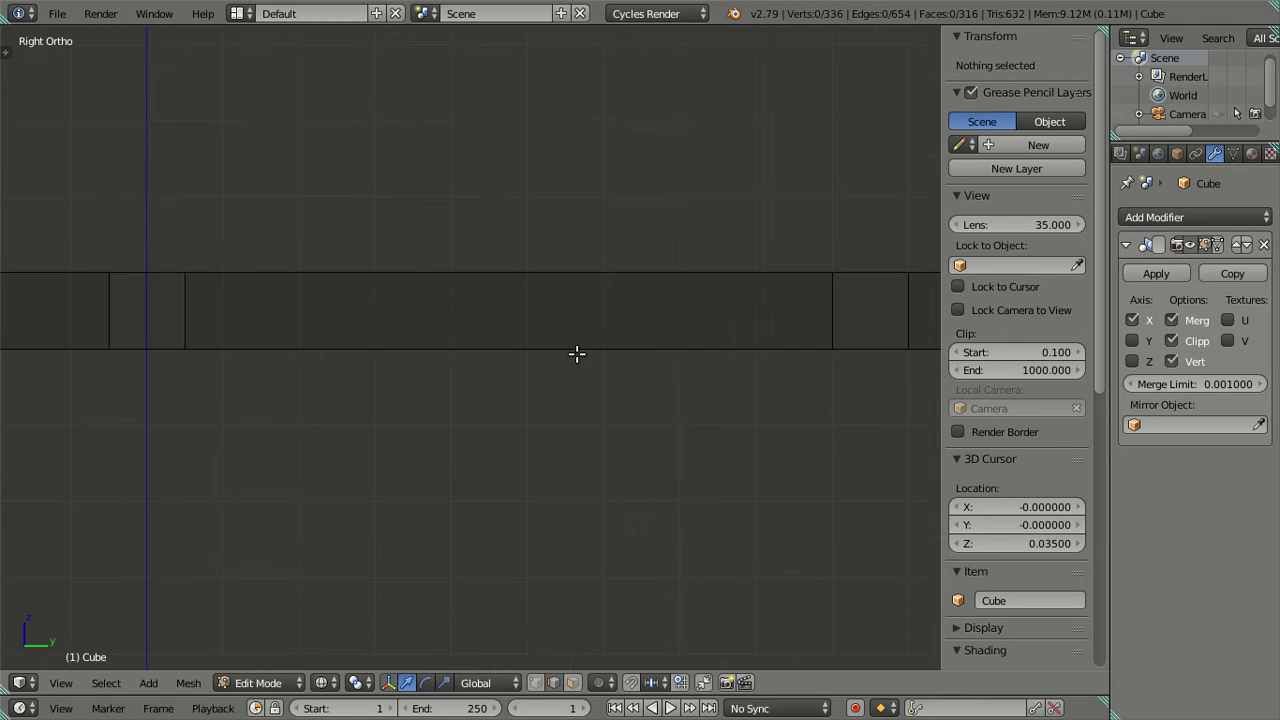
pyautogui.hotkey('ctrl', 'r')
pyautogui.scroll(4, 575, 350)
pyautogui.scroll(6, 572, 348)
pyautogui.scroll(1, 570, 346)
pyautogui.scroll(6, 570, 346)
pyautogui.scroll(-1, 570, 346)
pyautogui.scroll(-1, 570, 346)
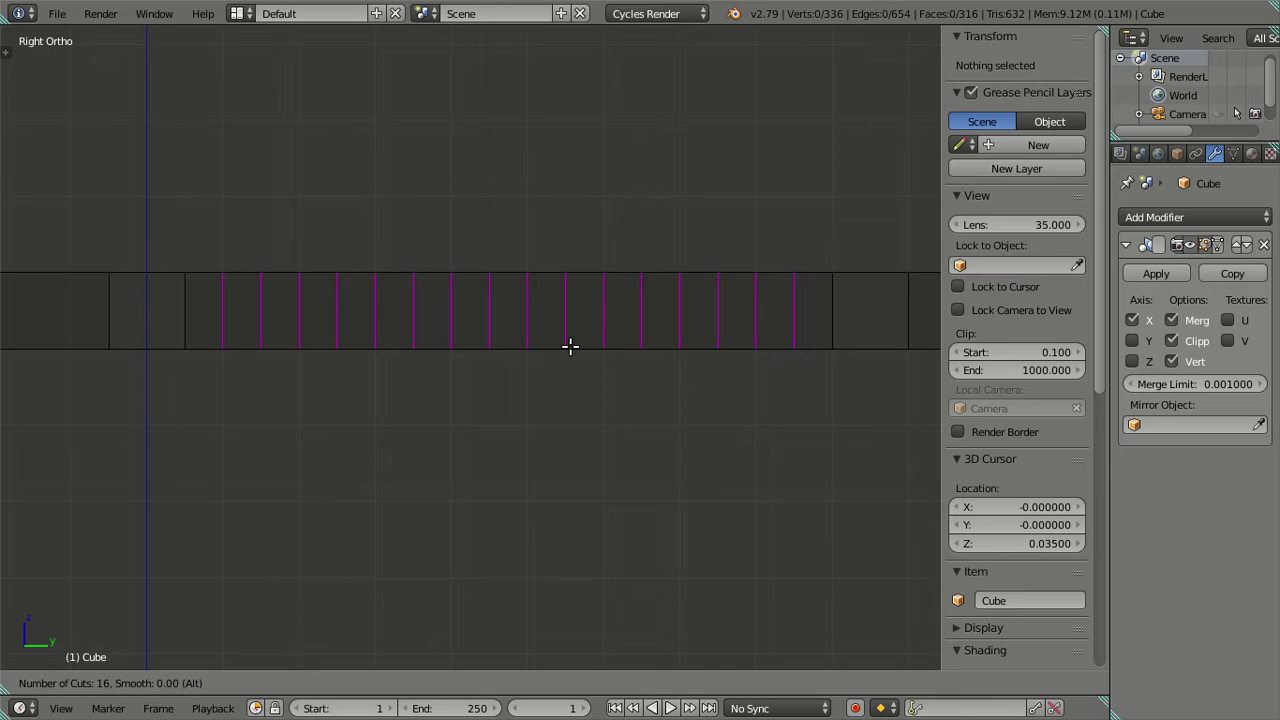
pyautogui.click(570, 346)
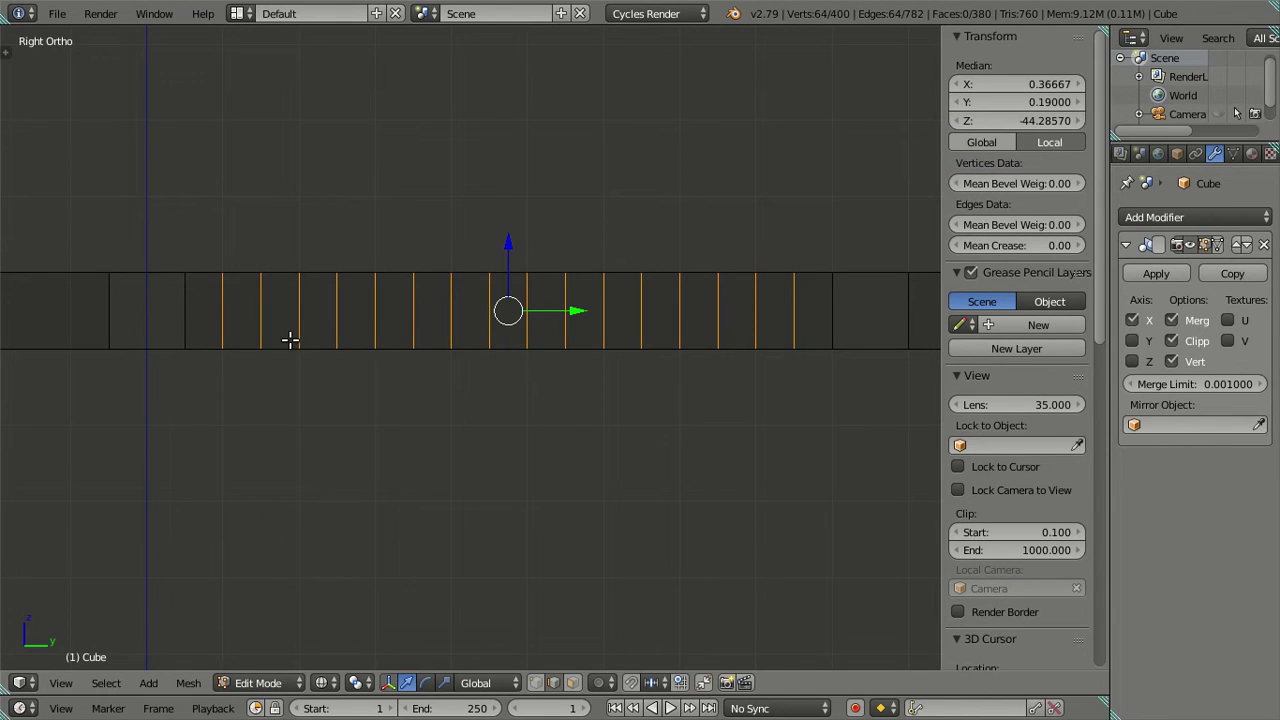
# Keep two of the beam loops and dissolve the remaining ones.
pyautogui.keyDown('shift'); pyautogui.rightClick(261, 318); pyautogui.keyUp('shift')
pyautogui.keyDown('shift'); pyautogui.rightClick(766, 317); pyautogui.keyUp('shift')
pyautogui.press('x')
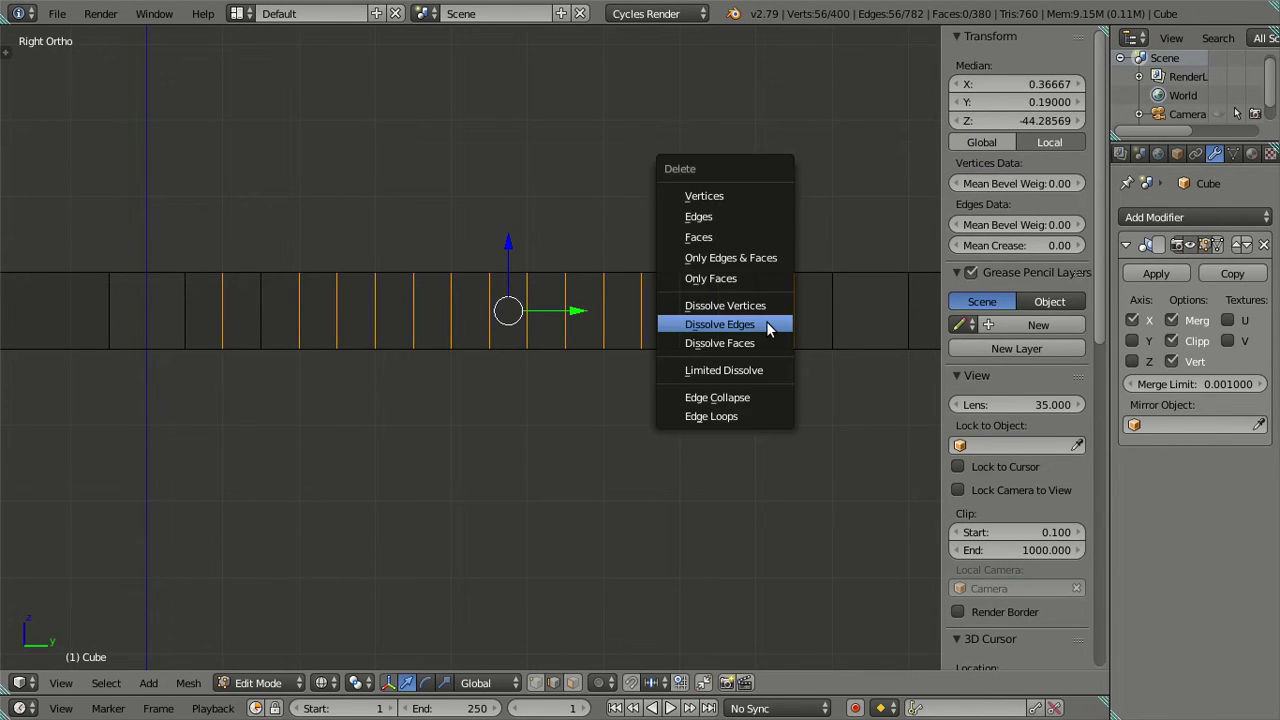
pyautogui.click(771, 328)
pyautogui.scroll(-2, 437, 390)
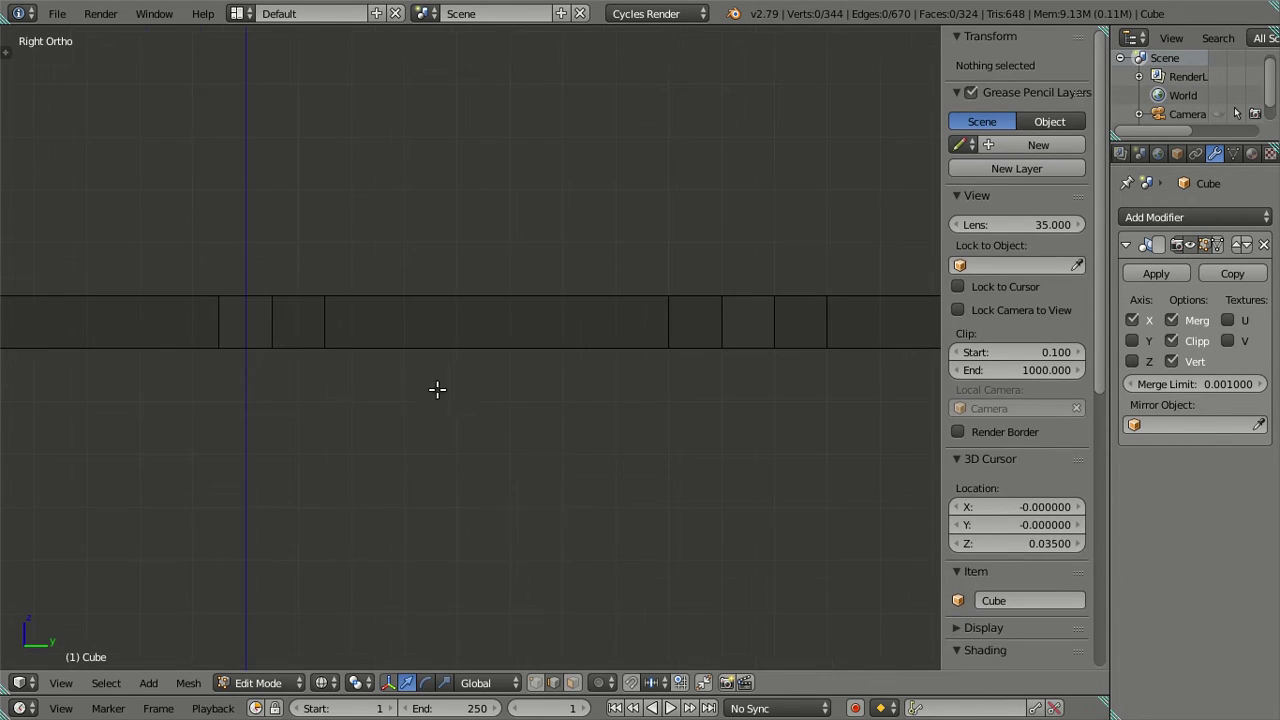
pyautogui.moveTo(437, 390)
pyautogui.keyDown('shift'); pyautogui.mouseDown(button='middle')
pyautogui.moveTo(594, 423)
pyautogui.moveTo(752, 417)
pyautogui.mouseUp(button='middle'); pyautogui.keyUp('shift')
# Add sixteen evenly spaced loop cuts along the rail.
pyautogui.hotkey('ctrl', 'r')
pyautogui.press('Escape')
pyautogui.scroll(1, 566, 378)
pyautogui.keyDown('shift'); pyautogui.moveTo(574, 380); pyautogui.dragTo(471, 338, button='middle'); pyautogui.keyUp('shift')
pyautogui.hotkey('ctrl', 'r')
pyautogui.scroll(2, 511, 352)
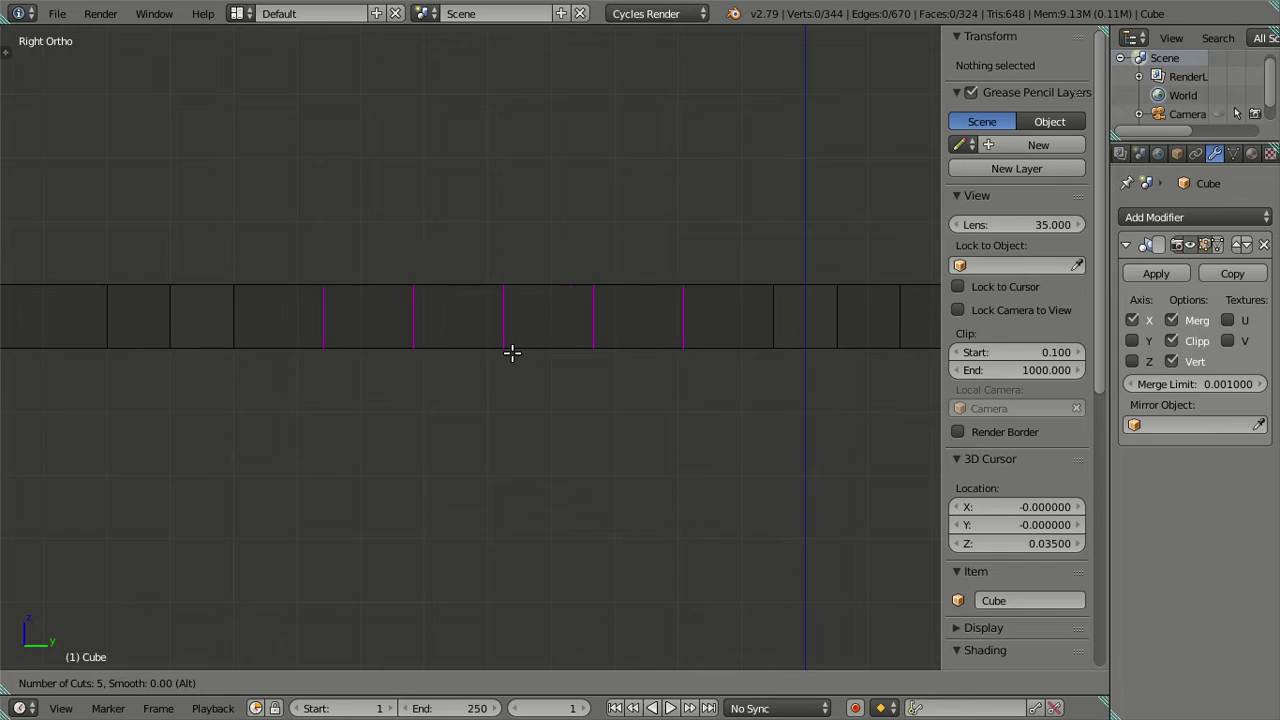
pyautogui.scroll(2, 511, 352)
pyautogui.scroll(1, 511, 352)
pyautogui.scroll(2, 511, 352)
pyautogui.scroll(1, 511, 352)
pyautogui.scroll(1, 511, 352)
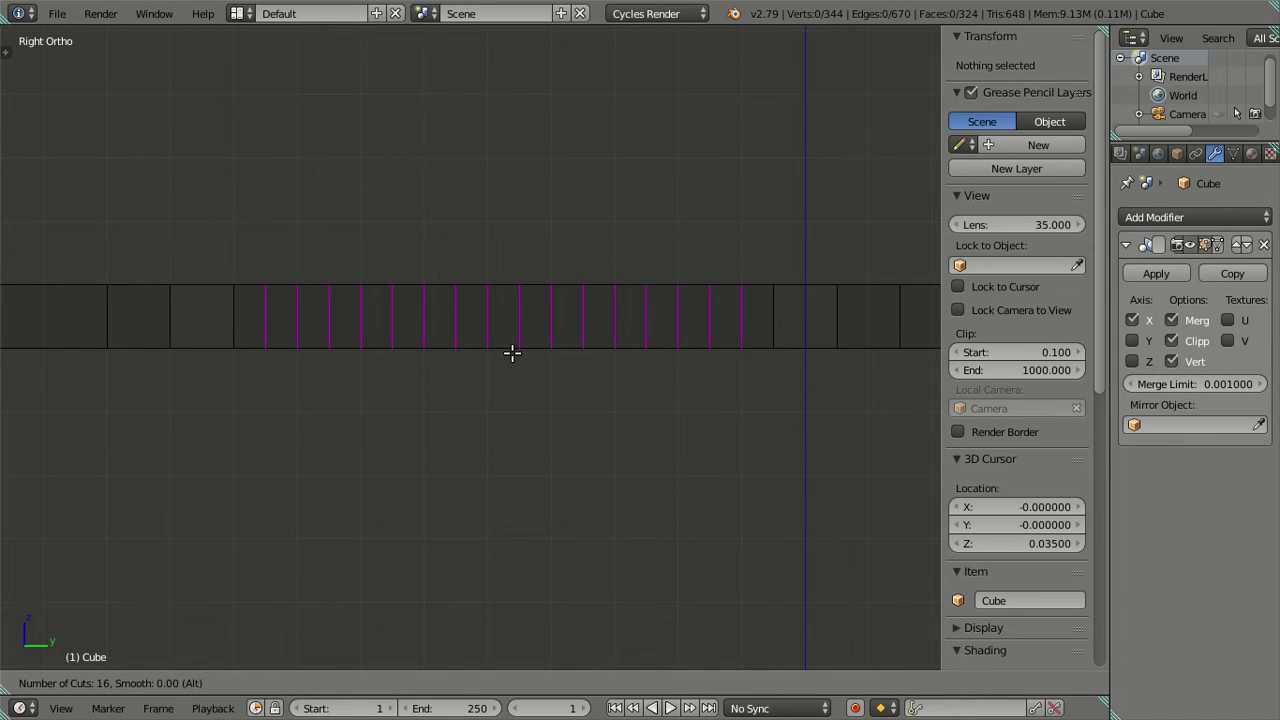
pyautogui.click(511, 352)
pyautogui.rightClick(496, 356)
# Dissolve the sixteen rail loops and orbit to an angled view of the table.
pyautogui.press('x')
pyautogui.click(729, 347)
pyautogui.scroll(-5, 669, 400)
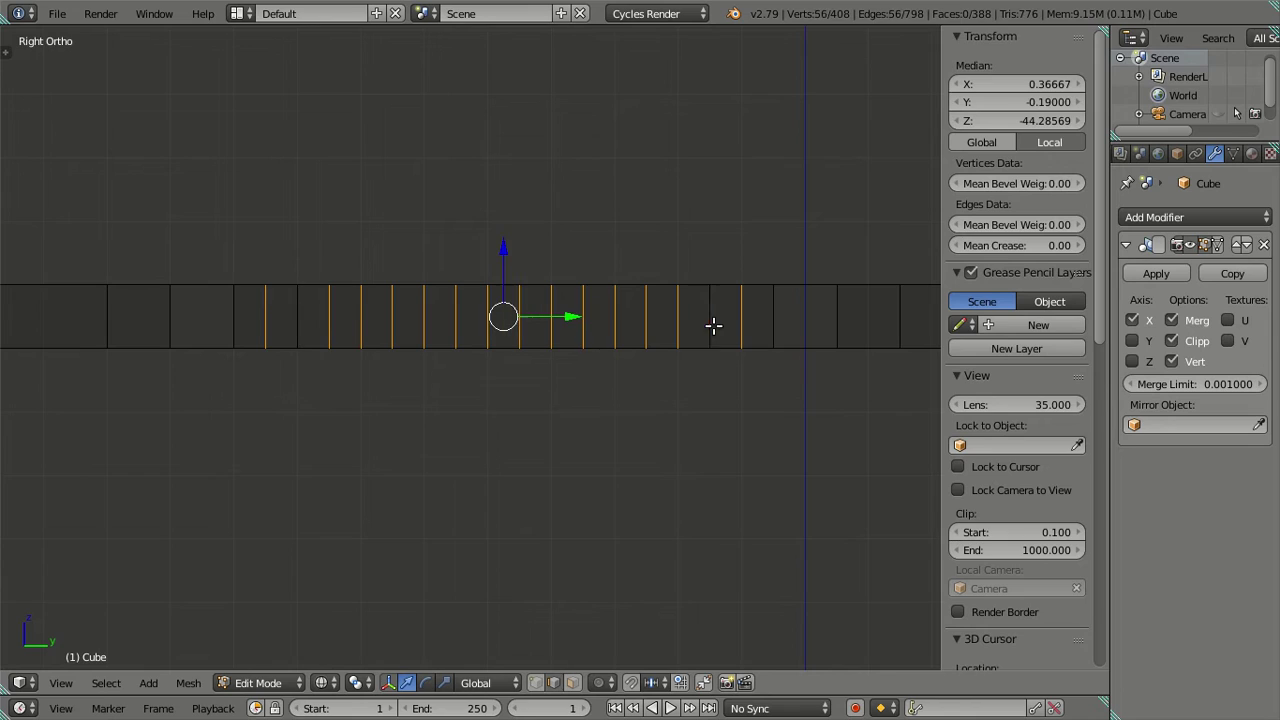
pyautogui.scroll(-4, 669, 400)
pyautogui.moveTo(532, 394)
pyautogui.mouseDown(button='middle')
pyautogui.moveTo(551, 443)
pyautogui.moveTo(586, 460)
pyautogui.moveTo(646, 410)
pyautogui.moveTo(726, 289)
pyautogui.moveTo(729, 249)
pyautogui.moveTo(985, 385)
pyautogui.mouseUp(button='middle')
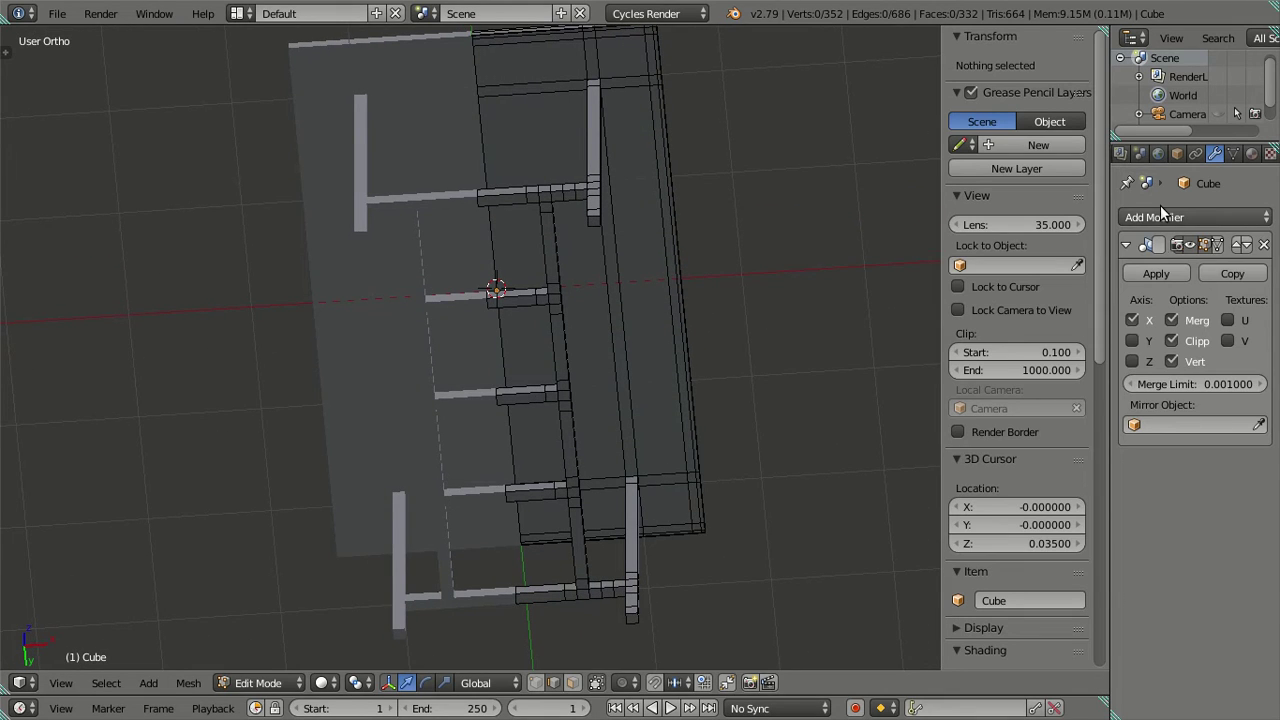
# Add a Subdivision Surface modifier to the table and return to Object Mode.
pyautogui.click(1160, 216)
pyautogui.click(890, 508)
pyautogui.moveTo(700, 409)
pyautogui.mouseDown(button='middle')
pyautogui.moveTo(664, 478)
pyautogui.moveTo(531, 323)
pyautogui.moveTo(594, 443)
pyautogui.moveTo(623, 466)
pyautogui.moveTo(567, 408)
pyautogui.mouseUp(button='middle')
pyautogui.press('Tab')
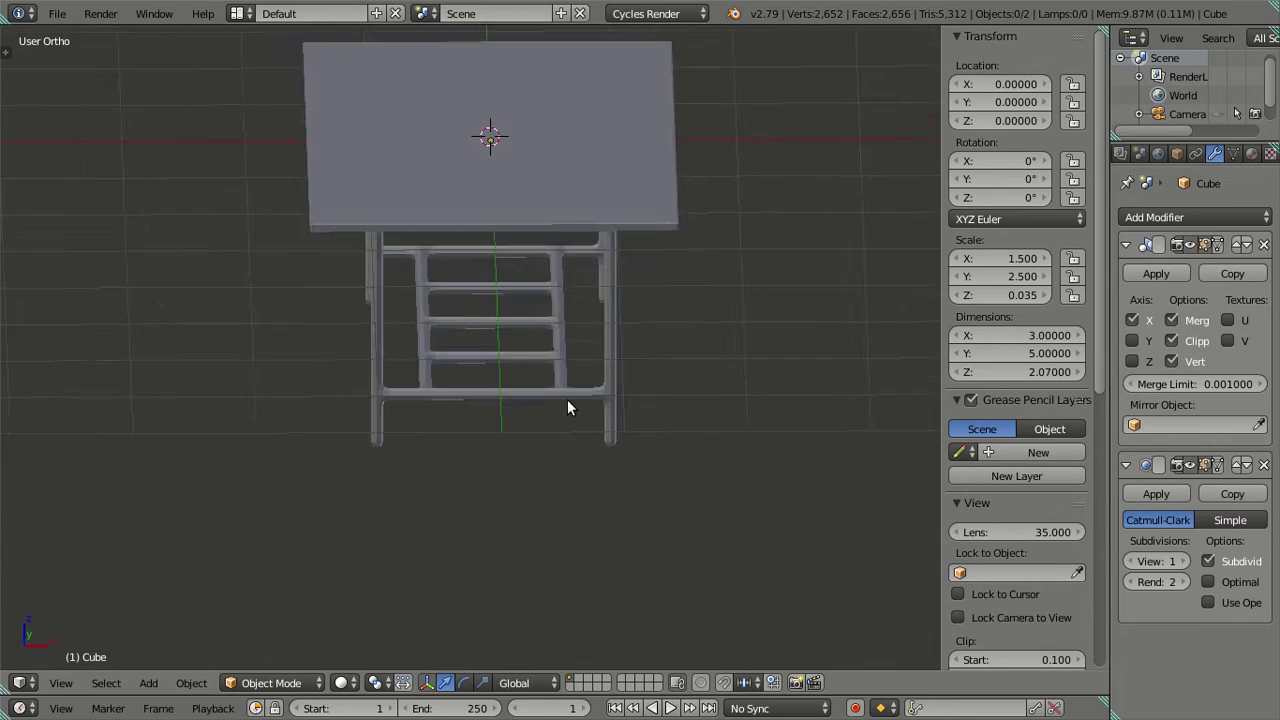
pyautogui.scroll(3, 723, 213)
pyautogui.scroll(2, 723, 213)
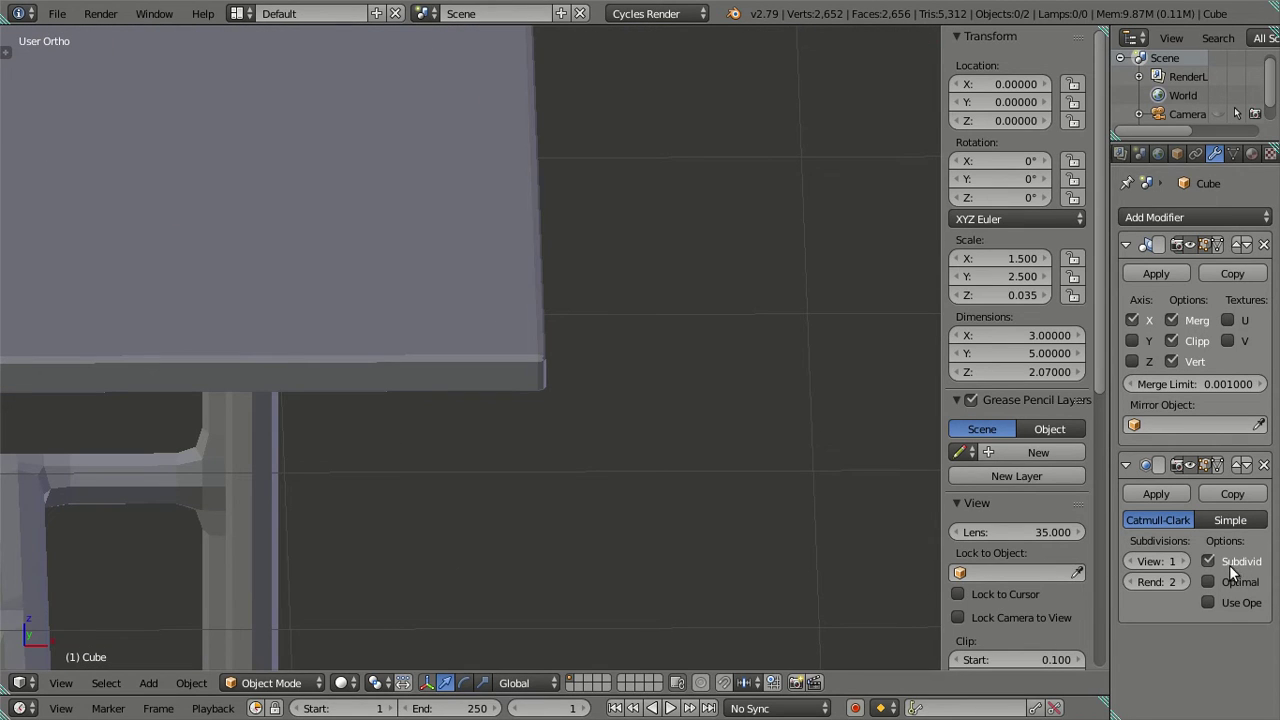
# Set the viewport subdivision level to 2 and inspect the smoothed tabletop edge and legs.
pyautogui.click(1180, 561)
pyautogui.scroll(3, 808, 500)
pyautogui.scroll(-3, 784, 474)
pyautogui.press('KP_1')
pyautogui.keyDown('shift'); pyautogui.moveTo(543, 202); pyautogui.dragTo(475, 325, button='middle'); pyautogui.keyUp('shift')
pyautogui.scroll(5, 475, 325)
pyautogui.keyDown('shift'); pyautogui.moveTo(561, 234); pyautogui.dragTo(531, 420, button='middle'); pyautogui.keyUp('shift')
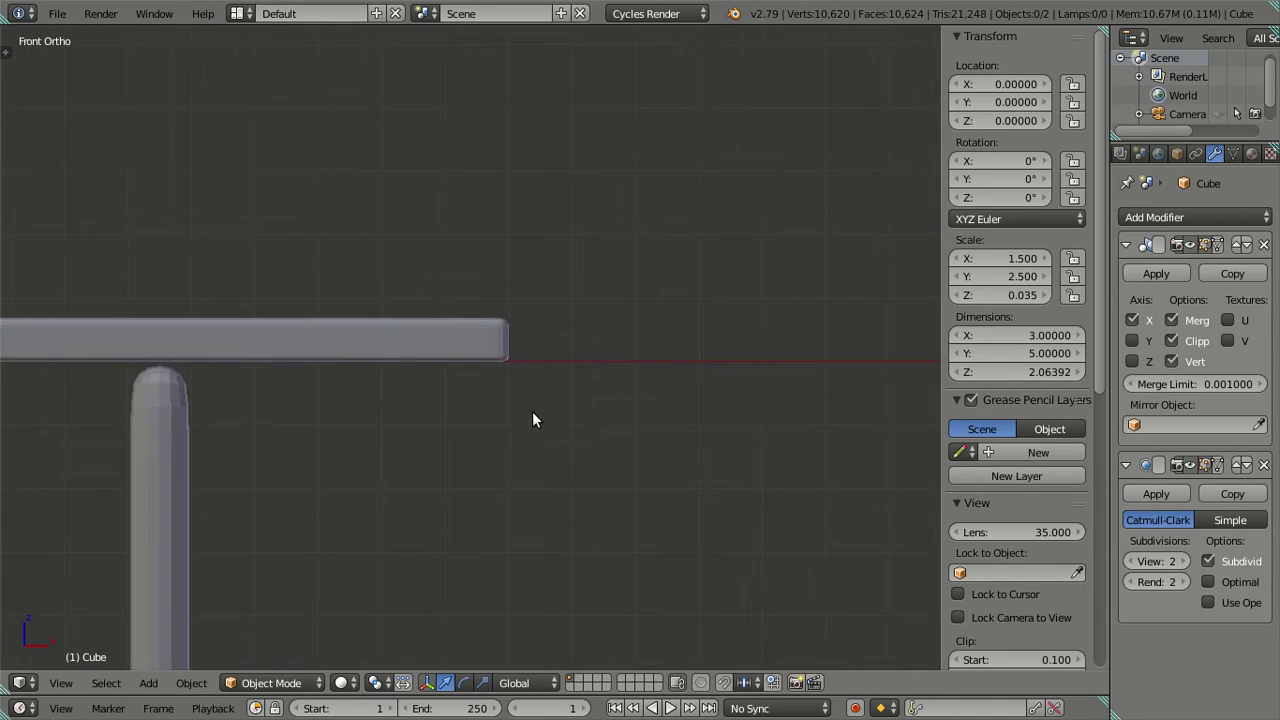
pyautogui.scroll(4, 531, 424)
pyautogui.scroll(3, 534, 427)
pyautogui.scroll(-2, 537, 429)
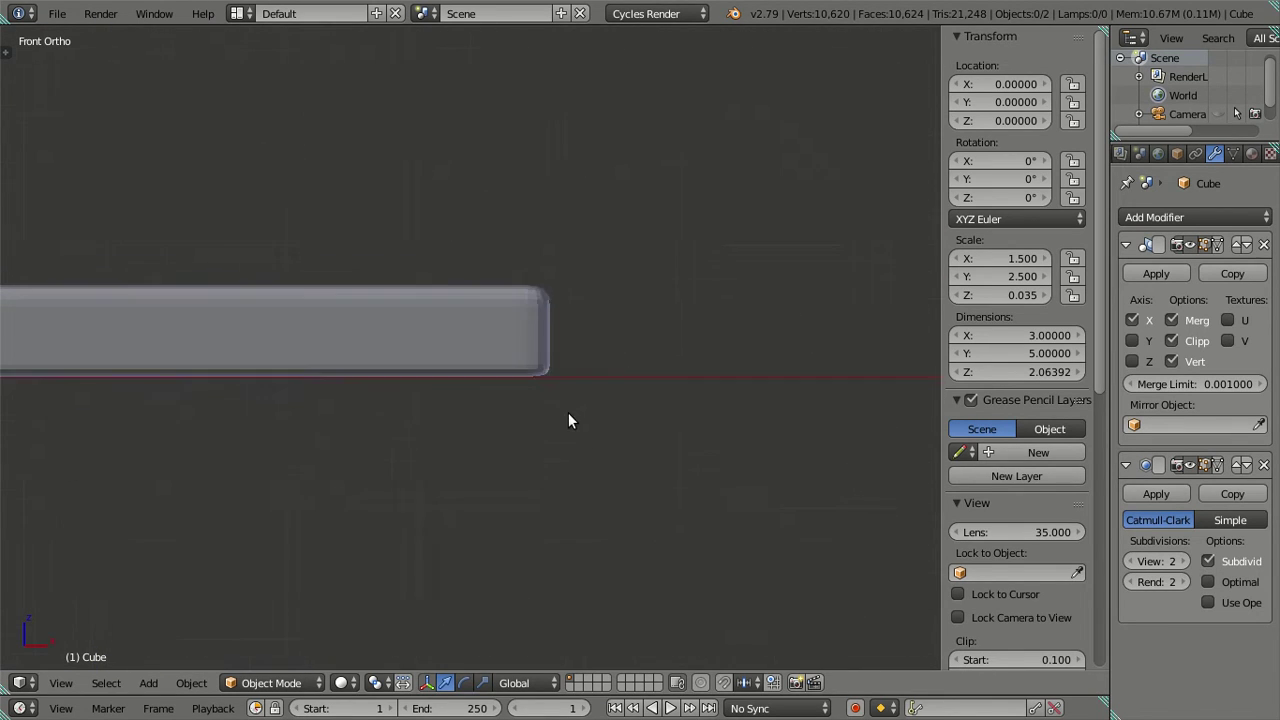
pyautogui.scroll(5, 568, 420)
pyautogui.moveTo(600, 449); pyautogui.dragTo(446, 253, button='middle')
pyautogui.scroll(-4, 446, 253)
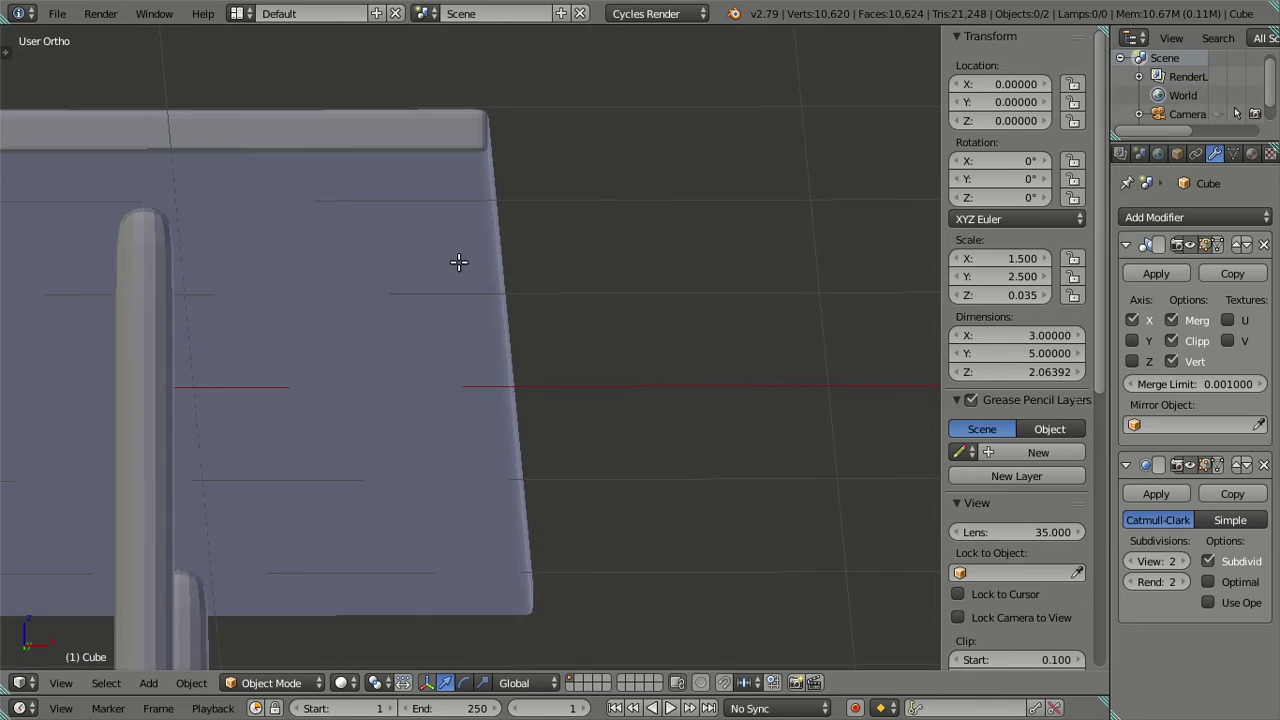
# Inspect the subdivided tabletop corner and edge in Edit Mode from front and angled views.
pyautogui.press('Tab')
pyautogui.scroll(2, 480, 315)
pyautogui.scroll(4, 460, 260)
pyautogui.scroll(-4, 500, 380)
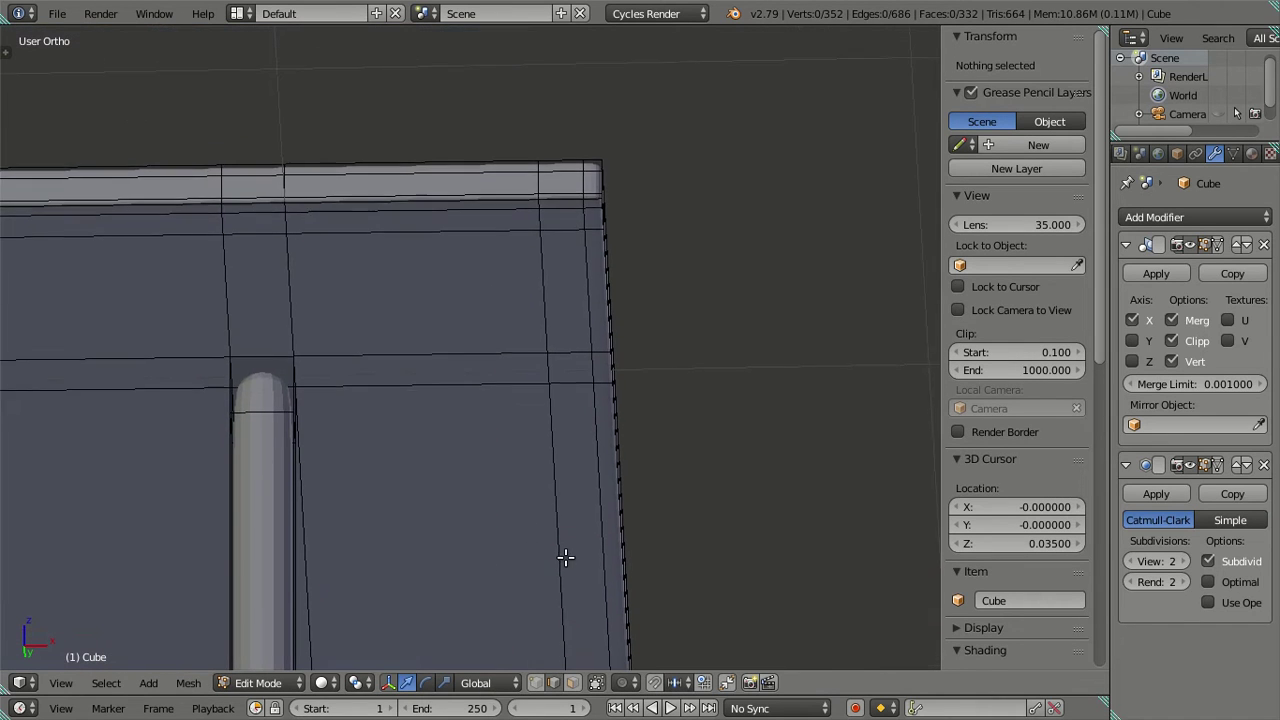
pyautogui.keyDown('shift'); pyautogui.moveTo(583, 311); pyautogui.dragTo(557, 397, button='middle'); pyautogui.keyUp('shift')
pyautogui.scroll(2, 556, 390)
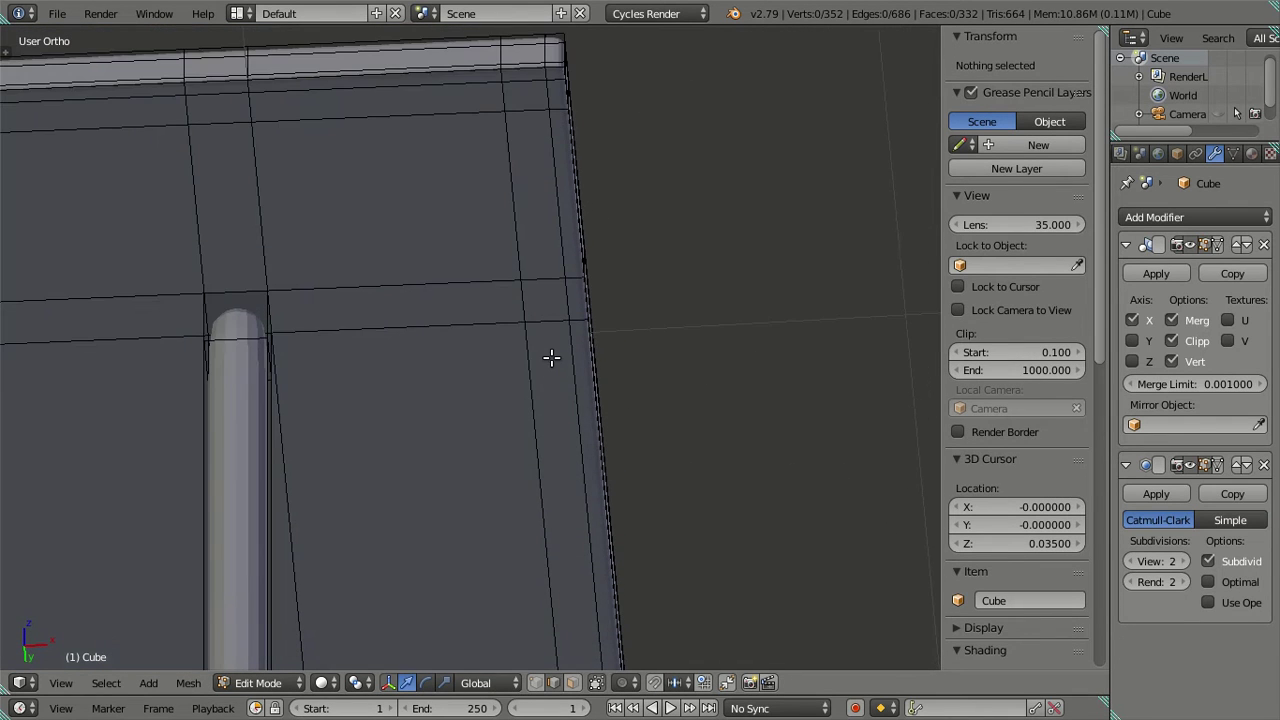
pyautogui.scroll(-3, 551, 357)
pyautogui.moveTo(537, 317)
pyautogui.mouseDown(button='middle')
pyautogui.moveTo(535, 383)
pyautogui.moveTo(527, 322)
pyautogui.mouseUp(button='middle')
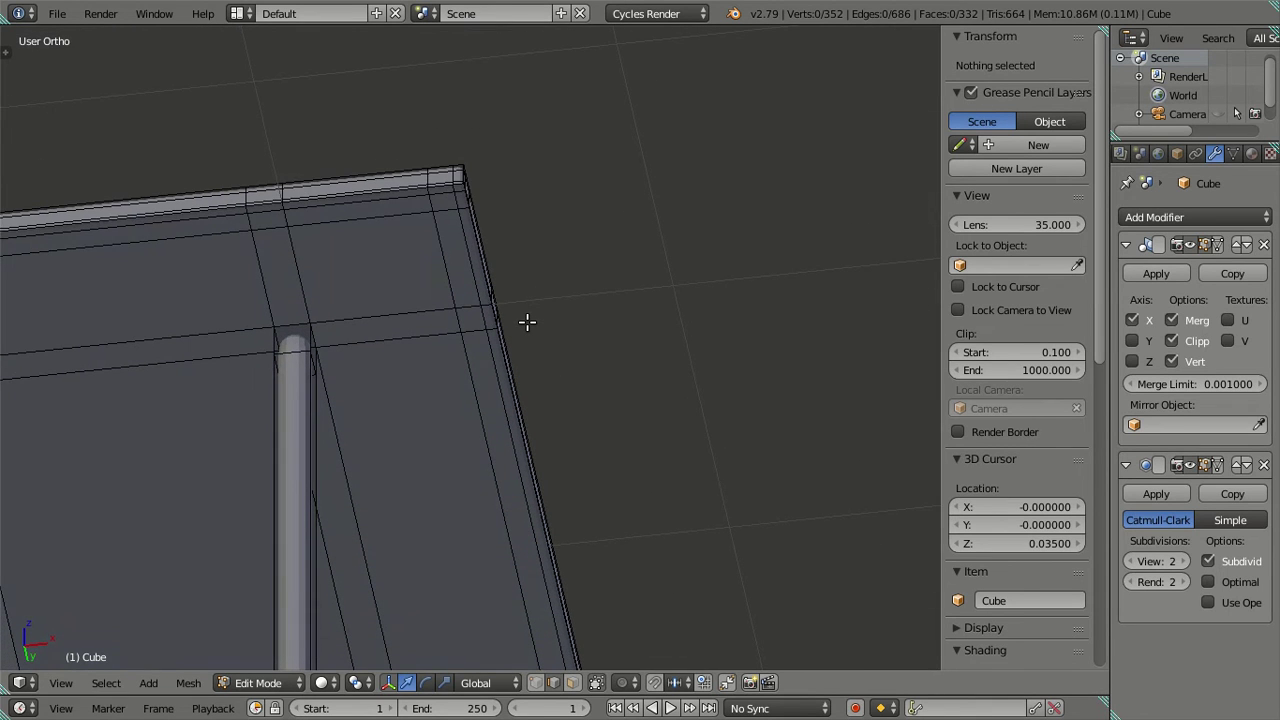
pyautogui.press('KP_1')
pyautogui.scroll(2, 569, 380)
pyautogui.keyDown('shift'); pyautogui.moveTo(580, 551); pyautogui.dragTo(466, 453, button='middle'); pyautogui.keyUp('shift')
pyautogui.scroll(6, 466, 453)
pyautogui.scroll(4, 474, 409)
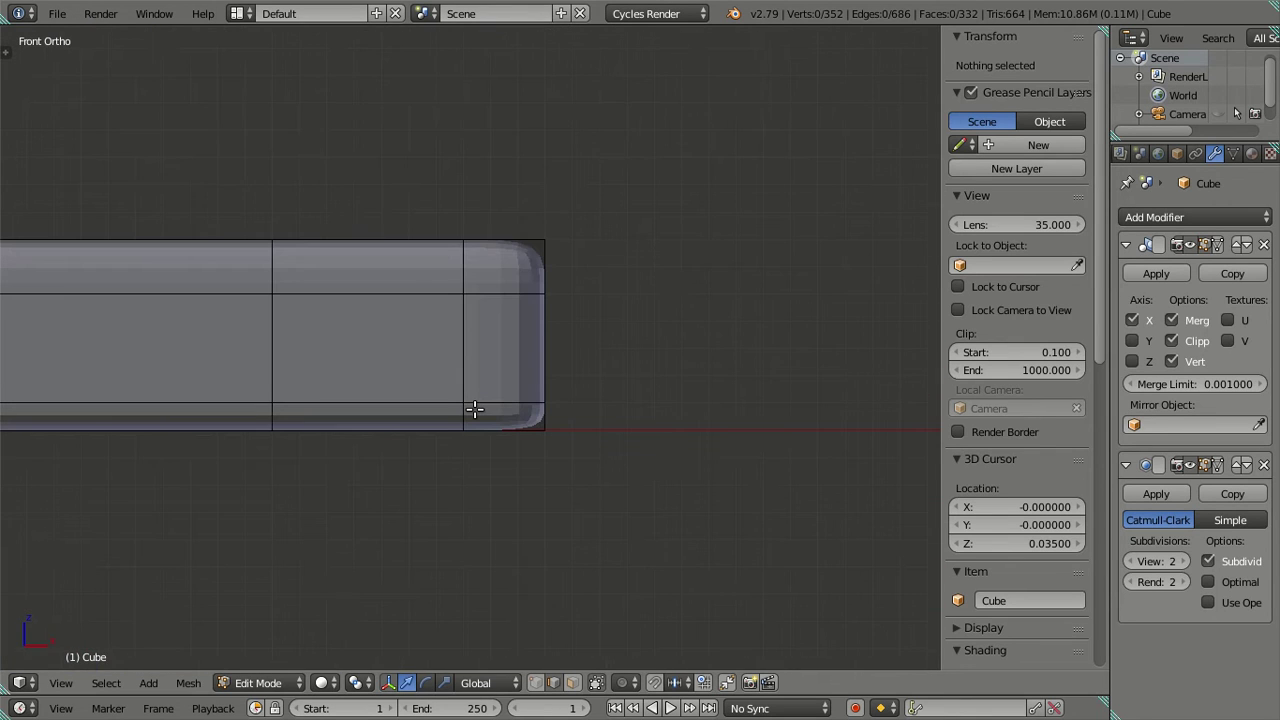
pyautogui.scroll(-5, 474, 409)
pyautogui.scroll(-5, 517, 400)
pyautogui.scroll(5, 580, 400)
pyautogui.scroll(5, 579, 400)
pyautogui.scroll(3, 579, 400)
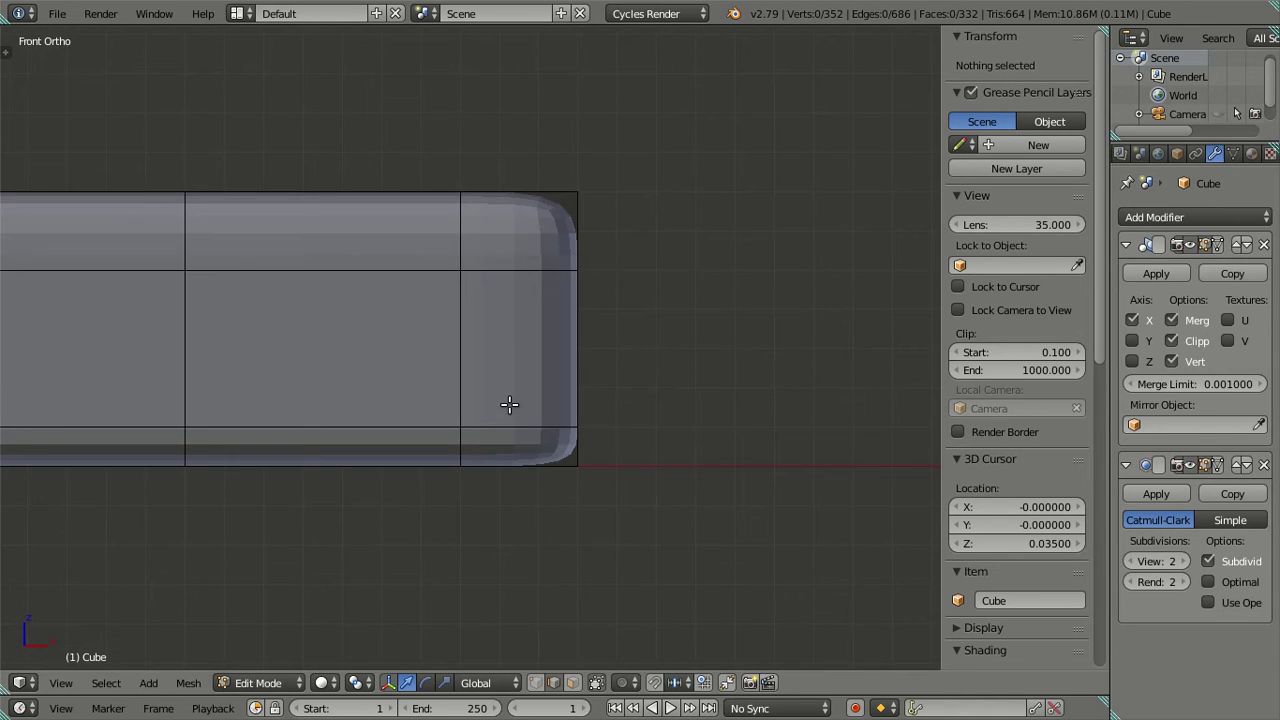
pyautogui.scroll(-4, 539, 413)
pyautogui.moveTo(603, 423); pyautogui.dragTo(483, 414, button='middle')
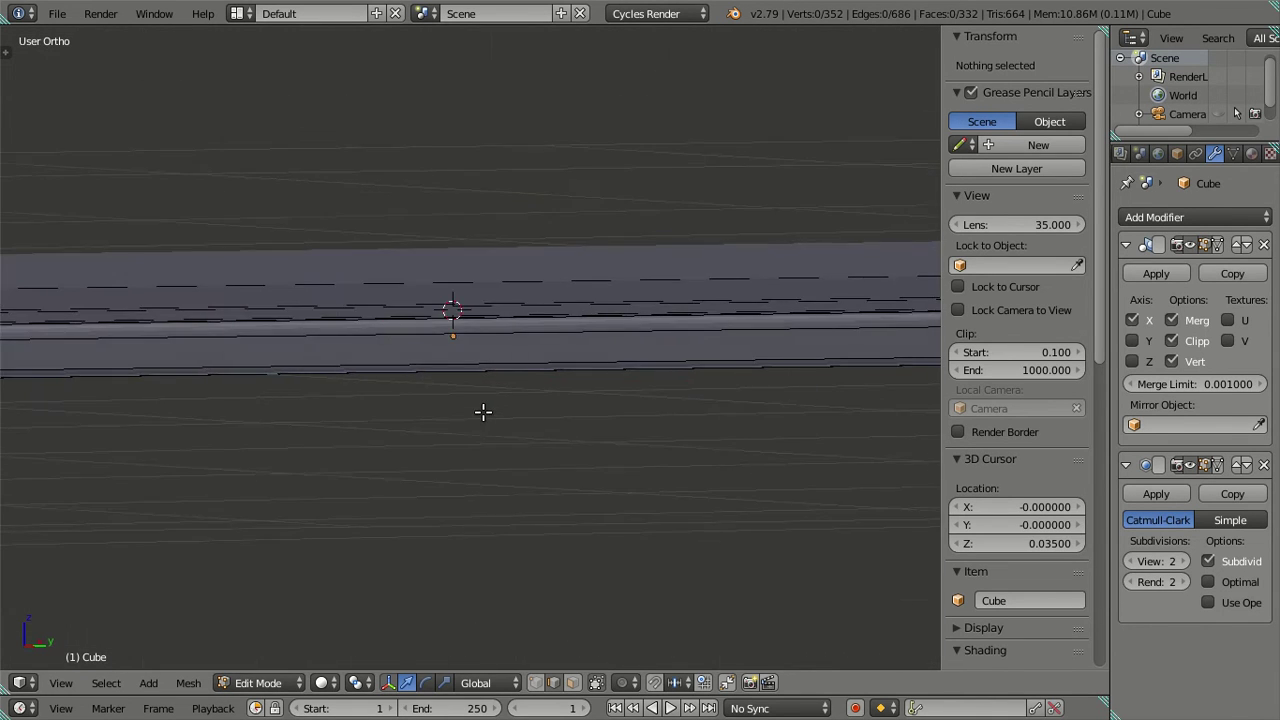
# Back in Object Mode, check the table's underside and lower the viewport level to 0.
pyautogui.press('Tab')
pyautogui.moveTo(384, 328)
pyautogui.mouseDown(button='middle')
pyautogui.moveTo(457, 394)
pyautogui.moveTo(491, 374)
pyautogui.moveTo(429, 466)
pyautogui.moveTo(419, 435)
pyautogui.moveTo(431, 466)
pyautogui.mouseUp(button='middle')
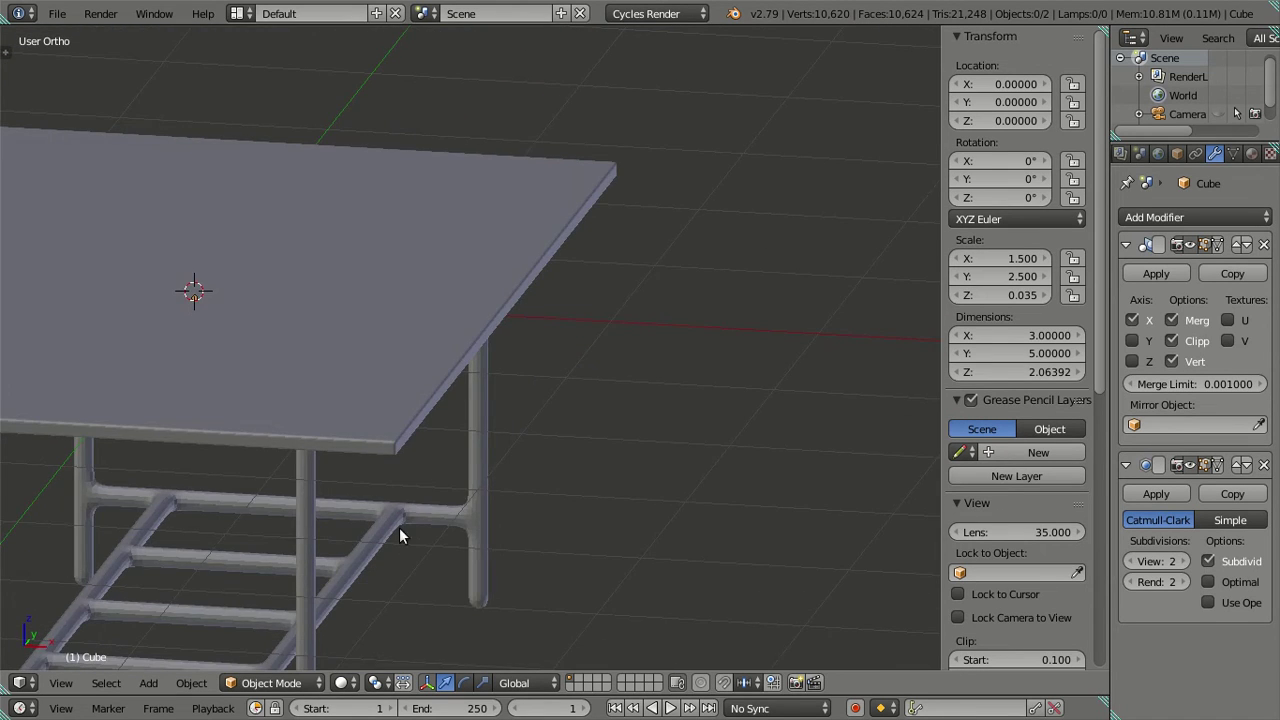
pyautogui.moveTo(403, 531); pyautogui.dragTo(577, 257, button='middle')
pyautogui.moveTo(526, 298)
pyautogui.mouseDown(button='middle')
pyautogui.moveTo(554, 243)
pyautogui.moveTo(550, 279)
pyautogui.moveTo(1213, 585)
pyautogui.mouseUp(button='middle')
pyautogui.moveTo(1148, 559); pyautogui.dragTo(1110, 560)
pyautogui.moveTo(552, 512); pyautogui.dragTo(481, 471, button='middle')
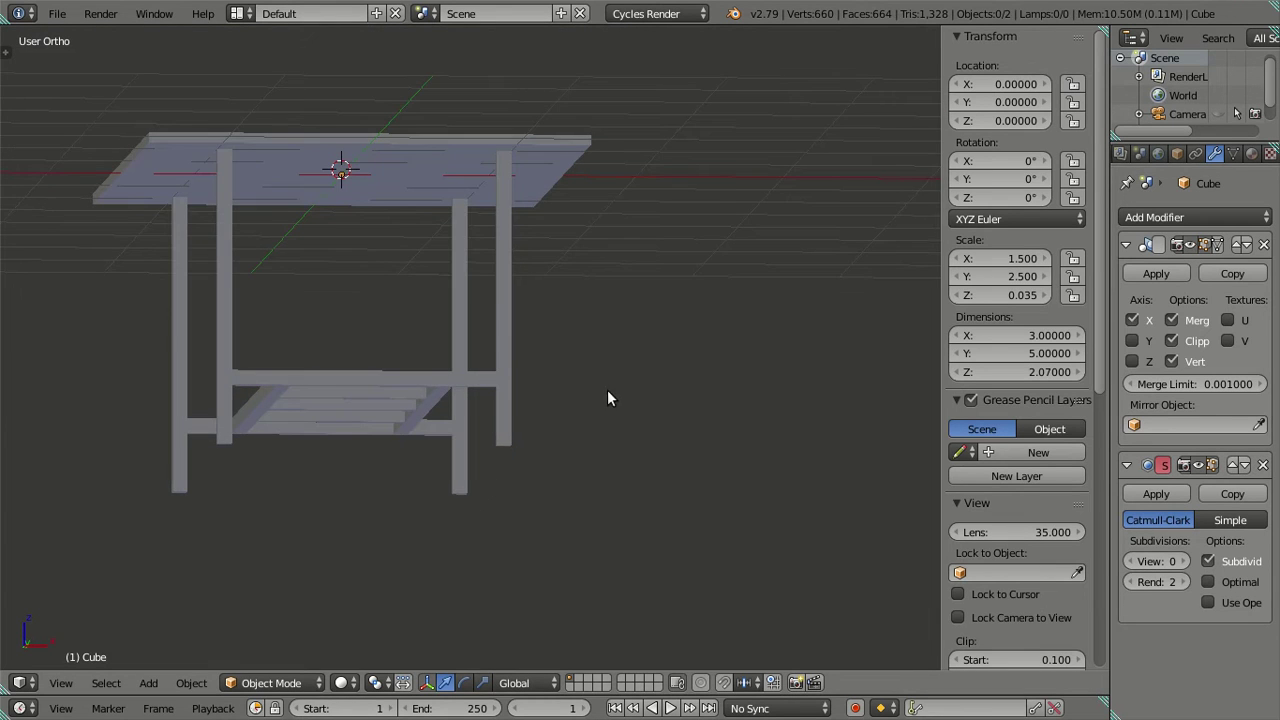
# Frame the table's large flat face in front view, in Edit Mode with solid shading.
pyautogui.press('KP_1')
pyautogui.scroll(3, 548, 446)
pyautogui.press('z')
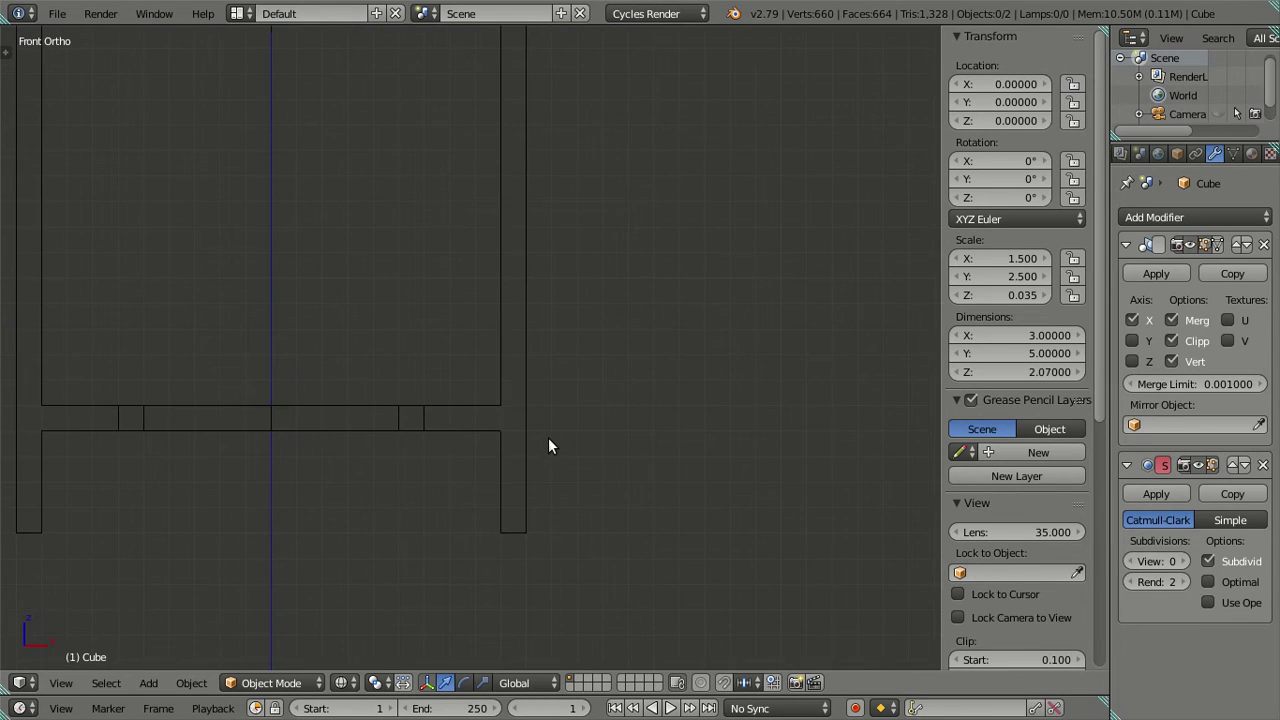
pyautogui.press('Tab')
pyautogui.keyDown('shift'); pyautogui.moveTo(523, 486); pyautogui.dragTo(534, 414, button='middle'); pyautogui.keyUp('shift')
pyautogui.press('Tab')
pyautogui.scroll(2, 555, 430)
pyautogui.press('Tab')
pyautogui.press('z')
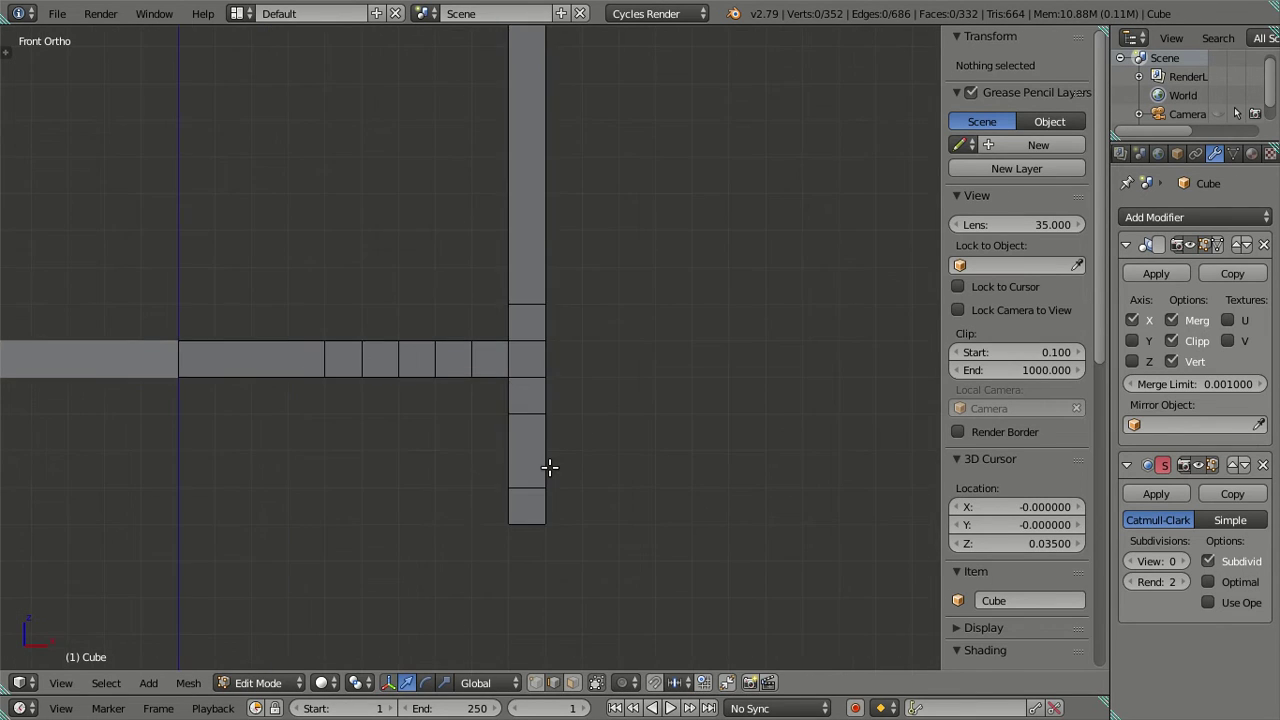
pyautogui.scroll(-5, 549, 467)
pyautogui.scroll(-4, 557, 457)
pyautogui.scroll(5, 553, 450)
pyautogui.scroll(7, 551, 440)
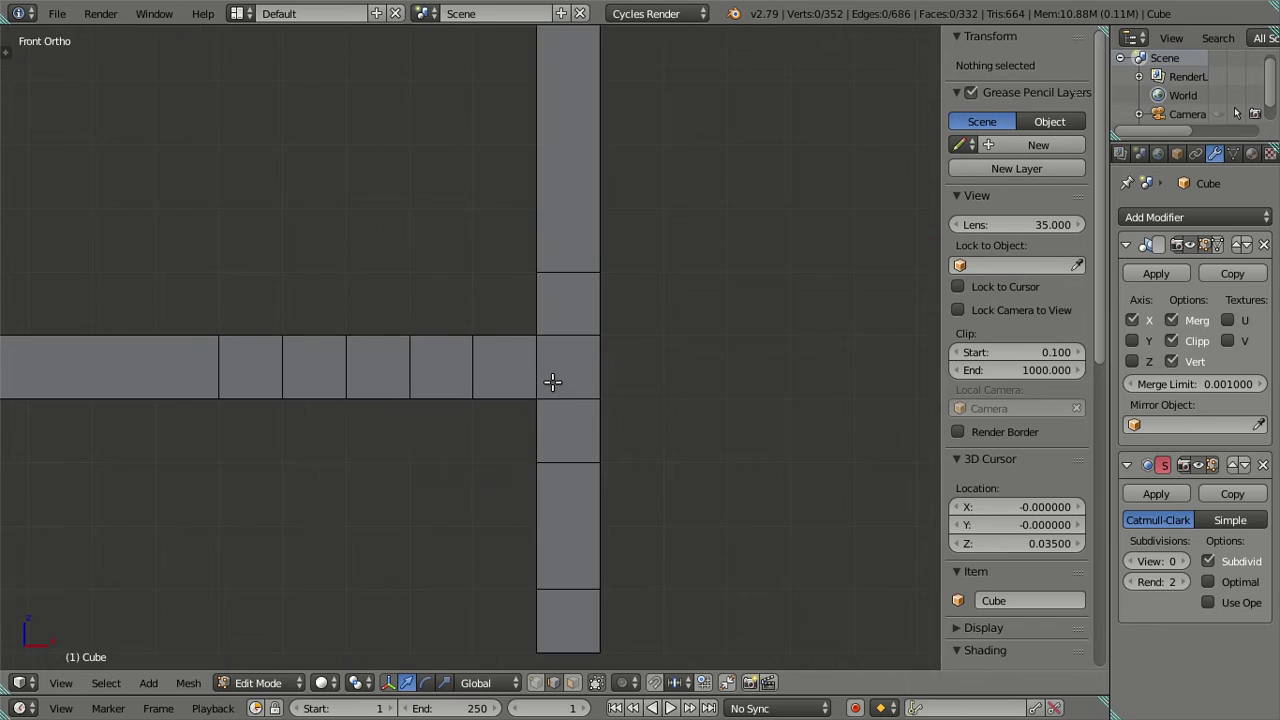
pyautogui.scroll(4, 491, 300)
pyautogui.scroll(5, 555, 300)
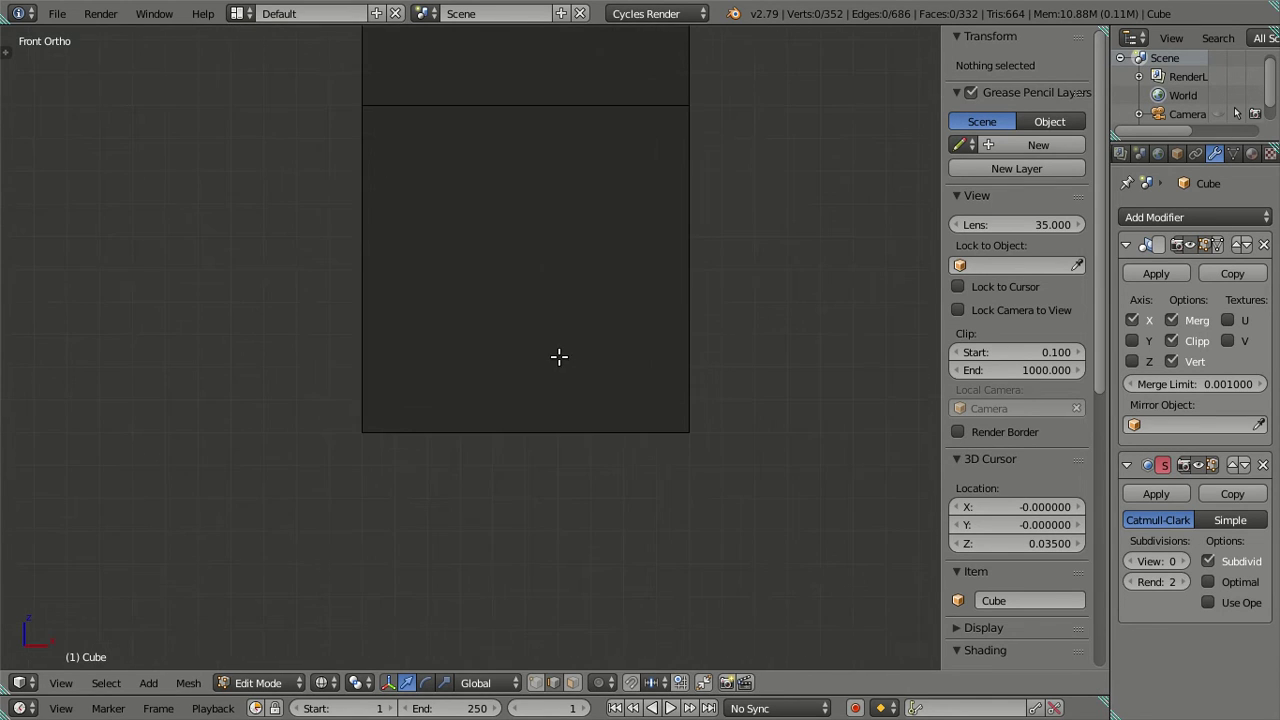
pyautogui.keyDown('shift'); pyautogui.moveTo(559, 357); pyautogui.dragTo(546, 439, button='middle'); pyautogui.keyUp('shift')
# Loop-cut the face with 9 cuts, keeping the loops evenly spaced.
pyautogui.hotkey('ctrl', 'r')
pyautogui.scroll(5, 576, 409)
pyautogui.scroll(2, 576, 409)
pyautogui.scroll(1, 576, 409)
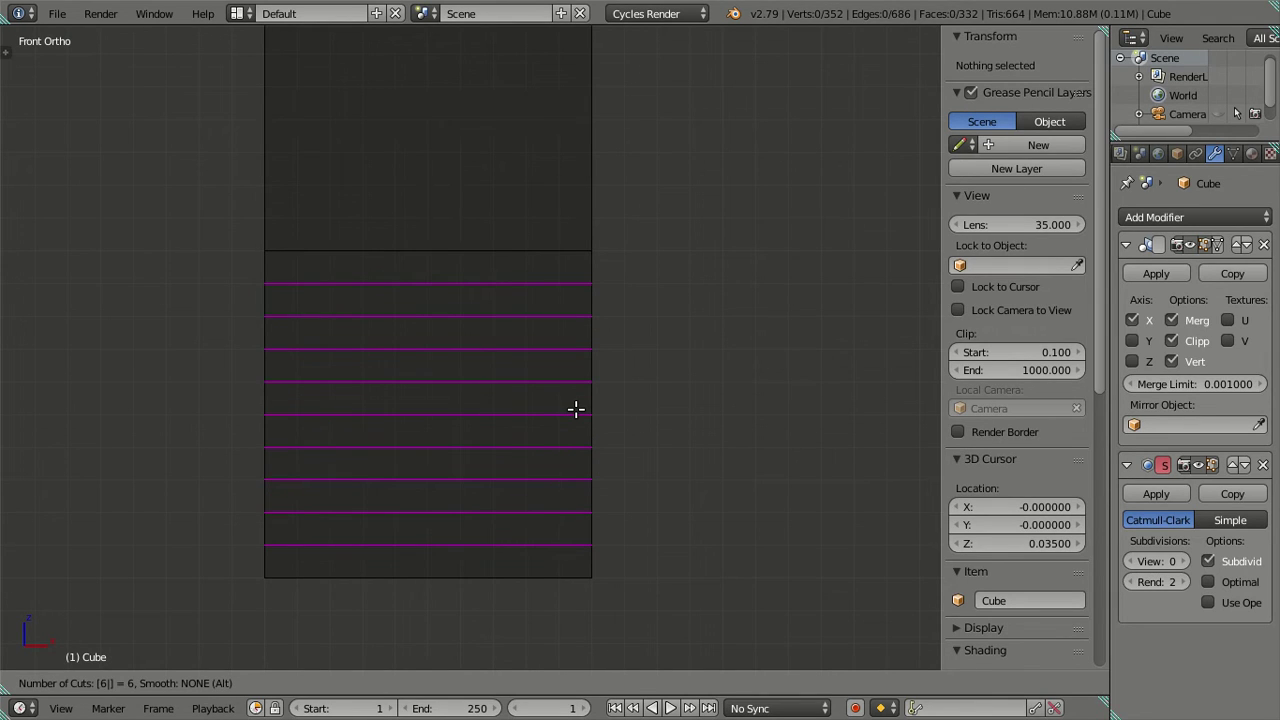
pyautogui.press('Escape')
pyautogui.hotkey('ctrl', 'r')
pyautogui.scroll(2, 591, 413)
pyautogui.scroll(2, 591, 413)
pyautogui.scroll(2, 591, 413)
pyautogui.scroll(1, 591, 413)
pyautogui.scroll(1, 591, 413)
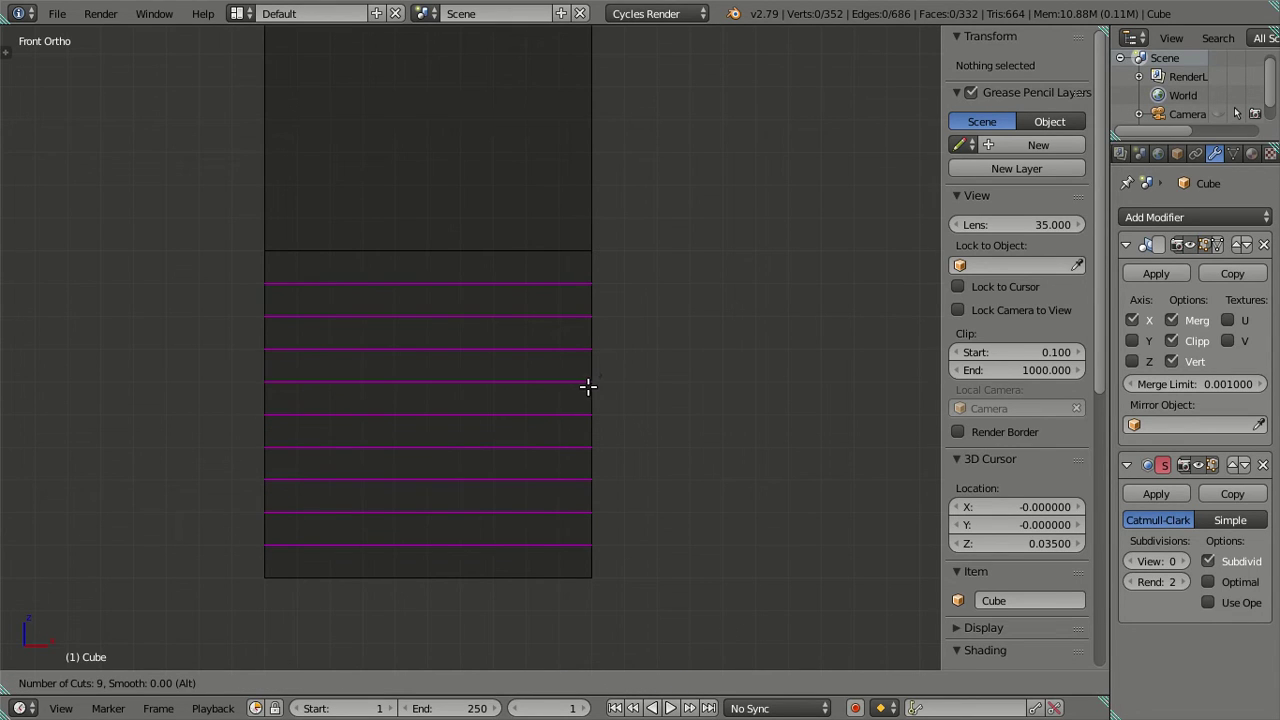
pyautogui.click(586, 388)
pyautogui.rightClick(582, 385)
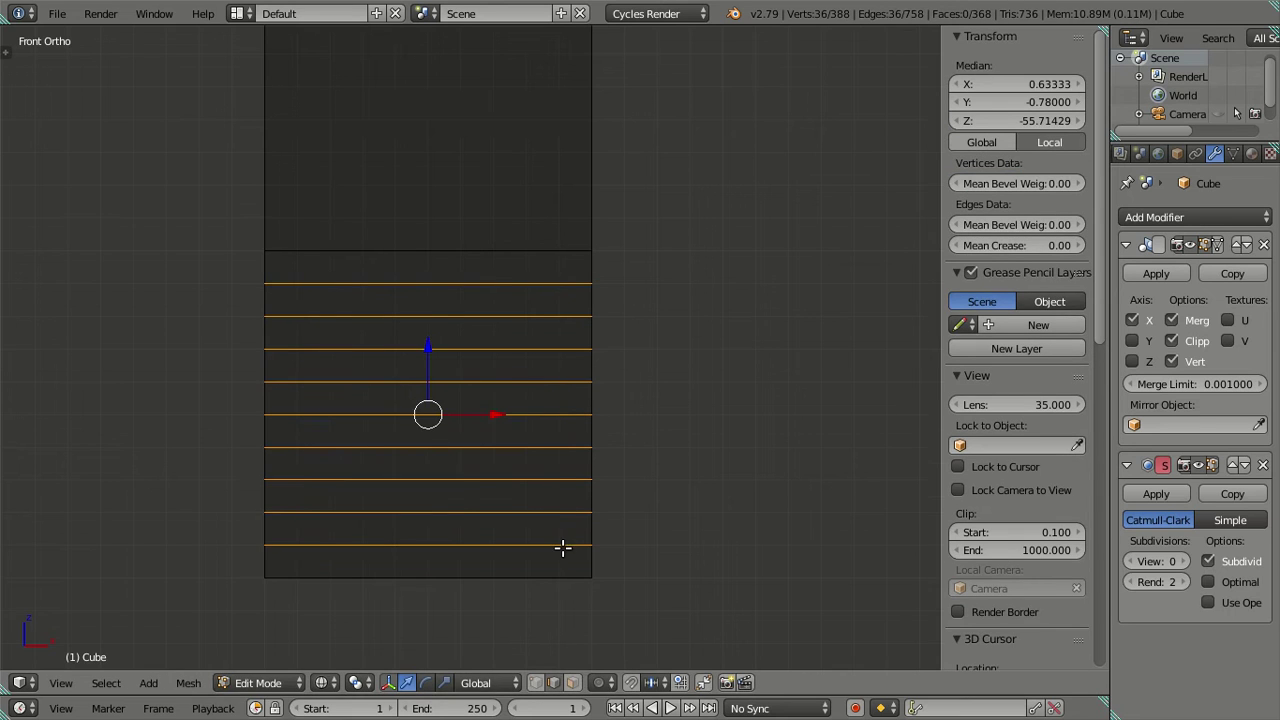
# Dissolve the nine loops and cut one new edge loop across the face.
pyautogui.press('x')
pyautogui.click(705, 524)
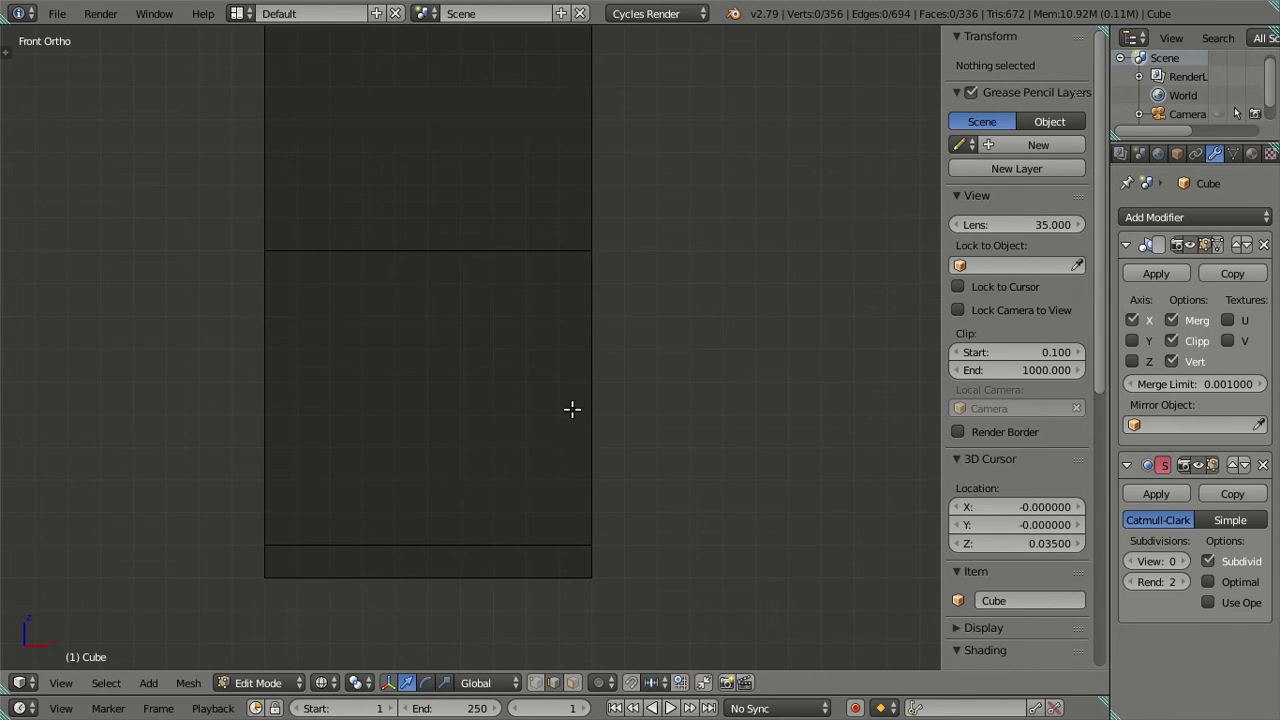
pyautogui.hotkey('ctrl', 'r')
pyautogui.click(574, 398)
pyautogui.rightClick(532, 535)
# Snap the 3D cursor to the face's bottom edge and check its local Z position.
pyautogui.rightClick(493, 548)
pyautogui.hotkey('shift', 's')
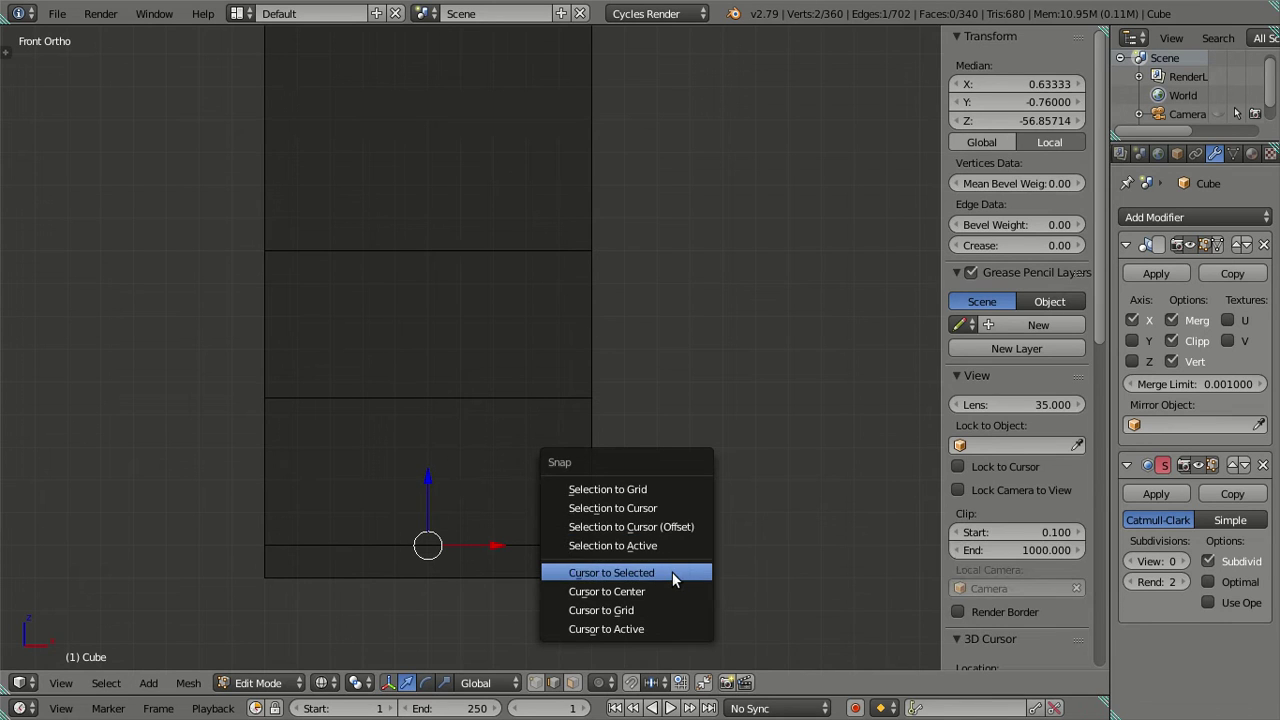
pyautogui.click(672, 572)
pyautogui.click(869, 133)
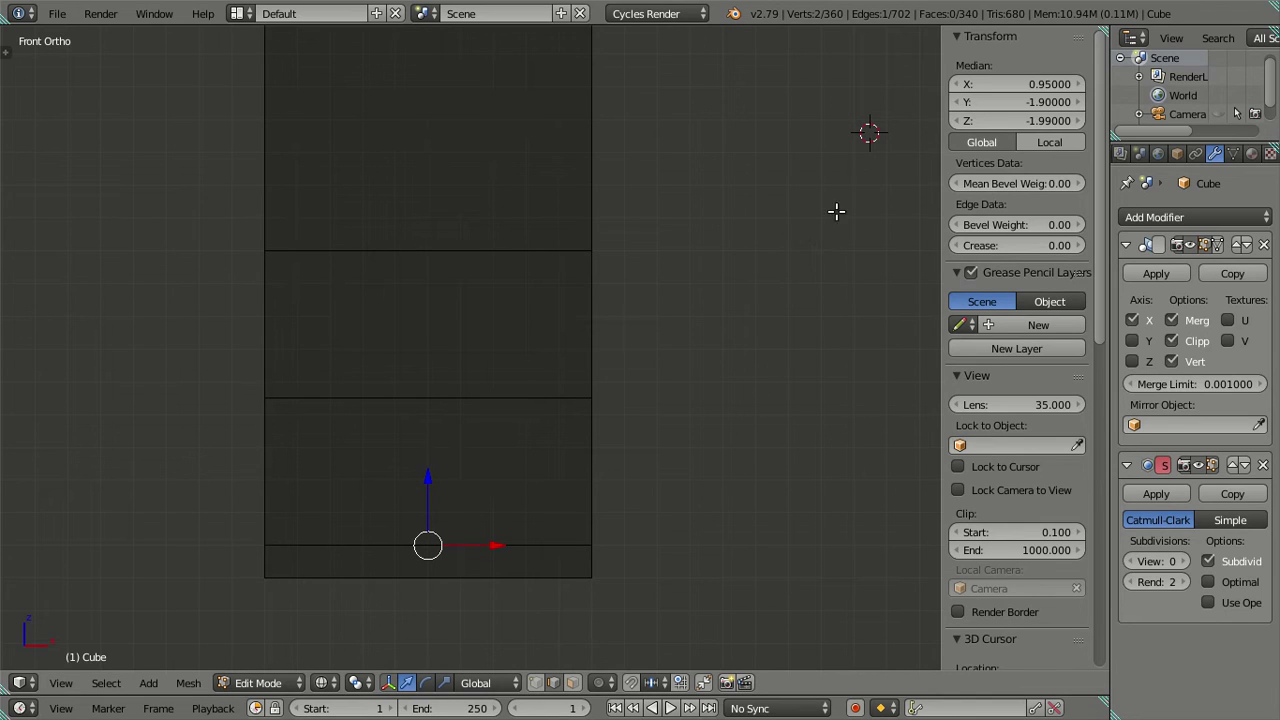
pyautogui.click(958, 145)
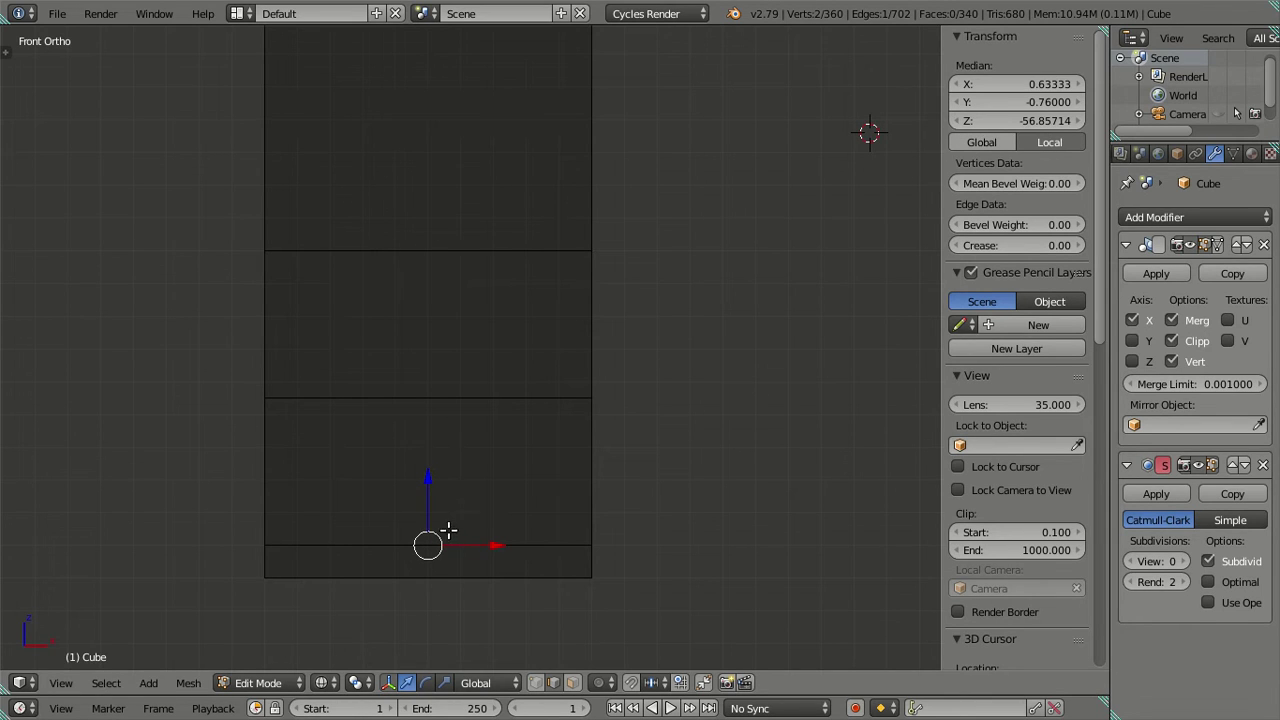
pyautogui.click(1017, 120)
pyautogui.press('Return')
pyautogui.click(970, 121)
# Slide the new edge loop down the column, then undo the move.
pyautogui.press('a')
pyautogui.keyDown('alt'); pyautogui.rightClick(466, 398); pyautogui.keyUp('alt')
pyautogui.moveTo(1053, 120); pyautogui.dragTo(1040, 120)
pyautogui.scroll(-3, 557, 366)
pyautogui.press('a')
pyautogui.moveTo(631, 389); pyautogui.dragTo(614, 413, button='middle')
pyautogui.hotkey('ctrl', 'z')
pyautogui.hotkey('ctrl', 'z')
pyautogui.hotkey('ctrl', 'z')
pyautogui.keyDown('alt'); pyautogui.rightClick(406, 394); pyautogui.keyUp('alt')
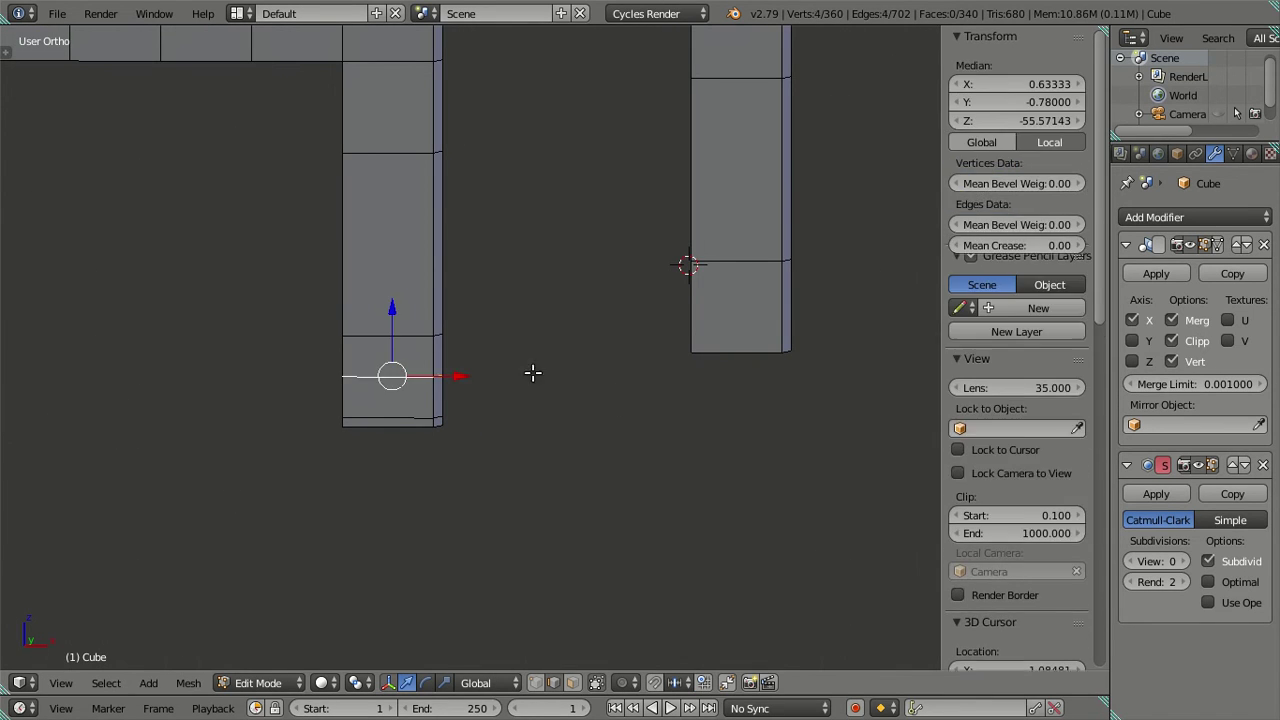
pyautogui.press('x')
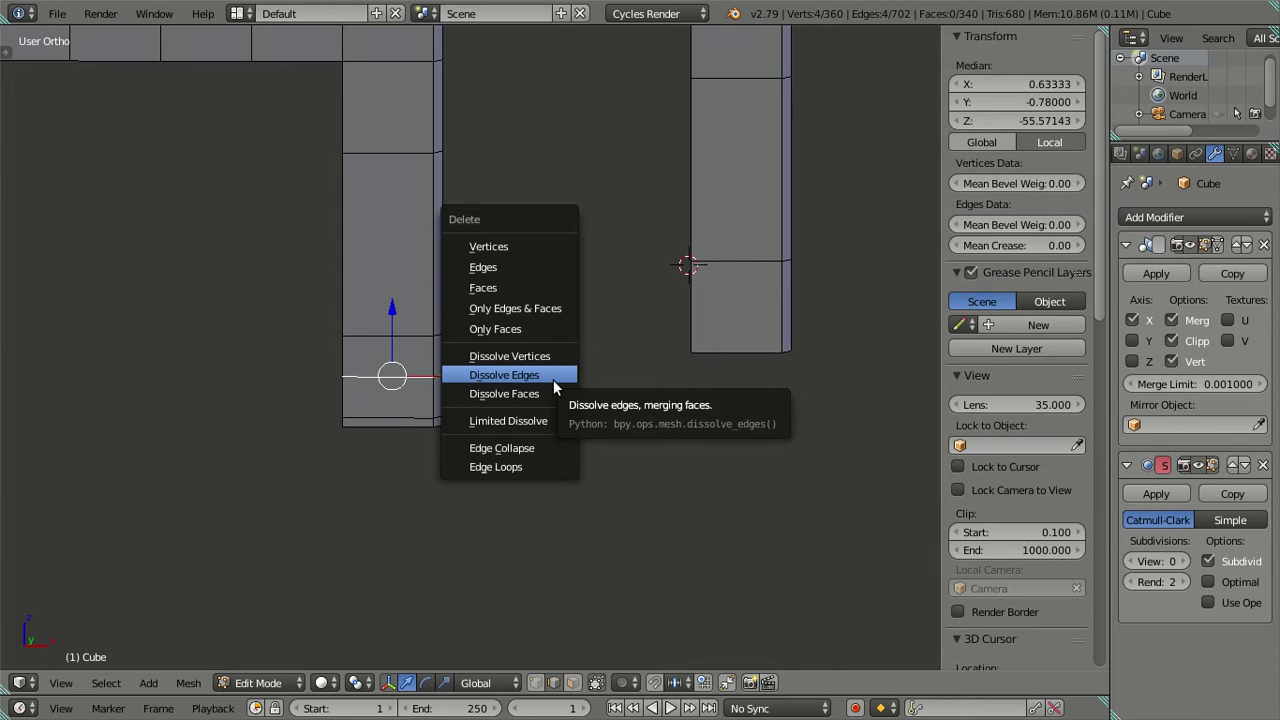
pyautogui.click(553, 379)
pyautogui.keyDown('shift'); pyautogui.moveTo(755, 365); pyautogui.dragTo(560, 403, button='middle'); pyautogui.keyUp('shift')
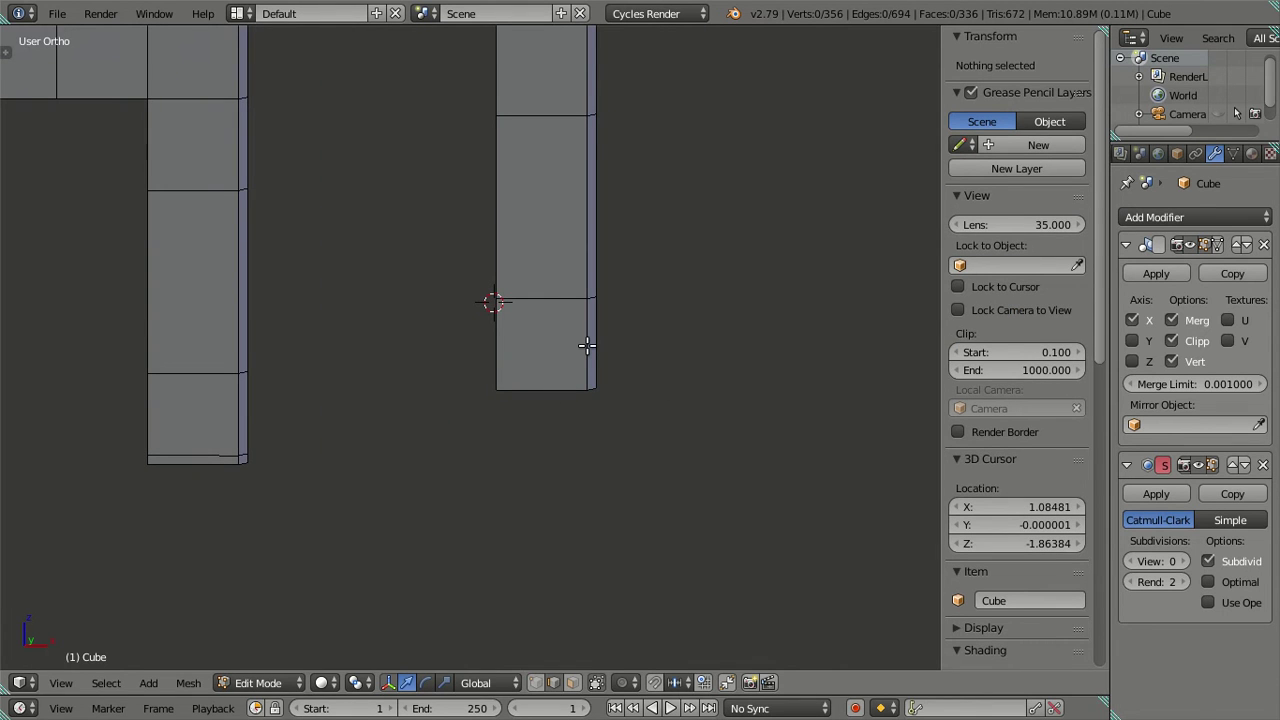
pyautogui.hotkey('ctrl', 'r')
pyautogui.scroll(8, 586, 346)
pyautogui.click(586, 350)
pyautogui.rightClick(586, 352)
pyautogui.keyDown('alt'); pyautogui.keyDown('shift'); pyautogui.rightClick(553, 379); pyautogui.keyUp('shift'); pyautogui.keyUp('alt')
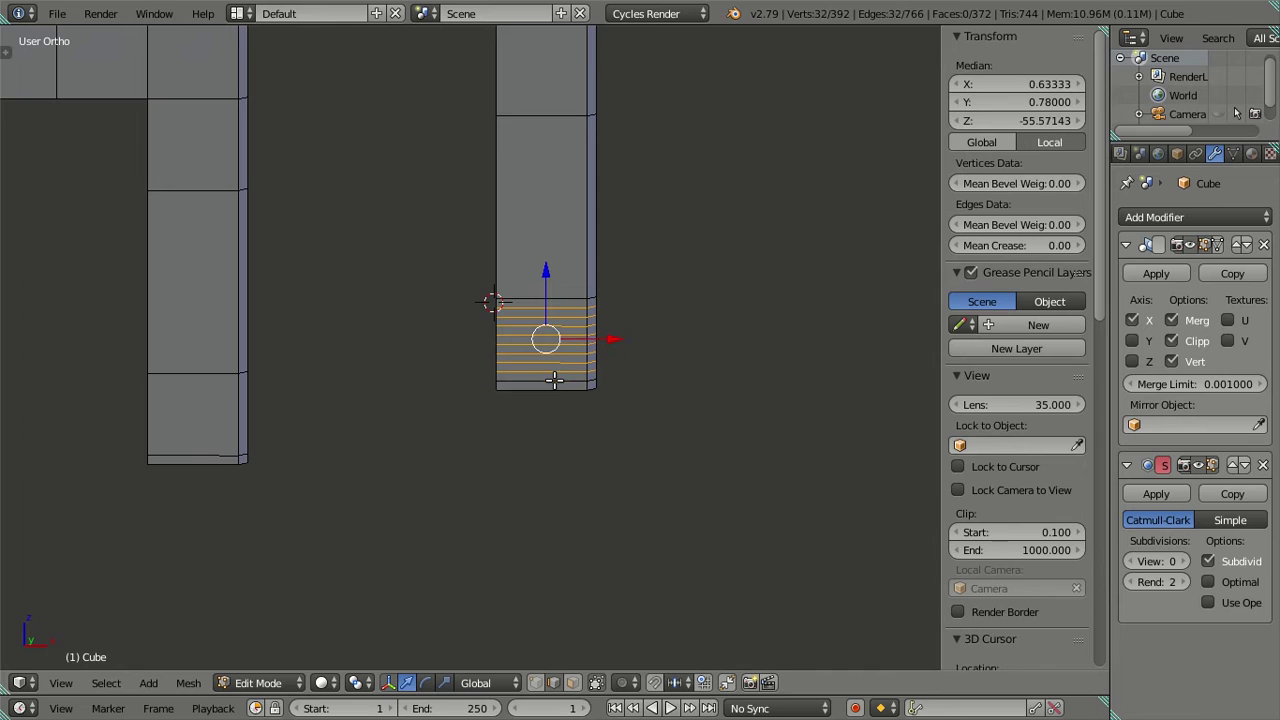
pyautogui.keyDown('alt'); pyautogui.keyDown('shift'); pyautogui.rightClick(554, 290); pyautogui.keyUp('shift'); pyautogui.keyUp('alt')
pyautogui.keyDown('alt'); pyautogui.keyDown('shift'); pyautogui.rightClick(193, 375); pyautogui.keyUp('shift'); pyautogui.keyUp('alt')
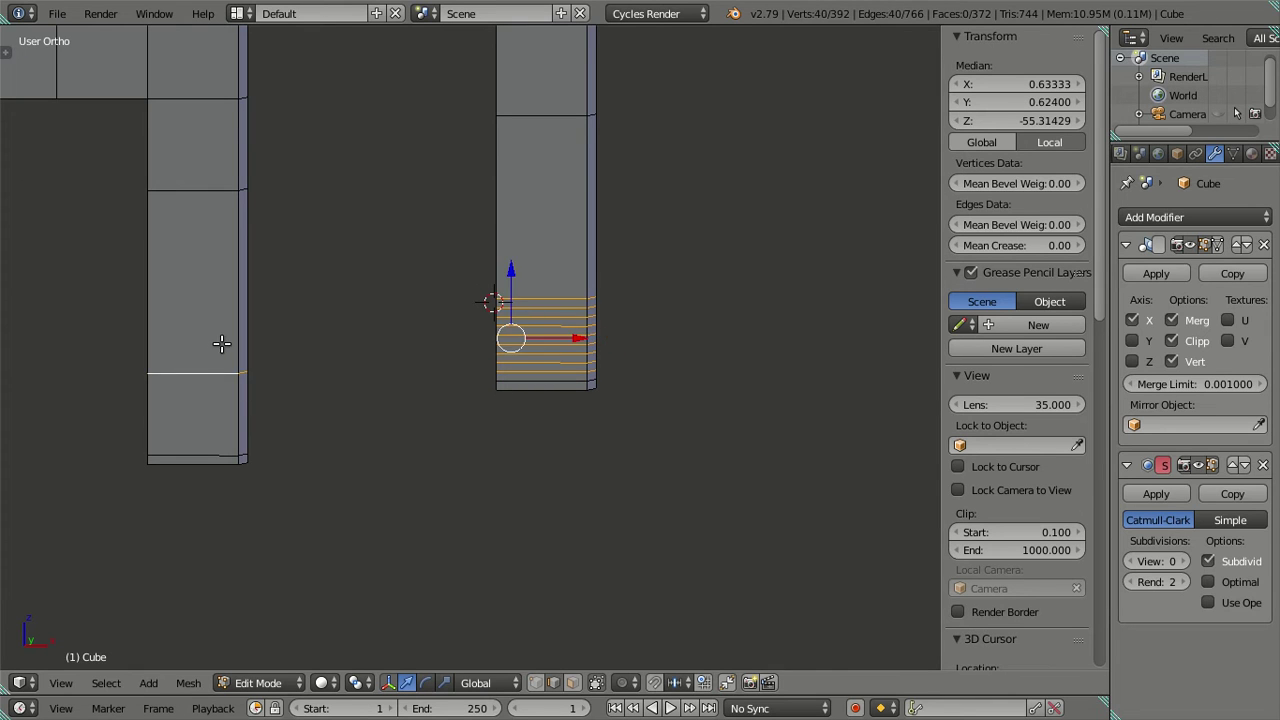
pyautogui.moveTo(220, 343); pyautogui.dragTo(380, 271, button='middle')
pyautogui.press('x')
pyautogui.click(634, 333)
pyautogui.moveTo(486, 366)
pyautogui.mouseDown(button='middle')
pyautogui.moveTo(491, 472)
pyautogui.moveTo(509, 463)
pyautogui.moveTo(491, 474)
pyautogui.mouseUp(button='middle')
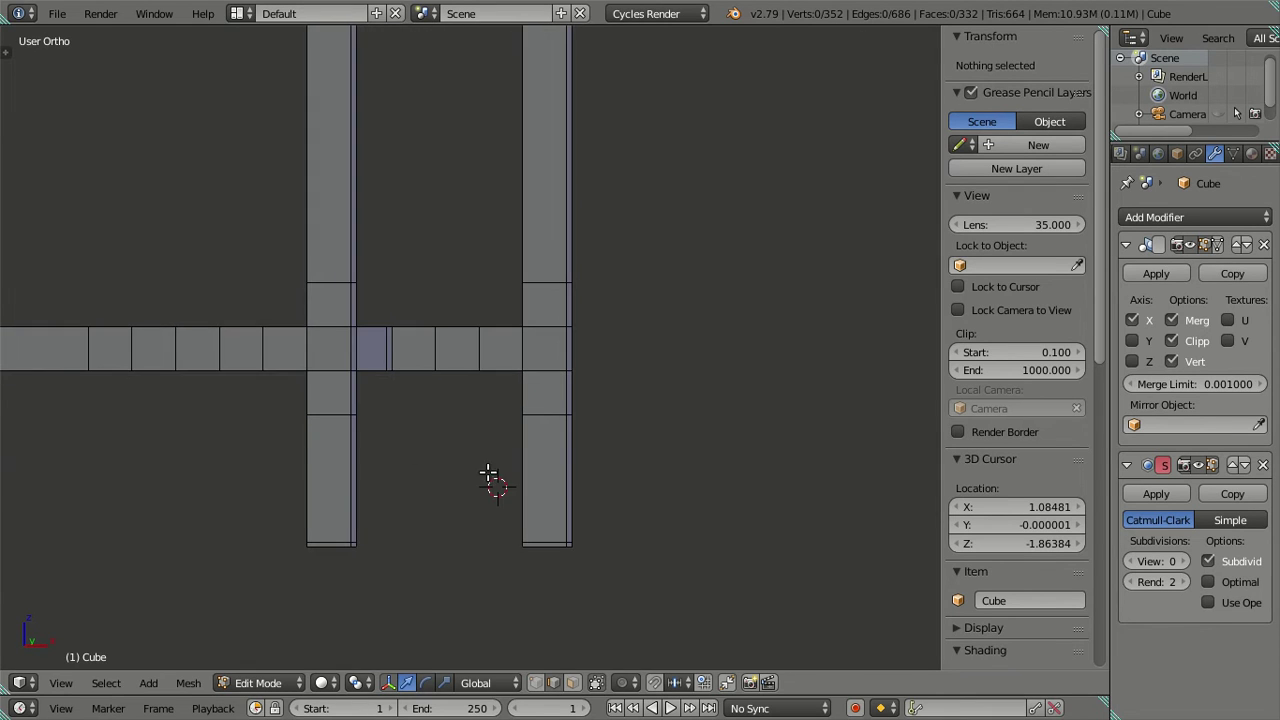
pyautogui.scroll(2, 320, 451)
pyautogui.moveTo(320, 451); pyautogui.dragTo(491, 447, button='middle')
pyautogui.scroll(2, 330, 453)
pyautogui.hotkey('ctrl', 'r')
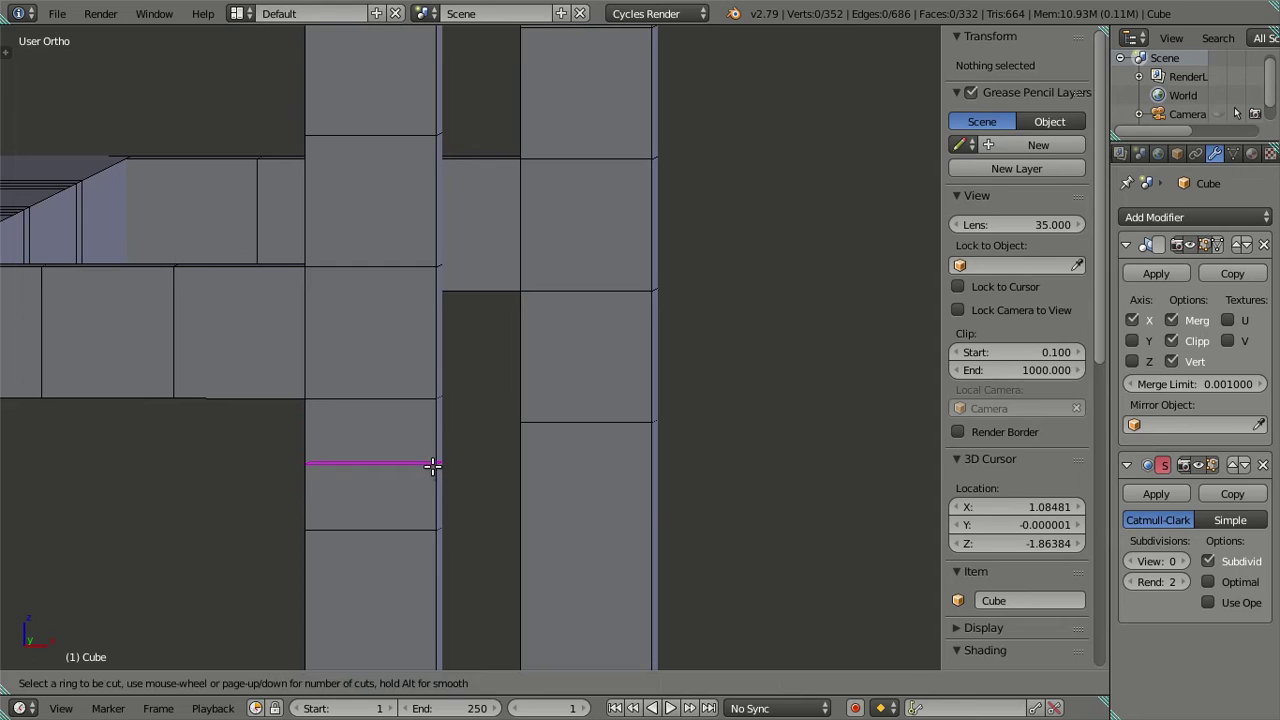
pyautogui.scroll(11, 432, 466)
pyautogui.click(432, 466)
pyautogui.rightClick(432, 465)
pyautogui.keyDown('alt'); pyautogui.keyDown('shift'); pyautogui.rightClick(371, 407); pyautogui.keyUp('shift'); pyautogui.keyUp('alt')
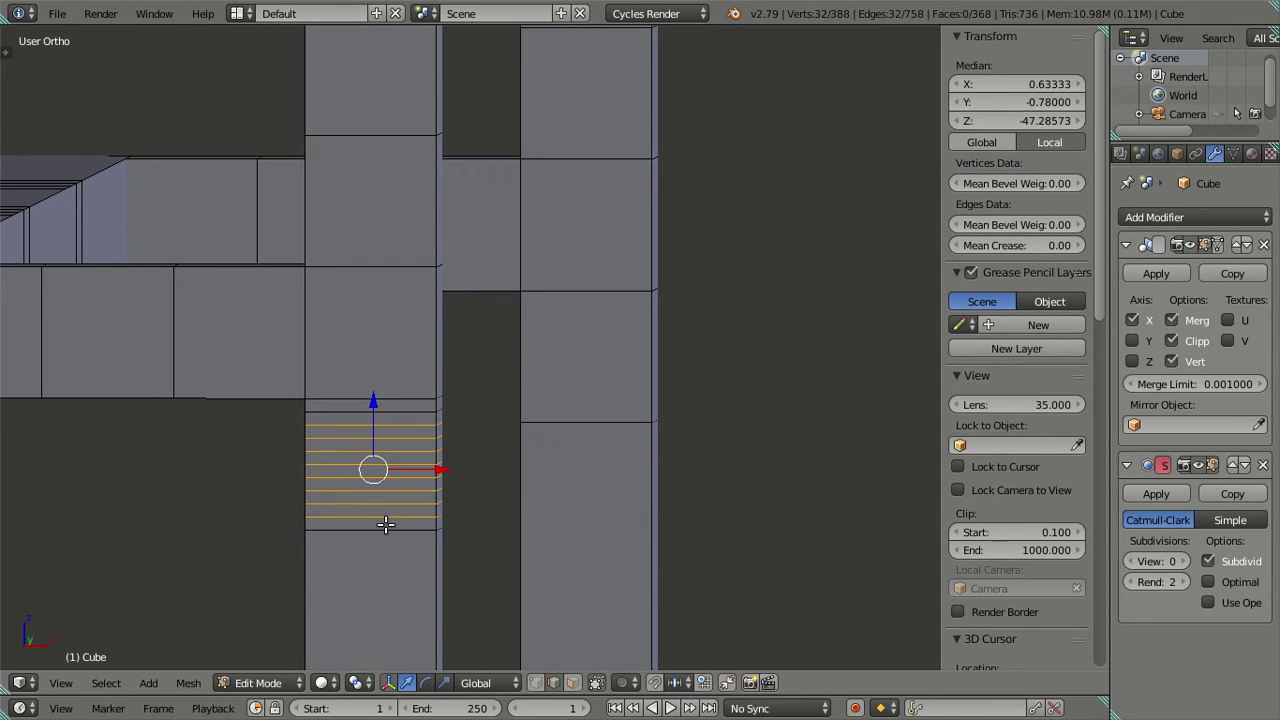
pyautogui.press('x')
pyautogui.click(524, 528)
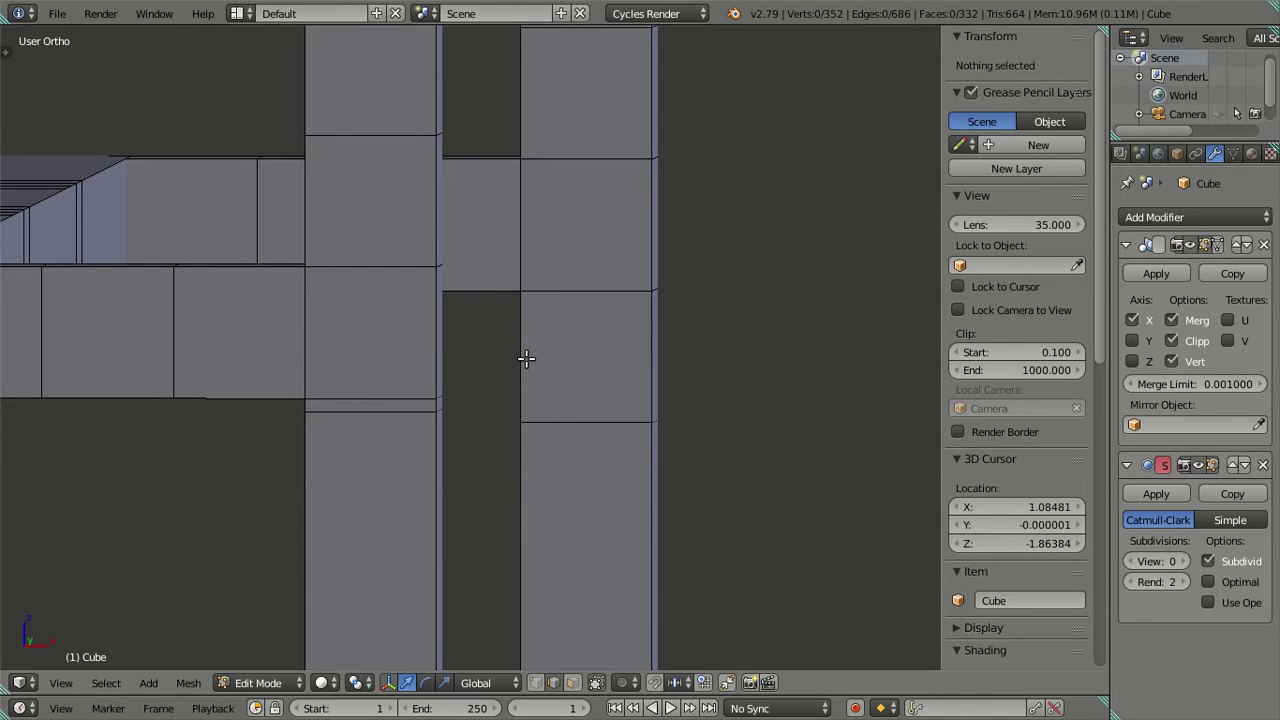
pyautogui.hotkey('ctrl', 'r')
pyautogui.scroll(11, 526, 358)
pyautogui.click(526, 358)
pyautogui.rightClick(559, 319)
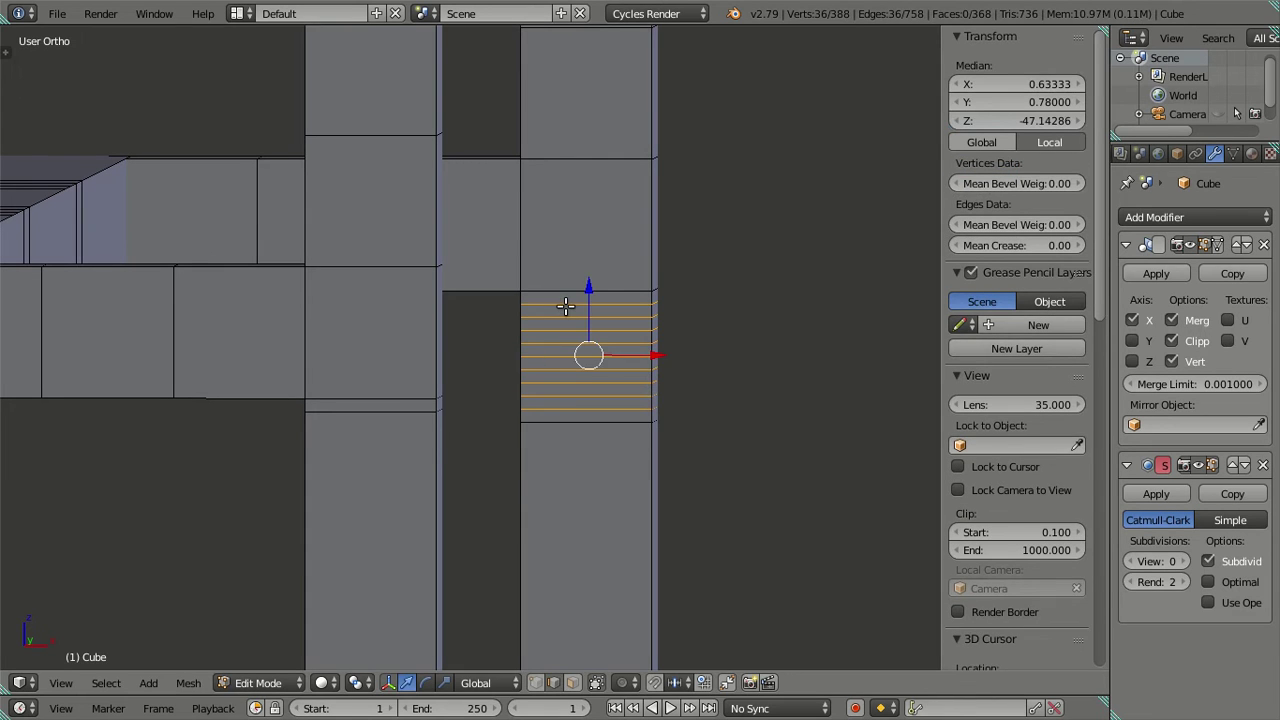
pyautogui.press('x')
pyautogui.click(729, 416)
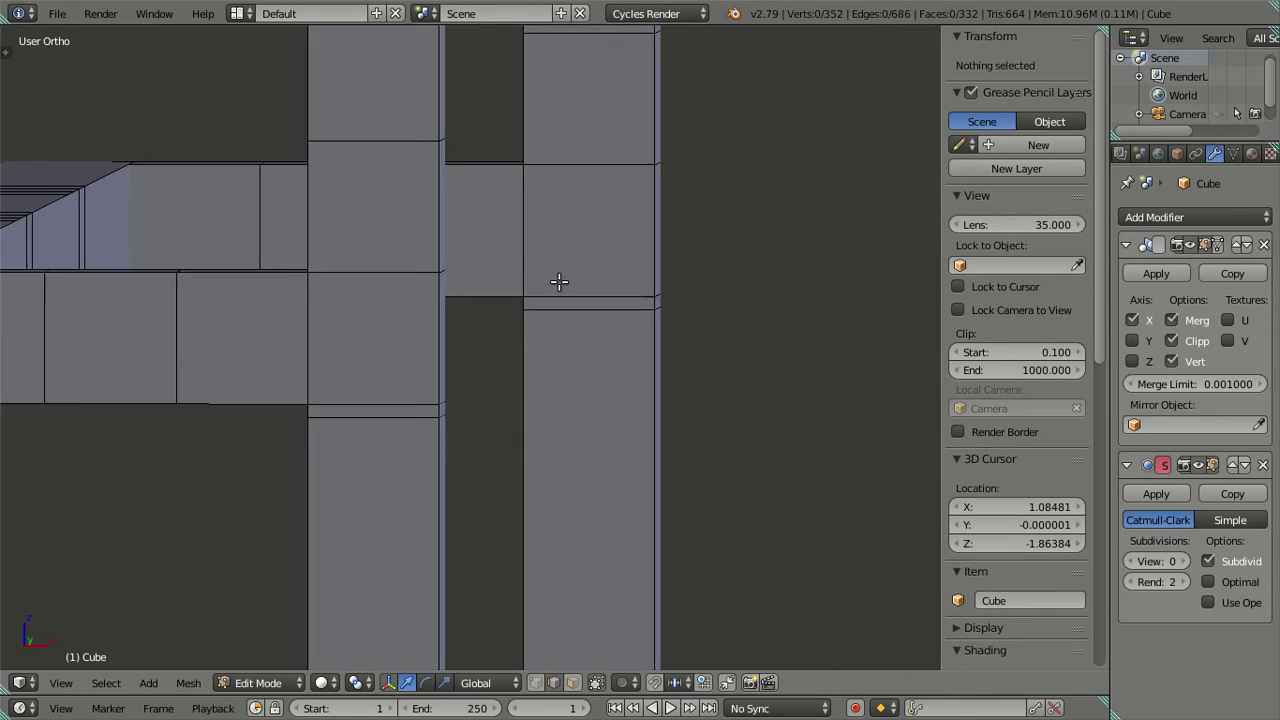
pyautogui.keyDown('shift'); pyautogui.moveTo(559, 281); pyautogui.dragTo(590, 376, button='middle'); pyautogui.keyUp('shift')
pyautogui.moveTo(482, 302)
pyautogui.mouseDown(button='middle')
pyautogui.moveTo(491, 294)
pyautogui.moveTo(480, 306)
pyautogui.moveTo(488, 294)
pyautogui.moveTo(587, 362)
pyautogui.mouseUp(button='middle')
pyautogui.scroll(2, 591, 384)
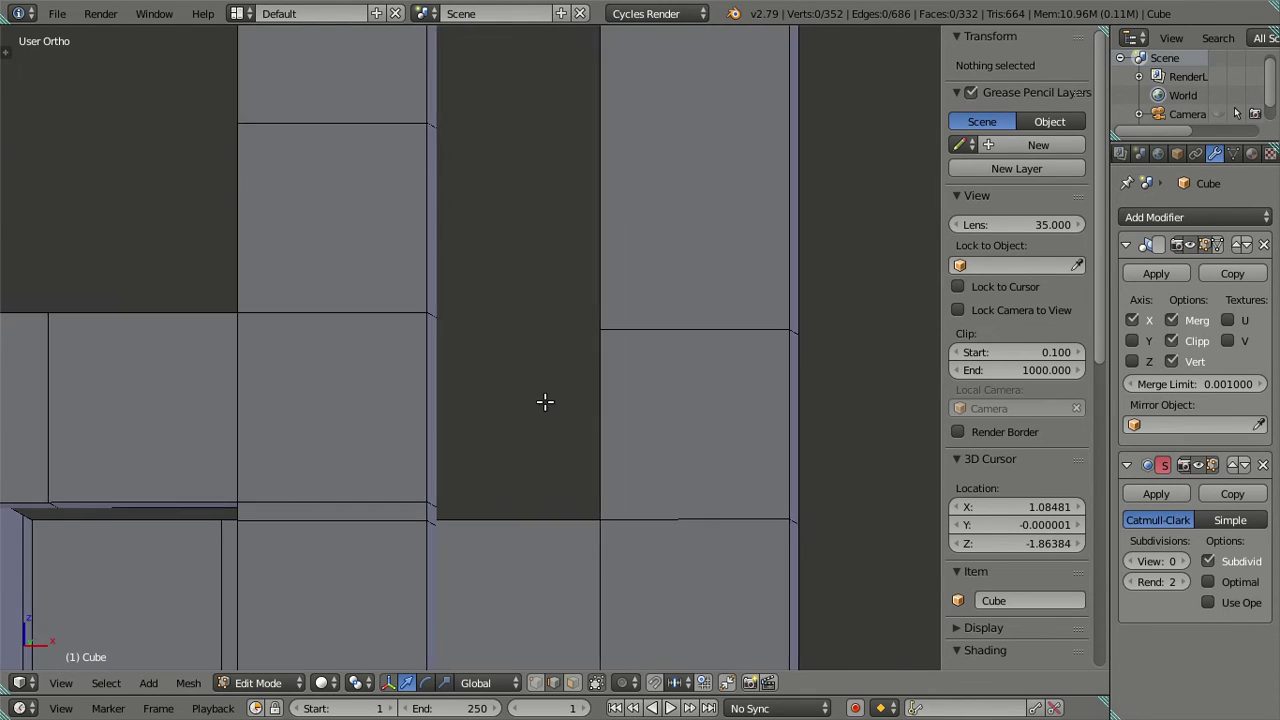
pyautogui.hotkey('ctrl', 'r')
pyautogui.scroll(8, 588, 404)
pyautogui.click(588, 404)
pyautogui.rightClick(588, 404)
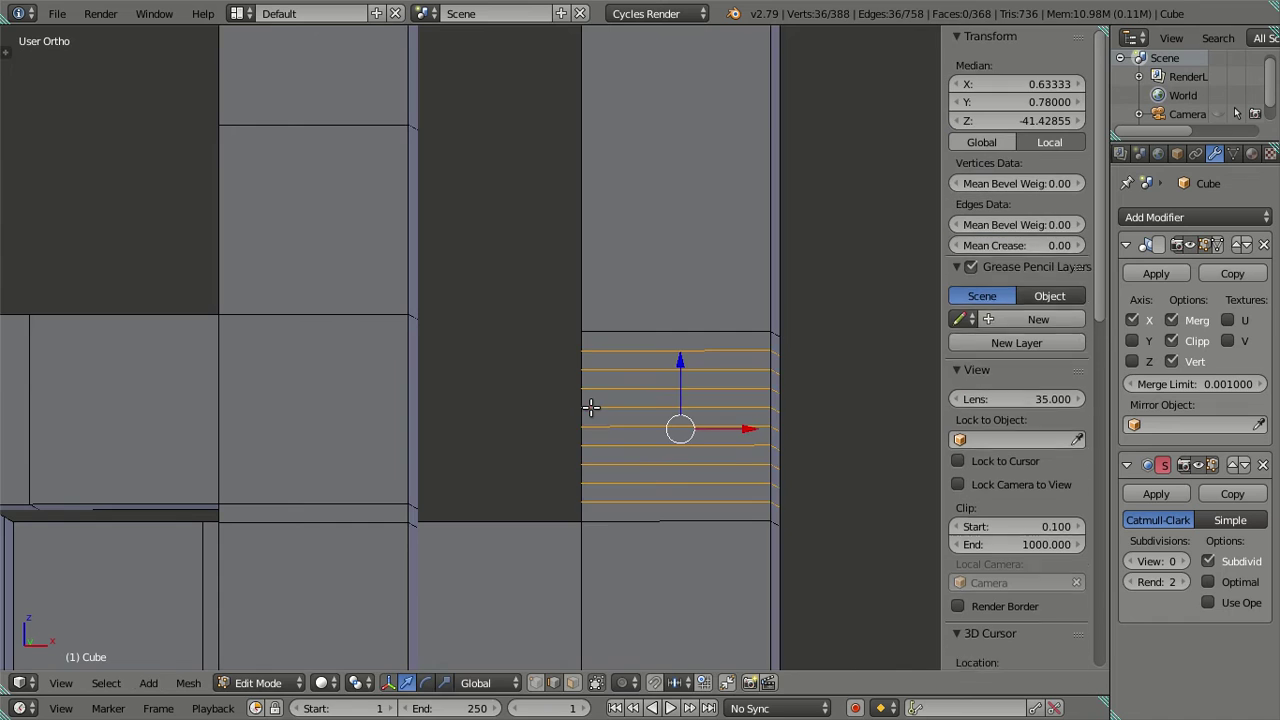
pyautogui.keyDown('alt'); pyautogui.keyDown('shift'); pyautogui.rightClick(636, 496); pyautogui.keyUp('shift'); pyautogui.keyUp('alt')
pyautogui.press('x')
pyautogui.click(620, 329)
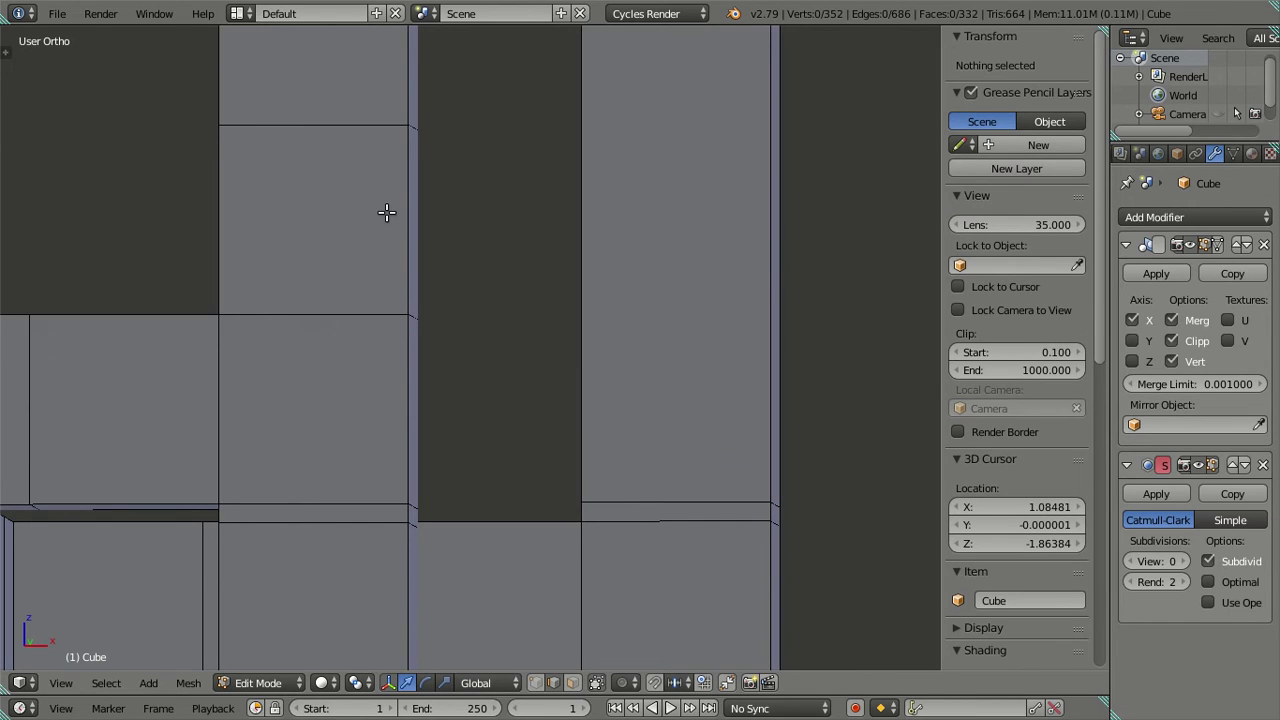
pyautogui.hotkey('ctrl', 'r')
pyautogui.scroll(8, 386, 214)
pyautogui.click(386, 214)
pyautogui.rightClick(386, 214)
pyautogui.keyDown('alt'); pyautogui.keyDown('shift'); pyautogui.rightClick(318, 290); pyautogui.keyUp('shift'); pyautogui.keyUp('alt')
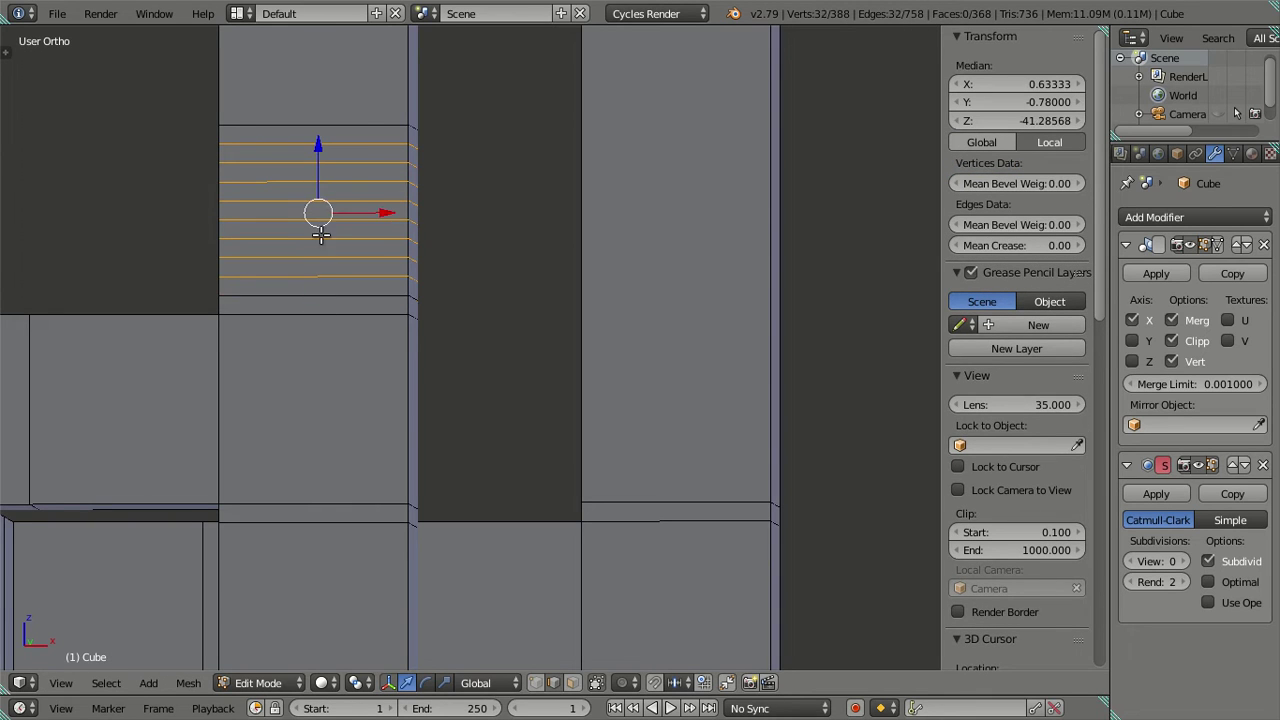
pyautogui.keyDown('alt'); pyautogui.keyDown('shift'); pyautogui.rightClick(360, 127); pyautogui.keyUp('shift'); pyautogui.keyUp('alt')
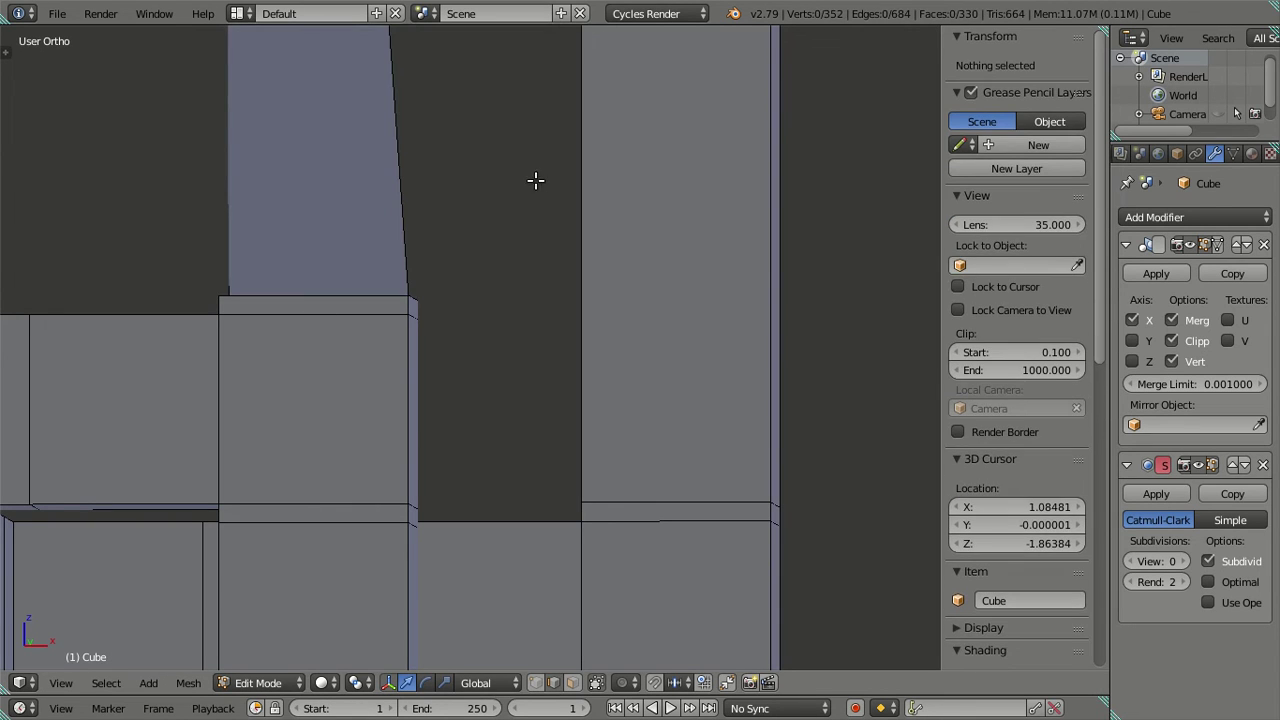
pyautogui.press('x')
pyautogui.click(543, 232)
pyautogui.scroll(-3, 437, 320)
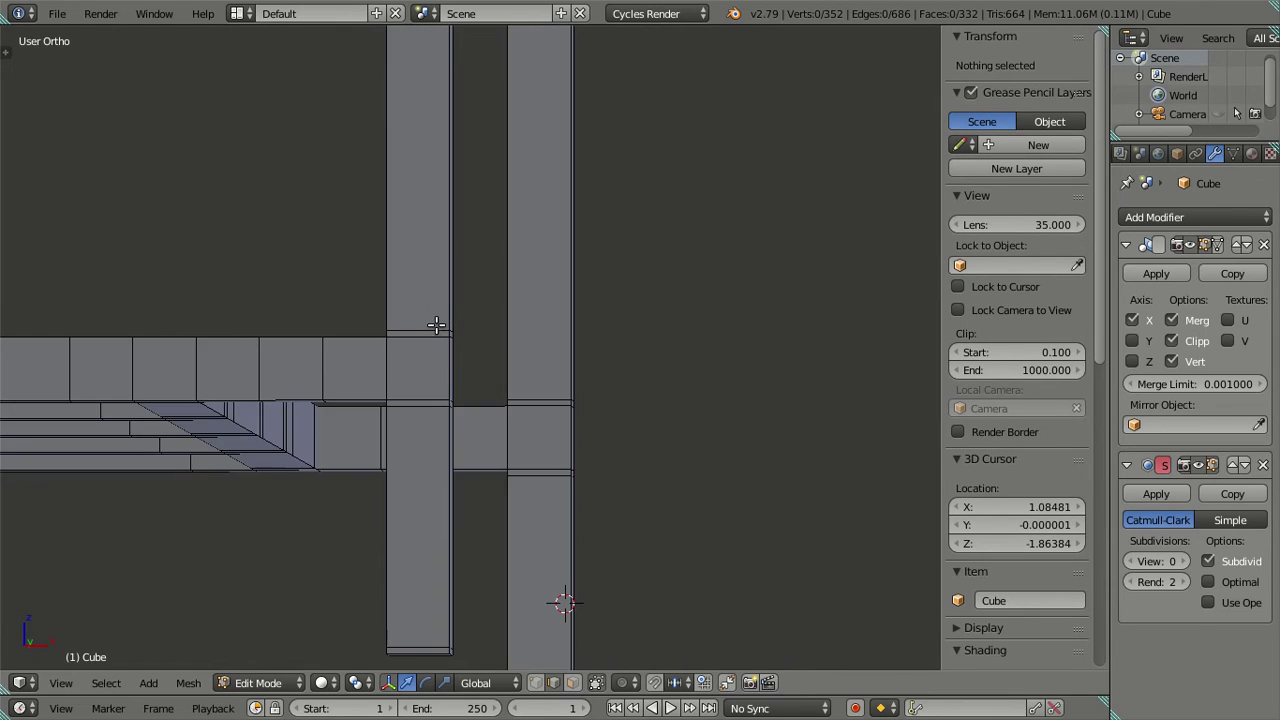
pyautogui.moveTo(436, 325); pyautogui.dragTo(435, 353, button='middle')
pyautogui.scroll(1, 435, 353)
# Cut about ten trial vertical loops into the rail, then dissolve the selected loops.
pyautogui.scroll(1, 380, 371)
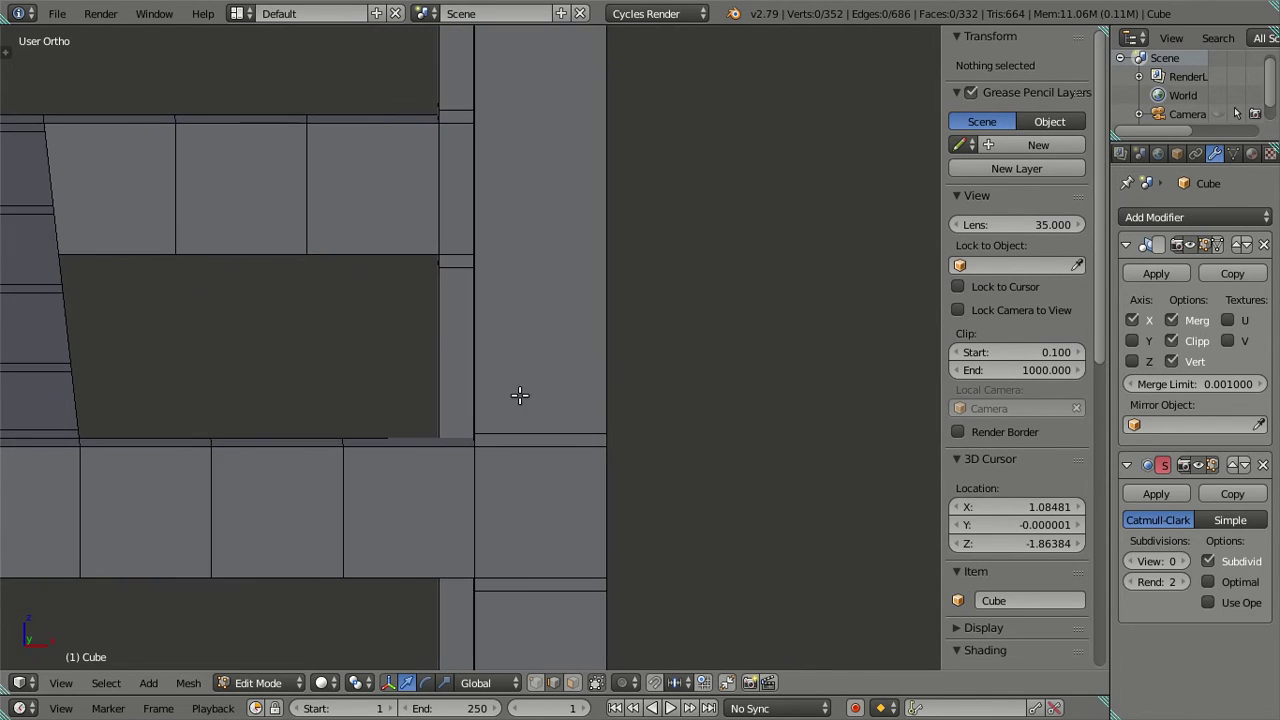
pyautogui.scroll(1, 378, 120)
pyautogui.hotkey('ctrl', 'r')
pyautogui.scroll(9, 377, 123)
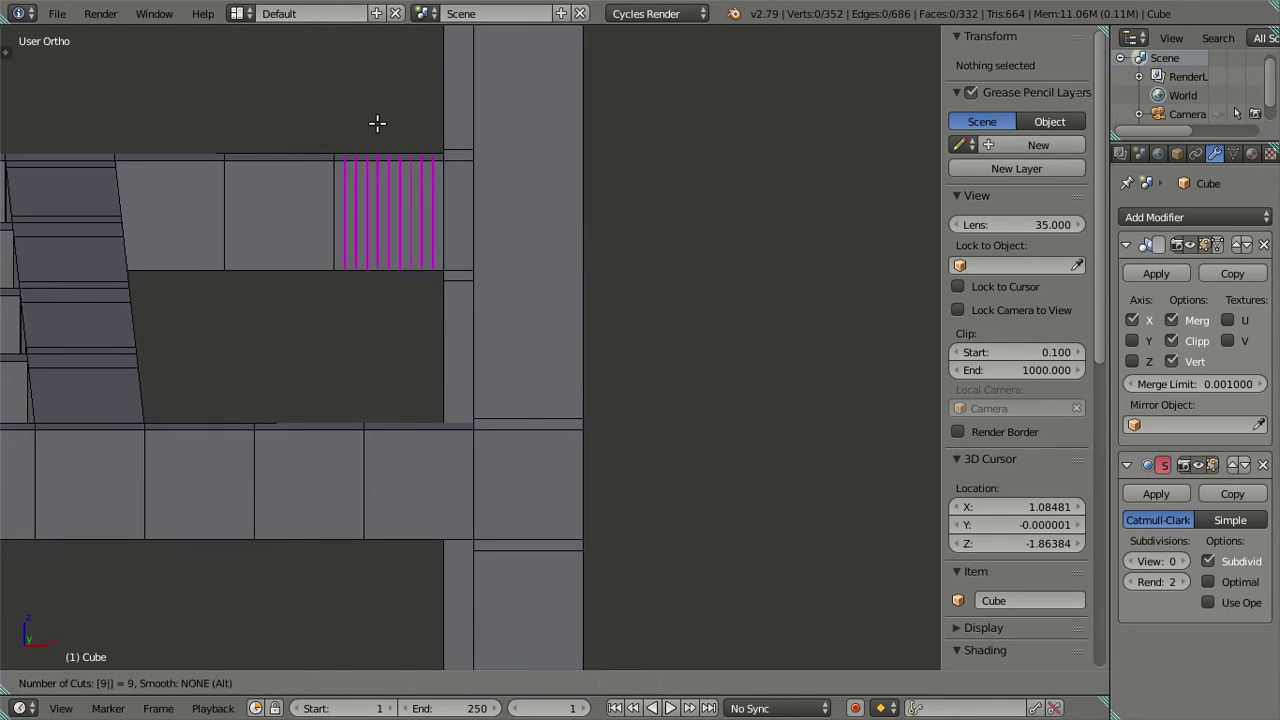
pyautogui.click(377, 123)
pyautogui.rightClick(426, 208)
pyautogui.keyDown('alt'); pyautogui.keyDown('shift'); pyautogui.rightClick(433, 205); pyautogui.keyUp('shift'); pyautogui.keyUp('alt')
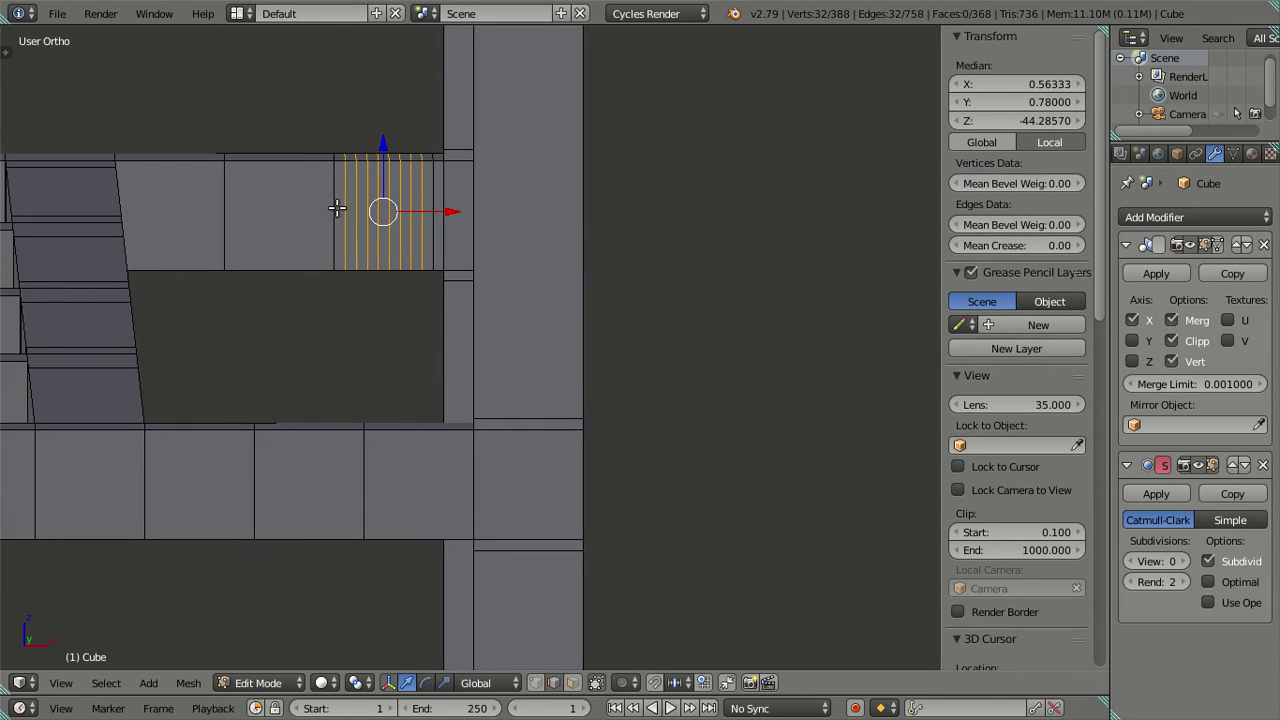
pyautogui.keyDown('alt'); pyautogui.keyDown('shift'); pyautogui.rightClick(334, 207); pyautogui.keyUp('shift'); pyautogui.keyUp('alt')
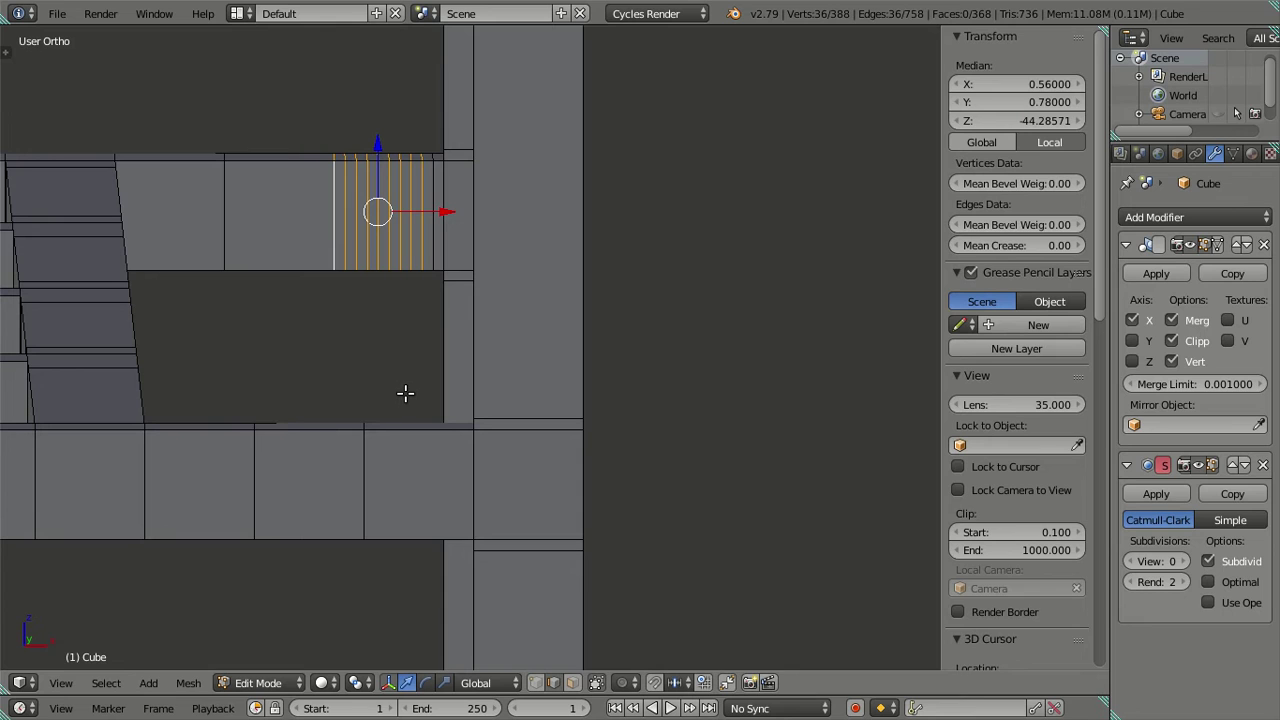
pyautogui.press('x')
pyautogui.click(410, 385)
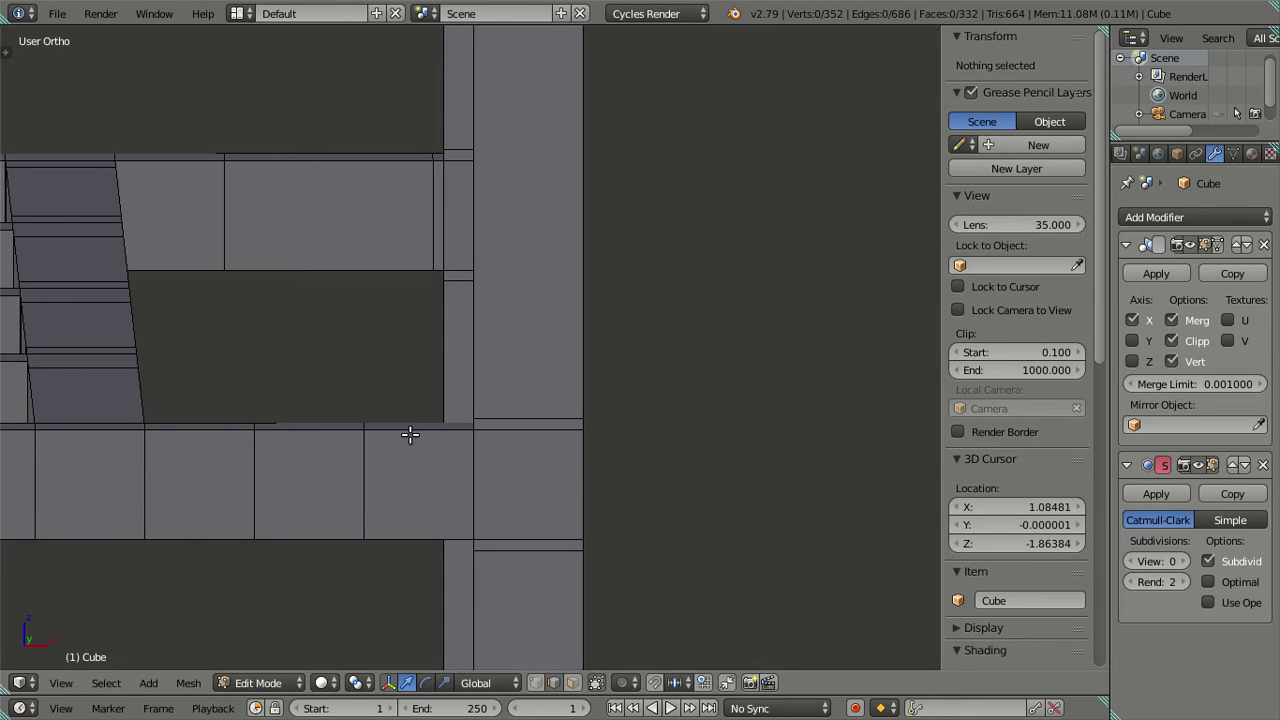
# Add nine trial loop cuts to the lower rail and dissolve them again.
pyautogui.hotkey('ctrl', 'r')
pyautogui.scroll(8, 414, 440)
pyautogui.click(415, 460)
pyautogui.rightClick(417, 478)
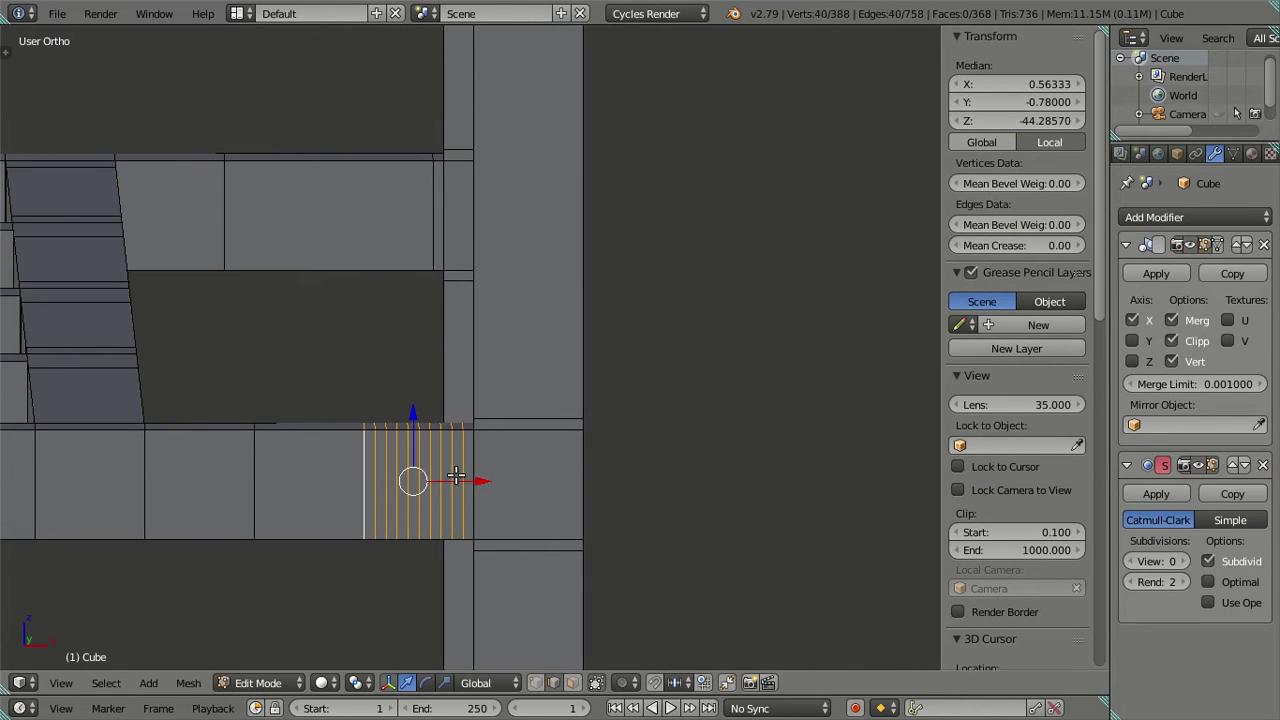
pyautogui.press('x')
pyautogui.click(487, 455)
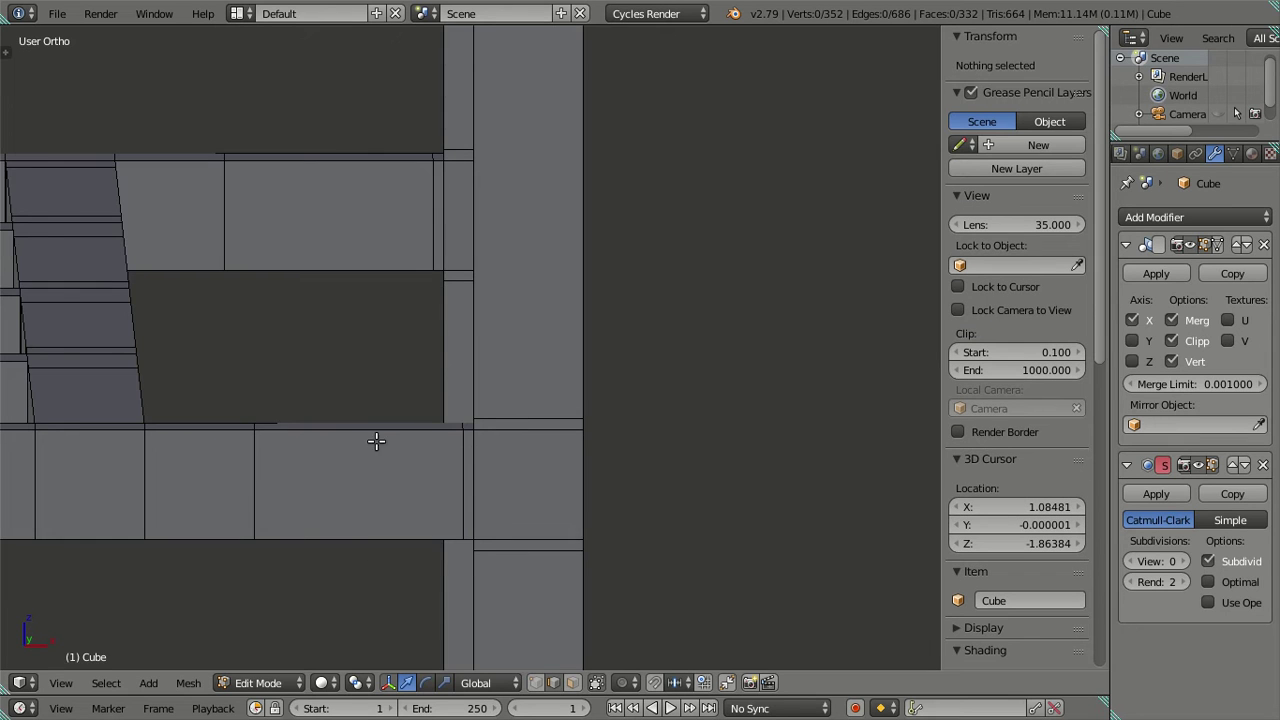
# Cut nine trial loops into the upper face and dissolve them, undoing a wrong delete choice.
pyautogui.keyDown('shift'); pyautogui.moveTo(374, 437); pyautogui.dragTo(558, 434, button='middle'); pyautogui.keyUp('shift')
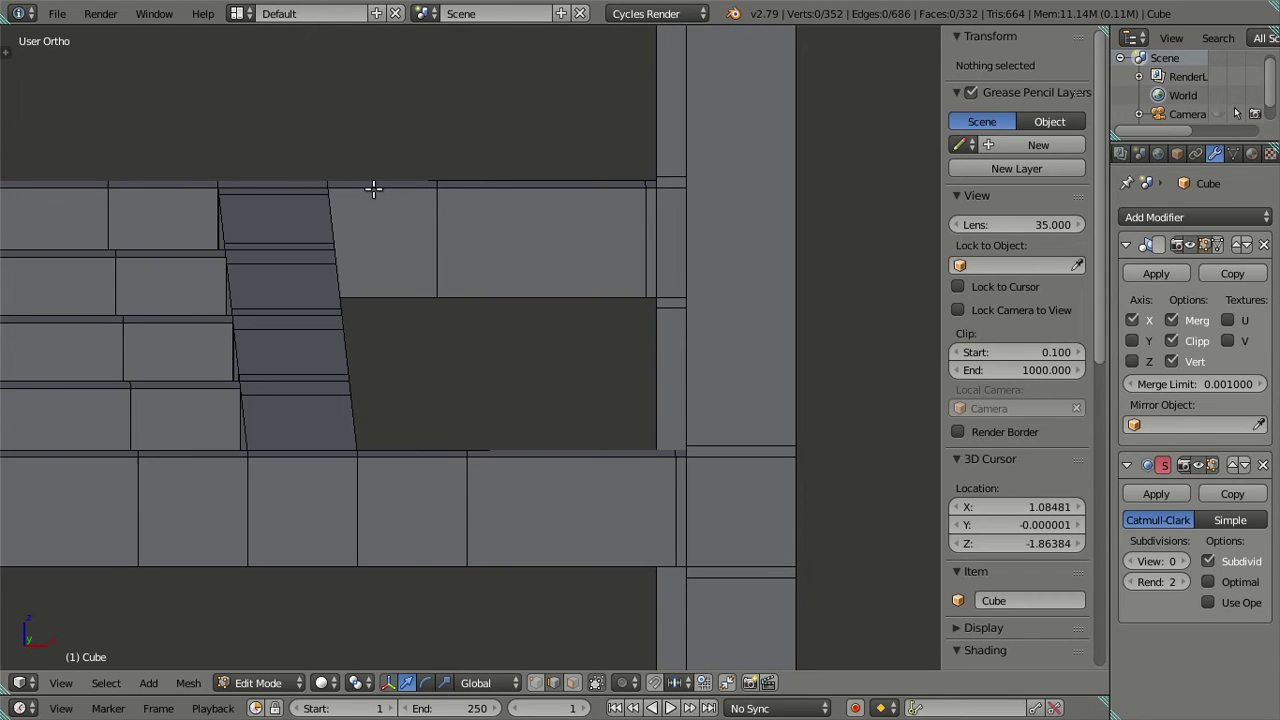
pyautogui.hotkey('ctrl', 'r')
pyautogui.scroll(8, 373, 190)
pyautogui.click(373, 190)
pyautogui.rightClick(373, 190)
pyautogui.scroll(2, 369, 203)
pyautogui.keyDown('shift'); pyautogui.moveTo(369, 203); pyautogui.dragTo(440, 189, button='middle'); pyautogui.keyUp('shift')
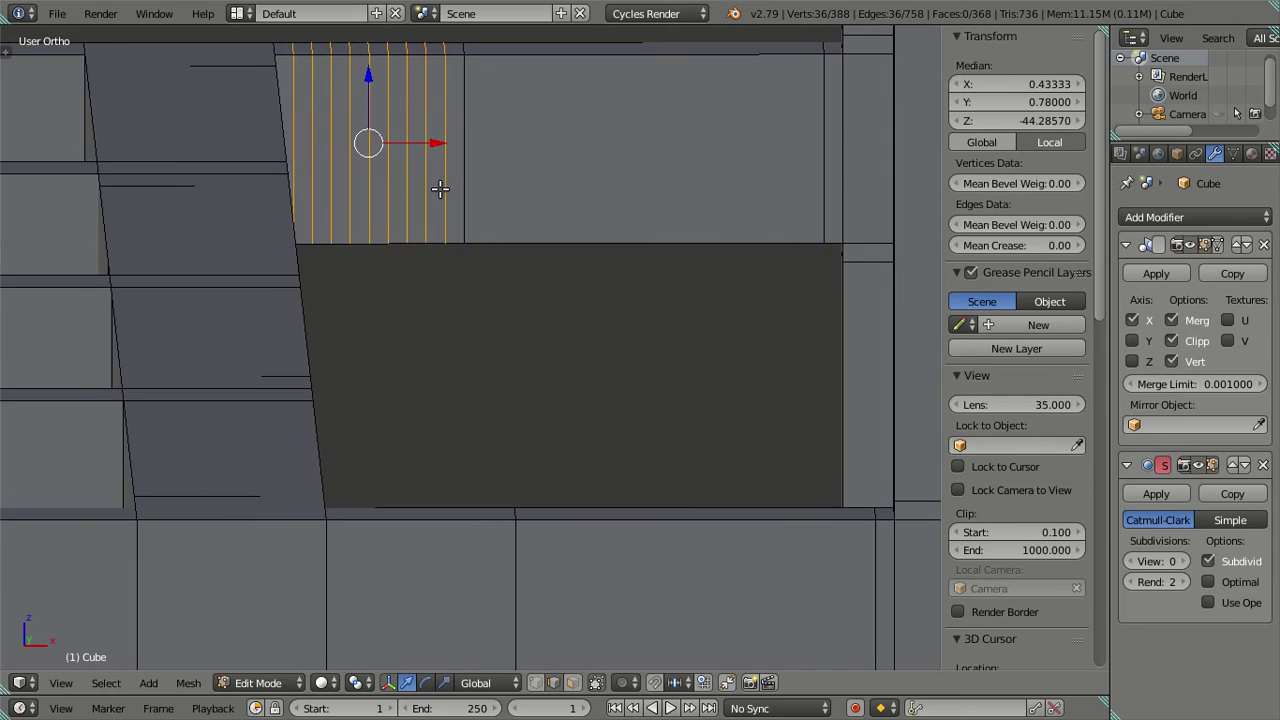
pyautogui.press('x')
pyautogui.click(551, 131)
pyautogui.hotkey('ctrl', 'z')
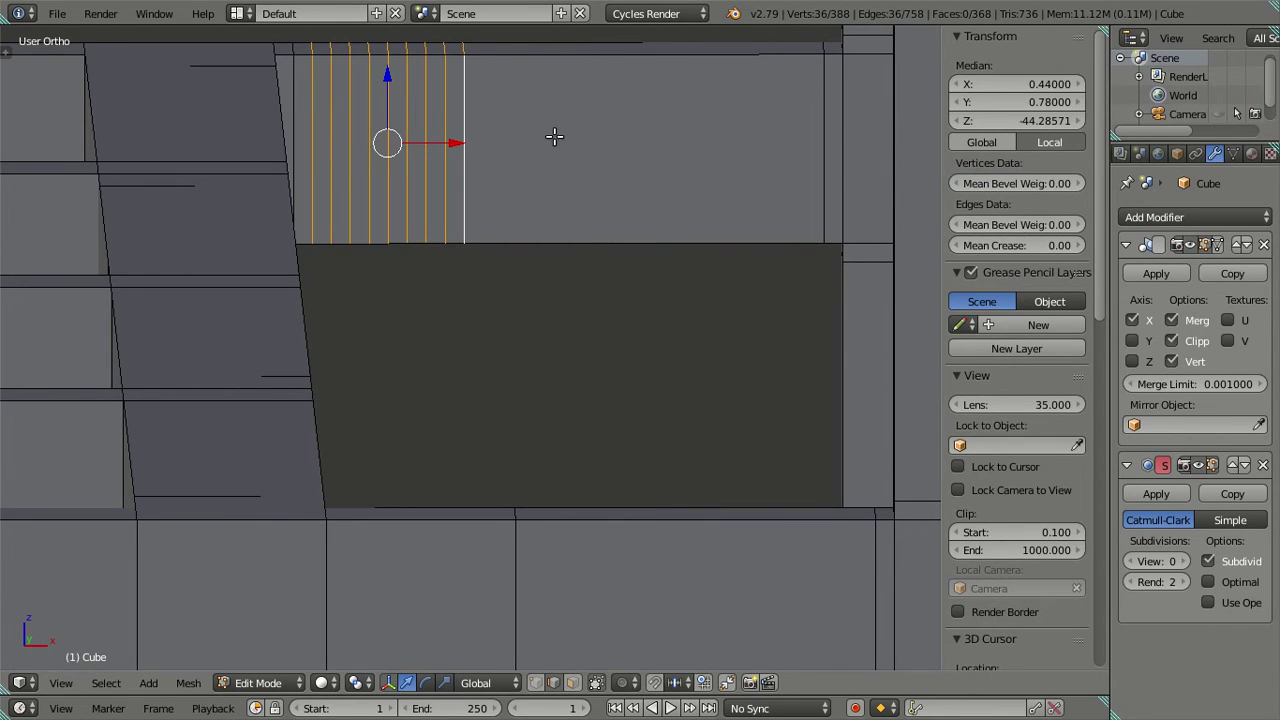
pyautogui.press('x')
pyautogui.click(614, 213)
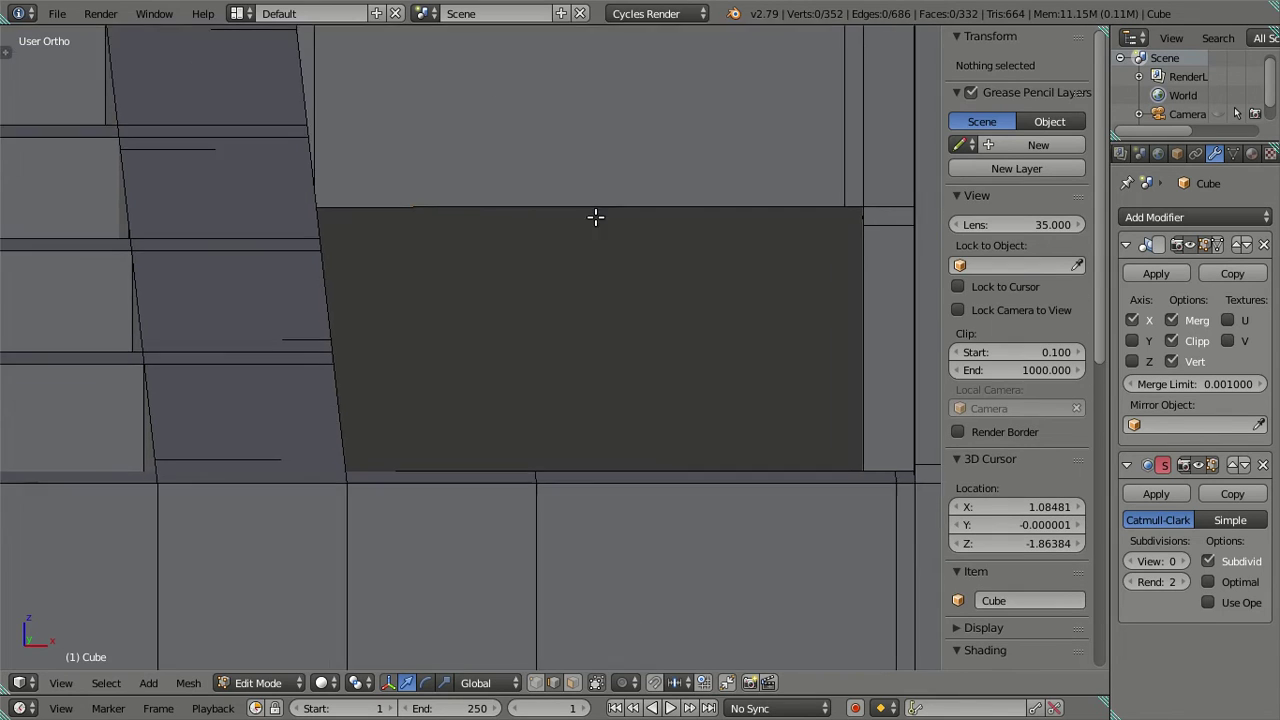
# Cut nine vertical loops across the rail face, then dissolve them away.
pyautogui.keyDown('shift'); pyautogui.moveTo(378, 590); pyautogui.dragTo(469, 332, button='middle'); pyautogui.keyUp('shift')
pyautogui.hotkey('ctrl', 'r')
pyautogui.scroll(8, 535, 235)
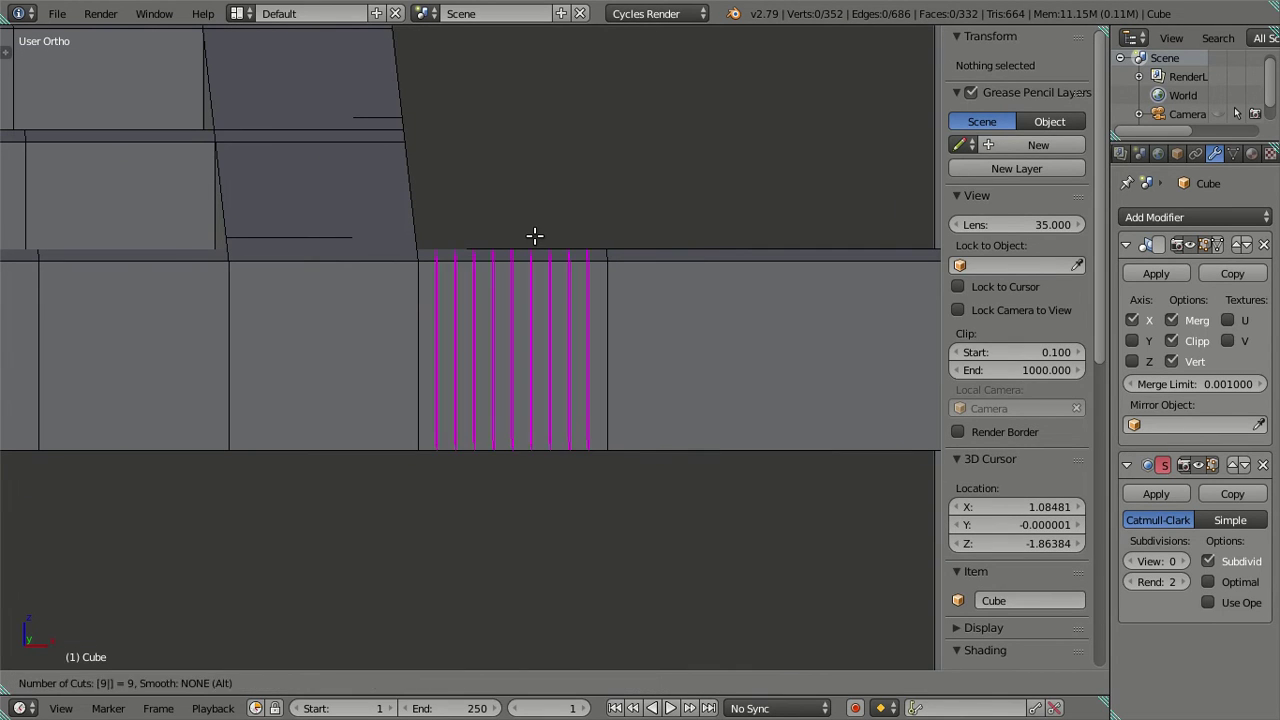
pyautogui.click(535, 235)
pyautogui.rightClick(535, 235)
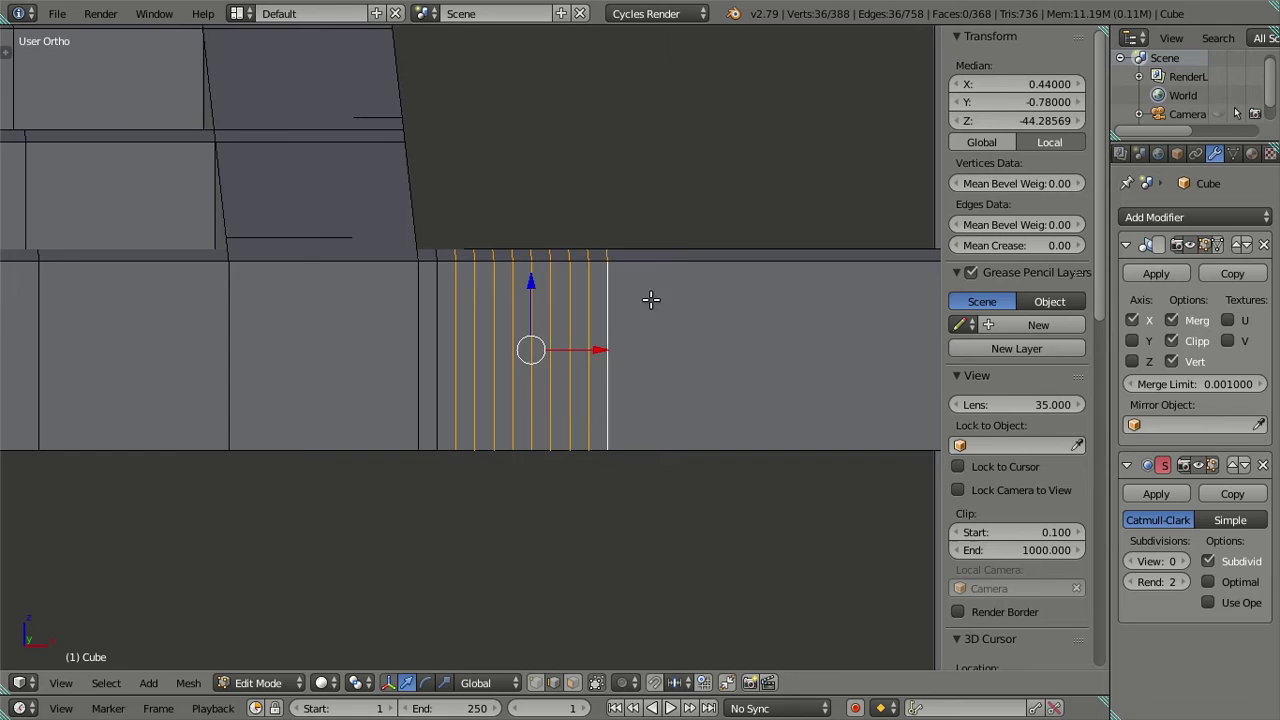
pyautogui.press('x')
pyautogui.click(640, 300)
pyautogui.scroll(-4, 470, 300)
pyautogui.moveTo(421, 274)
pyautogui.mouseDown(button='middle')
pyautogui.moveTo(381, 302)
pyautogui.moveTo(410, 334)
pyautogui.mouseUp(button='middle')
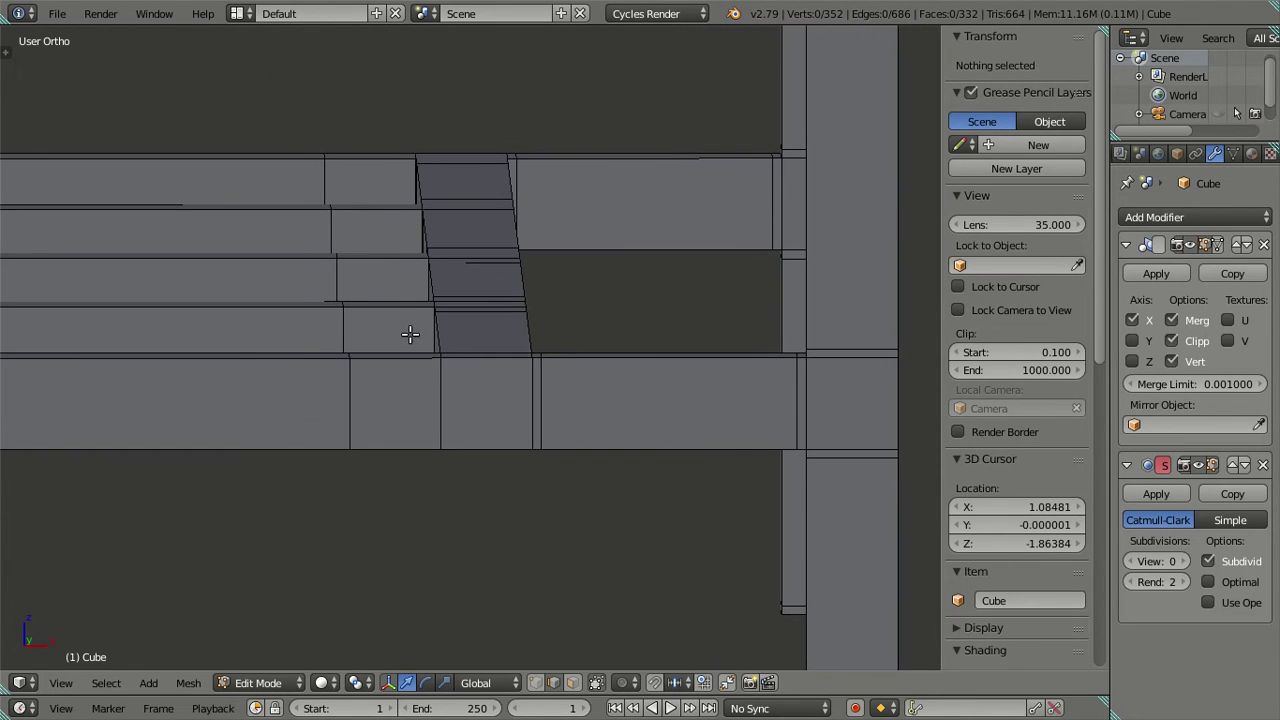
# Add several evenly spaced trial loops on the lower rail and dissolve them.
pyautogui.scroll(2, 381, 366)
pyautogui.hotkey('ctrl', 'r')
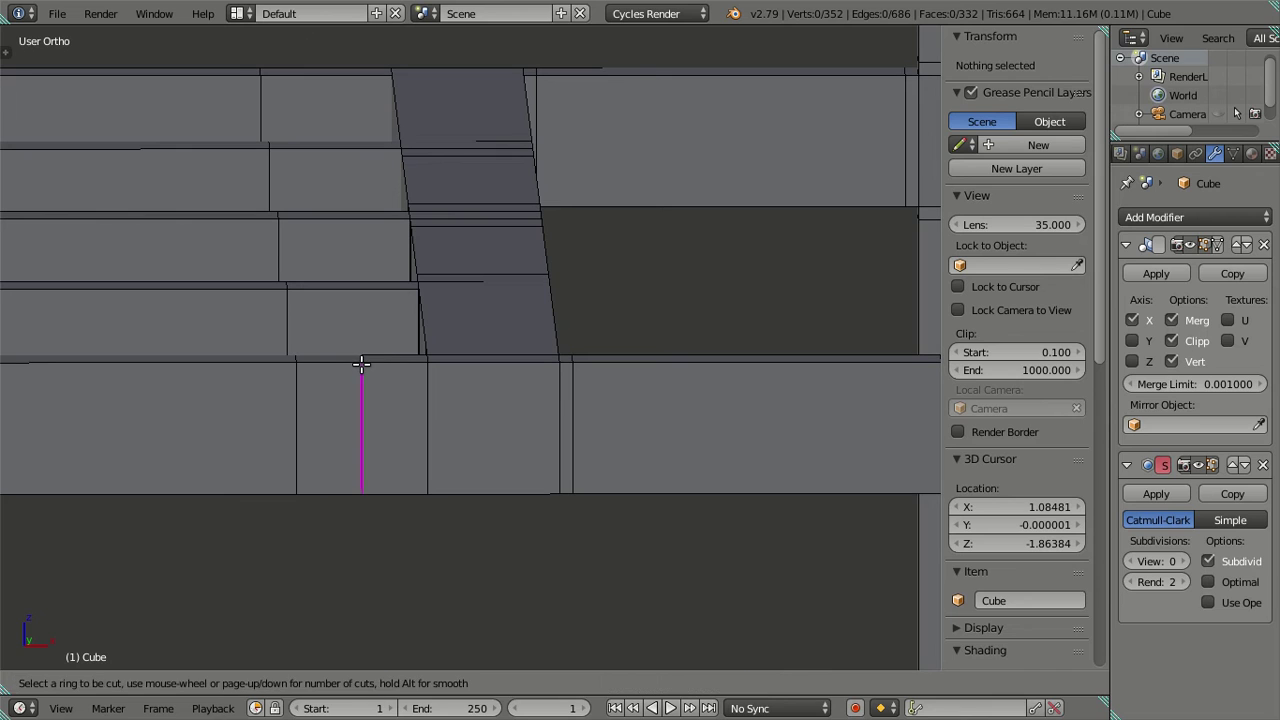
pyautogui.scroll(8, 361, 365)
pyautogui.click(361, 365)
pyautogui.rightClick(361, 365)
pyautogui.press('x')
pyautogui.click(591, 412)
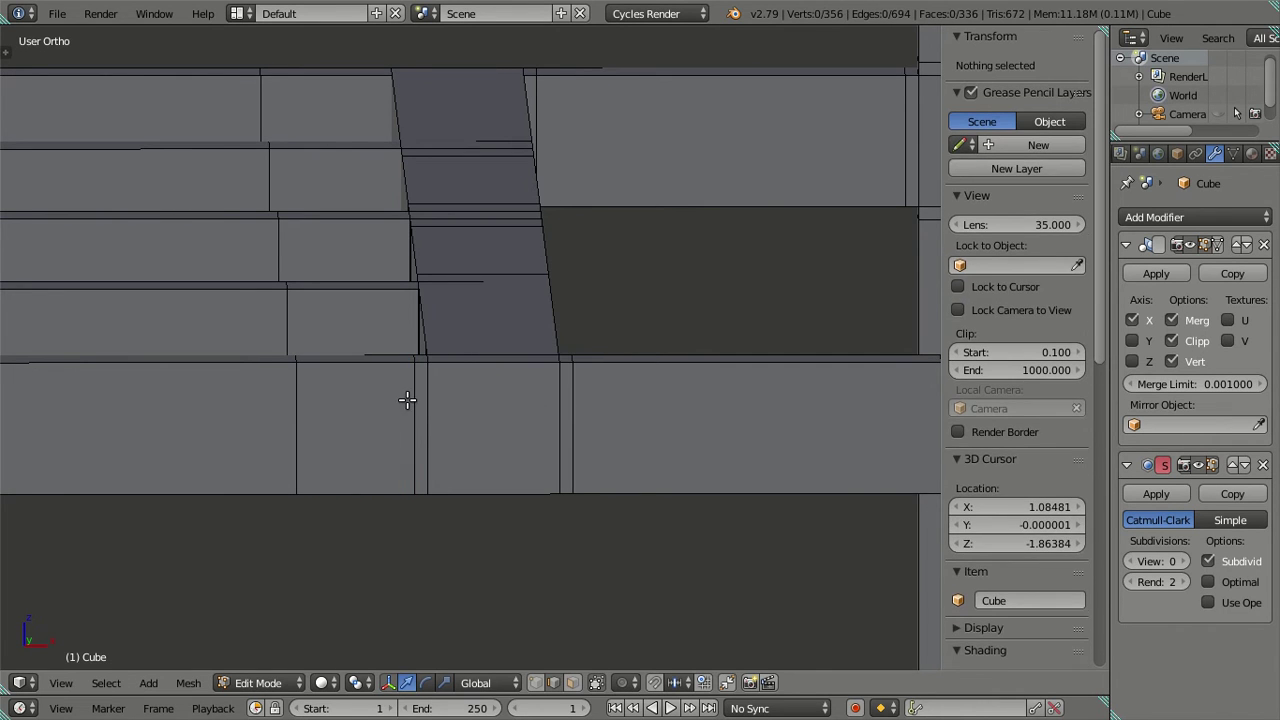
# Select the leftover edge loop, leave its median X at 0.32667, and dissolve it.
pyautogui.rightClick(407, 400)
pyautogui.keyDown('shift'); pyautogui.rightClick(410, 404); pyautogui.keyUp('shift')
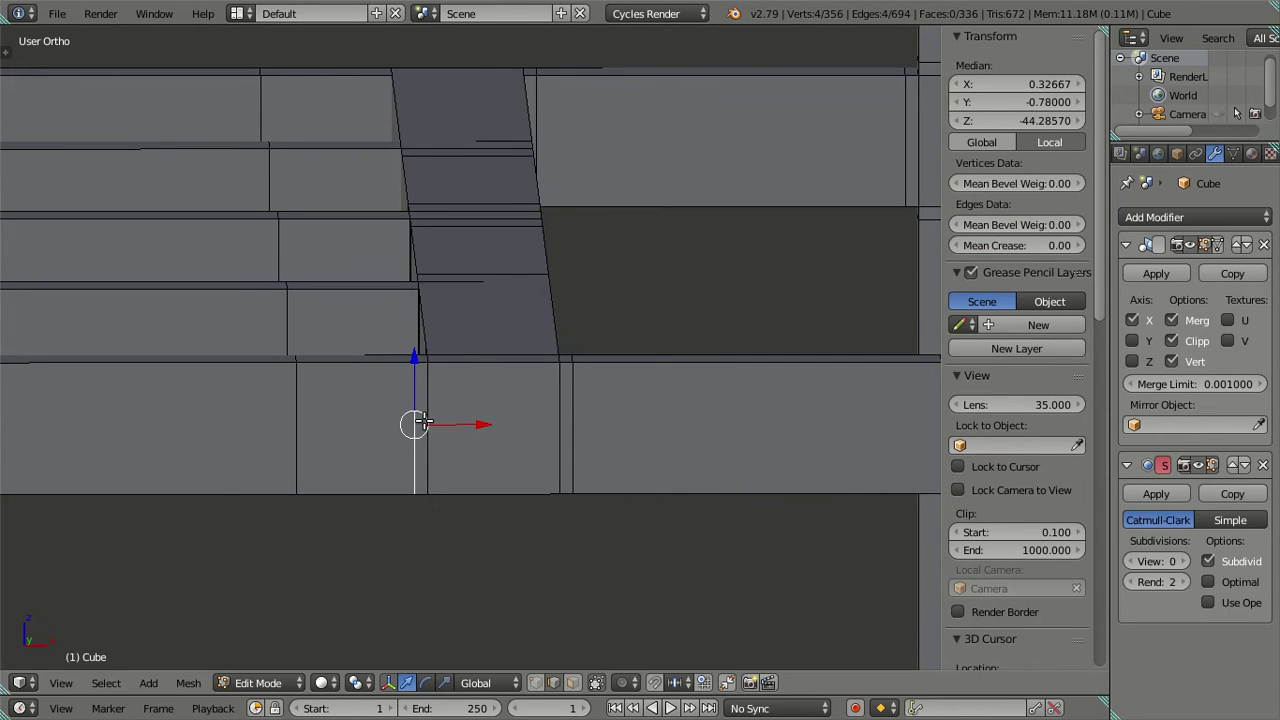
pyautogui.click(1008, 82)
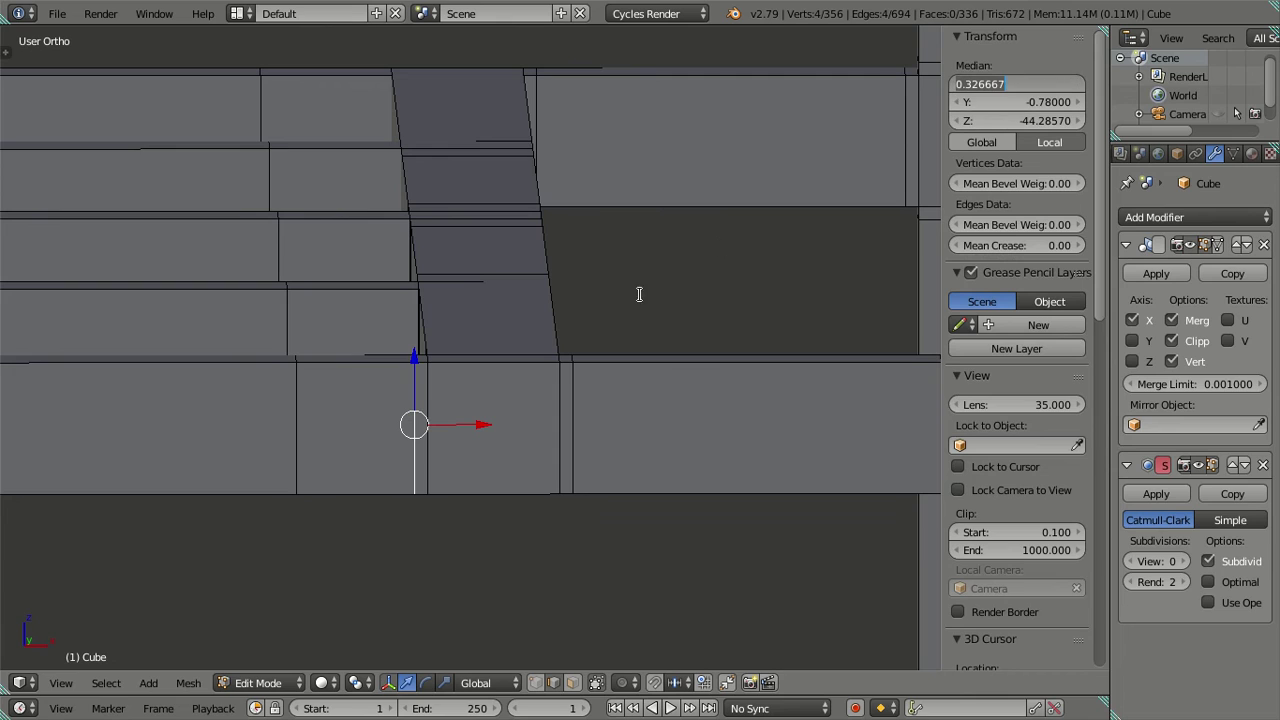
pyautogui.press('BackSpace')
pyautogui.press('Escape')
pyautogui.click(1012, 85)
pyautogui.press('Escape')
pyautogui.press('x')
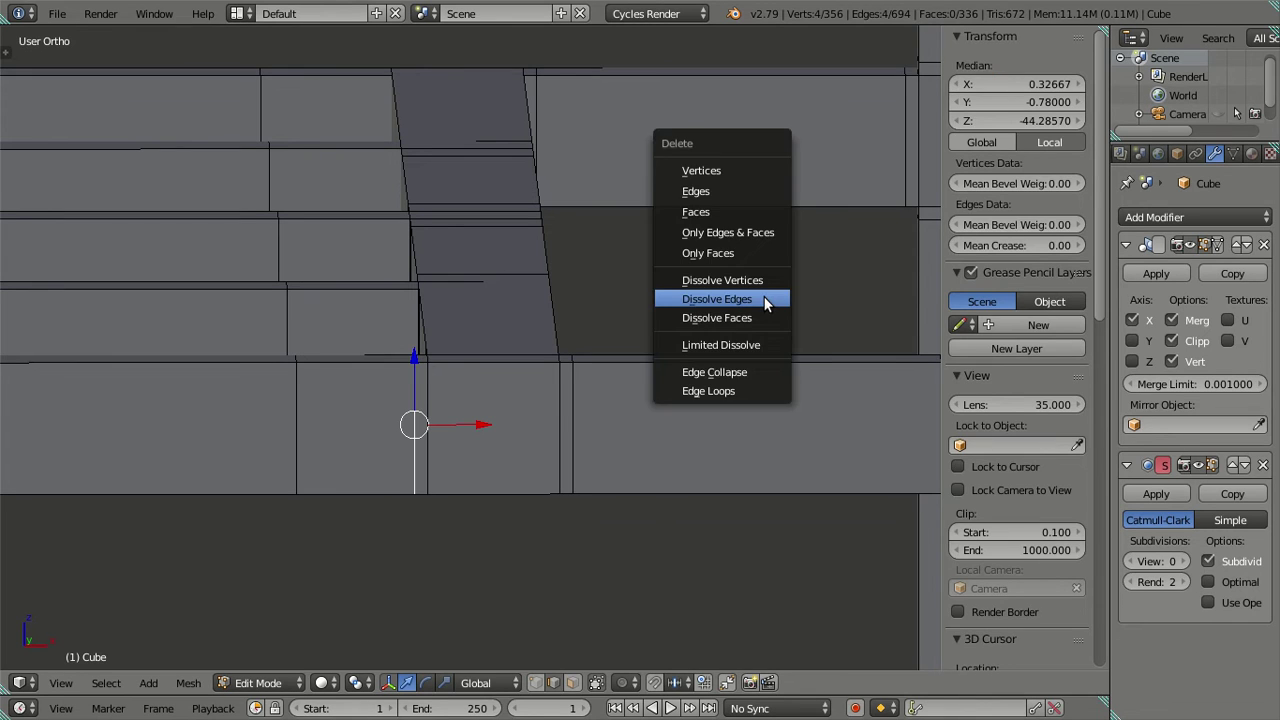
pyautogui.click(764, 296)
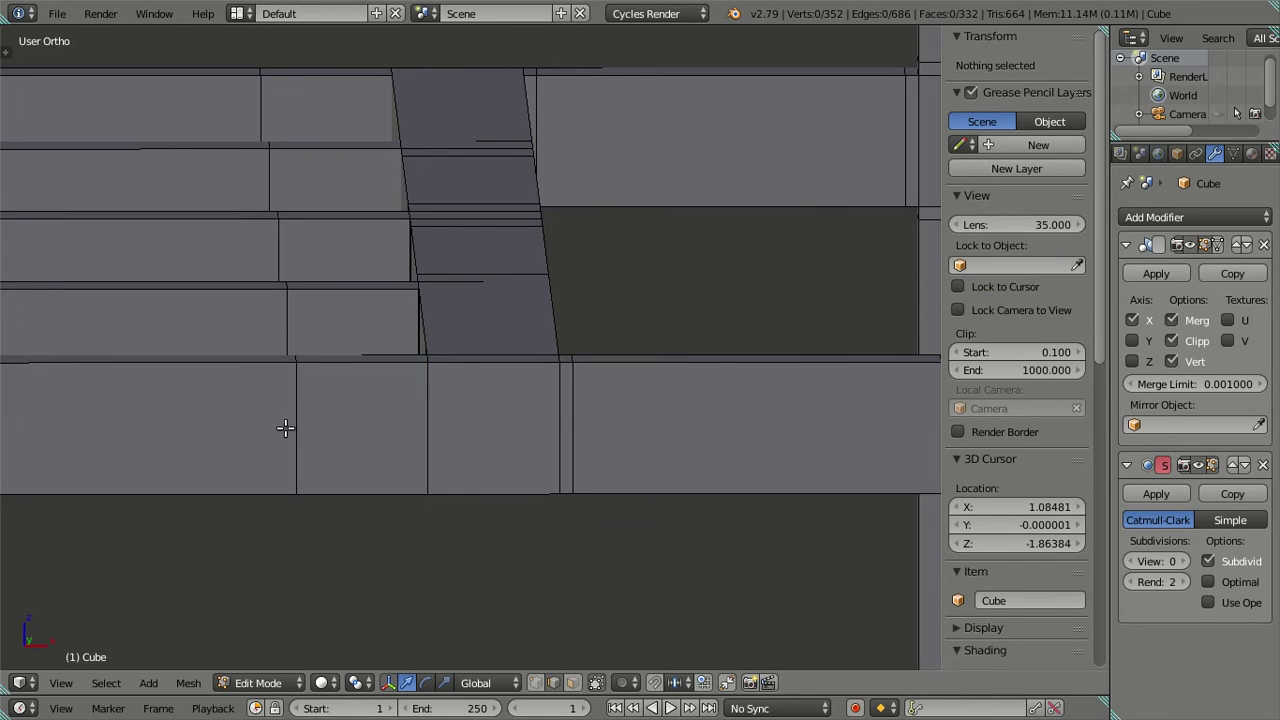
# Select the vertical edges up the frame, then deselect all and view the whole table at an angle.
pyautogui.rightClick(296, 405)
pyautogui.keyDown('shift'); pyautogui.rightClick(289, 320); pyautogui.keyUp('shift')
pyautogui.keyDown('shift'); pyautogui.rightClick(278, 250); pyautogui.keyUp('shift')
pyautogui.keyDown('shift'); pyautogui.rightClick(268, 180); pyautogui.keyUp('shift')
pyautogui.keyDown('shift'); pyautogui.rightClick(258, 108); pyautogui.keyUp('shift')
pyautogui.press('BackSpace')
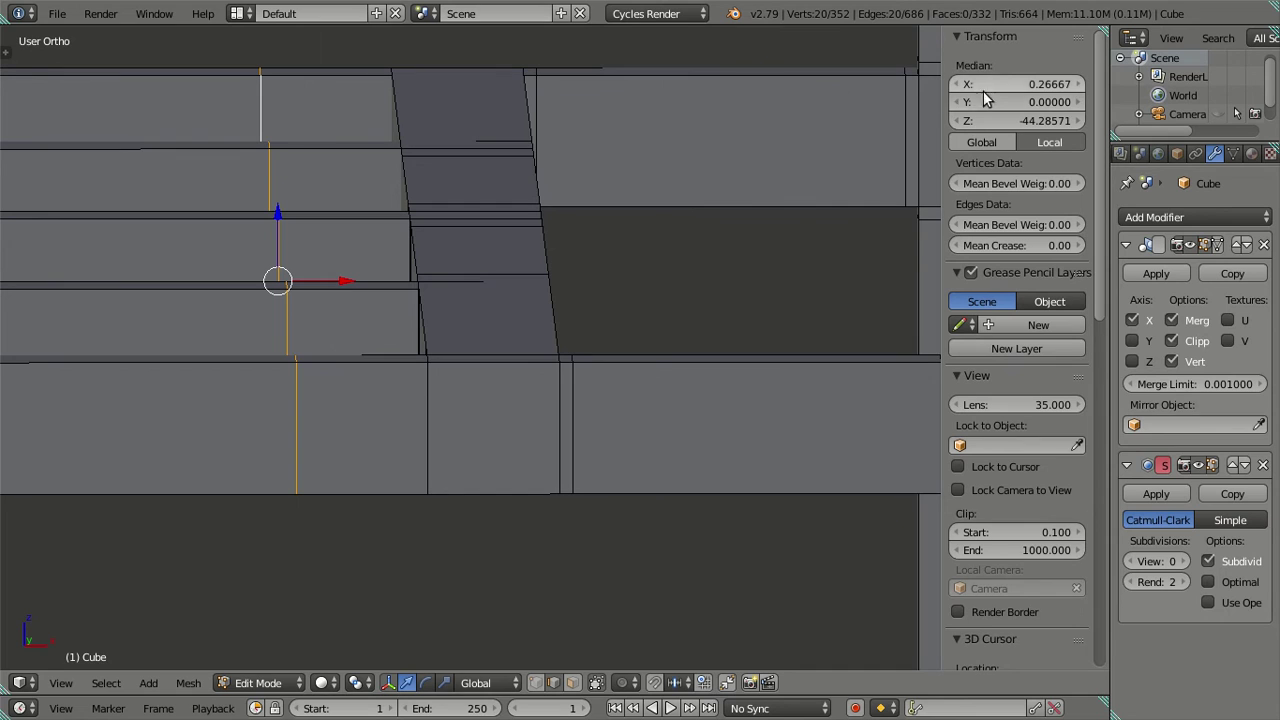
pyautogui.press('BackSpace')
pyautogui.press('a')
pyautogui.moveTo(706, 271)
pyautogui.mouseDown(button='middle')
pyautogui.moveTo(600, 303)
pyautogui.moveTo(577, 374)
pyautogui.moveTo(466, 357)
pyautogui.moveTo(340, 400)
pyautogui.moveTo(634, 391)
pyautogui.moveTo(294, 397)
pyautogui.moveTo(597, 392)
pyautogui.moveTo(425, 368)
pyautogui.moveTo(463, 357)
pyautogui.moveTo(469, 223)
pyautogui.moveTo(466, 367)
pyautogui.mouseUp(button='middle')
pyautogui.scroll(-2, 345, 397)
# Cut about ten trial loops near the top of a table leg, then dissolve them.
pyautogui.scroll(3, 466, 367)
pyautogui.moveTo(297, 226); pyautogui.dragTo(443, 317, button='middle')
pyautogui.scroll(2, 440, 300)
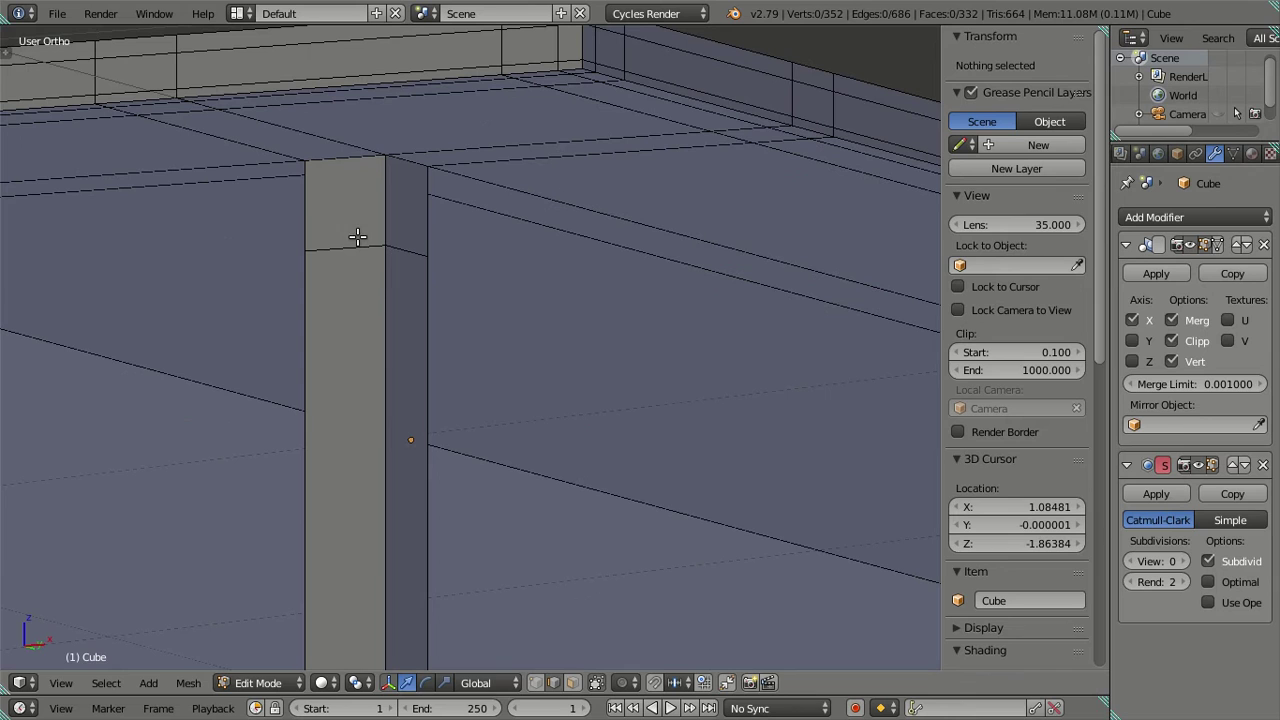
pyautogui.hotkey('ctrl', 'r')
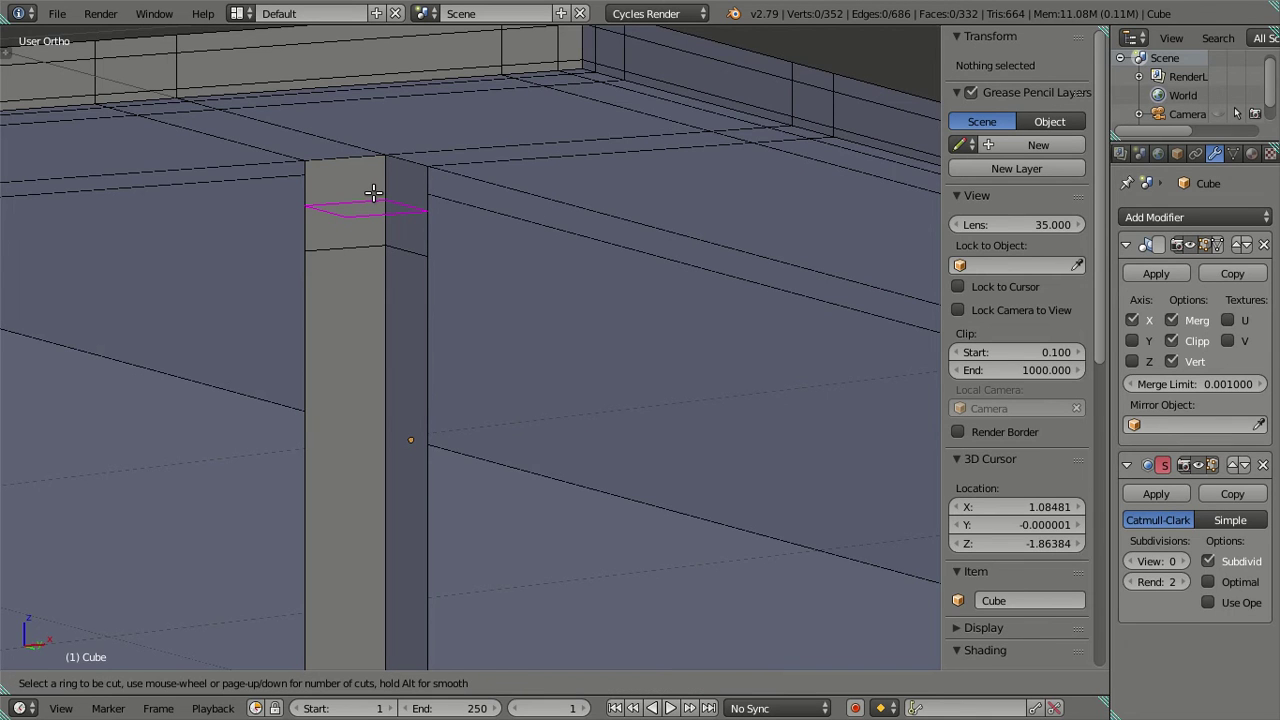
pyautogui.scroll(9, 373, 192)
pyautogui.click(373, 192)
pyautogui.rightClick(373, 192)
pyautogui.scroll(2, 366, 167)
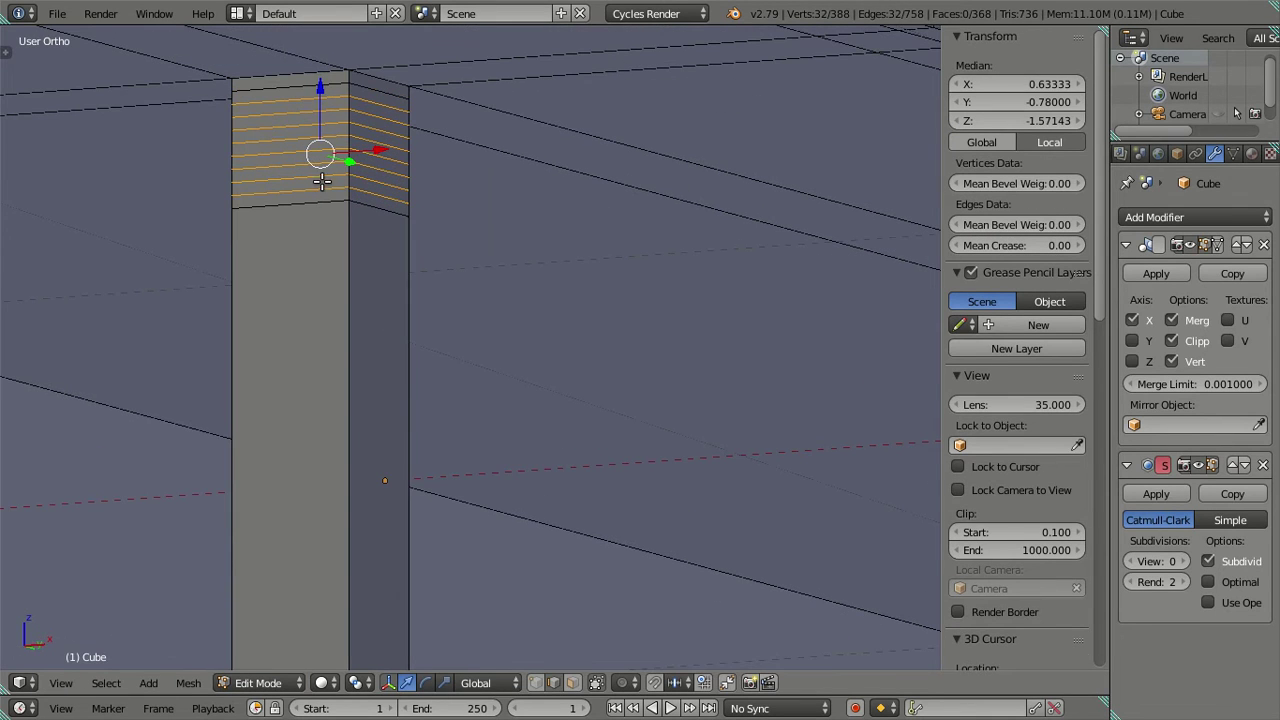
pyautogui.press('x')
pyautogui.click(491, 208)
pyautogui.scroll(-5, 512, 271)
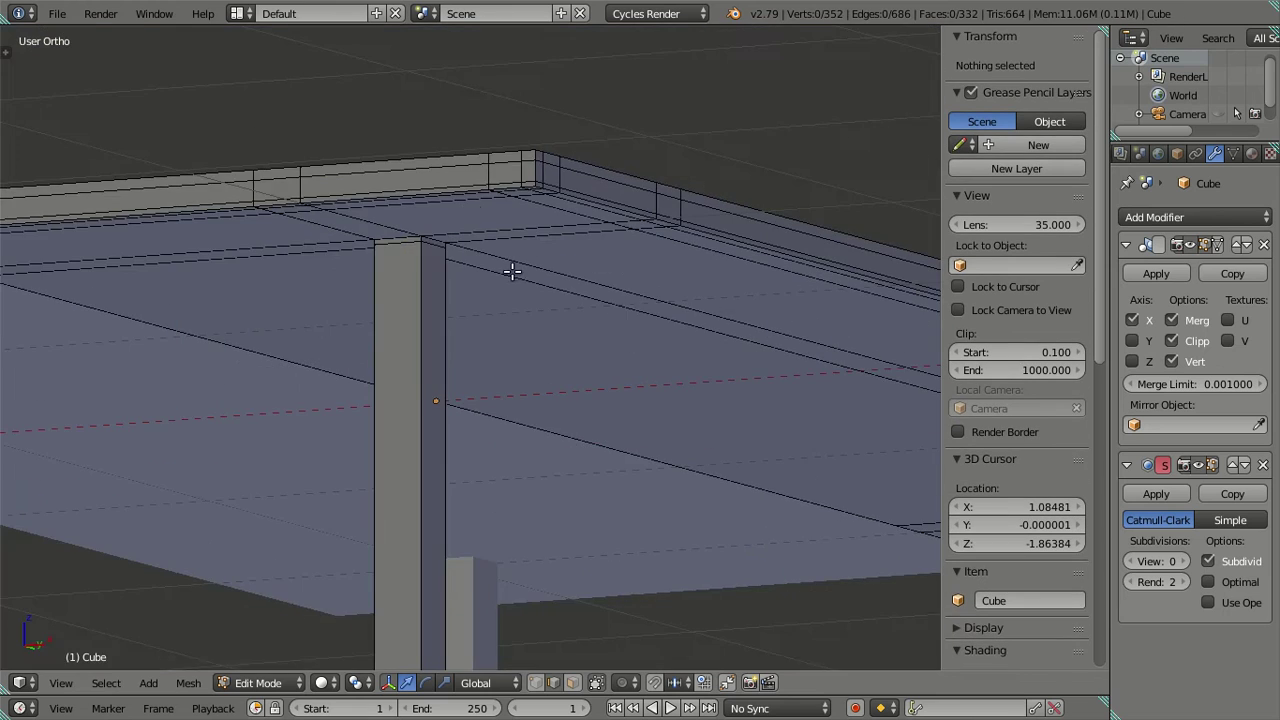
# Add nine evenly spaced edge loops around the leg column and deselect everything.
pyautogui.moveTo(512, 271)
pyautogui.mouseDown(button='middle')
pyautogui.moveTo(920, 206)
pyautogui.moveTo(961, 419)
pyautogui.mouseUp(button='middle')
pyautogui.keyDown('shift'); pyautogui.moveTo(399, 431); pyautogui.dragTo(303, 251, button='middle'); pyautogui.keyUp('shift')
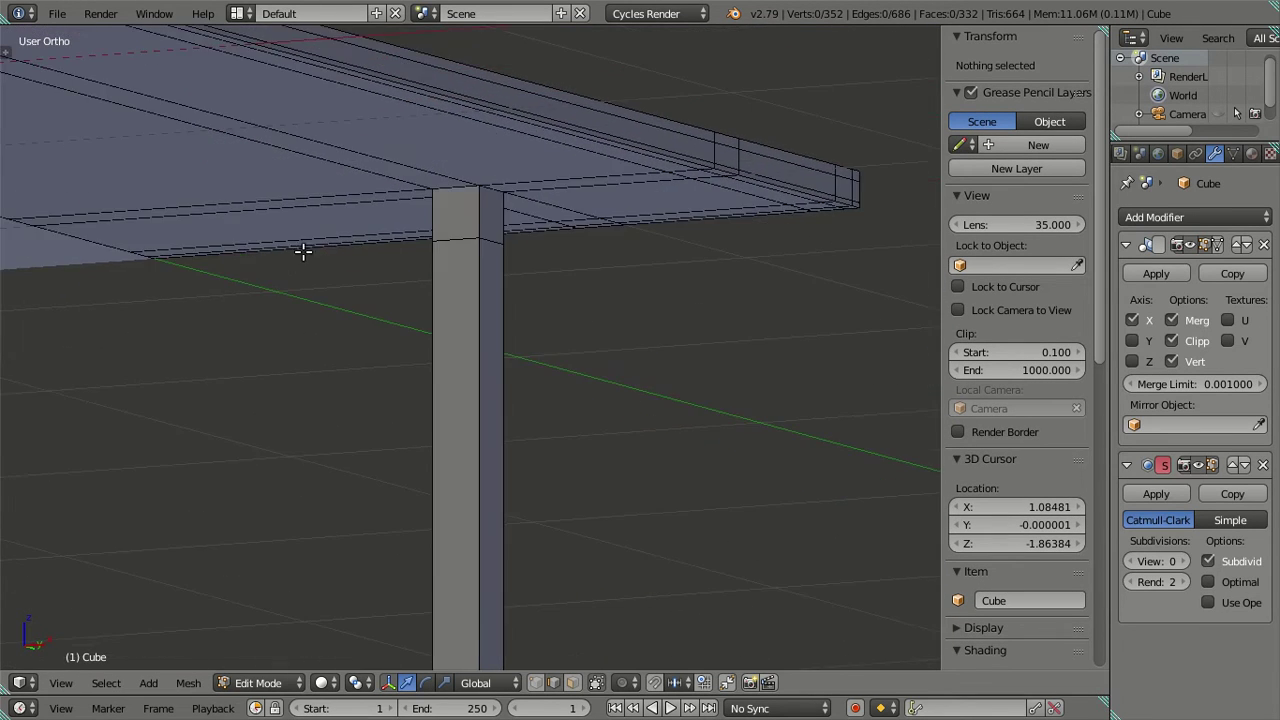
pyautogui.scroll(4, 457, 149)
pyautogui.keyDown('shift'); pyautogui.moveTo(457, 149); pyautogui.dragTo(466, 474, button='middle'); pyautogui.keyUp('shift')
pyautogui.scroll(1, 502, 341)
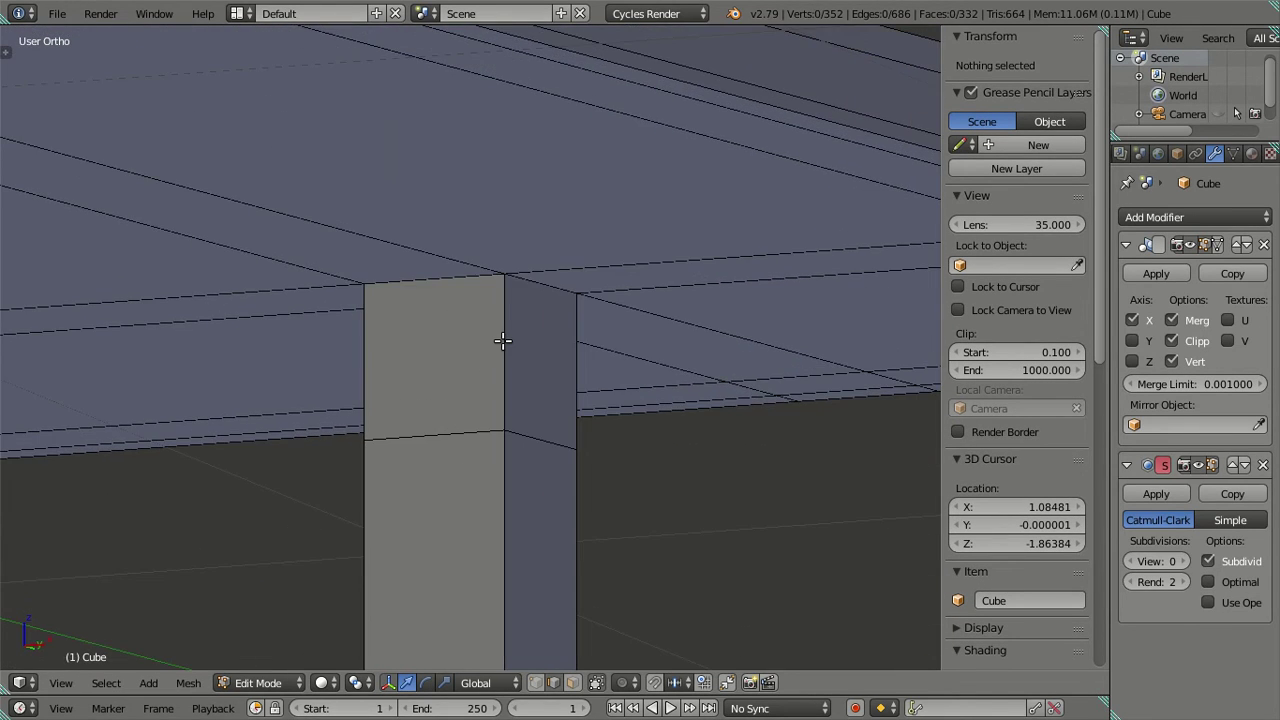
pyautogui.hotkey('ctrl', 'r')
pyautogui.click(502, 341)
pyautogui.rightClick(466, 287)
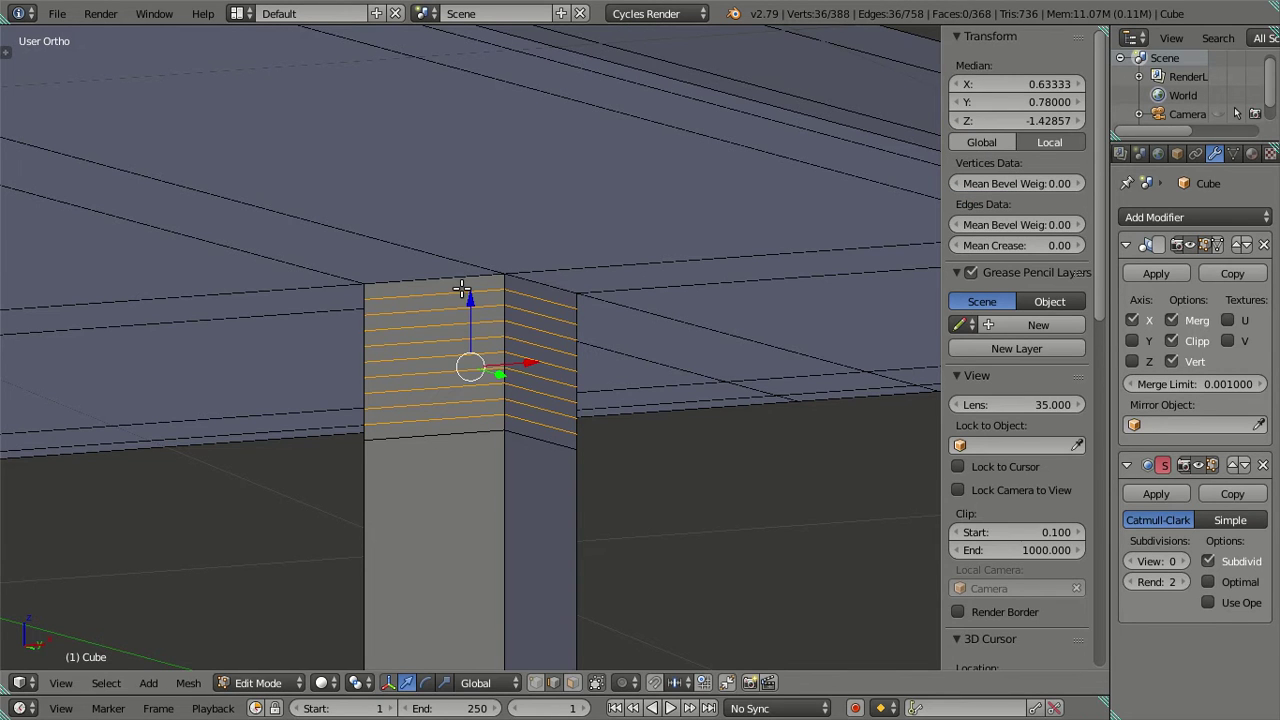
pyautogui.press('a')
# Switch to Right Ortho view and frame the beam junction at the tabletop.
pyautogui.scroll(-8, 583, 449)
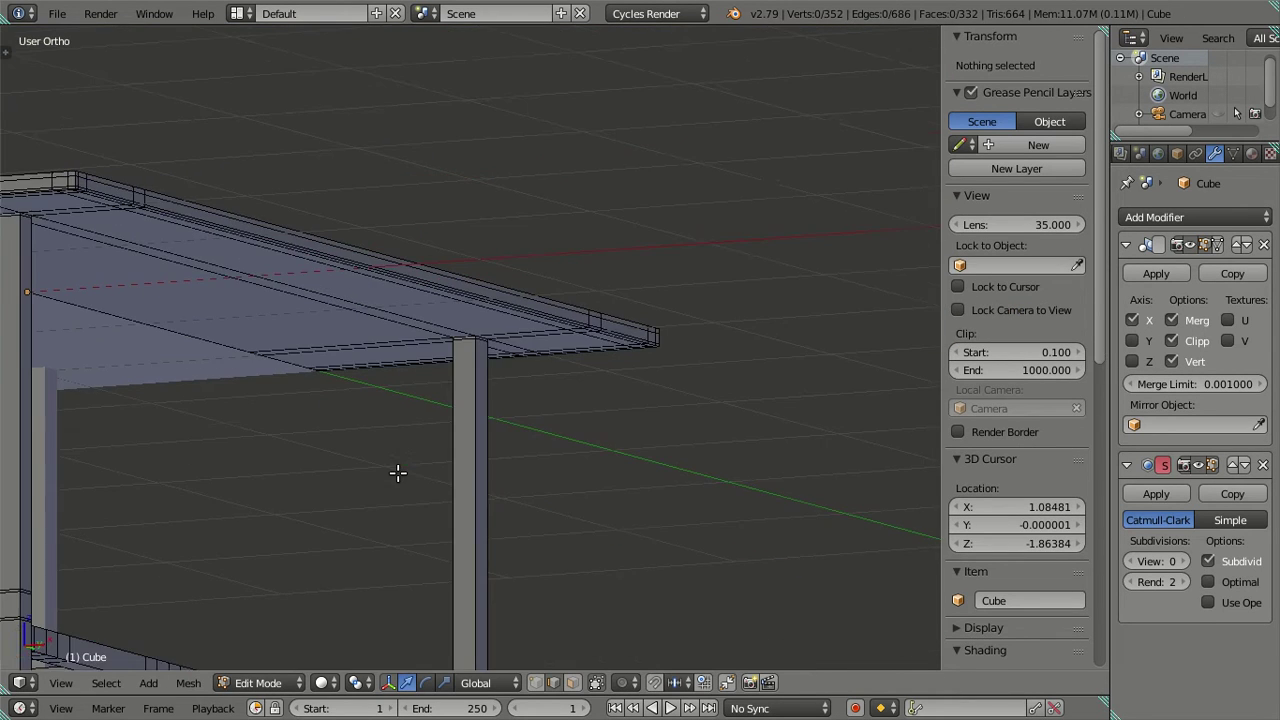
pyautogui.keyDown('shift'); pyautogui.moveTo(398, 474); pyautogui.dragTo(469, 240, button='middle'); pyautogui.keyUp('shift')
pyautogui.scroll(2, 465, 245)
pyautogui.moveTo(393, 322); pyautogui.dragTo(306, 374, button='middle')
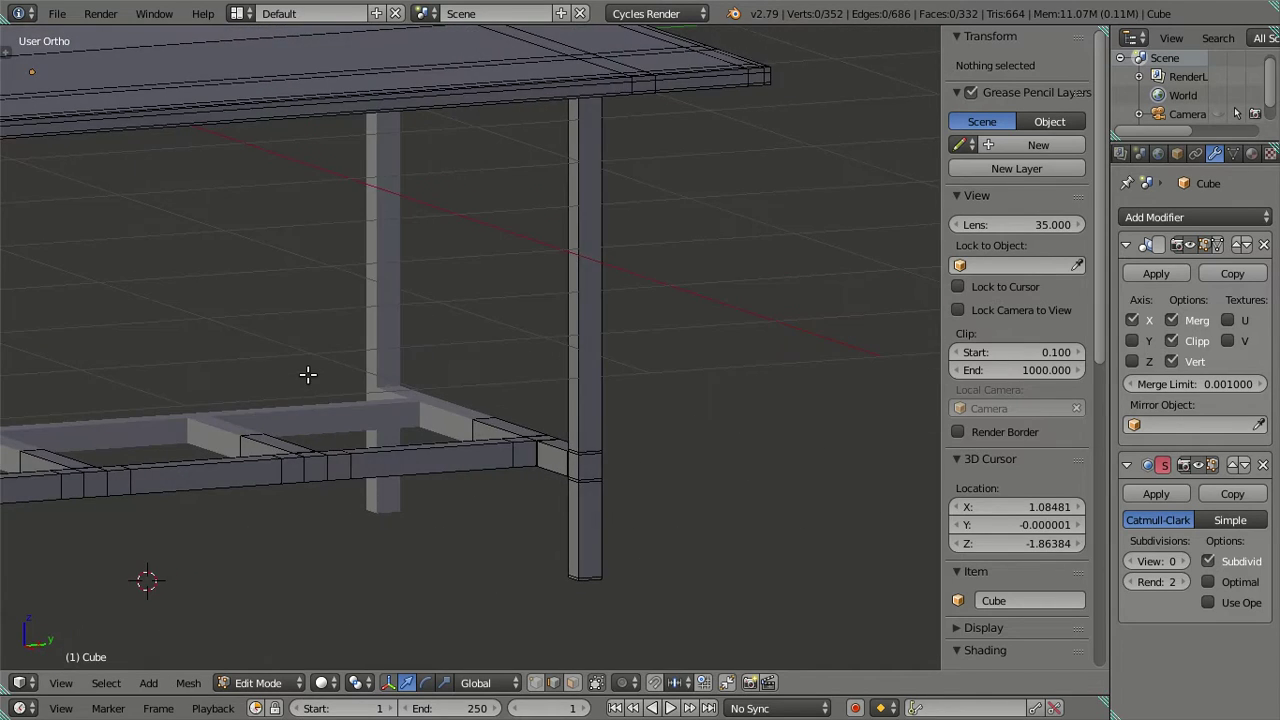
pyautogui.press('KP_3')
pyautogui.scroll(-2, 331, 434)
pyautogui.keyDown('shift'); pyautogui.moveTo(334, 268); pyautogui.dragTo(683, 337, button='middle'); pyautogui.keyUp('shift')
pyautogui.scroll(3, 343, 306)
pyautogui.moveTo(343, 306)
pyautogui.keyDown('shift'); pyautogui.mouseDown(button='middle')
pyautogui.moveTo(297, 347)
pyautogui.moveTo(729, 314)
pyautogui.mouseUp(button='middle'); pyautogui.keyUp('shift')
pyautogui.scroll(5, 297, 347)
pyautogui.scroll(3, 494, 306)
pyautogui.keyDown('shift'); pyautogui.moveTo(494, 306); pyautogui.dragTo(341, 149, button='middle'); pyautogui.keyUp('shift')
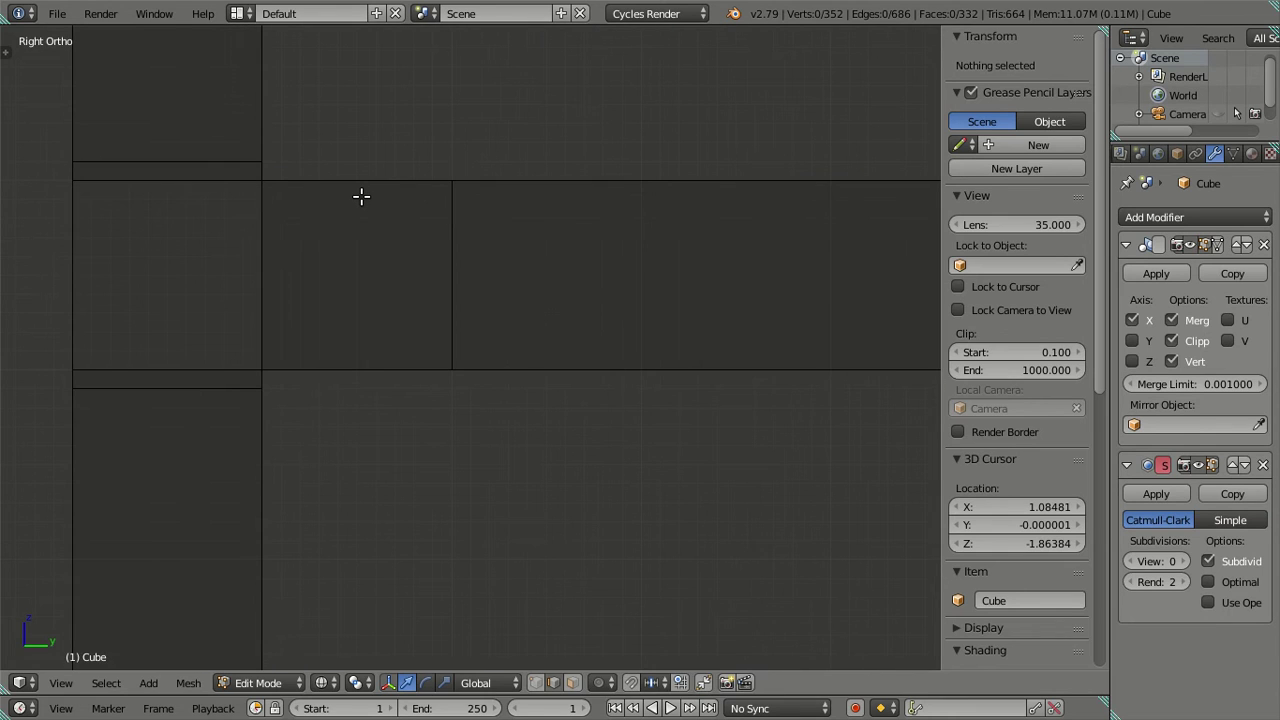
# Add eight evenly spaced edge loops on the beam, then dissolve them.
pyautogui.scroll(7, 361, 196)
pyautogui.click(361, 196)
pyautogui.rightClick(360, 194)
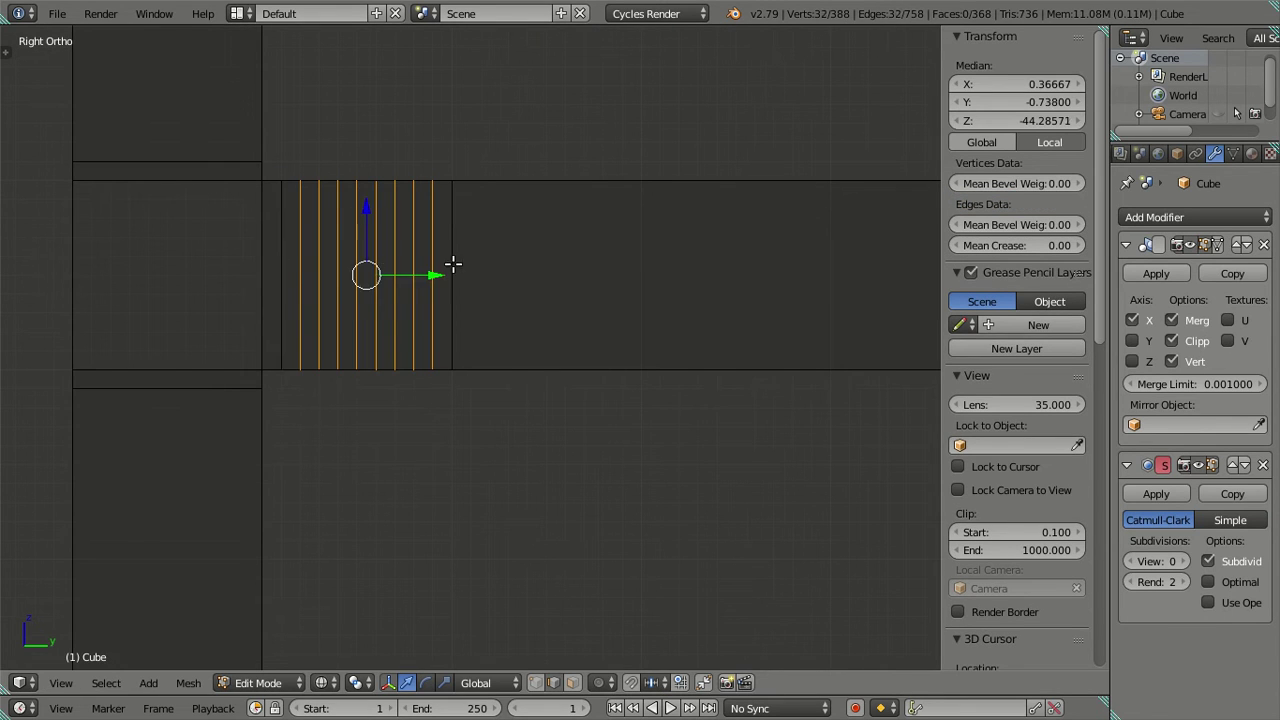
pyautogui.press('x')
pyautogui.click(543, 266)
# In right side view, cut nine edge loops across the thickened beam and dissolve them.
pyautogui.scroll(-3, 546, 286)
pyautogui.scroll(-2, 546, 286)
pyautogui.keyDown('shift'); pyautogui.moveTo(766, 363); pyautogui.dragTo(440, 232, button='middle'); pyautogui.keyUp('shift')
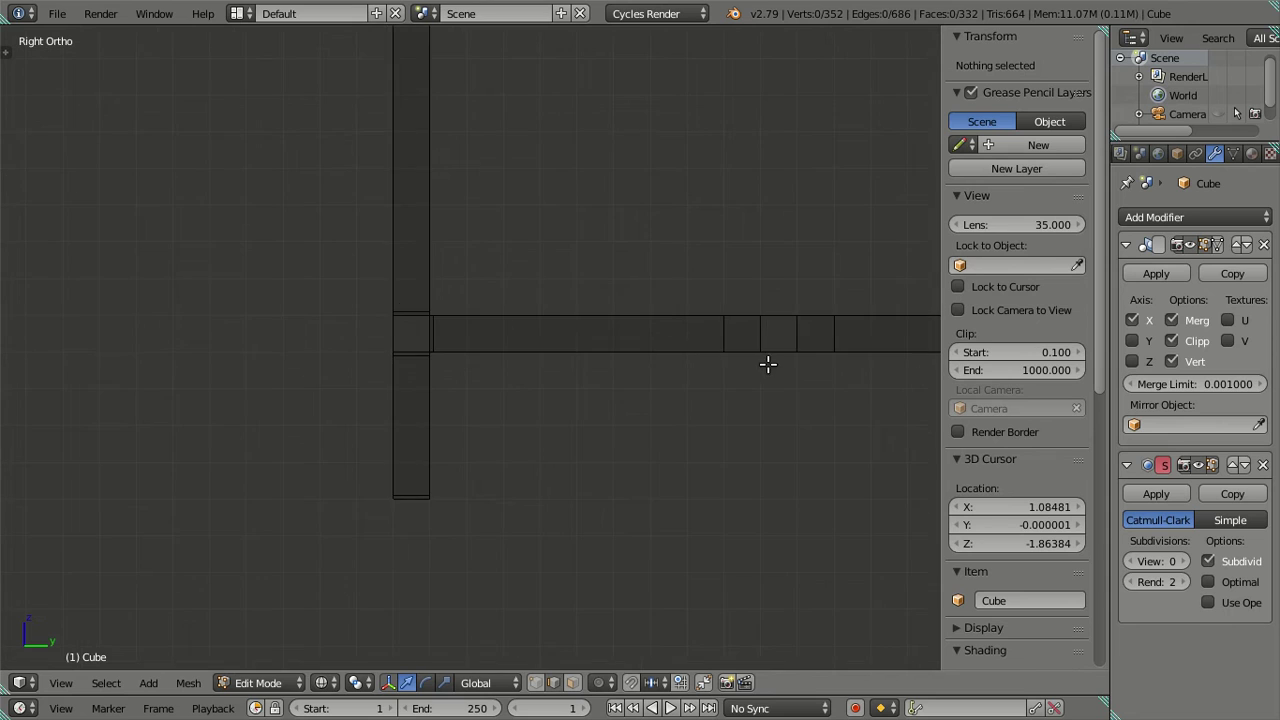
pyautogui.scroll(4, 440, 232)
pyautogui.moveTo(434, 289)
pyautogui.keyDown('shift'); pyautogui.mouseDown(button='middle')
pyautogui.moveTo(449, 534)
pyautogui.moveTo(369, 317)
pyautogui.mouseUp(button='middle'); pyautogui.keyUp('shift')
pyautogui.scroll(2, 369, 317)
pyautogui.moveTo(446, 284); pyautogui.dragTo(450, 299, button='middle')
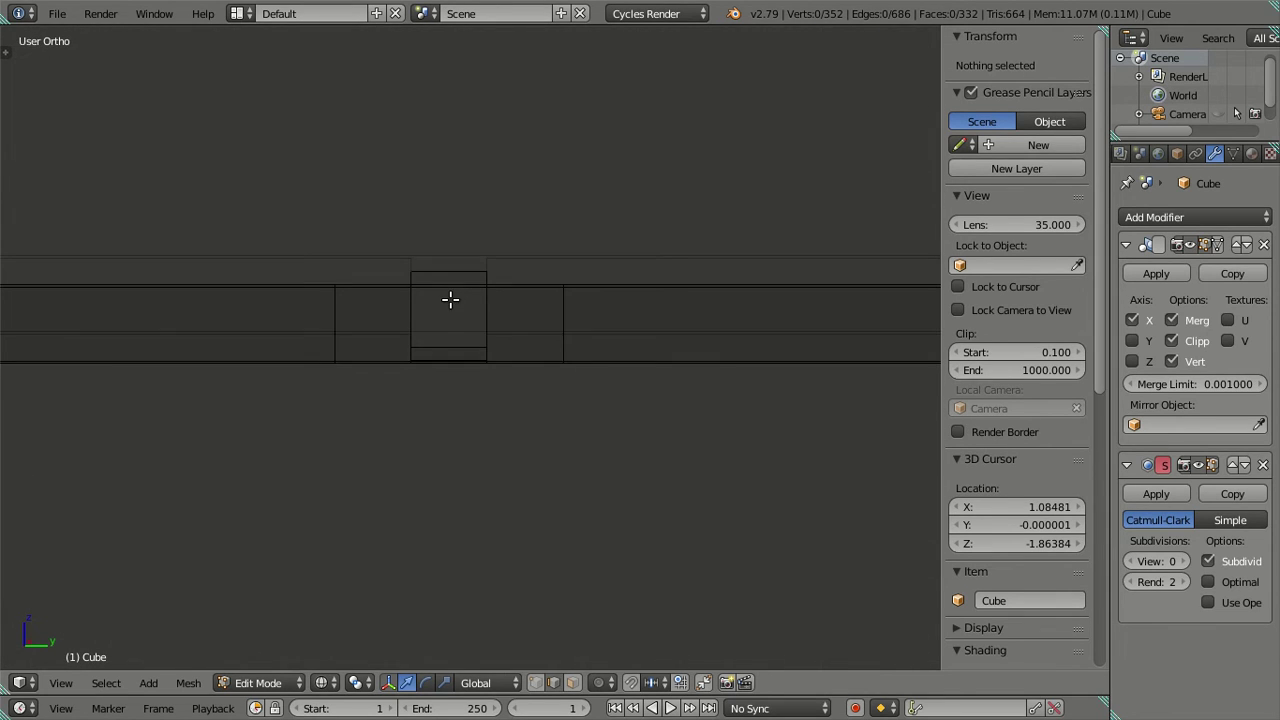
pyautogui.press('KP_3')
pyautogui.scroll(3, 390, 322)
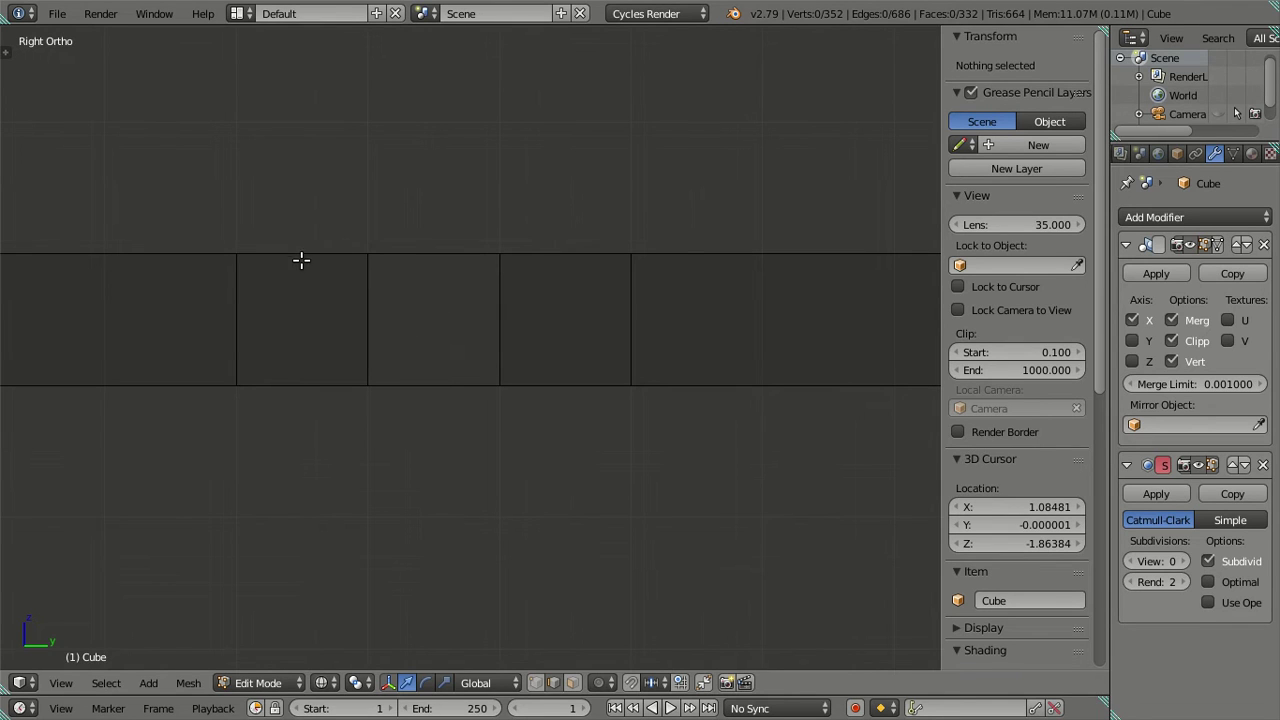
pyautogui.scroll(8, 301, 255)
pyautogui.click(304, 290)
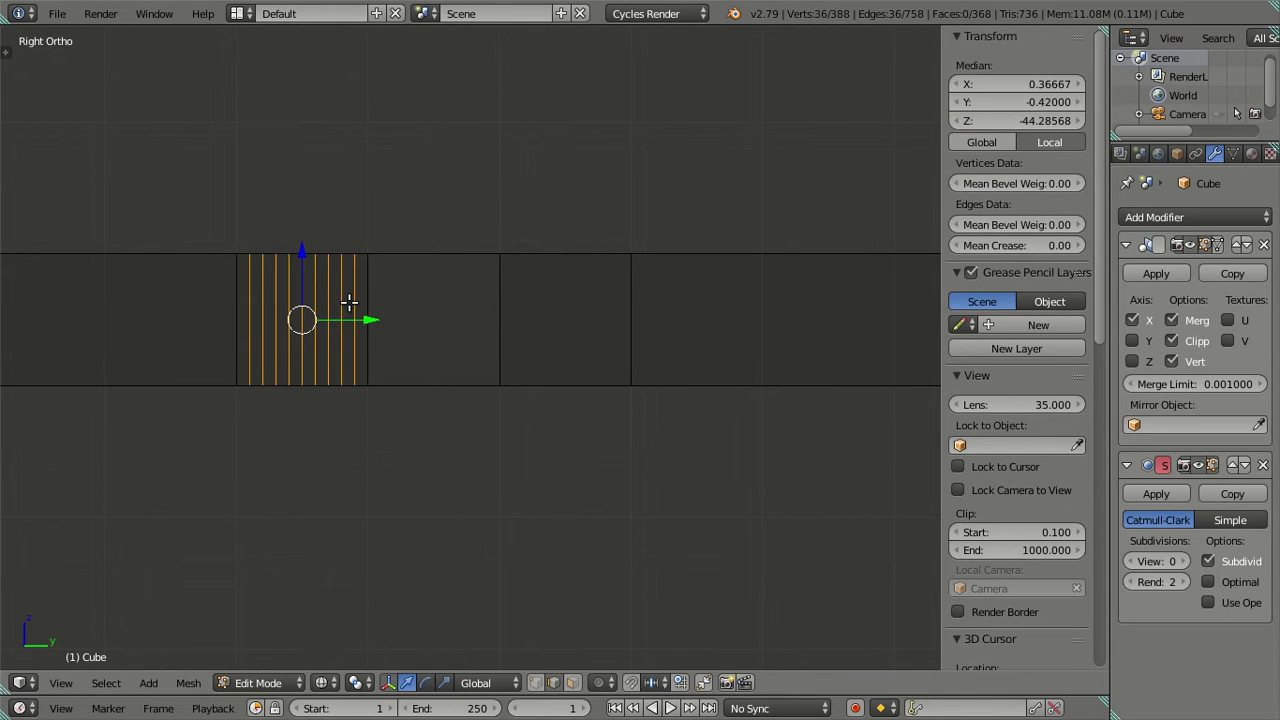
pyautogui.press('x')
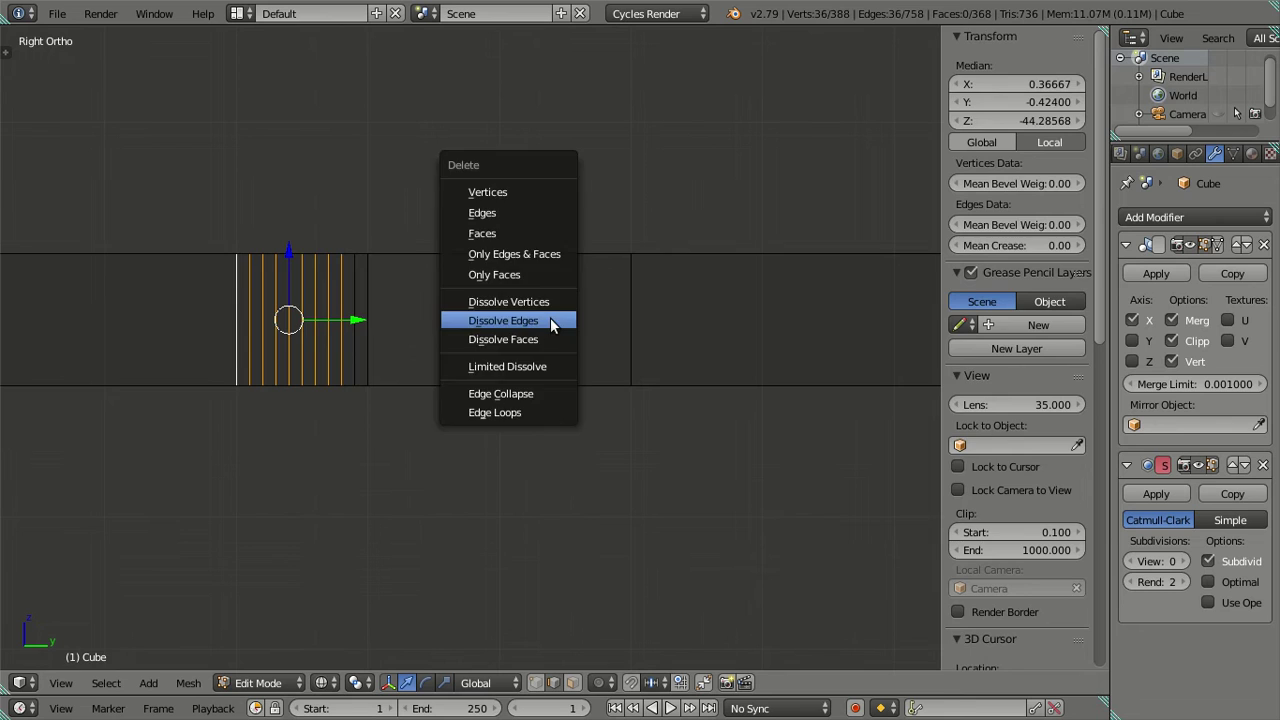
pyautogui.click(550, 318)
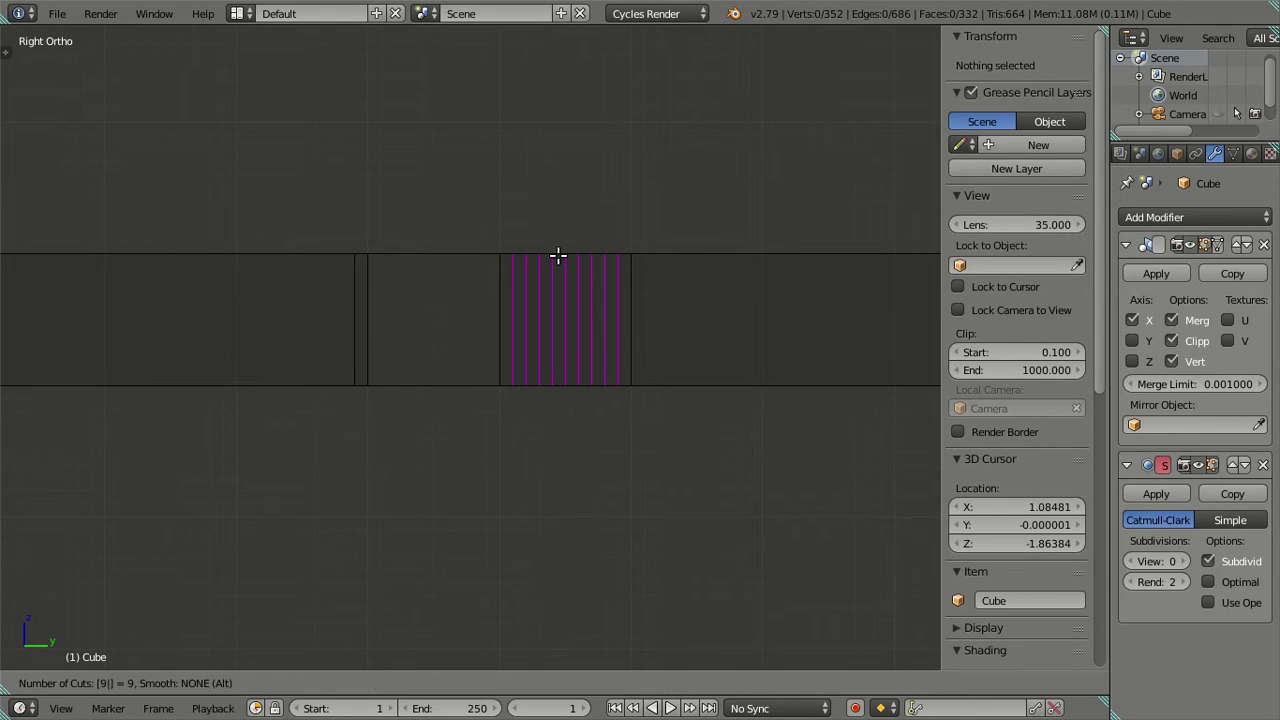
# Cut and dissolve nine loops on the next section, then check it in solid and wireframe shading.
pyautogui.press('Return')
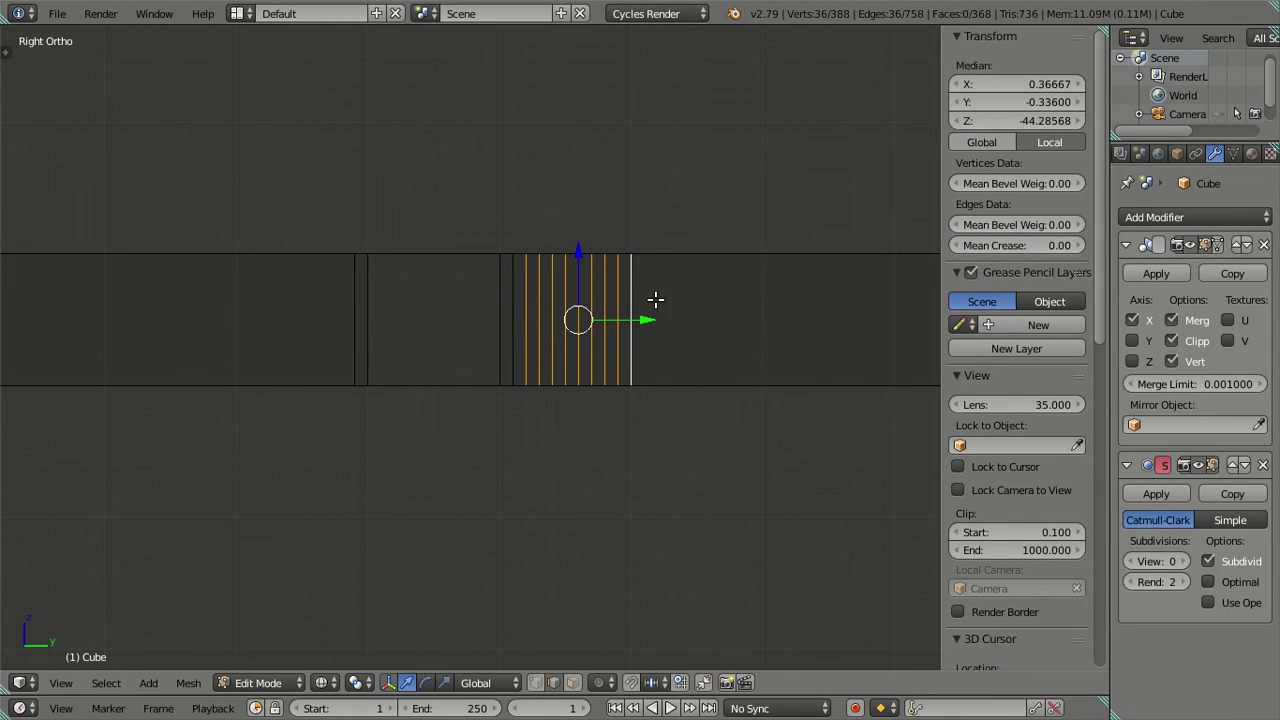
pyautogui.press('x')
pyautogui.click(655, 299)
pyautogui.scroll(-5, 651, 297)
pyautogui.moveTo(551, 306)
pyautogui.mouseDown(button='middle')
pyautogui.moveTo(517, 343)
pyautogui.moveTo(535, 395)
pyautogui.moveTo(509, 334)
pyautogui.moveTo(543, 354)
pyautogui.moveTo(509, 320)
pyautogui.moveTo(341, 356)
pyautogui.moveTo(236, 352)
pyautogui.moveTo(414, 217)
pyautogui.mouseUp(button='middle')
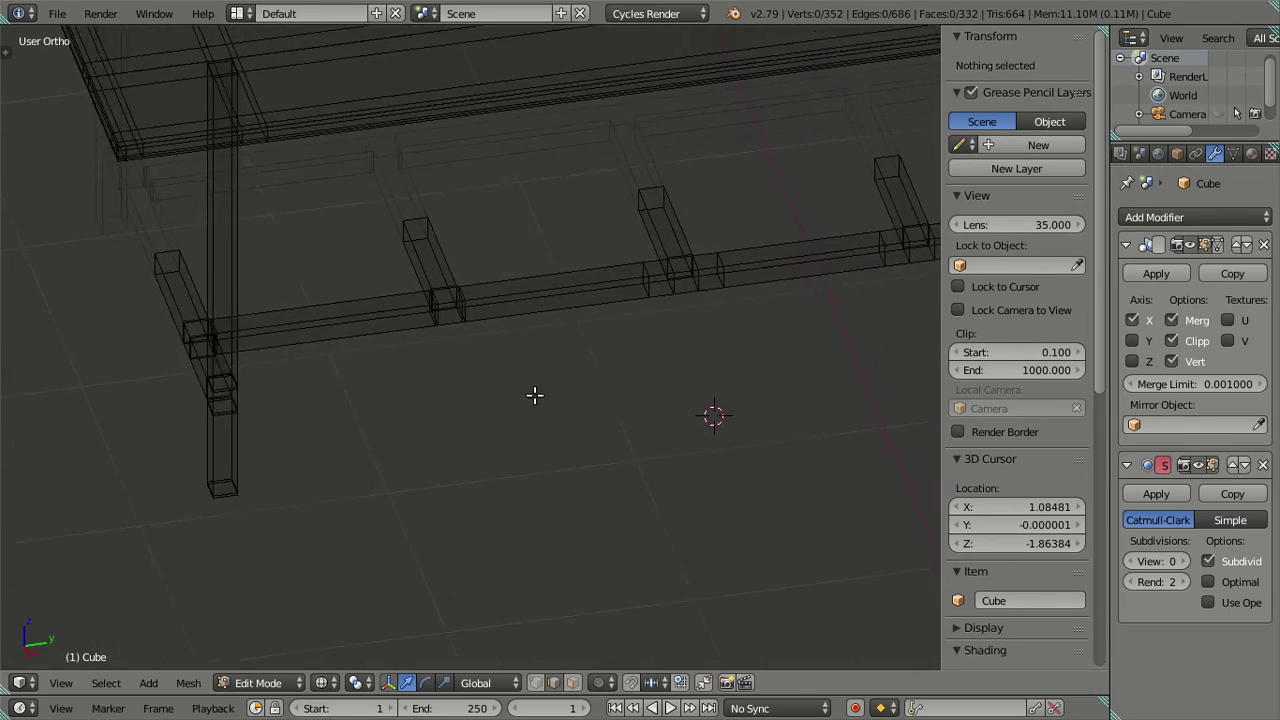
pyautogui.press('z')
pyautogui.press('KP_3')
pyautogui.press('z')
# Add nine evenly spaced edge loops on the rail section and dissolve them.
pyautogui.scroll(4, 443, 274)
pyautogui.keyDown('shift'); pyautogui.moveTo(443, 274); pyautogui.dragTo(505, 390, button='middle'); pyautogui.keyUp('shift')
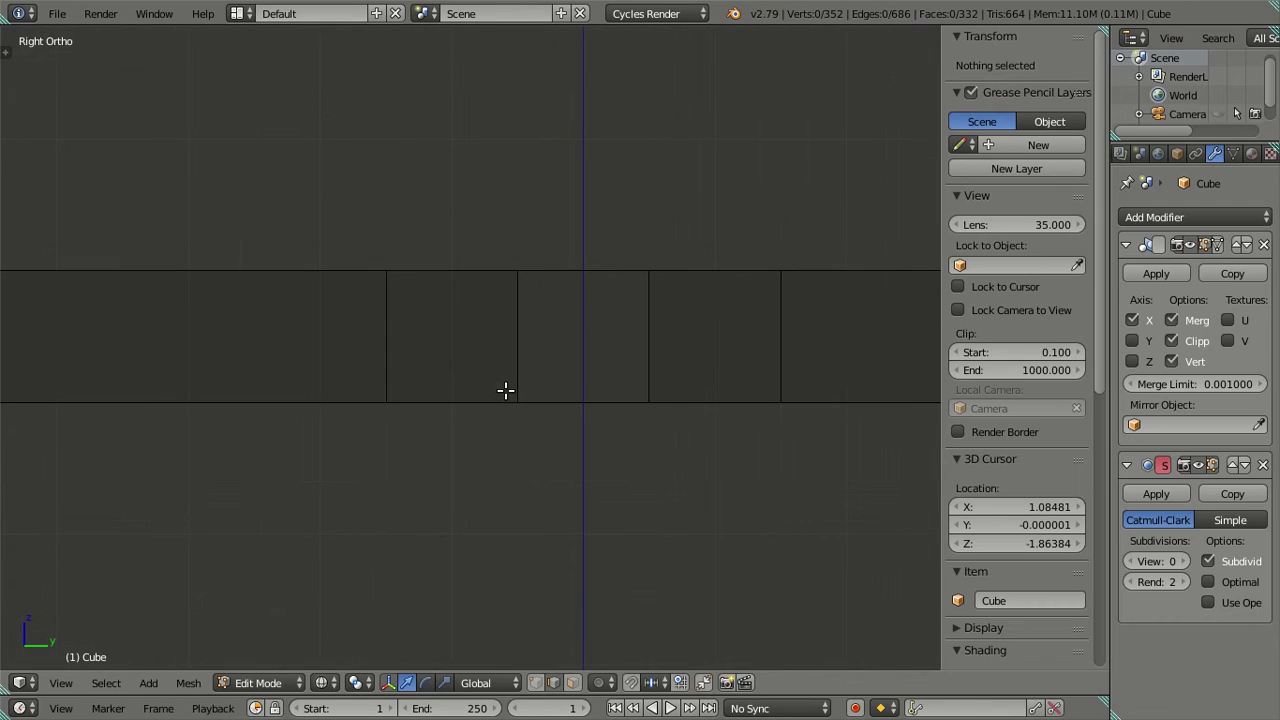
pyautogui.scroll(8, 453, 287)
pyautogui.click(460, 292)
pyautogui.rightClick(493, 313)
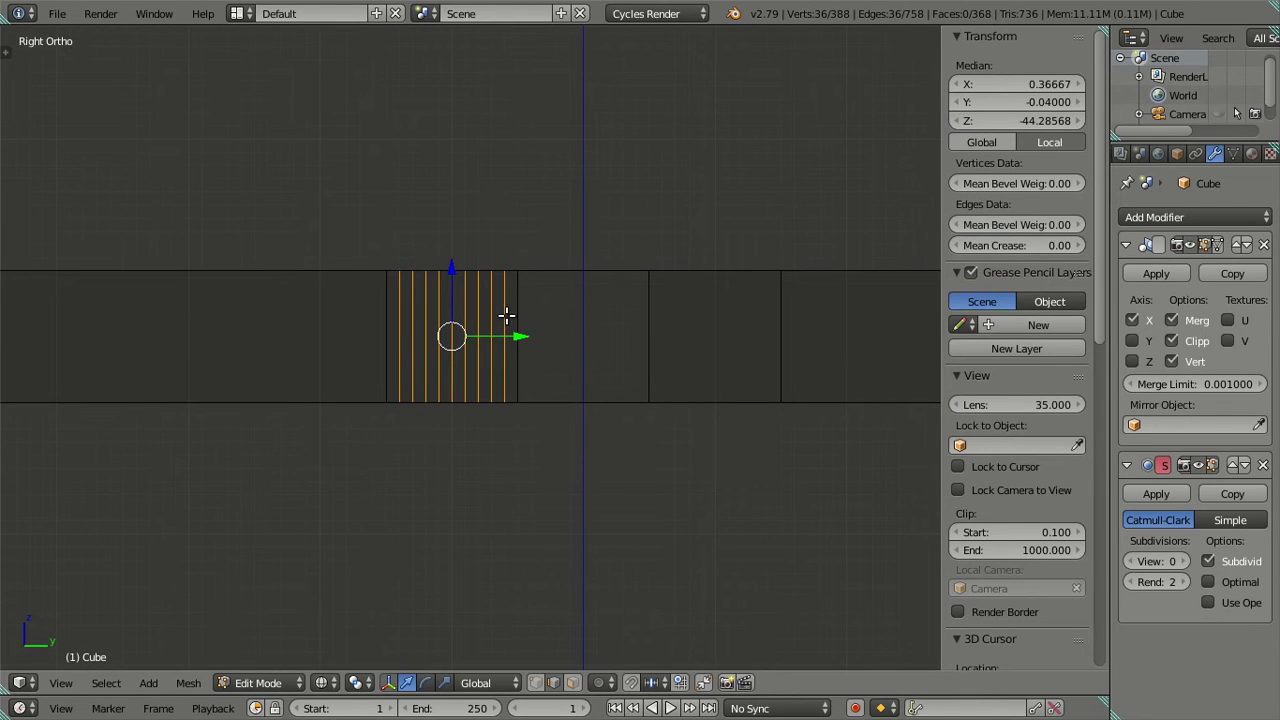
pyautogui.press('x')
pyautogui.click(554, 338)
# Cut nine loops into the adjacent rail section and dissolve them again.
pyautogui.keyDown('shift'); pyautogui.moveTo(671, 286); pyautogui.dragTo(506, 272, button='middle'); pyautogui.keyUp('shift')
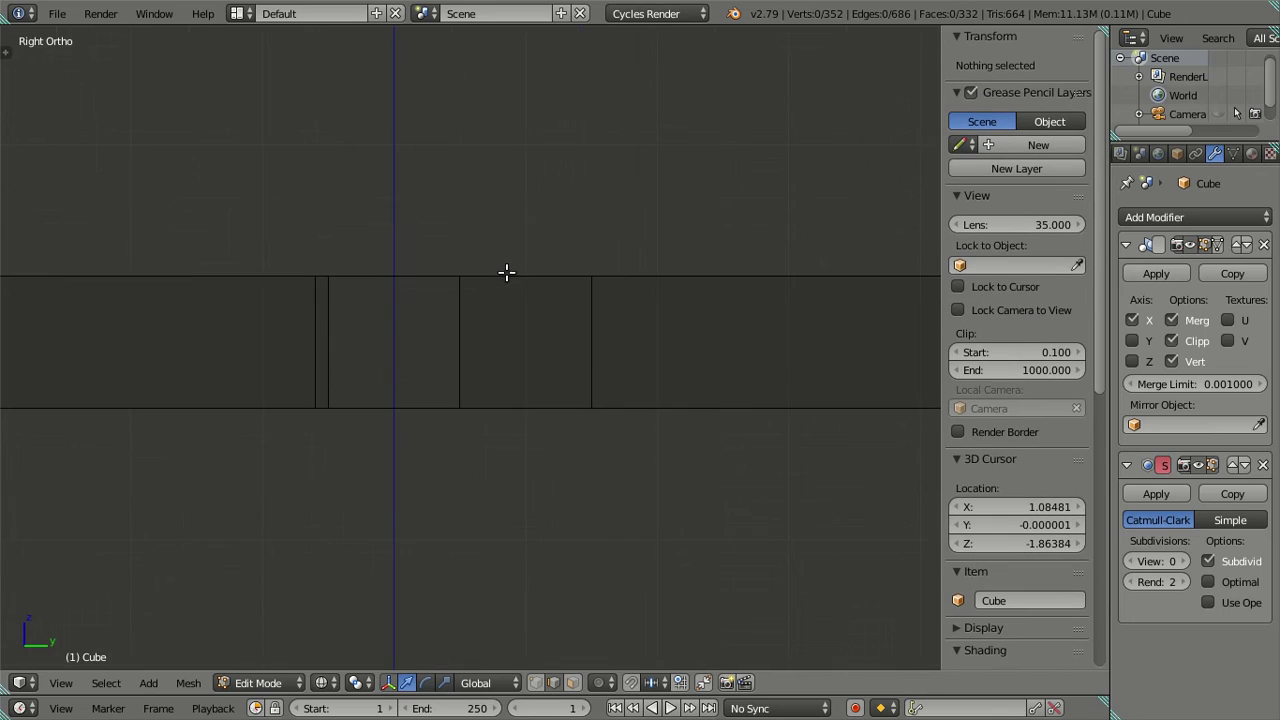
pyautogui.hotkey('ctrl', 'z')
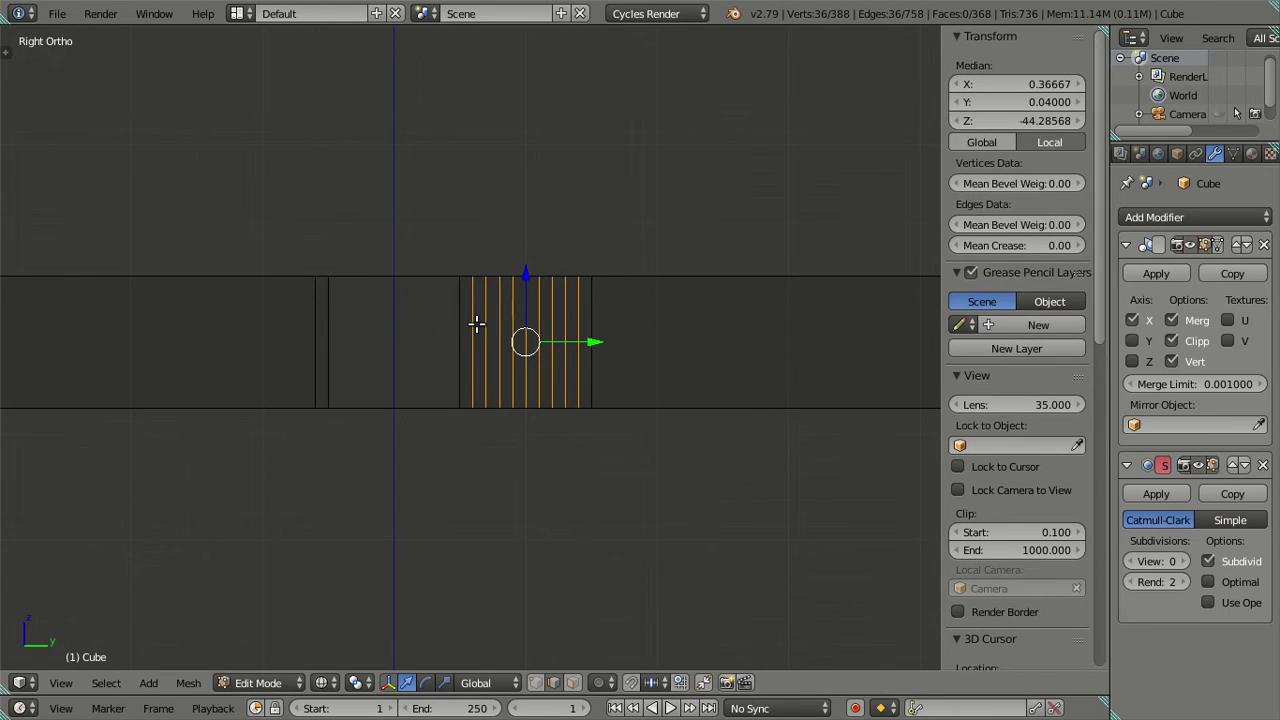
pyautogui.press('x')
pyautogui.click(652, 341)
# Further along the rail, add nine evenly spaced loops and dissolve them.
pyautogui.keyDown('shift'); pyautogui.moveTo(611, 334); pyautogui.dragTo(181, 330, button='middle'); pyautogui.keyUp('shift')
pyautogui.keyDown('shift'); pyautogui.moveTo(250, 284); pyautogui.dragTo(256, 285, button='middle'); pyautogui.keyUp('shift')
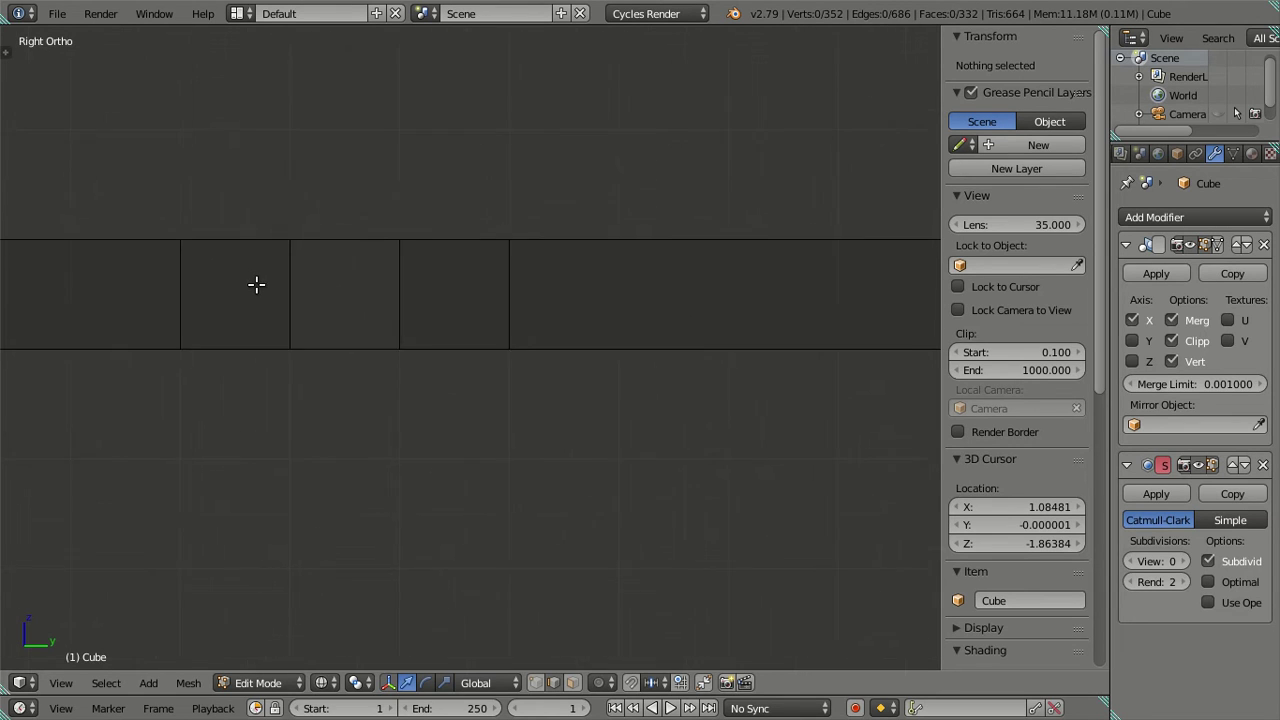
pyautogui.click(242, 252)
pyautogui.rightClick(208, 298)
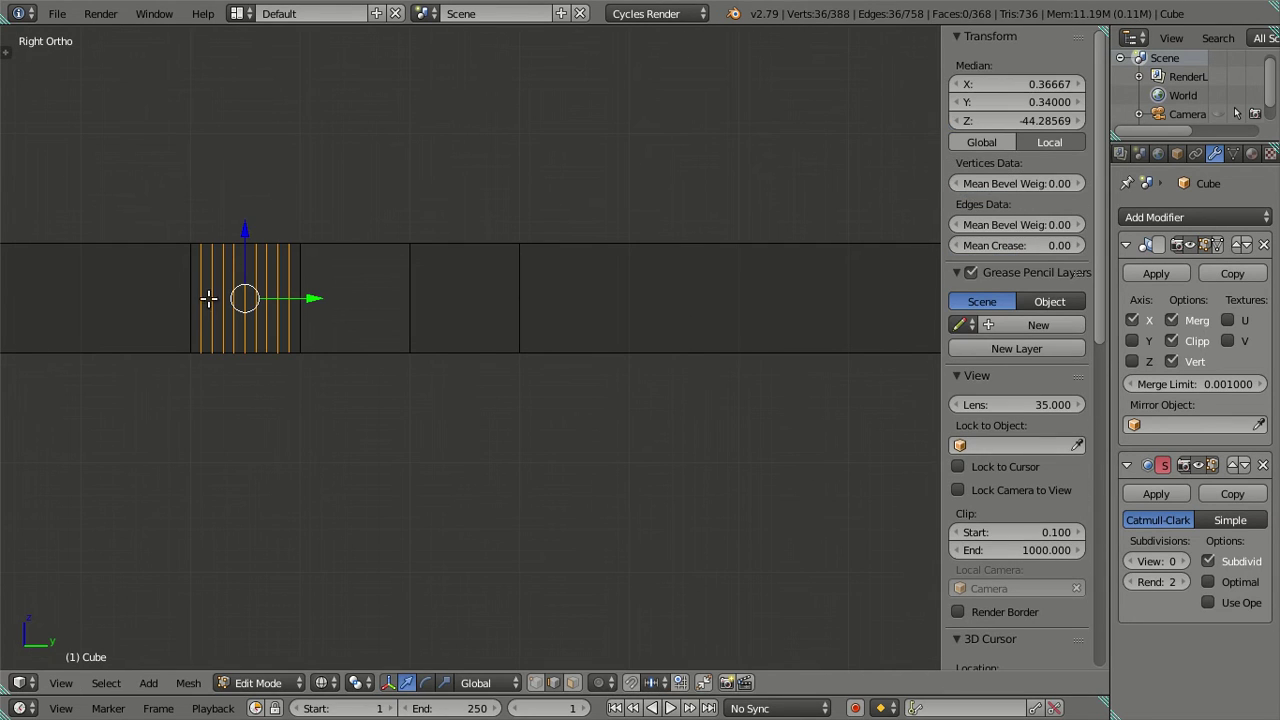
pyautogui.press('x')
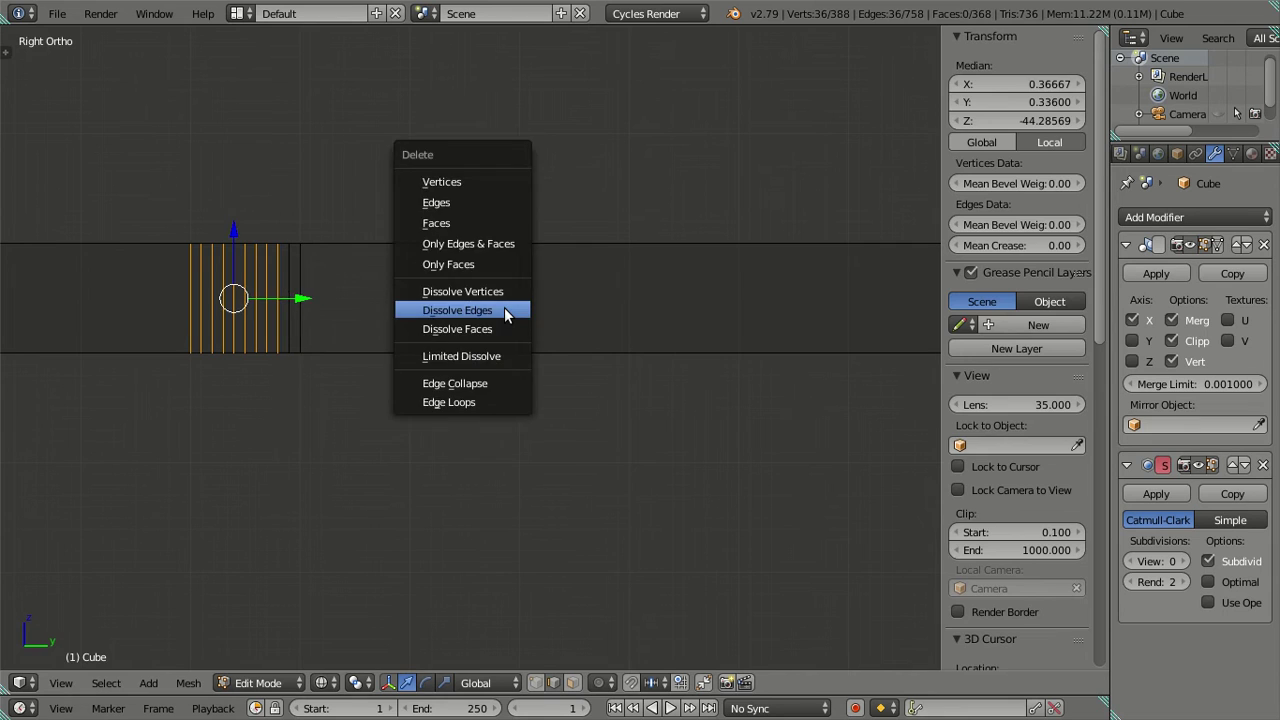
pyautogui.click(497, 305)
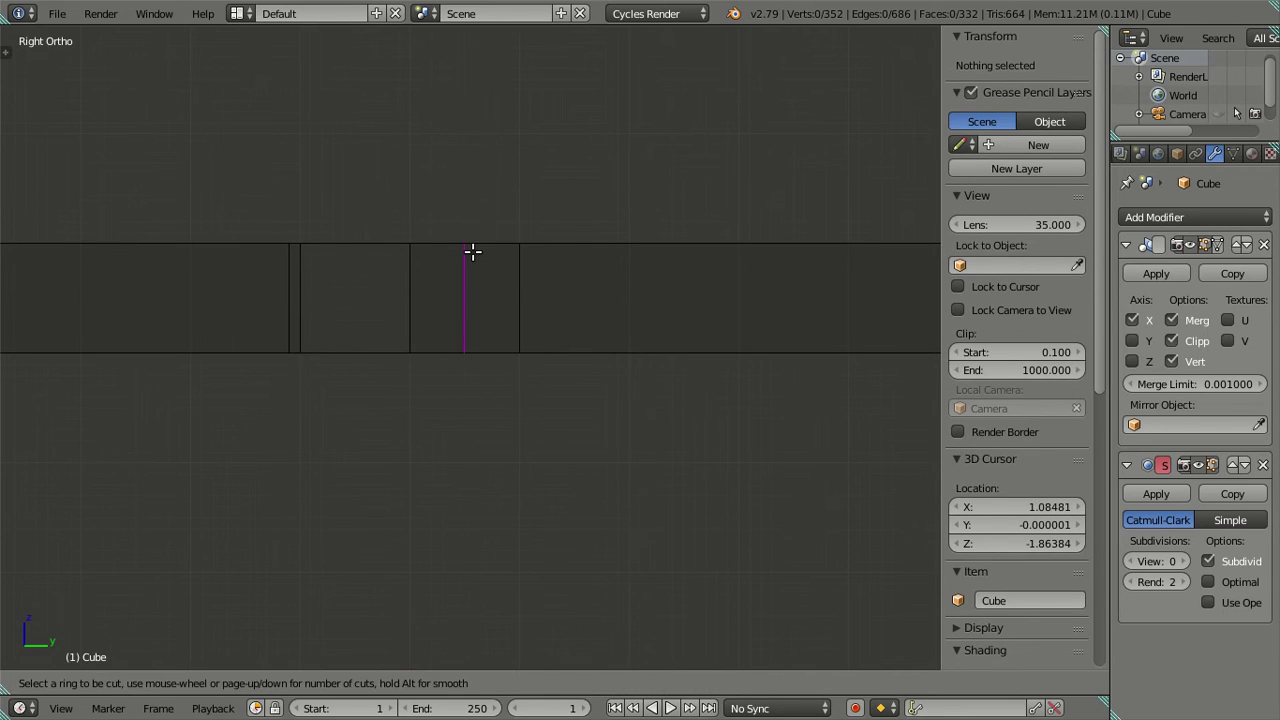
# Cut nine evenly spaced loops on the following rail section, then dissolve them.
pyautogui.scroll(8, 472, 252)
pyautogui.click(472, 252)
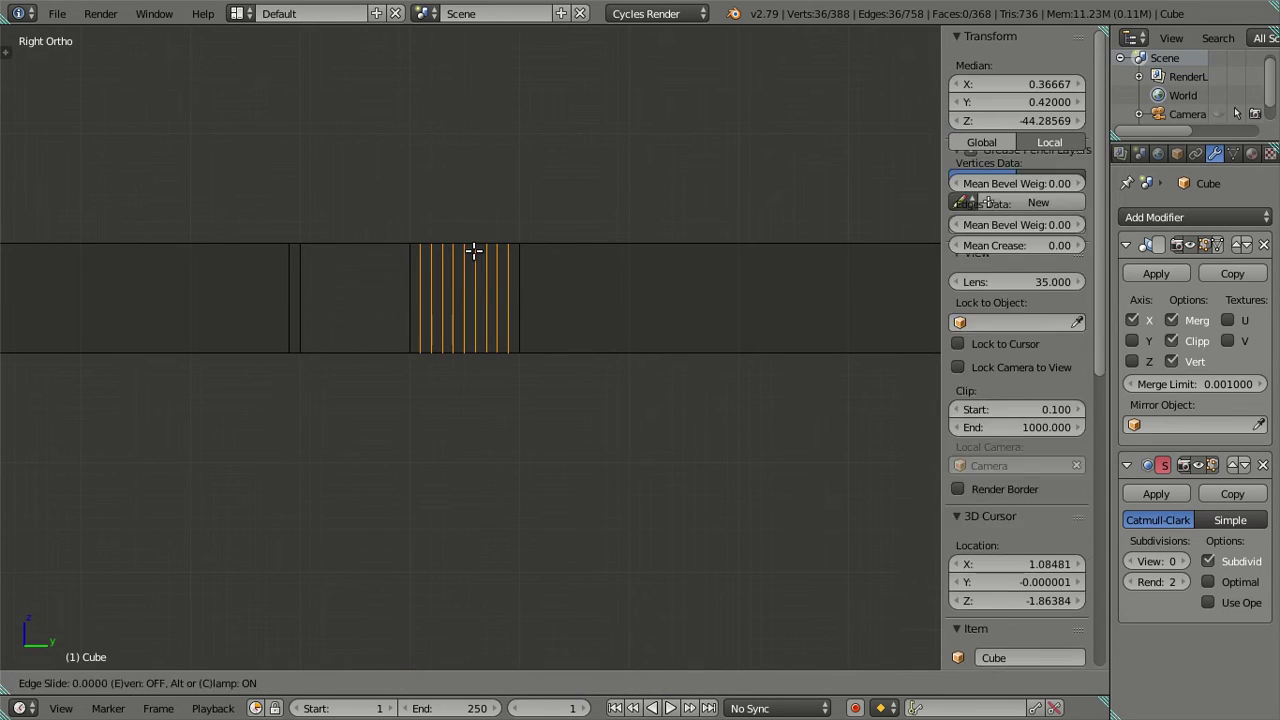
pyautogui.rightClick(425, 295)
pyautogui.press('x')
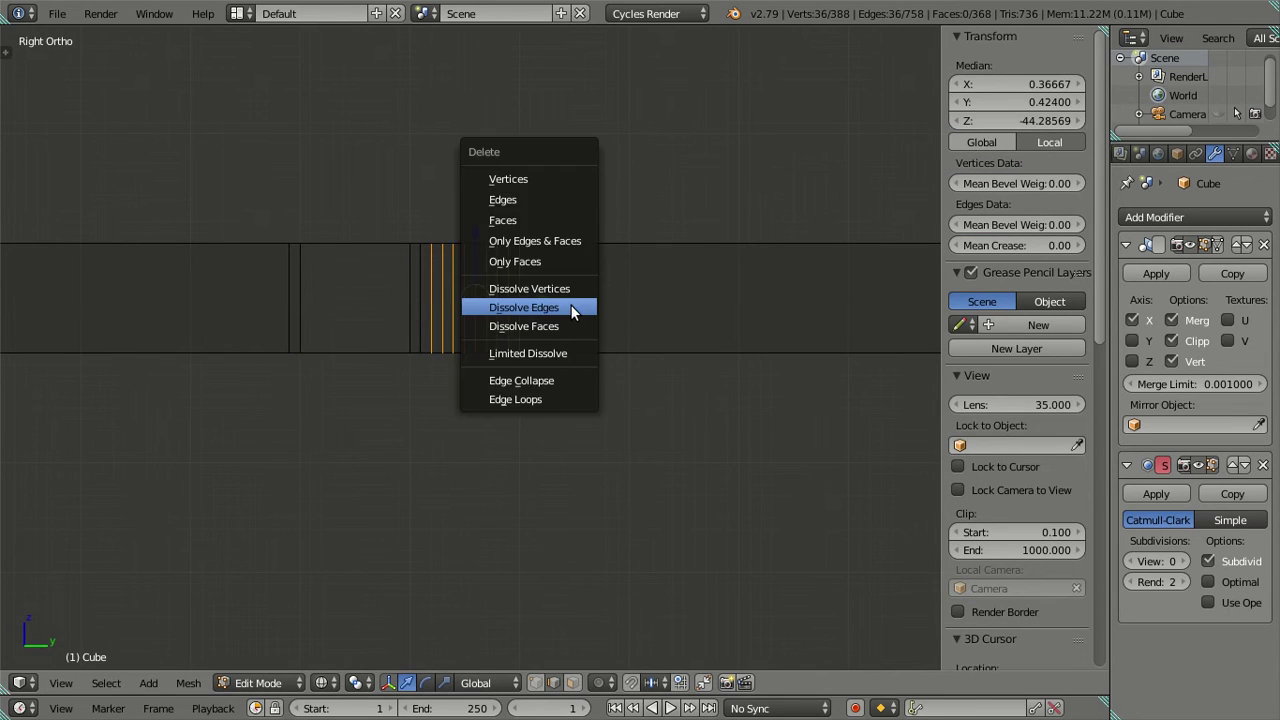
pyautogui.click(571, 309)
# Add nine evenly spaced loops near another beam junction and dissolve them.
pyautogui.scroll(-4, 540, 306)
pyautogui.keyDown('shift'); pyautogui.moveTo(540, 306); pyautogui.dragTo(446, 363, button='middle'); pyautogui.keyUp('shift')
pyautogui.scroll(4, 445, 357)
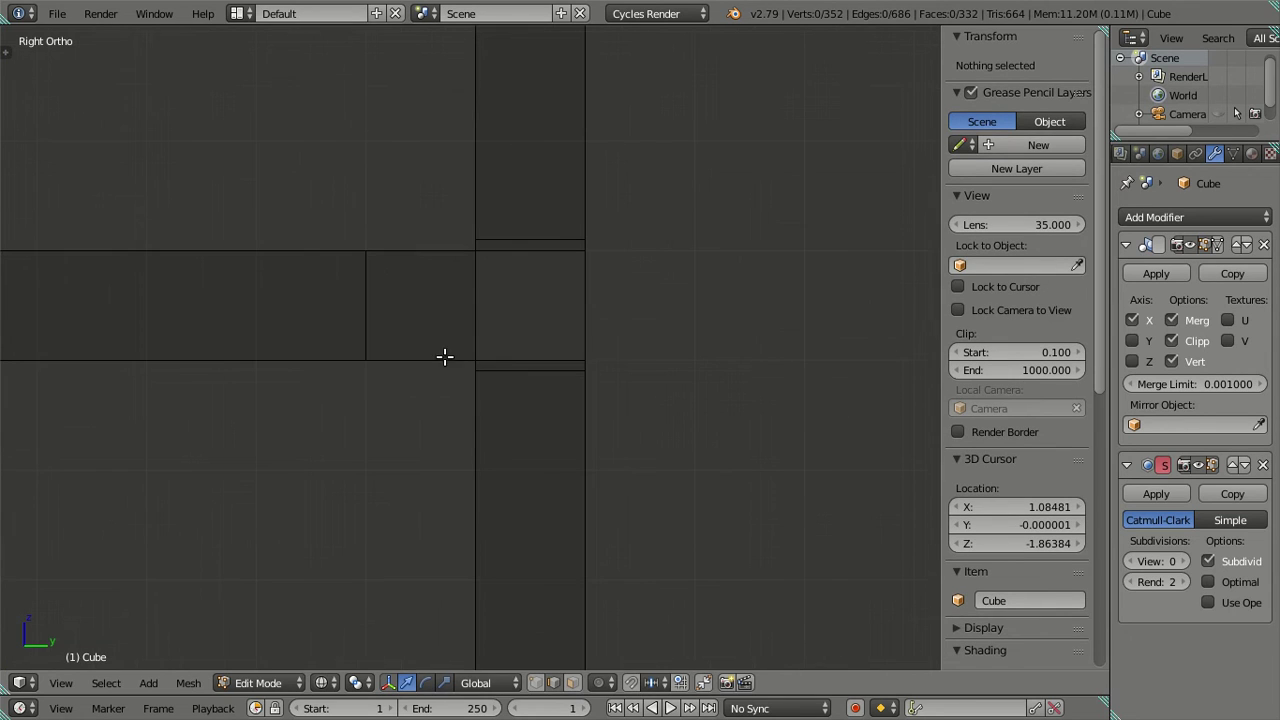
pyautogui.scroll(8, 430, 259)
pyautogui.click(430, 259)
pyautogui.rightClick(455, 295)
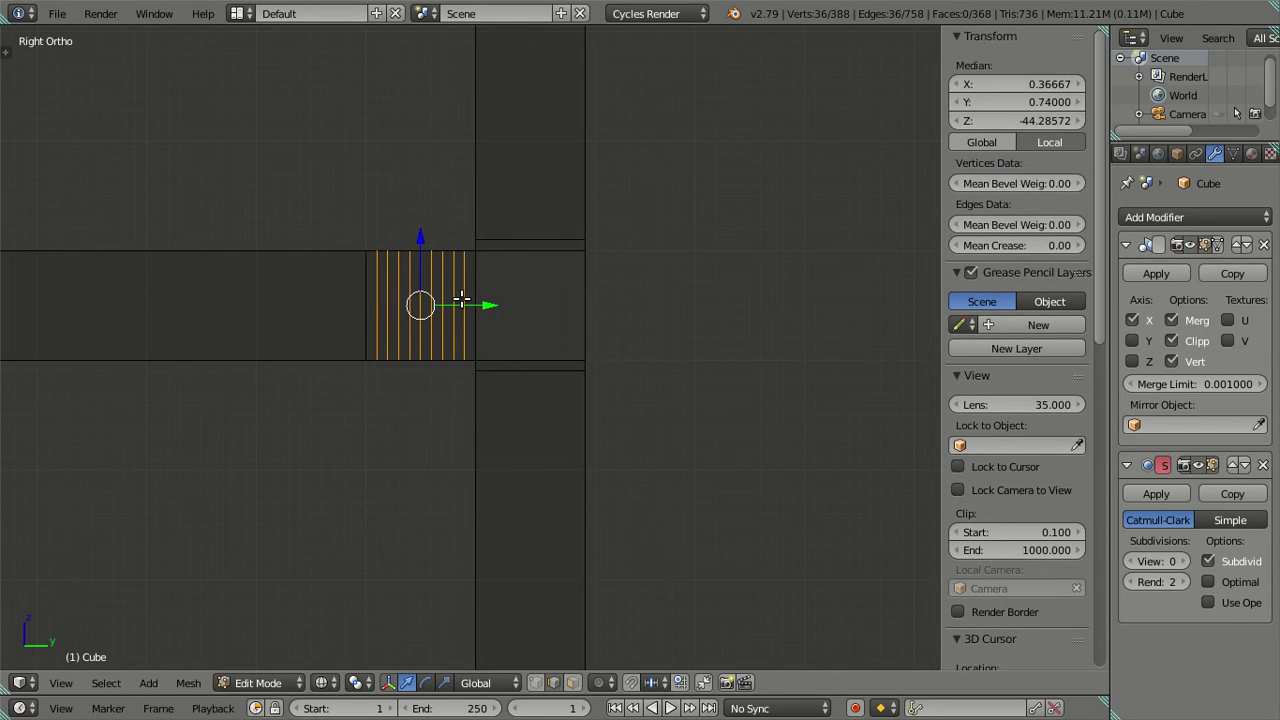
pyautogui.press('x')
pyautogui.click(542, 297)
# Switch to solid shading and inspect the stepped rails from an elevated angle.
pyautogui.scroll(-3, 400, 317)
pyautogui.moveTo(309, 329)
pyautogui.mouseDown(button='middle')
pyautogui.moveTo(373, 367)
pyautogui.moveTo(306, 314)
pyautogui.mouseUp(button='middle')
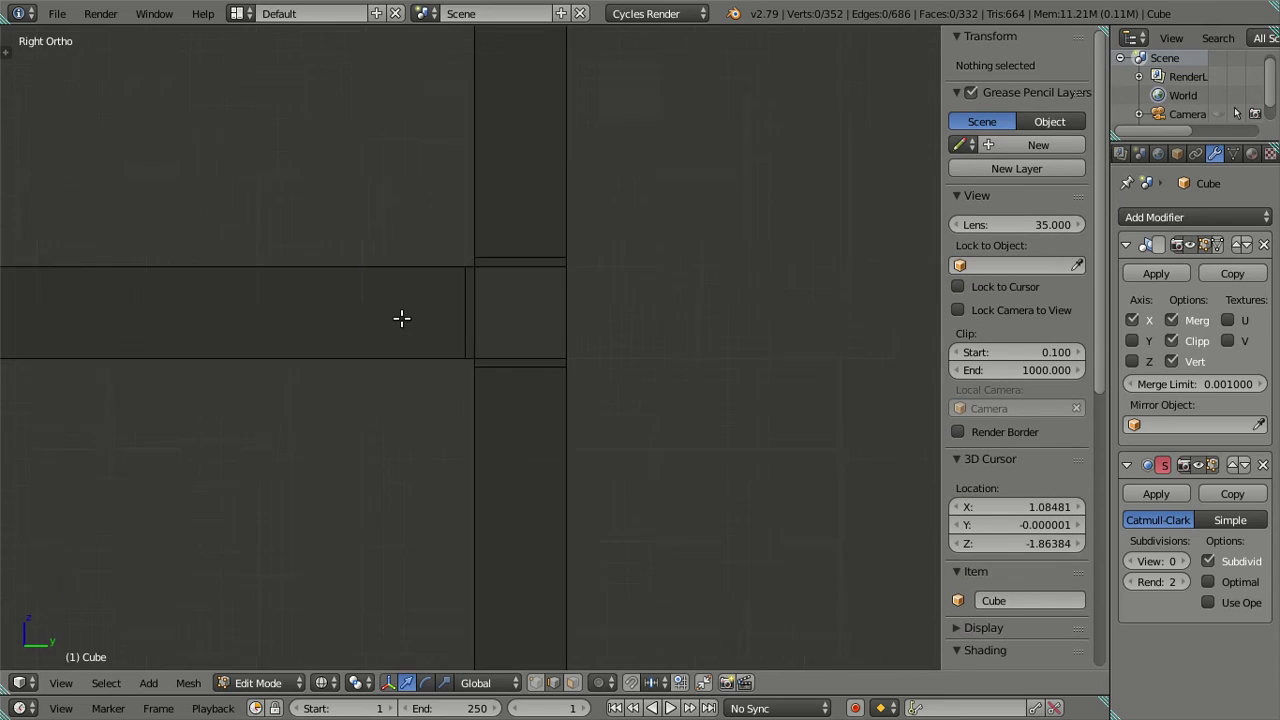
pyautogui.press('z')
pyautogui.scroll(2, 310, 340)
pyautogui.moveTo(313, 372)
pyautogui.mouseDown(button='middle')
pyautogui.moveTo(434, 271)
pyautogui.moveTo(403, 286)
pyautogui.moveTo(420, 286)
pyautogui.moveTo(419, 361)
pyautogui.mouseUp(button='middle')
pyautogui.scroll(-3, 419, 361)
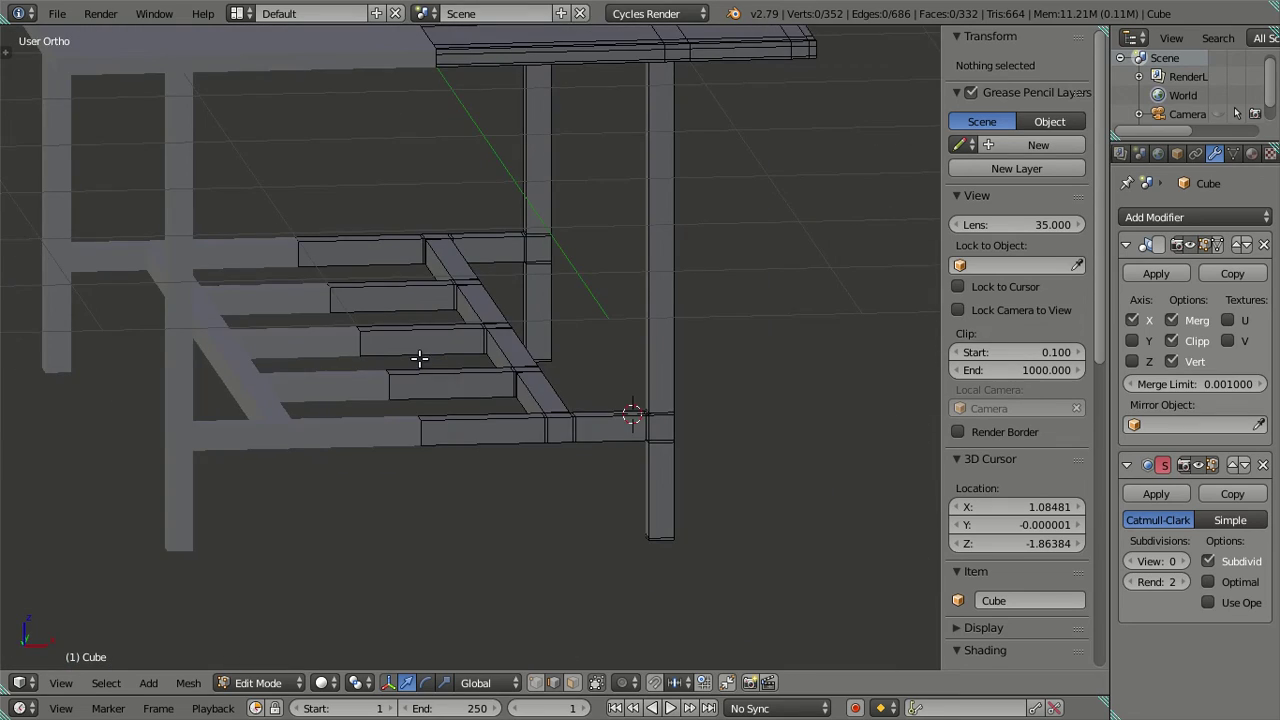
pyautogui.scroll(2, 637, 378)
pyautogui.scroll(-3, 637, 378)
pyautogui.moveTo(574, 354)
pyautogui.mouseDown(button='middle')
pyautogui.moveTo(431, 223)
pyautogui.moveTo(331, 286)
pyautogui.moveTo(527, 393)
pyautogui.moveTo(426, 303)
pyautogui.moveTo(454, 277)
pyautogui.moveTo(509, 357)
pyautogui.moveTo(551, 357)
pyautogui.moveTo(560, 380)
pyautogui.moveTo(519, 457)
pyautogui.mouseUp(button='middle')
pyautogui.press('Tab')
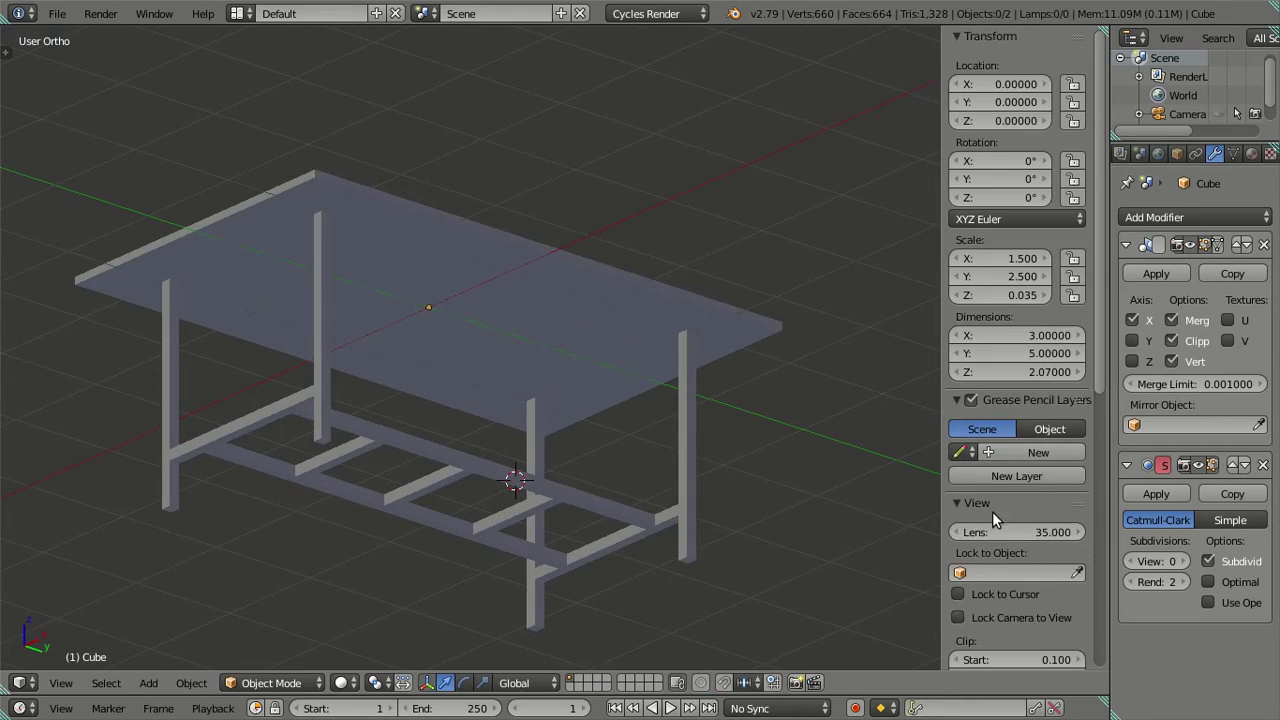
pyautogui.moveTo(554, 408); pyautogui.dragTo(491, 323, button='middle')
pyautogui.scroll(4, 294, 337)
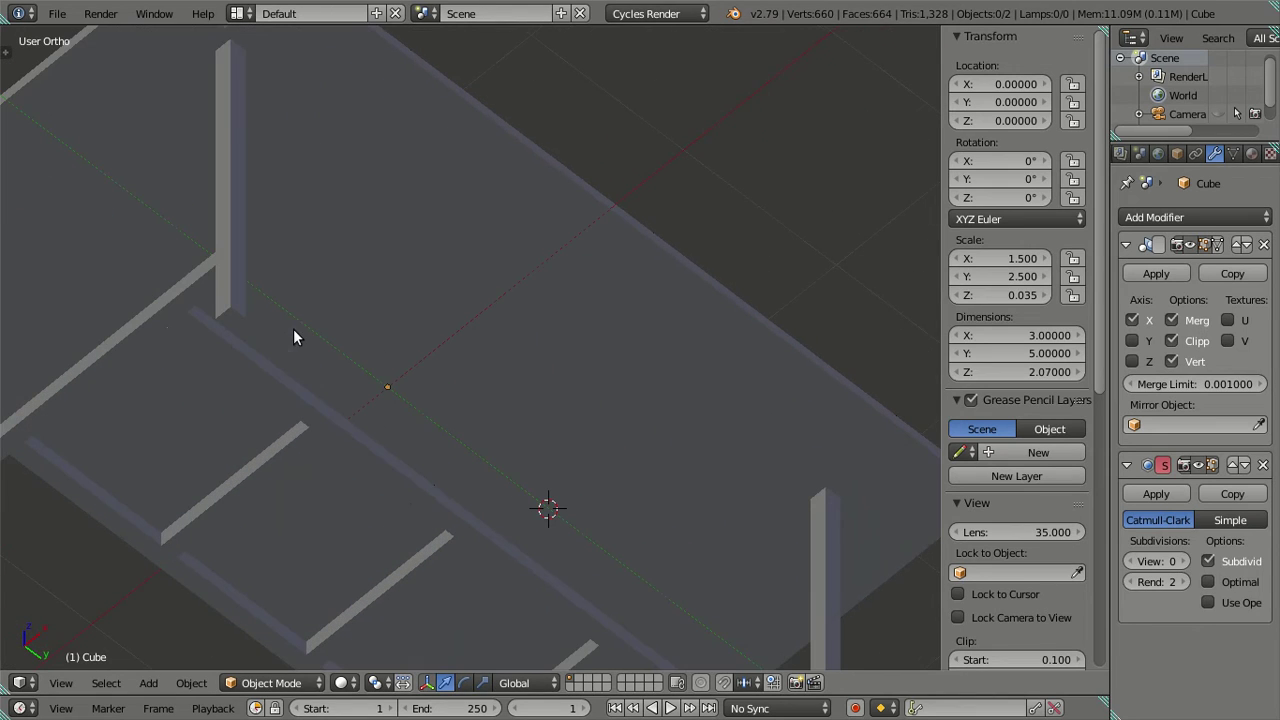
pyautogui.click(1185, 562)
pyautogui.click(1185, 562)
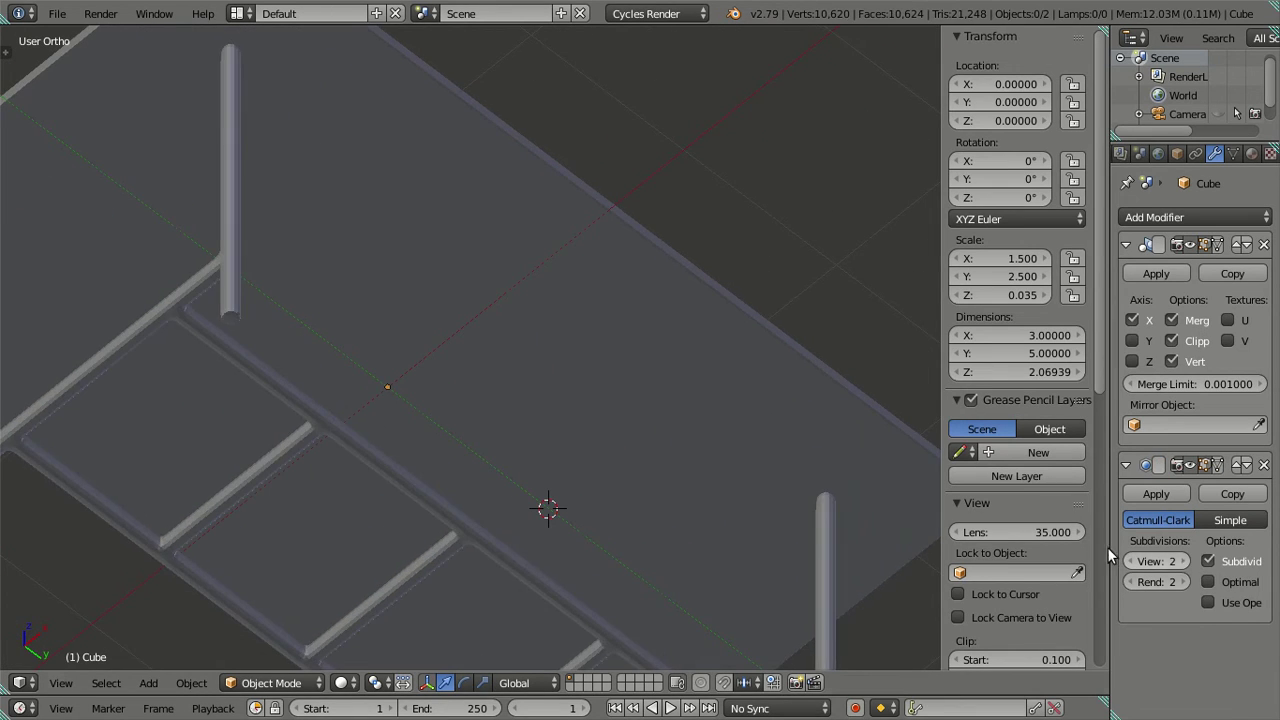
pyautogui.scroll(-4, 550, 430)
pyautogui.moveTo(550, 430)
pyautogui.mouseDown(button='middle')
pyautogui.moveTo(556, 360)
pyautogui.moveTo(564, 427)
pyautogui.mouseUp(button='middle')
pyautogui.scroll(3, 564, 427)
pyautogui.moveTo(563, 546)
pyautogui.mouseDown(button='middle')
pyautogui.moveTo(537, 366)
pyautogui.moveTo(549, 371)
pyautogui.moveTo(558, 448)
pyautogui.mouseUp(button='middle')
pyautogui.scroll(4, 545, 425)
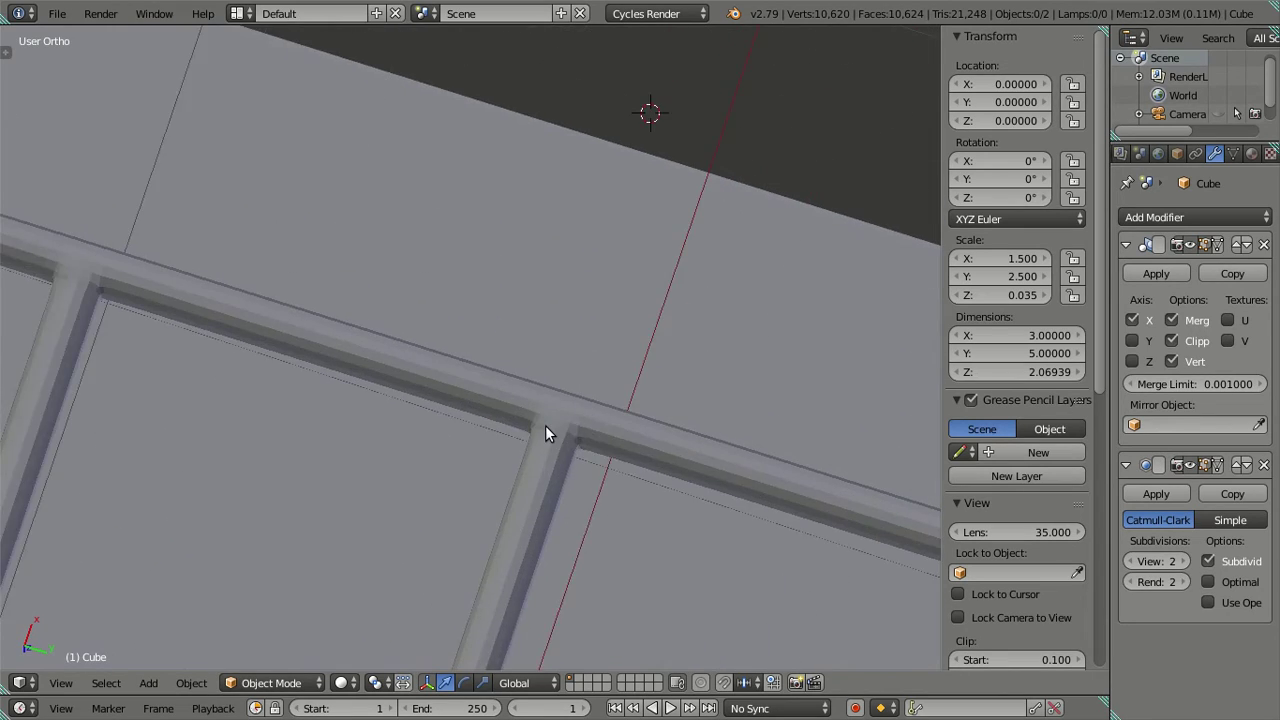
pyautogui.scroll(2, 545, 425)
pyautogui.scroll(-1, 545, 425)
pyautogui.scroll(-7, 545, 425)
pyautogui.moveTo(402, 305)
pyautogui.mouseDown(button='middle')
pyautogui.moveTo(589, 409)
pyautogui.moveTo(709, 508)
pyautogui.moveTo(686, 537)
pyautogui.moveTo(435, 513)
pyautogui.moveTo(249, 523)
pyautogui.moveTo(249, 563)
pyautogui.moveTo(454, 389)
pyautogui.mouseUp(button='middle')
pyautogui.scroll(5, 558, 352)
pyautogui.moveTo(558, 353)
pyautogui.mouseDown(button='middle')
pyautogui.moveTo(571, 362)
pyautogui.moveTo(583, 309)
pyautogui.moveTo(534, 491)
pyautogui.mouseUp(button='middle')
pyautogui.scroll(2, 537, 485)
pyautogui.scroll(-5, 537, 484)
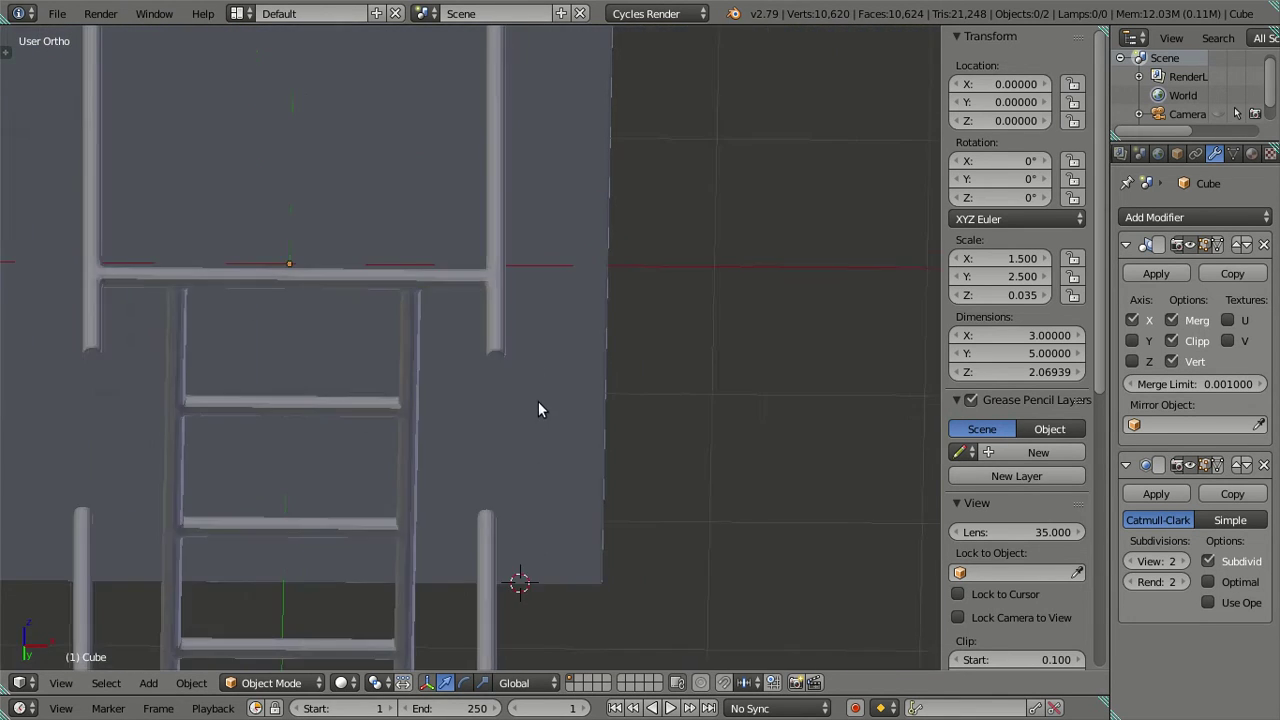
pyautogui.scroll(-3, 538, 408)
pyautogui.moveTo(549, 374); pyautogui.dragTo(540, 470, button='middle')
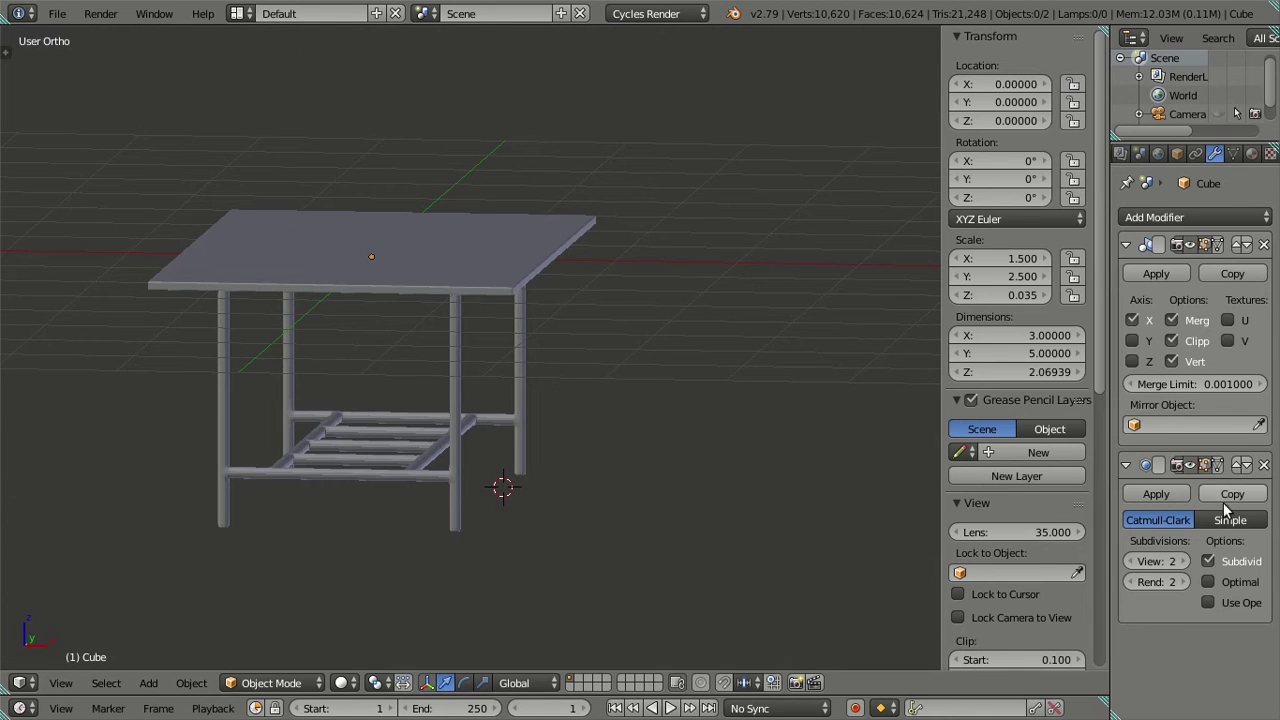
pyautogui.click(1131, 562)
pyautogui.moveTo(620, 350)
pyautogui.mouseDown(button='middle')
pyautogui.moveTo(598, 390)
pyautogui.moveTo(544, 384)
pyautogui.moveTo(557, 314)
pyautogui.moveTo(600, 243)
pyautogui.mouseUp(button='middle')
# Enter Edit Mode on the table and switch to the right side view.
pyautogui.scroll(3, 506, 214)
pyautogui.scroll(2, 442, 132)
pyautogui.press('Tab')
pyautogui.moveTo(442, 132)
pyautogui.mouseDown(button='middle')
pyautogui.moveTo(566, 440)
pyautogui.moveTo(551, 346)
pyautogui.moveTo(602, 267)
pyautogui.mouseUp(button='middle')
pyautogui.press('KP_1')
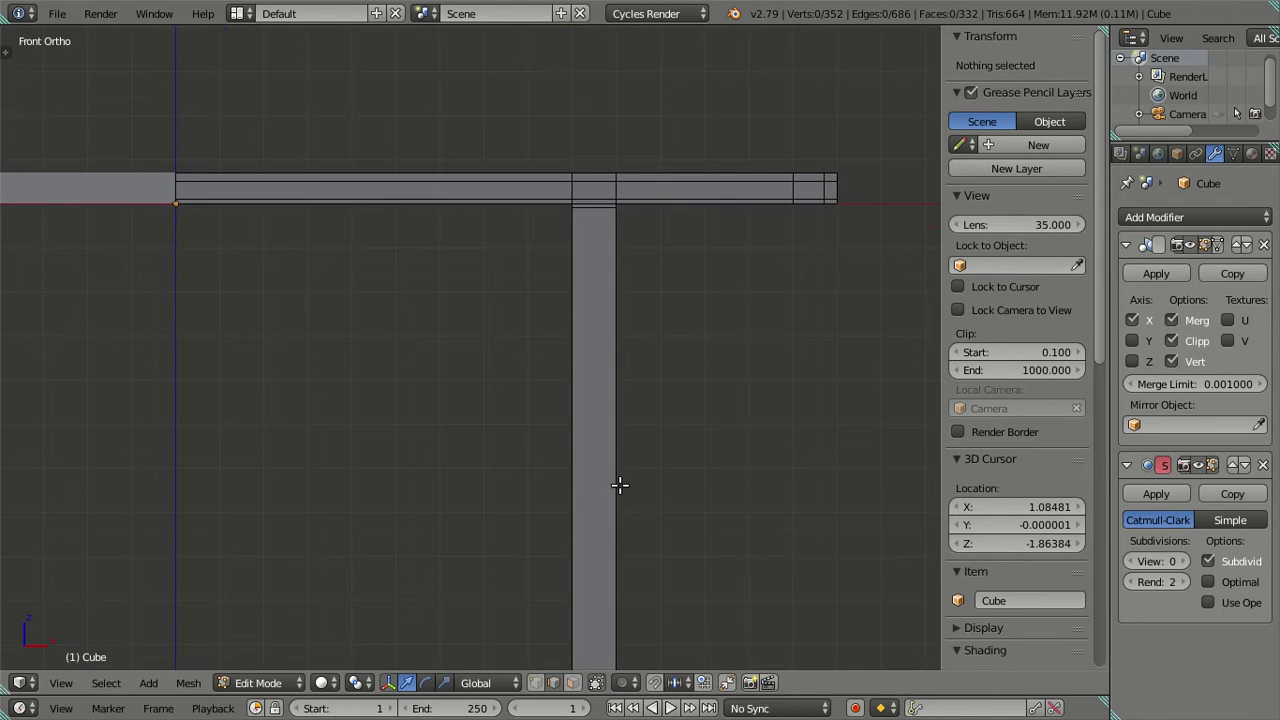
pyautogui.scroll(-5, 620, 485)
pyautogui.press('KP_3')
# In wireframe, cut nine edge loops across the table leg, then dissolve them.
pyautogui.scroll(4, 520, 470)
pyautogui.scroll(4, 626, 444)
pyautogui.keyDown('shift'); pyautogui.moveTo(626, 444); pyautogui.dragTo(351, 297, button='middle'); pyautogui.keyUp('shift')
pyautogui.scroll(4, 351, 297)
pyautogui.press('z')
pyautogui.keyDown('shift'); pyautogui.moveTo(289, 351); pyautogui.dragTo(461, 383, button='middle'); pyautogui.keyUp('shift')
pyautogui.scroll(4, 491, 376)
pyautogui.scroll(8, 463, 360)
pyautogui.click(463, 360)
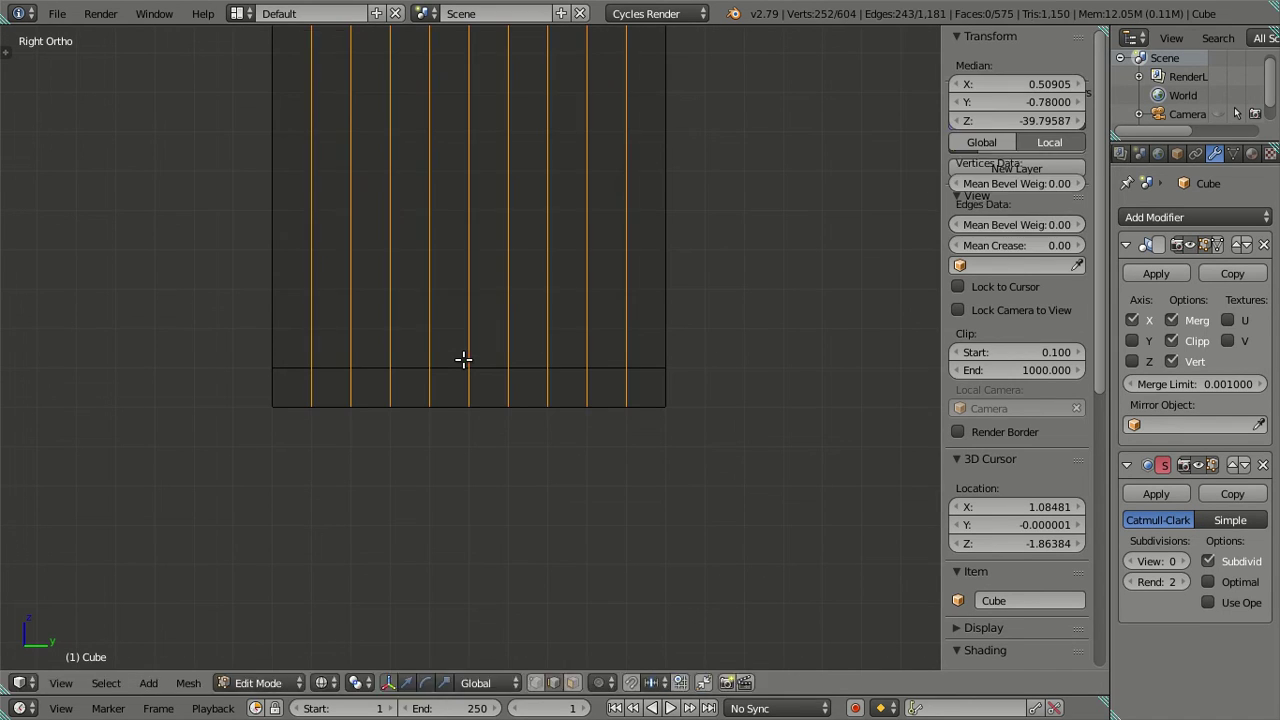
pyautogui.press('x')
pyautogui.click(640, 328)
# In solid shading, add multi-cut loops on the post, then undo them.
pyautogui.scroll(-4, 535, 394)
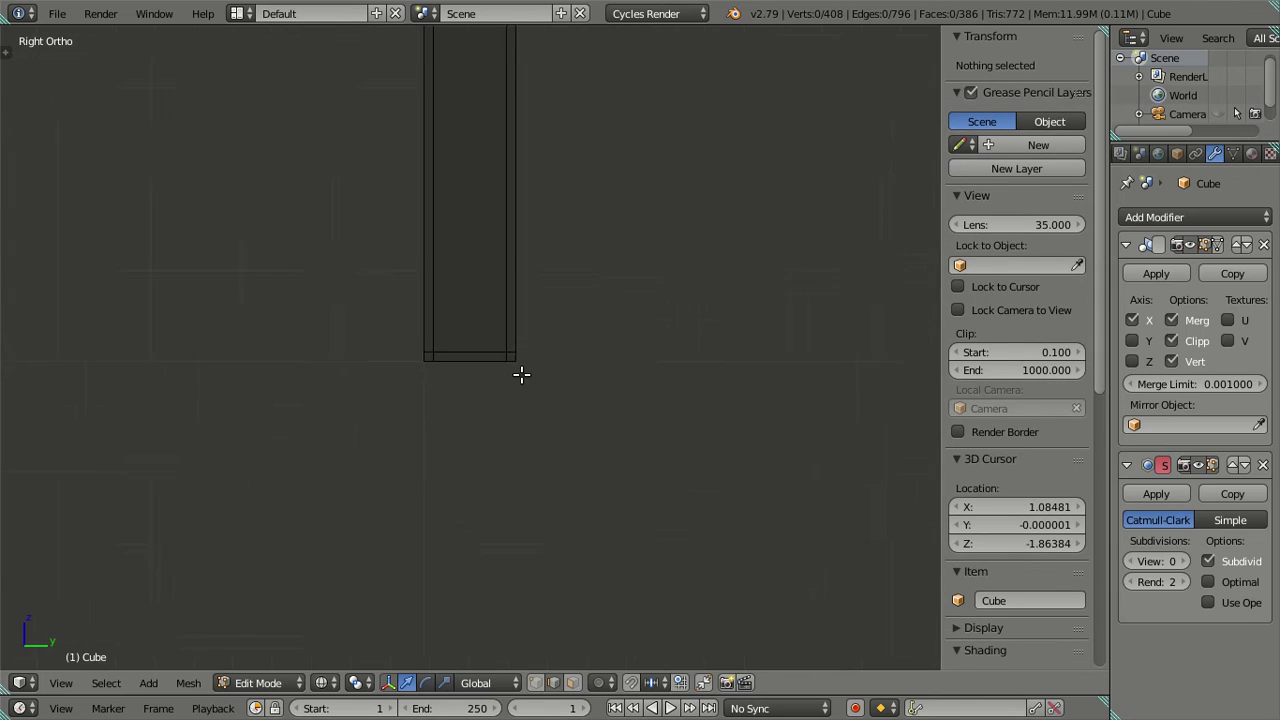
pyautogui.moveTo(505, 371)
pyautogui.mouseDown(button='middle')
pyautogui.moveTo(514, 277)
pyautogui.moveTo(623, 223)
pyautogui.moveTo(546, 249)
pyautogui.moveTo(583, 229)
pyautogui.moveTo(663, 214)
pyautogui.moveTo(657, 237)
pyautogui.moveTo(670, 226)
pyautogui.moveTo(537, 303)
pyautogui.moveTo(486, 286)
pyautogui.moveTo(469, 163)
pyautogui.moveTo(517, 194)
pyautogui.moveTo(631, 211)
pyautogui.moveTo(651, 254)
pyautogui.moveTo(639, 363)
pyautogui.moveTo(457, 346)
pyautogui.moveTo(540, 337)
pyautogui.moveTo(553, 257)
pyautogui.mouseUp(button='middle')
pyautogui.press('z')
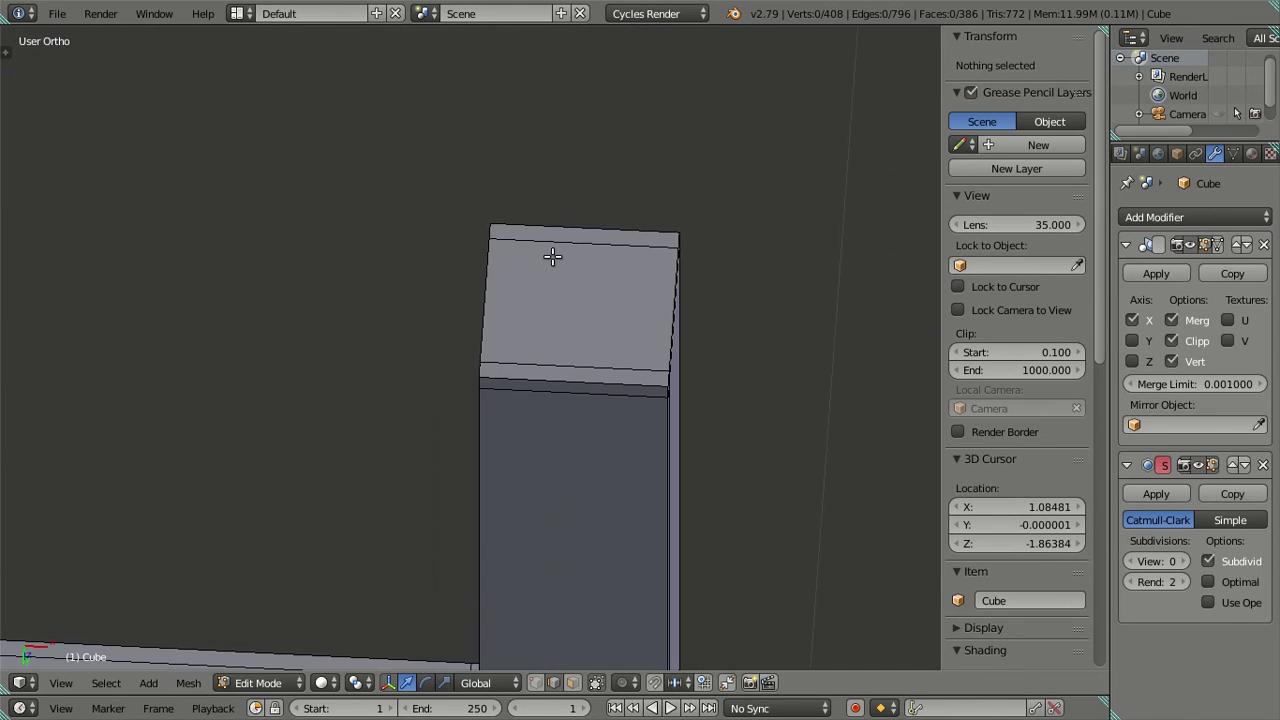
pyautogui.scroll(9, 569, 243)
pyautogui.click(559, 259)
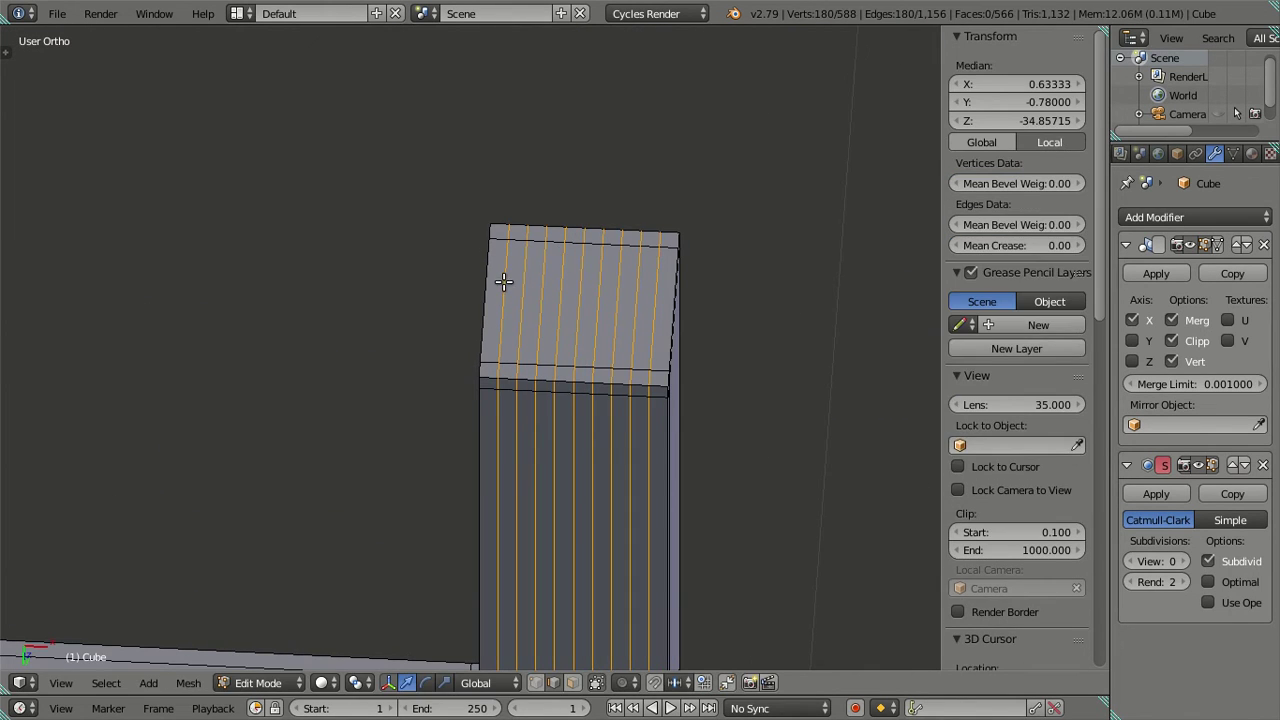
pyautogui.hotkey('ctrl', 'z')
# Cut nine edge loops across the horizontal rail and dissolve them.
pyautogui.moveTo(663, 277)
pyautogui.mouseDown(button='middle')
pyautogui.moveTo(351, 520)
pyautogui.moveTo(823, 286)
pyautogui.moveTo(649, 282)
pyautogui.mouseUp(button='middle')
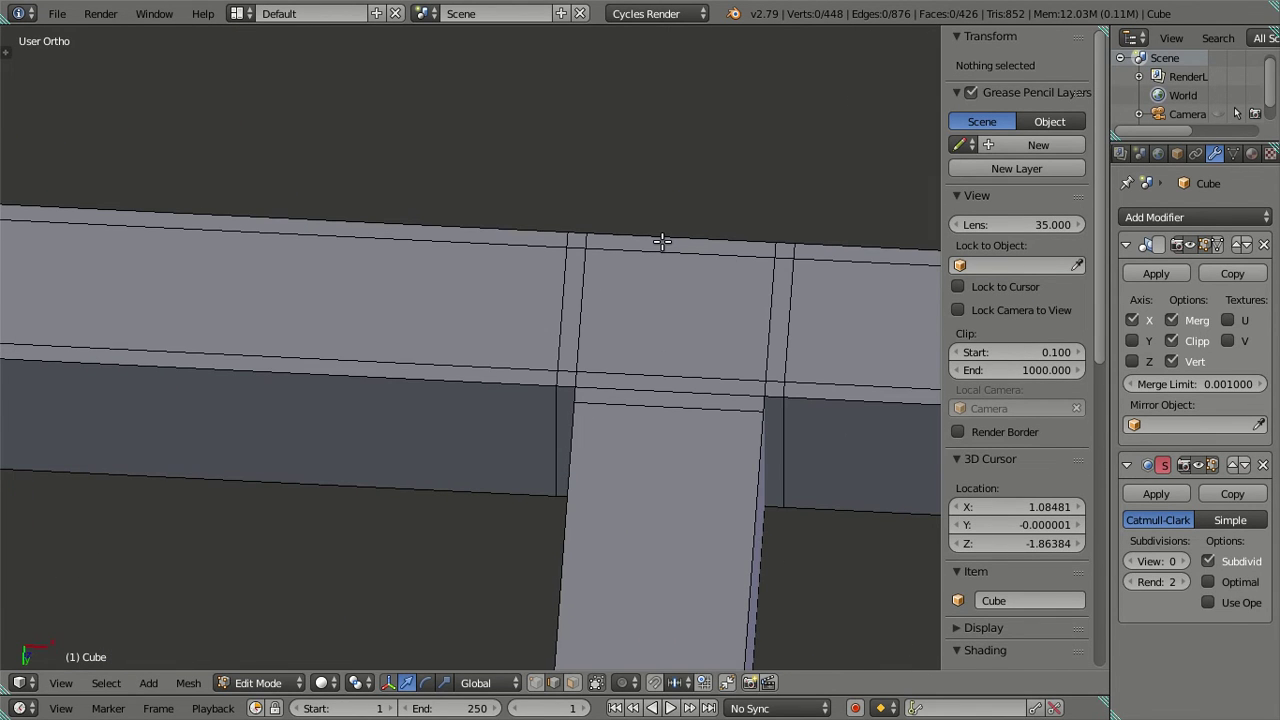
pyautogui.hotkey('ctrl', 'r')
pyautogui.scroll(8, 663, 243)
pyautogui.click(663, 243)
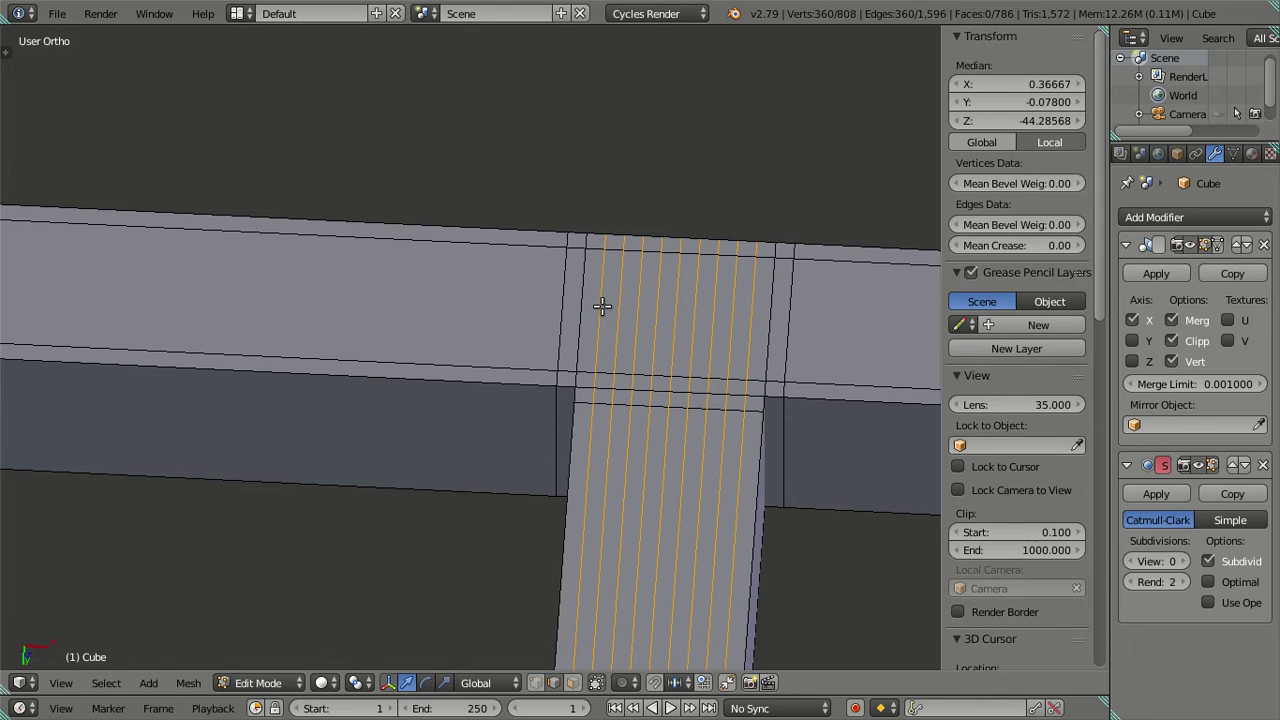
pyautogui.press('x')
pyautogui.click(754, 313)
# Orbit around the table frame and return to the right side orthographic view.
pyautogui.scroll(-5, 754, 313)
pyautogui.moveTo(754, 313); pyautogui.dragTo(693, 350, button='middle')
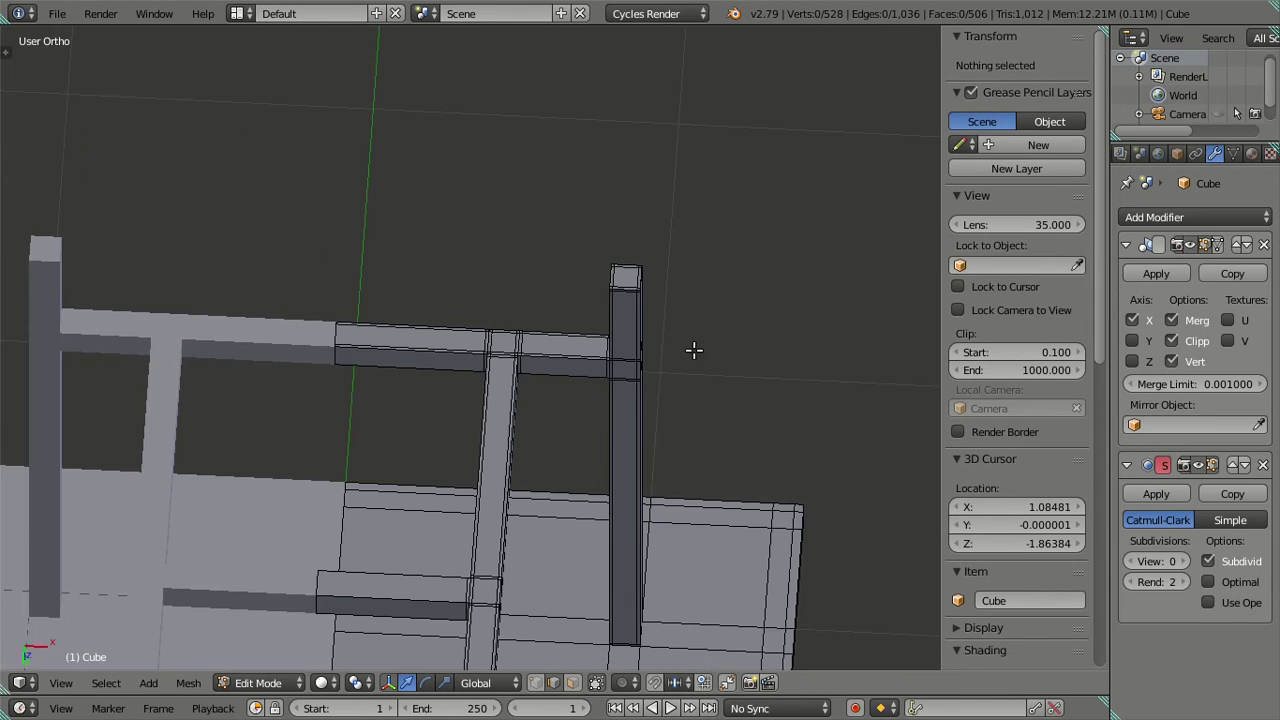
pyautogui.moveTo(598, 424)
pyautogui.mouseDown(button='middle')
pyautogui.moveTo(594, 520)
pyautogui.moveTo(609, 551)
pyautogui.moveTo(477, 275)
pyautogui.moveTo(549, 487)
pyautogui.moveTo(646, 277)
pyautogui.moveTo(560, 257)
pyautogui.moveTo(420, 286)
pyautogui.moveTo(713, 190)
pyautogui.moveTo(565, 362)
pyautogui.mouseUp(button='middle')
pyautogui.scroll(2, 549, 383)
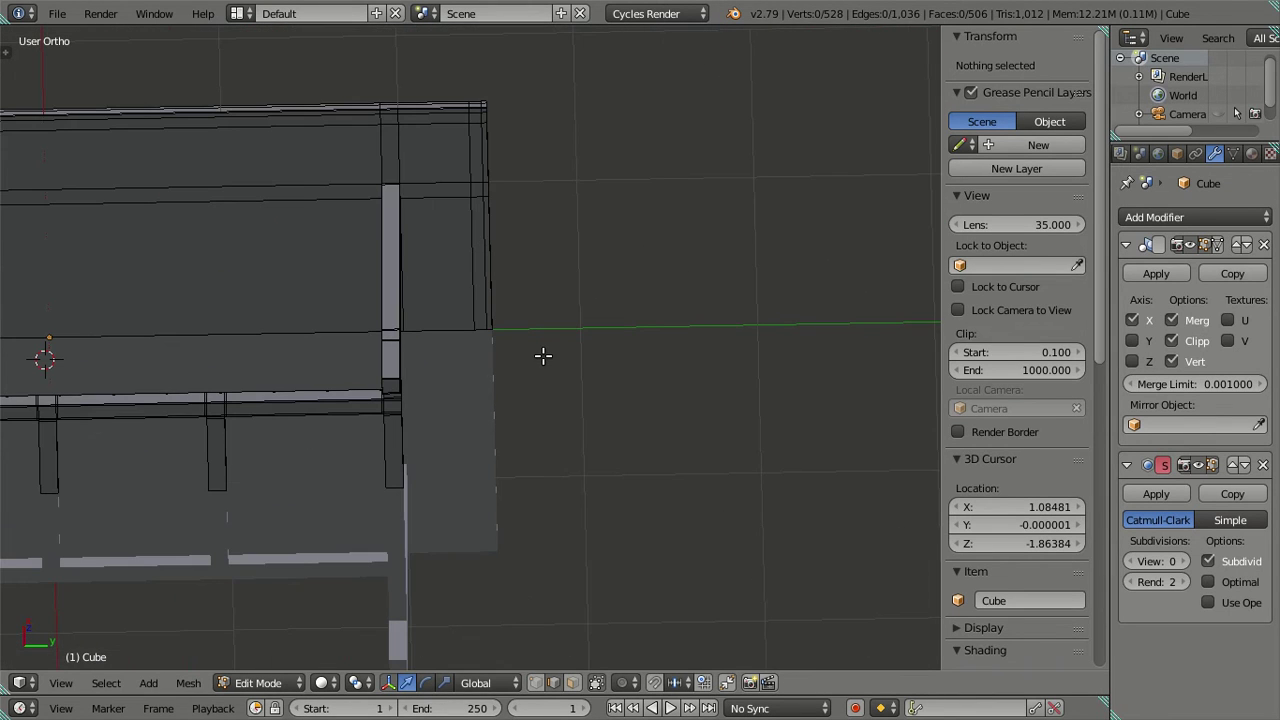
pyautogui.press('KP_3')
# Switch to wireframe, then cut nine edge loops into the post and dissolve them.
pyautogui.keyDown('shift'); pyautogui.moveTo(326, 260); pyautogui.dragTo(486, 317, button='middle'); pyautogui.keyUp('shift')
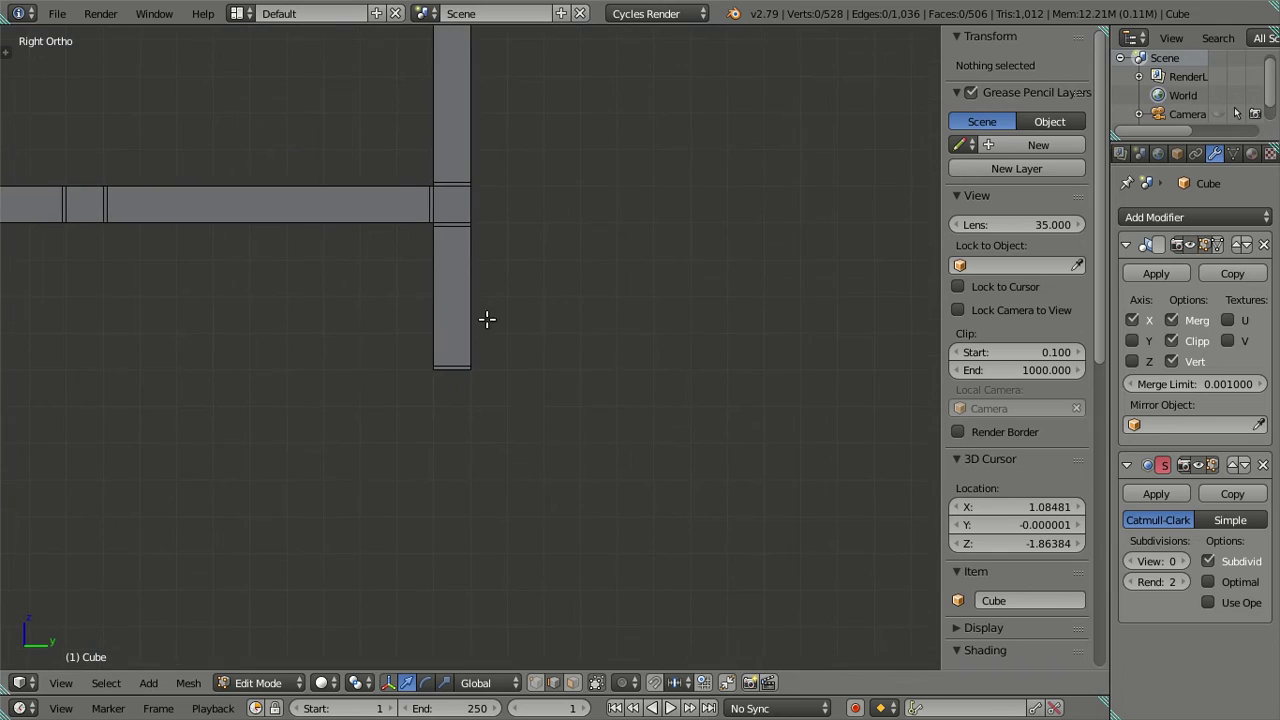
pyautogui.scroll(2, 470, 250)
pyautogui.keyDown('shift'); pyautogui.moveTo(457, 186); pyautogui.dragTo(507, 207, button='middle'); pyautogui.keyUp('shift')
pyautogui.press('z')
pyautogui.scroll(1, 507, 207)
pyautogui.hotkey('ctrl', 'r')
pyautogui.scroll(8, 521, 129)
pyautogui.click(521, 129)
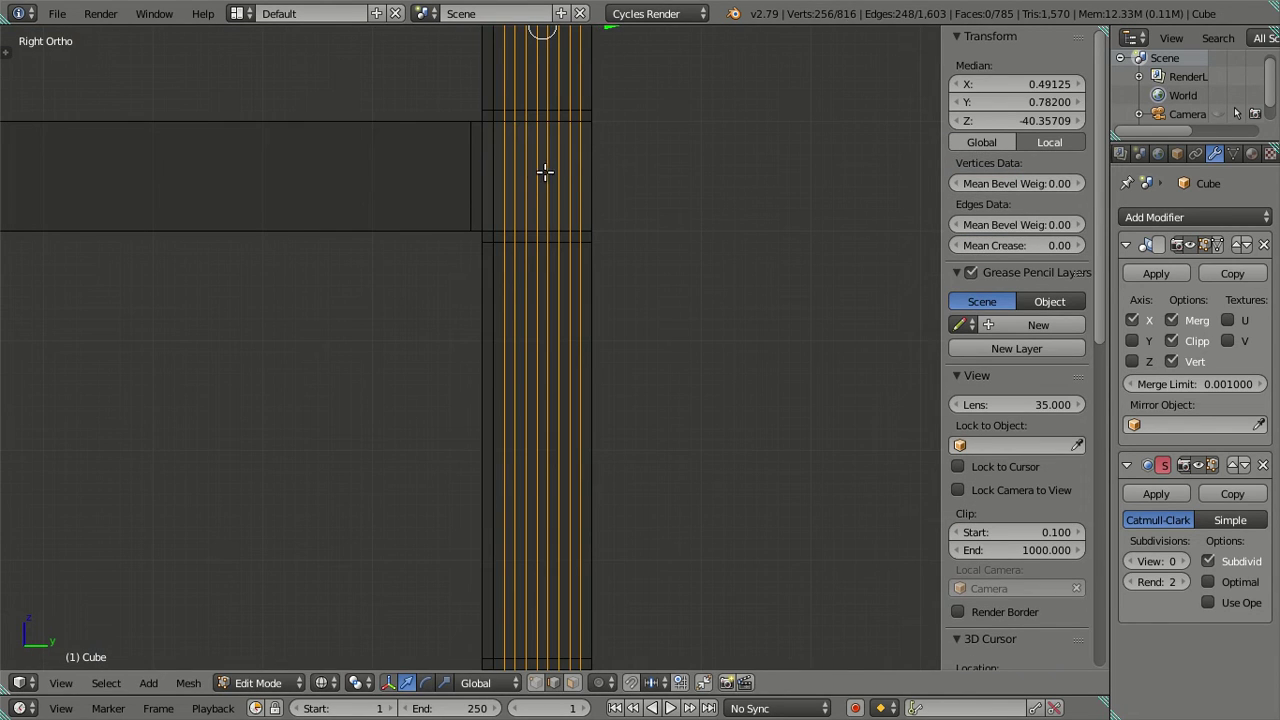
pyautogui.press('x')
pyautogui.click(627, 189)
# Cut nine edge loops across the next rail and dissolve them again.
pyautogui.scroll(-4, 509, 246)
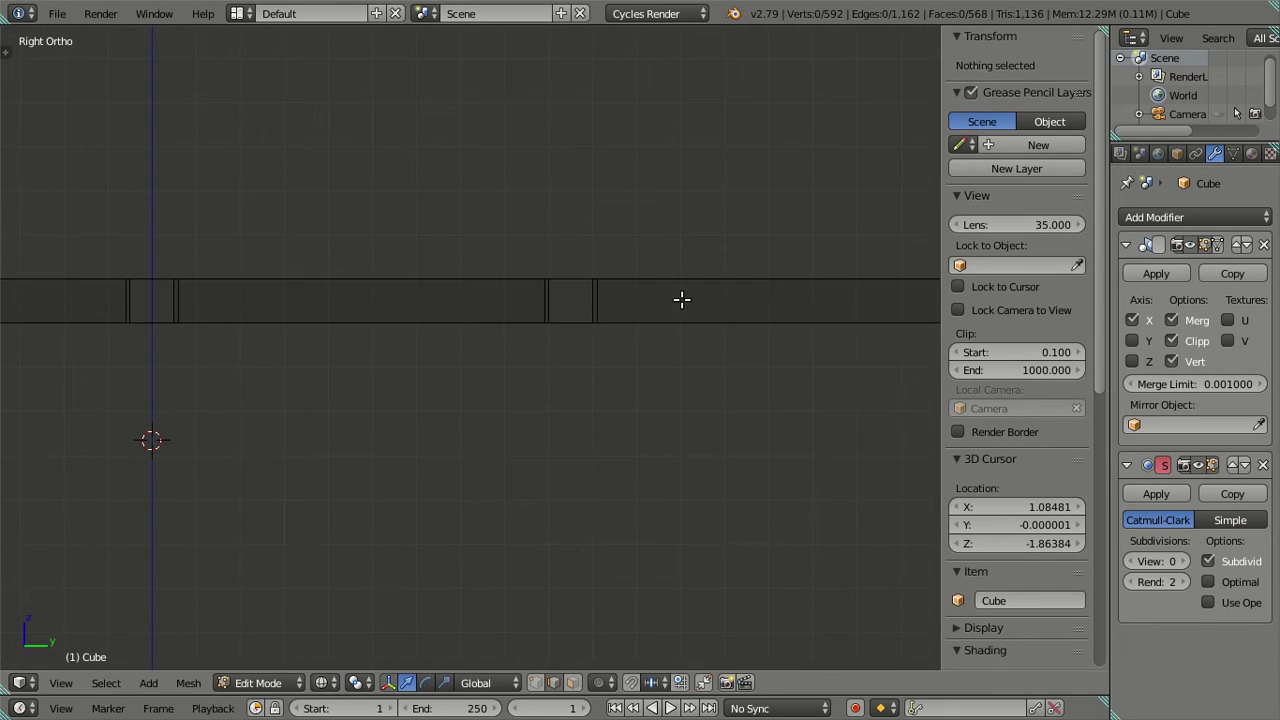
pyautogui.scroll(4, 681, 299)
pyautogui.scroll(1, 526, 260)
pyautogui.scroll(3, 638, 232)
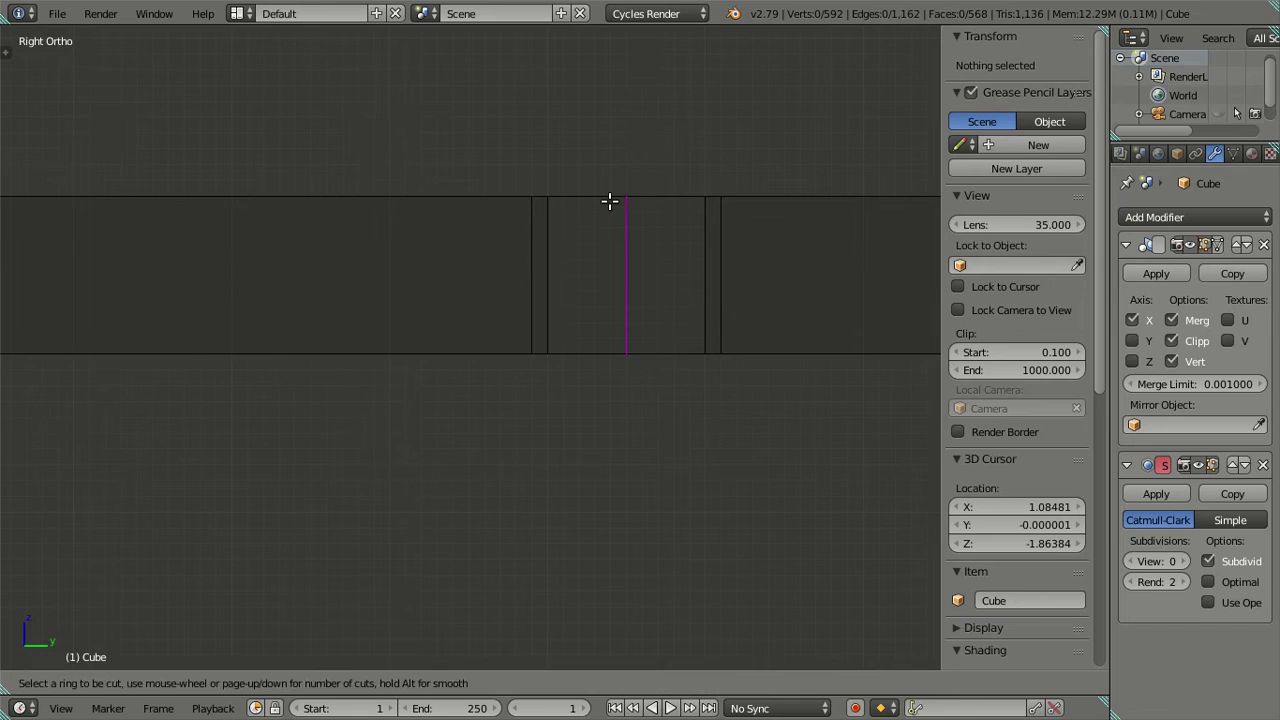
pyautogui.scroll(8, 610, 201)
pyautogui.click(610, 201)
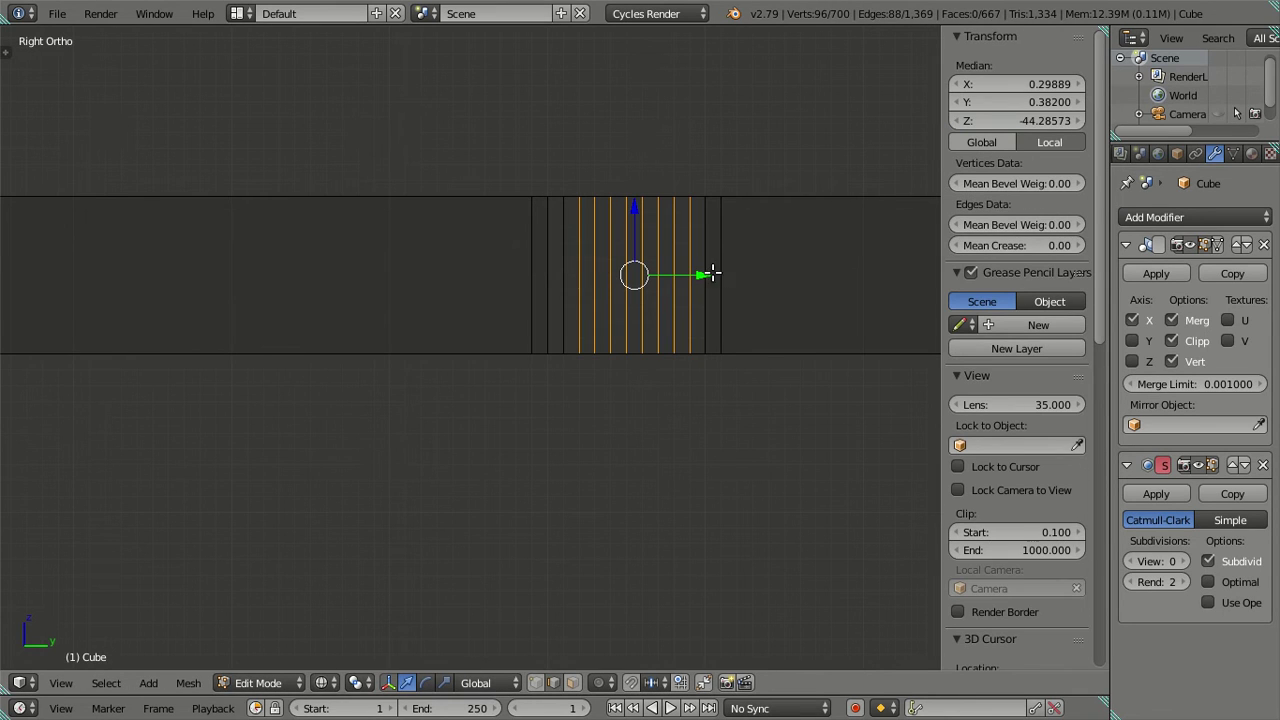
pyautogui.press('x')
pyautogui.click(680, 262)
# Add nine more edge loops on another rail, then dissolve them.
pyautogui.scroll(-3, 400, 330)
pyautogui.scroll(3, 513, 280)
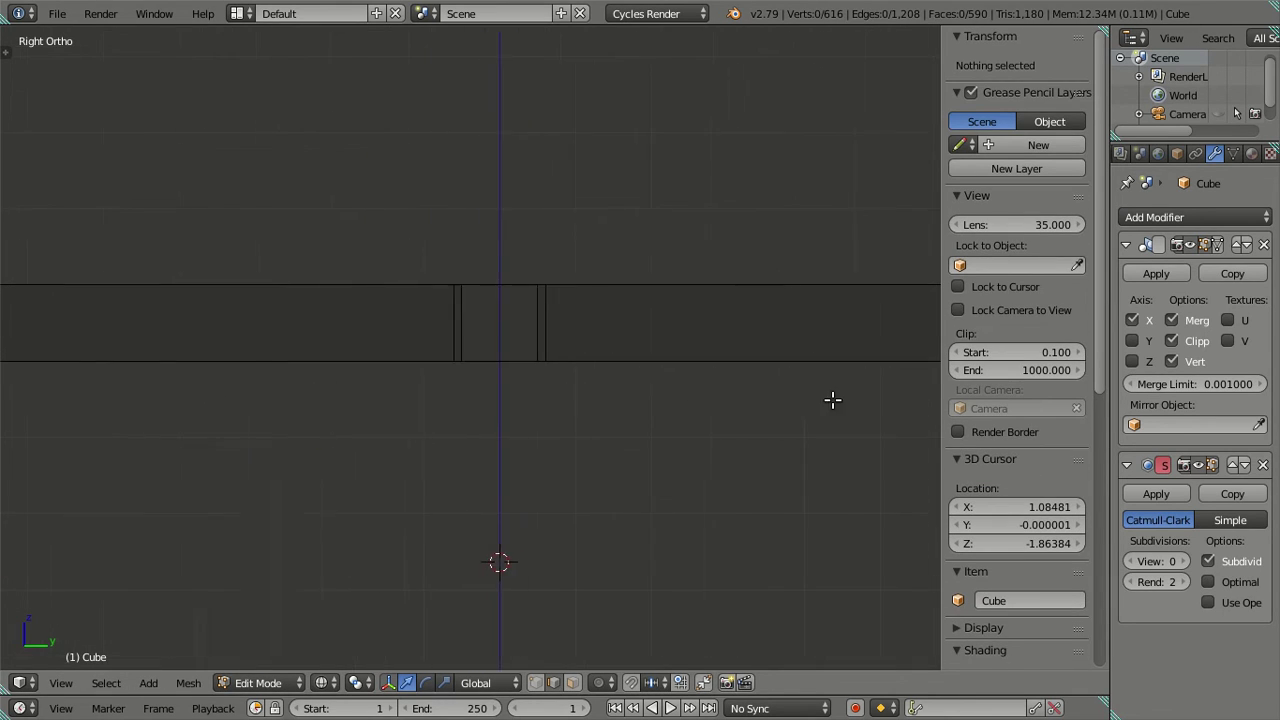
pyautogui.scroll(8, 555, 214)
pyautogui.click(555, 214)
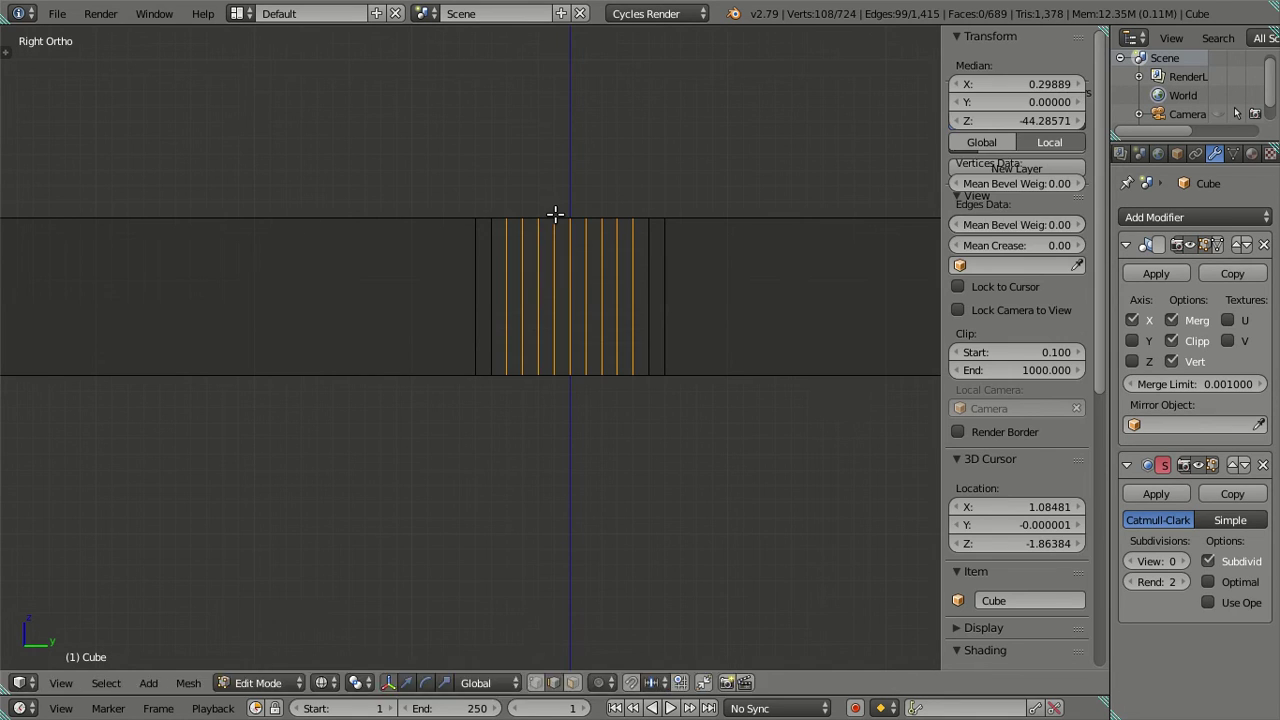
pyautogui.press('x')
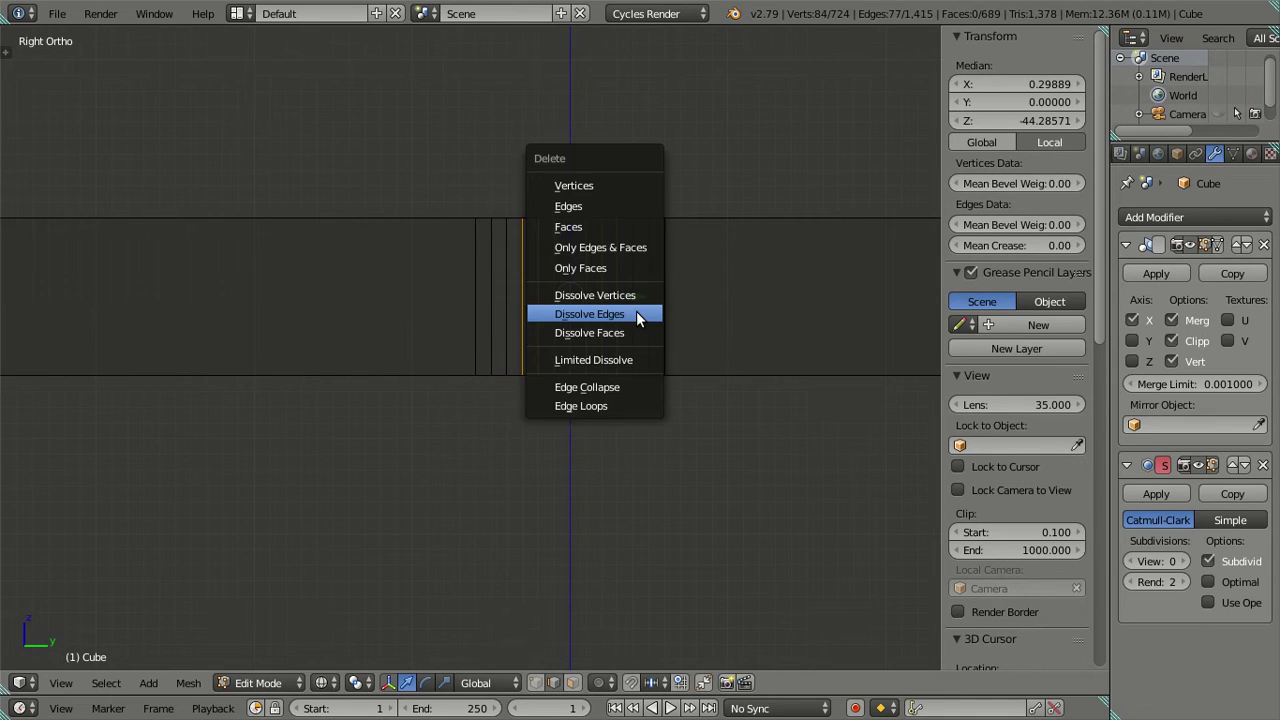
pyautogui.click(636, 317)
# Cut nine centred edge loops on the fourth rail and dissolve them.
pyautogui.scroll(-3, 597, 331)
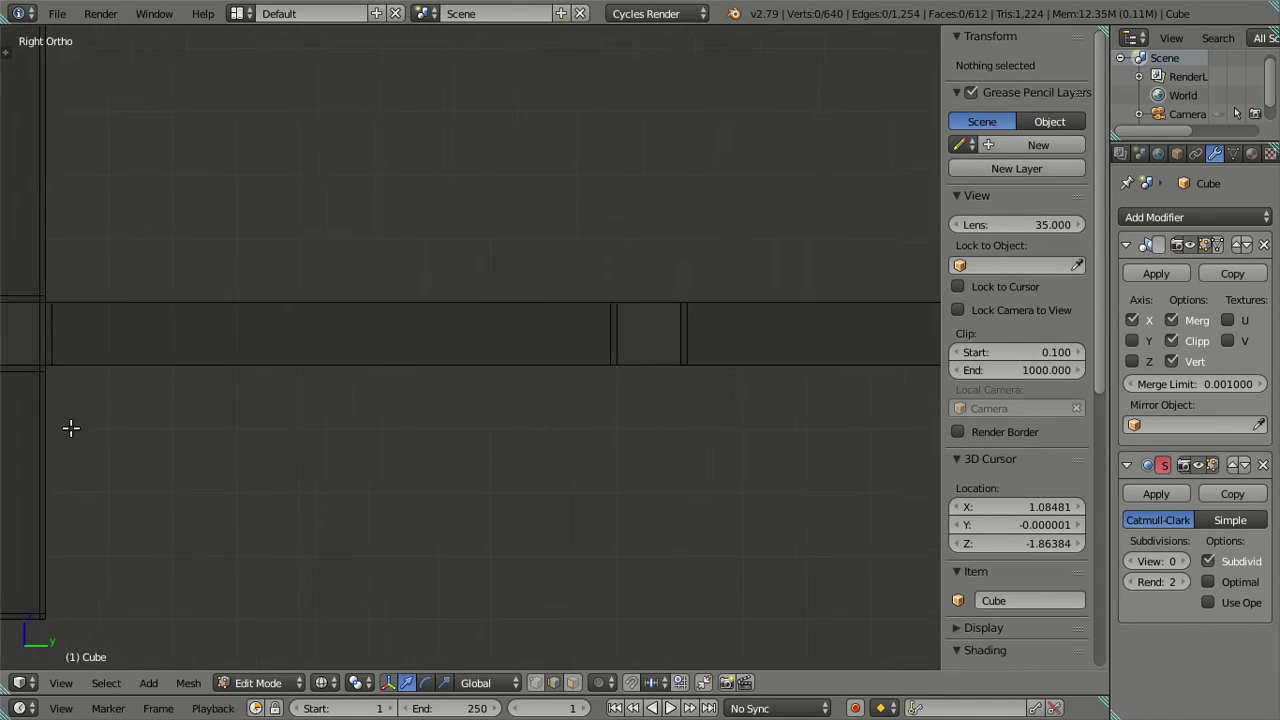
pyautogui.keyDown('shift'); pyautogui.moveTo(71, 428); pyautogui.dragTo(98, 433, button='middle'); pyautogui.keyUp('shift')
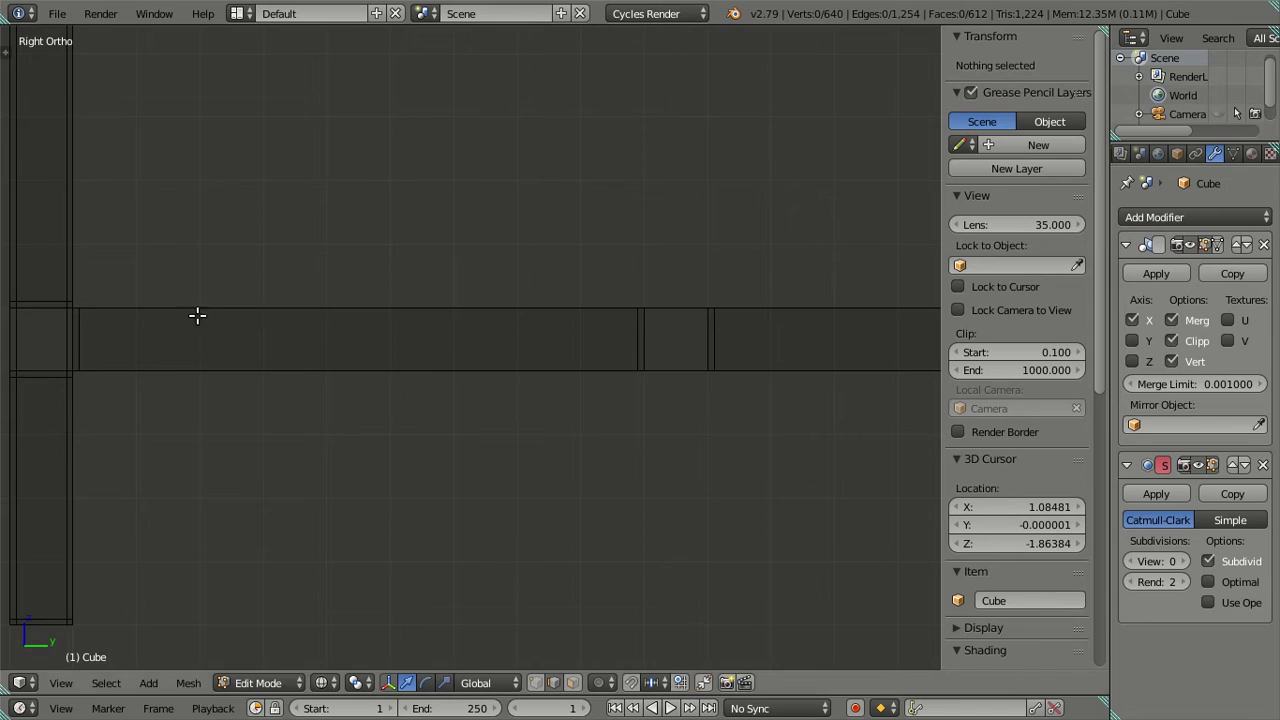
pyautogui.keyDown('ctrl'); pyautogui.scroll(2, 455, 385); pyautogui.keyUp('ctrl')
pyautogui.scroll(3, 478, 310)
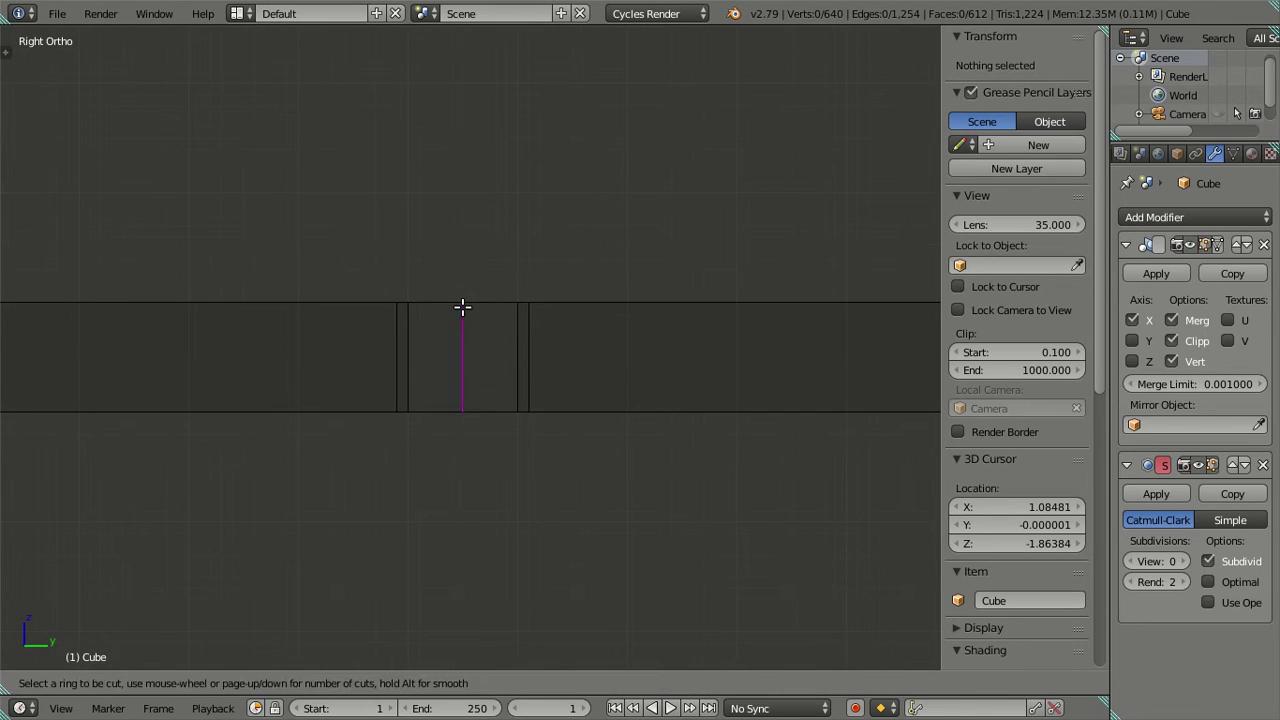
pyautogui.scroll(8, 462, 305)
pyautogui.click(462, 305)
pyautogui.rightClick(409, 367)
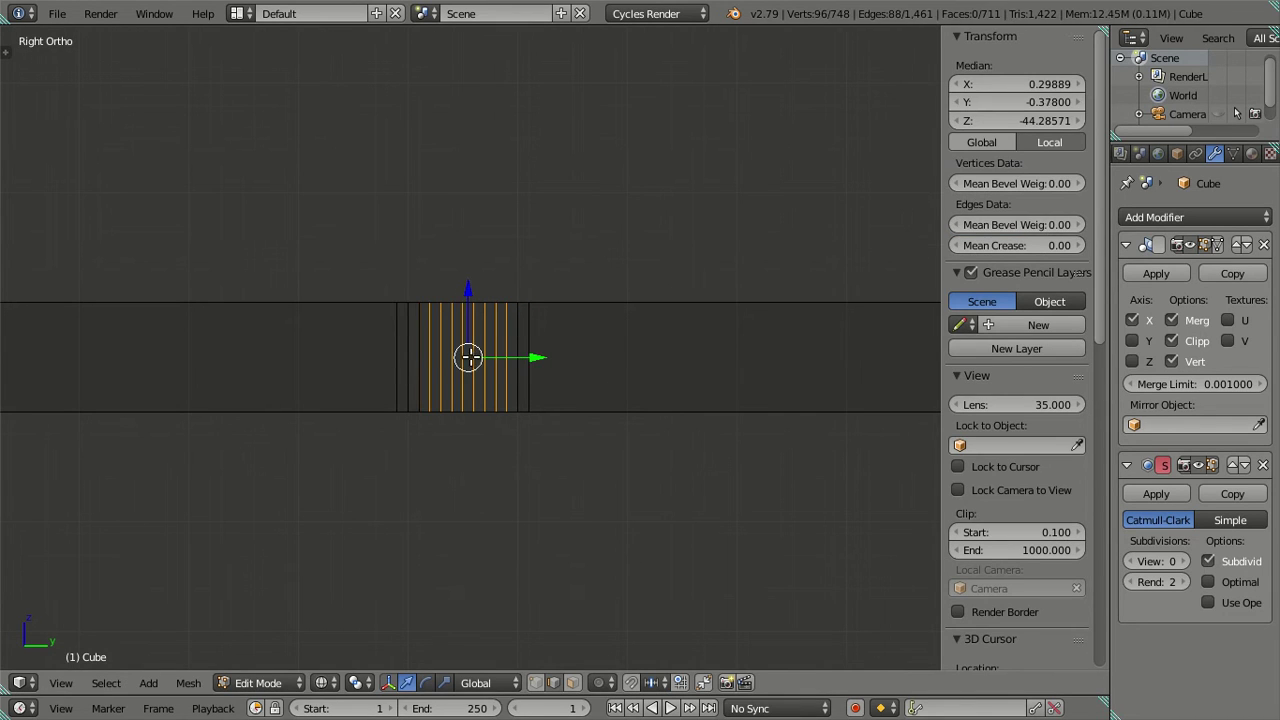
pyautogui.press('x')
pyautogui.click(504, 358)
# Cut nine centred edge loops along the fifth rail, then dissolve them.
pyautogui.scroll(-4, 334, 417)
pyautogui.scroll(-4, 269, 420)
pyautogui.keyDown('shift'); pyautogui.moveTo(269, 420); pyautogui.dragTo(400, 412, button='middle'); pyautogui.keyUp('shift')
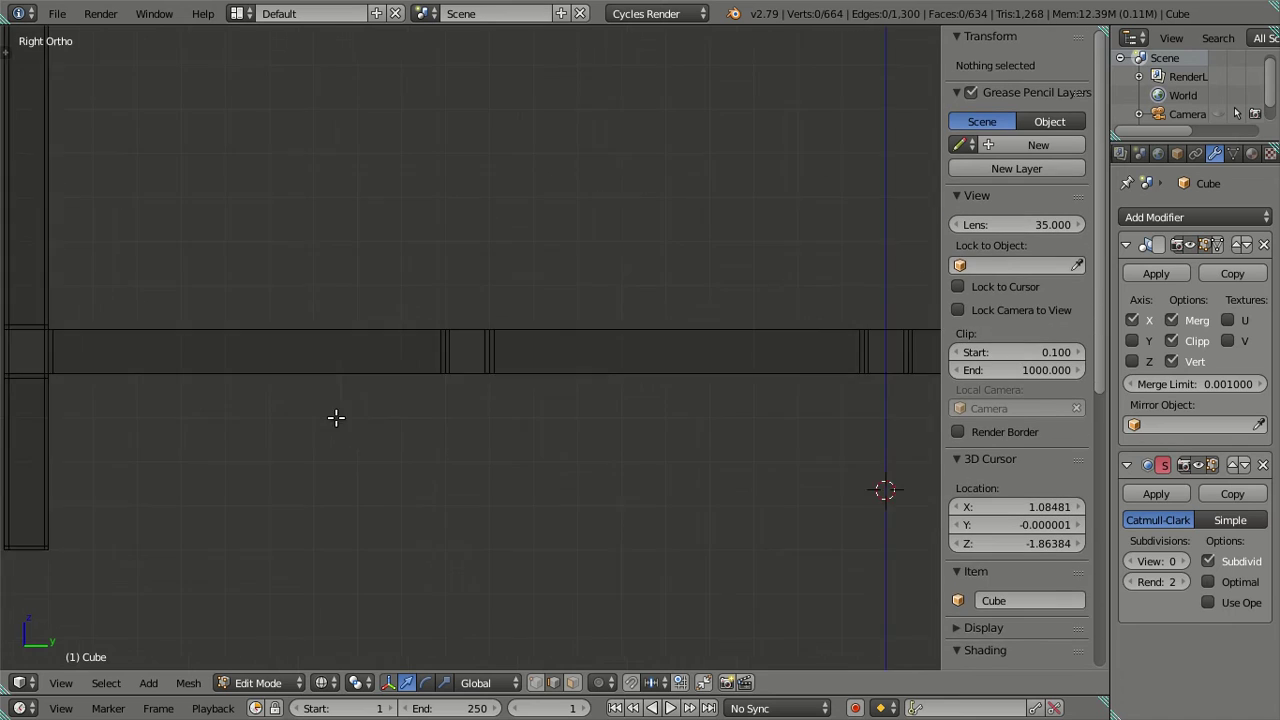
pyautogui.scroll(6, 226, 445)
pyautogui.keyDown('shift'); pyautogui.moveTo(226, 445); pyautogui.dragTo(497, 420, button='middle'); pyautogui.keyUp('shift')
pyautogui.scroll(2, 443, 430)
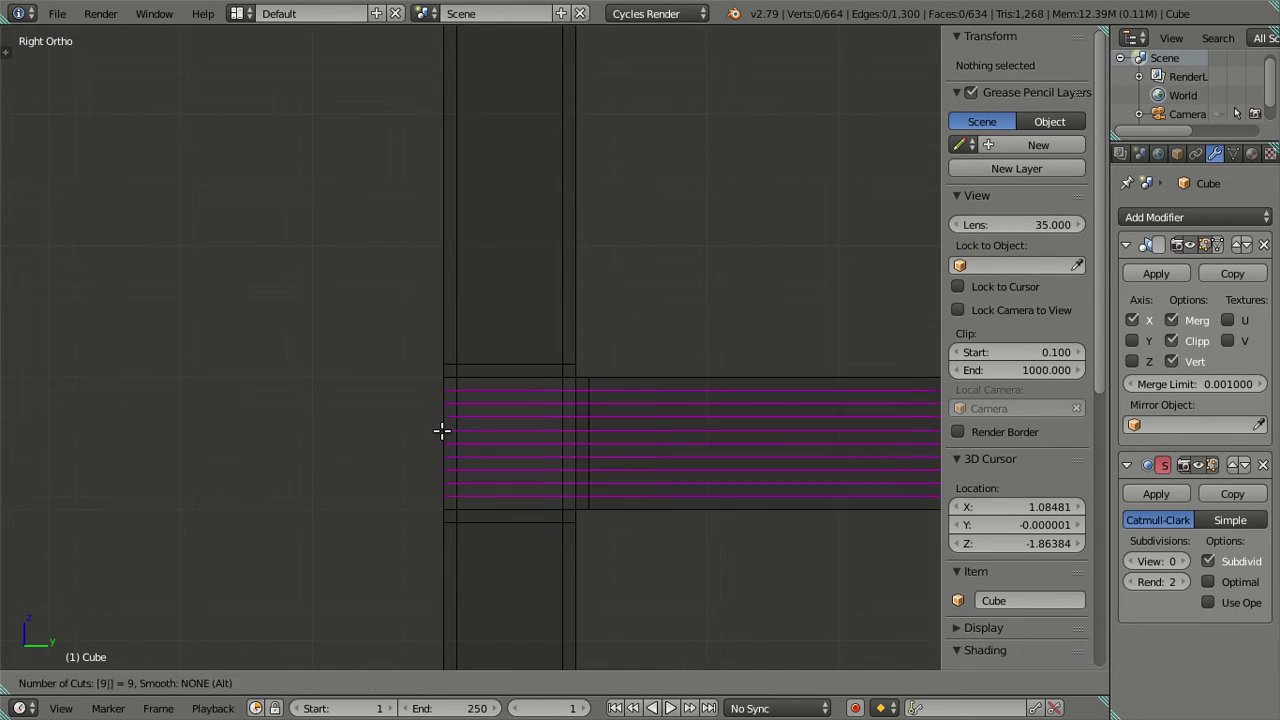
pyautogui.click(442, 430)
pyautogui.rightClick(453, 417)
pyautogui.press('x')
pyautogui.click(500, 489)
# Orbit to a low side view of the rails.
pyautogui.scroll(-3, 483, 477)
pyautogui.moveTo(494, 471)
pyautogui.keyDown('shift'); pyautogui.mouseDown(button='middle')
pyautogui.moveTo(501, 410)
pyautogui.moveTo(734, 443)
pyautogui.moveTo(394, 406)
pyautogui.moveTo(609, 423)
pyautogui.moveTo(391, 466)
pyautogui.moveTo(426, 457)
pyautogui.moveTo(380, 451)
pyautogui.mouseUp(button='middle'); pyautogui.keyUp('shift')
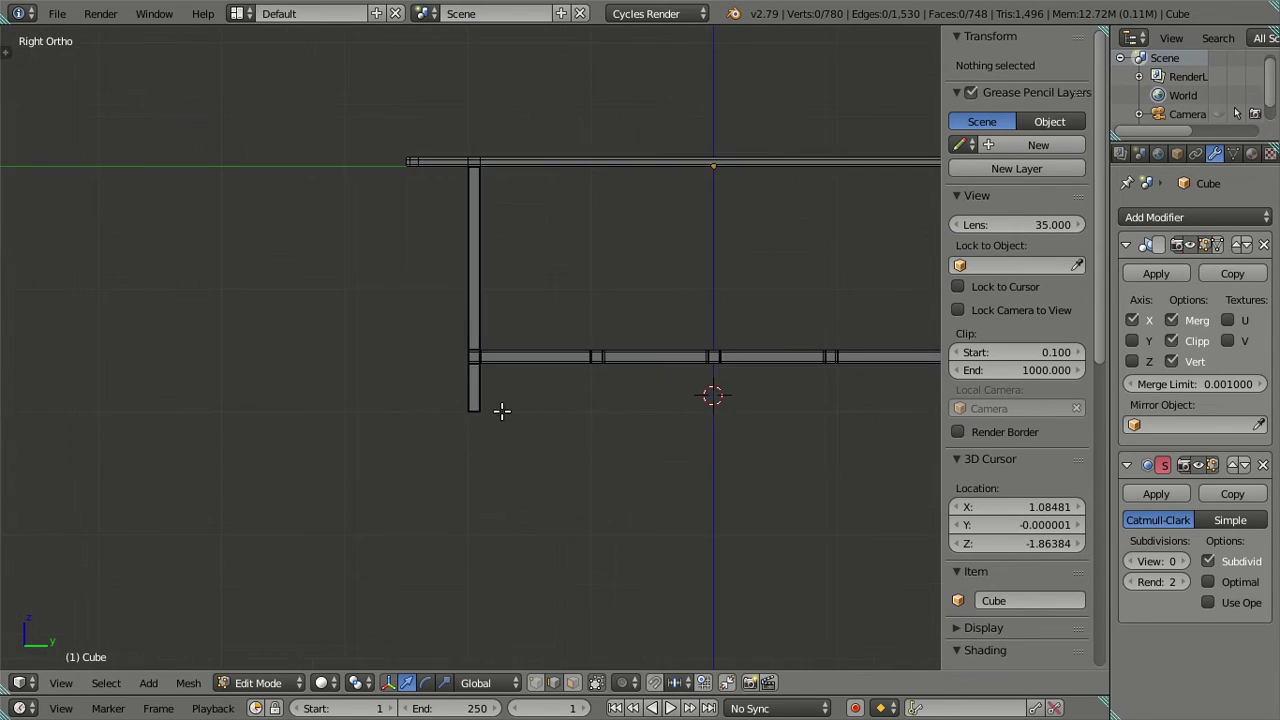
pyautogui.scroll(3, 597, 420)
pyautogui.scroll(2, 597, 420)
pyautogui.scroll(2, 441, 452)
pyautogui.scroll(2, 389, 461)
pyautogui.moveTo(660, 553)
pyautogui.mouseDown(button='middle')
pyautogui.moveTo(543, 457)
pyautogui.moveTo(430, 448)
pyautogui.mouseUp(button='middle')
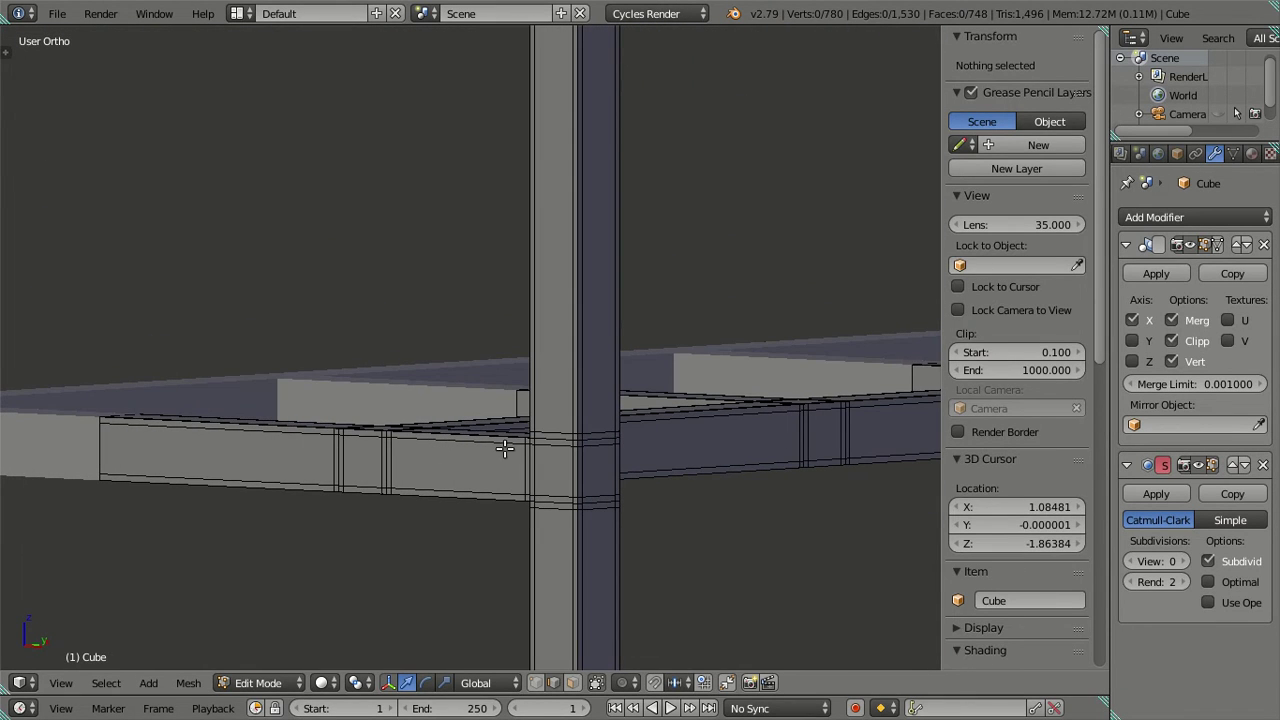
# Cut single lengthwise edge loops into the lower, second and top shelf beams.
pyautogui.rightClick(674, 465)
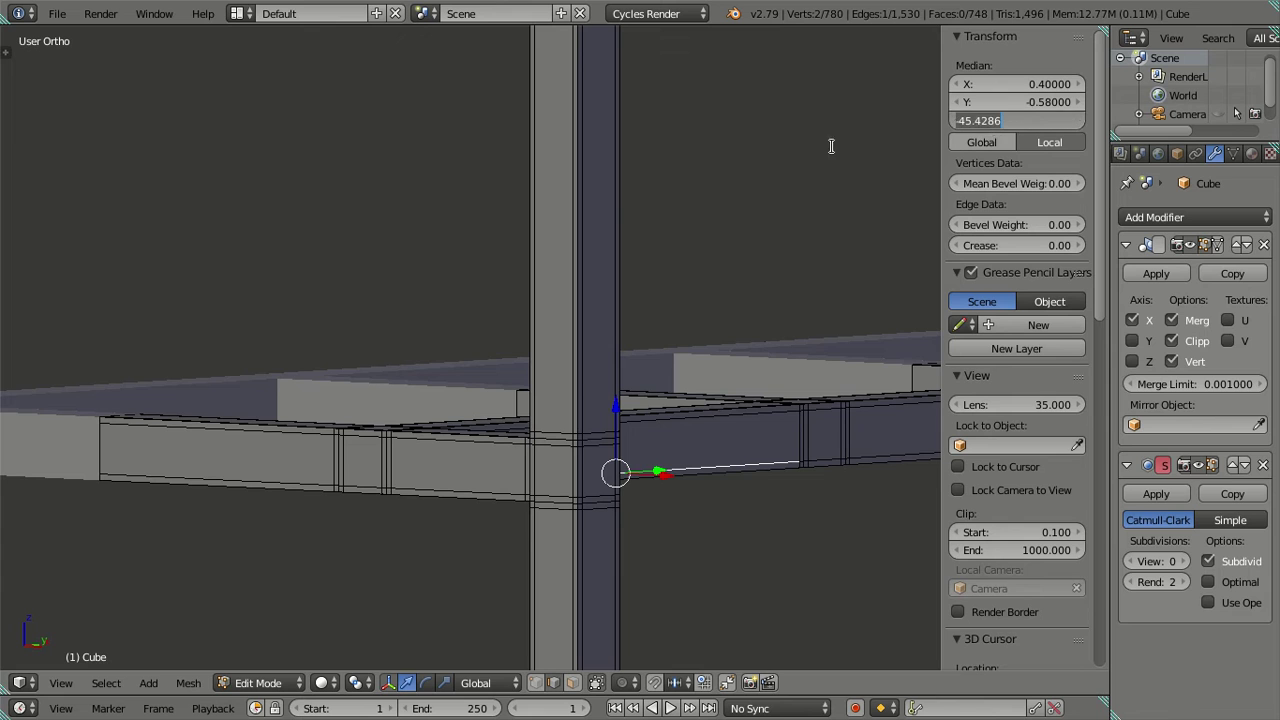
pyautogui.moveTo(578, 296); pyautogui.dragTo(714, 329, button='middle')
pyautogui.press('a')
pyautogui.moveTo(204, 392); pyautogui.dragTo(433, 477, button='middle')
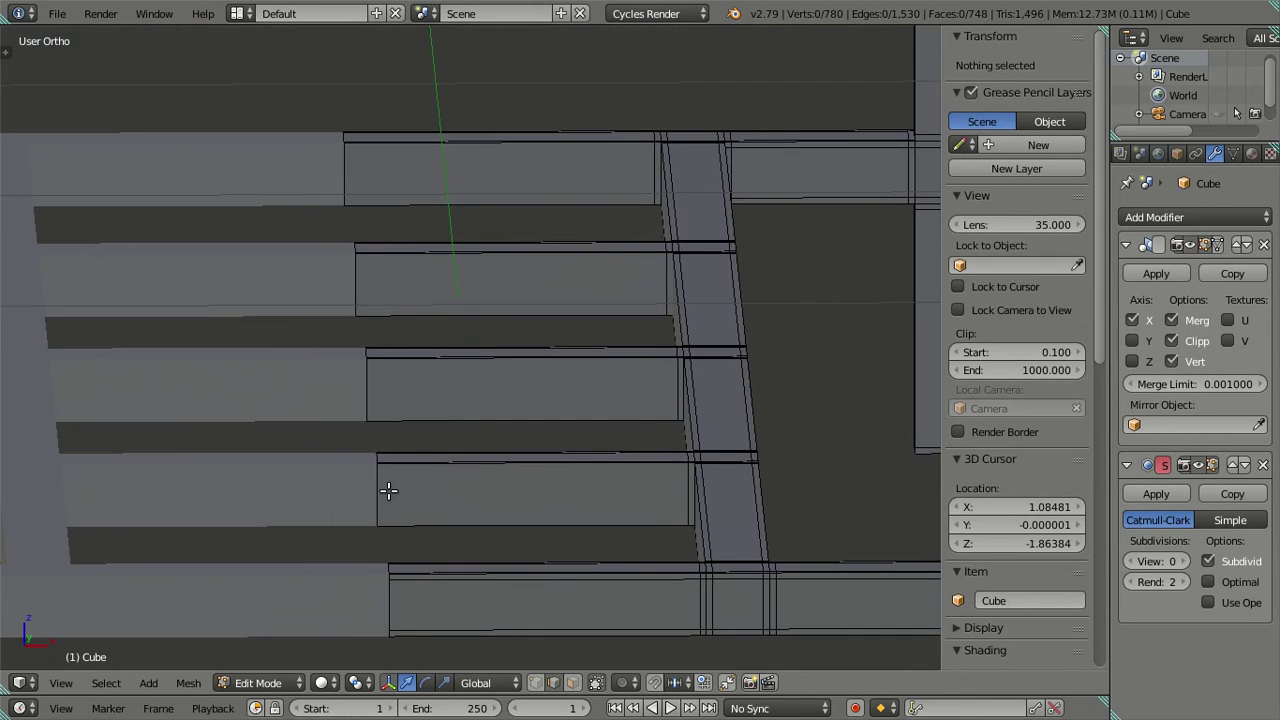
pyautogui.hotkey('ctrl', 'r')
pyautogui.click(387, 490)
pyautogui.hotkey('ctrl', 'r')
pyautogui.click(360, 287)
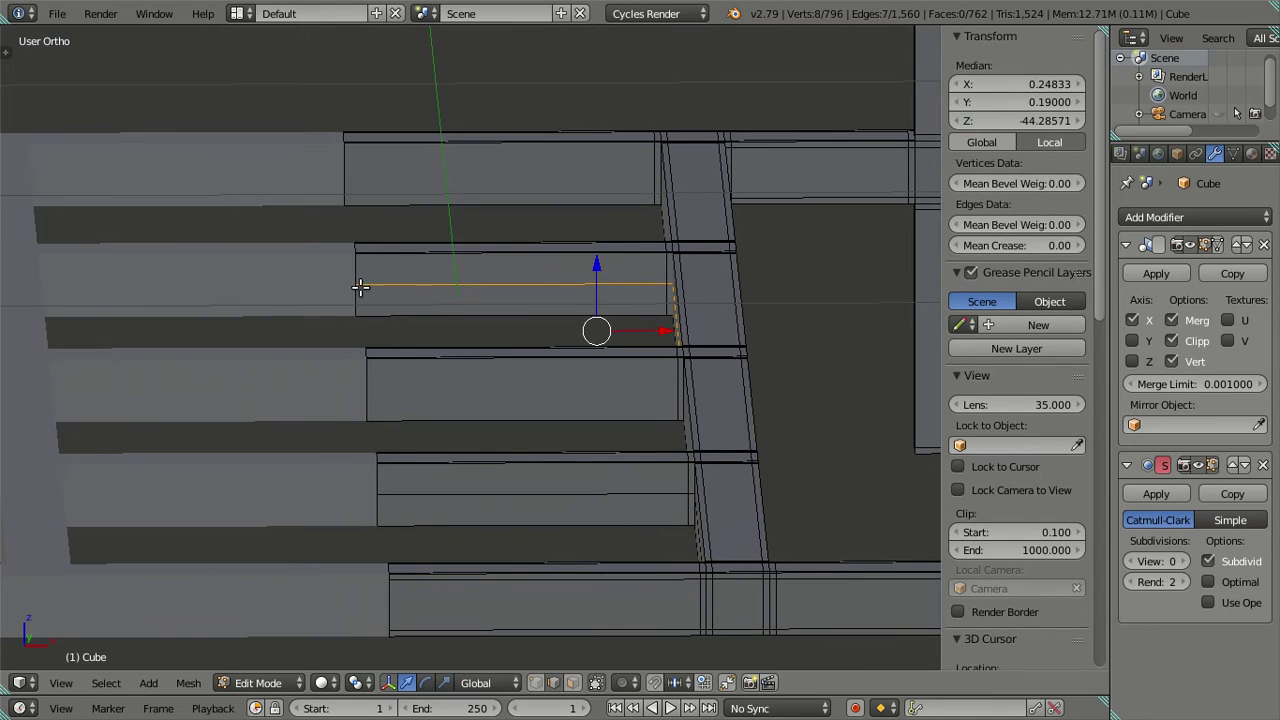
pyautogui.click(357, 178)
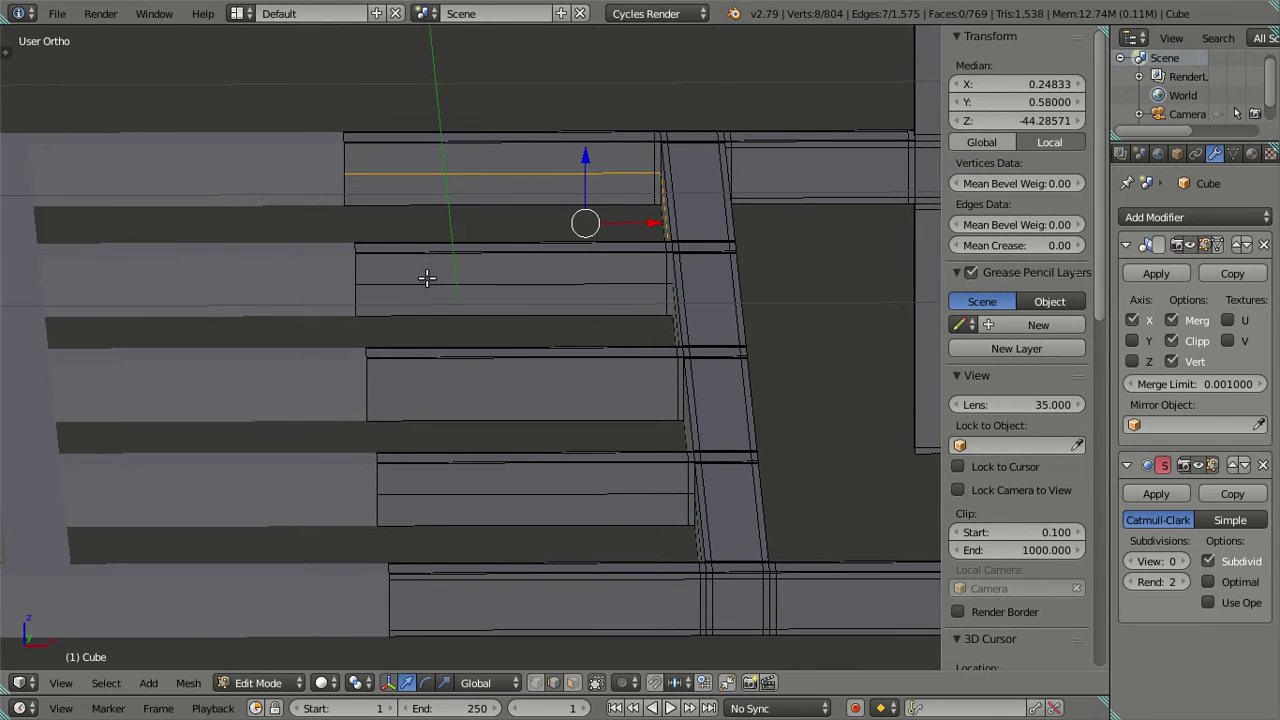
pyautogui.keyDown('alt'); pyautogui.keyDown('shift'); pyautogui.click(427, 280); pyautogui.keyUp('shift'); pyautogui.keyUp('alt')
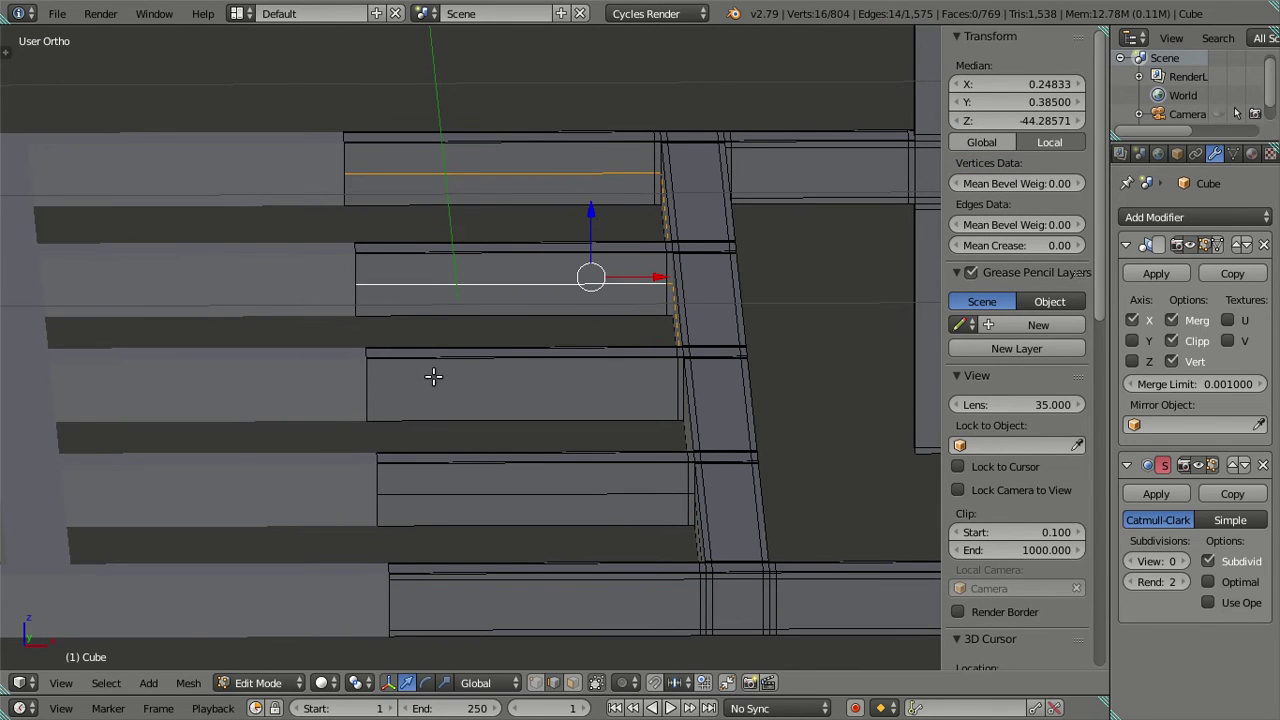
# Add a centred loop to the third shelf and select all four shelf loops.
pyautogui.hotkey('ctrl', 'r')
pyautogui.click(371, 394)
pyautogui.rightClick(371, 393)
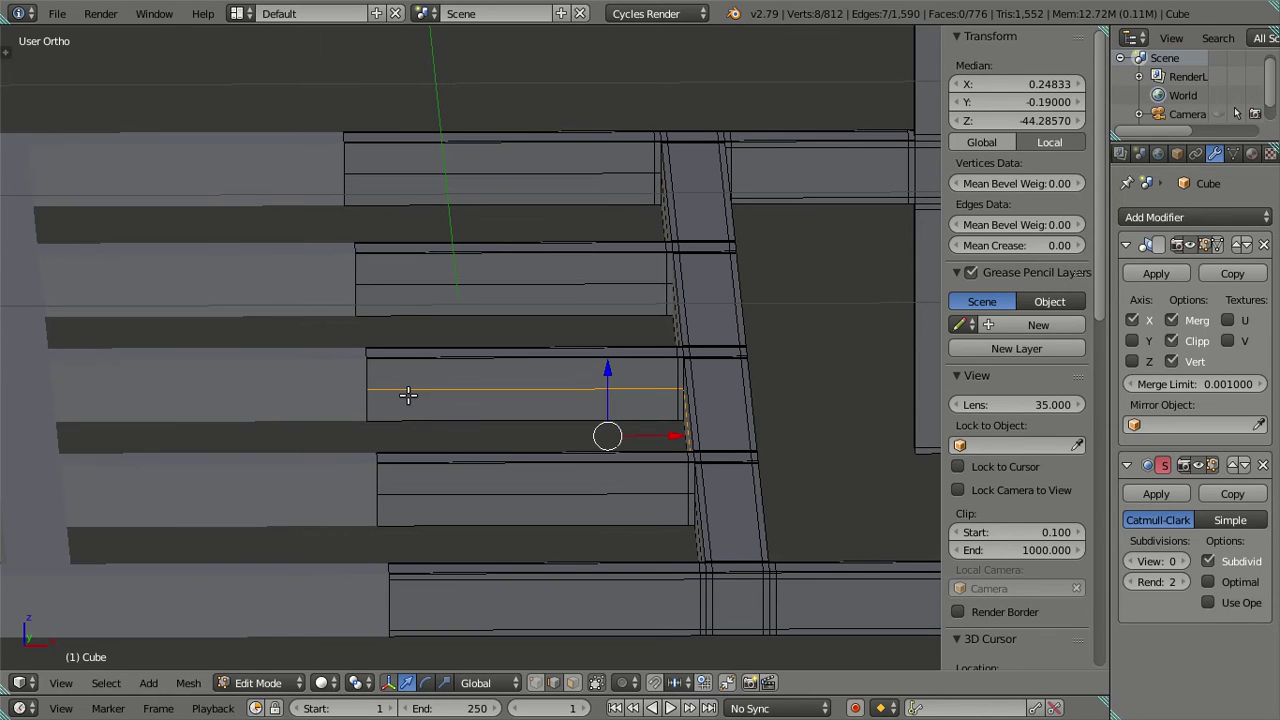
pyautogui.keyDown('alt'); pyautogui.keyDown('shift'); pyautogui.click(417, 495); pyautogui.keyUp('shift'); pyautogui.keyUp('alt')
pyautogui.keyDown('alt'); pyautogui.keyDown('shift'); pyautogui.click(400, 376); pyautogui.keyUp('shift'); pyautogui.keyUp('alt')
pyautogui.keyDown('alt'); pyautogui.keyDown('shift'); pyautogui.click(396, 280); pyautogui.keyUp('shift'); pyautogui.keyUp('alt')
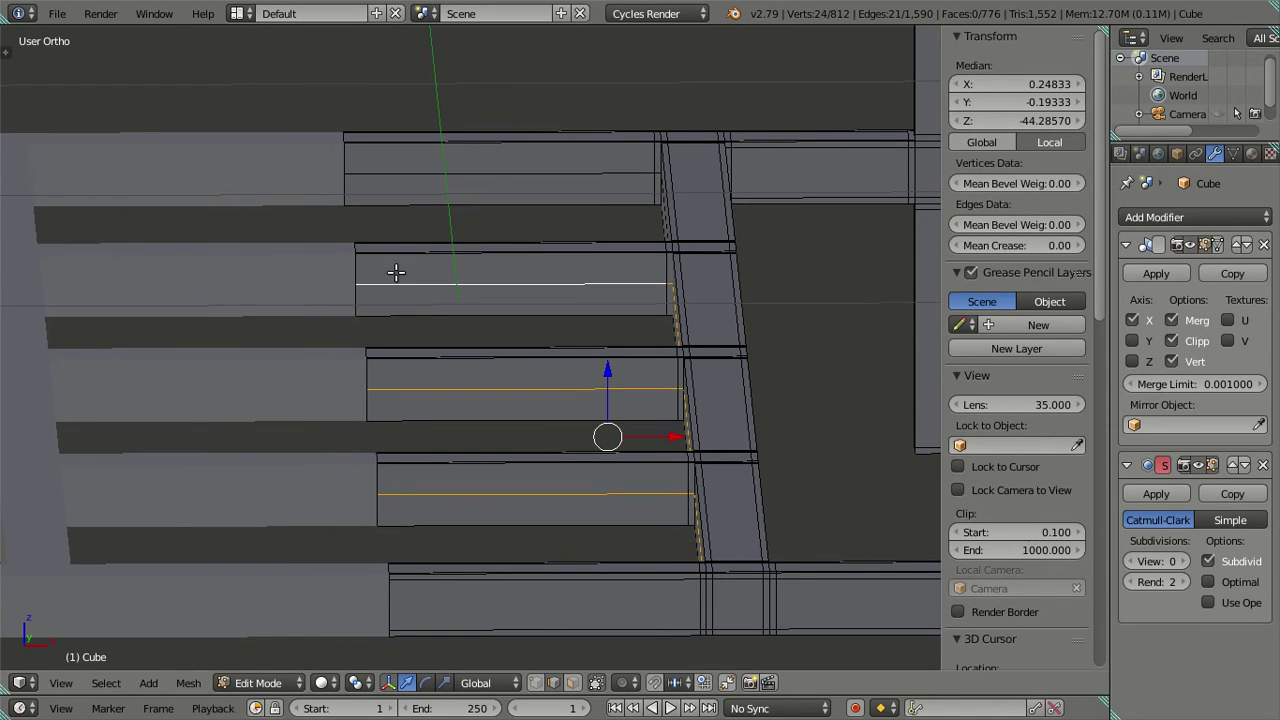
pyautogui.keyDown('alt'); pyautogui.keyDown('shift'); pyautogui.click(398, 176); pyautogui.keyUp('shift'); pyautogui.keyUp('alt')
pyautogui.moveTo(398, 176); pyautogui.dragTo(504, 435, button='middle')
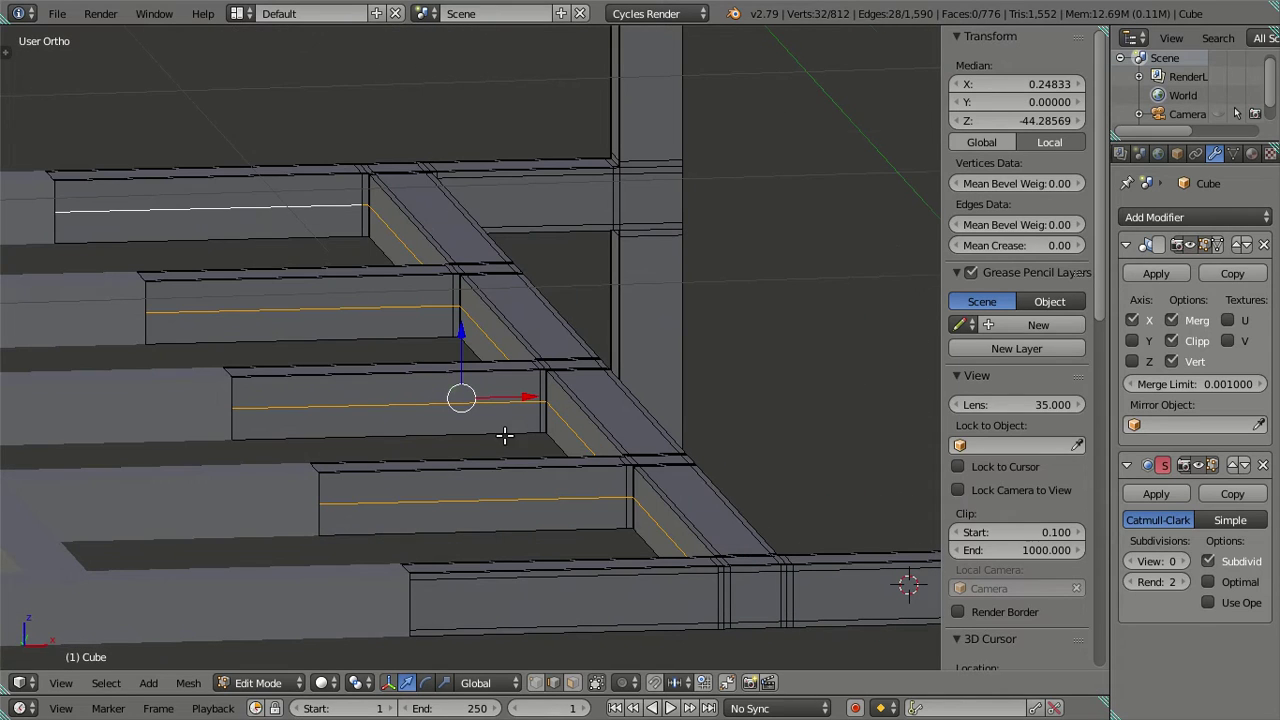
# Deselect the loops and orbit to look down the stair beams.
pyautogui.press('a')
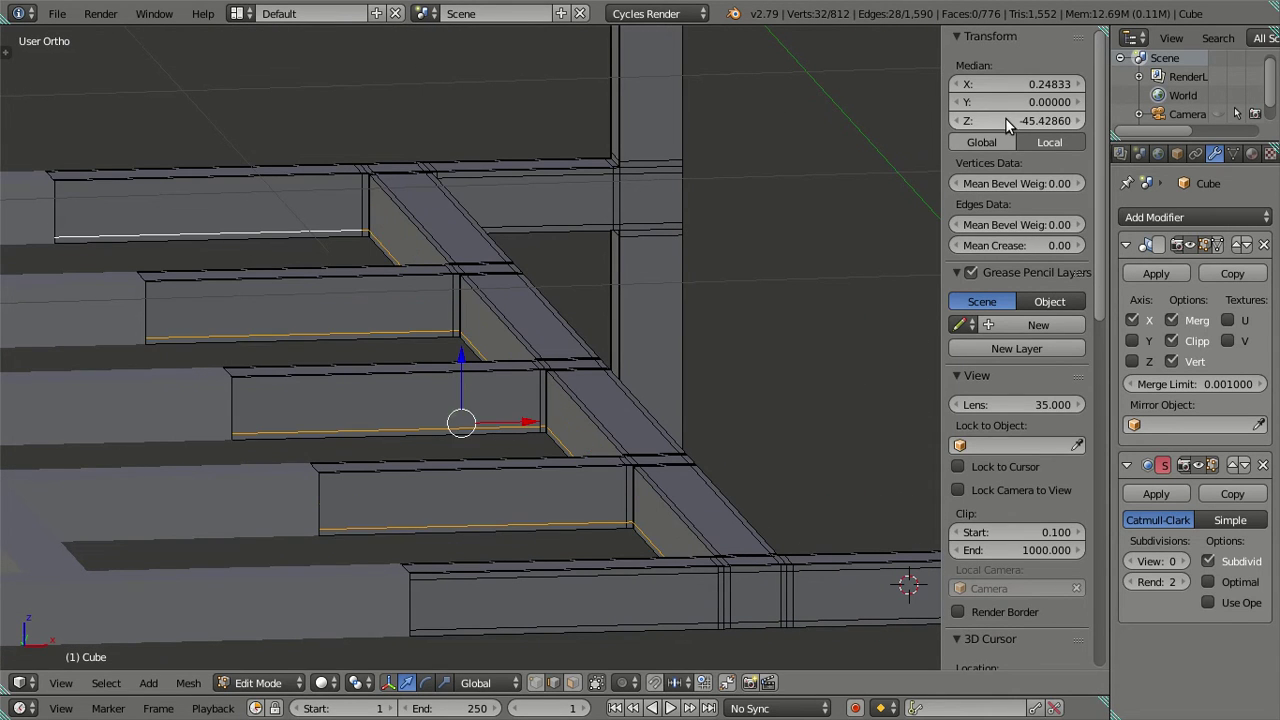
pyautogui.moveTo(291, 434)
pyautogui.mouseDown(button='middle')
pyautogui.moveTo(578, 470)
pyautogui.moveTo(414, 449)
pyautogui.mouseUp(button='middle')
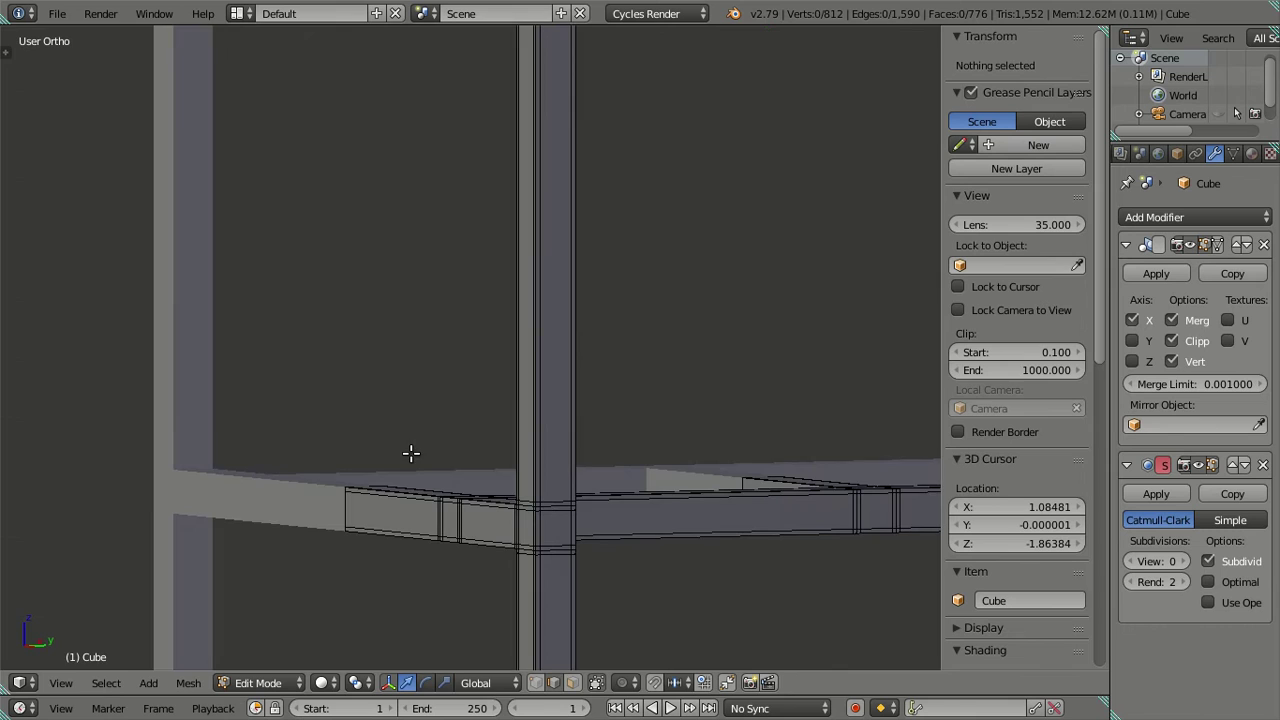
pyautogui.moveTo(783, 534)
pyautogui.mouseDown(button='middle')
pyautogui.moveTo(560, 429)
pyautogui.moveTo(496, 461)
pyautogui.mouseUp(button='middle')
pyautogui.rightClick(496, 461)
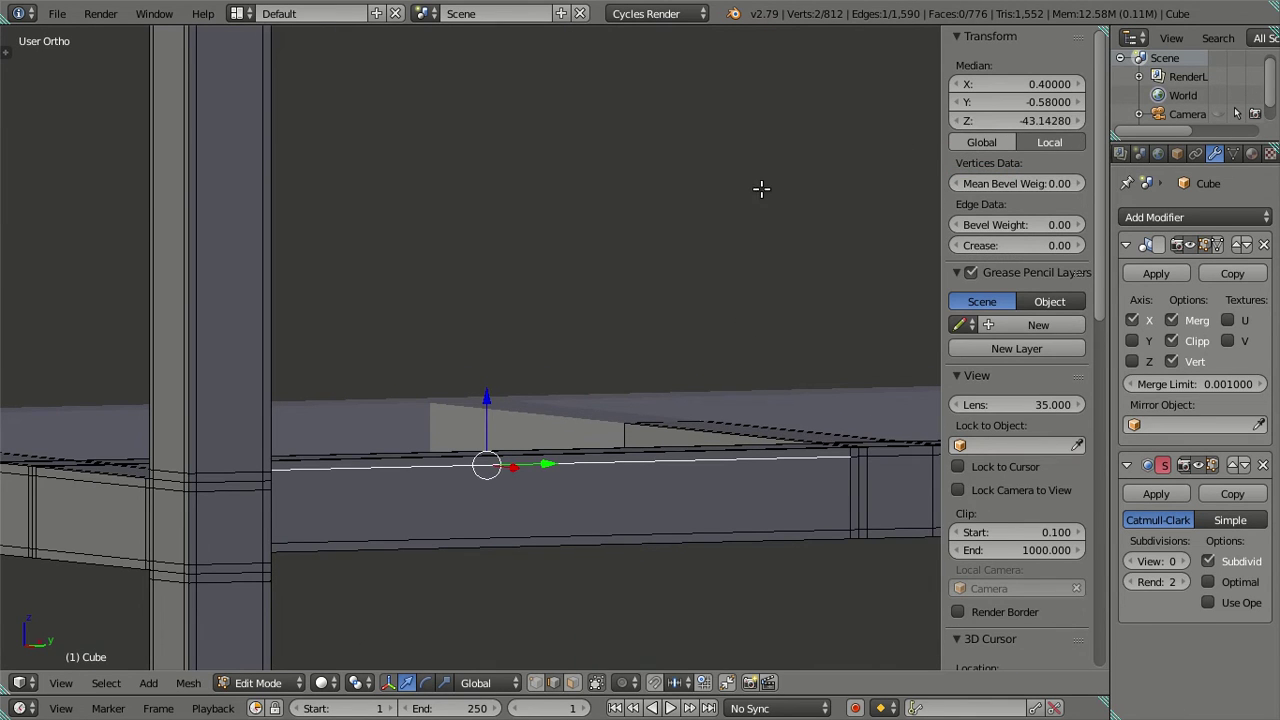
pyautogui.press('a')
pyautogui.moveTo(434, 331)
pyautogui.mouseDown(button='middle')
pyautogui.moveTo(594, 371)
pyautogui.moveTo(646, 289)
pyautogui.moveTo(623, 360)
pyautogui.moveTo(731, 377)
pyautogui.moveTo(594, 363)
pyautogui.moveTo(626, 401)
pyautogui.mouseUp(button='middle')
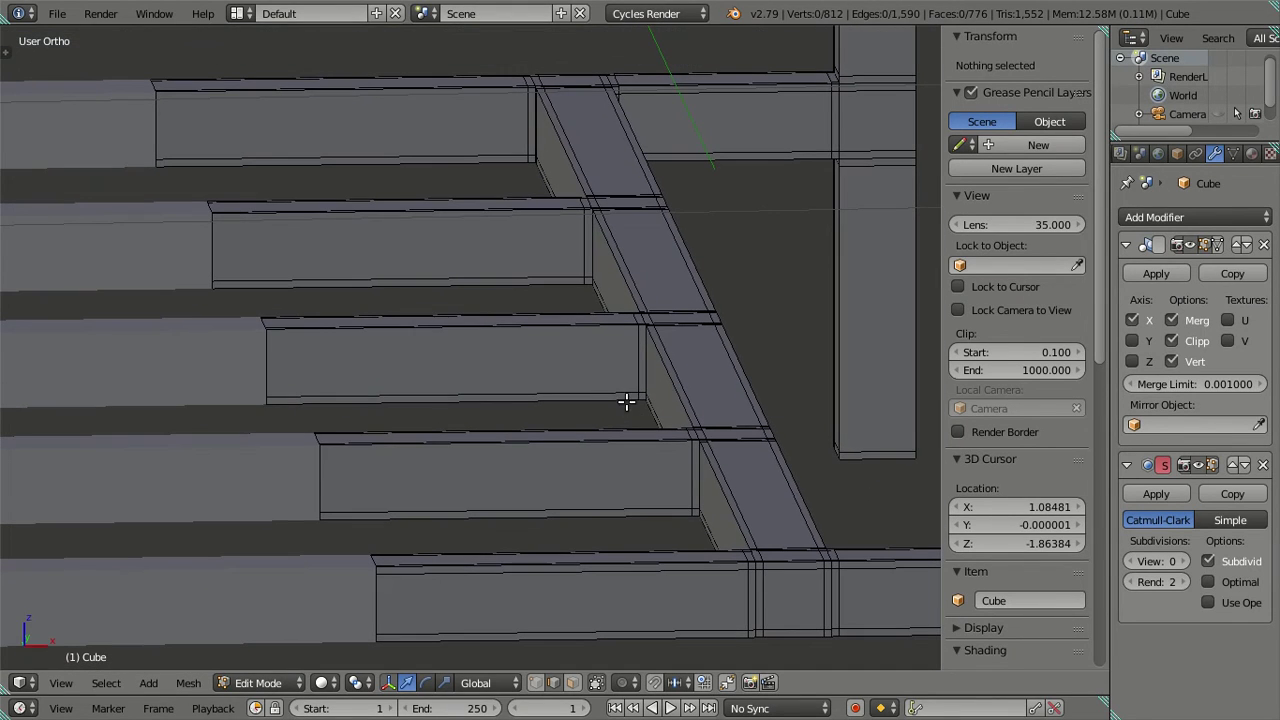
# Cut one edge loop into each of the four stair beams, bottom to top.
pyautogui.hotkey('ctrl', 'r')
pyautogui.click(330, 474)
pyautogui.hotkey('ctrl', 'r')
pyautogui.click(272, 364)
pyautogui.hotkey('ctrl', 'r')
pyautogui.click(228, 245)
pyautogui.hotkey('ctrl', 'r')
pyautogui.click(187, 131)
# Select the four beam loops and nudge them slightly higher via Median Z.
pyautogui.keyDown('alt'); pyautogui.keyDown('shift'); pyautogui.rightClick(279, 242); pyautogui.keyUp('shift'); pyautogui.keyUp('alt')
pyautogui.keyDown('alt'); pyautogui.keyDown('shift'); pyautogui.rightClick(325, 362); pyautogui.keyUp('shift'); pyautogui.keyUp('alt')
pyautogui.keyDown('alt'); pyautogui.keyDown('shift'); pyautogui.rightClick(379, 466); pyautogui.keyUp('shift'); pyautogui.keyUp('alt')
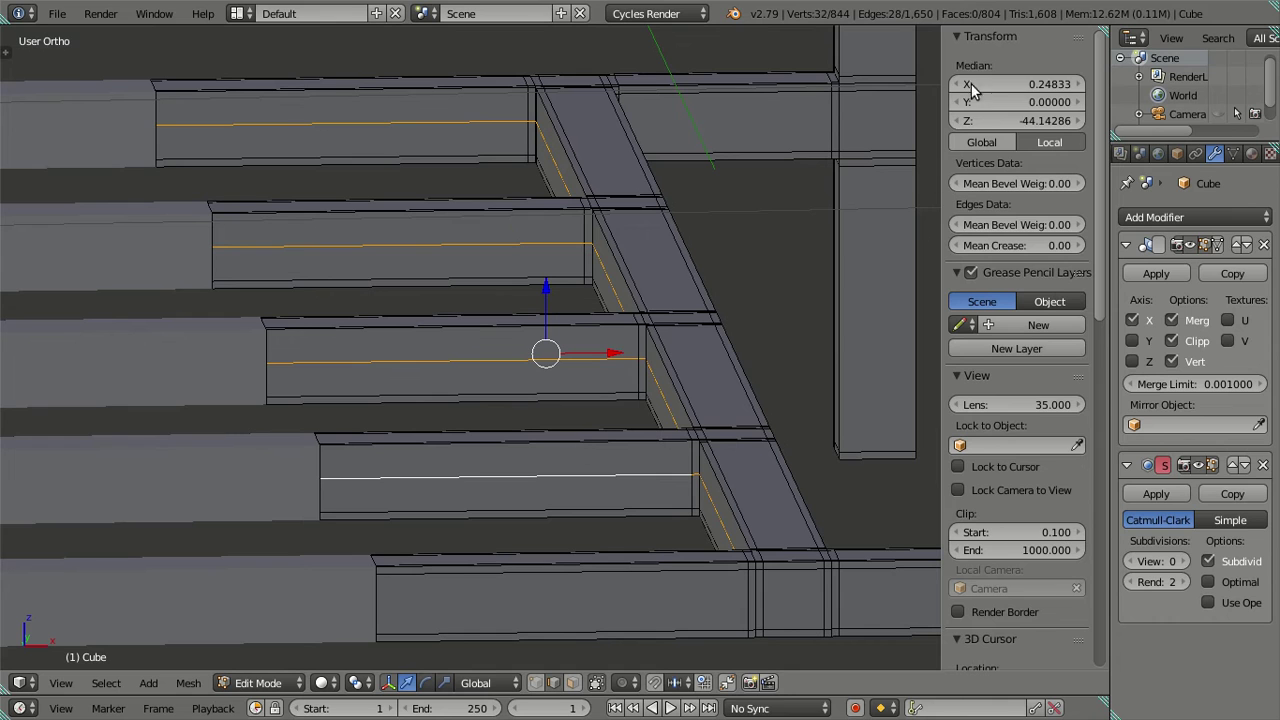
pyautogui.moveTo(994, 124); pyautogui.dragTo(1040, 124)
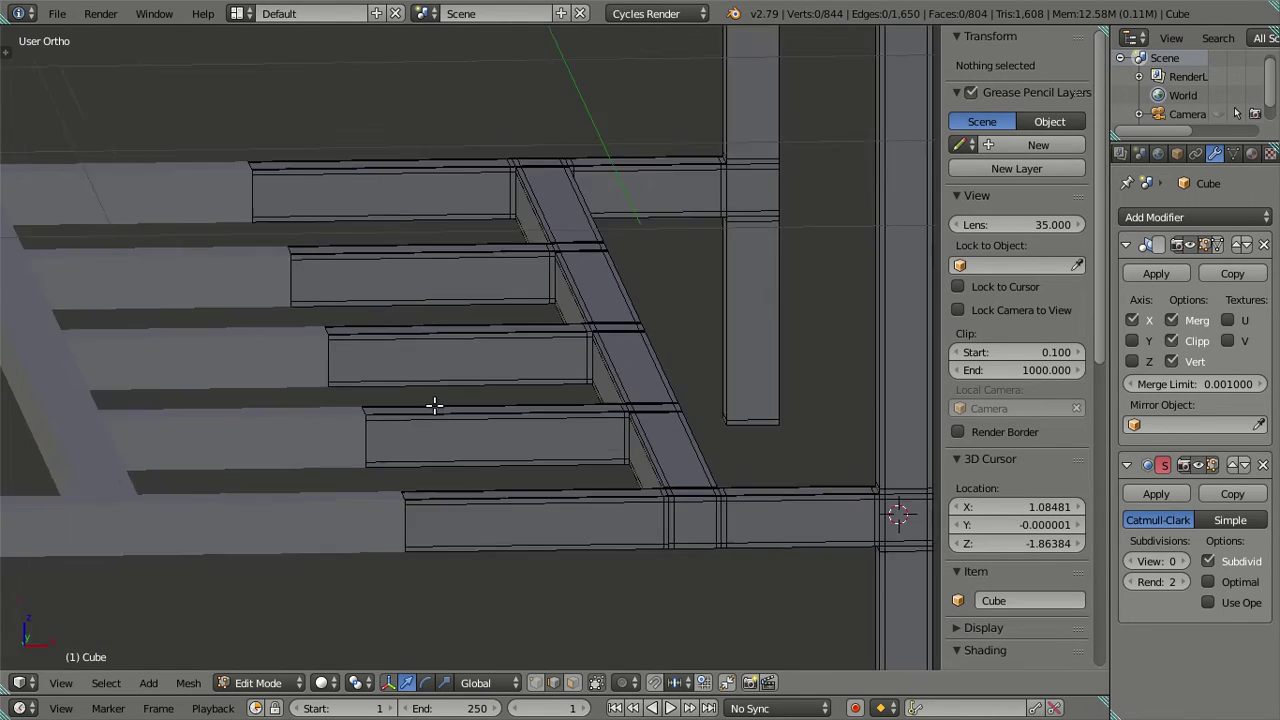
pyautogui.moveTo(471, 392)
pyautogui.mouseDown(button='middle')
pyautogui.moveTo(517, 263)
pyautogui.moveTo(523, 534)
pyautogui.moveTo(503, 331)
pyautogui.moveTo(443, 320)
pyautogui.moveTo(357, 357)
pyautogui.mouseUp(button='middle')
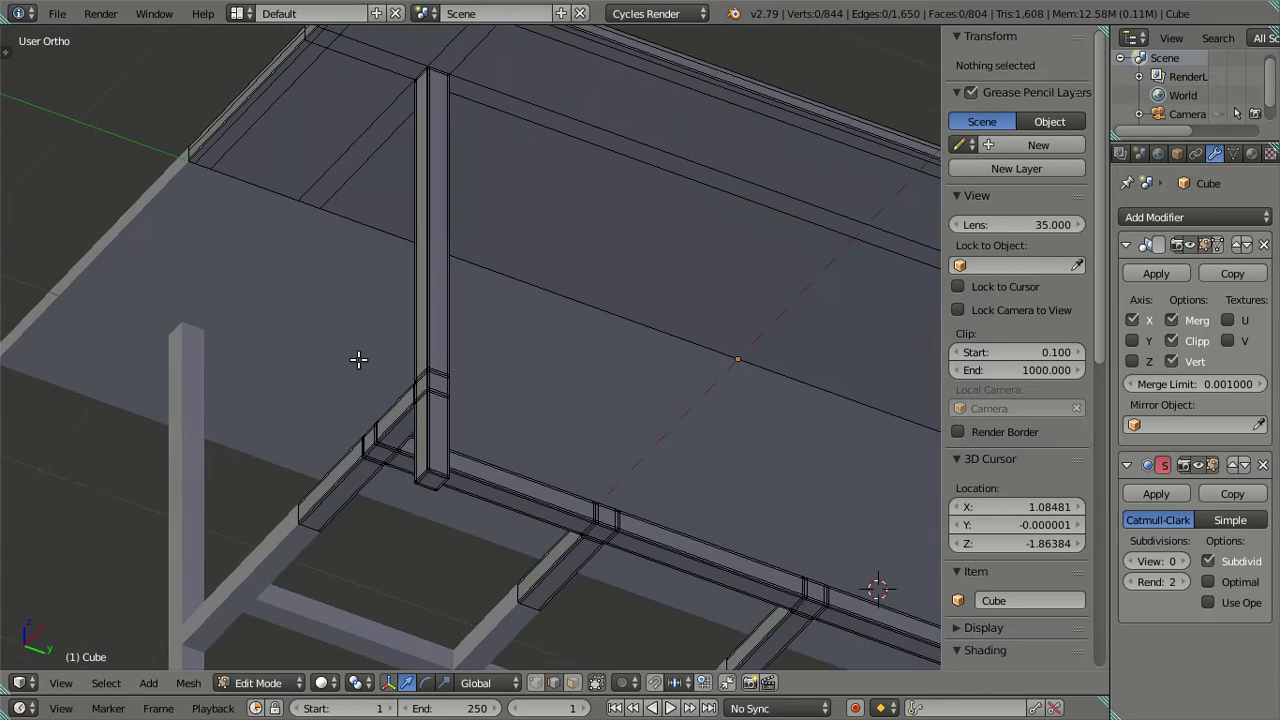
# Set the Subdivision Surface View level to 2 and inspect the smoothed table in Object Mode.
pyautogui.click(1186, 561)
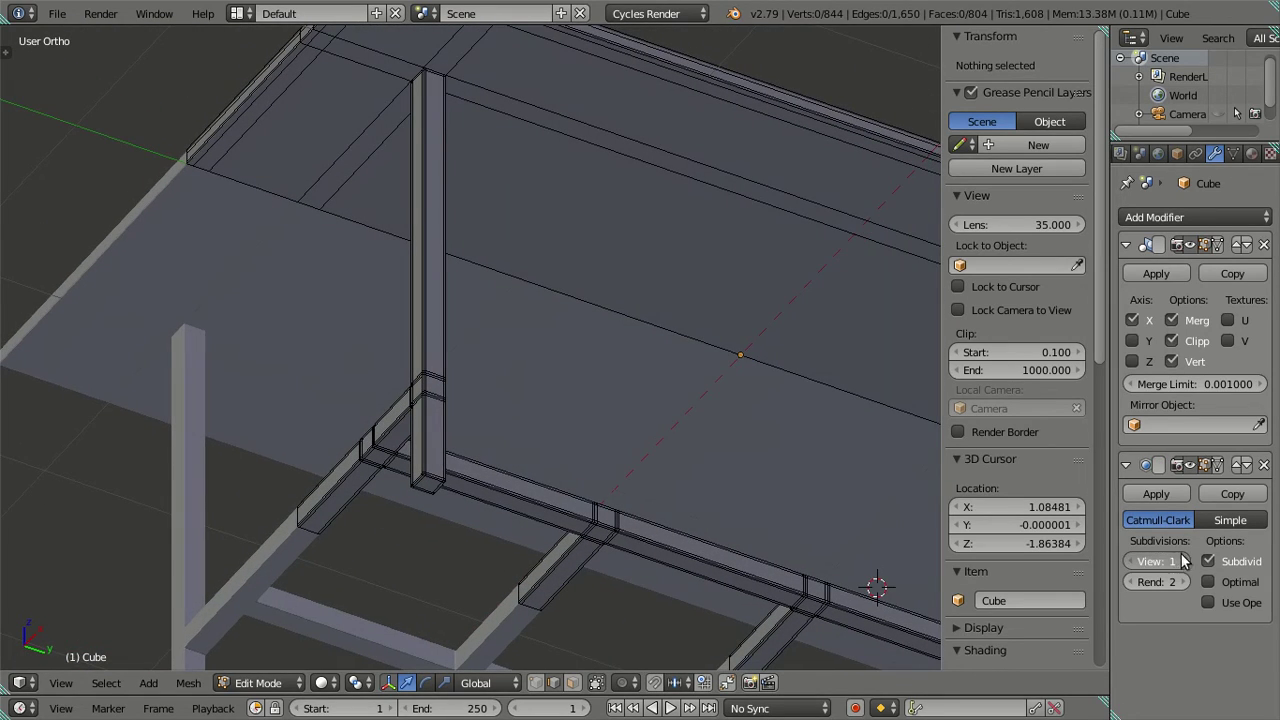
pyautogui.scroll(-5, 506, 329)
pyautogui.press('Tab')
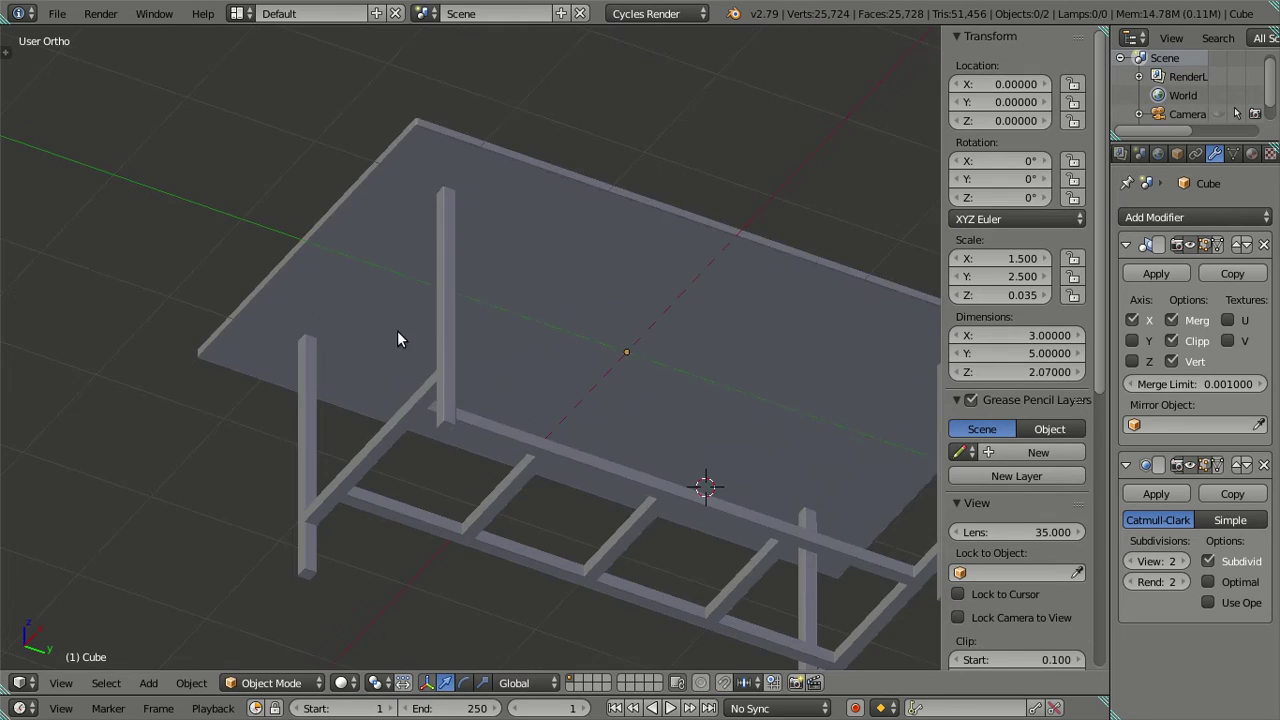
pyautogui.moveTo(400, 343); pyautogui.dragTo(445, 443, button='middle')
pyautogui.scroll(3, 580, 428)
pyautogui.scroll(3, 584, 337)
pyautogui.scroll(2, 596, 381)
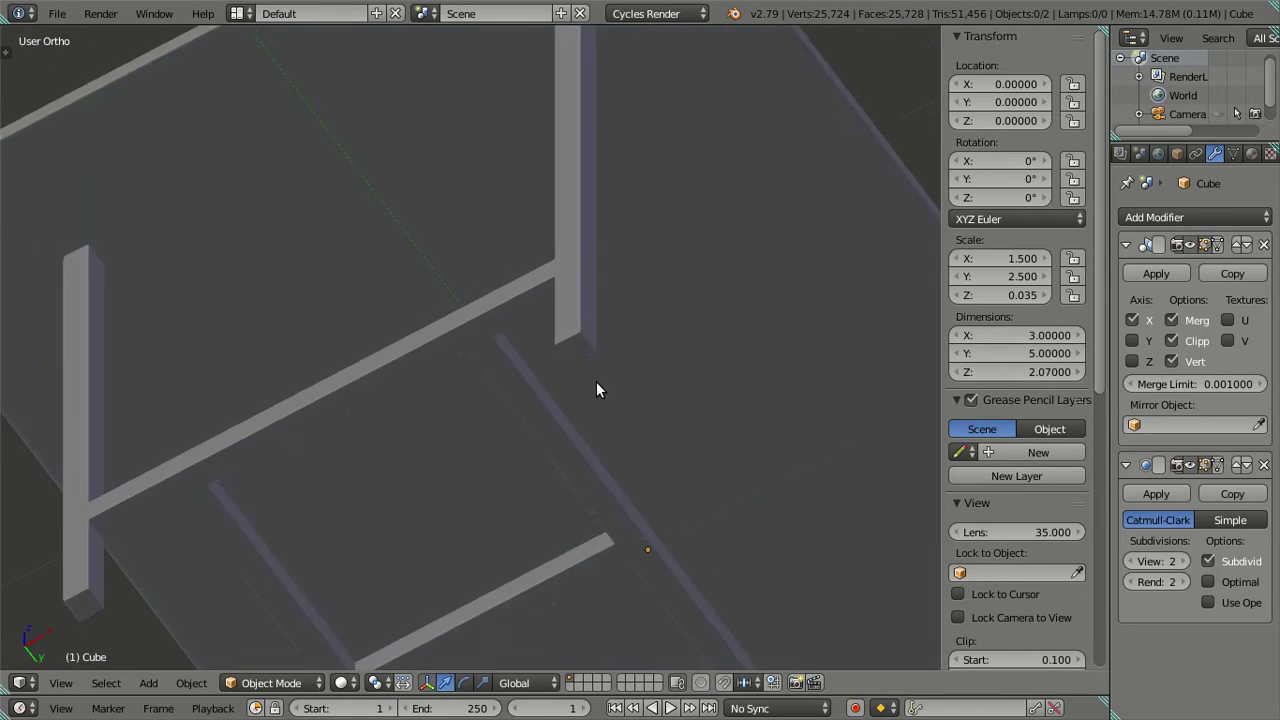
pyautogui.scroll(2, 596, 388)
pyautogui.scroll(-2, 596, 389)
pyautogui.scroll(-3, 600, 385)
pyautogui.moveTo(600, 385)
pyautogui.mouseDown(button='middle')
pyautogui.moveTo(473, 360)
pyautogui.moveTo(531, 425)
pyautogui.moveTo(642, 470)
pyautogui.moveTo(684, 428)
pyautogui.moveTo(559, 416)
pyautogui.moveTo(508, 317)
pyautogui.moveTo(491, 397)
pyautogui.moveTo(586, 317)
pyautogui.mouseUp(button='middle')
pyautogui.scroll(-2, 564, 390)
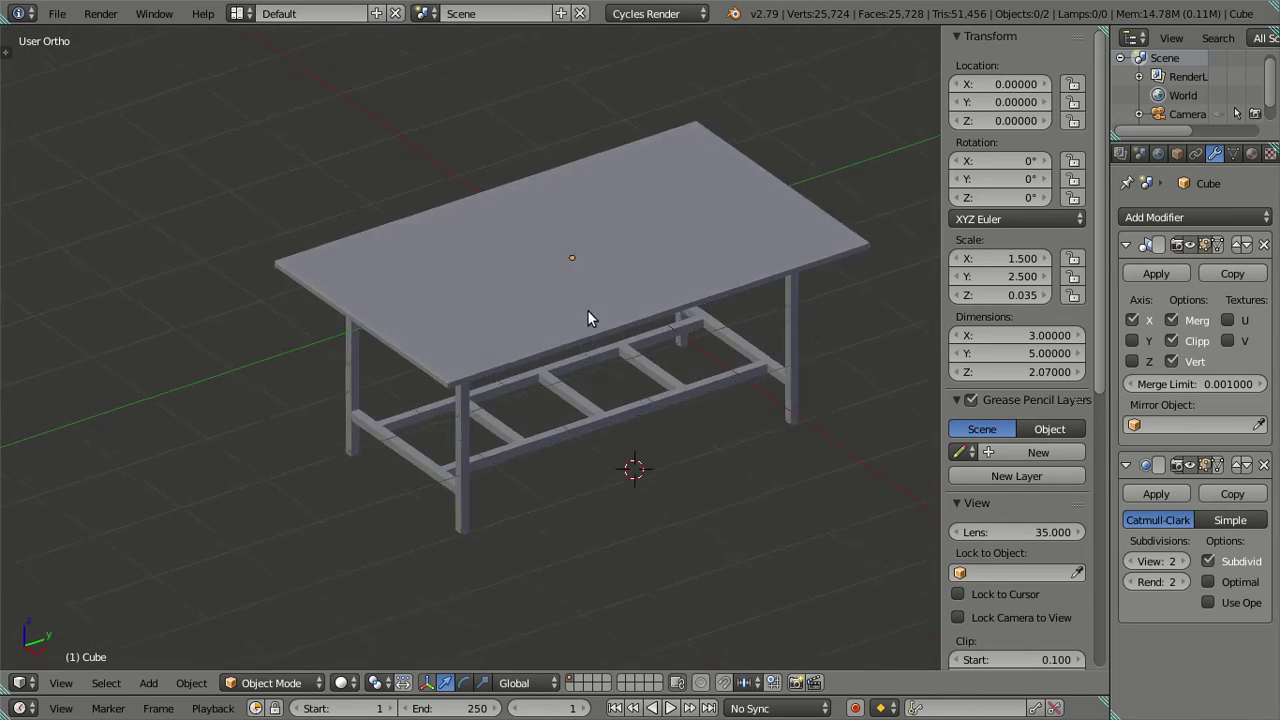
pyautogui.scroll(3, 544, 393)
pyautogui.scroll(3, 481, 412)
# Orbit around the table-top corner and return to Edit Mode on the table top.
pyautogui.moveTo(481, 412)
pyautogui.mouseDown(button='middle')
pyautogui.moveTo(478, 399)
pyautogui.moveTo(480, 450)
pyautogui.moveTo(546, 492)
pyautogui.mouseUp(button='middle')
pyautogui.scroll(-3, 497, 392)
pyautogui.scroll(-2, 510, 378)
pyautogui.scroll(-3, 478, 399)
pyautogui.press('Tab')
pyautogui.scroll(4, 546, 492)
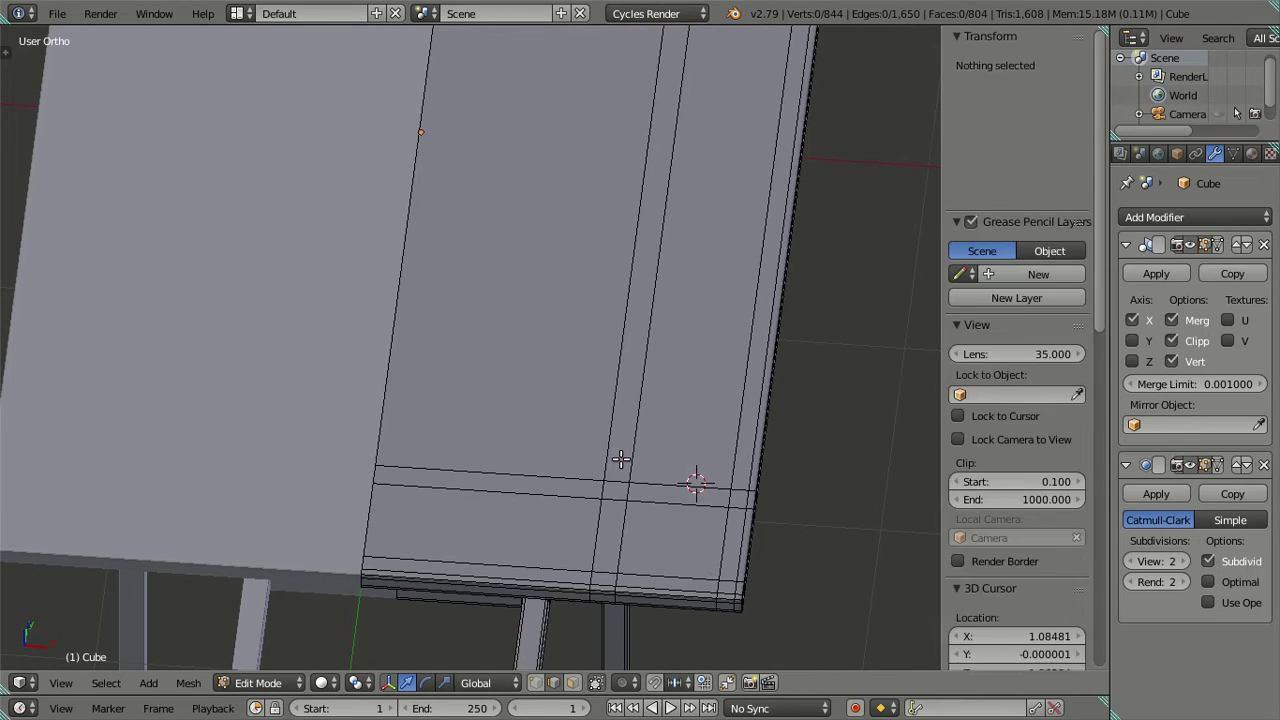
# Dissolve the horizontal edge loop near the table-top end.
pyautogui.keyDown('alt'); pyautogui.click(698, 557); pyautogui.keyUp('alt')
pyautogui.keyDown('alt'); pyautogui.keyDown('shift'); pyautogui.click(683, 563); pyautogui.keyUp('shift'); pyautogui.keyUp('alt')
pyautogui.scroll(-3, 700, 196)
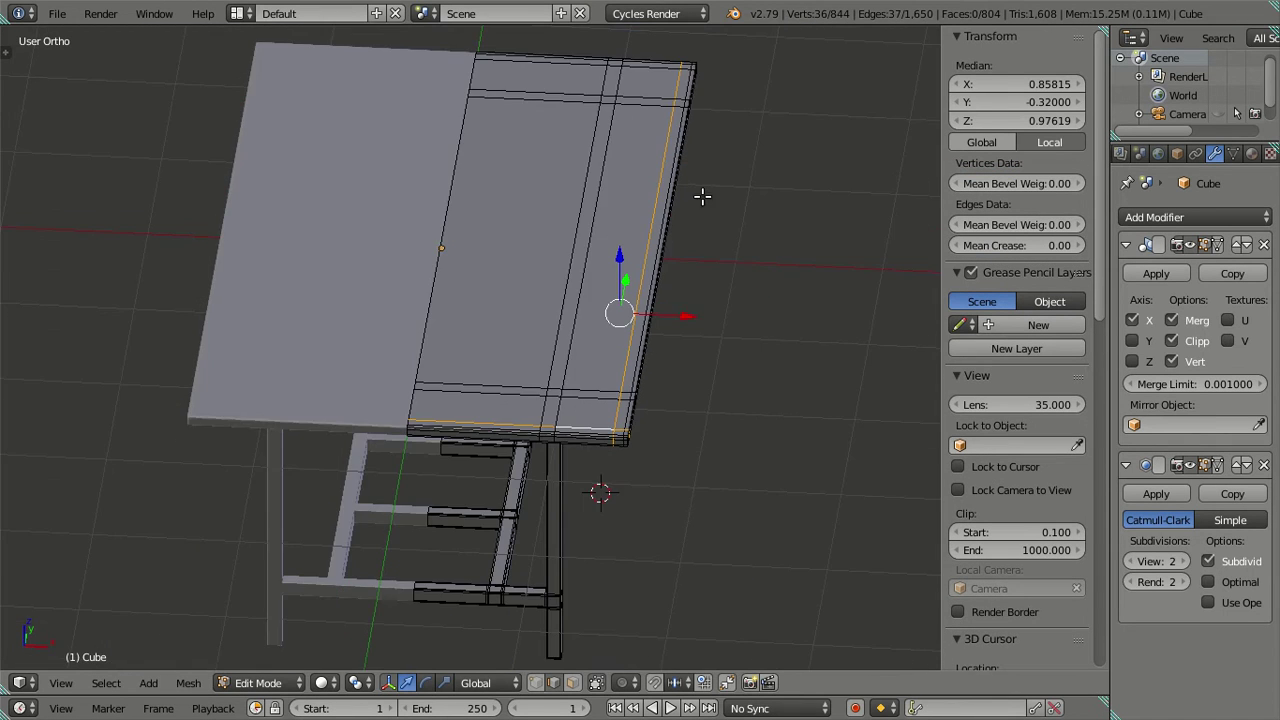
pyautogui.moveTo(700, 196); pyautogui.dragTo(600, 491, button='middle')
pyautogui.scroll(3, 666, 437)
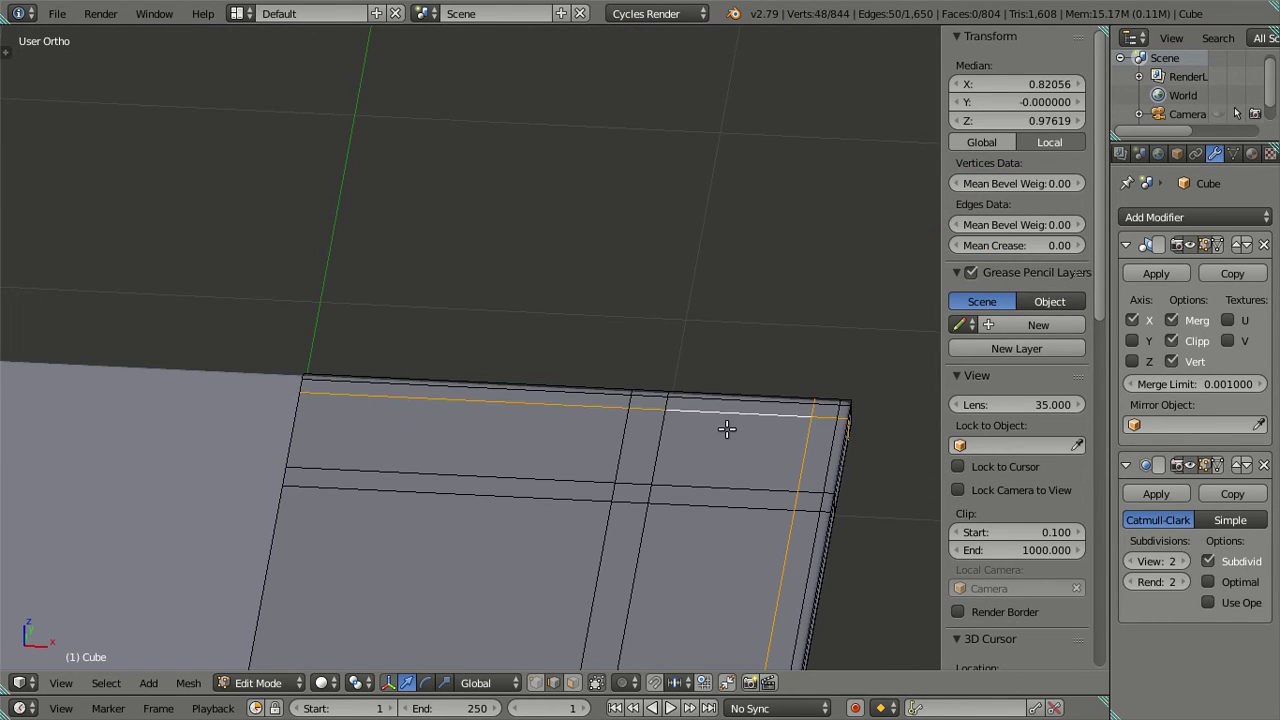
pyautogui.keyDown('alt'); pyautogui.keyDown('shift'); pyautogui.click(697, 484); pyautogui.keyUp('shift'); pyautogui.keyUp('alt')
pyautogui.keyDown('alt'); pyautogui.keyDown('shift'); pyautogui.click(672, 499); pyautogui.keyUp('shift'); pyautogui.keyUp('alt')
pyautogui.keyDown('alt'); pyautogui.keyDown('shift'); pyautogui.click(634, 552); pyautogui.keyUp('shift'); pyautogui.keyUp('alt')
pyautogui.keyDown('alt'); pyautogui.keyDown('shift'); pyautogui.click(640, 557); pyautogui.keyUp('shift'); pyautogui.keyUp('alt')
pyautogui.keyDown('alt'); pyautogui.keyDown('shift'); pyautogui.click(649, 546); pyautogui.keyUp('shift'); pyautogui.keyUp('alt')
pyautogui.keyDown('alt'); pyautogui.keyDown('shift'); pyautogui.click(649, 546); pyautogui.keyUp('shift'); pyautogui.keyUp('alt')
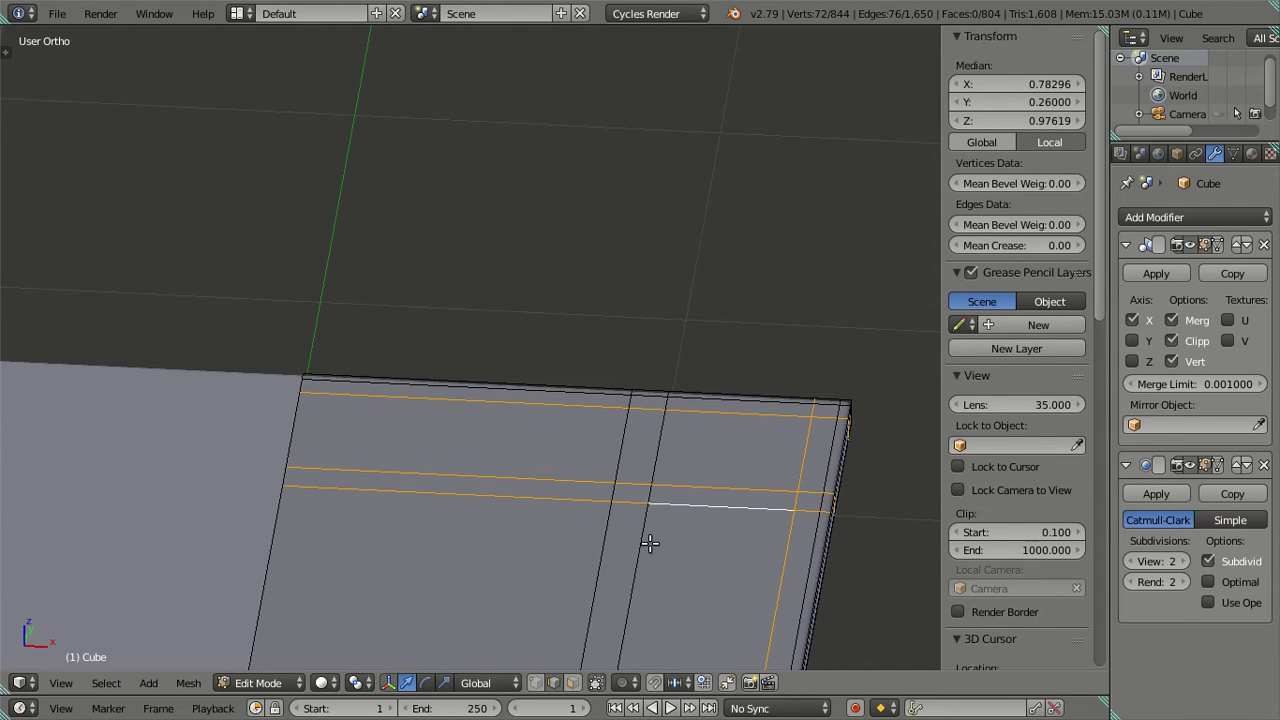
pyautogui.keyDown('alt'); pyautogui.keyDown('shift'); pyautogui.click(651, 541); pyautogui.keyUp('shift'); pyautogui.keyUp('alt')
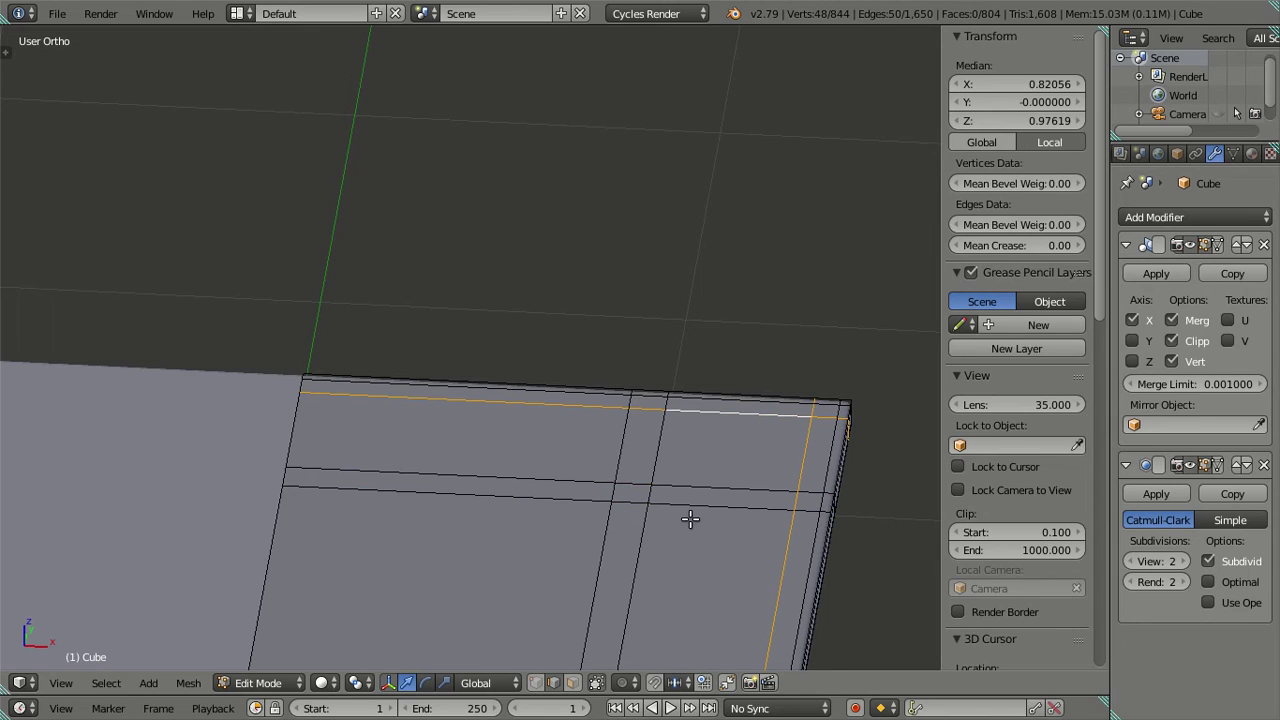
pyautogui.press('x')
pyautogui.click(785, 507)
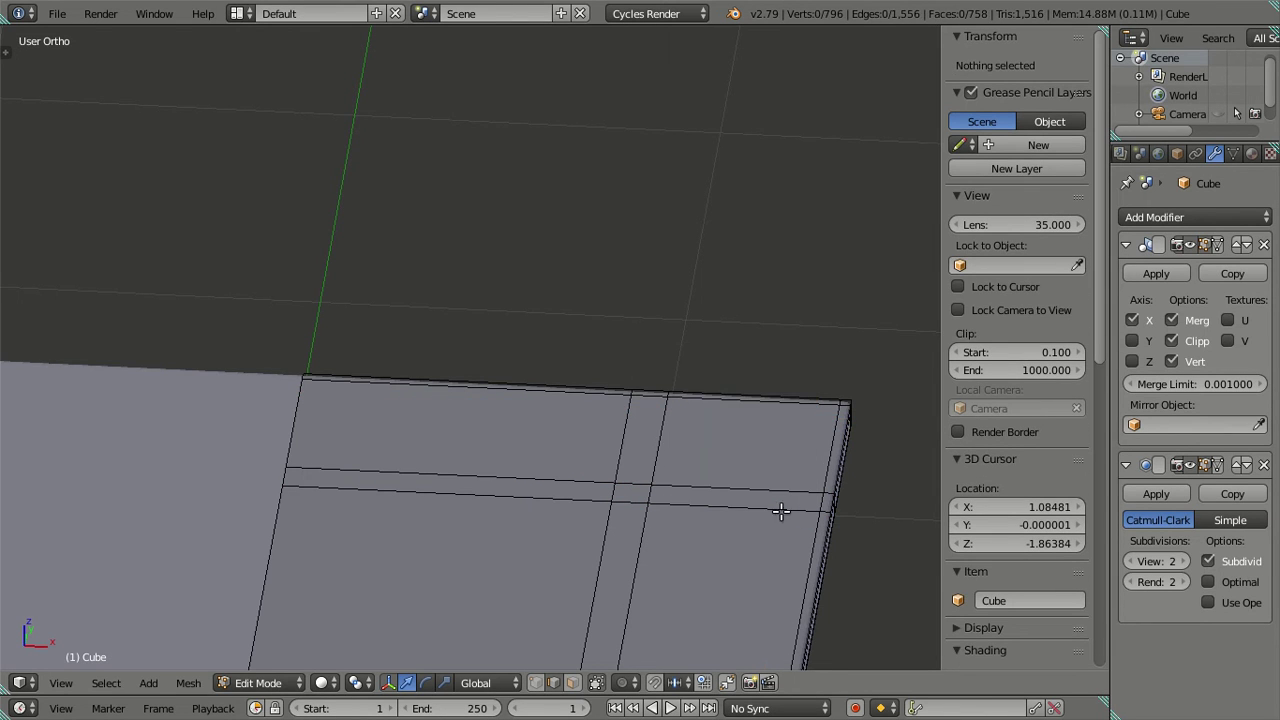
# Dissolve a vertical edge loop, then the lower, adjacent and top horizontal loops.
pyautogui.scroll(-3, 712, 554)
pyautogui.moveTo(712, 554)
pyautogui.keyDown('shift'); pyautogui.mouseDown(button='middle')
pyautogui.moveTo(586, 486)
pyautogui.moveTo(561, 369)
pyautogui.mouseUp(button='middle'); pyautogui.keyUp('shift')
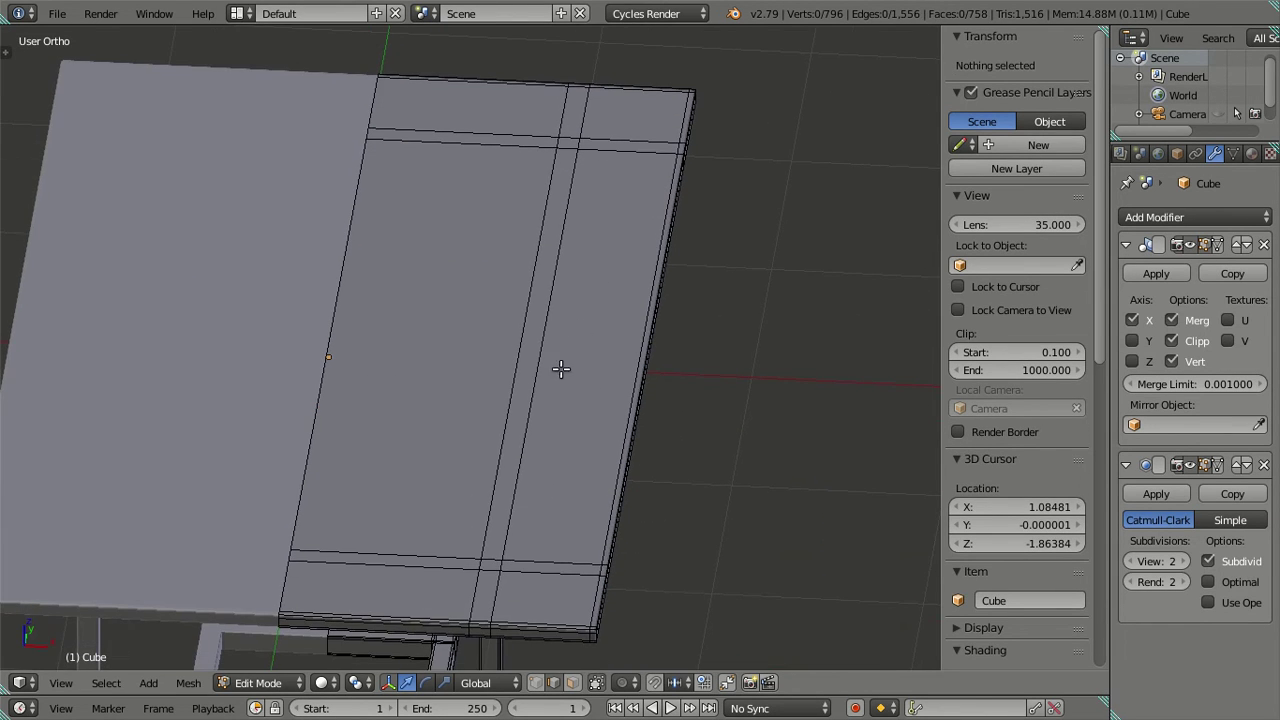
pyautogui.keyDown('alt'); pyautogui.click(510, 413); pyautogui.keyUp('alt')
pyautogui.press('x')
pyautogui.click(543, 517)
pyautogui.keyDown('alt'); pyautogui.click(545, 570); pyautogui.keyUp('alt')
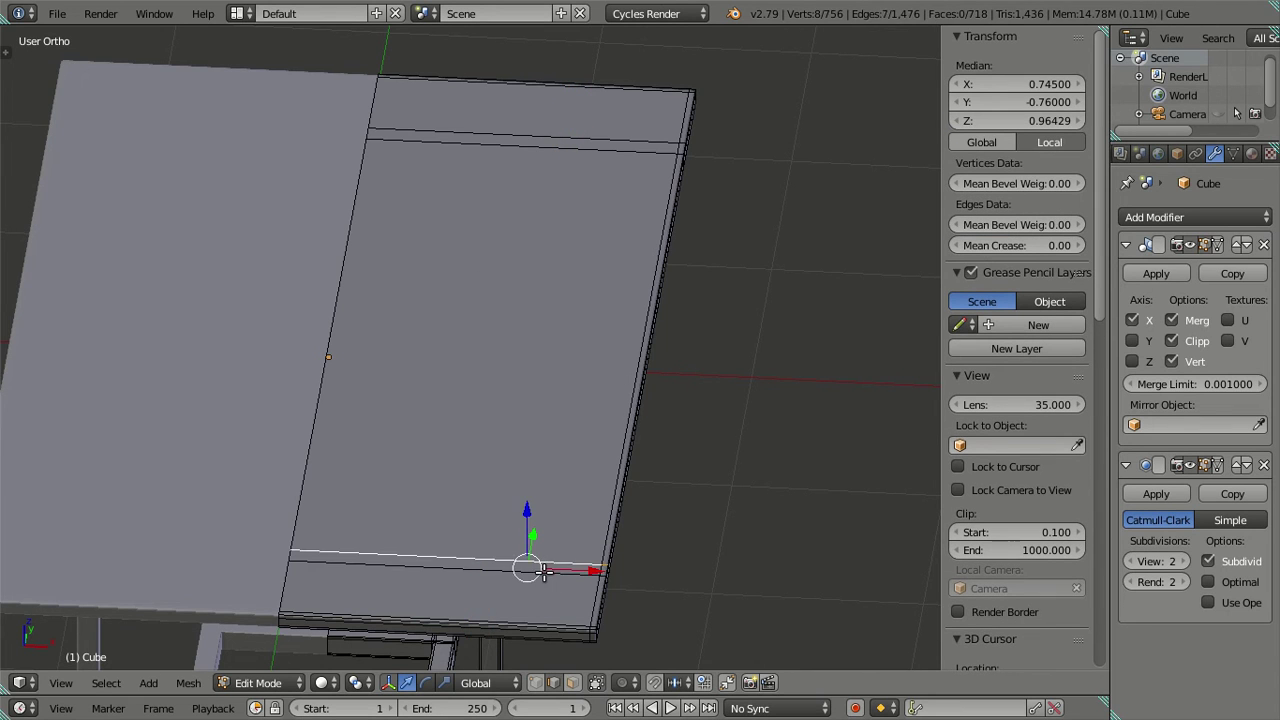
pyautogui.keyDown('alt'); pyautogui.keyDown('shift'); pyautogui.click(545, 566); pyautogui.keyUp('shift'); pyautogui.keyUp('alt')
pyautogui.keyDown('alt'); pyautogui.keyDown('shift'); pyautogui.click(587, 137); pyautogui.keyUp('shift'); pyautogui.keyUp('alt')
pyautogui.press('x')
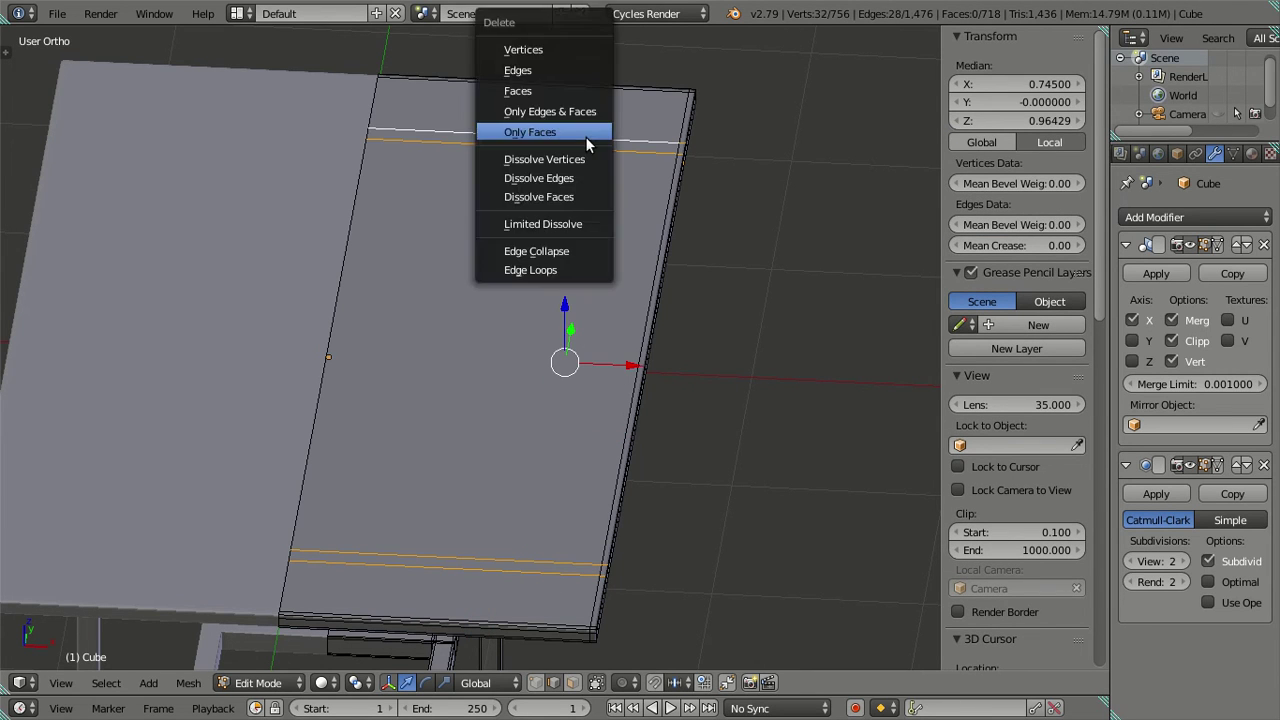
pyautogui.click(585, 136)
# Reselect the table top in Edit Mode and dissolve its top, right-side and bottom loops.
pyautogui.press('Tab')
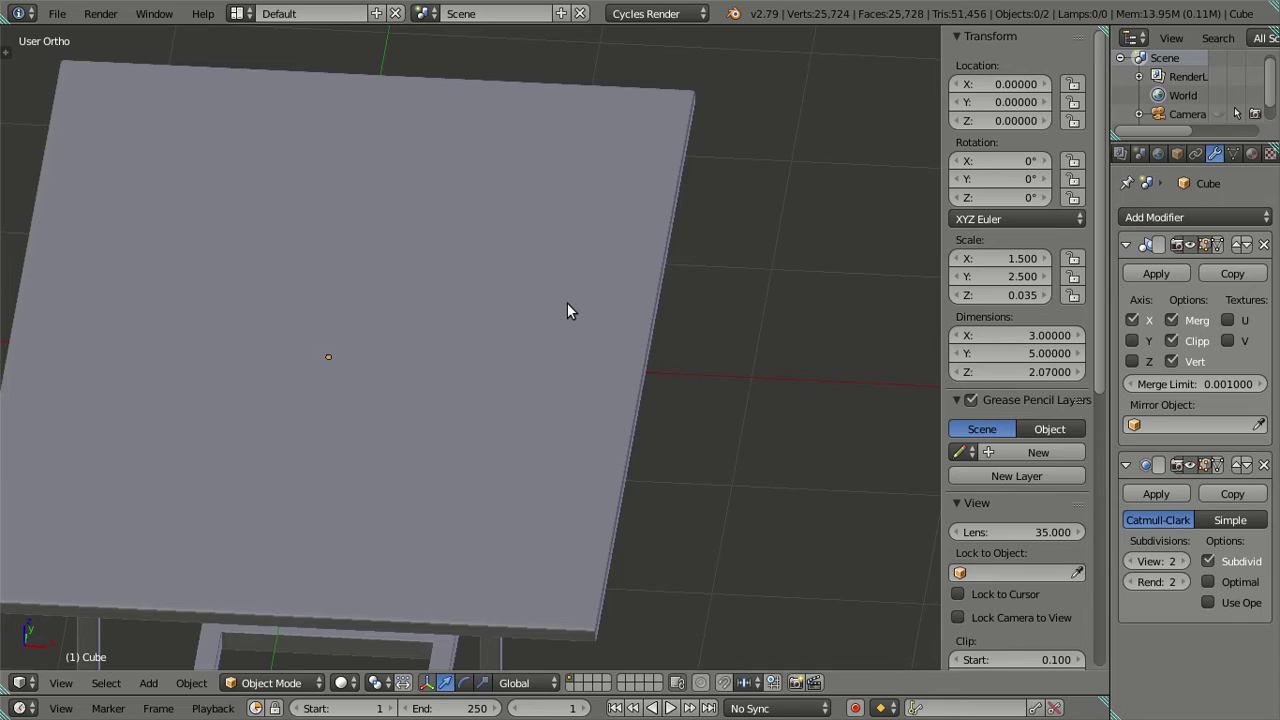
pyautogui.rightClick(564, 358)
pyautogui.press('Tab')
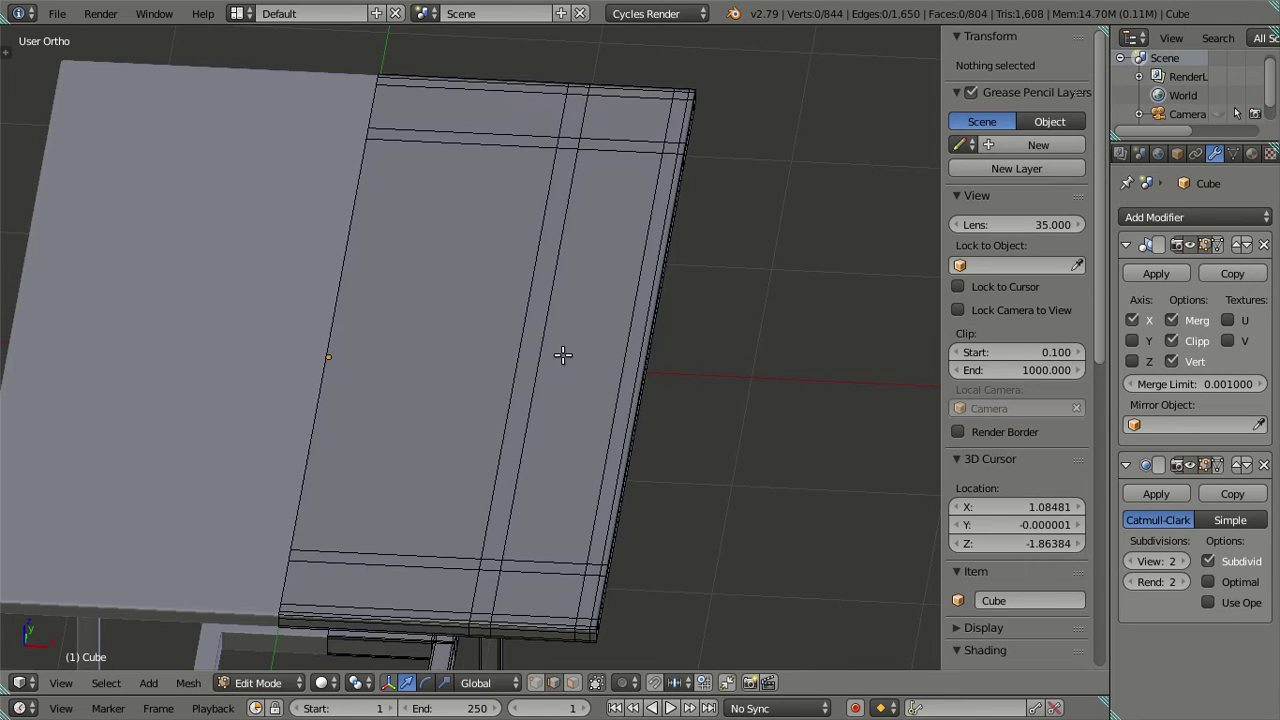
pyautogui.keyDown('alt'); pyautogui.rightClick(626, 96); pyautogui.keyUp('alt')
pyautogui.keyDown('alt'); pyautogui.keyDown('shift'); pyautogui.rightClick(634, 194); pyautogui.keyUp('shift'); pyautogui.keyUp('alt')
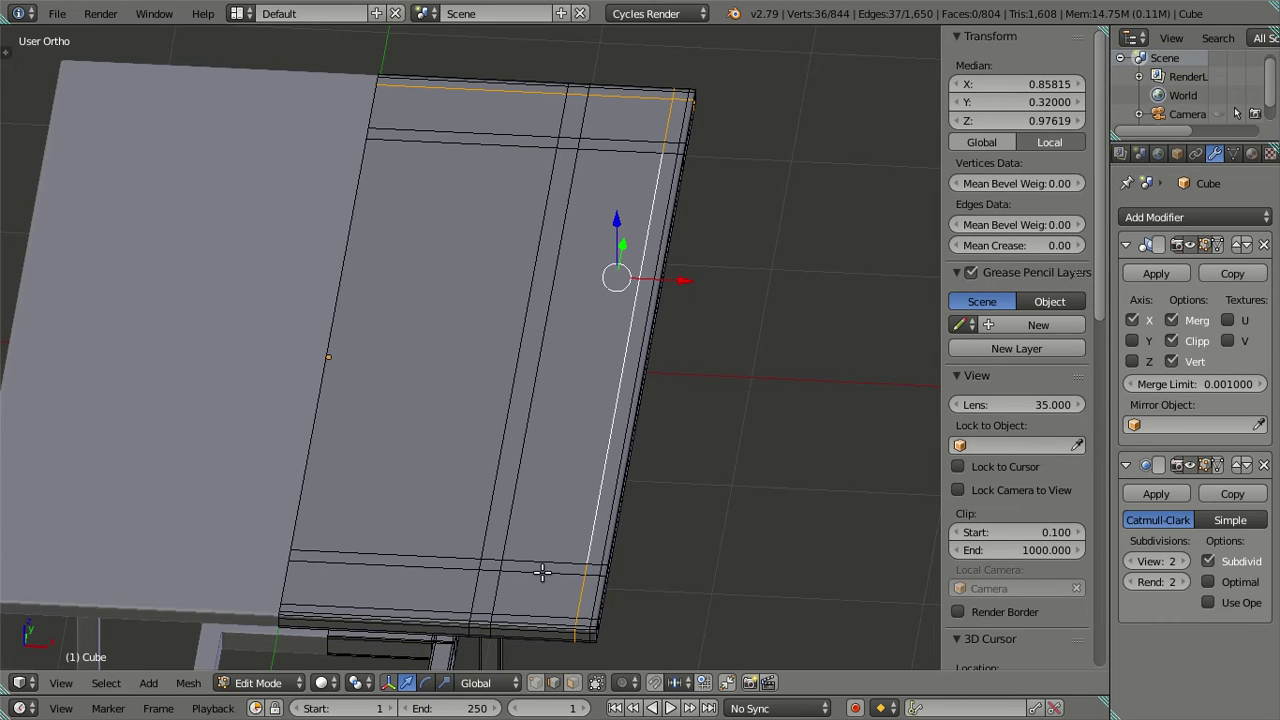
pyautogui.keyDown('alt'); pyautogui.keyDown('shift'); pyautogui.rightClick(538, 600); pyautogui.keyUp('shift'); pyautogui.keyUp('alt')
pyautogui.press('x')
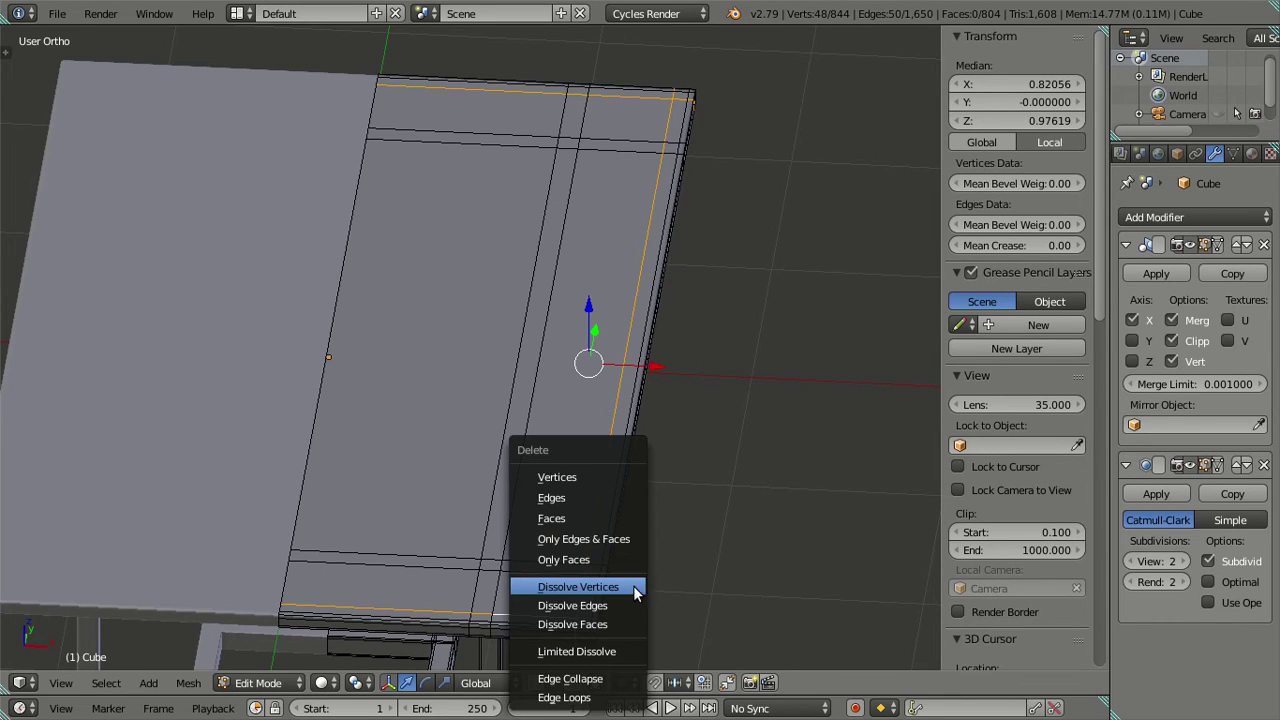
pyautogui.click(614, 603)
# Dissolve the remaining top, bottom and two vertical loops, then return to Object Mode.
pyautogui.keyDown('alt'); pyautogui.rightClick(558, 566); pyautogui.keyUp('alt')
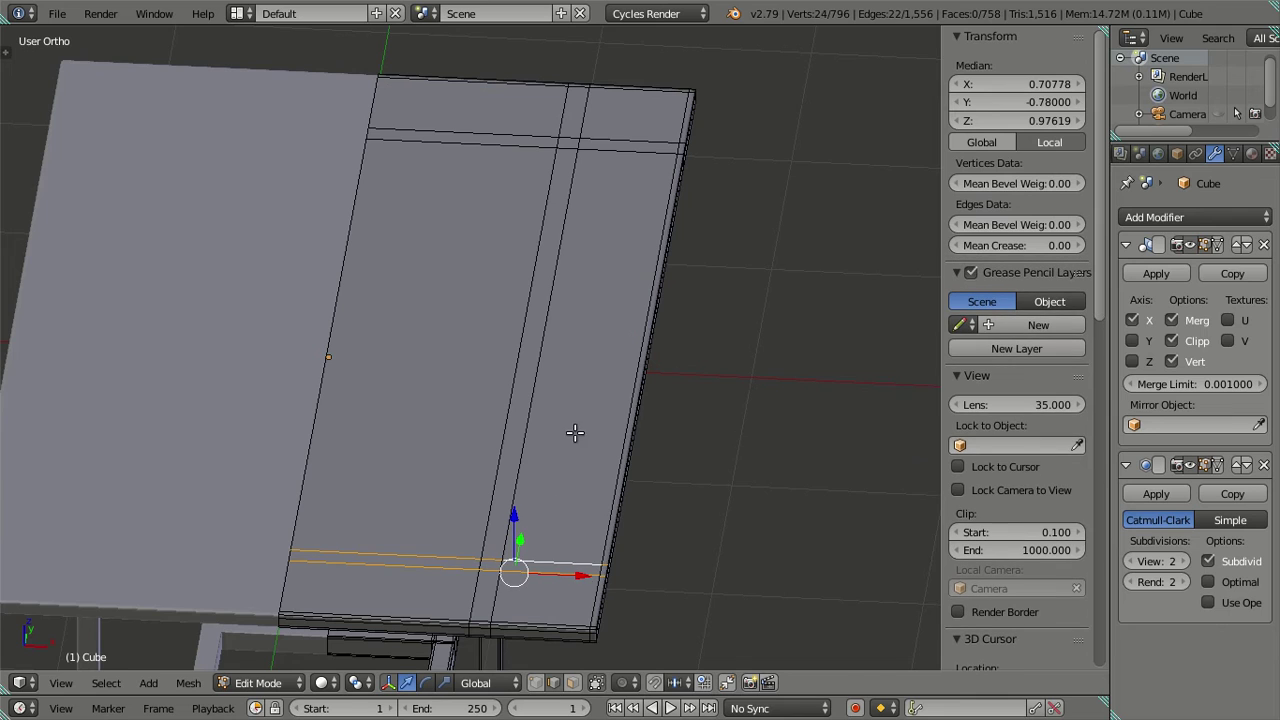
pyautogui.keyDown('alt'); pyautogui.keyDown('shift'); pyautogui.rightClick(614, 140); pyautogui.keyUp('shift'); pyautogui.keyUp('alt')
pyautogui.press('x')
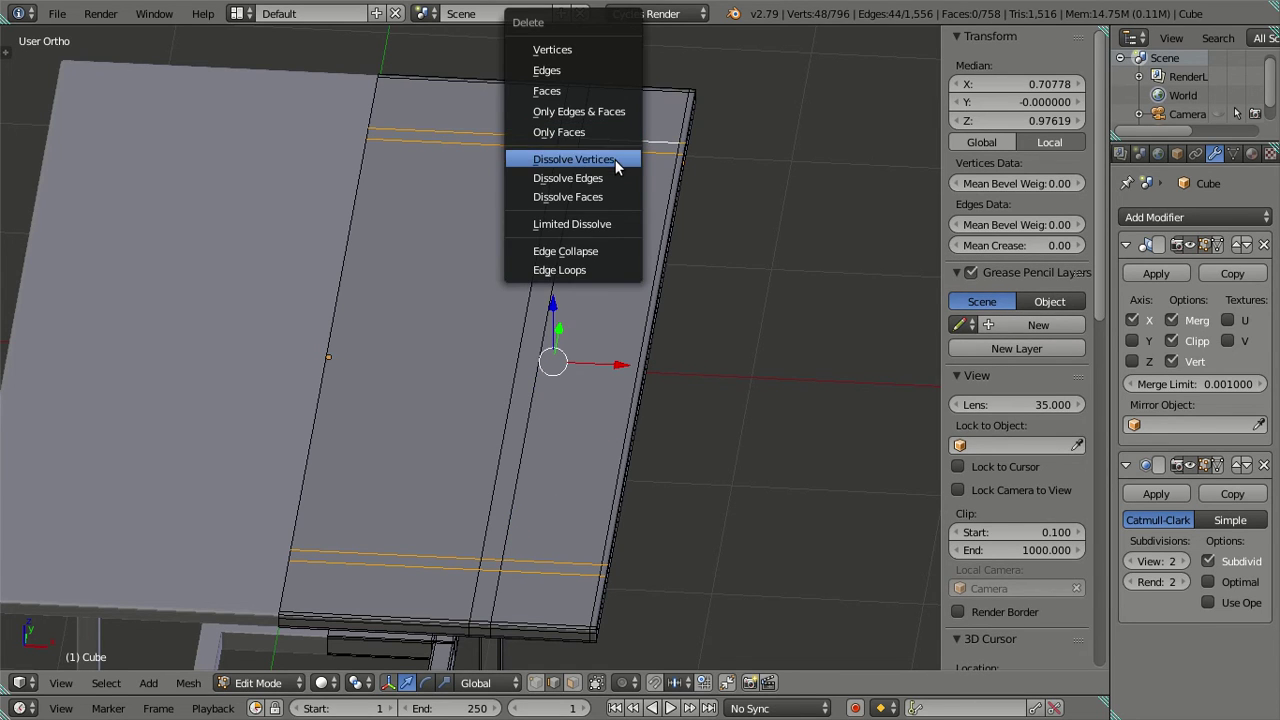
pyautogui.click(614, 170)
pyautogui.keyDown('alt'); pyautogui.rightClick(560, 214); pyautogui.keyUp('alt')
pyautogui.keyDown('alt'); pyautogui.keyDown('shift'); pyautogui.rightClick(548, 230); pyautogui.keyUp('shift'); pyautogui.keyUp('alt')
pyautogui.press('x')
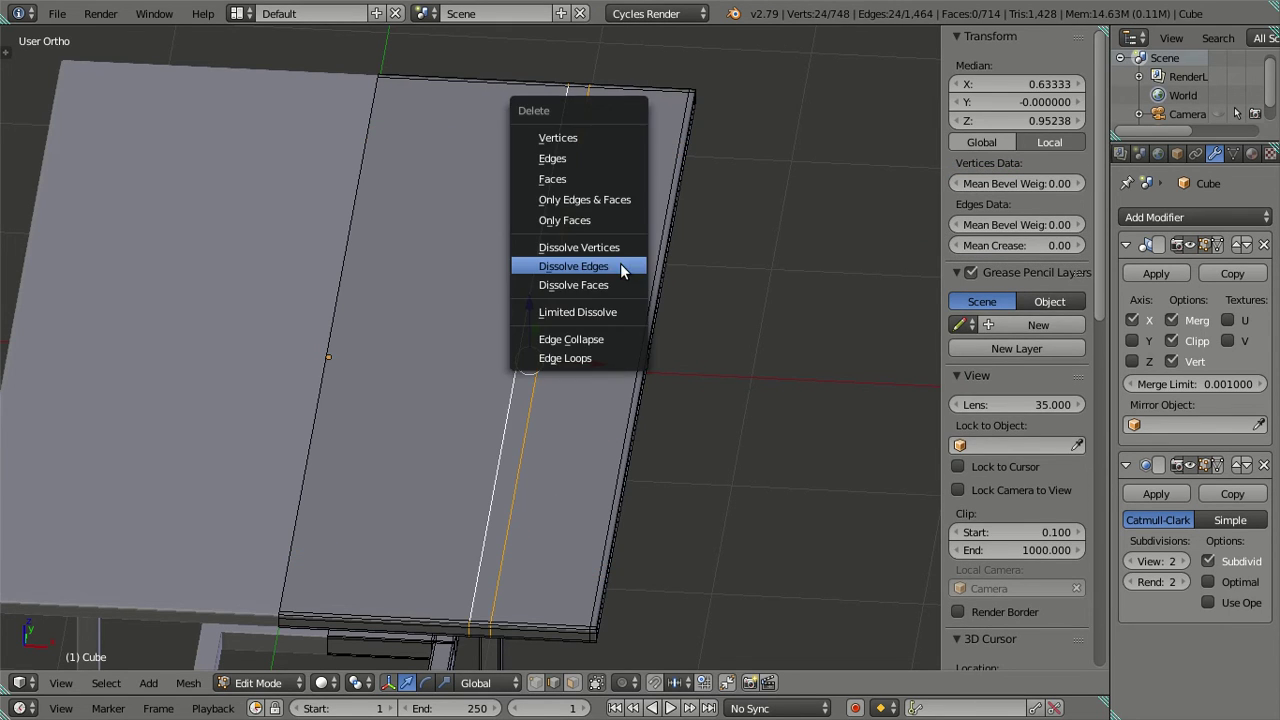
pyautogui.click(621, 262)
pyautogui.press('Tab')
pyautogui.moveTo(643, 429)
pyautogui.mouseDown(button='middle')
pyautogui.moveTo(701, 386)
pyautogui.moveTo(550, 286)
pyautogui.mouseUp(button='middle')
# Shade both table parts smooth from the Tool Shelf in front wireframe view.
pyautogui.press('a')
pyautogui.press('KP_1')
pyautogui.scroll(3, 680, 430)
pyautogui.scroll(4, 690, 365)
pyautogui.keyDown('shift'); pyautogui.moveTo(716, 365); pyautogui.dragTo(504, 345, button='middle'); pyautogui.keyUp('shift')
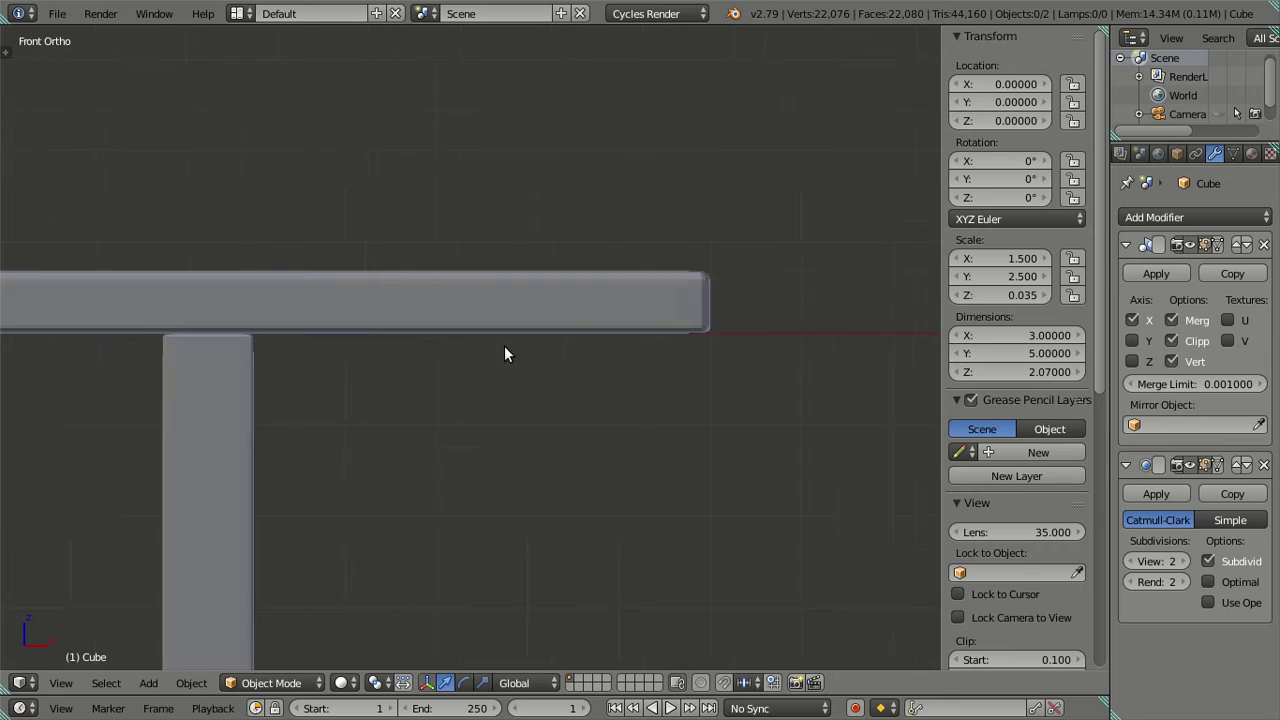
pyautogui.scroll(4, 497, 344)
pyautogui.scroll(-5, 500, 335)
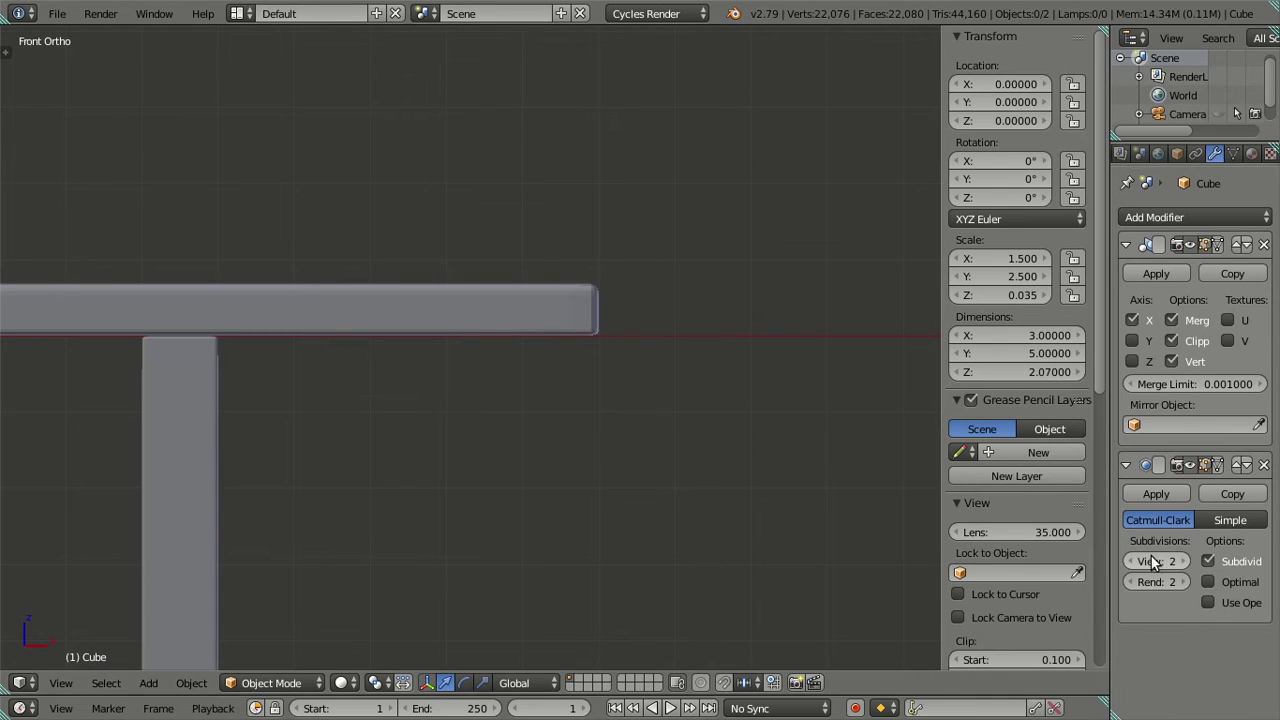
pyautogui.press('z')
pyautogui.press('a')
pyautogui.press('t')
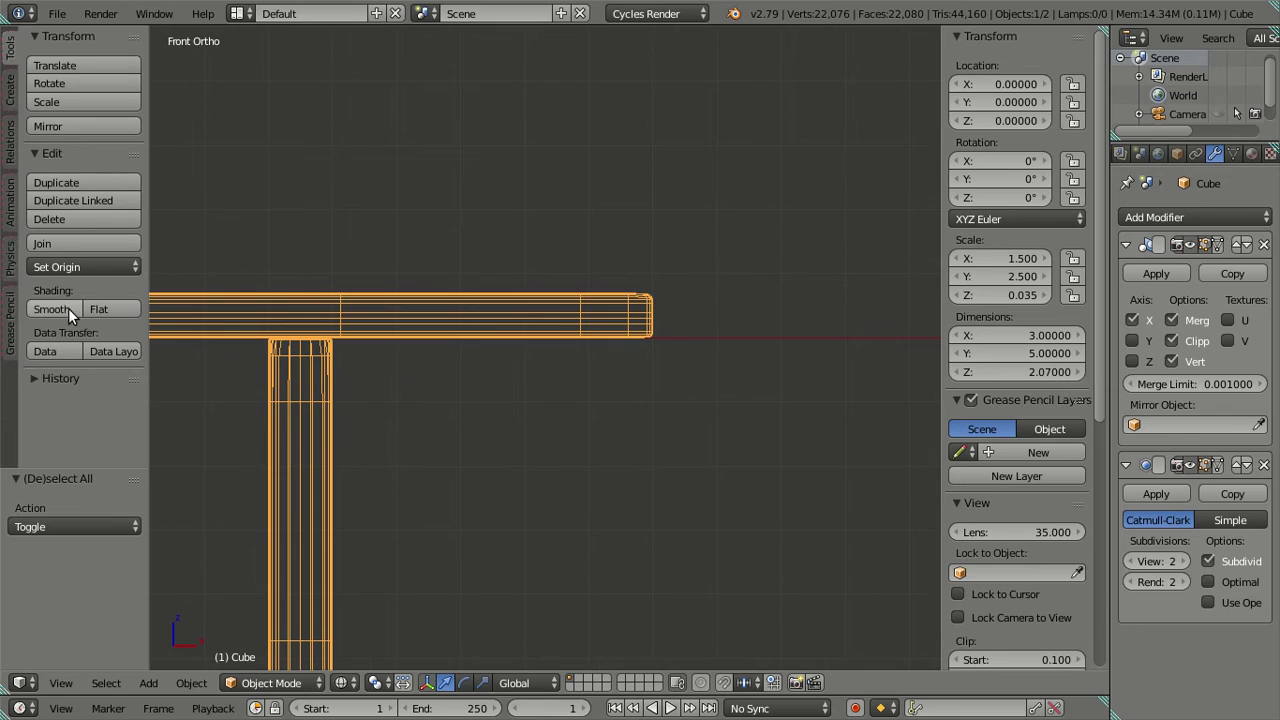
pyautogui.click(66, 309)
pyautogui.press('t')
pyautogui.press('a')
pyautogui.press('z')
# Cut two new edge loops near the table-top edges in Edit Mode, then return to Object Mode.
pyautogui.moveTo(570, 343)
pyautogui.mouseDown(button='middle')
pyautogui.moveTo(386, 478)
pyautogui.moveTo(591, 307)
pyautogui.moveTo(411, 337)
pyautogui.moveTo(446, 326)
pyautogui.mouseUp(button='middle')
pyautogui.press('Tab')
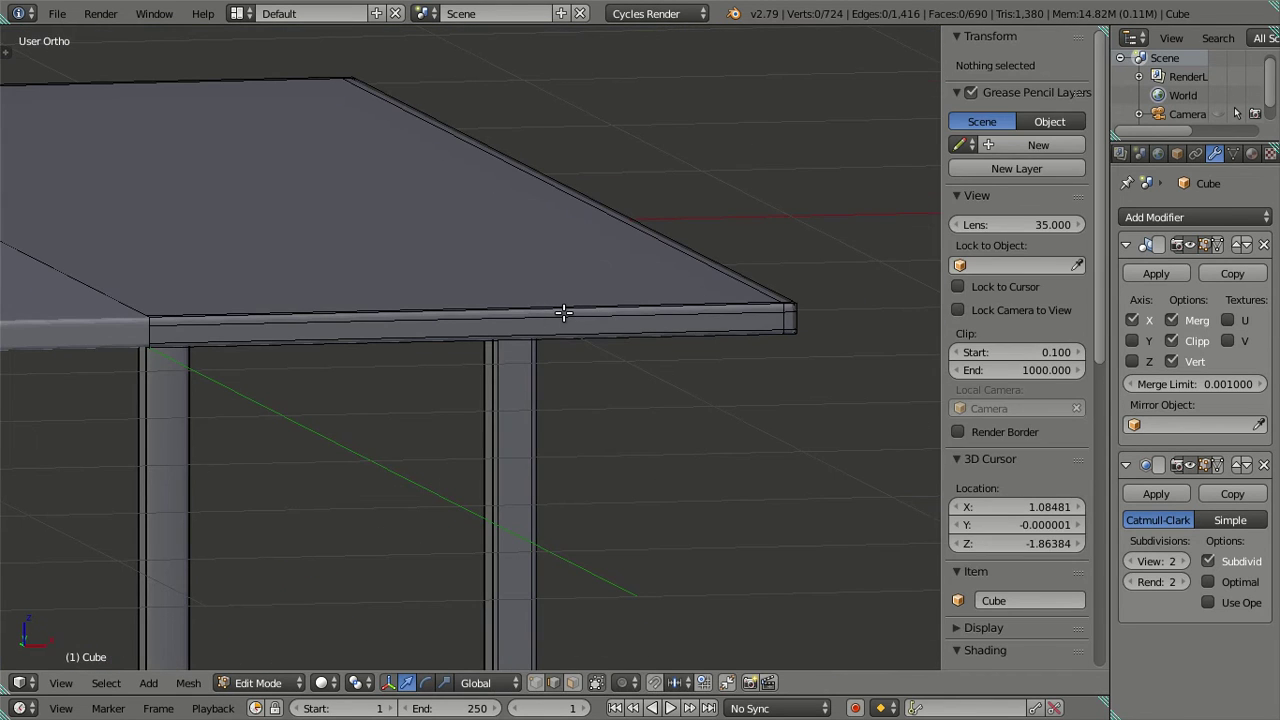
pyautogui.hotkey('ctrl', 'r')
pyautogui.click(564, 313)
pyautogui.rightClick(564, 313)
pyautogui.hotkey('ctrl', 'r')
pyautogui.click(564, 313)
pyautogui.rightClick(564, 313)
pyautogui.press('a')
pyautogui.scroll(-4, 564, 313)
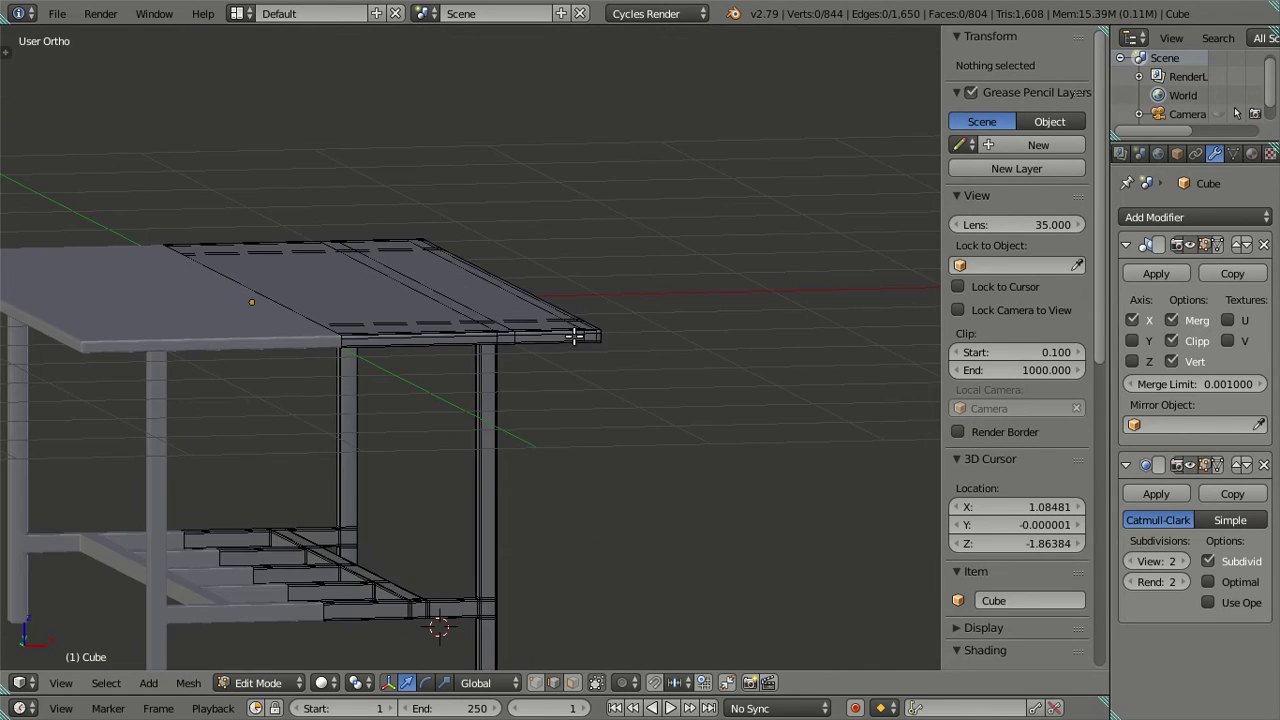
pyautogui.press('a')
pyautogui.moveTo(571, 420)
pyautogui.mouseDown(button='middle')
pyautogui.moveTo(563, 374)
pyautogui.moveTo(443, 360)
pyautogui.moveTo(428, 457)
pyautogui.moveTo(485, 392)
pyautogui.mouseUp(button='middle')
pyautogui.press('a')
pyautogui.press('Tab')
# Shade the table smooth and inspect it closely from above and the front view.
pyautogui.scroll(3, 427, 299)
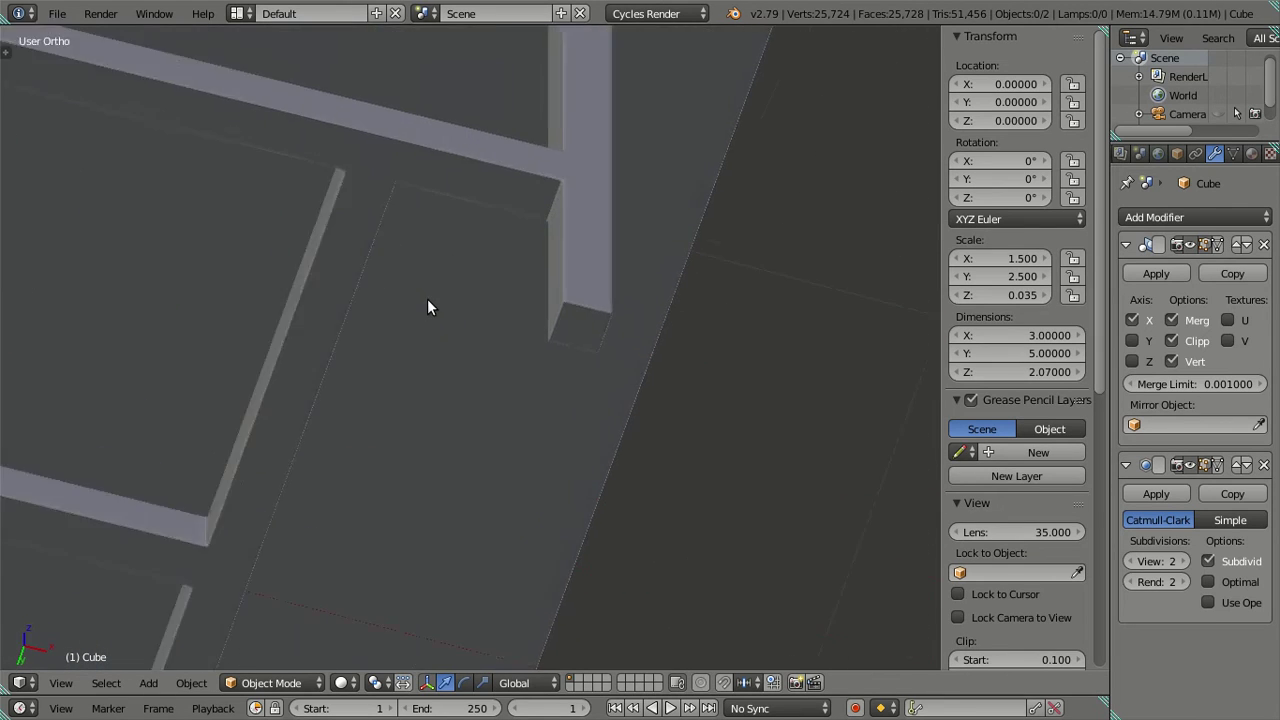
pyautogui.scroll(2, 415, 244)
pyautogui.moveTo(415, 244); pyautogui.dragTo(453, 371, button='middle')
pyautogui.scroll(2, 459, 374)
pyautogui.scroll(-2, 460, 361)
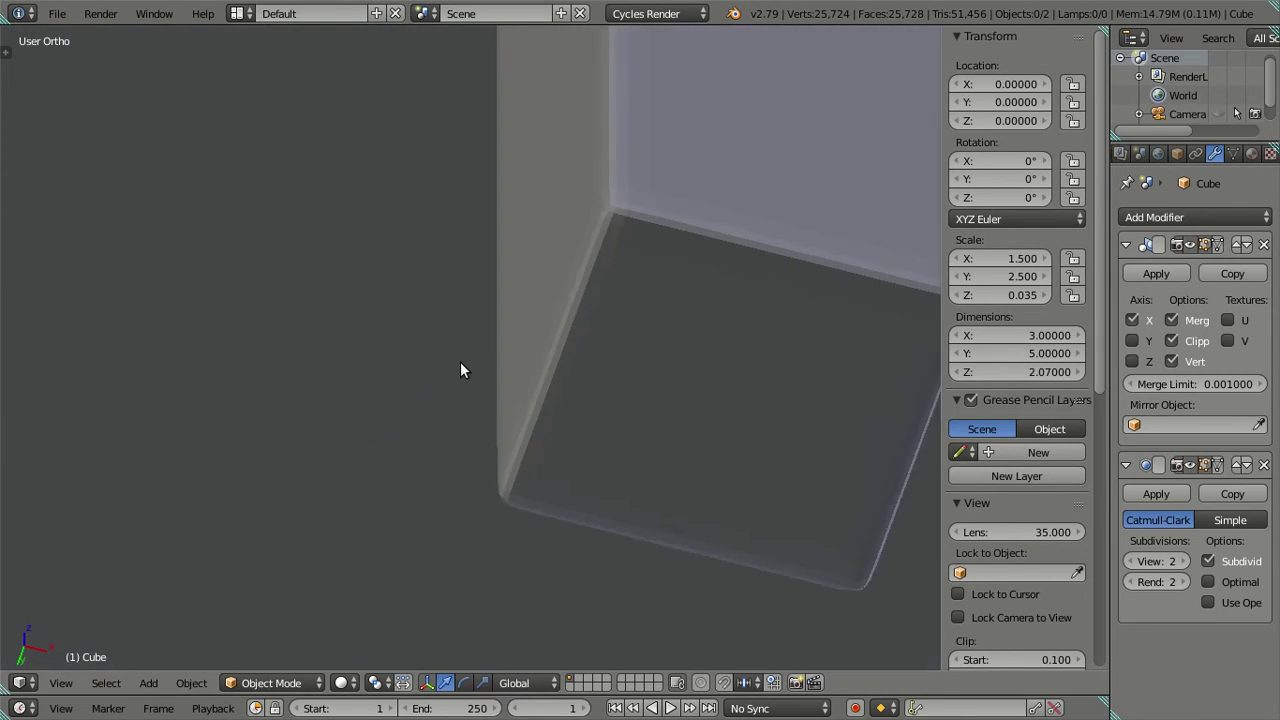
pyautogui.scroll(-3, 460, 340)
pyautogui.scroll(-3, 452, 220)
pyautogui.rightClick(451, 201)
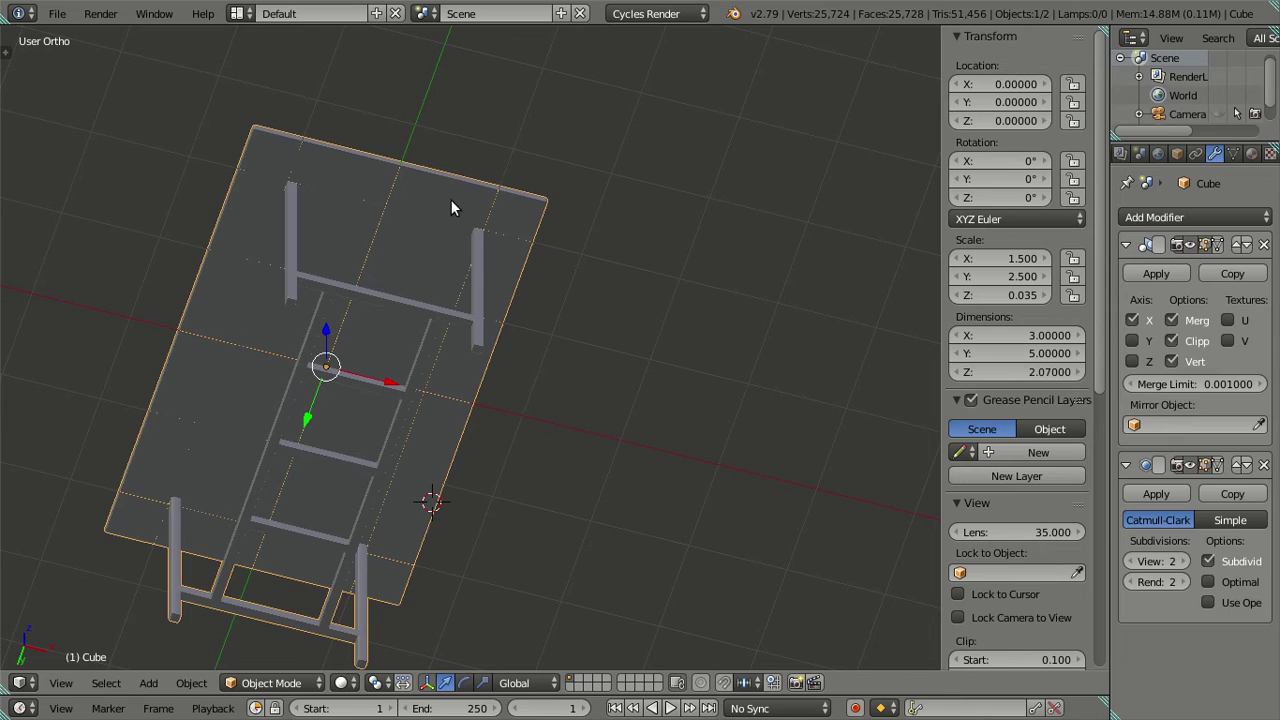
pyautogui.press('t')
pyautogui.click(60, 308)
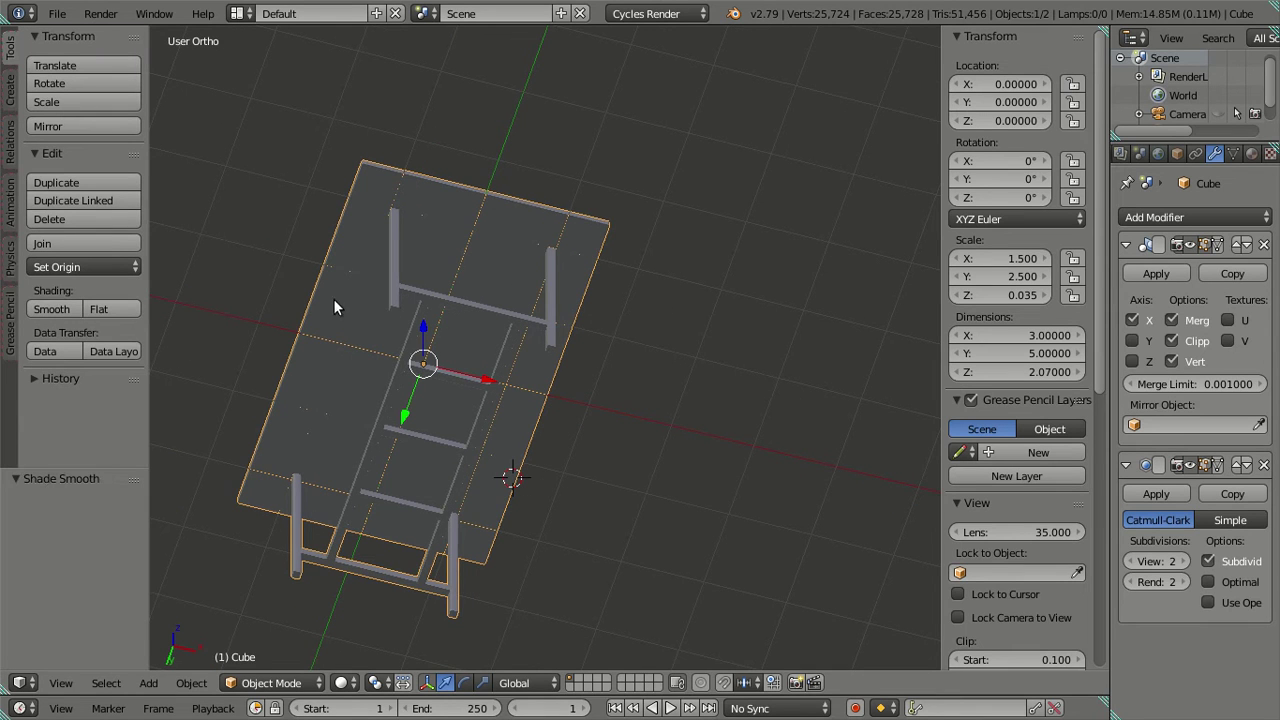
pyautogui.press('a')
pyautogui.scroll(3, 672, 273)
pyautogui.scroll(2, 674, 285)
pyautogui.press('t')
pyautogui.scroll(2, 622, 308)
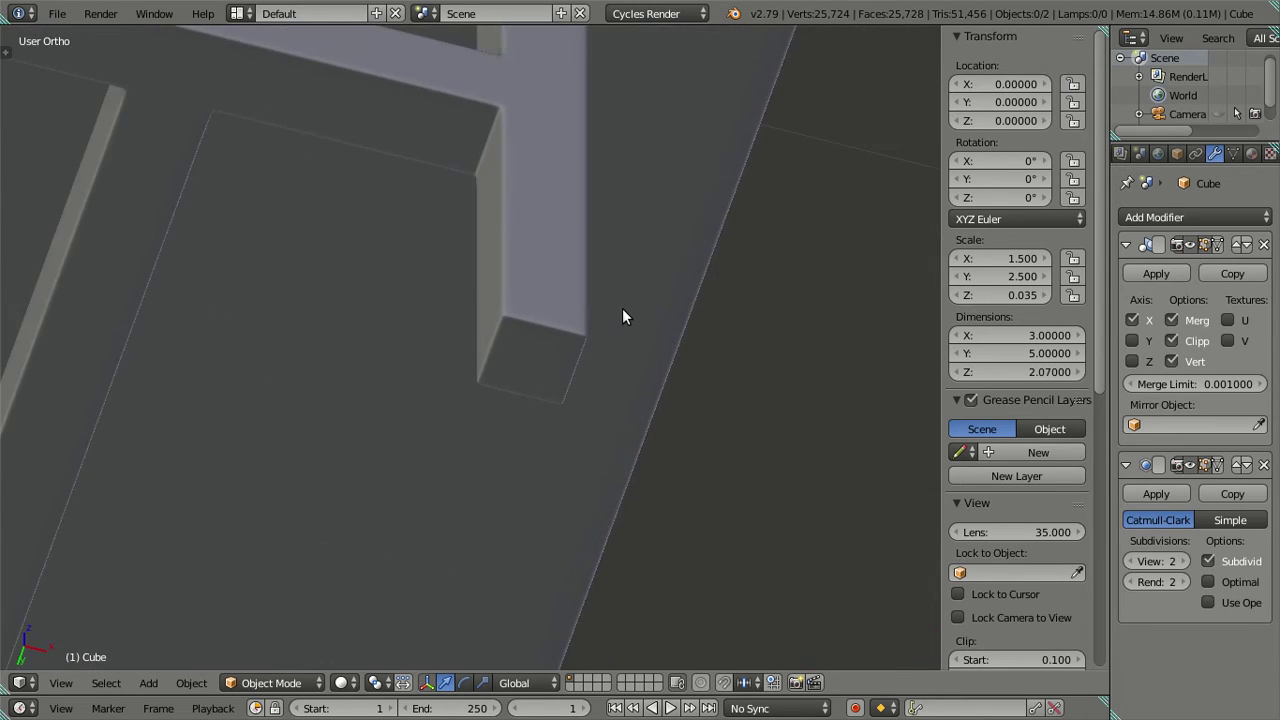
pyautogui.scroll(3, 621, 308)
pyautogui.scroll(-3, 630, 270)
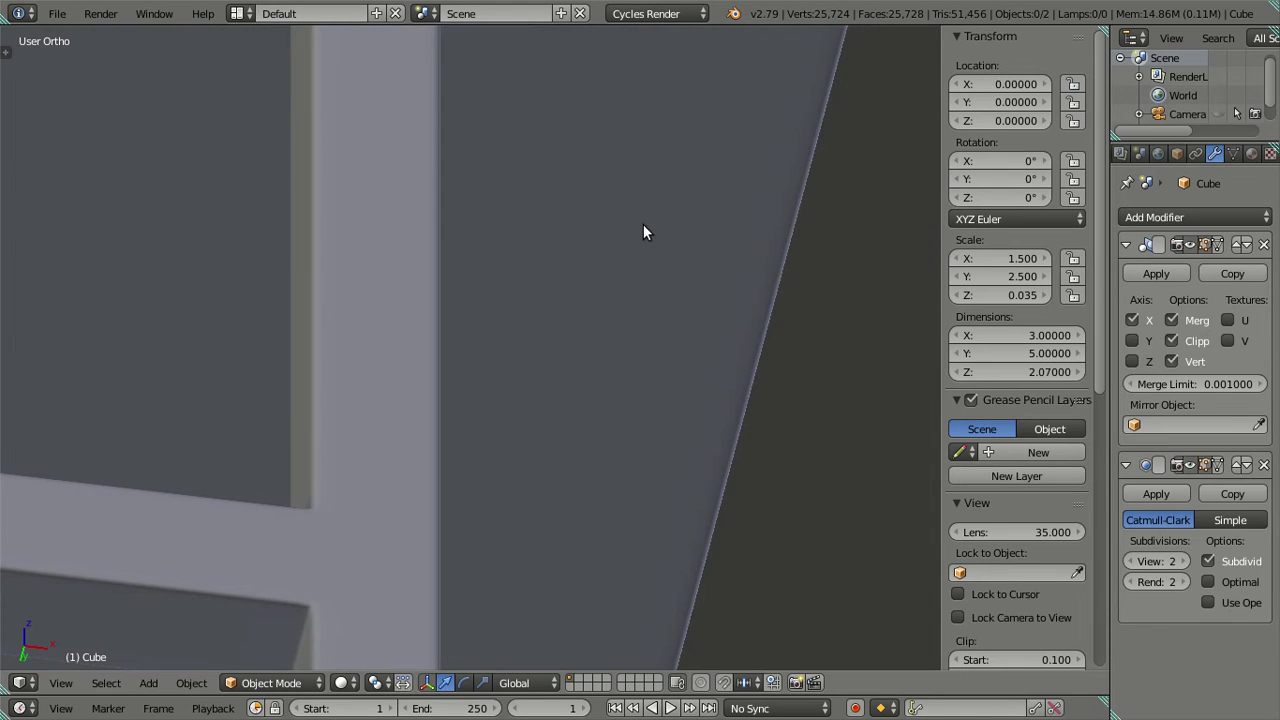
pyautogui.scroll(-3, 655, 222)
pyautogui.scroll(-3, 657, 217)
pyautogui.scroll(-2, 654, 190)
pyautogui.moveTo(651, 170); pyautogui.dragTo(588, 305, button='middle')
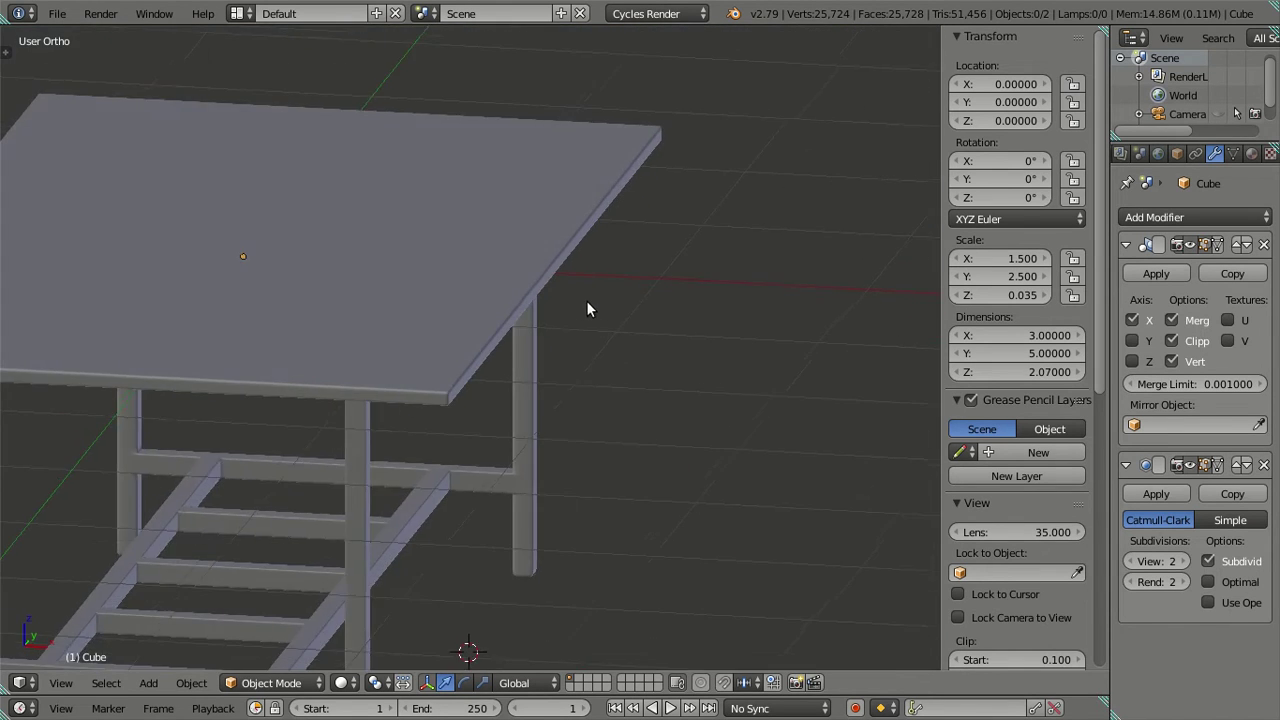
pyautogui.scroll(3, 492, 500)
pyautogui.scroll(1, 541, 394)
pyautogui.scroll(2, 530, 413)
pyautogui.scroll(1, 530, 410)
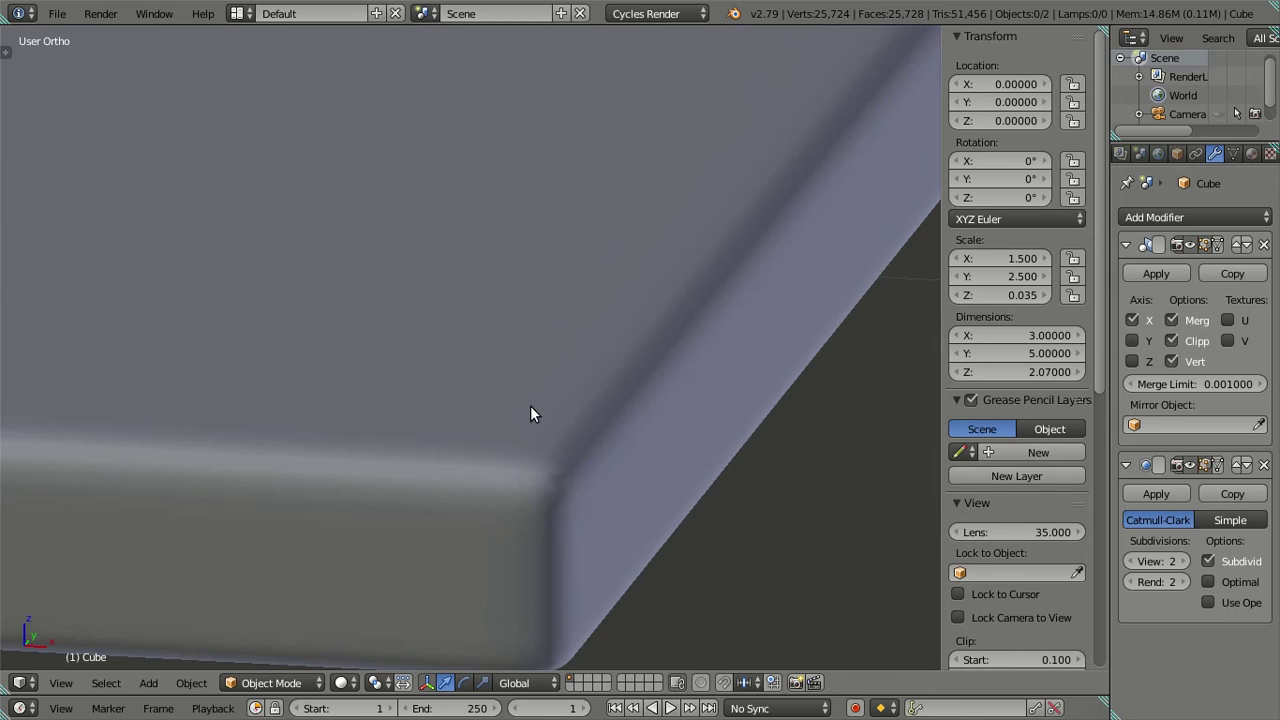
pyautogui.scroll(-3, 540, 400)
pyautogui.press('KP_1')
pyautogui.scroll(-2, 600, 365)
pyautogui.scroll(3, 607, 365)
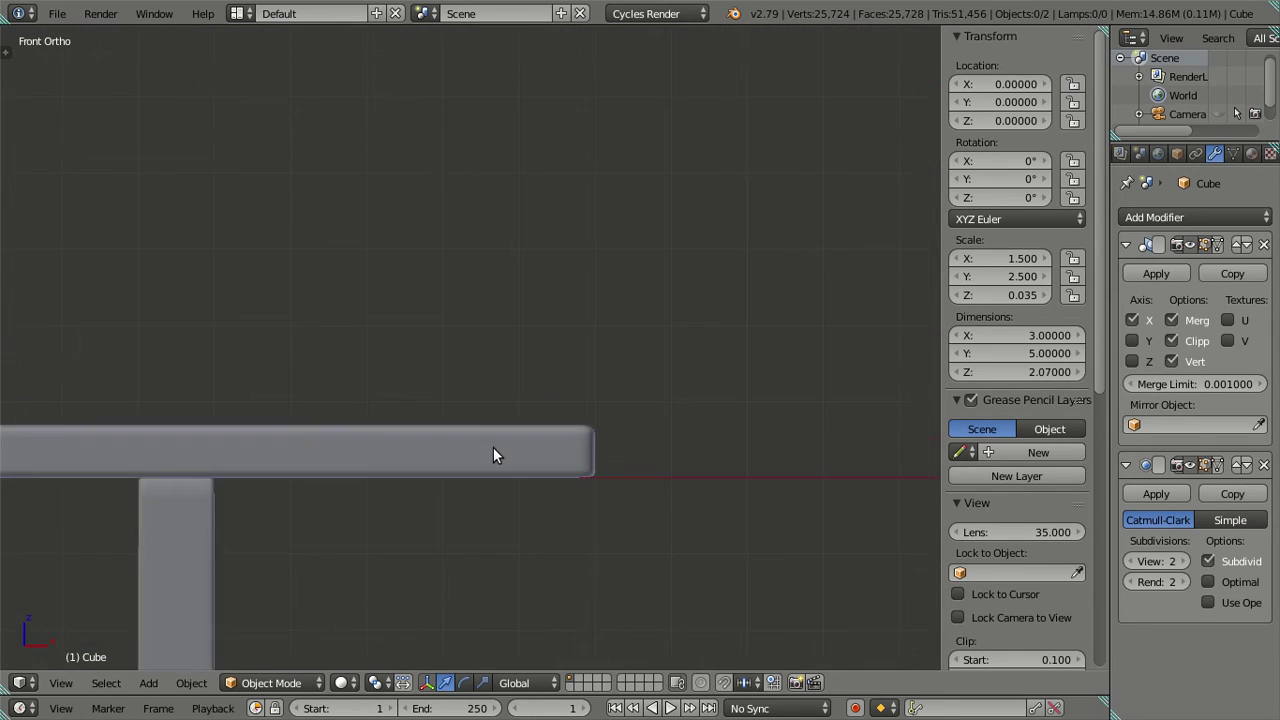
pyautogui.scroll(3, 491, 451)
pyautogui.keyDown('shift'); pyautogui.scroll(-4, 641, 492); pyautogui.keyUp('shift')
# Set the Subdivision Surface viewport level to 3, then 2, then 0.
pyautogui.click(1185, 562)
pyautogui.scroll(-3, 510, 399)
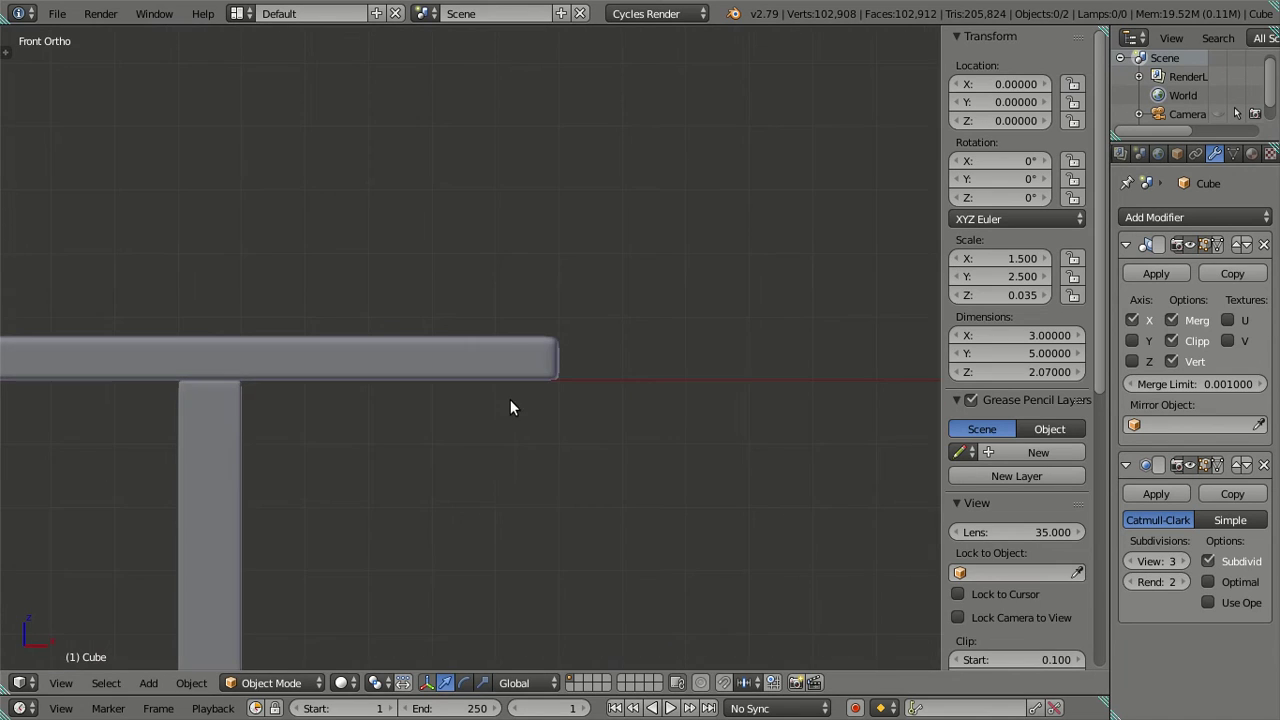
pyautogui.moveTo(510, 399); pyautogui.dragTo(518, 402, button='middle')
pyautogui.scroll(3, 536, 409)
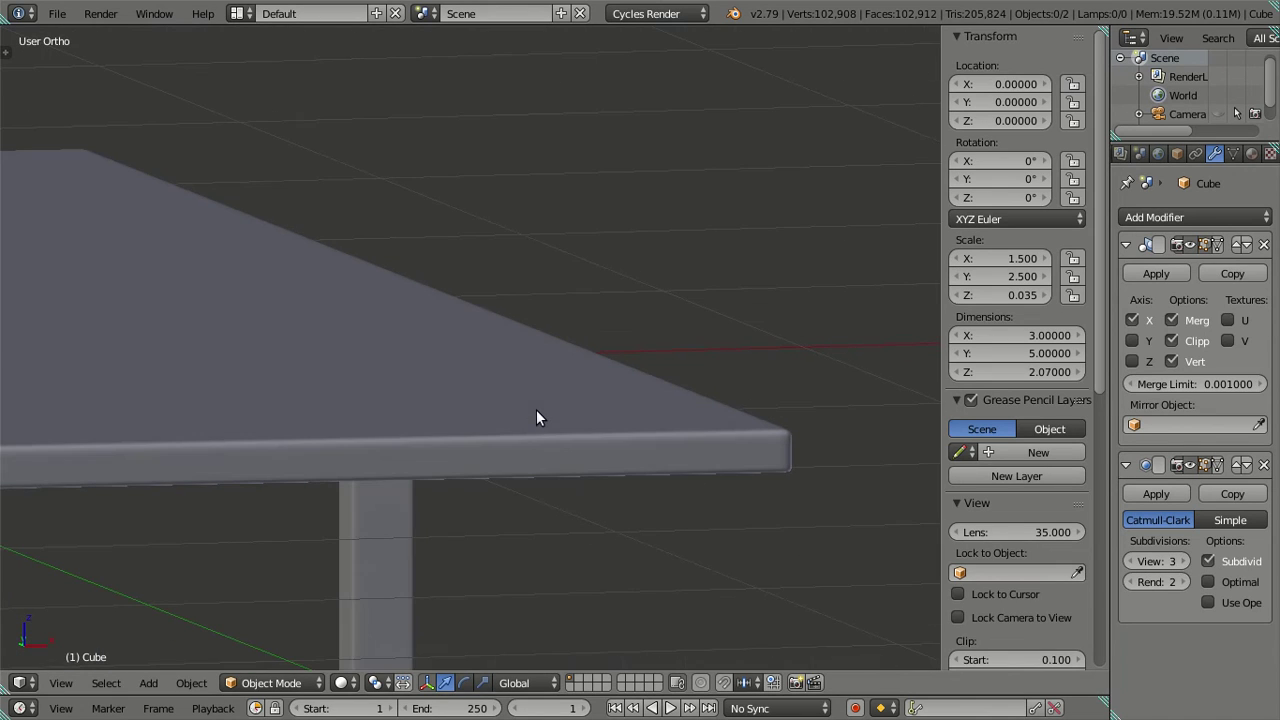
pyautogui.click(1133, 563)
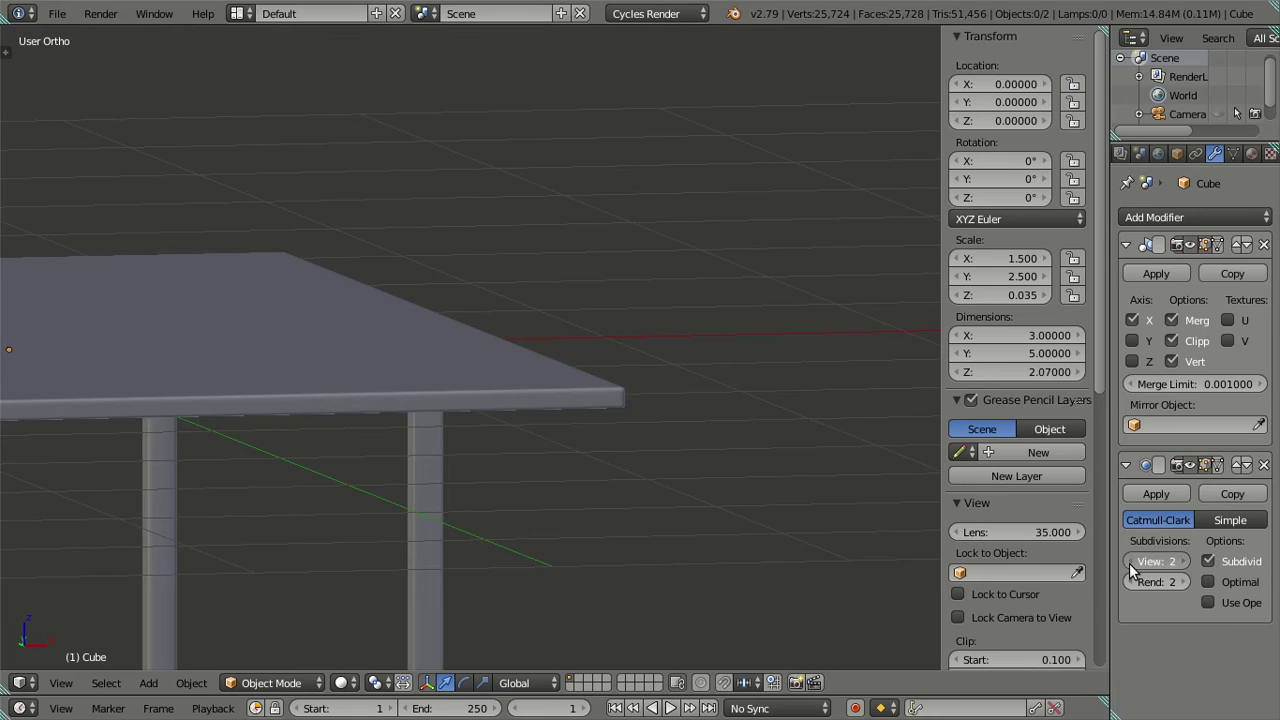
pyautogui.doubleClick(1131, 563)
pyautogui.scroll(-3, 656, 473)
pyautogui.moveTo(656, 473)
pyautogui.mouseDown(button='middle')
pyautogui.moveTo(498, 448)
pyautogui.moveTo(500, 463)
pyautogui.mouseUp(button='middle')
pyautogui.scroll(2, 383, 525)
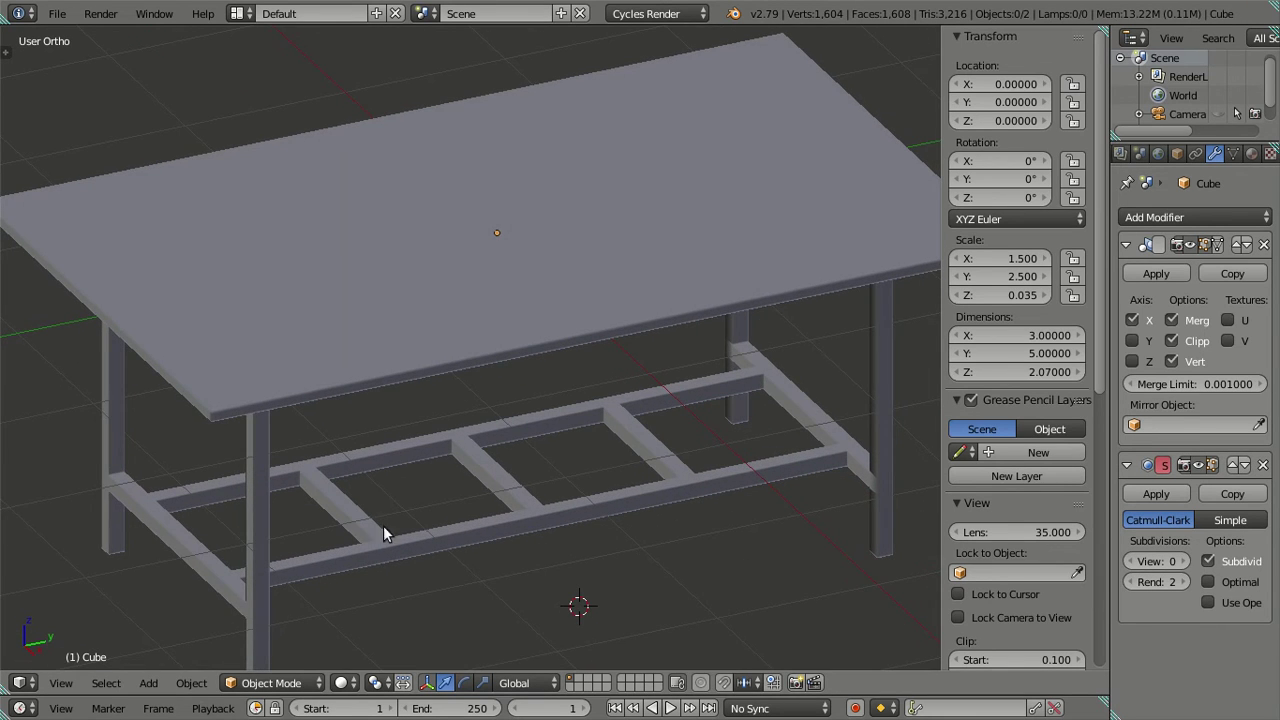
pyautogui.moveTo(362, 313)
pyautogui.mouseDown(button='middle')
pyautogui.moveTo(377, 343)
pyautogui.moveTo(629, 389)
pyautogui.moveTo(607, 426)
pyautogui.moveTo(688, 469)
pyautogui.mouseUp(button='middle')
# Step the viewport subdivision through 1, 2 and 3 on a leg close-up, ending at 0.
pyautogui.click(1186, 561)
pyautogui.scroll(2, 582, 244)
pyautogui.scroll(2, 729, 306)
pyautogui.scroll(2, 165, 439)
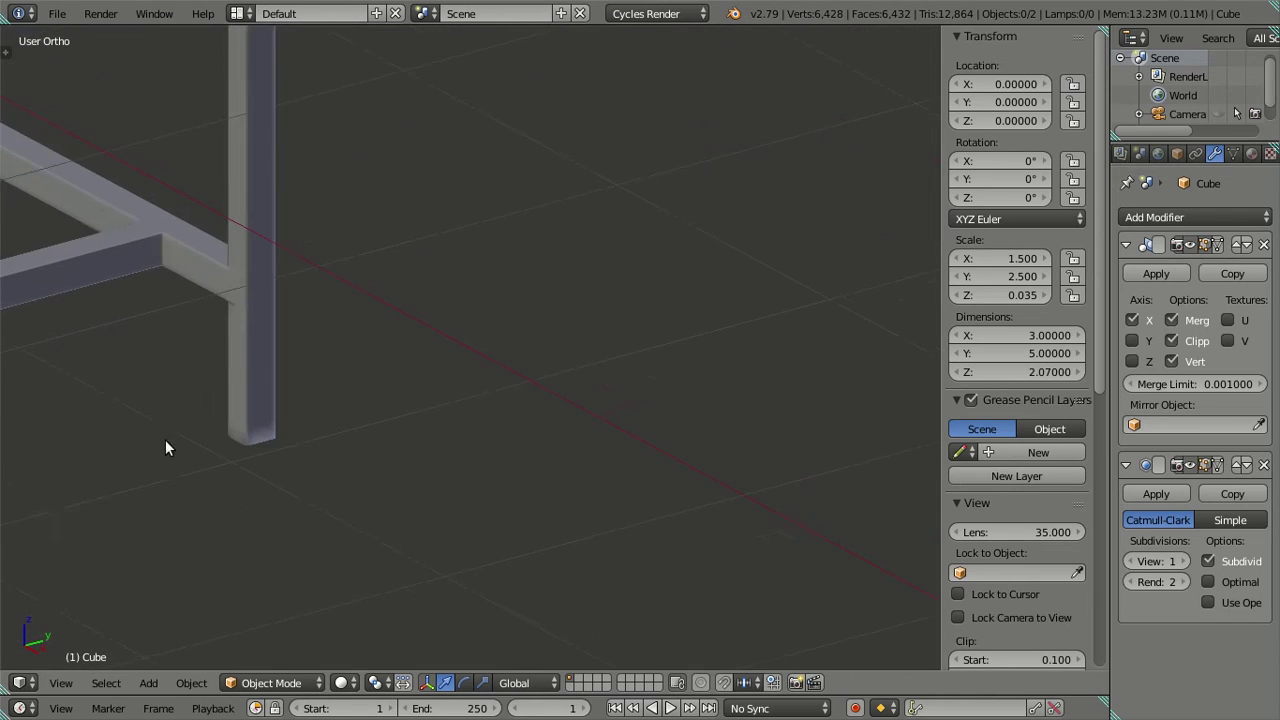
pyautogui.scroll(2, 545, 366)
pyautogui.moveTo(545, 375); pyautogui.dragTo(559, 434, button='middle')
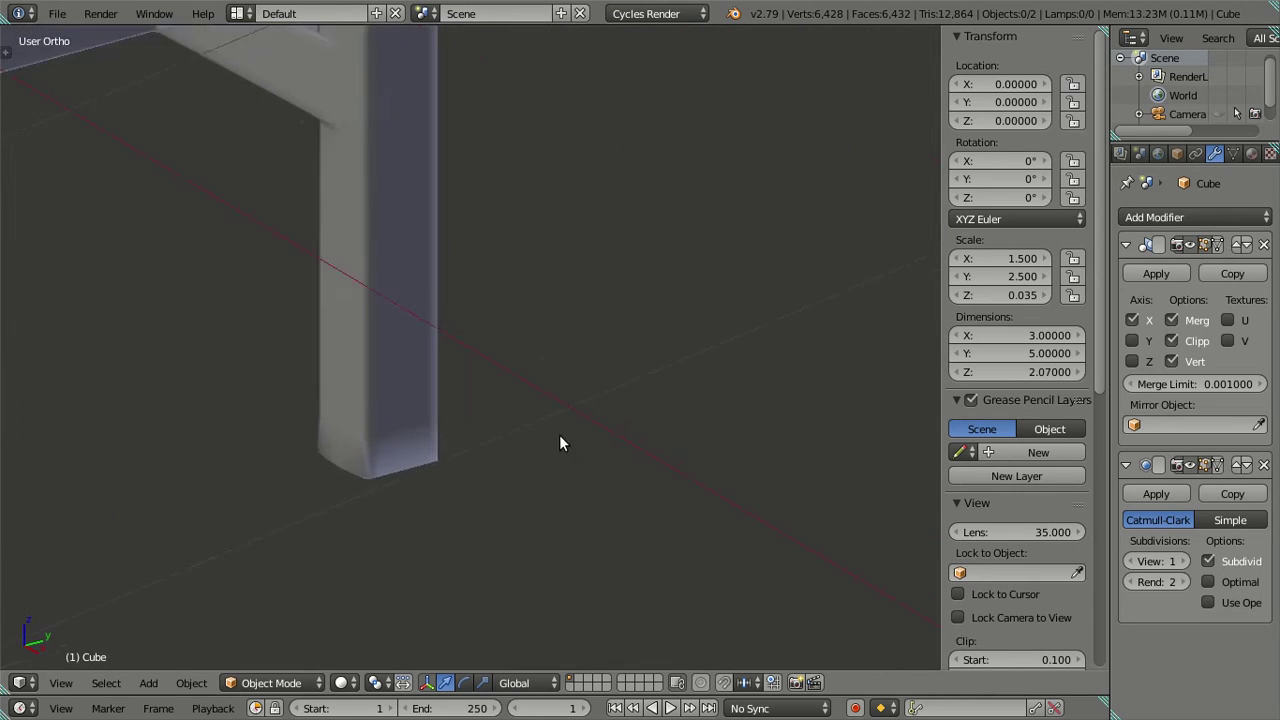
pyautogui.click(1186, 561)
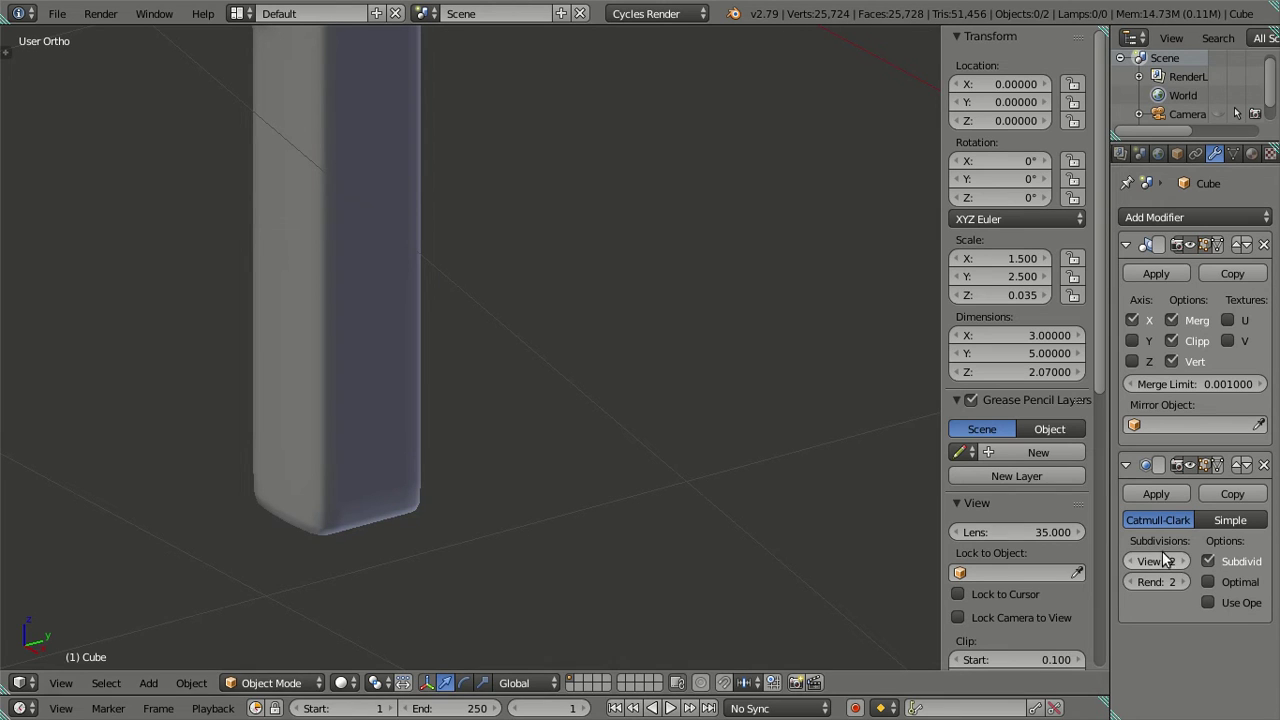
pyautogui.click(1186, 561)
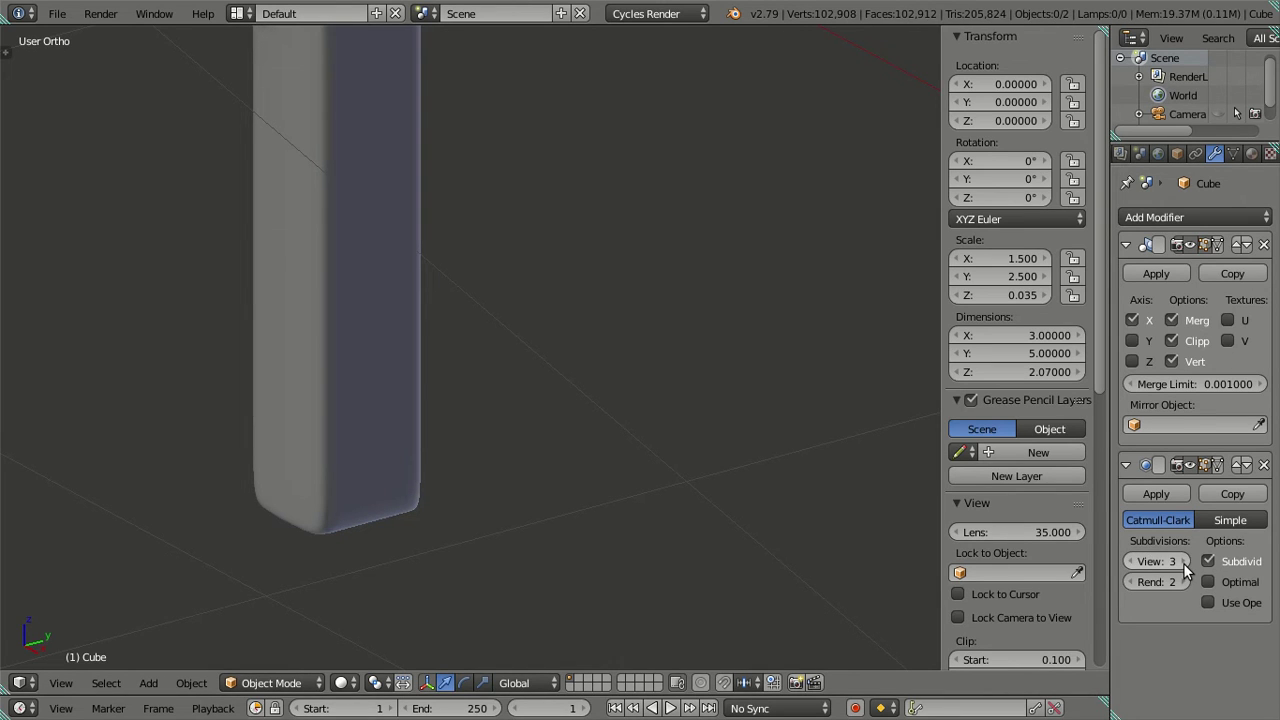
pyautogui.doubleClick(1130, 562)
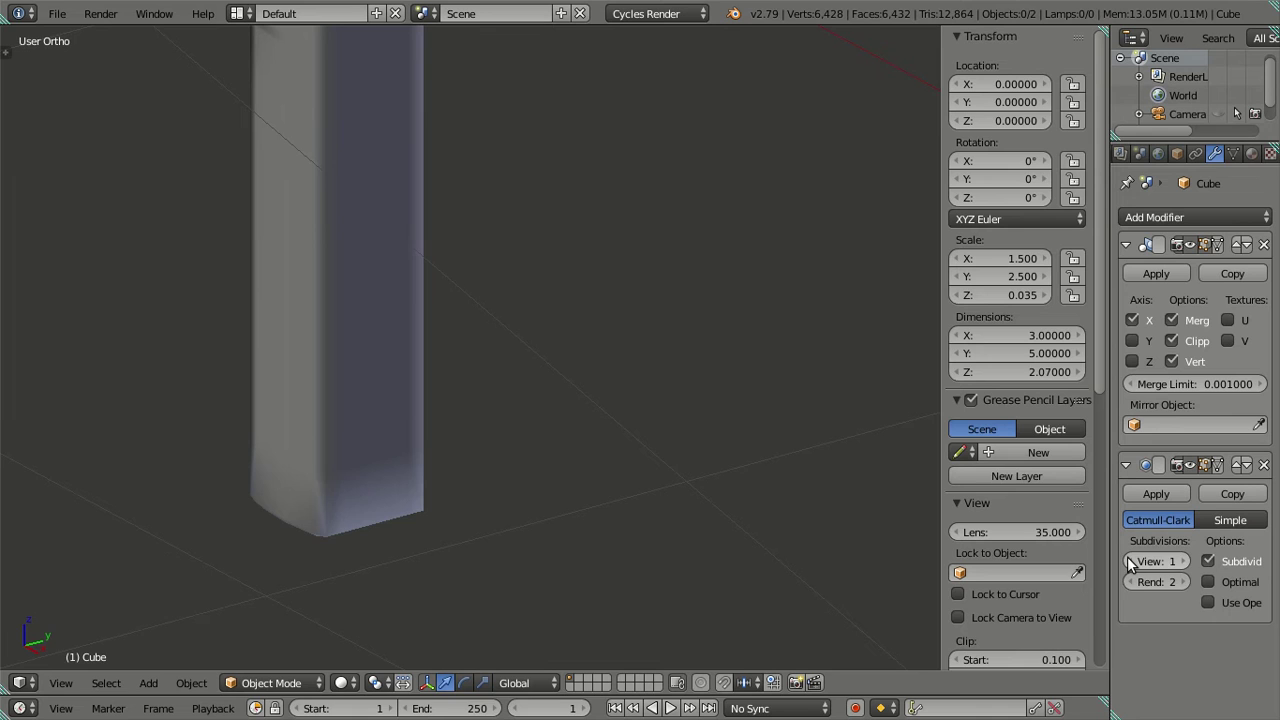
pyautogui.click(1130, 562)
pyautogui.scroll(-2, 368, 364)
pyautogui.scroll(-3, 360, 340)
pyautogui.scroll(-3, 340, 270)
# Hide the tool shelf and transform panel and orbit around the table.
pyautogui.rightClick(320, 143)
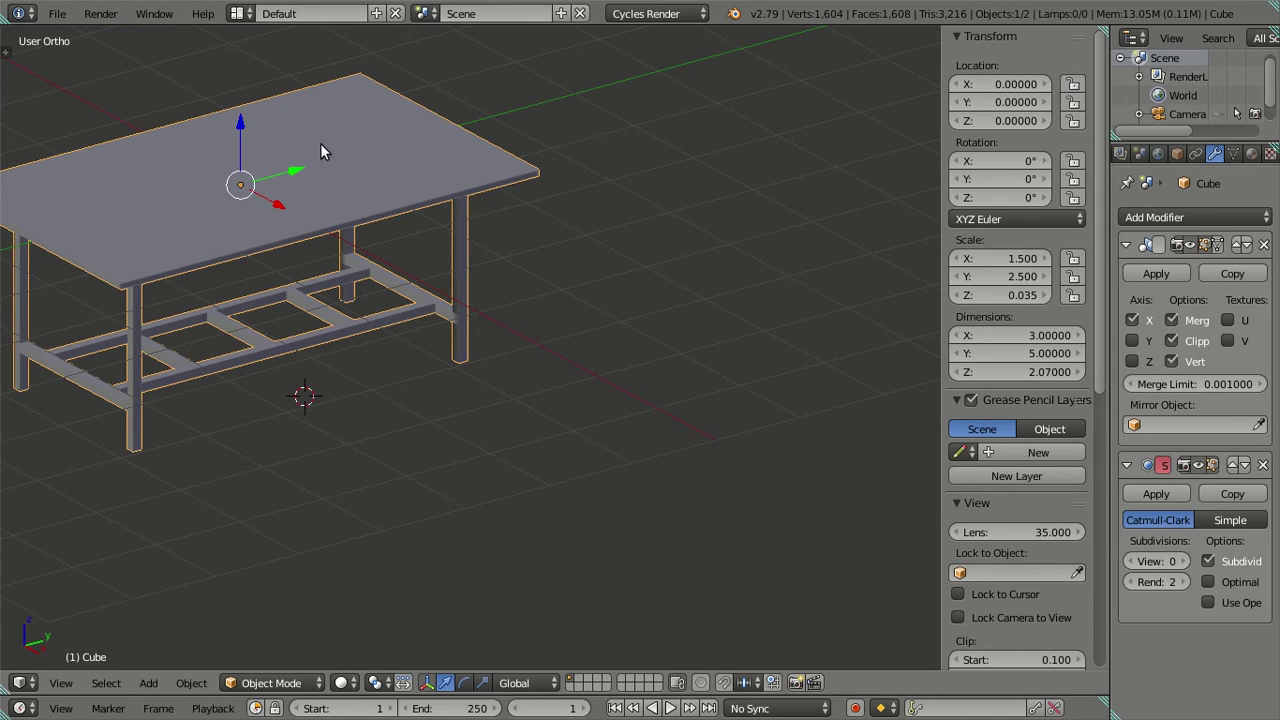
pyautogui.press('t')
pyautogui.press('a')
pyautogui.moveTo(316, 272)
pyautogui.mouseDown(button='middle')
pyautogui.moveTo(553, 291)
pyautogui.moveTo(518, 216)
pyautogui.moveTo(564, 222)
pyautogui.moveTo(603, 346)
pyautogui.moveTo(660, 394)
pyautogui.moveTo(717, 417)
pyautogui.moveTo(521, 386)
pyautogui.mouseUp(button='middle')
pyautogui.press('t')
pyautogui.press('n')
pyautogui.moveTo(474, 347)
pyautogui.mouseDown(button='middle')
pyautogui.moveTo(466, 260)
pyautogui.moveTo(491, 237)
pyautogui.moveTo(597, 277)
pyautogui.moveTo(531, 266)
pyautogui.moveTo(463, 285)
pyautogui.mouseUp(button='middle')
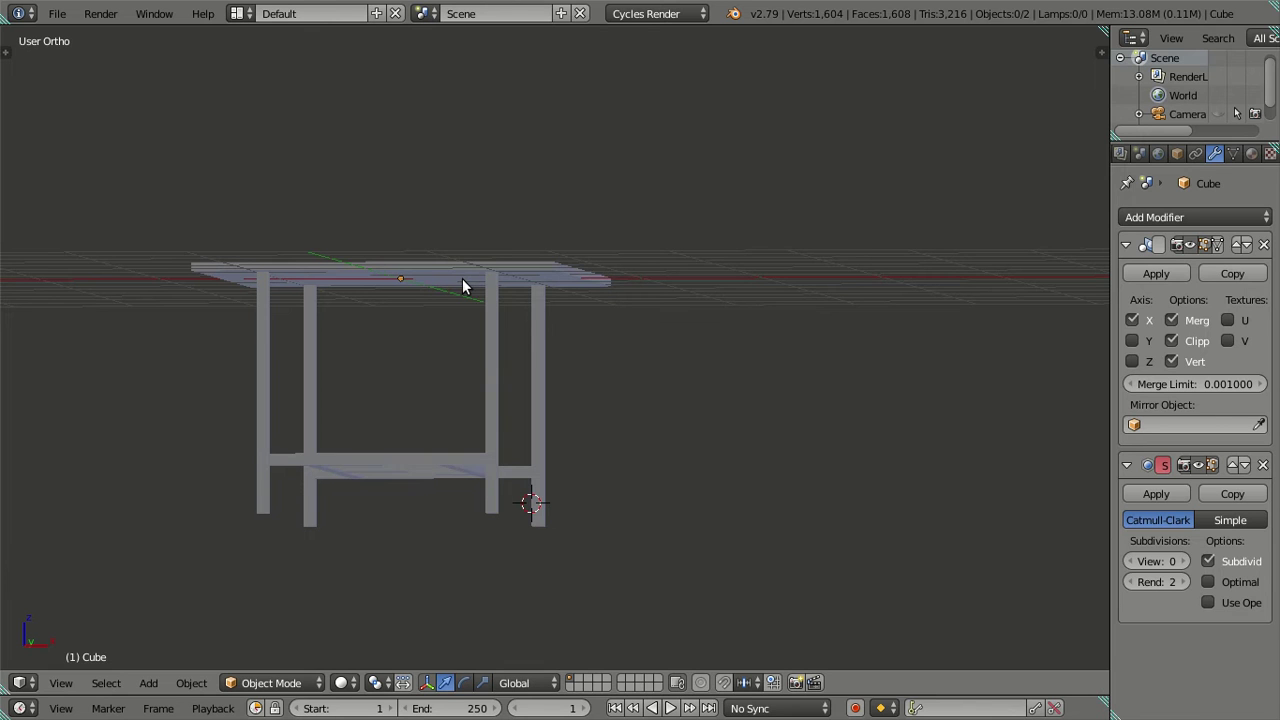
pyautogui.moveTo(445, 297)
pyautogui.mouseDown(button='middle')
pyautogui.moveTo(303, 449)
pyautogui.moveTo(369, 451)
pyautogui.moveTo(449, 417)
pyautogui.mouseUp(button='middle')
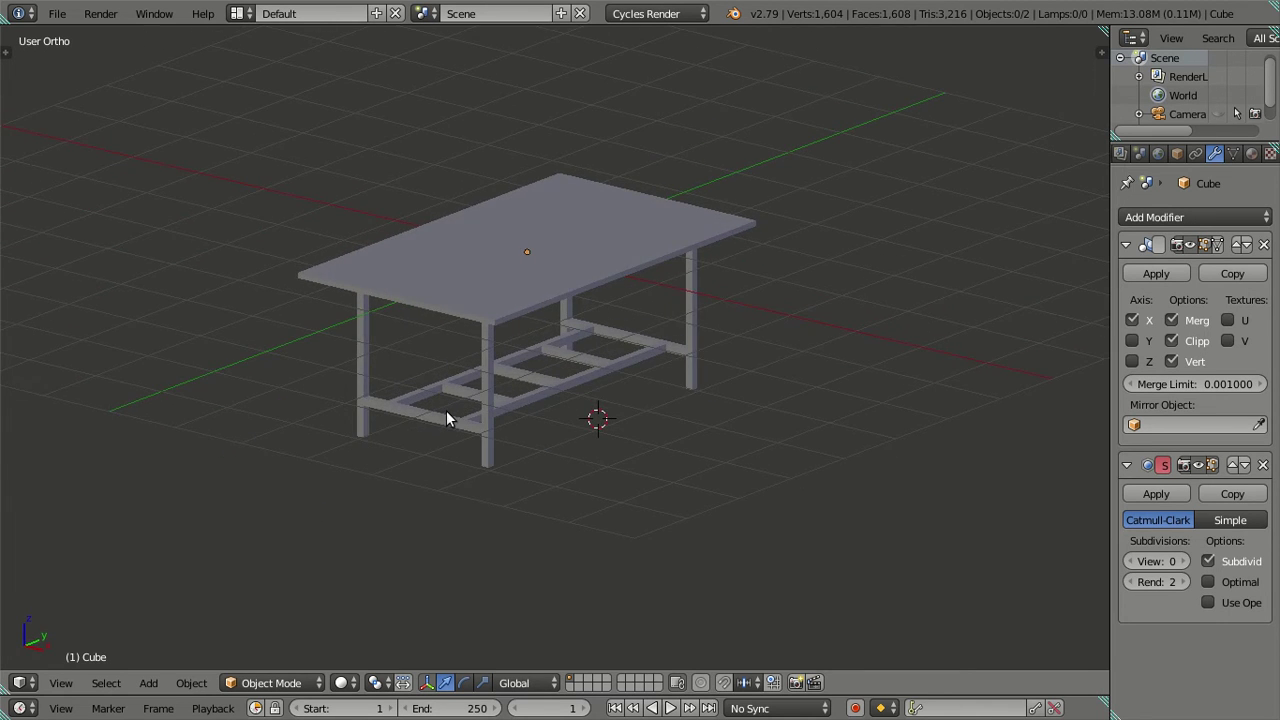
# Look through the camera, enable Lock Camera to View, and rotate it to a three-quarter shot.
pyautogui.press('KP_0')
pyautogui.press('Home')
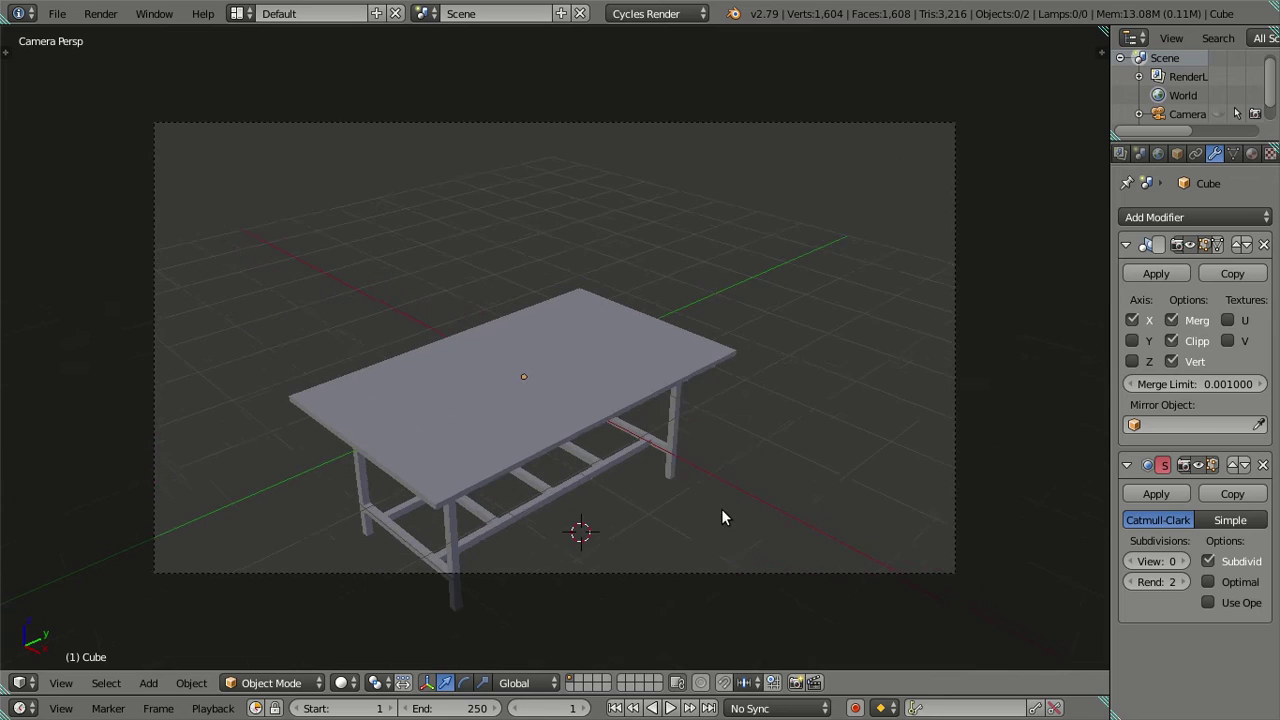
pyautogui.press('n')
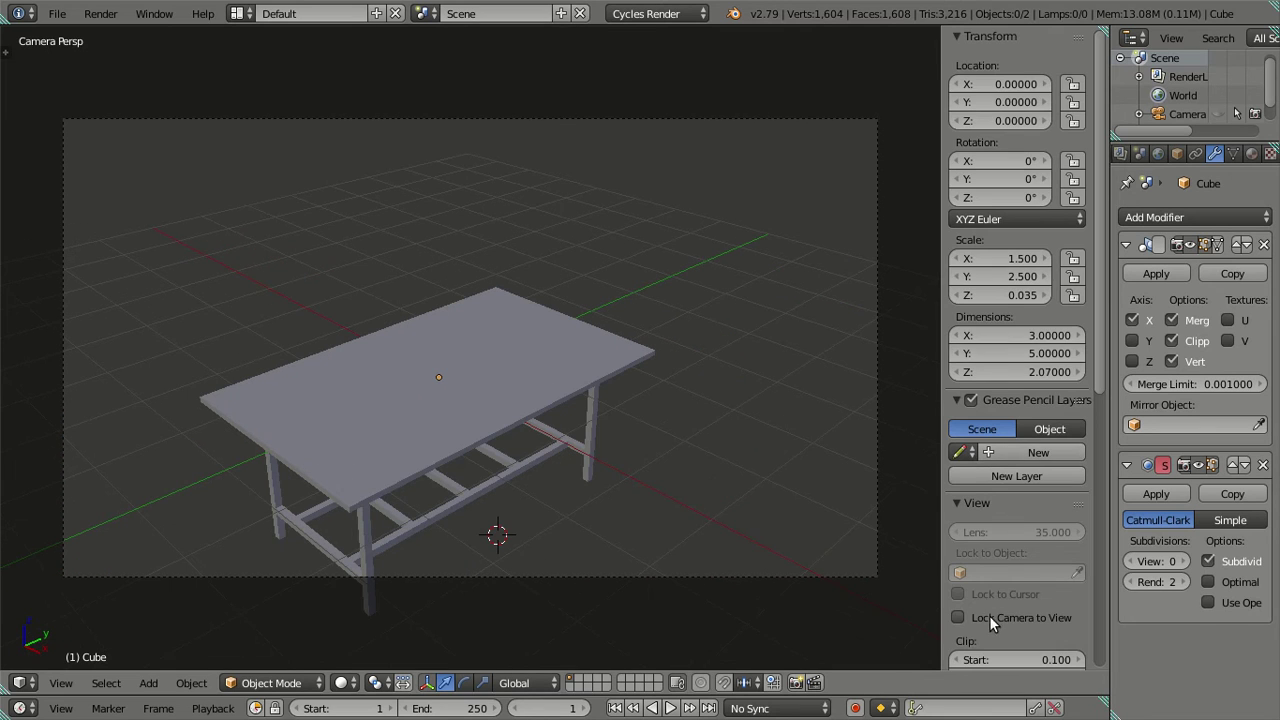
pyautogui.click(958, 617)
pyautogui.moveTo(512, 417)
pyautogui.mouseDown(button='middle')
pyautogui.moveTo(508, 339)
pyautogui.moveTo(484, 366)
pyautogui.moveTo(505, 364)
pyautogui.moveTo(568, 300)
pyautogui.moveTo(537, 330)
pyautogui.moveTo(560, 324)
pyautogui.mouseUp(button='middle')
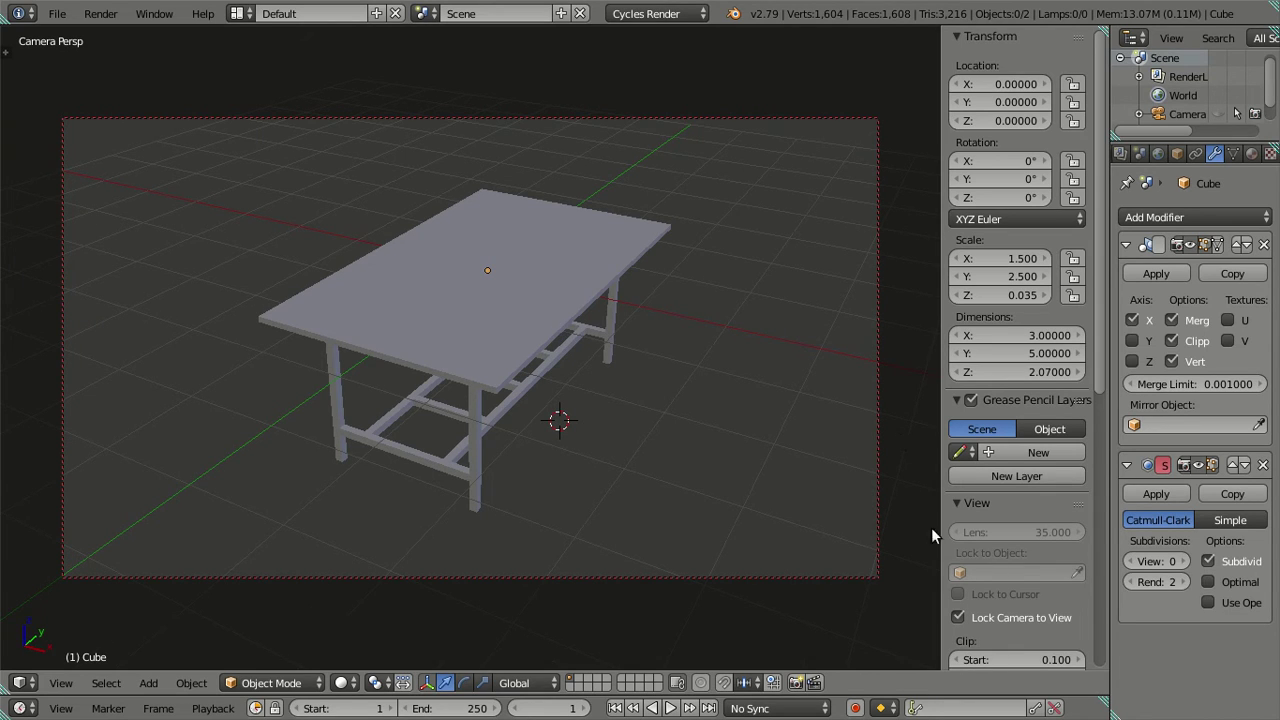
pyautogui.press('n')
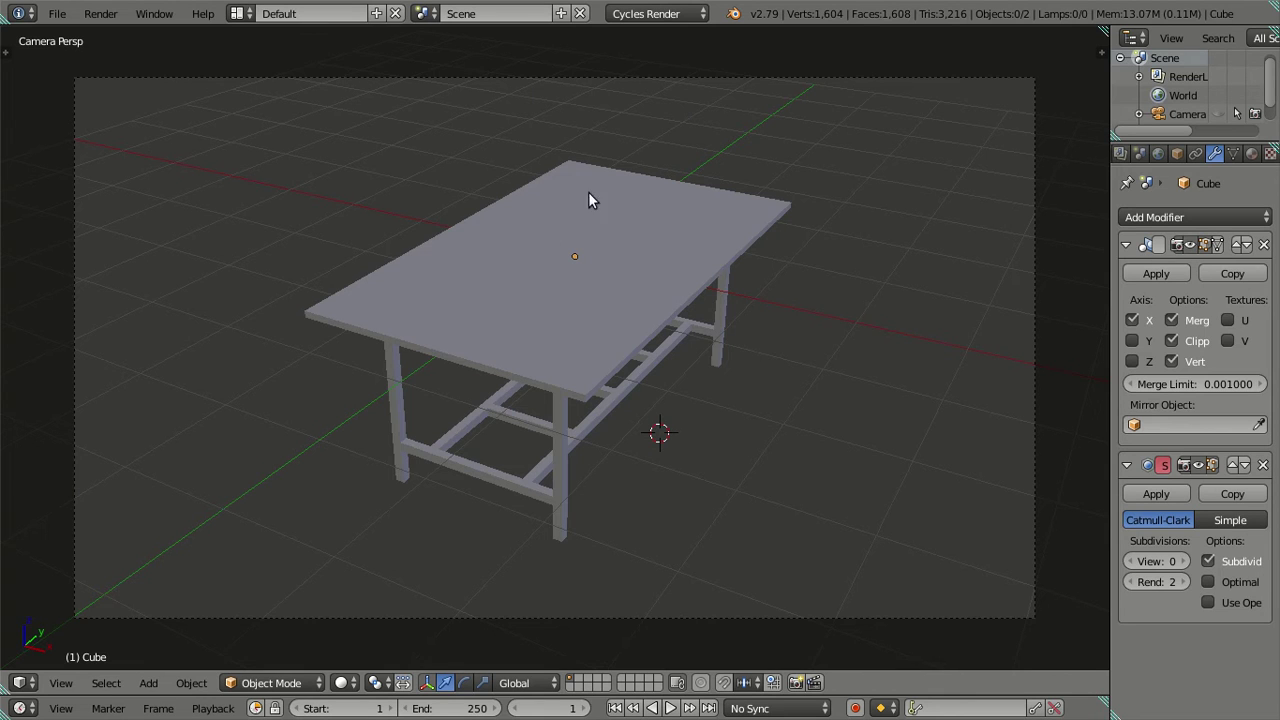
pyautogui.press('KP_1')
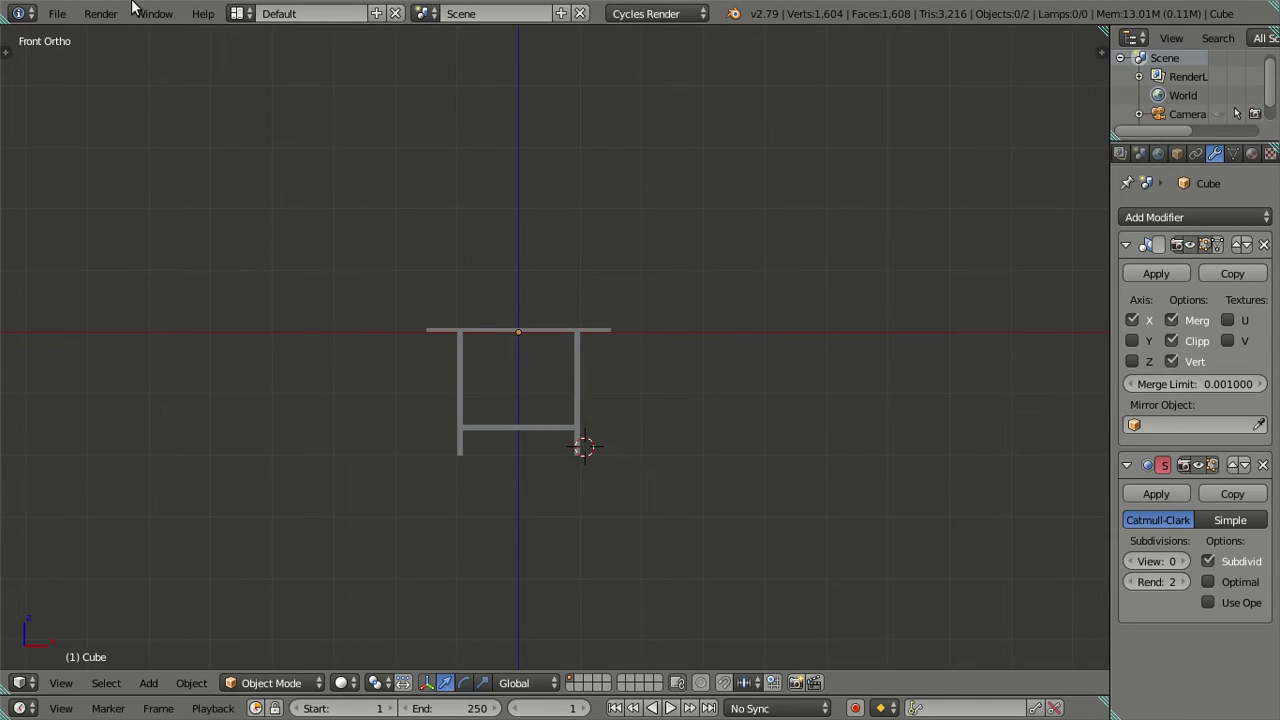
pyautogui.moveTo(728, 251)
pyautogui.mouseDown(button='middle')
pyautogui.moveTo(614, 348)
pyautogui.moveTo(534, 271)
pyautogui.moveTo(544, 305)
pyautogui.moveTo(206, 60)
pyautogui.mouseUp(button='middle')
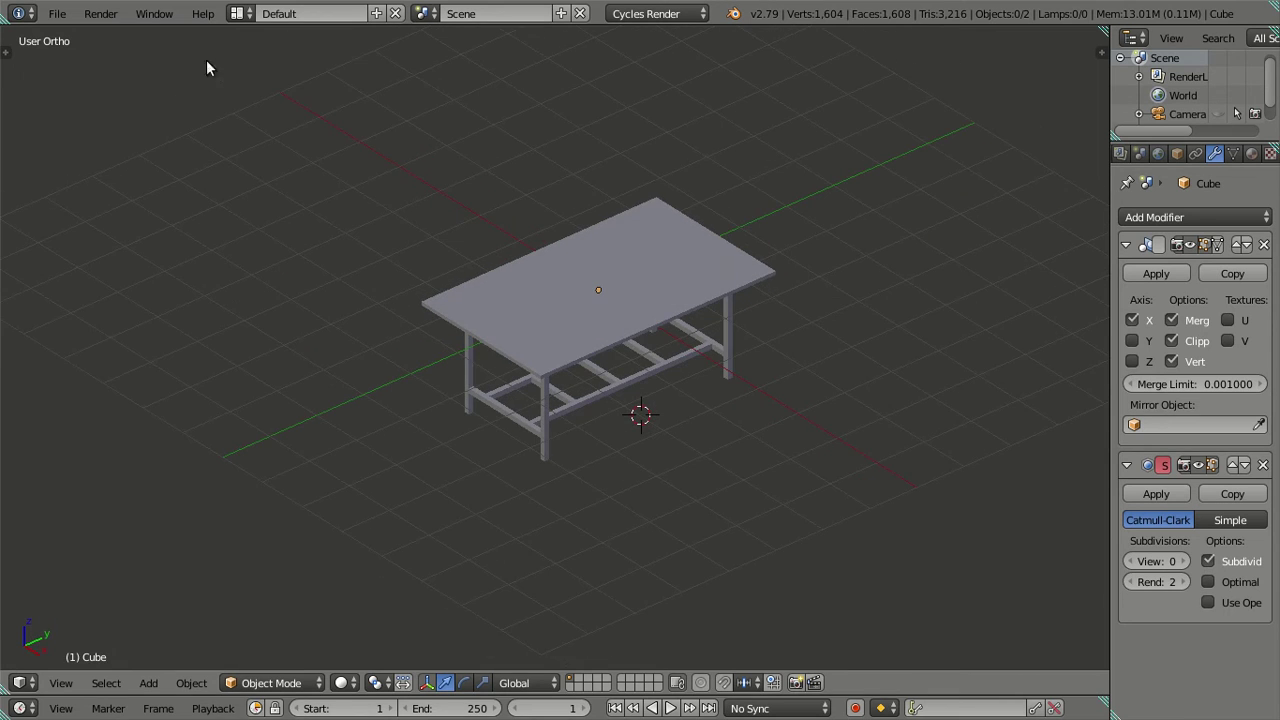
pyautogui.click(154, 13)
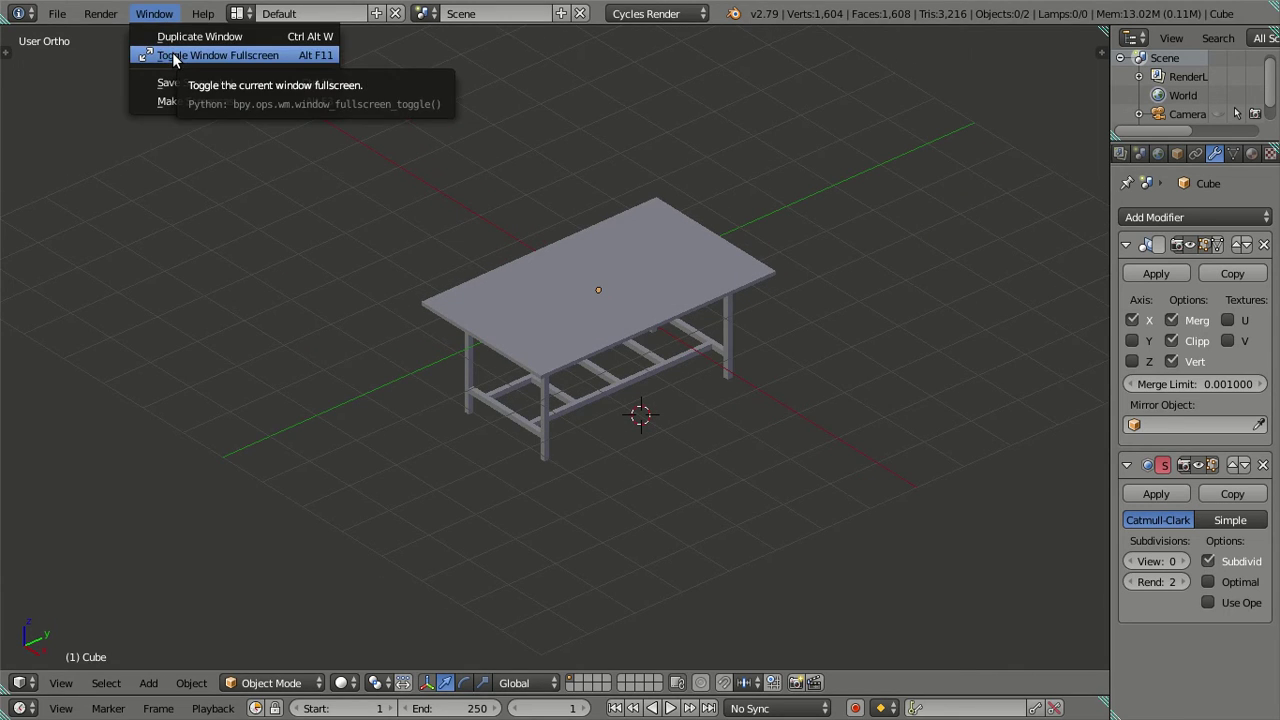
pyautogui.click(173, 56)
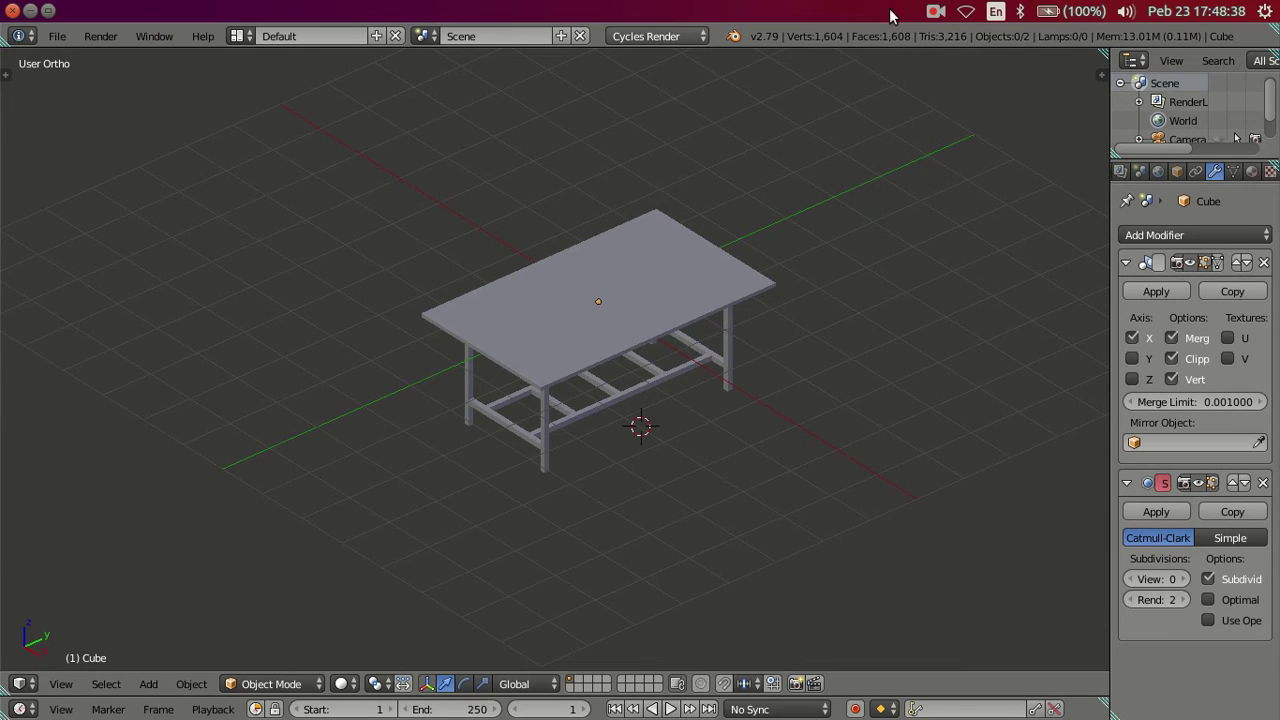
pyautogui.click(931, 13)
pyautogui.click(934, 53)
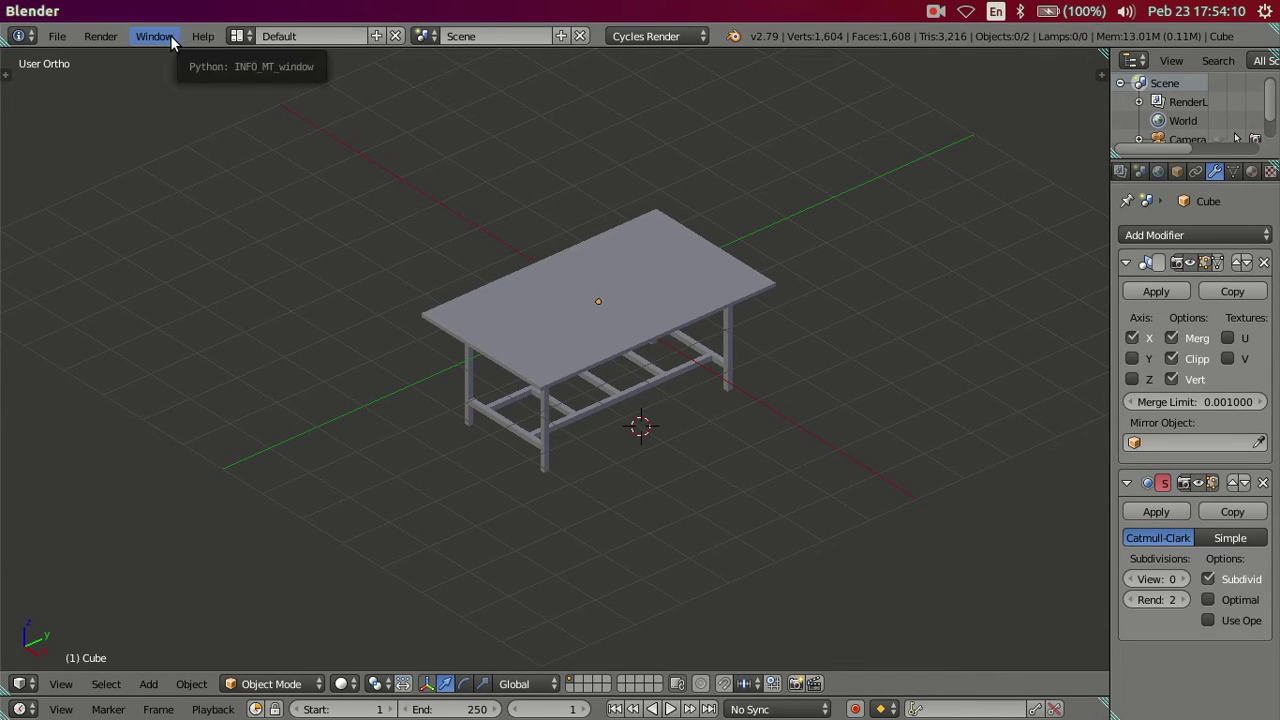
pyautogui.click(170, 35)
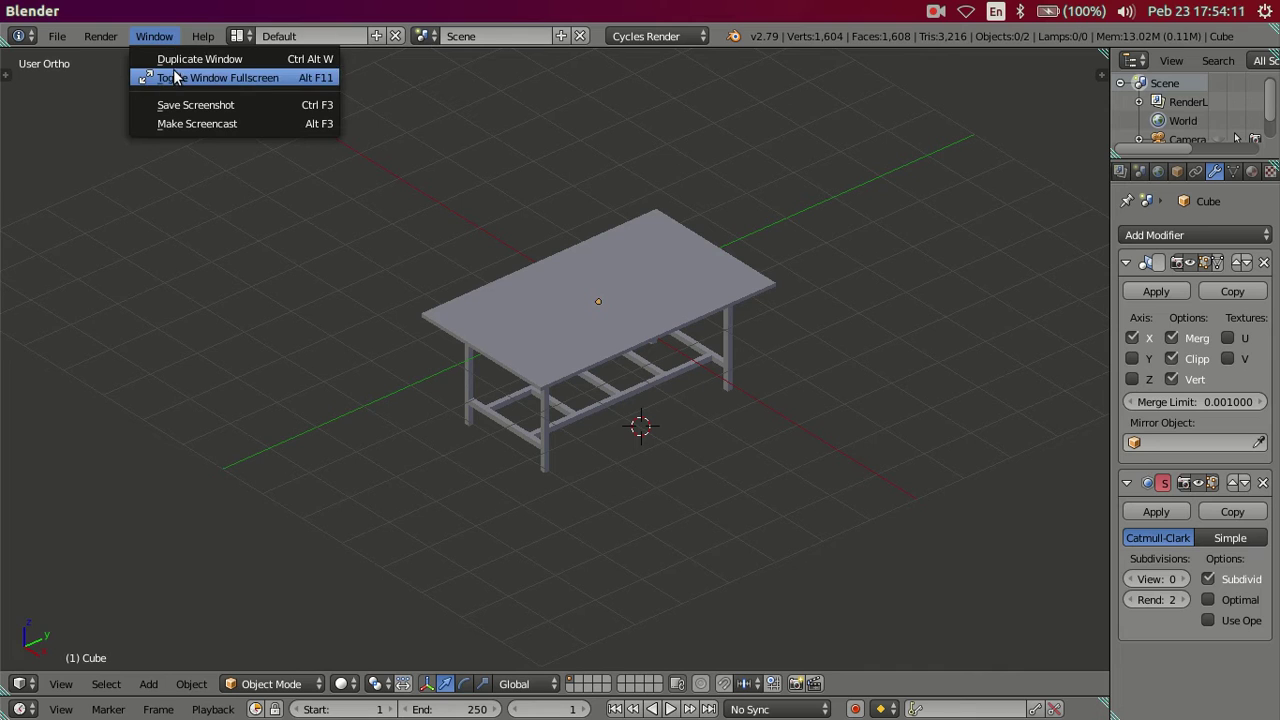
pyautogui.click(177, 78)
pyautogui.moveTo(557, 214)
pyautogui.mouseDown(button='middle')
pyautogui.moveTo(684, 369)
pyautogui.moveTo(708, 354)
pyautogui.moveTo(806, 362)
pyautogui.moveTo(797, 369)
pyautogui.moveTo(799, 329)
pyautogui.moveTo(799, 356)
pyautogui.moveTo(706, 323)
pyautogui.mouseUp(button='middle')
# Snap the 3D cursor to the world origin and add a new cube there.
pyautogui.rightClick(532, 297)
pyautogui.hotkey('shift', 's')
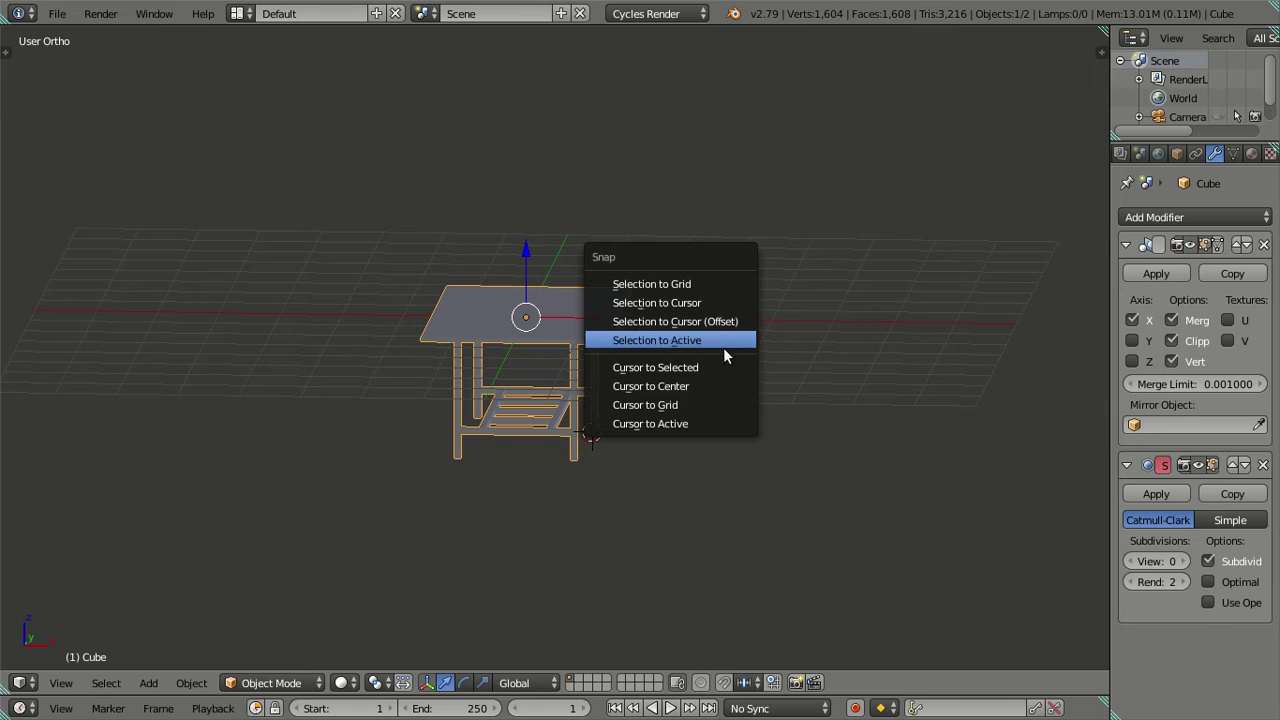
pyautogui.click(712, 386)
pyautogui.press('a')
pyautogui.moveTo(588, 333); pyautogui.dragTo(608, 316, button='middle')
pyautogui.hotkey('shift', 'a')
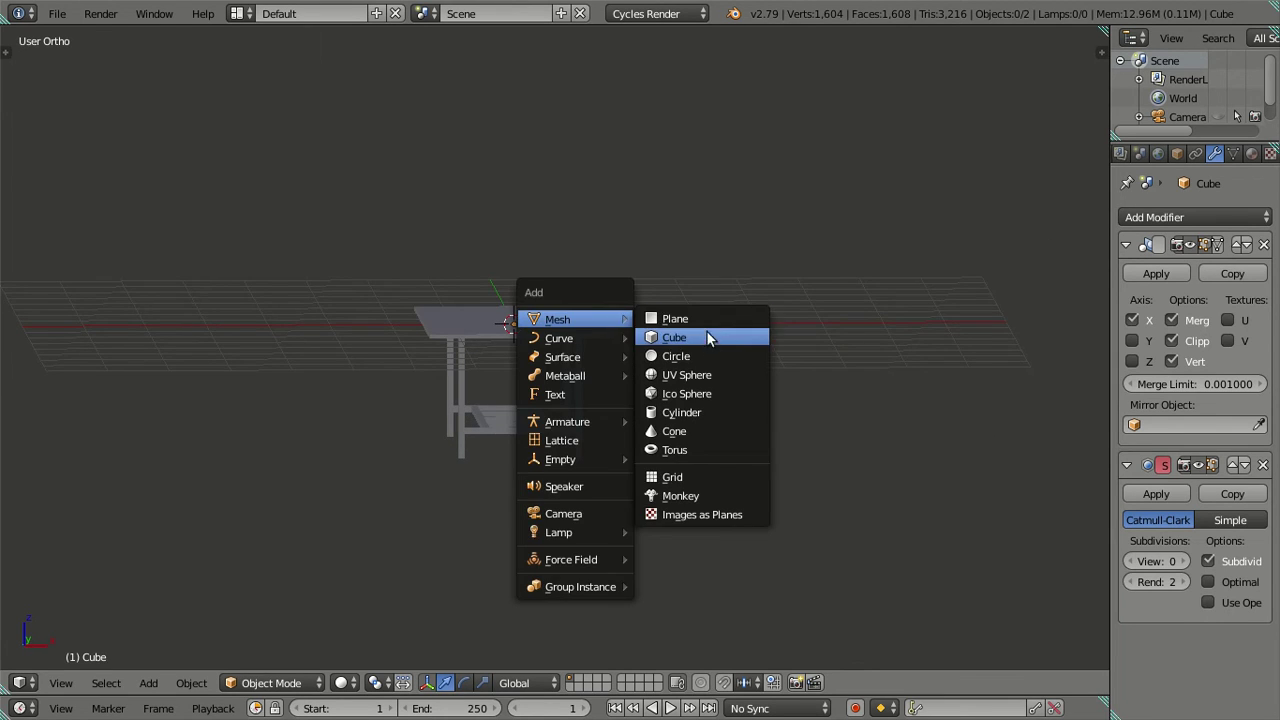
pyautogui.click(706, 337)
# Show the transform panel and move the table onto another layer, hiding it.
pyautogui.moveTo(694, 345); pyautogui.dragTo(634, 351, button='middle')
pyautogui.press('n')
pyautogui.moveTo(737, 359)
pyautogui.mouseDown(button='middle')
pyautogui.moveTo(542, 390)
pyautogui.moveTo(566, 449)
pyautogui.moveTo(549, 360)
pyautogui.moveTo(337, 408)
pyautogui.moveTo(386, 374)
pyautogui.moveTo(518, 401)
pyautogui.moveTo(548, 481)
pyautogui.moveTo(499, 388)
pyautogui.moveTo(536, 421)
pyautogui.moveTo(547, 237)
pyautogui.mouseUp(button='middle')
pyautogui.rightClick(549, 232)
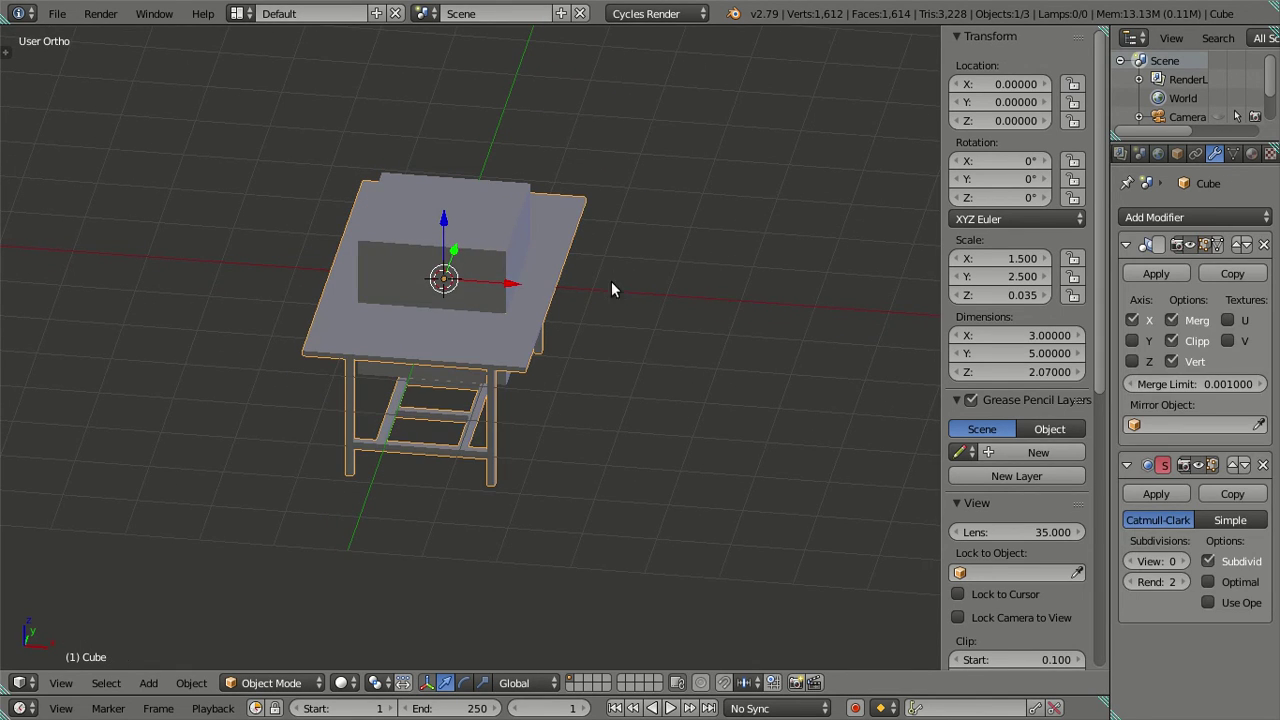
pyautogui.moveTo(472, 276)
pyautogui.mouseDown(button='middle')
pyautogui.moveTo(503, 315)
pyautogui.moveTo(587, 285)
pyautogui.moveTo(595, 296)
pyautogui.moveTo(569, 286)
pyautogui.moveTo(537, 323)
pyautogui.moveTo(555, 314)
pyautogui.mouseUp(button='middle')
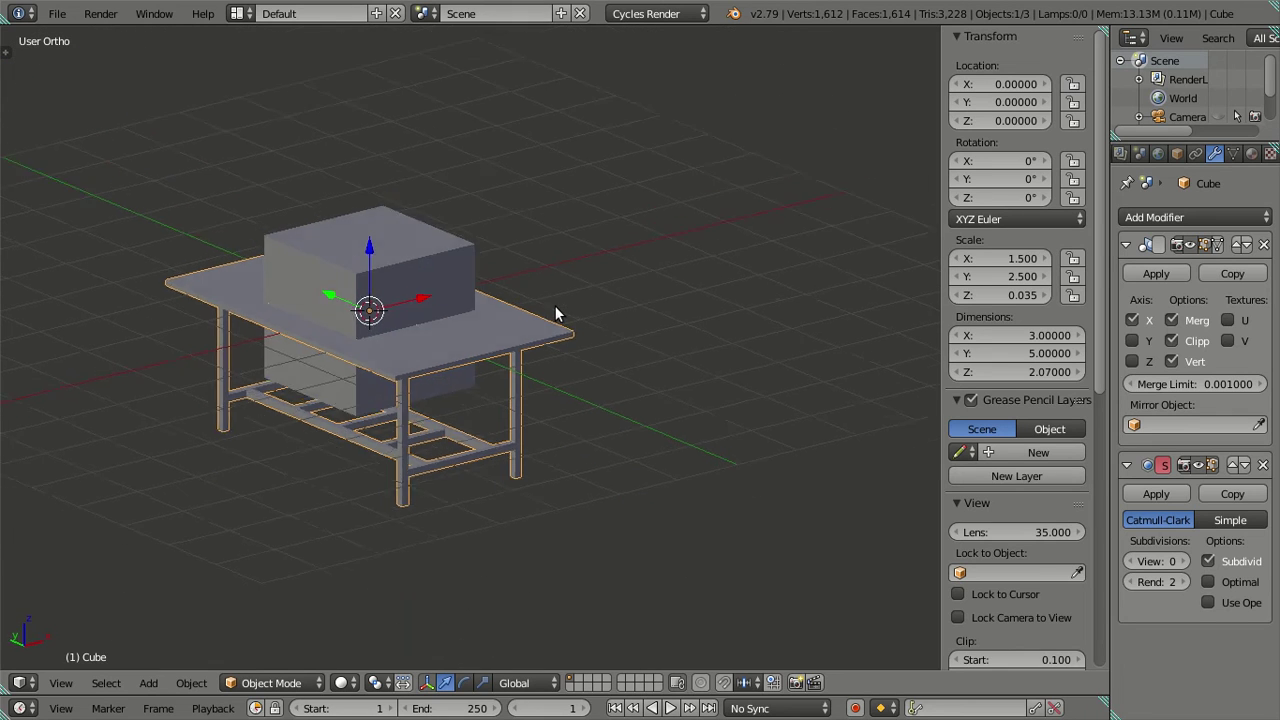
pyautogui.press('m')
pyautogui.click(813, 362)
# Select the new cube and zoom in closer on it.
pyautogui.rightClick(467, 340)
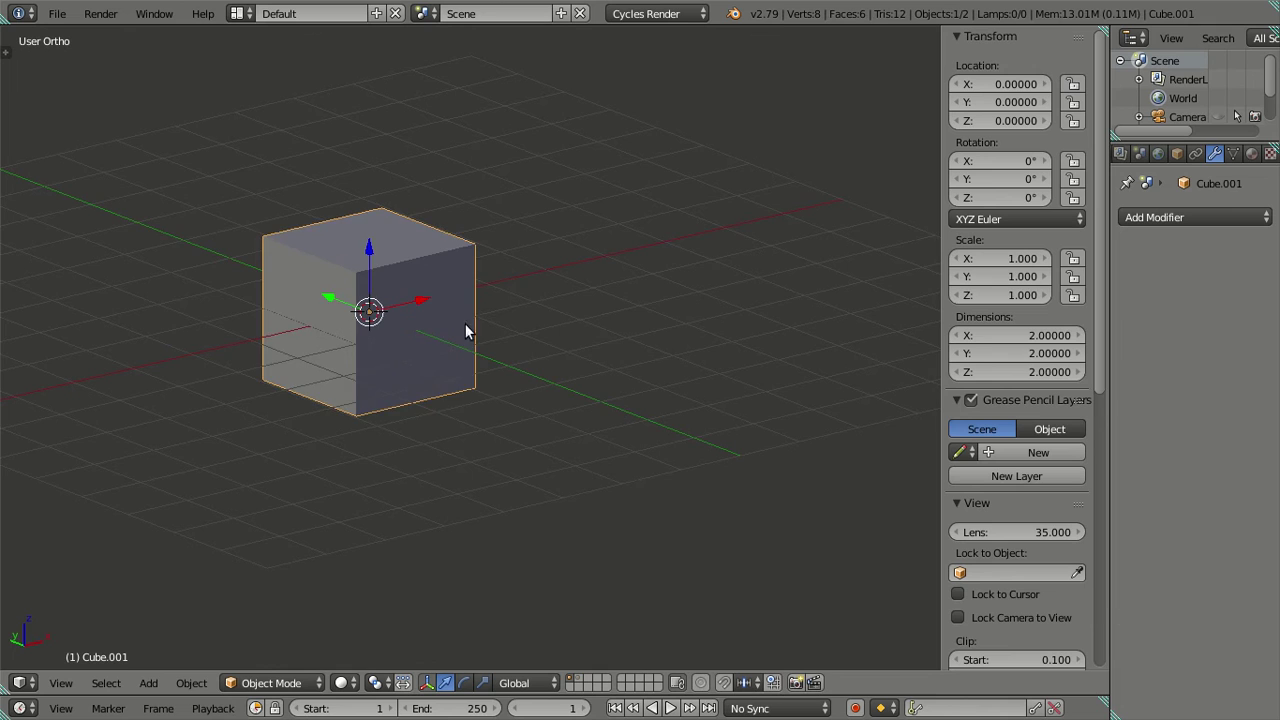
pyautogui.moveTo(465, 323); pyautogui.dragTo(351, 337, button='middle')
pyautogui.scroll(3, 436, 303)
pyautogui.moveTo(436, 303)
pyautogui.mouseDown(button='middle')
pyautogui.moveTo(465, 318)
pyautogui.moveTo(484, 281)
pyautogui.moveTo(563, 328)
pyautogui.mouseUp(button='middle')
# In front view, set the cube's Z scale to 0.035 to make a 0.07-thick slab.
pyautogui.press('KP_1')
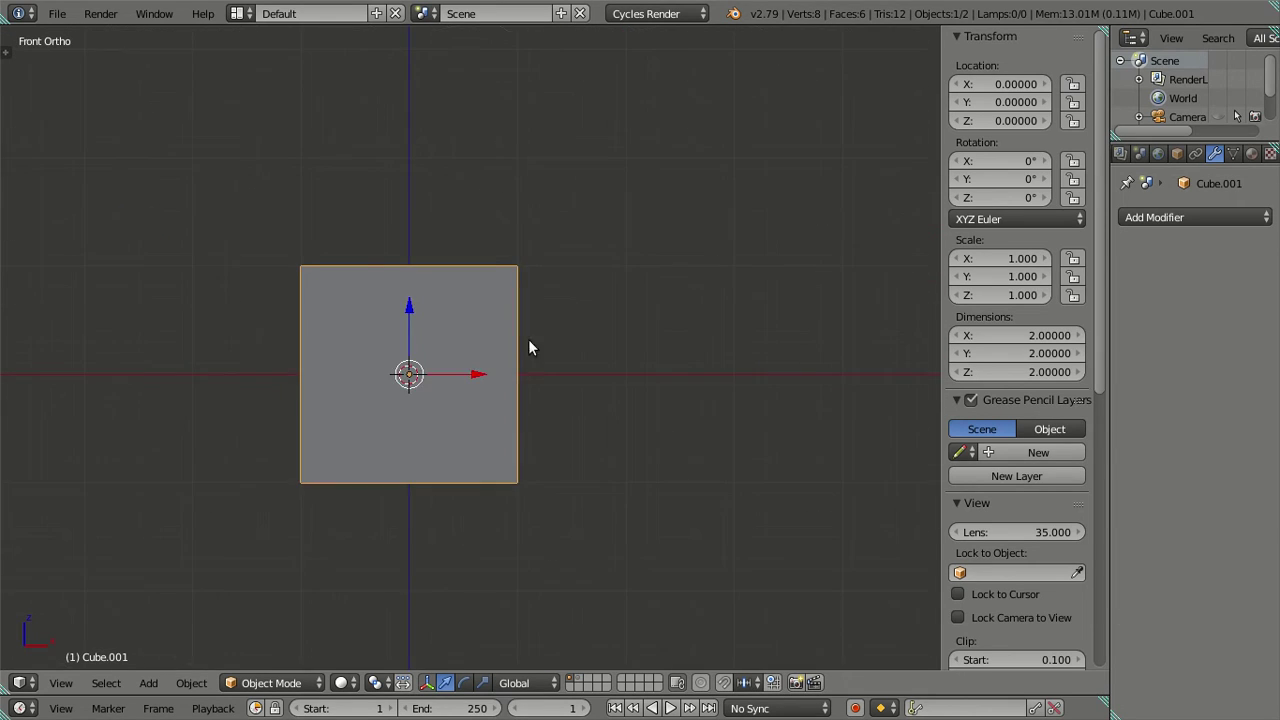
pyautogui.scroll(1, 506, 327)
pyautogui.scroll(1, 540, 229)
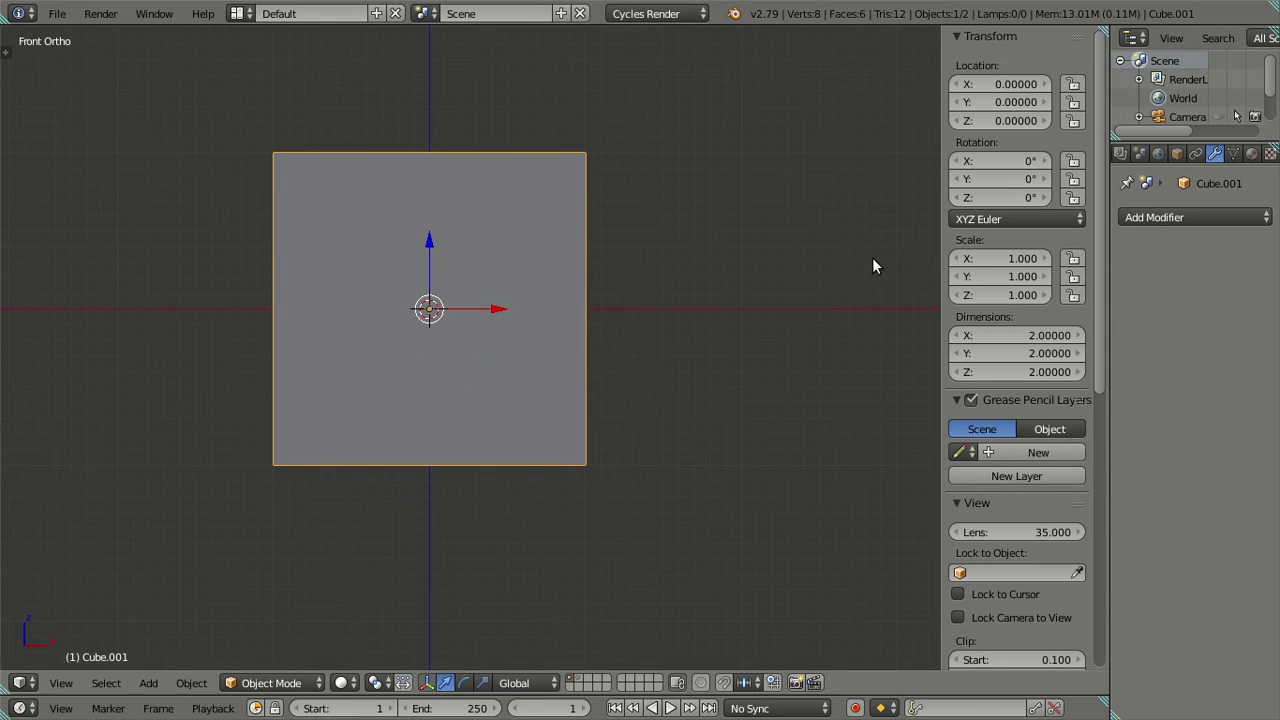
pyautogui.click(995, 299)
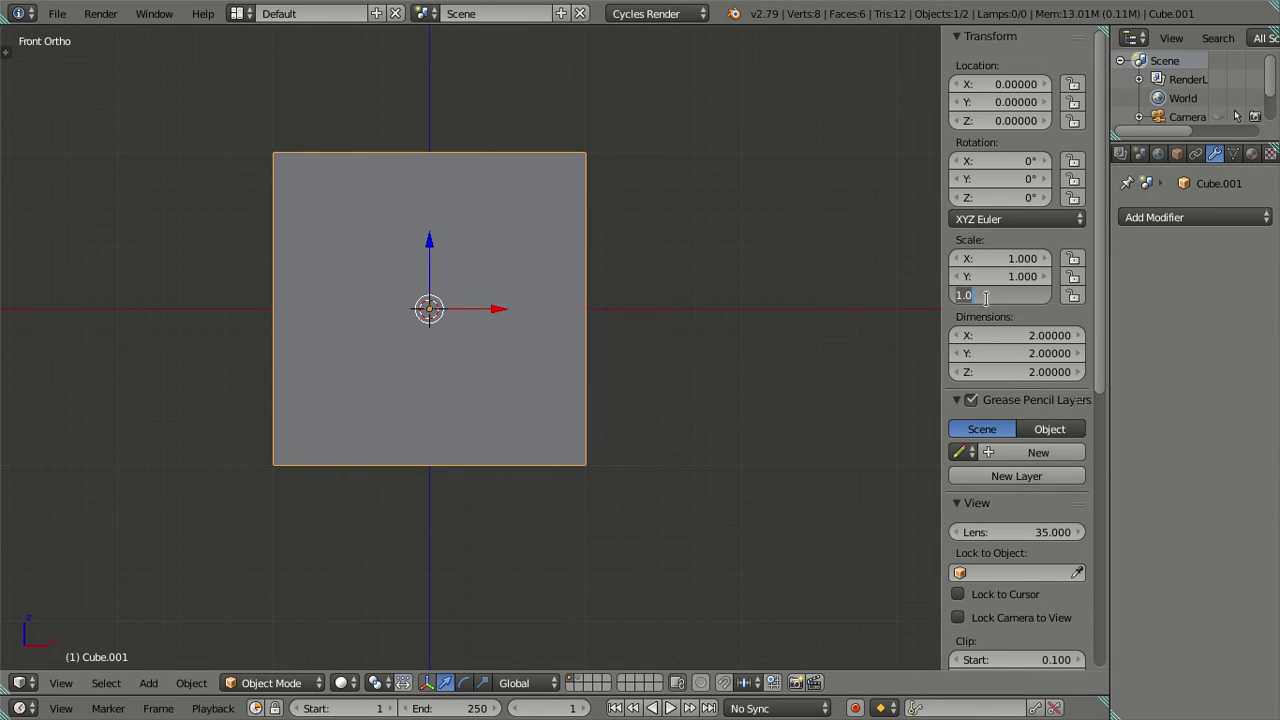
pyautogui.press('BackSpace')
pyautogui.press('Return')
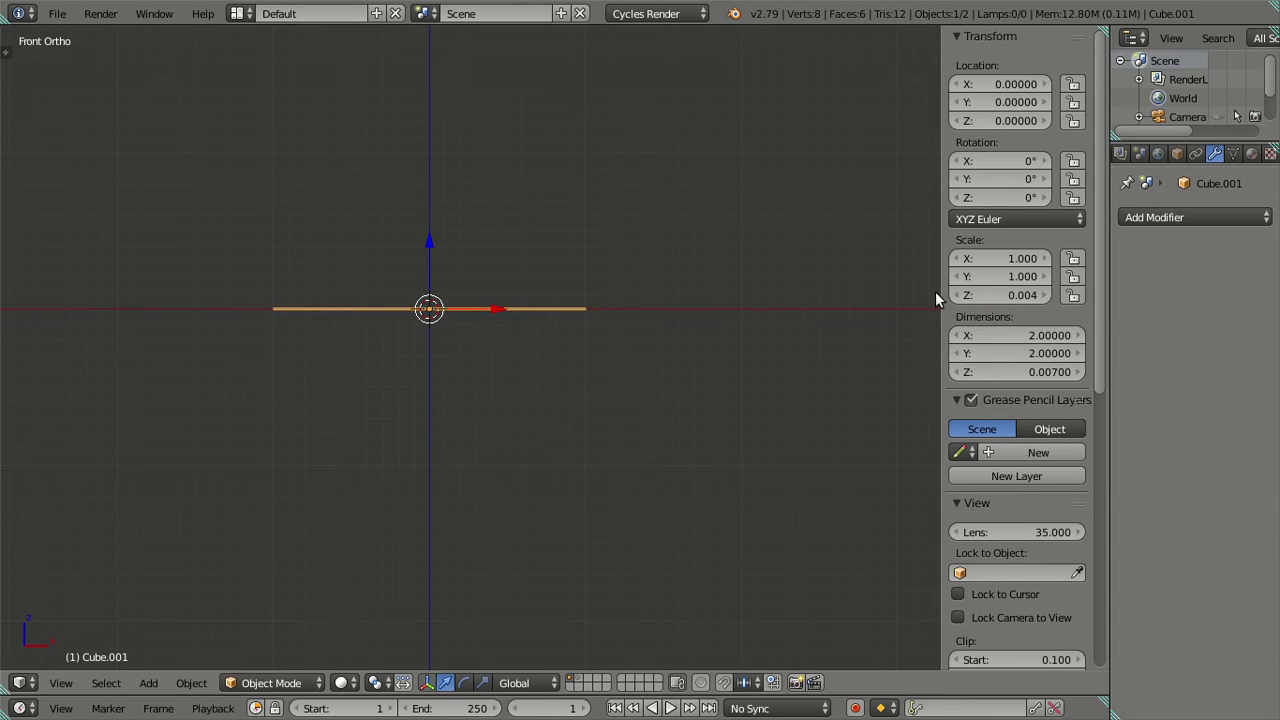
pyautogui.click(1005, 296)
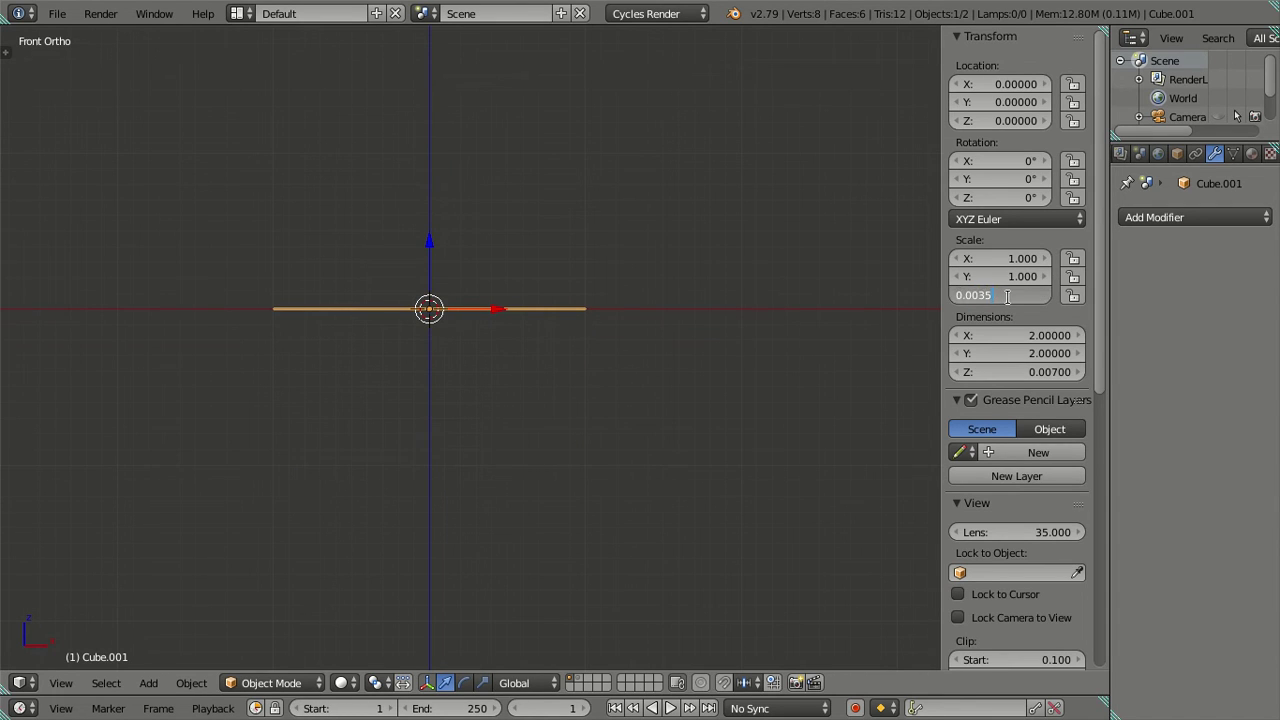
pyautogui.press('Return')
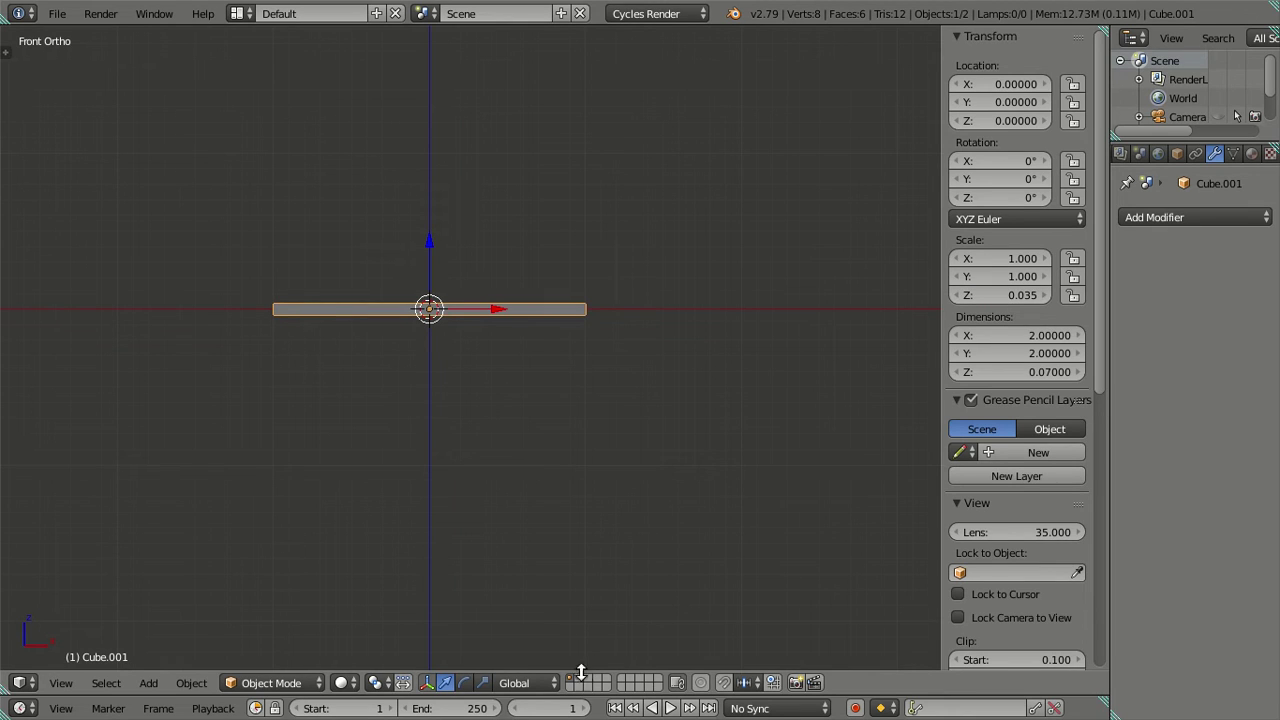
# Show the table layer in wireframe to compare it with the slab, then hide it again.
pyautogui.keyDown('shift'); pyautogui.click(582, 678); pyautogui.keyUp('shift')
pyautogui.press('z')
pyautogui.scroll(2, 584, 416)
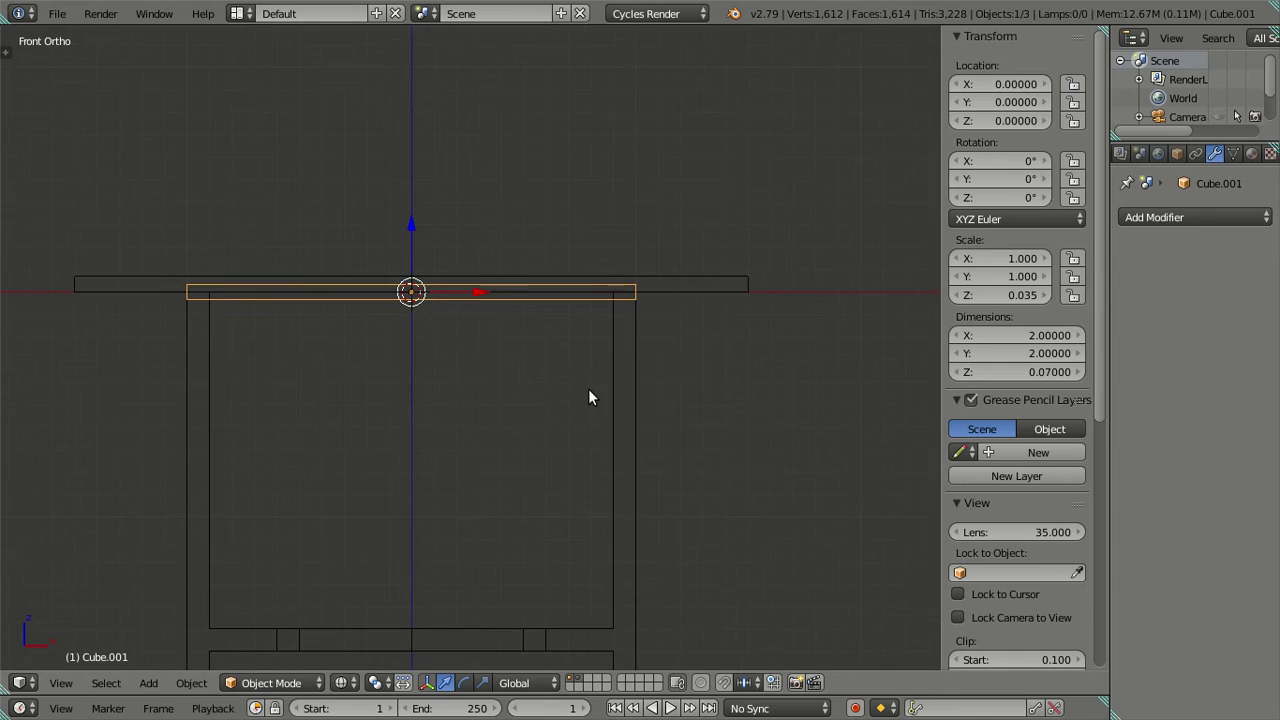
pyautogui.scroll(2, 588, 398)
pyautogui.scroll(-3, 584, 310)
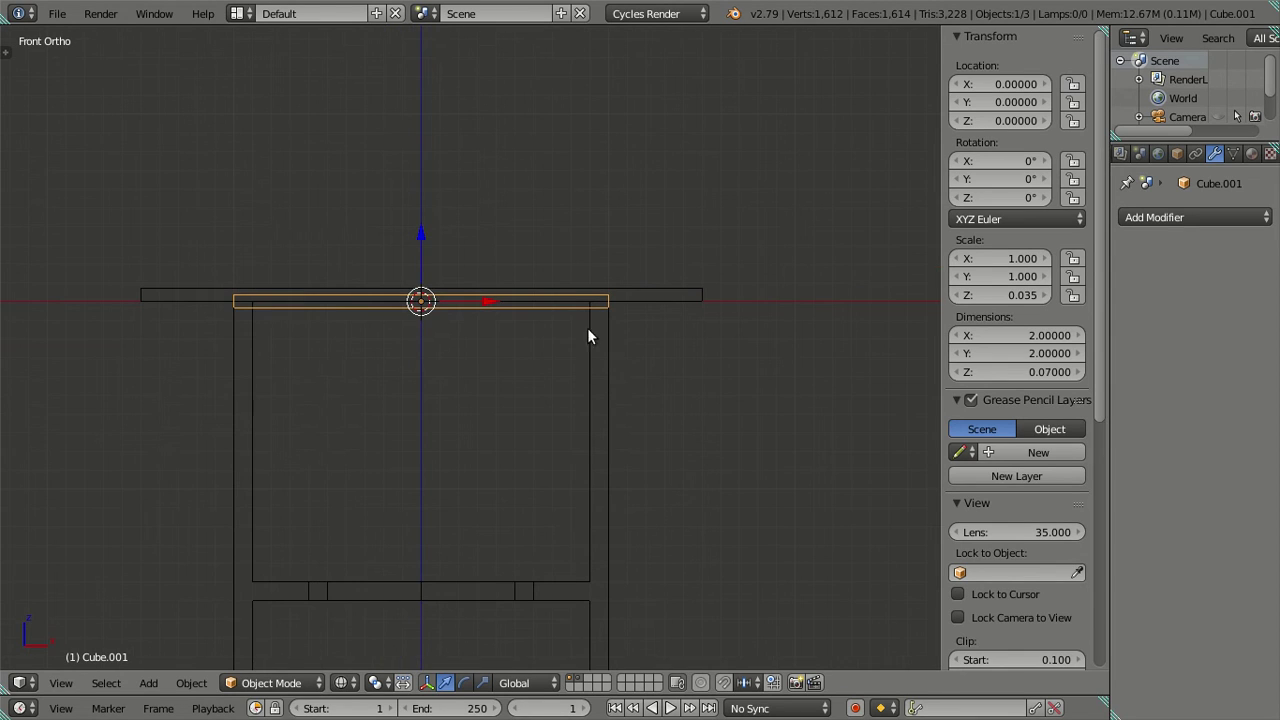
pyautogui.click(575, 680)
pyautogui.press('z')
# Deselect the slab, orbit to an angled top view, and show the table layer again.
pyautogui.moveTo(560, 544)
pyautogui.mouseDown(button='middle')
pyautogui.moveTo(547, 380)
pyautogui.moveTo(495, 388)
pyautogui.moveTo(517, 430)
pyautogui.moveTo(504, 514)
pyautogui.moveTo(534, 513)
pyautogui.moveTo(451, 526)
pyautogui.mouseUp(button='middle')
pyautogui.press('a')
pyautogui.scroll(-4, 520, 350)
pyautogui.scroll(3, 507, 400)
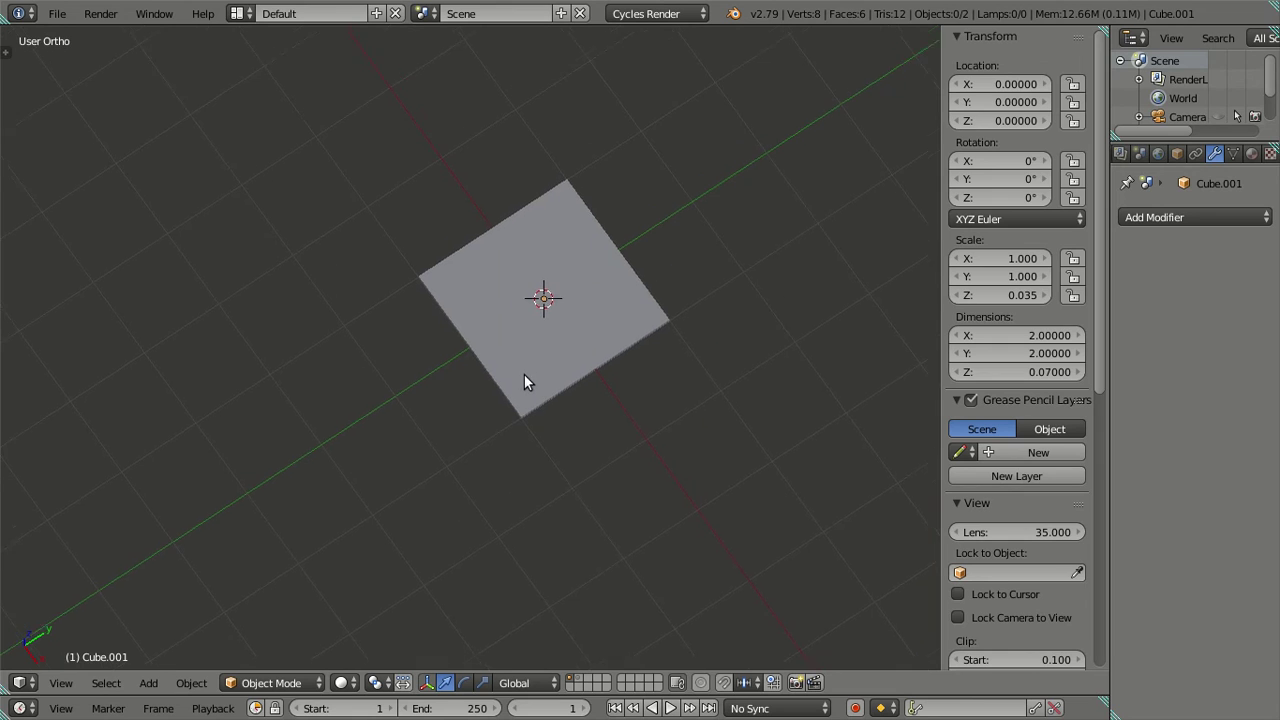
pyautogui.scroll(2, 526, 385)
pyautogui.moveTo(526, 394)
pyautogui.mouseDown(button='middle')
pyautogui.moveTo(529, 214)
pyautogui.moveTo(500, 234)
pyautogui.moveTo(507, 247)
pyautogui.mouseUp(button='middle')
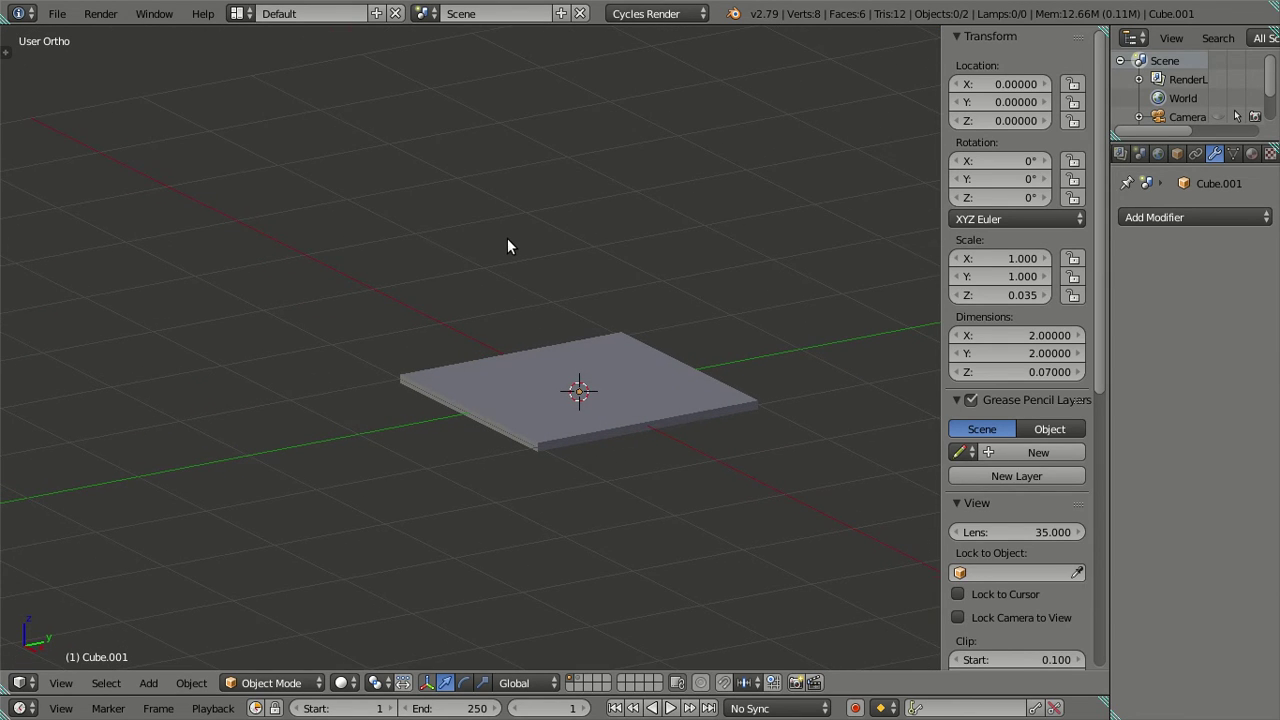
pyautogui.moveTo(528, 330); pyautogui.dragTo(537, 354, button='middle')
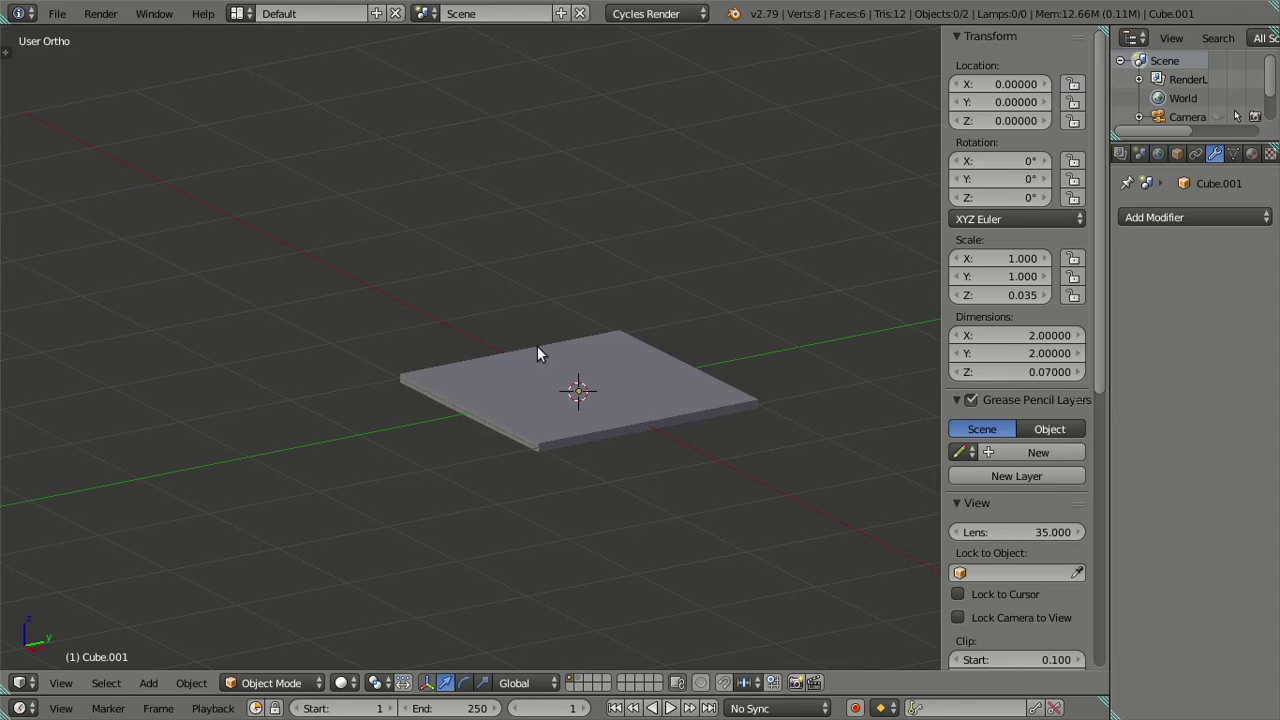
pyautogui.keyDown('shift'); pyautogui.click(584, 679); pyautogui.keyUp('shift')
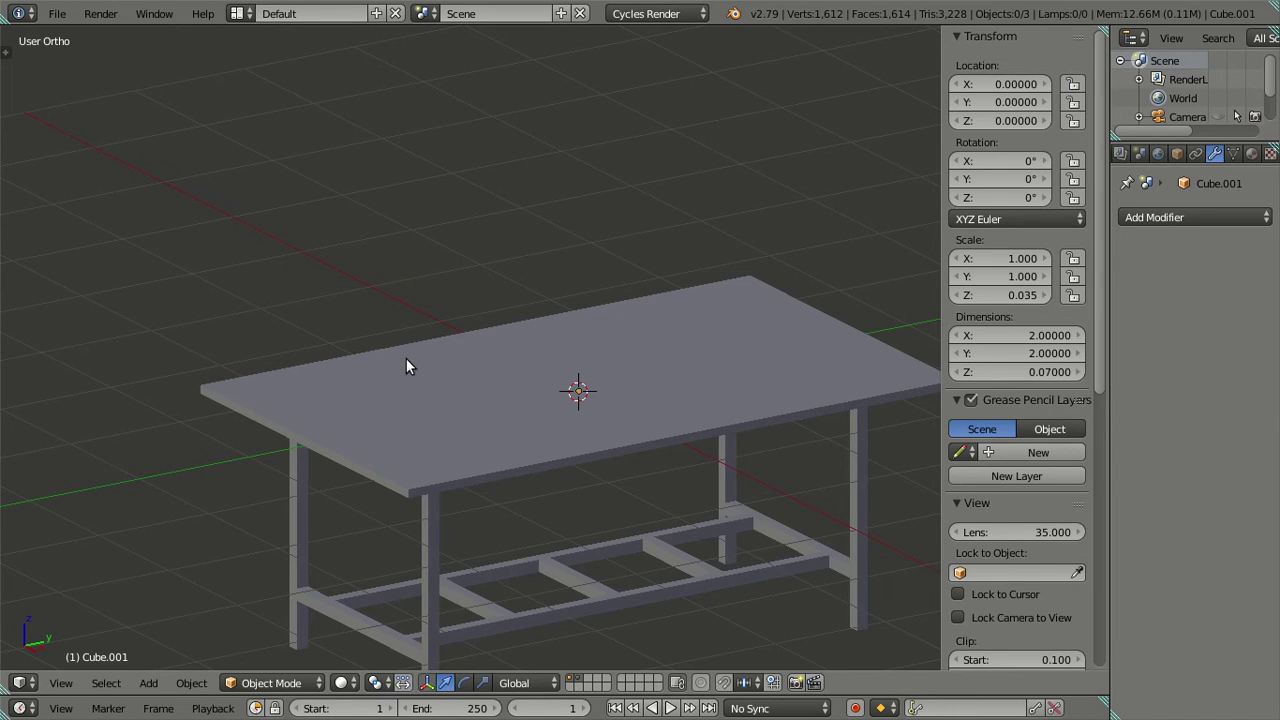
pyautogui.moveTo(415, 357)
pyautogui.mouseDown(button='middle')
pyautogui.moveTo(449, 339)
pyautogui.moveTo(486, 421)
pyautogui.moveTo(502, 390)
pyautogui.moveTo(655, 485)
pyautogui.moveTo(683, 546)
pyautogui.moveTo(717, 437)
pyautogui.moveTo(562, 440)
pyautogui.moveTo(537, 457)
pyautogui.moveTo(574, 480)
pyautogui.moveTo(575, 510)
pyautogui.moveTo(569, 436)
pyautogui.mouseUp(button='middle')
# Hide the table layer in wireframe and orbit to look down on the slab.
pyautogui.press('z')
pyautogui.press('z')
pyautogui.click(574, 678)
pyautogui.moveTo(569, 514); pyautogui.dragTo(549, 534, button='middle')
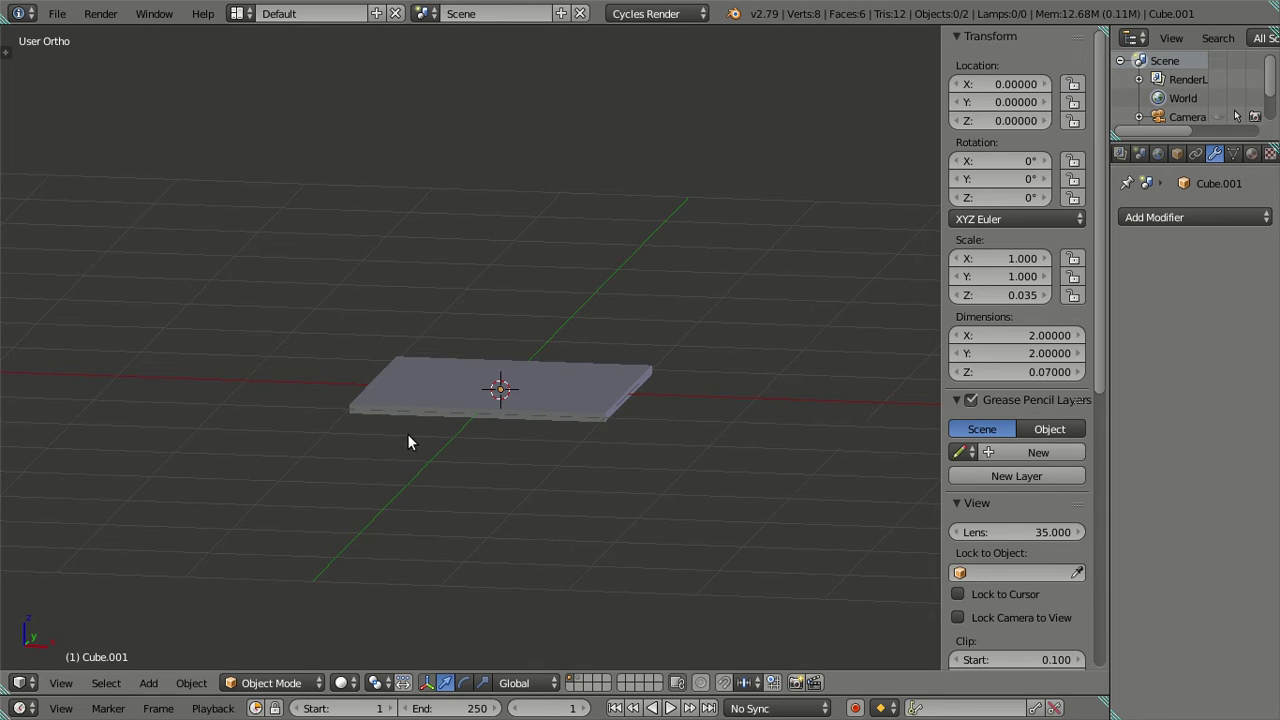
pyautogui.moveTo(506, 434)
pyautogui.mouseDown(button='middle')
pyautogui.moveTo(566, 414)
pyautogui.moveTo(600, 469)
pyautogui.moveTo(676, 460)
pyautogui.moveTo(677, 485)
pyautogui.moveTo(510, 435)
pyautogui.moveTo(485, 477)
pyautogui.mouseUp(button='middle')
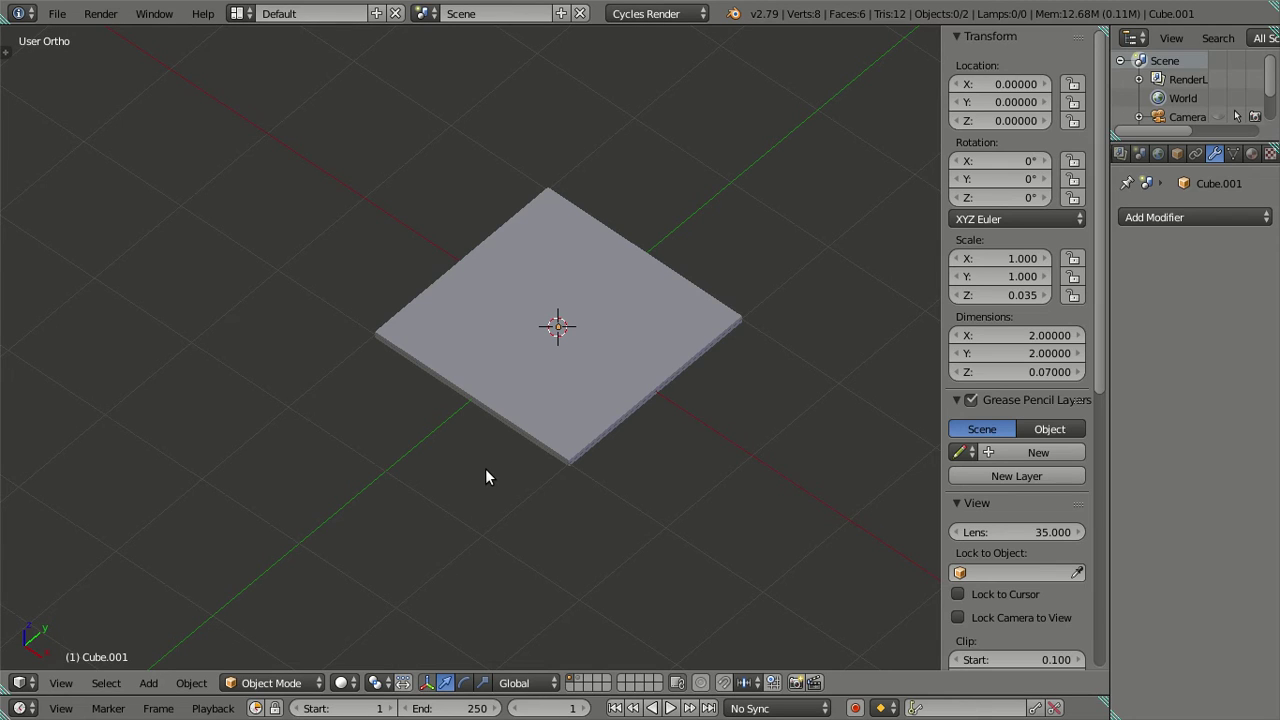
pyautogui.moveTo(485, 477)
pyautogui.mouseDown(button='middle')
pyautogui.moveTo(451, 434)
pyautogui.moveTo(480, 448)
pyautogui.moveTo(560, 446)
pyautogui.moveTo(579, 371)
pyautogui.mouseUp(button='middle')
# Select the slab, view it from the top in wireframe, zoom in, and enter Edit Mode.
pyautogui.rightClick(582, 251)
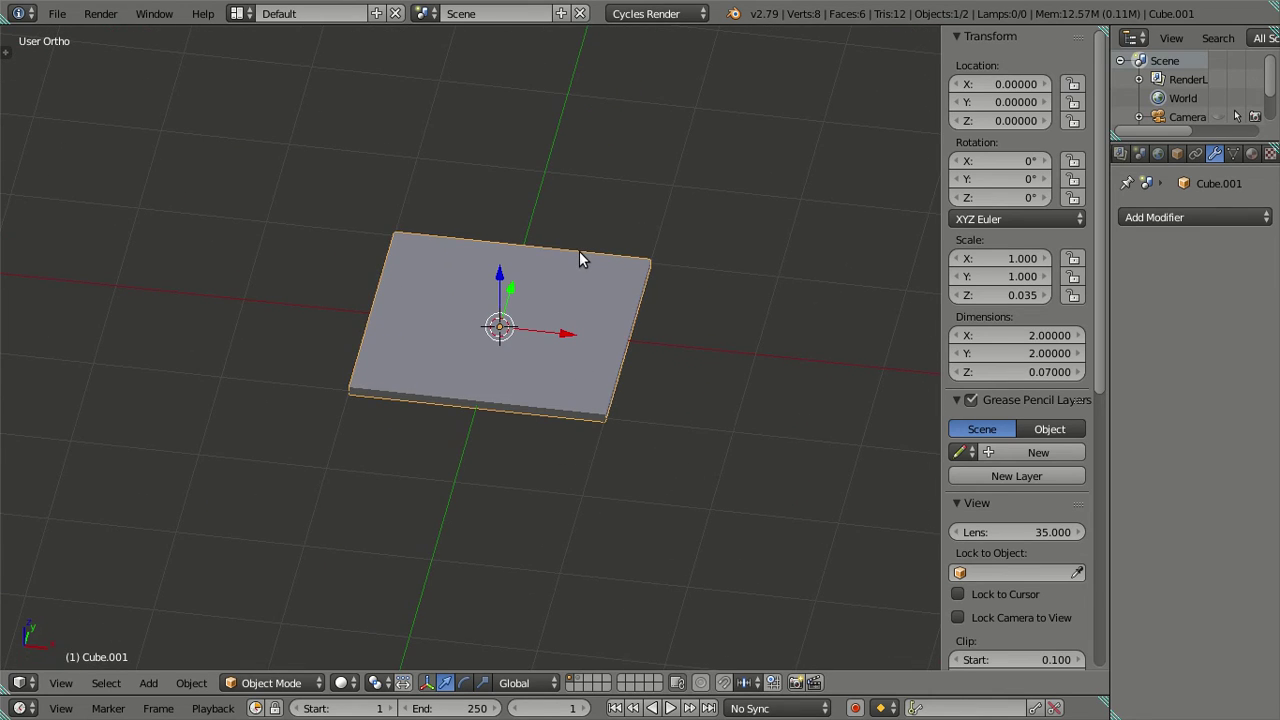
pyautogui.press('KP_7')
pyautogui.keyDown('shift'); pyautogui.moveTo(533, 222); pyautogui.dragTo(552, 295, button='middle'); pyautogui.keyUp('shift')
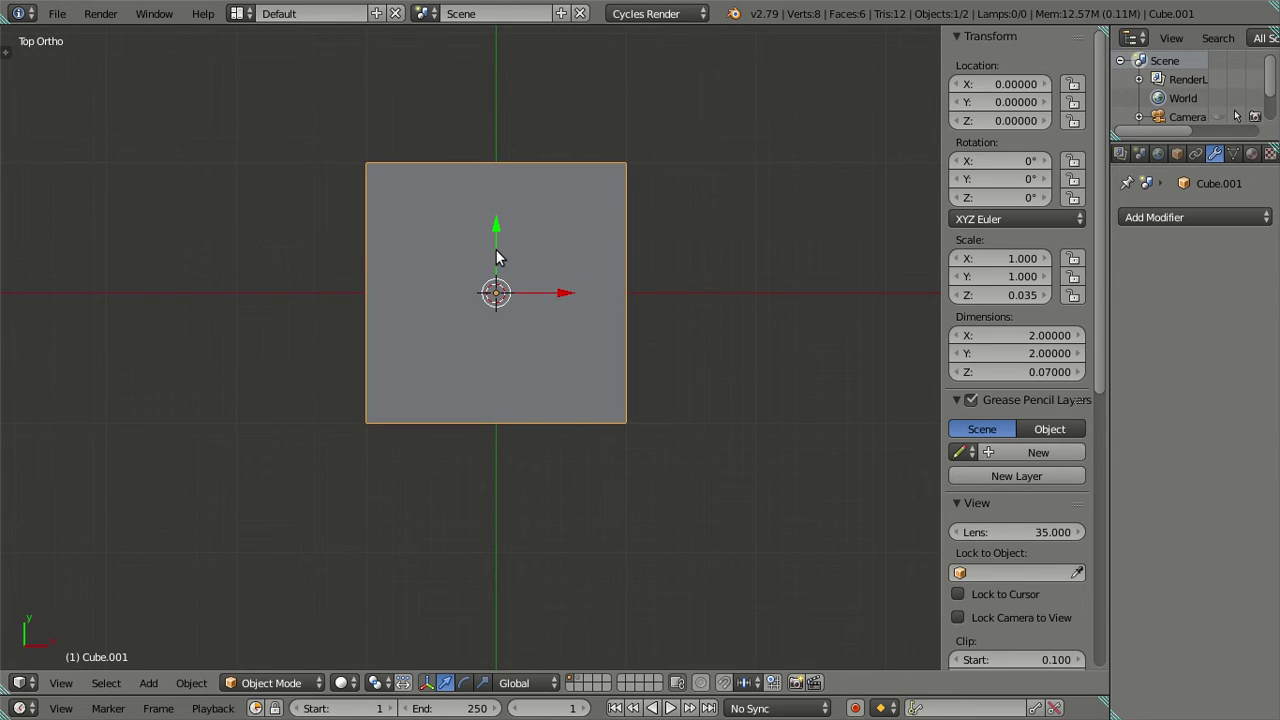
pyautogui.press('a')
pyautogui.press('z')
pyautogui.scroll(2, 486, 246)
pyautogui.scroll(1, 495, 260)
pyautogui.scroll(1, 503, 323)
pyautogui.press('Tab')
# Cut centred horizontal and vertical edge loops to form a cross on the slab.
pyautogui.press('a')
pyautogui.press('a')
pyautogui.press('a')
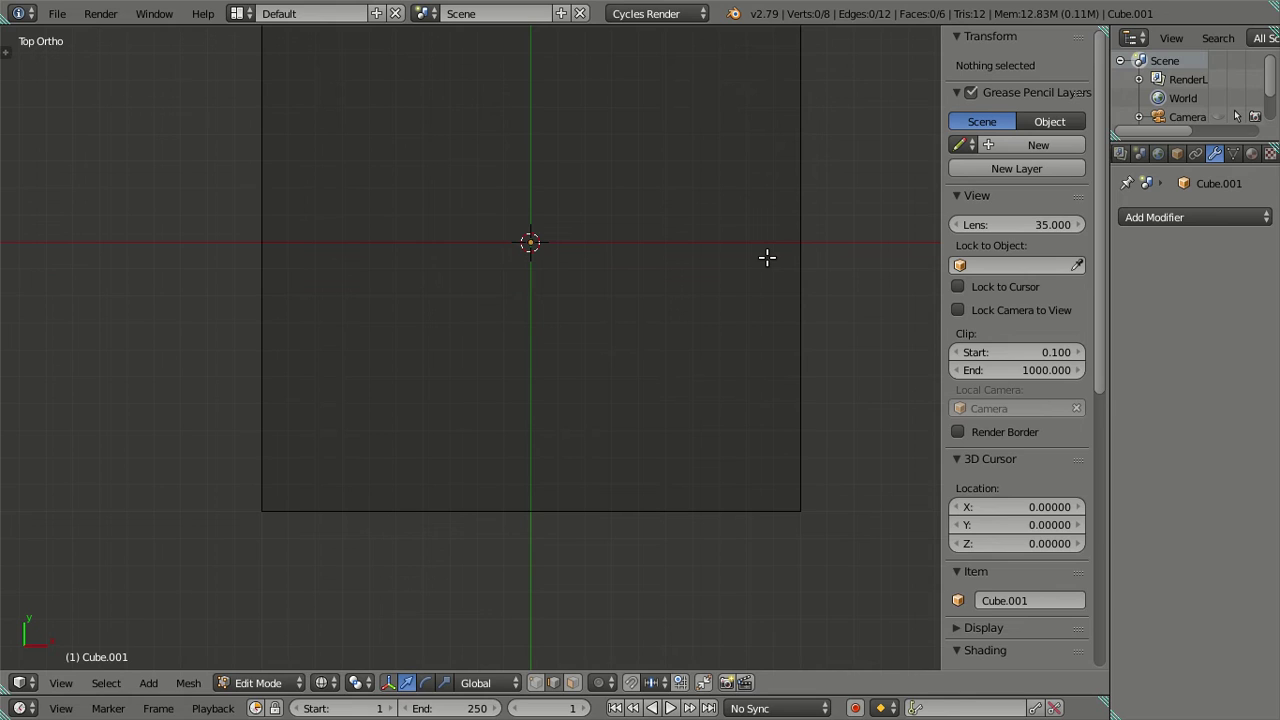
pyautogui.hotkey('ctrl', 'r')
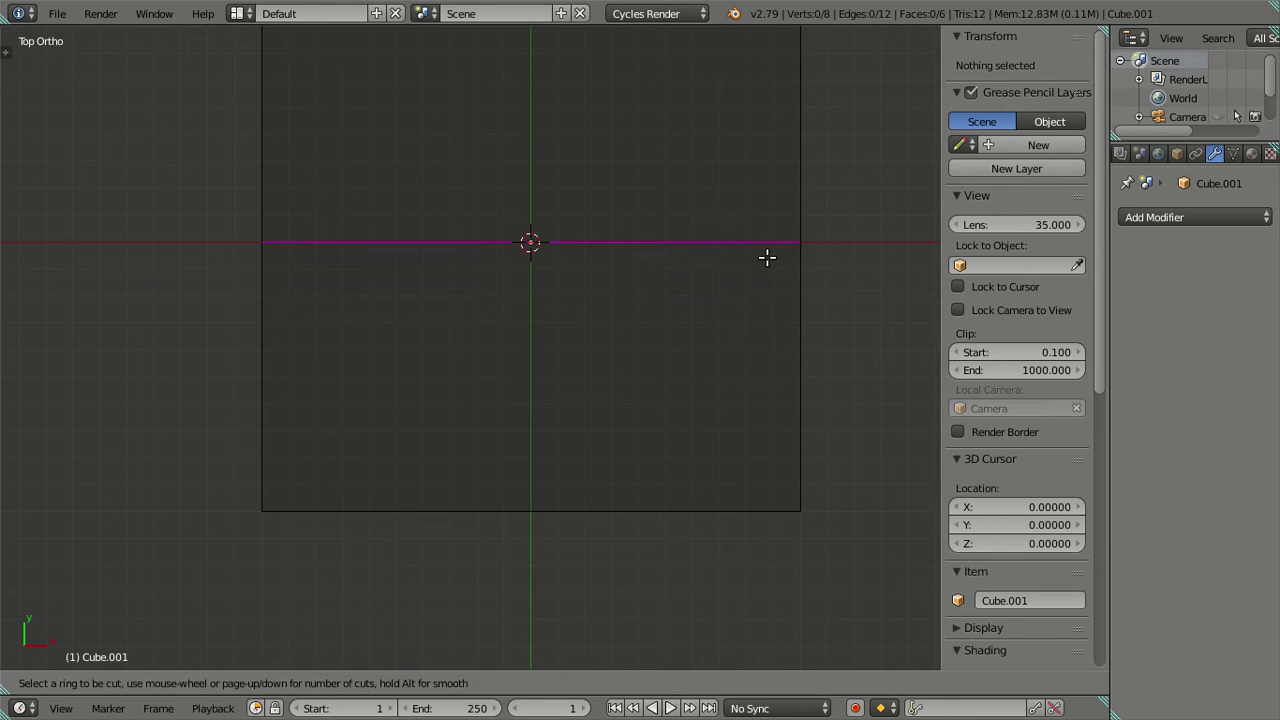
pyautogui.scroll(1, 767, 258)
pyautogui.scroll(2, 767, 258)
pyautogui.scroll(1, 767, 258)
pyautogui.scroll(1, 767, 258)
pyautogui.scroll(1, 767, 258)
pyautogui.scroll(-1, 767, 258)
pyautogui.scroll(-1, 767, 258)
pyautogui.scroll(-3, 767, 258)
pyautogui.scroll(-1, 767, 258)
pyautogui.click(767, 258)
pyautogui.click(767, 258)
pyautogui.moveTo(783, 292)
pyautogui.keyDown('shift'); pyautogui.mouseDown(button='middle')
pyautogui.moveTo(465, 230)
pyautogui.moveTo(600, 381)
pyautogui.mouseUp(button='middle'); pyautogui.keyUp('shift')
pyautogui.scroll(3, 465, 230)
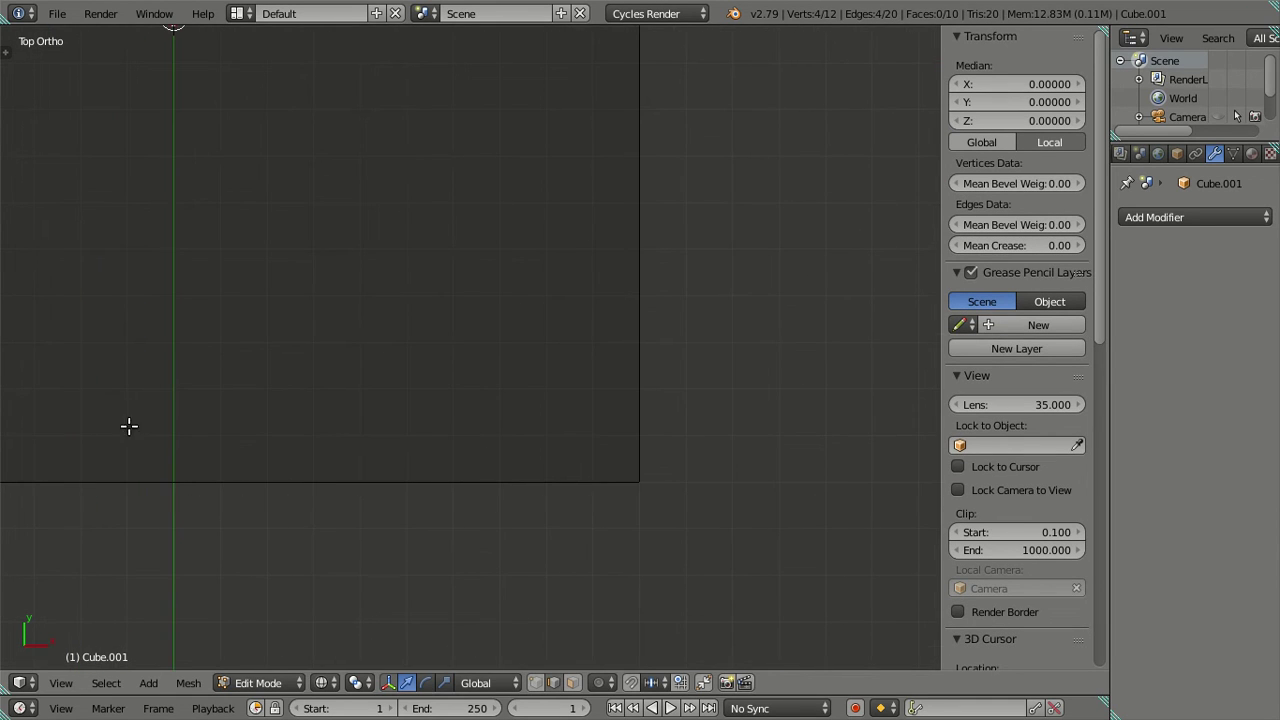
pyautogui.hotkey('ctrl', 'r')
pyautogui.click(186, 436)
pyautogui.click(186, 436)
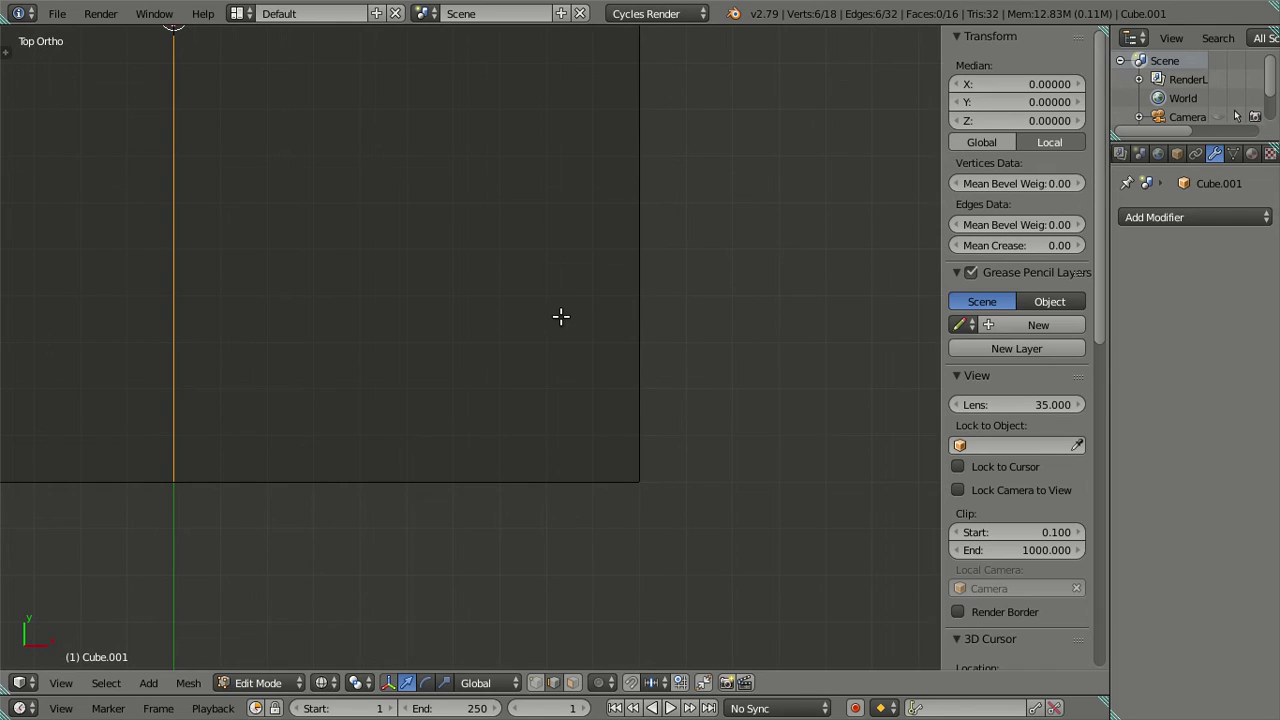
# Add nine horizontal loop cuts, then dissolve all but the one nearest the bottom edge.
pyautogui.hotkey('ctrl', 'r')
pyautogui.scroll(2, 631, 308)
pyautogui.scroll(2, 633, 308)
pyautogui.scroll(2, 634, 308)
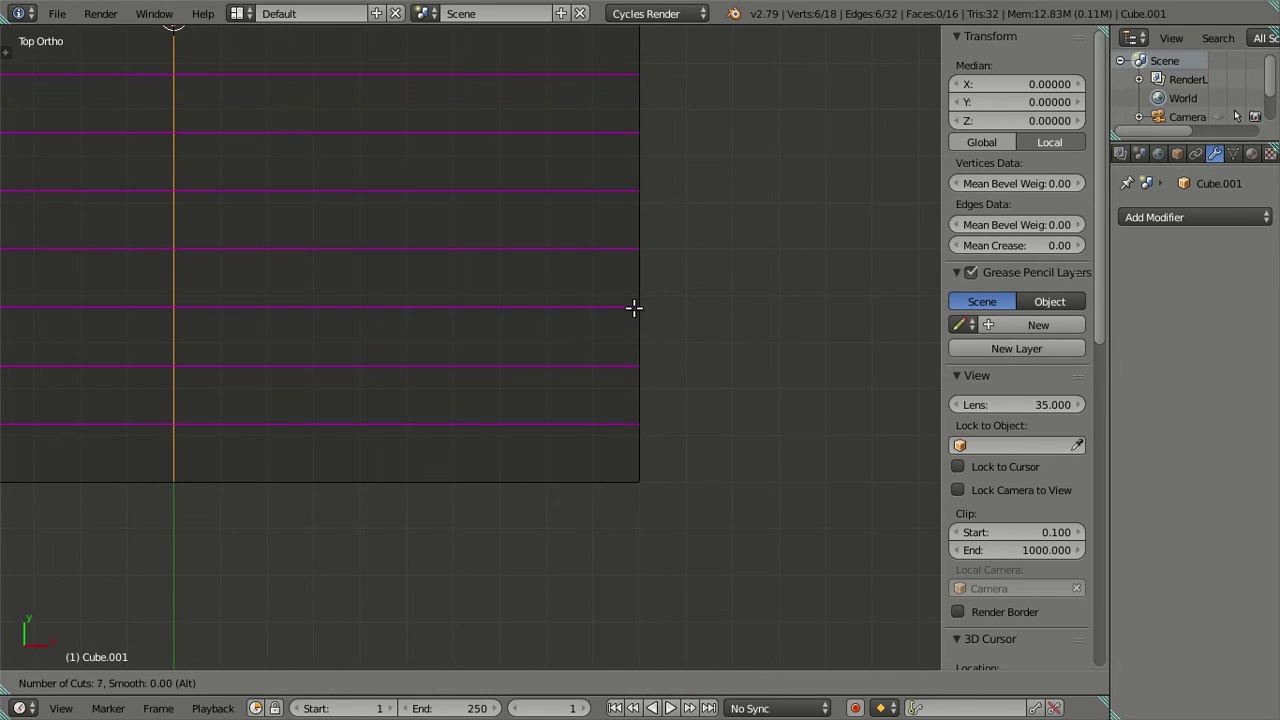
pyautogui.scroll(1, 634, 308)
pyautogui.scroll(1, 634, 308)
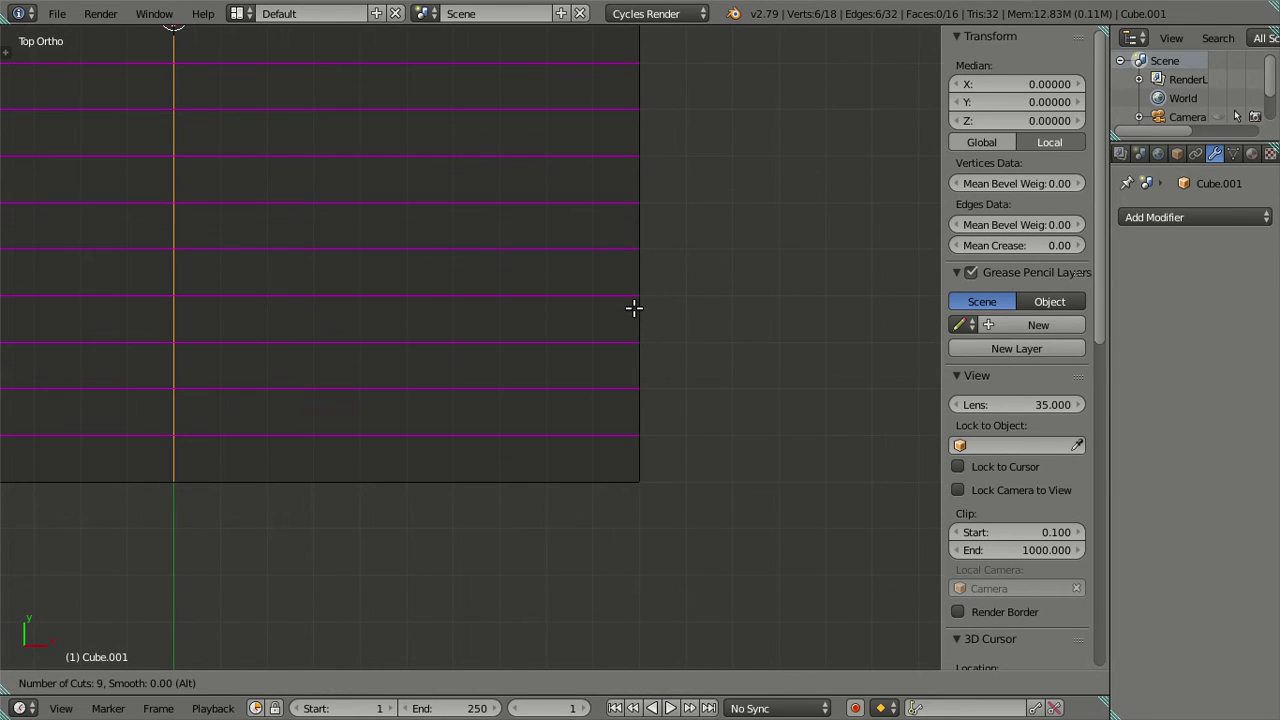
pyautogui.click(634, 308)
pyautogui.rightClick(634, 308)
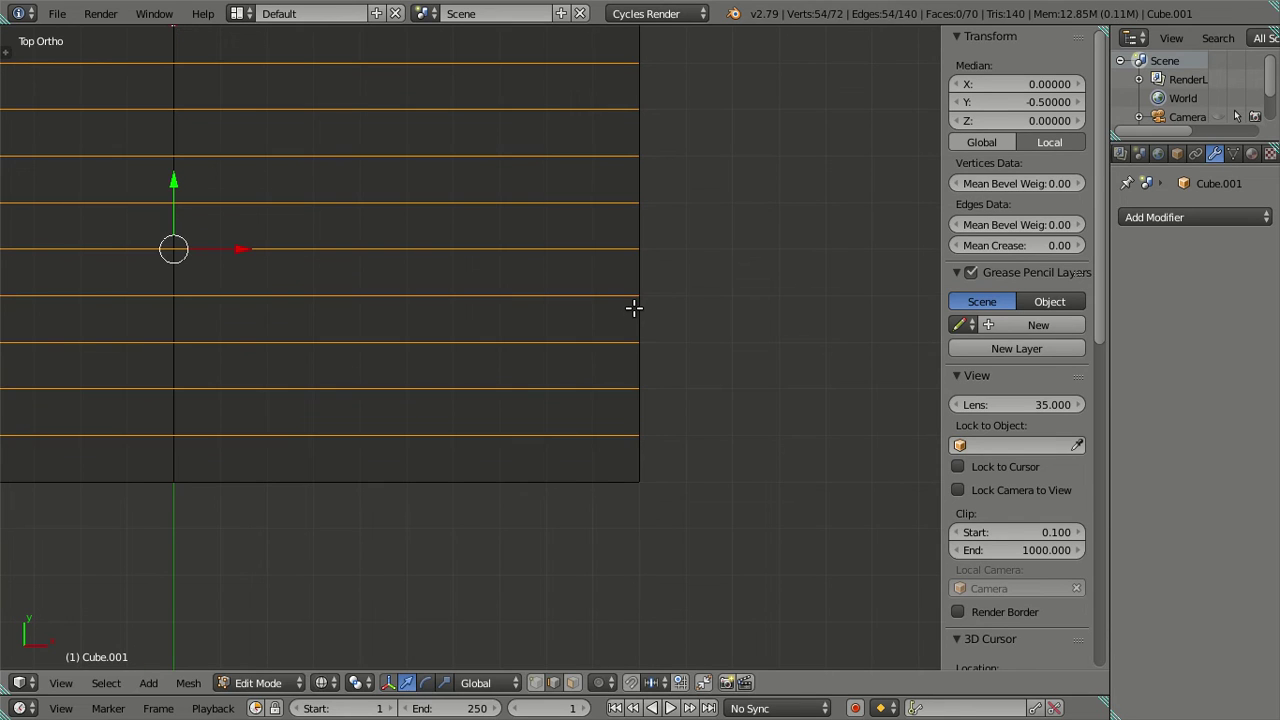
pyautogui.keyDown('alt'); pyautogui.keyDown('shift'); pyautogui.rightClick(498, 428); pyautogui.keyUp('shift'); pyautogui.keyUp('alt')
pyautogui.press('x')
pyautogui.click(645, 420)
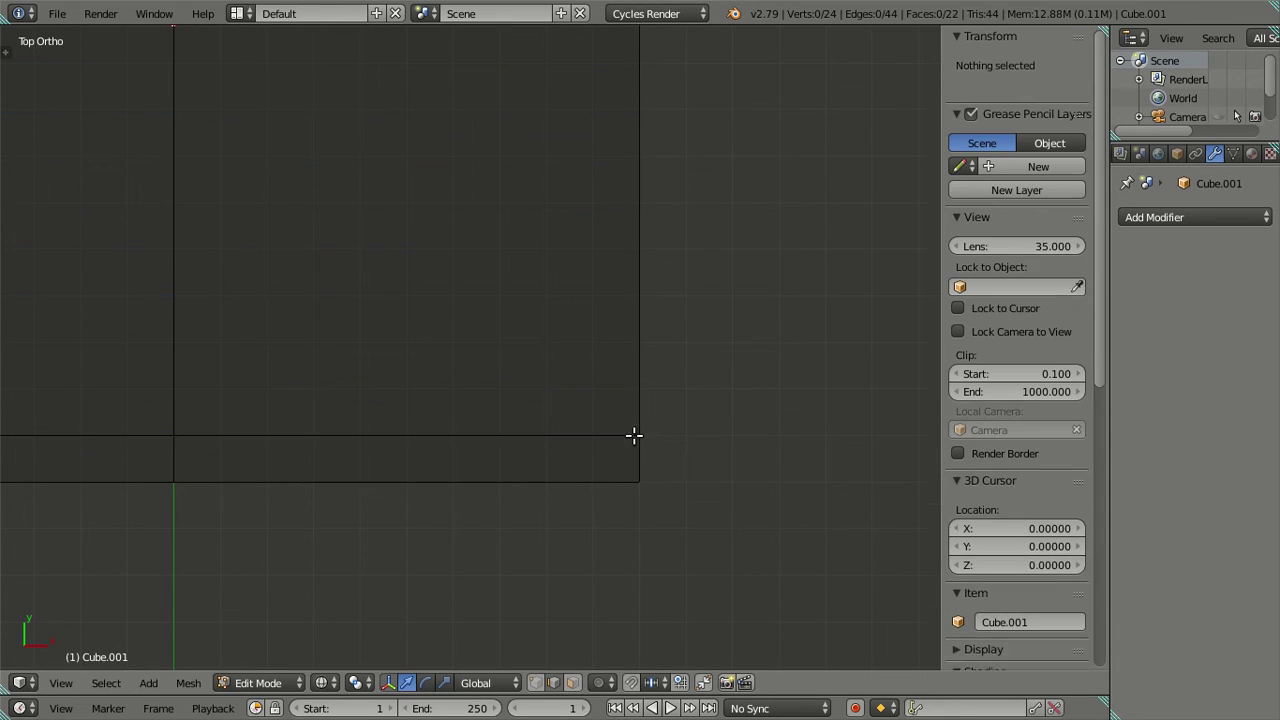
# Add vertical loop cuts on the right half, keeping only the loop nearest the right edge.
pyautogui.hotkey('ctrl', 'r')
pyautogui.click(374, 445)
pyautogui.rightClick(374, 445)
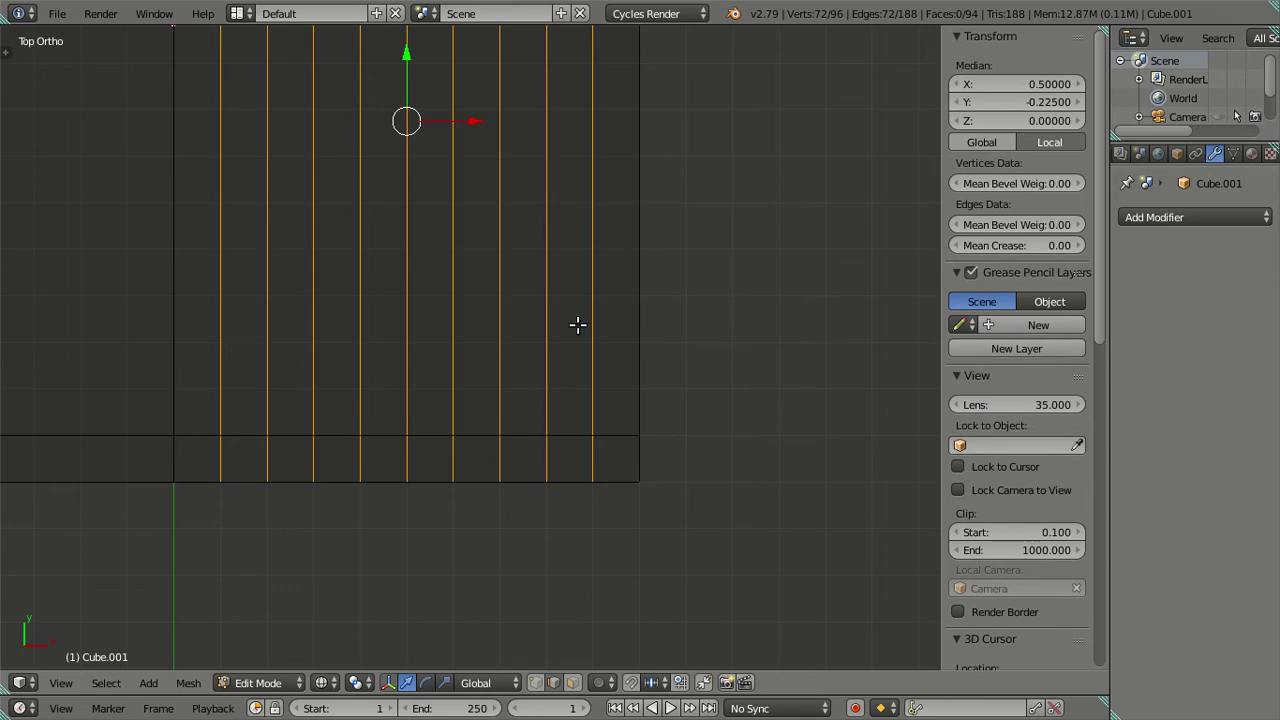
pyautogui.press('x')
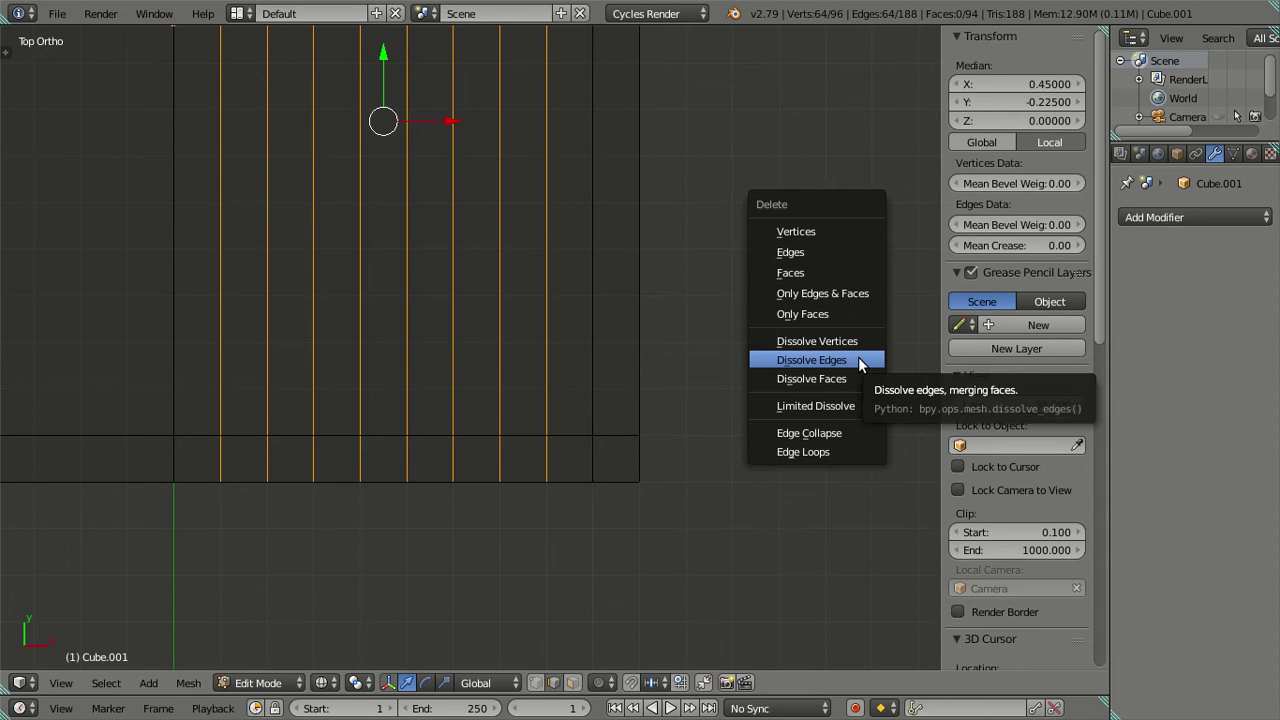
pyautogui.click(811, 360)
pyautogui.keyDown('ctrl'); pyautogui.hscroll(-5, 640, 417); pyautogui.keyUp('ctrl')
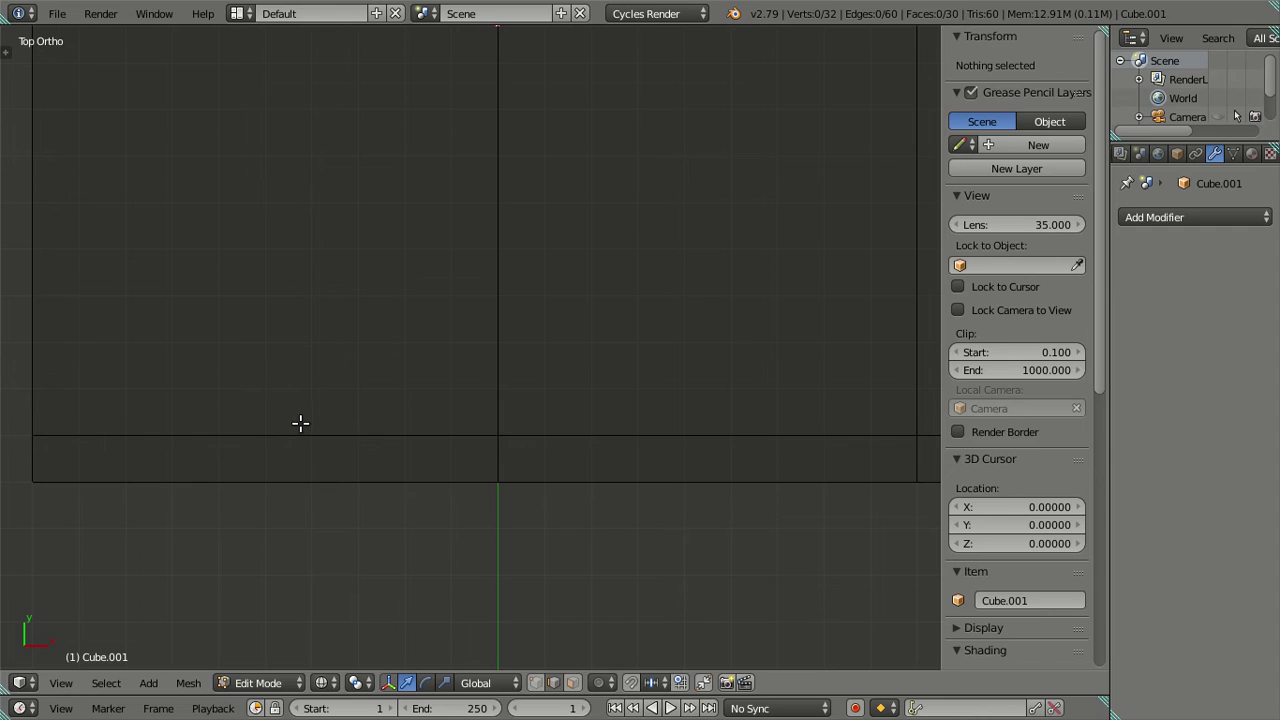
# Add nine vertical loop cuts on the left half, keeping only the loop nearest the left edge.
pyautogui.hotkey('ctrl', 'r')
pyautogui.scroll(8, 300, 423)
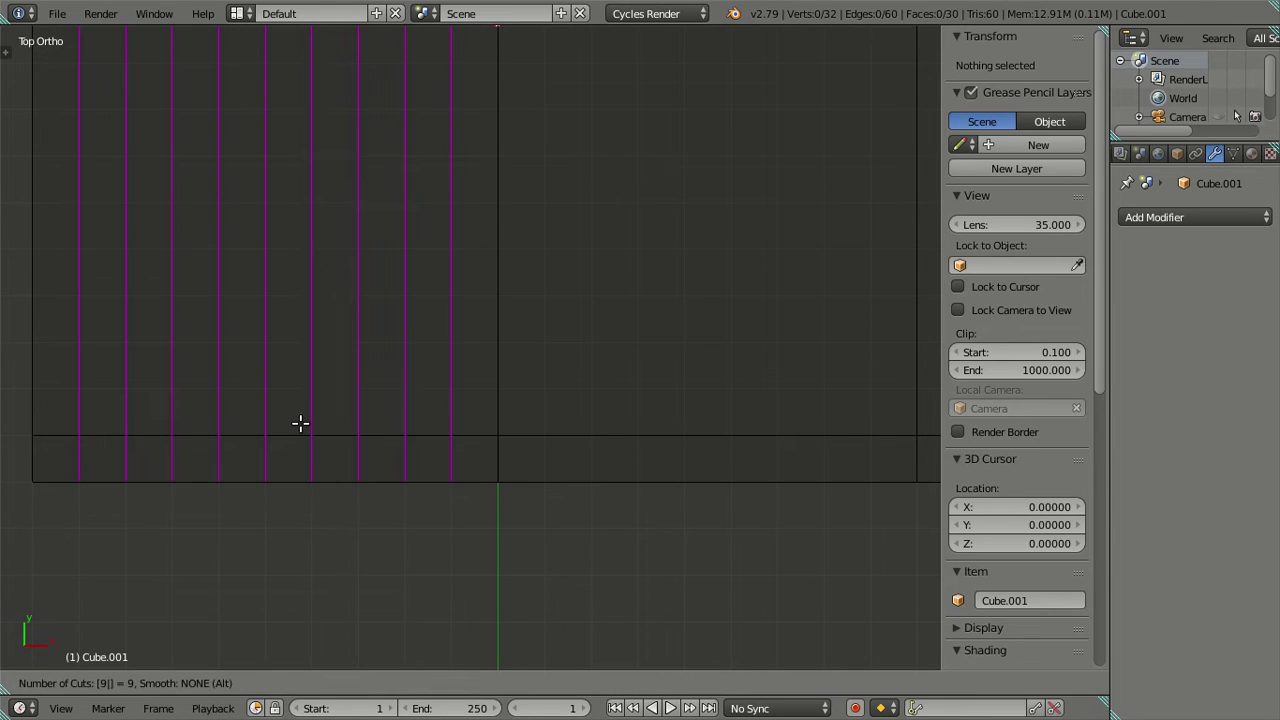
pyautogui.click(300, 423)
pyautogui.rightClick(300, 423)
pyautogui.keyDown('alt'); pyautogui.keyDown('shift'); pyautogui.rightClick(90, 371); pyautogui.keyUp('shift'); pyautogui.keyUp('alt')
pyautogui.press('x')
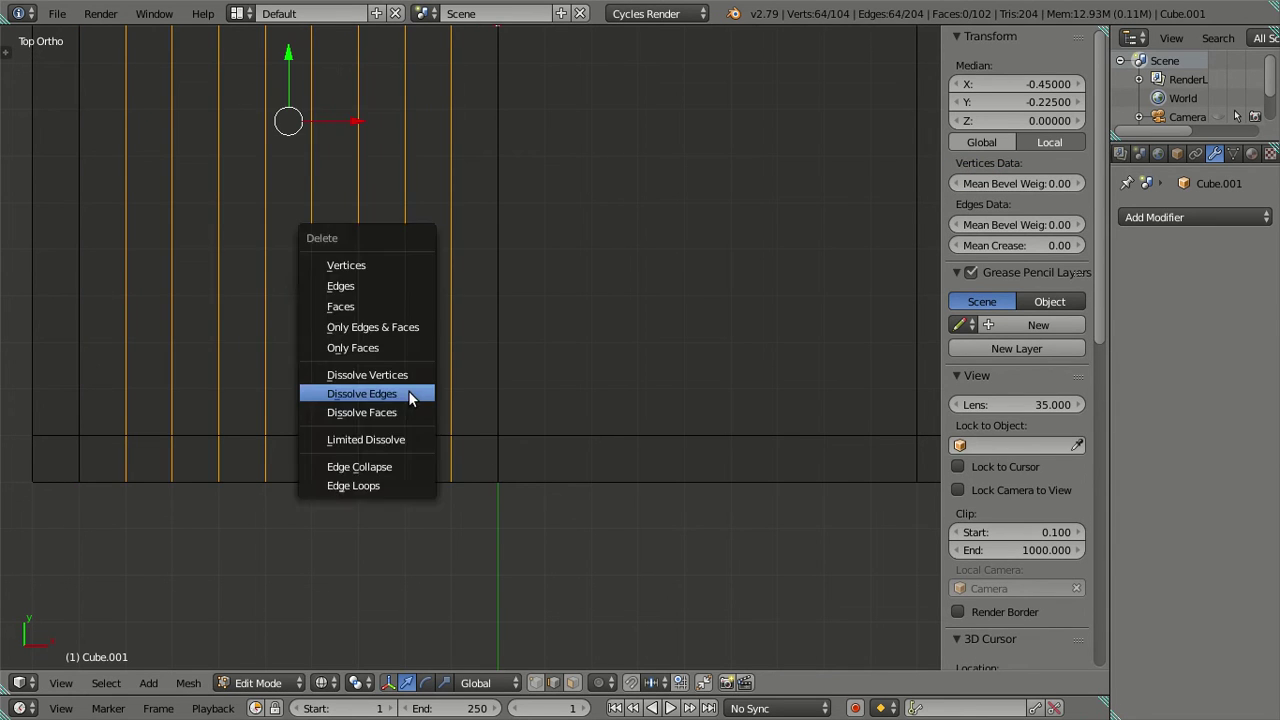
pyautogui.click(417, 397)
pyautogui.scroll(-4, 443, 356)
pyautogui.keyDown('ctrl'); pyautogui.hscroll(1, 446, 388); pyautogui.keyUp('ctrl')
pyautogui.keyDown('shift'); pyautogui.scroll(3, 446, 388); pyautogui.keyUp('shift')
pyautogui.keyDown('shift'); pyautogui.scroll(1, 450, 410); pyautogui.keyUp('shift')
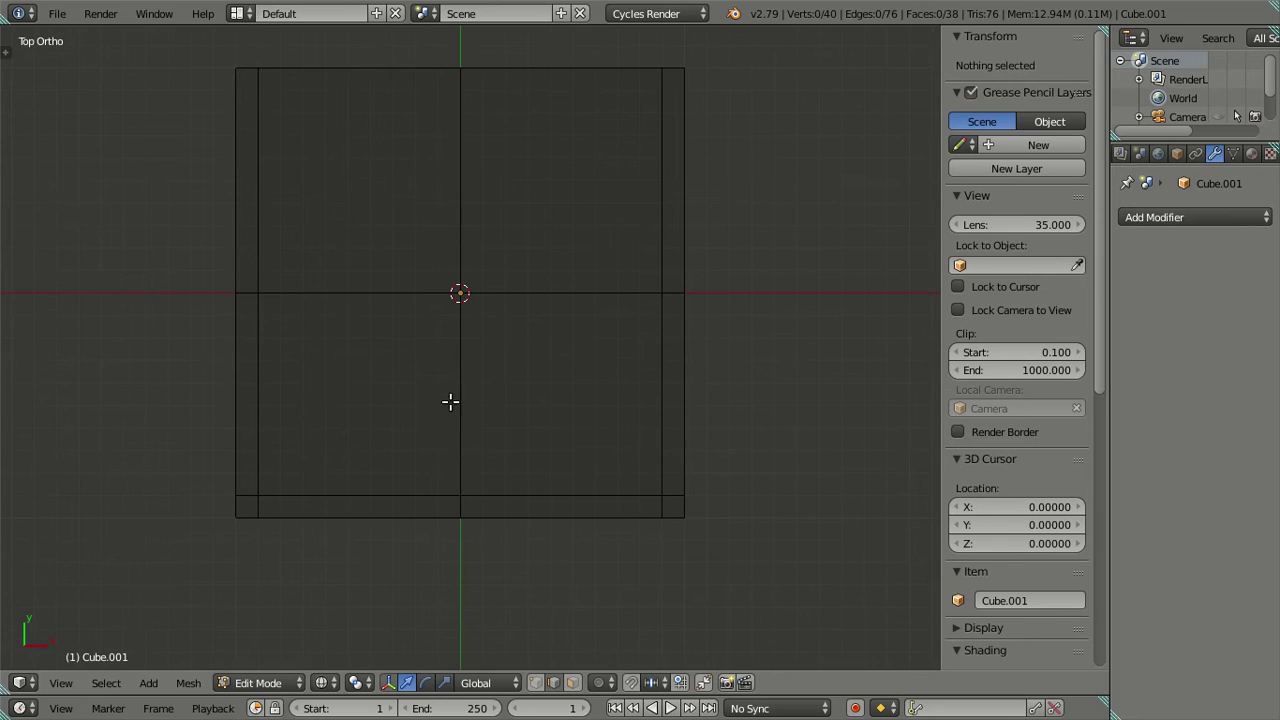
pyautogui.keyDown('shift'); pyautogui.scroll(1, 462, 296); pyautogui.keyUp('shift')
pyautogui.keyDown('shift'); pyautogui.scroll(1, 470, 303); pyautogui.keyUp('shift')
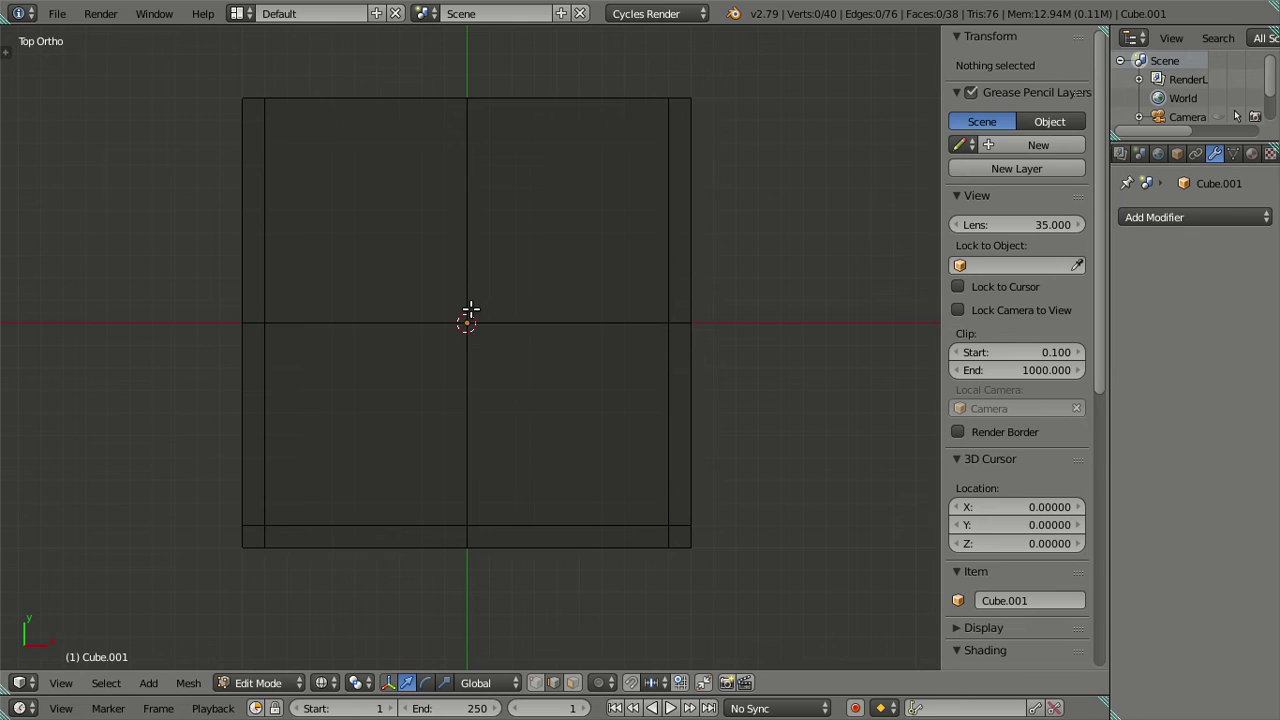
# Cut several evenly spaced edge loops across the slab with Ctrl+R.
pyautogui.hotkey('ctrl', 'r')
pyautogui.scroll(8, 690, 168)
pyautogui.click(690, 168)
pyautogui.rightClick(690, 168)
# Dissolve the extra horizontal loops, keeping one edge loop near the slab's top edge.
pyautogui.press('x')
pyautogui.click(660, 128)
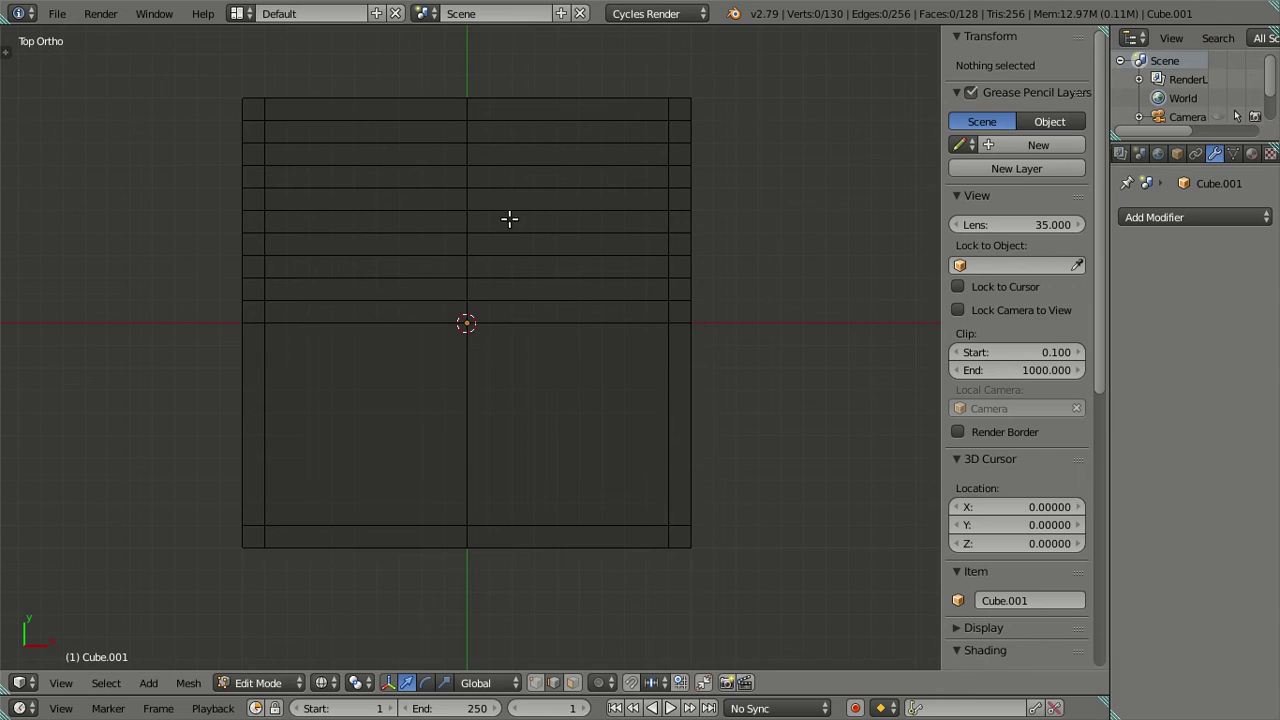
pyautogui.hotkey('ctrl', 'z')
pyautogui.press('x')
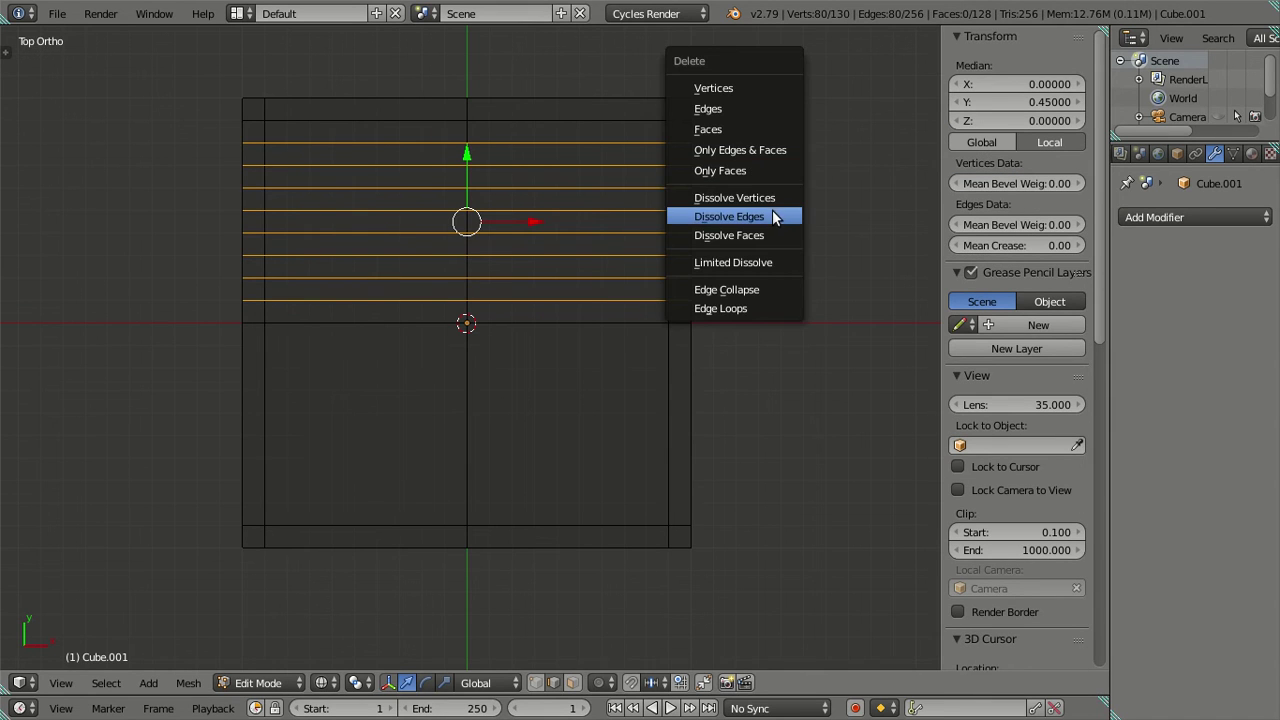
pyautogui.click(775, 214)
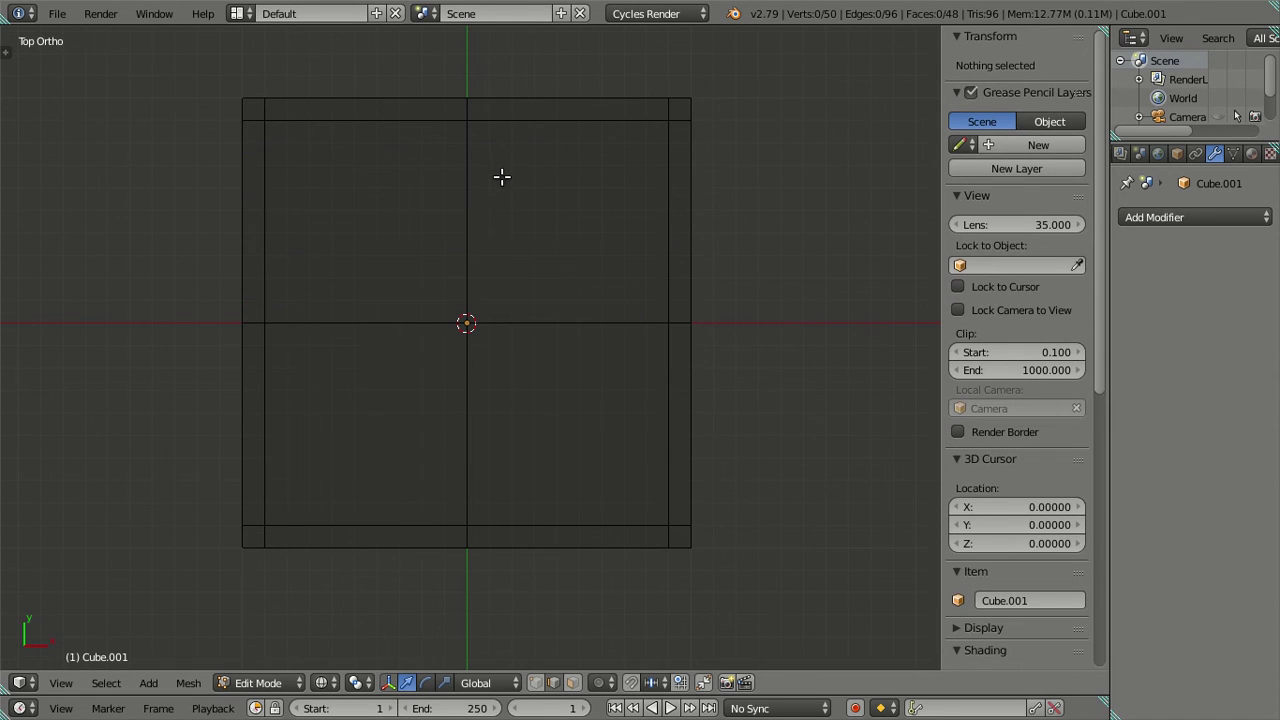
pyautogui.keyDown('shift'); pyautogui.moveTo(502, 177); pyautogui.dragTo(480, 274, button='middle'); pyautogui.keyUp('shift')
pyautogui.scroll(1, 486, 306)
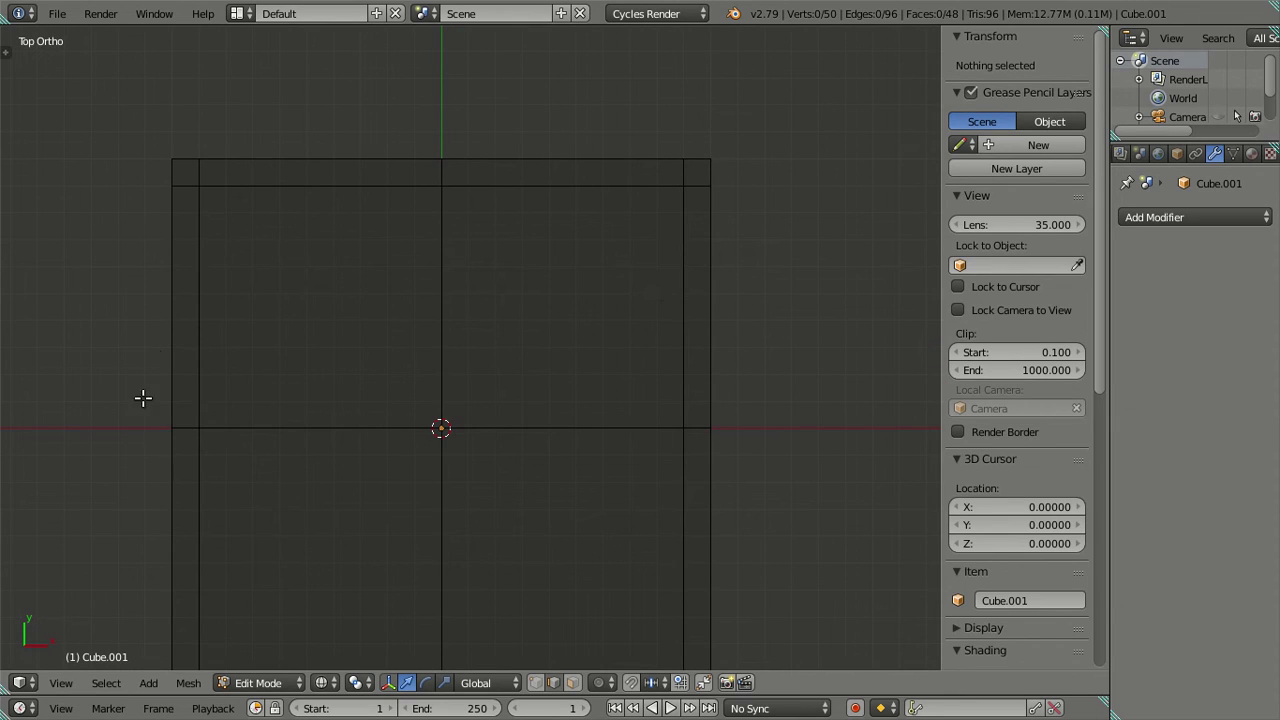
# Cut two vertical edge loops through the slab's interior at their midpoints.
pyautogui.scroll(-1, 537, 226)
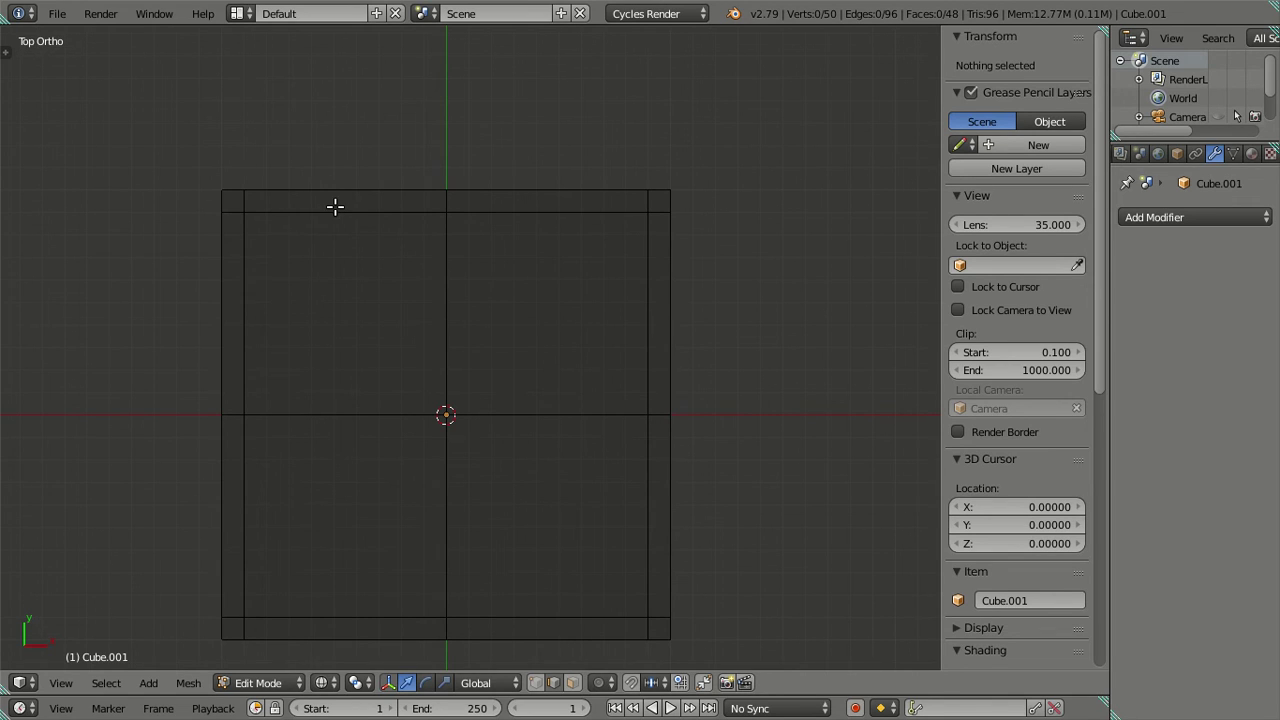
pyautogui.hotkey('ctrl', 'r')
pyautogui.click(335, 207)
pyautogui.rightClick(335, 207)
pyautogui.hotkey('ctrl', 'r')
pyautogui.click(566, 215)
pyautogui.rightClick(566, 209)
# Add one horizontal edge loop across the slab, then deselect and view it in solid shading.
pyautogui.hotkey('ctrl', 'r')
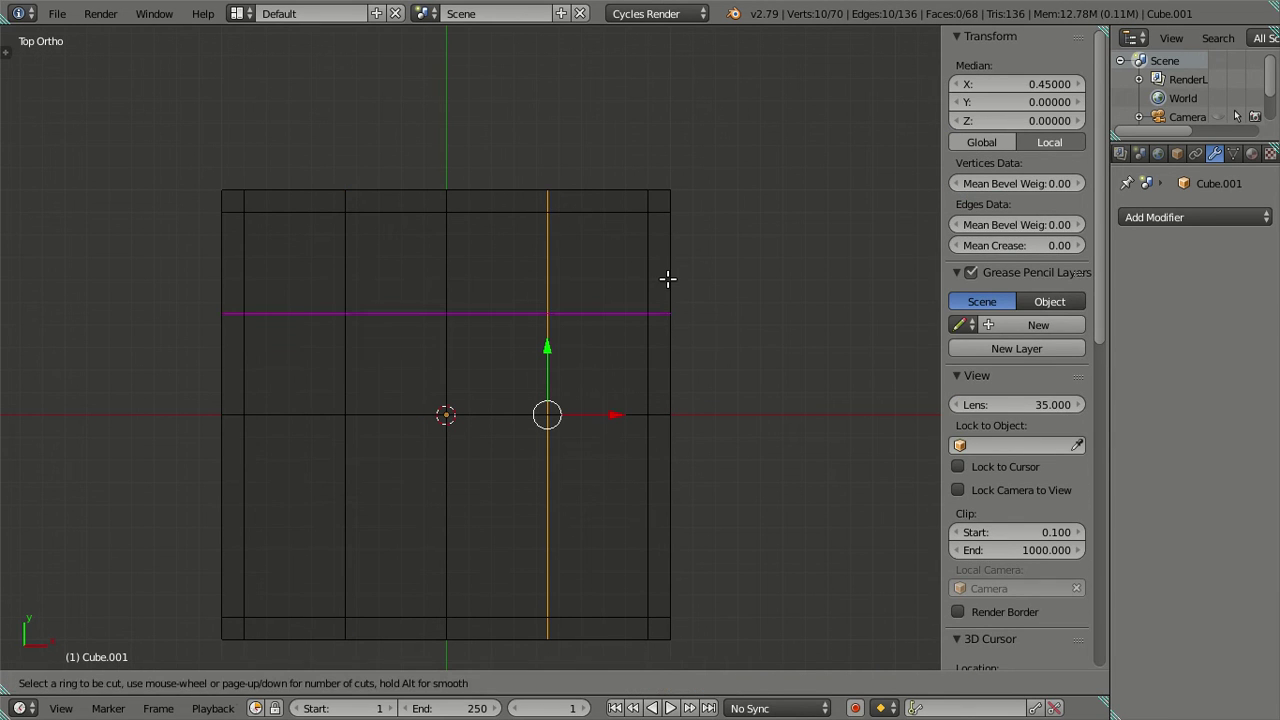
pyautogui.click(668, 279)
pyautogui.rightClick(668, 279)
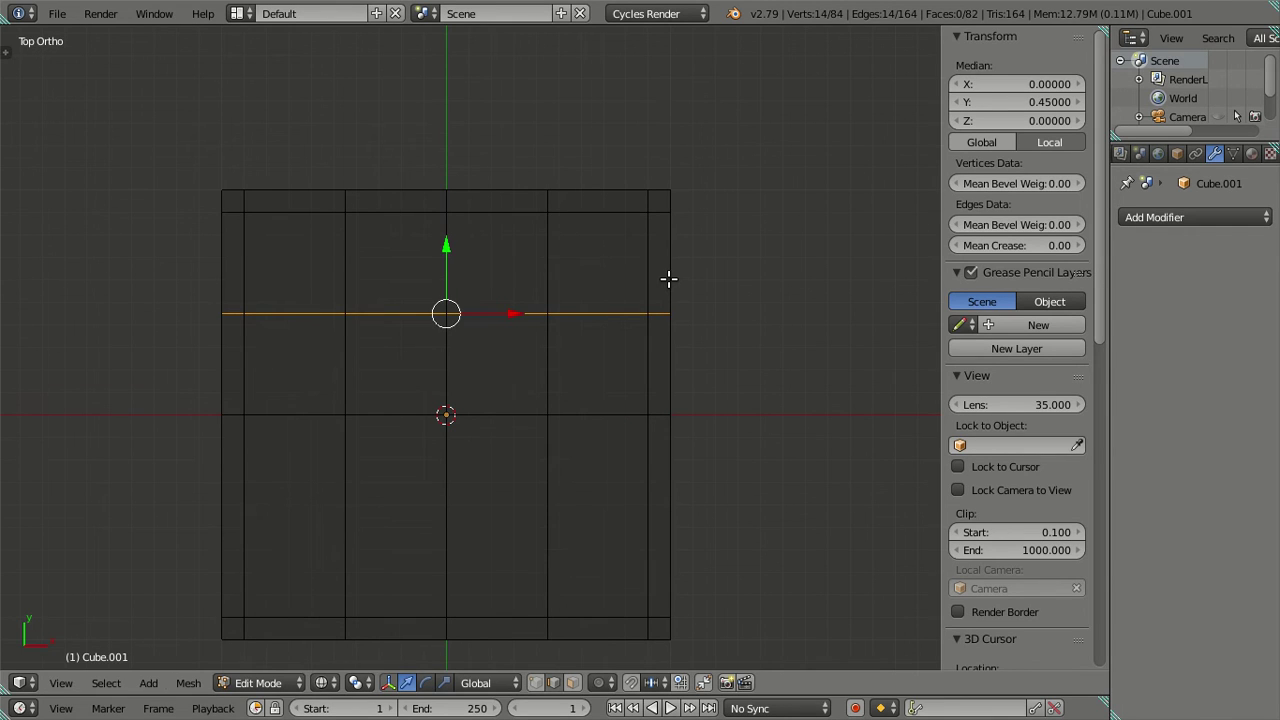
pyautogui.scroll(1, 669, 270)
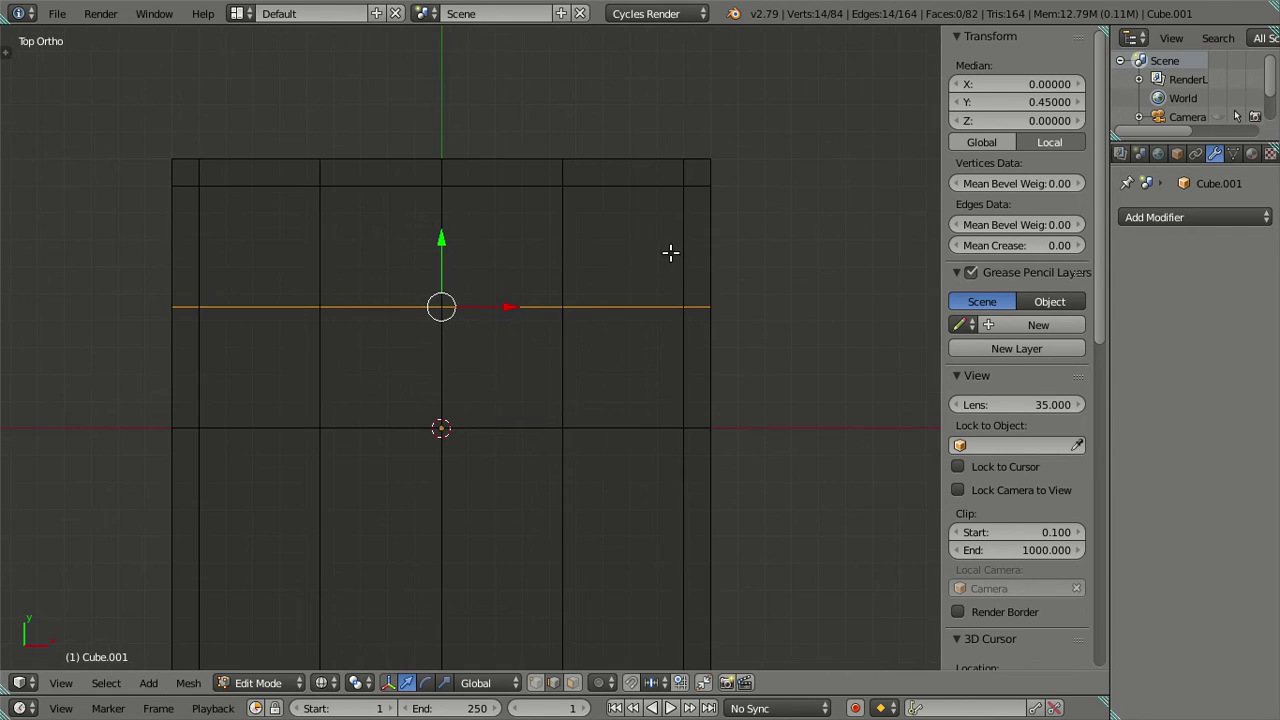
pyautogui.press('a')
pyautogui.keyDown('shift'); pyautogui.moveTo(573, 207); pyautogui.dragTo(516, 240, button='middle'); pyautogui.keyUp('shift')
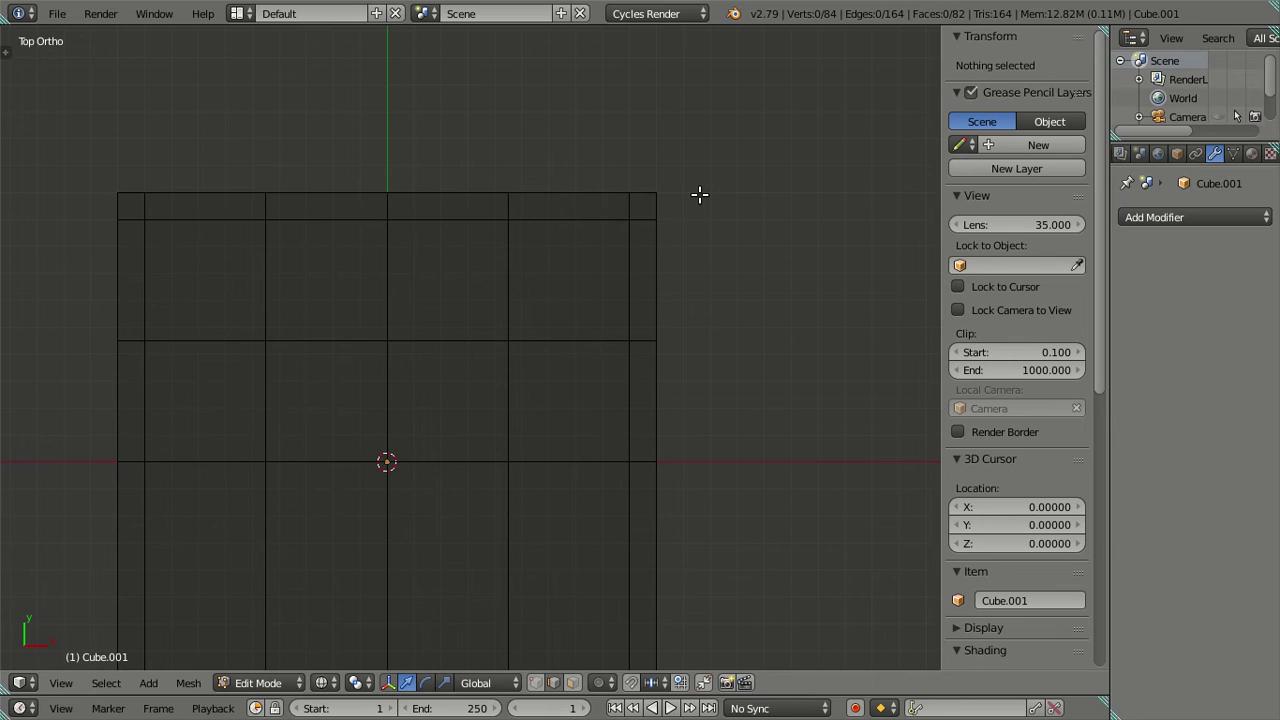
pyautogui.press('z')
pyautogui.moveTo(700, 220)
pyautogui.mouseDown(button='middle')
pyautogui.moveTo(686, 257)
pyautogui.moveTo(608, 140)
pyautogui.mouseUp(button='middle')
# At the first corner, merge the short corner edge and the two top vertices At Last.
pyautogui.scroll(4, 603, 323)
pyautogui.keyDown('shift'); pyautogui.moveTo(443, 223); pyautogui.dragTo(520, 600, button='middle'); pyautogui.keyUp('shift')
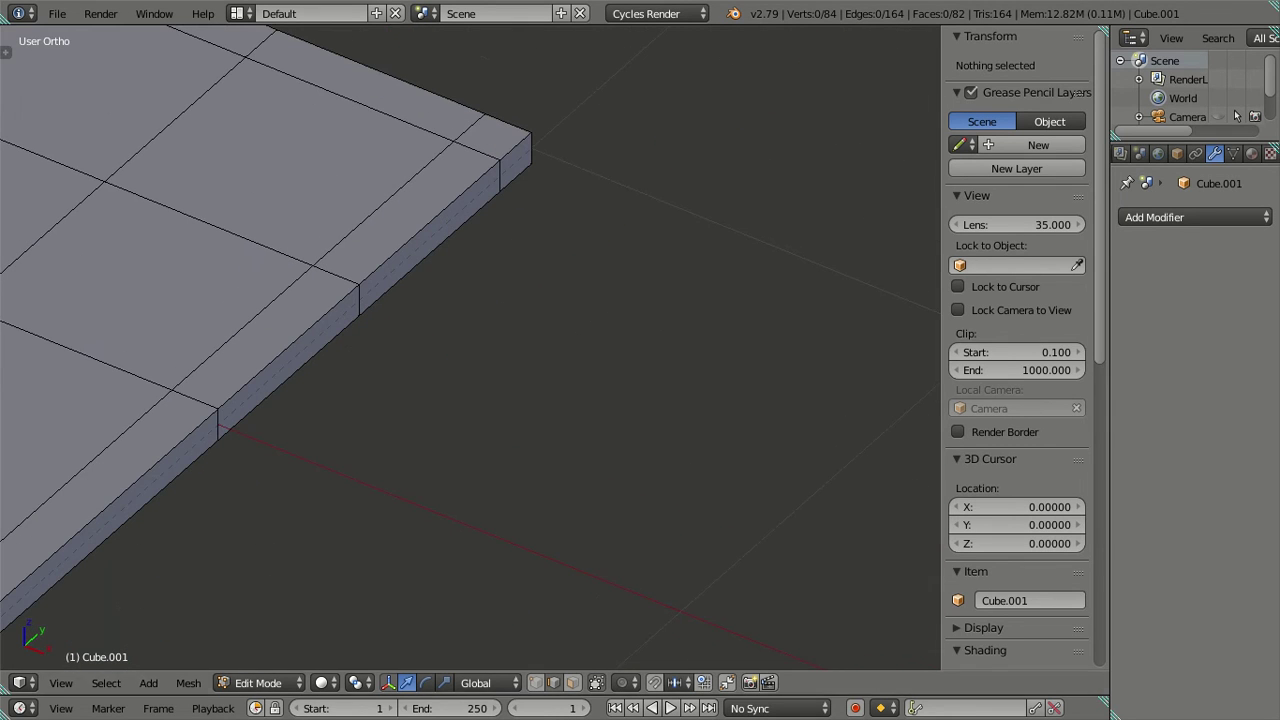
pyautogui.keyDown('shift'); pyautogui.moveTo(520, 463); pyautogui.dragTo(506, 506, button='middle'); pyautogui.keyUp('shift')
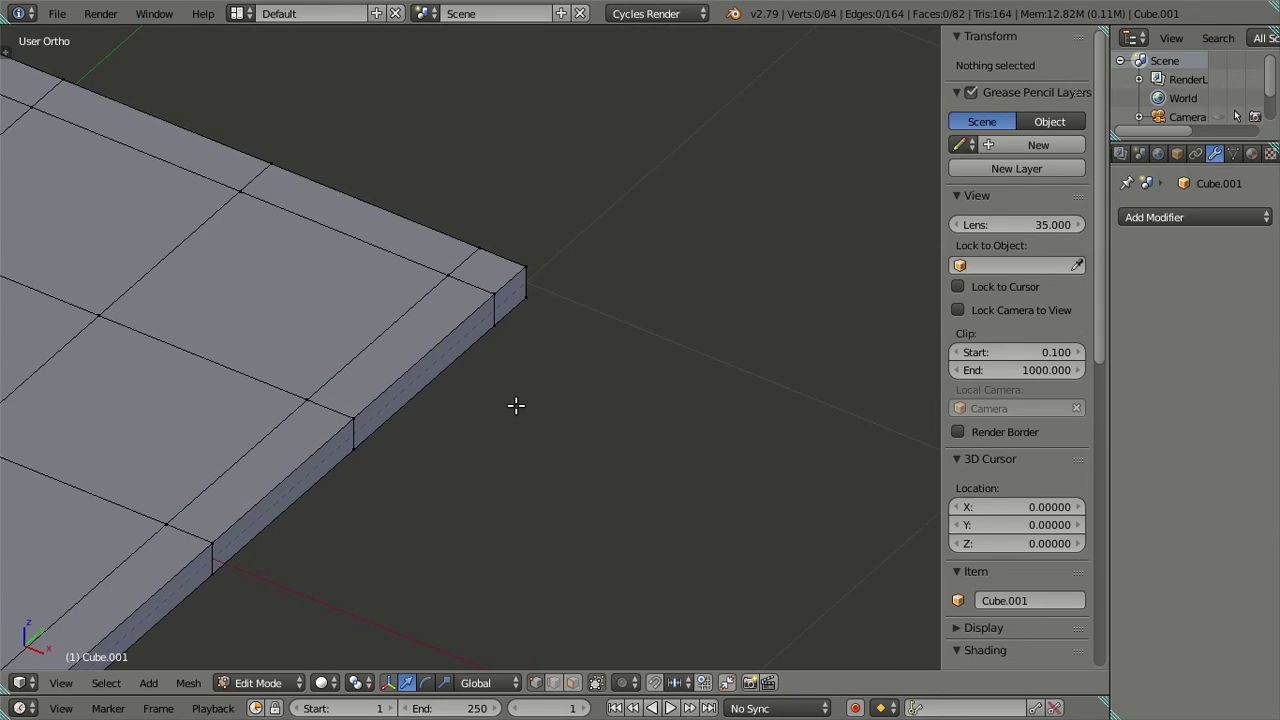
pyautogui.press('z')
pyautogui.press('z')
pyautogui.scroll(2, 531, 326)
pyautogui.rightClick(531, 297)
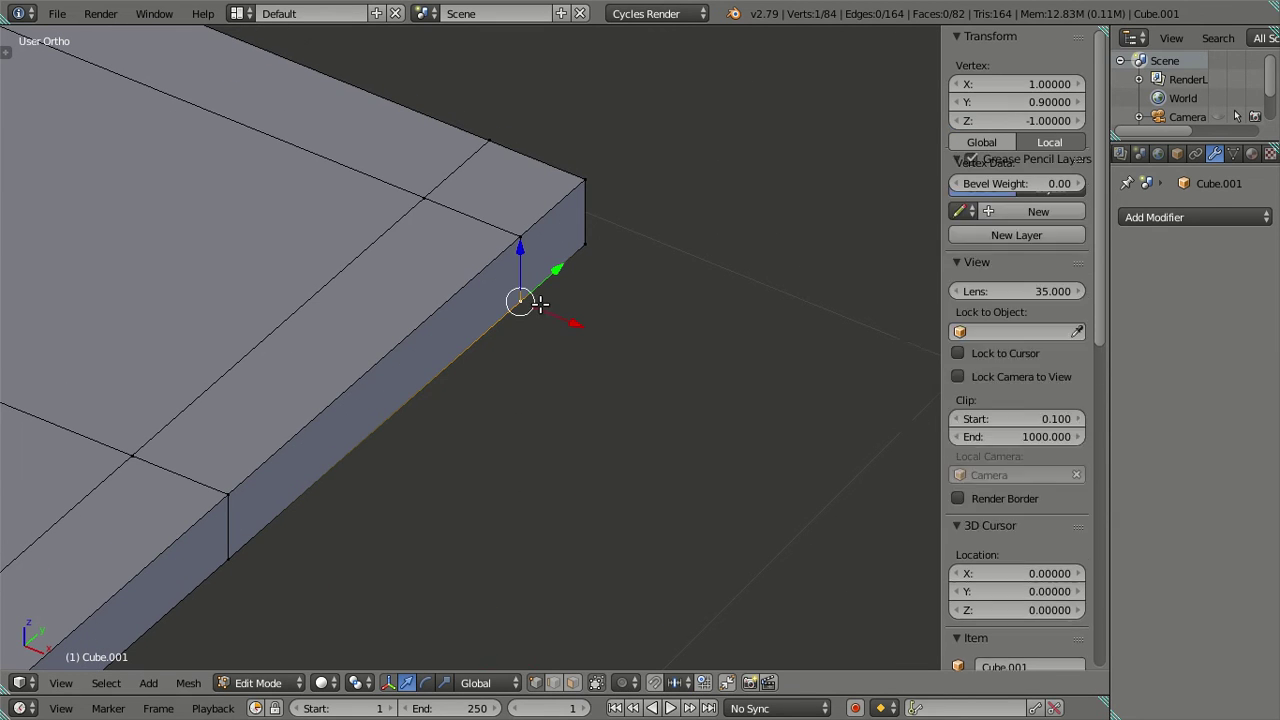
pyautogui.hotkey('alt', 'm')
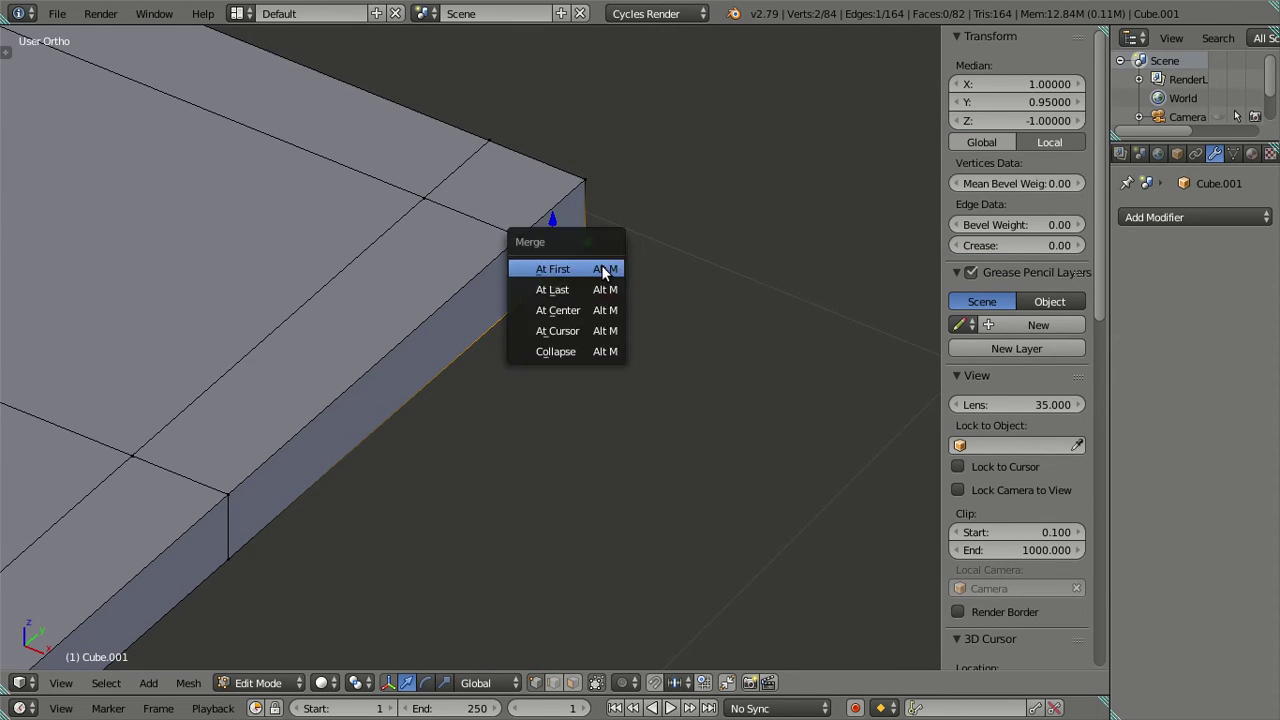
pyautogui.click(598, 290)
pyautogui.rightClick(520, 216)
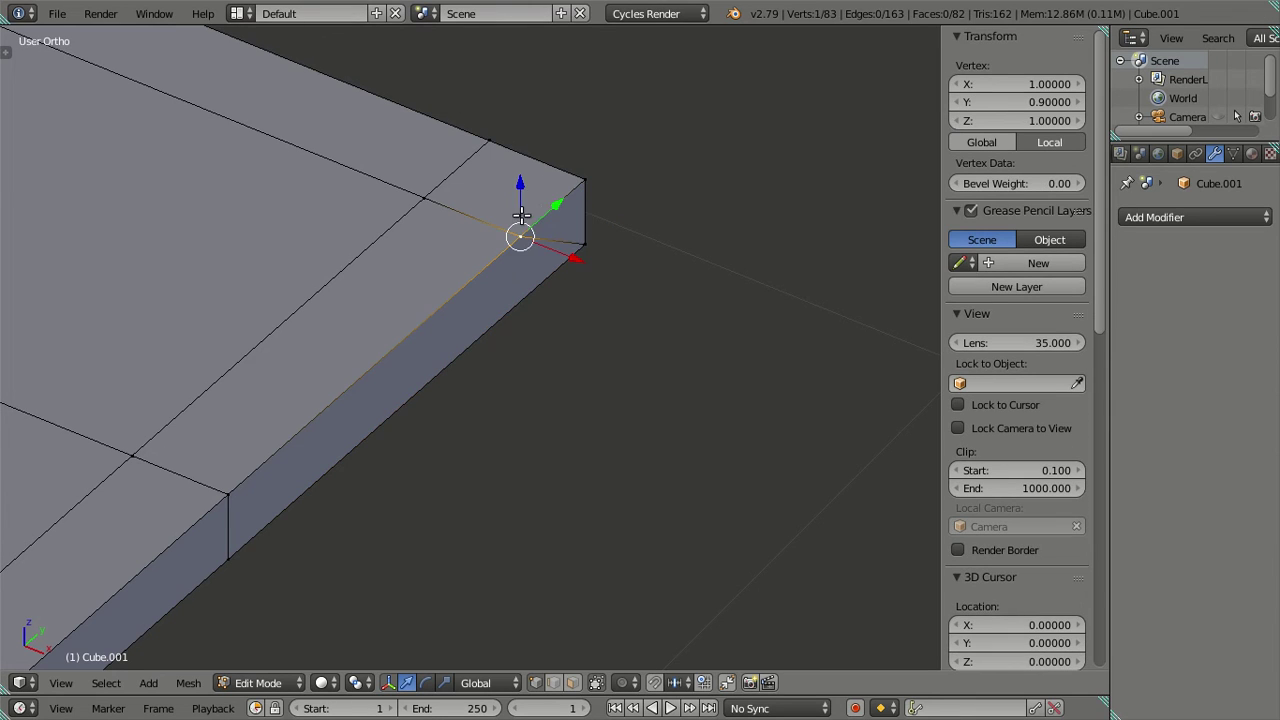
pyautogui.keyDown('shift'); pyautogui.rightClick(565, 188); pyautogui.keyUp('shift')
pyautogui.hotkey('alt', 'm')
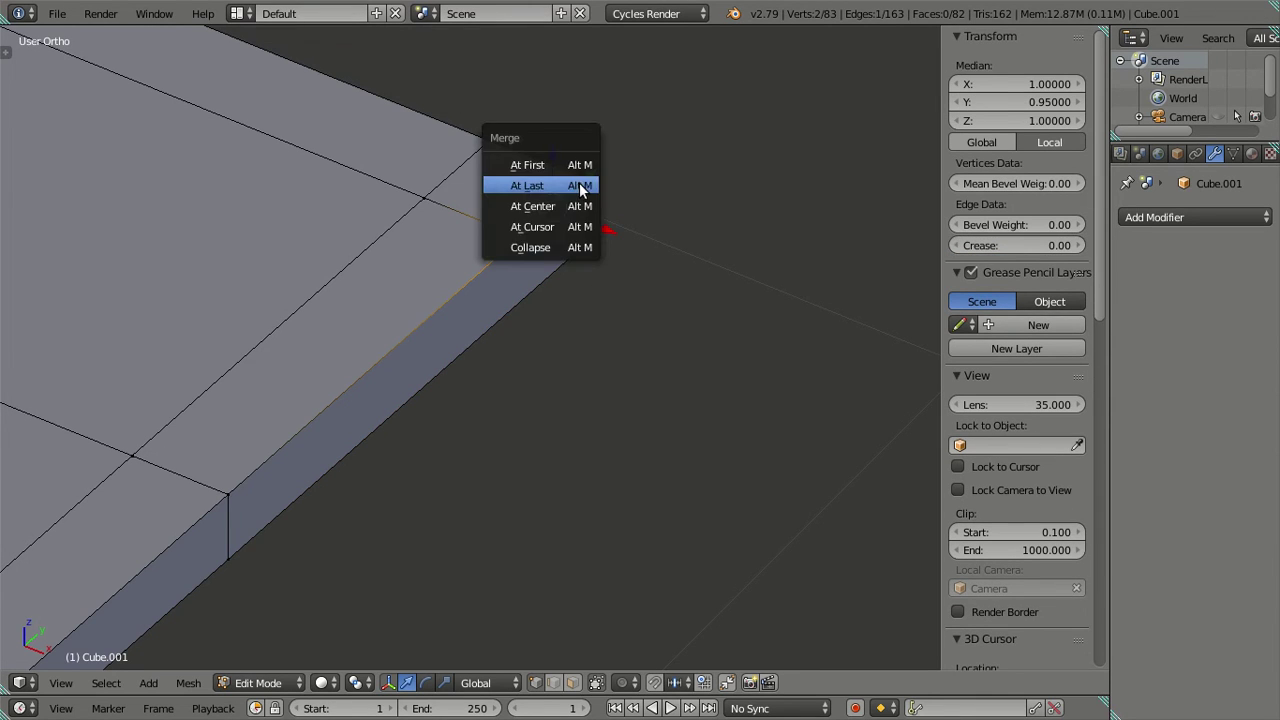
pyautogui.click(580, 190)
pyautogui.scroll(-2, 595, 260)
# Dissolve the leftover edges at the first corner's vertices.
pyautogui.moveTo(611, 334)
pyautogui.mouseDown(button='middle')
pyautogui.moveTo(423, 240)
pyautogui.moveTo(376, 200)
pyautogui.moveTo(323, 277)
pyautogui.mouseUp(button='middle')
pyautogui.keyDown('alt'); pyautogui.rightClick(763, 503); pyautogui.keyUp('alt')
pyautogui.rightClick(727, 453)
pyautogui.keyDown('shift'); pyautogui.rightClick(763, 476); pyautogui.keyUp('shift')
pyautogui.keyDown('shift'); pyautogui.rightClick(763, 527); pyautogui.keyUp('shift')
pyautogui.moveTo(763, 527)
pyautogui.mouseDown(button='middle')
pyautogui.moveTo(756, 443)
pyautogui.moveTo(632, 416)
pyautogui.moveTo(691, 517)
pyautogui.moveTo(314, 463)
pyautogui.moveTo(660, 346)
pyautogui.moveTo(650, 399)
pyautogui.moveTo(1134, 363)
pyautogui.mouseUp(button='middle')
pyautogui.press('x')
pyautogui.click(772, 443)
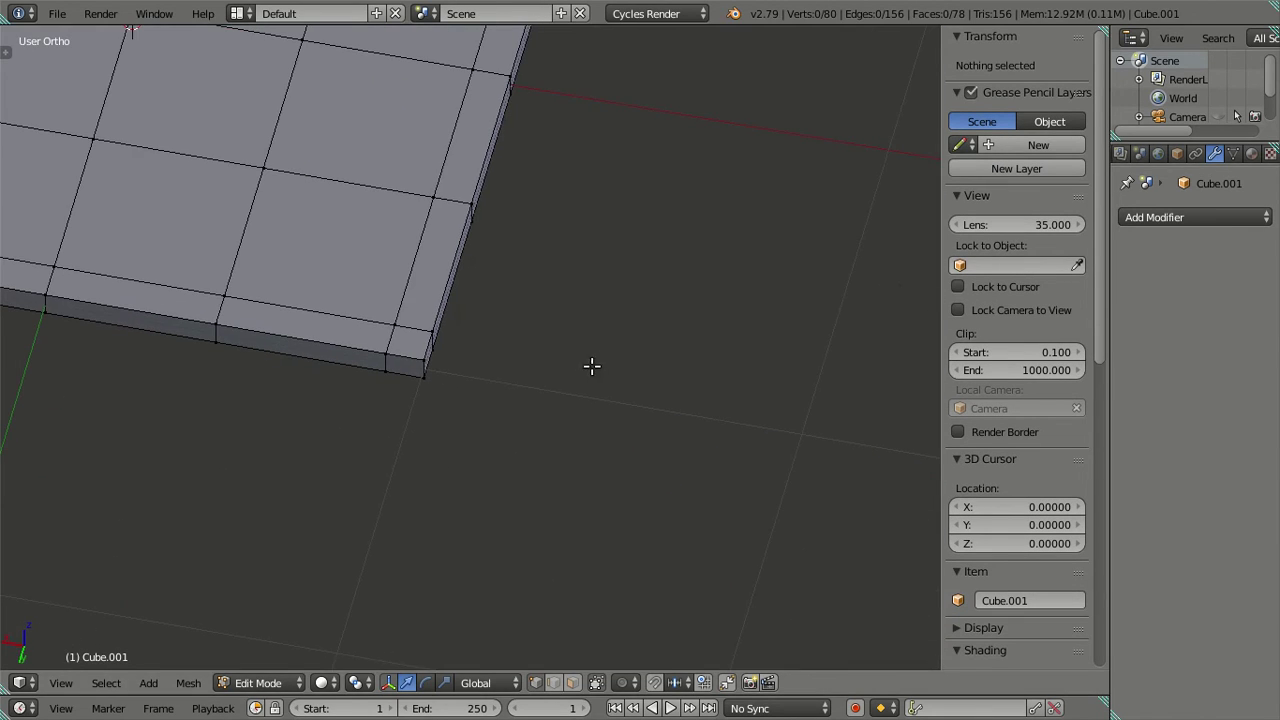
# At the second corner, merge the corner edge and corner vertices At Last.
pyautogui.moveTo(591, 363); pyautogui.dragTo(634, 469, button='middle')
pyautogui.moveTo(174, 212)
pyautogui.mouseDown(button='middle')
pyautogui.moveTo(110, 180)
pyautogui.moveTo(251, 286)
pyautogui.mouseUp(button='middle')
pyautogui.rightClick(336, 322)
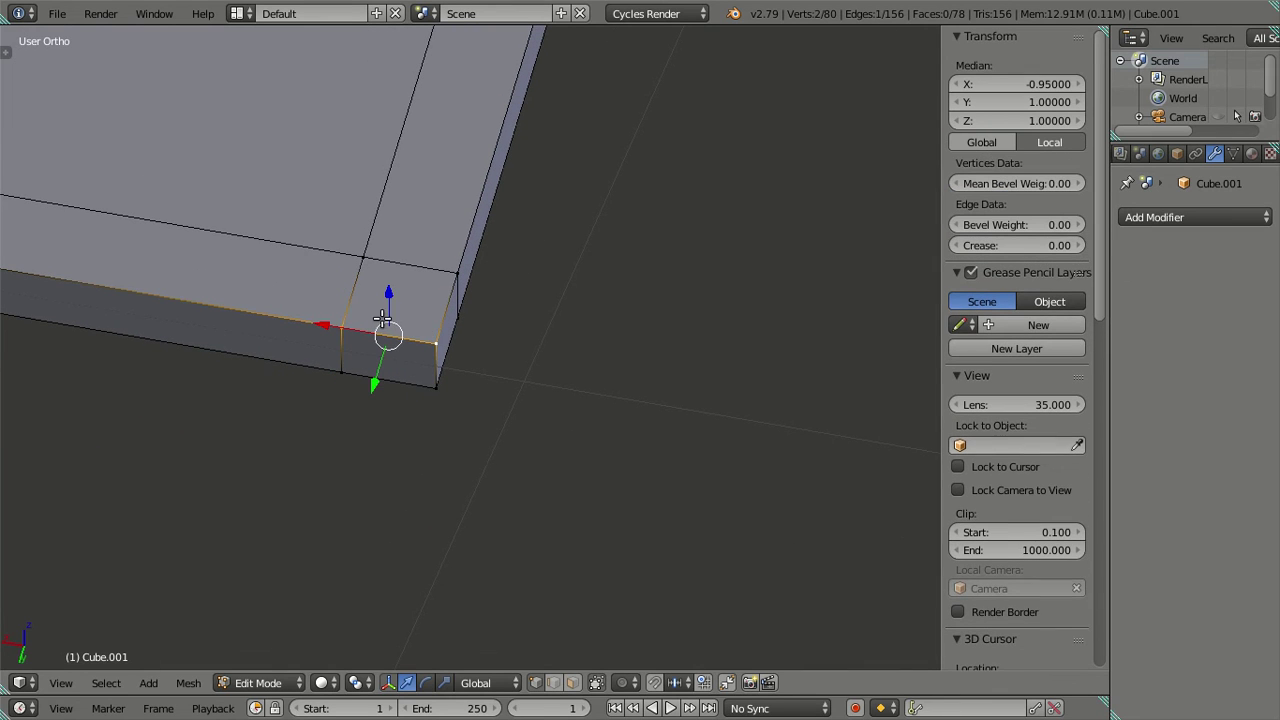
pyautogui.hotkey('alt', 'm')
pyautogui.click(820, 349)
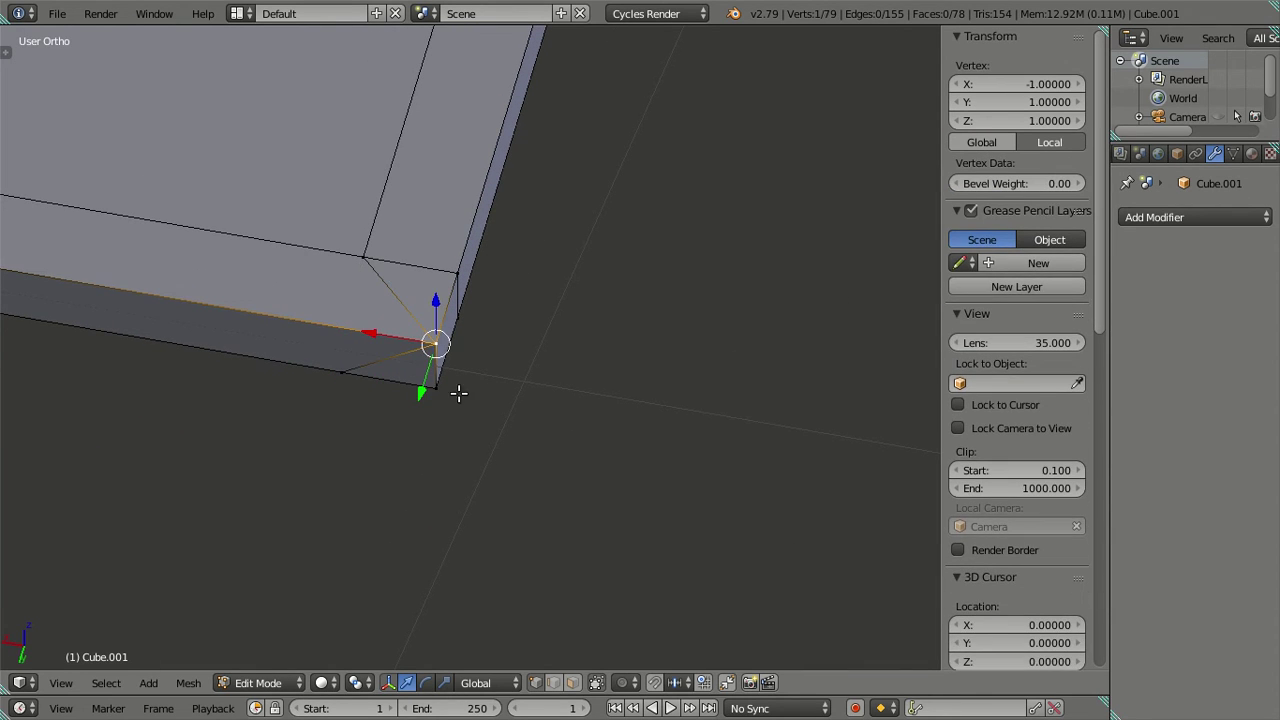
pyautogui.keyDown('shift'); pyautogui.rightClick(430, 386); pyautogui.keyUp('shift')
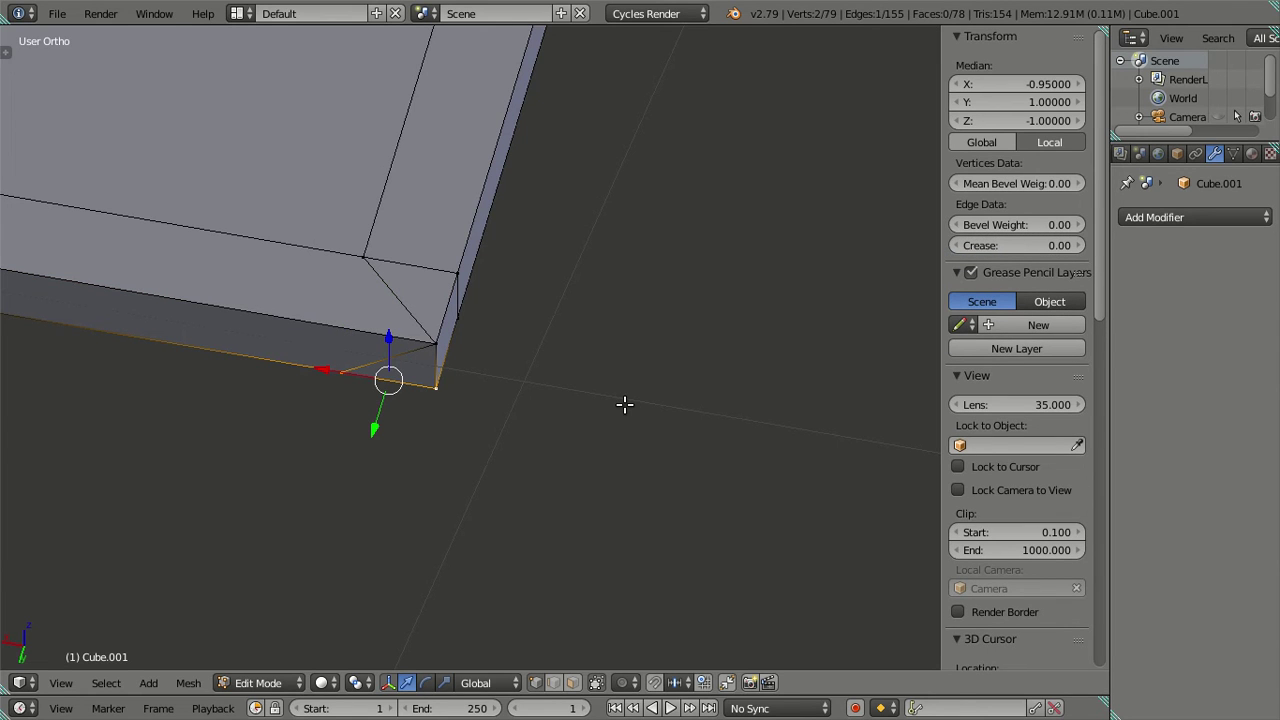
pyautogui.hotkey('alt', 'm')
pyautogui.click(627, 407)
pyautogui.press('a')
pyautogui.moveTo(543, 377)
pyautogui.mouseDown(button='middle')
pyautogui.moveTo(486, 306)
pyautogui.moveTo(471, 323)
pyautogui.mouseUp(button='middle')
# Dissolve the extra edges at the second corner's four leftover vertices.
pyautogui.rightClick(509, 337)
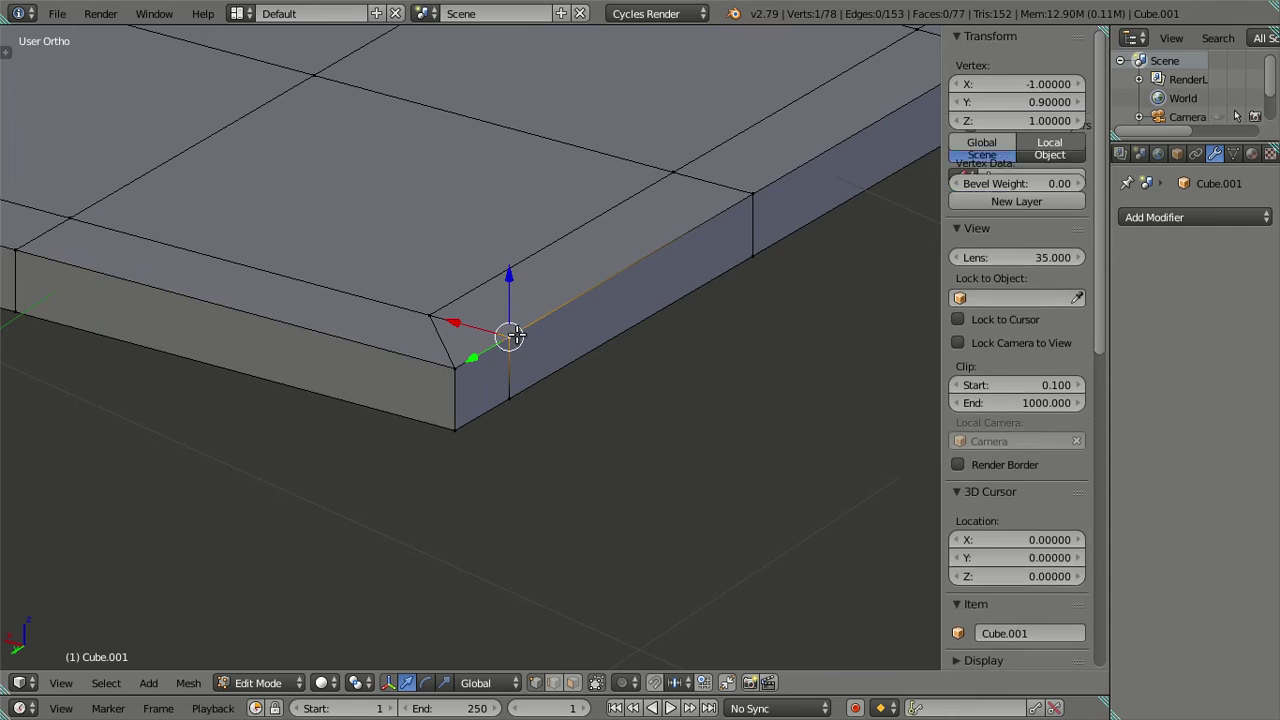
pyautogui.keyDown('shift'); pyautogui.rightClick(509, 397); pyautogui.keyUp('shift')
pyautogui.press('z')
pyautogui.keyDown('shift'); pyautogui.rightClick(430, 316); pyautogui.keyUp('shift')
pyautogui.keyDown('shift'); pyautogui.rightClick(437, 378); pyautogui.keyUp('shift')
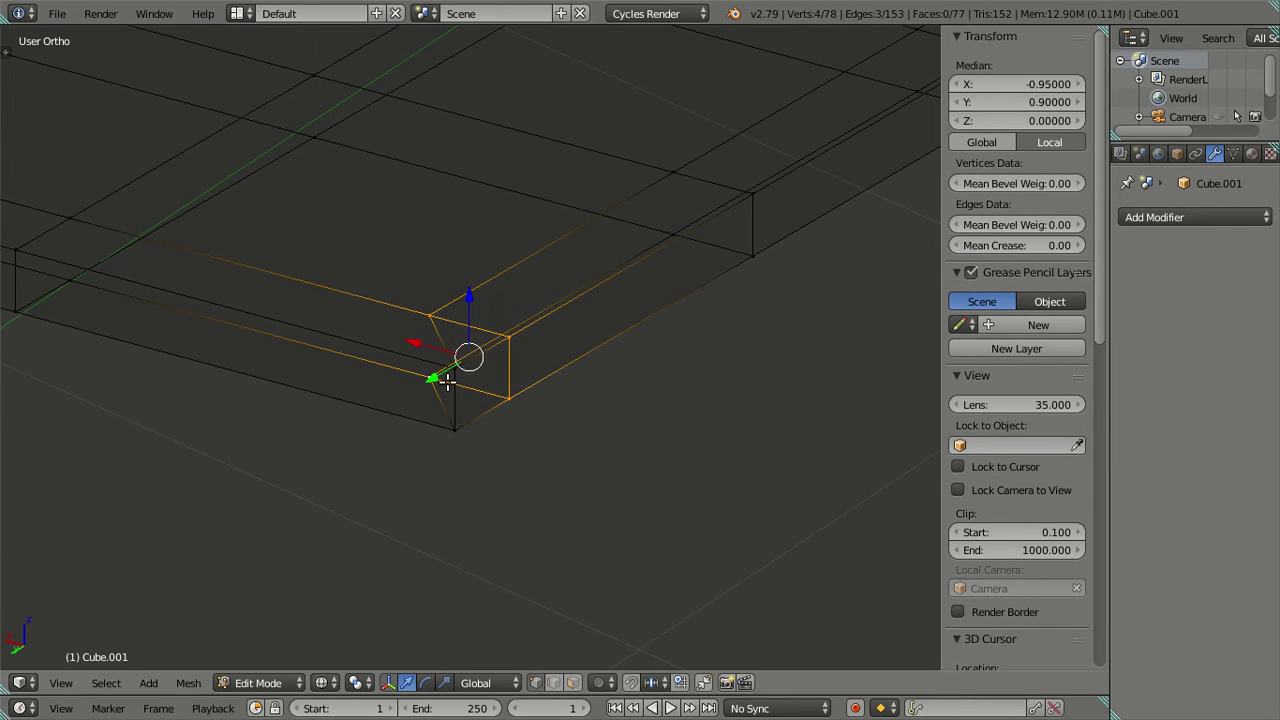
pyautogui.press('z')
pyautogui.press('x')
pyautogui.click(656, 396)
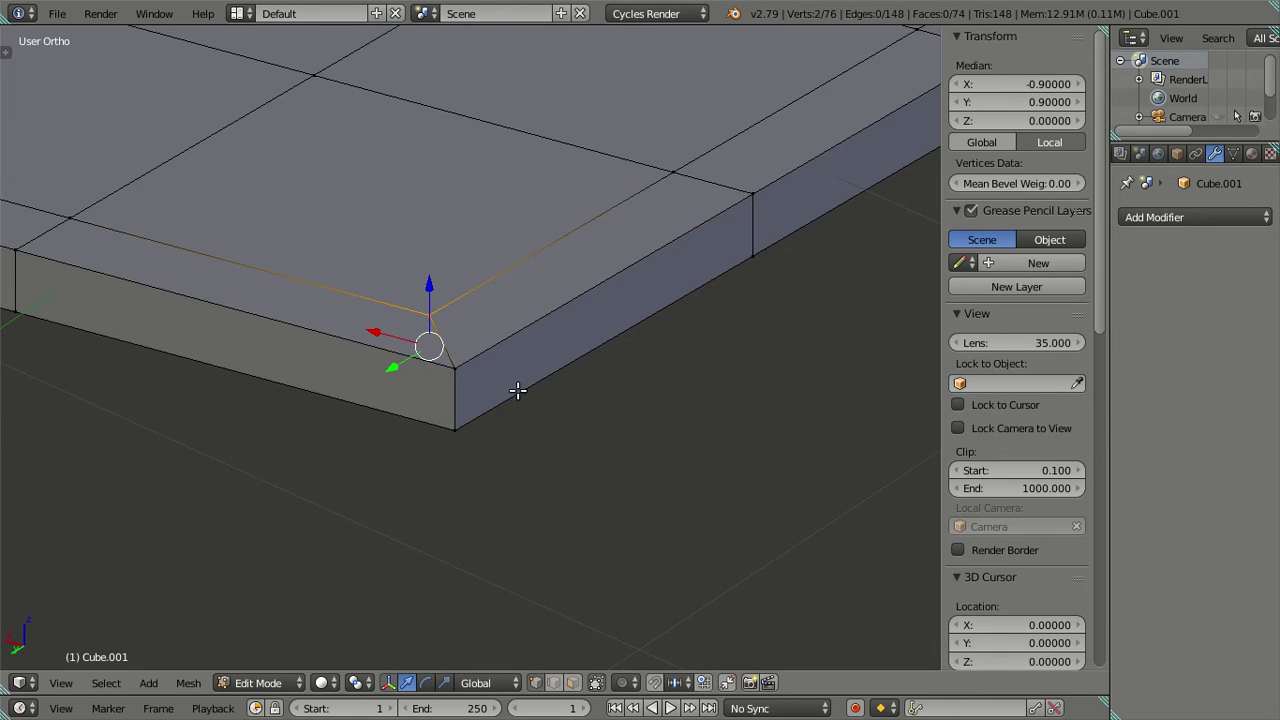
pyautogui.press('a')
pyautogui.moveTo(517, 390)
pyautogui.mouseDown(button='middle')
pyautogui.moveTo(449, 466)
pyautogui.moveTo(640, 460)
pyautogui.moveTo(483, 436)
pyautogui.moveTo(608, 260)
pyautogui.mouseUp(button='middle')
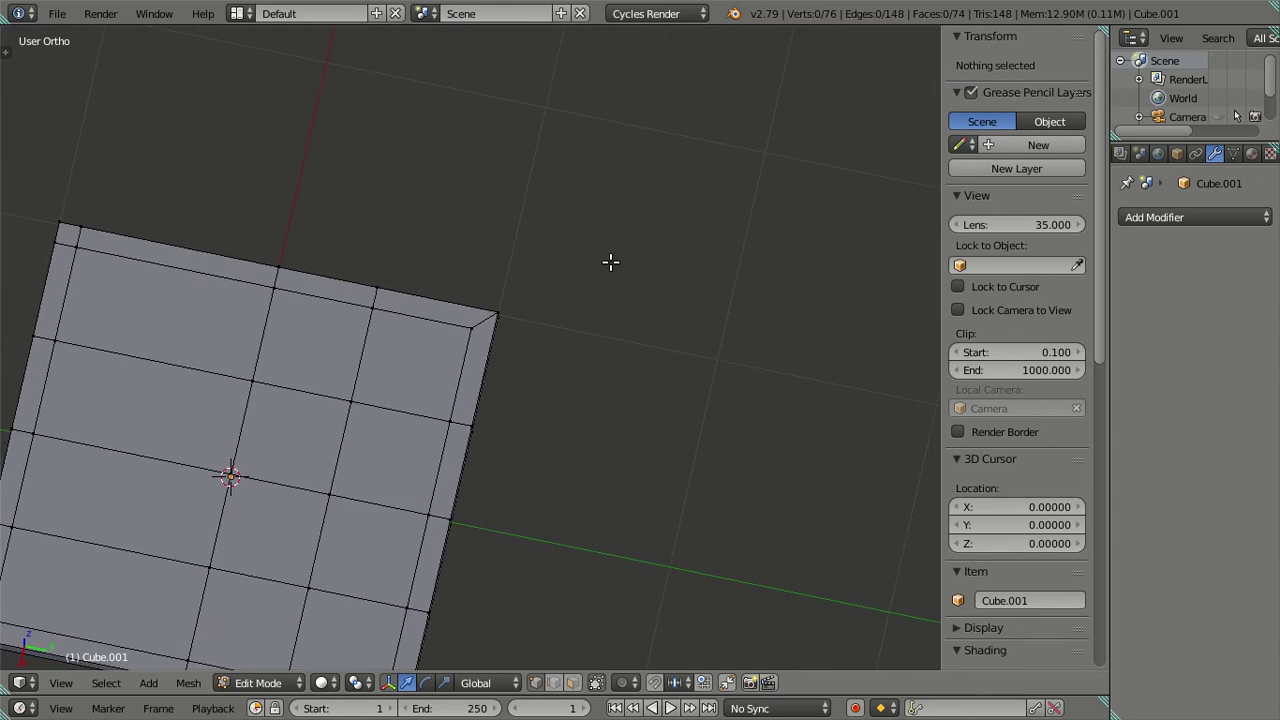
# Place the 3D cursor at the inner vertices near the slab's top-right corner.
pyautogui.scroll(-3, 560, 443)
pyautogui.moveTo(560, 443)
pyautogui.mouseDown(button='middle')
pyautogui.moveTo(746, 409)
pyautogui.moveTo(778, 451)
pyautogui.mouseUp(button='middle')
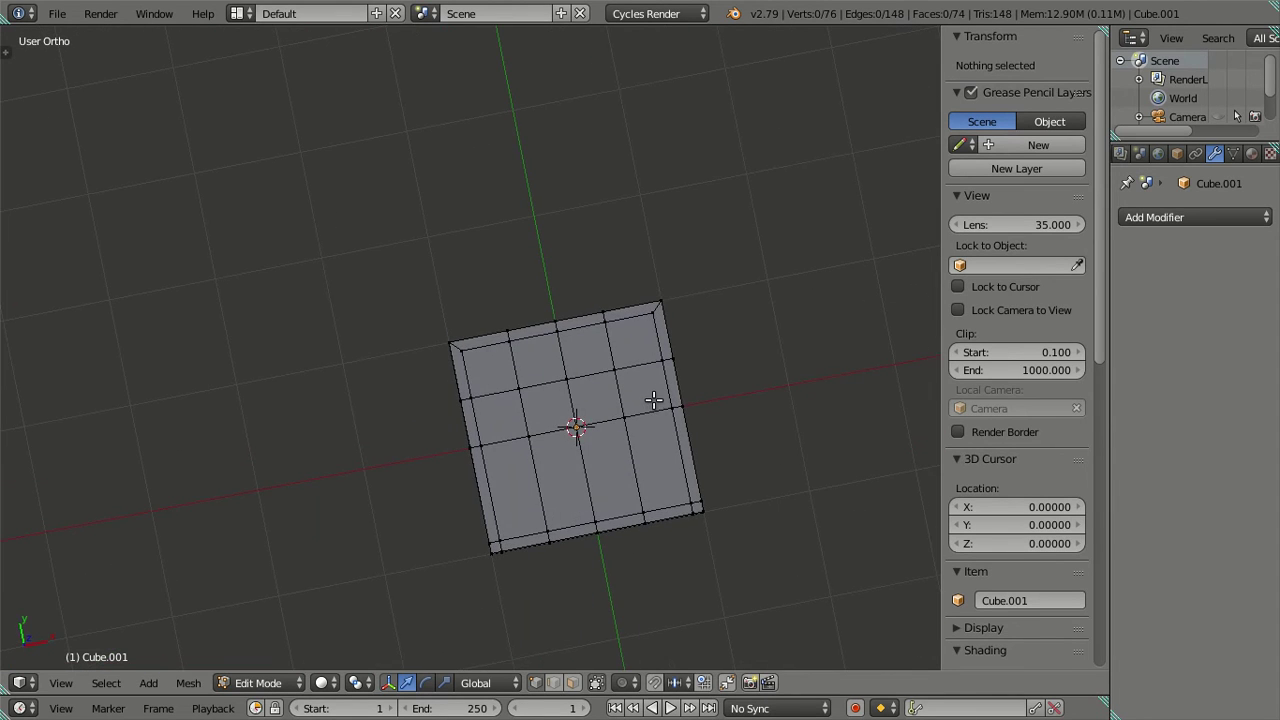
pyautogui.press('KP_7')
pyautogui.scroll(2, 734, 389)
pyautogui.moveTo(734, 389)
pyautogui.keyDown('shift'); pyautogui.mouseDown(button='middle')
pyautogui.moveTo(474, 266)
pyautogui.moveTo(508, 269)
pyautogui.mouseUp(button='middle'); pyautogui.keyUp('shift')
pyautogui.scroll(2, 474, 266)
pyautogui.press('z')
pyautogui.scroll(2, 474, 266)
pyautogui.scroll(1, 508, 269)
pyautogui.rightClick(588, 326)
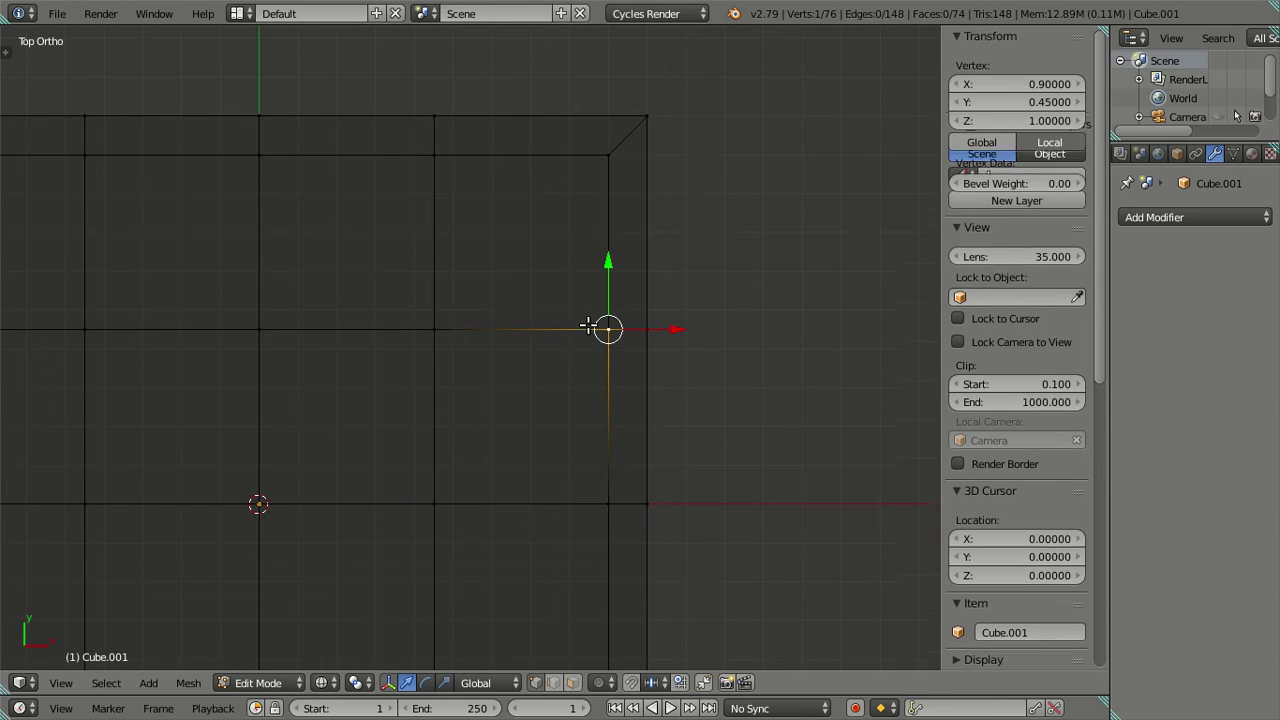
pyautogui.press('z')
pyautogui.moveTo(671, 320)
pyautogui.mouseDown(button='middle')
pyautogui.moveTo(629, 186)
pyautogui.moveTo(613, 175)
pyautogui.moveTo(596, 322)
pyautogui.mouseUp(button='middle')
pyautogui.press('z')
pyautogui.keyDown('shift'); pyautogui.rightClick(596, 322); pyautogui.keyUp('shift')
pyautogui.moveTo(595, 405)
pyautogui.mouseDown(button='middle')
pyautogui.moveTo(571, 643)
pyautogui.moveTo(593, 307)
pyautogui.mouseUp(button='middle')
pyautogui.keyDown('shift'); pyautogui.rightClick(562, 206); pyautogui.keyUp('shift')
pyautogui.hotkey('shift', 's')
pyautogui.click(701, 300)
# Snap the top-right corner's outer vertices to the cursor, cutting that corner diagonally.
pyautogui.press('a')
pyautogui.rightClick(699, 297)
pyautogui.keyDown('shift'); pyautogui.rightClick(712, 313); pyautogui.keyUp('shift')
pyautogui.keyDown('shift'); pyautogui.rightClick(755, 293); pyautogui.keyUp('shift')
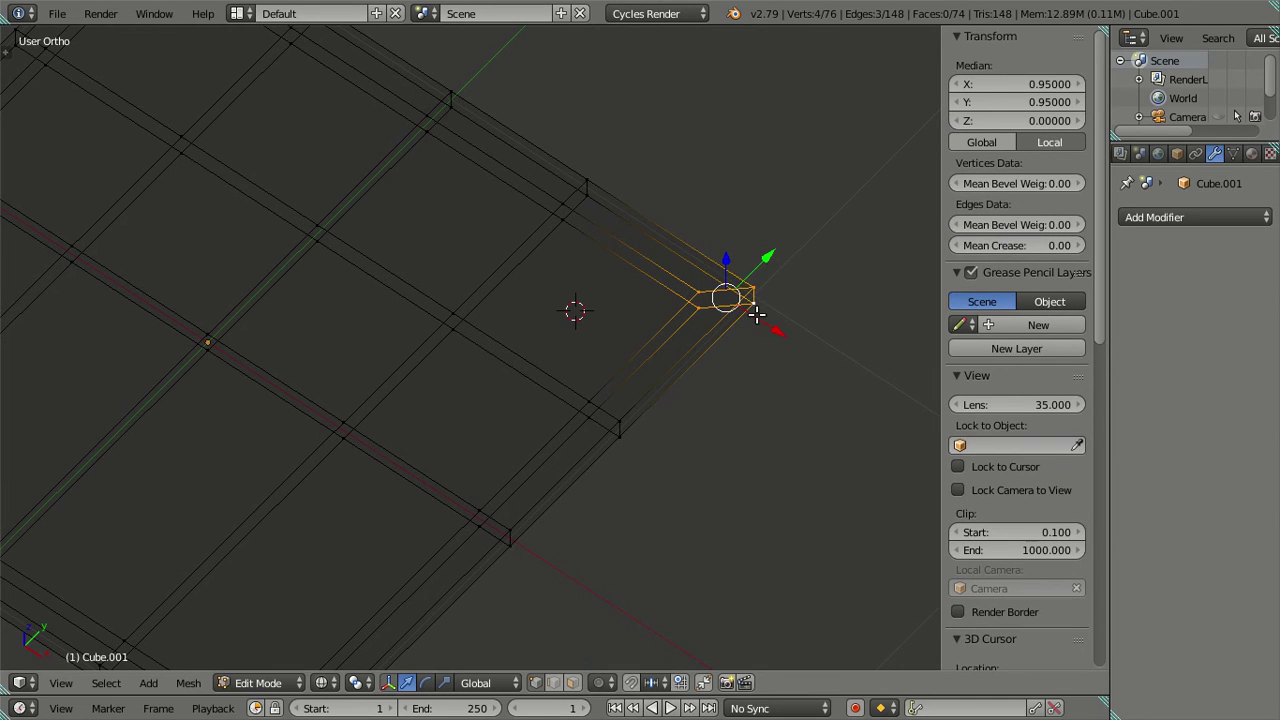
pyautogui.hotkey('shift', 's')
pyautogui.click(780, 290)
pyautogui.scroll(-5, 686, 320)
pyautogui.press('a')
pyautogui.moveTo(518, 382)
pyautogui.mouseDown(button='middle')
pyautogui.moveTo(663, 426)
pyautogui.moveTo(689, 478)
pyautogui.moveTo(494, 366)
pyautogui.moveTo(503, 360)
pyautogui.mouseUp(button='middle')
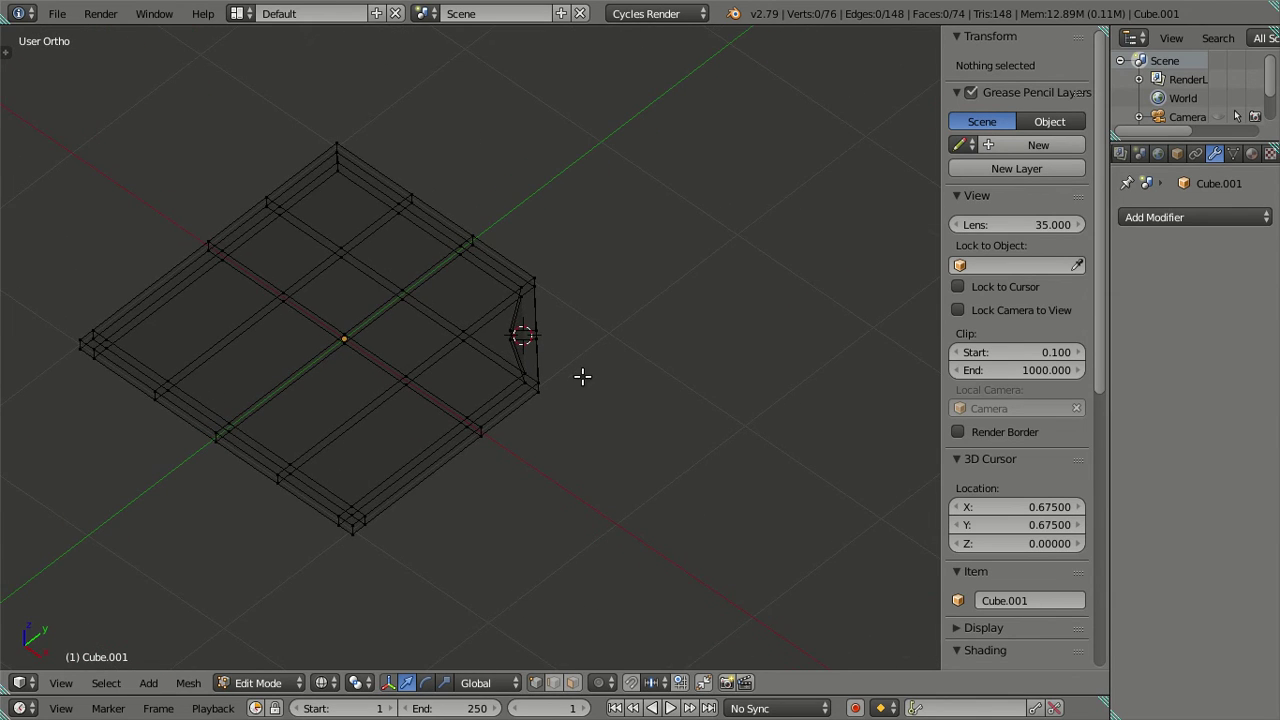
pyautogui.press('z')
pyautogui.scroll(3, 620, 380)
pyautogui.scroll(2, 622, 384)
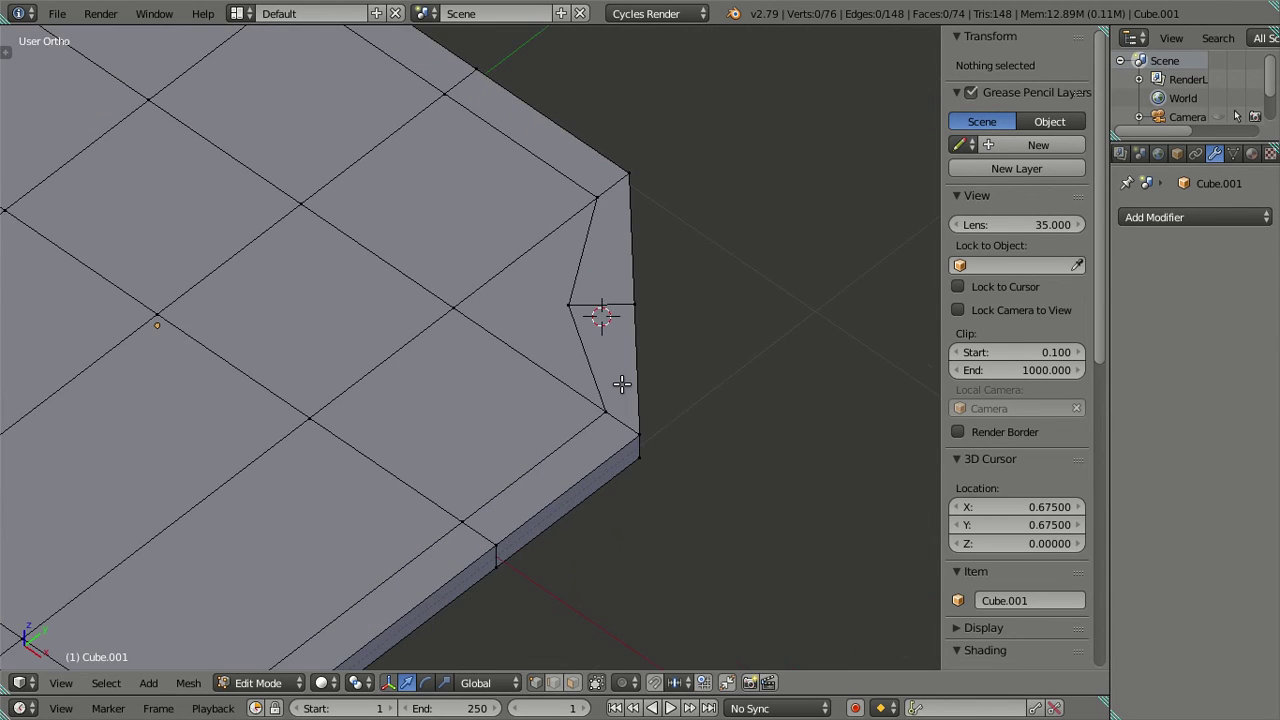
pyautogui.moveTo(717, 421)
pyautogui.mouseDown(button='middle')
pyautogui.moveTo(669, 351)
pyautogui.moveTo(737, 540)
pyautogui.moveTo(807, 543)
pyautogui.moveTo(663, 442)
pyautogui.mouseUp(button='middle')
pyautogui.scroll(-5, 572, 362)
pyautogui.moveTo(572, 362)
pyautogui.mouseDown(button='middle')
pyautogui.moveTo(717, 363)
pyautogui.moveTo(281, 279)
pyautogui.mouseUp(button='middle')
# Place the 3D cursor at the selected vertices near the top-left corner.
pyautogui.moveTo(463, 297); pyautogui.dragTo(551, 223, button='middle')
pyautogui.scroll(3, 536, 296)
pyautogui.press('z')
pyautogui.rightClick(364, 226)
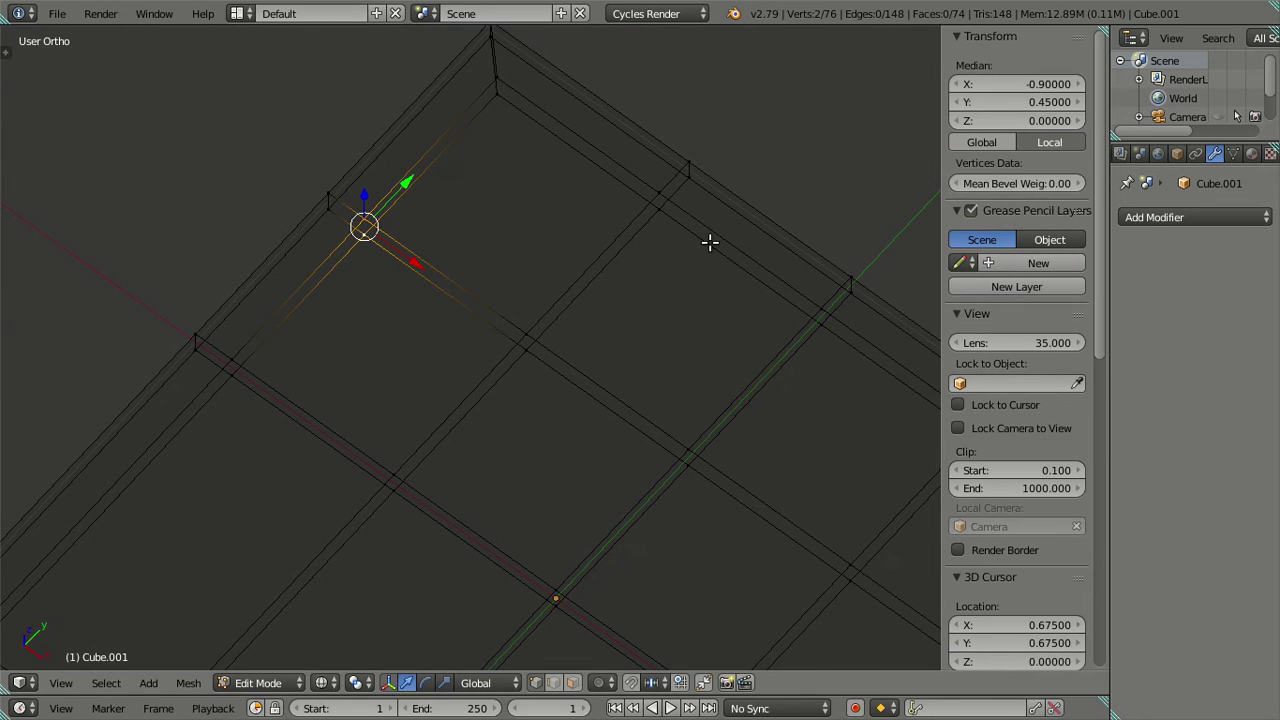
pyautogui.keyDown('shift'); pyautogui.rightClick(657, 220); pyautogui.keyUp('shift')
pyautogui.press('z')
pyautogui.hotkey('shift', 's')
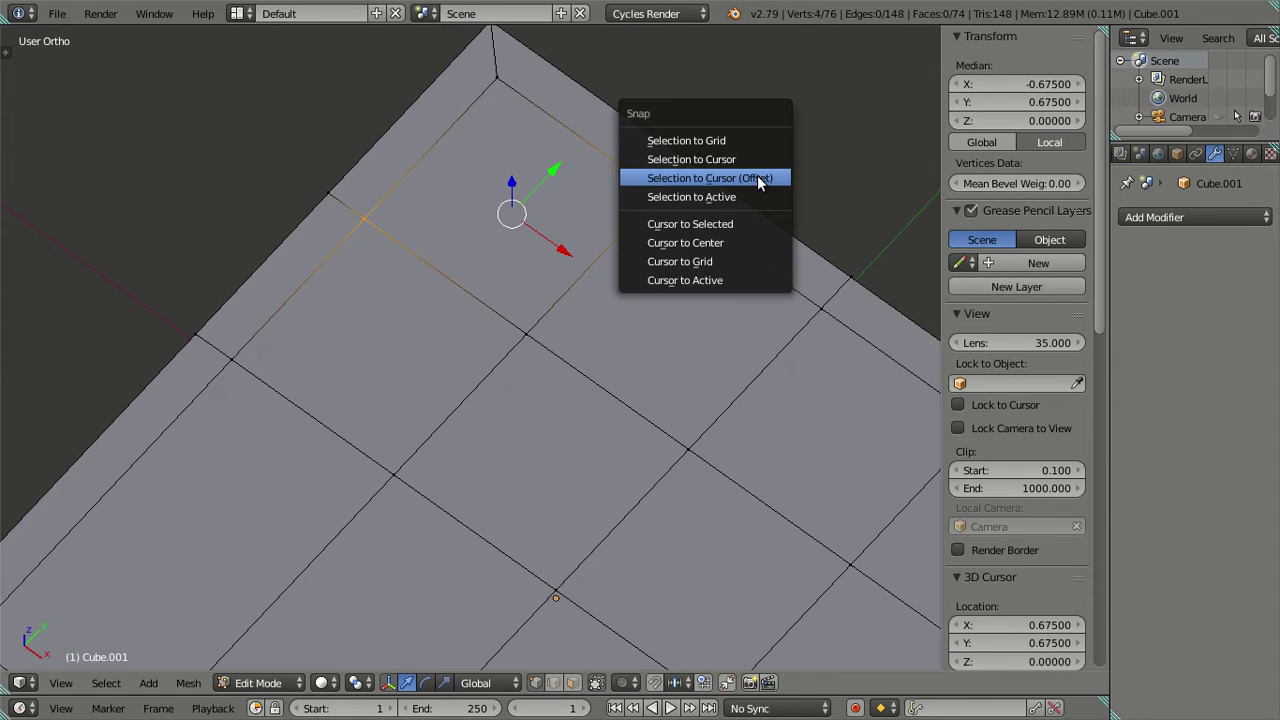
pyautogui.click(742, 223)
# Snap the top-left corner's outer vertices to the cursor, then view the slab from the top.
pyautogui.press('a')
pyautogui.press('z')
pyautogui.moveTo(497, 80); pyautogui.dragTo(516, 233, button='middle')
pyautogui.rightClick(508, 232)
pyautogui.keyDown('shift'); pyautogui.rightClick(508, 185); pyautogui.keyUp('shift')
pyautogui.keyDown('shift'); pyautogui.rightClick(508, 172); pyautogui.keyUp('shift')
pyautogui.hotkey('shift', 's')
pyautogui.click(620, 167)
pyautogui.press('a')
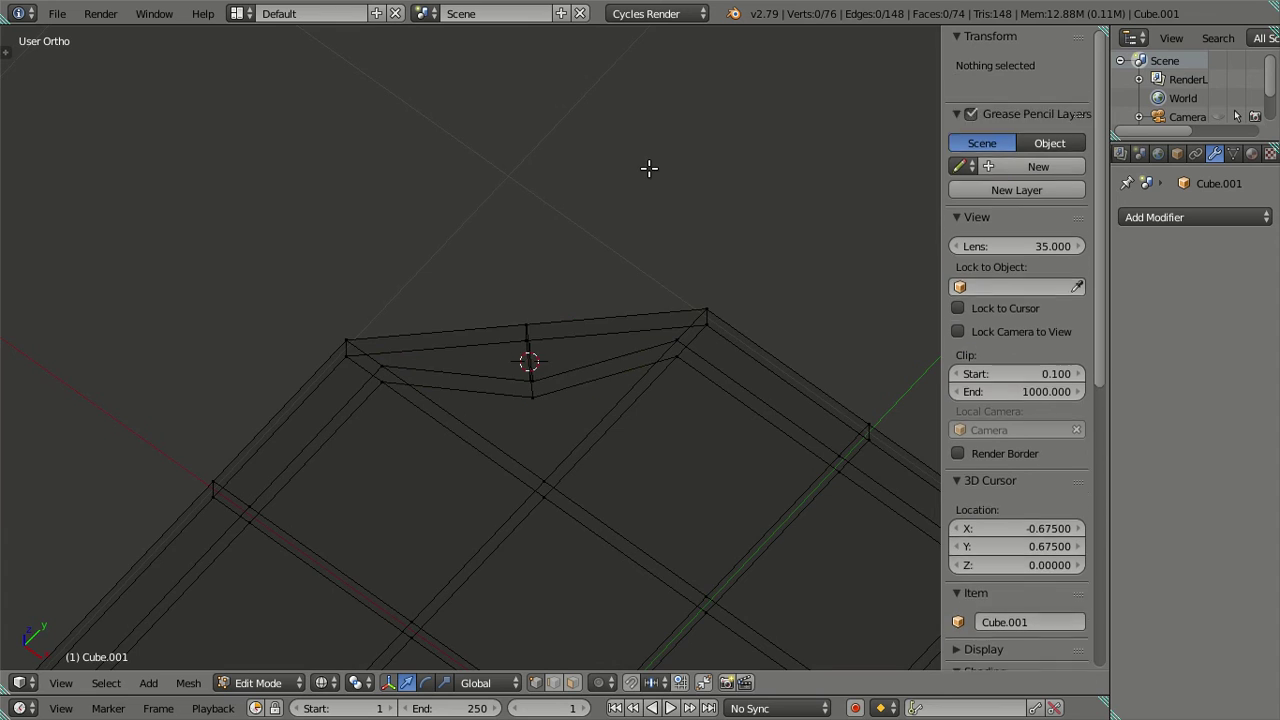
pyautogui.press('z')
pyautogui.moveTo(551, 297)
pyautogui.mouseDown(button='middle')
pyautogui.moveTo(691, 446)
pyautogui.moveTo(600, 329)
pyautogui.moveTo(611, 329)
pyautogui.moveTo(576, 363)
pyautogui.moveTo(588, 286)
pyautogui.mouseUp(button='middle')
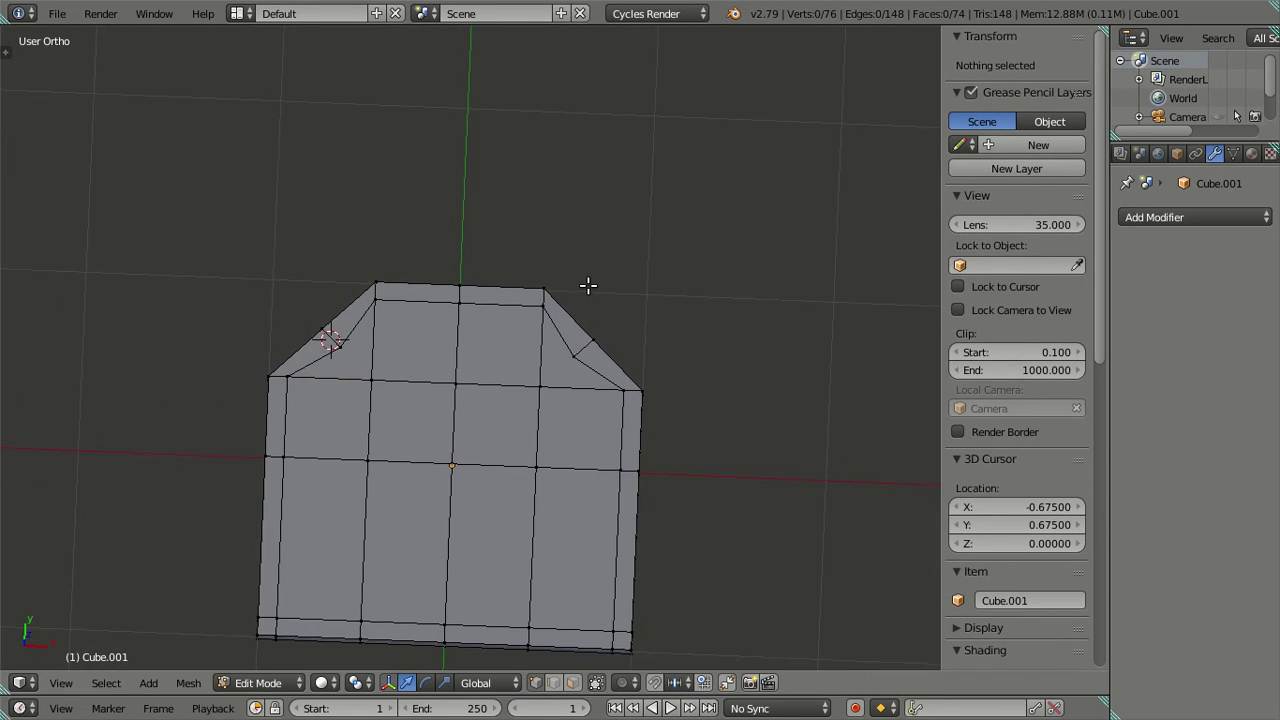
pyautogui.press('KP_7')
pyautogui.scroll(2, 614, 323)
# In wireframe view, rotate the top-right corner vertices -30° around Z.
pyautogui.scroll(2, 606, 334)
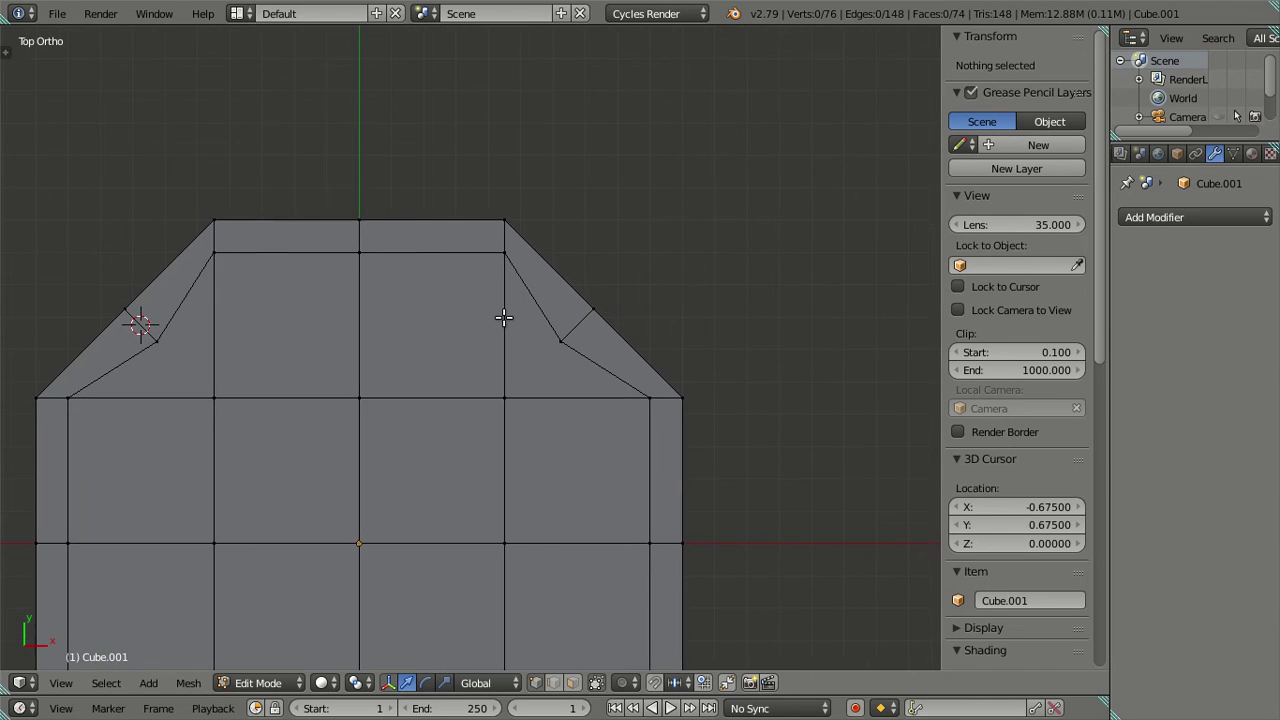
pyautogui.press('z')
pyautogui.scroll(1, 503, 315)
pyautogui.scroll(1, 503, 315)
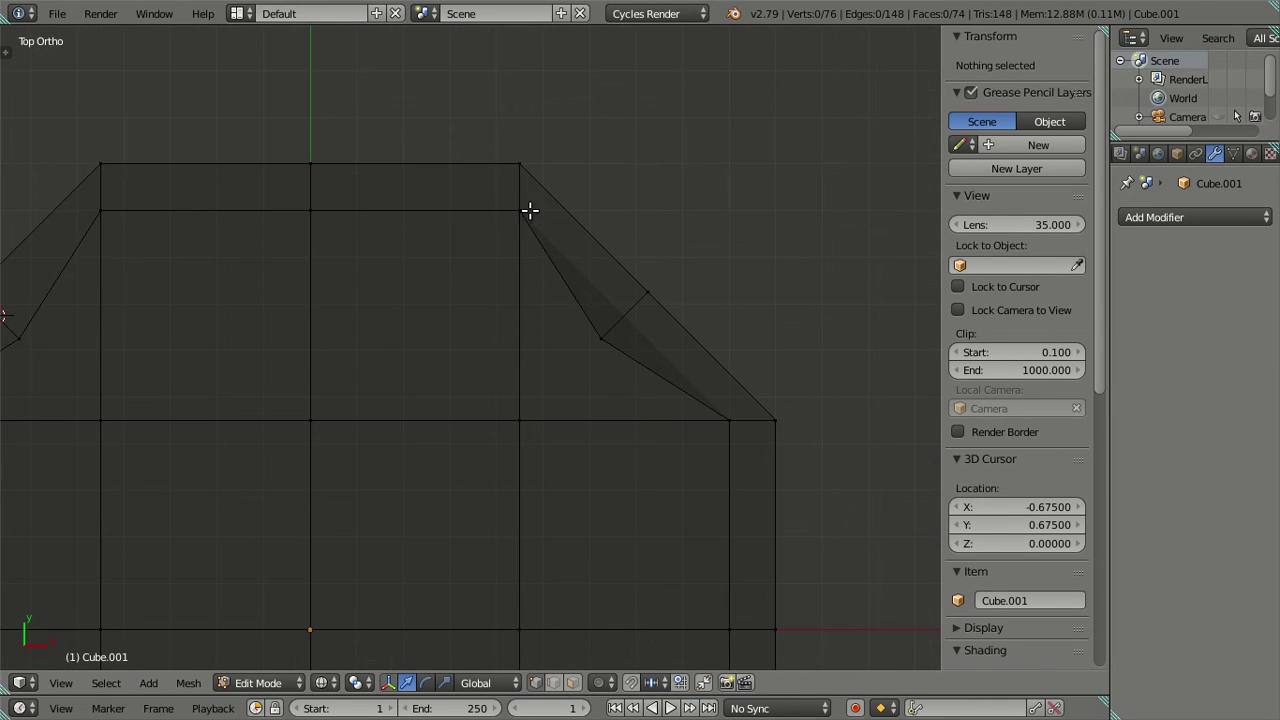
pyautogui.press('b')
pyautogui.moveTo(486, 129); pyautogui.dragTo(552, 260)
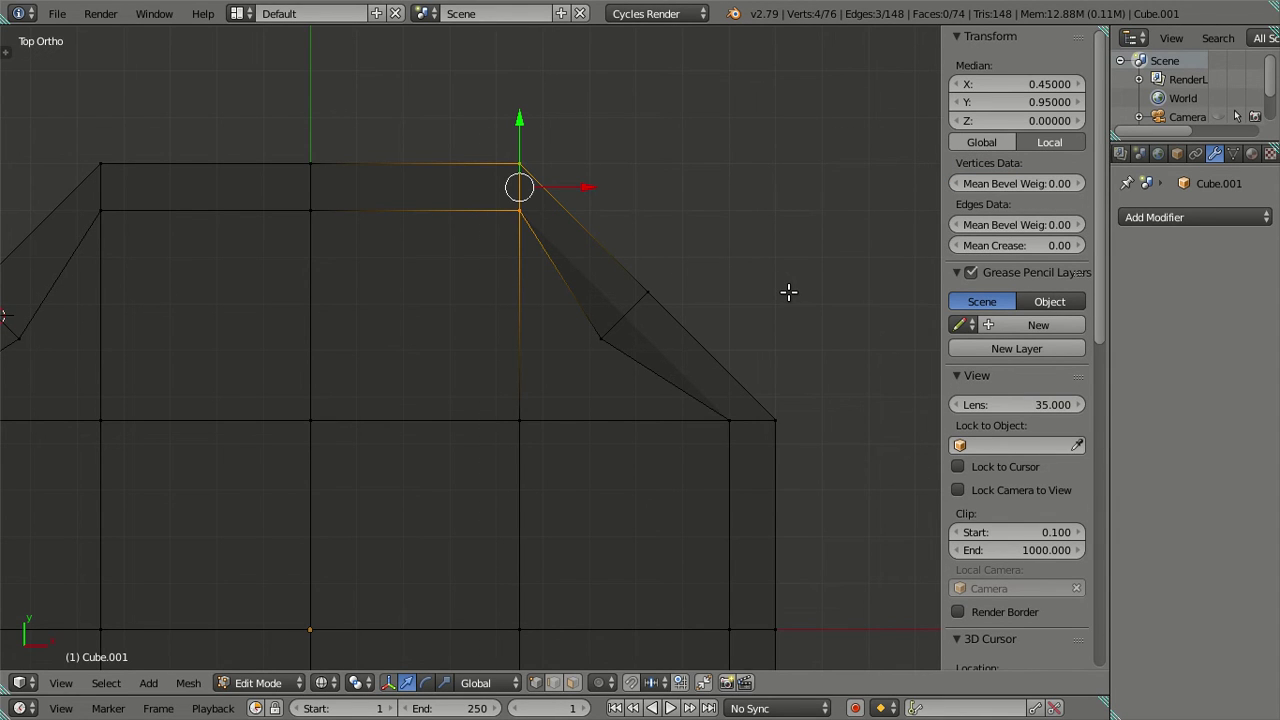
pyautogui.press('r')
pyautogui.press('z')
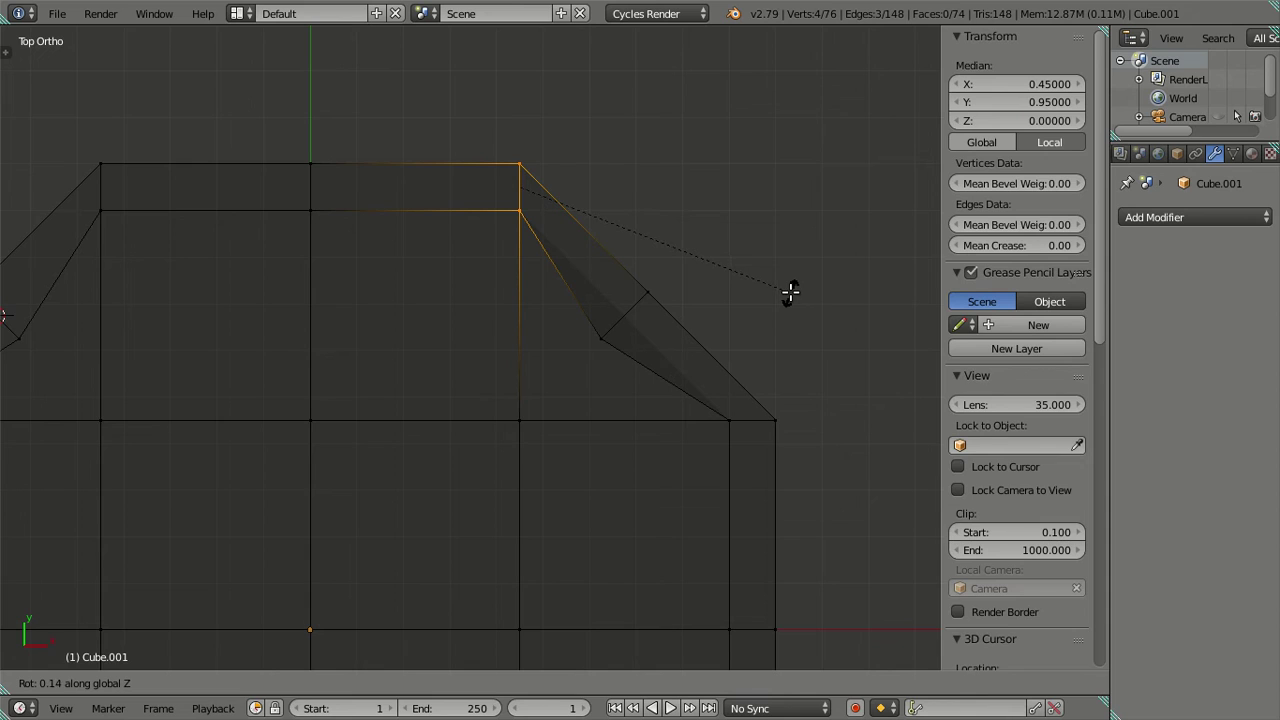
pyautogui.write('30')
pyautogui.press('Escape')
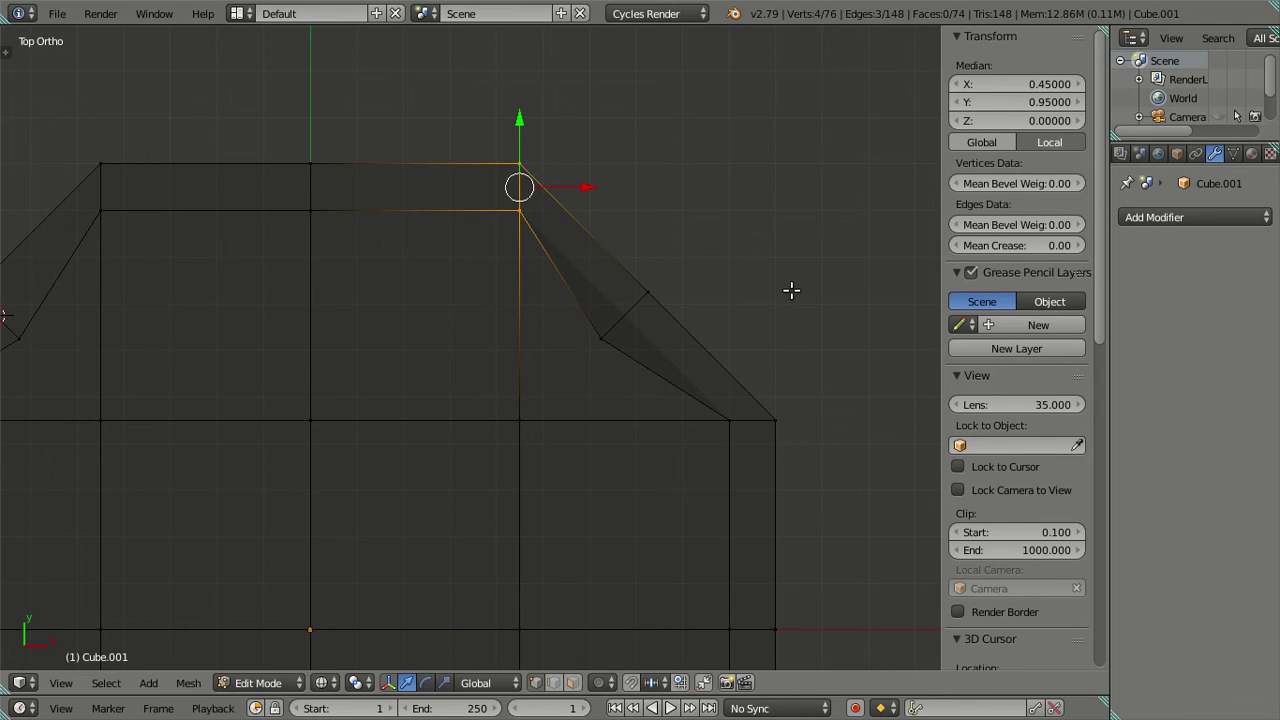
pyautogui.press('r')
pyautogui.press('z')
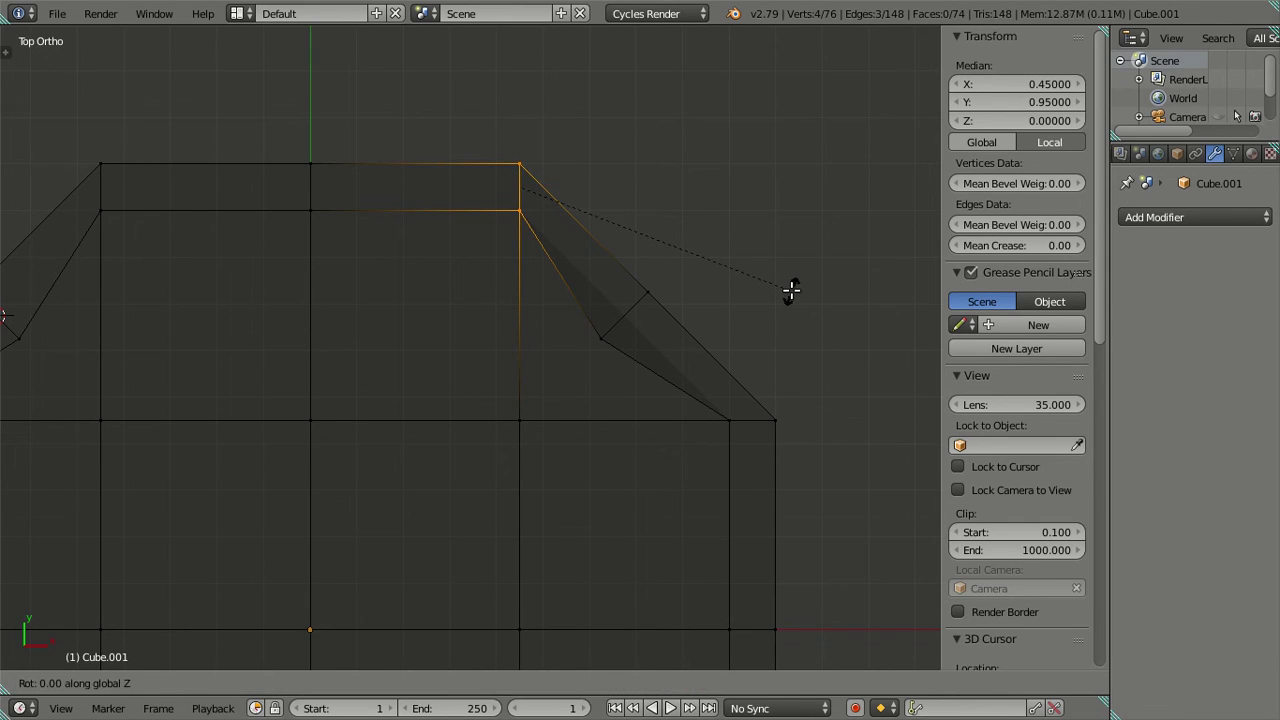
pyautogui.write('-30')
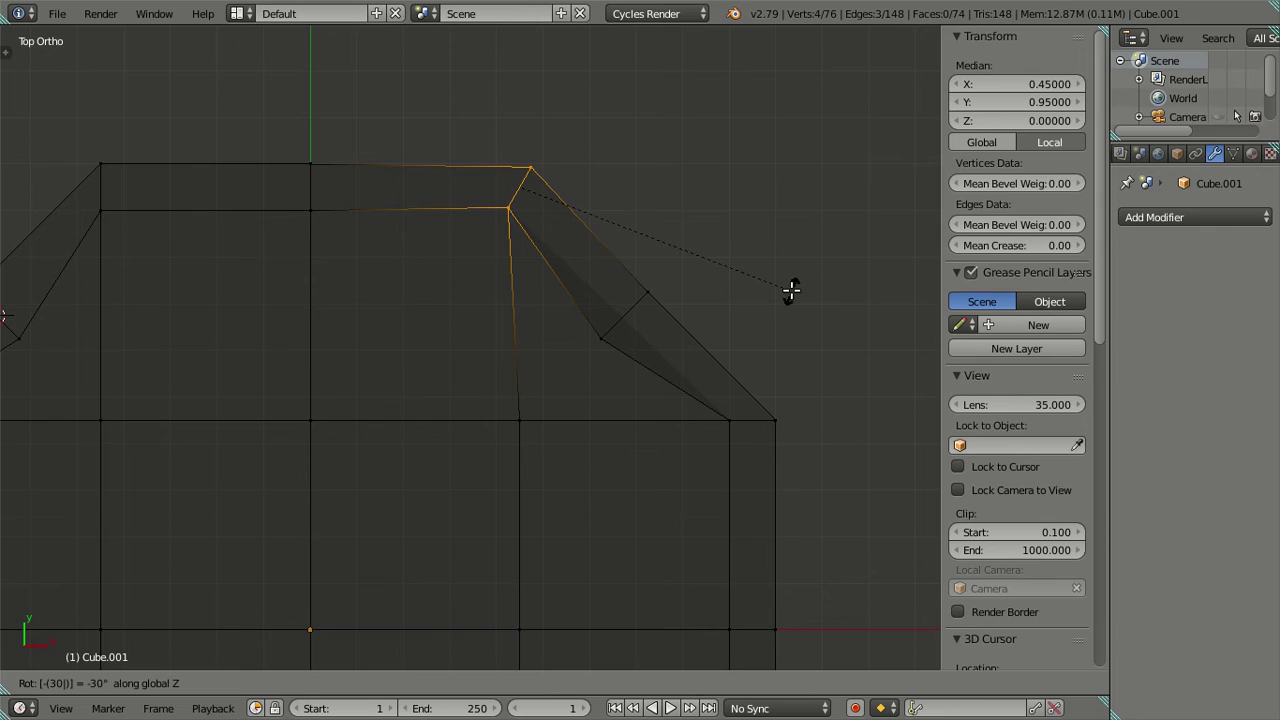
pyautogui.press('Return')
# Rotate the lower-right corner vertices 20° around Z.
pyautogui.press('a')
pyautogui.press('b')
pyautogui.moveTo(829, 482); pyautogui.dragTo(717, 403)
pyautogui.write('rz20')
pyautogui.press('Return')
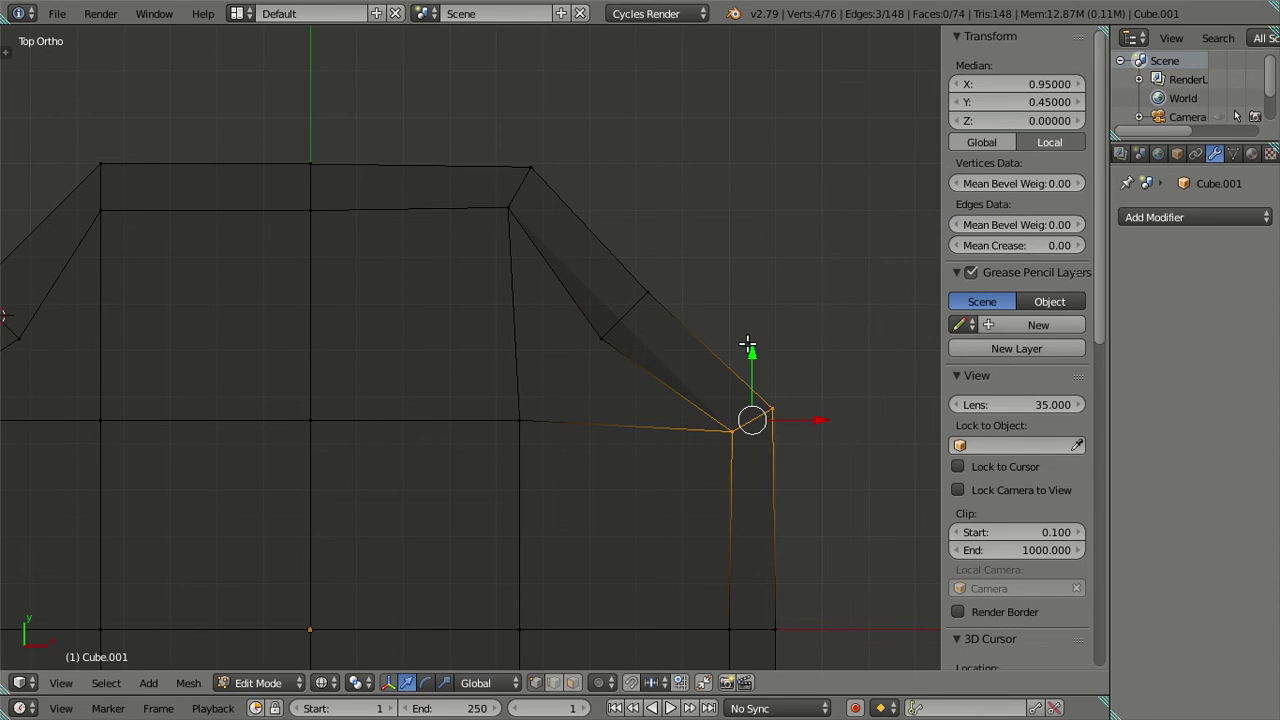
pyautogui.press('a')
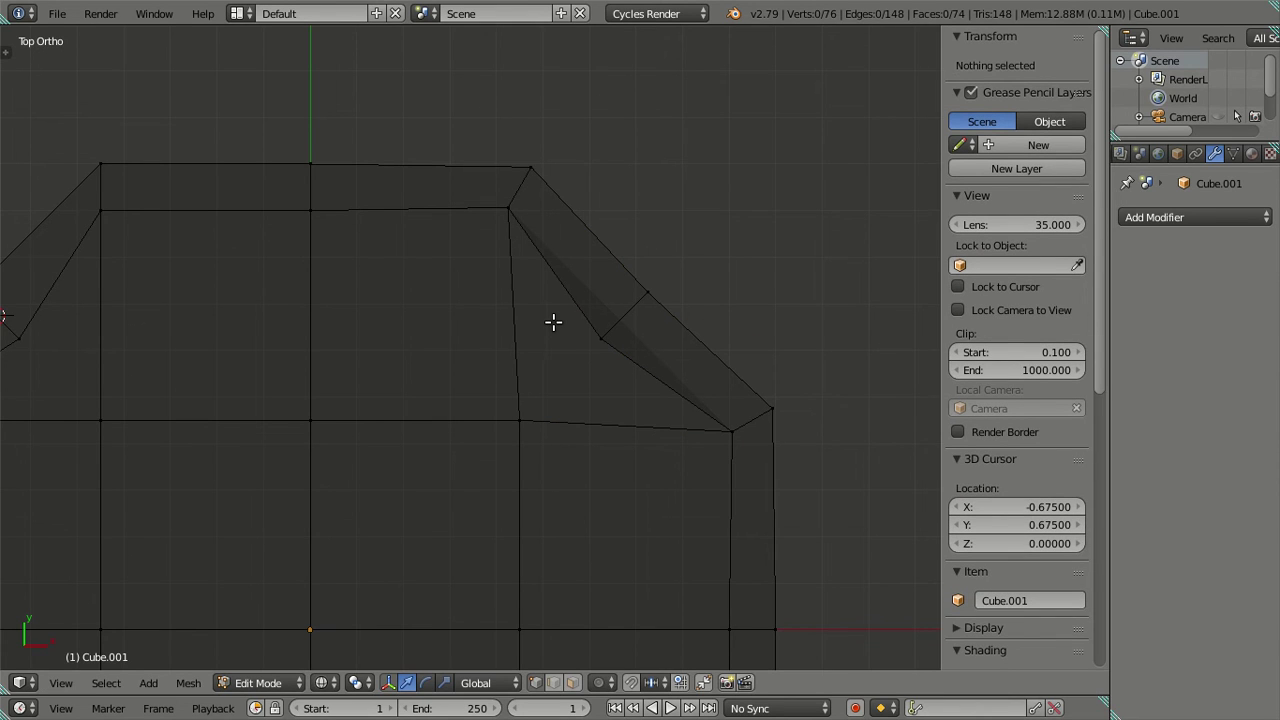
# Rotate the top-left corner vertices 30°.
pyautogui.scroll(-2, 555, 322)
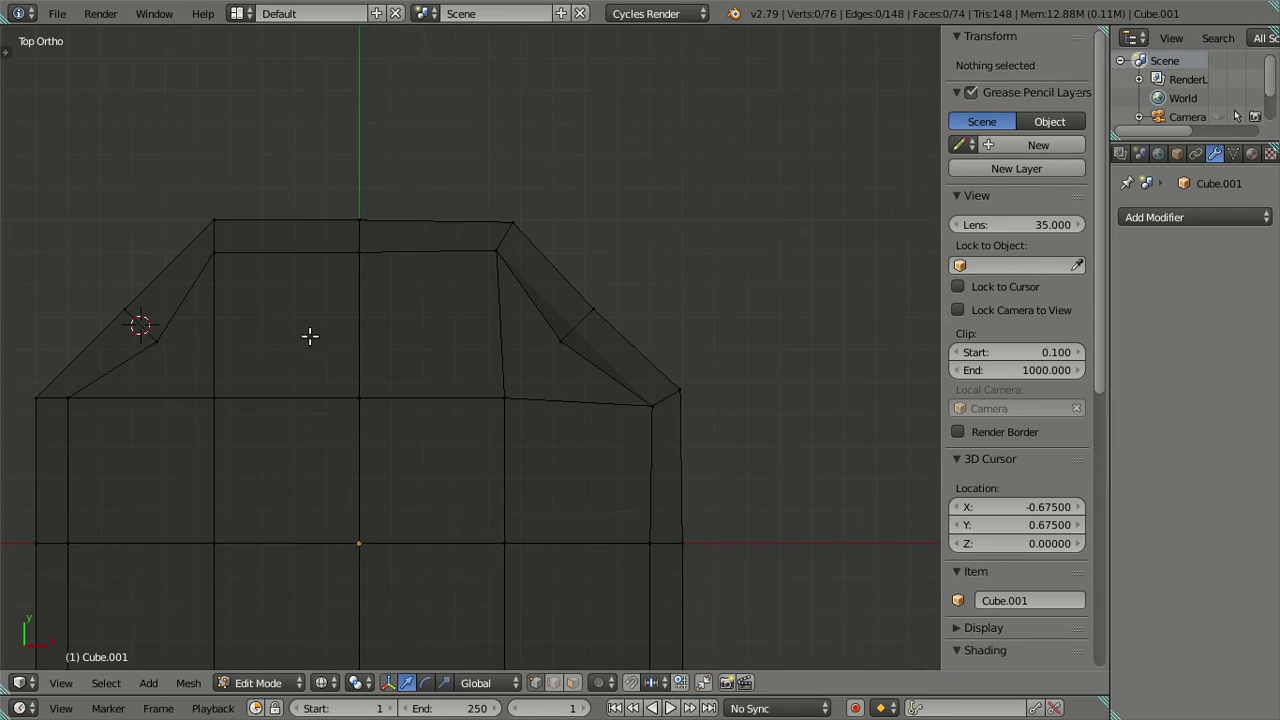
pyautogui.keyDown('shift'); pyautogui.moveTo(310, 336); pyautogui.dragTo(463, 247, button='middle'); pyautogui.keyUp('shift')
pyautogui.press('b')
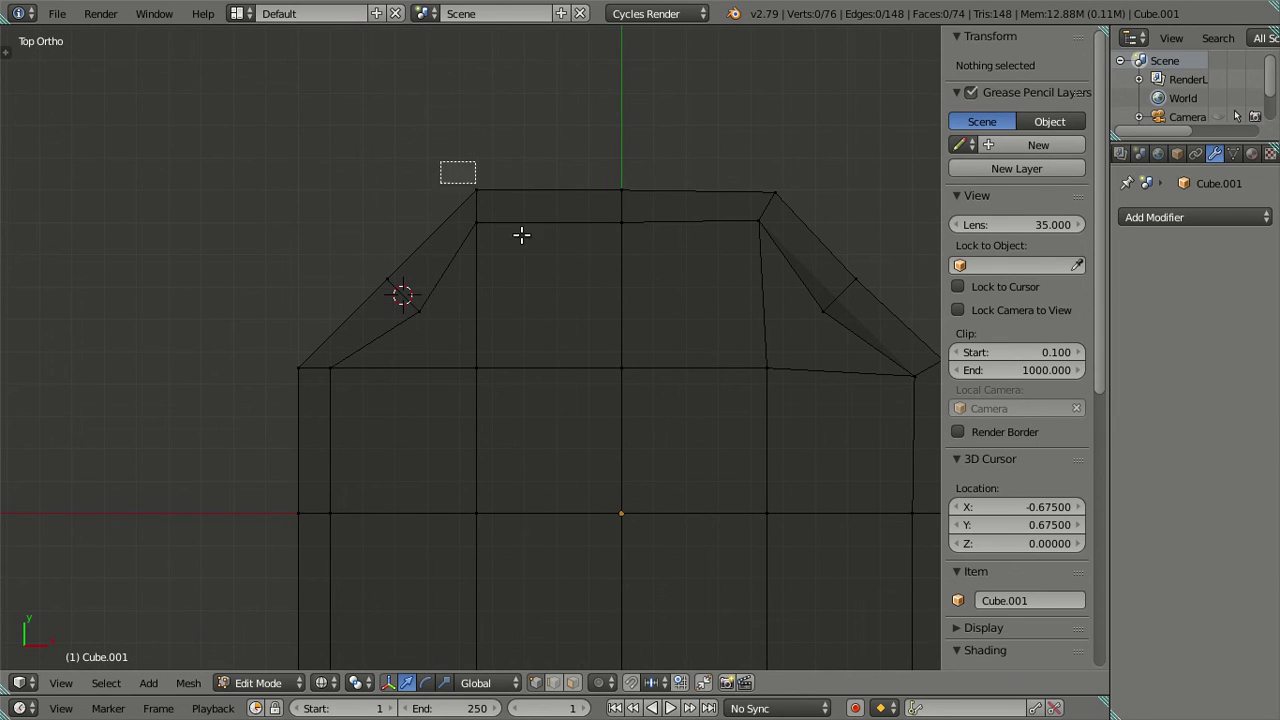
pyautogui.moveTo(440, 160); pyautogui.dragTo(525, 245)
pyautogui.write('r30')
pyautogui.press('Return')
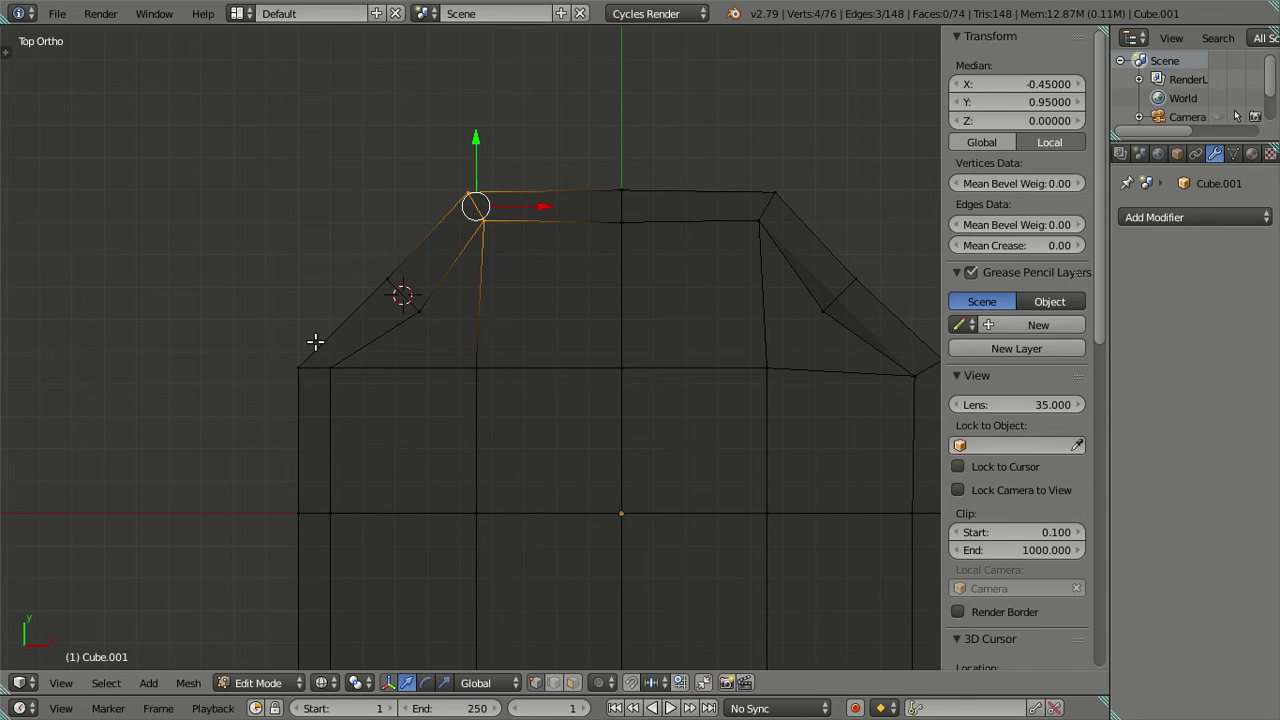
# Rotate the lower-left corner vertices 30°.
pyautogui.press('a')
pyautogui.press('b')
pyautogui.moveTo(220, 329); pyautogui.dragTo(383, 443)
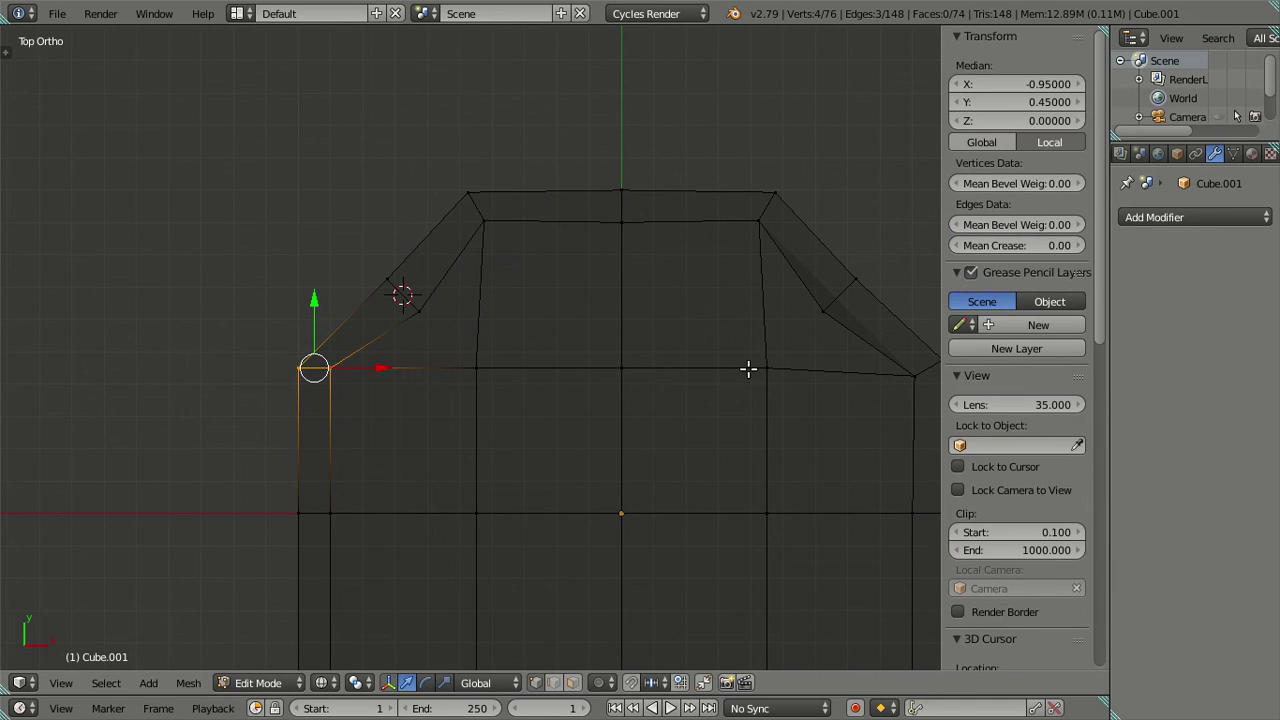
pyautogui.write('r30')
pyautogui.press('Return')
# Place the 3D cursor at the centre of the right diagonal's corner vertices.
pyautogui.press('a')
pyautogui.keyDown('shift'); pyautogui.moveTo(706, 360); pyautogui.dragTo(562, 339, button='middle'); pyautogui.keyUp('shift')
pyautogui.keyDown('ctrl'); pyautogui.scroll(-2, 562, 339); pyautogui.keyUp('ctrl')
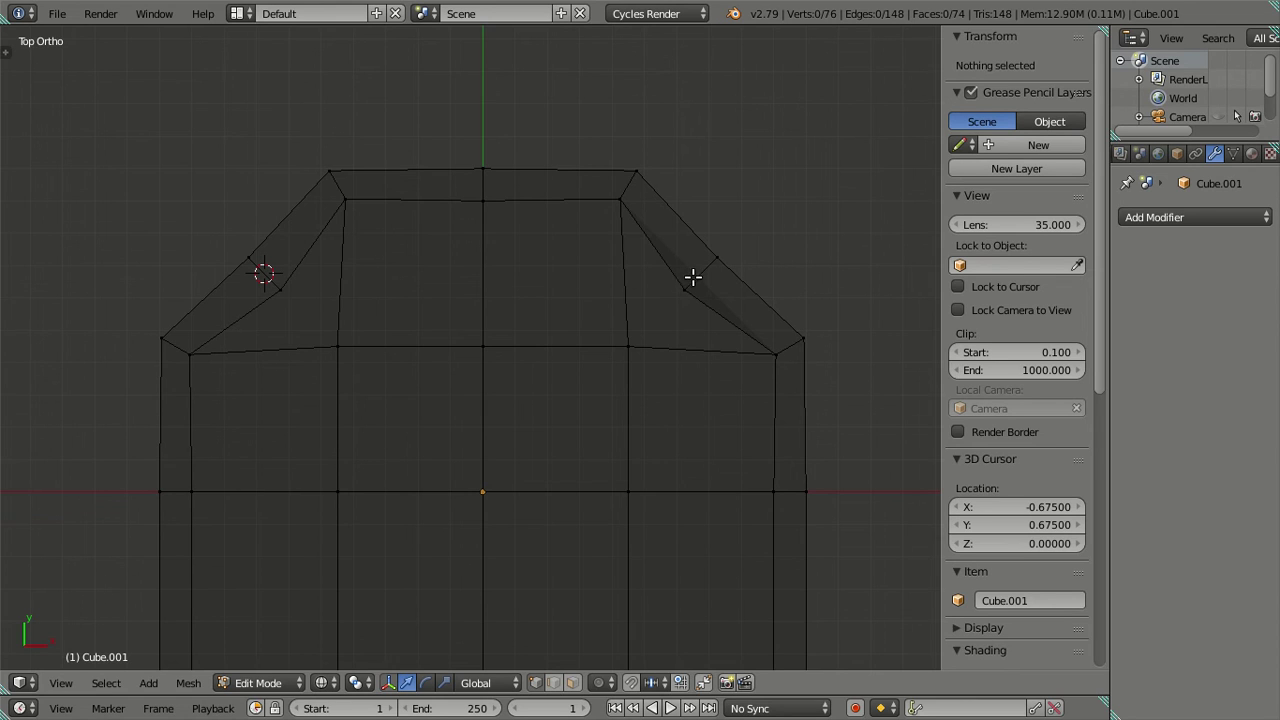
pyautogui.keyDown('shift'); pyautogui.moveTo(725, 277); pyautogui.dragTo(680, 271, button='middle'); pyautogui.keyUp('shift')
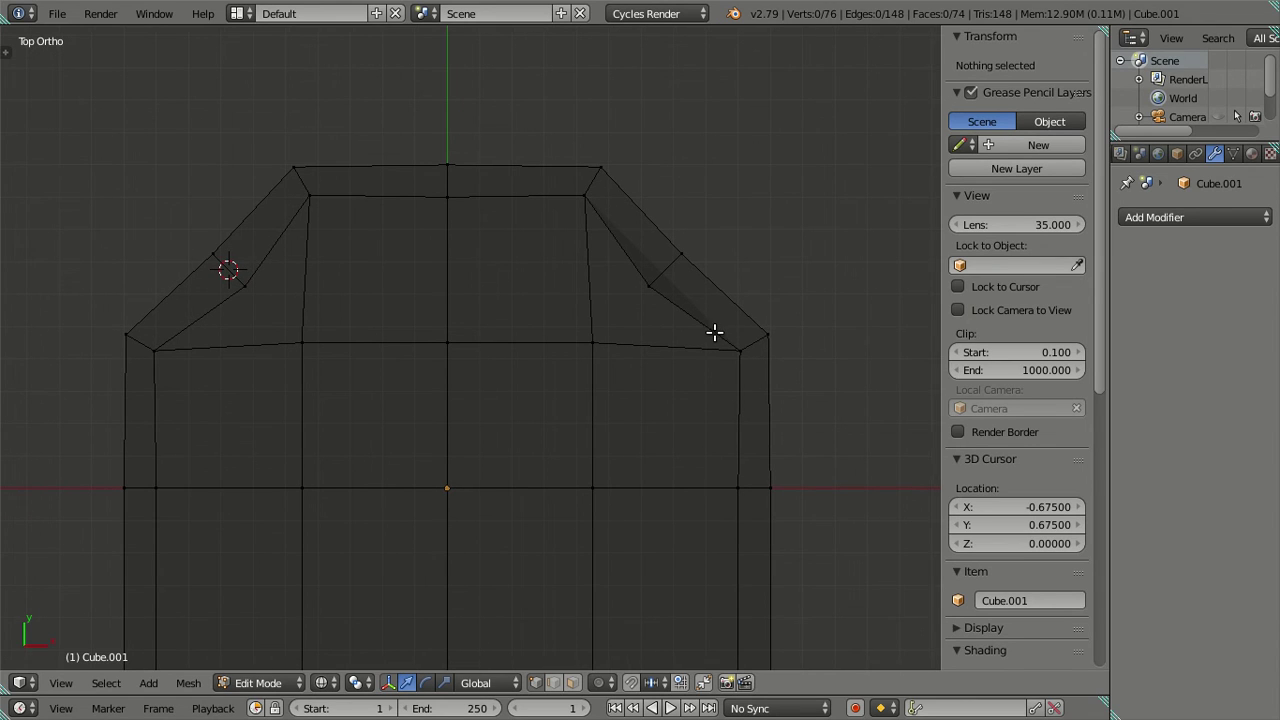
pyautogui.scroll(1, 714, 333)
pyautogui.scroll(1, 537, 320)
pyautogui.scroll(1, 589, 331)
pyautogui.scroll(1, 570, 338)
pyautogui.keyDown('shift'); pyautogui.moveTo(570, 338); pyautogui.dragTo(569, 339, button='middle'); pyautogui.keyUp('shift')
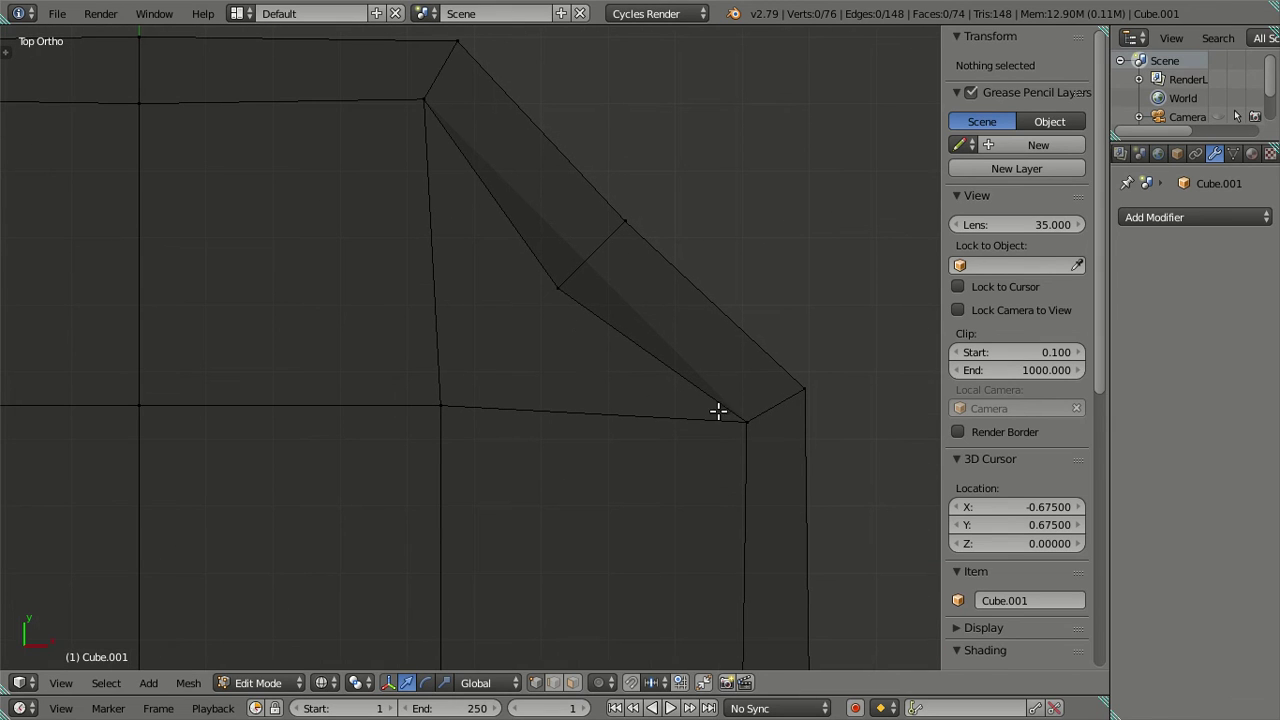
pyautogui.moveTo(741, 419); pyautogui.dragTo(689, 340, button='middle')
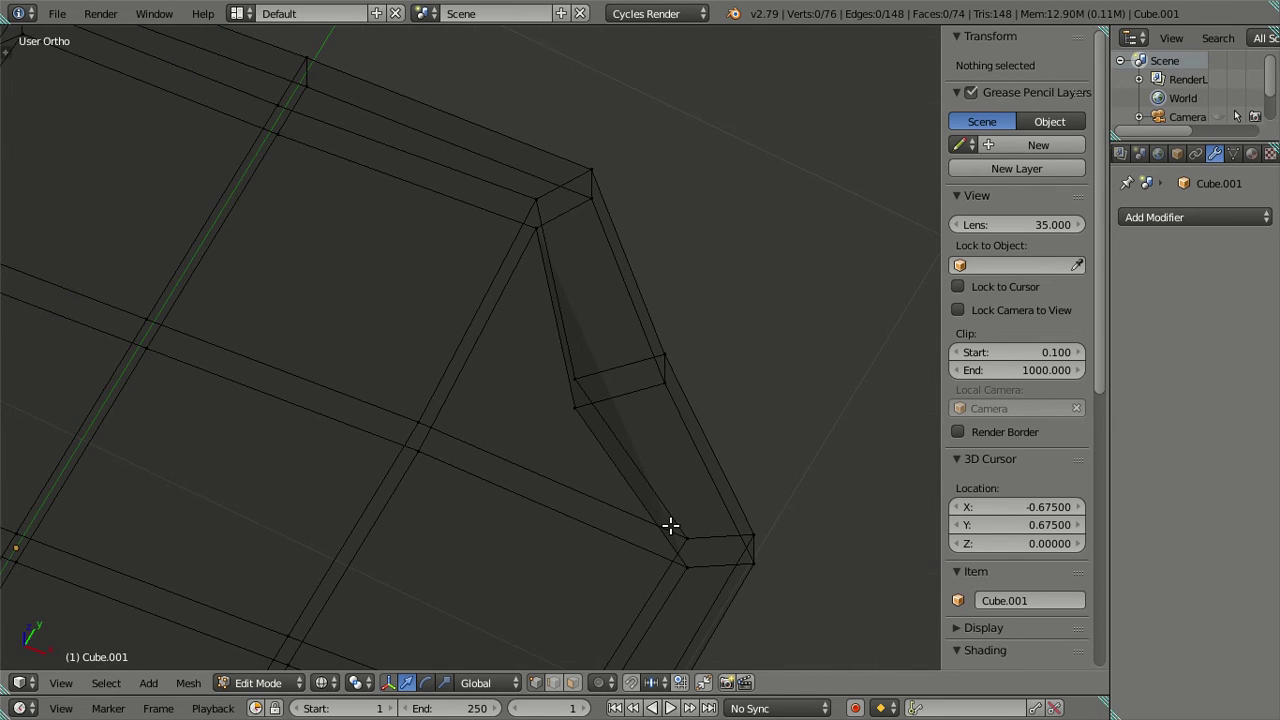
pyautogui.rightClick(686, 553)
pyautogui.keyDown('shift'); pyautogui.rightClick(535, 206); pyautogui.keyUp('shift')
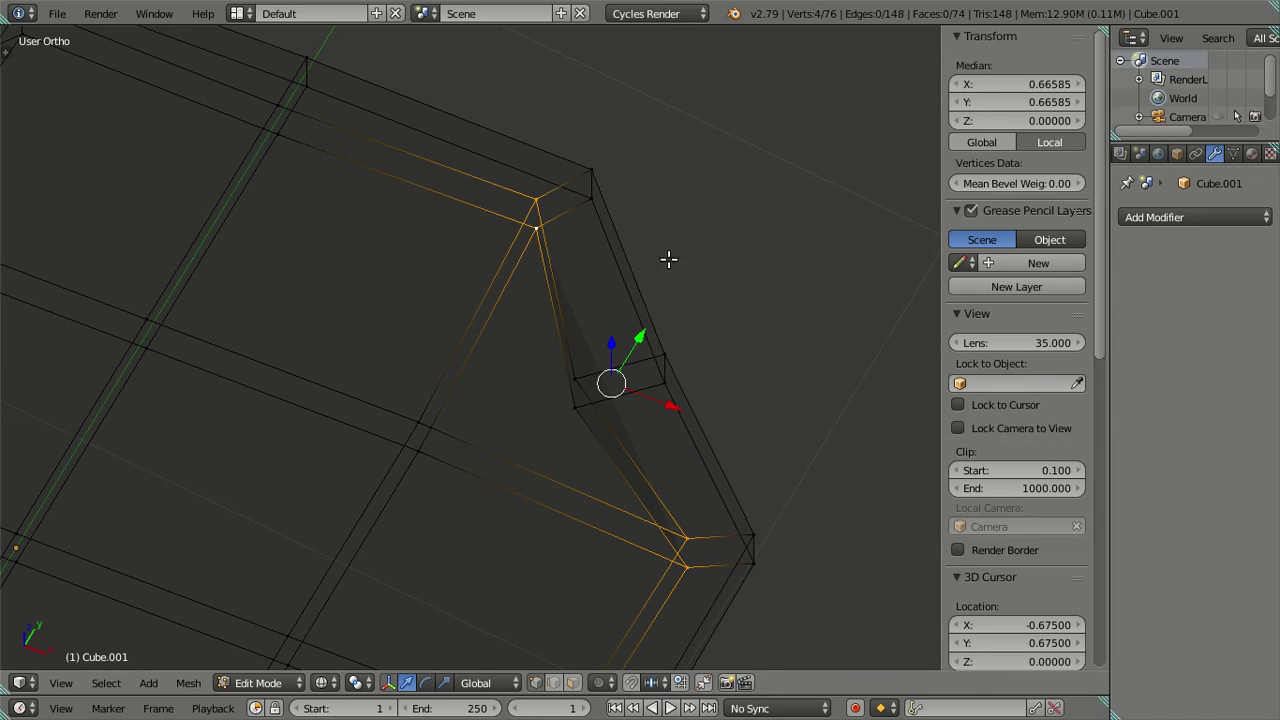
pyautogui.hotkey('shift', 's')
pyautogui.click(736, 313)
# Snap the stray right-diagonal vertex pair onto the 3D cursor.
pyautogui.press('a')
pyautogui.rightClick(583, 398)
pyautogui.keyDown('shift'); pyautogui.rightClick(583, 398); pyautogui.keyUp('shift')
pyautogui.hotkey('shift', 's')
pyautogui.click(737, 290)
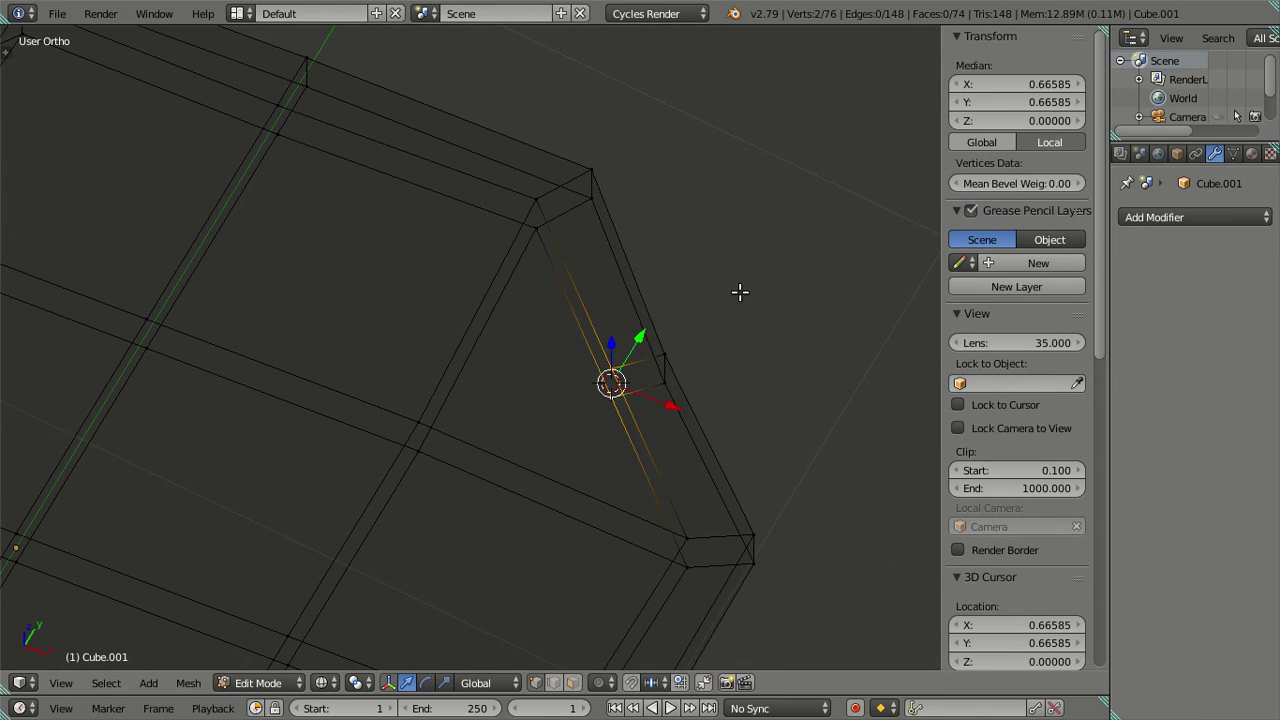
pyautogui.press('a')
# Check the right diagonal edge from an angle, then return to top view.
pyautogui.moveTo(586, 333)
pyautogui.mouseDown(button='middle')
pyautogui.moveTo(609, 394)
pyautogui.moveTo(743, 400)
pyautogui.moveTo(754, 422)
pyautogui.moveTo(568, 322)
pyautogui.moveTo(543, 286)
pyautogui.moveTo(588, 385)
pyautogui.mouseUp(button='middle')
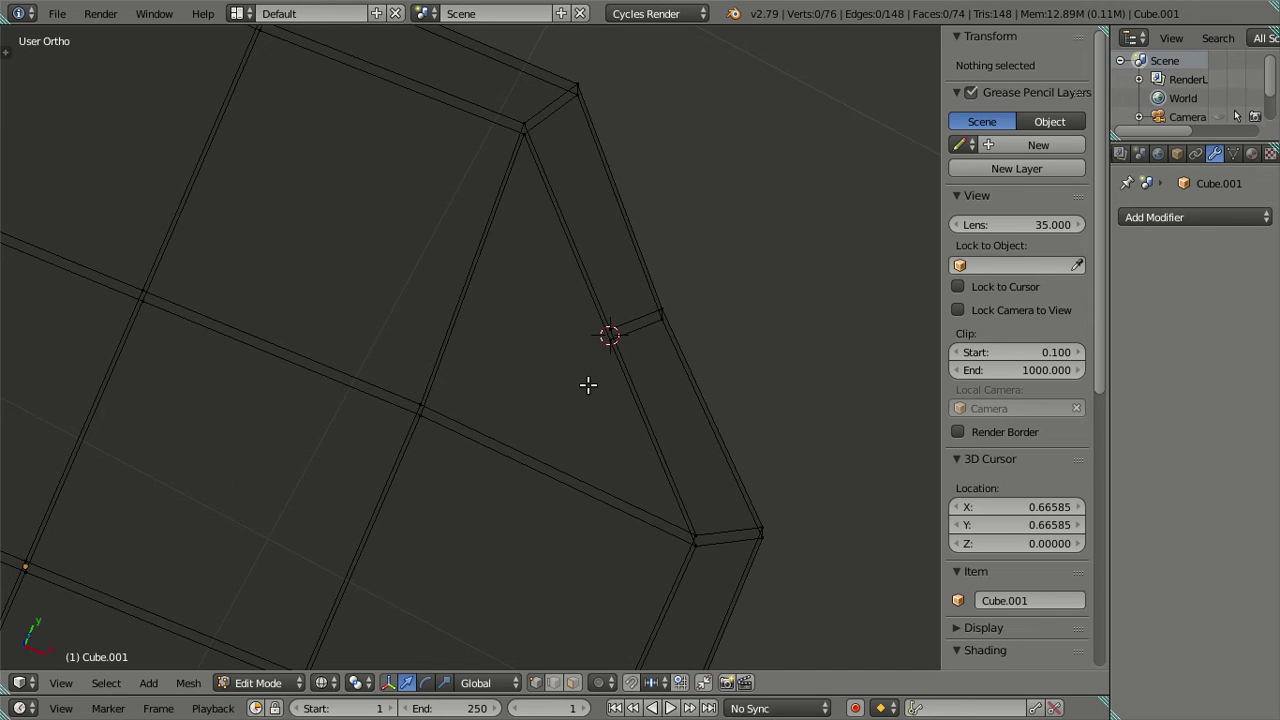
pyautogui.rightClick(552, 370)
pyautogui.moveTo(552, 370)
pyautogui.mouseDown(button='middle')
pyautogui.moveTo(480, 360)
pyautogui.moveTo(532, 378)
pyautogui.moveTo(517, 366)
pyautogui.moveTo(701, 323)
pyautogui.mouseUp(button='middle')
pyautogui.press('KP_7')
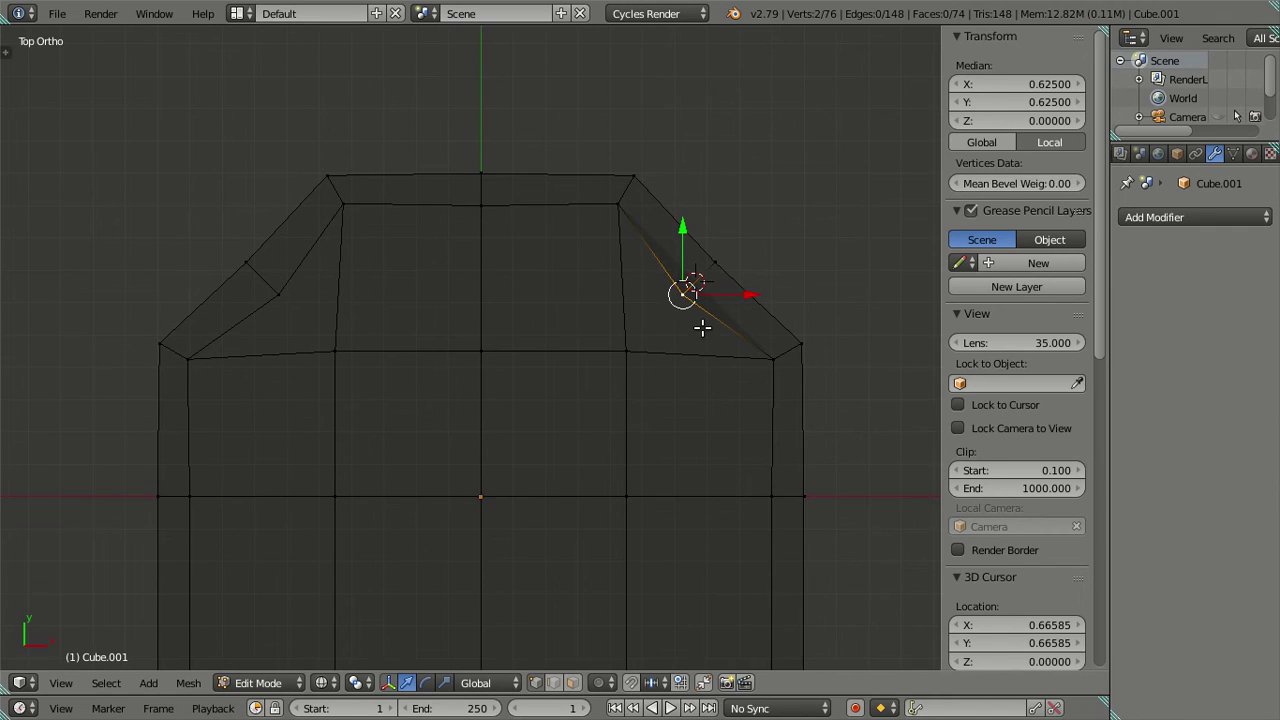
pyautogui.press('a')
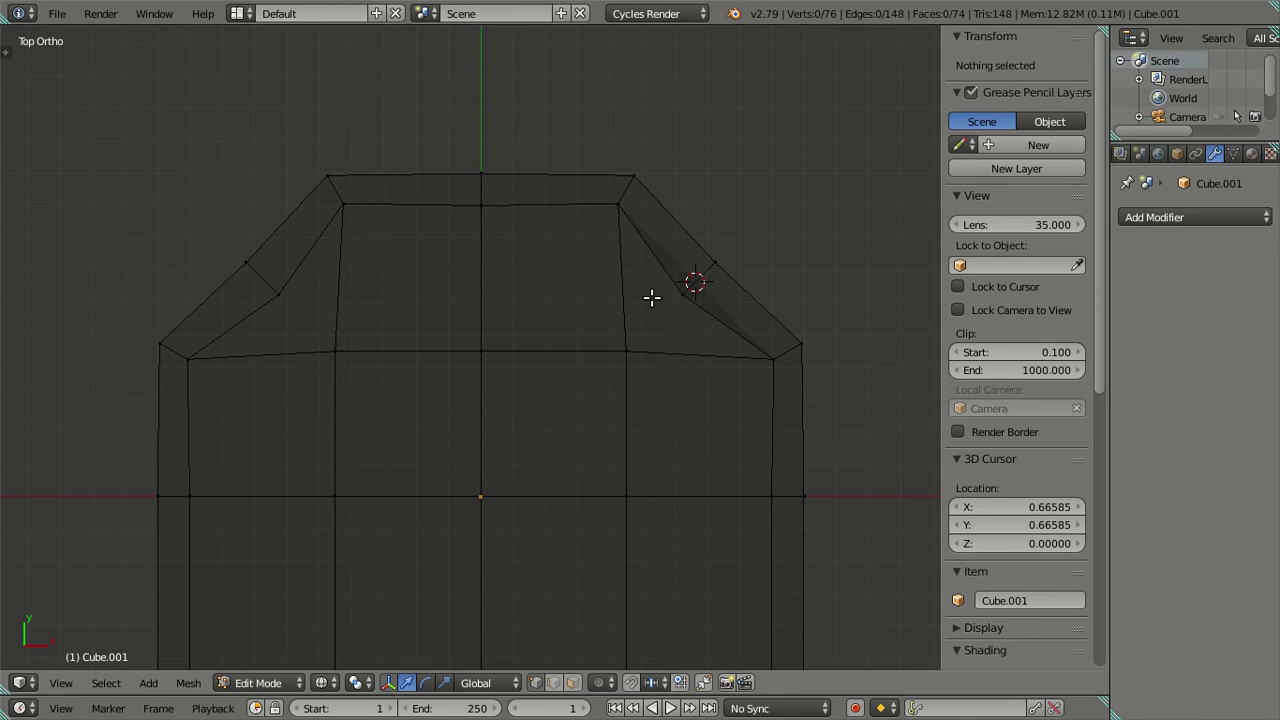
pyautogui.scroll(-3, 348, 226)
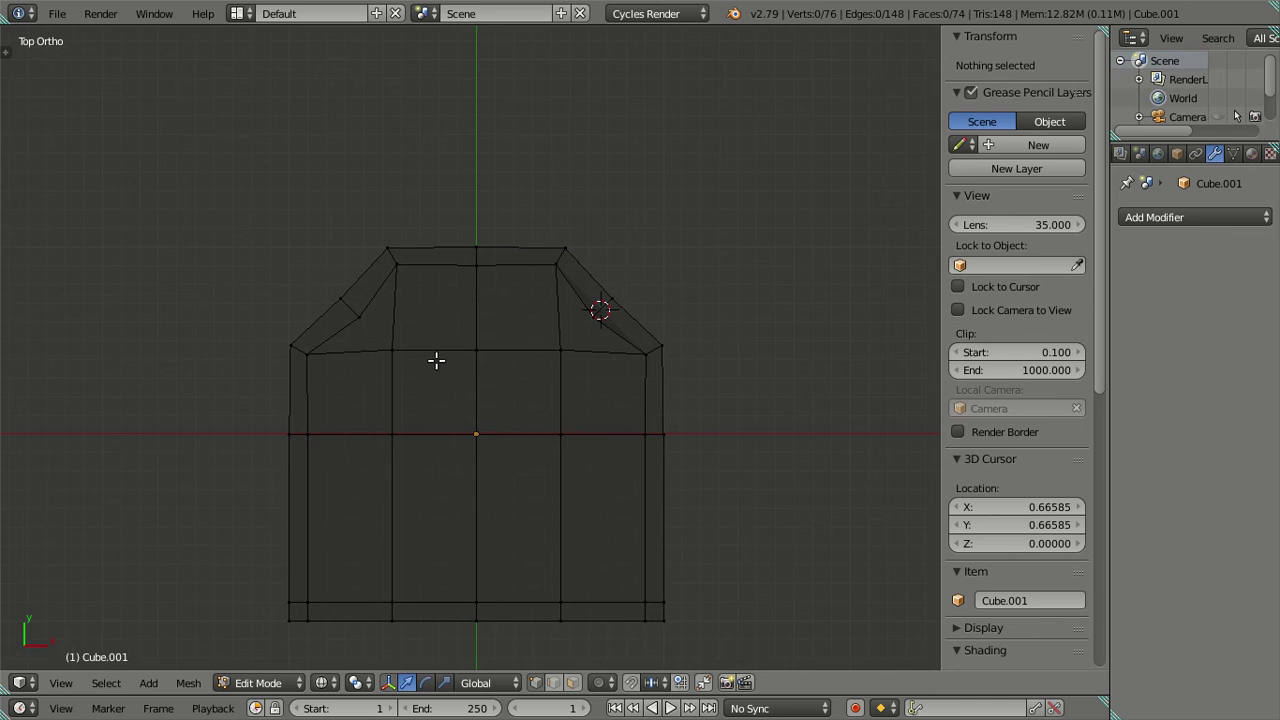
pyautogui.scroll(2, 505, 343)
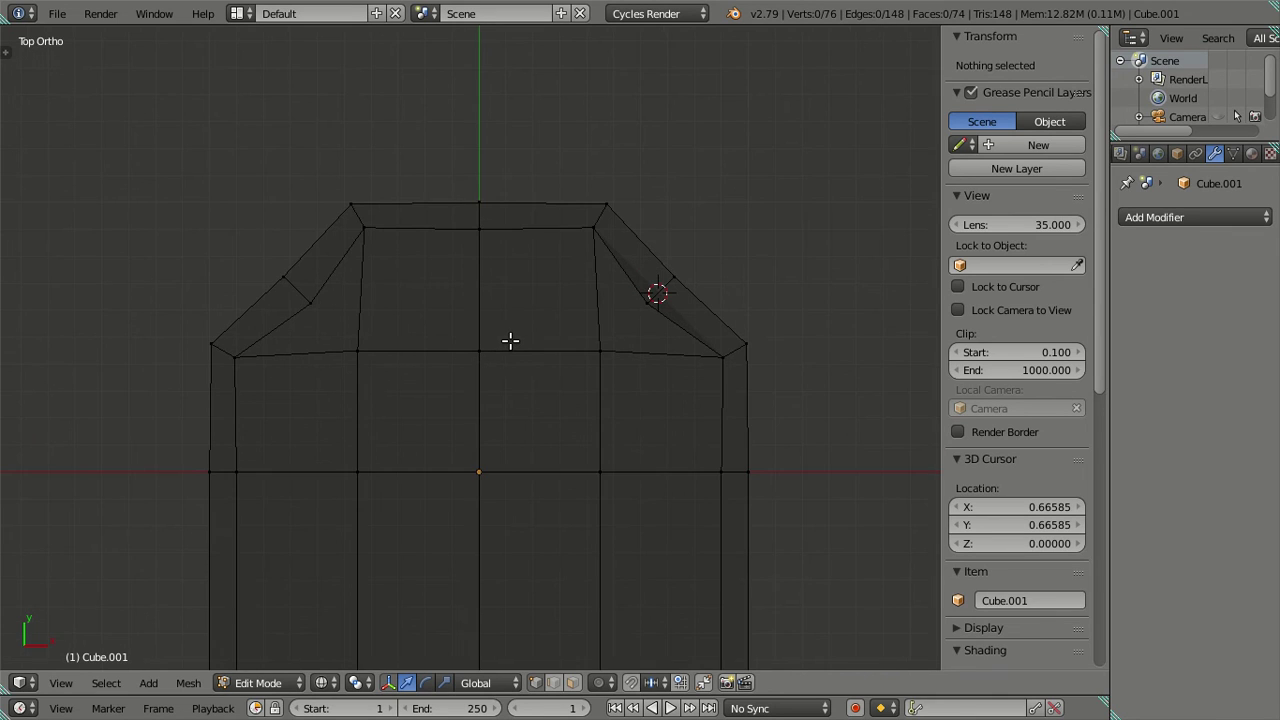
pyautogui.scroll(1, 510, 341)
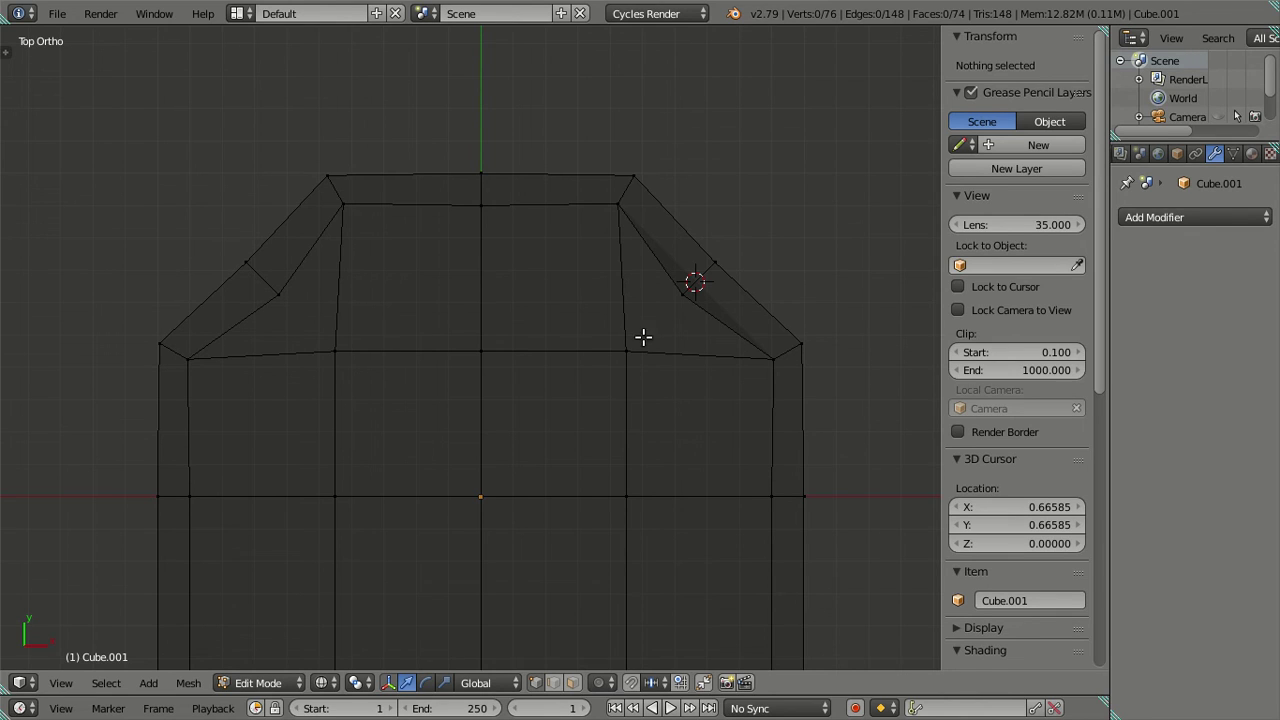
# Move the 3D cursor to the right diagonal edge and snap that band's vertices to it with offset.
pyautogui.rightClick(729, 257)
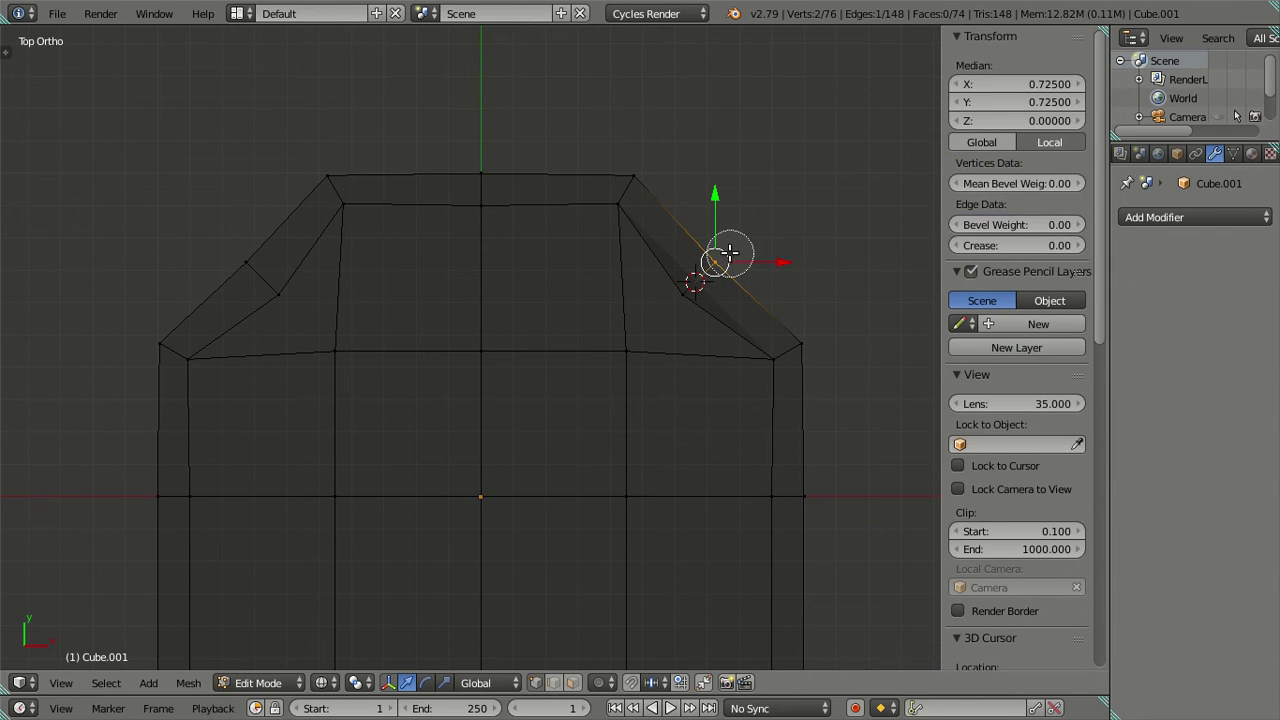
pyautogui.hotkey('shift', 's')
pyautogui.click(783, 288)
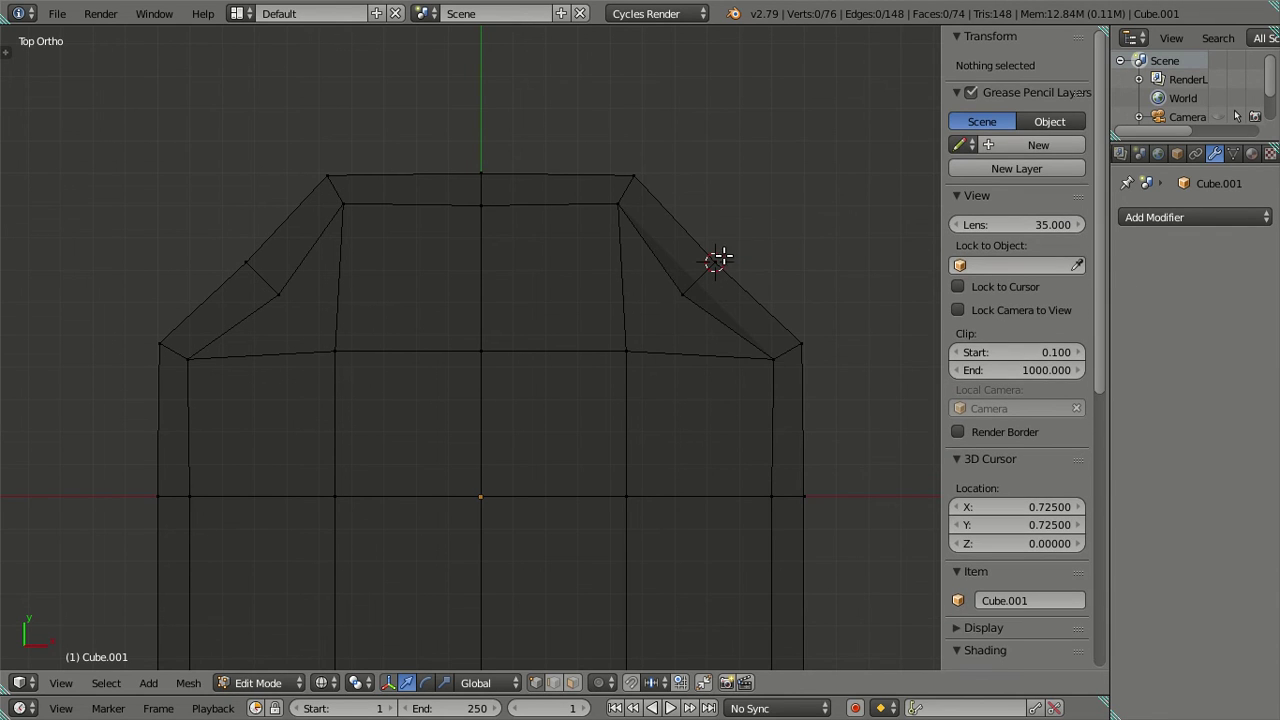
pyautogui.keyDown('shift'); pyautogui.rightClick(692, 268); pyautogui.keyUp('shift')
pyautogui.hotkey('shift', 'a')
pyautogui.hotkey('shift', 's')
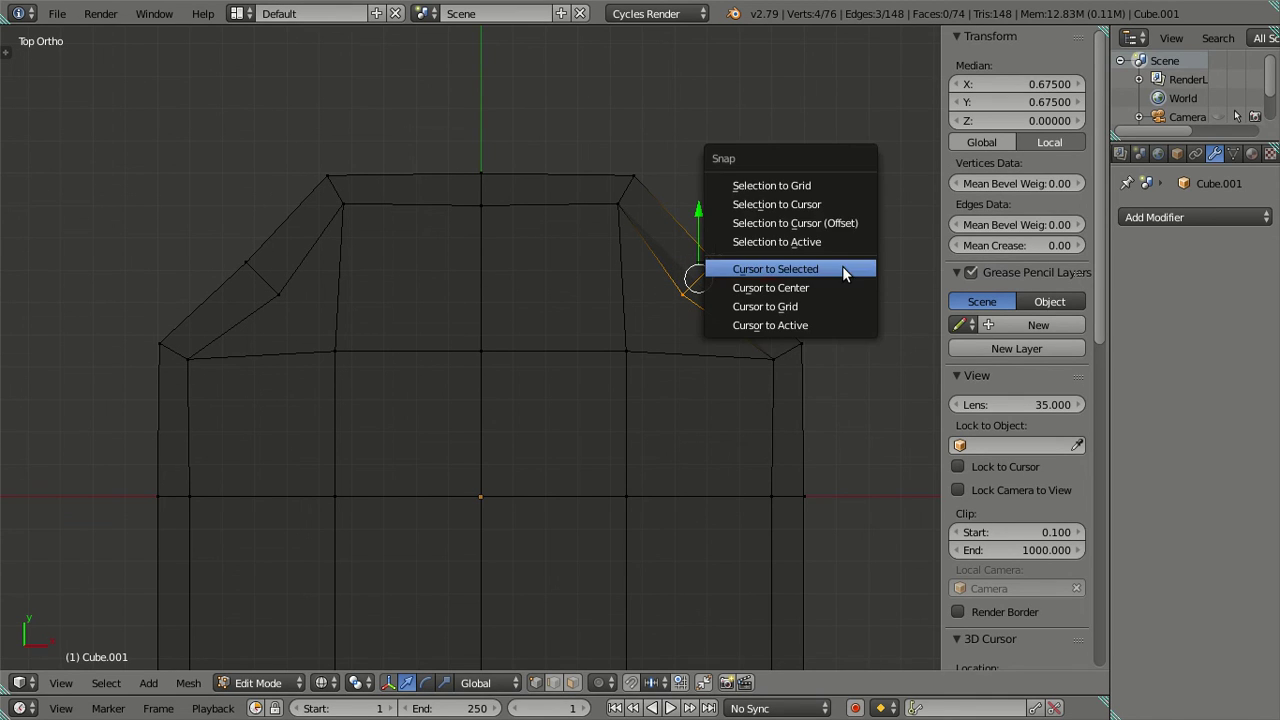
pyautogui.click(837, 226)
pyautogui.press('a')
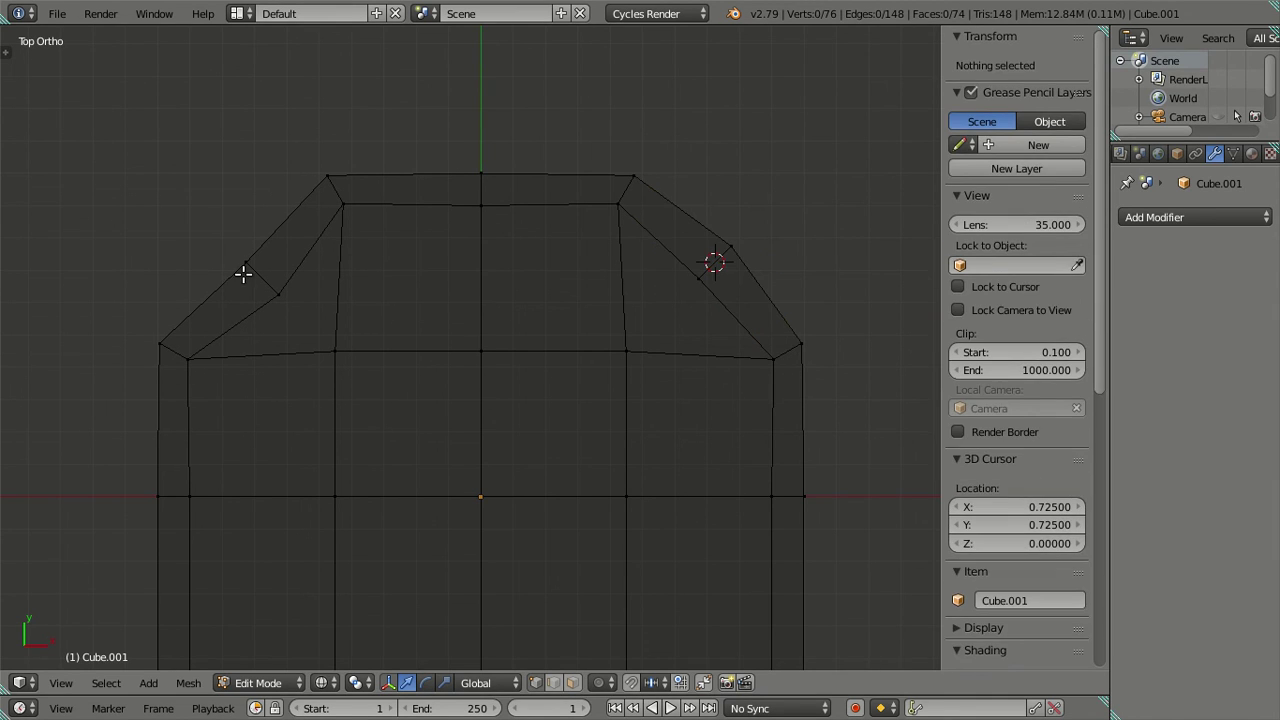
# Snap the left diagonal's stray vertices onto the cursor at -0.725, 0.725.
pyautogui.rightClick(240, 261)
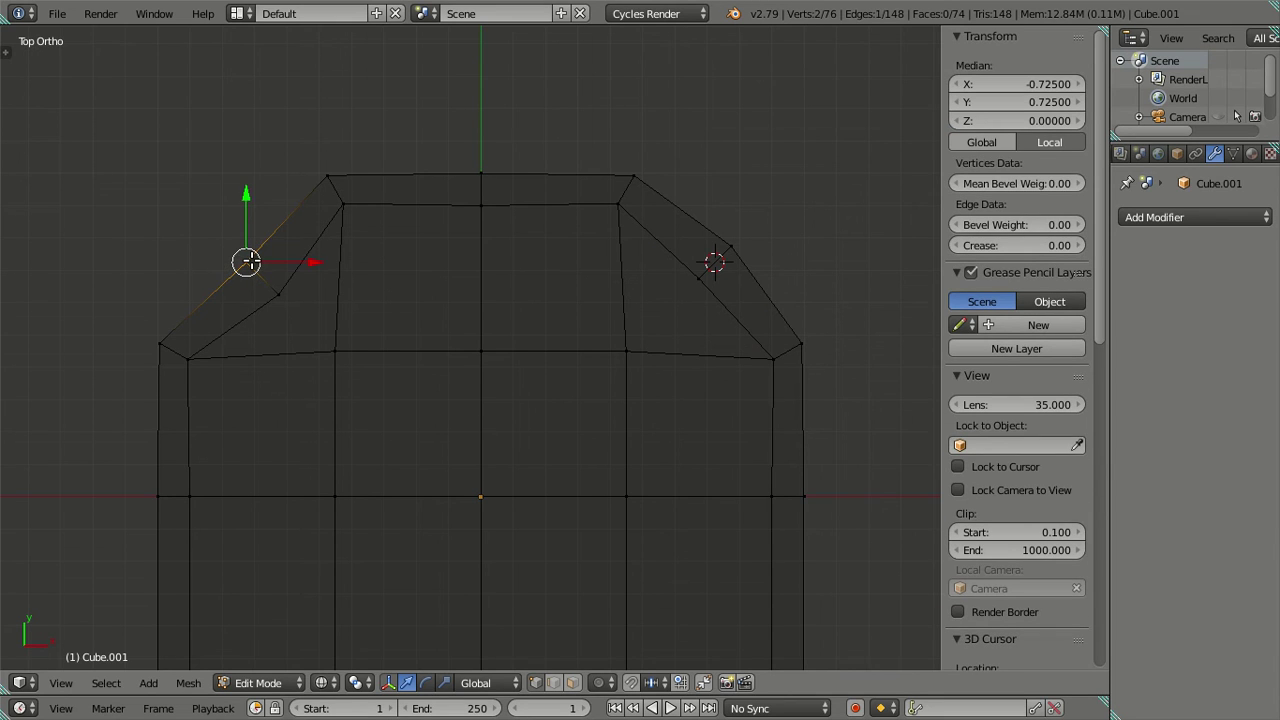
pyautogui.hotkey('shift', 's')
pyautogui.click(271, 310)
pyautogui.press('a')
pyautogui.press('c')
pyautogui.moveTo(257, 294); pyautogui.dragTo(262, 278)
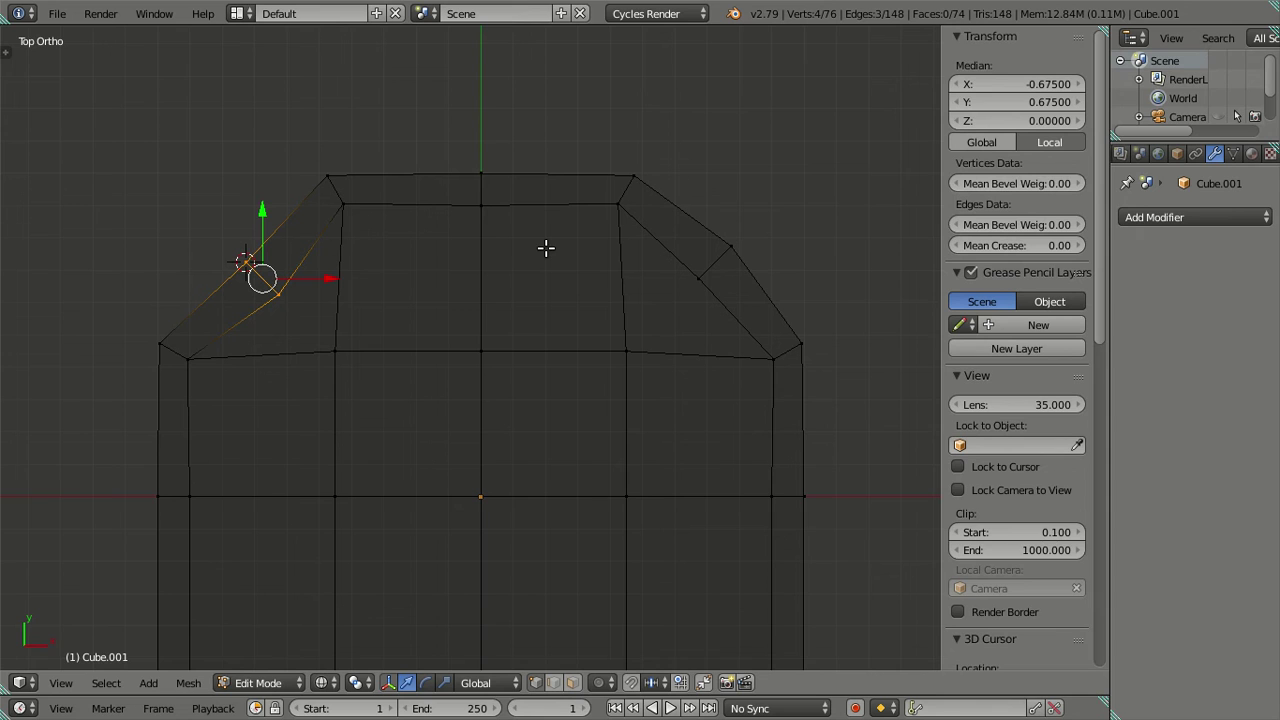
pyautogui.hotkey('shift', 's')
pyautogui.click(550, 205)
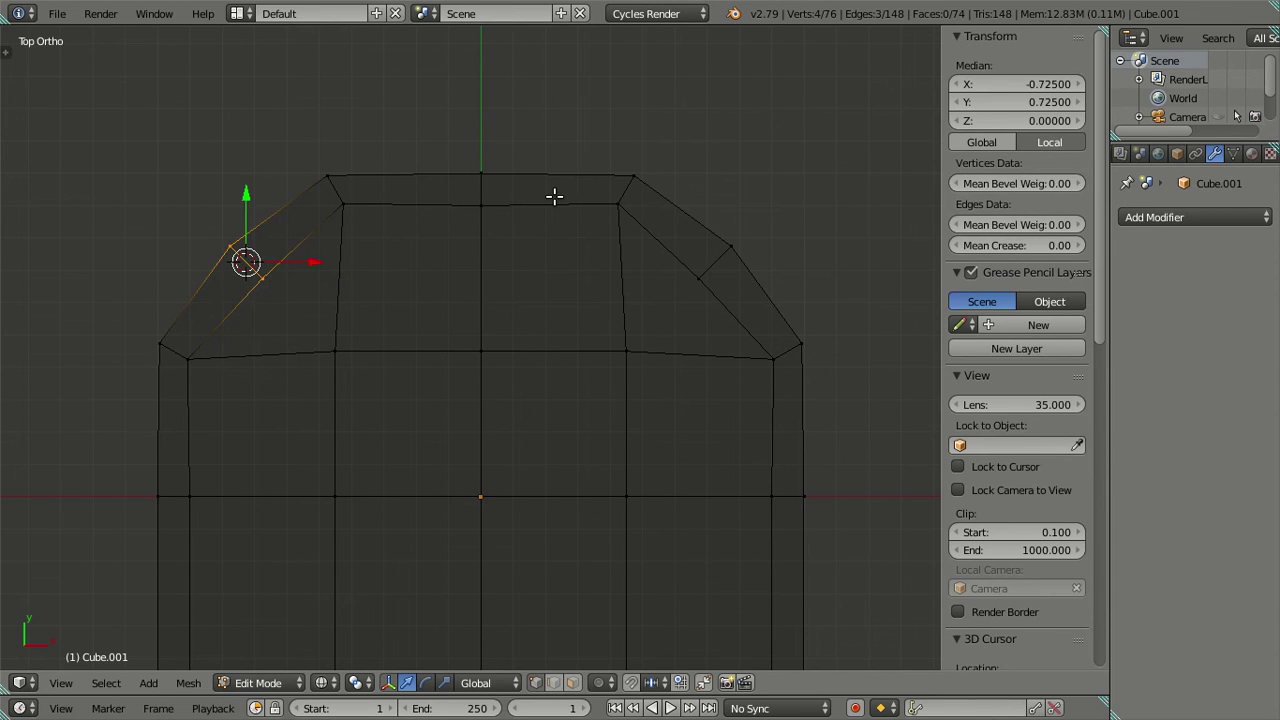
pyautogui.press('a')
pyautogui.moveTo(555, 199)
pyautogui.keyDown('shift'); pyautogui.mouseDown(button='middle')
pyautogui.moveTo(563, 169)
pyautogui.moveTo(454, 237)
pyautogui.mouseUp(button='middle'); pyautogui.keyUp('shift')
pyautogui.scroll(2, 454, 237)
pyautogui.moveTo(571, 266)
pyautogui.keyDown('shift'); pyautogui.mouseDown(button='middle')
pyautogui.moveTo(637, 288)
pyautogui.moveTo(526, 303)
pyautogui.mouseUp(button='middle'); pyautogui.keyUp('shift')
# Add three evenly spaced loop cuts around the rim.
pyautogui.scroll(1, 560, 303)
pyautogui.scroll(1, 626, 269)
pyautogui.scroll(2, 579, 299)
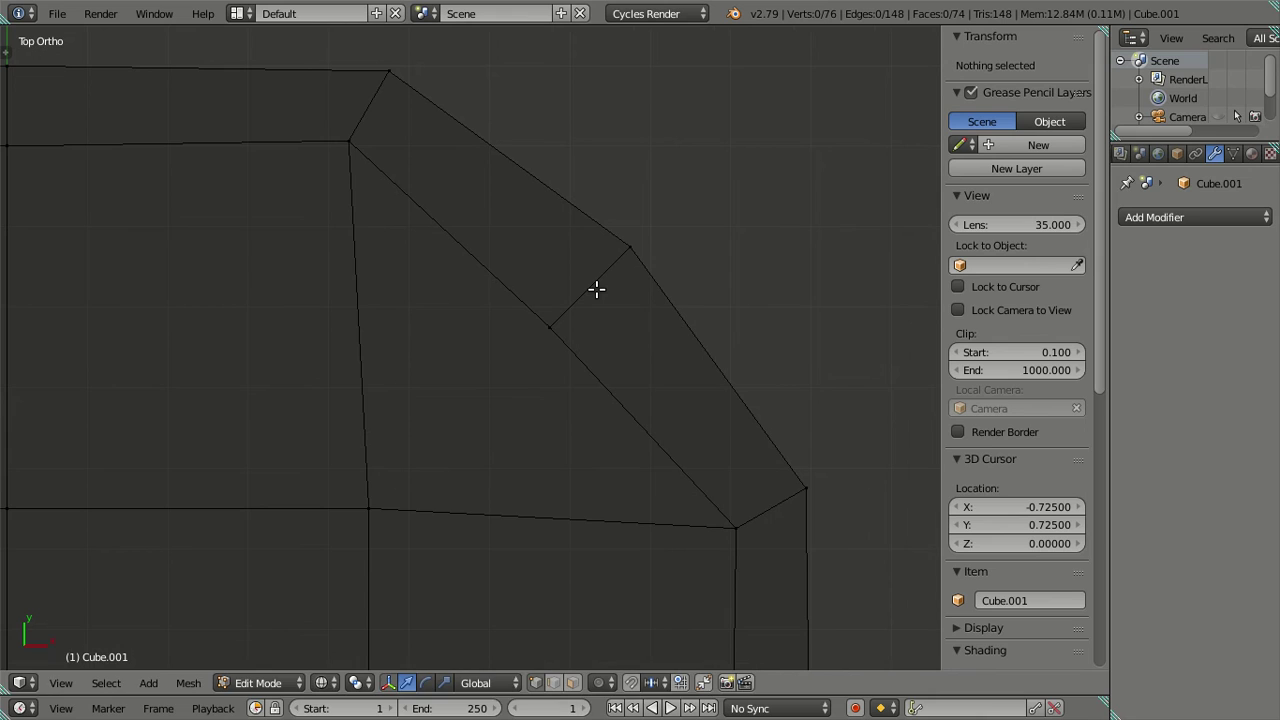
pyautogui.hotkey('ctrl', 'r')
pyautogui.scroll(1, 596, 289)
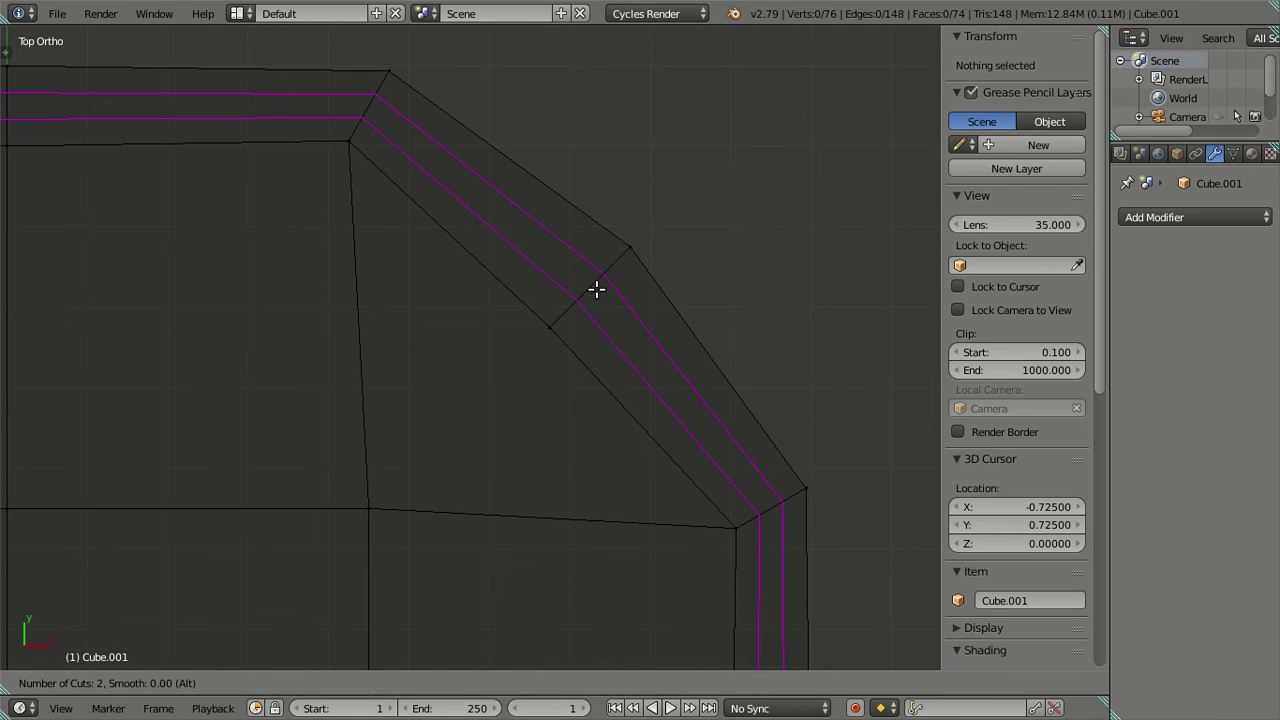
pyautogui.scroll(1, 596, 289)
pyautogui.press('Escape')
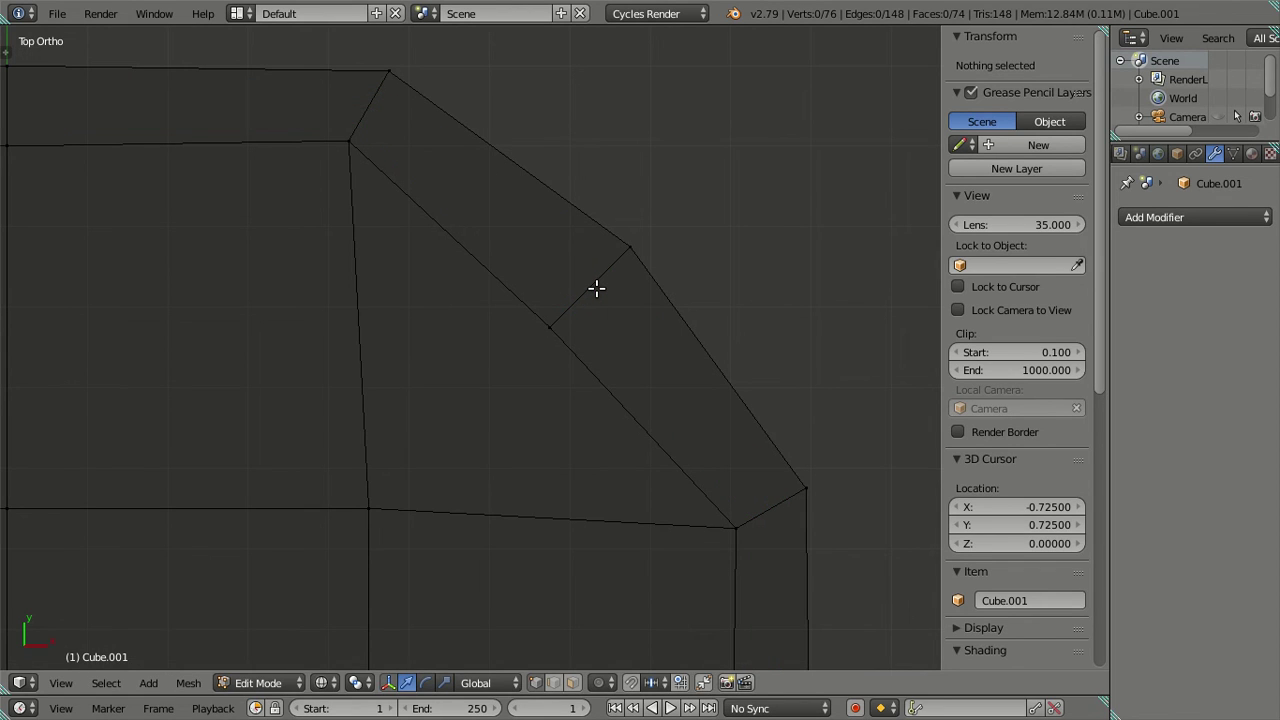
pyautogui.hotkey('ctrl', 'r')
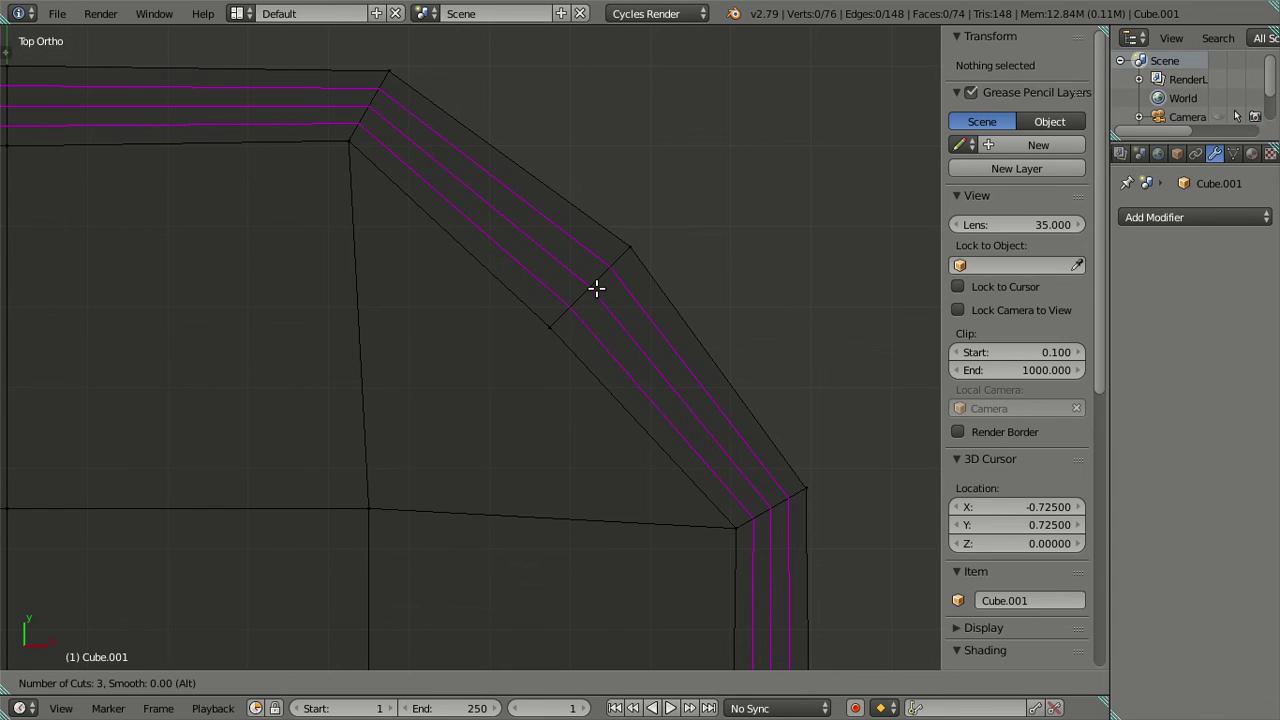
pyautogui.click(596, 289)
pyautogui.rightClick(597, 287)
pyautogui.press('a')
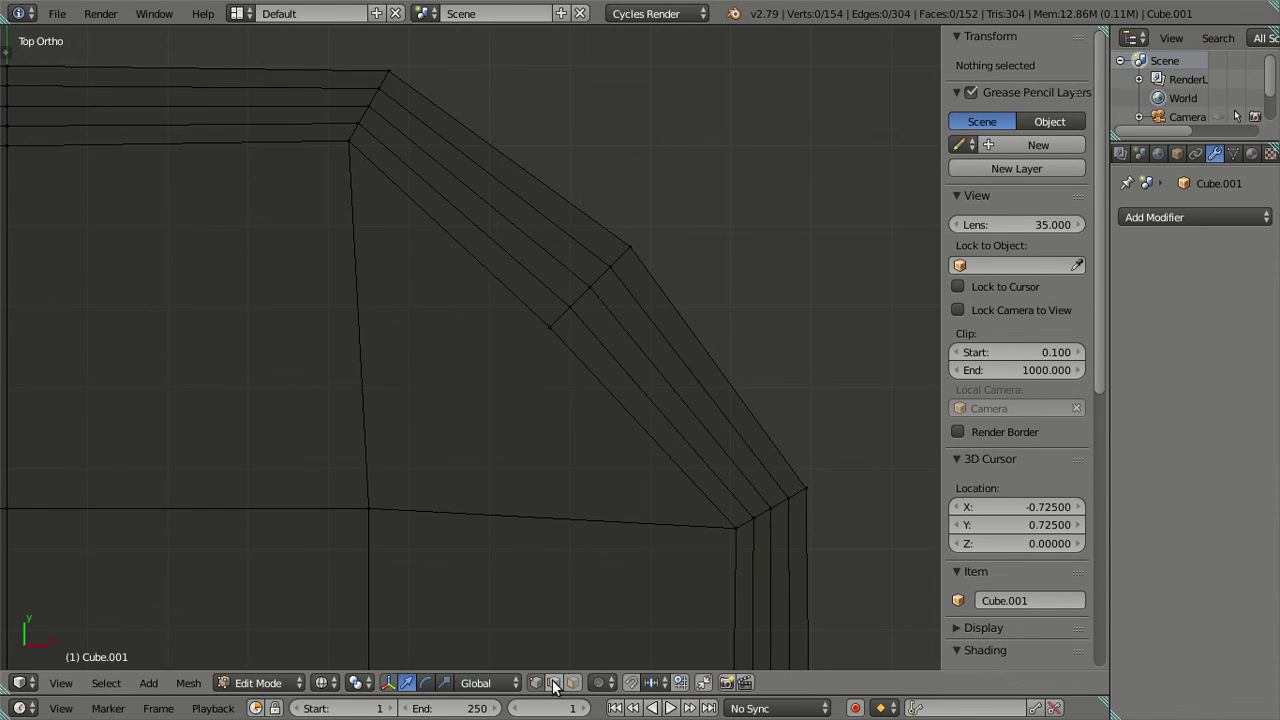
# Dissolve one of the new rim edge loops, then return to vertex selection.
pyautogui.click(537, 683)
pyautogui.keyDown('alt'); pyautogui.rightClick(640, 315); pyautogui.keyUp('alt')
pyautogui.press('x')
pyautogui.click(697, 309)
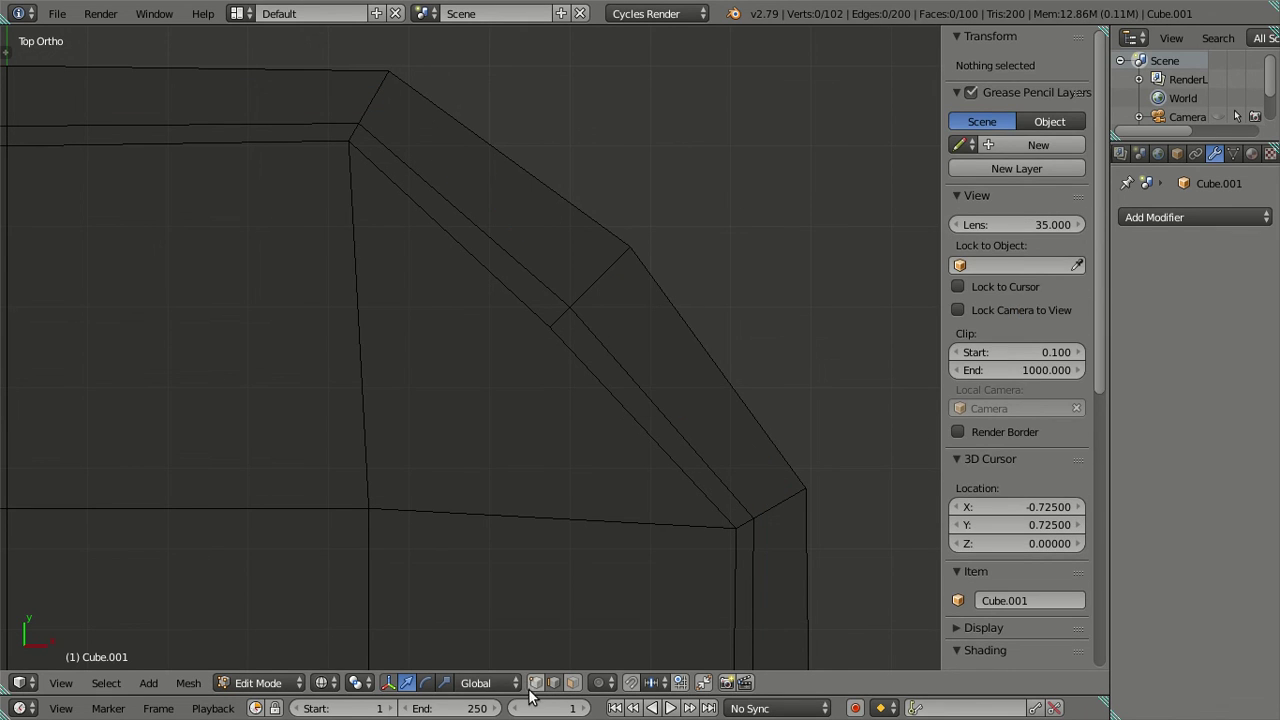
pyautogui.click(535, 683)
# Line up the upper-right diagonal vertices by snapping them to the midpoint pair's position.
pyautogui.press('c')
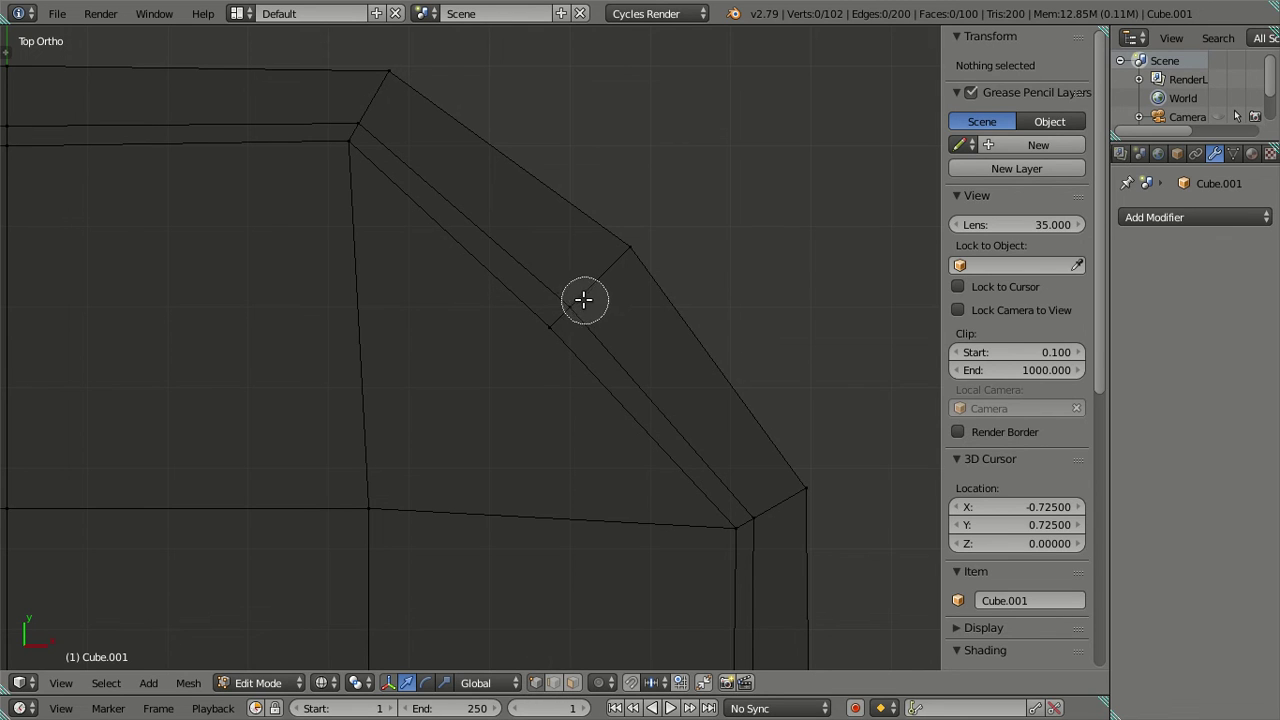
pyautogui.click(583, 297)
pyautogui.hotkey('shift', 's')
pyautogui.click(683, 359)
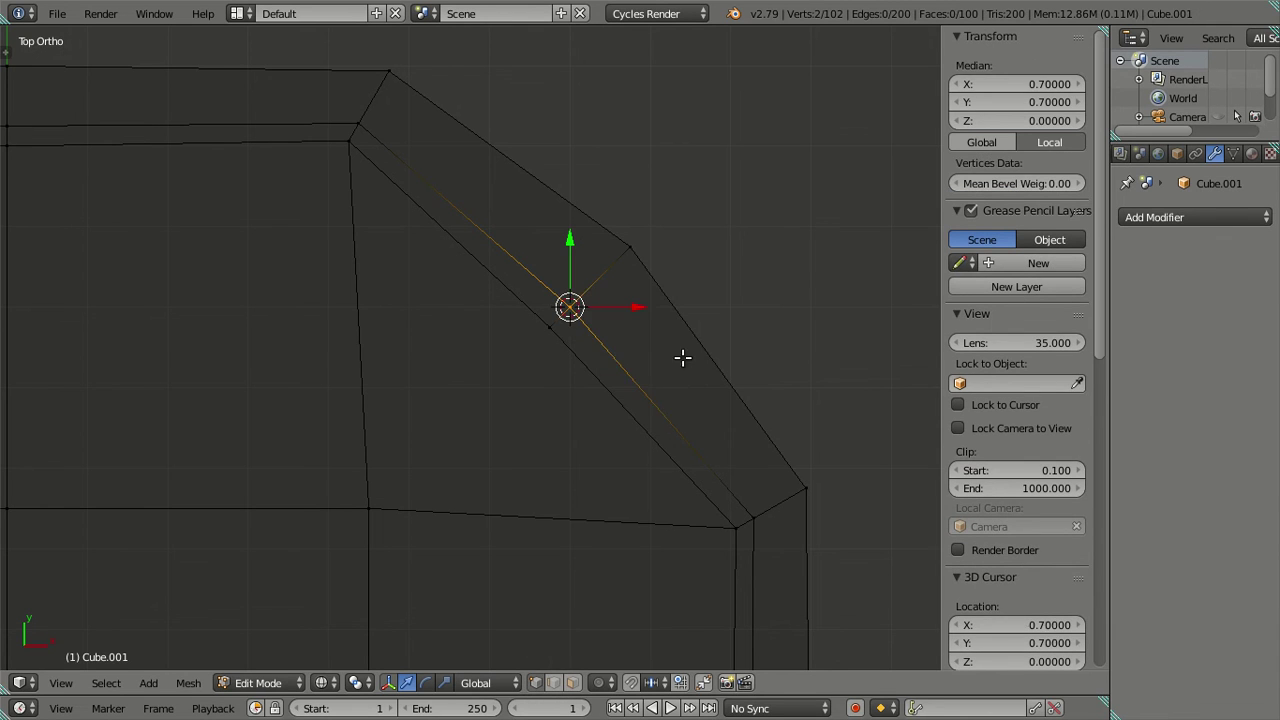
pyautogui.press('a')
pyautogui.press('c')
pyautogui.click(566, 309)
pyautogui.hotkey('shift', 's')
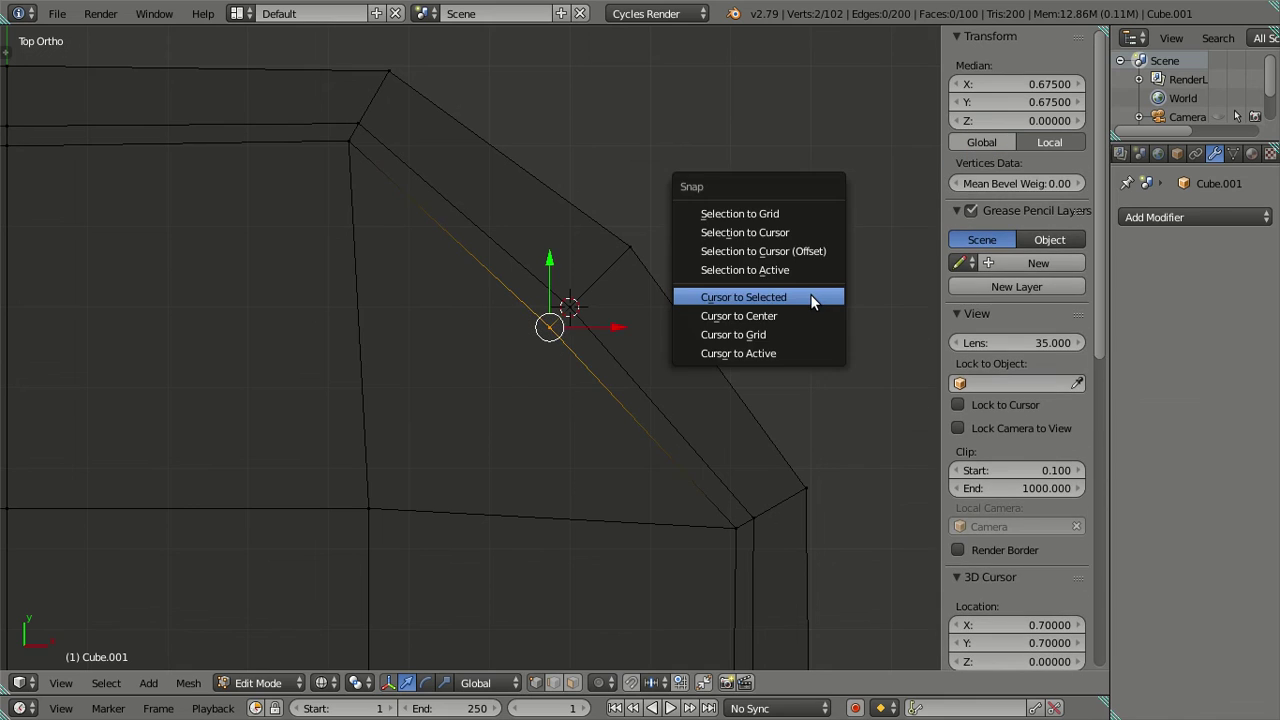
pyautogui.click(817, 251)
pyautogui.press('a')
# Place the 3D cursor on the upper-left diagonal's midpoint vertices.
pyautogui.scroll(-3, 580, 363)
pyautogui.scroll(-2, 371, 380)
pyautogui.keyDown('shift'); pyautogui.moveTo(371, 380); pyautogui.dragTo(667, 374, button='middle'); pyautogui.keyUp('shift')
pyautogui.scroll(3, 667, 374)
pyautogui.scroll(2, 377, 354)
pyautogui.scroll(2, 443, 346)
pyautogui.scroll(1, 474, 420)
pyautogui.keyDown('shift'); pyautogui.scroll(1, 474, 419); pyautogui.keyUp('shift')
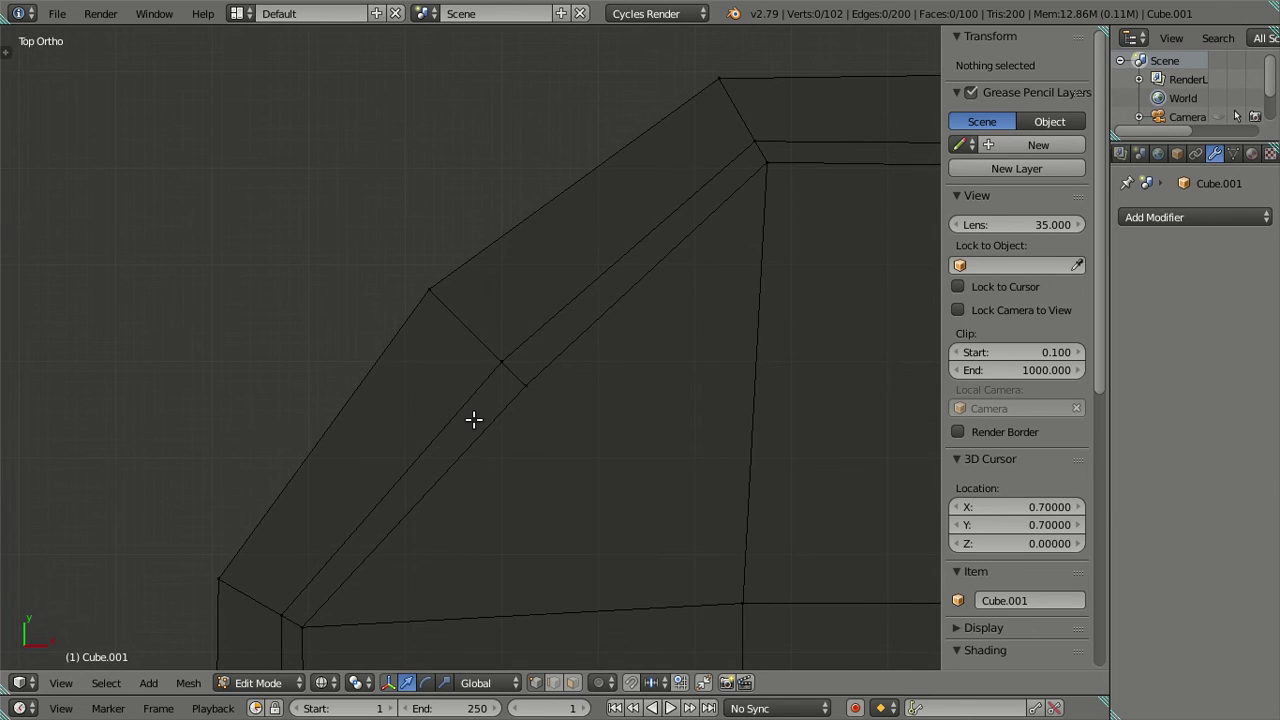
pyautogui.press('c')
pyautogui.click(510, 343)
pyautogui.press('Escape')
pyautogui.hotkey('shift', 's')
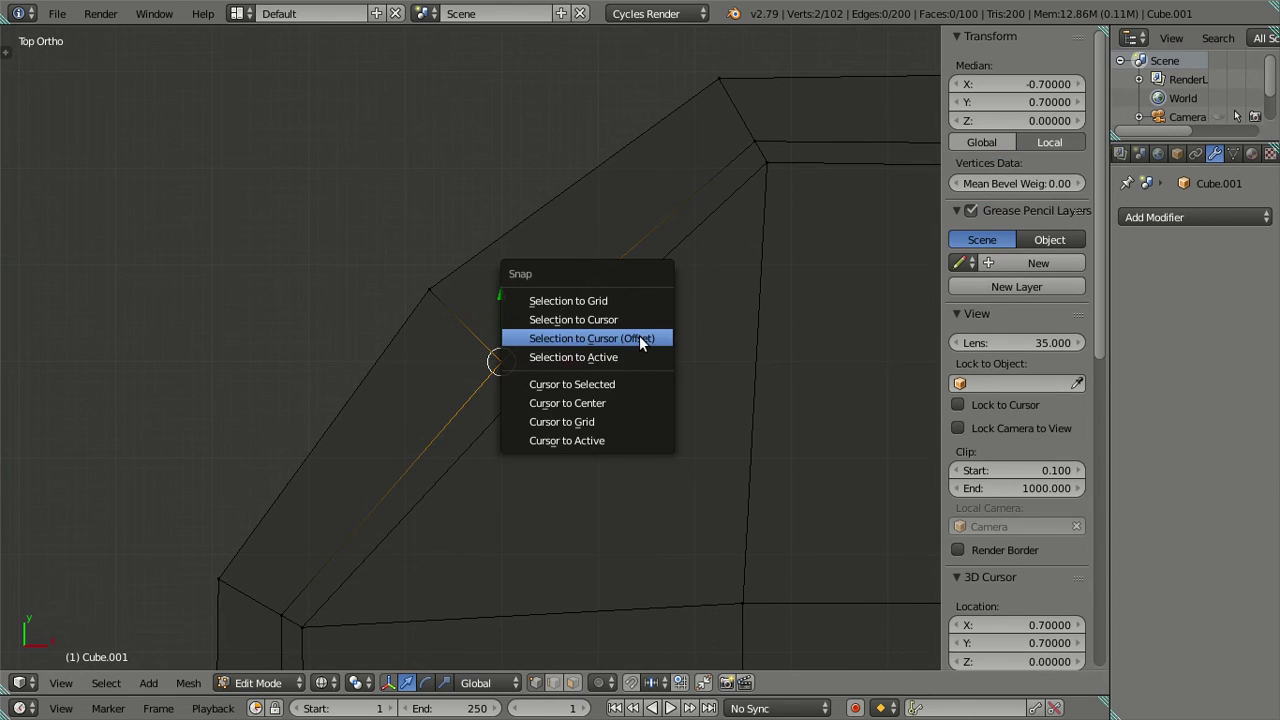
pyautogui.click(631, 384)
# Snap the upper-left diagonal's inner-loop vertices onto the 3D cursor.
pyautogui.press('c')
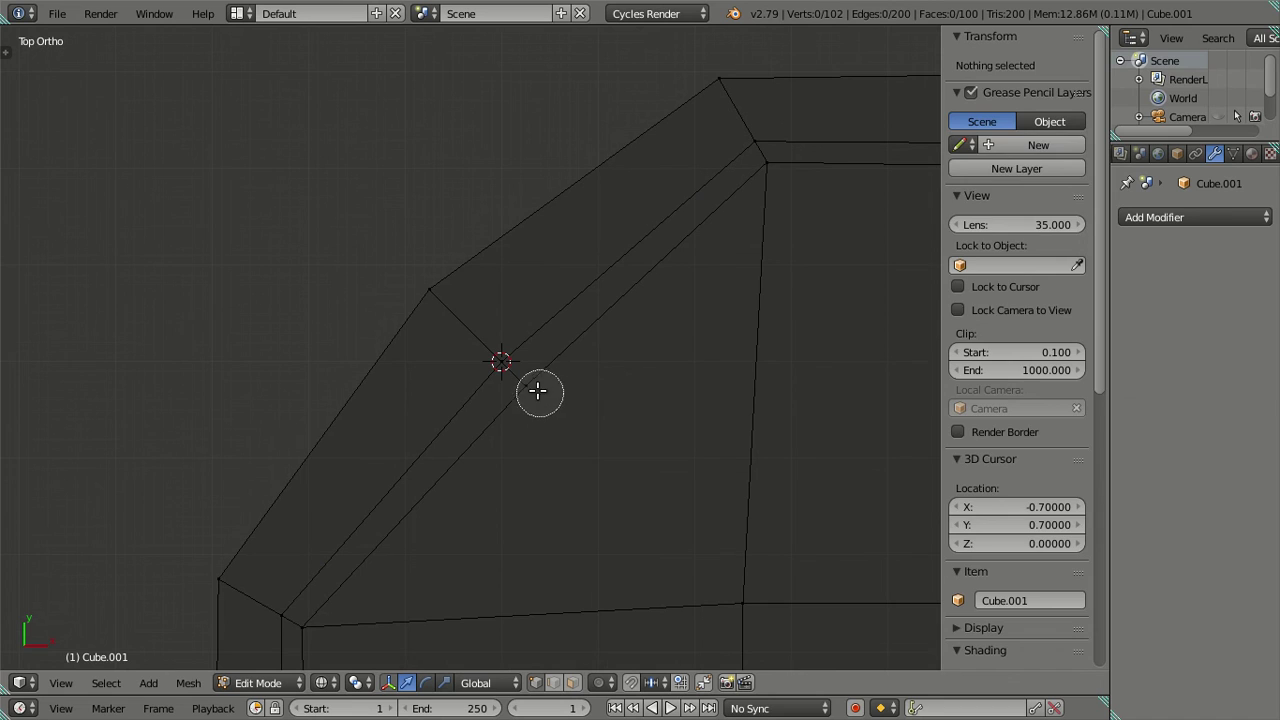
pyautogui.click(537, 388)
pyautogui.press('Escape')
pyautogui.hotkey('shift', 's')
pyautogui.click(655, 280)
pyautogui.press('a')
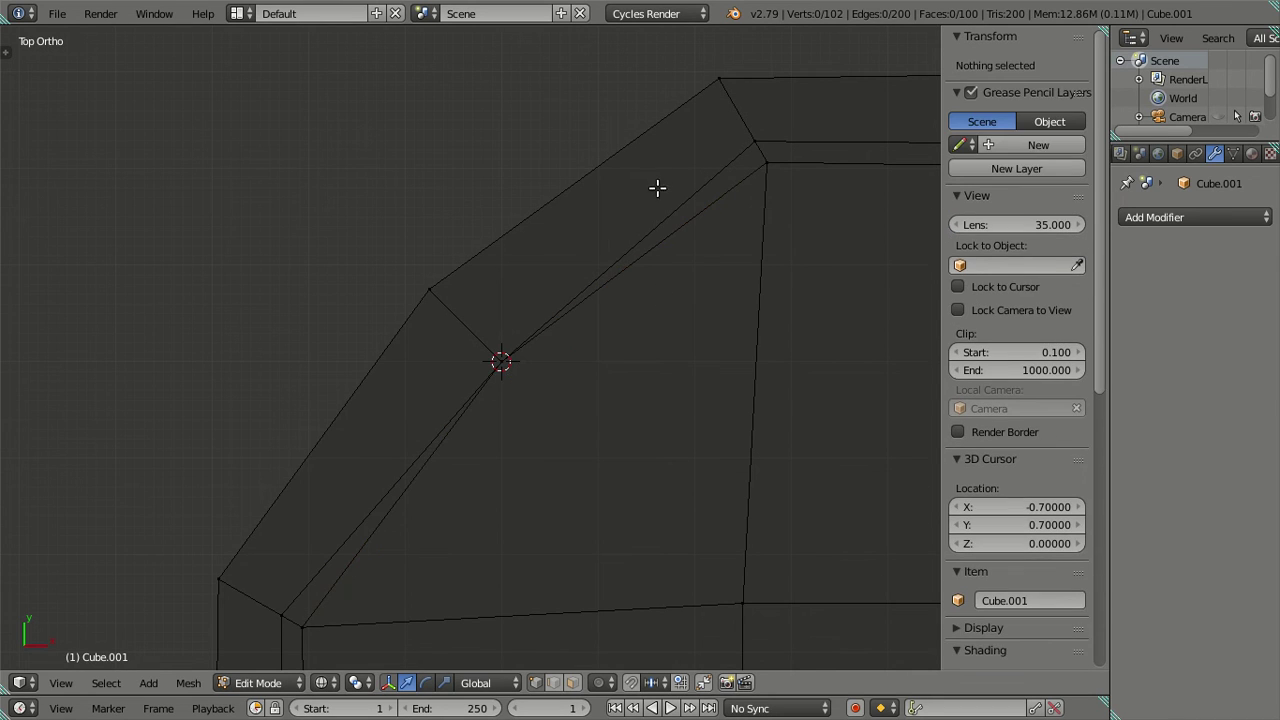
# Dissolve the extra rim edge loop, leaving 76 vertices and 74 faces.
pyautogui.keyDown('alt'); pyautogui.rightClick(674, 196); pyautogui.keyUp('alt')
pyautogui.press('c')
pyautogui.press('Escape')
pyautogui.press('x')
pyautogui.click(791, 215)
pyautogui.scroll(-4, 504, 402)
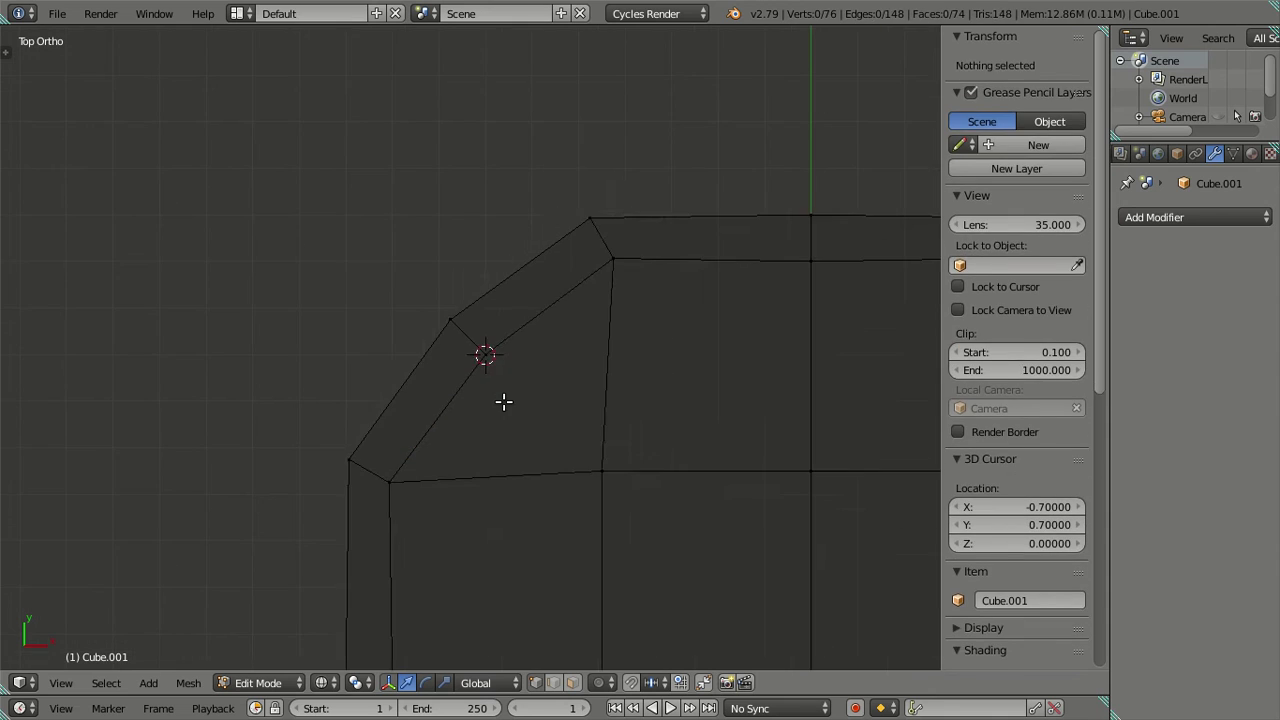
# Rotate the four top-right corner vertices 15° about the Z axis.
pyautogui.scroll(-3, 504, 402)
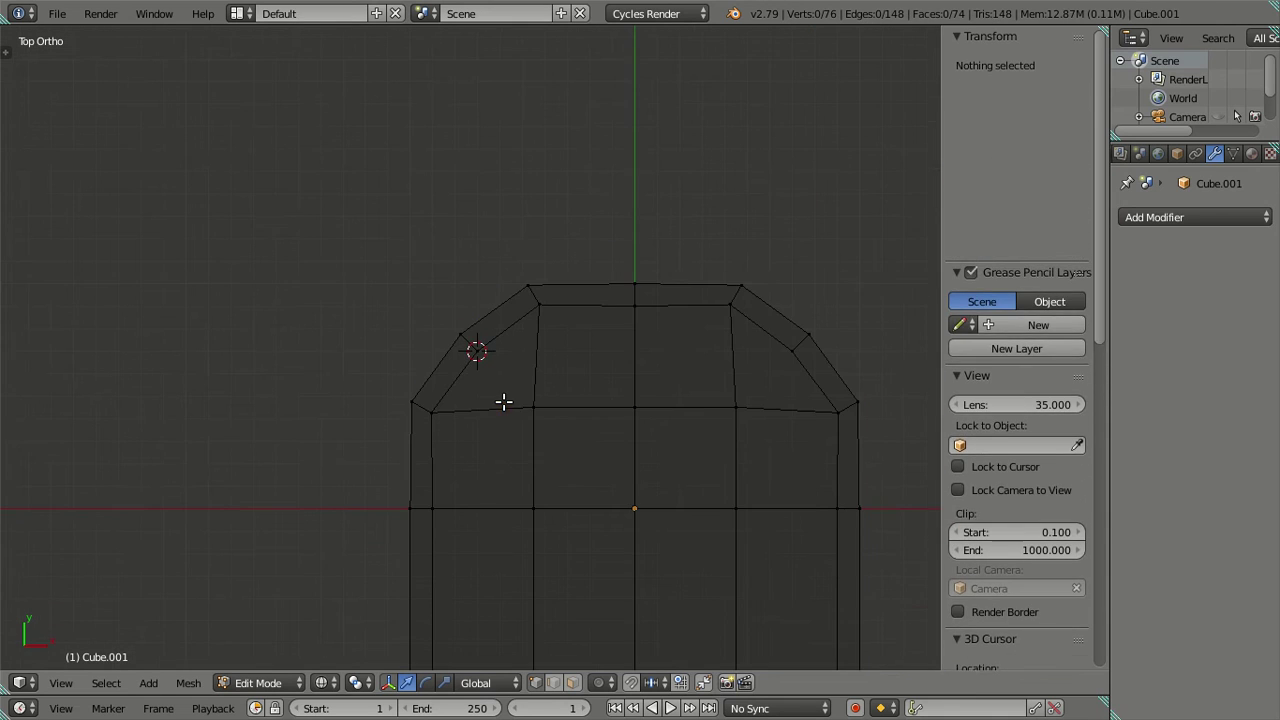
pyautogui.scroll(1, 480, 428)
pyautogui.scroll(1, 537, 423)
pyautogui.scroll(-1, 535, 420)
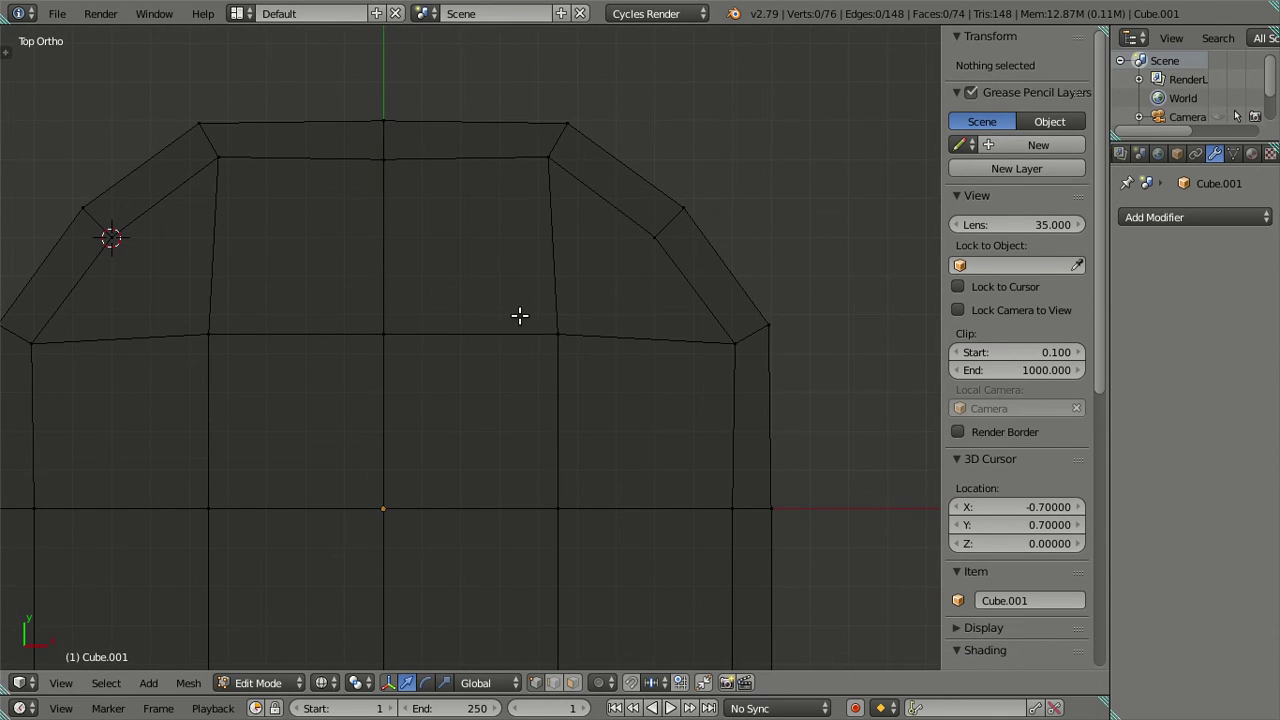
pyautogui.scroll(1, 430, 190)
pyautogui.keyDown('shift'); pyautogui.scroll(1, 435, 210); pyautogui.keyUp('shift')
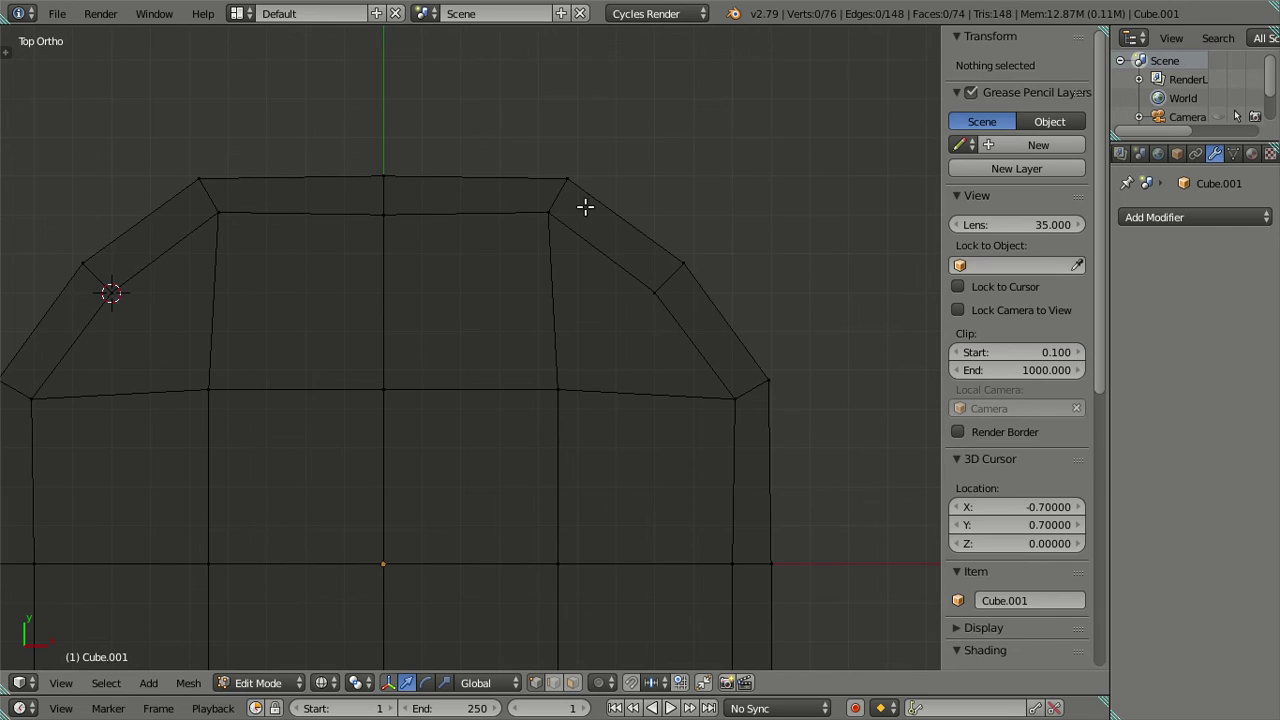
pyautogui.press('c')
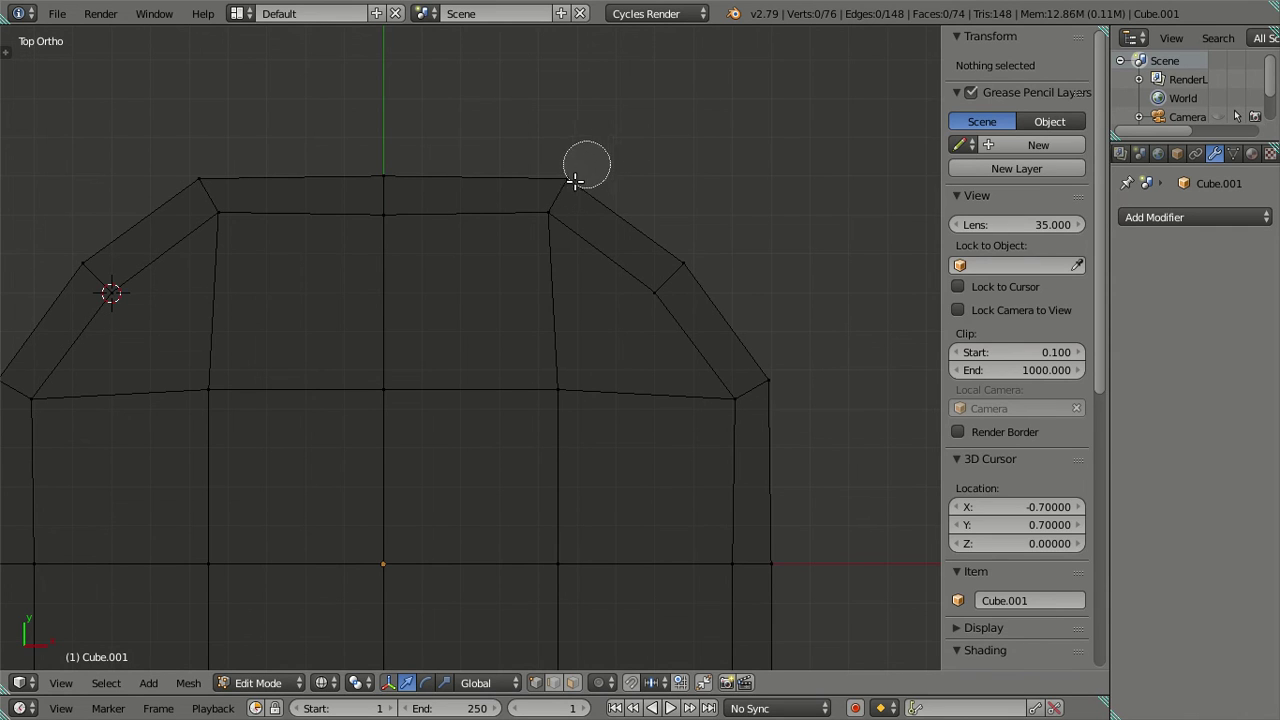
pyautogui.moveTo(586, 166); pyautogui.dragTo(543, 220)
pyautogui.press('Escape')
pyautogui.write('rz15')
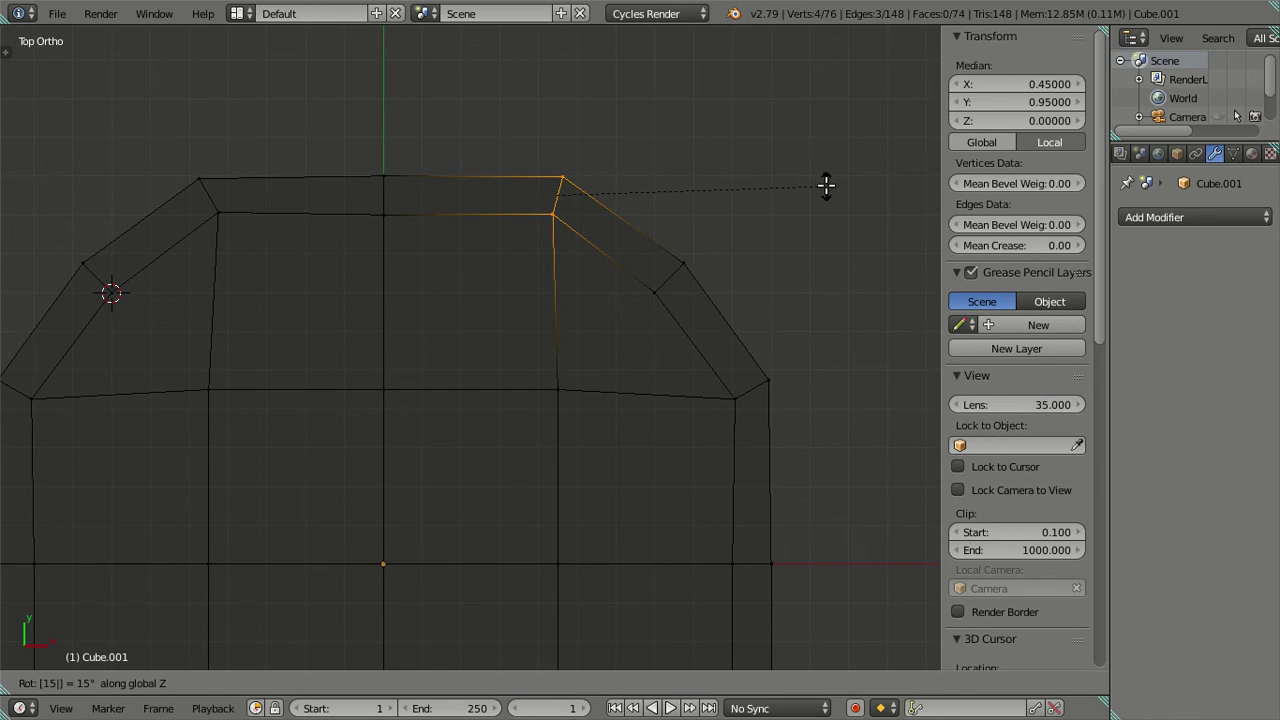
pyautogui.press('Return')
# Circle-select the upper-left and upper-right bevel strips, then cancel the trial move.
pyautogui.scroll(-1, 674, 197)
pyautogui.scroll(-1, 688, 250)
pyautogui.press('c')
pyautogui.moveTo(646, 247); pyautogui.dragTo(651, 249)
pyautogui.moveTo(669, 329); pyautogui.dragTo(697, 327)
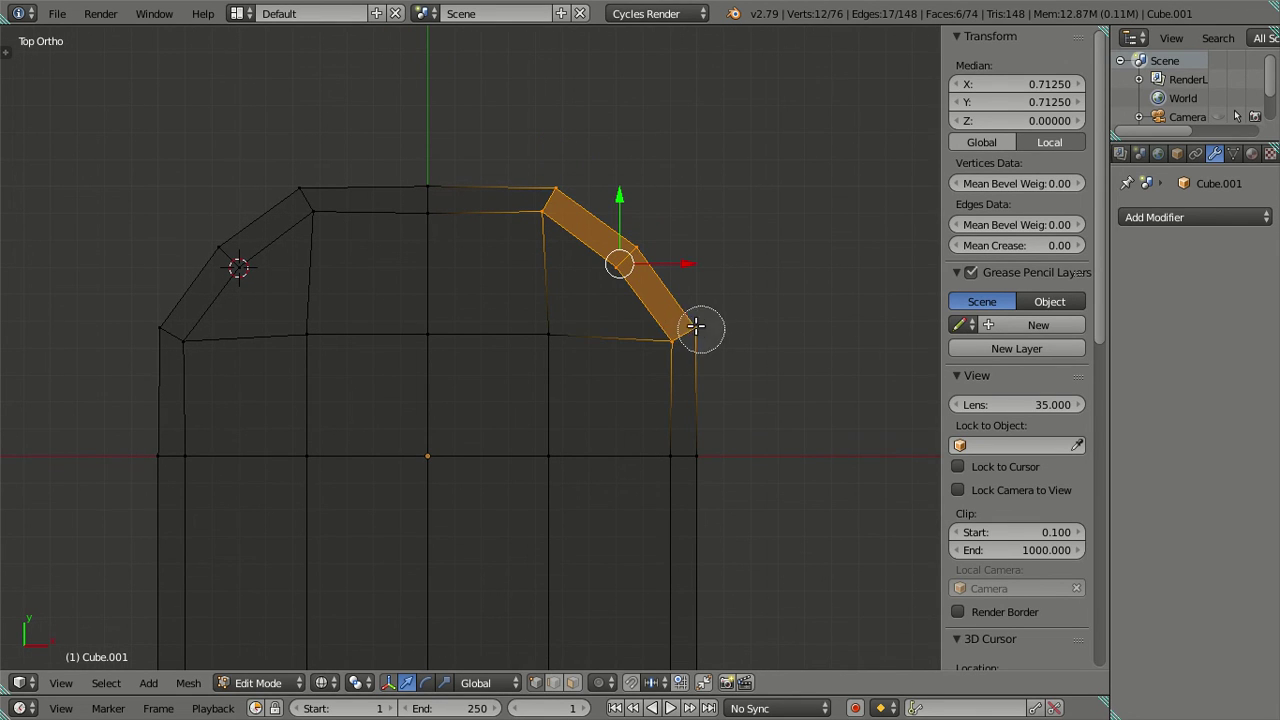
pyautogui.moveTo(620, 323); pyautogui.dragTo(415, 327)
pyautogui.moveTo(360, 340); pyautogui.dragTo(545, 330, button='middle')
pyautogui.moveTo(197, 315)
pyautogui.mouseDown()
pyautogui.moveTo(171, 334)
pyautogui.moveTo(237, 251)
pyautogui.moveTo(309, 206)
pyautogui.moveTo(434, 200)
pyautogui.moveTo(441, 220)
pyautogui.mouseUp()
pyautogui.rightClick(383, 204)
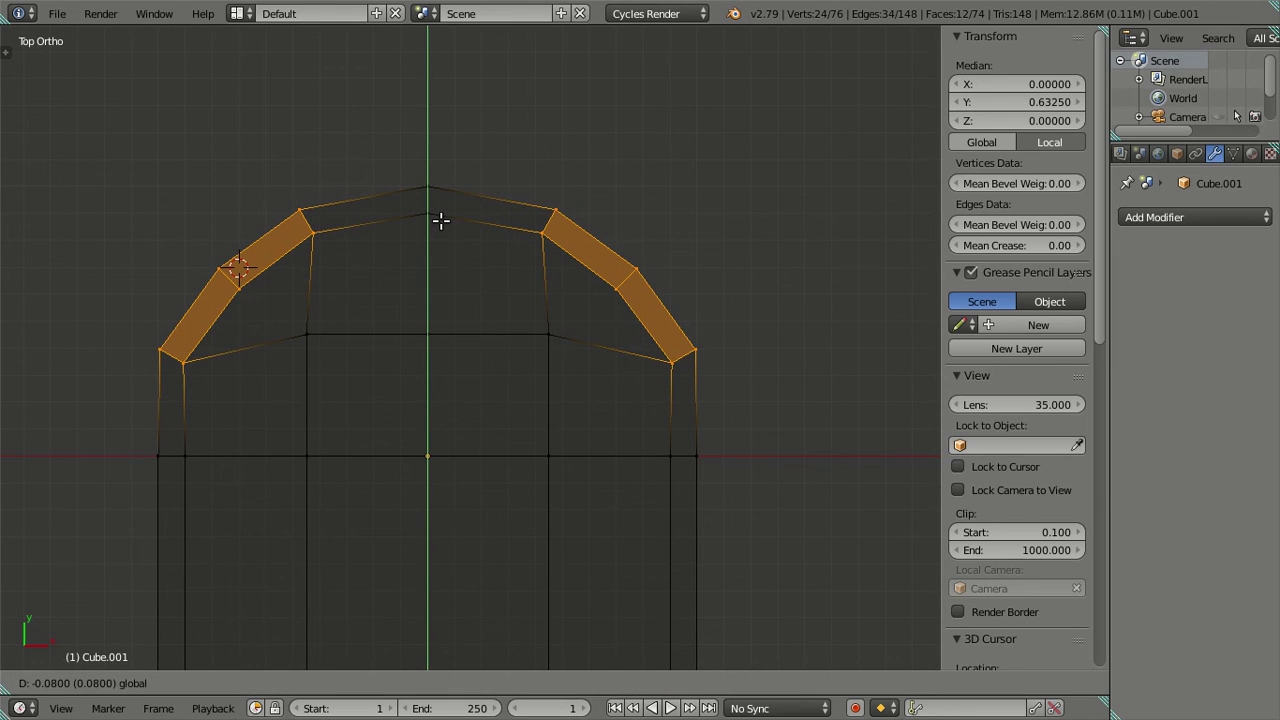
pyautogui.rightClick(436, 218)
# Deselect all, return to Object Mode and add a Subdivision Surface modifier.
pyautogui.moveTo(760, 451)
pyautogui.mouseDown(button='middle')
pyautogui.moveTo(624, 265)
pyautogui.moveTo(571, 437)
pyautogui.mouseUp(button='middle')
pyautogui.press('a')
pyautogui.press('Tab')
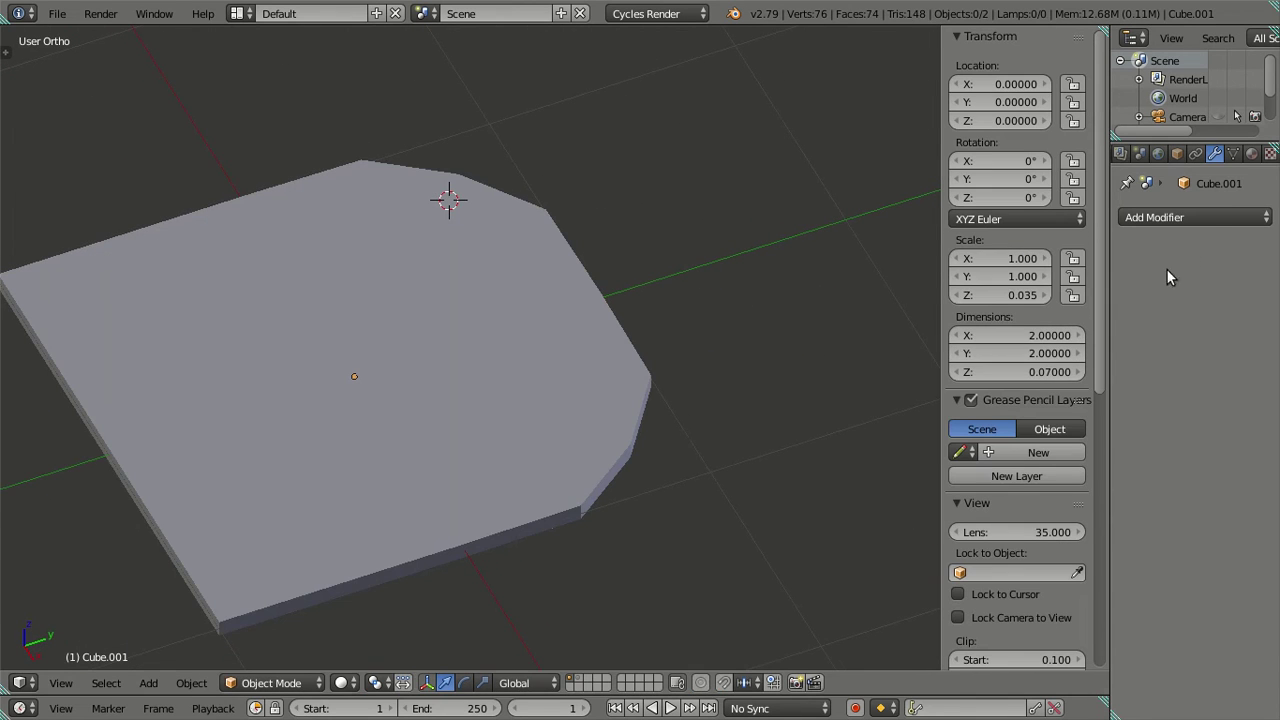
pyautogui.click(1200, 215)
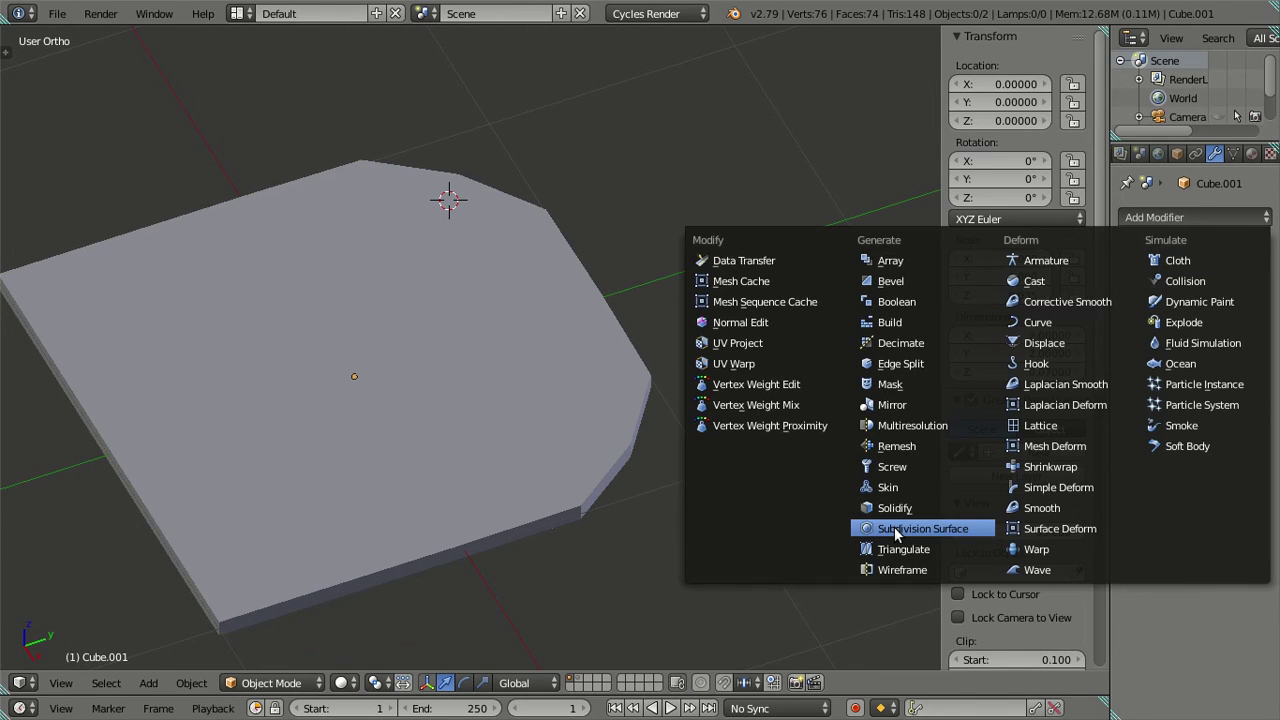
pyautogui.click(894, 527)
# Orbit around the smoothed slab to inspect it, ending near top-down.
pyautogui.moveTo(664, 377)
pyautogui.mouseDown(button='middle')
pyautogui.moveTo(586, 306)
pyautogui.moveTo(571, 423)
pyautogui.moveTo(603, 443)
pyautogui.moveTo(703, 420)
pyautogui.moveTo(715, 456)
pyautogui.mouseUp(button='middle')
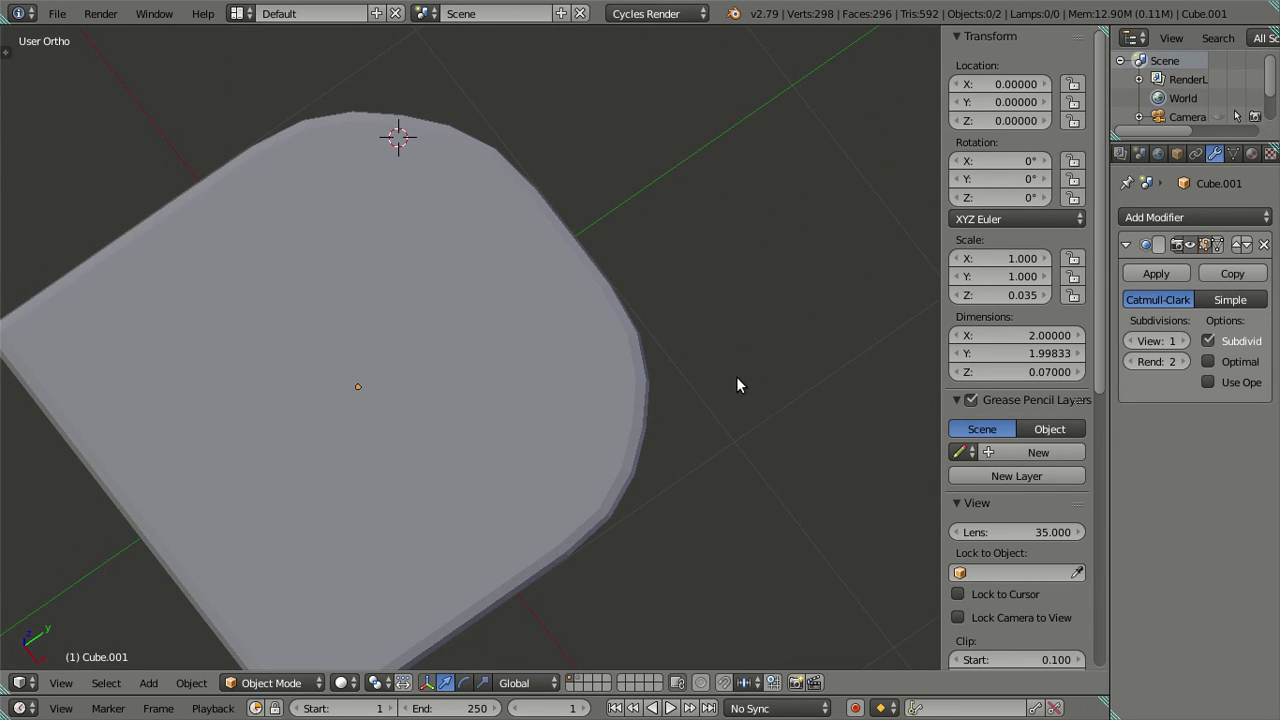
pyautogui.moveTo(737, 378); pyautogui.dragTo(699, 275, button='middle')
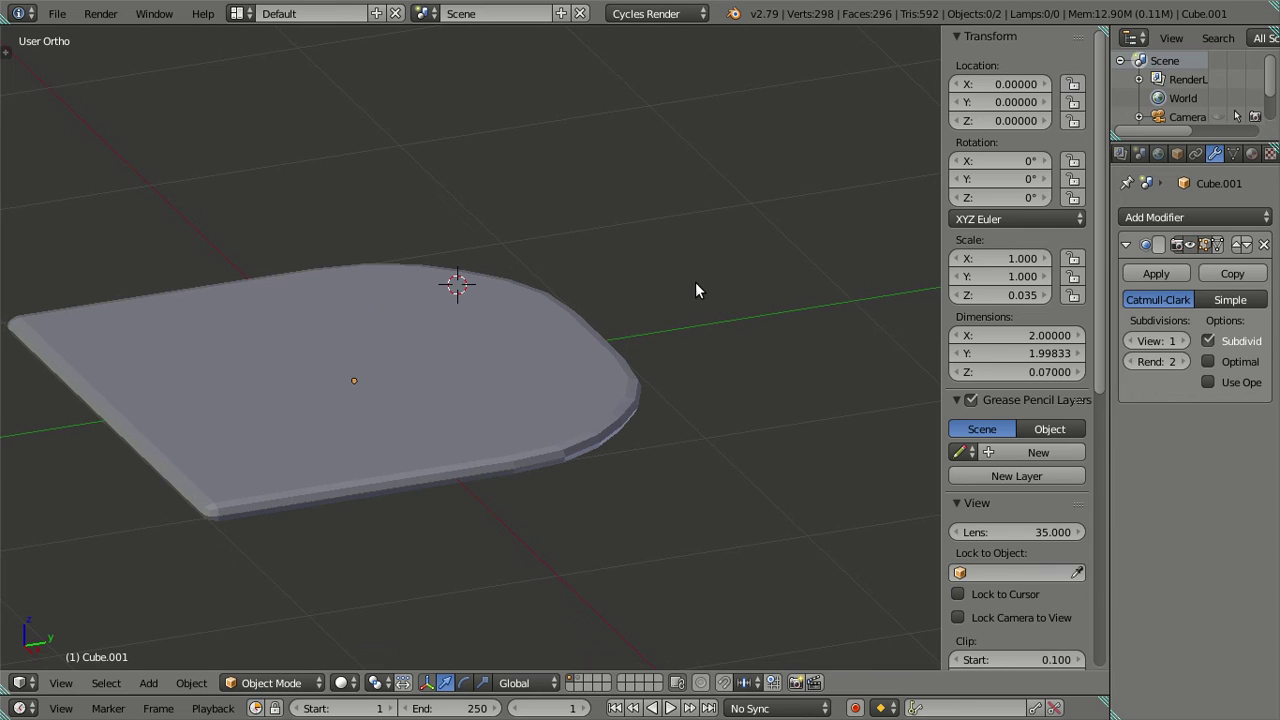
pyautogui.moveTo(695, 282)
pyautogui.mouseDown(button='middle')
pyautogui.moveTo(662, 273)
pyautogui.moveTo(714, 378)
pyautogui.moveTo(700, 367)
pyautogui.mouseUp(button='middle')
# In top view, set the modifier's viewport level to 0 and show the slab as wireframe.
pyautogui.press('KP_7')
pyautogui.press('Tab')
pyautogui.scroll(4, 509, 380)
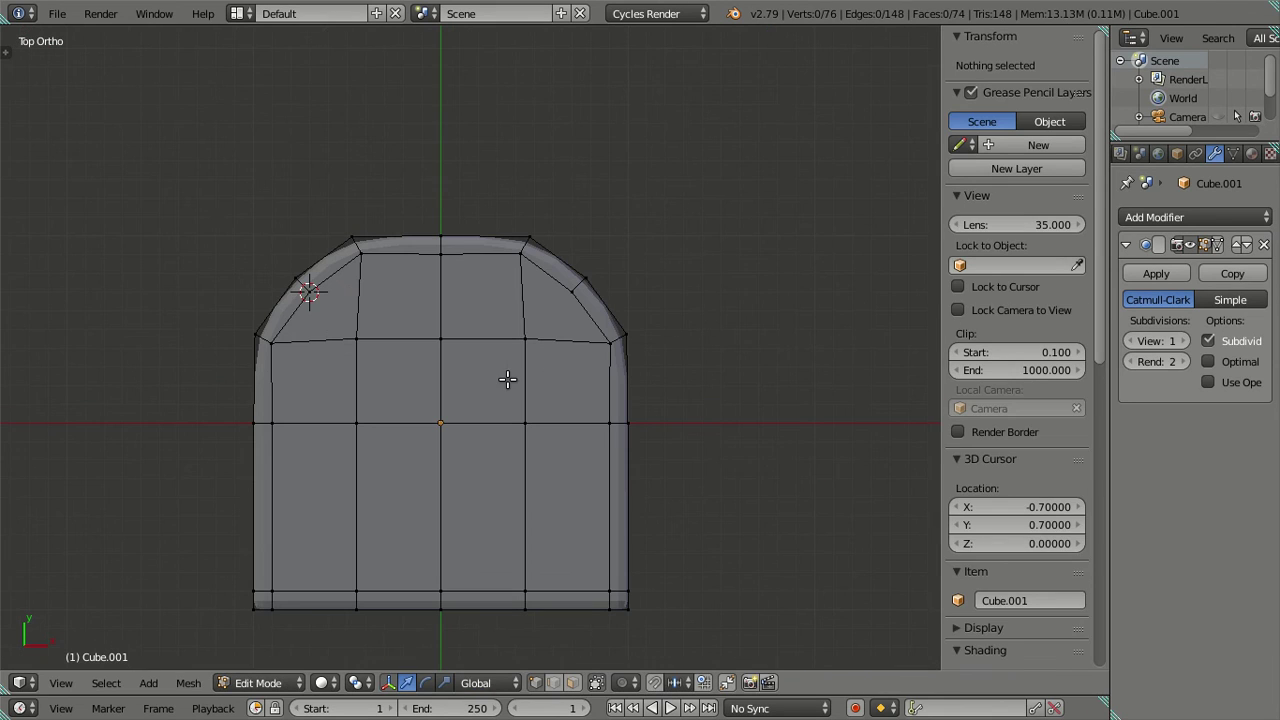
pyautogui.moveTo(1170, 345); pyautogui.dragTo(1140, 345)
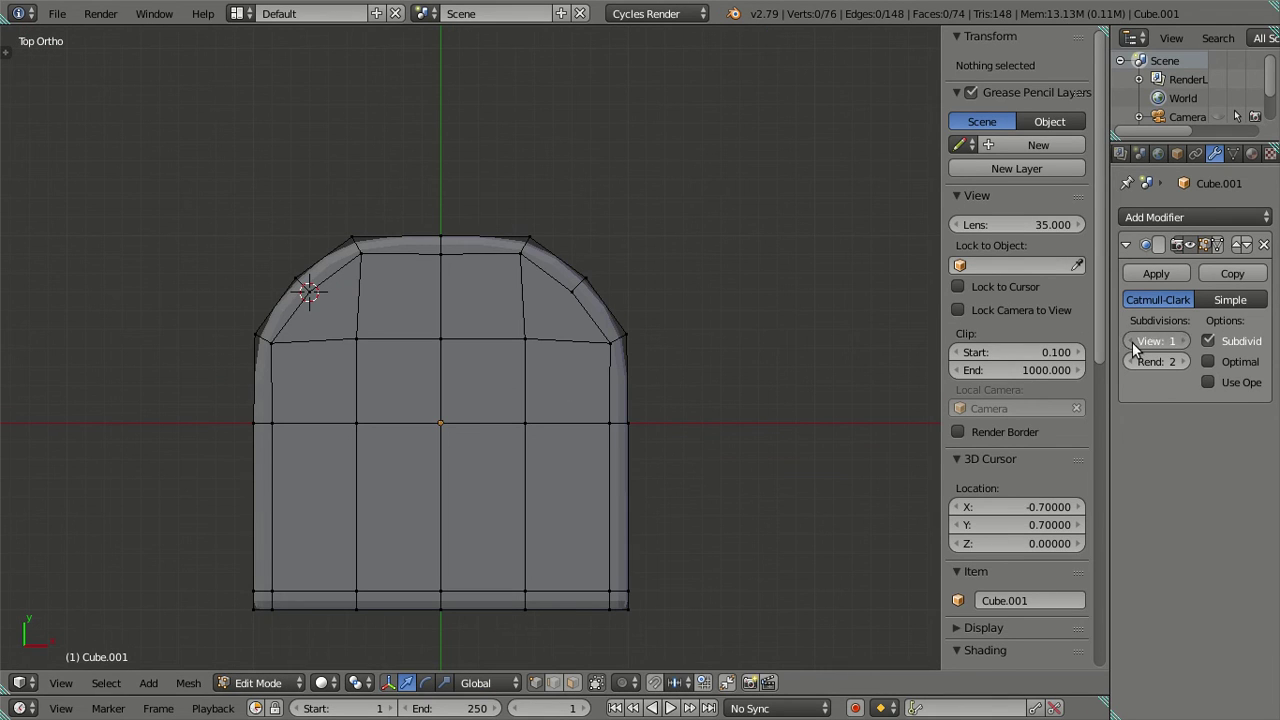
pyautogui.press('Tab')
pyautogui.scroll(2, 785, 337)
pyautogui.scroll(2, 753, 313)
pyautogui.press('z')
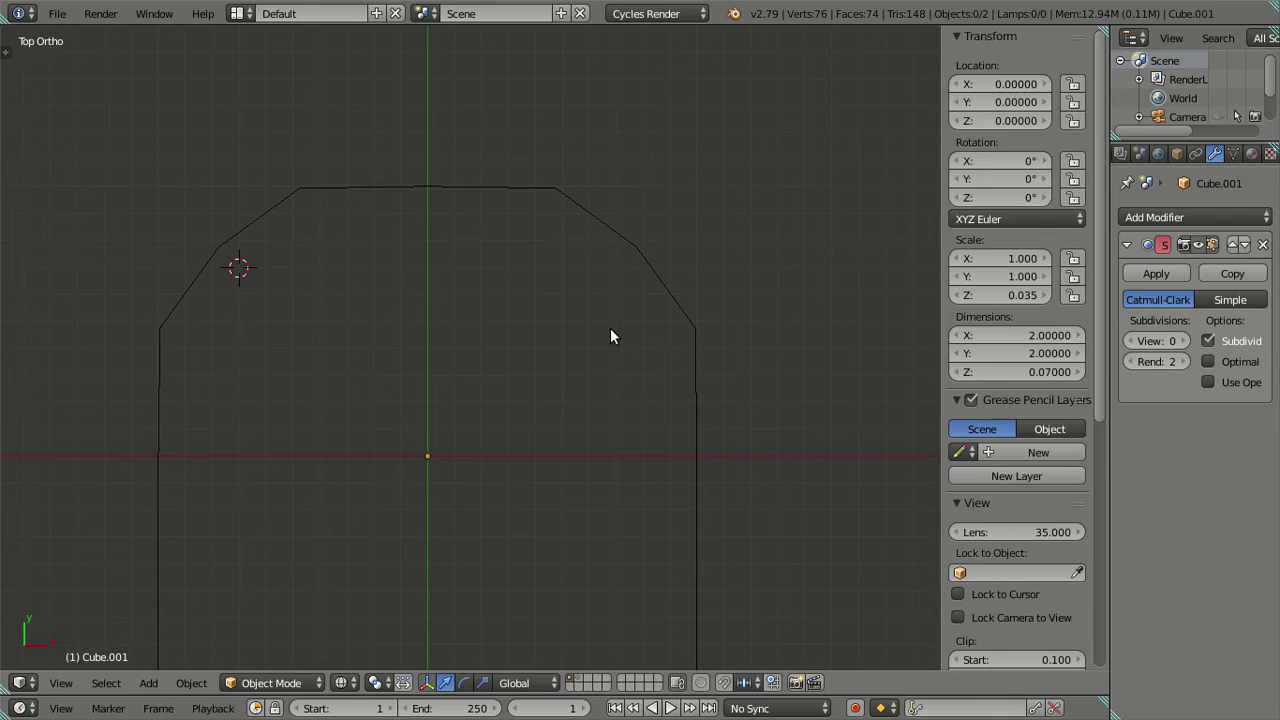
pyautogui.press('Tab')
pyautogui.scroll(2, 648, 330)
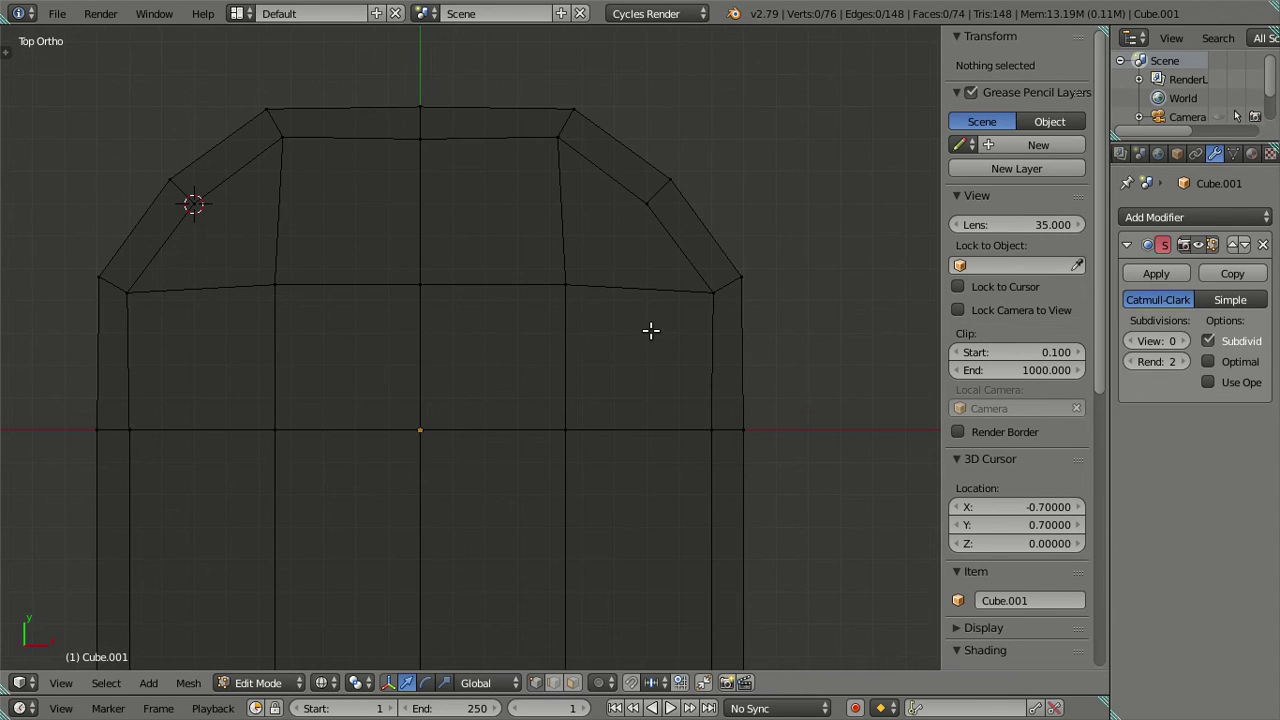
# Rotate the right corner vertex pair by −15° to undo the earlier rotation.
pyautogui.press('c')
pyautogui.click(730, 285)
pyautogui.press('Escape')
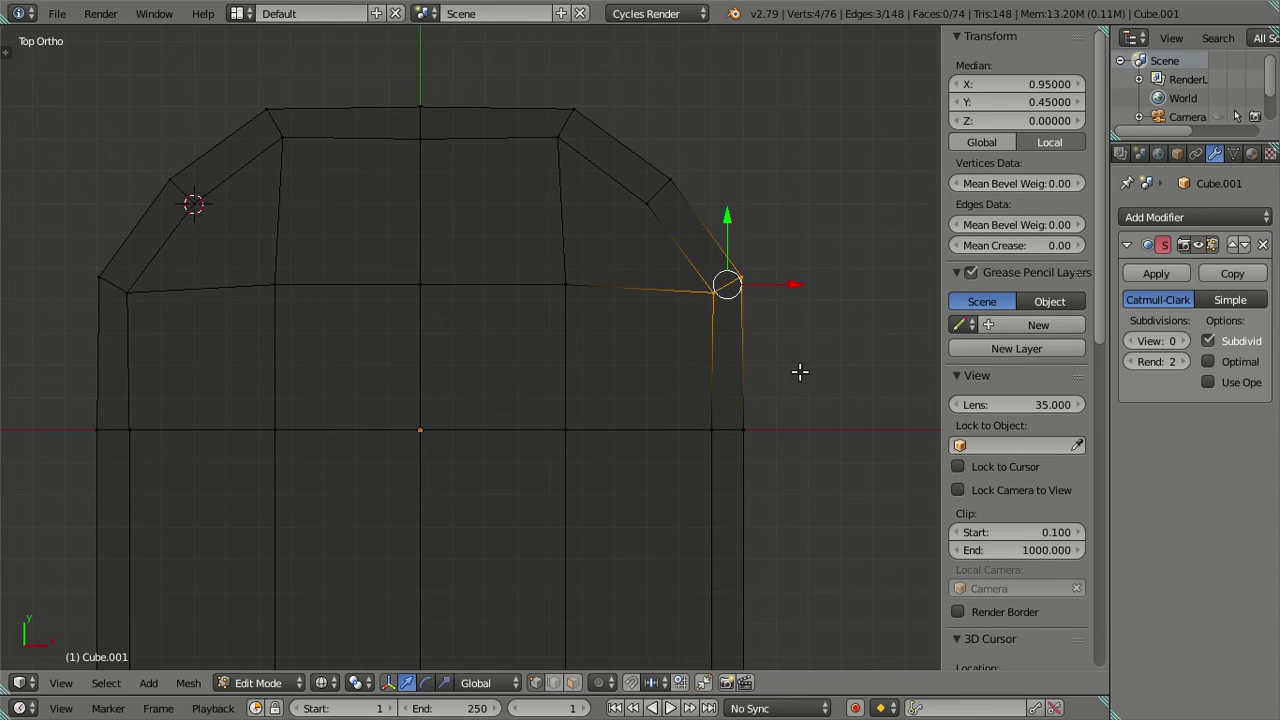
pyautogui.press('g')
pyautogui.press('g')
pyautogui.press('Escape')
pyautogui.write('r-15')
pyautogui.press('Return')
pyautogui.press('a')
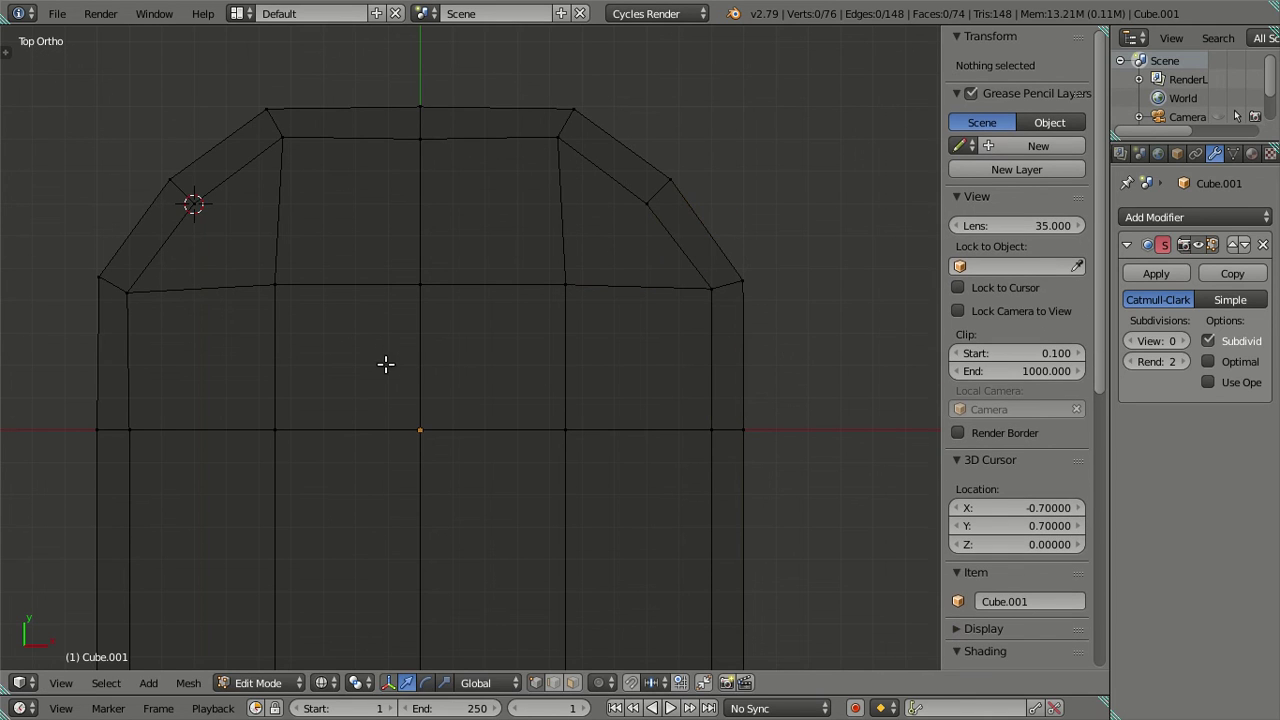
# Select the left corner vertices, abandon the trial rotation and deselect all.
pyautogui.press('c')
pyautogui.moveTo(114, 258); pyautogui.dragTo(124, 297)
pyautogui.press('Escape')
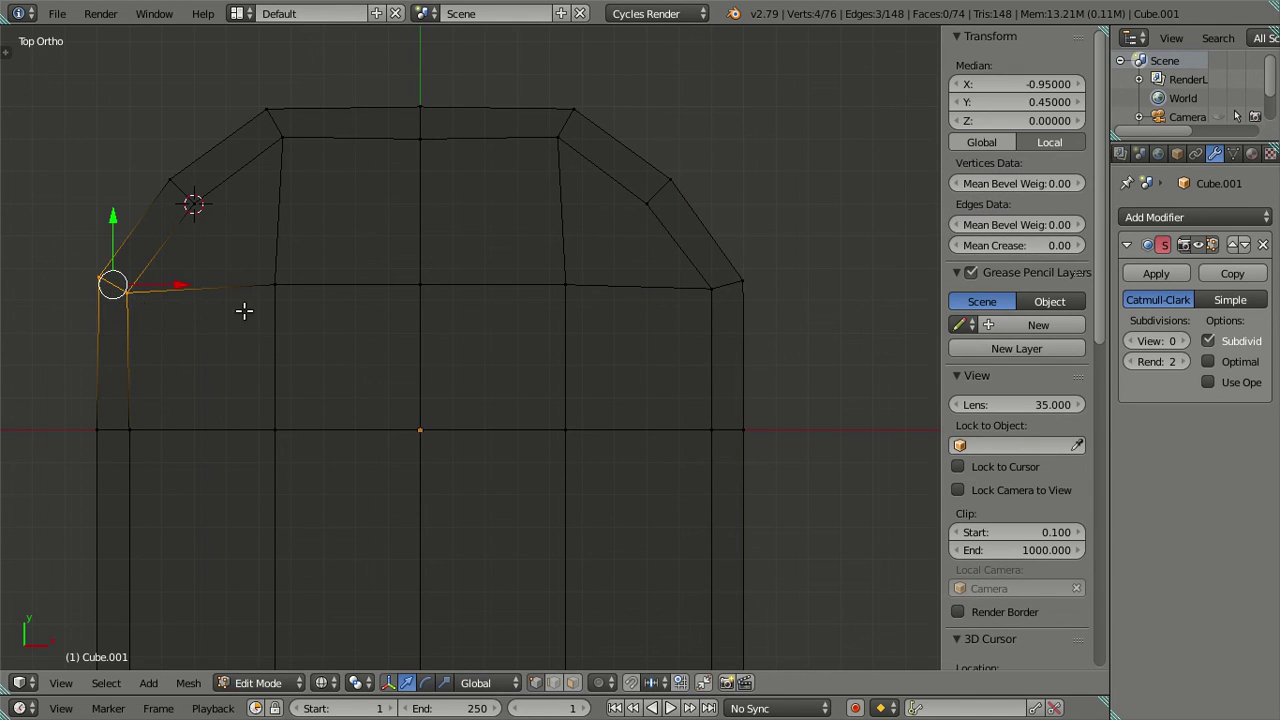
pyautogui.write('r1')
pyautogui.press('Escape')
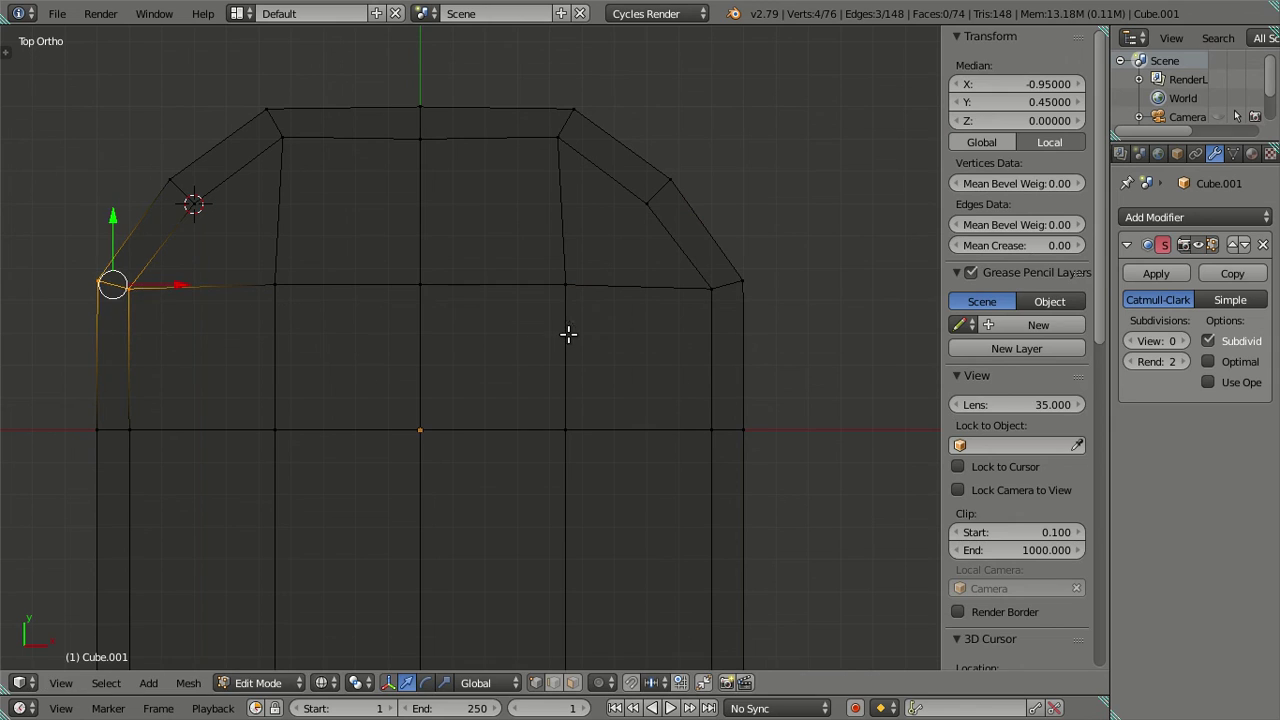
pyautogui.press('a')
pyautogui.keyDown('shift'); pyautogui.moveTo(400, 249); pyautogui.dragTo(457, 348, button='middle'); pyautogui.keyUp('shift')
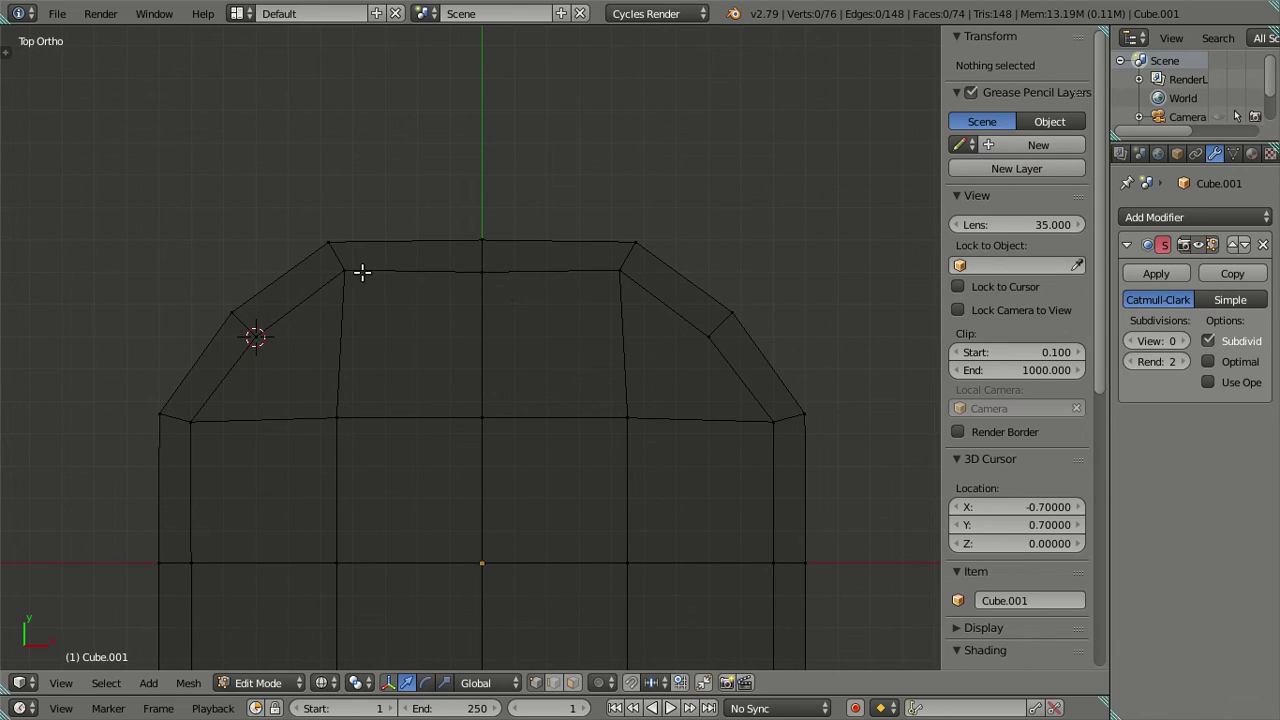
# Circle-select both slanted arch face strips and cancel a trial Y move of .7125.
pyautogui.press('c')
pyautogui.scroll(-2, 323, 274)
pyautogui.moveTo(325, 270)
pyautogui.mouseDown()
pyautogui.moveTo(205, 362)
pyautogui.moveTo(240, 423)
pyautogui.mouseUp()
pyautogui.moveTo(640, 266); pyautogui.dragTo(790, 432)
pyautogui.press('Escape')
pyautogui.press('g')
pyautogui.press('y')
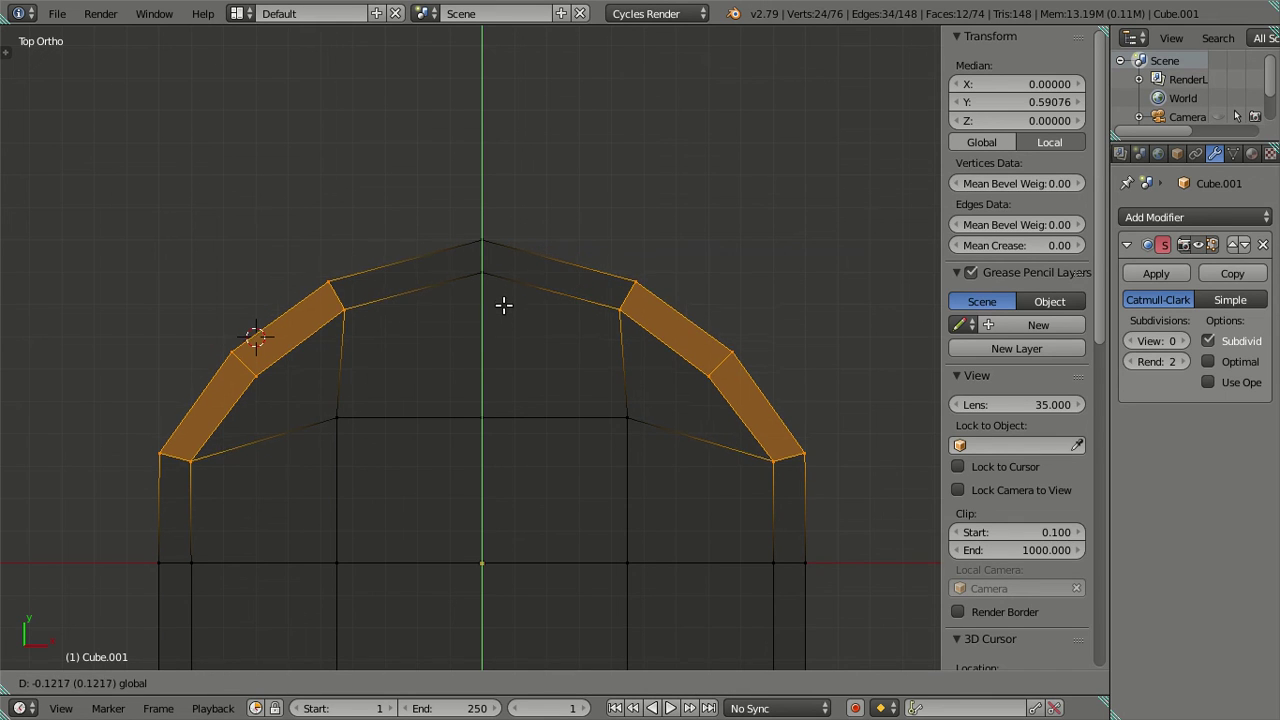
pyautogui.write('.7125')
pyautogui.press('Escape')
# Move the strips along Y, set their median Y to 0.6, then deselect all.
pyautogui.press('g')
pyautogui.press('y')
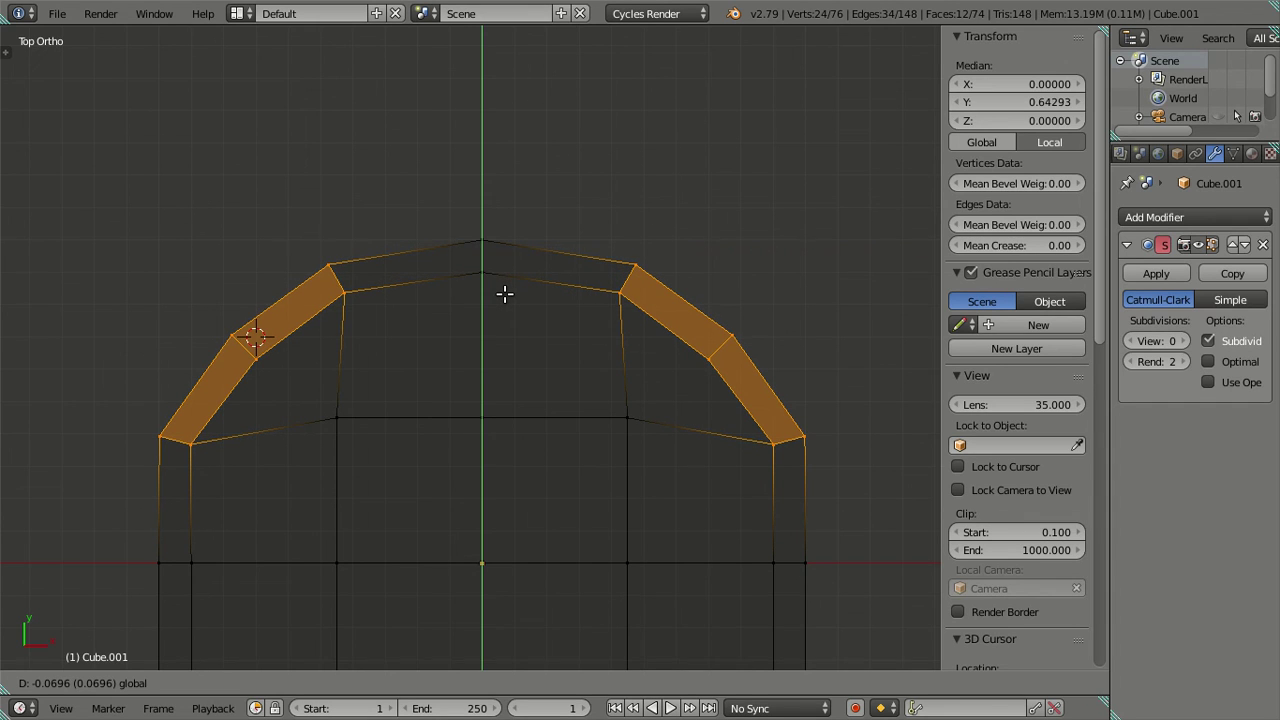
pyautogui.click(505, 293)
pyautogui.click(998, 101)
pyautogui.click(1043, 103)
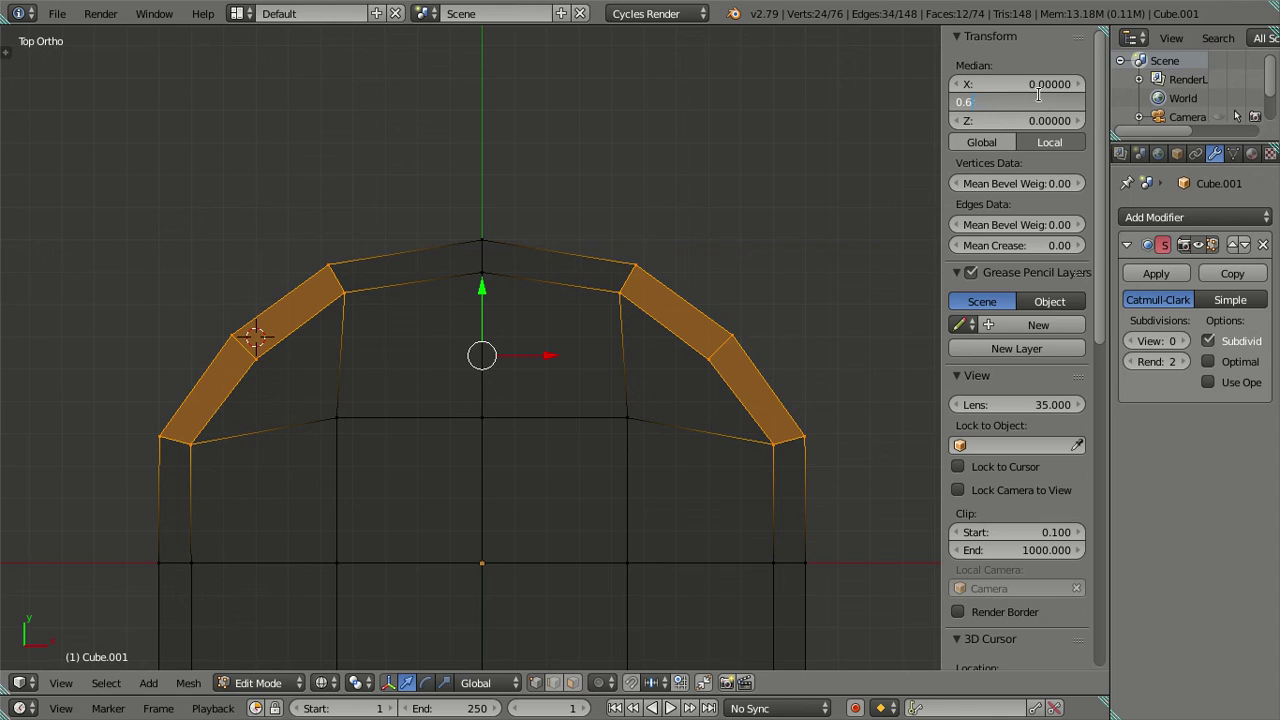
pyautogui.press('Return')
pyautogui.press('a')
pyautogui.keyDown('shift'); pyautogui.moveTo(632, 444); pyautogui.dragTo(560, 304, button='middle'); pyautogui.keyUp('shift')
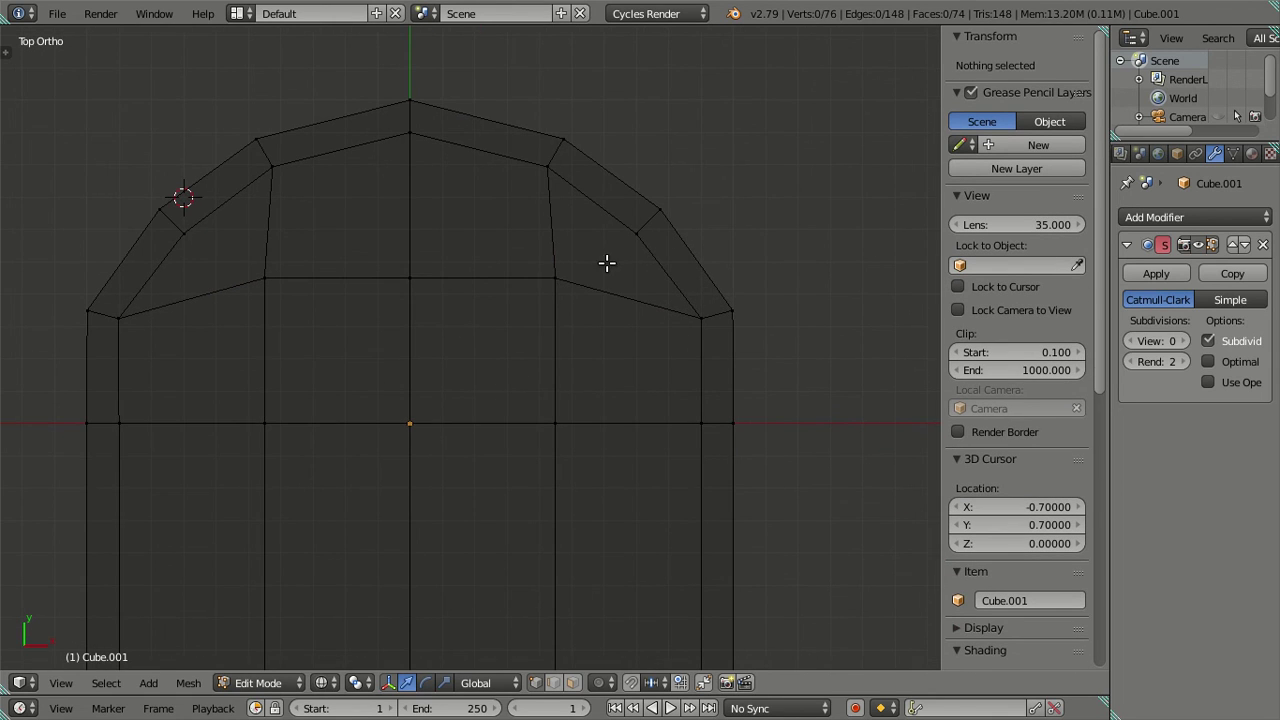
# Move the arch's left-end vertices along X and set them to X -0.9.
pyautogui.scroll(-2, 565, 276)
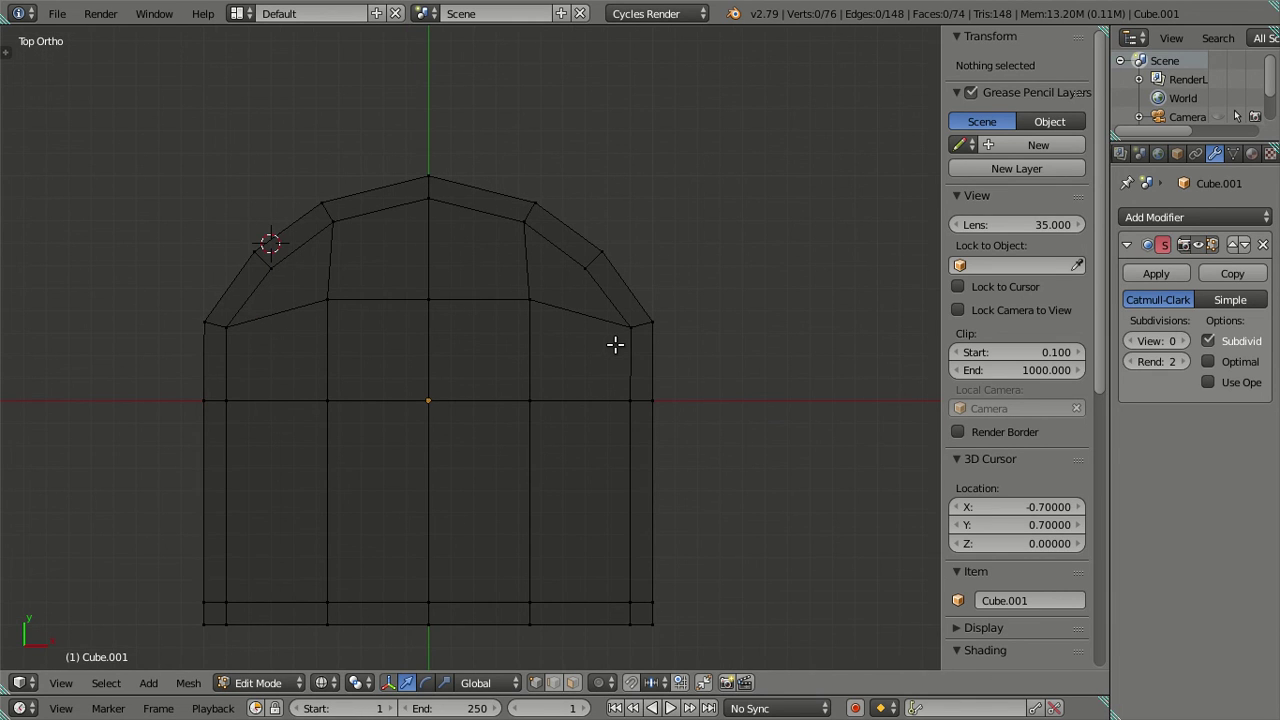
pyautogui.scroll(1, 624, 337)
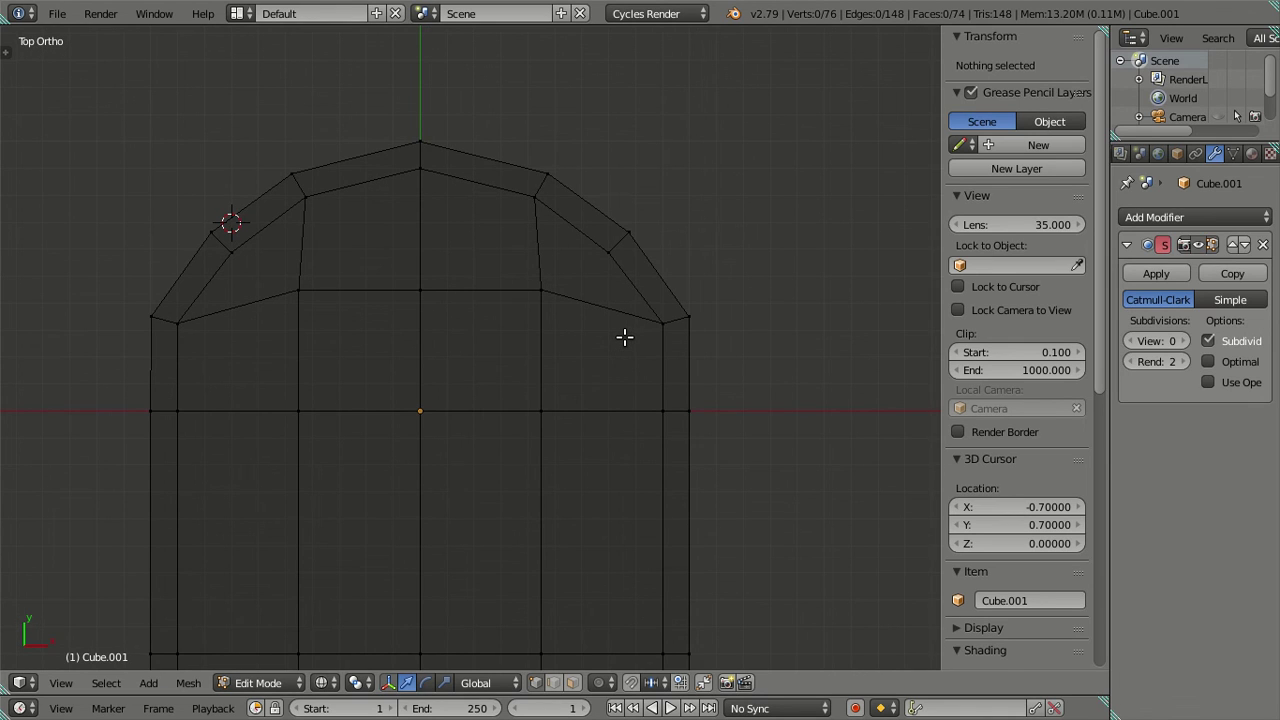
pyautogui.click(164, 319)
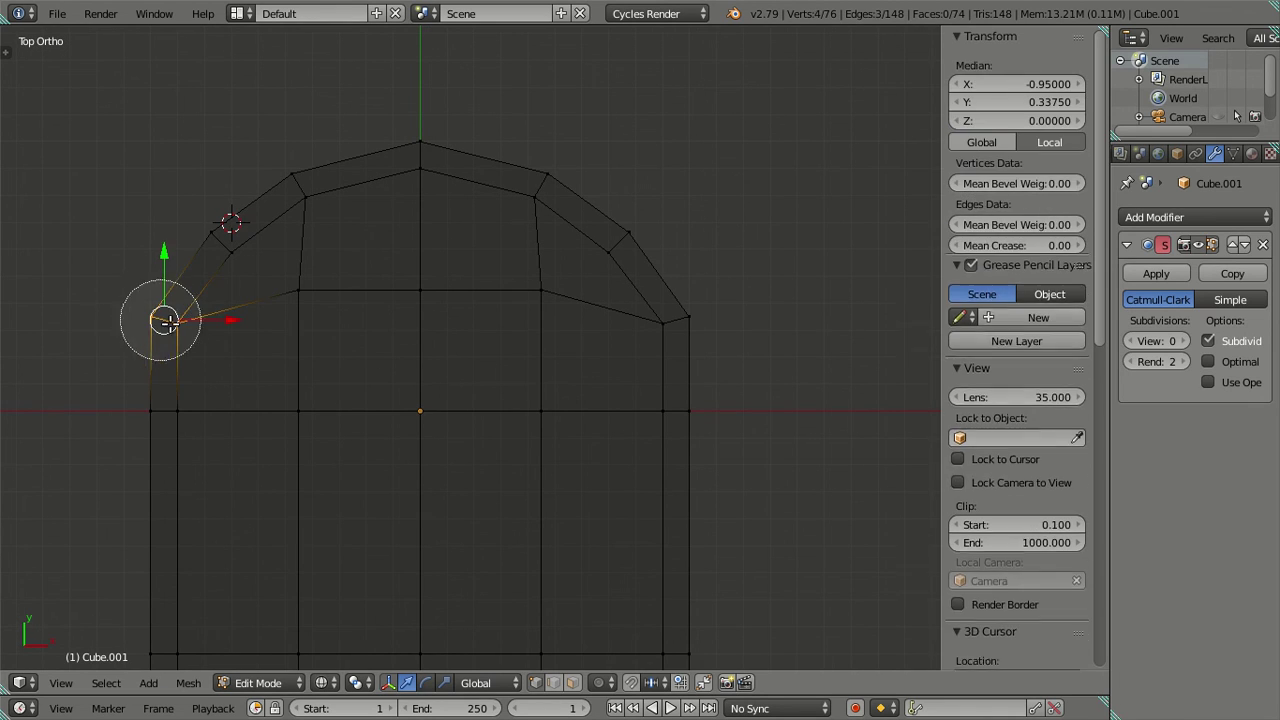
pyautogui.press('Escape')
pyautogui.press('g')
pyautogui.press('x')
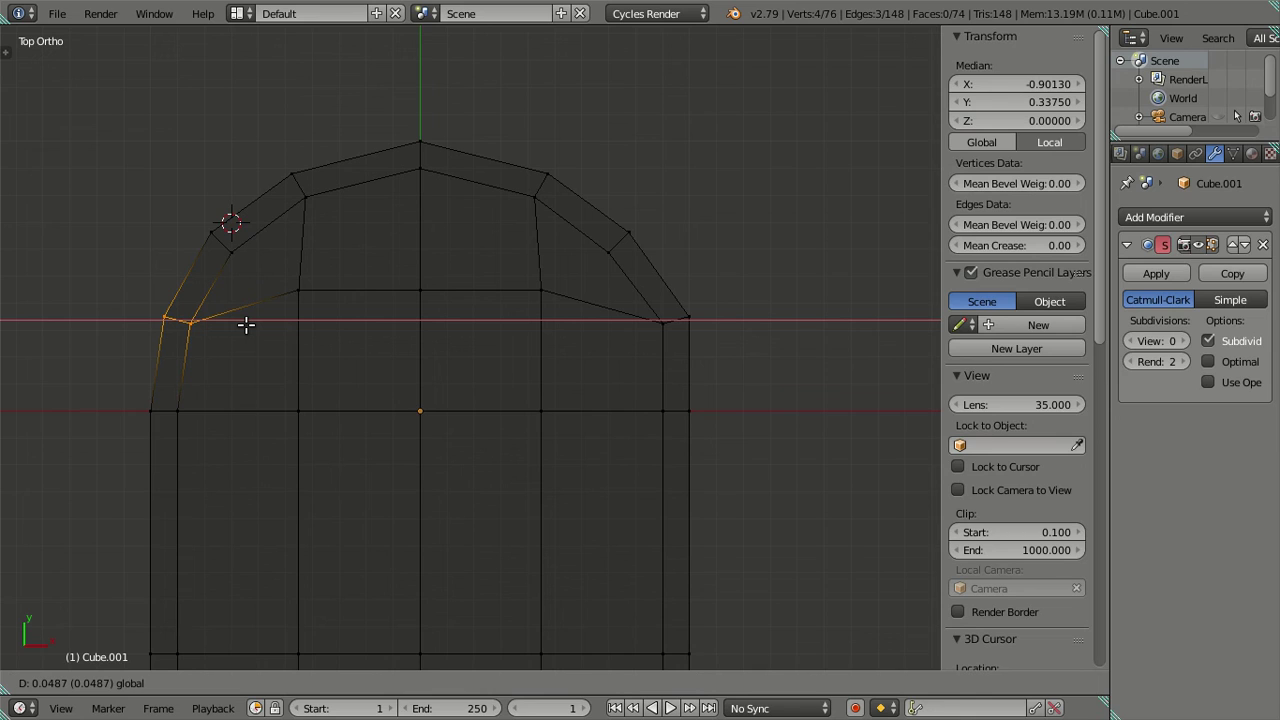
pyautogui.click(246, 324)
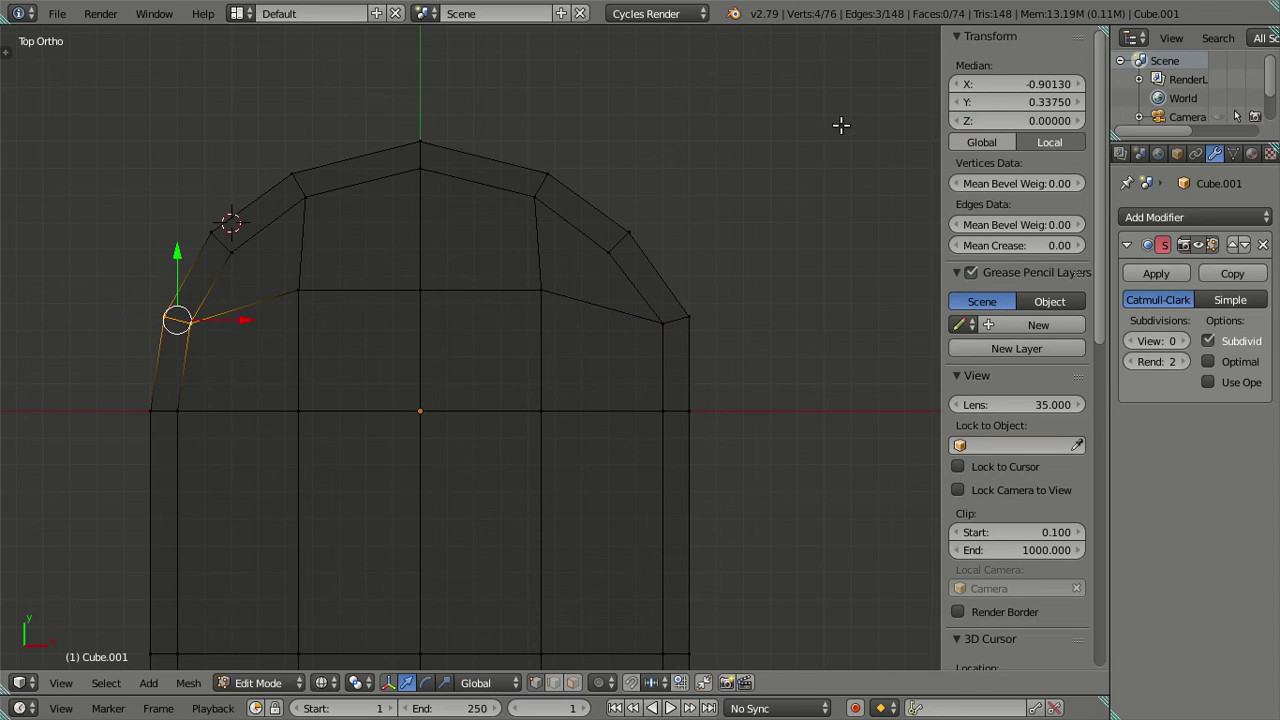
pyautogui.click(1040, 83)
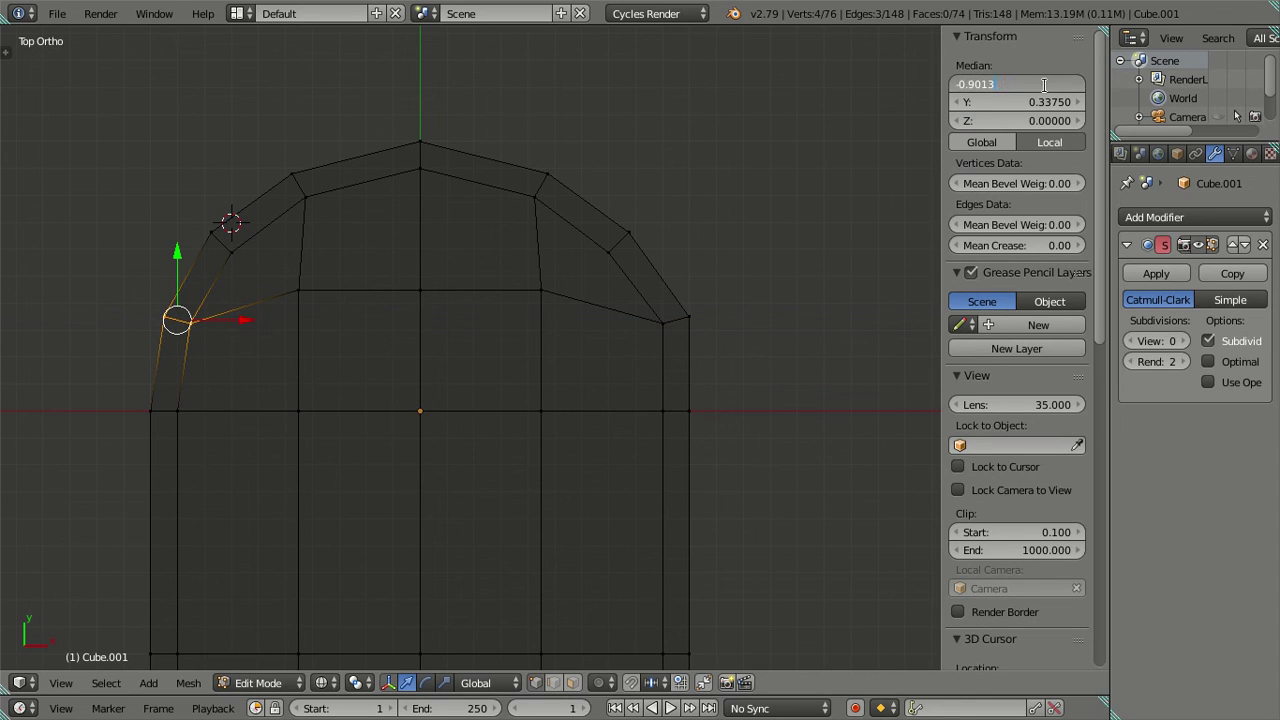
pyautogui.write('-0.9')
pyautogui.write('0000')
pyautogui.press('Return')
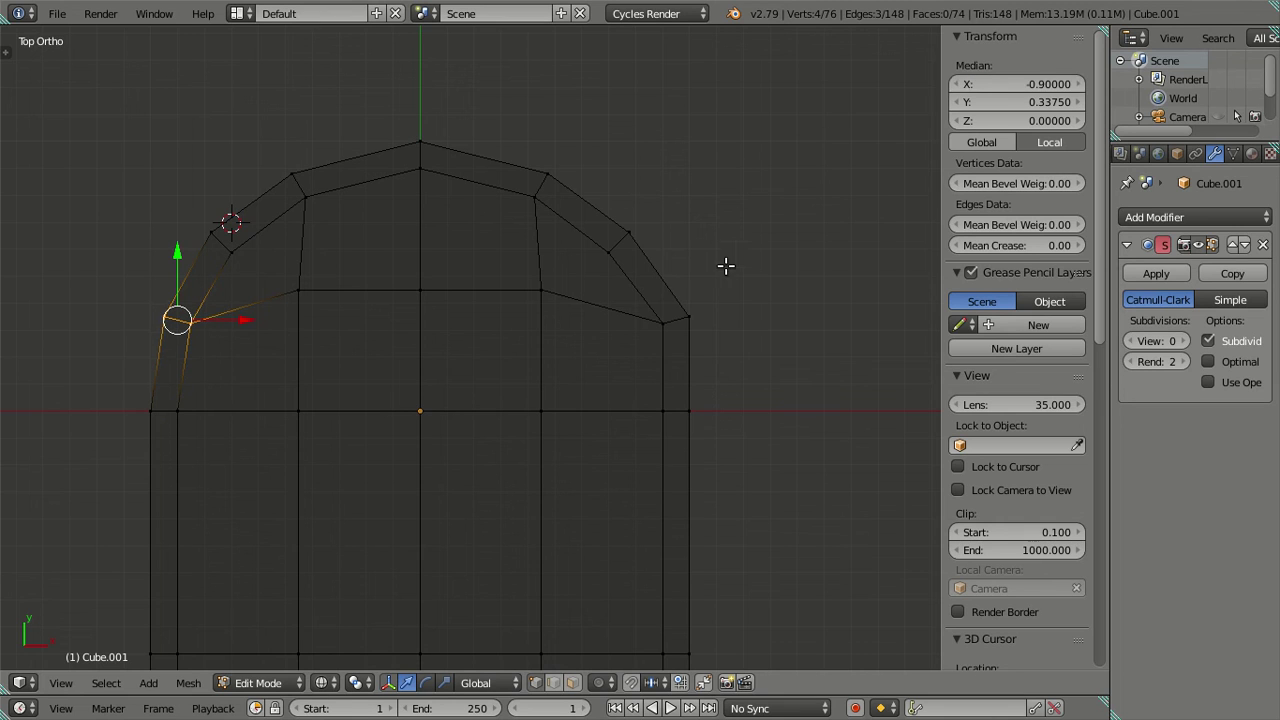
pyautogui.press('a')
# Select the four right-end vertices, set them to X 0.9, and deselect all.
pyautogui.press('c')
pyautogui.moveTo(730, 326); pyautogui.dragTo(608, 320)
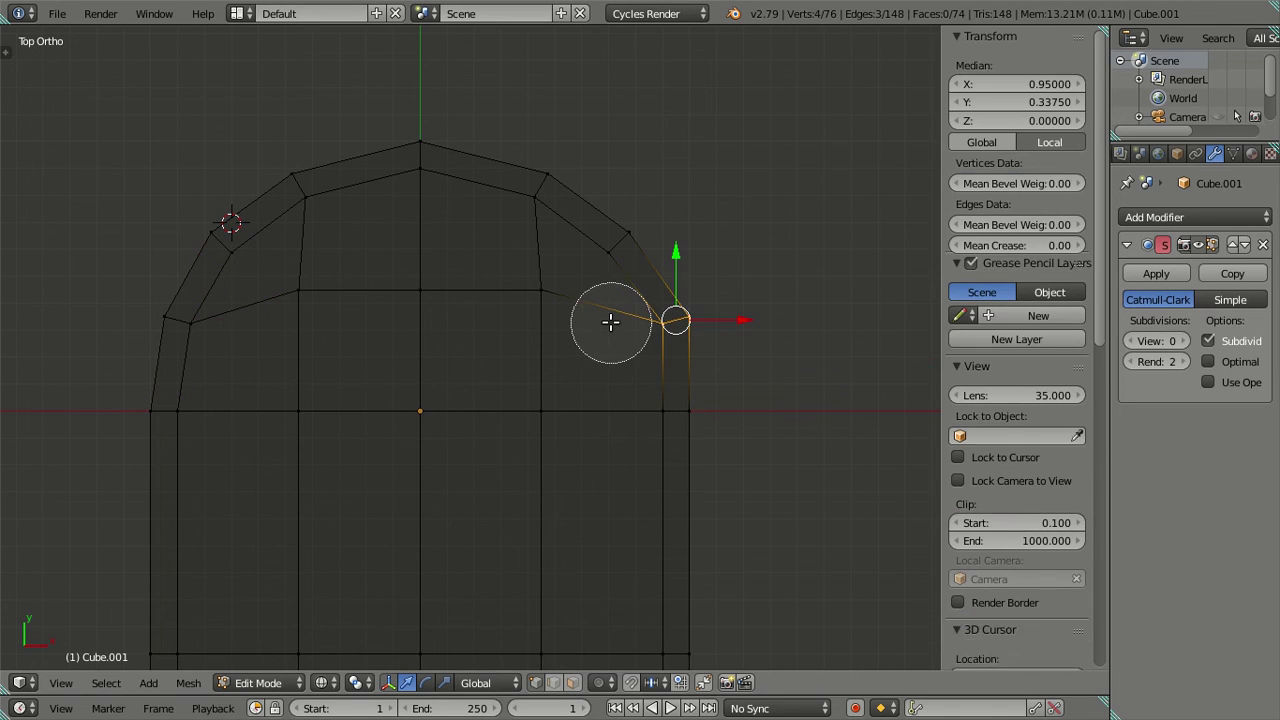
pyautogui.rightClick(746, 320)
pyautogui.press('g')
pyautogui.press('x')
pyautogui.click(737, 318)
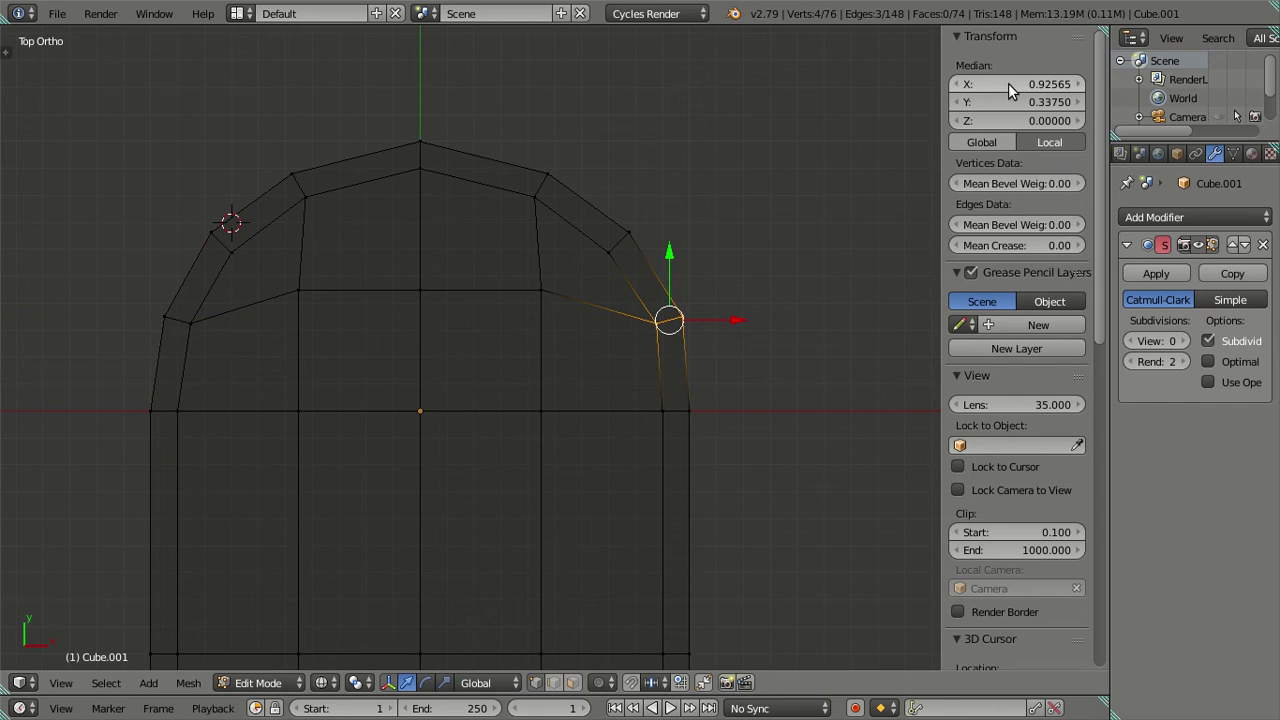
pyautogui.click(1008, 83)
pyautogui.press('Return')
pyautogui.press('a')
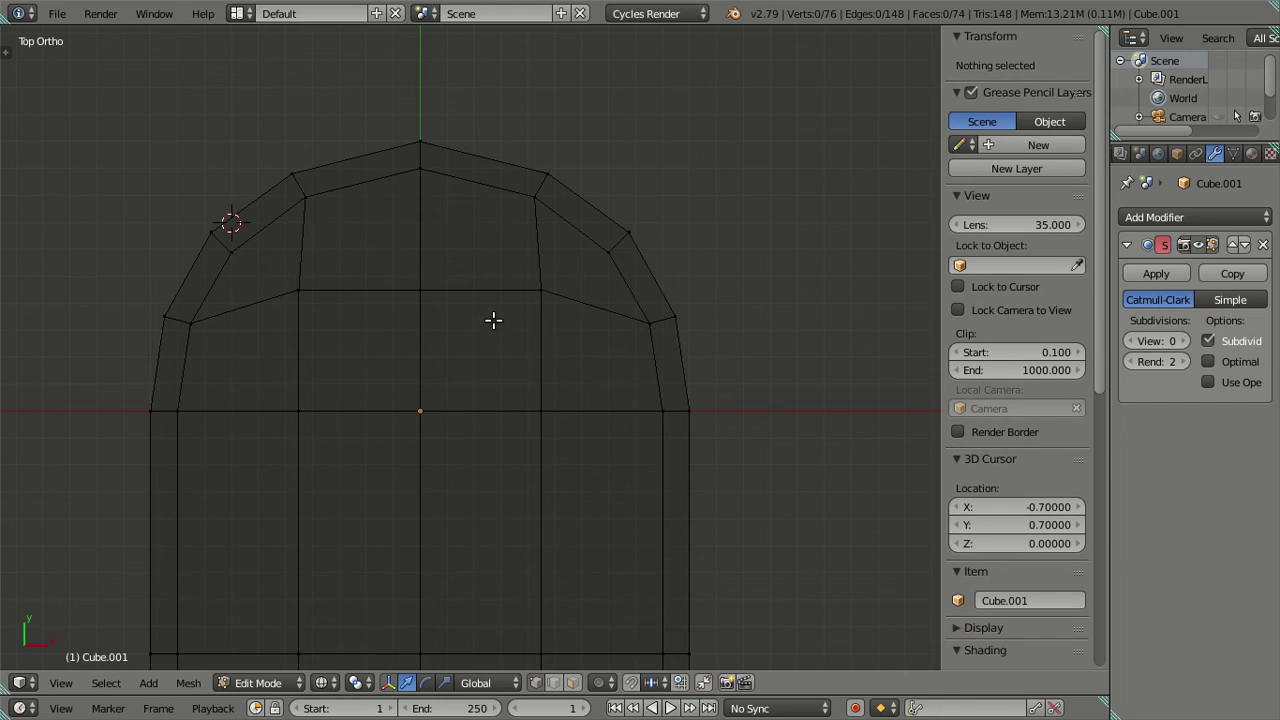
pyautogui.scroll(-1, 493, 307)
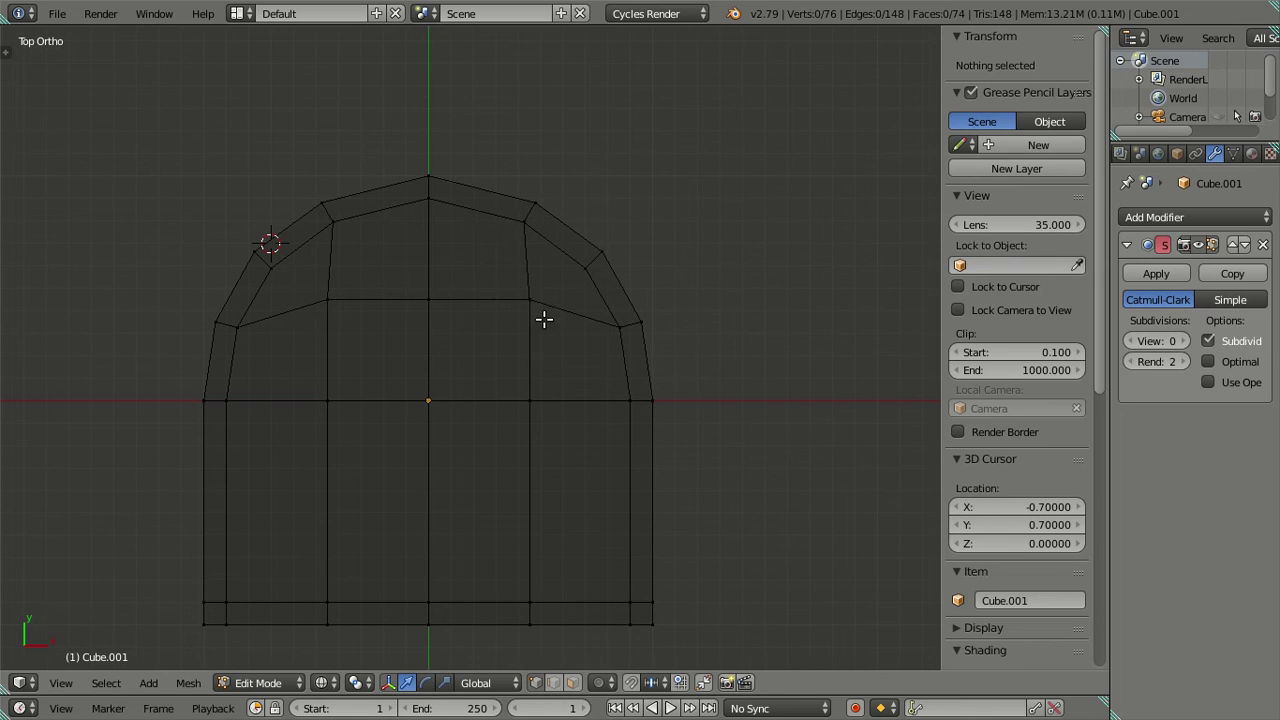
pyautogui.scroll(1, 611, 400)
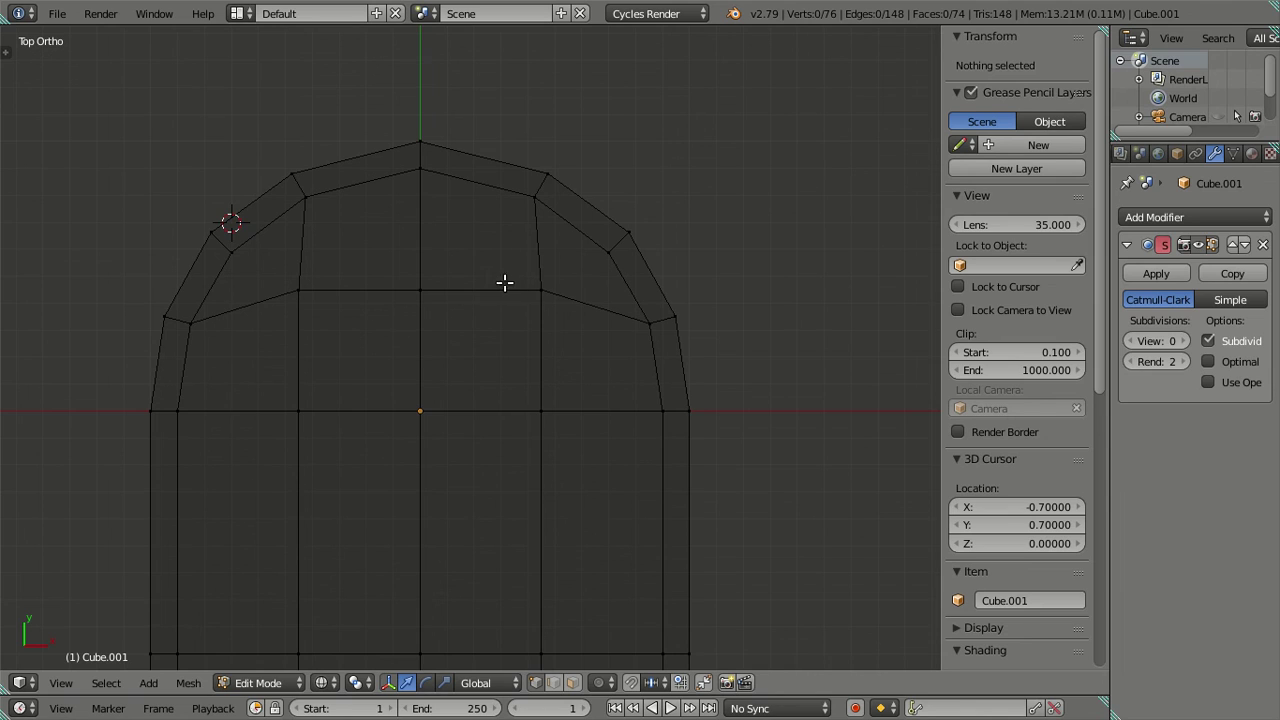
# Try moving the inner right corner vertex along X, cancel twice, and deselect all.
pyautogui.rightClick(556, 292)
pyautogui.press('g')
pyautogui.press('x')
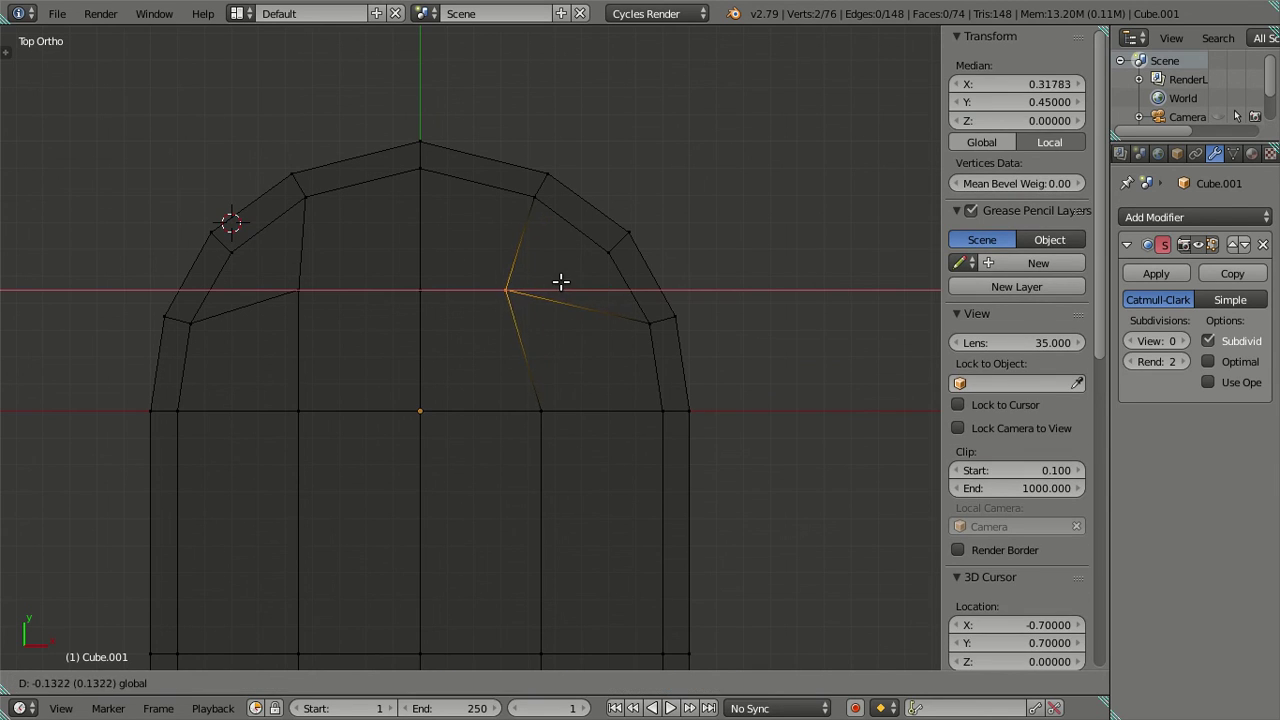
pyautogui.rightClick(562, 282)
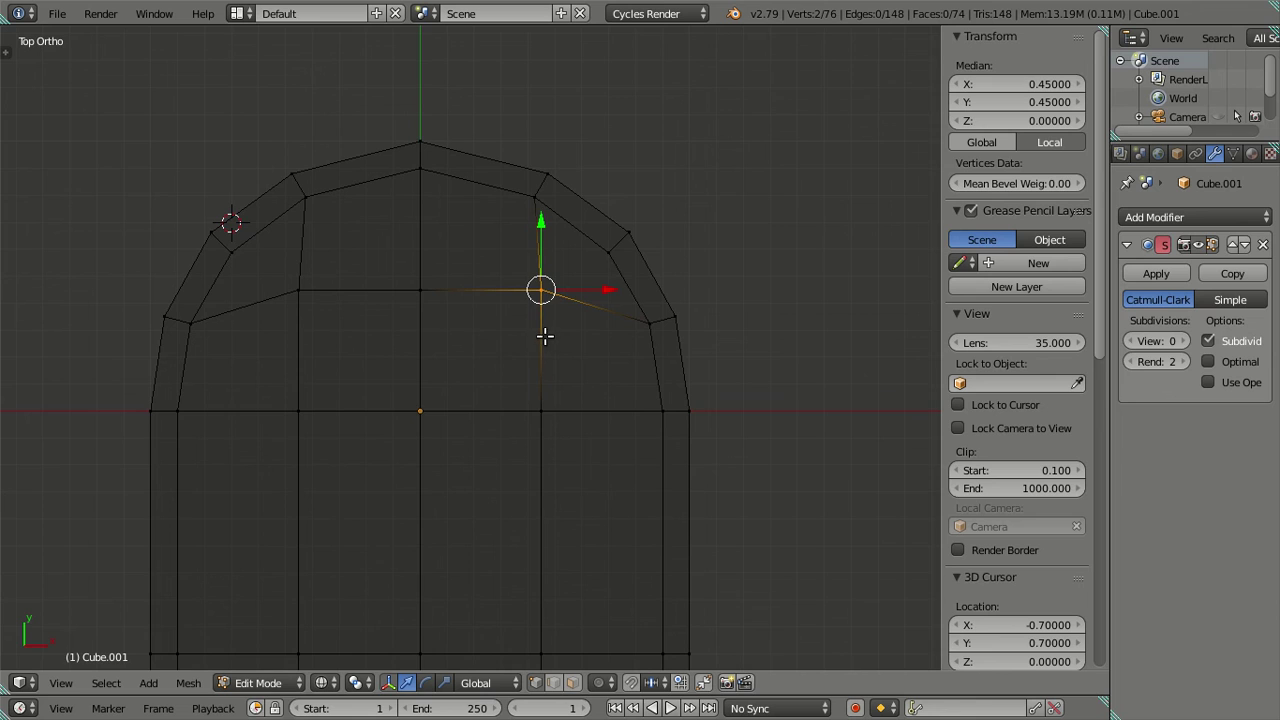
pyautogui.scroll(2, 544, 336)
pyautogui.press('g')
pyautogui.press('x')
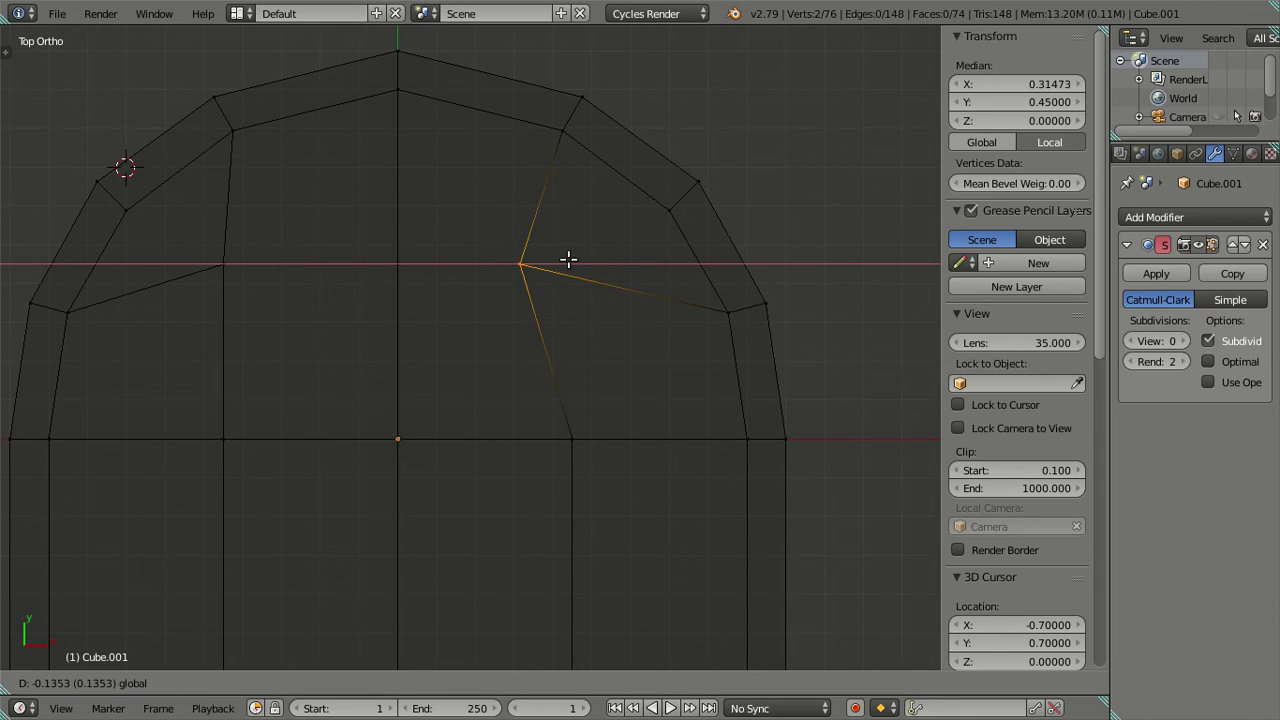
pyautogui.rightClick(568, 260)
pyautogui.press('a')
# Abandon a loop cut, check the back and top views, and switch to edge selection mode.
pyautogui.scroll(2, 500, 297)
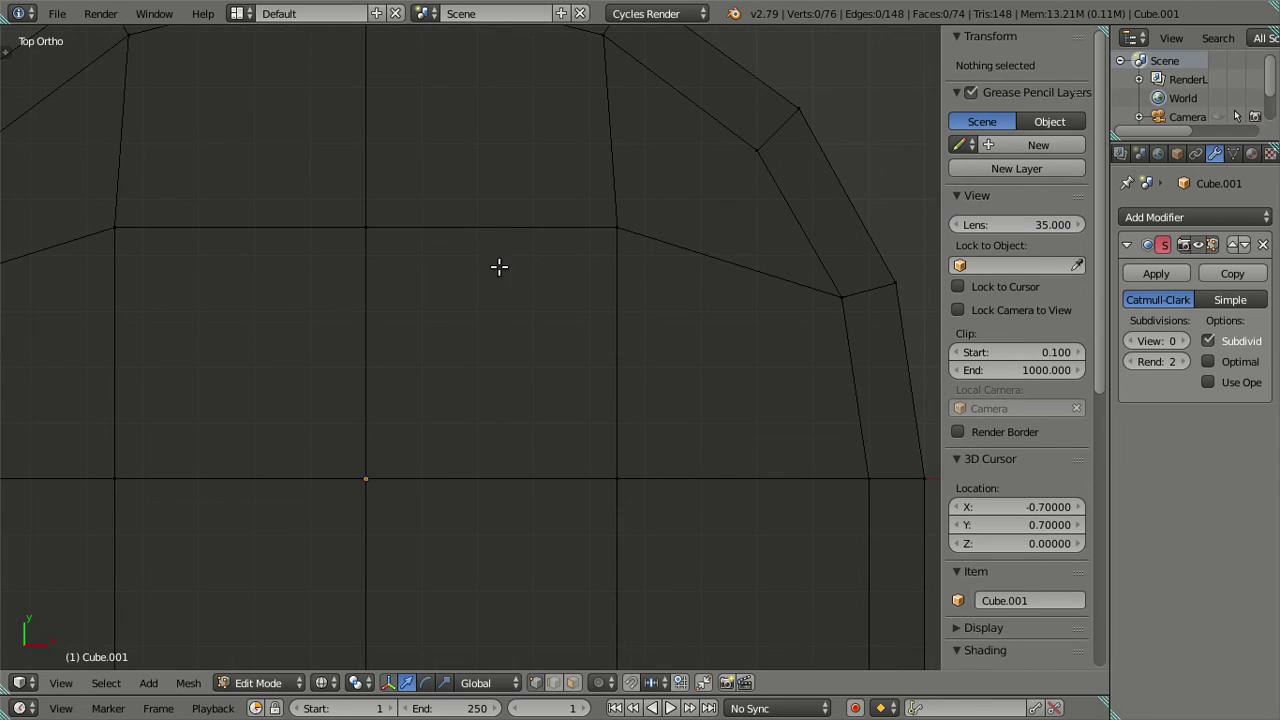
pyautogui.hotkey('ctrl', 'r')
pyautogui.press('Escape')
pyautogui.press('ctrl+KP_1')
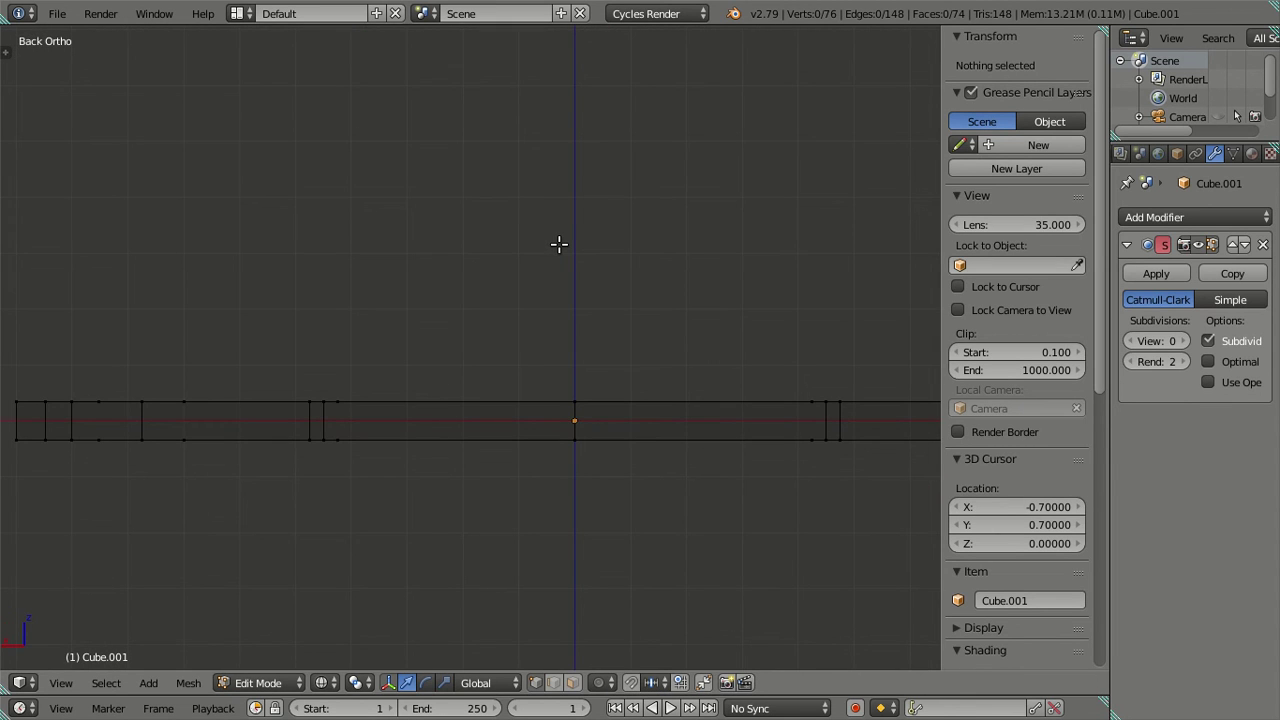
pyautogui.press('KP_7')
pyautogui.press('Tab')
pyautogui.scroll(3, 504, 288)
pyautogui.press('Tab')
pyautogui.hotkey('ctrl', 'Tab')
pyautogui.click(540, 261)
# Add two vertical loop cuts and dissolve the left one, keeping one new vertical loop.
pyautogui.hotkey('ctrl', 'r')
pyautogui.scroll(1, 539, 203)
pyautogui.click(539, 203)
pyautogui.rightClick(537, 200)
pyautogui.keyDown('alt'); pyautogui.keyDown('shift'); pyautogui.rightClick(545, 277); pyautogui.keyUp('shift'); pyautogui.keyUp('alt')
pyautogui.press('x')
pyautogui.click(623, 292)
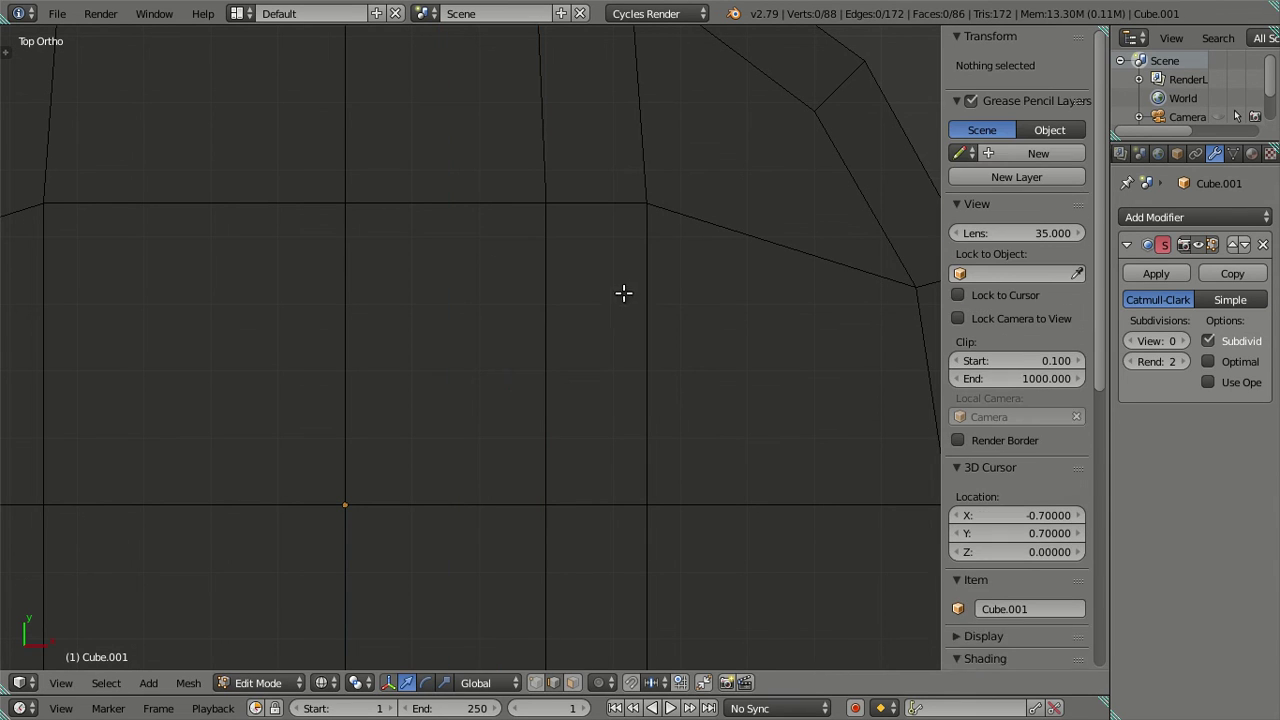
# Add two horizontal loop cuts, dissolve the lower one, and return to solid shading.
pyautogui.hotkey('ctrl', 'r')
pyautogui.scroll(1, 651, 363)
pyautogui.click(651, 363)
pyautogui.rightClick(617, 374)
pyautogui.keyDown('alt'); pyautogui.keyDown('shift'); pyautogui.rightClick(600, 306); pyautogui.keyUp('shift'); pyautogui.keyUp('alt')
pyautogui.press('x')
pyautogui.click(650, 336)
pyautogui.scroll(-2, 645, 351)
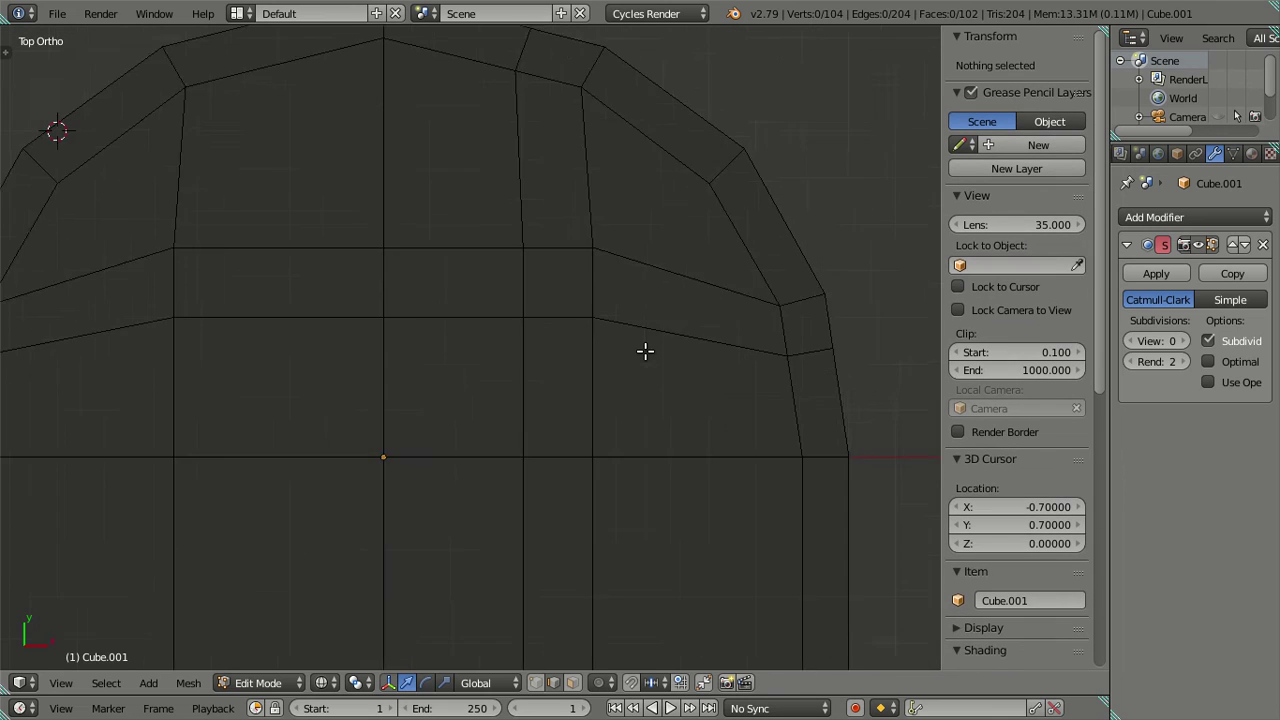
pyautogui.scroll(-1, 645, 351)
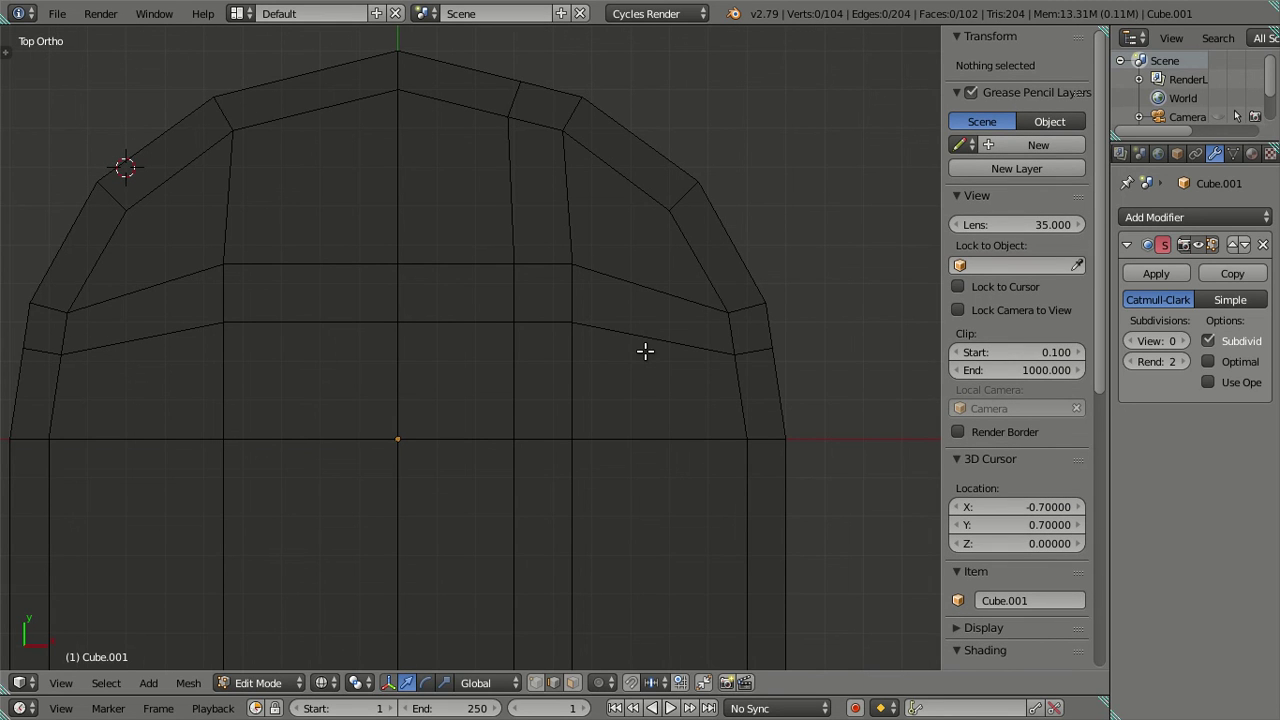
pyautogui.scroll(2, 594, 357)
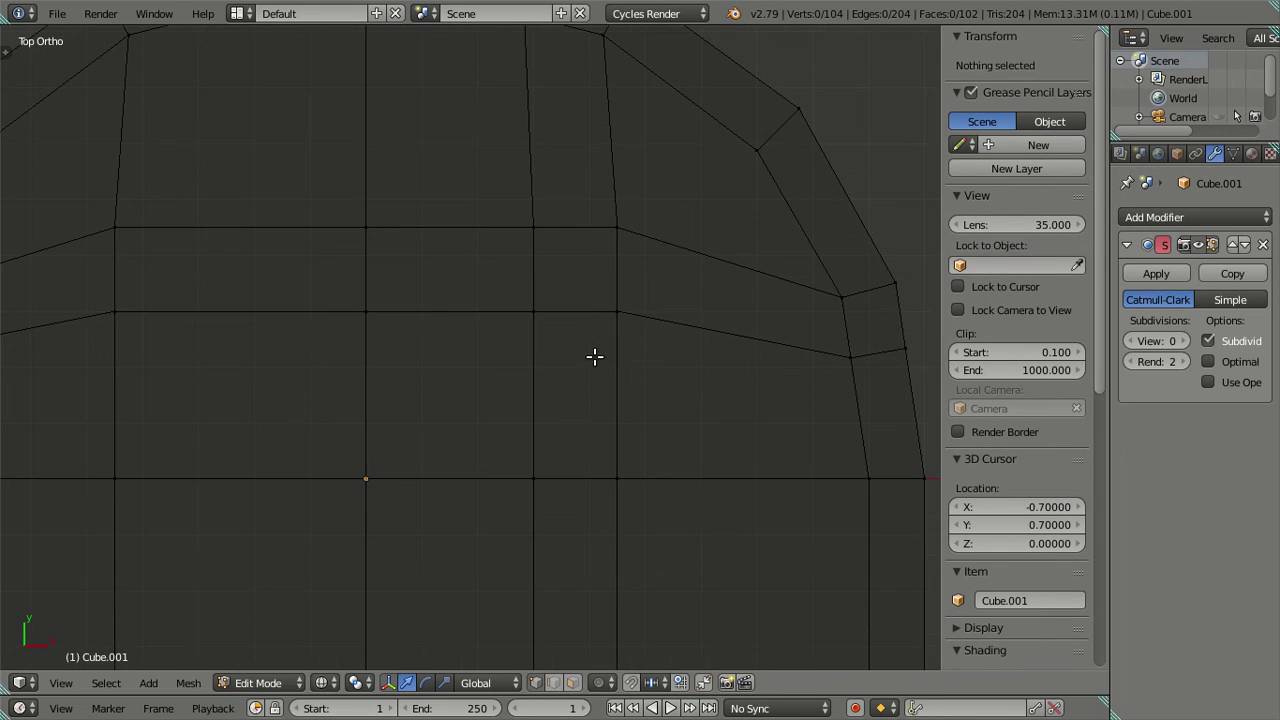
pyautogui.keyDown('shift'); pyautogui.moveTo(594, 332); pyautogui.dragTo(557, 379, button='middle'); pyautogui.keyUp('shift')
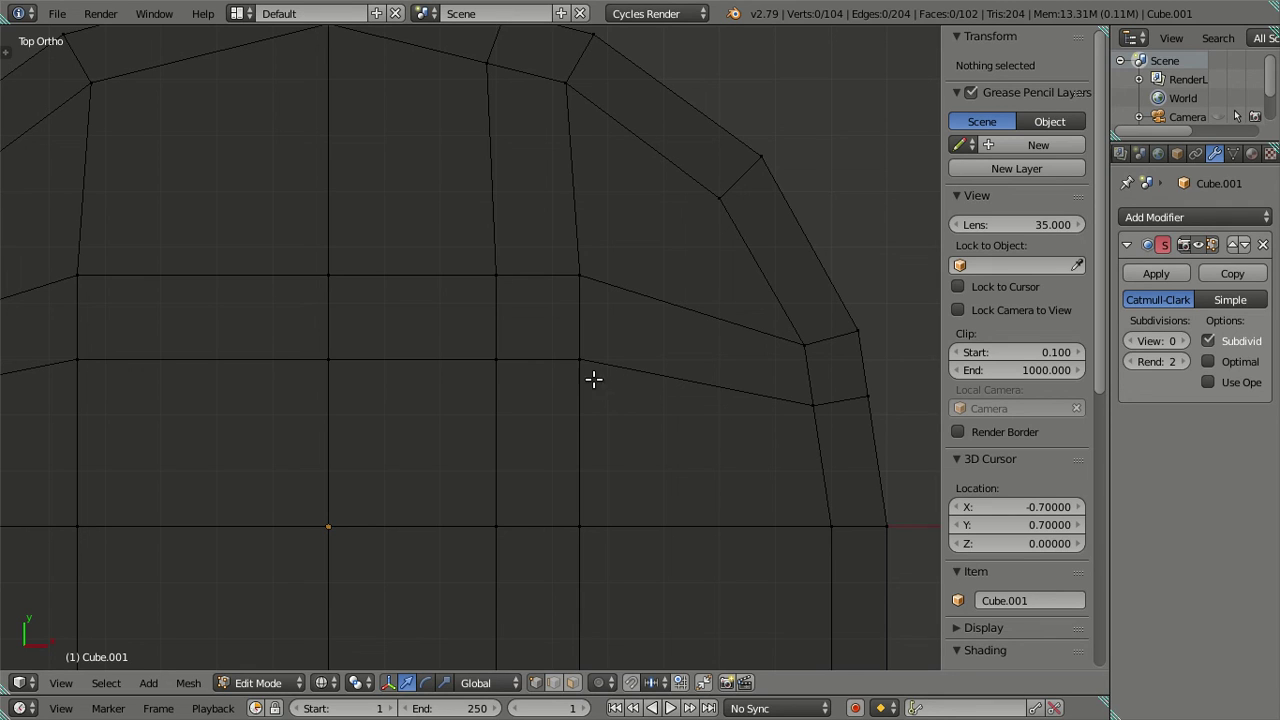
pyautogui.press('z')
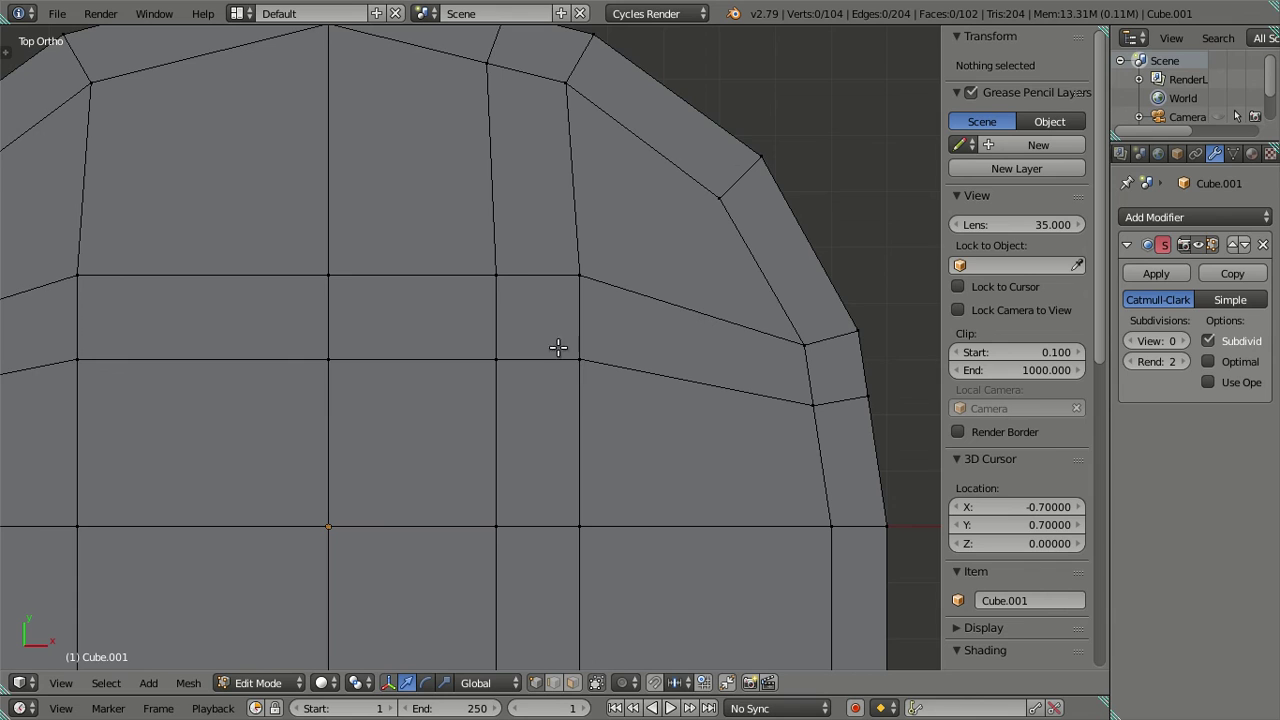
# Undo the added edge loops, then try and undo an X-axis move of the right inner corner vertex.
pyautogui.press('z')
pyautogui.hotkey('ctrl', 'z')
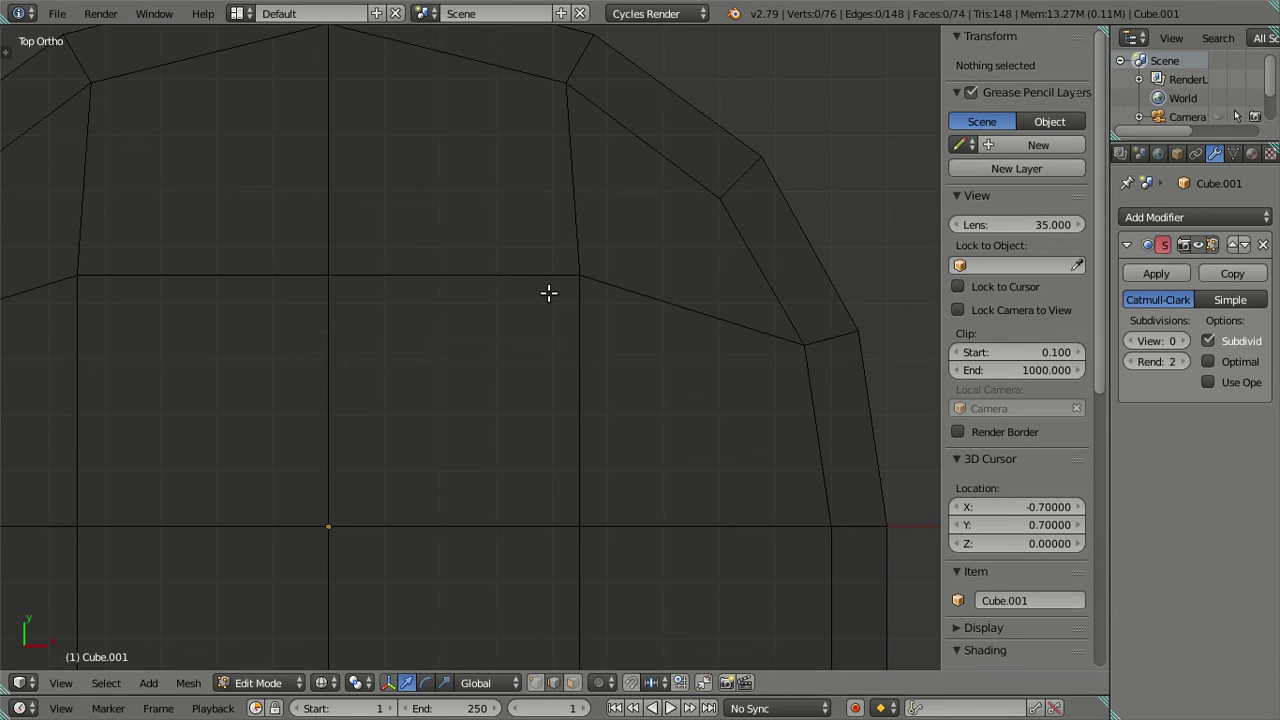
pyautogui.click(536, 682)
pyautogui.rightClick(581, 275)
pyautogui.press('g')
pyautogui.press('x')
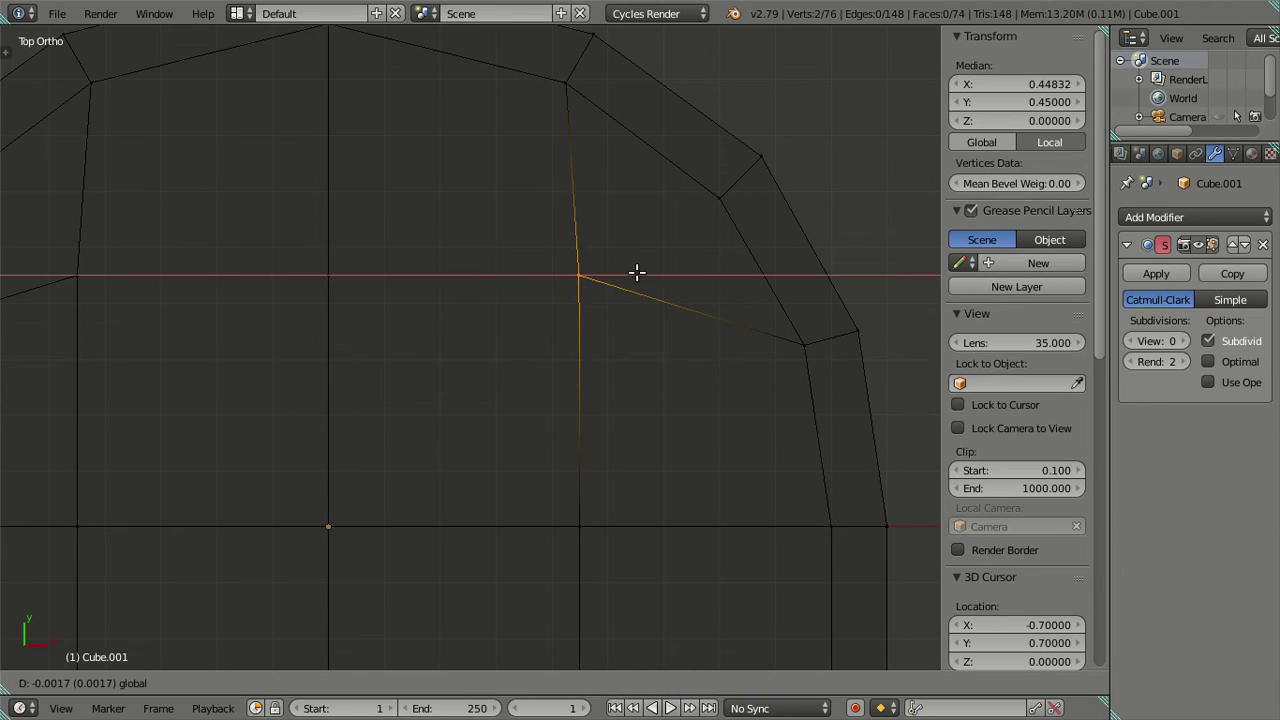
pyautogui.click(563, 271)
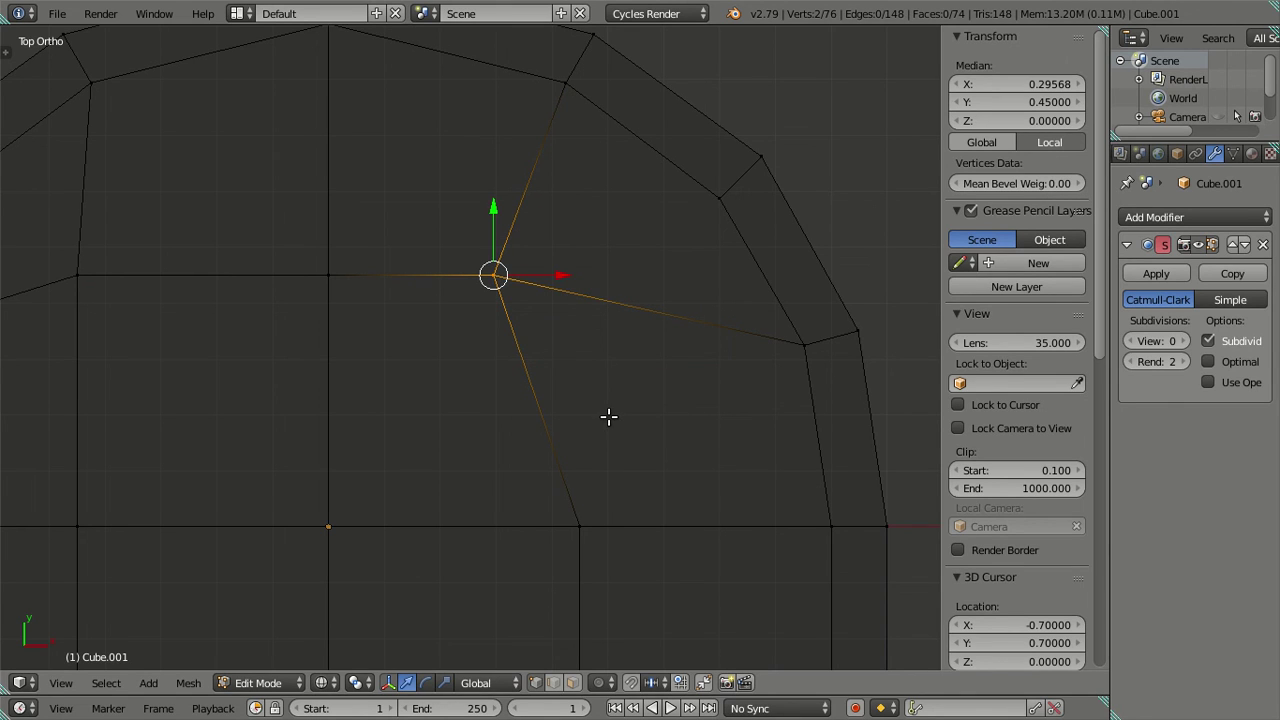
pyautogui.hotkey('ctrl', 'z')
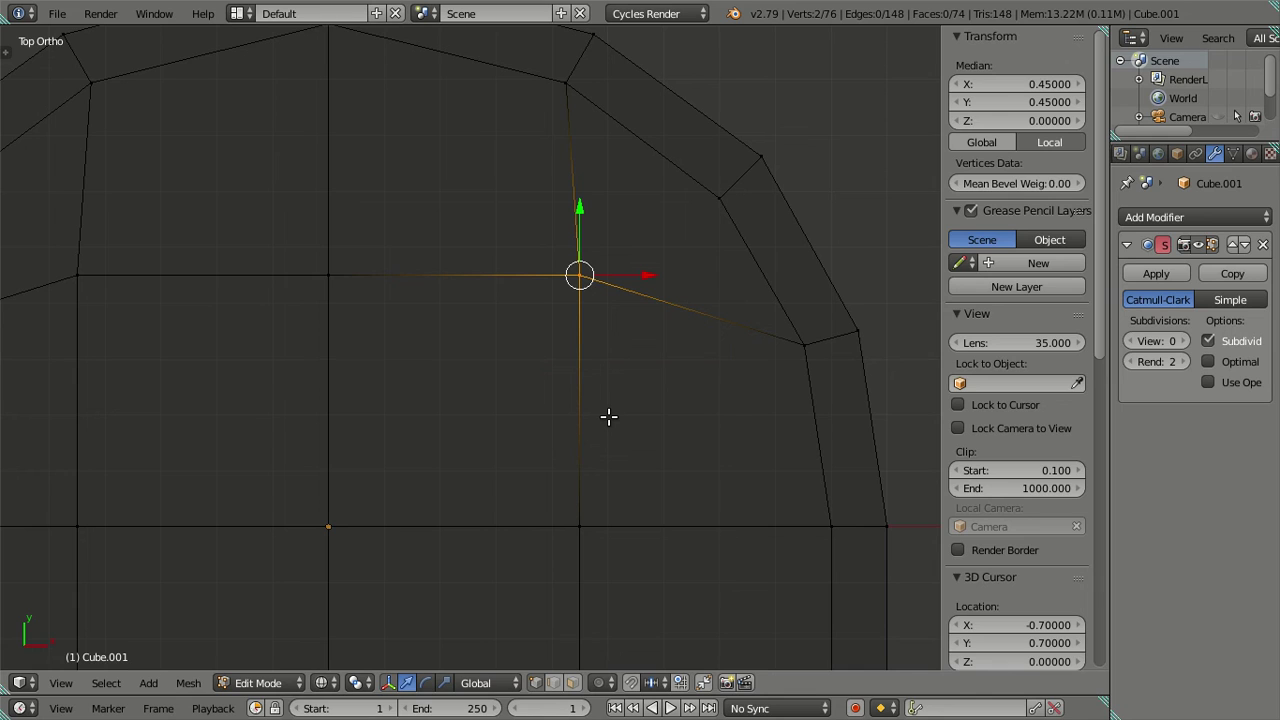
# Cancel a trial two-cut loop across the slab and view it in solid shading at an angle.
pyautogui.press('a')
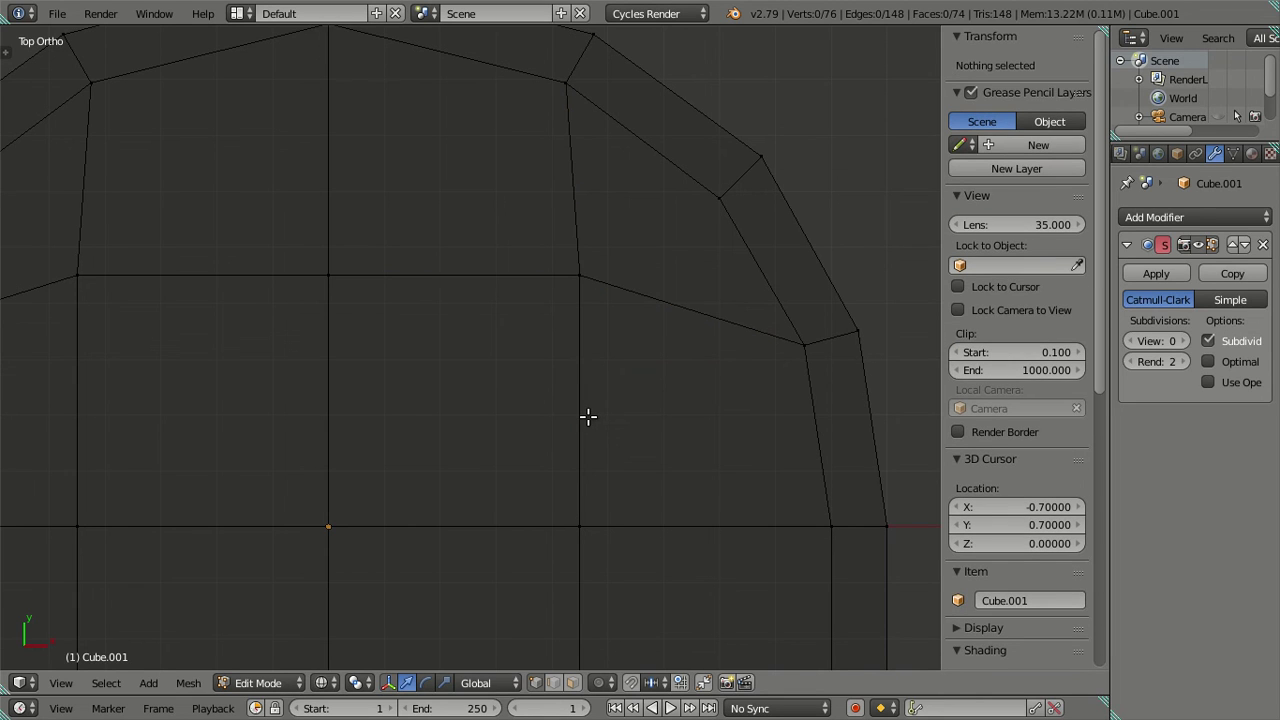
pyautogui.hotkey('ctrl', 'r')
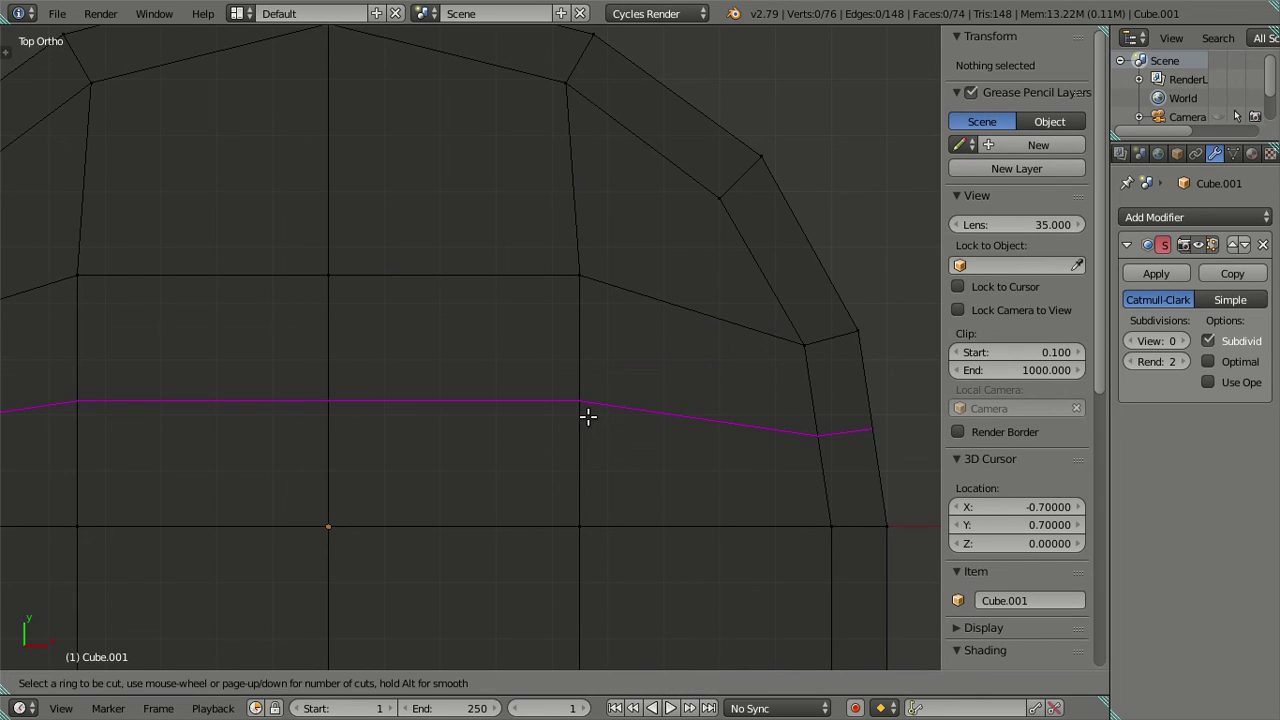
pyautogui.scroll(1, 587, 416)
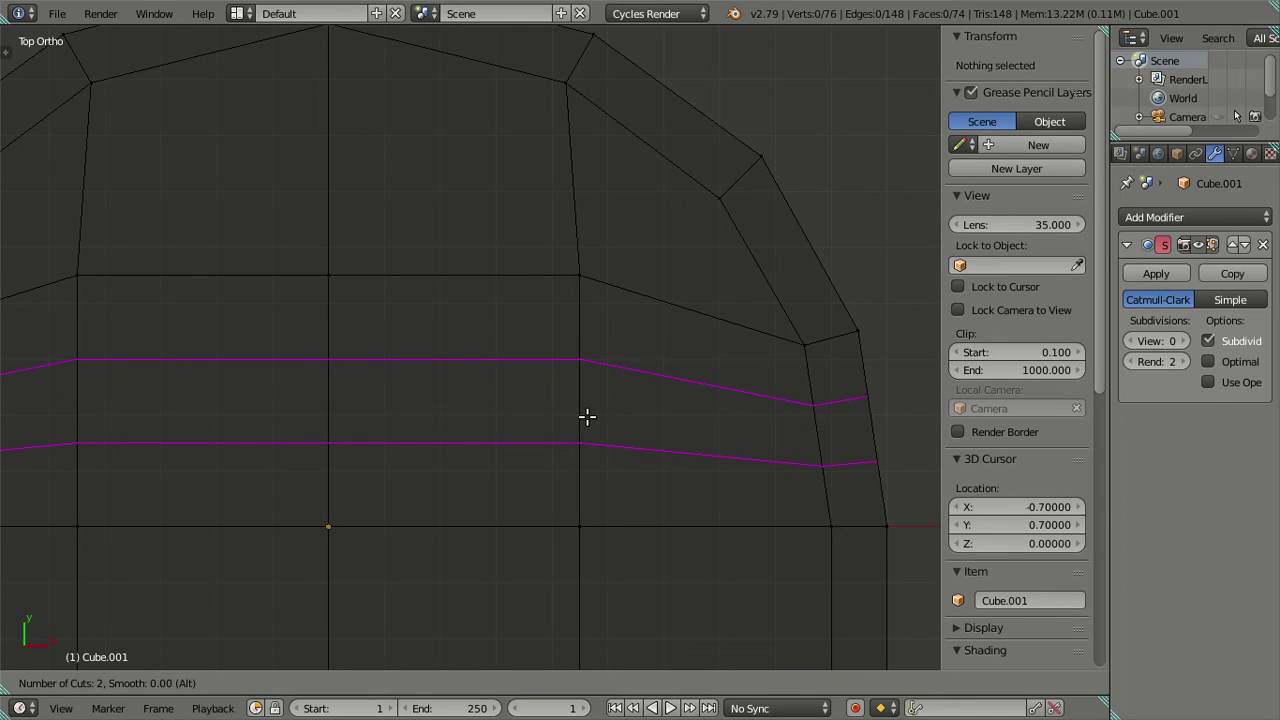
pyautogui.press('Escape')
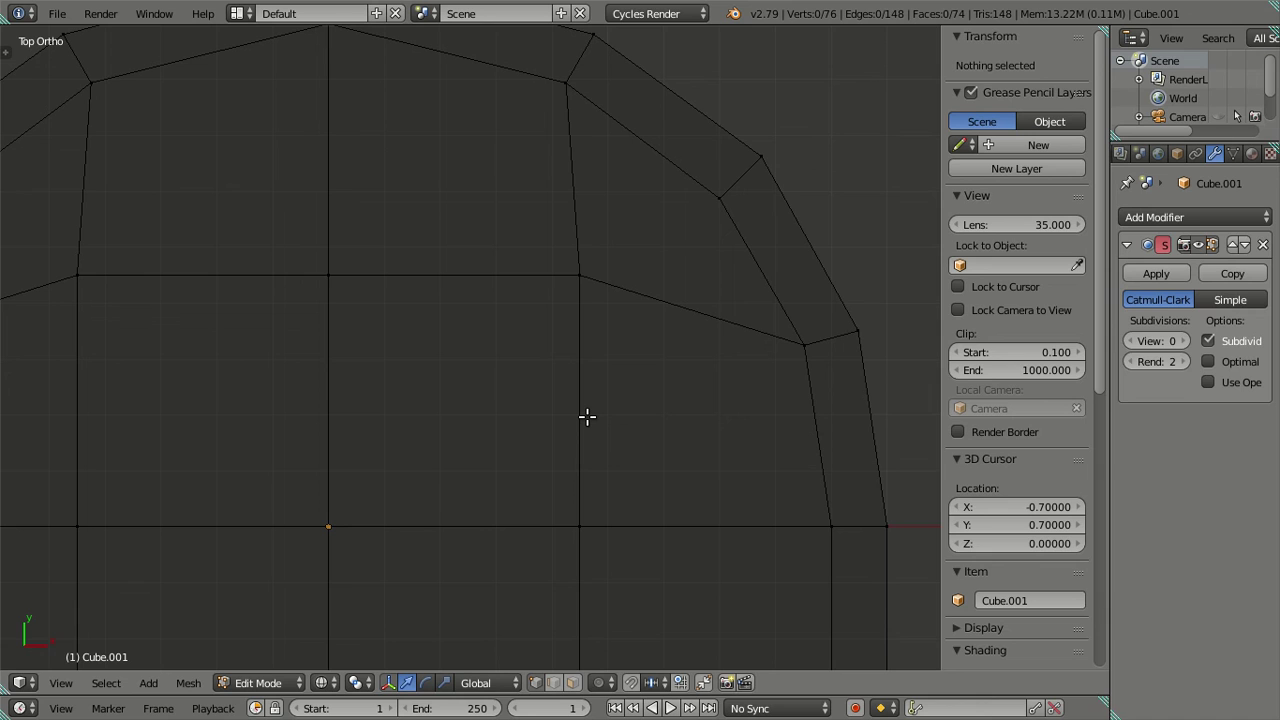
pyautogui.scroll(-3, 587, 416)
pyautogui.scroll(-4, 614, 428)
pyautogui.scroll(3, 537, 443)
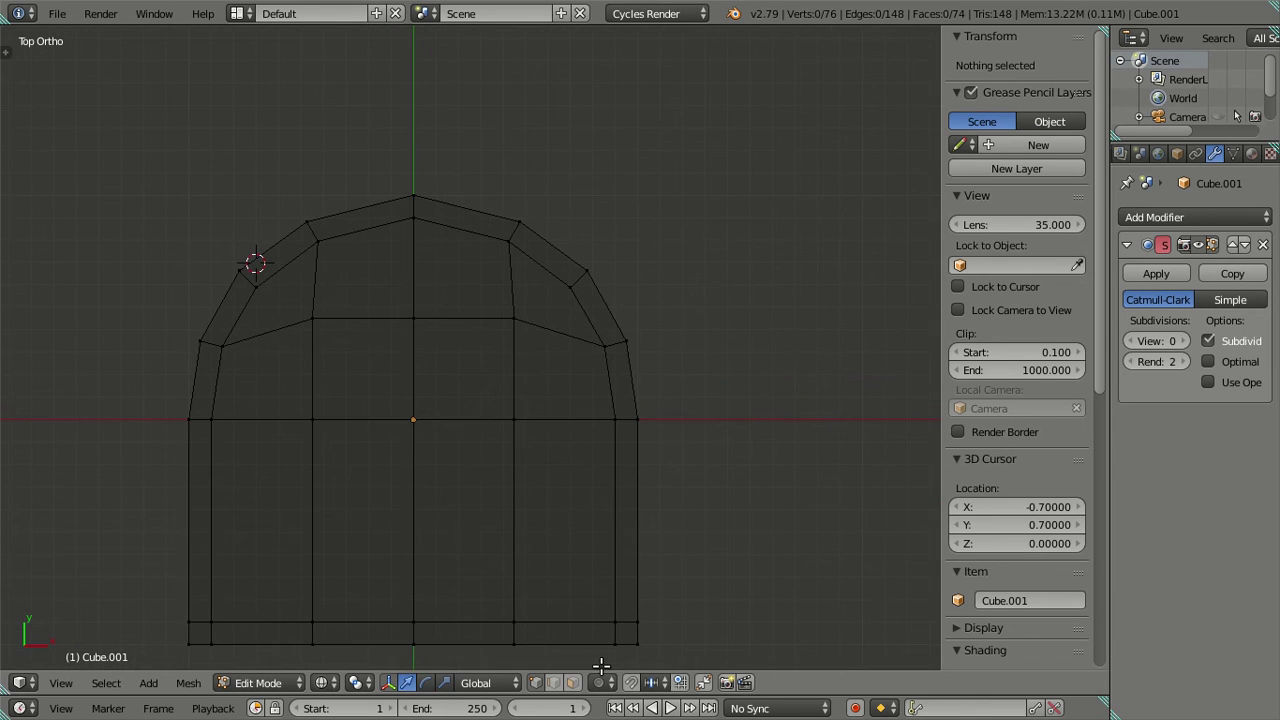
pyautogui.press('z')
pyautogui.moveTo(497, 451)
pyautogui.mouseDown(button='middle')
pyautogui.moveTo(457, 343)
pyautogui.moveTo(397, 326)
pyautogui.moveTo(457, 400)
pyautogui.moveTo(420, 549)
pyautogui.moveTo(423, 429)
pyautogui.moveTo(543, 409)
pyautogui.moveTo(557, 391)
pyautogui.moveTo(537, 356)
pyautogui.moveTo(514, 366)
pyautogui.moveTo(486, 443)
pyautogui.moveTo(451, 384)
pyautogui.moveTo(457, 320)
pyautogui.moveTo(457, 437)
pyautogui.moveTo(434, 429)
pyautogui.moveTo(376, 376)
pyautogui.moveTo(380, 340)
pyautogui.moveTo(406, 306)
pyautogui.mouseUp(button='middle')
# Select the slab's twelve inner top faces.
pyautogui.moveTo(457, 420)
pyautogui.mouseDown(button='middle')
pyautogui.moveTo(476, 403)
pyautogui.moveTo(334, 417)
pyautogui.moveTo(517, 594)
pyautogui.mouseUp(button='middle')
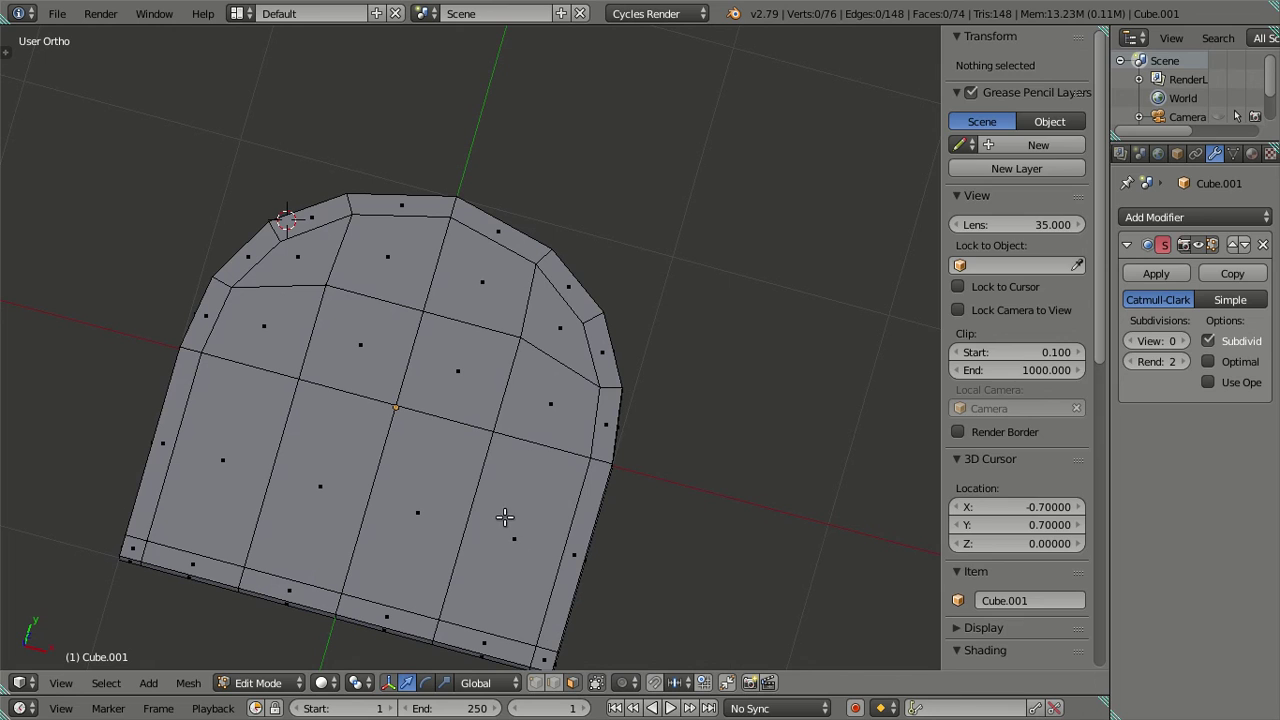
pyautogui.rightClick(504, 516)
pyautogui.keyDown('shift'); pyautogui.rightClick(430, 520); pyautogui.keyUp('shift')
pyautogui.keyDown('shift'); pyautogui.rightClick(290, 470); pyautogui.keyUp('shift')
pyautogui.keyDown('shift'); pyautogui.rightClick(241, 439); pyautogui.keyUp('shift')
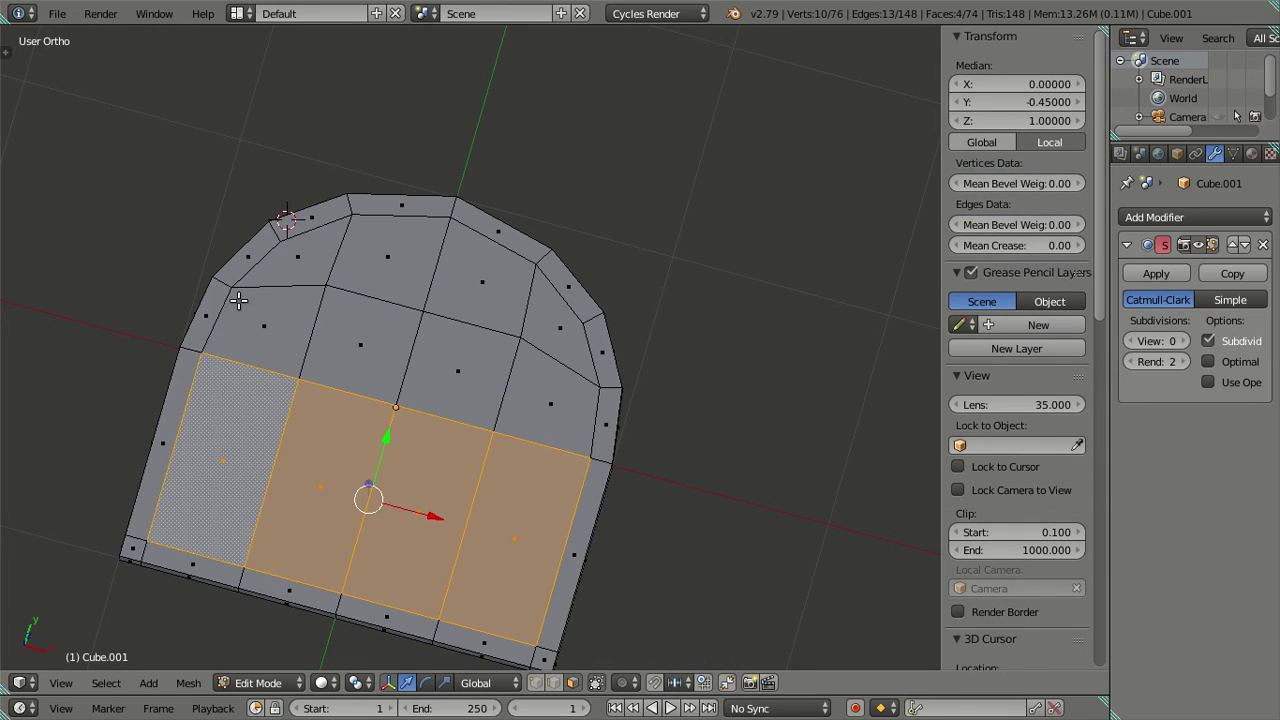
pyautogui.keyDown('shift'); pyautogui.rightClick(250, 326); pyautogui.keyUp('shift')
pyautogui.keyDown('shift'); pyautogui.rightClick(363, 316); pyautogui.keyUp('shift')
pyautogui.keyDown('shift'); pyautogui.rightClick(301, 269); pyautogui.keyUp('shift')
pyautogui.keyDown('shift'); pyautogui.rightClick(374, 265); pyautogui.keyUp('shift')
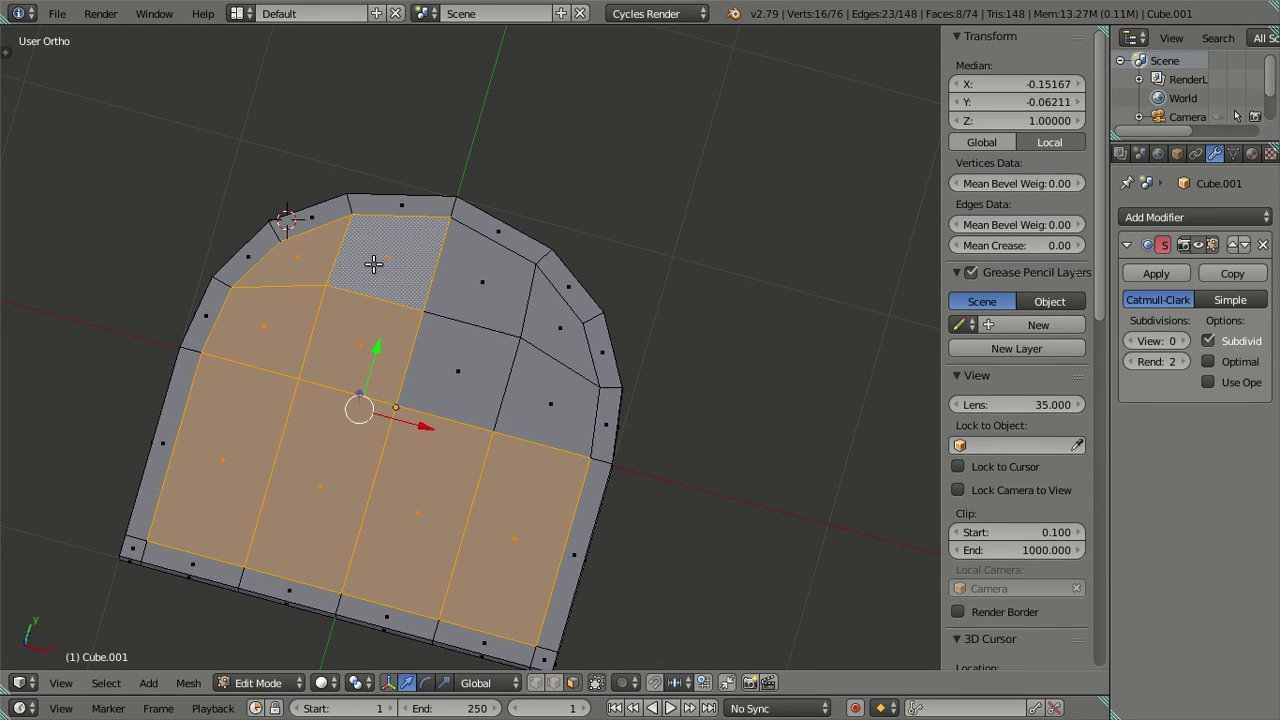
pyautogui.keyDown('shift'); pyautogui.rightClick(455, 300); pyautogui.keyUp('shift')
pyautogui.keyDown('shift'); pyautogui.rightClick(494, 345); pyautogui.keyUp('shift')
pyautogui.keyDown('shift'); pyautogui.rightClick(530, 328); pyautogui.keyUp('shift')
pyautogui.keyDown('shift'); pyautogui.rightClick(528, 378); pyautogui.keyUp('shift')
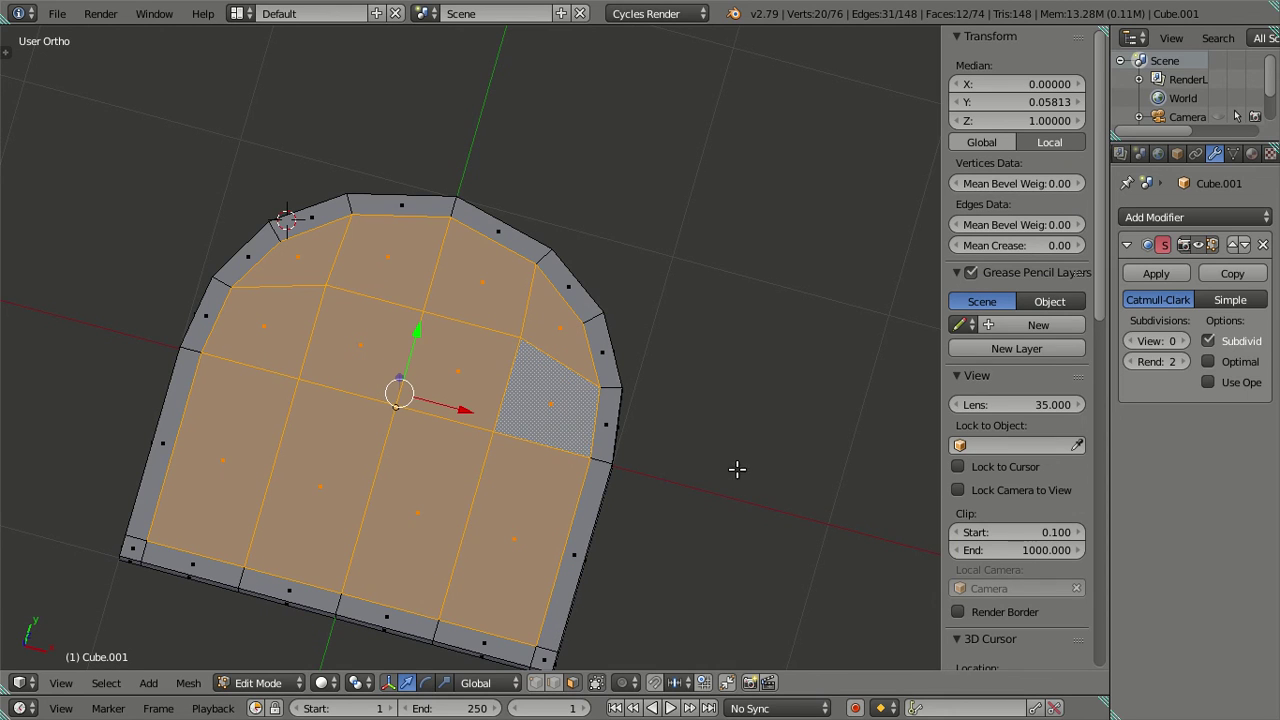
# In top view, extrude the selected faces and scale them to 0.5.
pyautogui.press('KP_7')
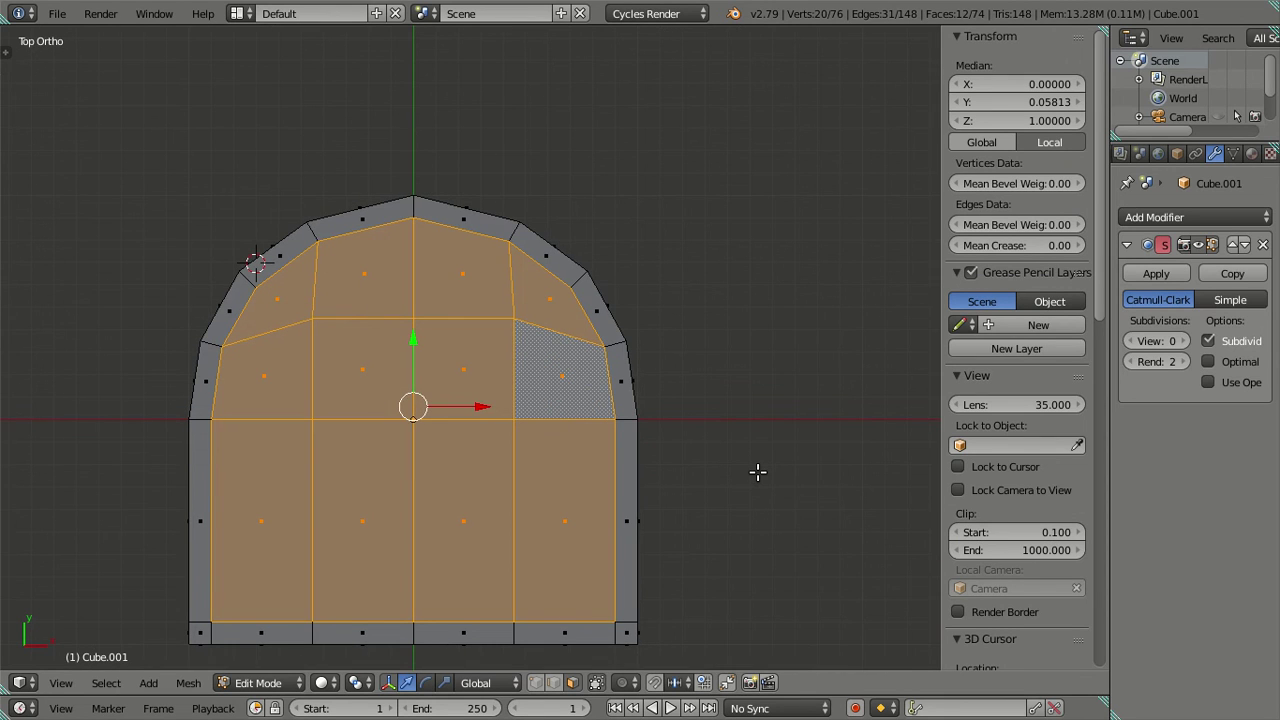
pyautogui.press('e')
pyautogui.press('s')
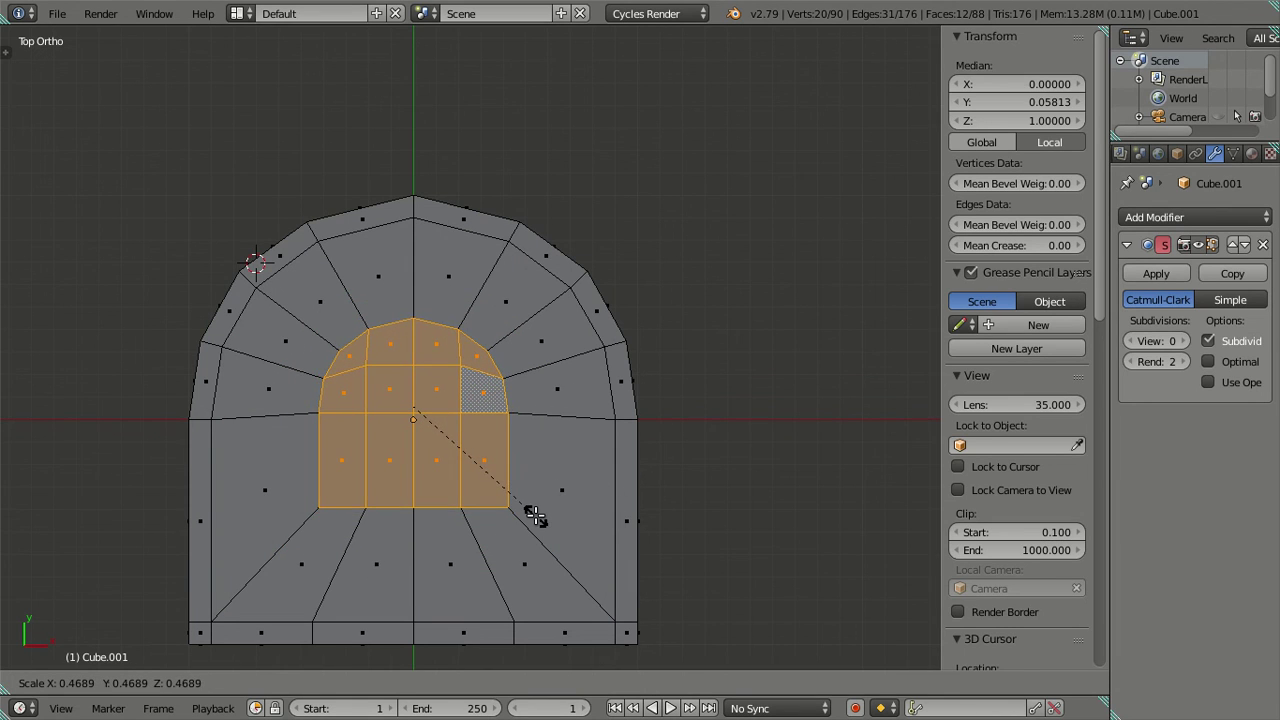
pyautogui.write('.5')
pyautogui.press('Return')
pyautogui.scroll(1, 498, 428)
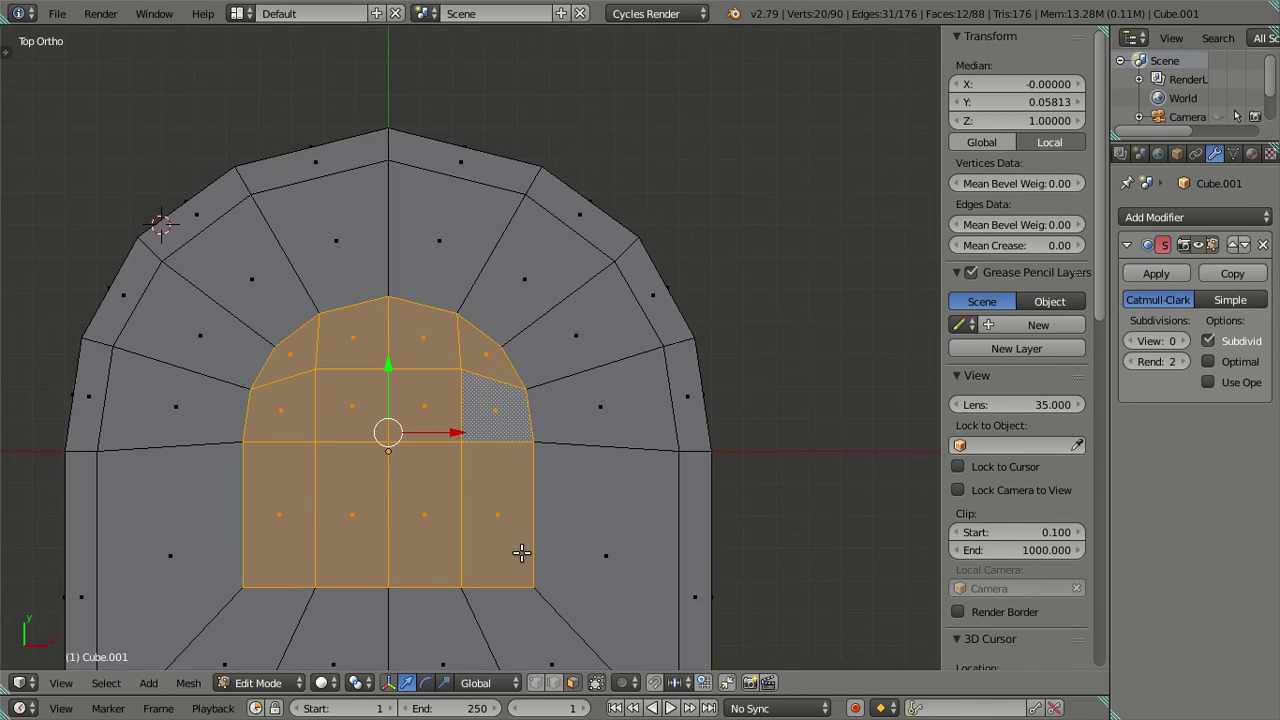
pyautogui.scroll(1, 499, 401)
pyautogui.scroll(1, 507, 374)
pyautogui.scroll(2, 506, 375)
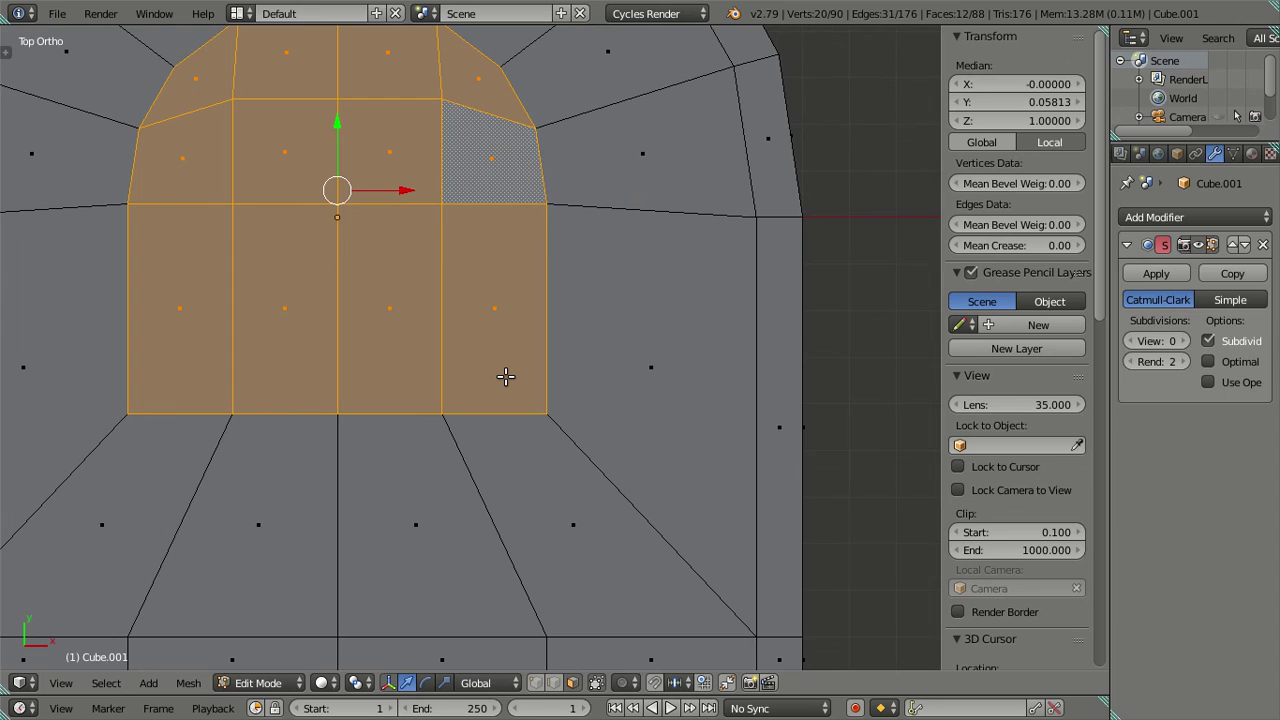
pyautogui.scroll(-2, 506, 375)
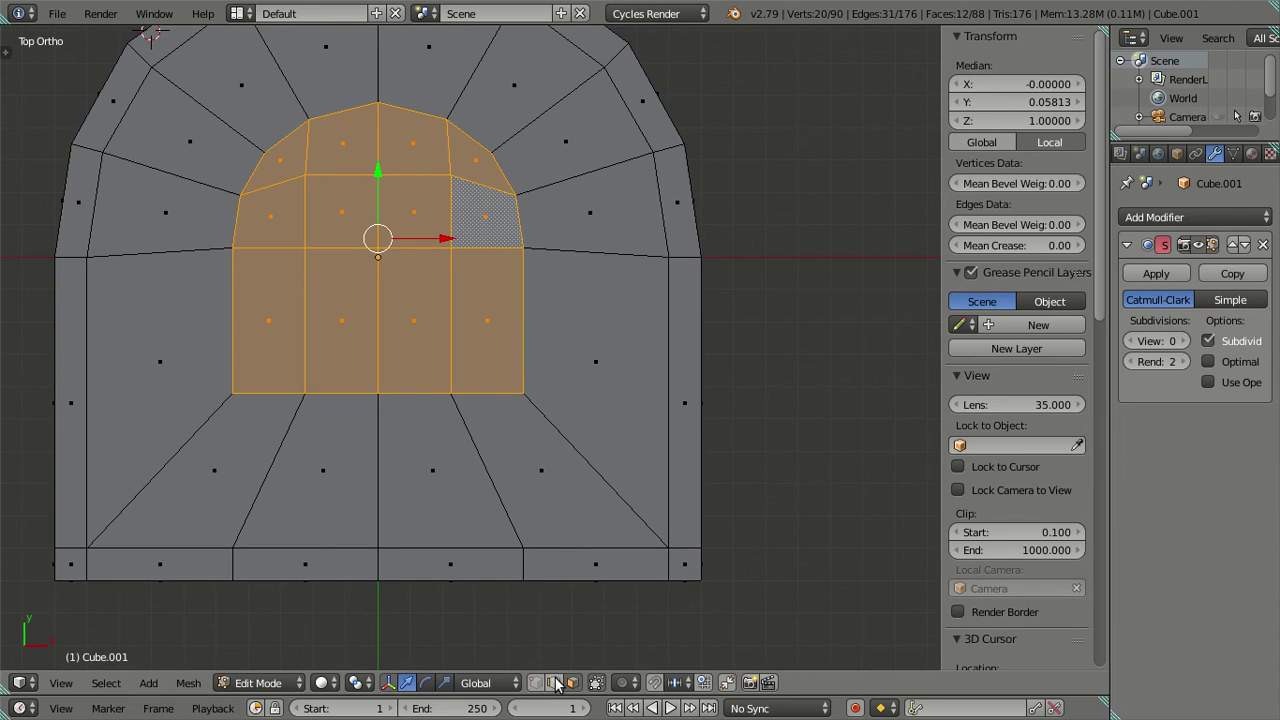
pyautogui.moveTo(580, 506)
pyautogui.mouseDown(button='middle')
pyautogui.moveTo(498, 232)
pyautogui.moveTo(593, 428)
pyautogui.mouseUp(button='middle')
# Deselect all faces and switch to vertex selection, viewing the slab at an angle.
pyautogui.press('a')
pyautogui.press('KP_7')
pyautogui.press('Tab')
pyautogui.press('Tab')
pyautogui.press('a')
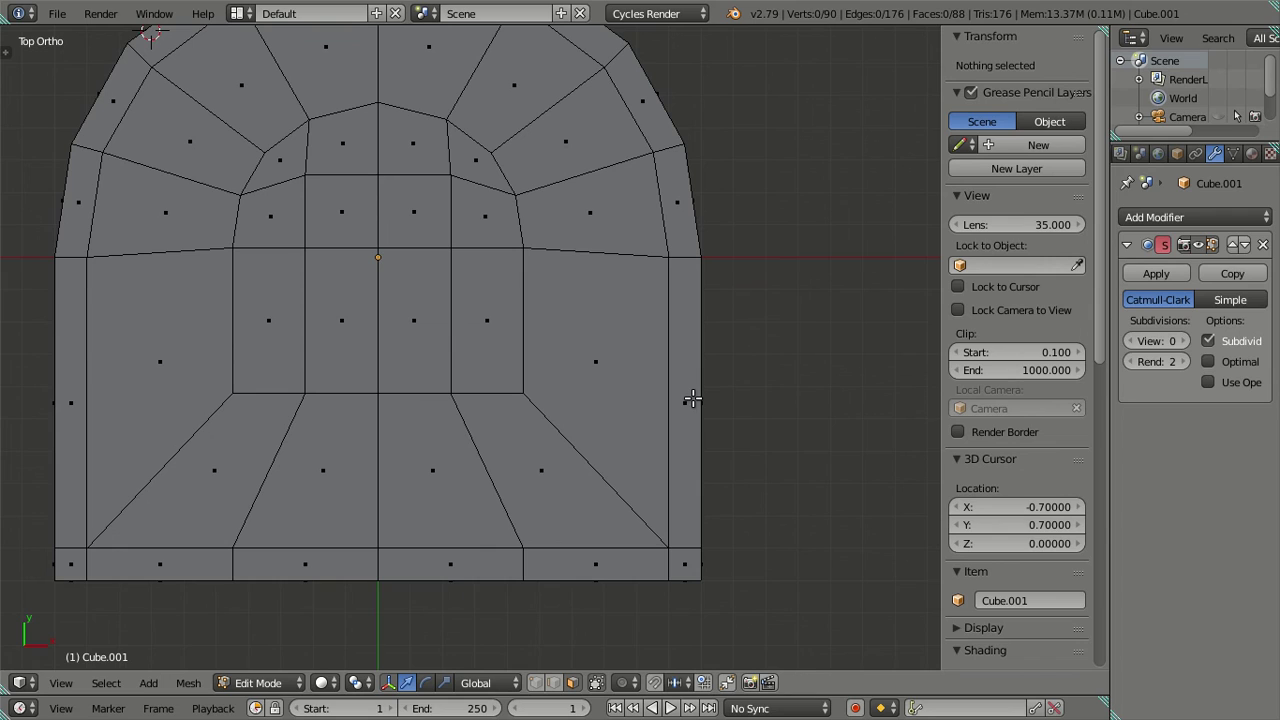
pyautogui.click(536, 682)
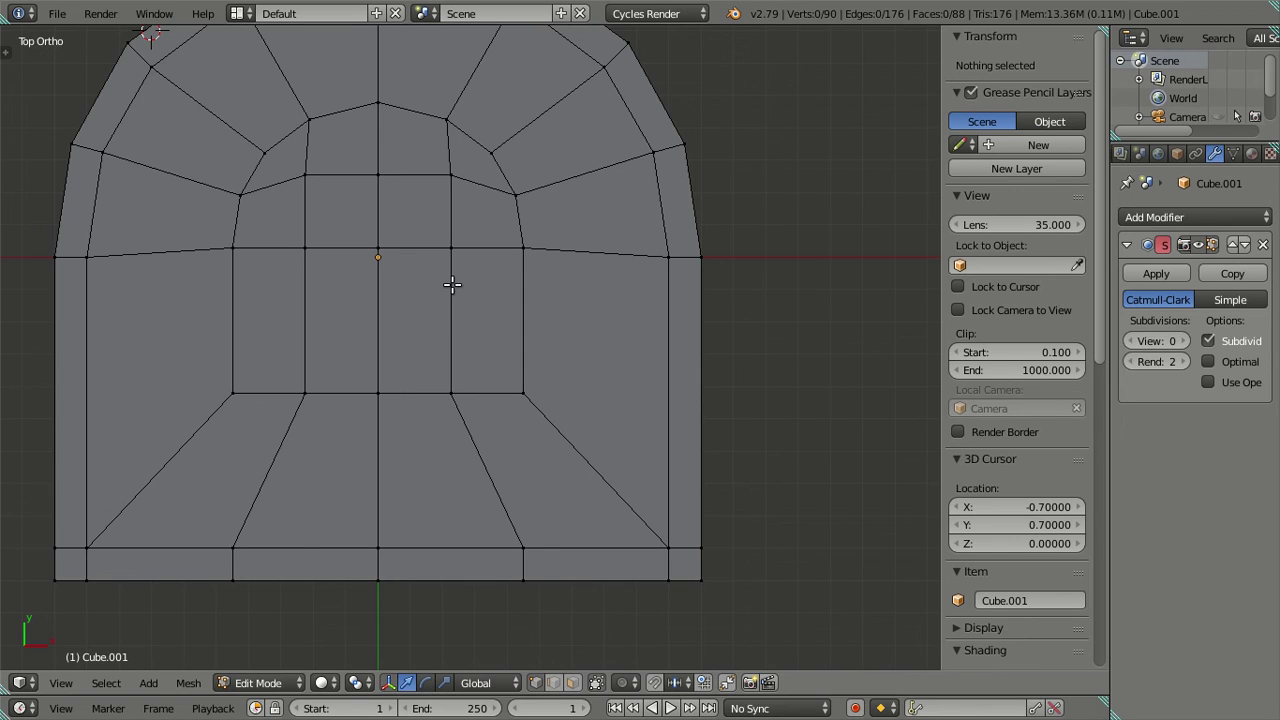
pyautogui.scroll(-2, 452, 285)
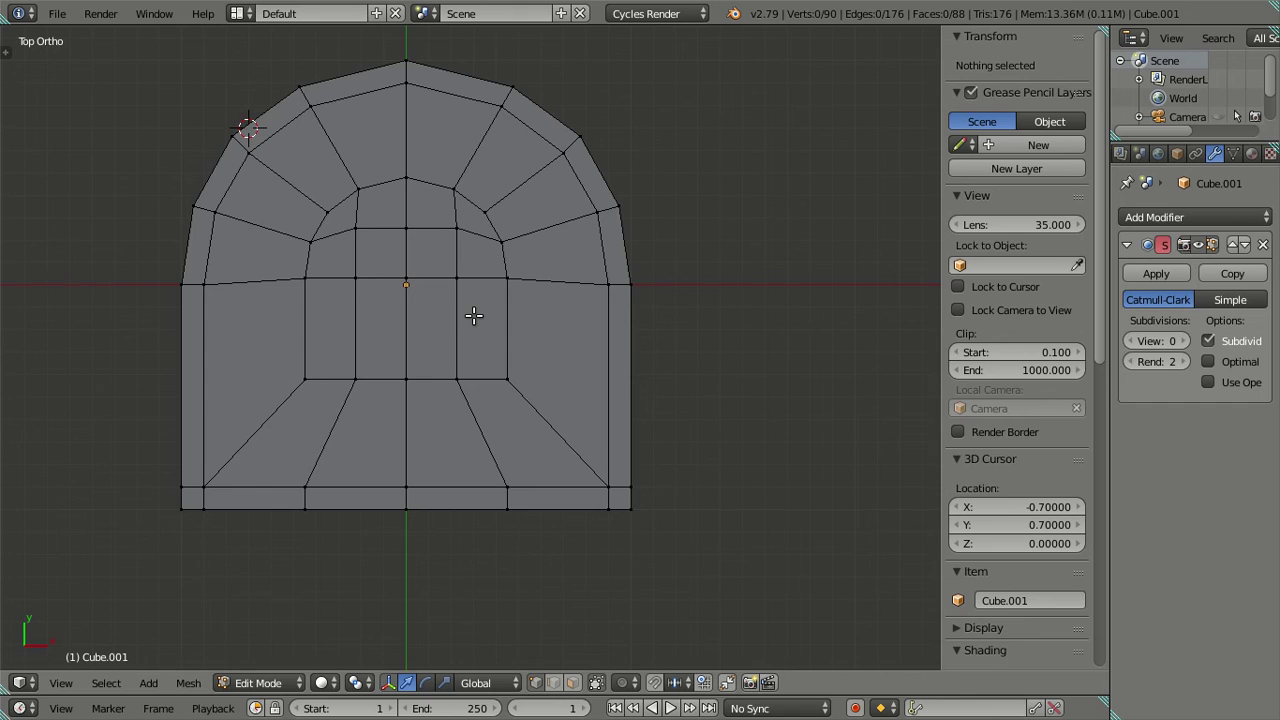
pyautogui.moveTo(474, 315); pyautogui.dragTo(454, 297, button='middle')
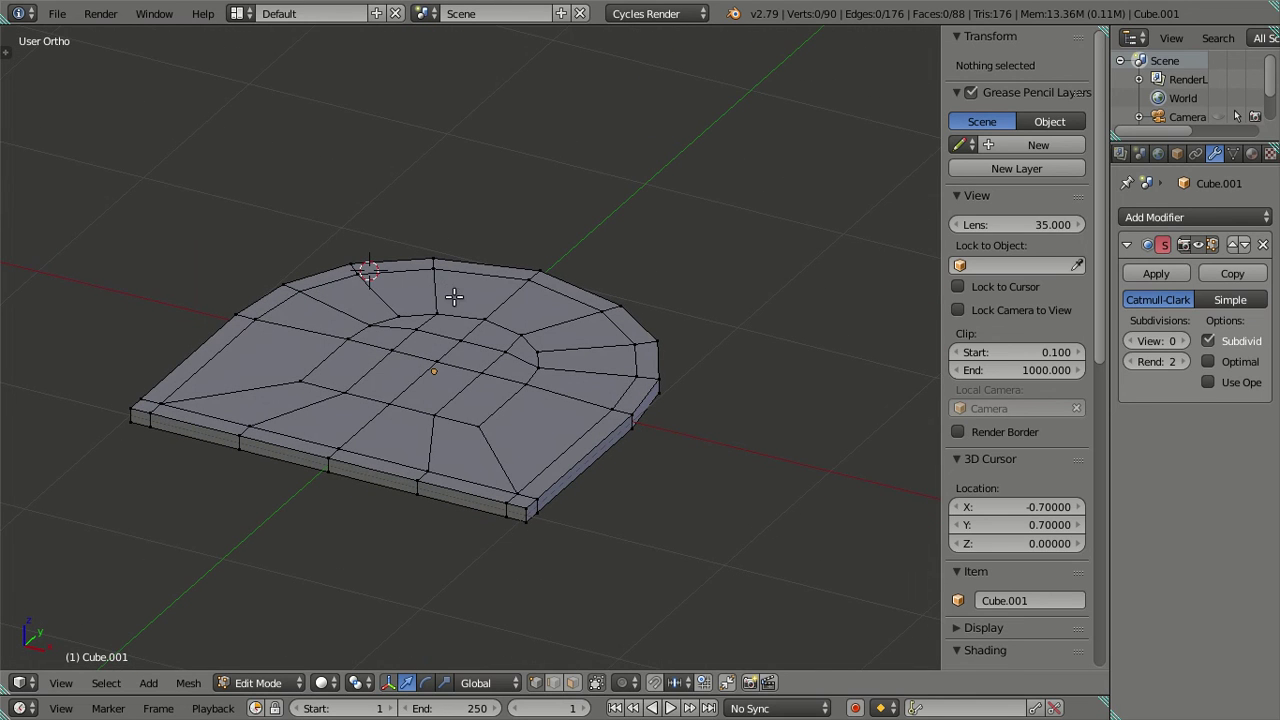
# Undo the inner-face extrusion and view the slab from the top in wireframe.
pyautogui.hotkey('ctrl', 'z')
pyautogui.hotkey('ctrl', 'z')
pyautogui.hotkey('ctrl', 'z')
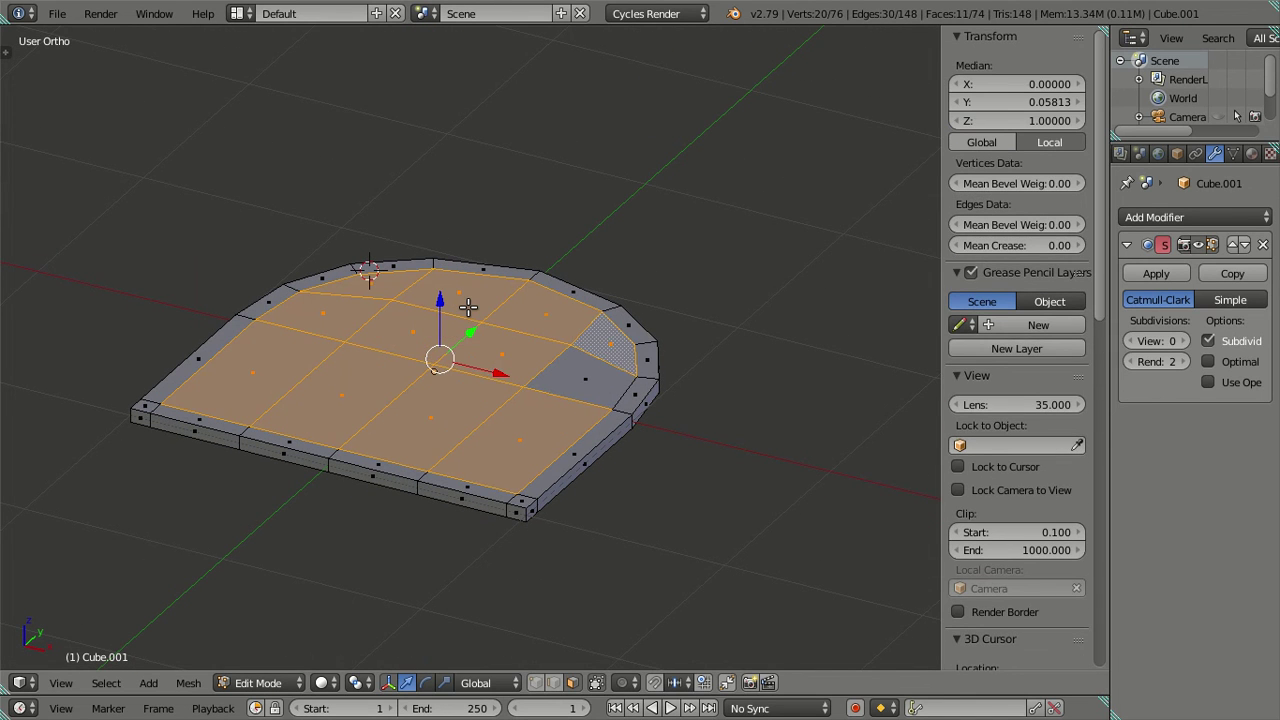
pyautogui.press('a')
pyautogui.moveTo(468, 307)
pyautogui.mouseDown(button='middle')
pyautogui.moveTo(390, 197)
pyautogui.moveTo(283, 186)
pyautogui.moveTo(520, 320)
pyautogui.moveTo(614, 543)
pyautogui.moveTo(561, 492)
pyautogui.mouseUp(button='middle')
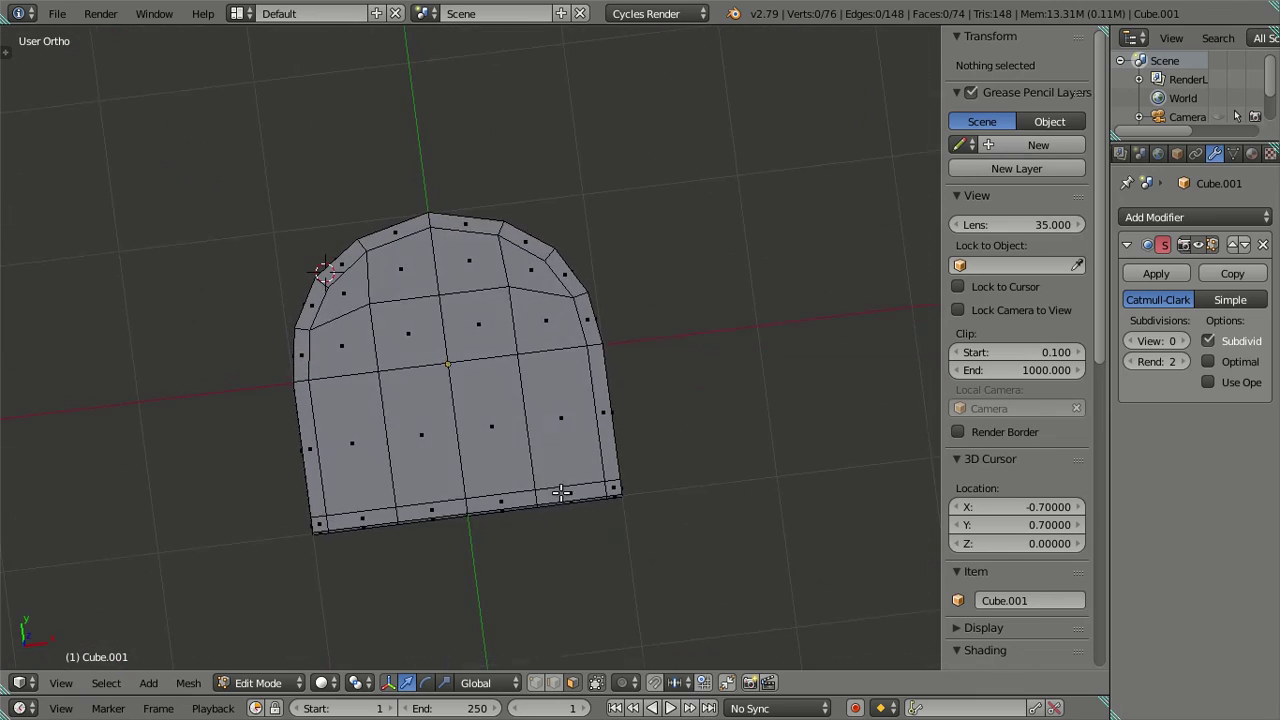
pyautogui.keyDown('shift'); pyautogui.moveTo(557, 262); pyautogui.dragTo(570, 318, button='middle'); pyautogui.keyUp('shift')
pyautogui.moveTo(563, 399); pyautogui.dragTo(548, 397, button='middle')
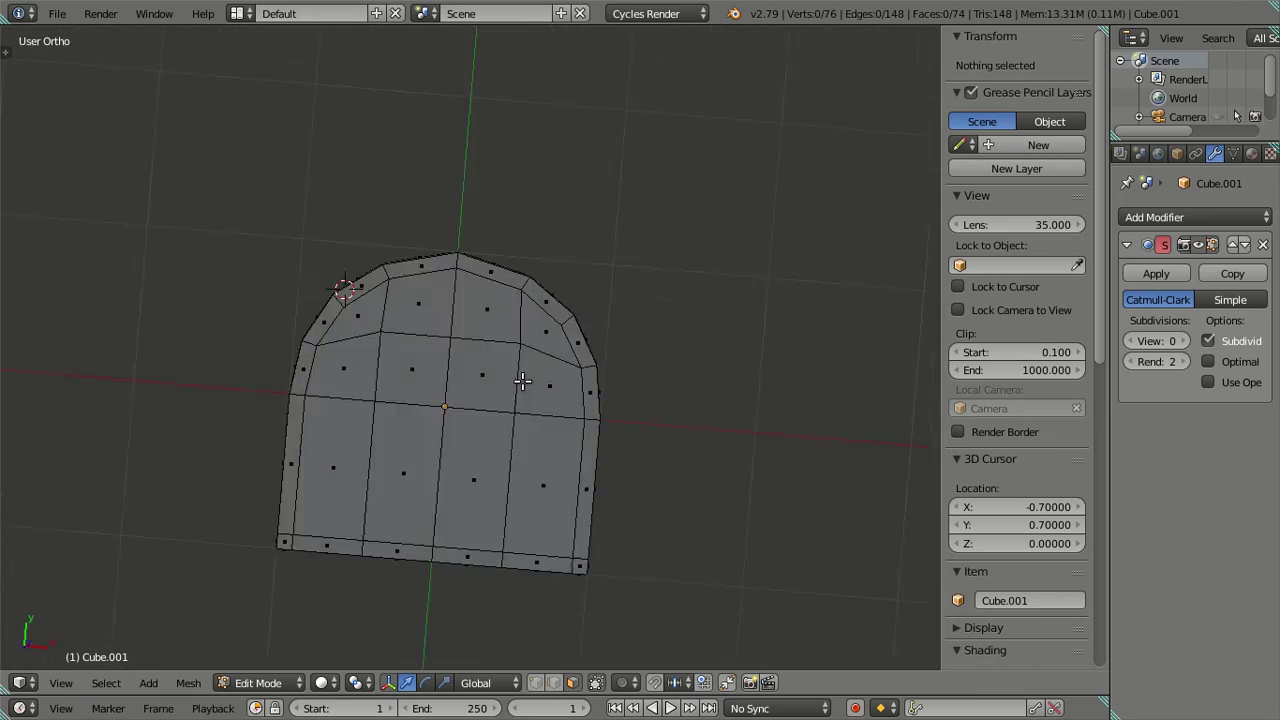
pyautogui.press('KP_7')
pyautogui.scroll(3, 566, 277)
pyautogui.press('z')
pyautogui.scroll(1, 573, 265)
pyautogui.scroll(3, 601, 396)
# Add two-cut loop cuts near the slab's right side and its left side.
pyautogui.hotkey('ctrl', 'r')
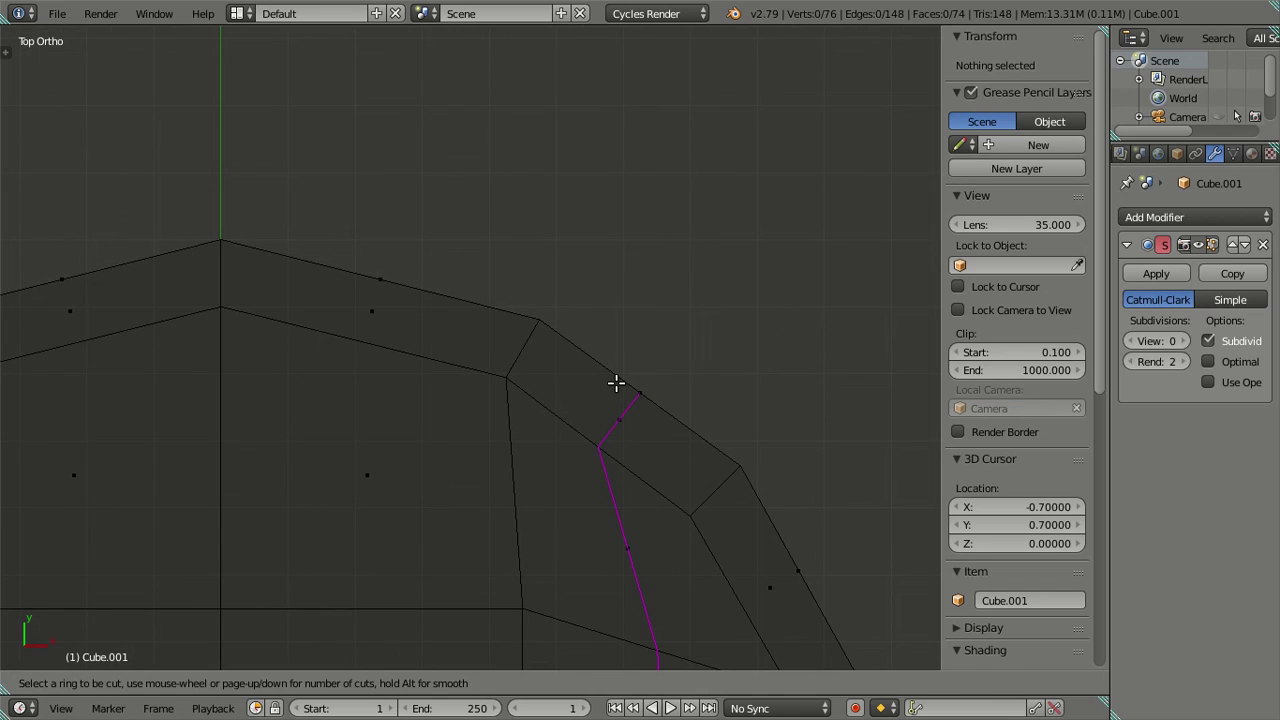
pyautogui.scroll(1, 616, 383)
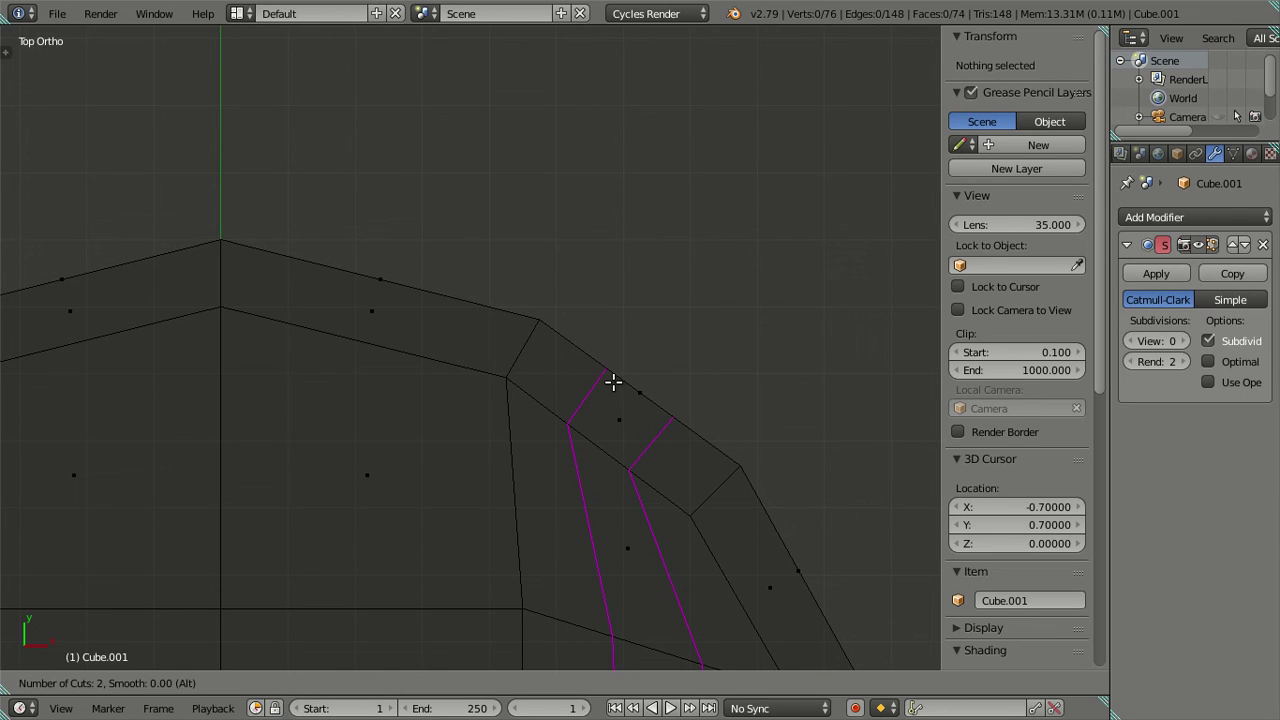
pyautogui.click(613, 382)
pyautogui.rightClick(611, 381)
pyautogui.scroll(-2, 609, 380)
pyautogui.scroll(-2, 606, 390)
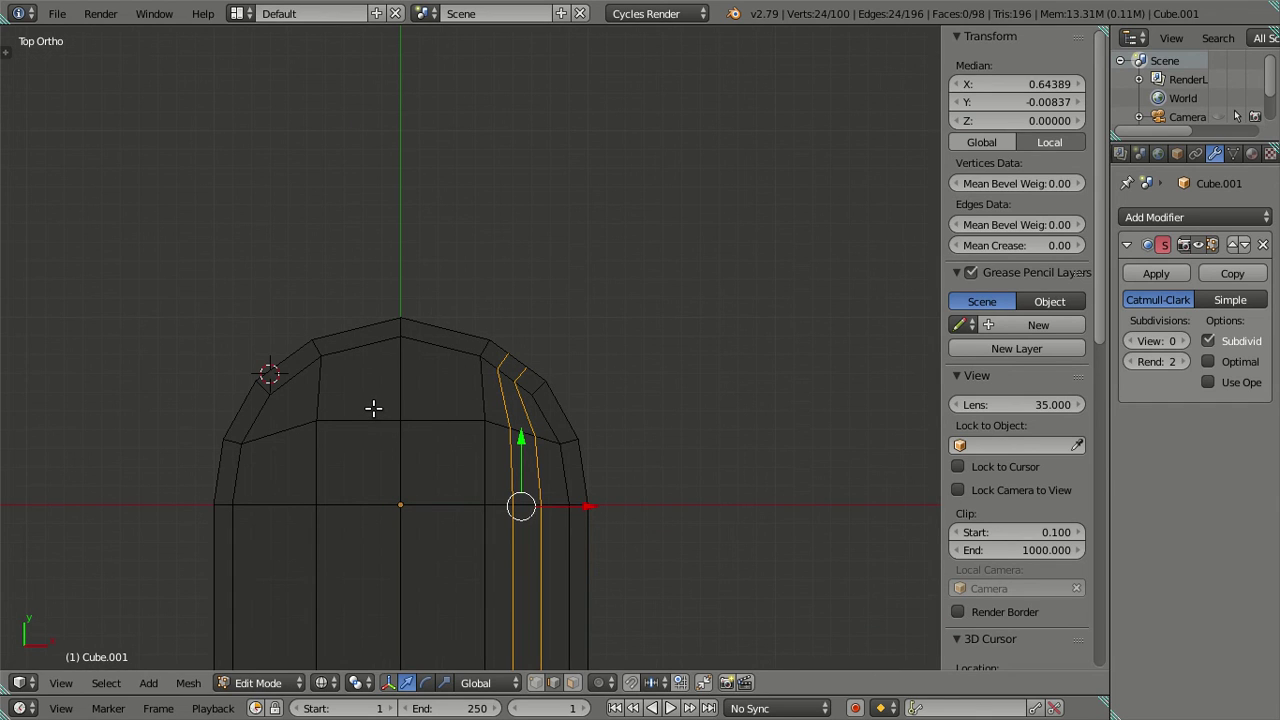
pyautogui.hotkey('ctrl', 'r')
pyautogui.scroll(1, 277, 371)
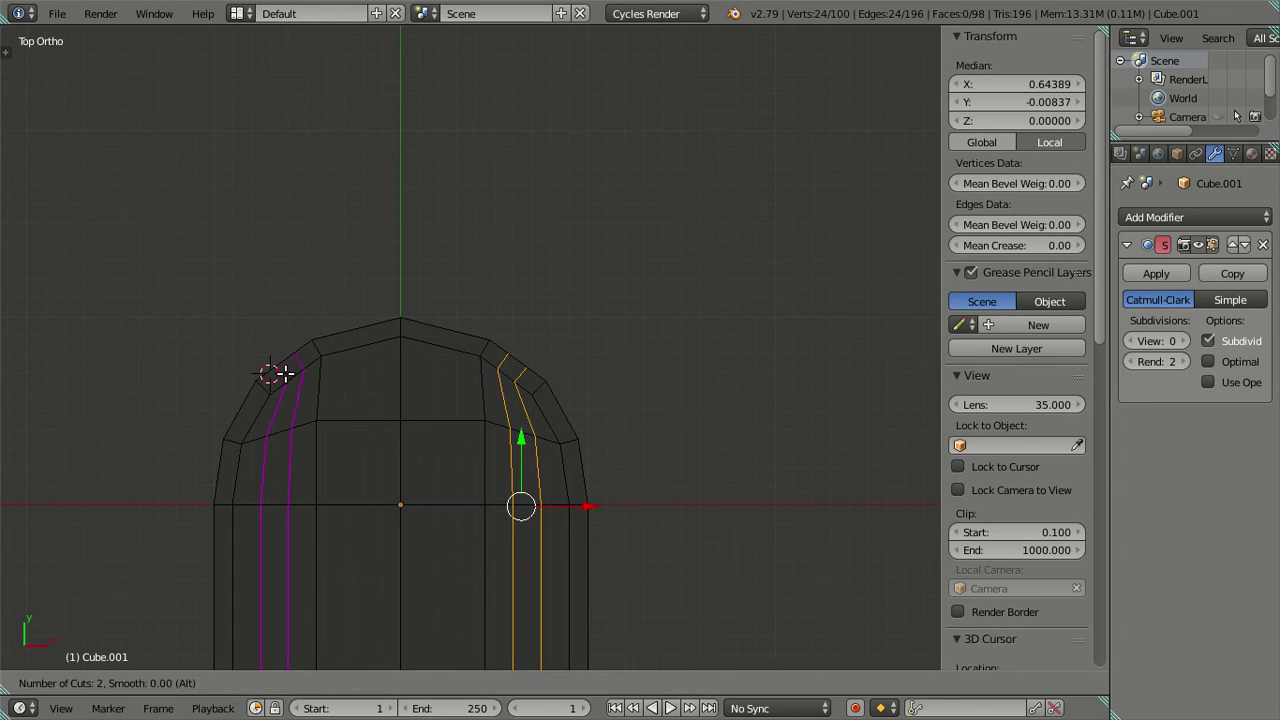
pyautogui.click(277, 371)
pyautogui.rightClick(277, 371)
# Delete one of the new edge loops on each side of the slab.
pyautogui.press('a')
pyautogui.keyDown('alt'); pyautogui.rightClick(290, 415); pyautogui.keyUp('alt')
pyautogui.keyDown('alt'); pyautogui.keyDown('shift'); pyautogui.rightClick(522, 400); pyautogui.keyUp('shift'); pyautogui.keyUp('alt')
pyautogui.press('x')
pyautogui.click(579, 390)
pyautogui.moveTo(579, 390)
pyautogui.mouseDown(button='middle')
pyautogui.moveTo(448, 373)
pyautogui.moveTo(519, 391)
pyautogui.moveTo(584, 479)
pyautogui.moveTo(582, 392)
pyautogui.moveTo(449, 323)
pyautogui.moveTo(400, 551)
pyautogui.moveTo(494, 449)
pyautogui.moveTo(612, 451)
pyautogui.moveTo(586, 260)
pyautogui.moveTo(560, 209)
pyautogui.mouseUp(button='middle')
# In solid shading, select the slab's four small corner faces.
pyautogui.press('z')
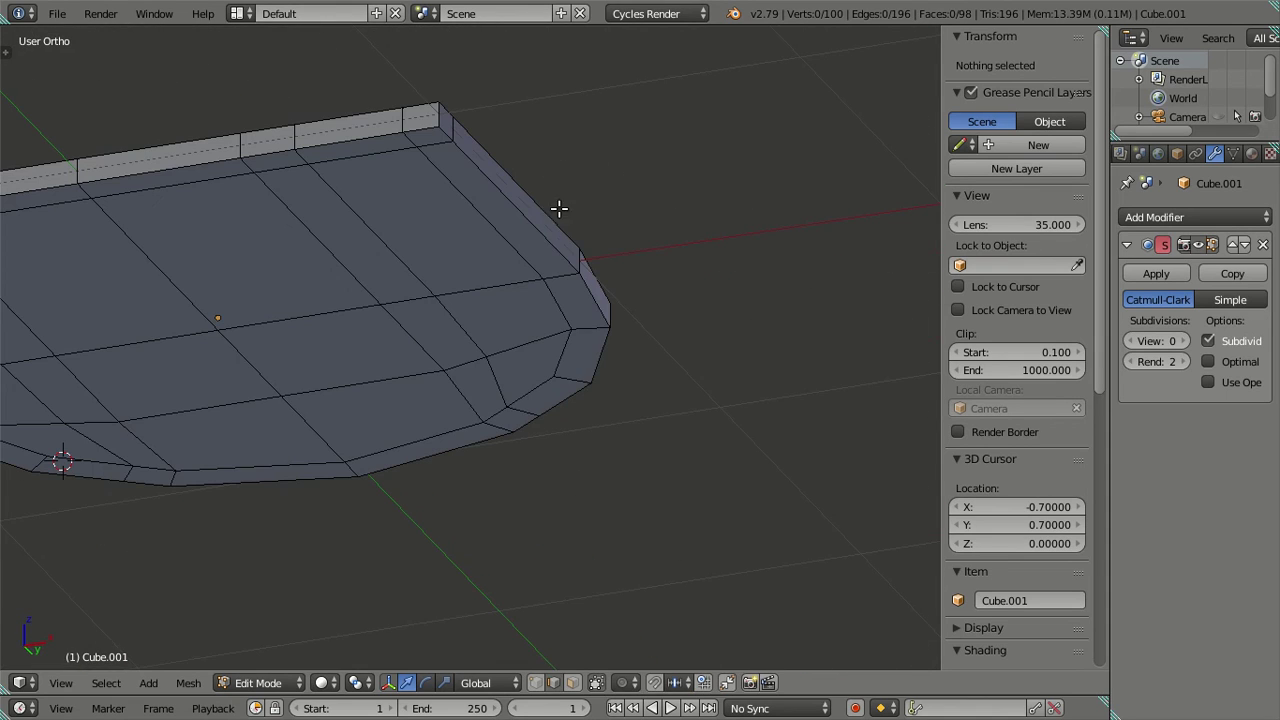
pyautogui.click(574, 682)
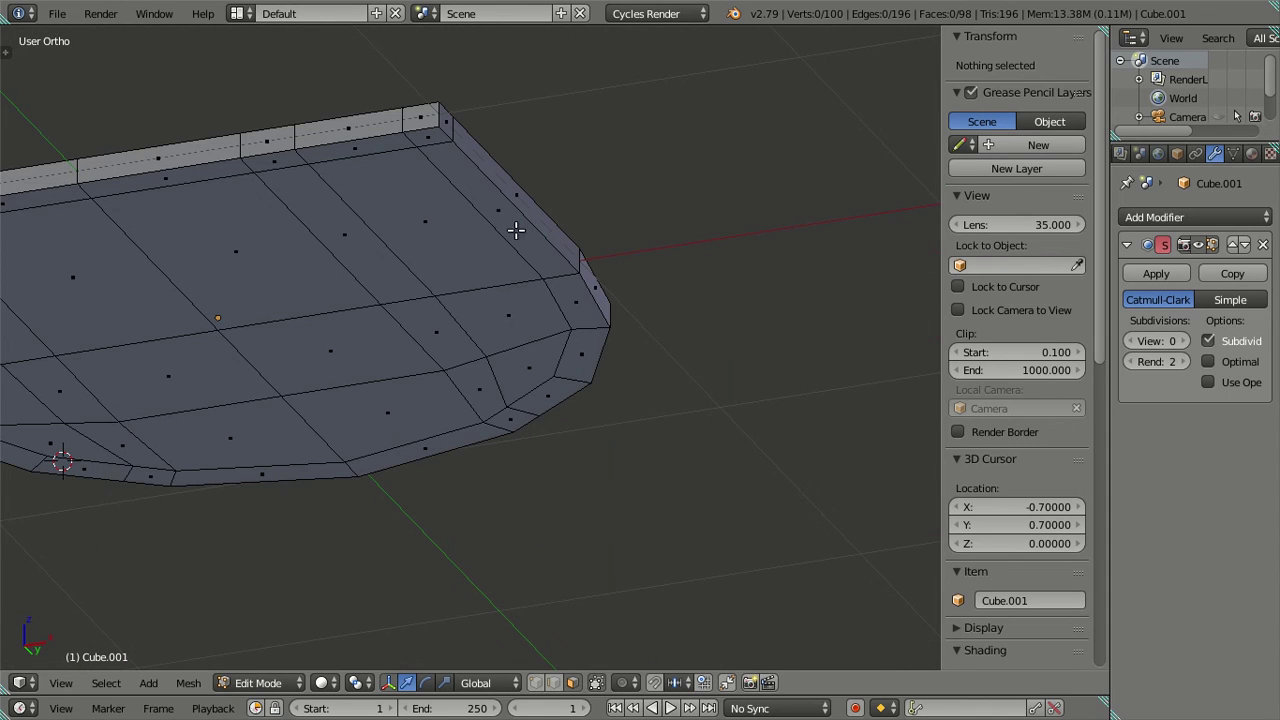
pyautogui.rightClick(420, 142)
pyautogui.keyDown('shift'); pyautogui.rightClick(508, 422); pyautogui.keyUp('shift')
pyautogui.keyDown('shift'); pyautogui.rightClick(158, 480); pyautogui.keyUp('shift')
pyautogui.moveTo(196, 416); pyautogui.dragTo(207, 234, button='middle')
pyautogui.scroll(-1, 132, 223)
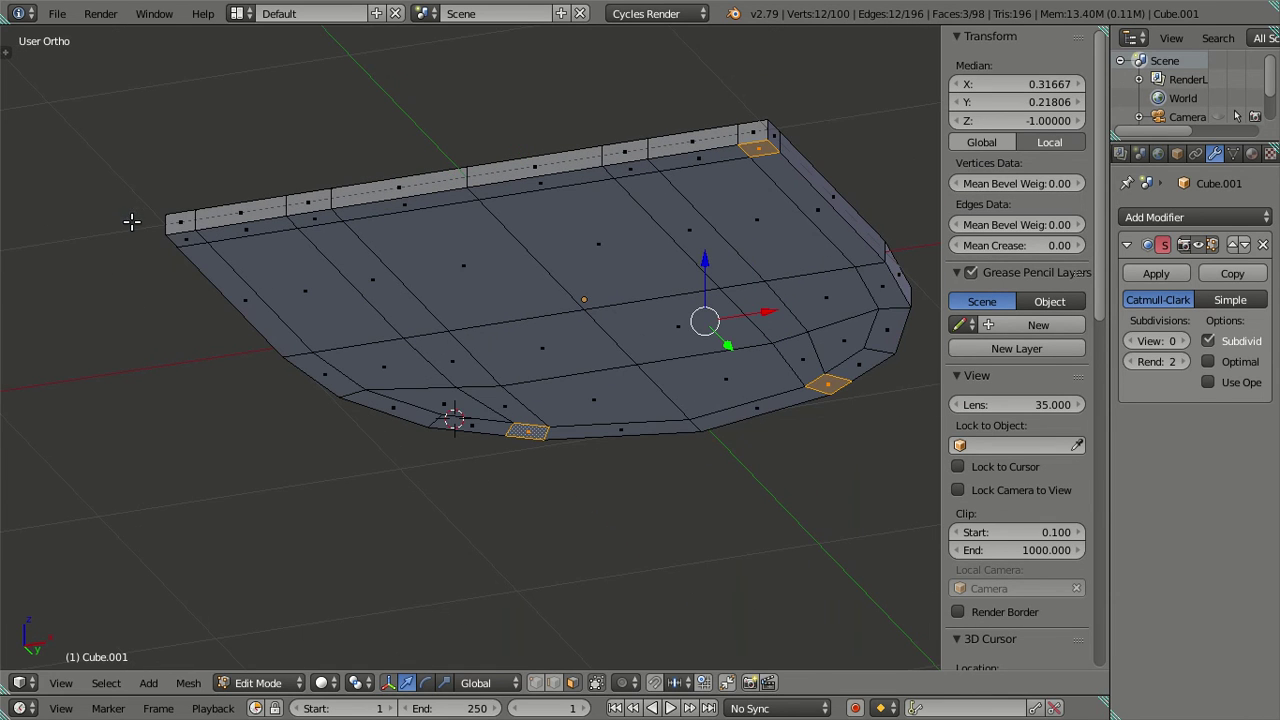
pyautogui.keyDown('shift'); pyautogui.rightClick(187, 243); pyautogui.keyUp('shift')
pyautogui.moveTo(452, 294)
pyautogui.mouseDown(button='middle')
pyautogui.moveTo(343, 263)
pyautogui.moveTo(377, 314)
pyautogui.moveTo(466, 337)
pyautogui.moveTo(510, 322)
pyautogui.mouseUp(button='middle')
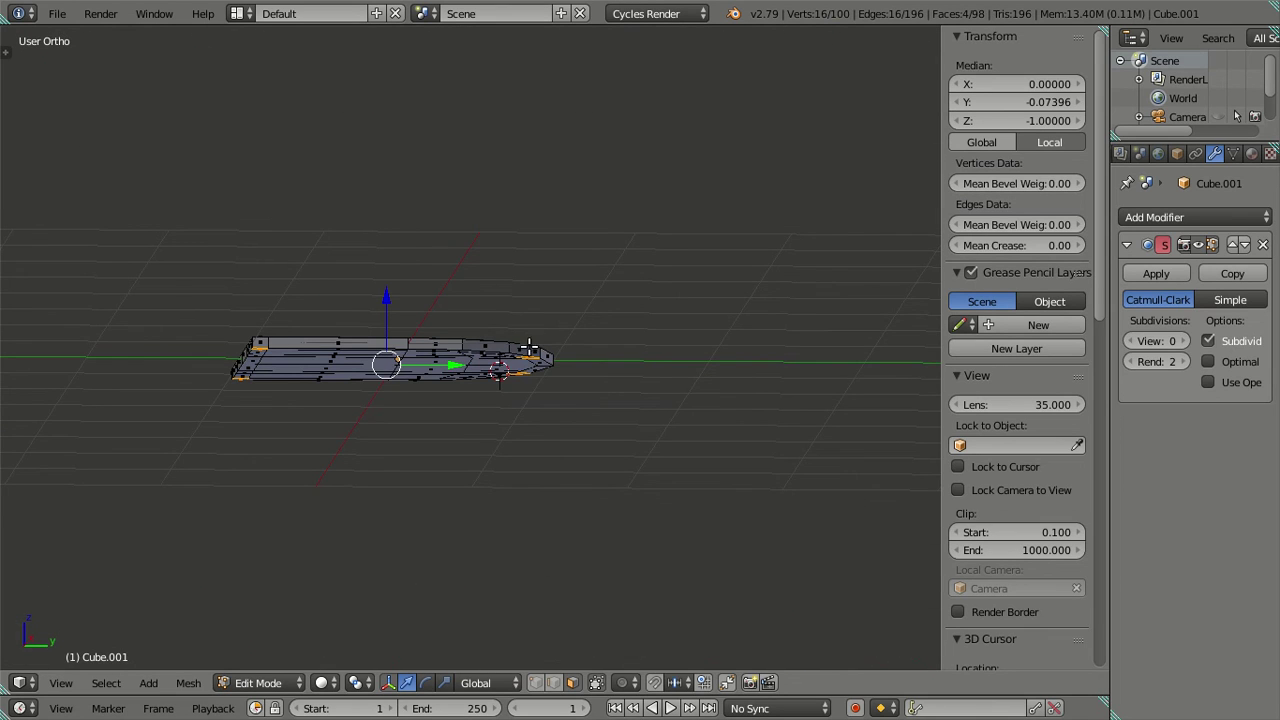
# Extrude the corner faces into legs moved down along Z, and set viewport subdivision to 2.
pyautogui.press('e')
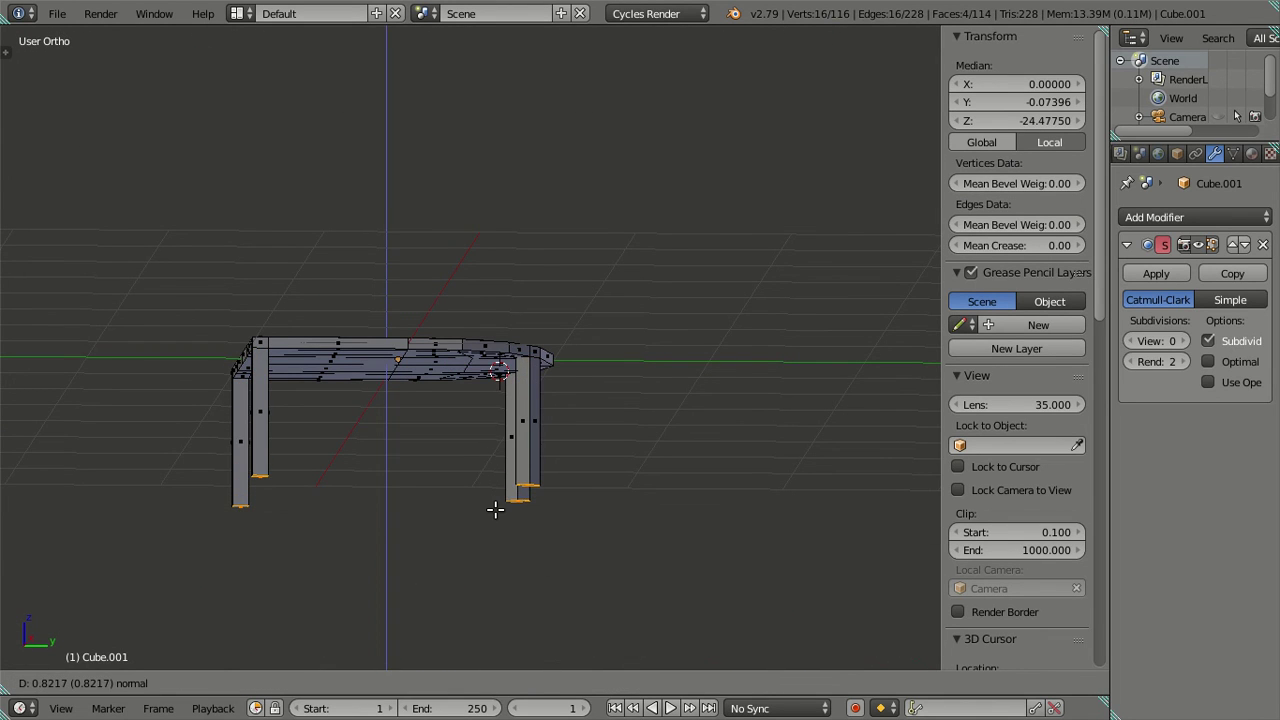
pyautogui.rightClick(495, 509)
pyautogui.press('g')
pyautogui.press('z')
pyautogui.click(478, 405)
pyautogui.moveTo(478, 405)
pyautogui.mouseDown(button='middle')
pyautogui.moveTo(332, 345)
pyautogui.moveTo(450, 330)
pyautogui.moveTo(608, 448)
pyautogui.moveTo(675, 368)
pyautogui.moveTo(745, 390)
pyautogui.moveTo(680, 252)
pyautogui.moveTo(700, 175)
pyautogui.mouseUp(button='middle')
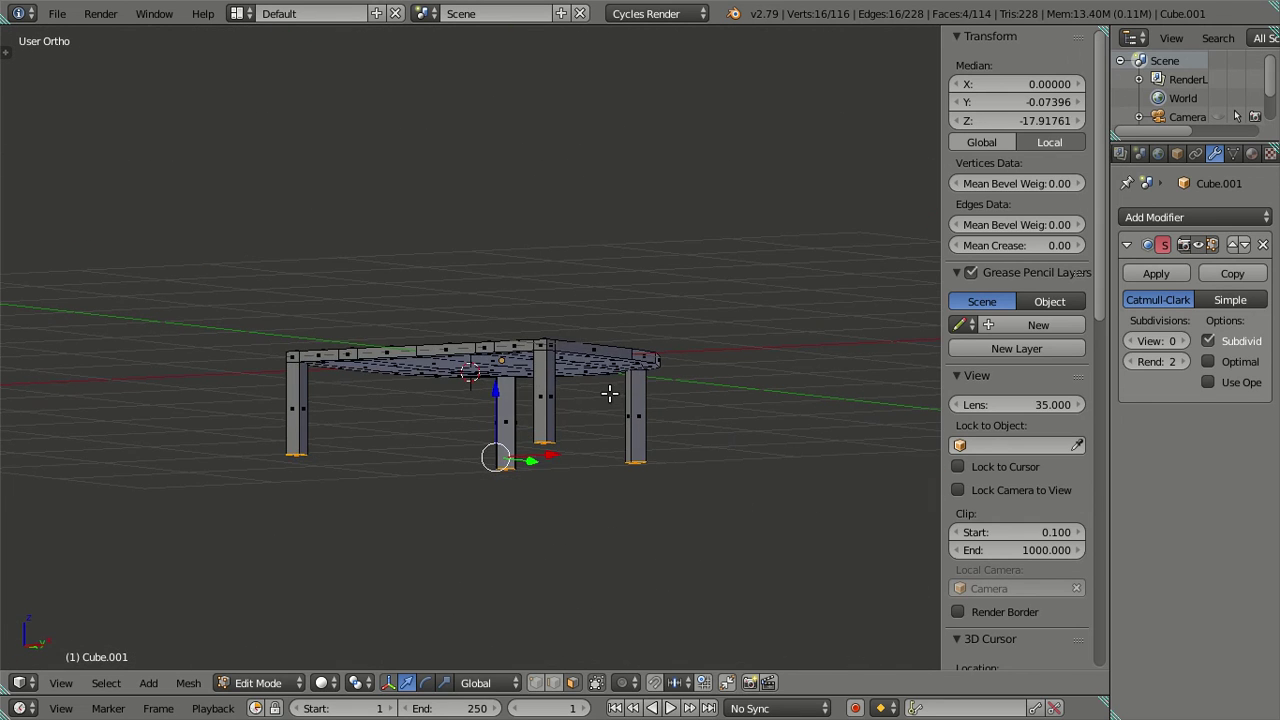
pyautogui.press('Tab')
pyautogui.click(1183, 341)
pyautogui.click(1183, 341)
pyautogui.moveTo(530, 434)
pyautogui.mouseDown(button='middle')
pyautogui.moveTo(344, 367)
pyautogui.moveTo(356, 379)
pyautogui.mouseUp(button='middle')
# Undo the last leg edit, clear the selection, and return to Object Mode.
pyautogui.press('Tab')
pyautogui.hotkey('ctrl', 'z')
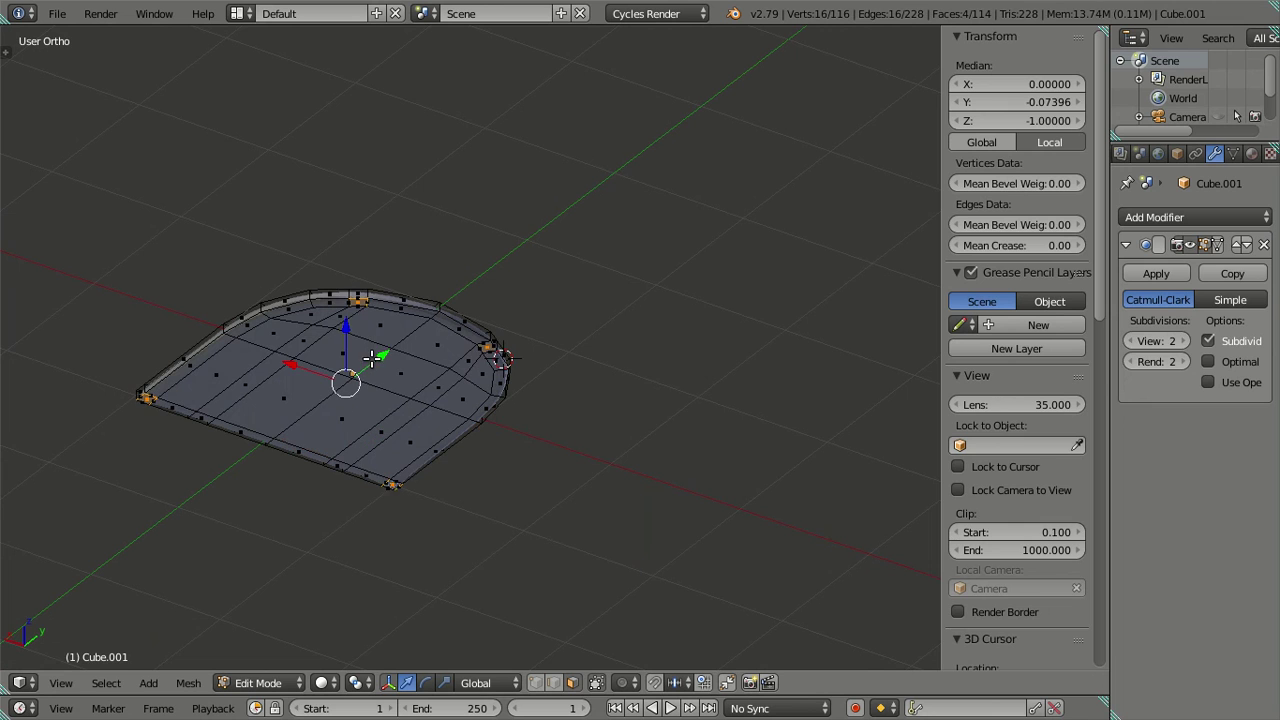
pyautogui.press('a')
pyautogui.moveTo(378, 356)
pyautogui.mouseDown(button='middle')
pyautogui.moveTo(437, 537)
pyautogui.moveTo(580, 437)
pyautogui.moveTo(566, 480)
pyautogui.moveTo(697, 417)
pyautogui.moveTo(709, 374)
pyautogui.moveTo(770, 455)
pyautogui.moveTo(691, 383)
pyautogui.moveTo(645, 380)
pyautogui.mouseUp(button='middle')
pyautogui.press('Tab')
pyautogui.scroll(3, 490, 512)
pyautogui.scroll(-2, 490, 533)
# In top view, dissolve the slab's horizontal centre edge loop and check it in Object Mode.
pyautogui.press('KP_7')
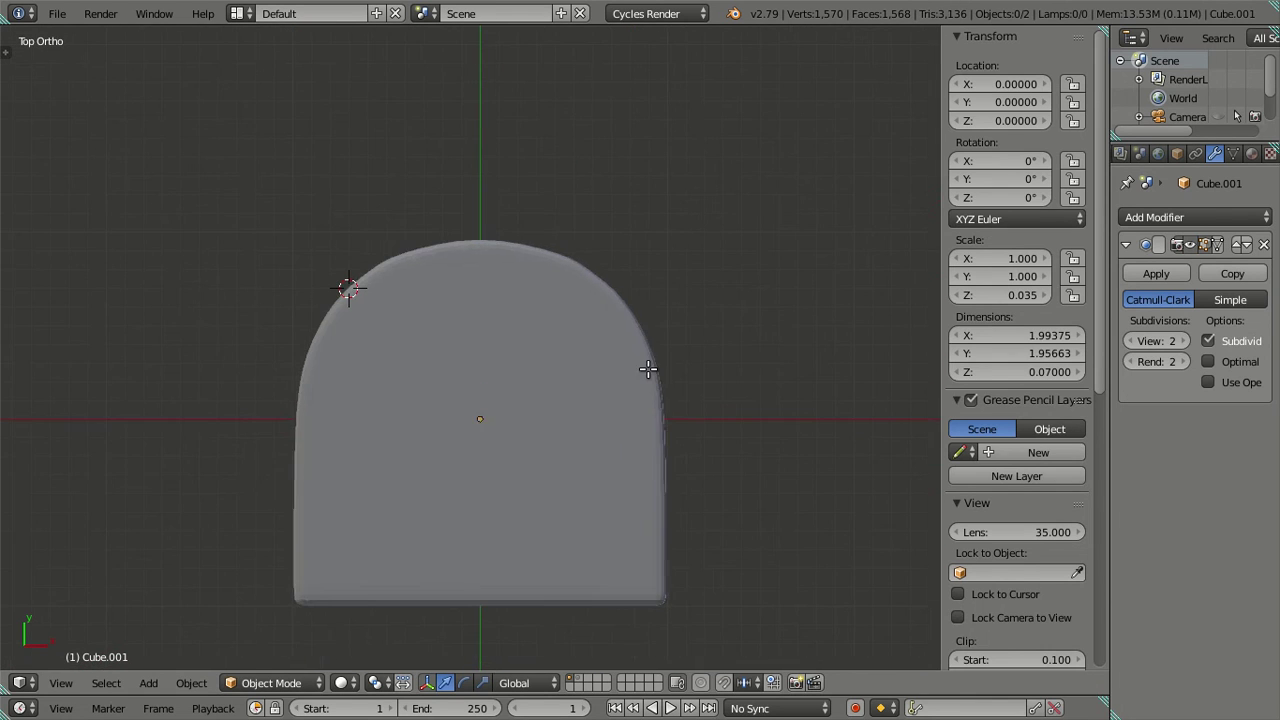
pyautogui.press('Tab')
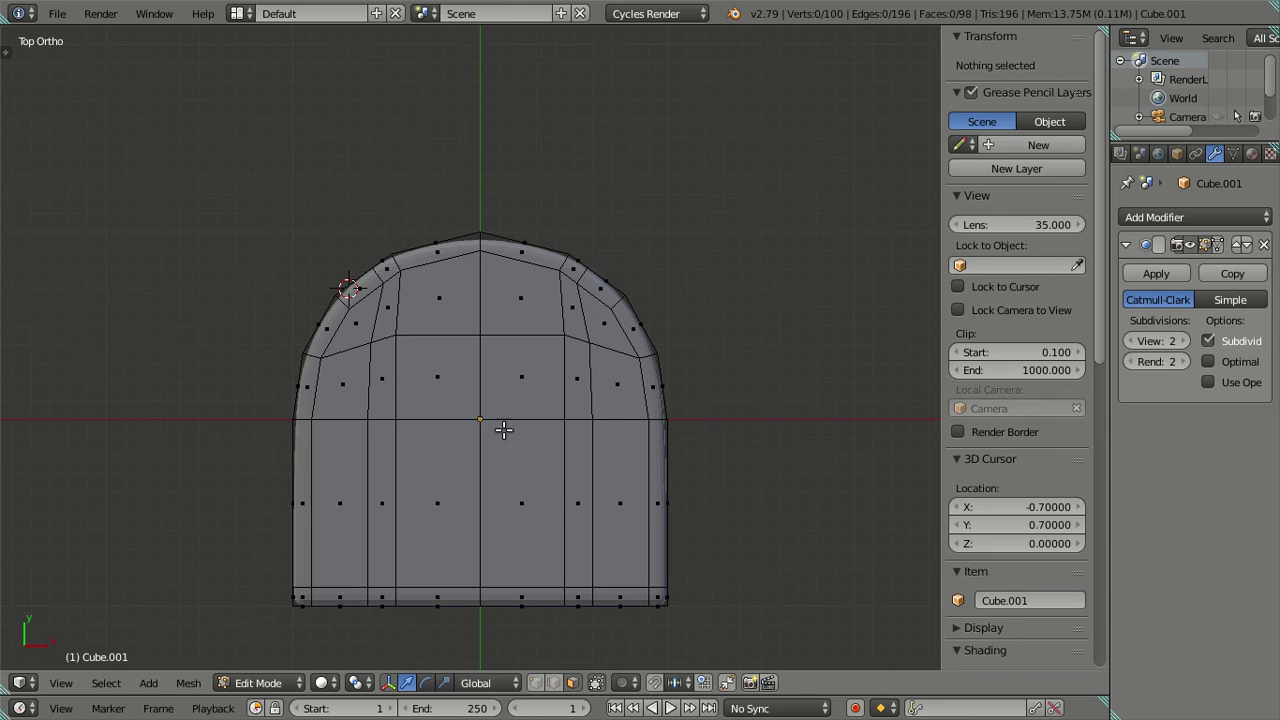
pyautogui.keyDown('alt'); pyautogui.rightClick(505, 420); pyautogui.keyUp('alt')
pyautogui.press('a')
pyautogui.click(553, 682)
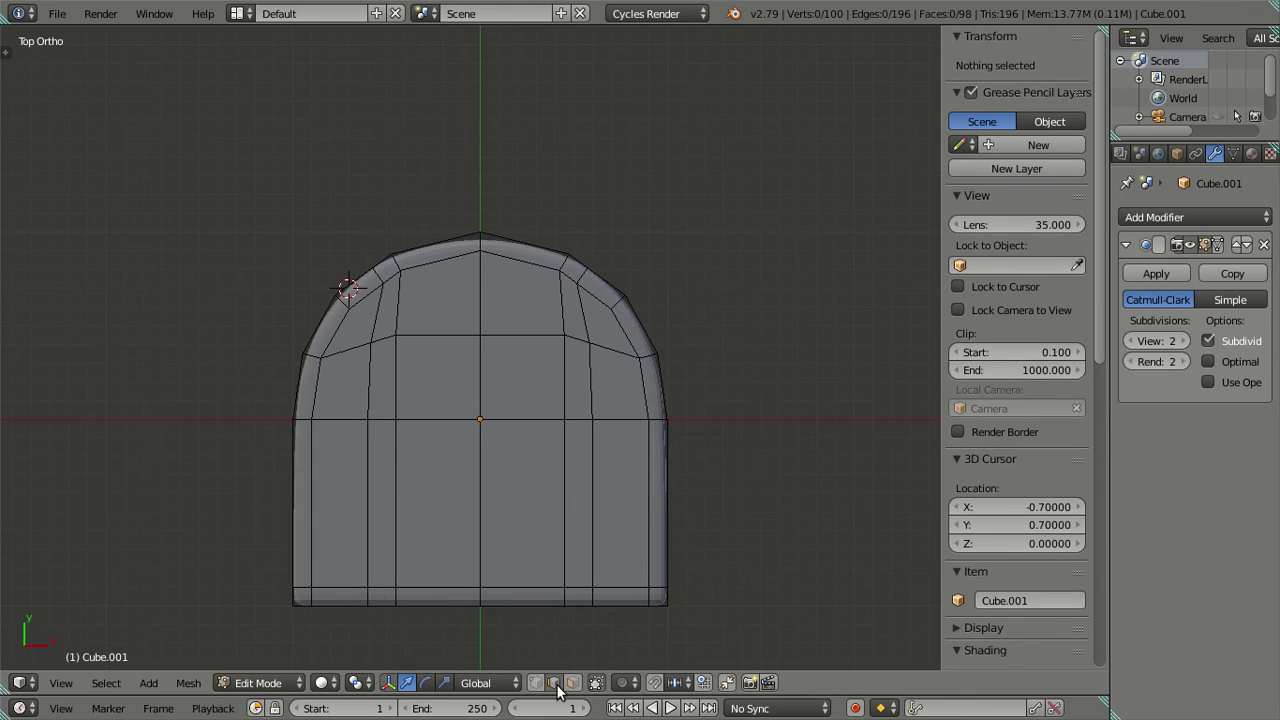
pyautogui.keyDown('alt'); pyautogui.rightClick(506, 419); pyautogui.keyUp('alt')
pyautogui.press('x')
pyautogui.click(831, 433)
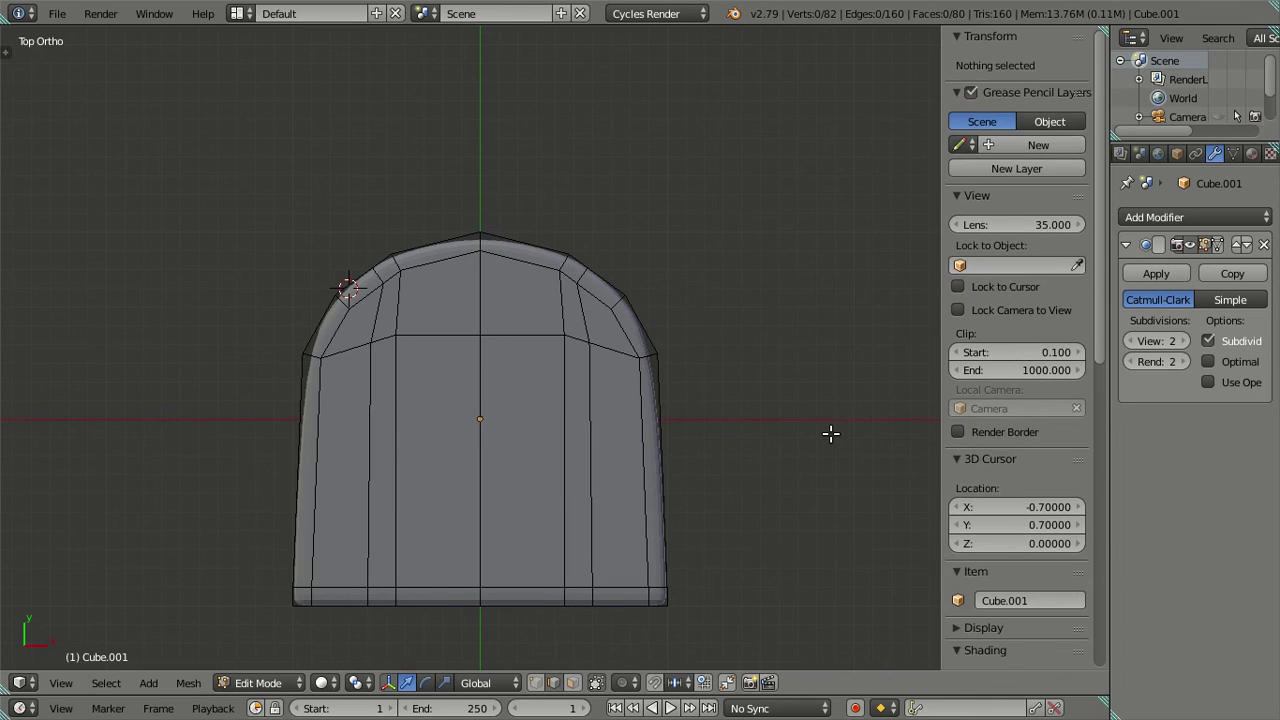
pyautogui.press('Tab')
pyautogui.press('Tab')
pyautogui.press('Tab')
pyautogui.press('Tab')
# Add a single loop cut, then a two-cut loop cut across the slab.
pyautogui.hotkey('ctrl', 'r')
pyautogui.click(649, 432)
pyautogui.press('a')
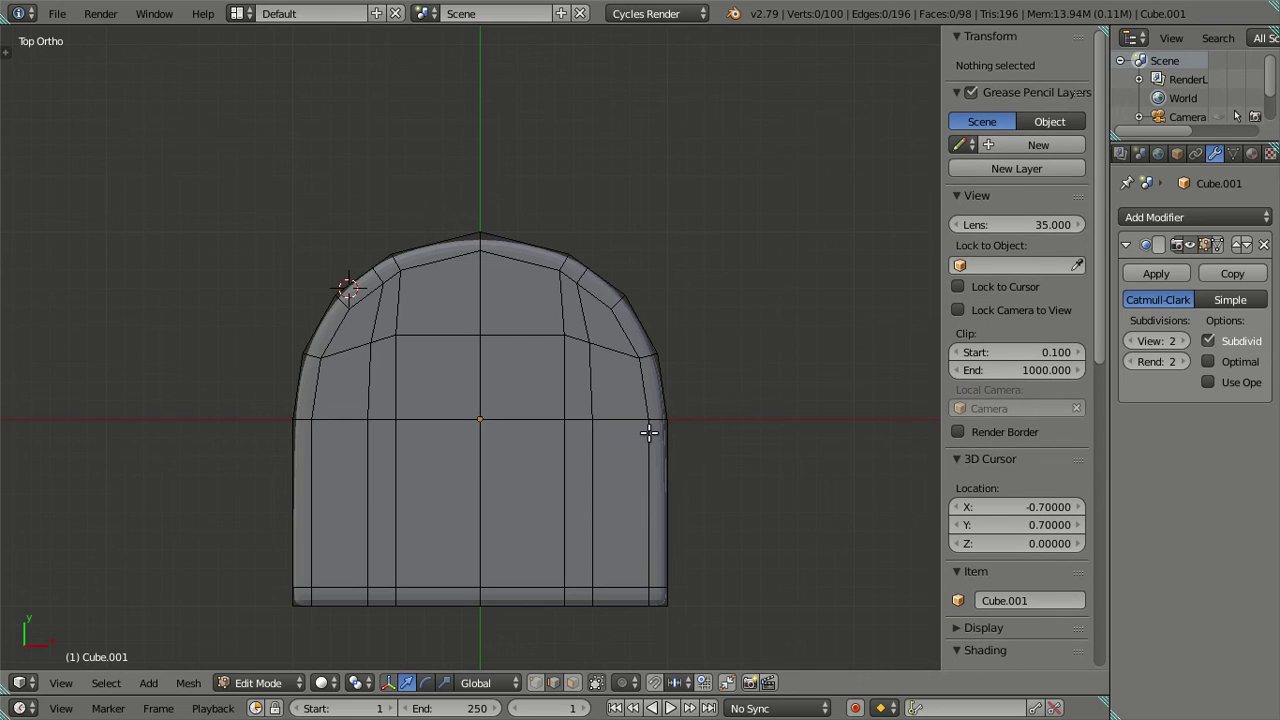
pyautogui.hotkey('ctrl', 'r')
pyautogui.scroll(1, 652, 467)
pyautogui.click(652, 467)
pyautogui.rightClick(652, 467)
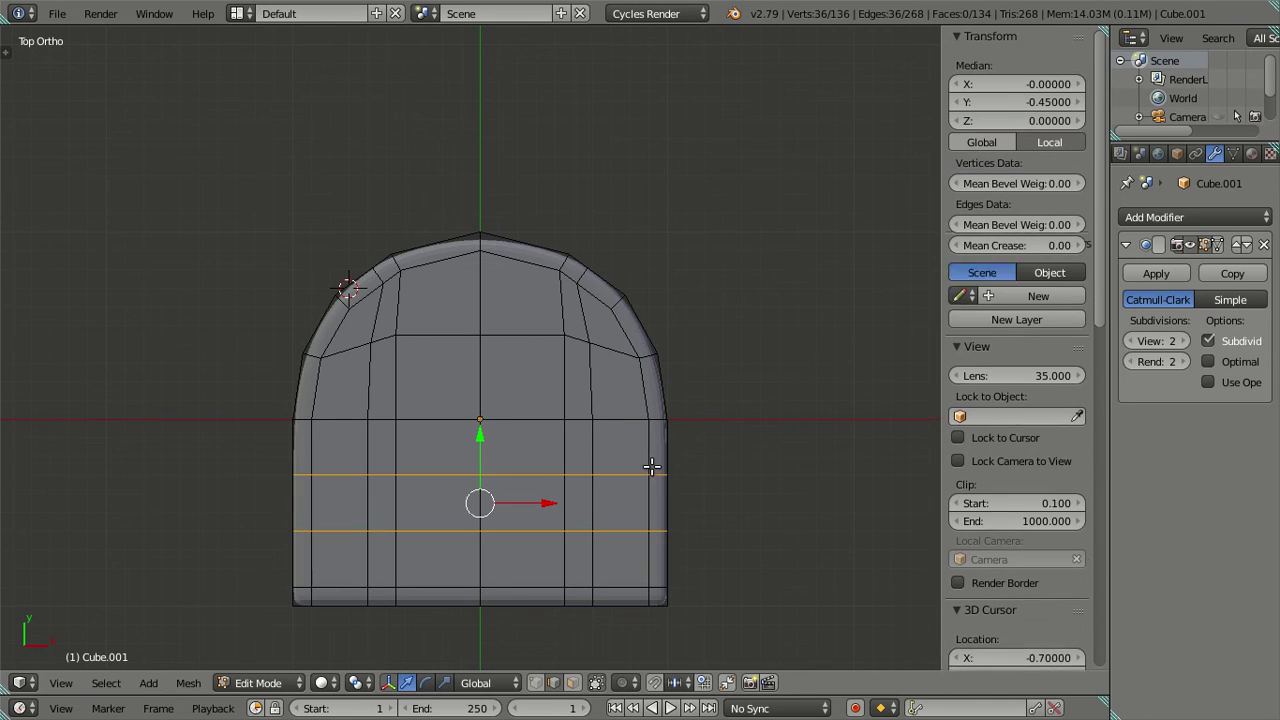
pyautogui.press('a')
# Dissolve the middle horizontal edge loop.
pyautogui.keyDown('alt'); pyautogui.rightClick(530, 420); pyautogui.keyUp('alt')
pyautogui.press('x')
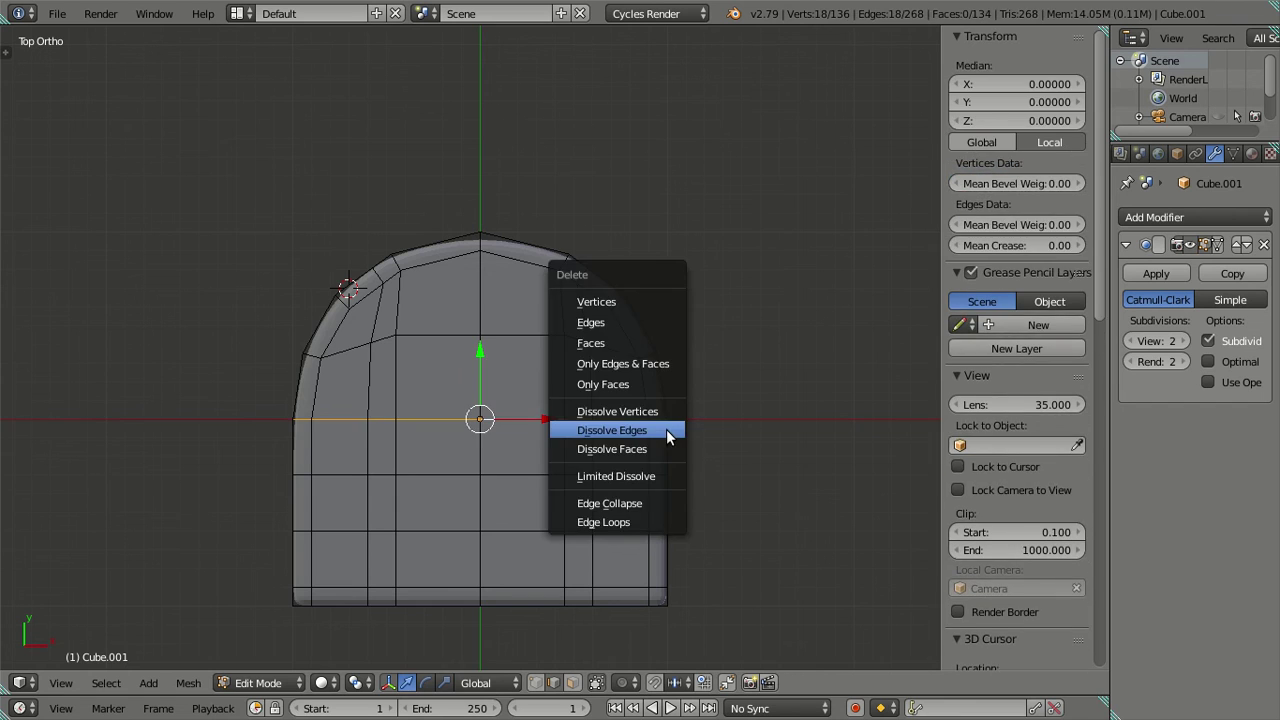
pyautogui.click(666, 429)
pyautogui.press('Tab')
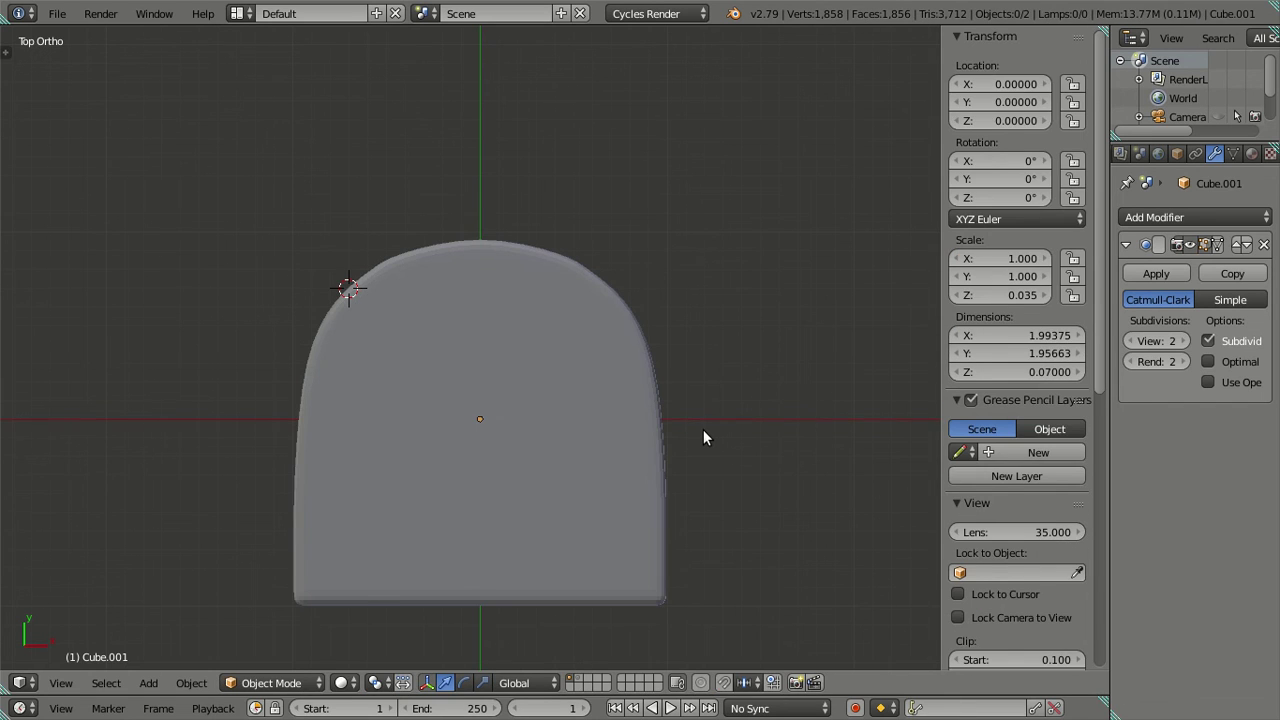
pyautogui.press('Tab')
# Dissolve the two lower horizontal edge loops and return to Object Mode.
pyautogui.press('a')
pyautogui.press('a')
pyautogui.keyDown('alt'); pyautogui.rightClick(703, 430); pyautogui.keyUp('alt')
pyautogui.keyDown('alt'); pyautogui.keyDown('shift'); pyautogui.rightClick(703, 430); pyautogui.keyUp('shift'); pyautogui.keyUp('alt')
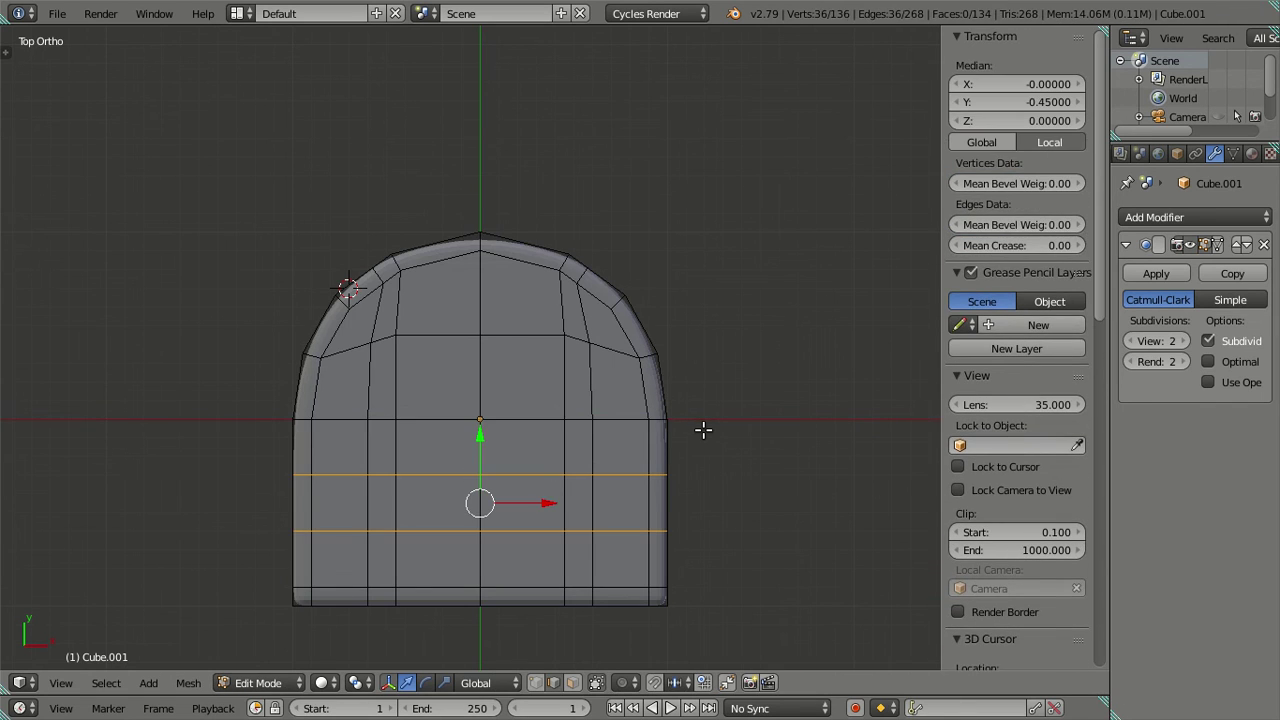
pyautogui.press('x')
pyautogui.click(703, 430)
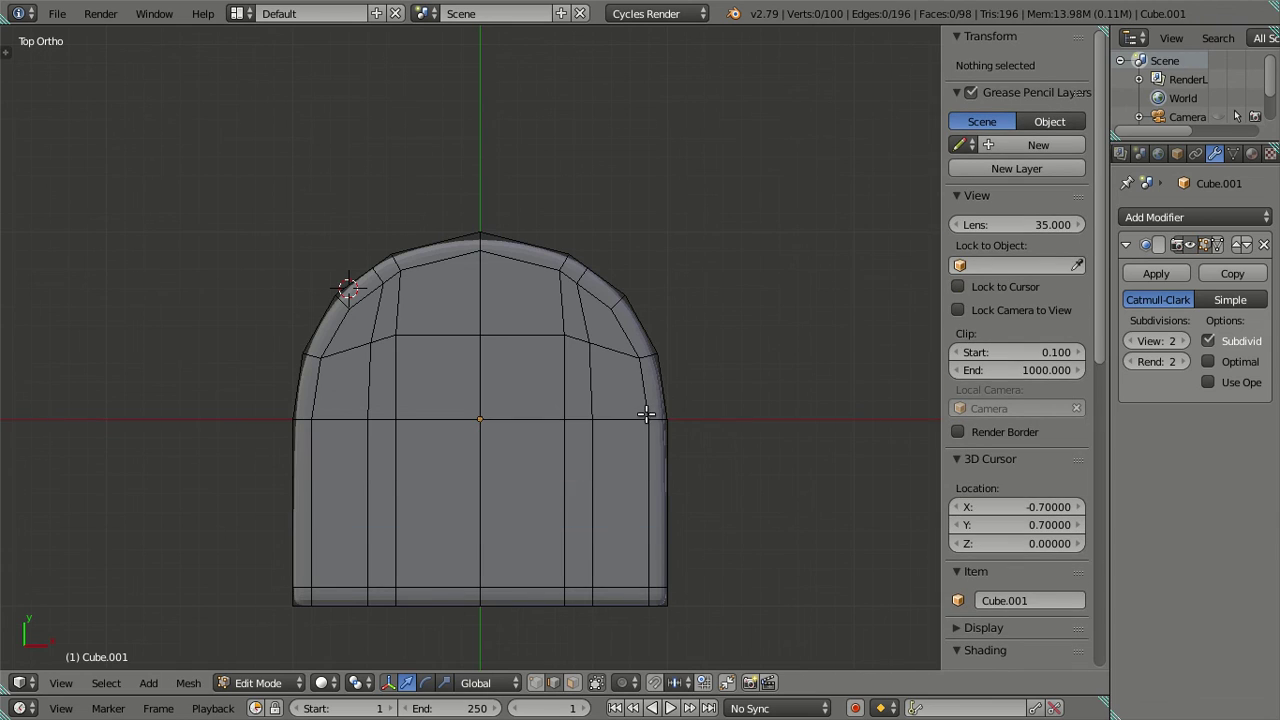
pyautogui.moveTo(646, 414)
pyautogui.mouseDown(button='middle')
pyautogui.moveTo(517, 250)
pyautogui.moveTo(479, 338)
pyautogui.moveTo(486, 262)
pyautogui.moveTo(537, 247)
pyautogui.moveTo(596, 246)
pyautogui.moveTo(586, 331)
pyautogui.moveTo(543, 271)
pyautogui.moveTo(565, 262)
pyautogui.mouseUp(button='middle')
pyautogui.press('Tab')
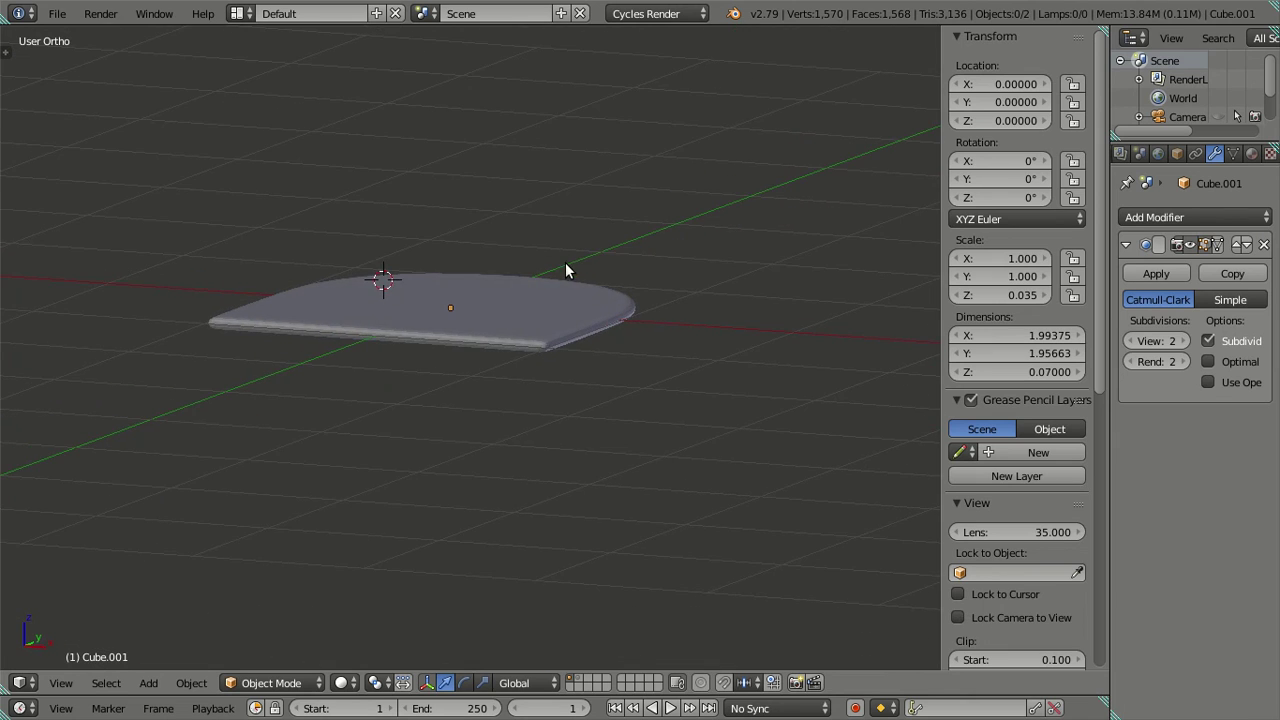
# Put the slab into Edit Mode and switch to the front view (Numpad 1).
pyautogui.scroll(3, 551, 304)
pyautogui.press('Tab')
pyautogui.scroll(2, 600, 355)
pyautogui.scroll(1, 634, 349)
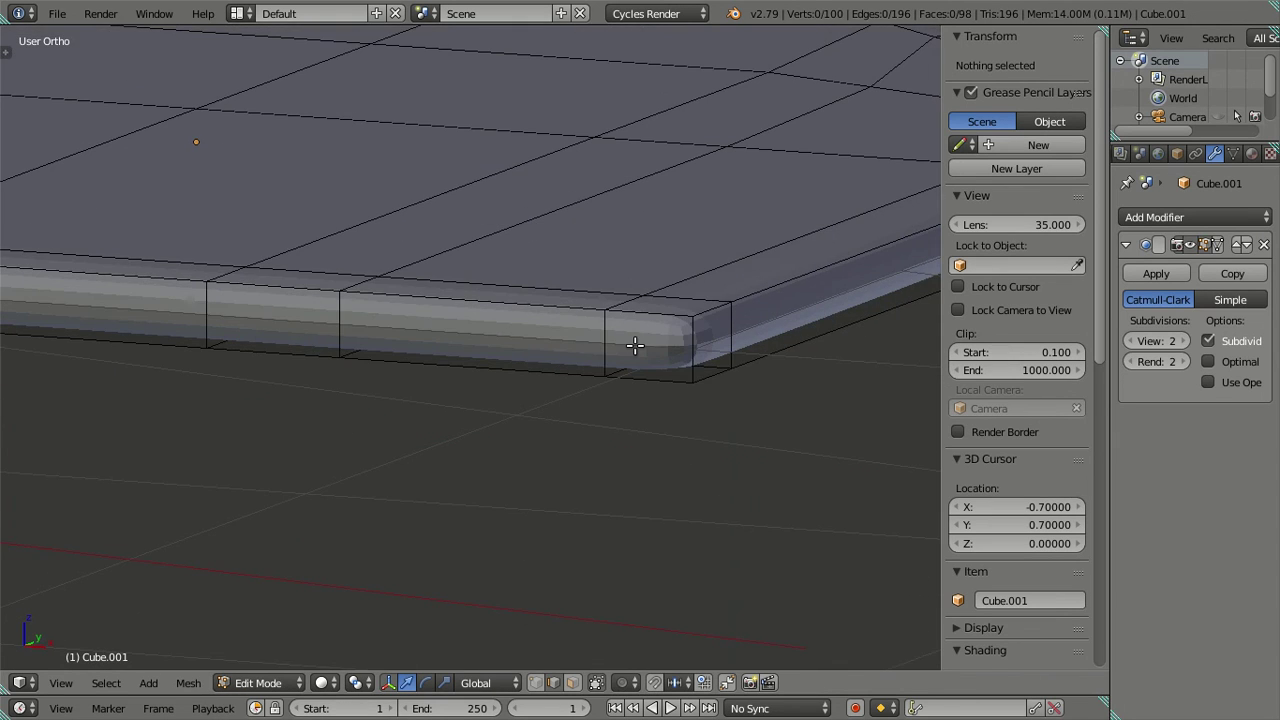
pyautogui.press('KP_1')
pyautogui.scroll(-4, 640, 320)
pyautogui.scroll(4, 590, 340)
pyautogui.scroll(1, 610, 355)
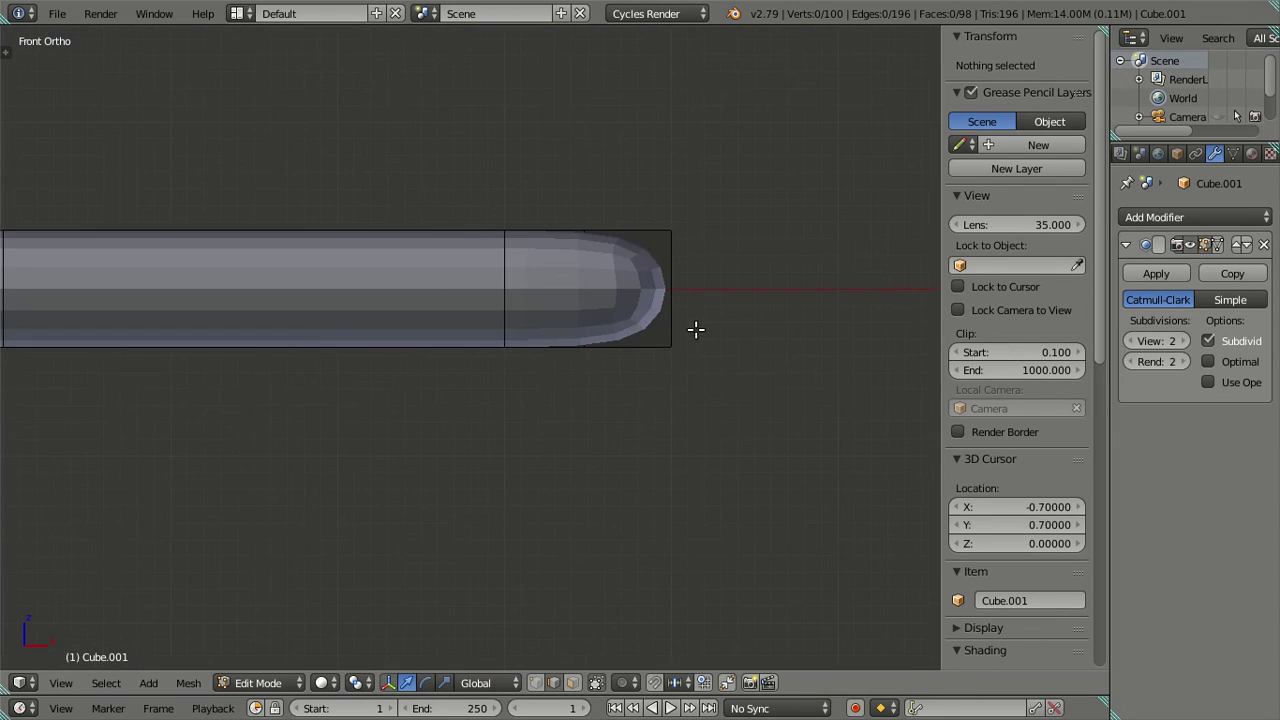
pyautogui.scroll(3, 640, 340)
pyautogui.scroll(2, 620, 320)
# Cut test edge loops across the slab with Ctrl+R, dissolve them, and return to Object Mode.
pyautogui.hotkey('ctrl', 'r')
pyautogui.scroll(8, 683, 272)
pyautogui.click(681, 272)
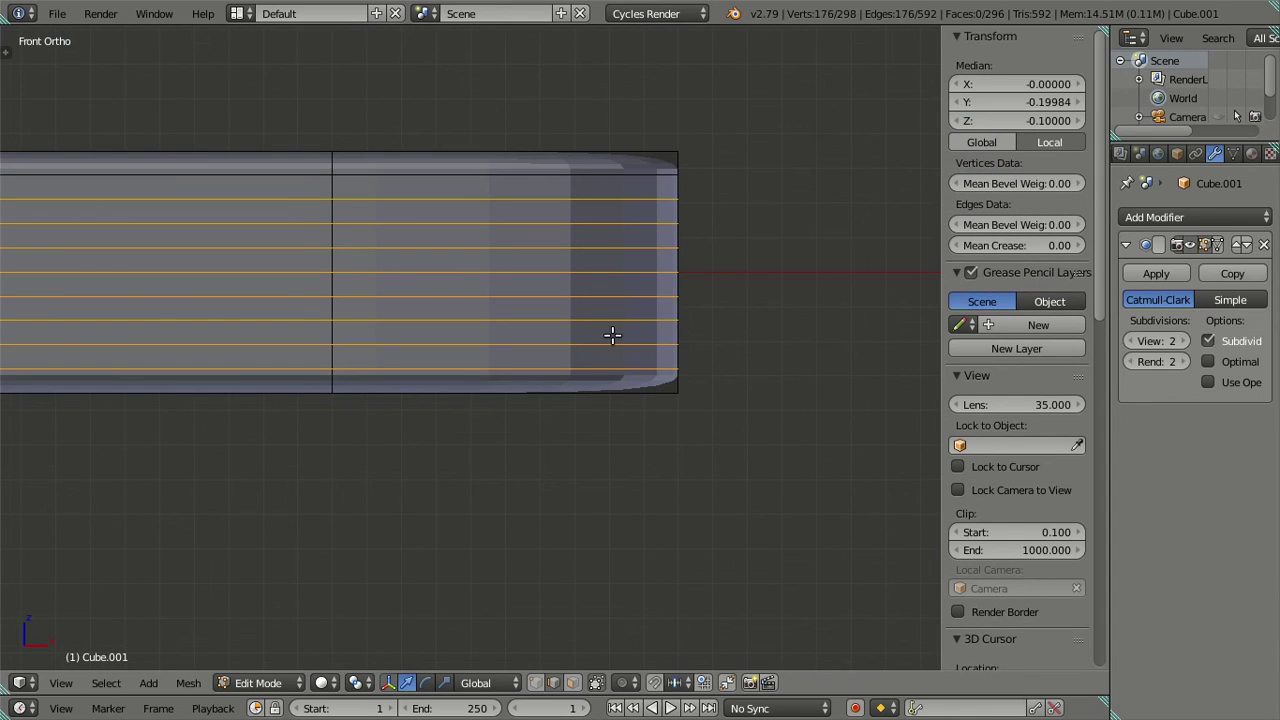
pyautogui.press('x')
pyautogui.click(782, 383)
pyautogui.press('Tab')
# Set the Subdivision Surface viewport level to 3, giving 9,090 vertices on the slab.
pyautogui.scroll(-3, 615, 390)
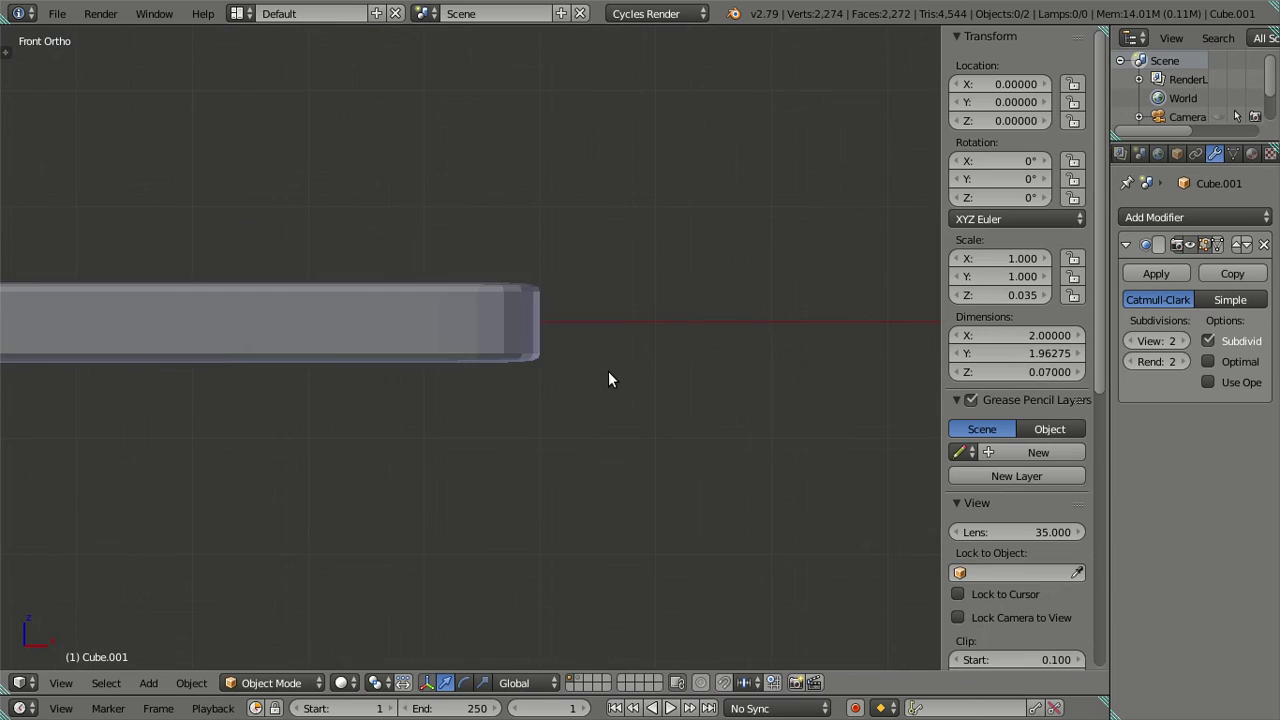
pyautogui.moveTo(608, 380)
pyautogui.mouseDown(button='middle')
pyautogui.moveTo(525, 385)
pyautogui.moveTo(466, 357)
pyautogui.moveTo(571, 400)
pyautogui.moveTo(556, 452)
pyautogui.moveTo(469, 314)
pyautogui.mouseUp(button='middle')
pyautogui.click(1182, 341)
pyautogui.moveTo(575, 395)
pyautogui.mouseDown(button='middle')
pyautogui.moveTo(639, 437)
pyautogui.moveTo(677, 534)
pyautogui.moveTo(843, 468)
pyautogui.moveTo(612, 403)
pyautogui.mouseUp(button='middle')
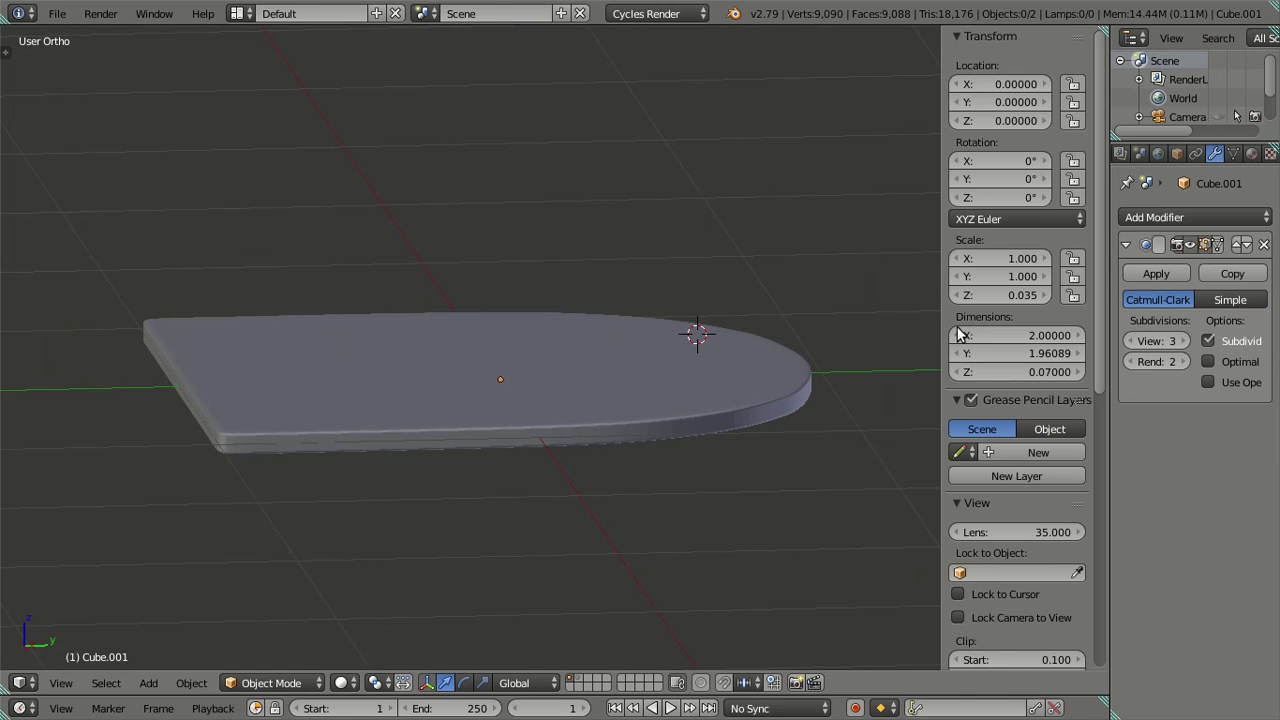
pyautogui.moveTo(610, 240); pyautogui.dragTo(624, 253, button='middle')
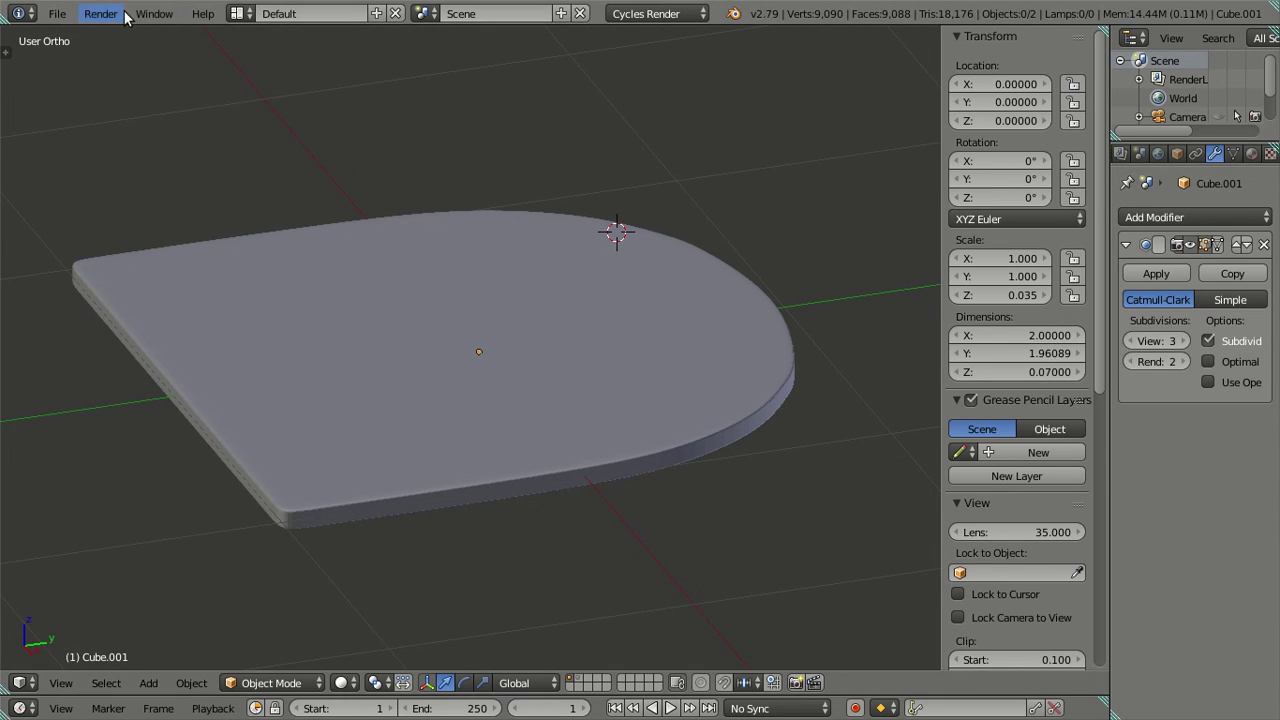
# Exit fullscreen through Window > Toggle Window Fullscreen so the title bar shows.
pyautogui.click(154, 13)
pyautogui.click(175, 46)
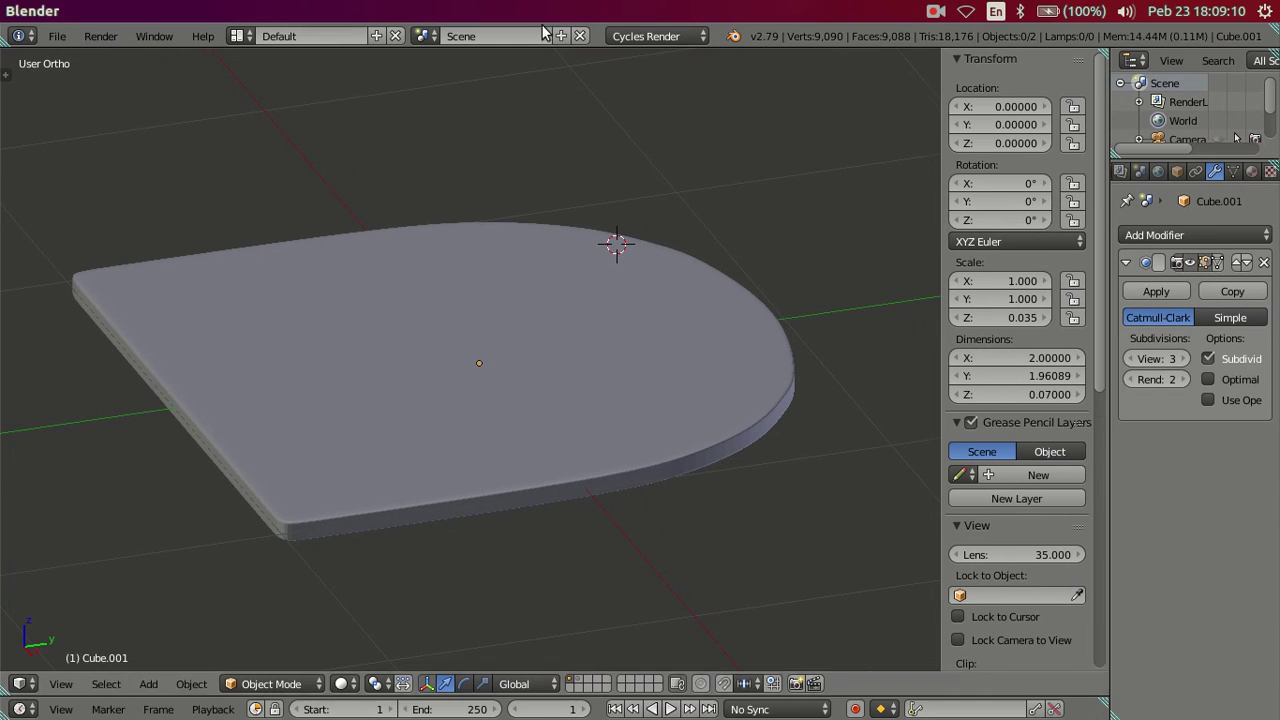
pyautogui.click(933, 11)
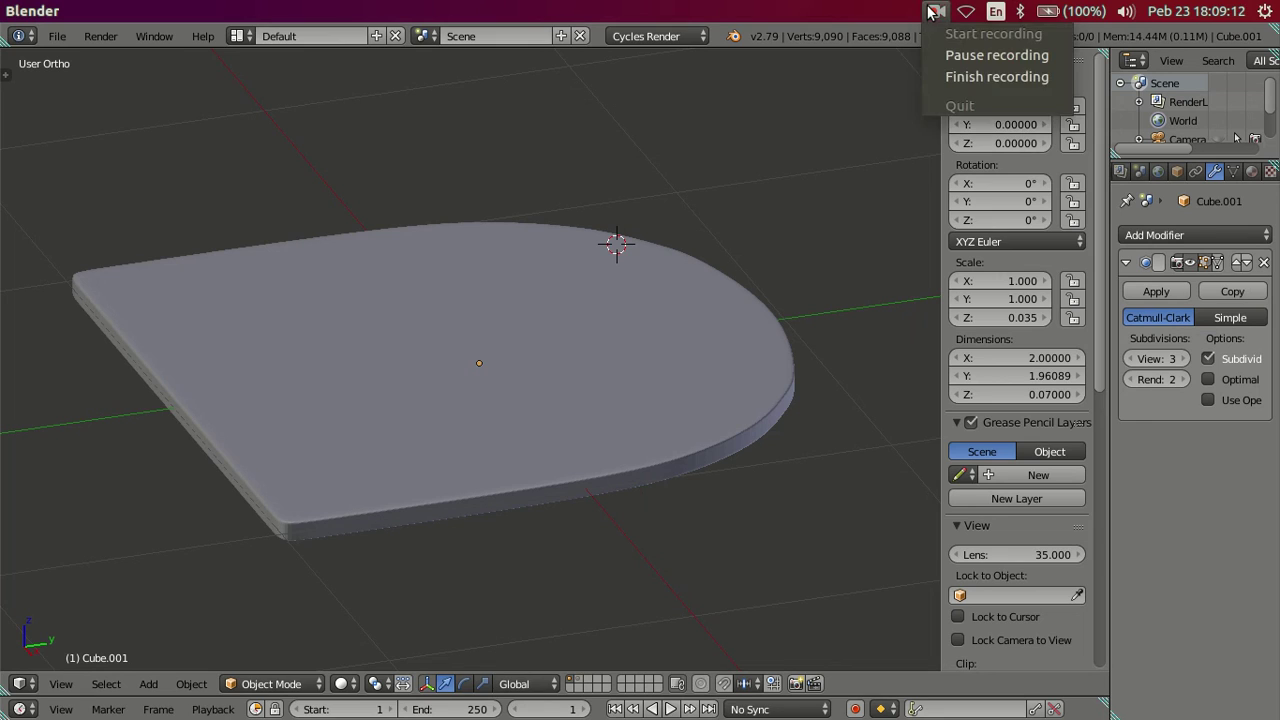
pyautogui.click(939, 78)
# Save the scene as 'Dining Chairs & Table.blend' in the Desktop folder.
pyautogui.click(57, 36)
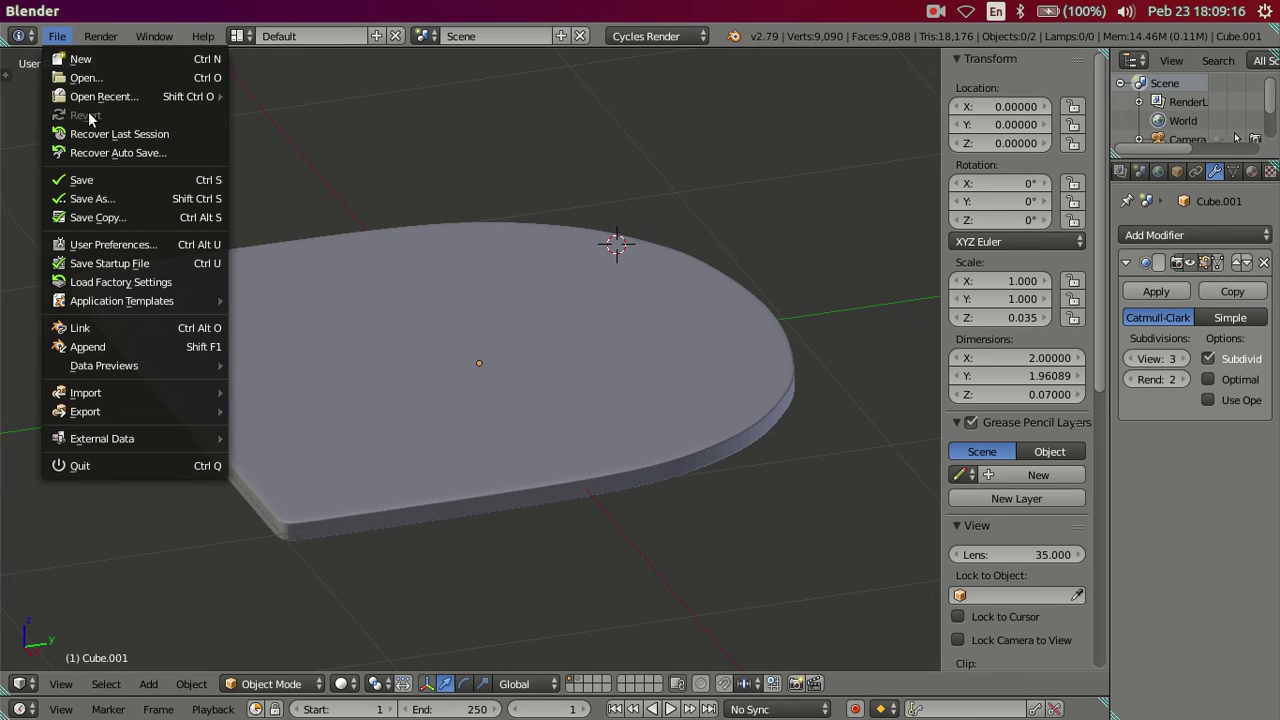
pyautogui.click(120, 200)
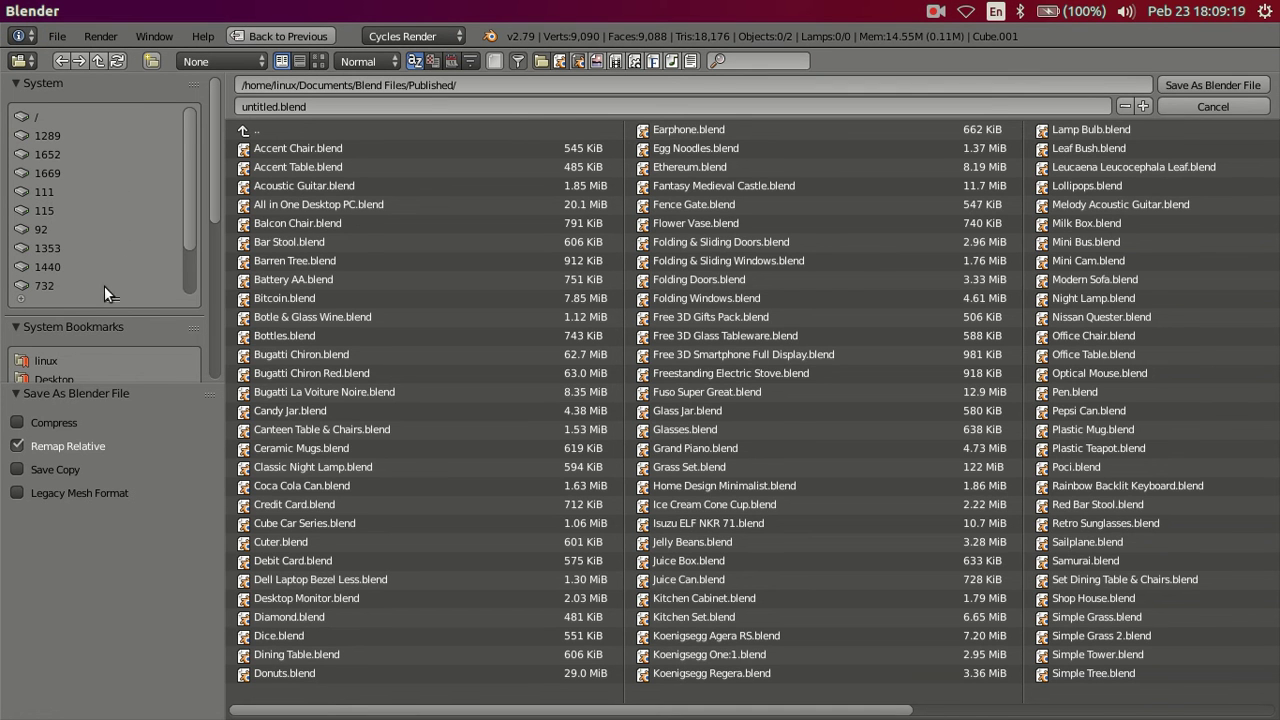
pyautogui.scroll(-5, 193, 347)
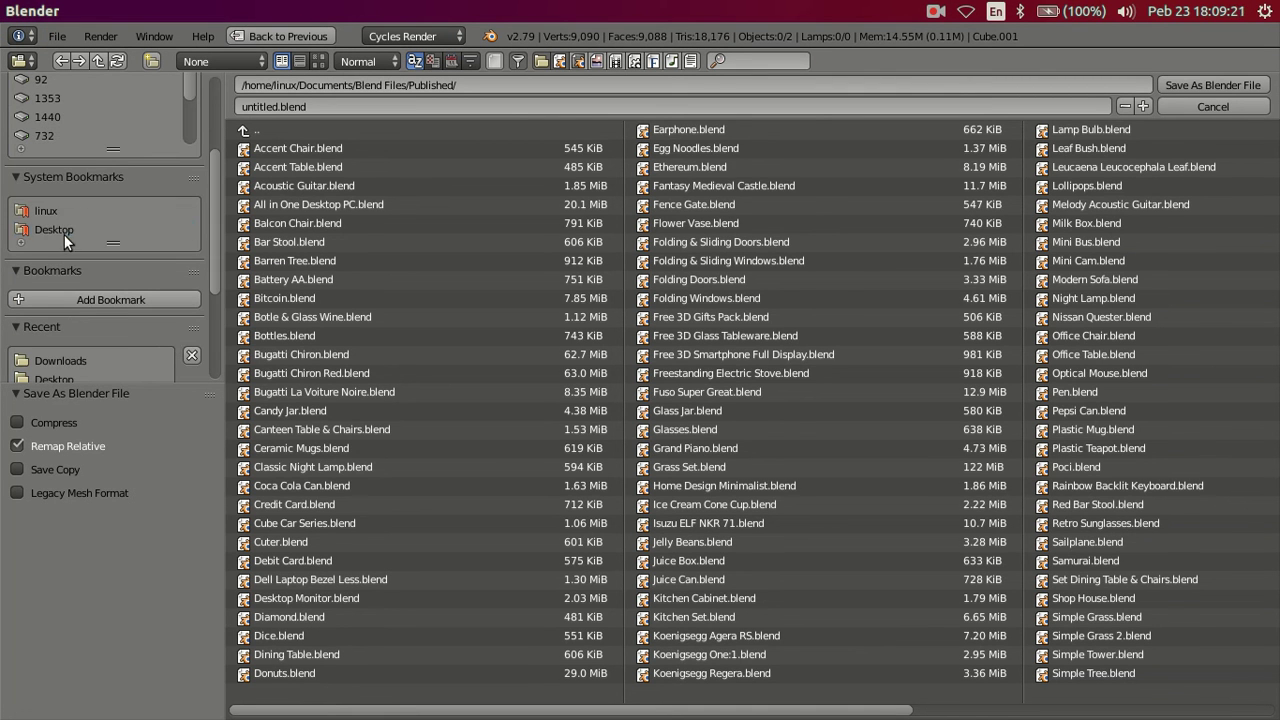
pyautogui.click(60, 230)
pyautogui.click(255, 107)
pyautogui.moveTo(280, 106); pyautogui.dragTo(253, 106)
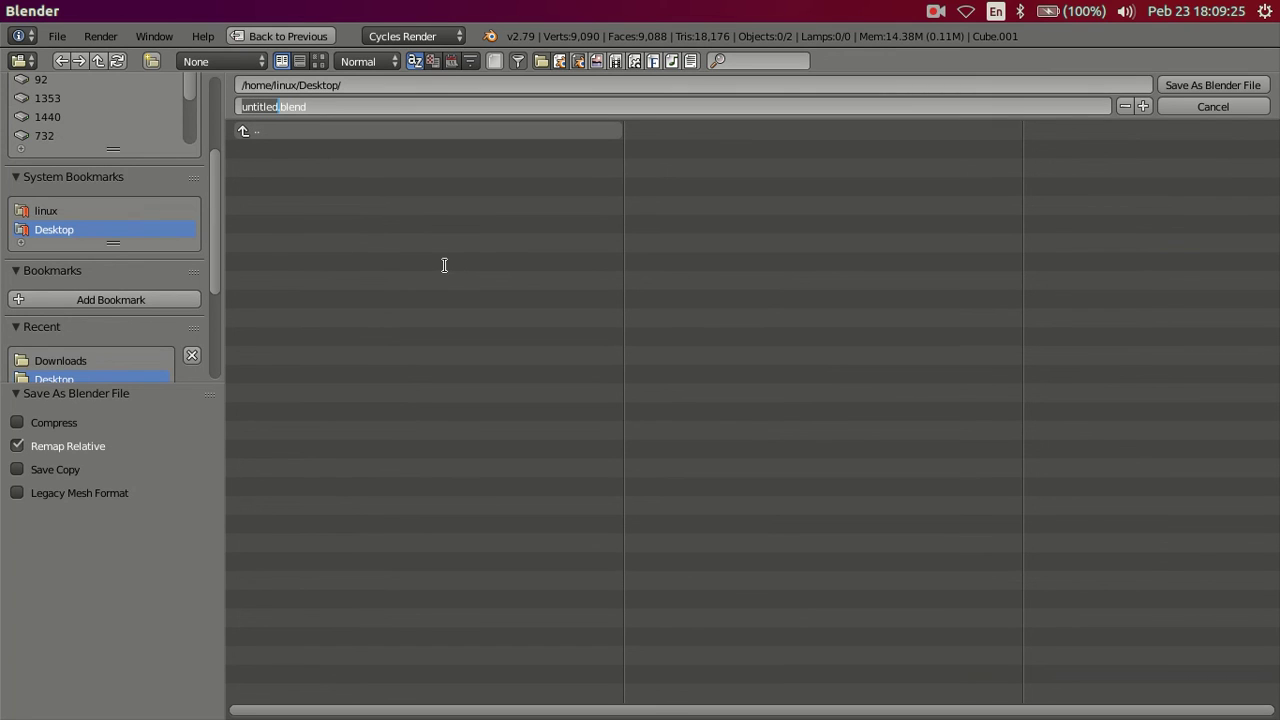
pyautogui.write('Dining Chairs & Tab')
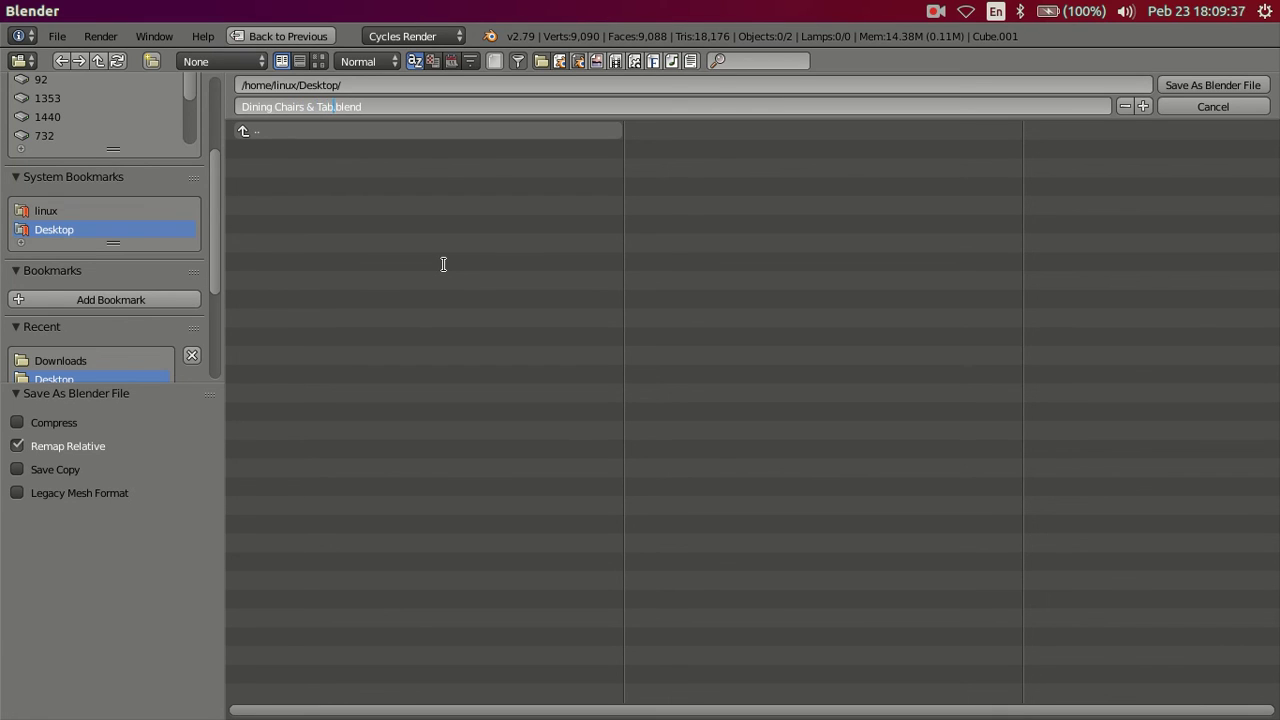
pyautogui.write('le')
pyautogui.click(136, 608)
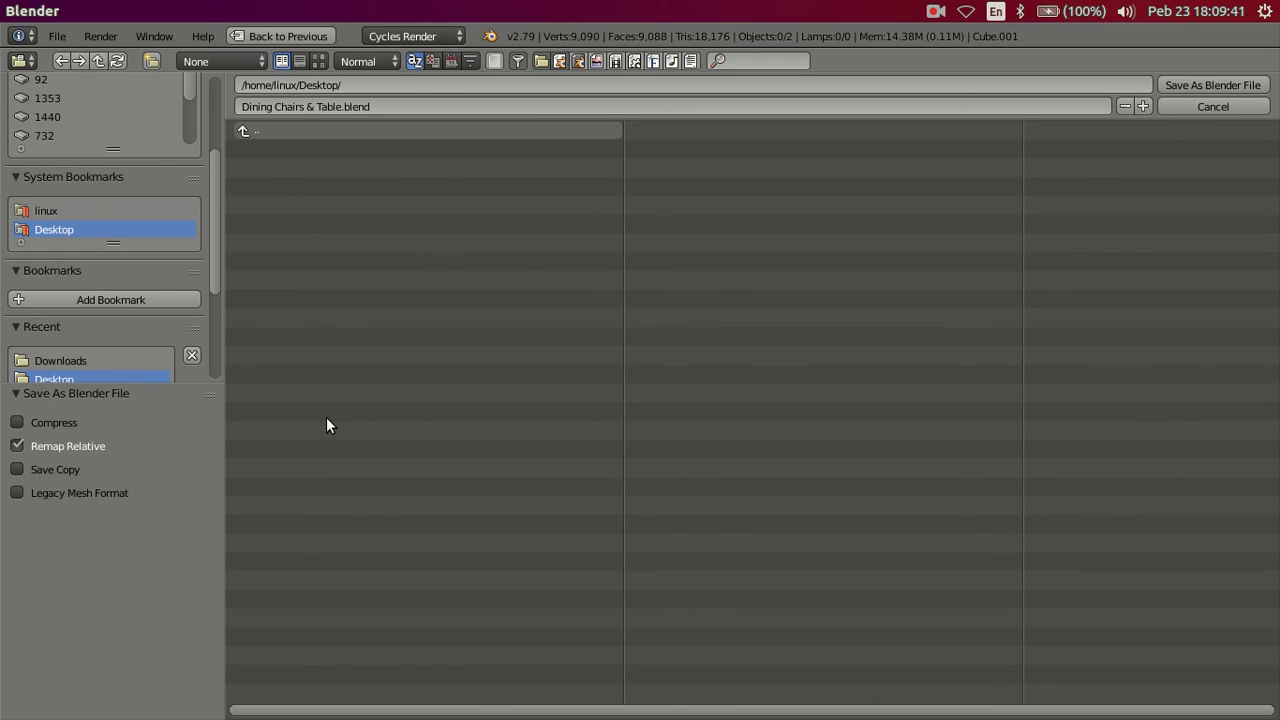
pyautogui.scroll(-1, 160, 268)
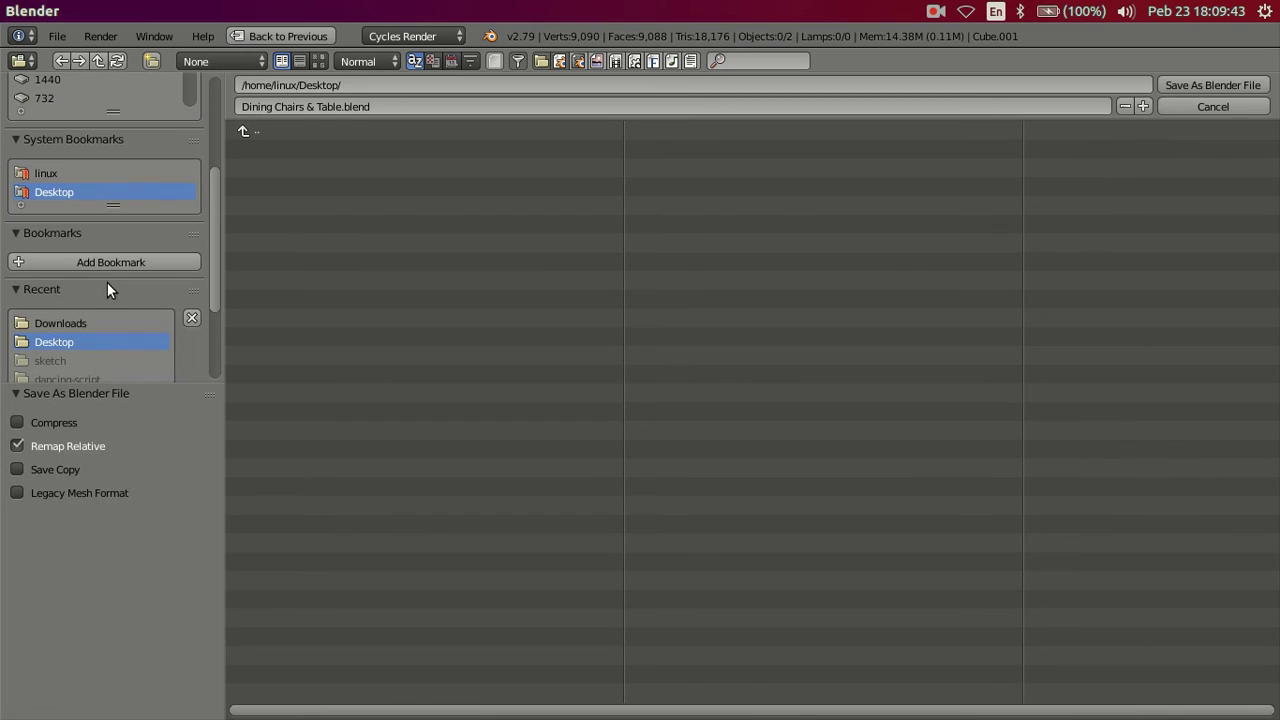
pyautogui.scroll(1, 155, 292)
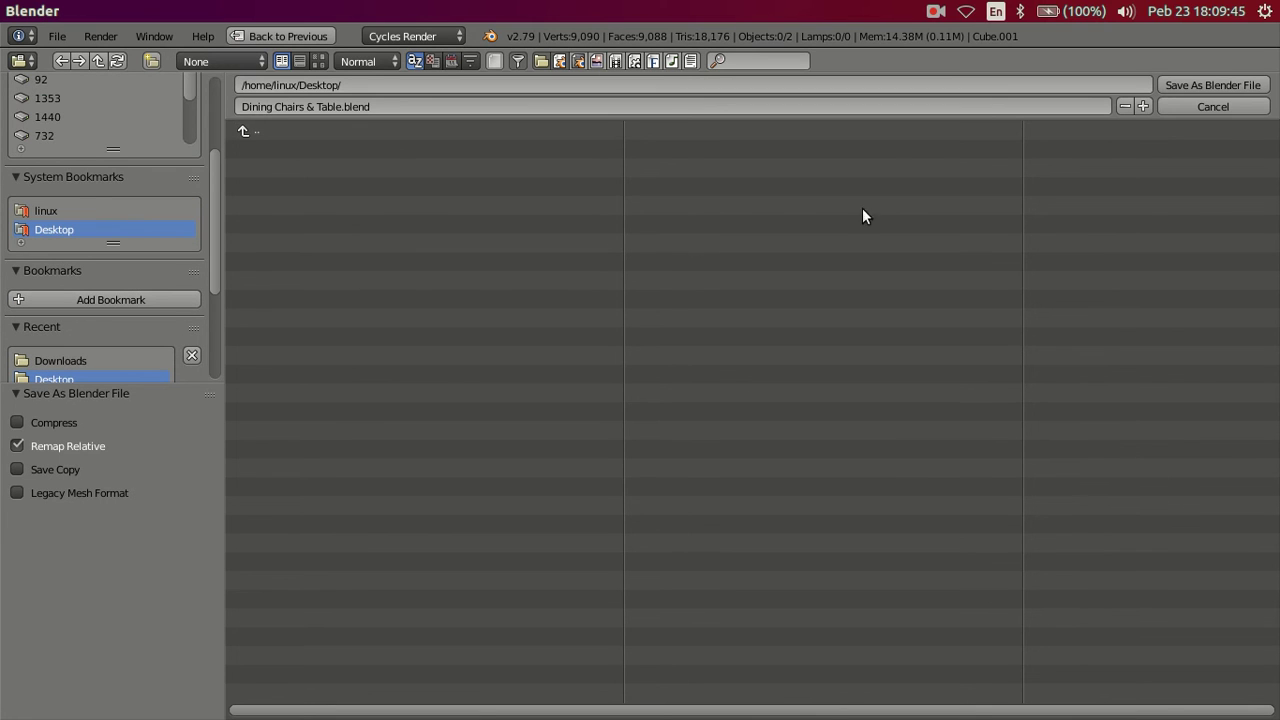
pyautogui.click(1202, 84)
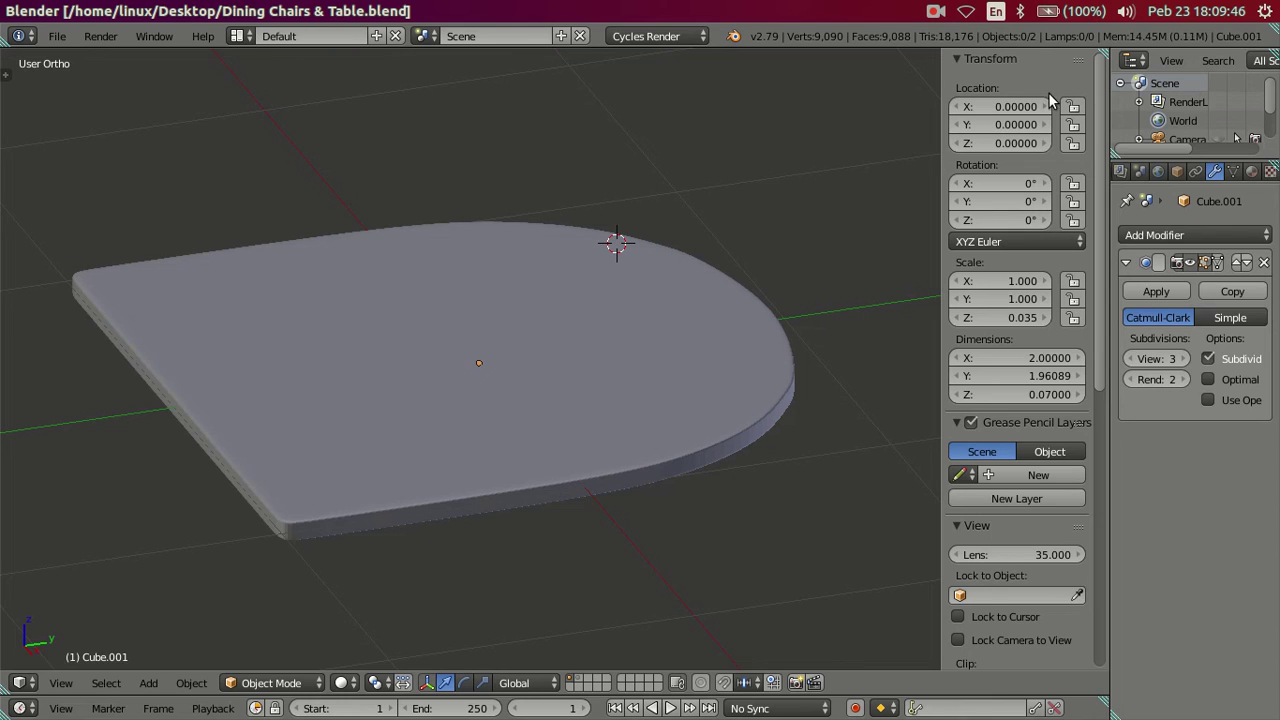